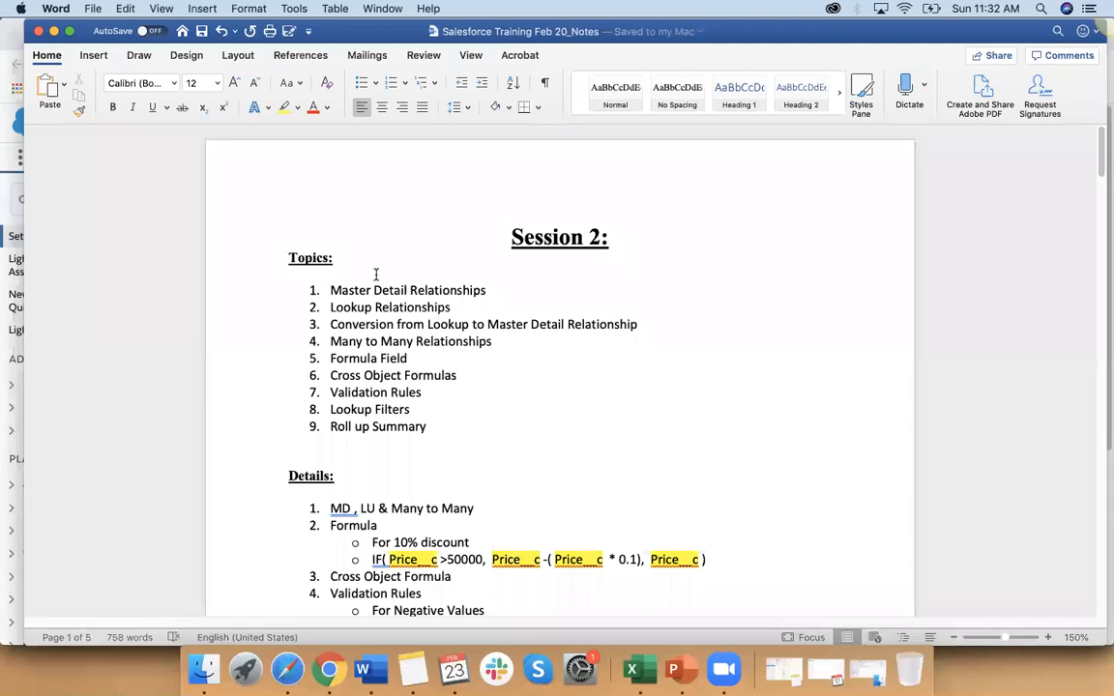
Step: Go through the Session 2 topics in order, selecting entries from Master Detail Relationships to Cross Object Formulas
drag(328, 290, 458, 290)
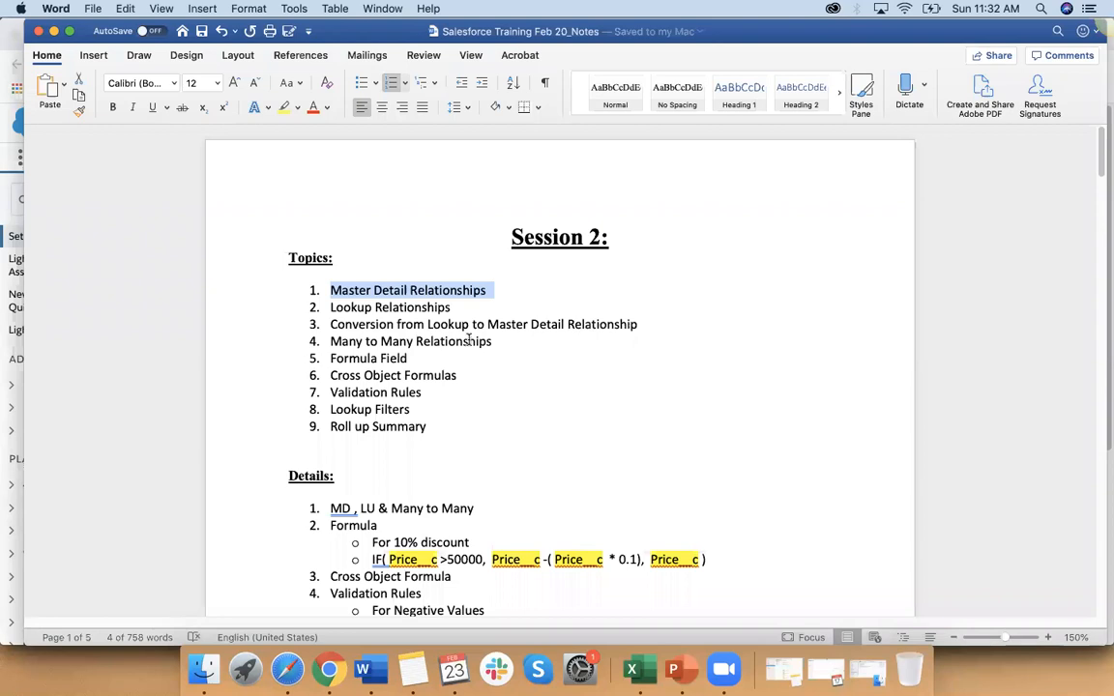
double_click(341, 308)
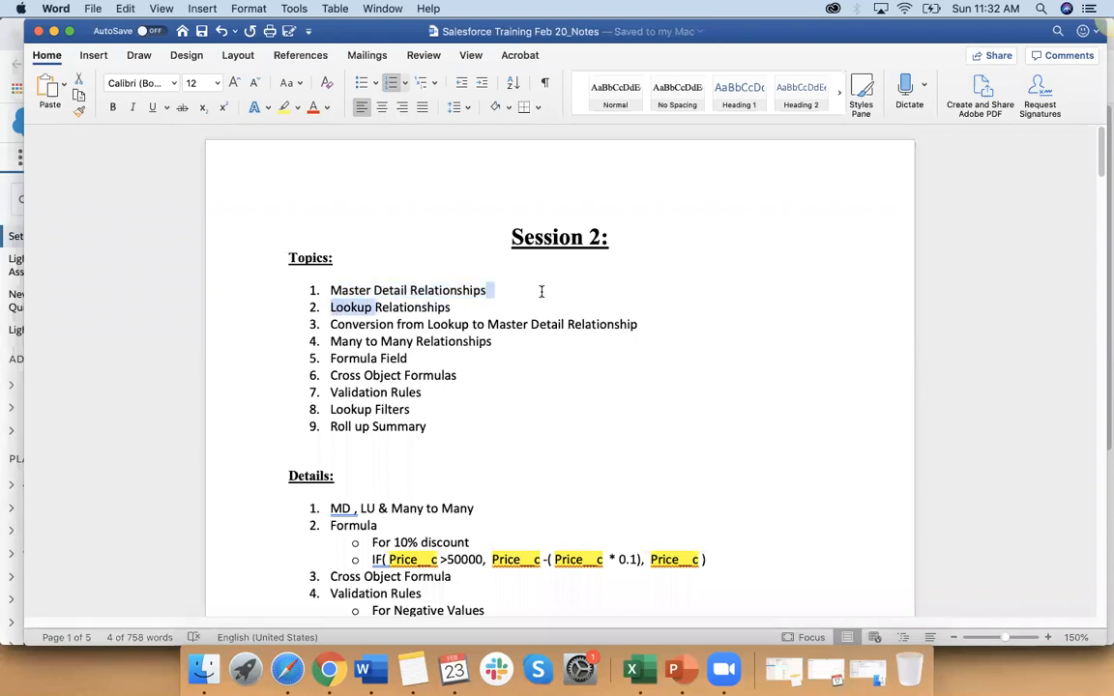
drag(330, 325, 643, 326)
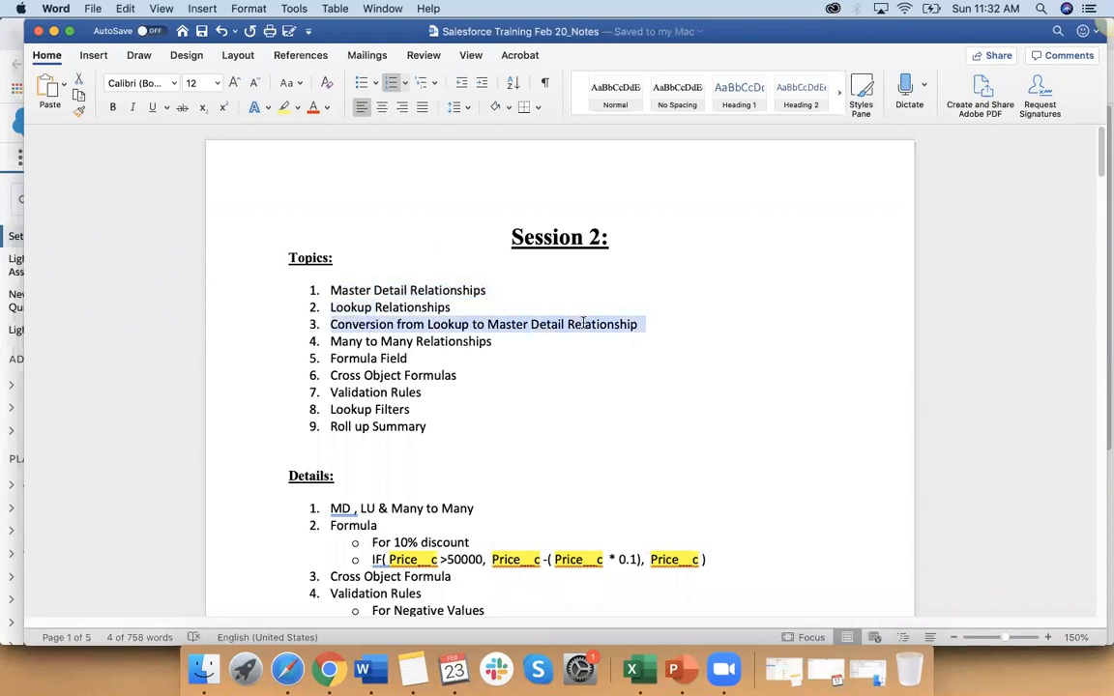
triple_click(333, 340)
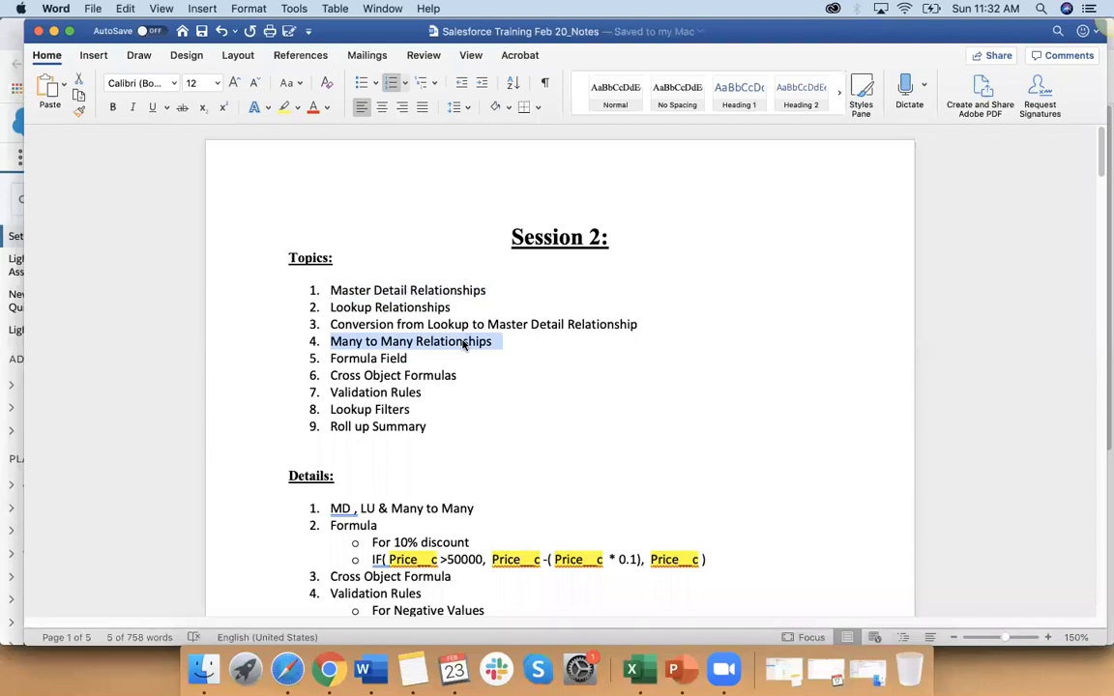
click(520, 346)
drag(330, 359, 395, 359)
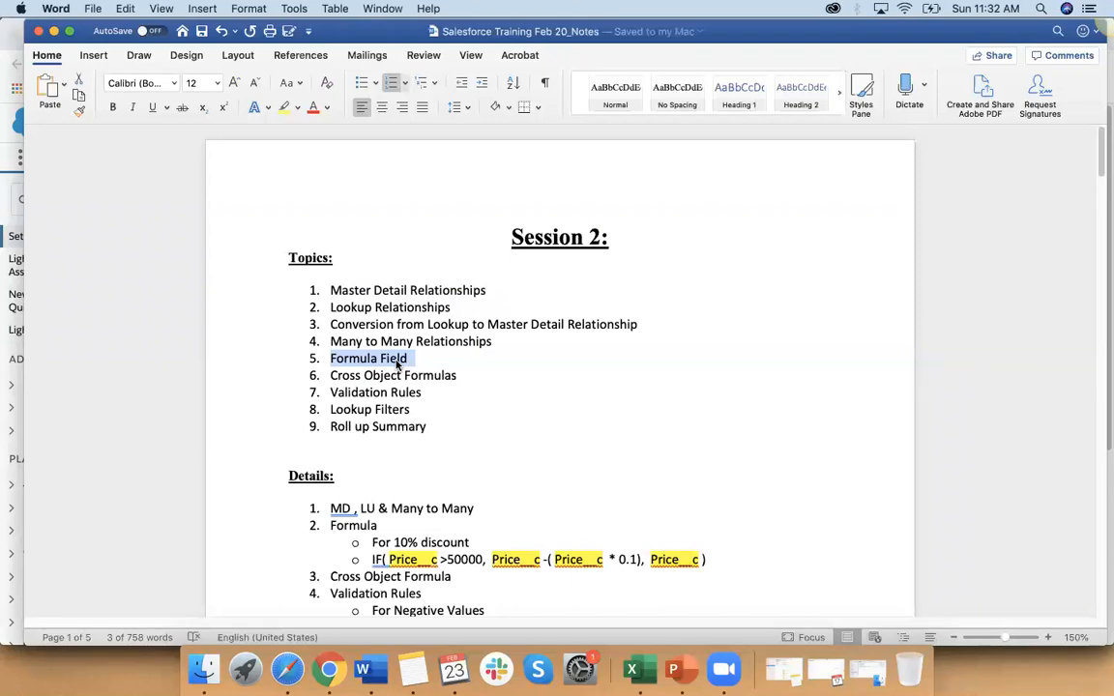
drag(333, 375, 434, 368)
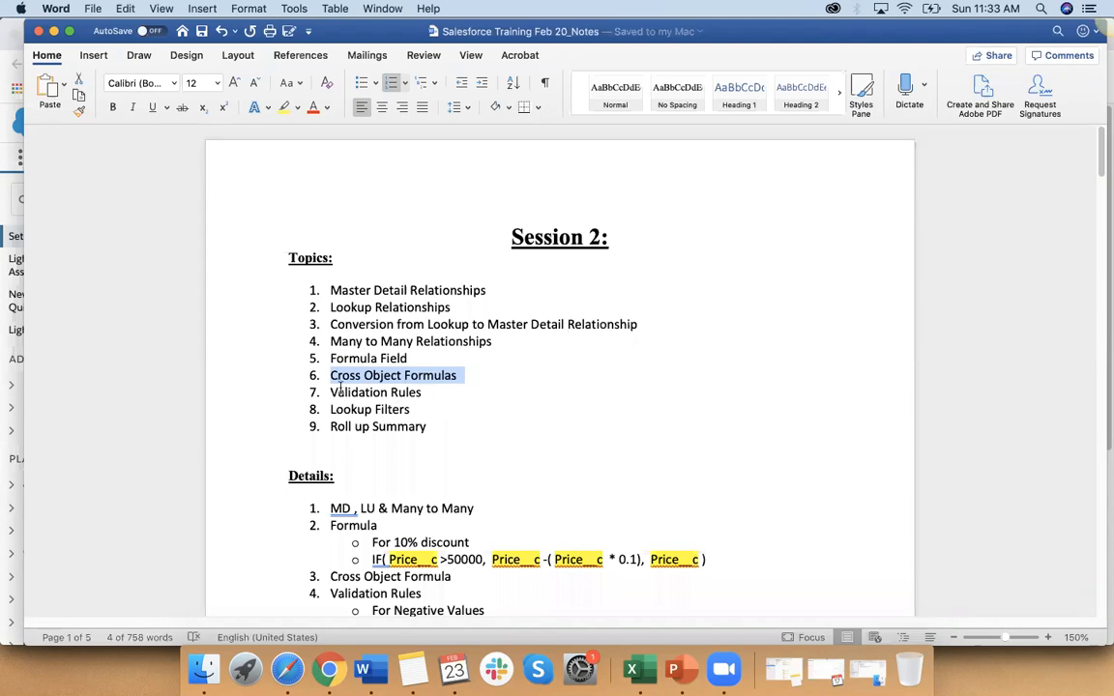
Step: Colour the Validation Rules topic in the Session 2 list red
drag(331, 391, 426, 392)
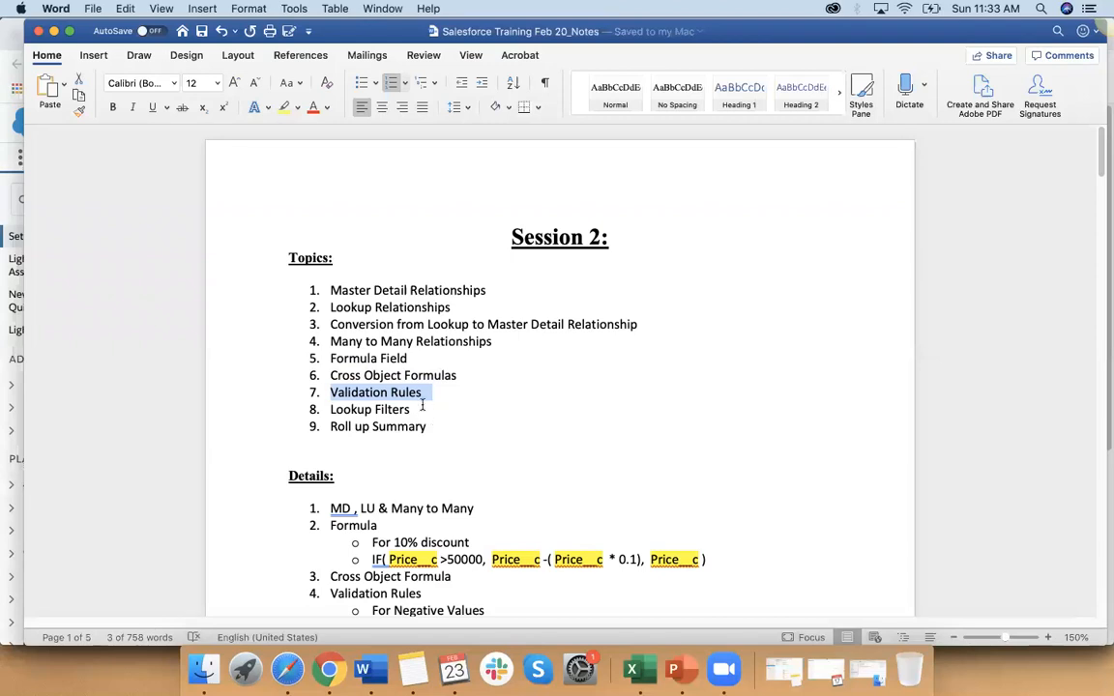
click(422, 392)
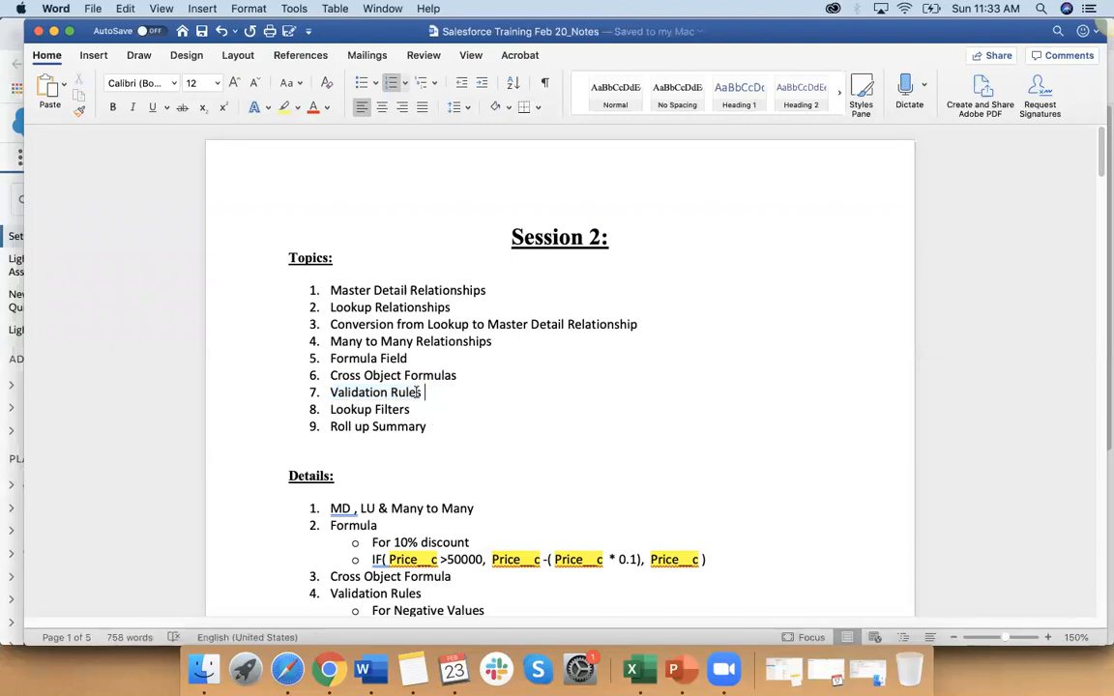
triple_click(423, 393)
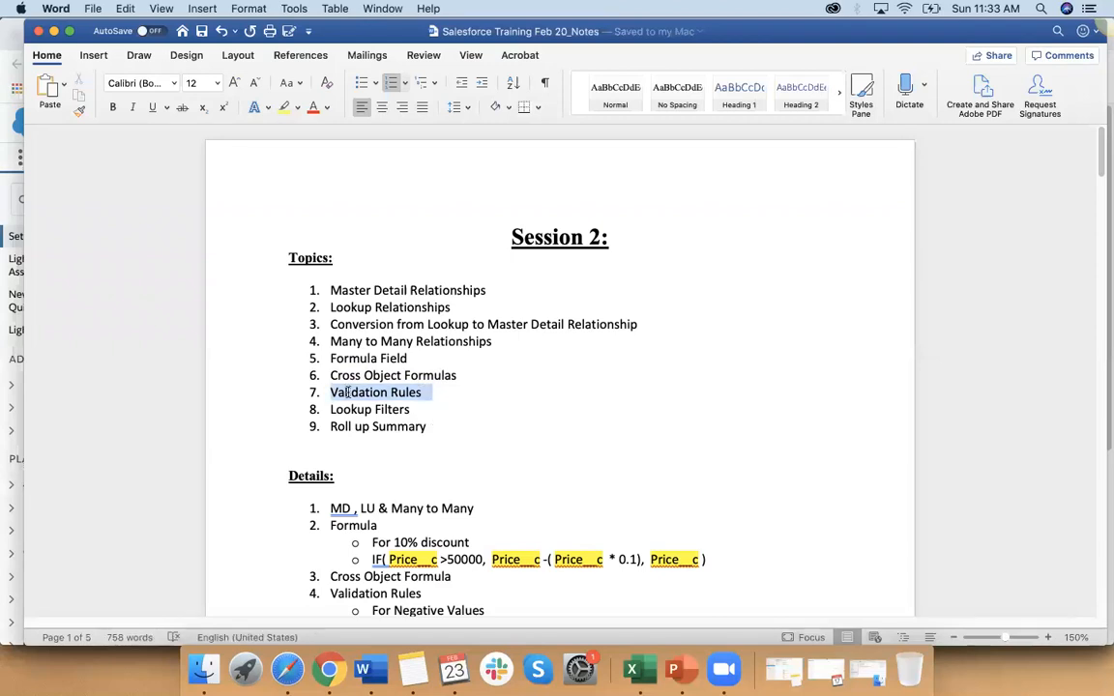
click(313, 107)
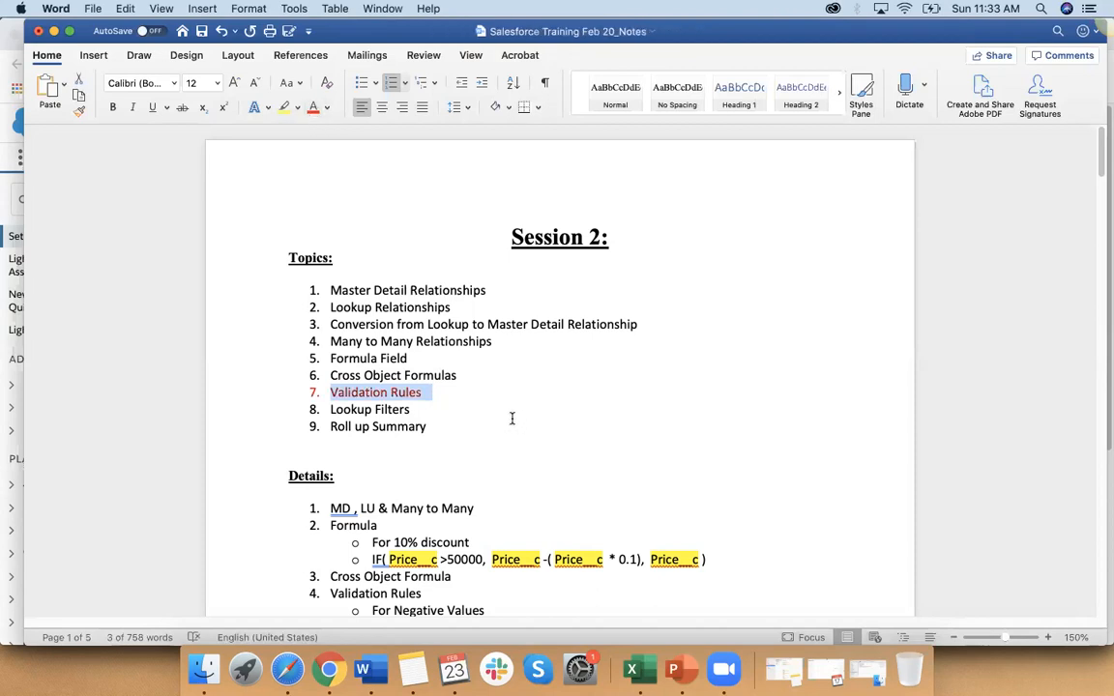
click(511, 422)
click(446, 390)
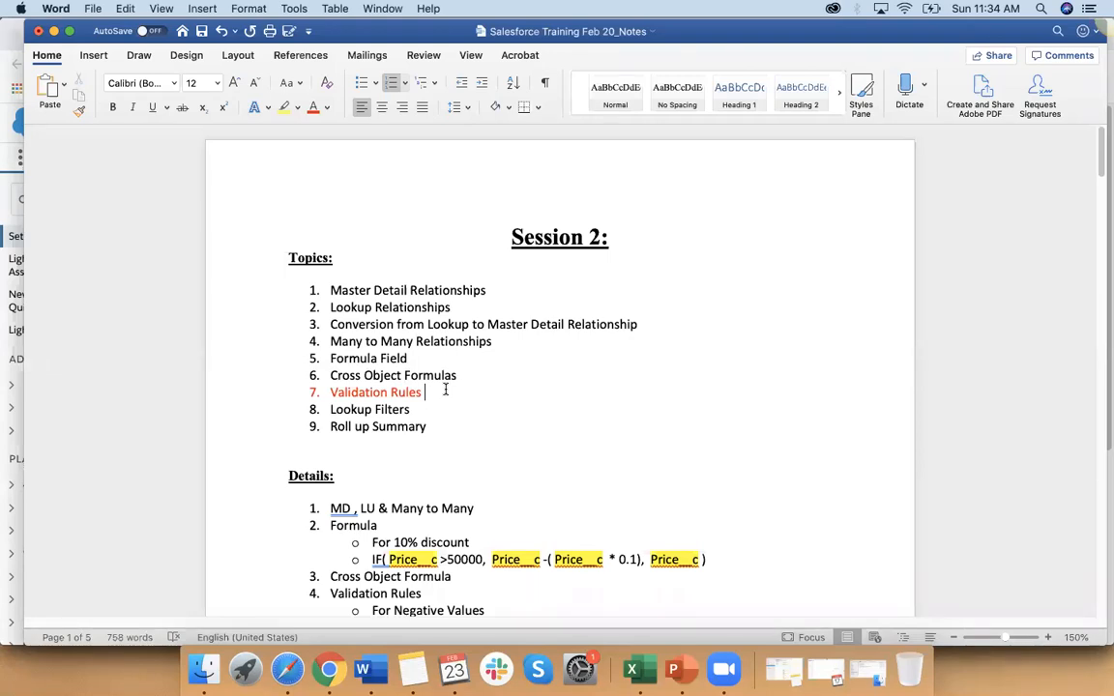
Step: Review the last two Session 2 topics, Lookup Filters and Roll up Summary, selecting each in turn
drag(330, 409, 444, 418)
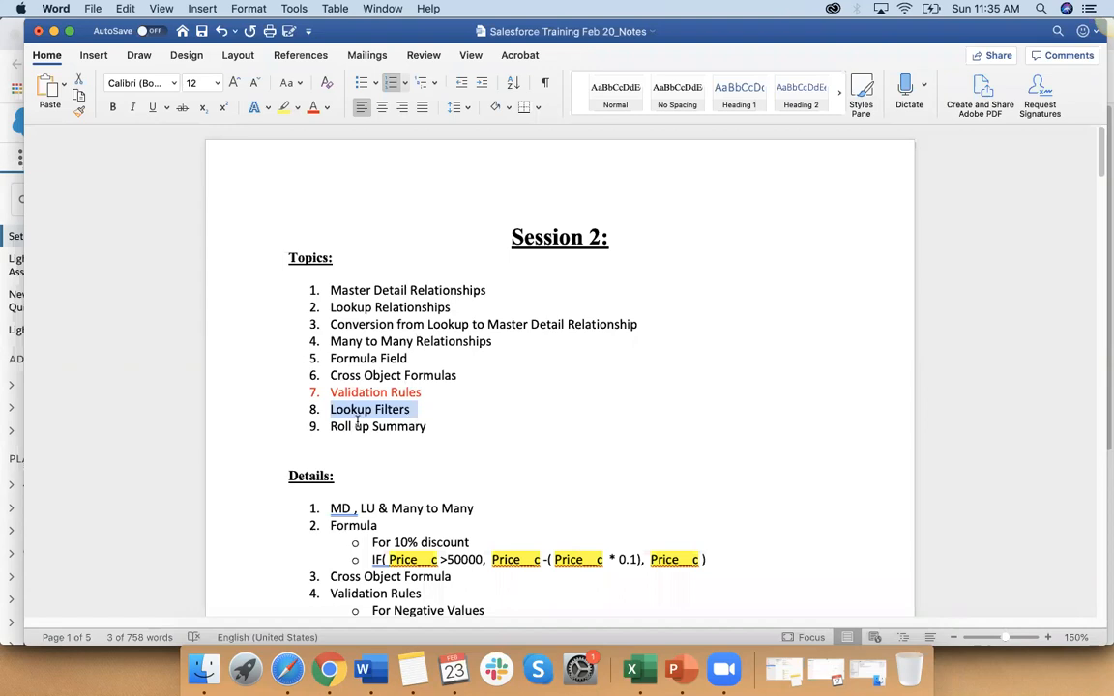
drag(329, 426, 421, 427)
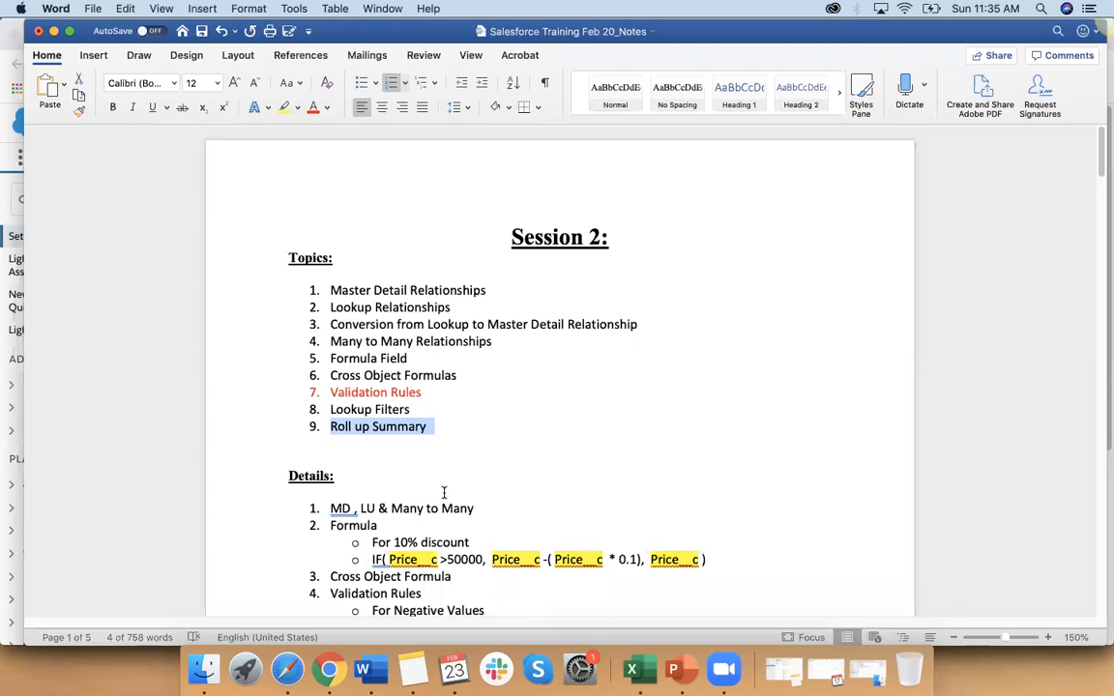
click(438, 427)
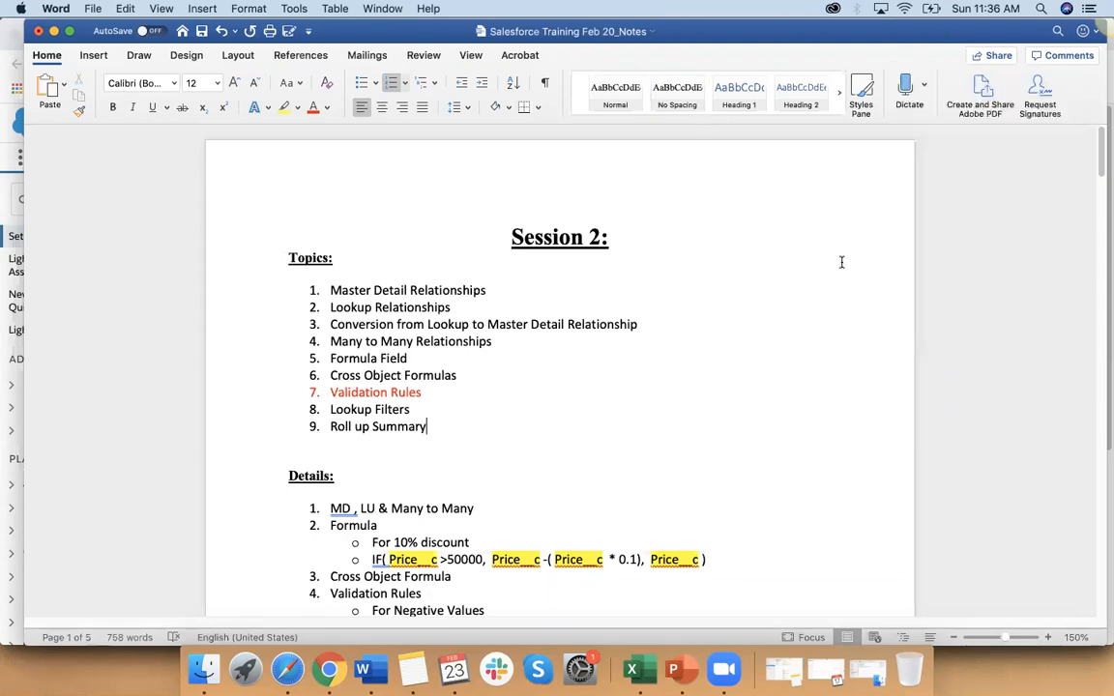
Step: Look over the Session 2 details and continue to the Session 3 topics in the notes
scroll(395, 473, down, 1)
scroll(394, 473, down, 6)
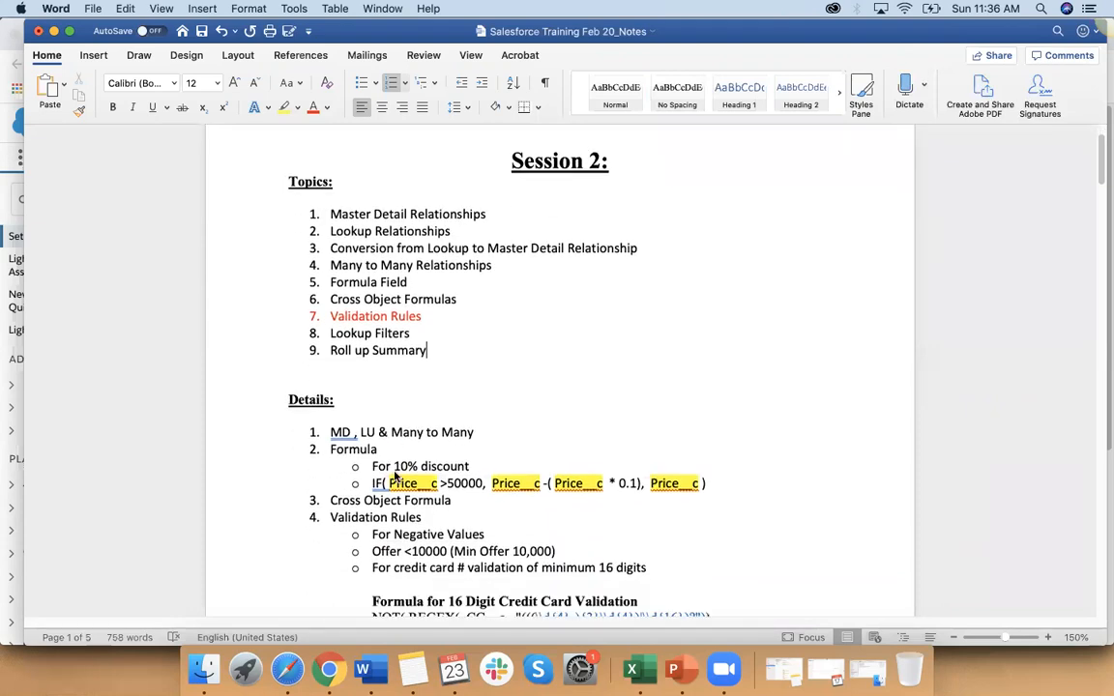
scroll(394, 473, down, 2)
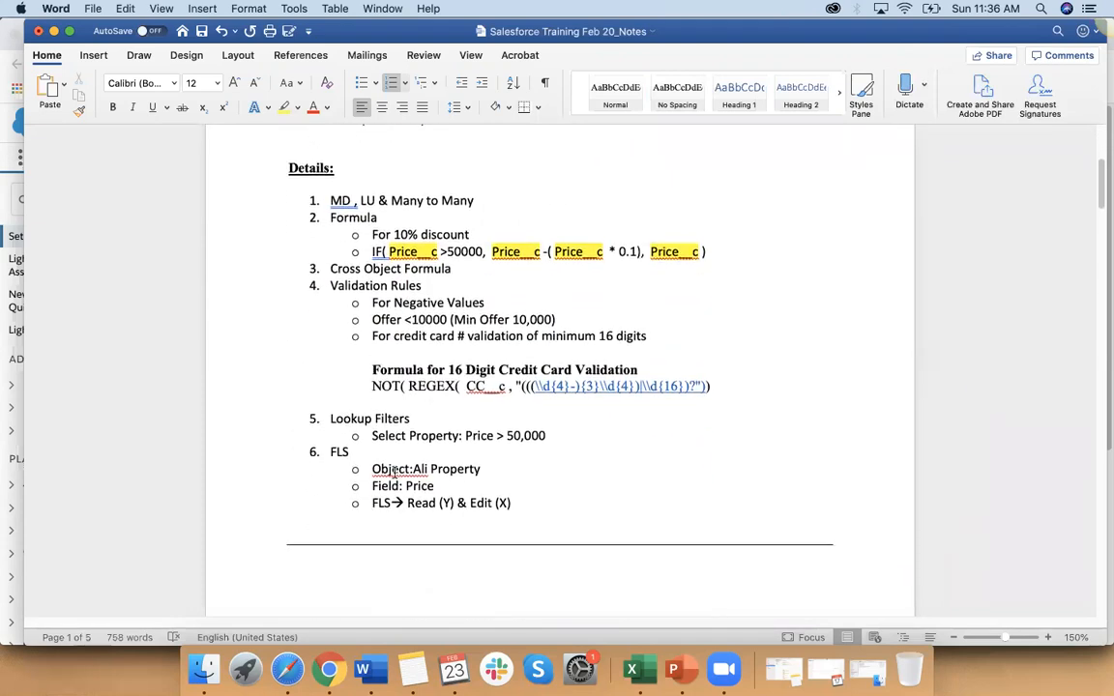
scroll(384, 420, down, 10)
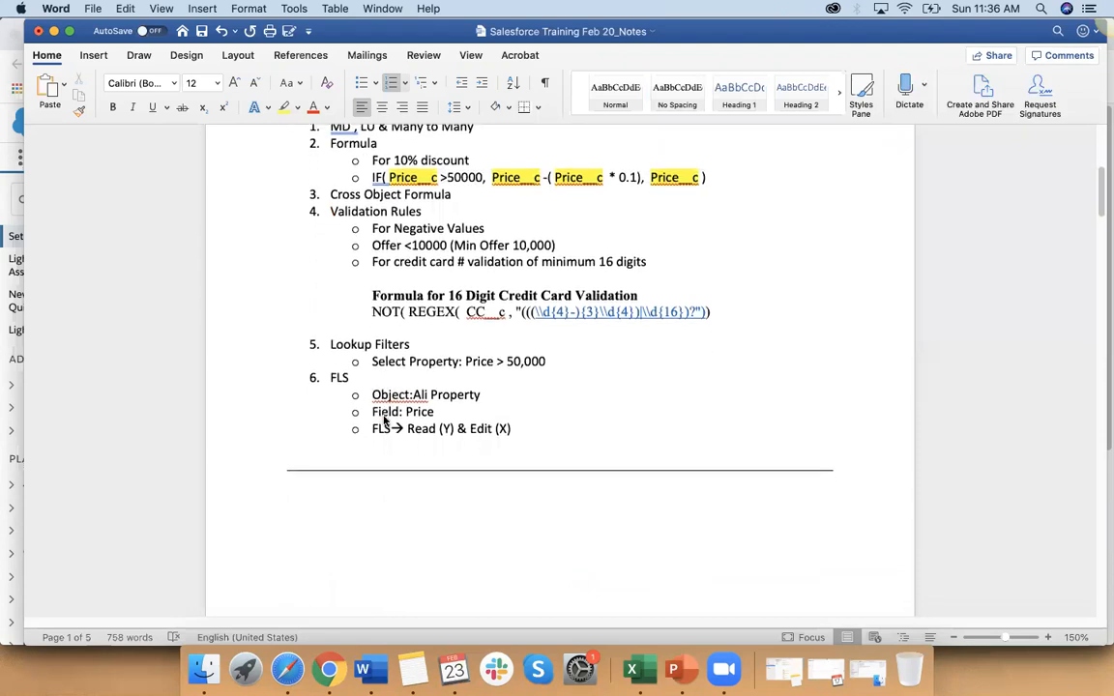
scroll(384, 419, down, 2)
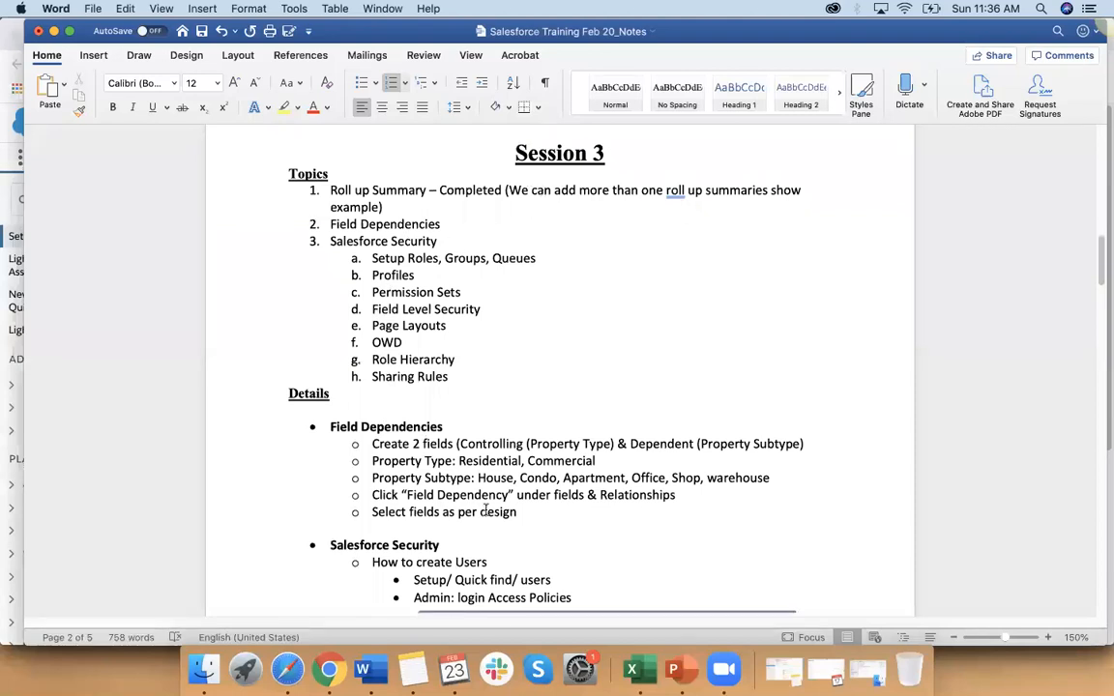
Step: Switch to the SF_Training_Feb 2020_Session_3 deck in PowerPoint and show slide 3, the Field Dependencies explanation
click(673, 670)
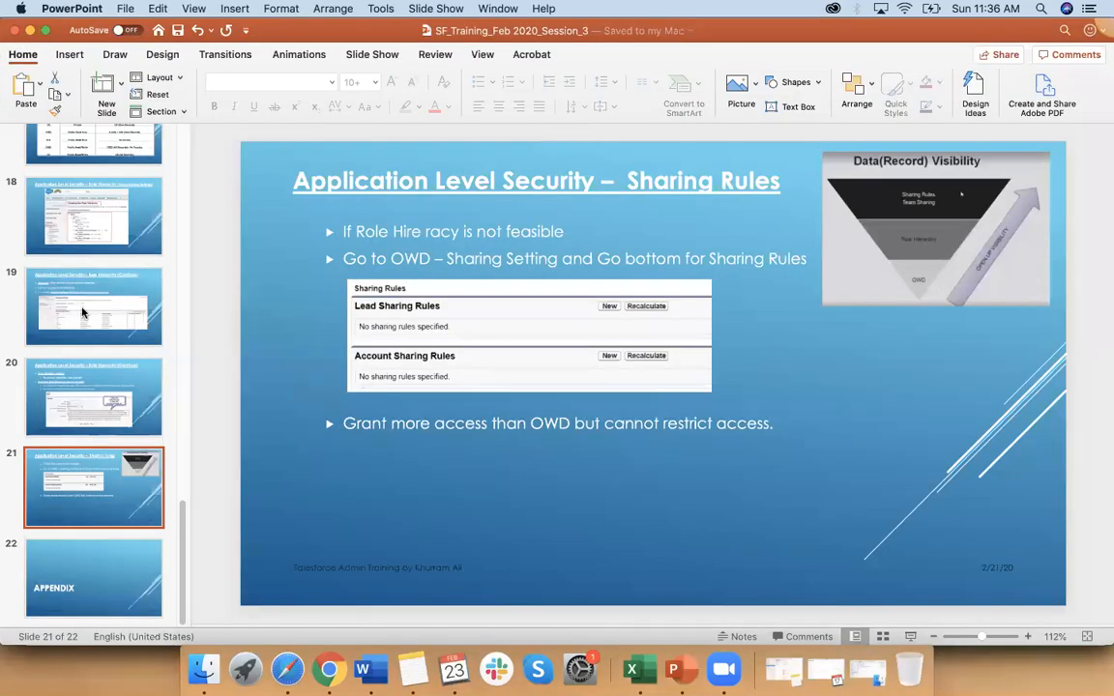
scroll(62, 294, up, 15)
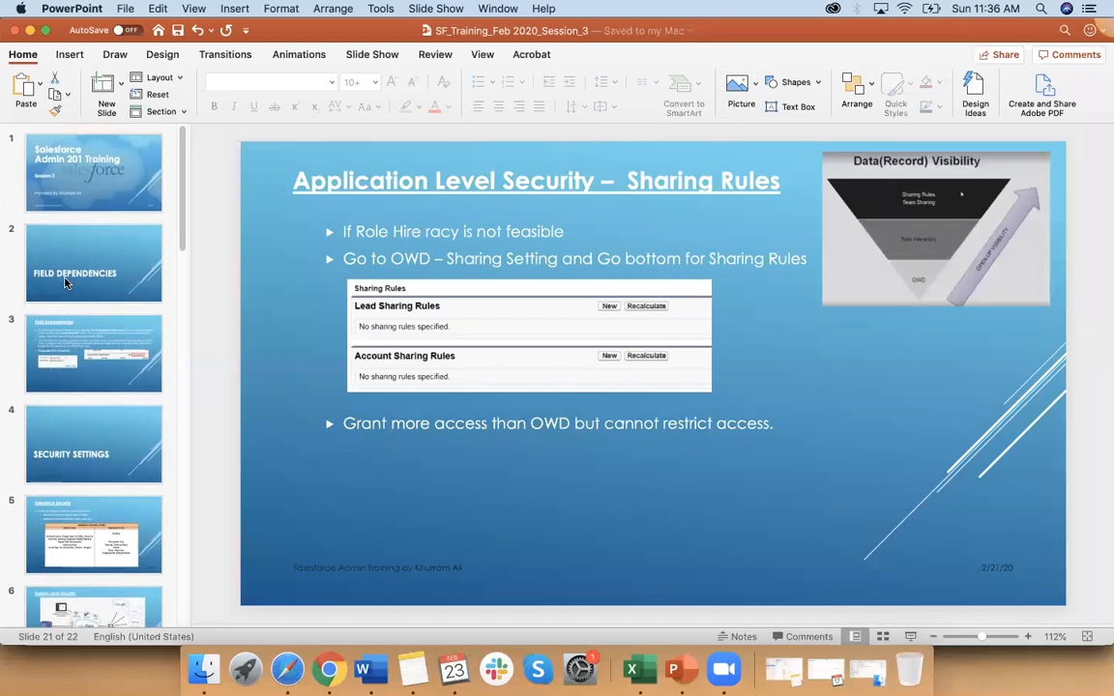
click(65, 282)
key(Down)
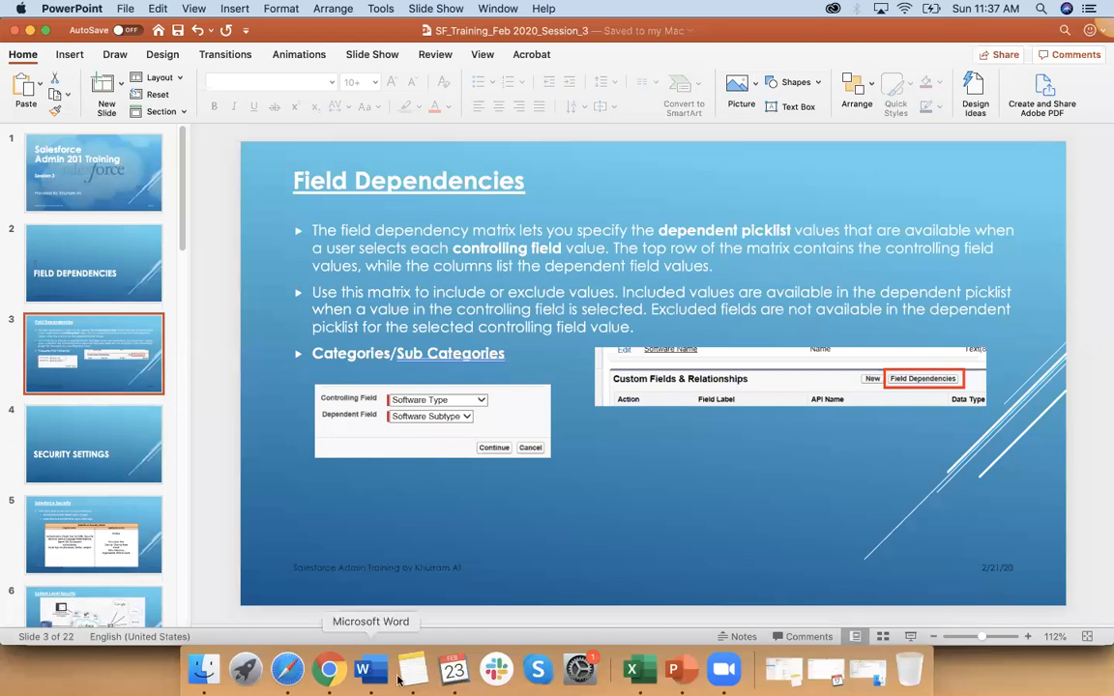
Step: Return to the Word notes and examine the Session 3 remark about adding more than one roll up summary
click(363, 669)
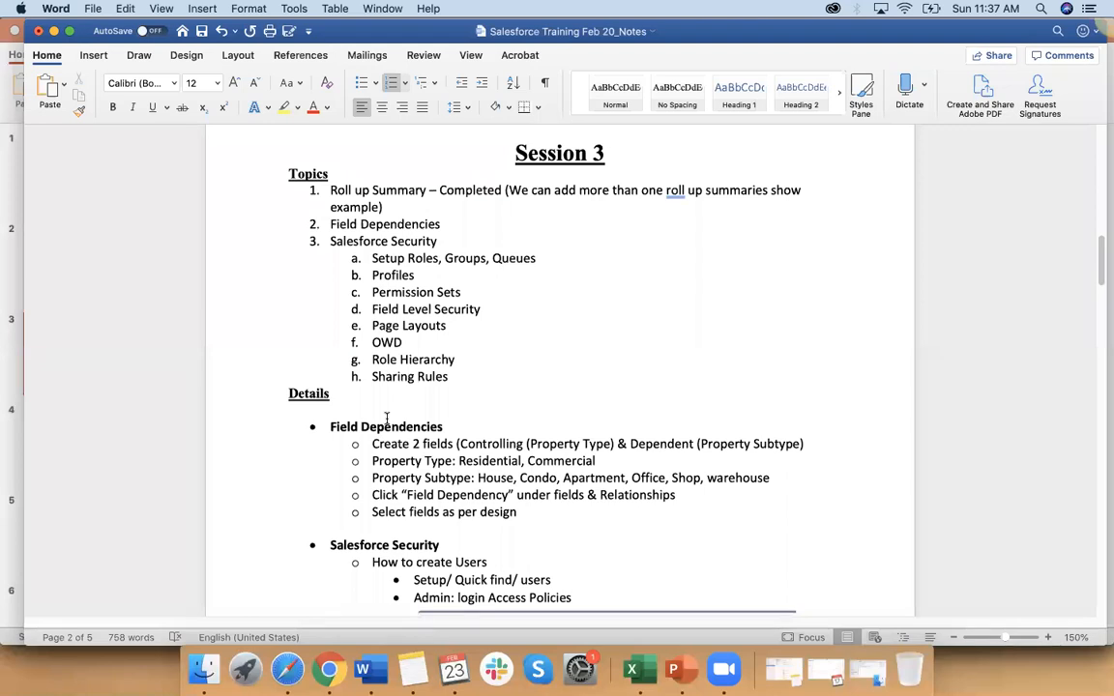
key(super+Tab)
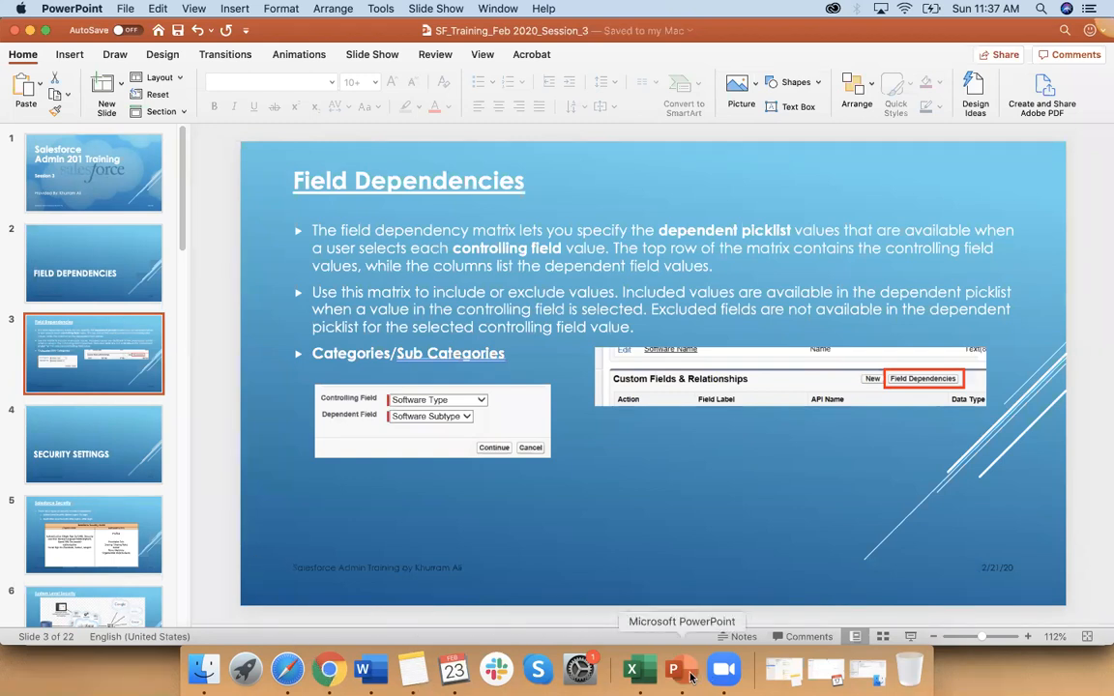
click(362, 669)
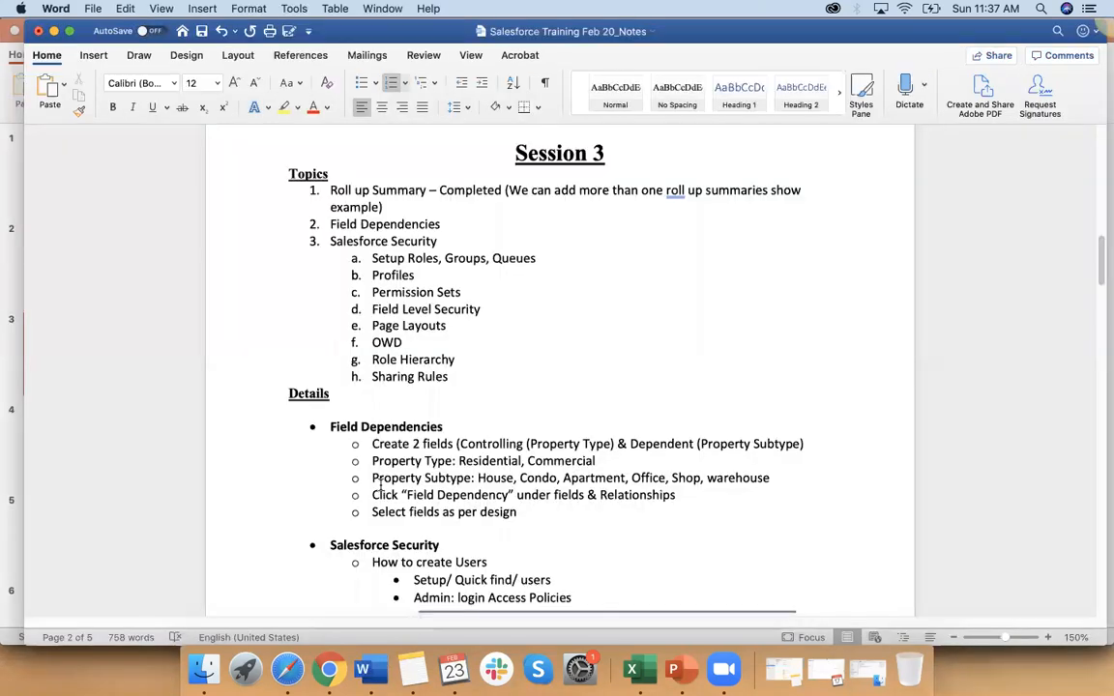
scroll(380, 485, down, 1)
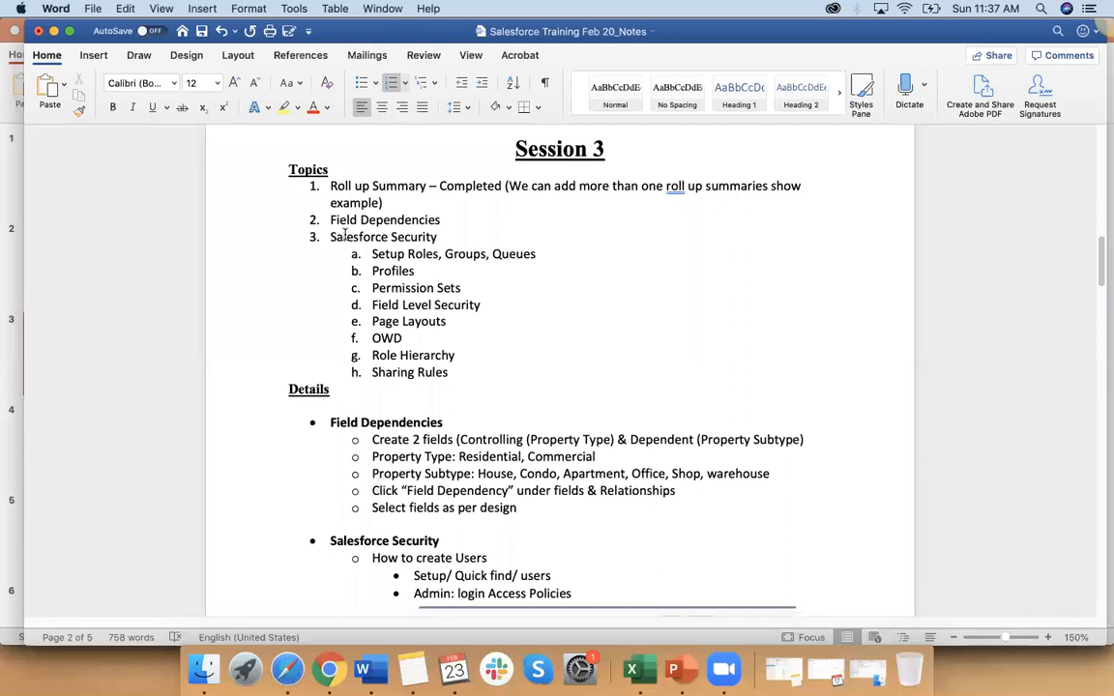
scroll(369, 331, down, 1)
scroll(370, 331, down, 2)
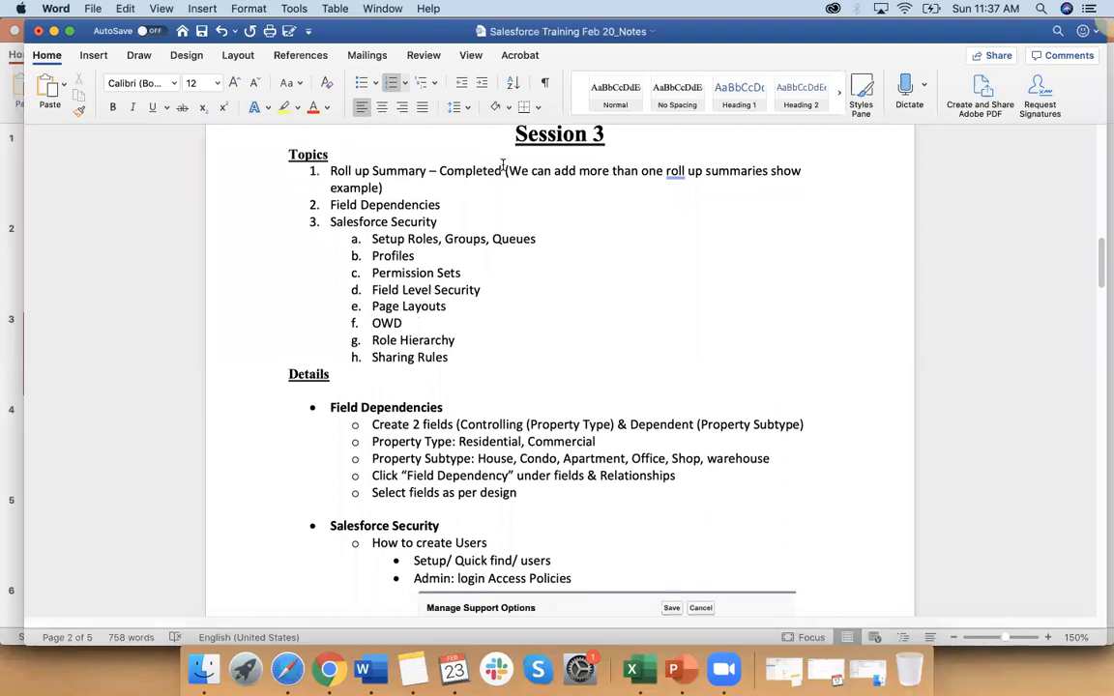
drag(516, 173, 722, 181)
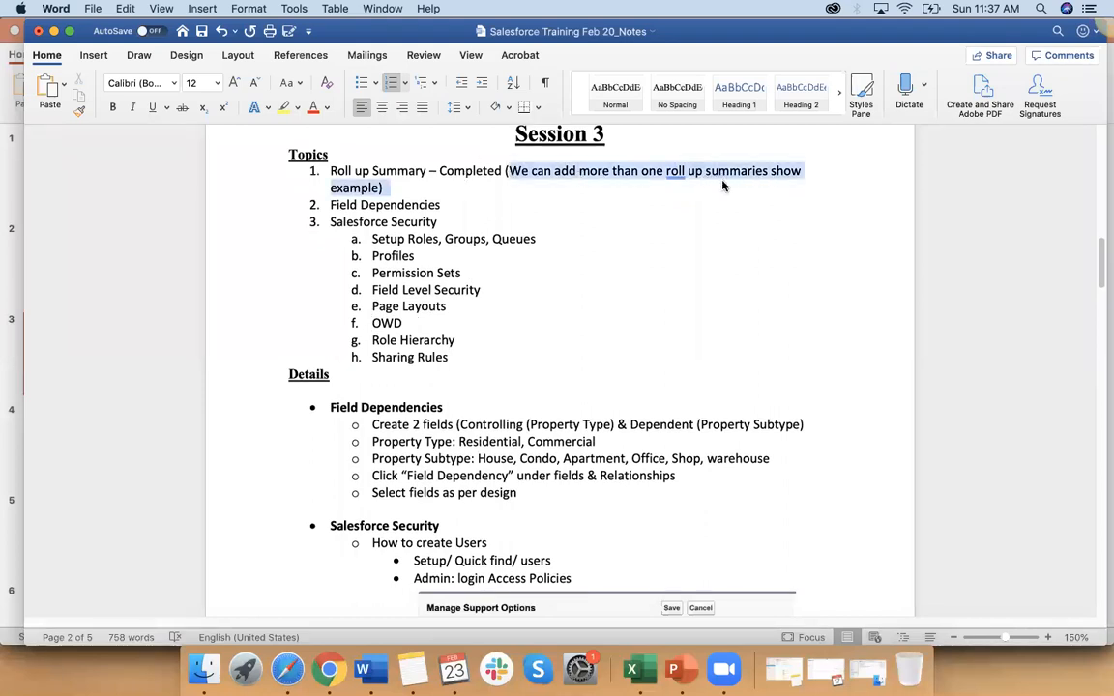
click(545, 200)
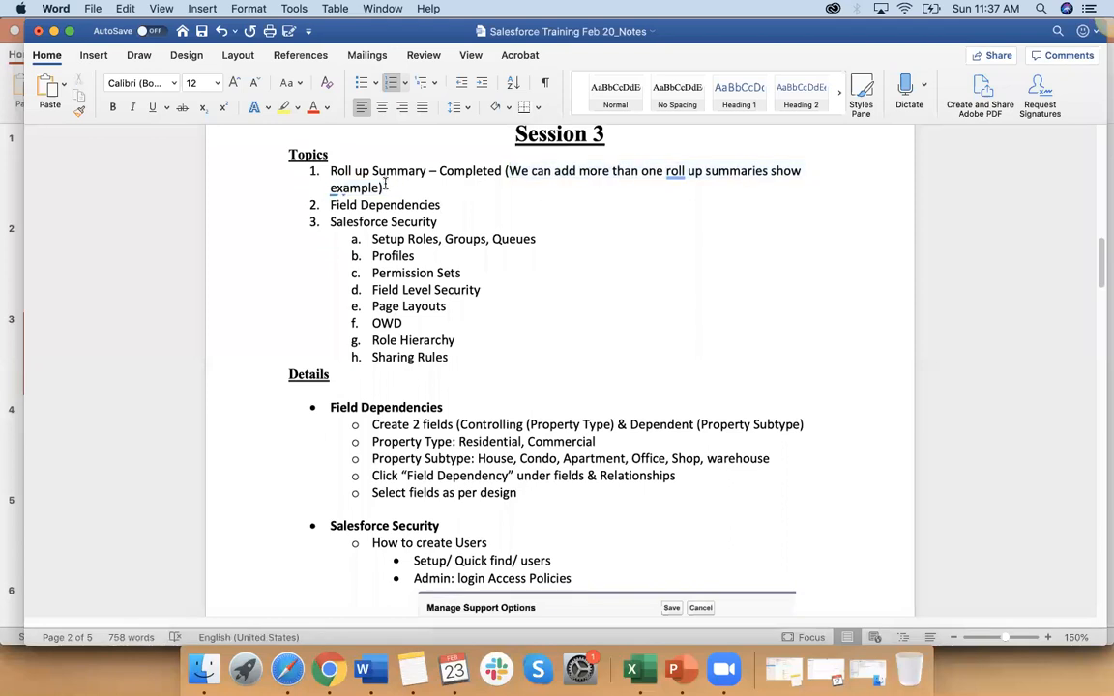
Step: Review the Field Dependencies topic and the Salesforce Security topic with its subtopics in the Session 3 list
mouse_move(344, 214)
drag(295, 204, 408, 202)
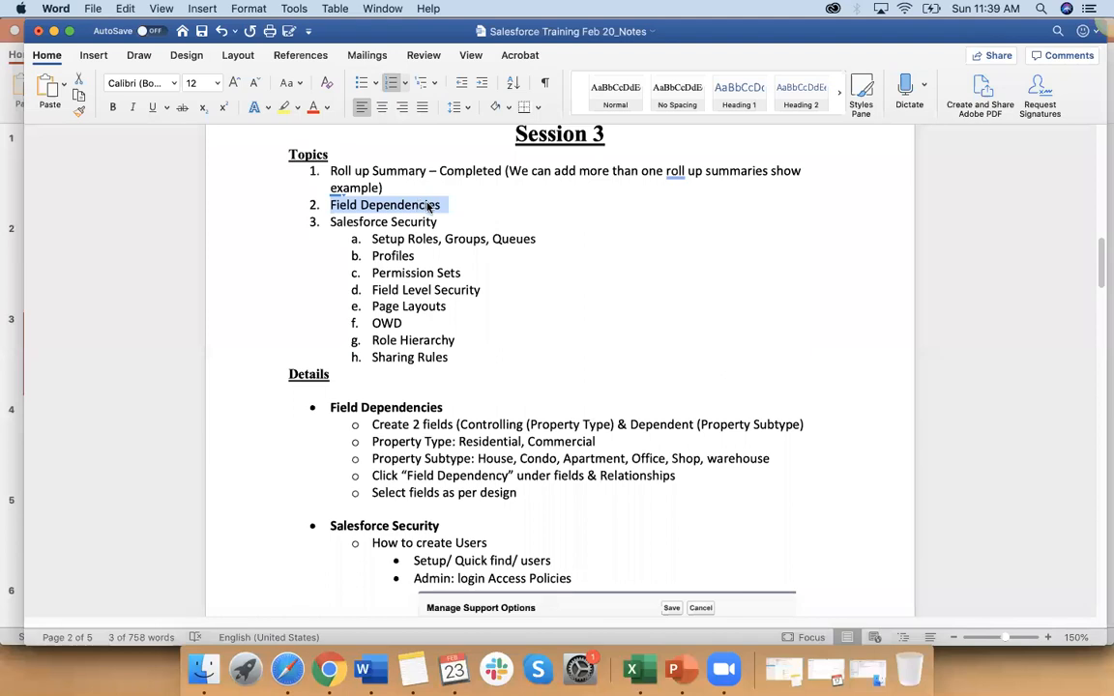
click(432, 225)
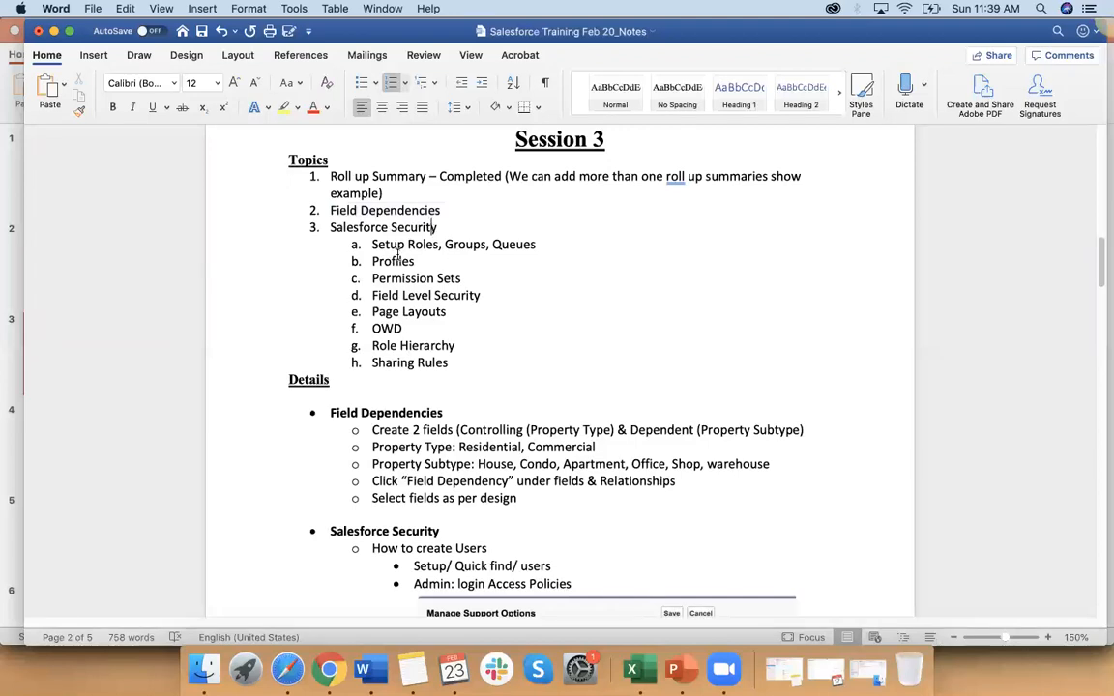
drag(329, 227, 480, 375)
click(481, 375)
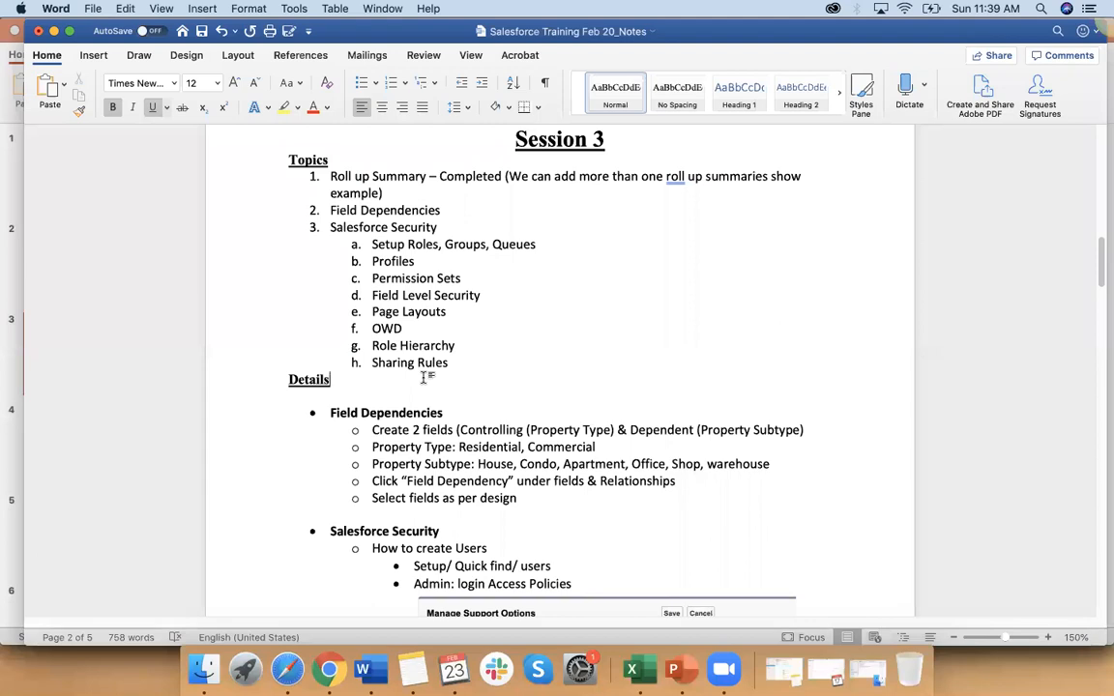
Step: Review the Field Dependencies heading in the Session 3 details and switch to the matching slide in PowerPoint
scroll(425, 377, down, 5)
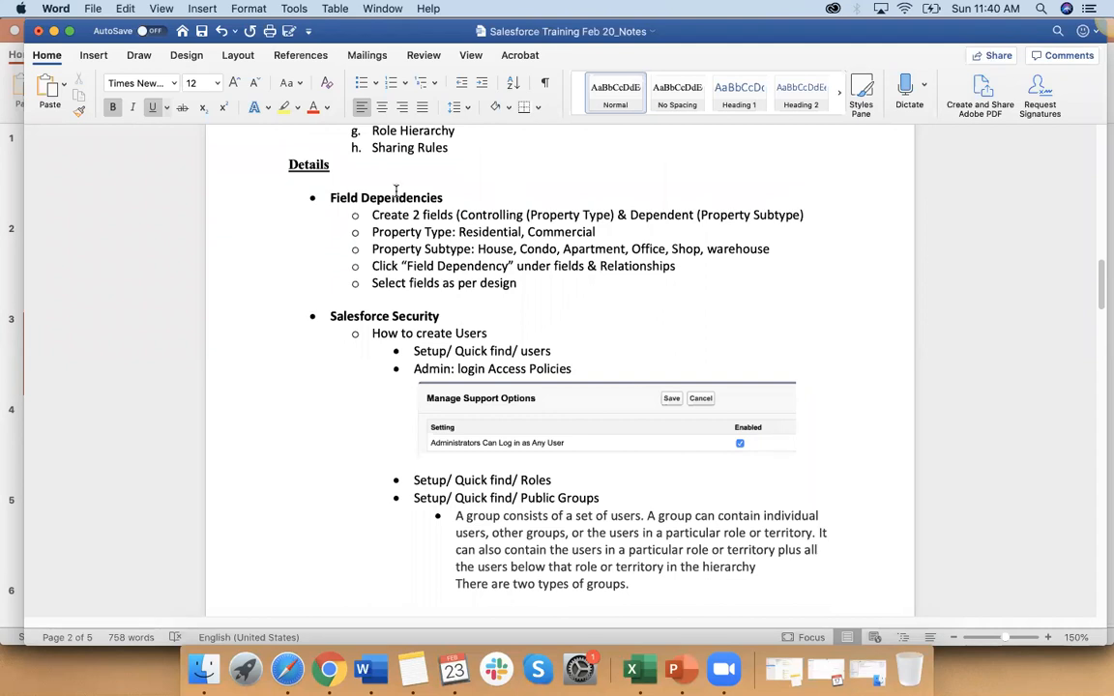
drag(332, 200, 447, 198)
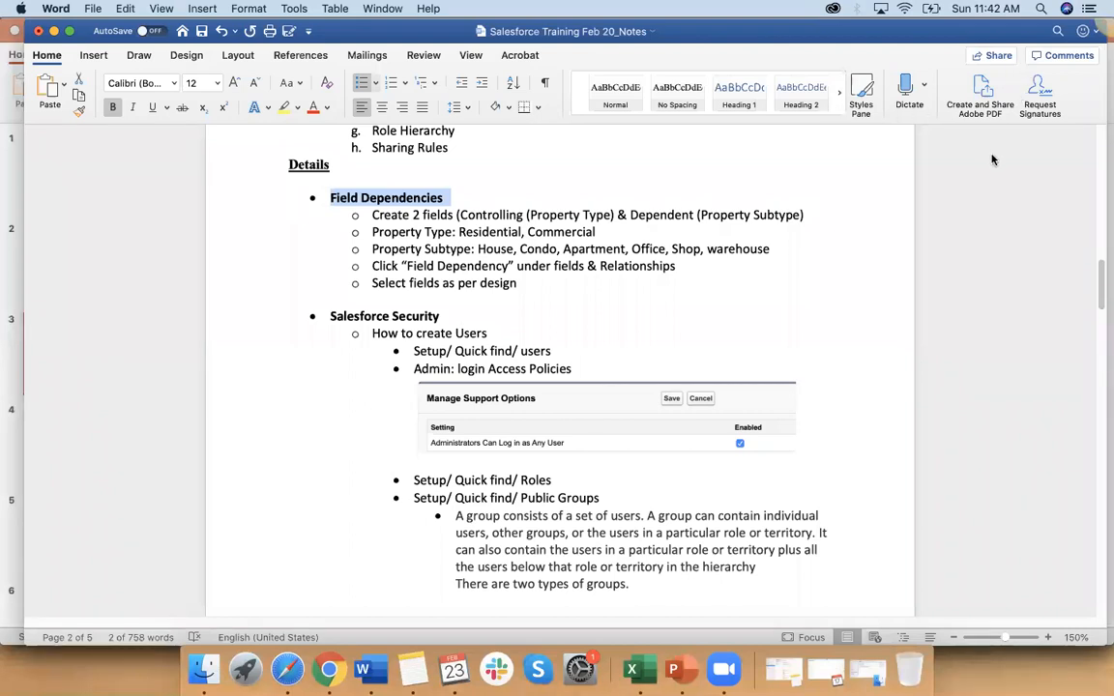
click(847, 201)
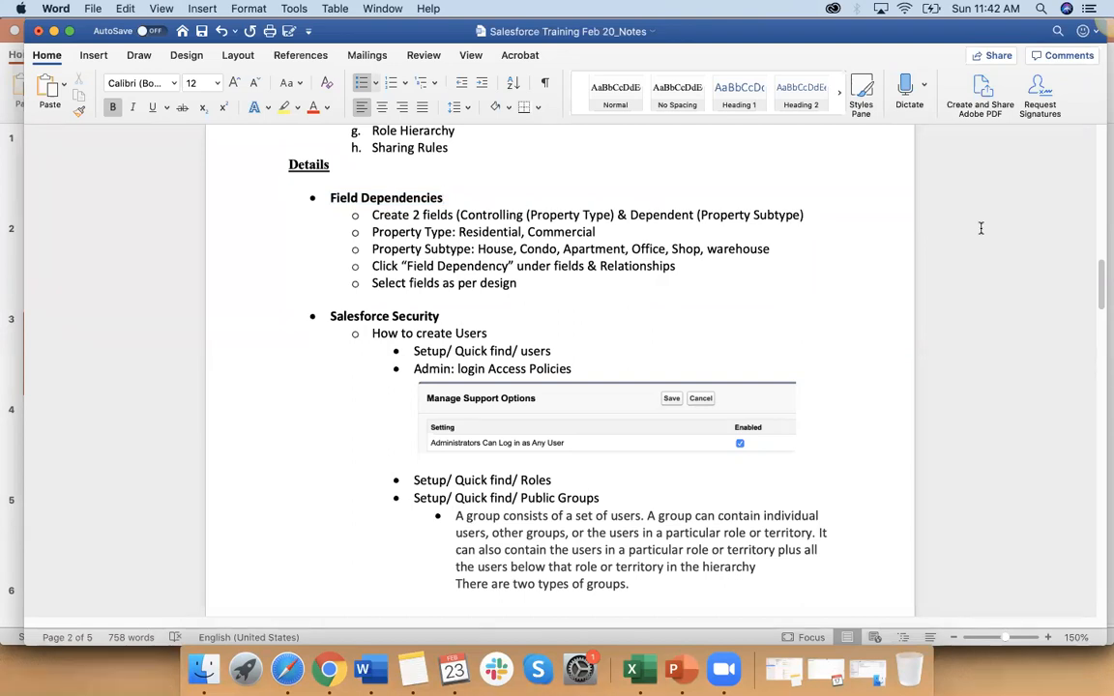
key(super+Tab)
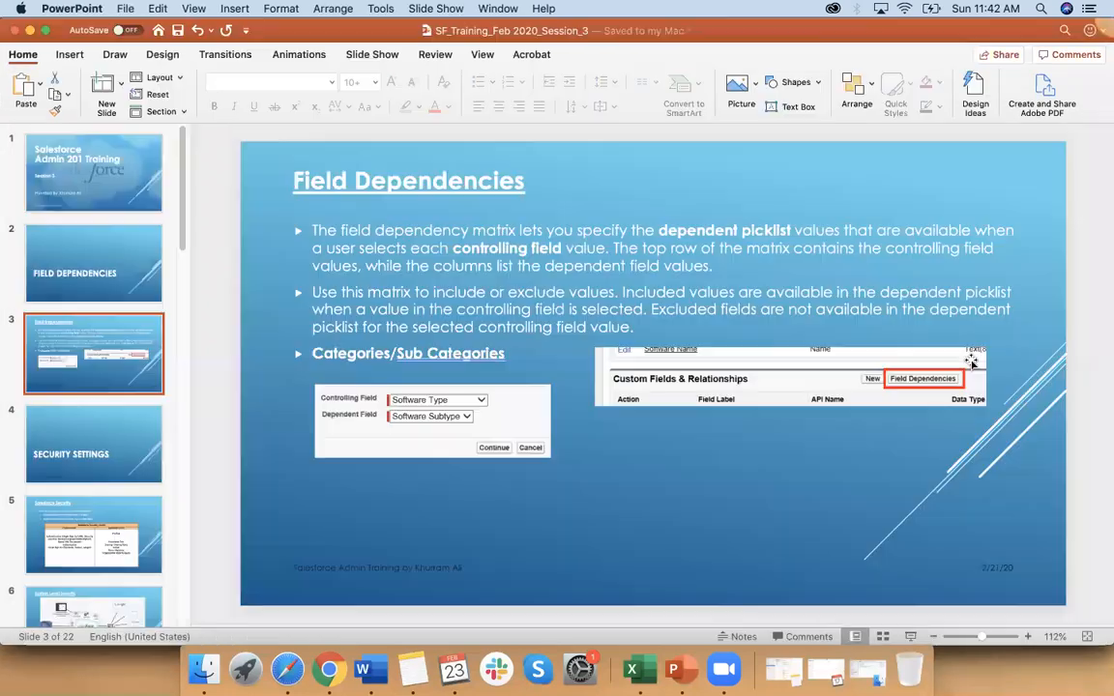
Step: Show the Field Dependencies title slide, and switch to Excel to add a blank sheet to the SF Admin_Jan 2020_MemberList workbook
click(101, 266)
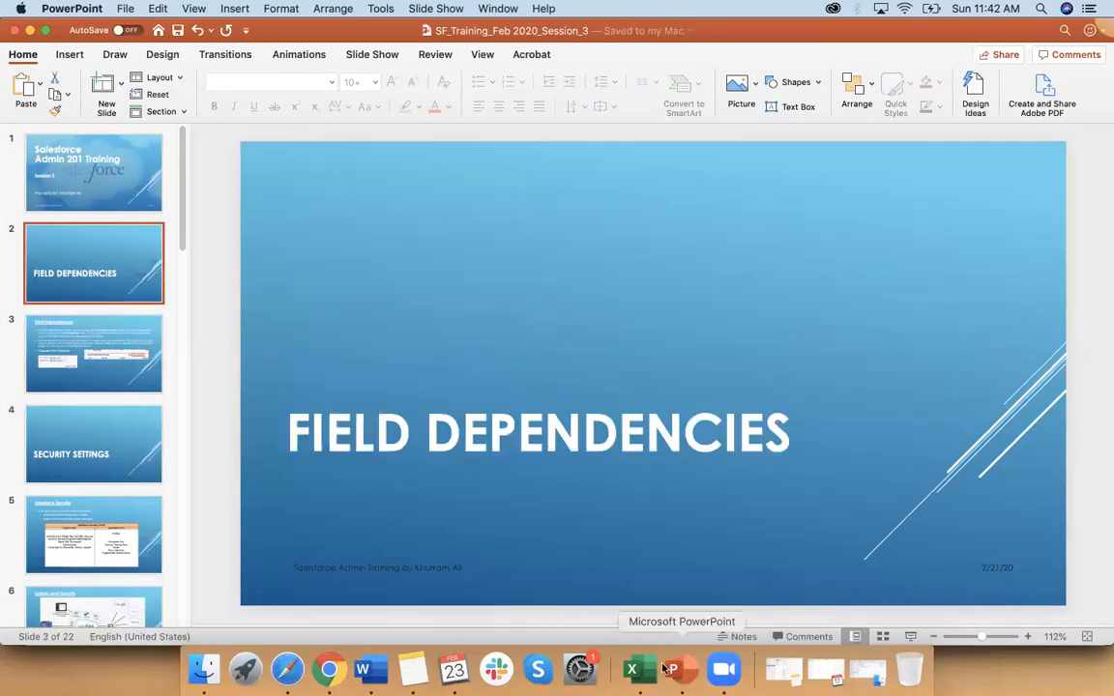
click(632, 669)
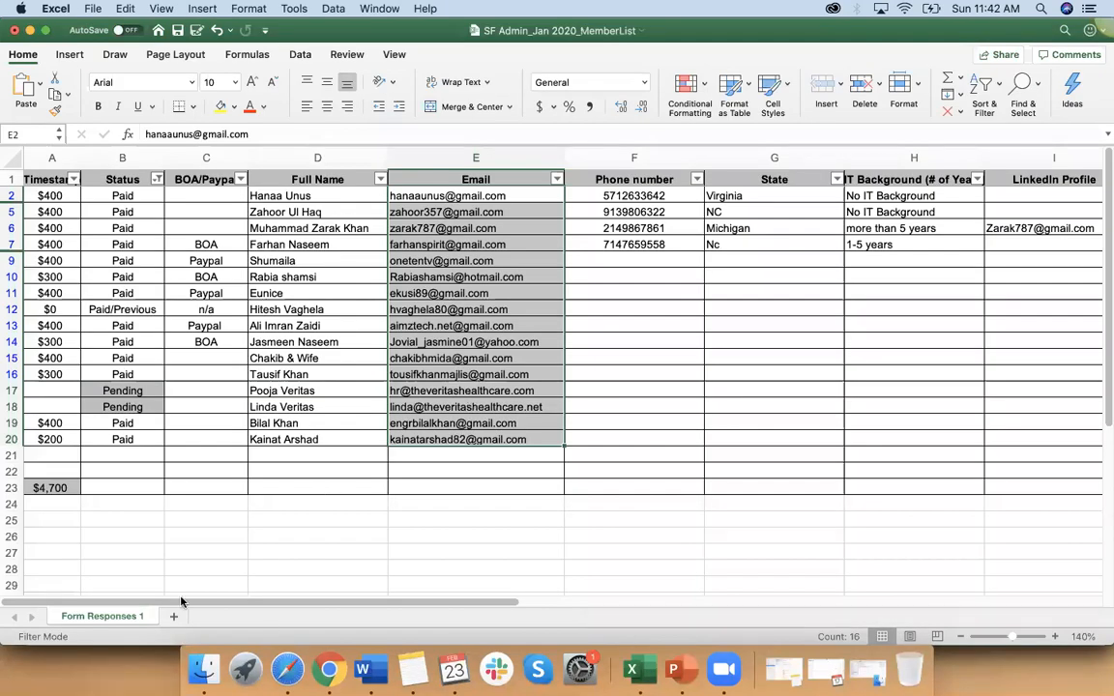
key(shift+F11)
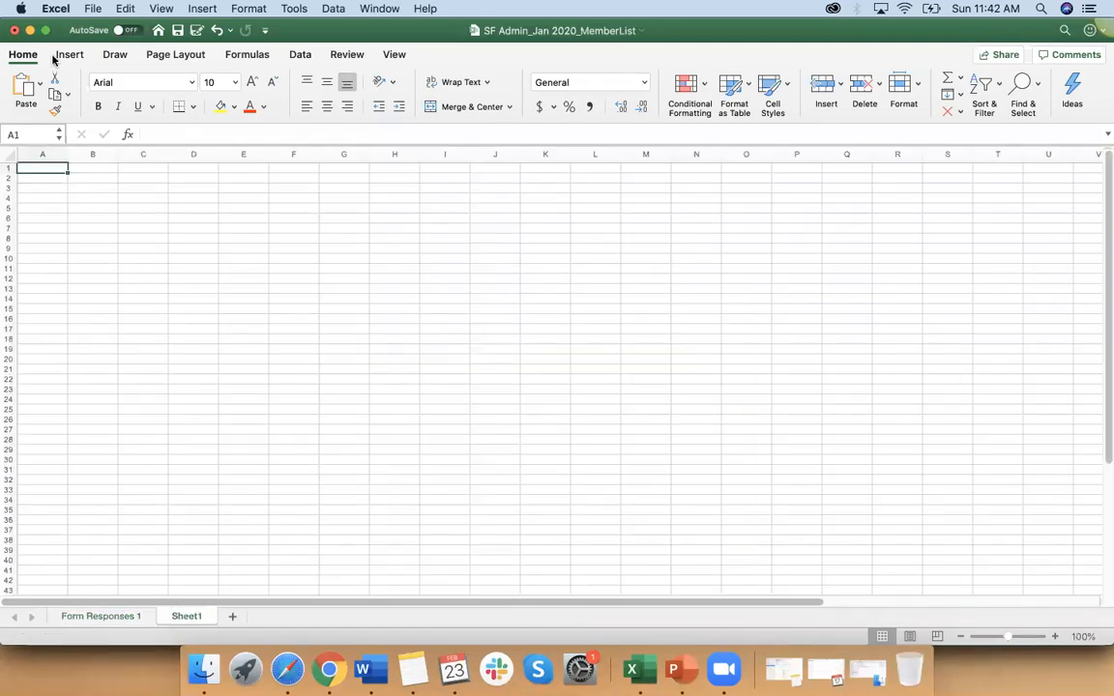
Step: Close the SF Admin_Jan 2020_MemberList workbook and create a new blank workbook
click(15, 30)
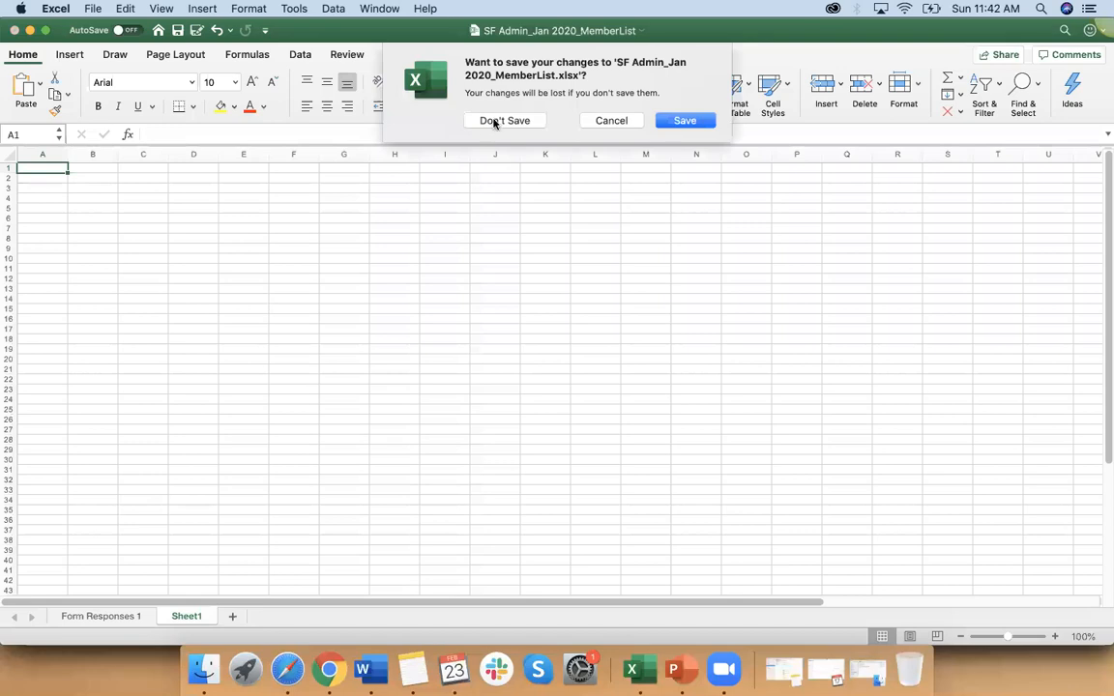
click(678, 127)
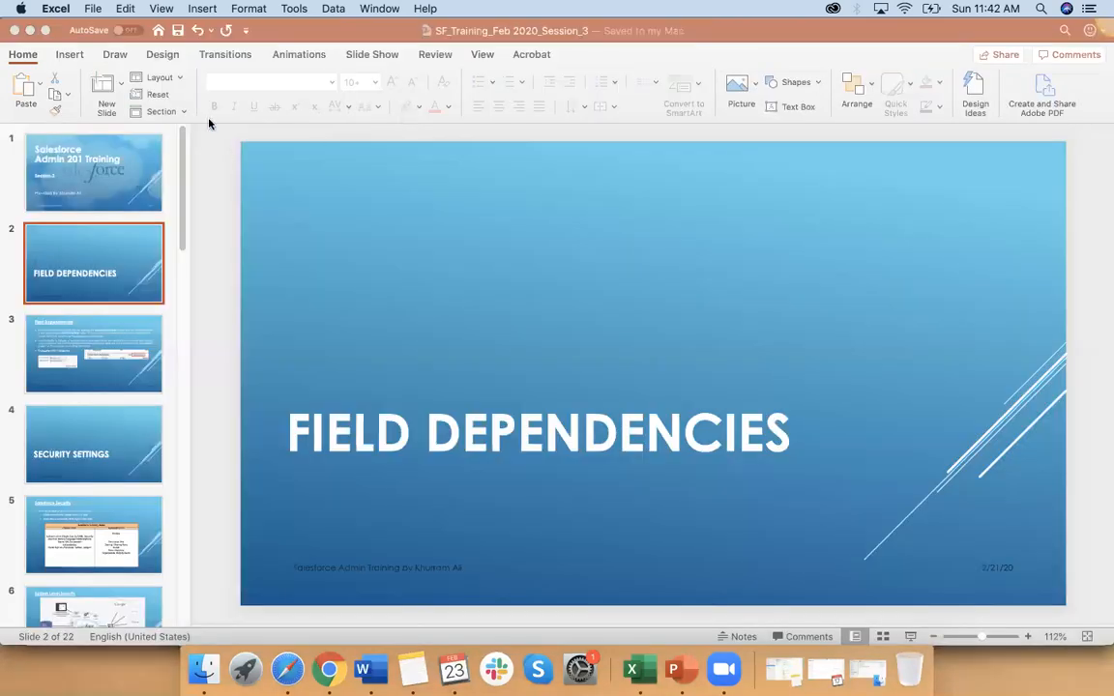
click(631, 670)
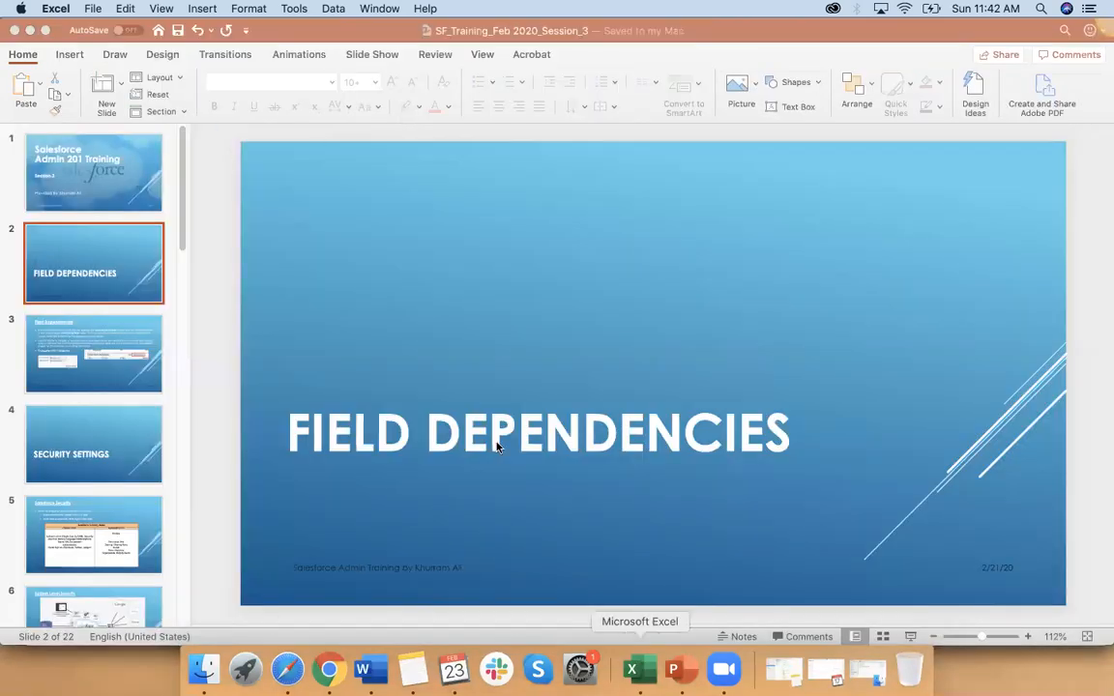
double_click(134, 145)
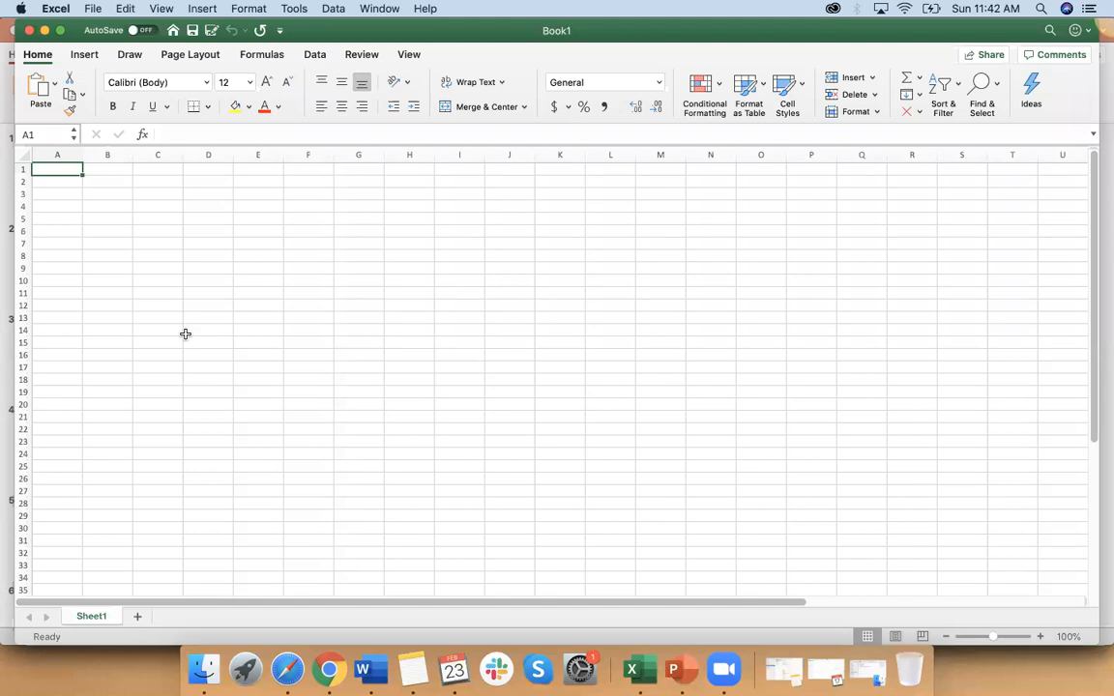
Step: Enter the column headings Type in A1 and Subtypes in B1
text(Type)
click(102, 171)
text(Subtypes)
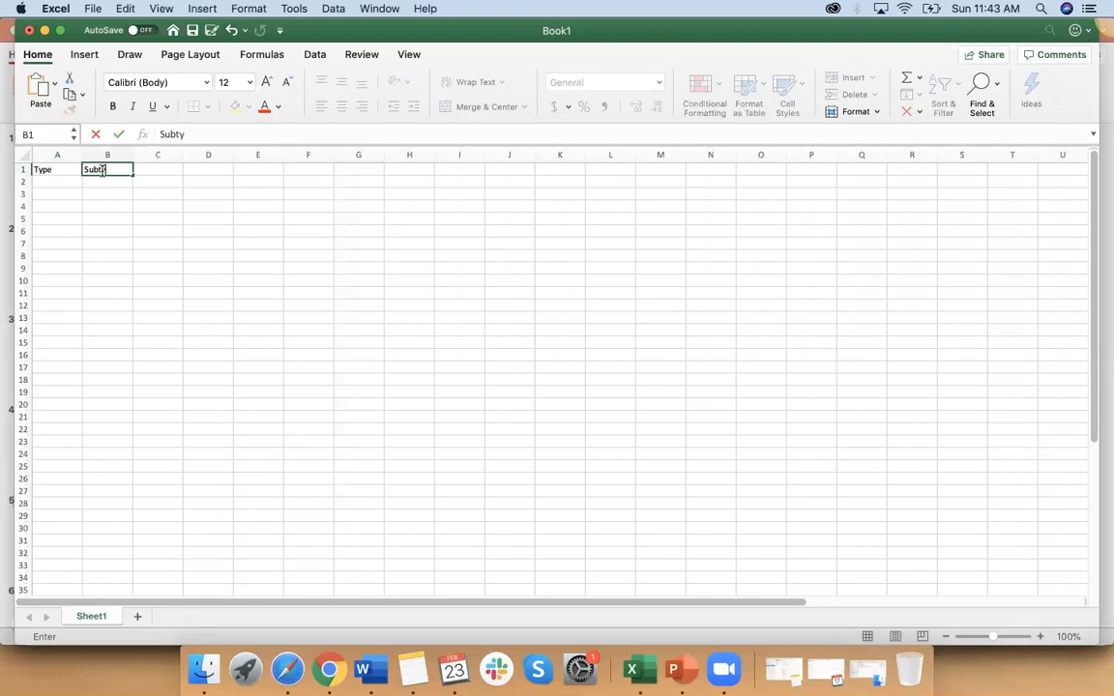
click(58, 183)
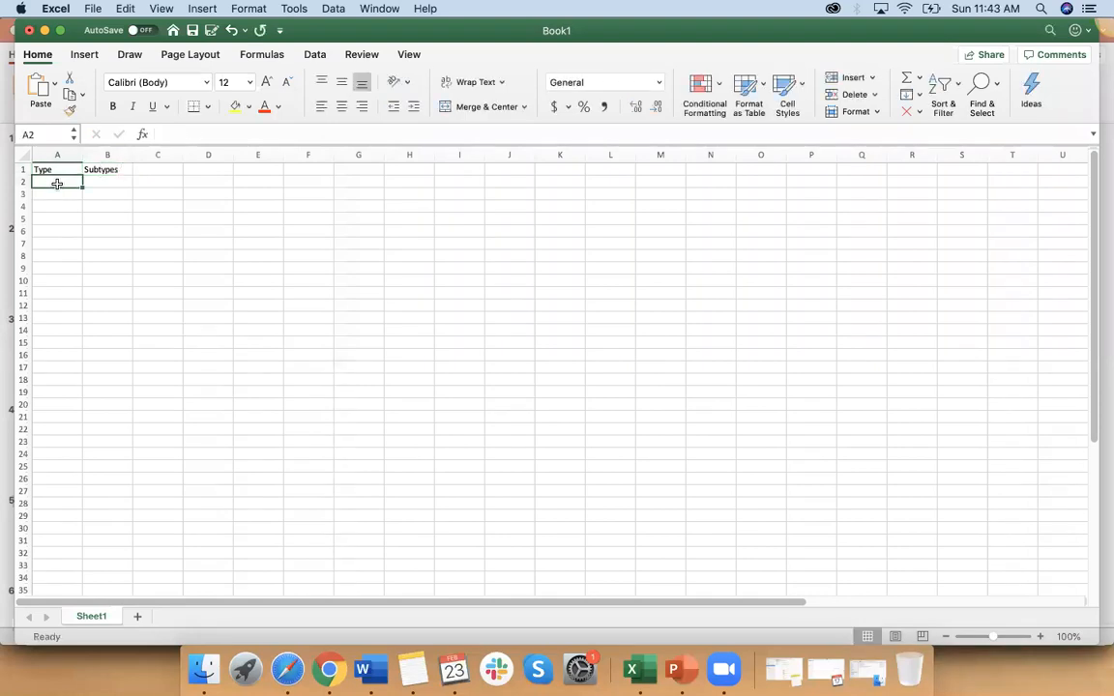
drag(56, 169, 108, 170)
click(208, 107)
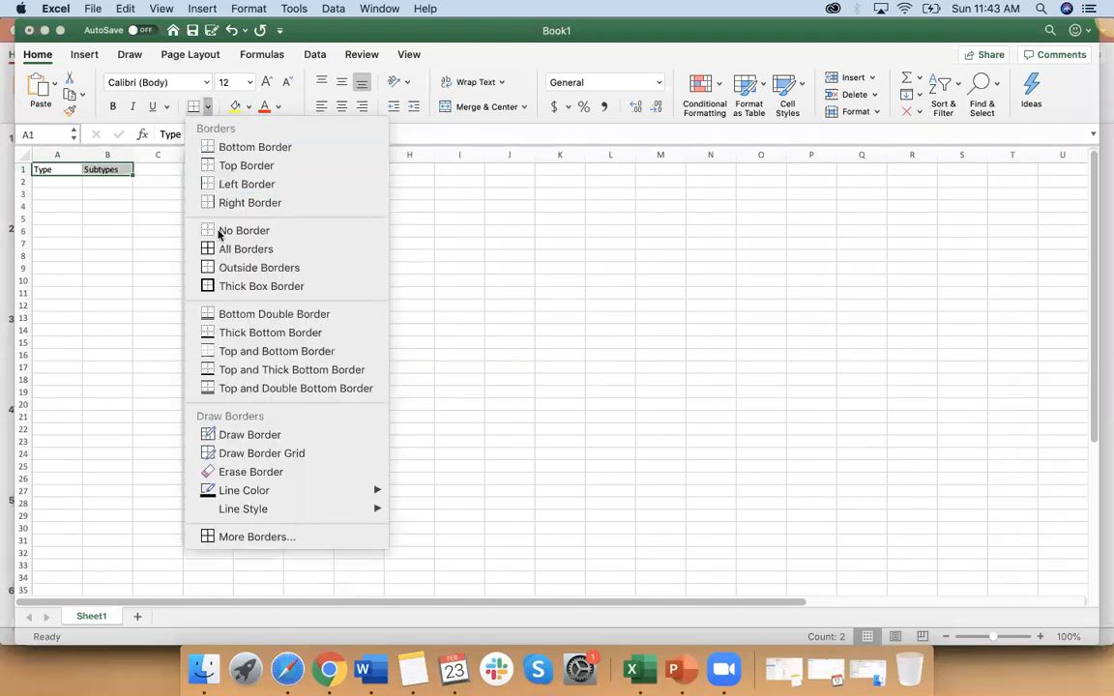
click(84, 207)
Step: Enter Apple as the first type in A2 and Iphone 10 as its subtype in B2
click(61, 180)
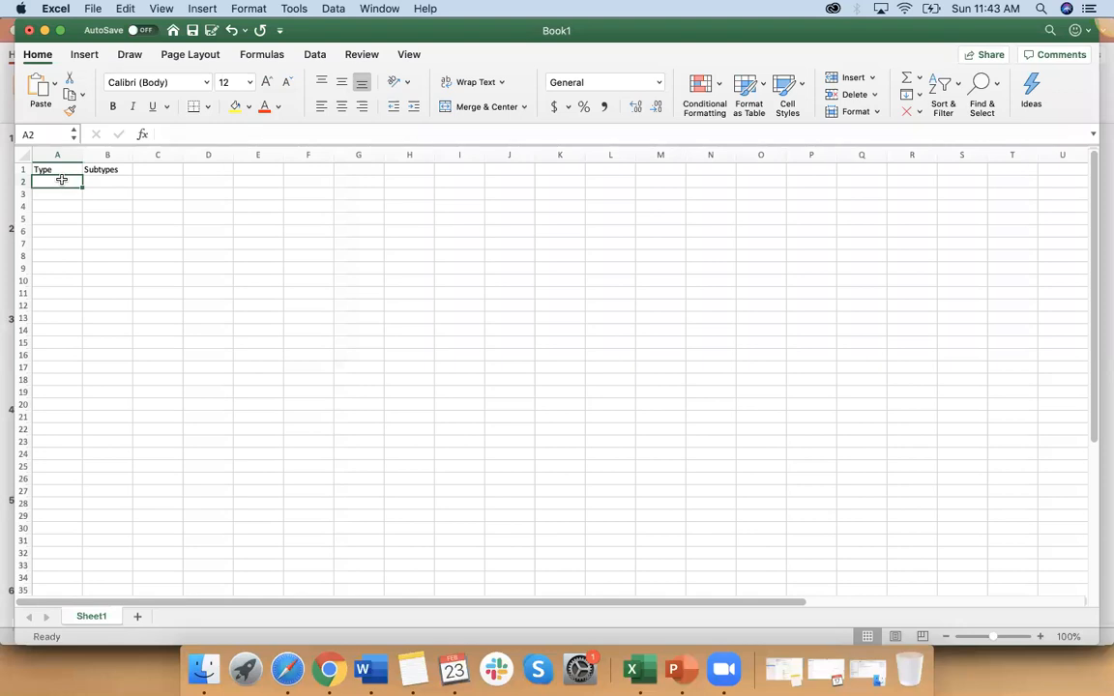
text(Apple)
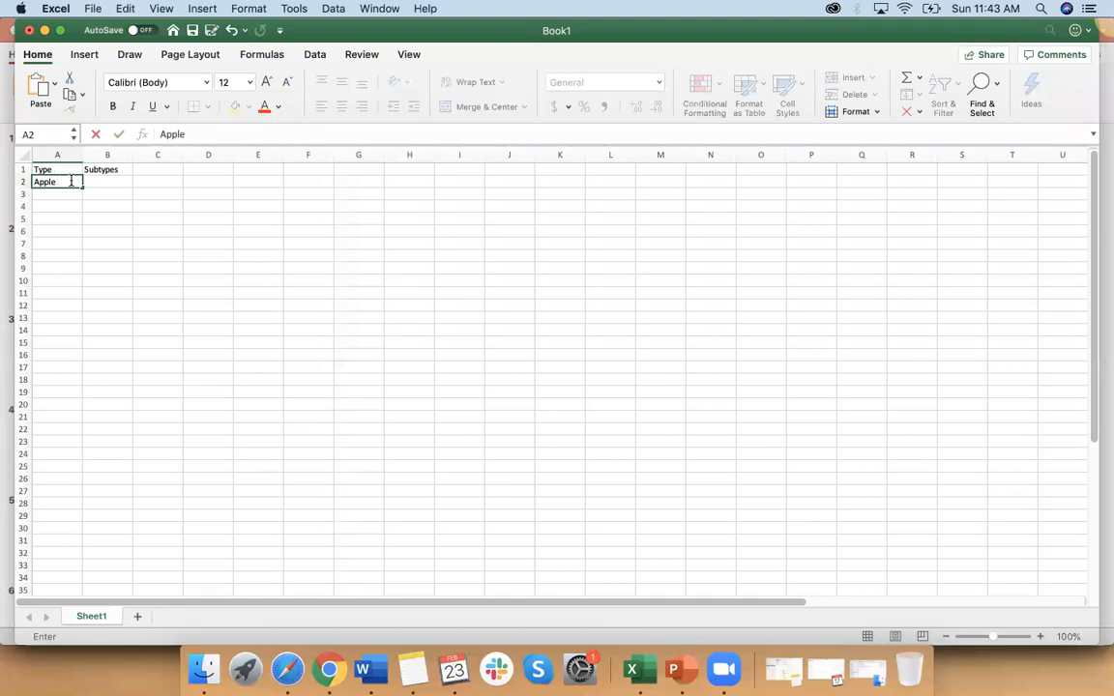
click(97, 181)
text(Ph)
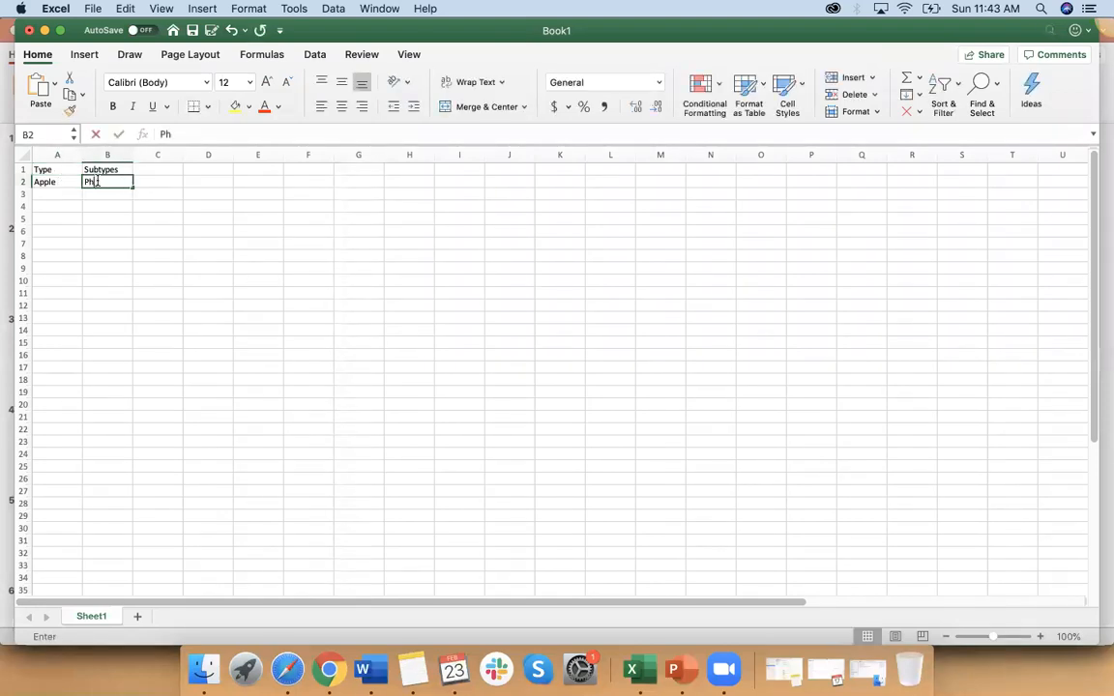
key(BackSpace)
key(BackSpace)
text(Iphone 1)
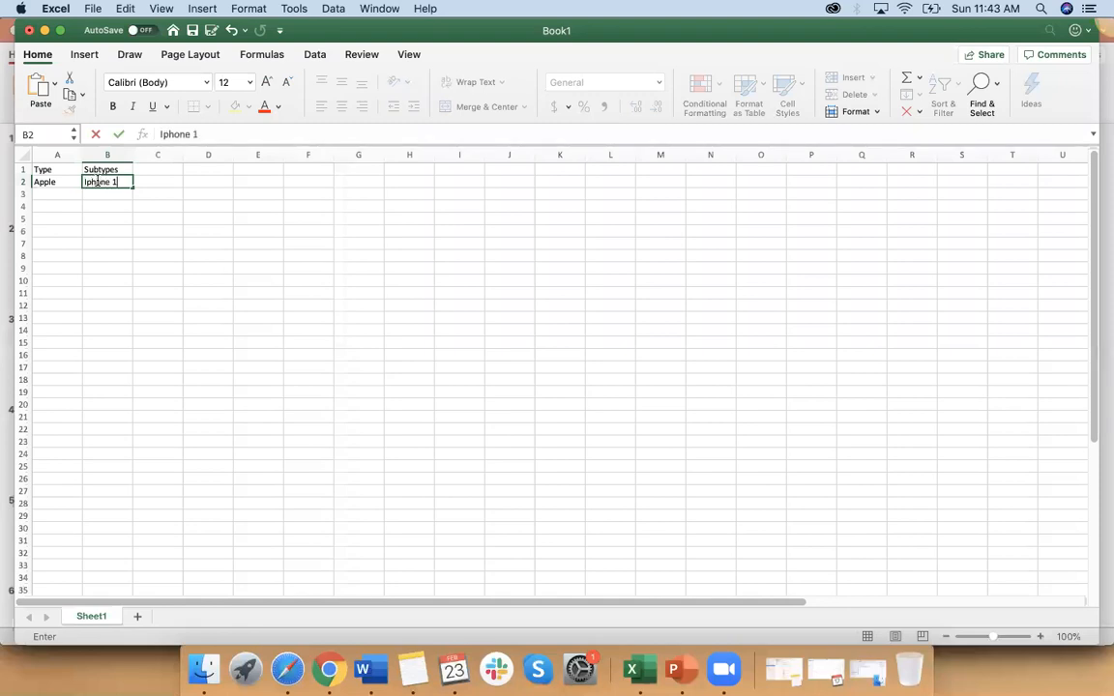
text(0)
Step: Extend the Iphone 10 entry down to B4 as a series with Iphone 11 and Iphone 12
click(107, 230)
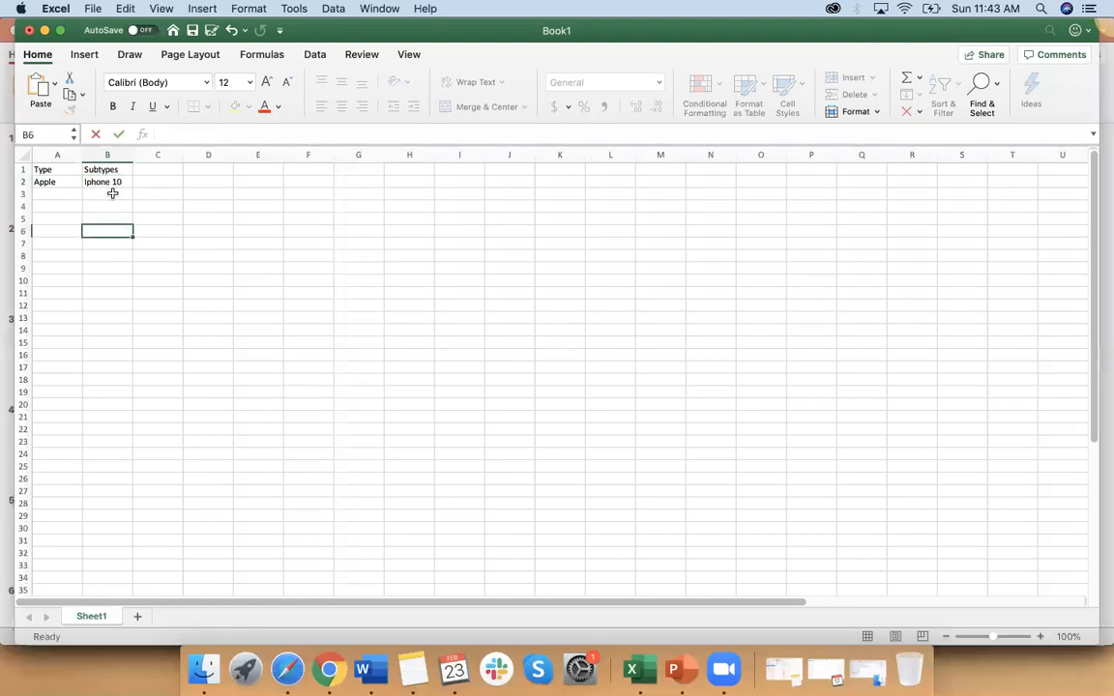
click(120, 182)
drag(130, 185, 127, 209)
Step: Enter Samsung as the second type in A5
click(62, 219)
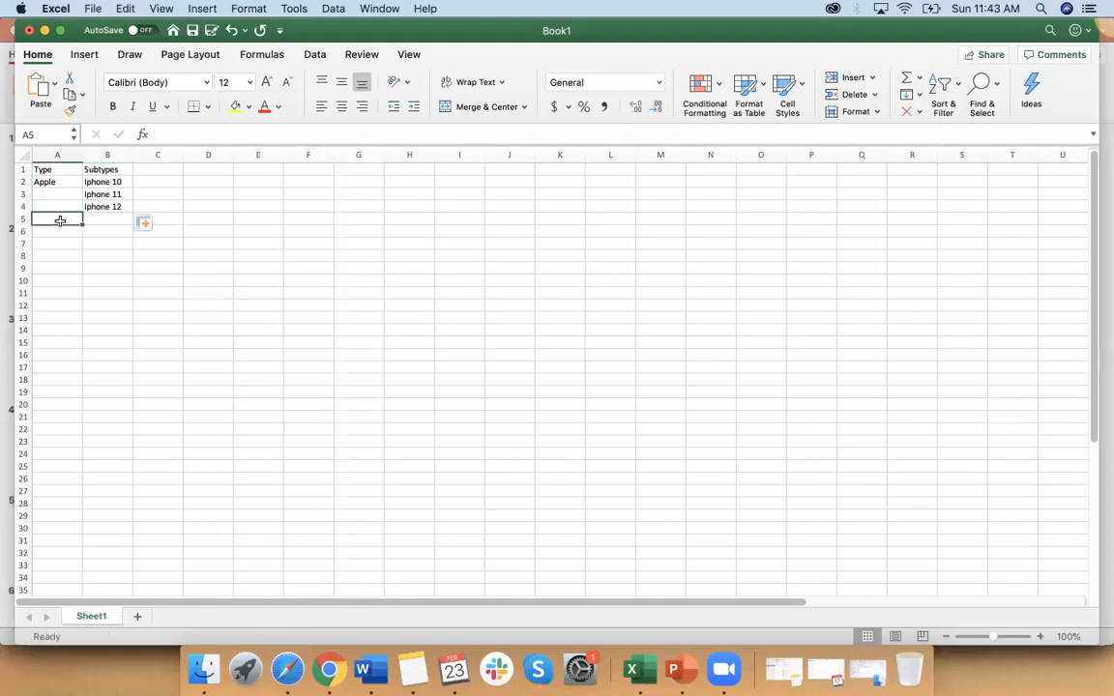
text(aS)
key(BackSpace)
key(BackSpace)
text(San)
key(BackSpace)
key(BackSpace)
text(amsung)
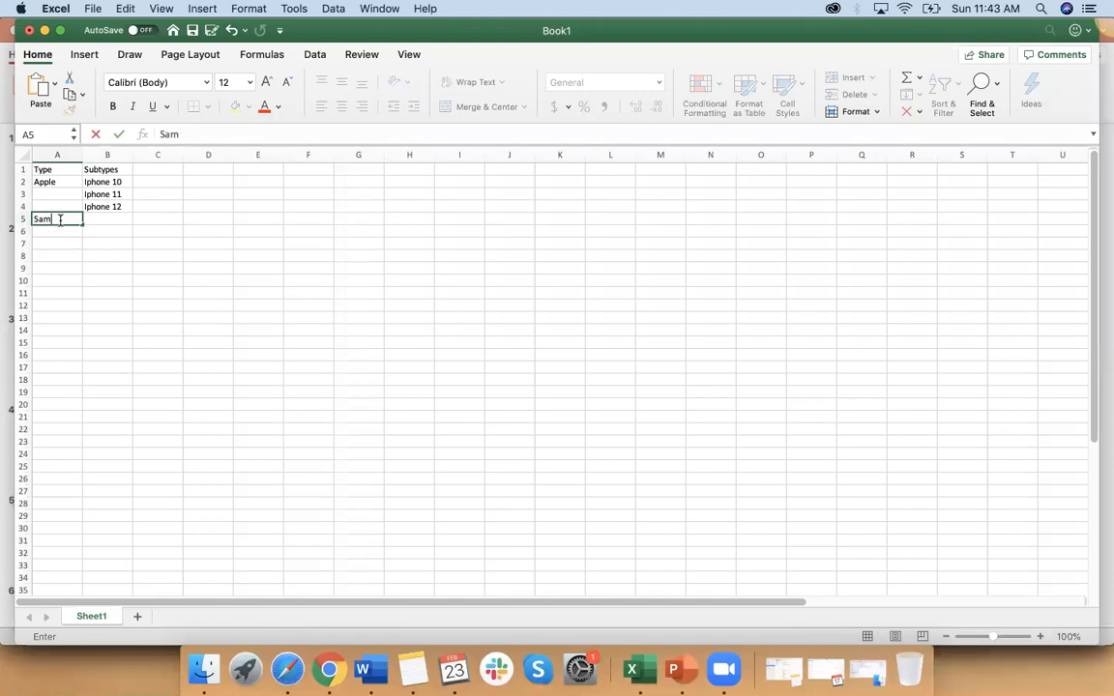
Step: Enter Galaxy 9 in B5 and extend it down to B7 as a series with Galaxy 10 and Galaxy 11
click(115, 221)
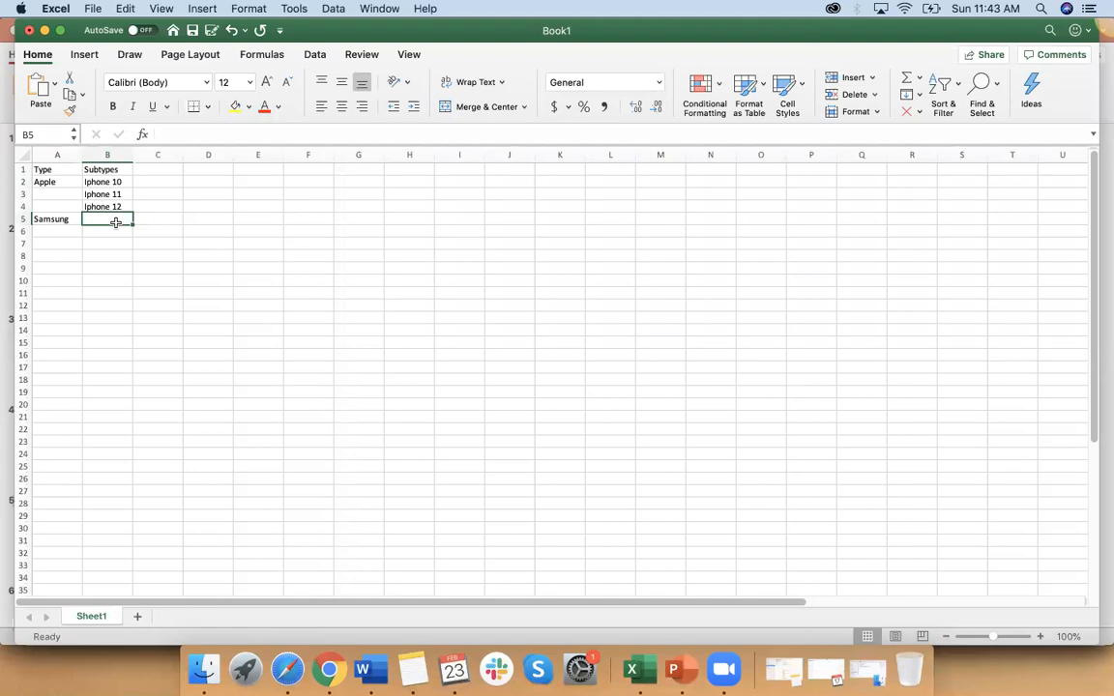
text(Gala)
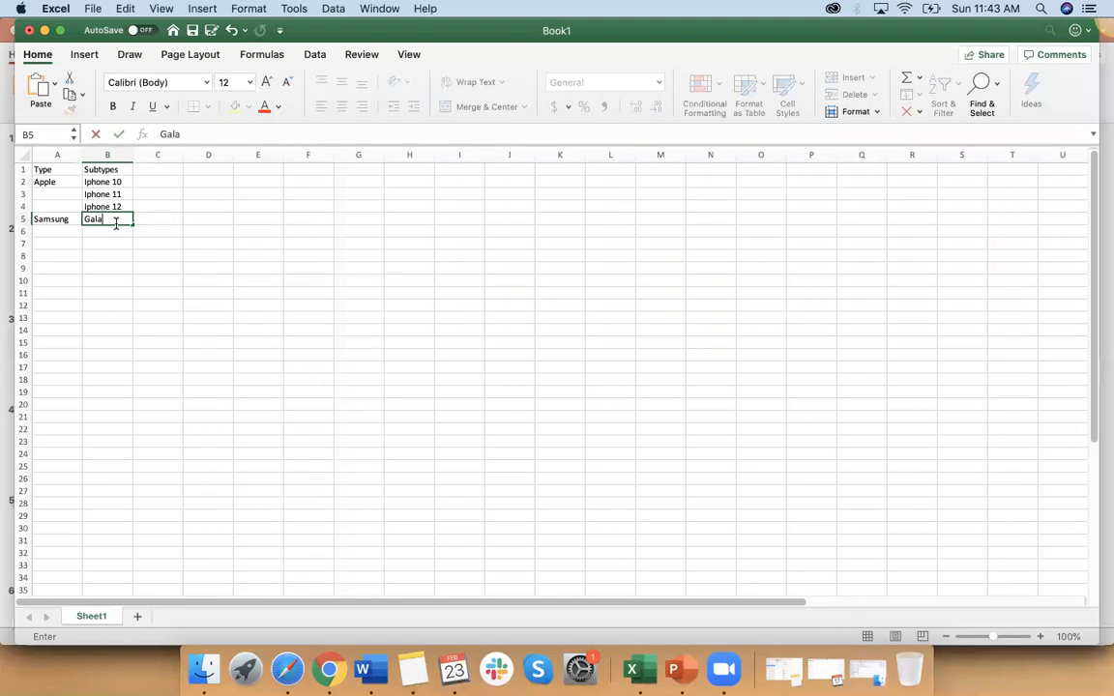
text(xy 1)
key(BackSpace)
text(5)
click(124, 281)
click(114, 219)
drag(132, 226, 130, 248)
click(124, 309)
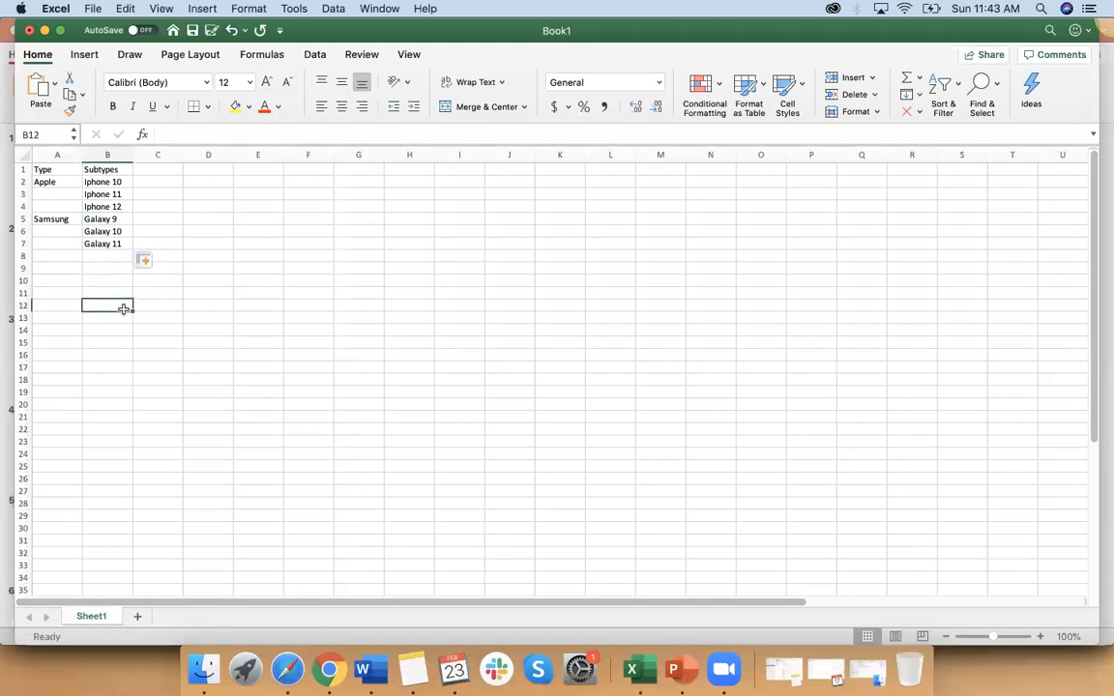
Step: Apply all borders to the heading row and to the whole table in A1:B7
drag(44, 170, 90, 170)
click(207, 106)
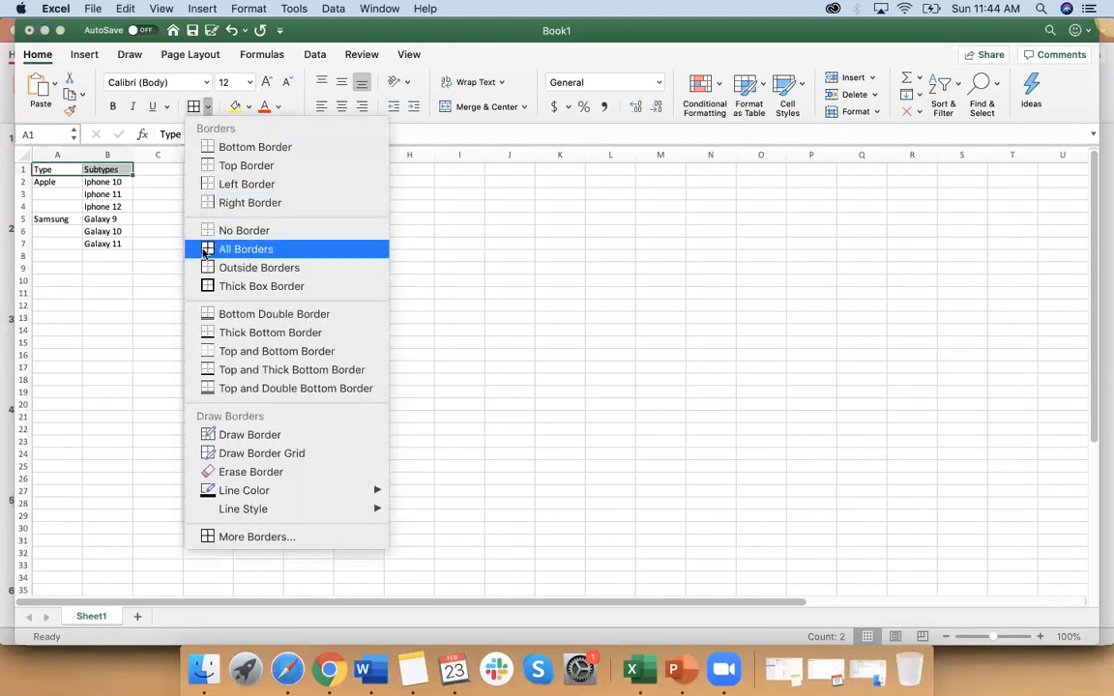
click(142, 295)
drag(48, 169, 101, 243)
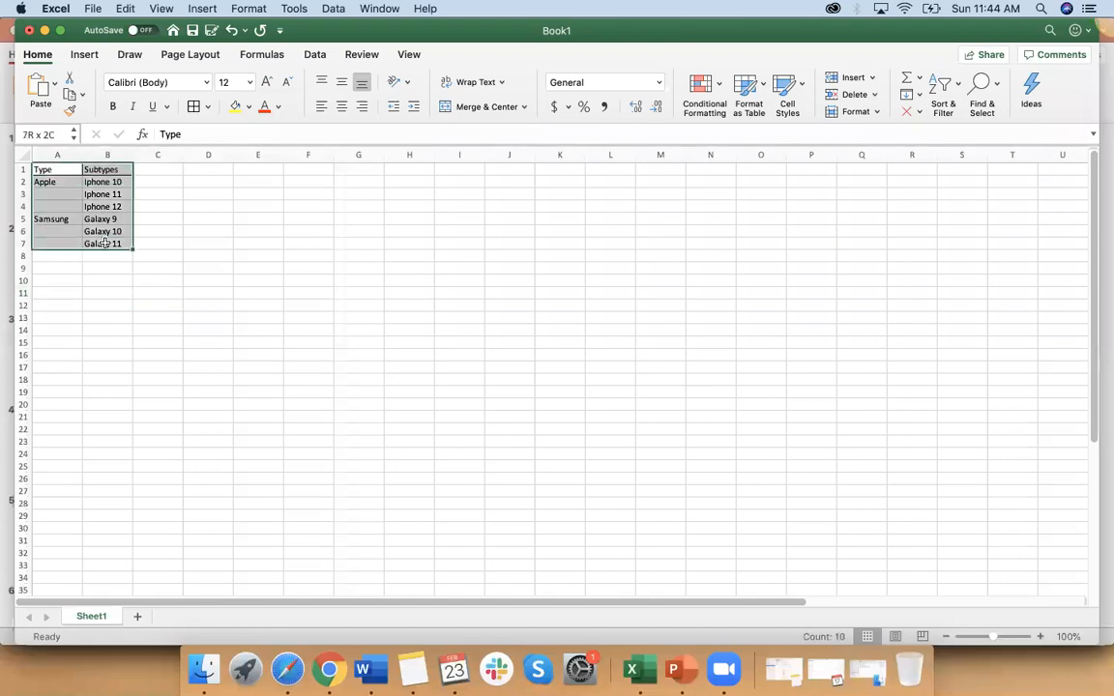
click(193, 109)
click(194, 308)
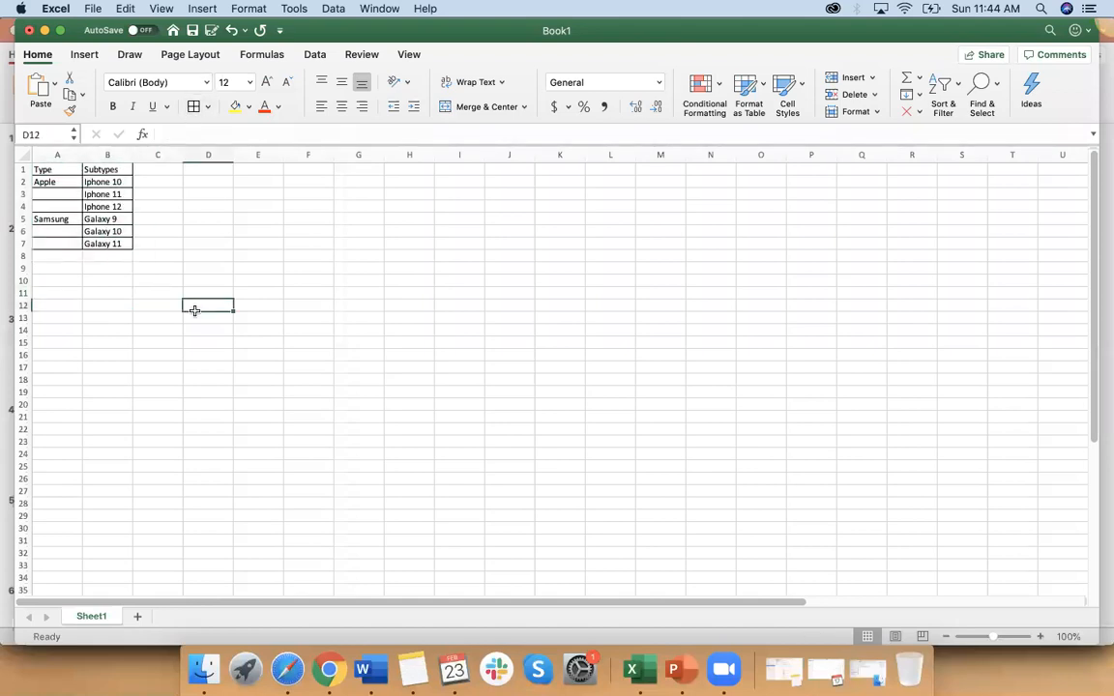
Step: Fill the Iphone subtype cells B2:B4 with gray
click(53, 184)
click(107, 182)
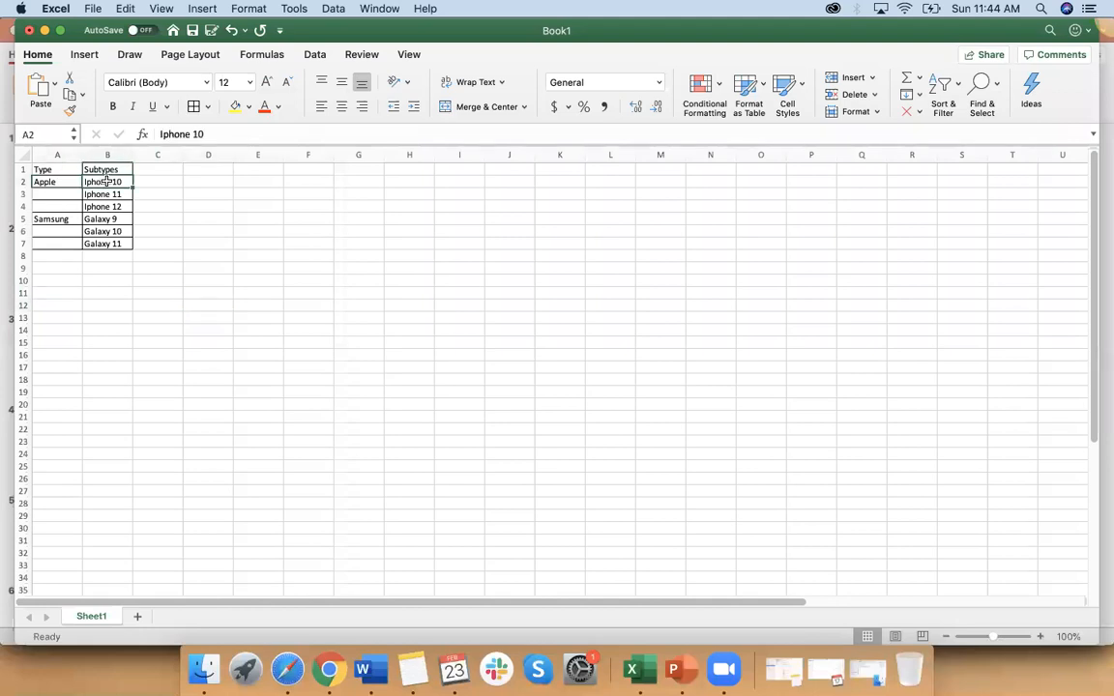
drag(107, 182, 104, 205)
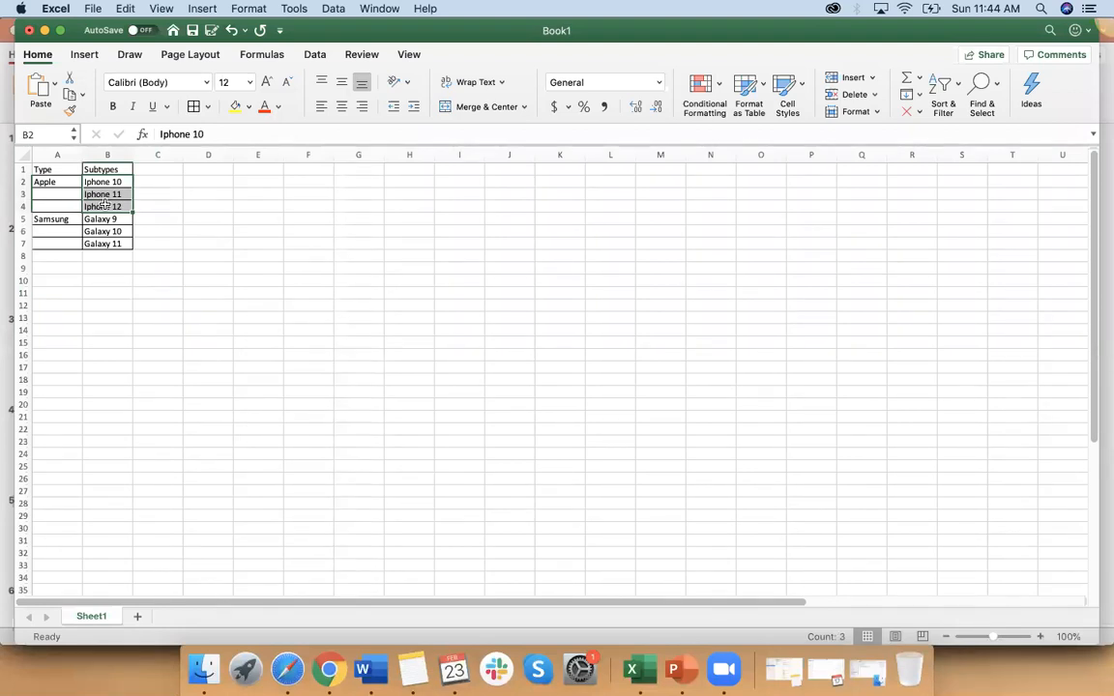
click(248, 110)
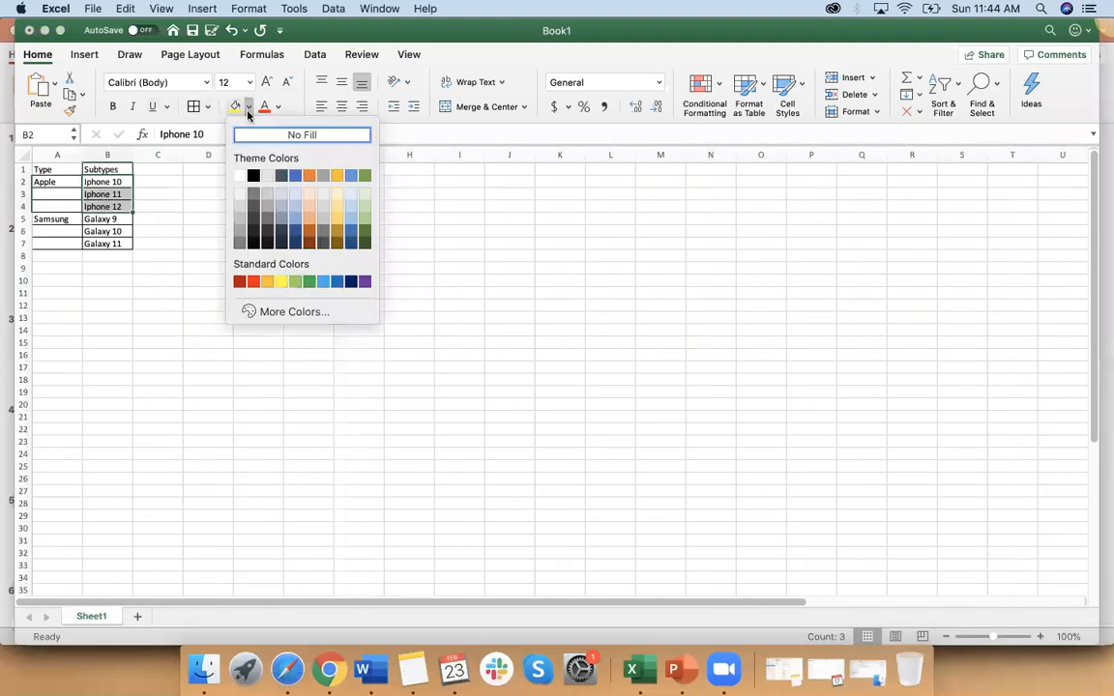
click(239, 192)
Step: Fill the Samsung type and Galaxy subtype cells A5:B7 with yellow
drag(65, 222, 107, 244)
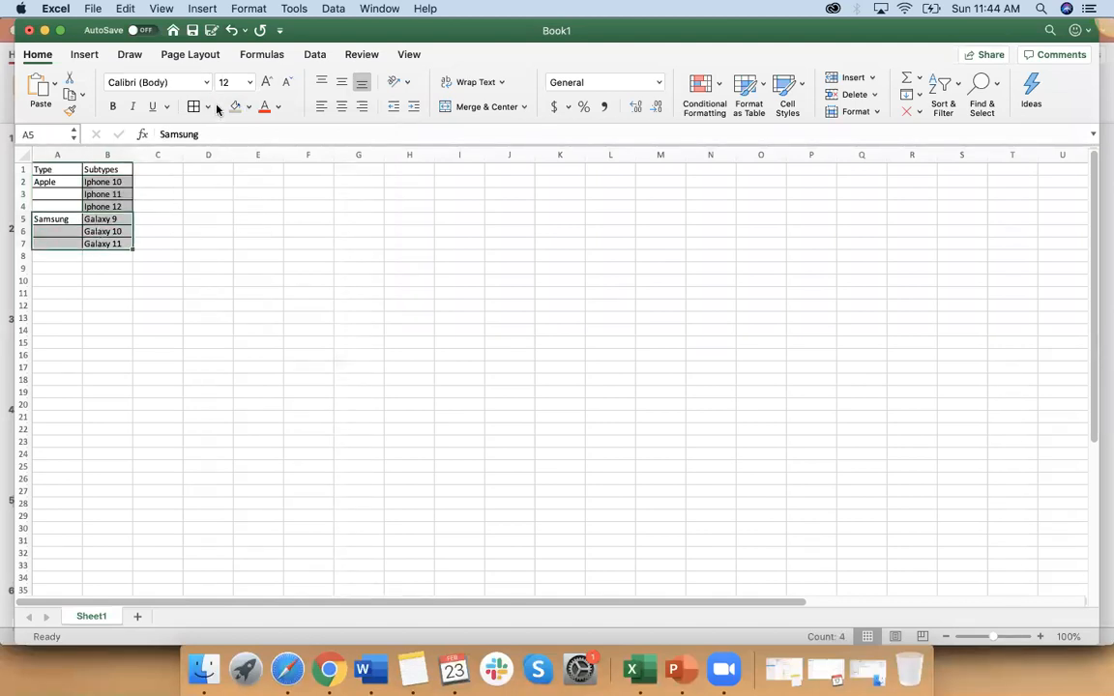
click(248, 109)
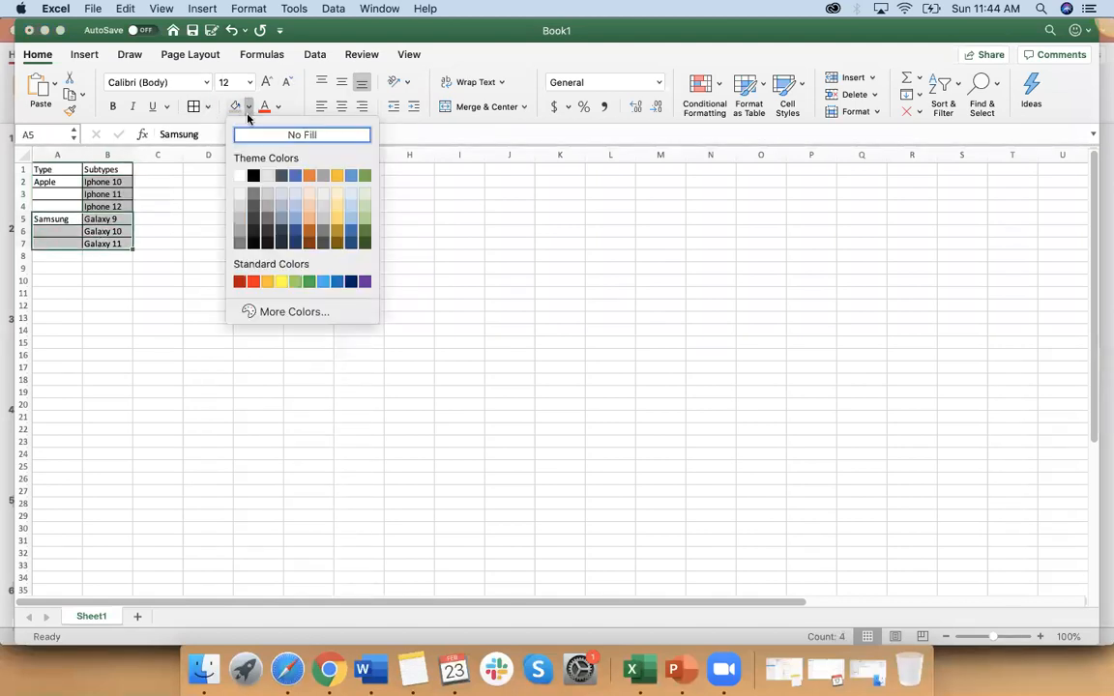
click(280, 281)
click(200, 355)
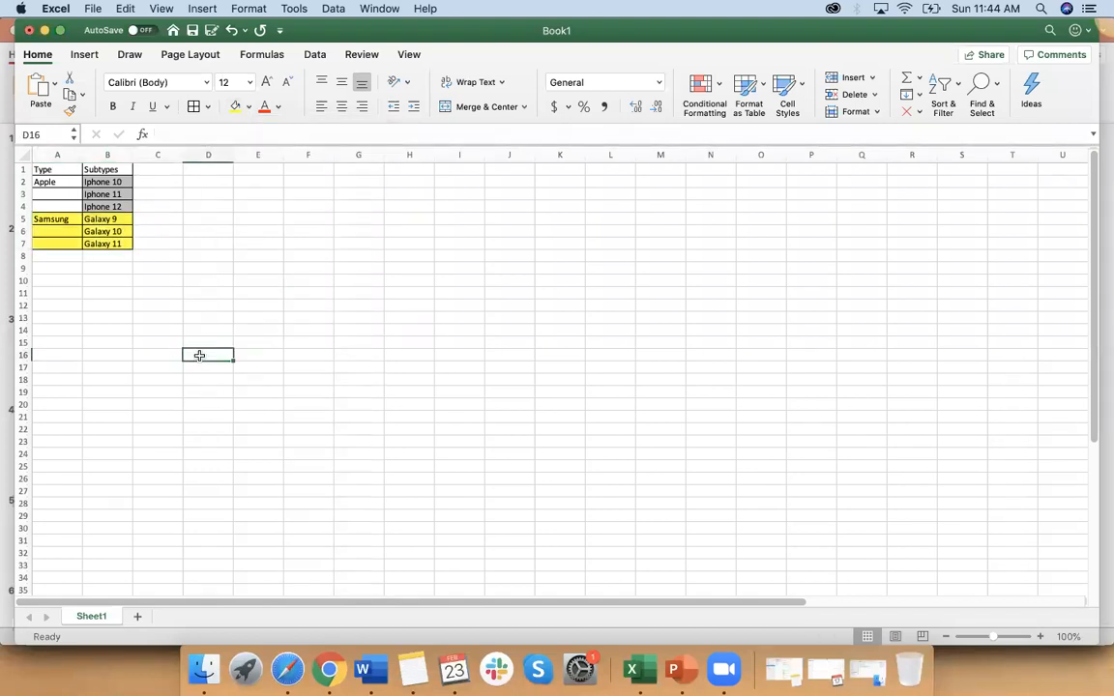
Step: Switch to the Word notes and examine the Field Dependencies line on the controlling Property Type and dependent Property Subtype fields
key(super+Tab)
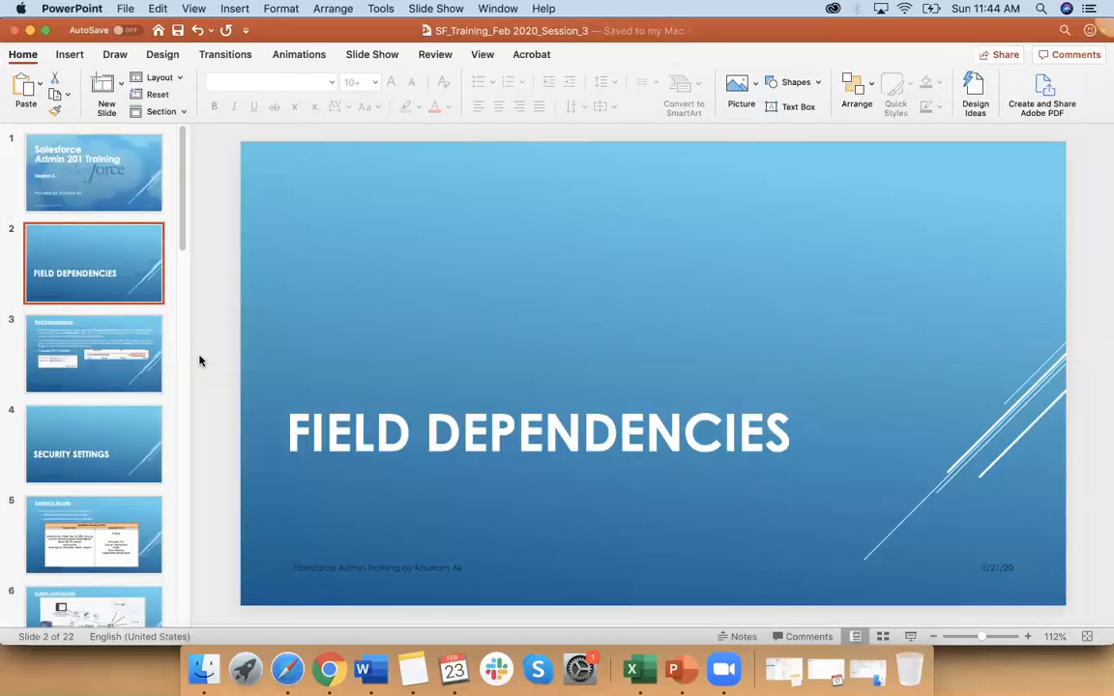
click(381, 666)
scroll(373, 379, down, 1)
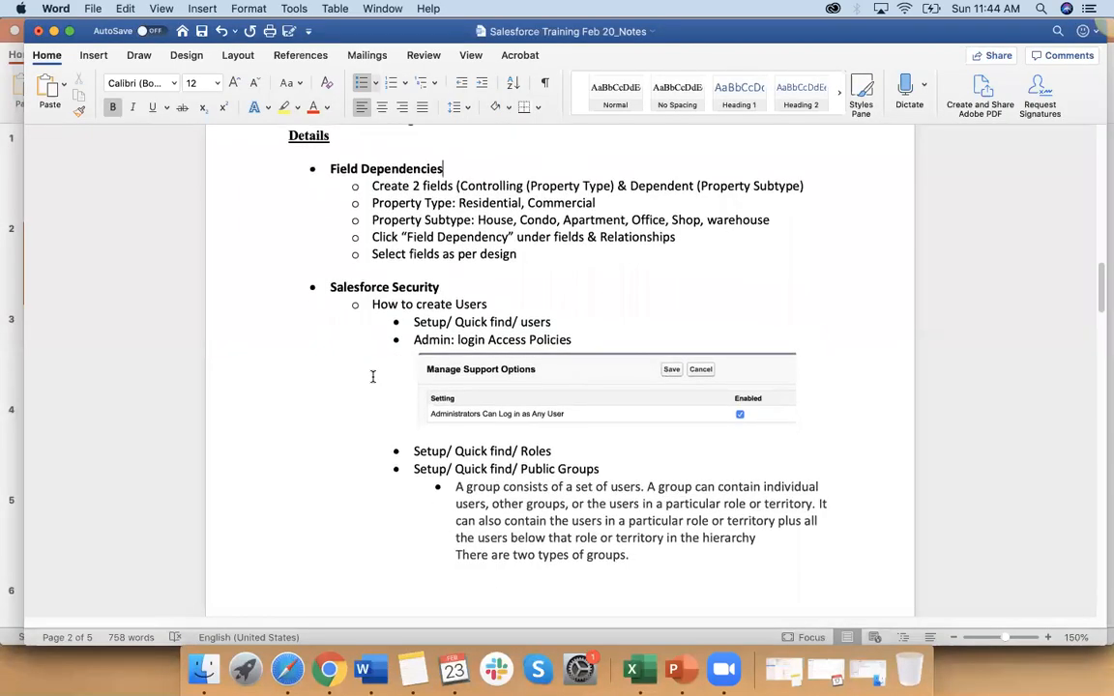
drag(371, 188, 808, 191)
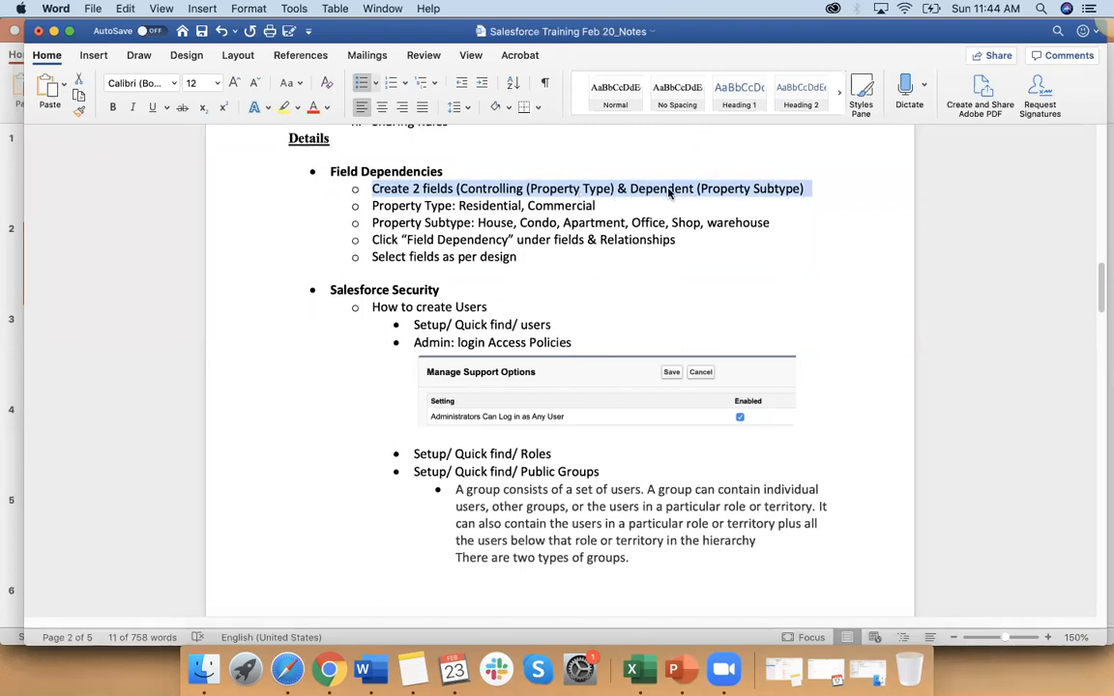
click(528, 190)
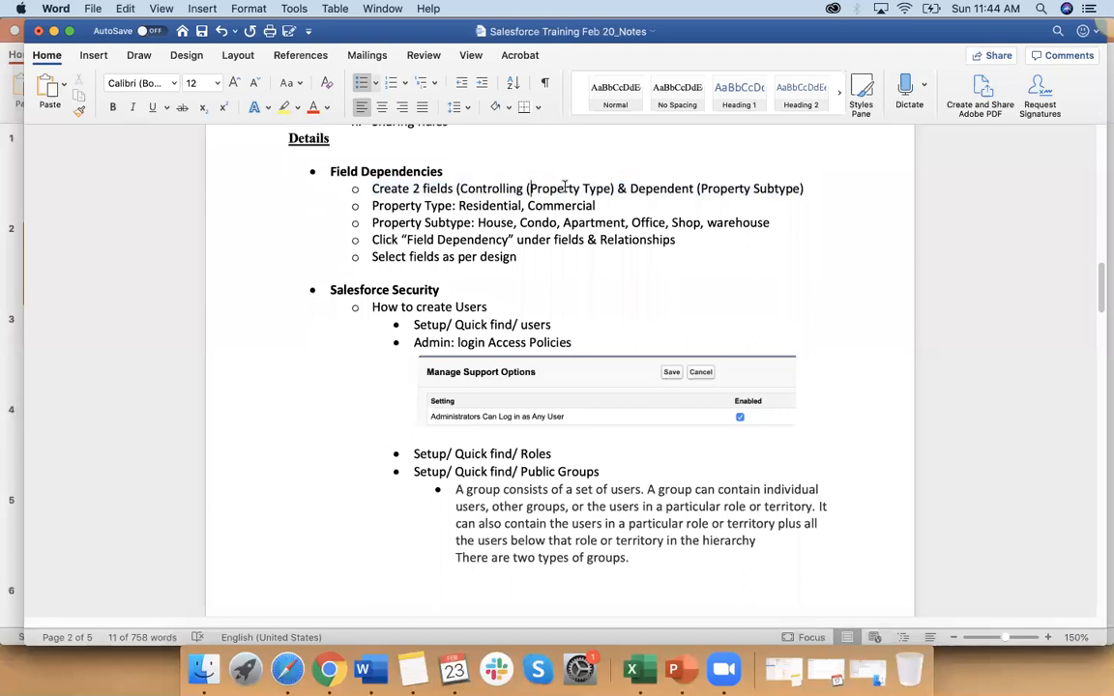
drag(528, 190, 597, 187)
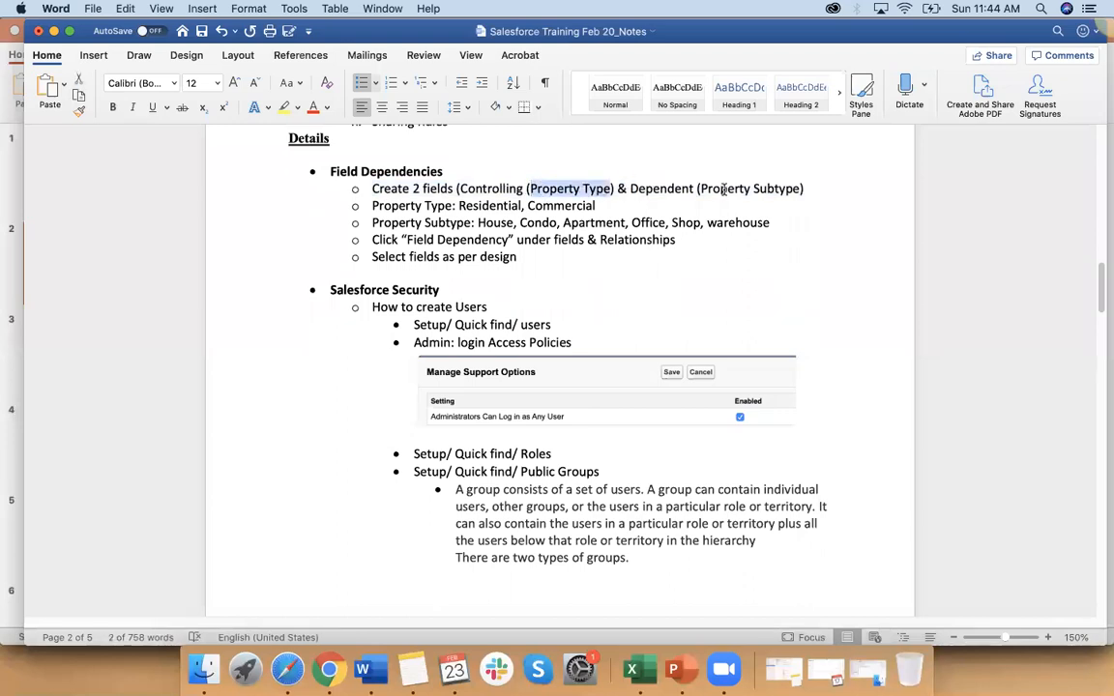
drag(701, 189, 799, 189)
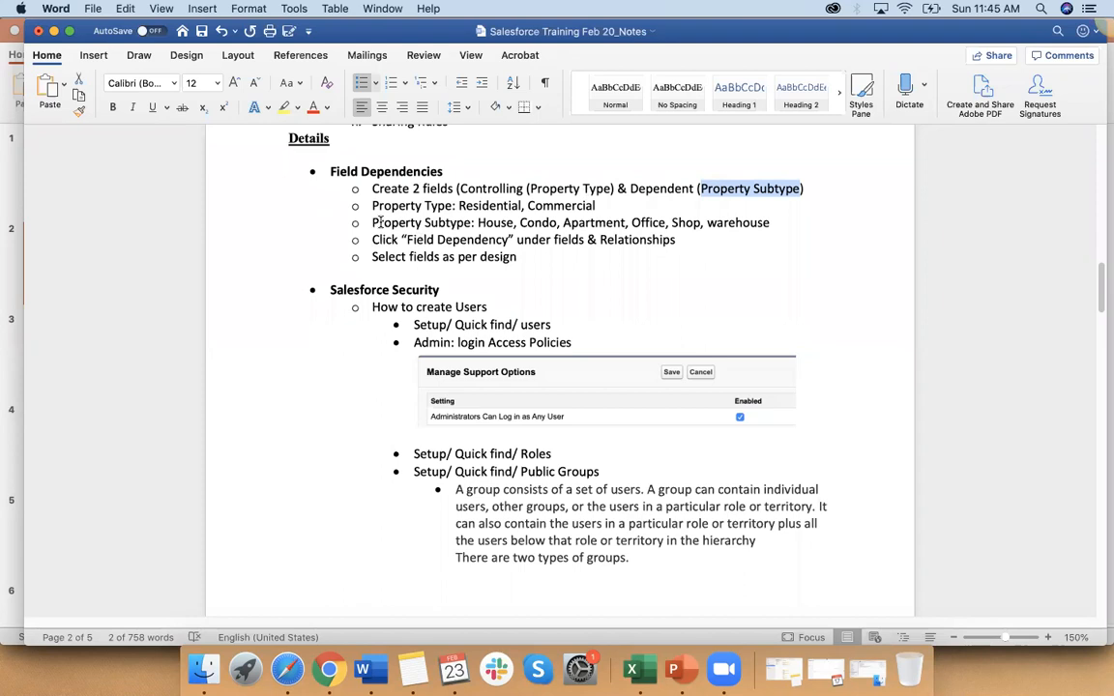
Step: Switch from the Word notes to Salesforce in Chrome and open the custom Test App from the full app list
drag(373, 223, 553, 187)
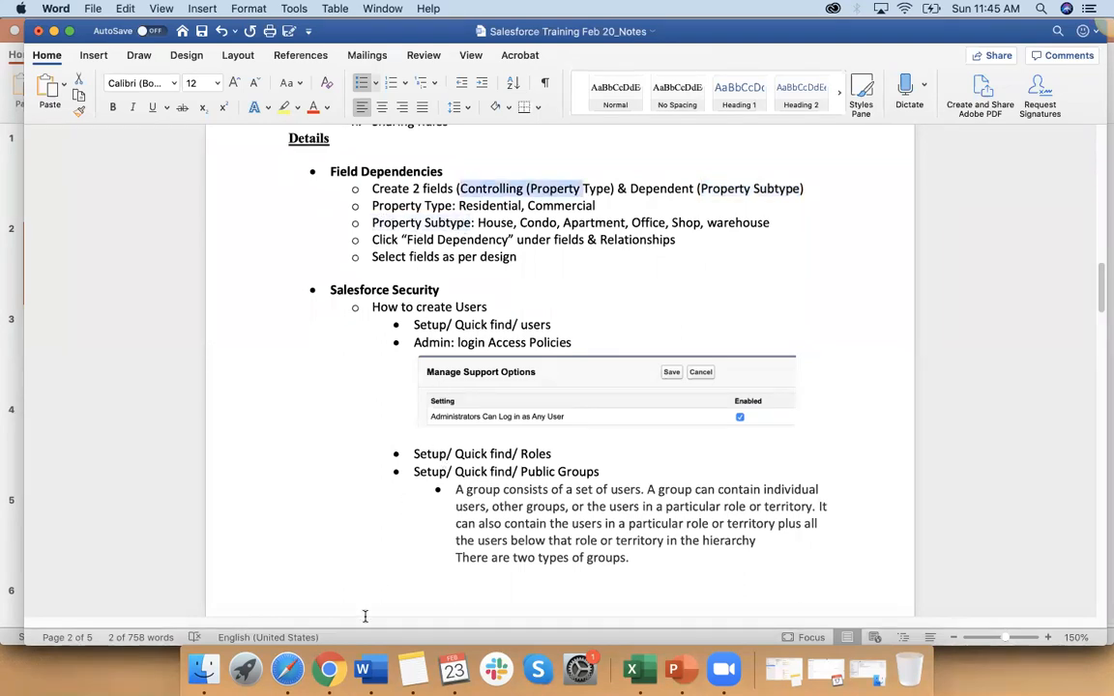
click(330, 669)
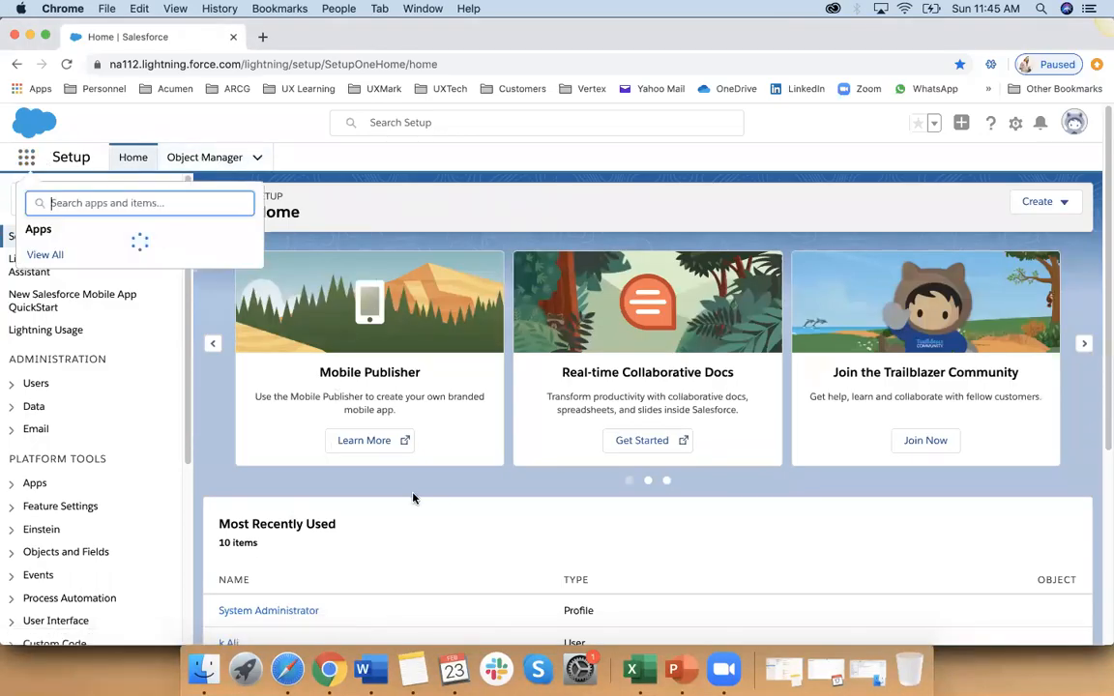
click(46, 254)
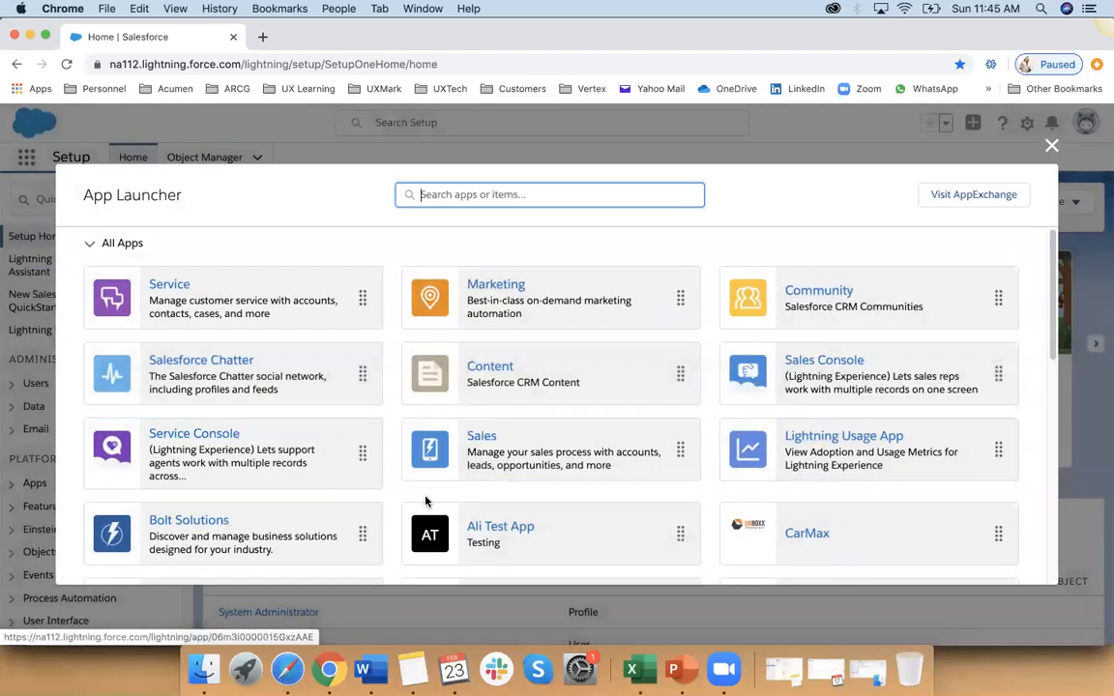
scroll(387, 455, down, 2)
click(502, 493)
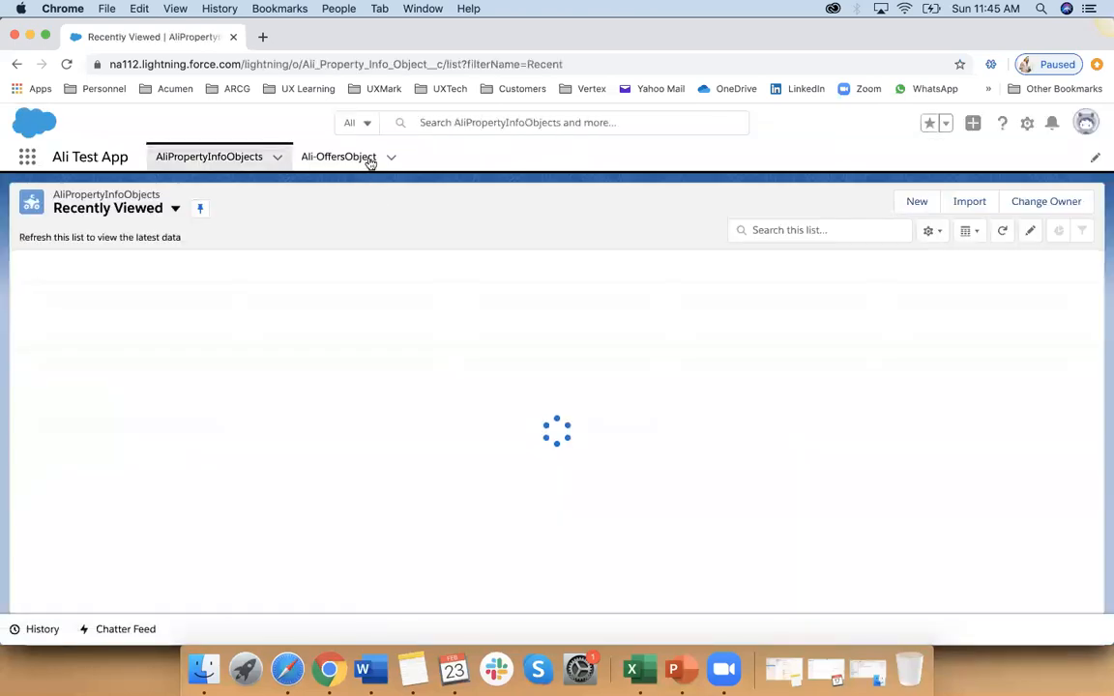
Step: Examine the fields on the new property form and the House (Admin) record, and return to the property list
click(915, 204)
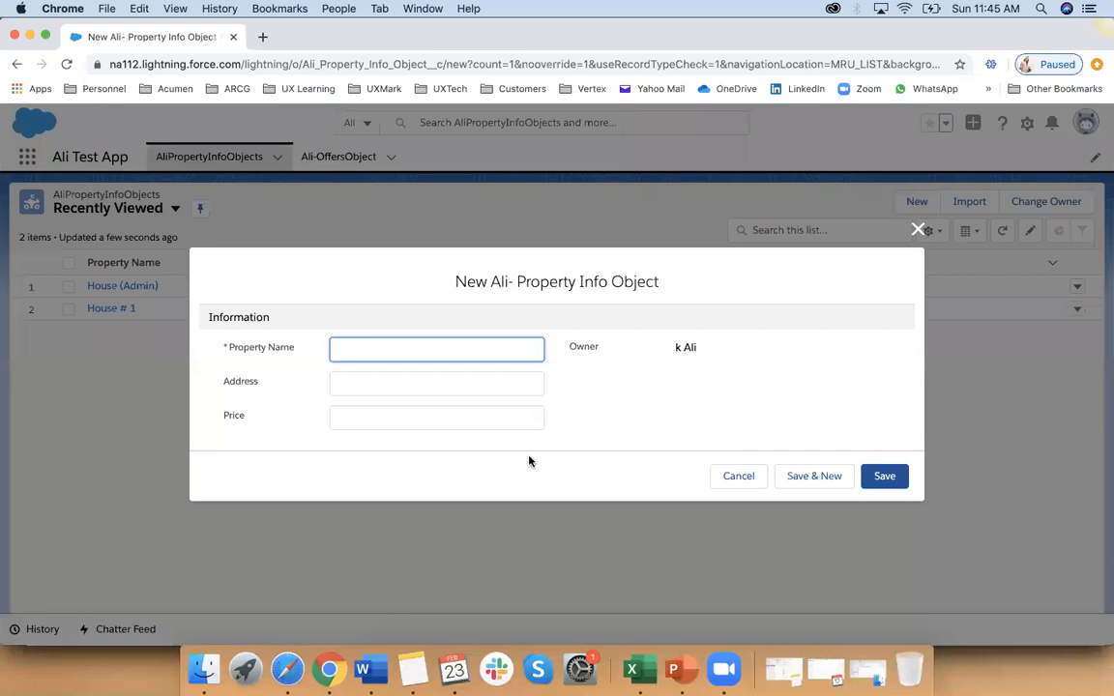
click(737, 478)
click(141, 287)
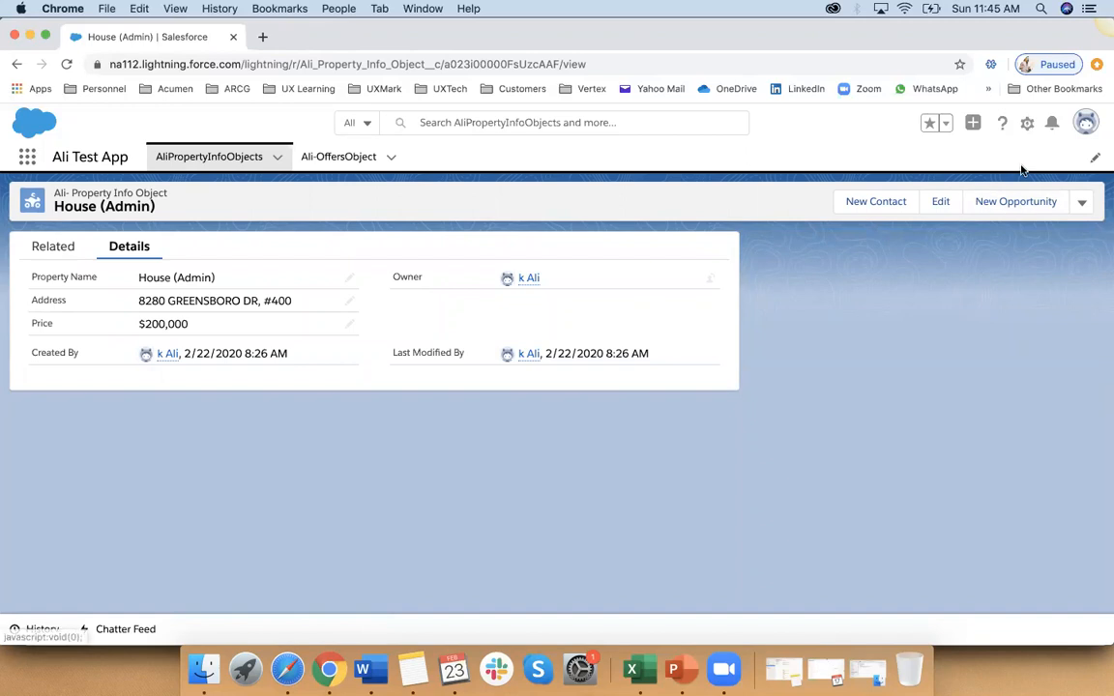
click(1086, 128)
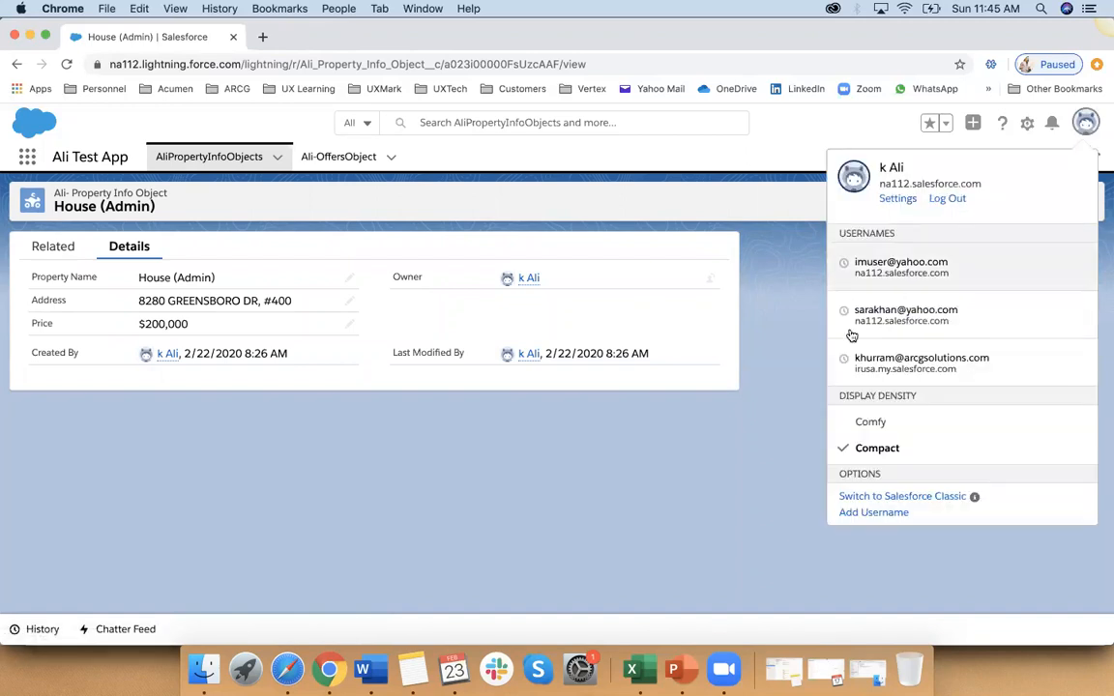
click(735, 306)
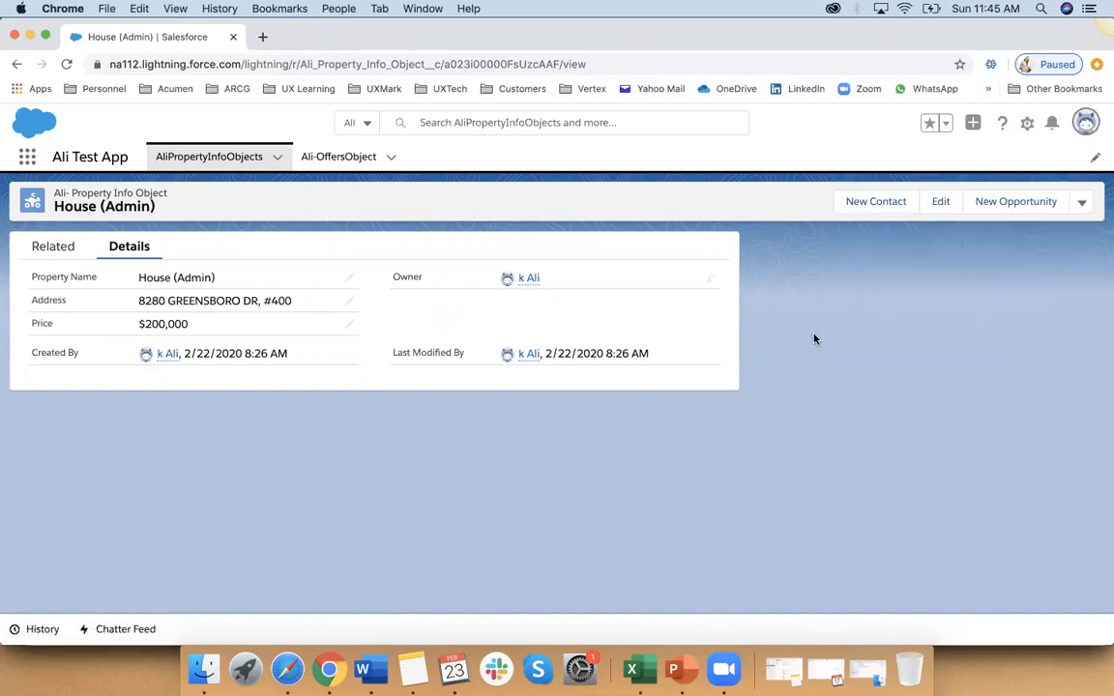
click(227, 158)
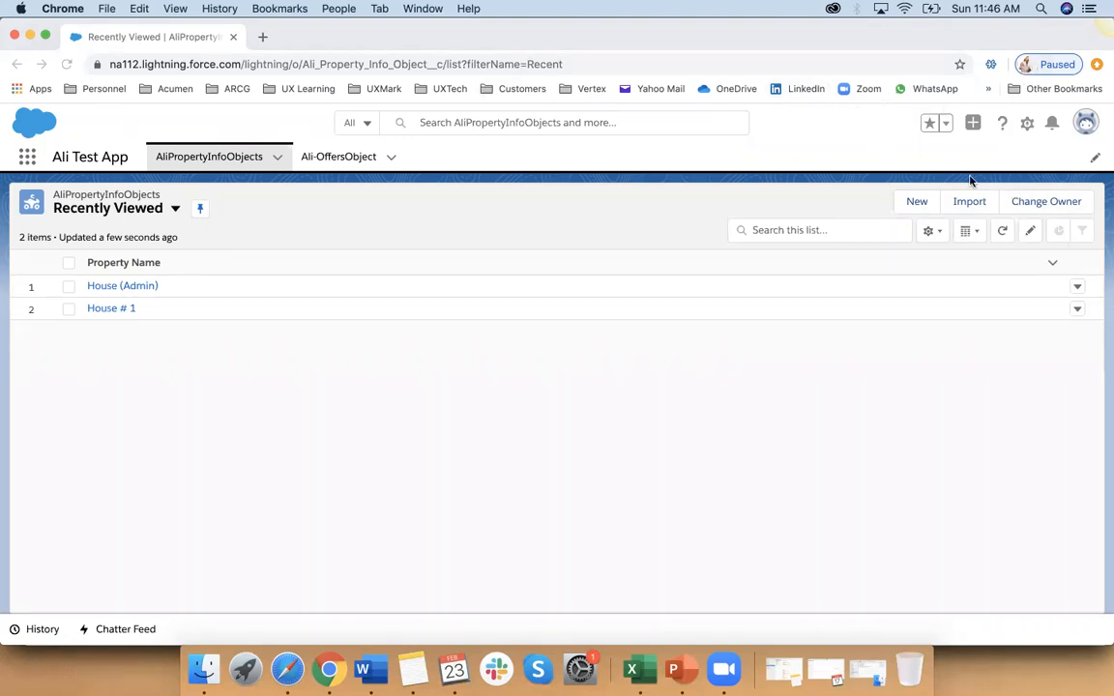
click(229, 161)
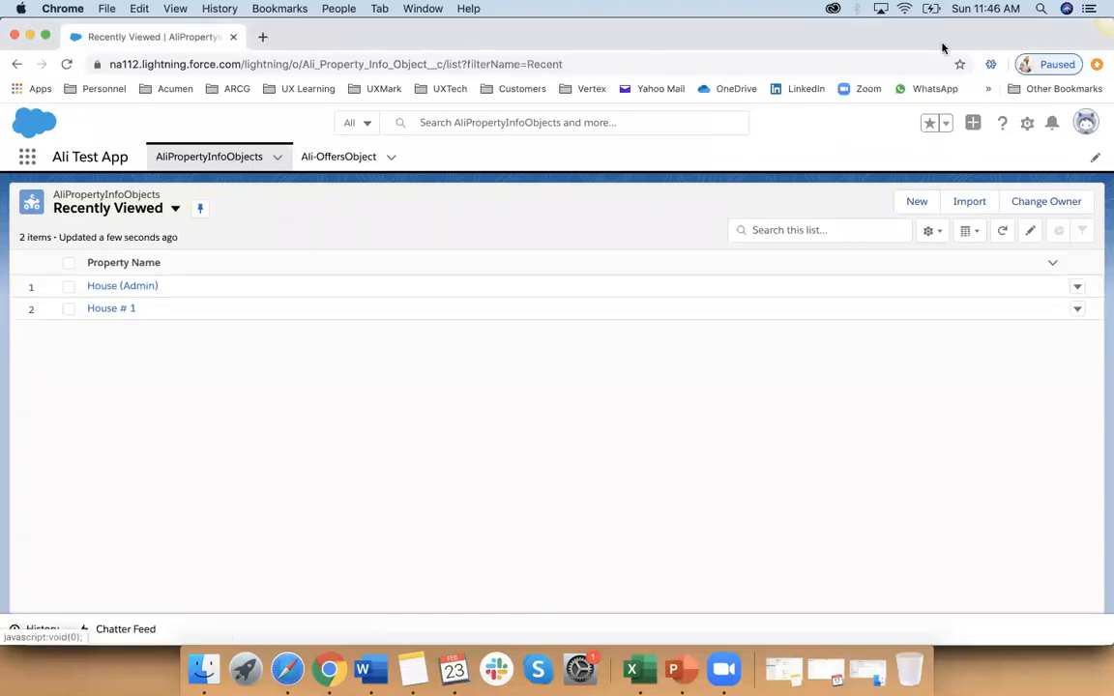
Step: In Setup's Object Manager, filter the objects by "al" and open the fields and relationships of the Property Info Object
click(1028, 128)
click(969, 172)
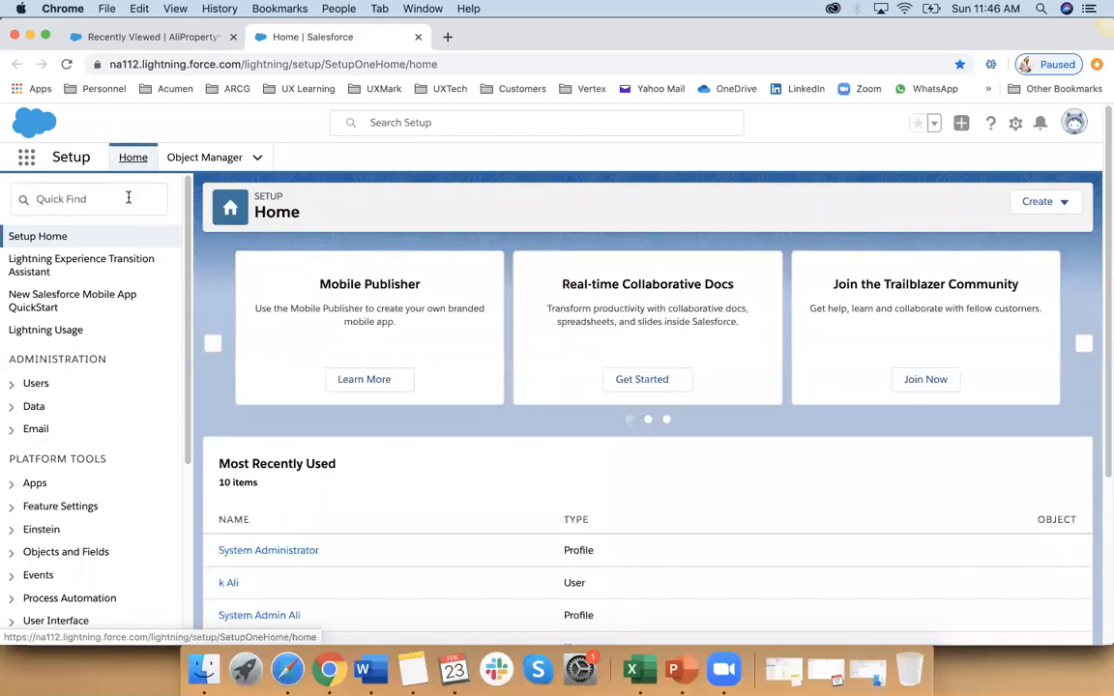
click(209, 158)
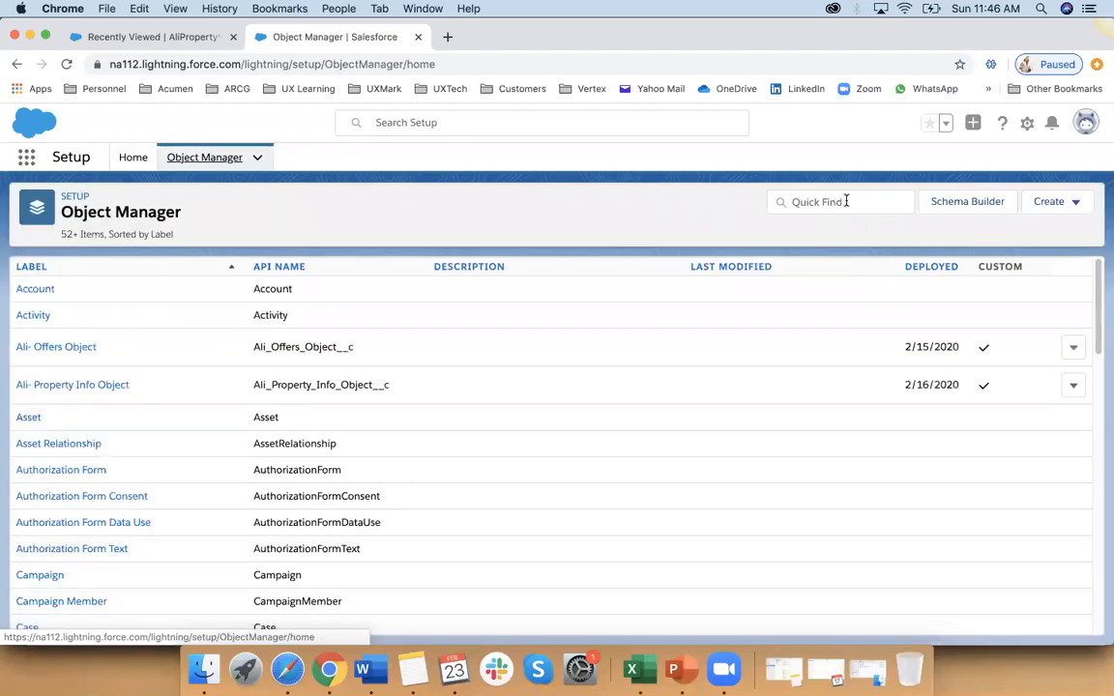
click(847, 201)
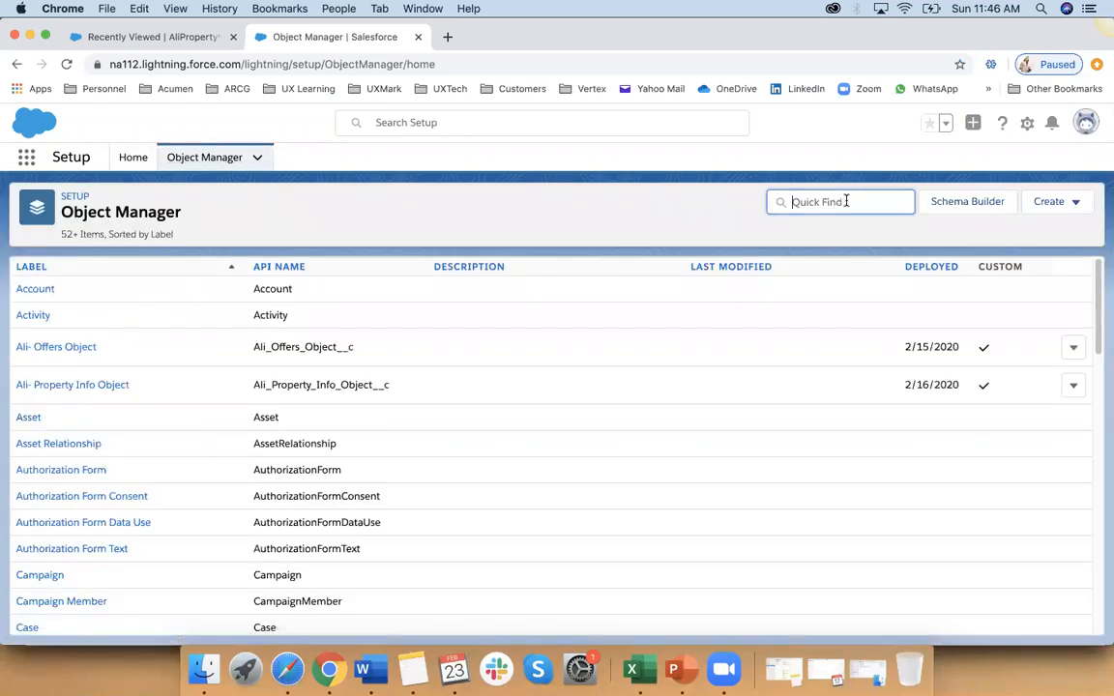
text(al)
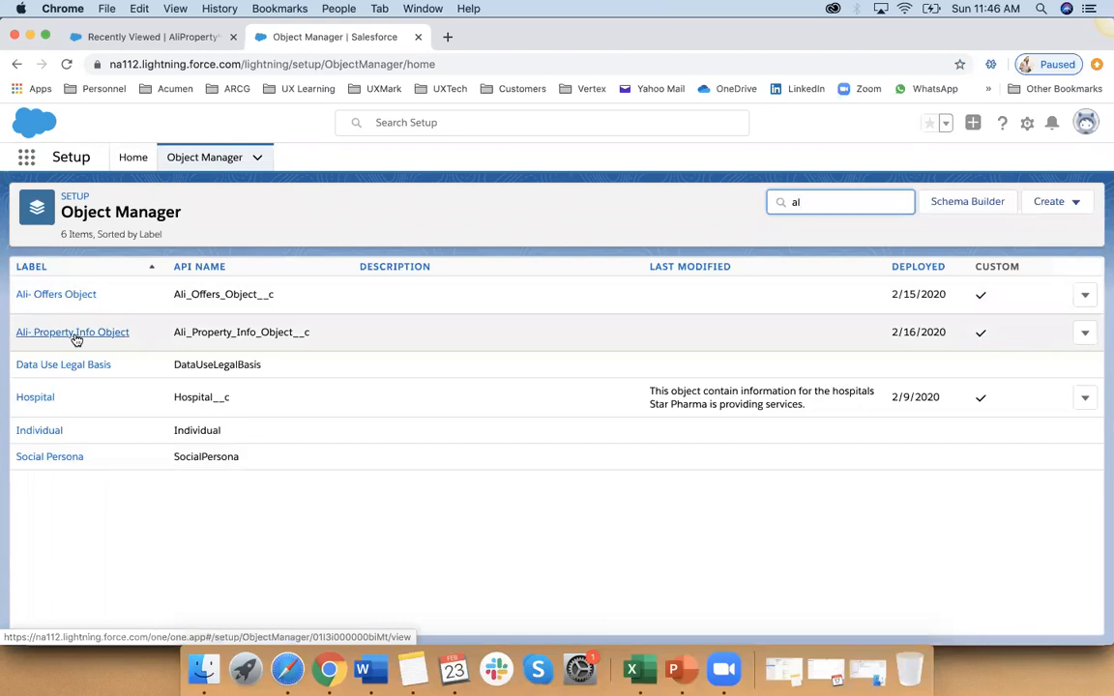
click(72, 333)
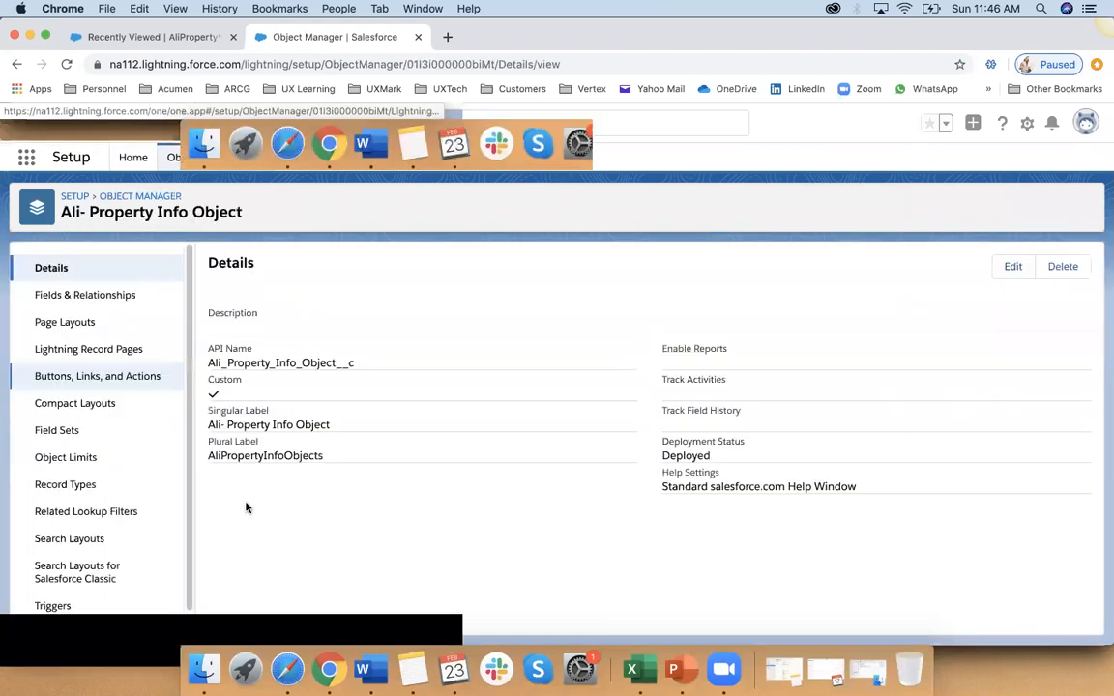
click(112, 296)
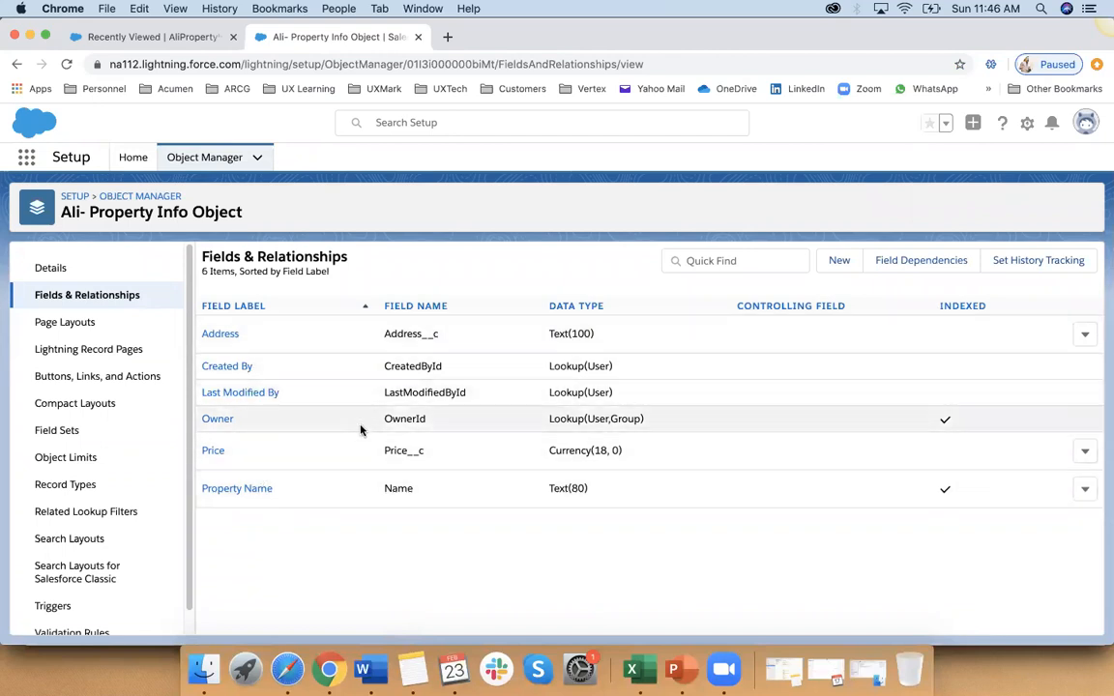
Step: Start a new custom field on the Property Info Object with the Picklist data type
click(843, 261)
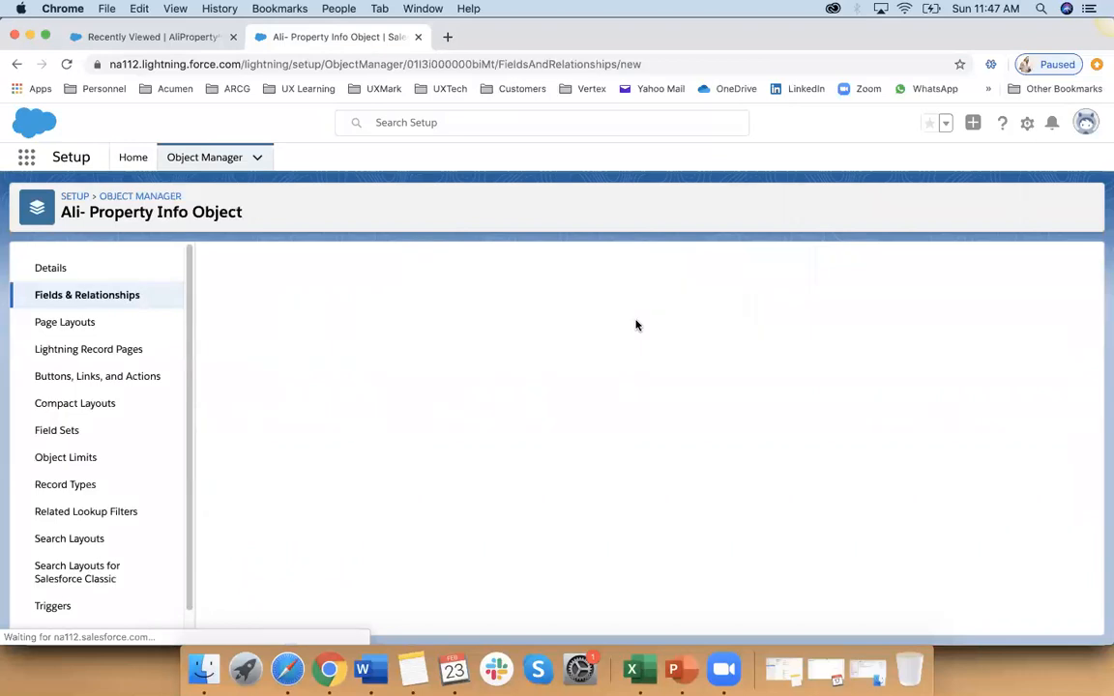
scroll(354, 484, down, 5)
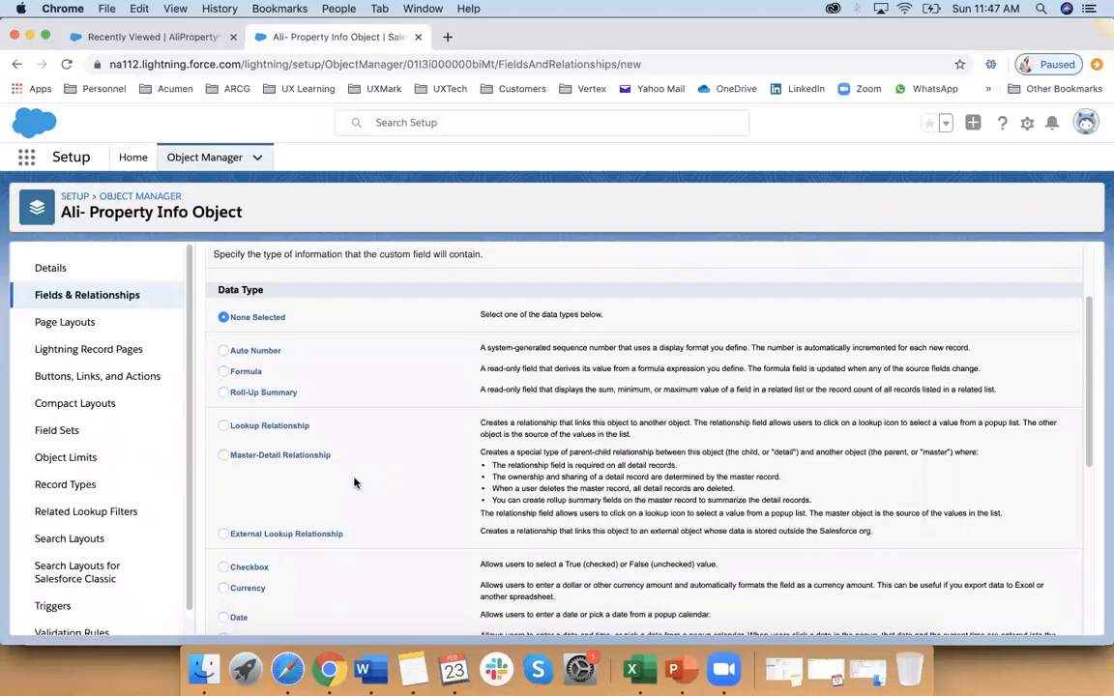
scroll(280, 512, down, 3)
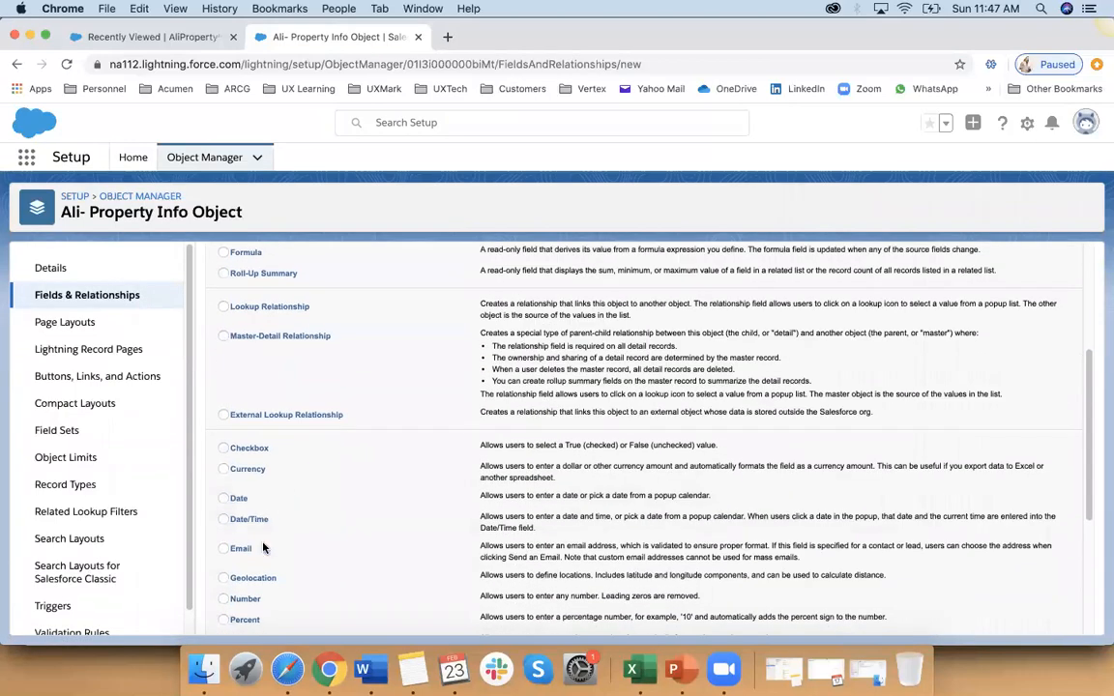
click(242, 546)
scroll(962, 242, up, 10)
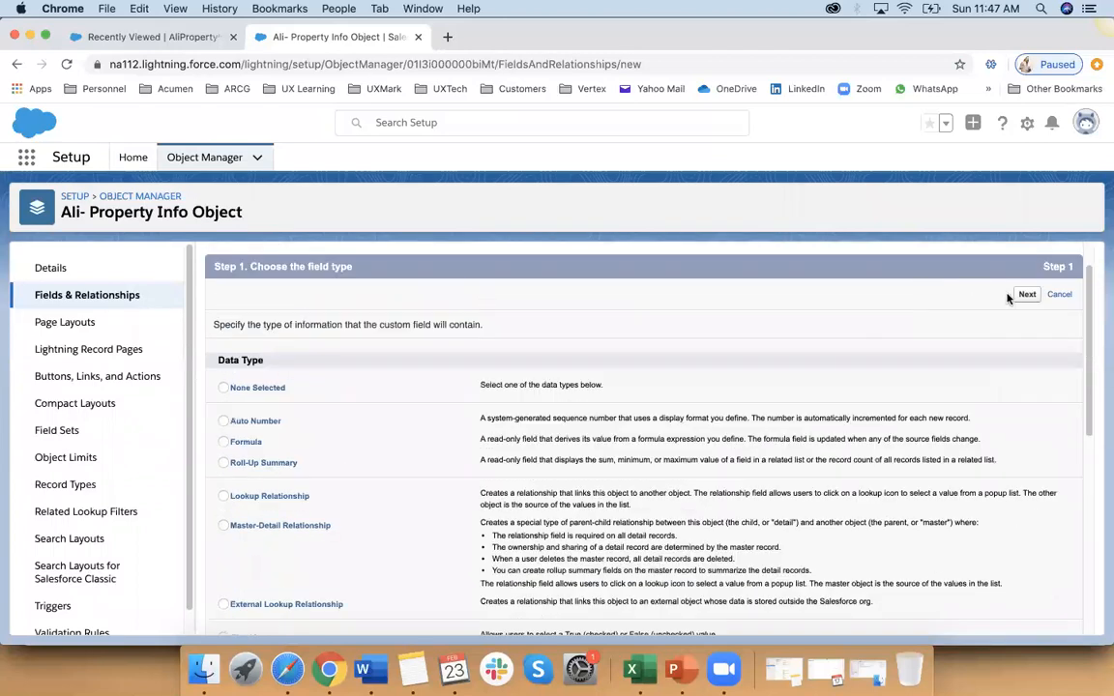
click(1023, 293)
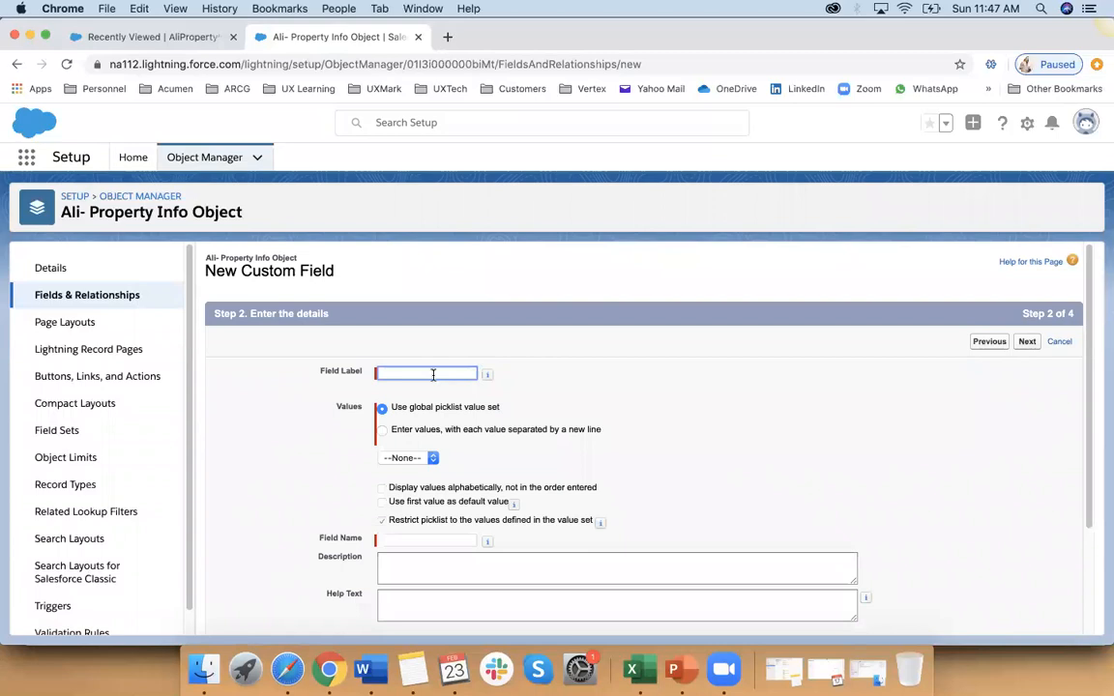
Step: Set the new picklist's field label to "Propert Type"
click(433, 375)
text(Pr)
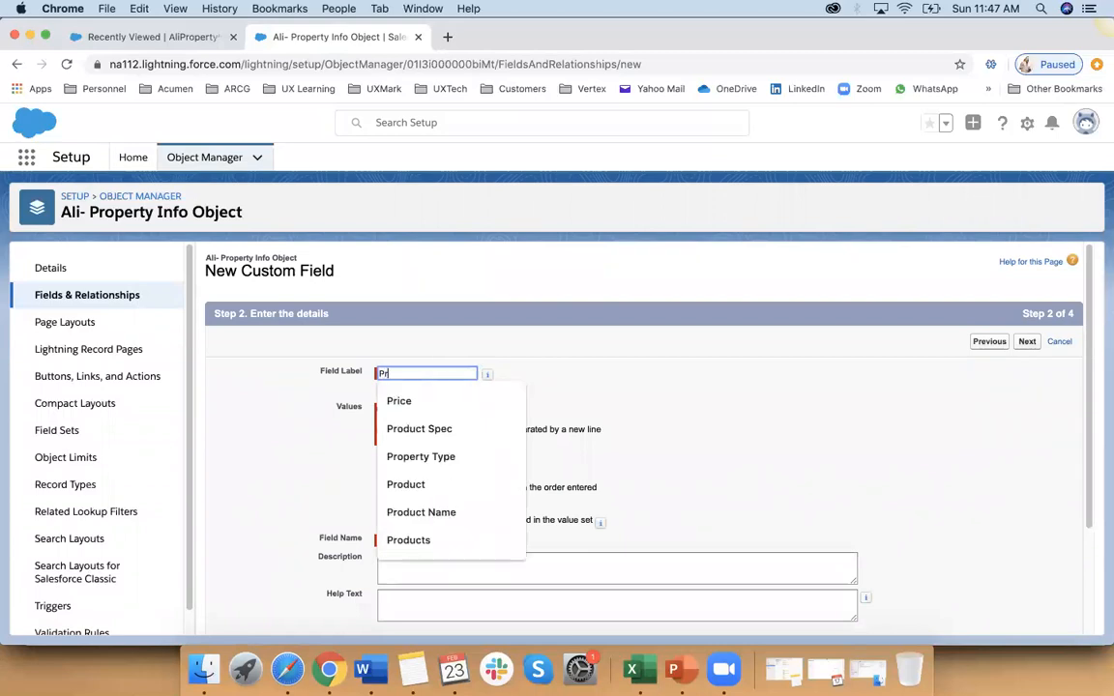
text(opert Type)
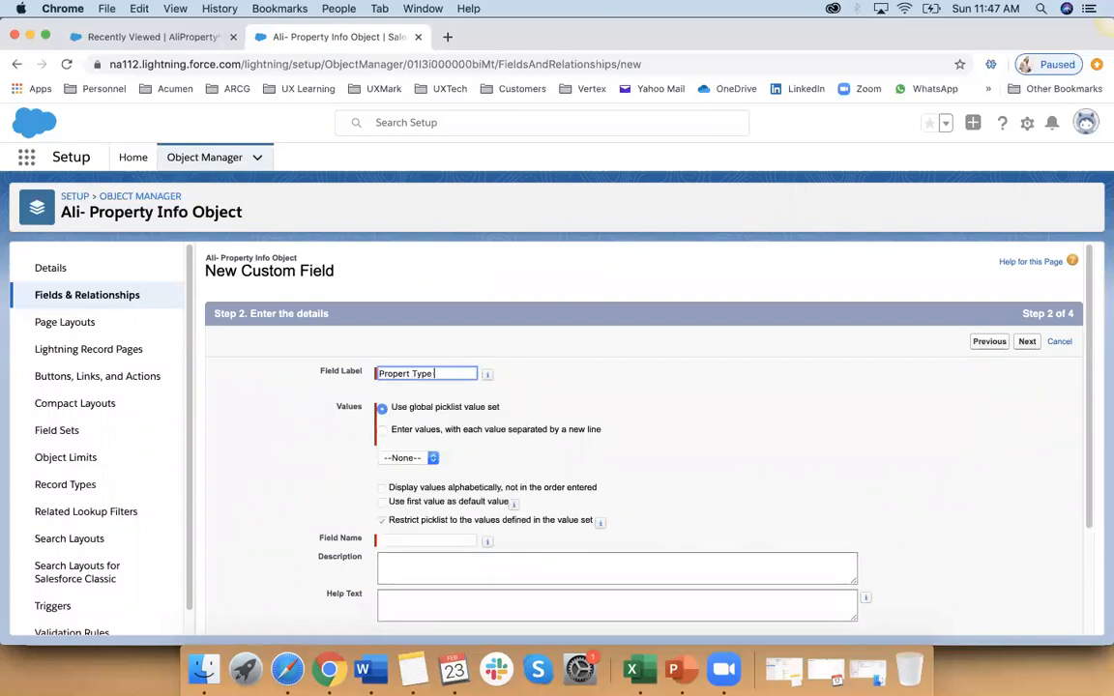
Step: Choose to enter the picklist values directly and list Residential and Commercial on separate lines
click(382, 429)
click(410, 481)
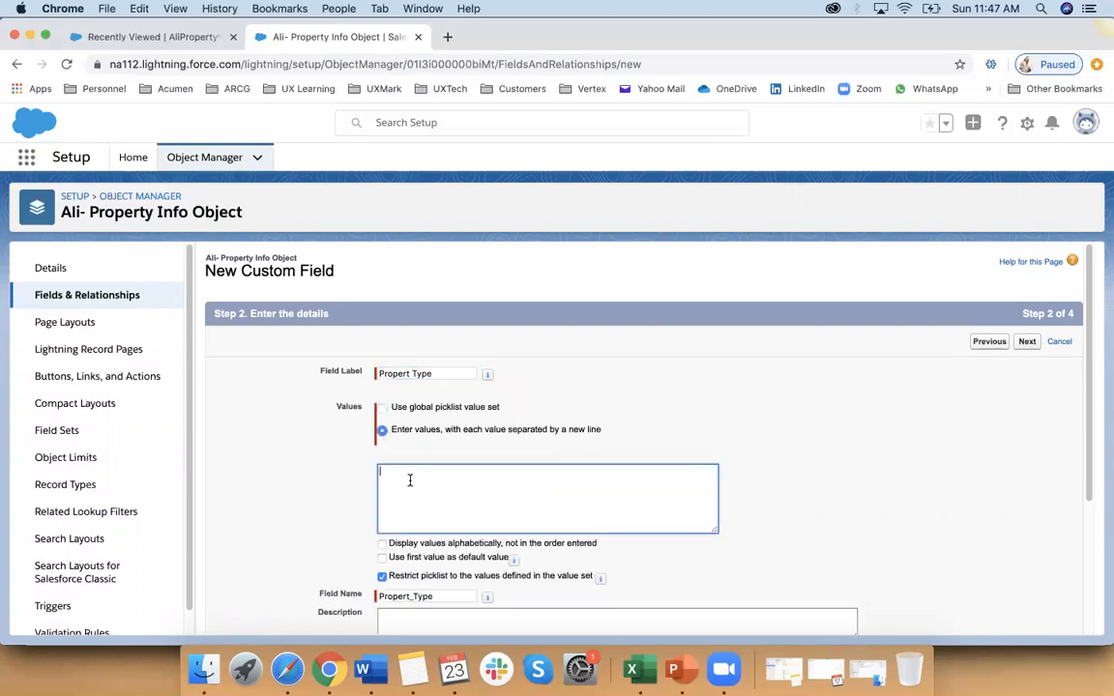
text(Residential)
key(Return)
text(Comme)
Step: Accept the default field-level security and page layout, and save the type picklist while starting another custom field
scroll(417, 461, down, 5)
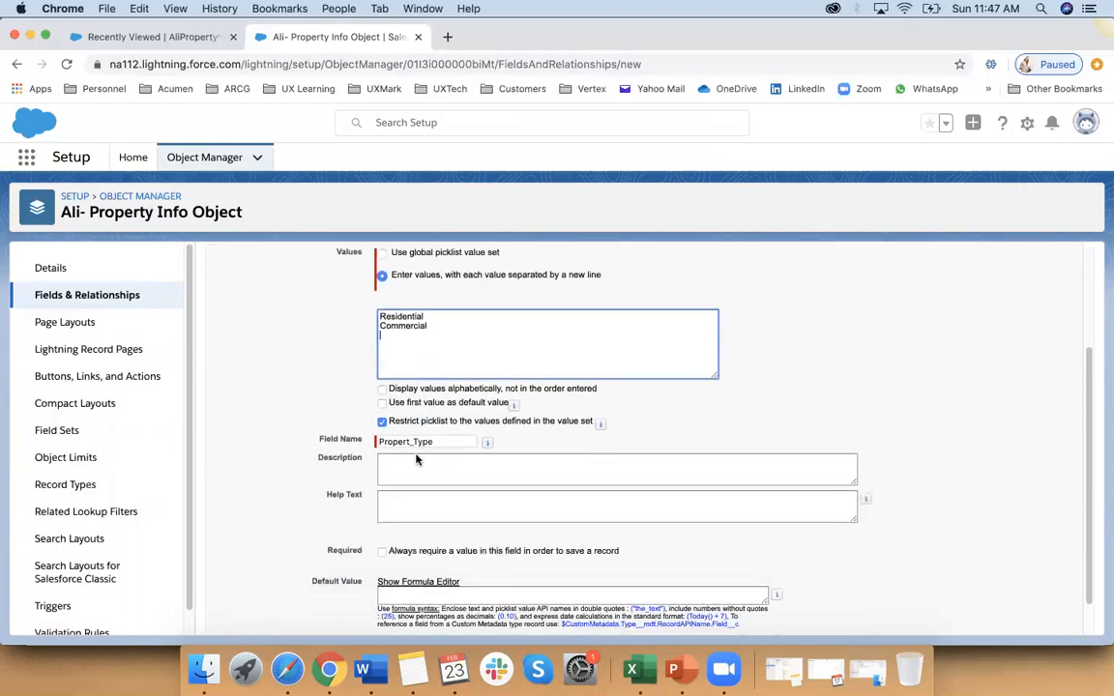
scroll(915, 353, up, 5)
click(1028, 343)
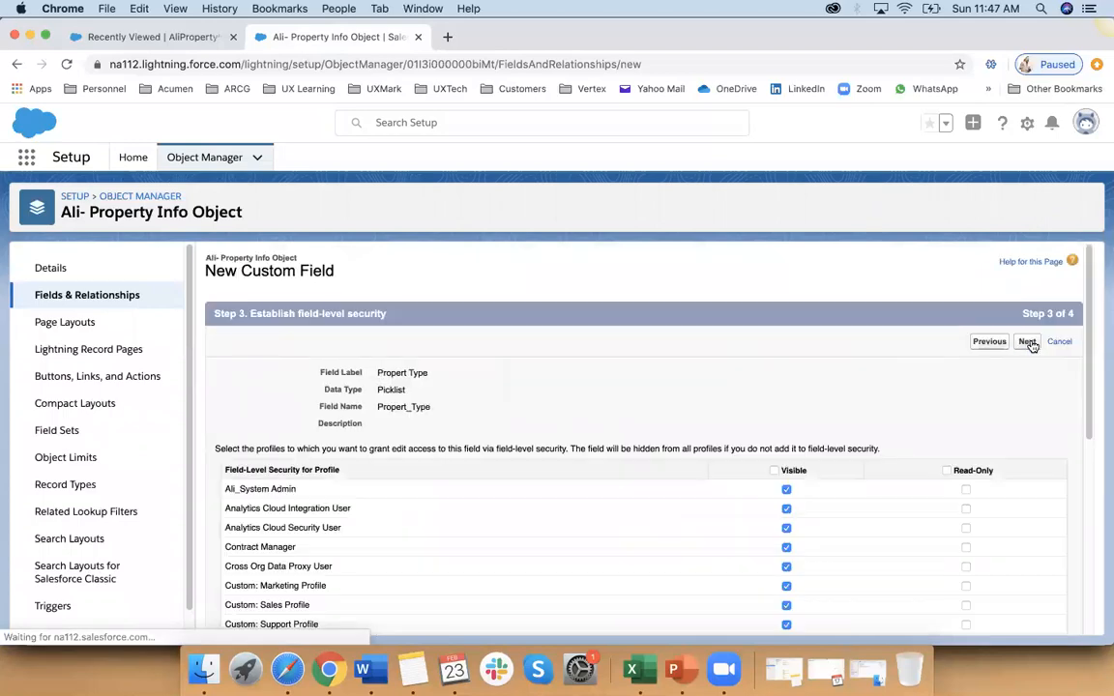
click(1027, 343)
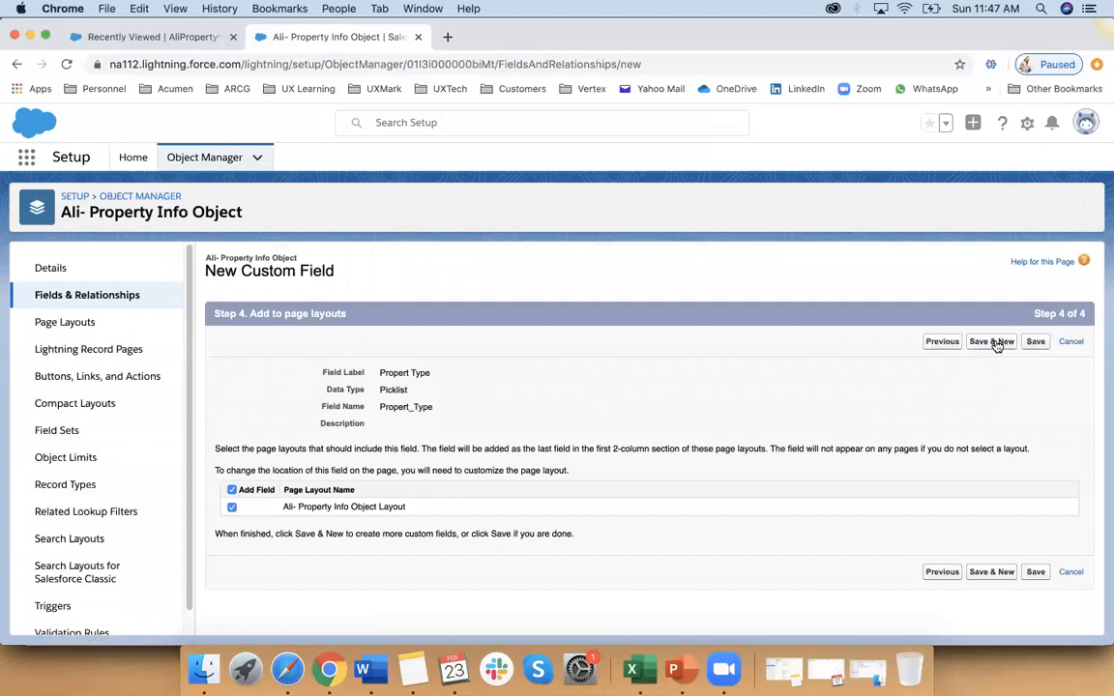
click(996, 342)
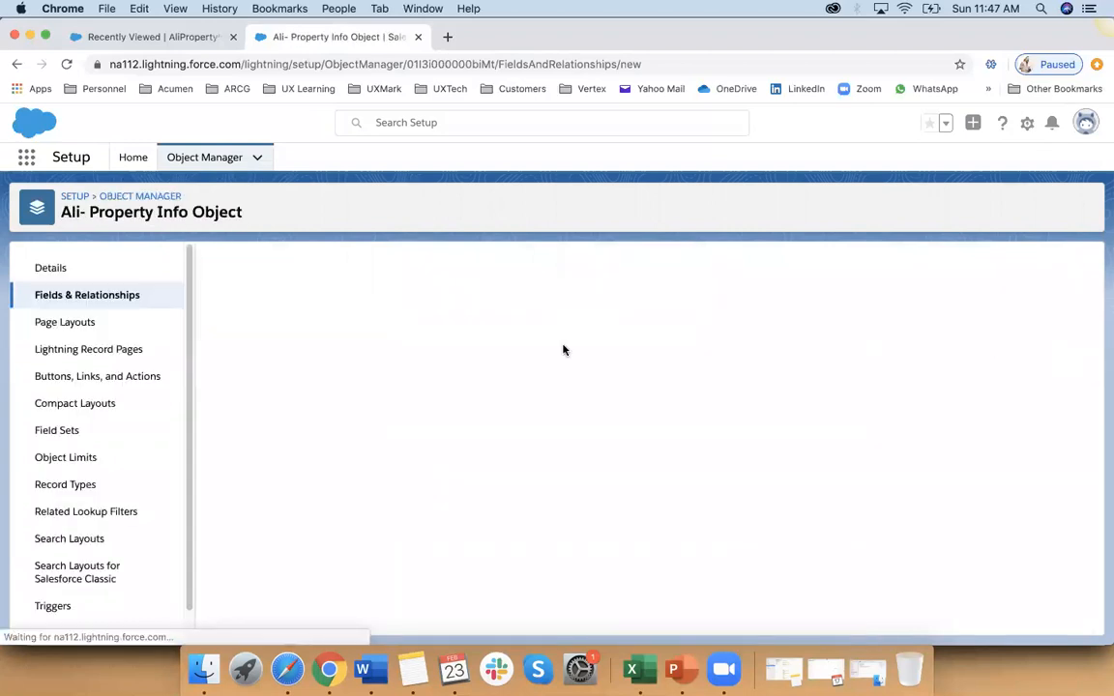
Step: Choose Picklist as the data type of the second custom field and proceed to its details
scroll(298, 458, down, 5)
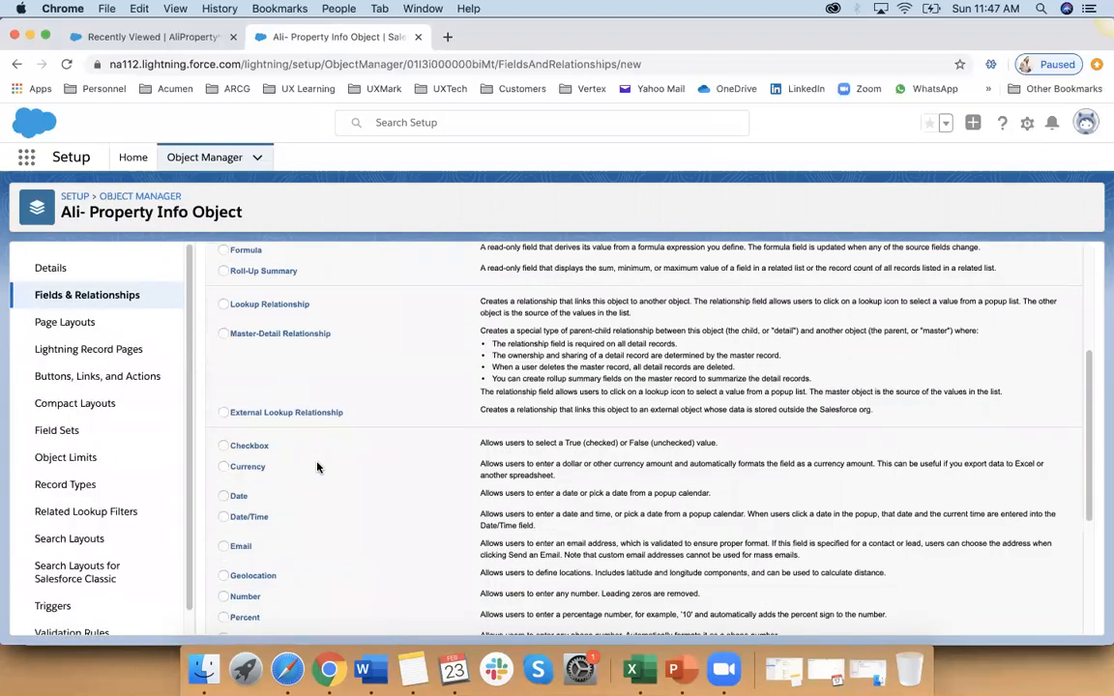
scroll(247, 479, down, 2)
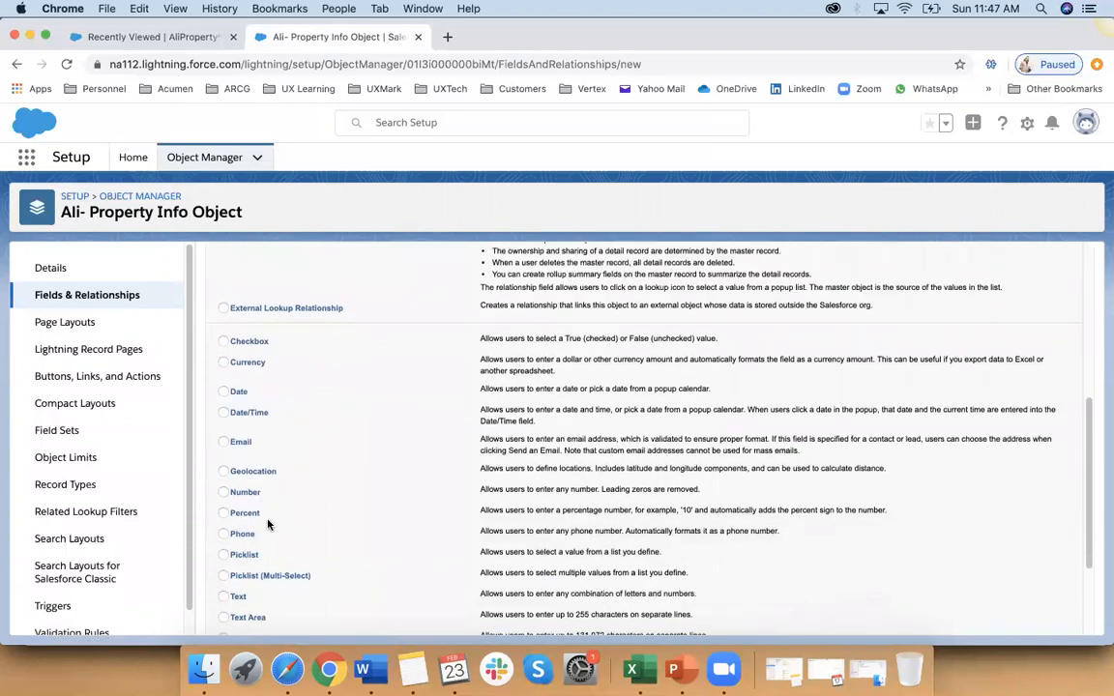
click(240, 557)
scroll(532, 450, up, 7)
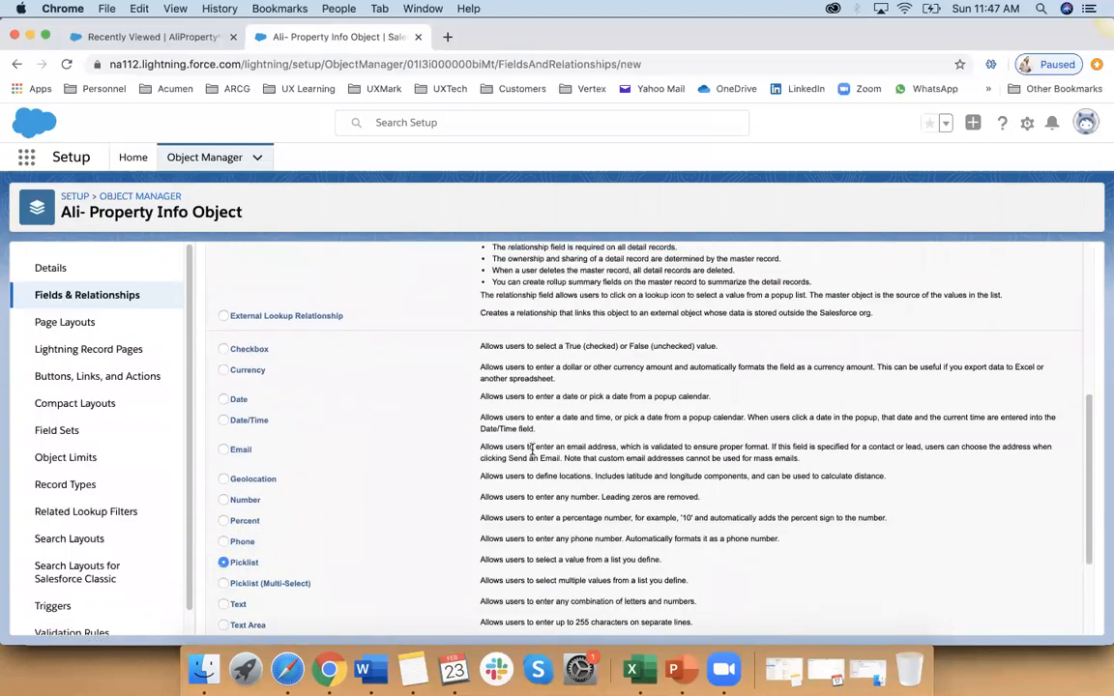
click(1026, 342)
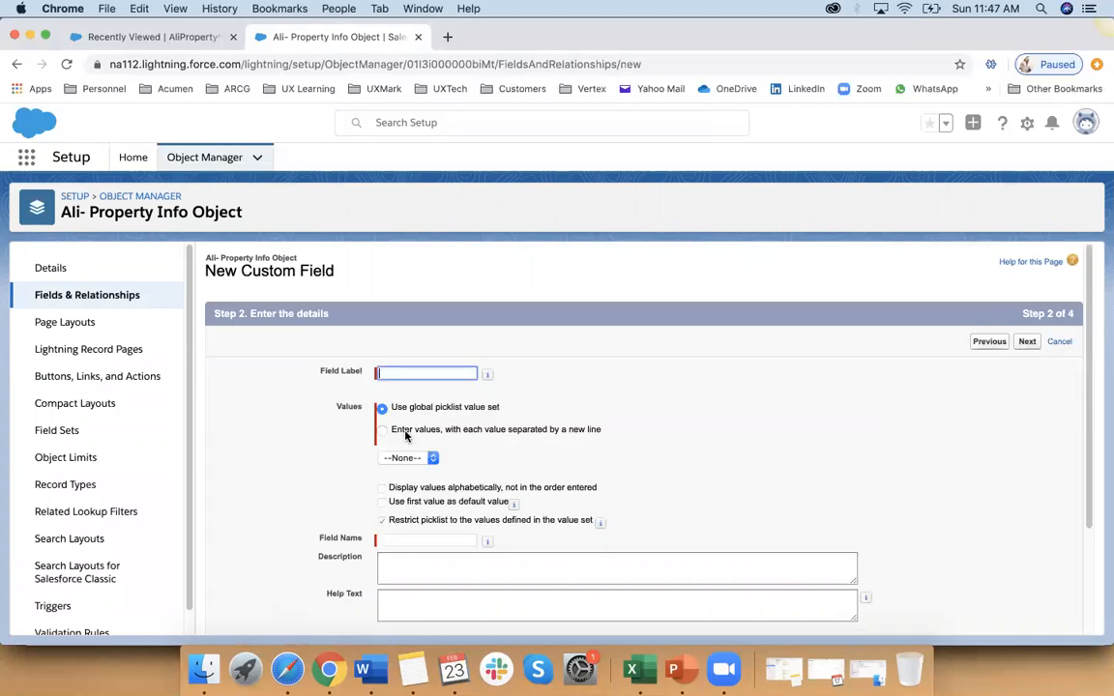
Step: Label the second picklist "Property Subtype" and choose to enter its values on separate lines
text(Pro)
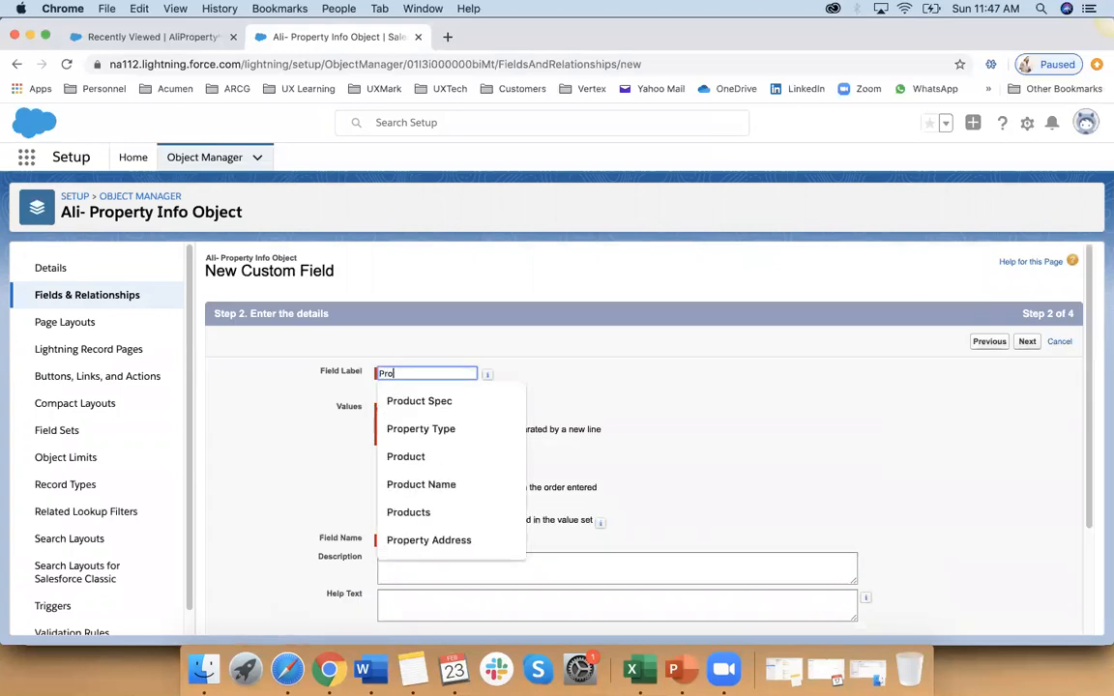
text(pertty S)
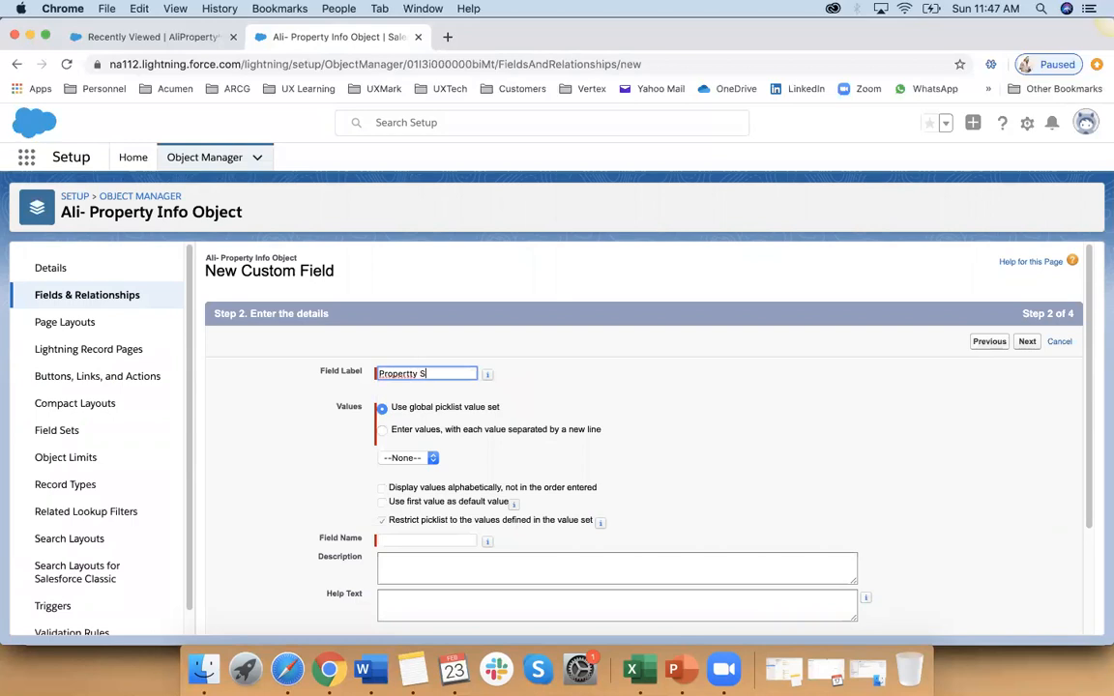
key(BackSpace)
key(BackSpace)
key(BackSpace)
key(BackSpace)
text(y S)
click(382, 429)
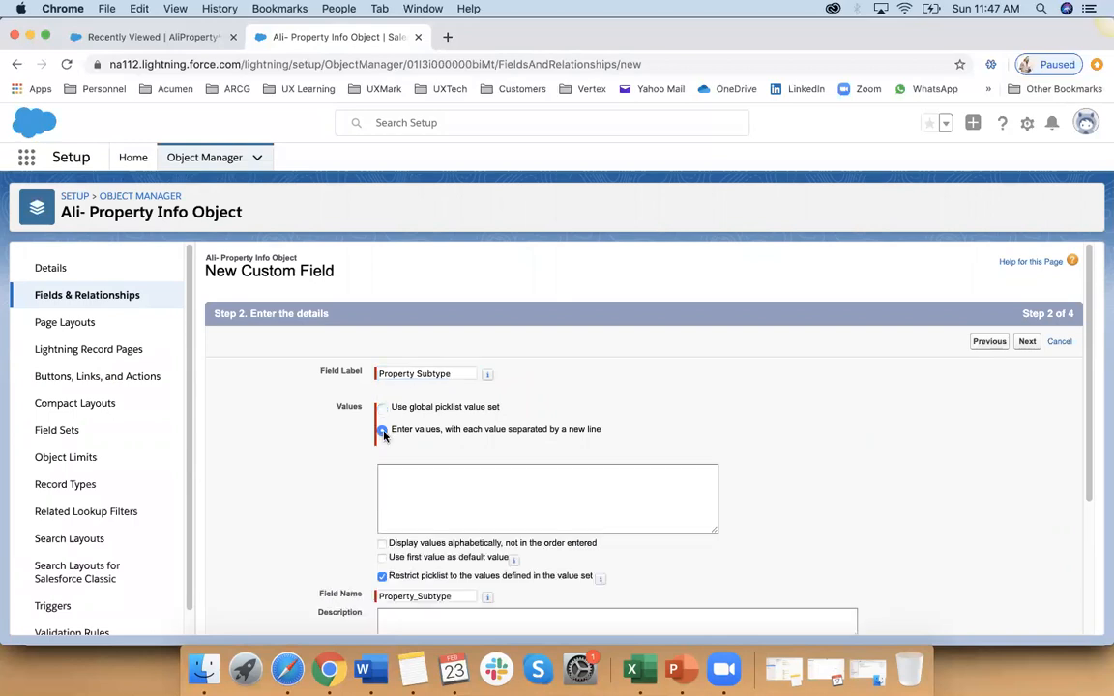
Step: List House, Condo and Apartment as the first Property Subtype values on separate lines, correcting the spelling of Apartment
click(404, 481)
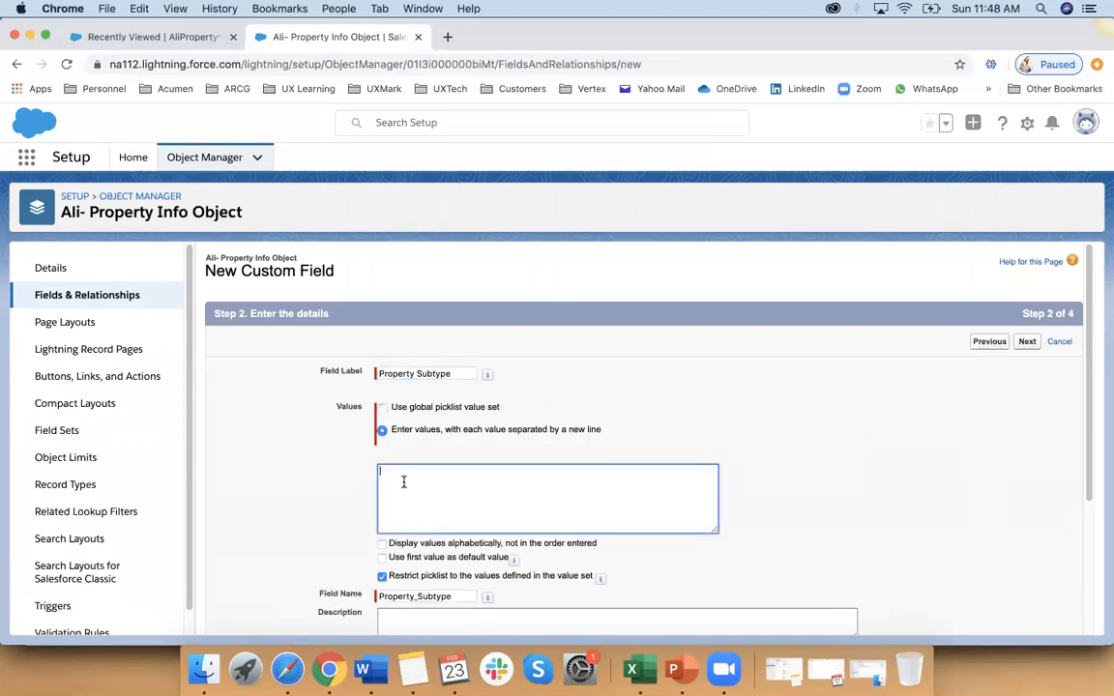
text(House)
key(Return)
text(Appartment)
key(Return)
right_click(414, 491)
click(462, 395)
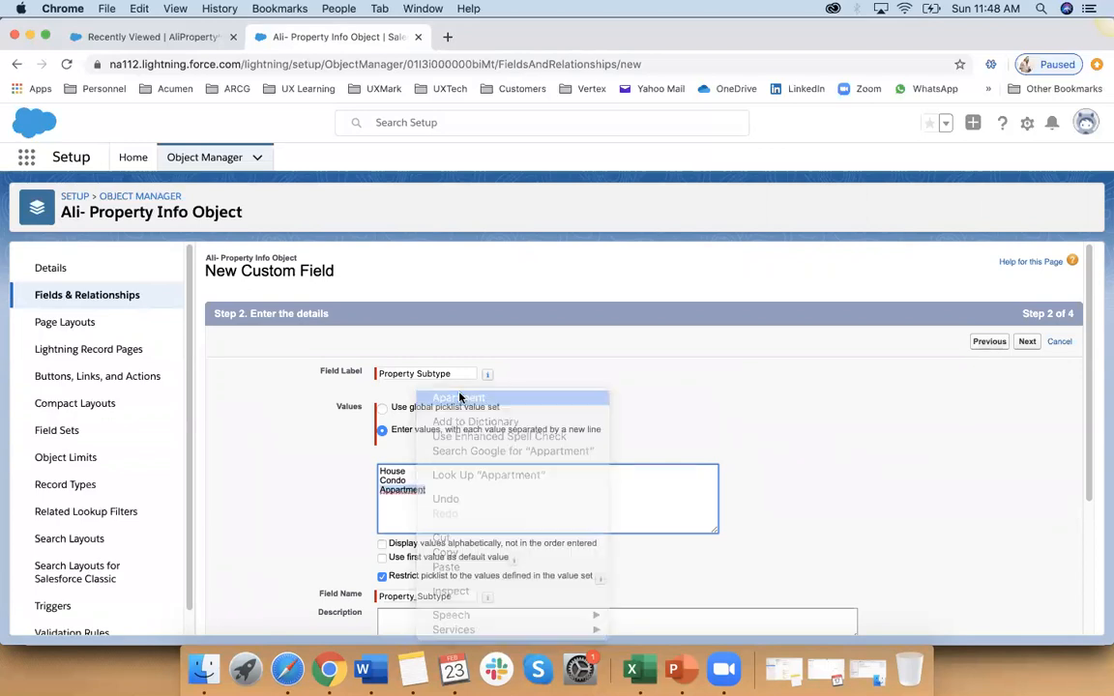
Step: Add Office, Shop and Warehouse on separate lines after Apartment in the Property Subtype values
click(394, 504)
text(Off)
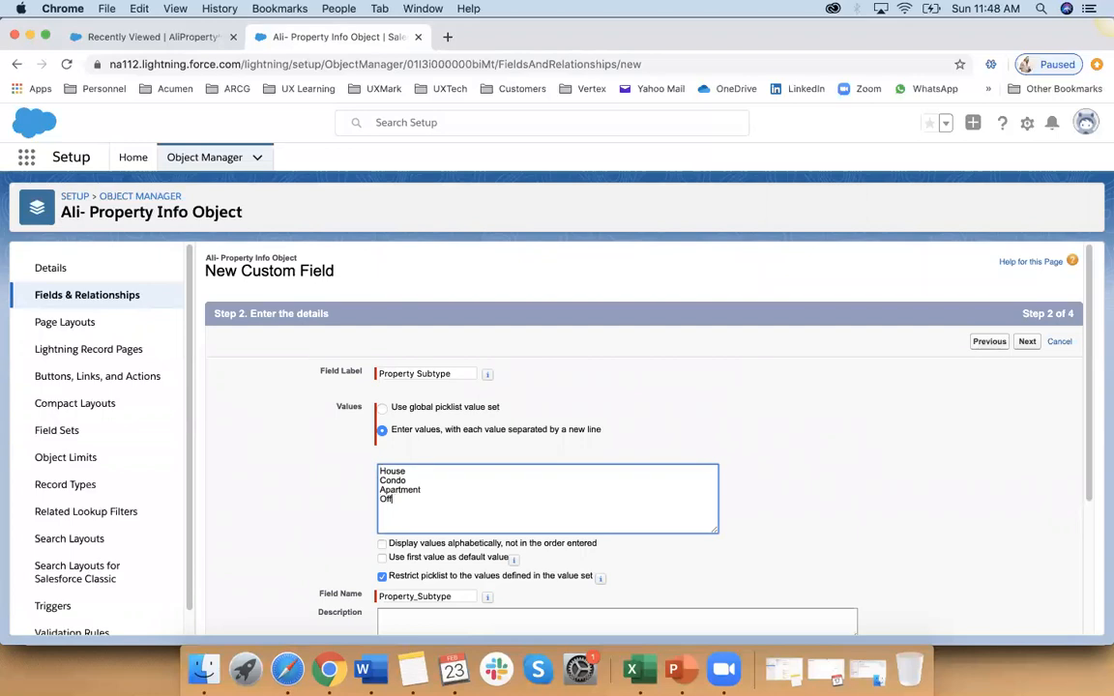
text(SHo)
text(Wa)
text(rehouse)
Step: Accept the default field-level security and page layout for the Property Subtype picklist and save the field
scroll(639, 435, down, 5)
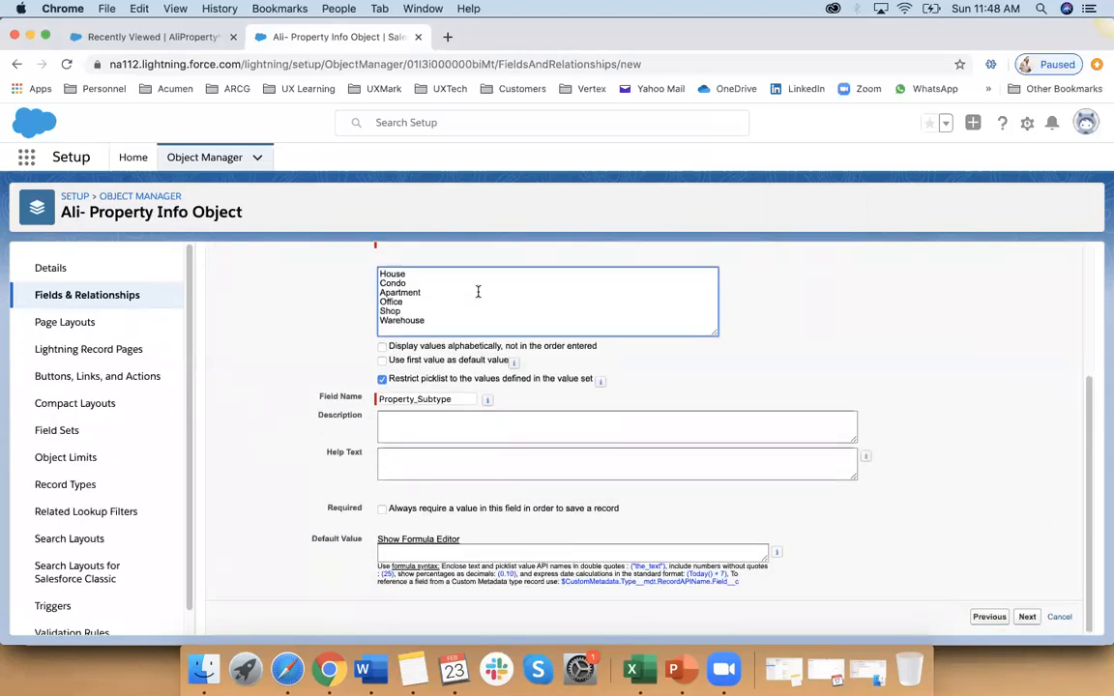
scroll(464, 297, up, 4)
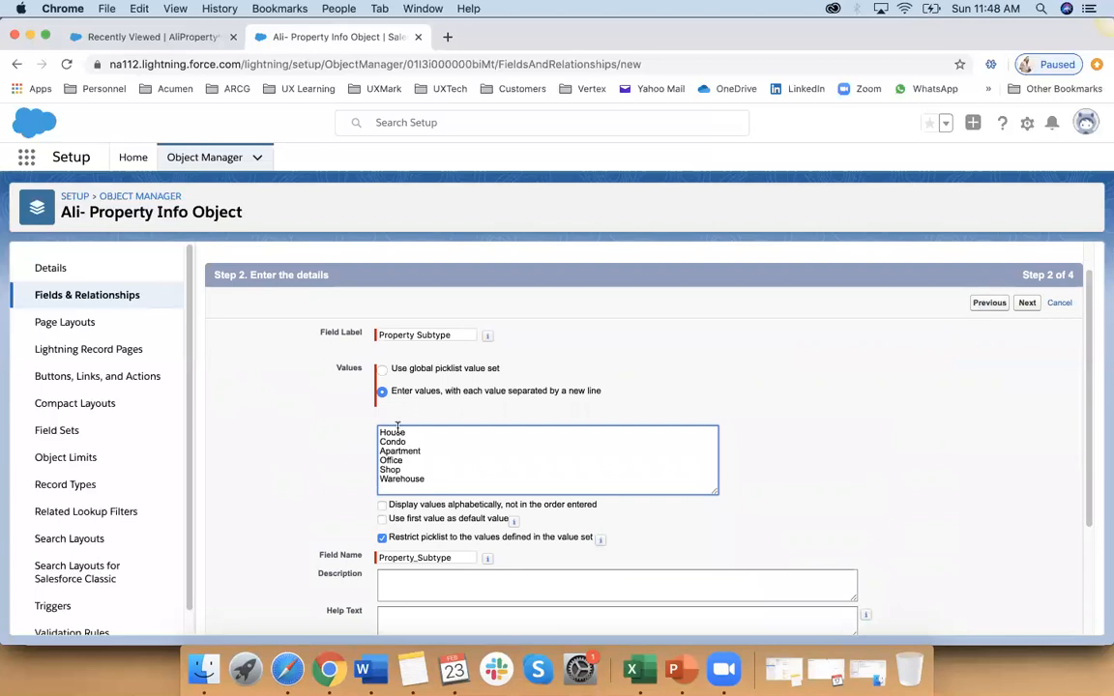
scroll(432, 459, down, 1)
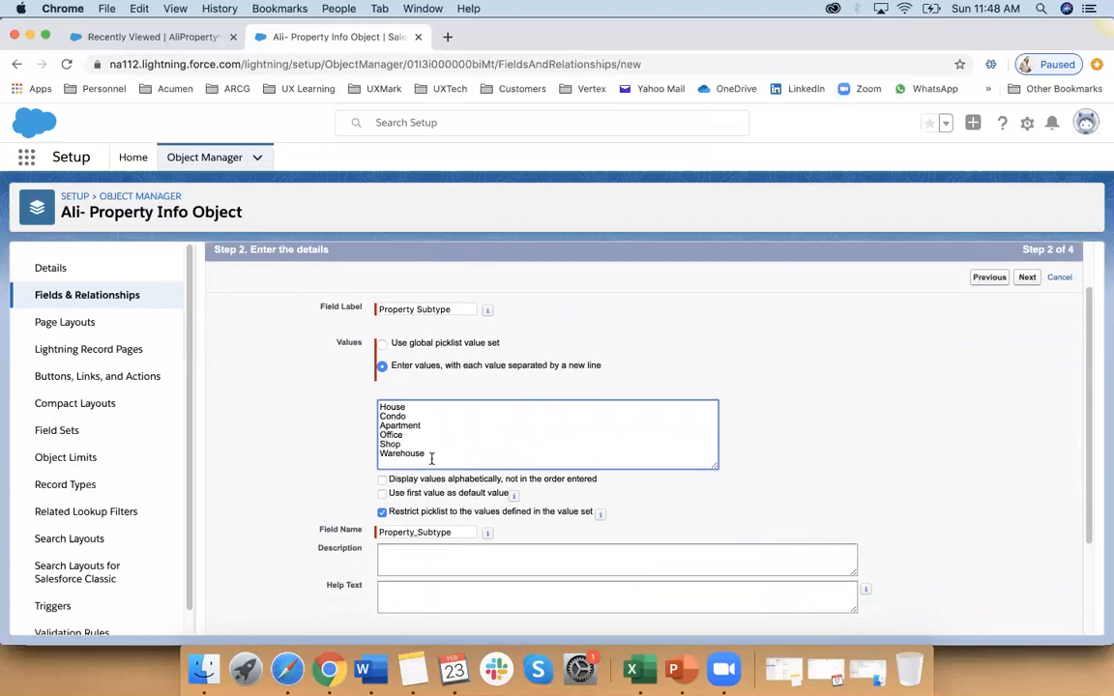
click(1029, 278)
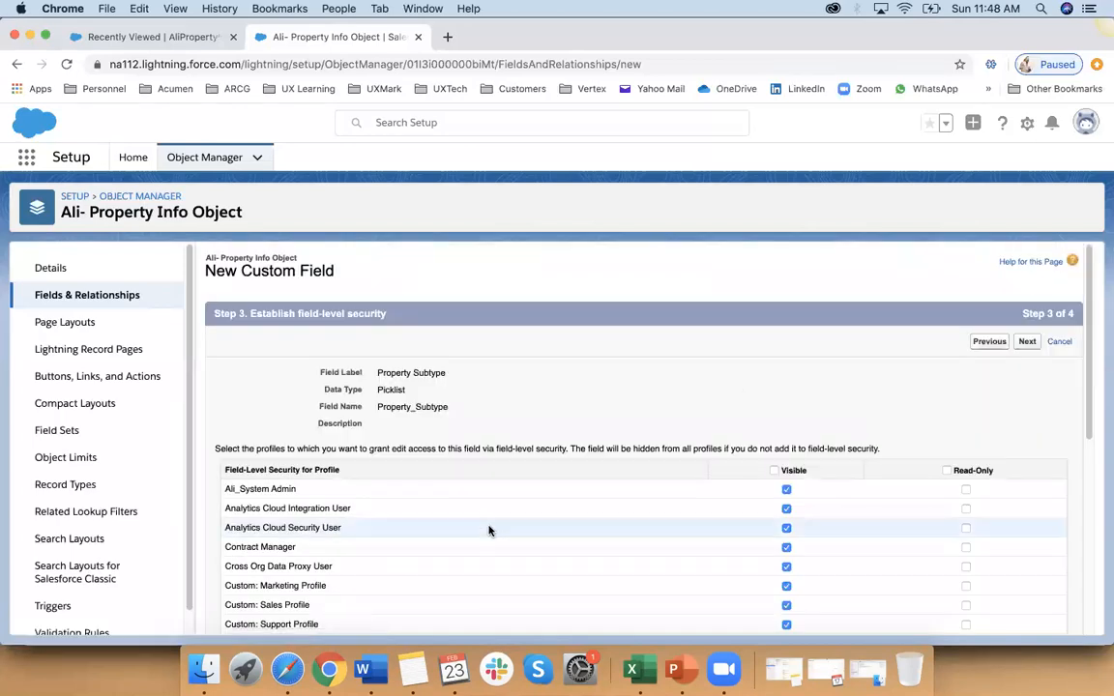
click(1030, 343)
click(1031, 344)
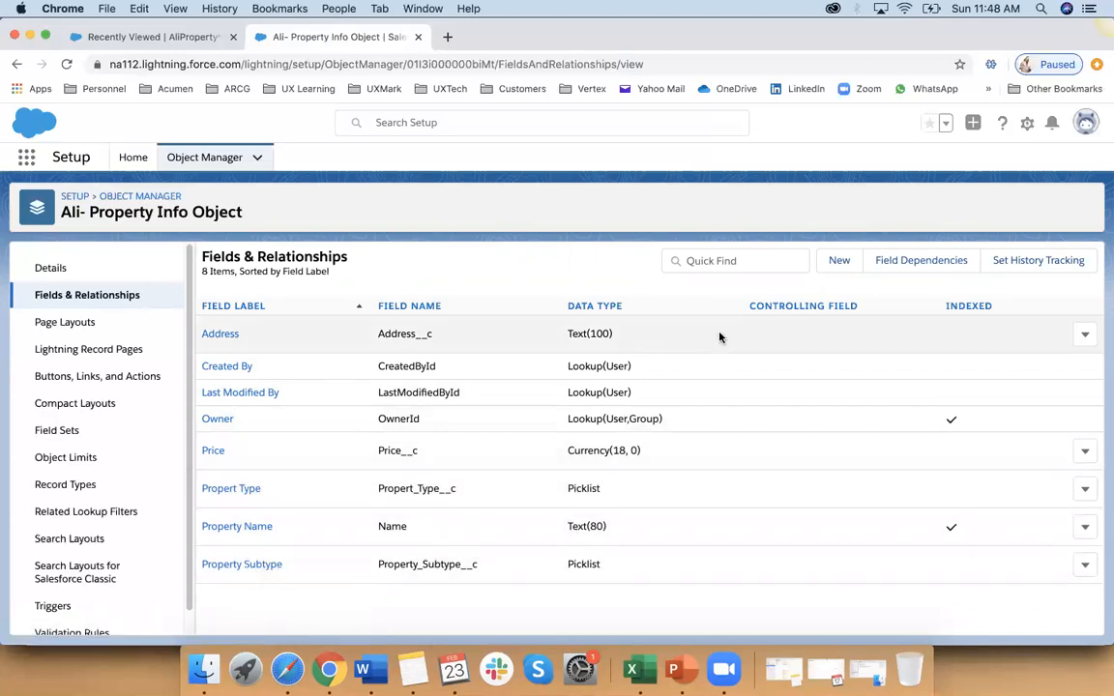
Step: Create a field dependency with Propert Type as the controlling field and Property Subtype as the dependent field, and continue to its value matrix
click(914, 261)
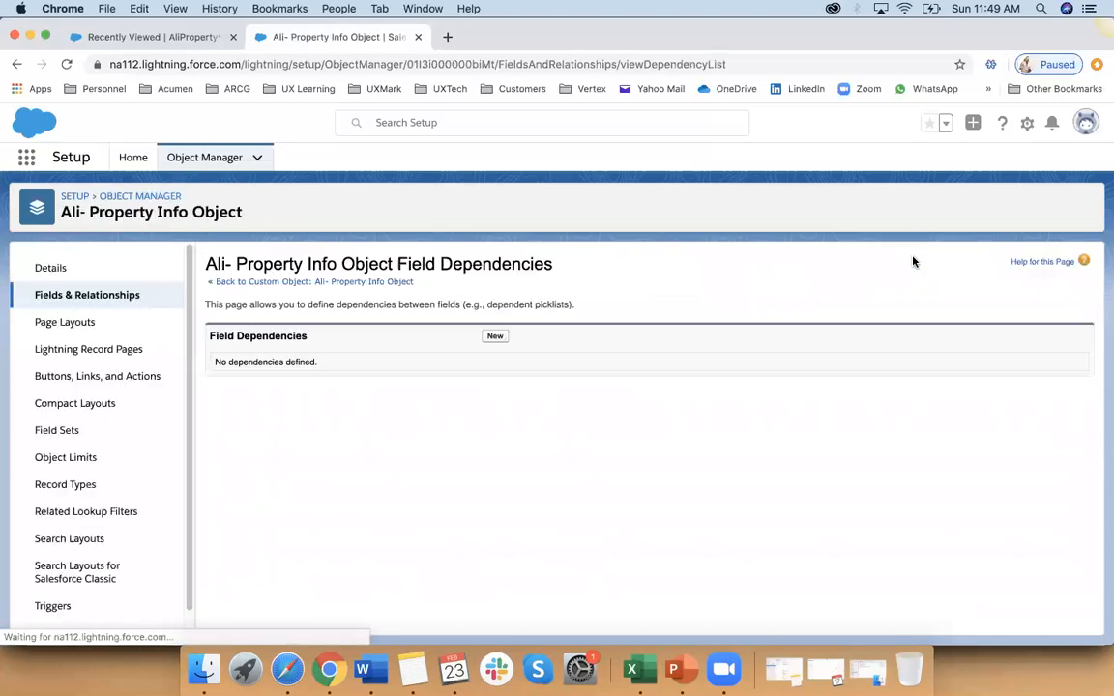
click(494, 336)
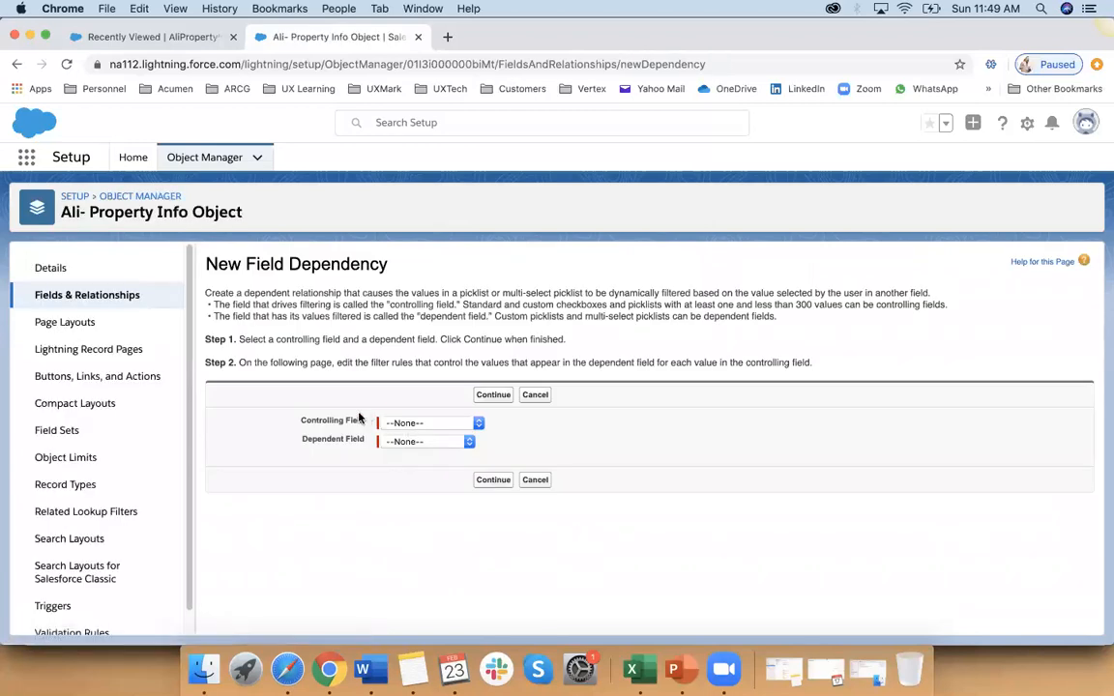
click(435, 425)
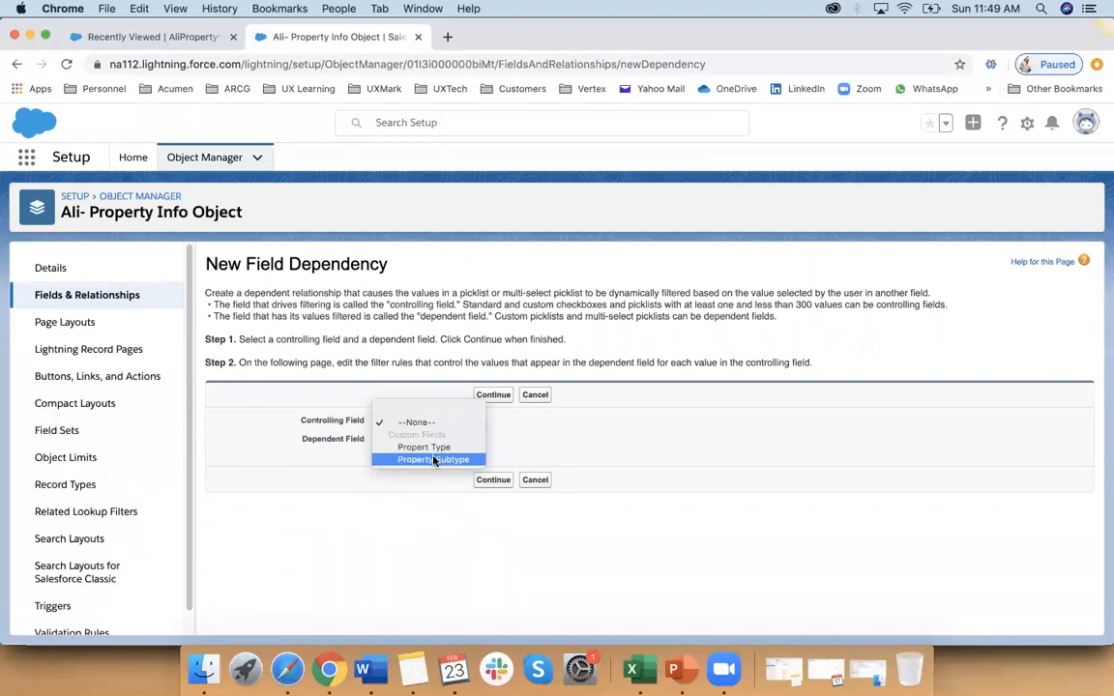
click(433, 447)
click(425, 444)
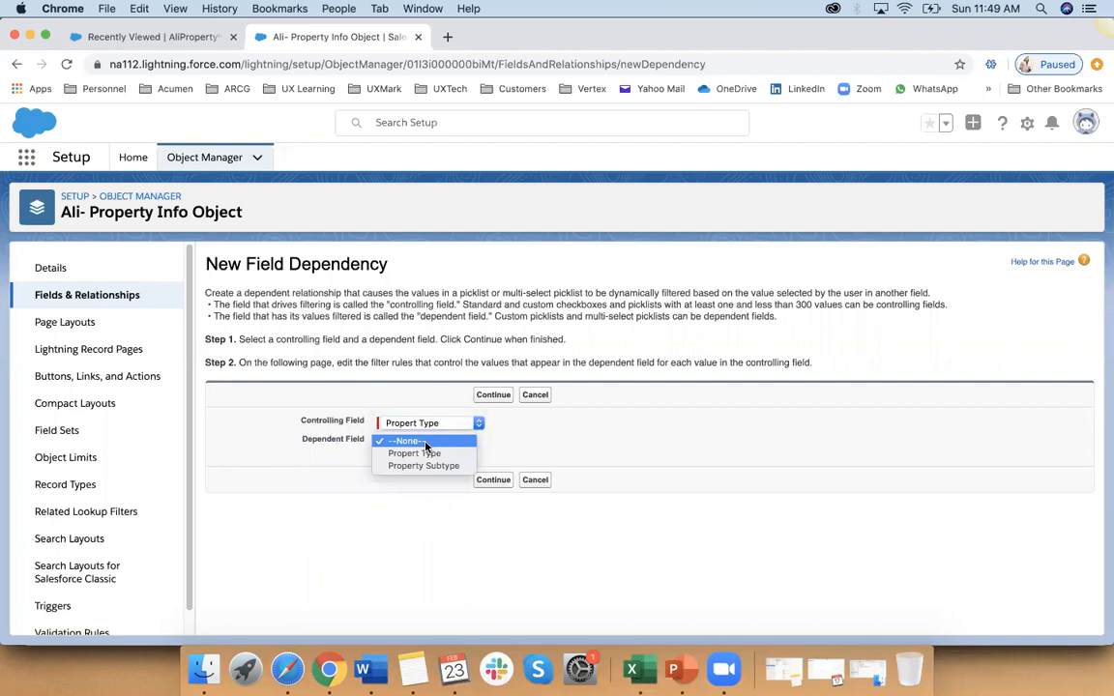
click(422, 466)
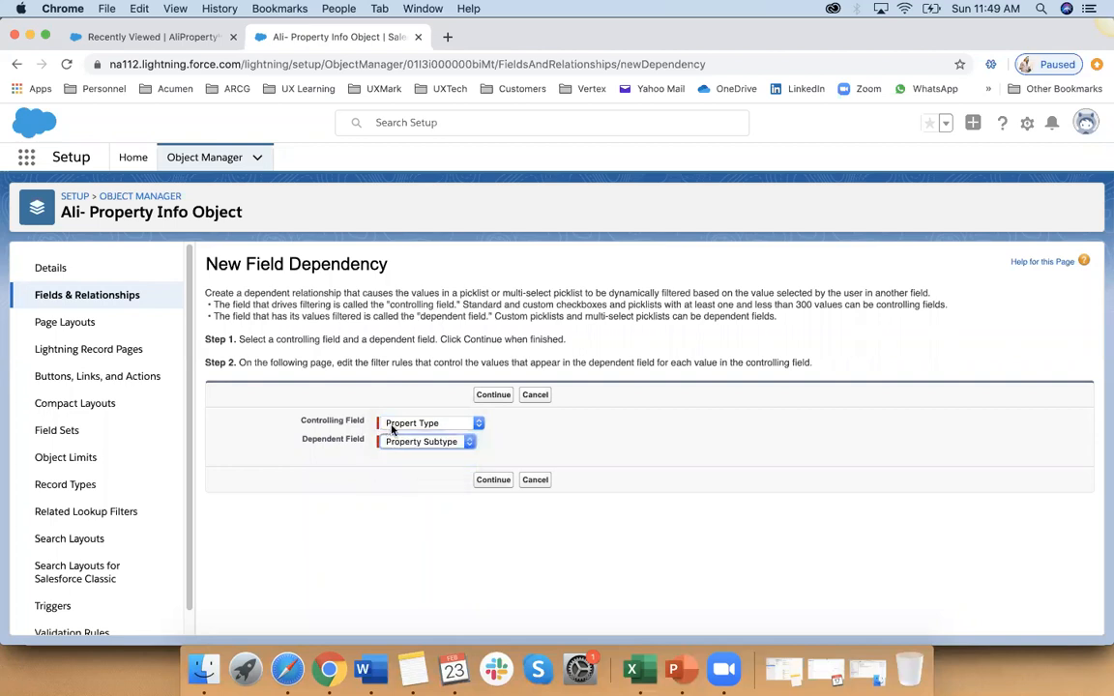
click(493, 482)
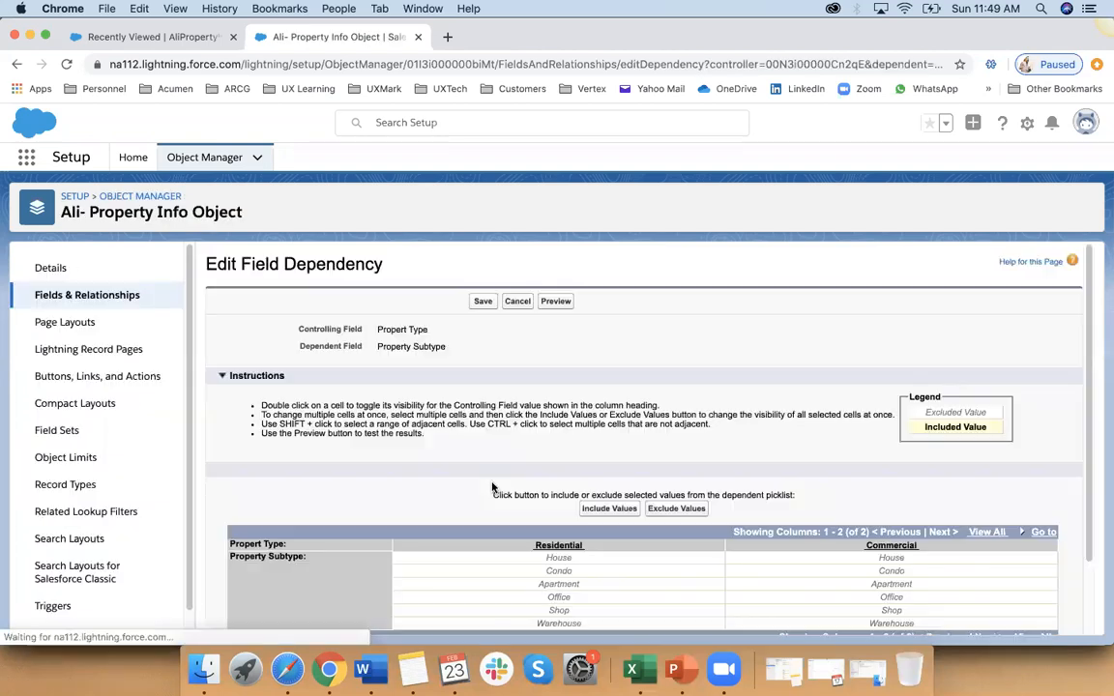
Step: Include House, Condo and Apartment as the subtype values available for Residential
scroll(380, 446, down, 4)
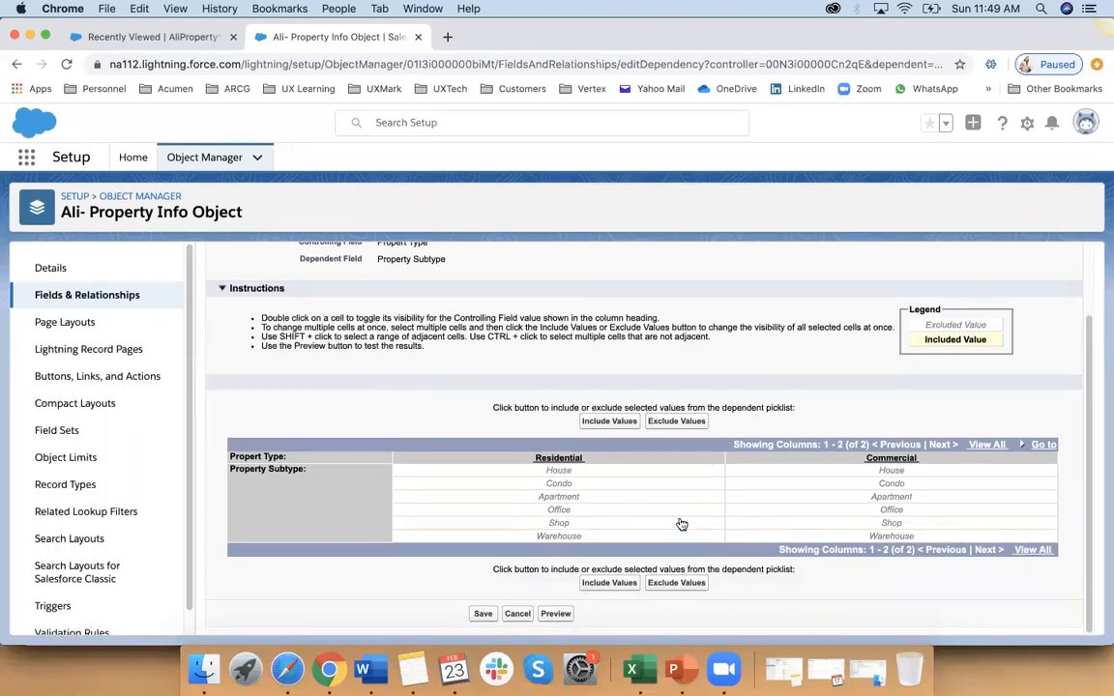
click(560, 472)
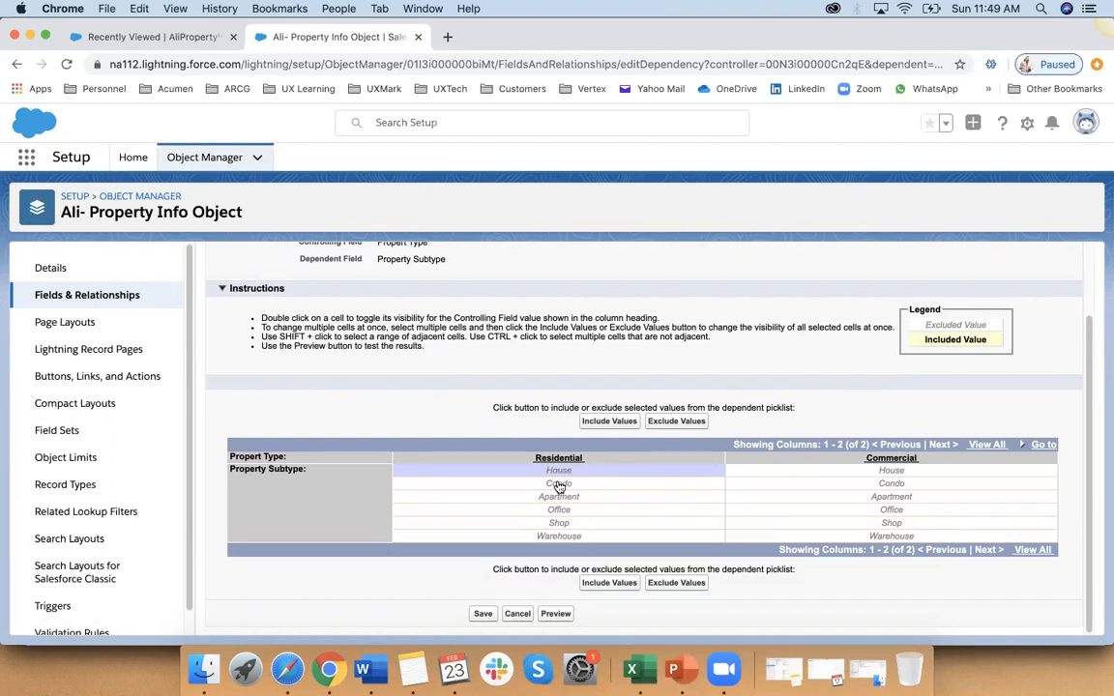
shift+click(565, 486)
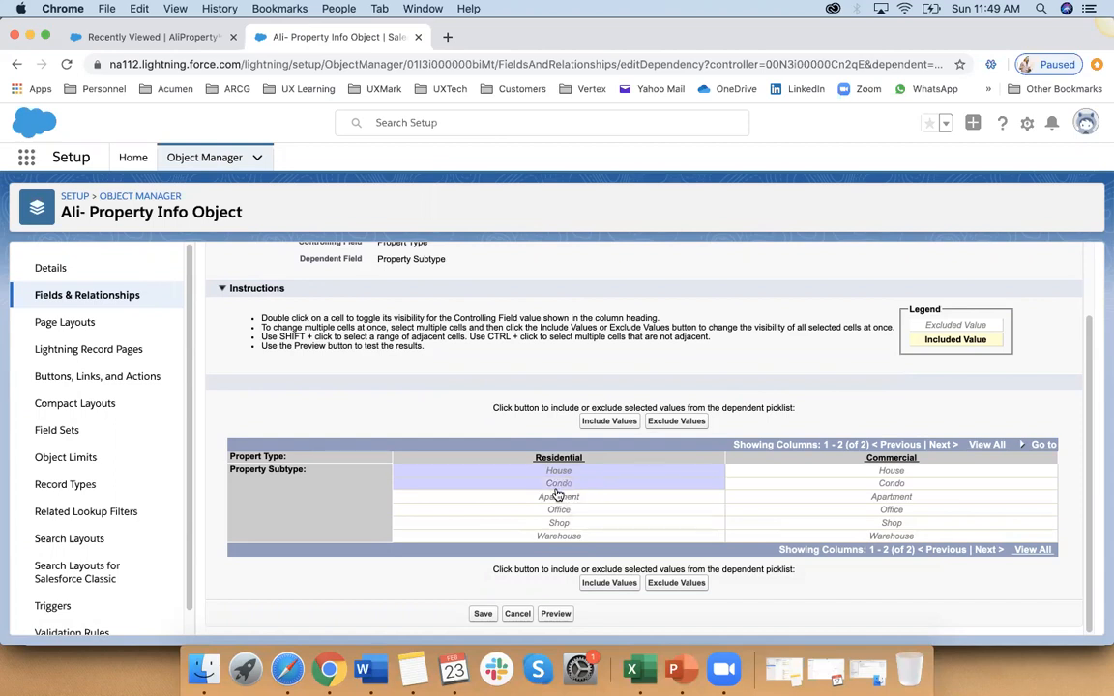
shift+click(561, 497)
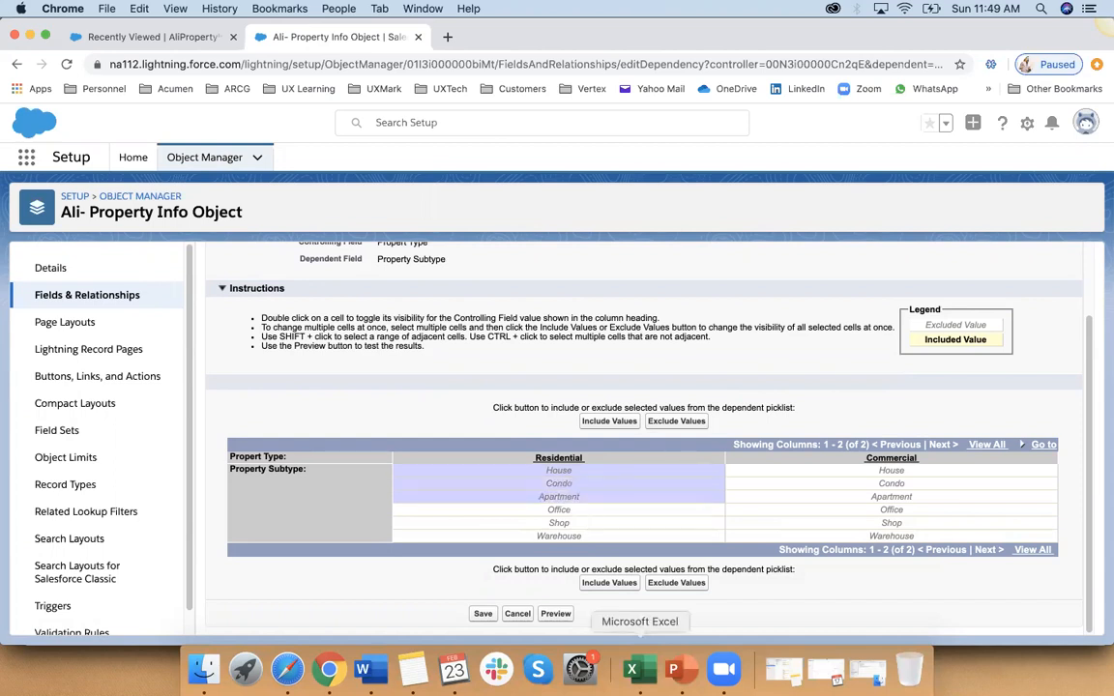
click(601, 584)
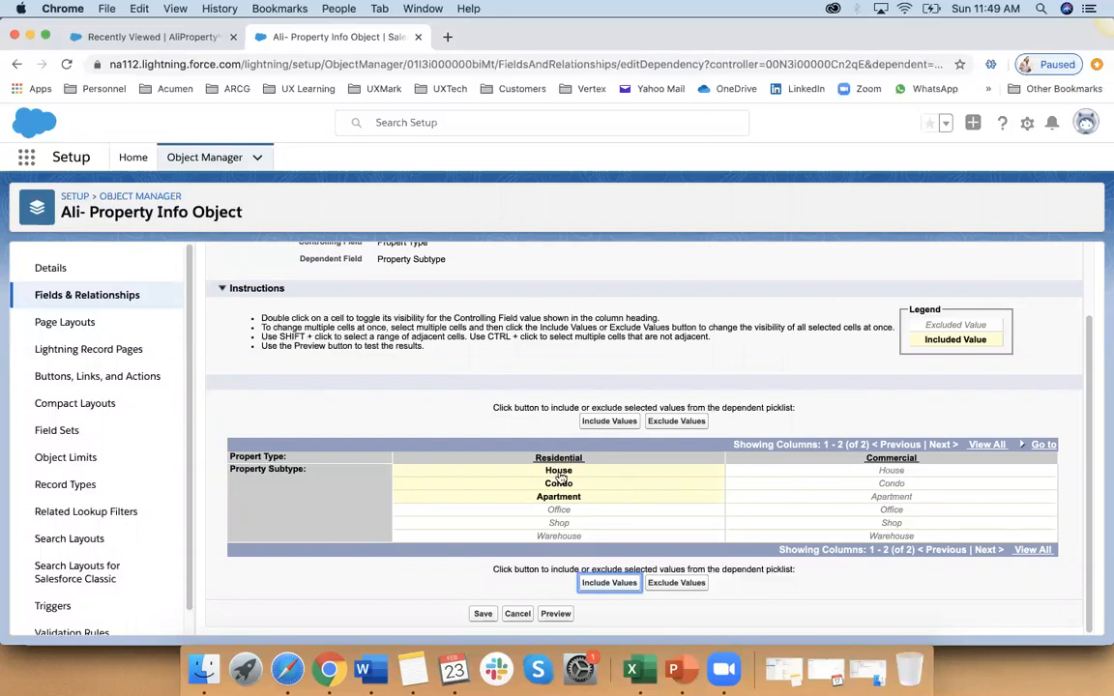
Step: Include Office, Shop and Warehouse as the subtype values for Commercial and save the field dependency
shift+click(889, 509)
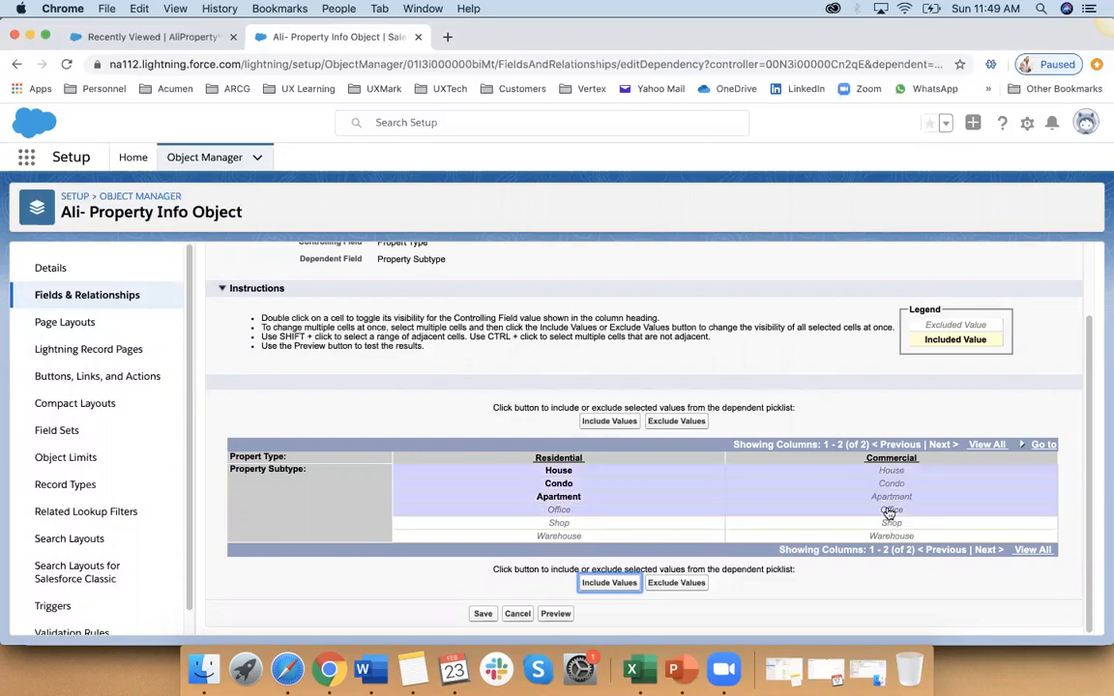
click(887, 510)
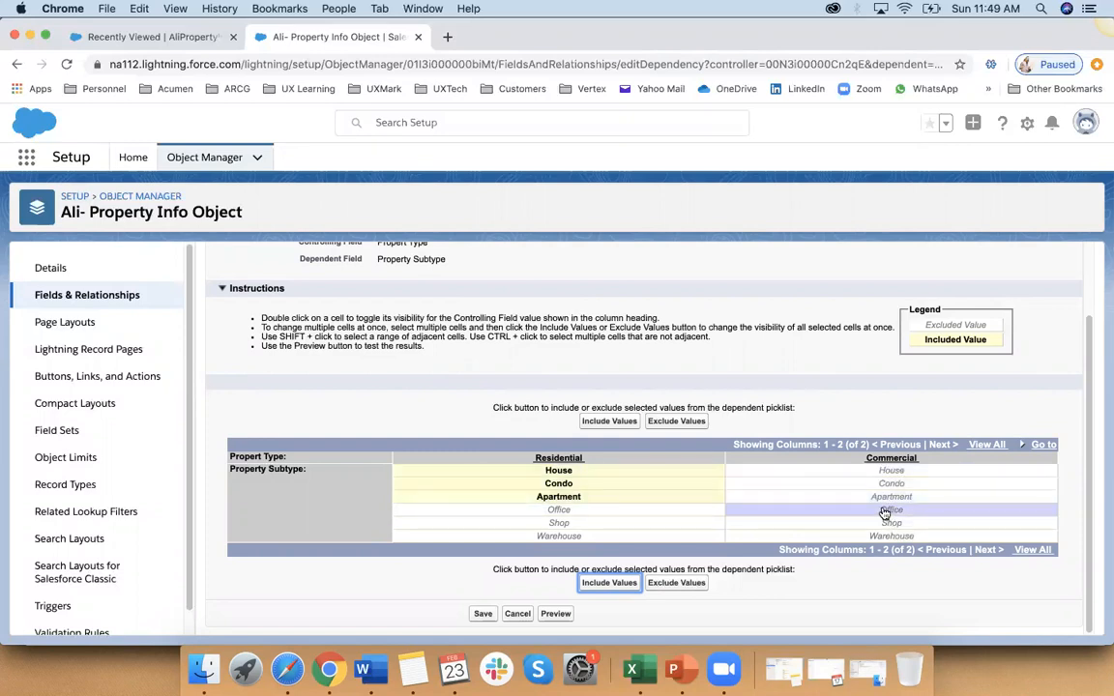
shift+click(887, 523)
shift+click(886, 536)
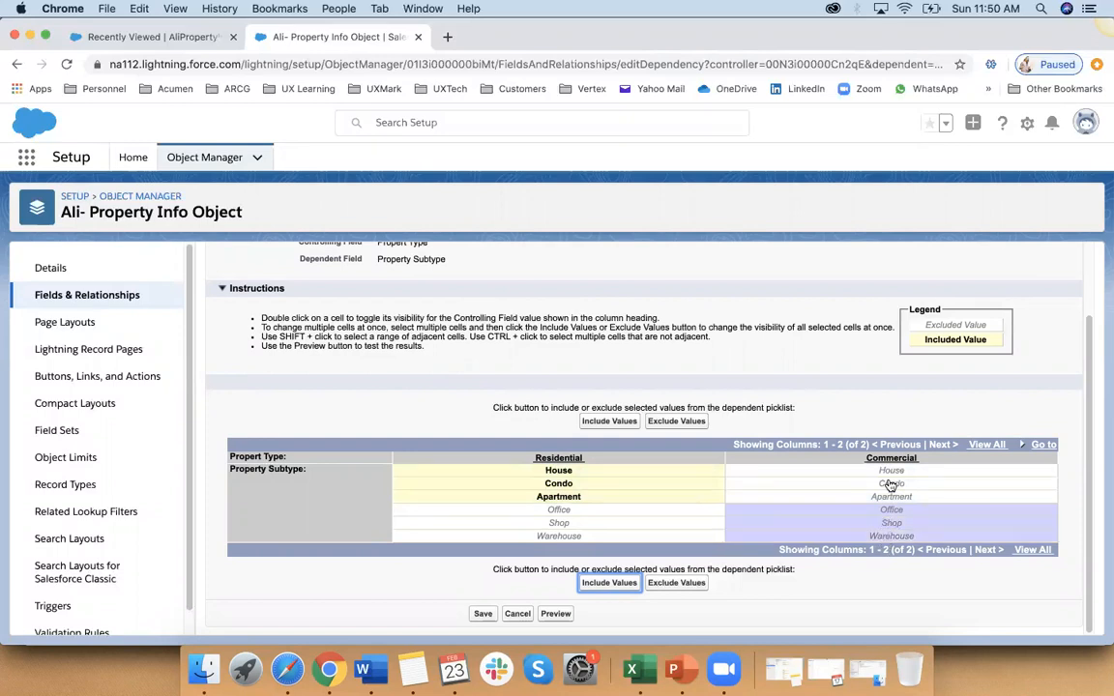
click(609, 583)
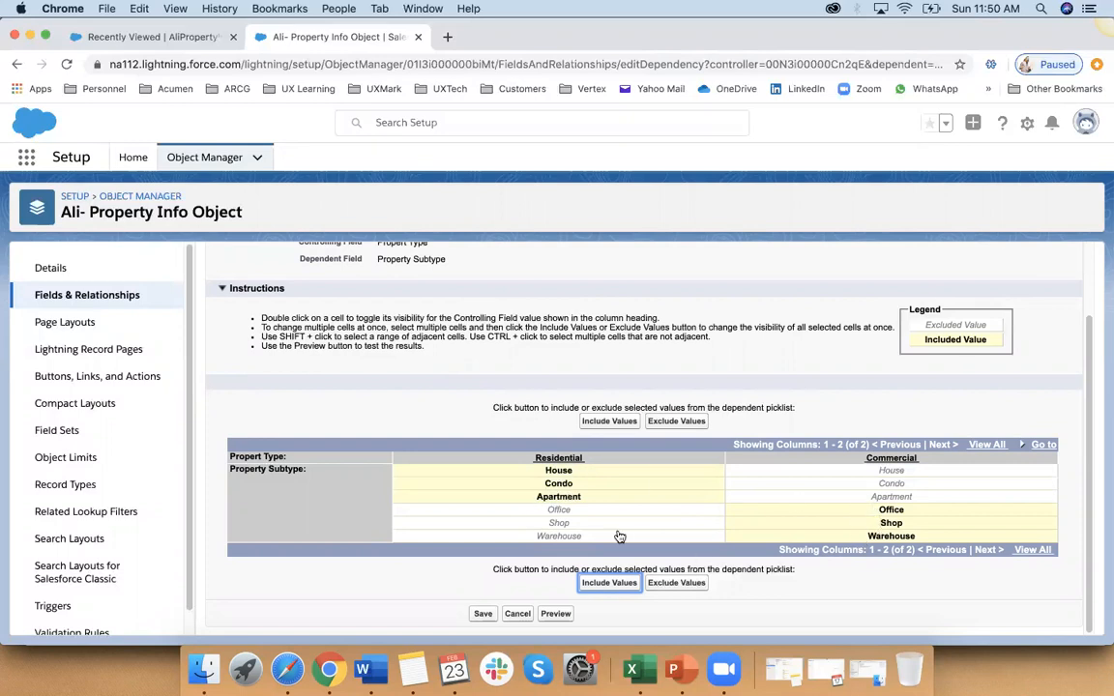
click(483, 614)
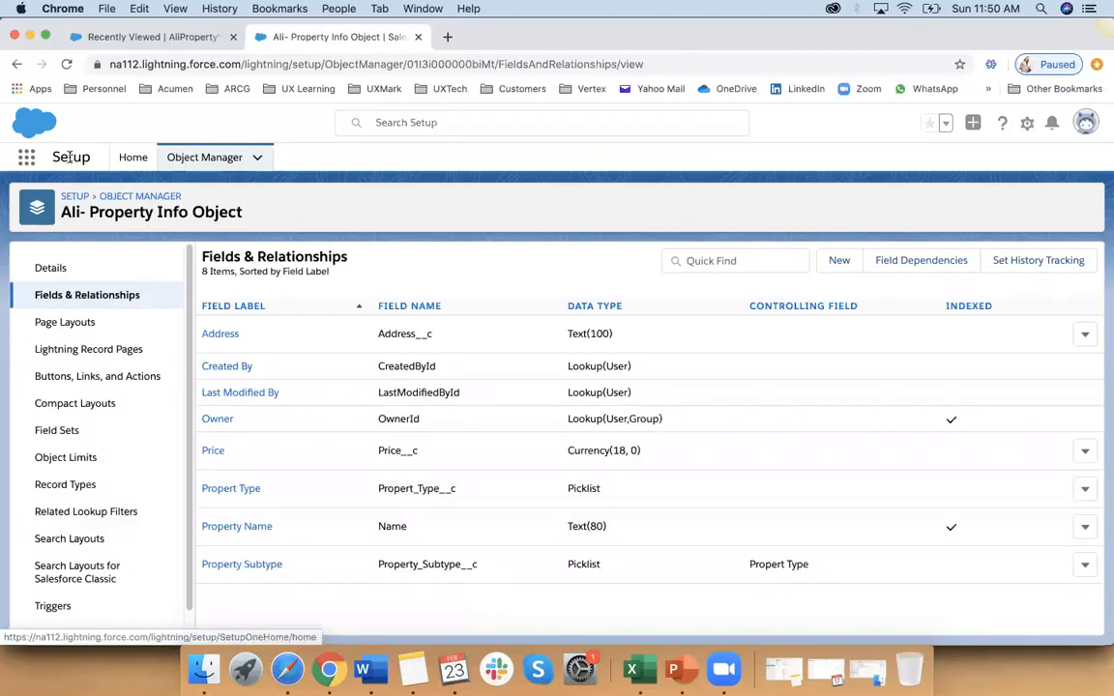
Step: Switch to the test app's property info list, reload it and start a new property record
click(189, 36)
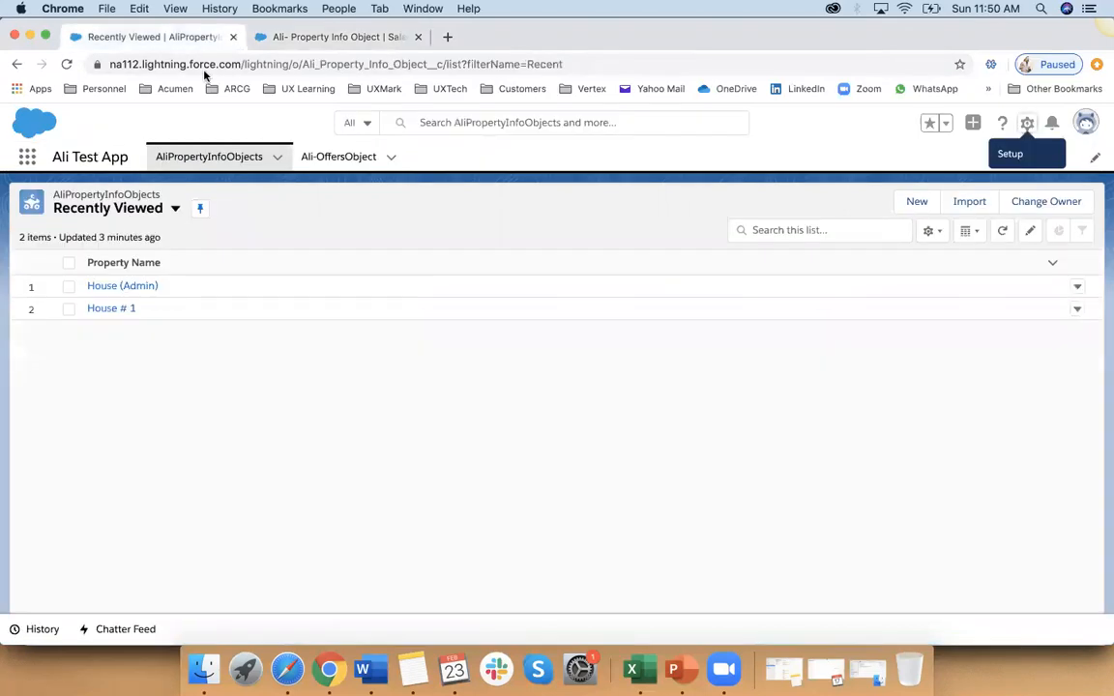
click(225, 156)
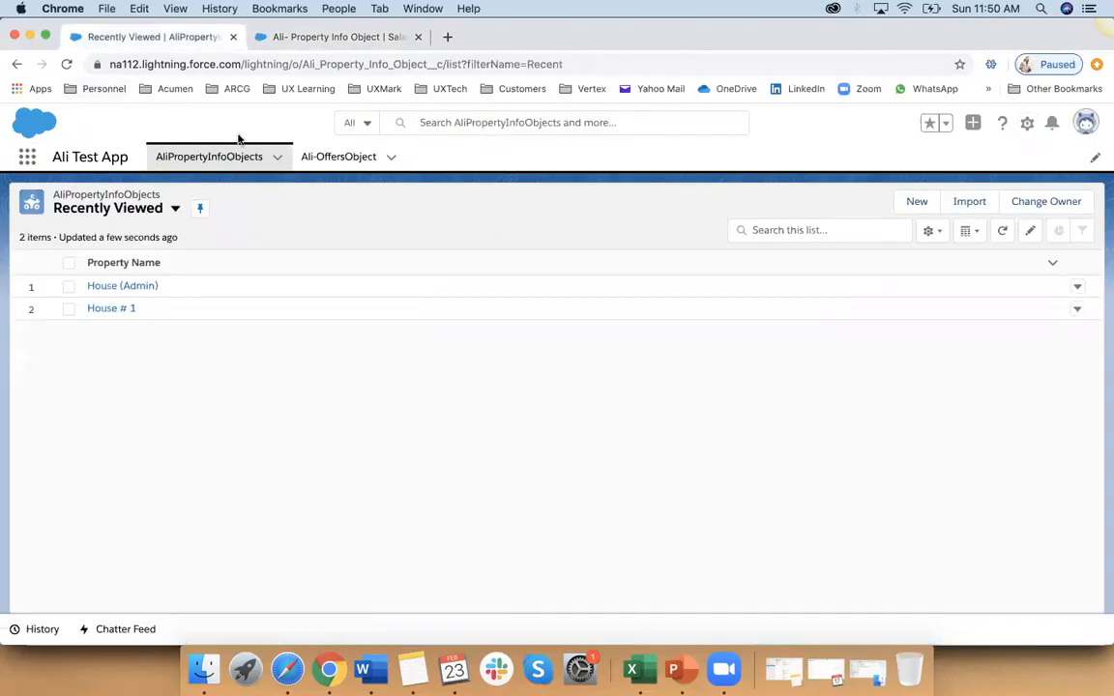
click(67, 64)
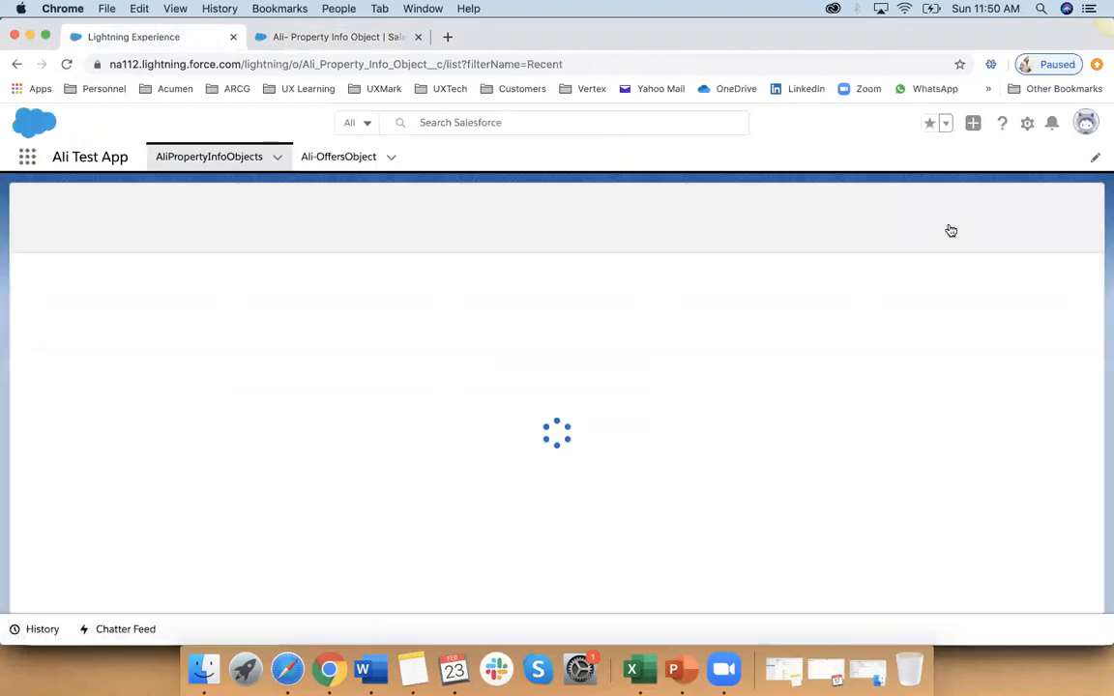
click(918, 203)
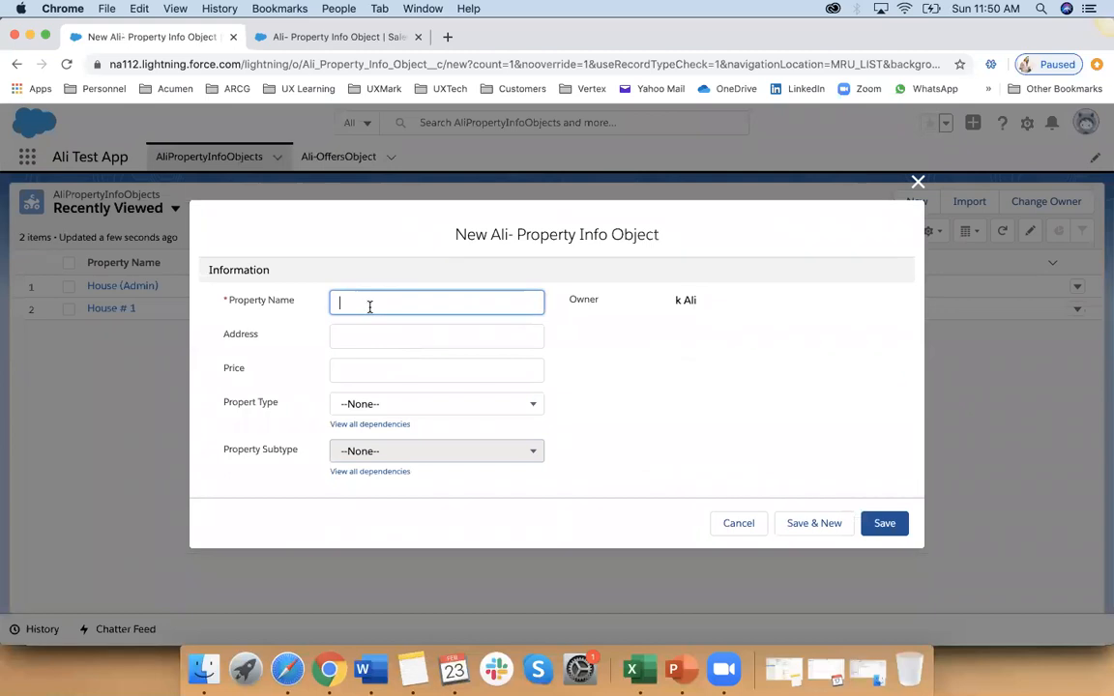
Step: Name the new property "House 24", fill in its street address and set the price to 120,000
text(House 24)
click(350, 337)
click(364, 369)
click(360, 373)
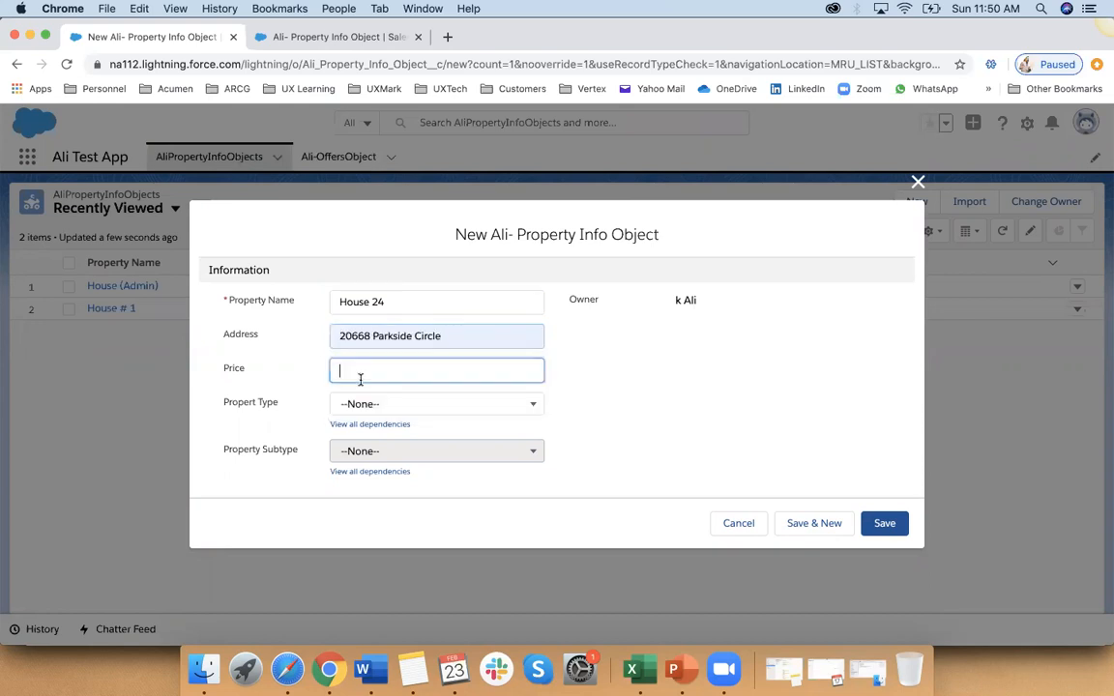
text(120,000)
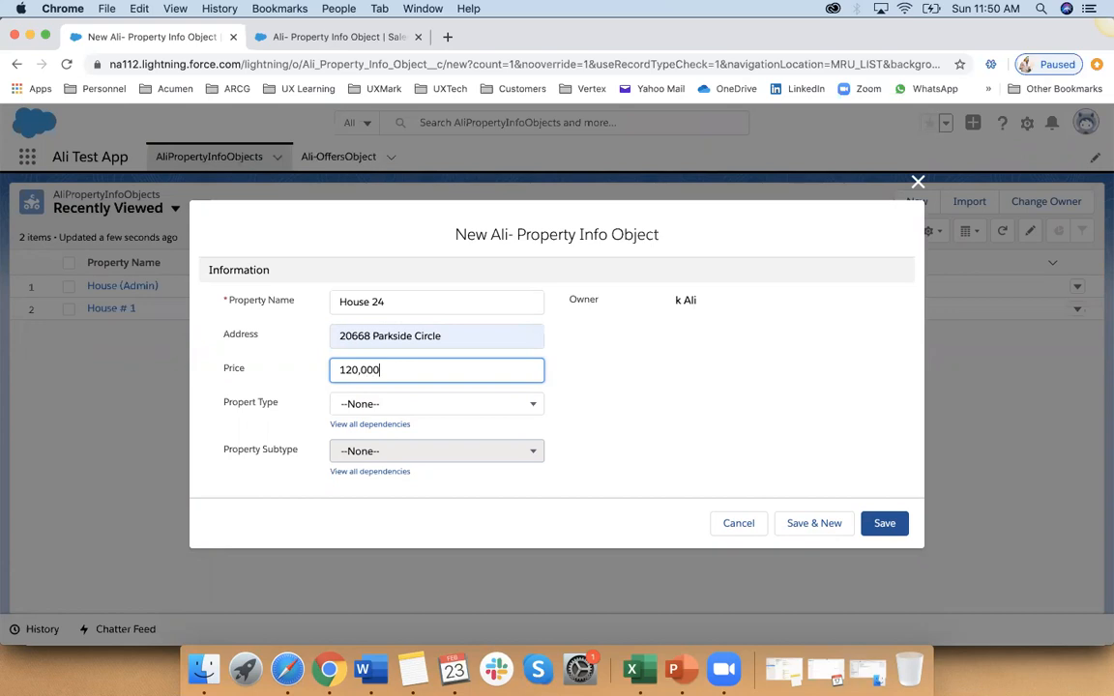
Step: Set the property's type to Residential and its subtype to House, and save the record
click(380, 413)
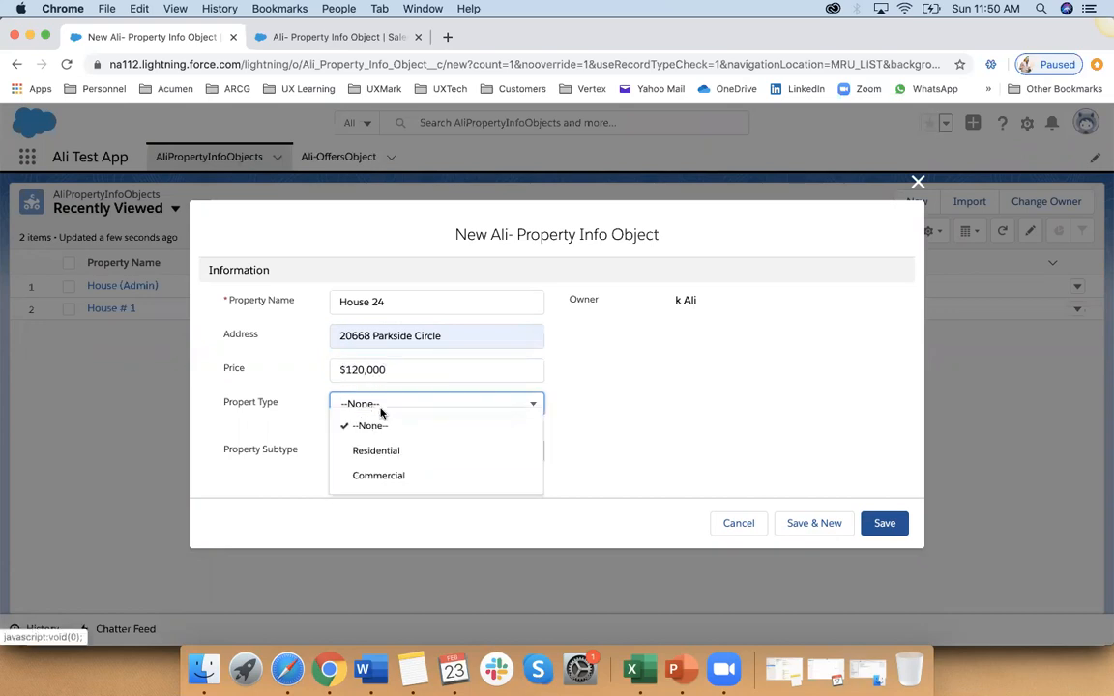
click(383, 457)
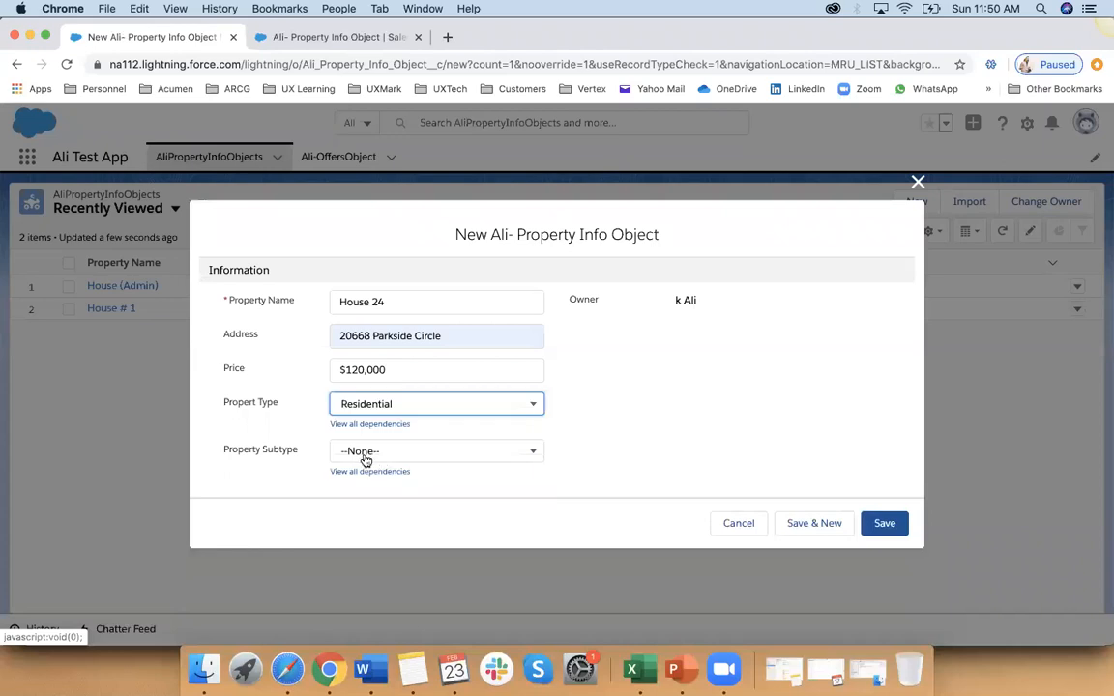
click(366, 461)
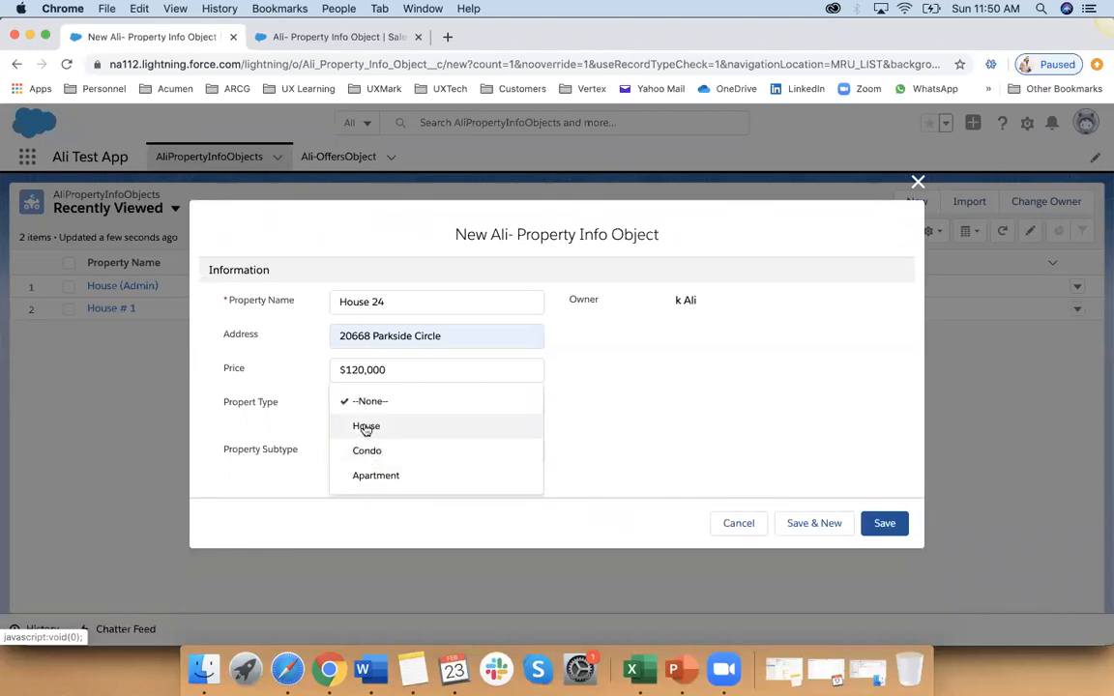
click(369, 435)
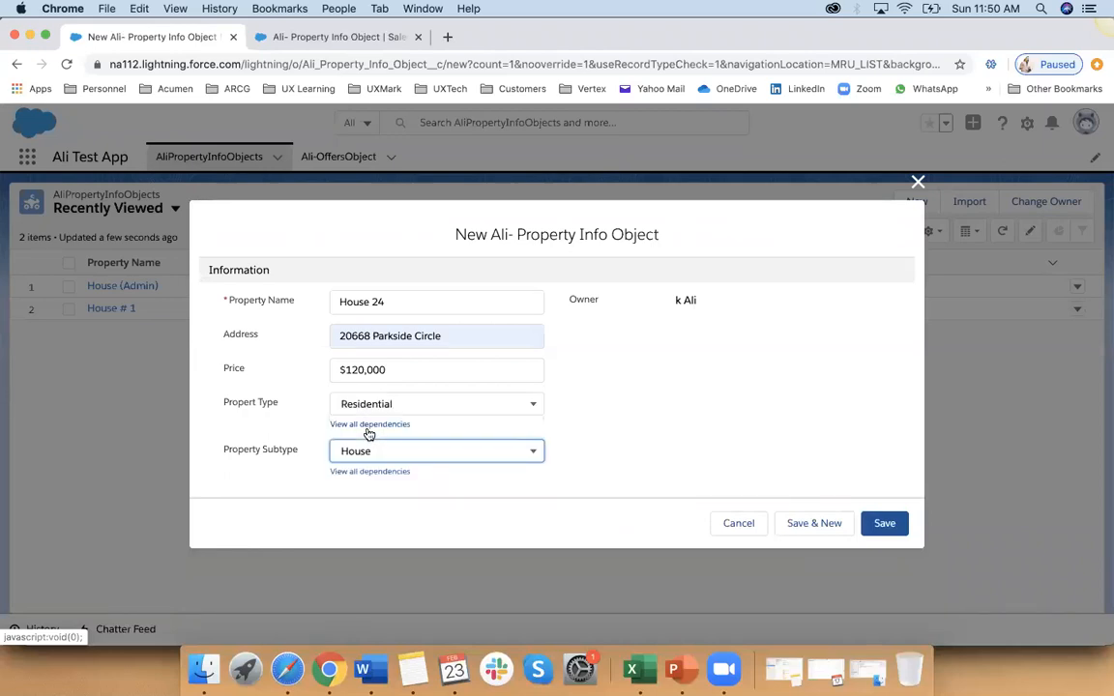
click(885, 523)
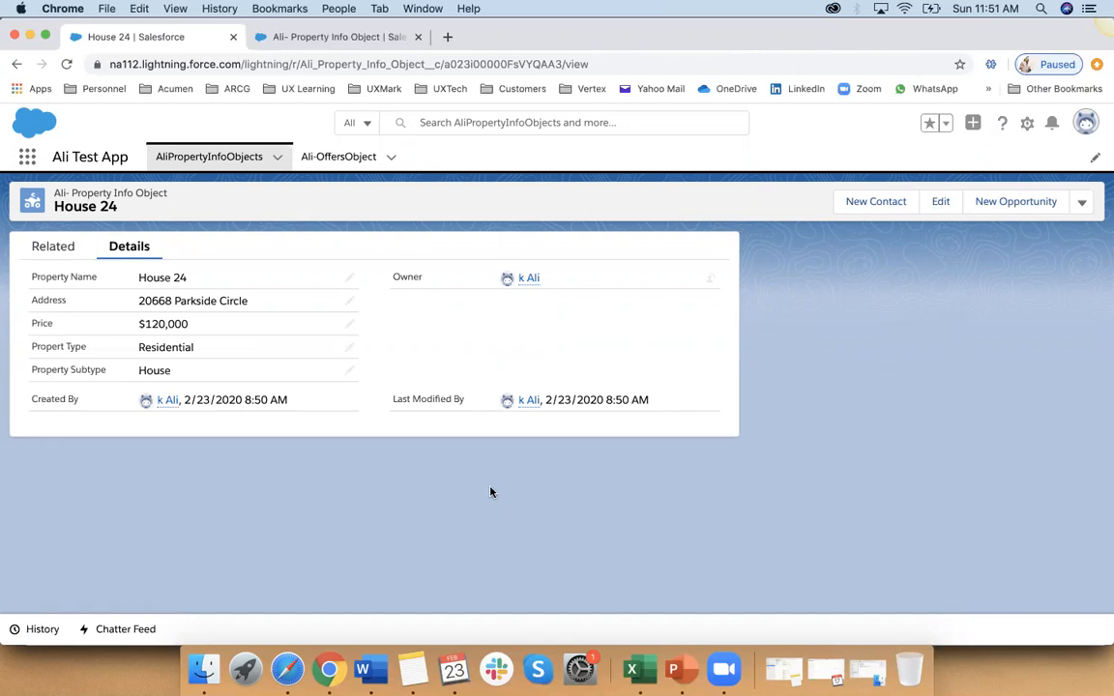
Step: Review the property info object's existing field dependencies and the new field dependency form, and leave without creating one
click(351, 37)
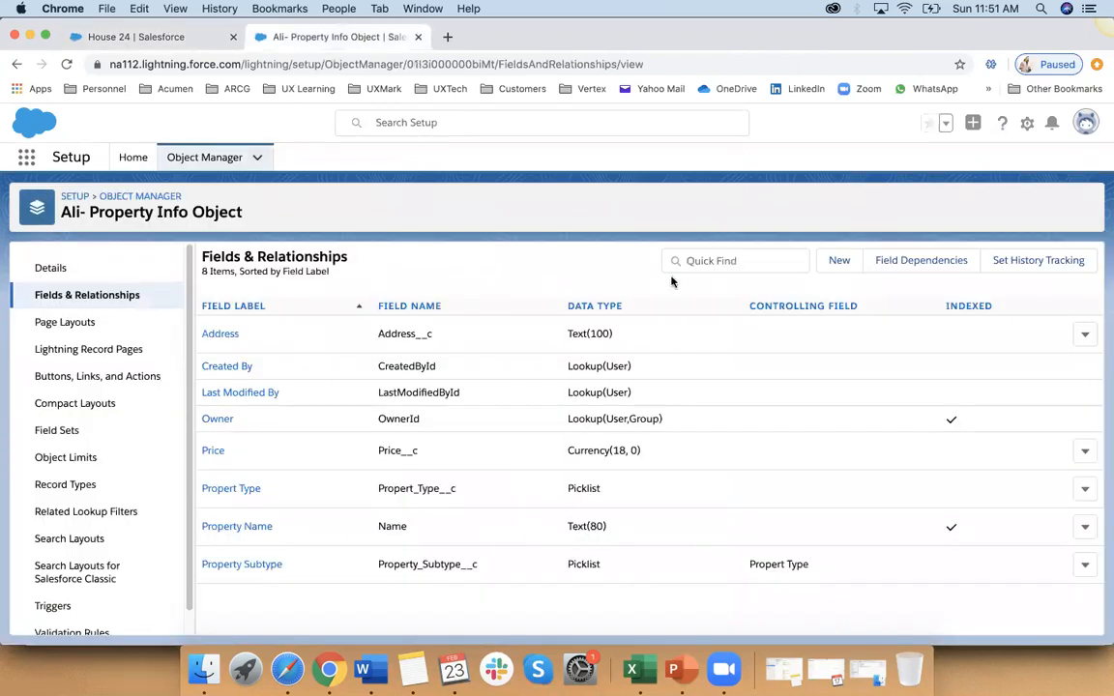
click(920, 255)
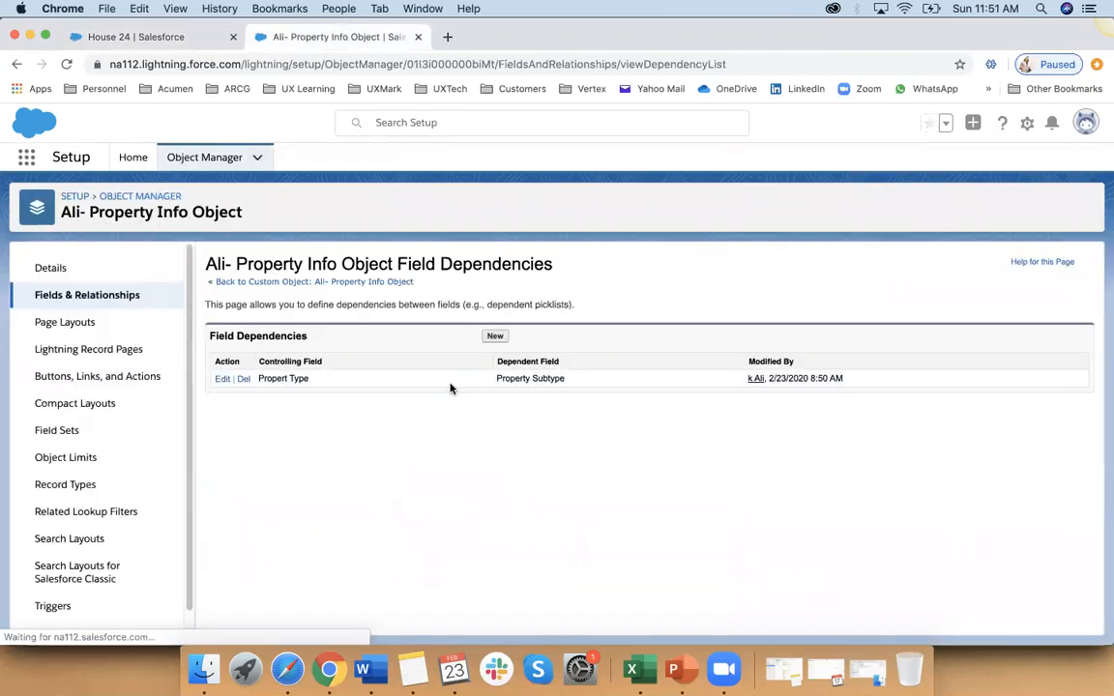
click(495, 334)
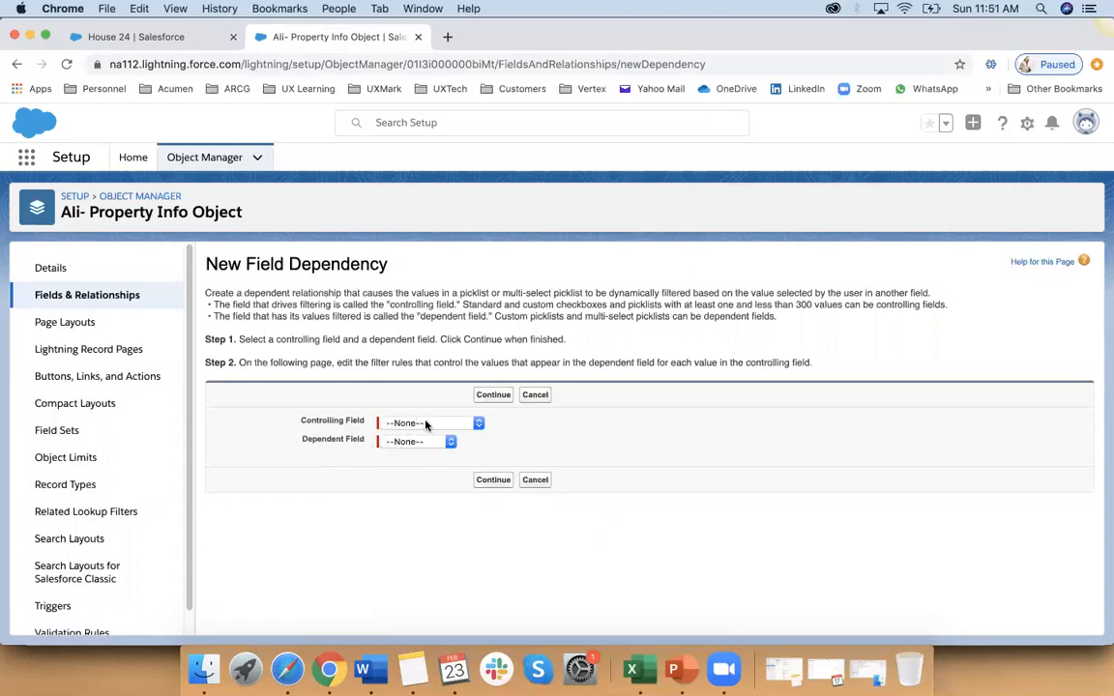
click(532, 480)
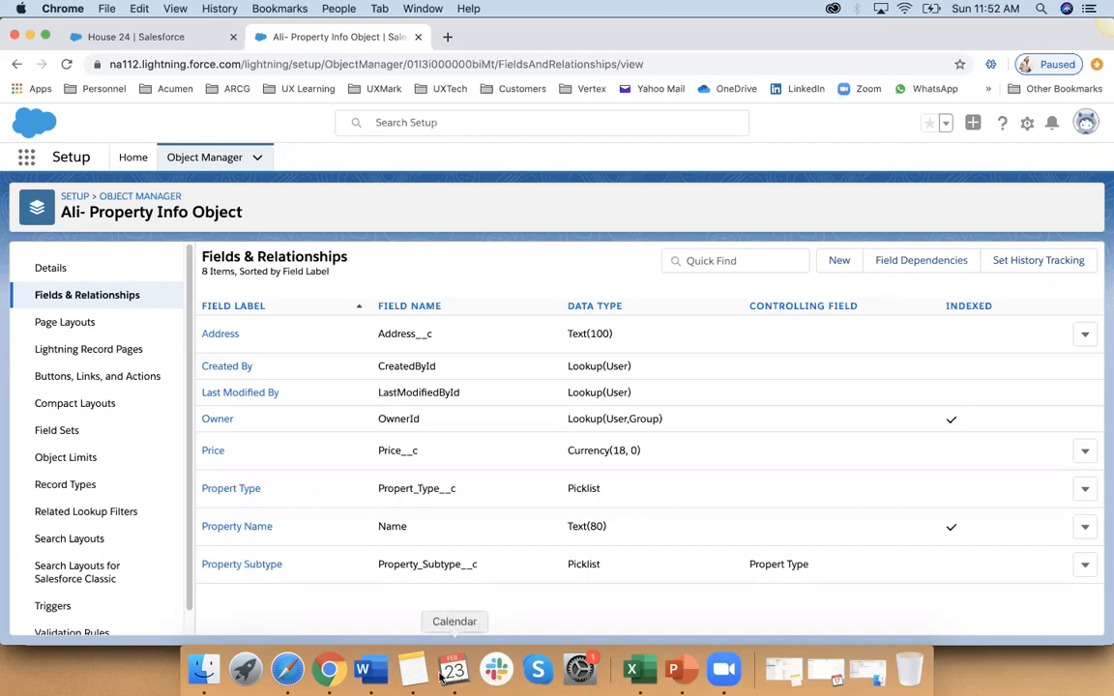
Step: Switch to the Word training notes and review the Field Dependencies section
click(365, 667)
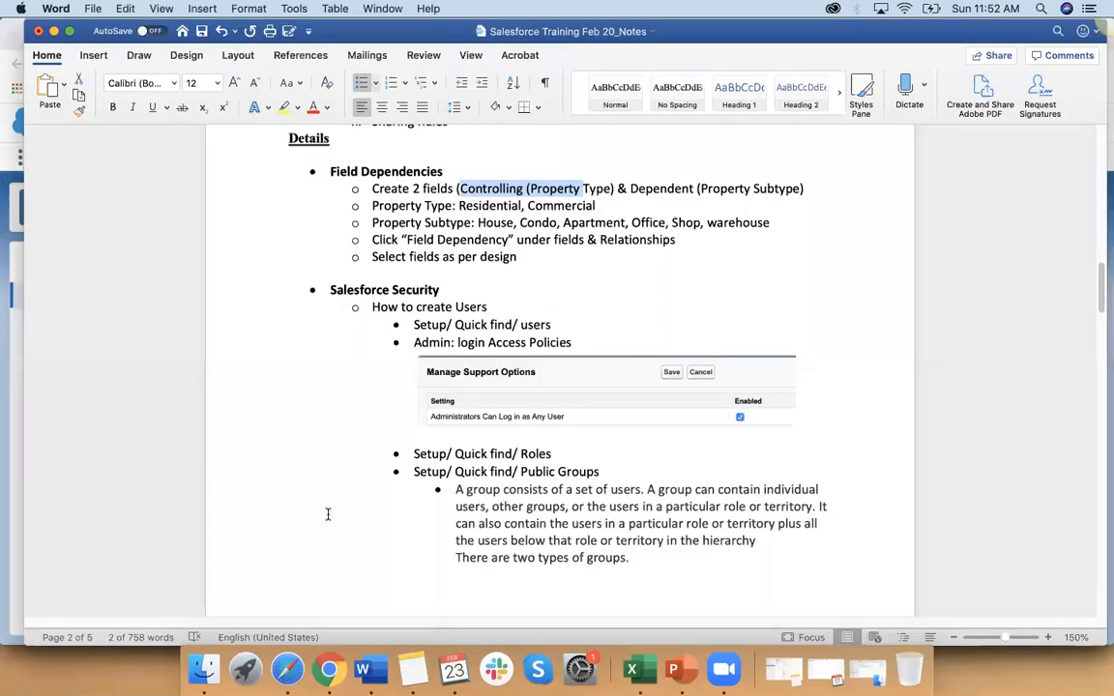
scroll(328, 515, up, 1)
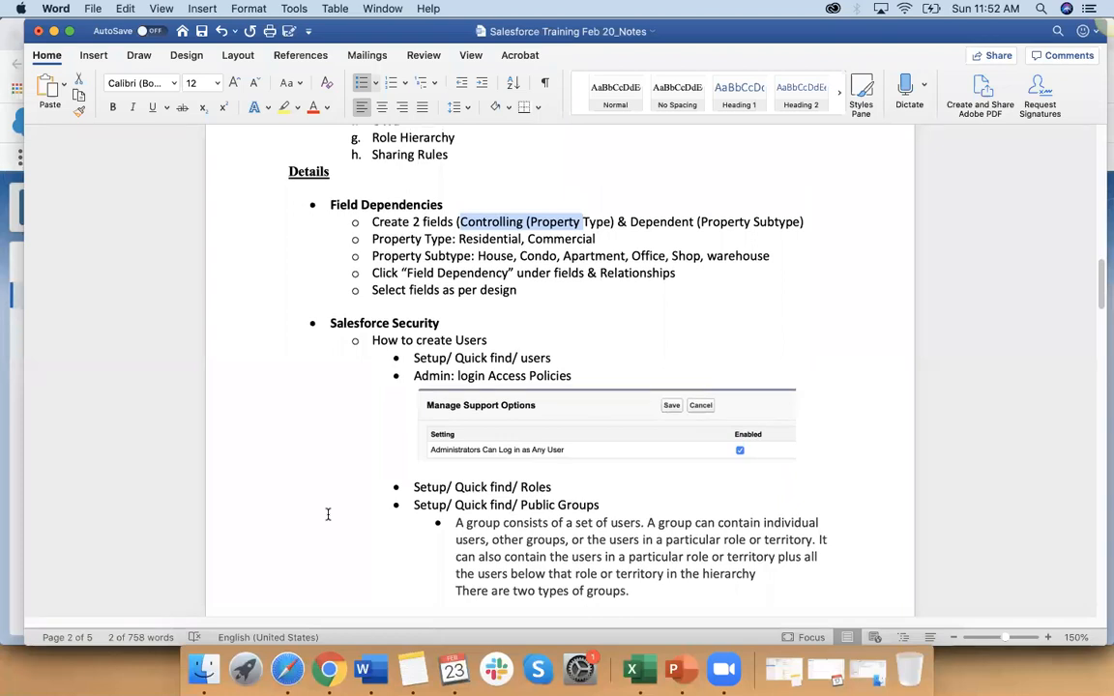
scroll(328, 514, up, 1)
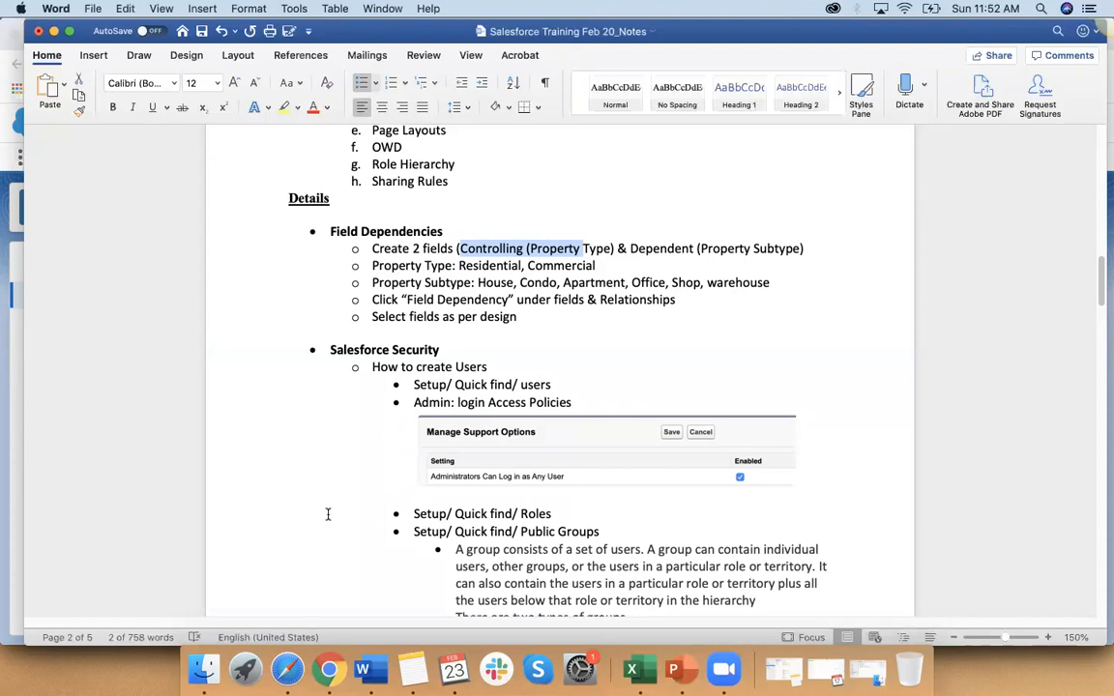
Step: Switch to the Excel workbook, enter "Account Types" in F2 and widen column F to fit it
click(651, 674)
click(315, 178)
text(Account)
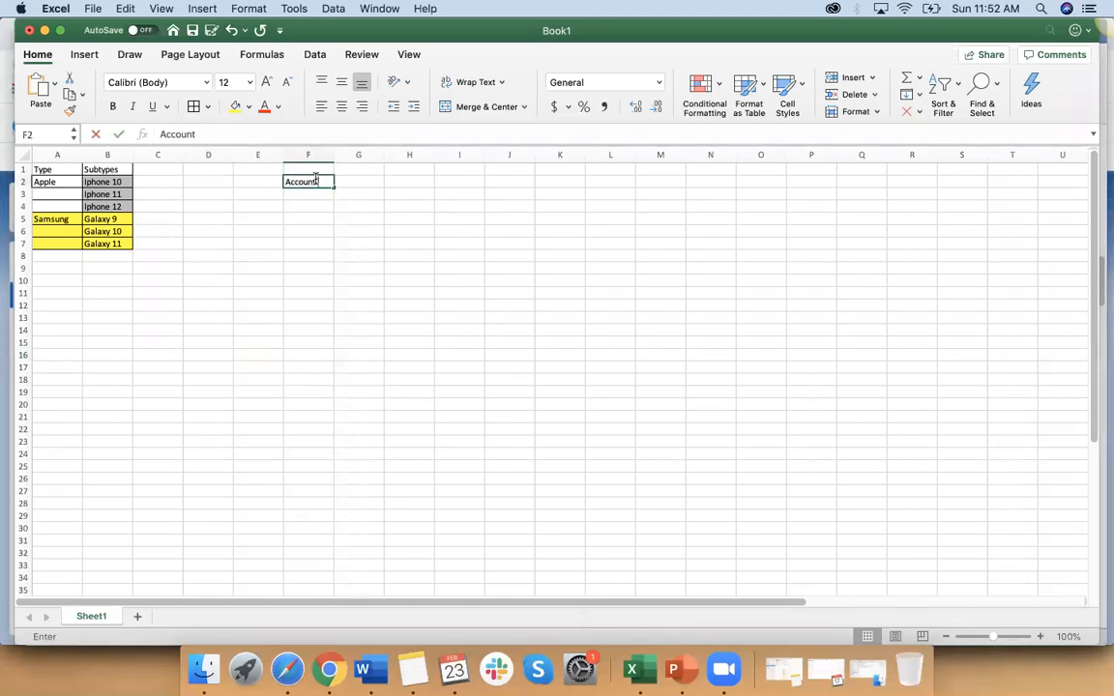
text( Types)
click(342, 245)
drag(332, 156, 346, 155)
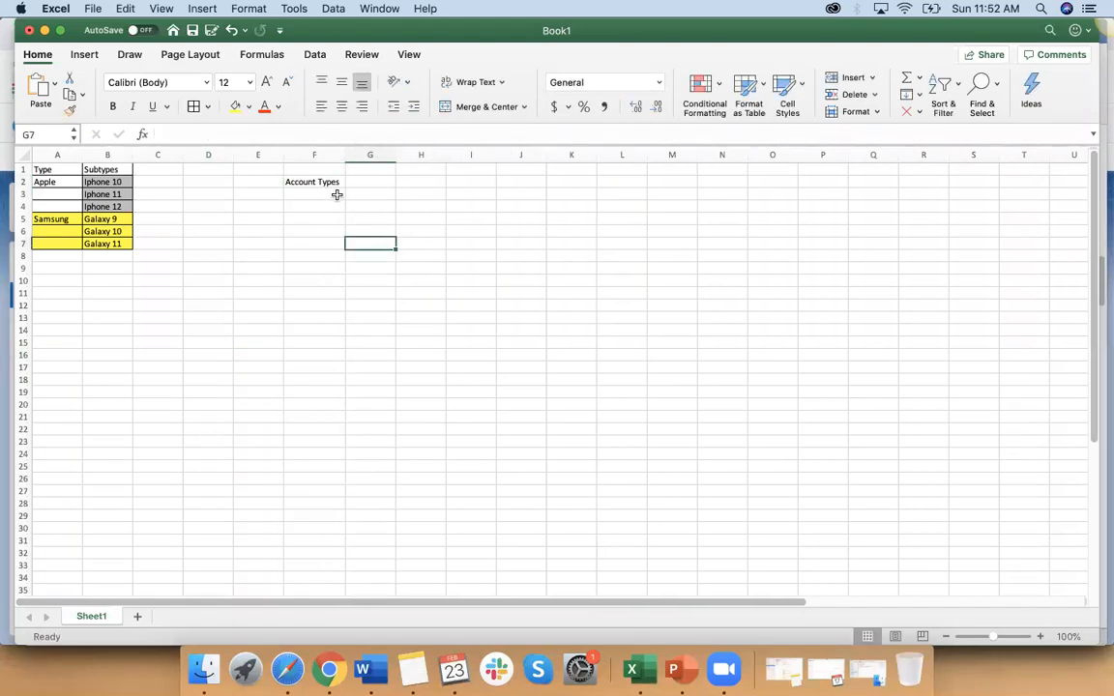
click(350, 184)
click(319, 191)
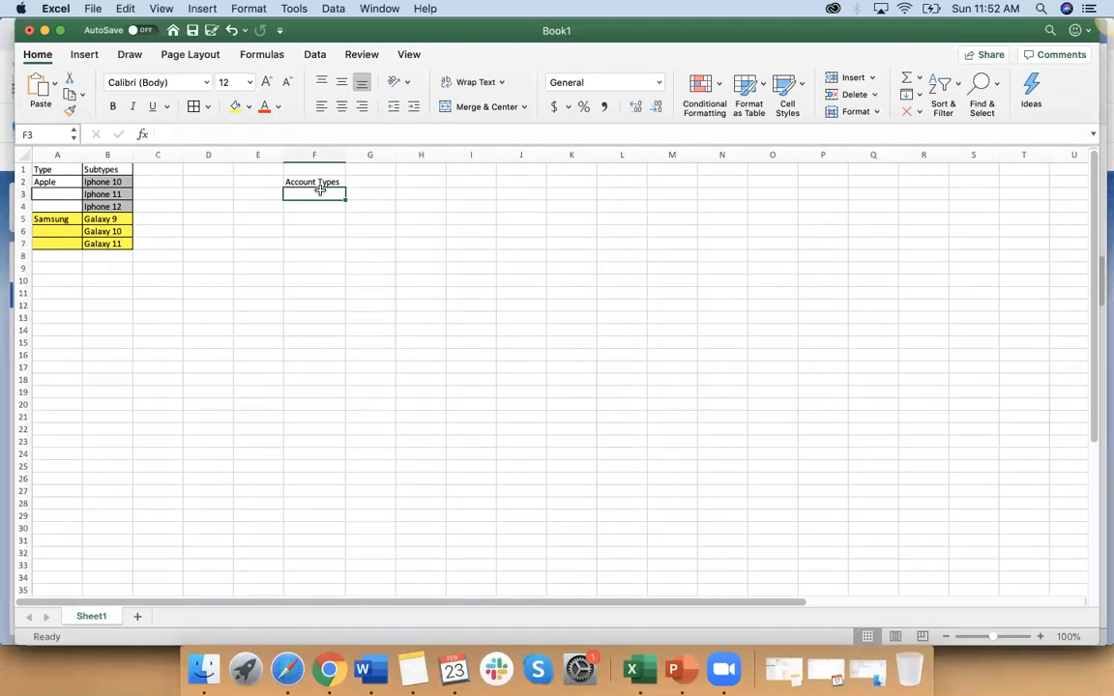
click(365, 182)
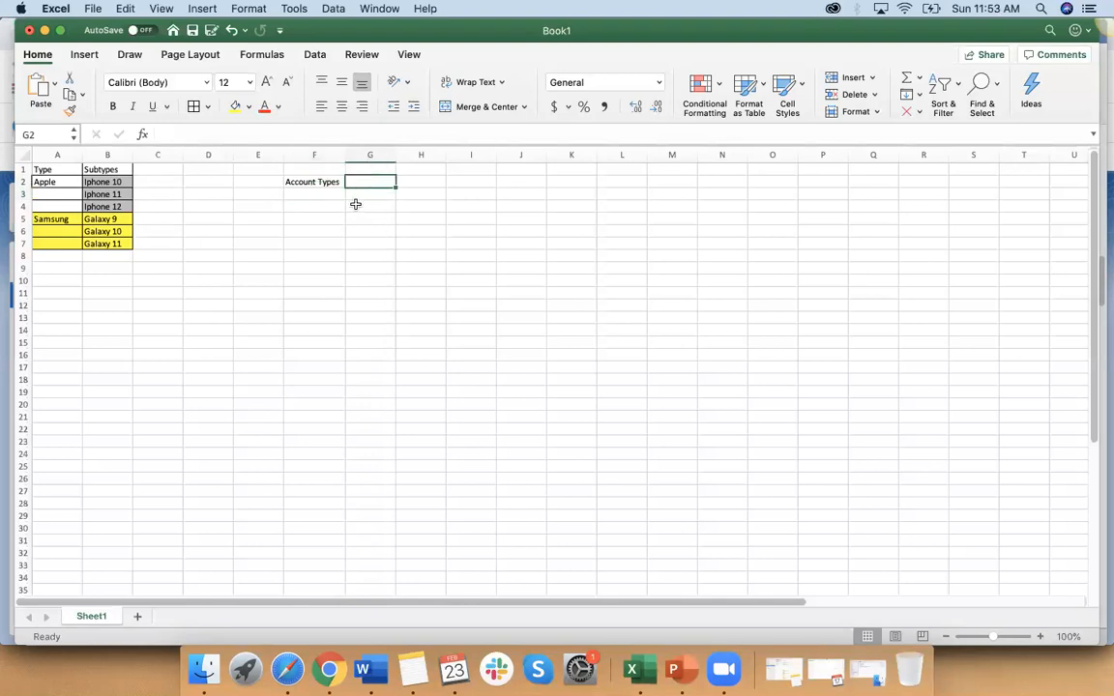
Step: Replace the heading in F2 with "Car Manuf" and enter "Model" in G2
click(332, 182)
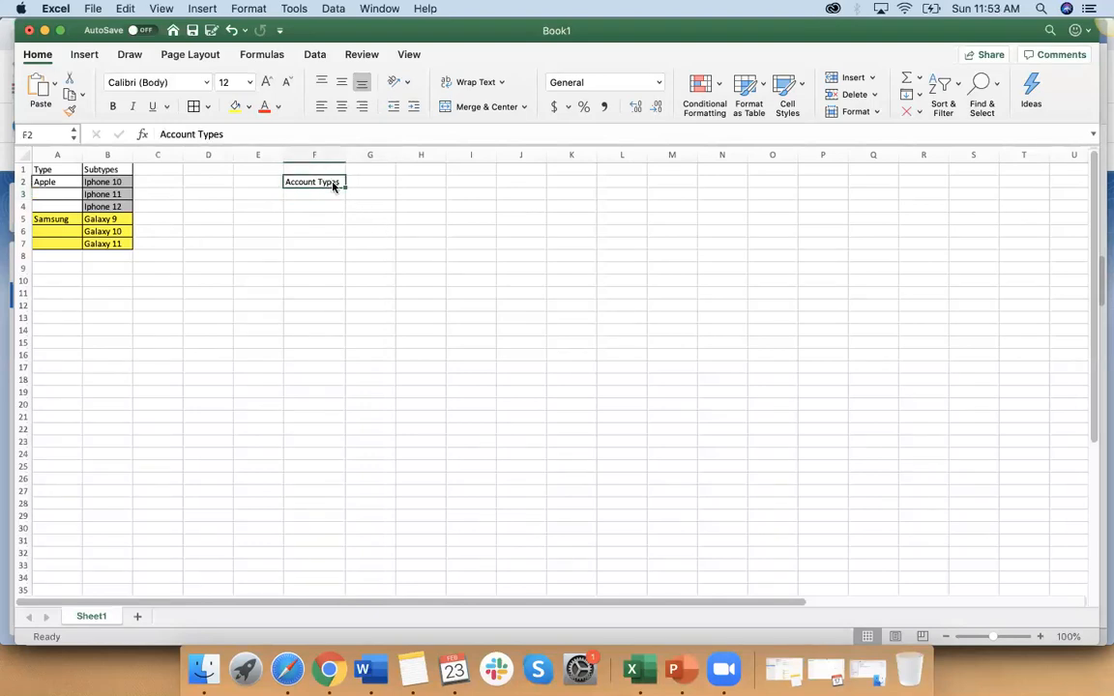
key(Delete)
text(Car)
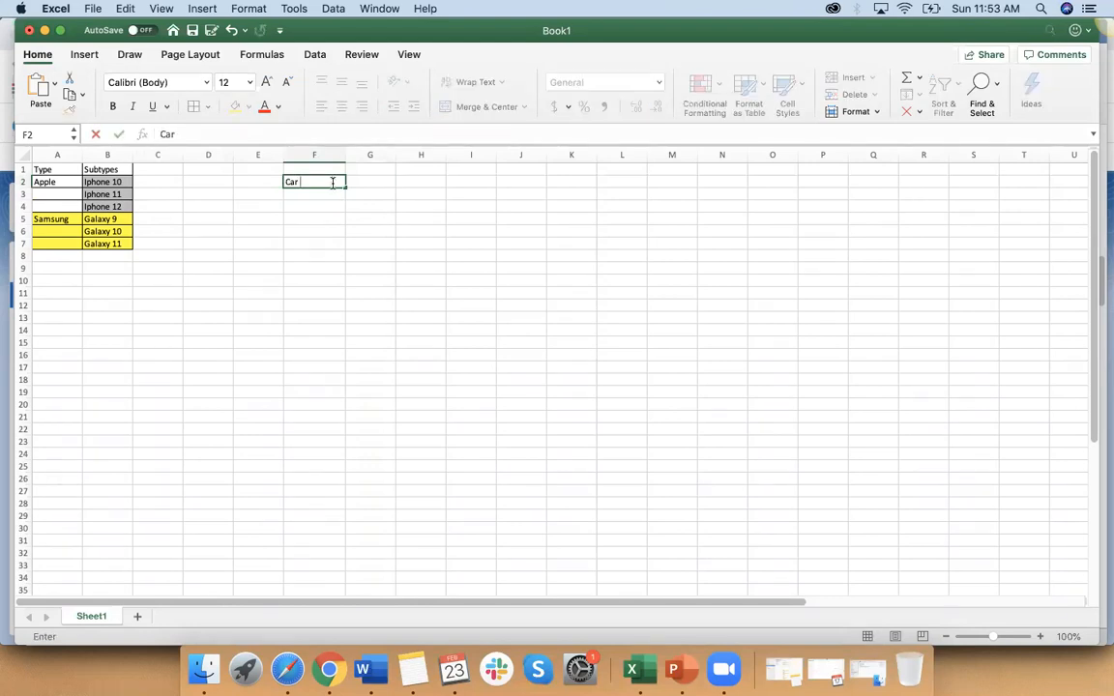
text( Manuf)
click(372, 186)
text(Model)
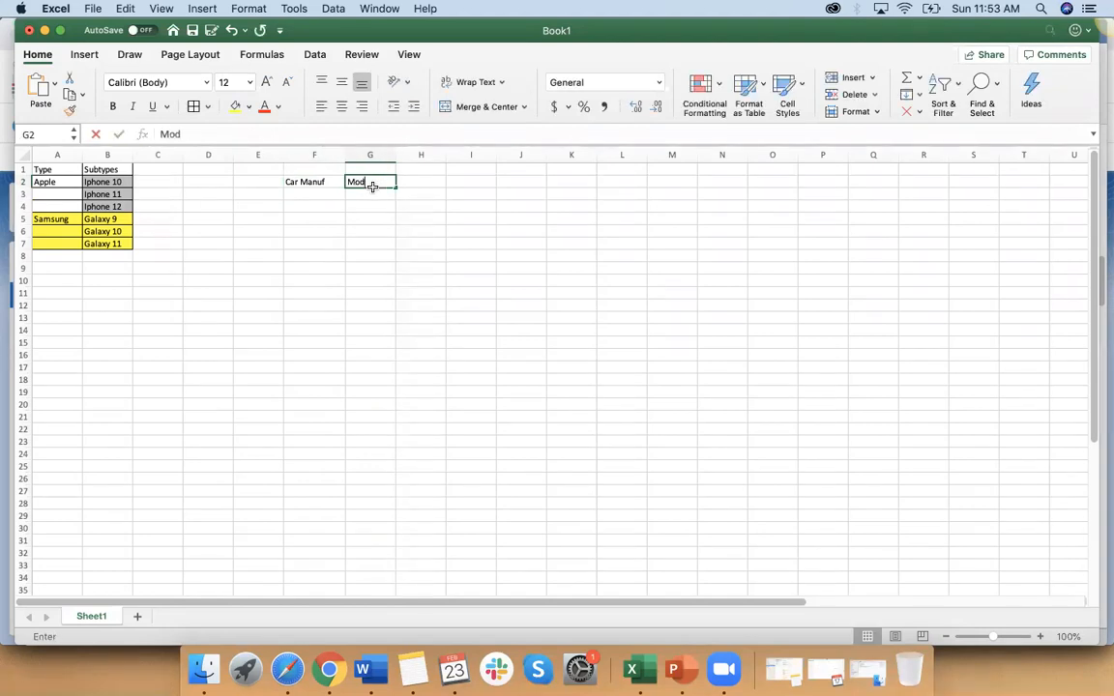
Step: Enter Toyota in F3 and its models "corolla" in G3 and "cam" in G4
click(318, 194)
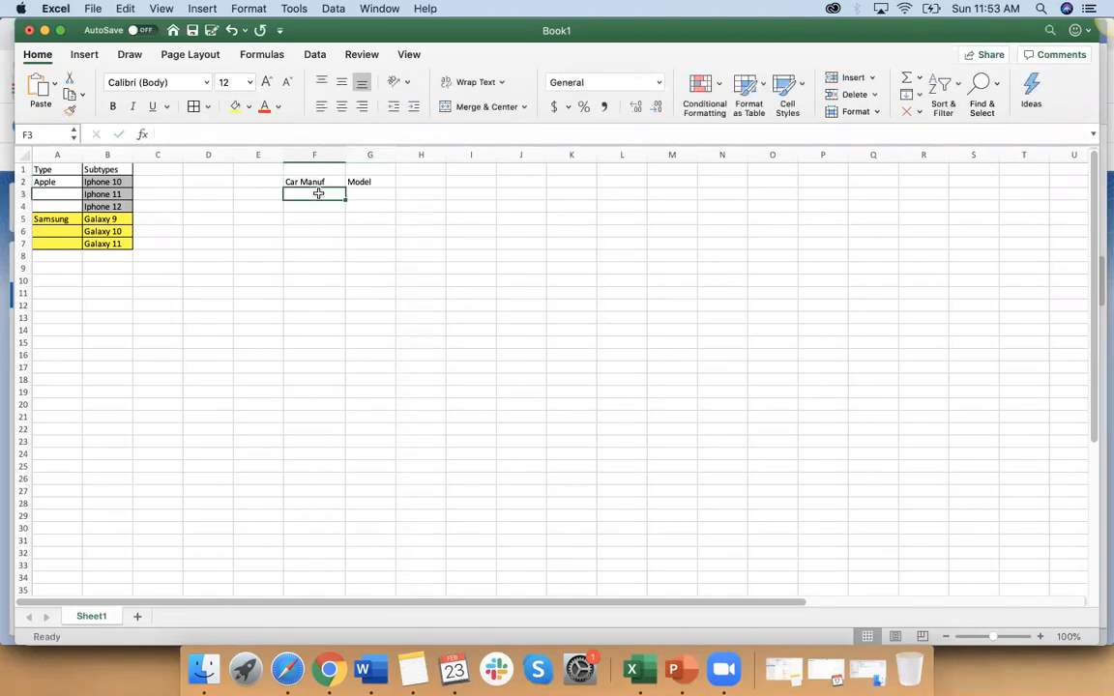
text(Toyota)
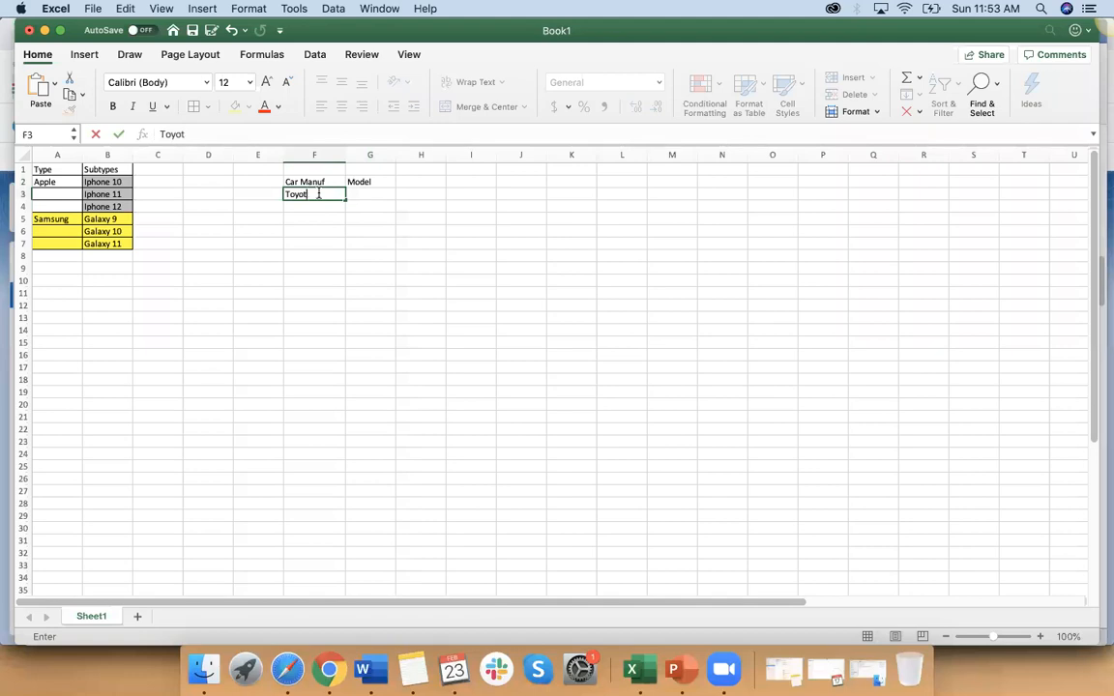
click(368, 194)
text(corolla)
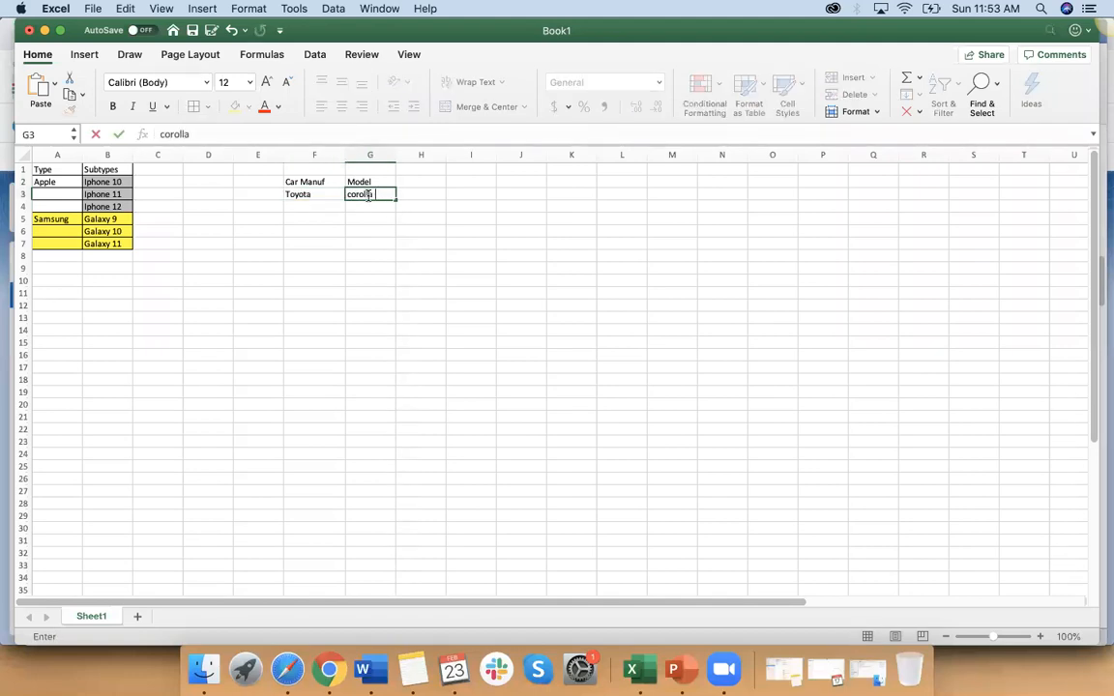
click(368, 206)
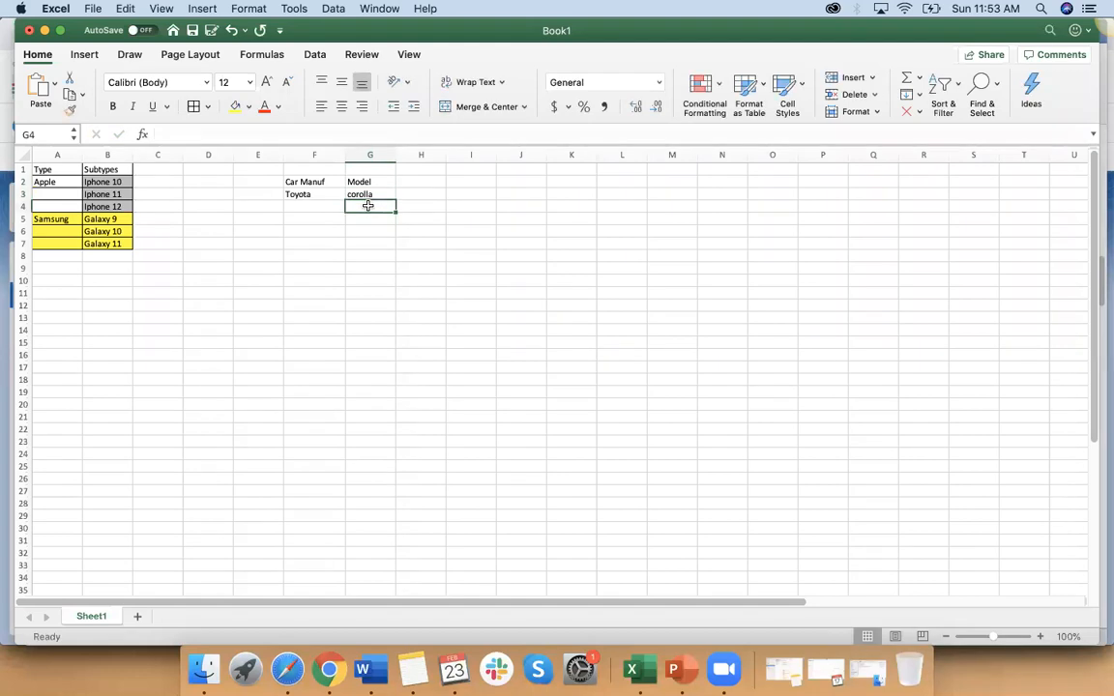
text(cam)
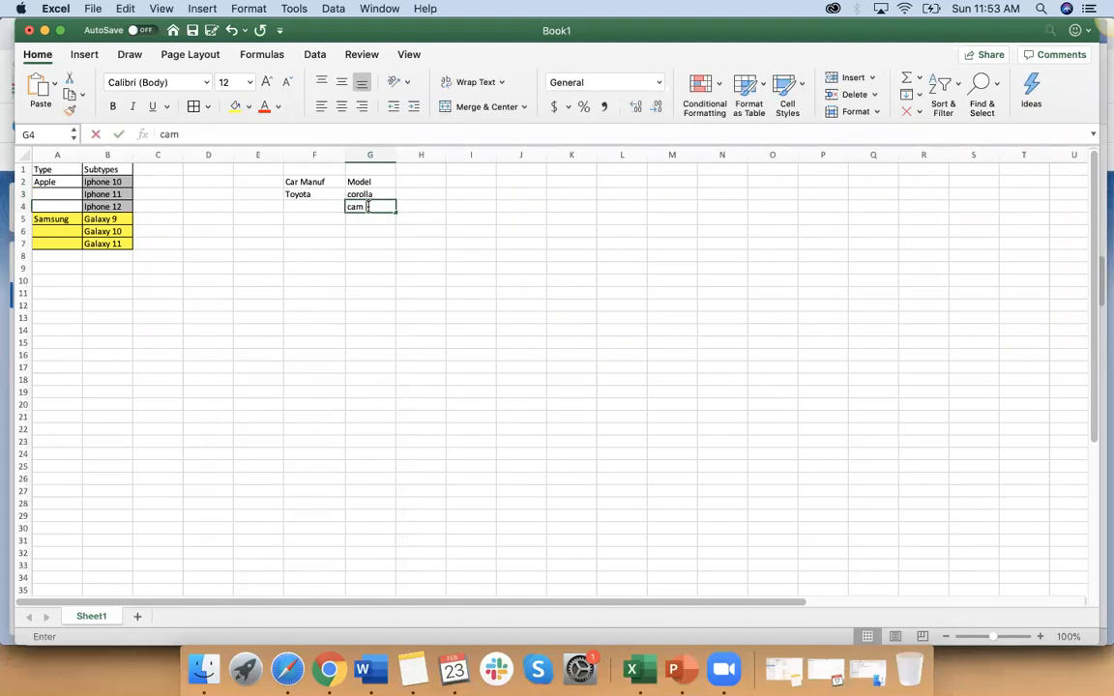
Step: Enter Honda in F6 and its model "accound" in G6
click(313, 232)
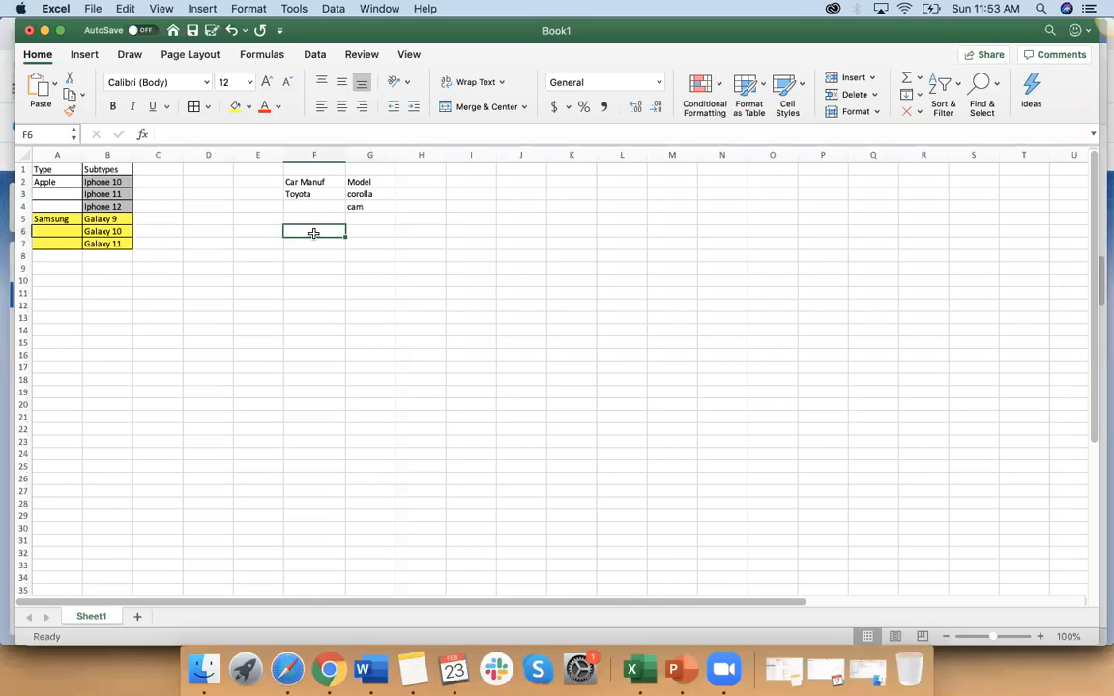
text(Honda)
click(364, 233)
text(acco)
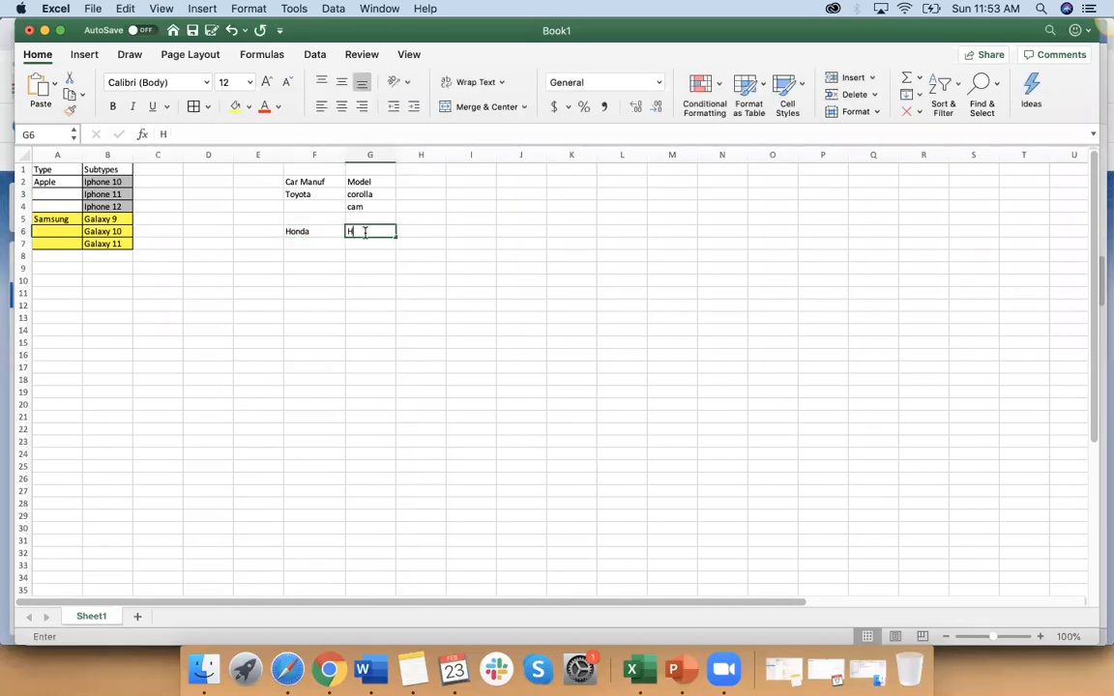
text(und)
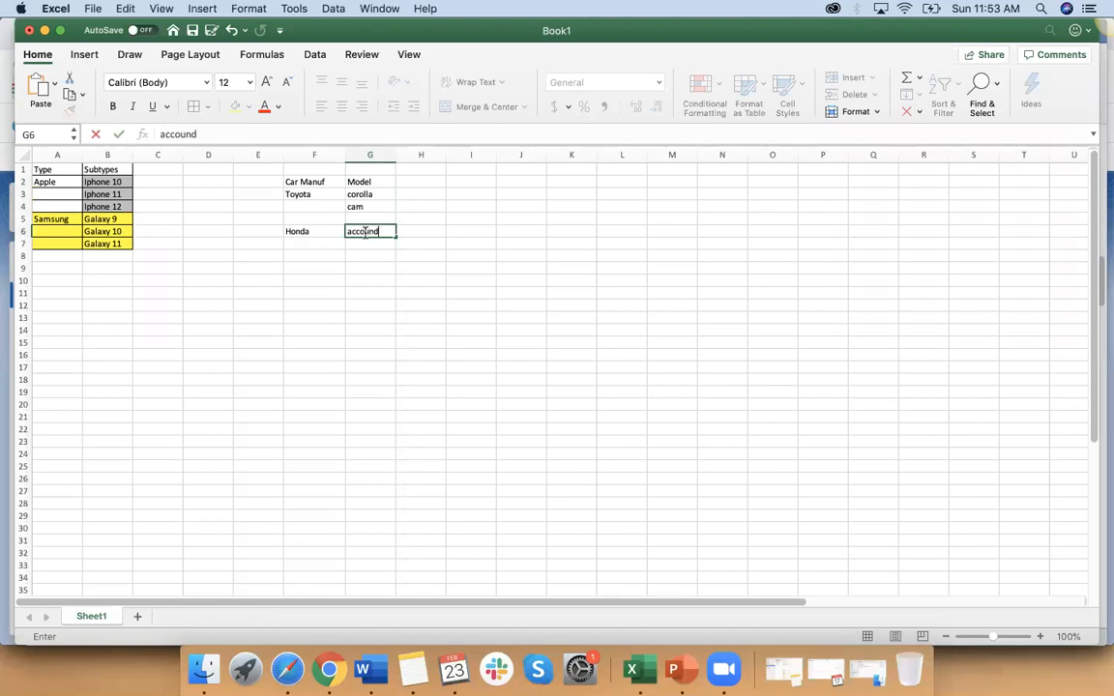
click(300, 180)
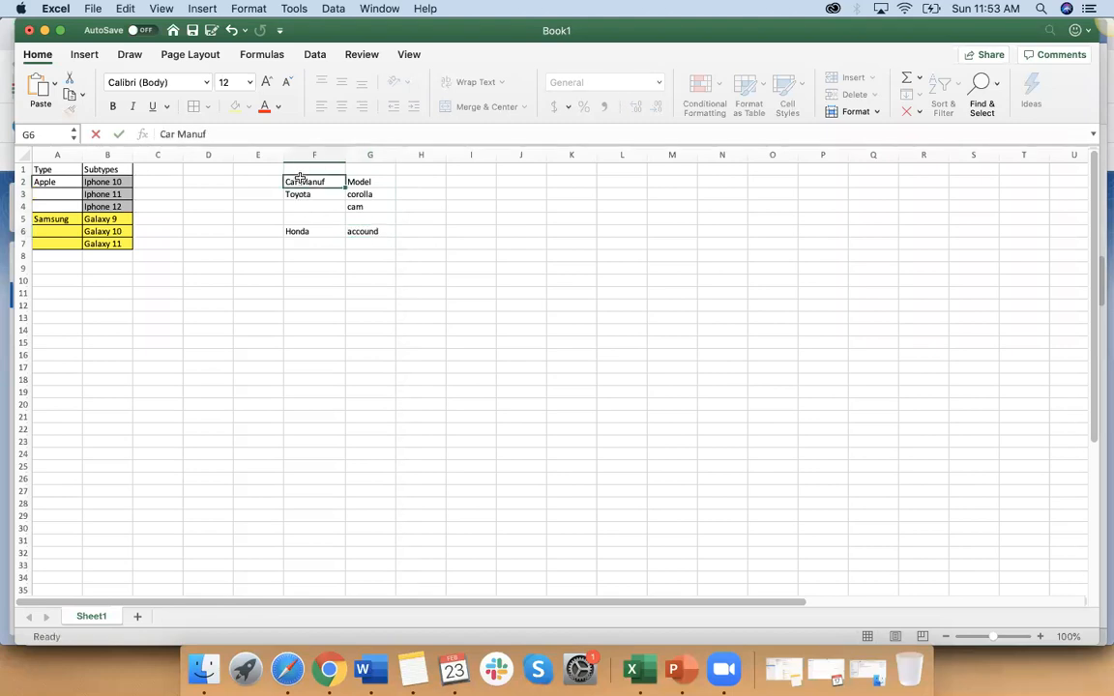
Step: Copy Honda from F6 into F4, directly below Toyota
click(298, 229)
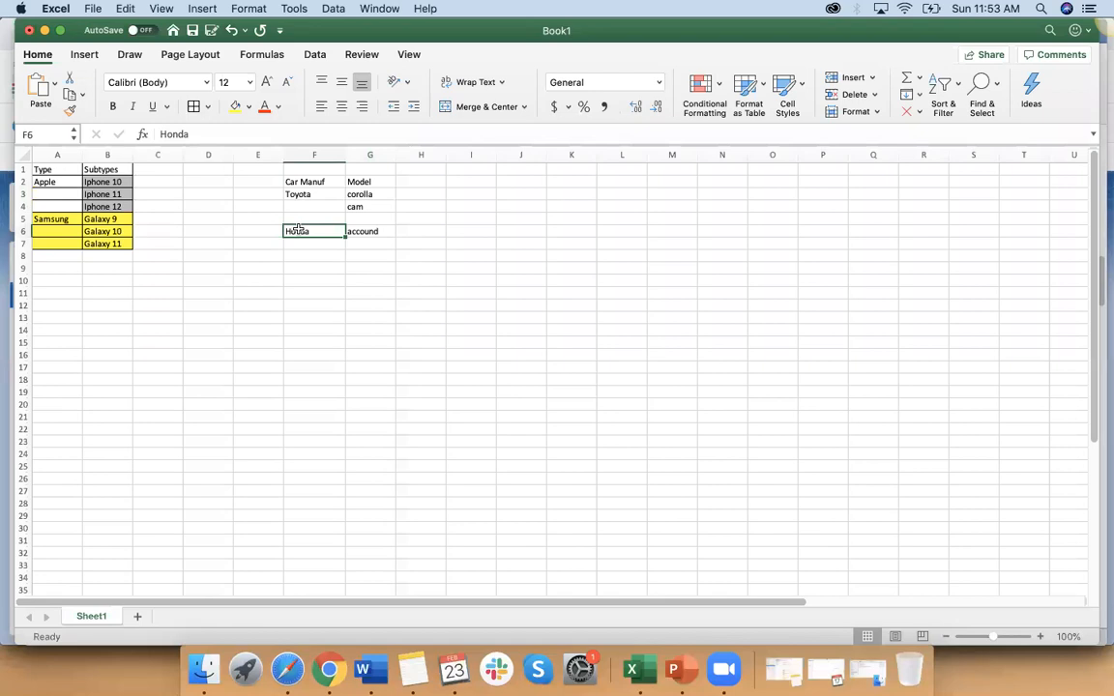
key(super+c)
click(300, 206)
key(super+v)
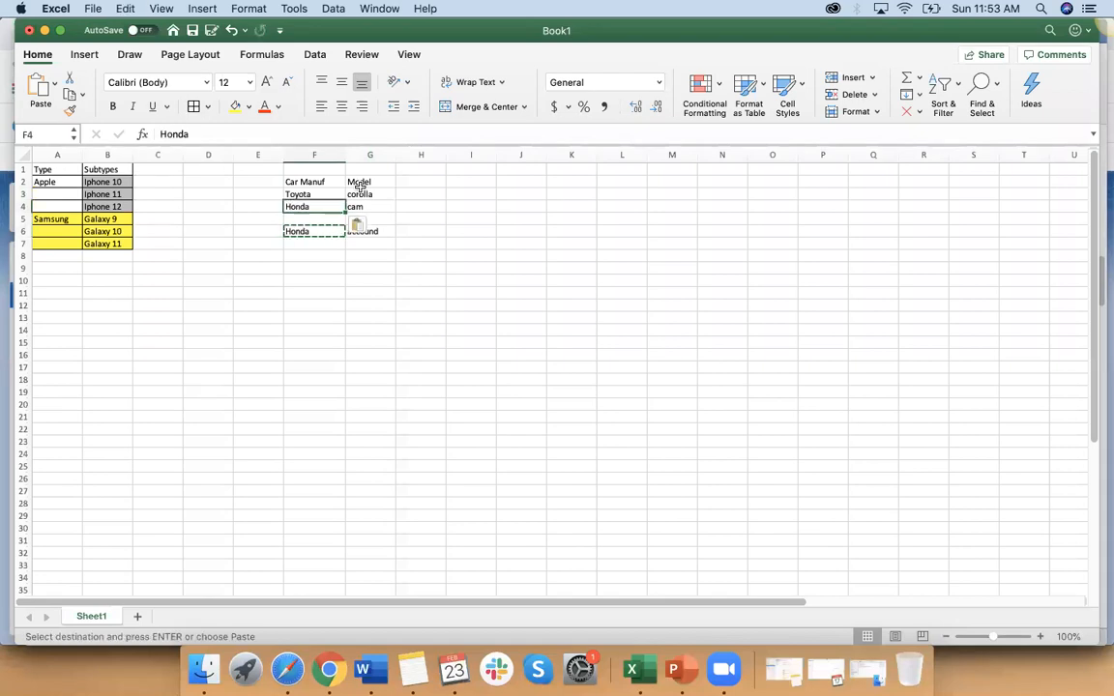
Step: Label the column above the Model heading "controlling field" in G1
click(375, 171)
text(contr)
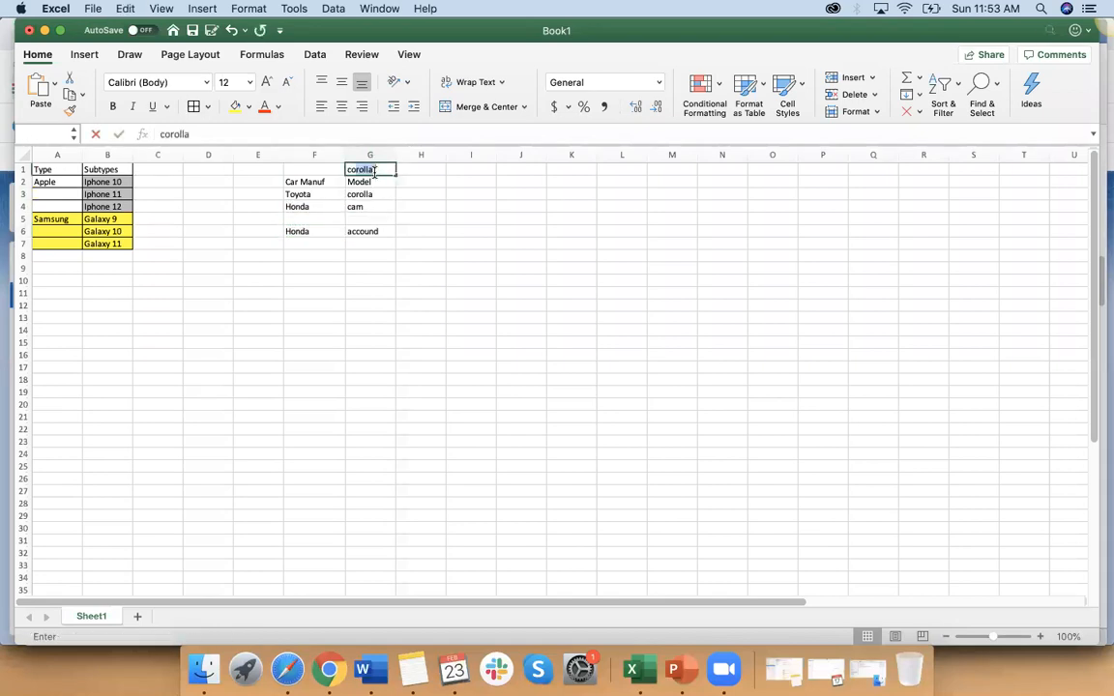
text(olling field)
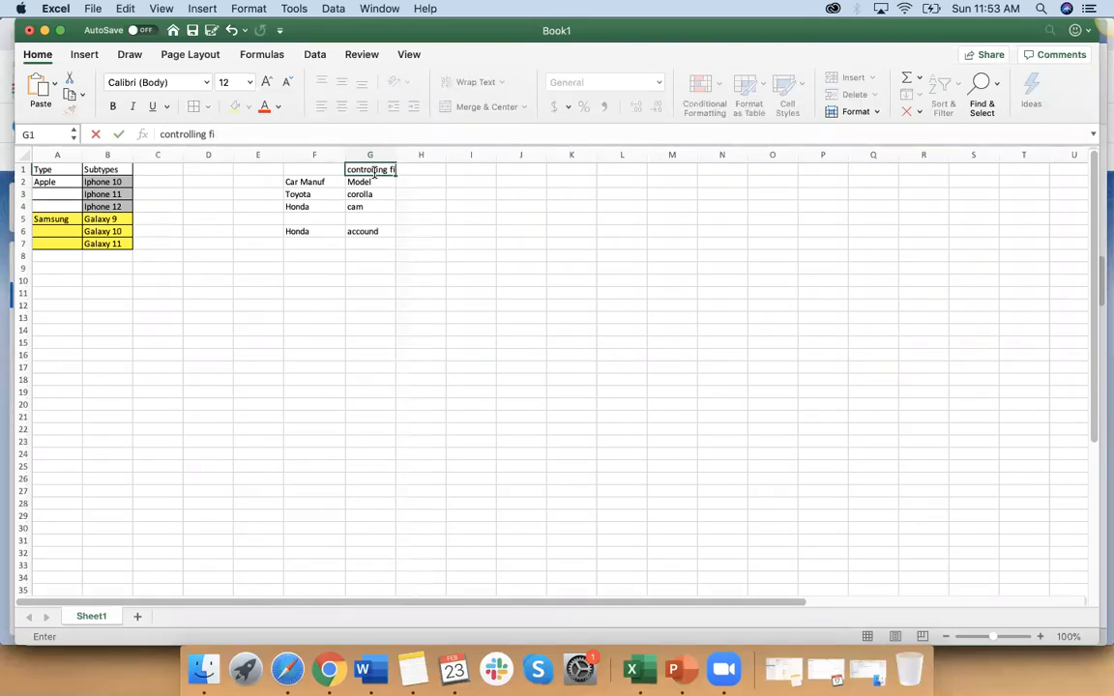
Step: Add the model "civic" in G5 and clear the duplicate Honda entry from F6
click(368, 219)
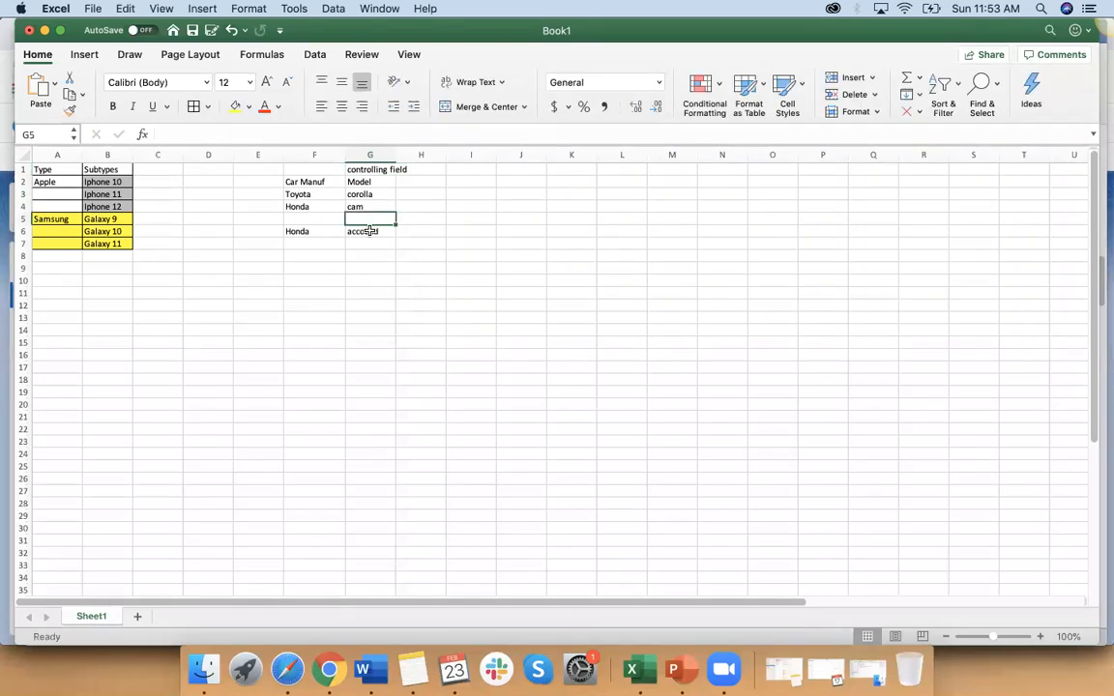
text(civic)
key(Return)
drag(363, 181, 363, 231)
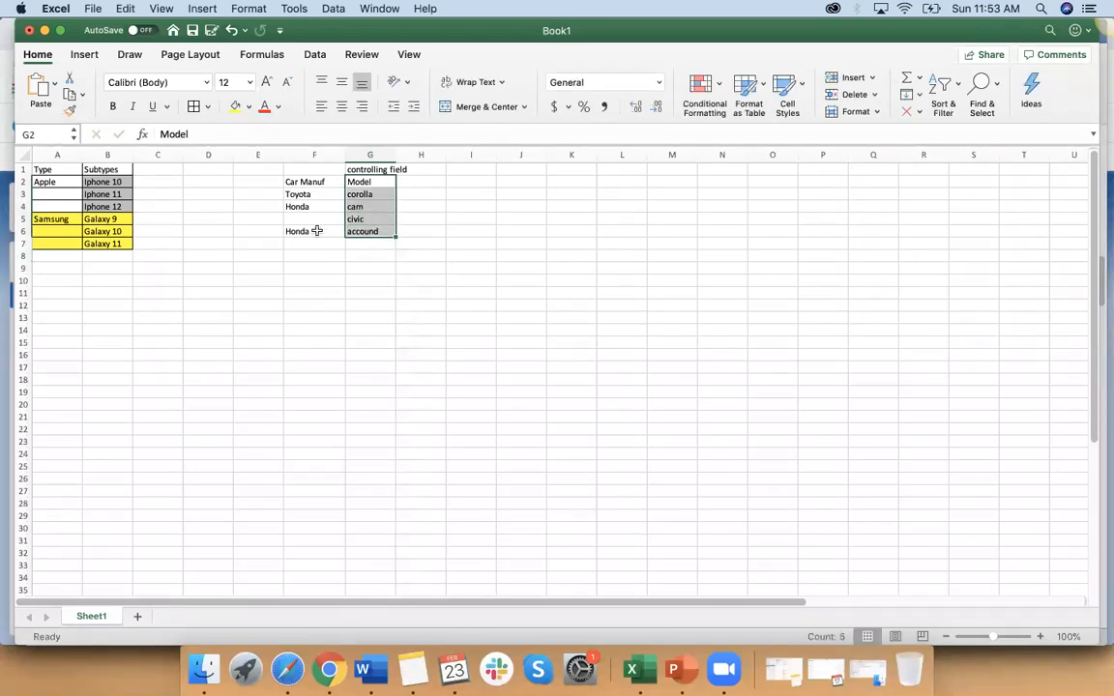
click(314, 231)
key(Delete)
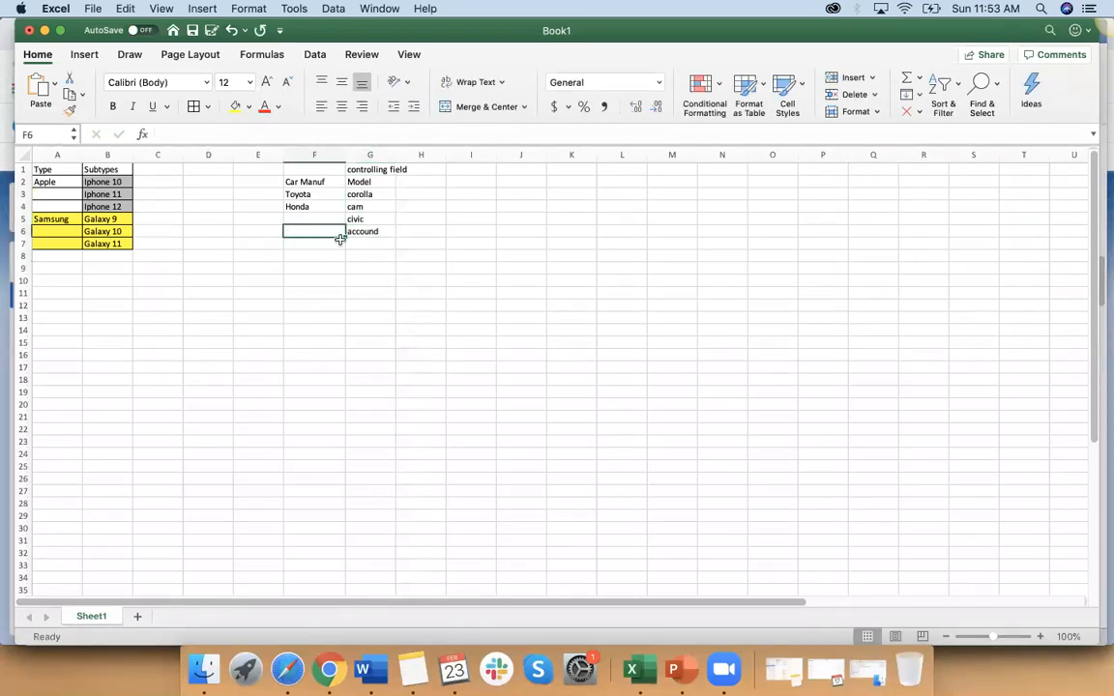
Step: Fill the Car Manuf and Model headings with yellow and add BMW as a manufacturer in F5
drag(315, 182, 360, 182)
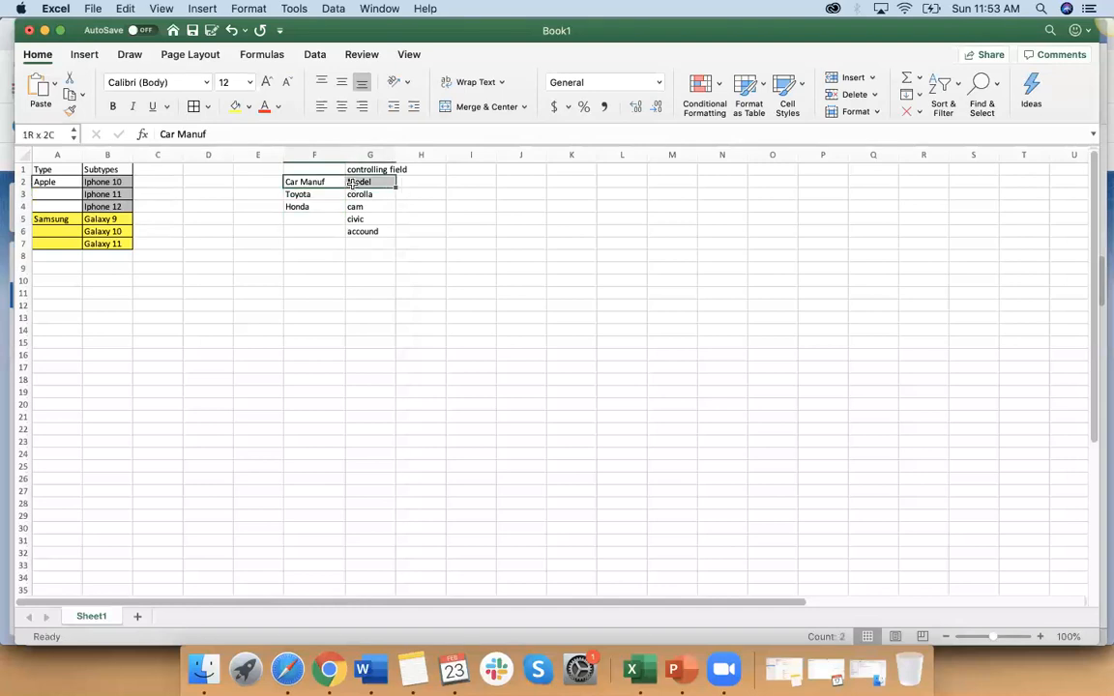
click(235, 106)
click(312, 221)
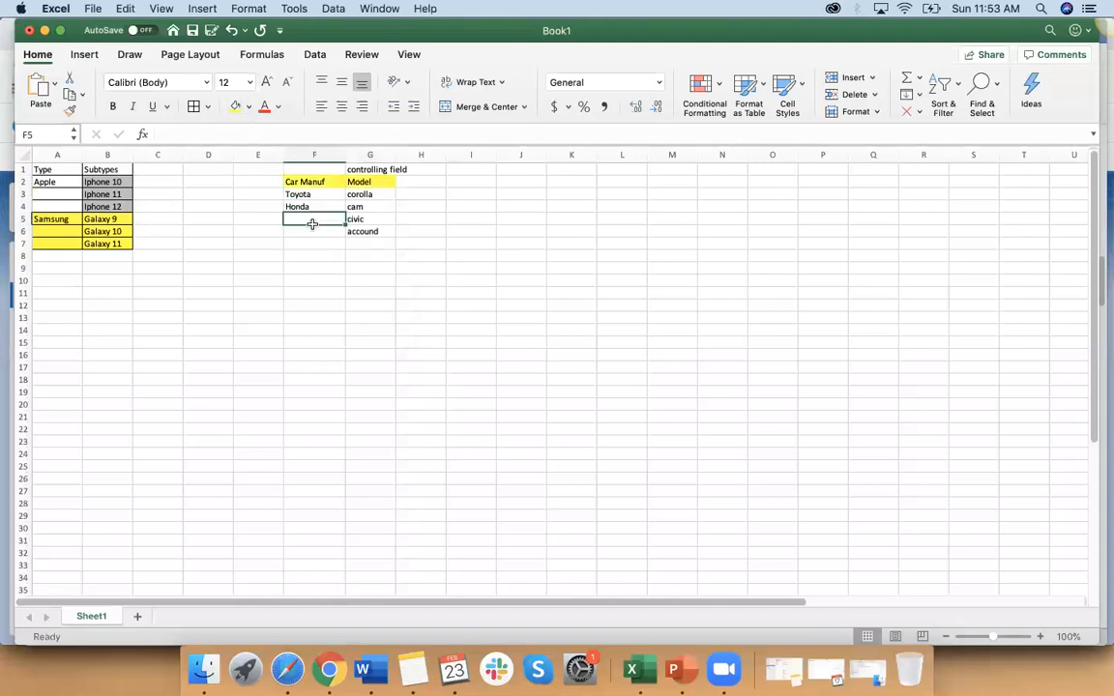
text(M)
key(BackSpace)
text(BMW)
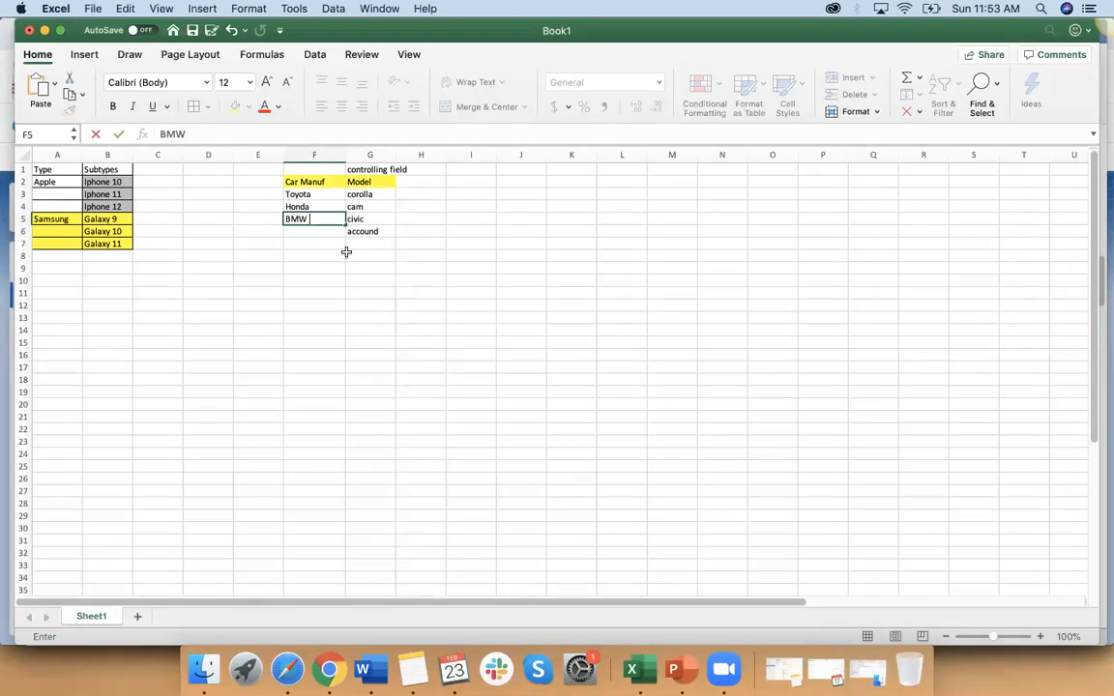
Step: Add the BMW models "3 se", 5 and 6 at the end of the Model list in G7 to G9
click(370, 245)
text(3)
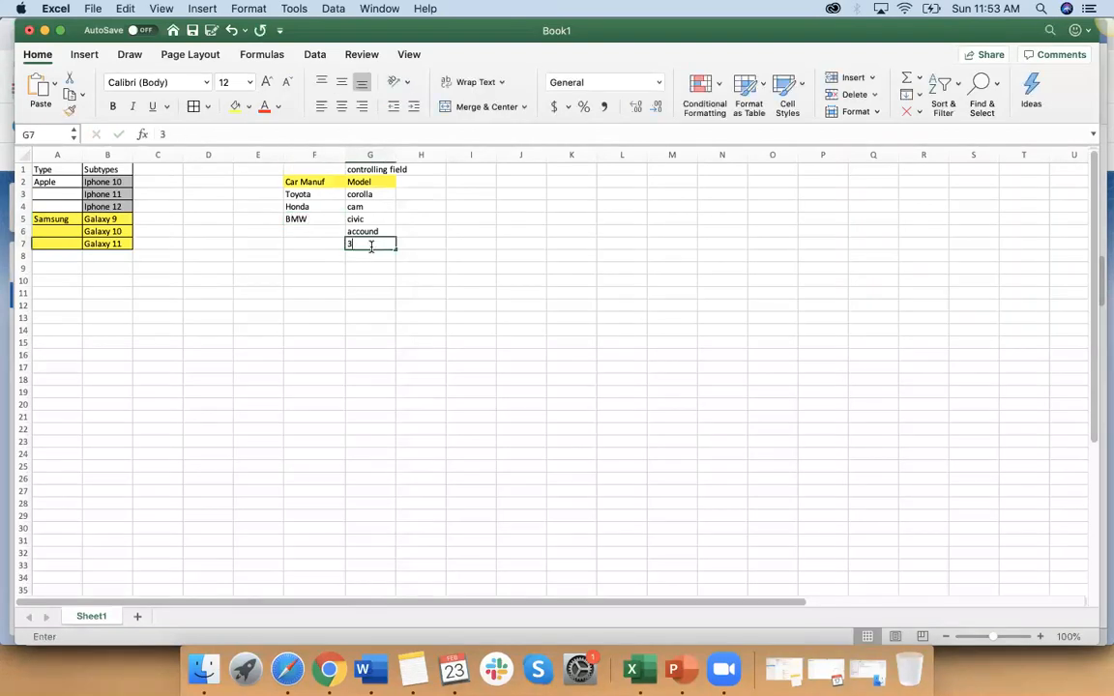
key(BackSpace)
text(3 se)
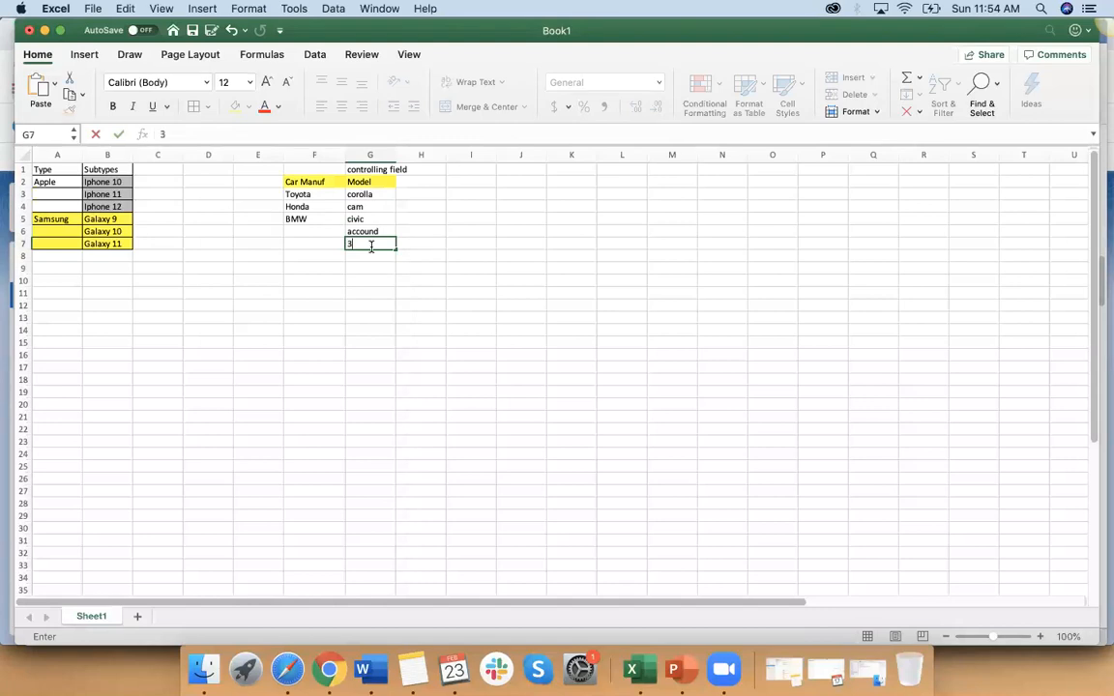
key(Return)
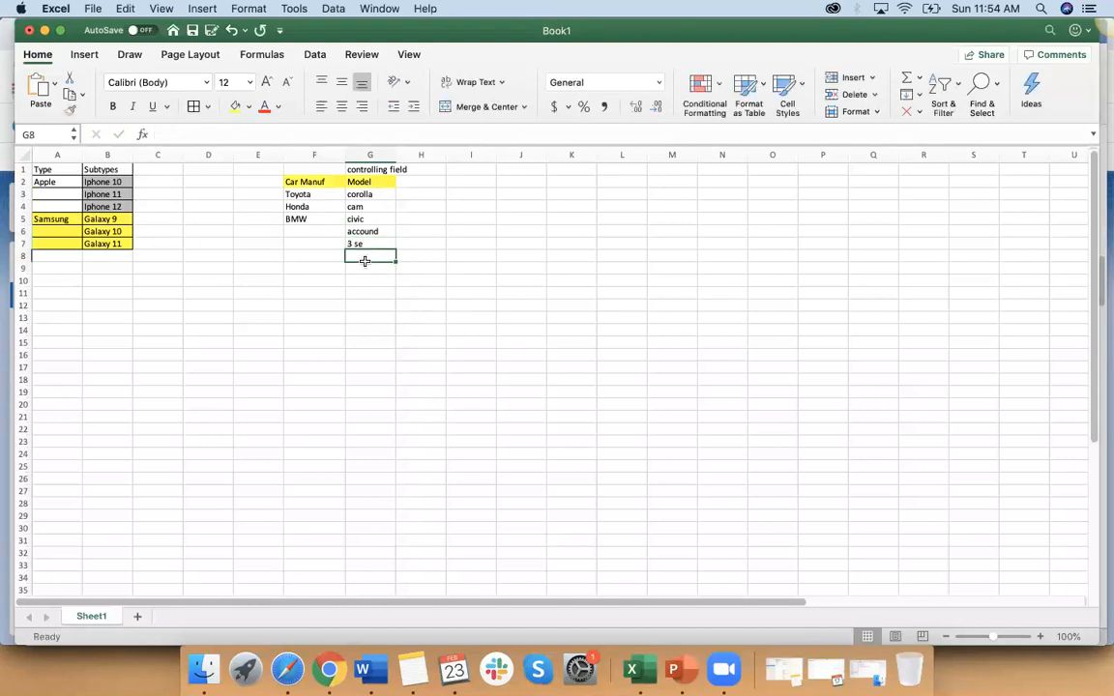
text(5)
key(Return)
text(6)
click(365, 305)
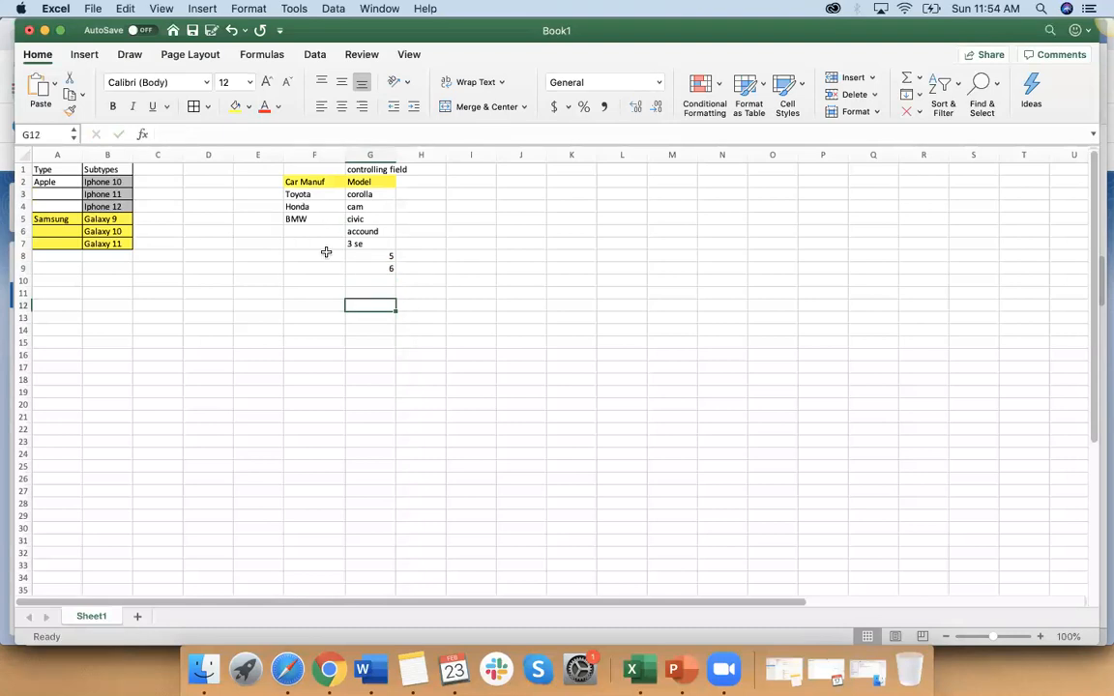
Step: Fill the corolla and cam models and their manufacturer Toyota with the same blue colour
drag(362, 194, 363, 206)
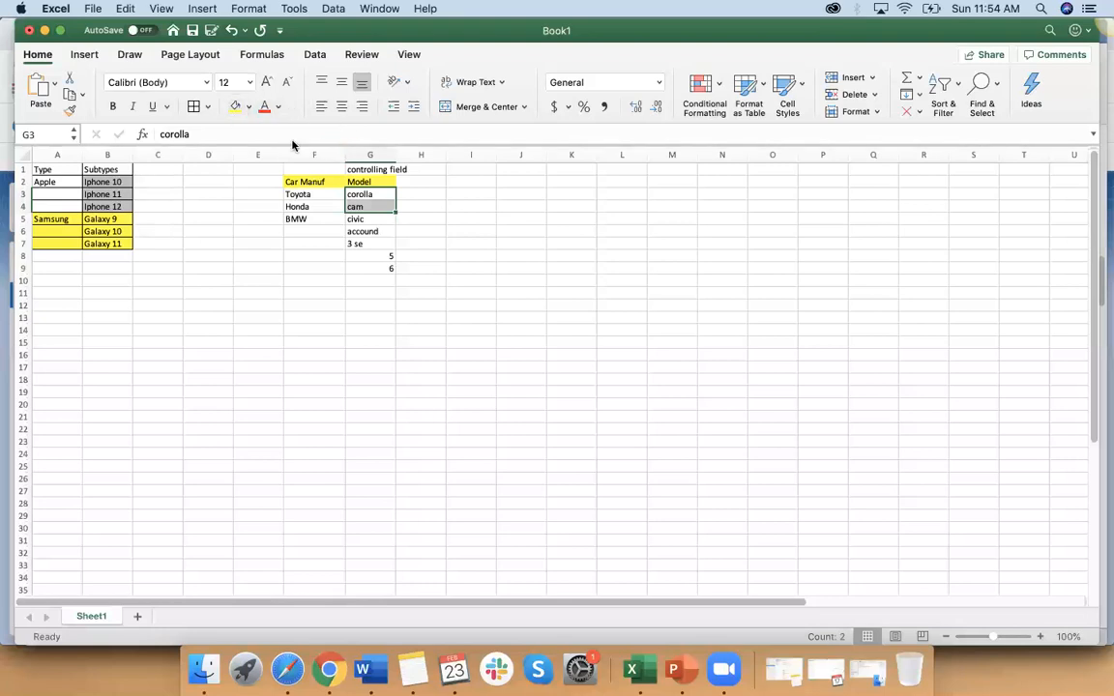
click(249, 106)
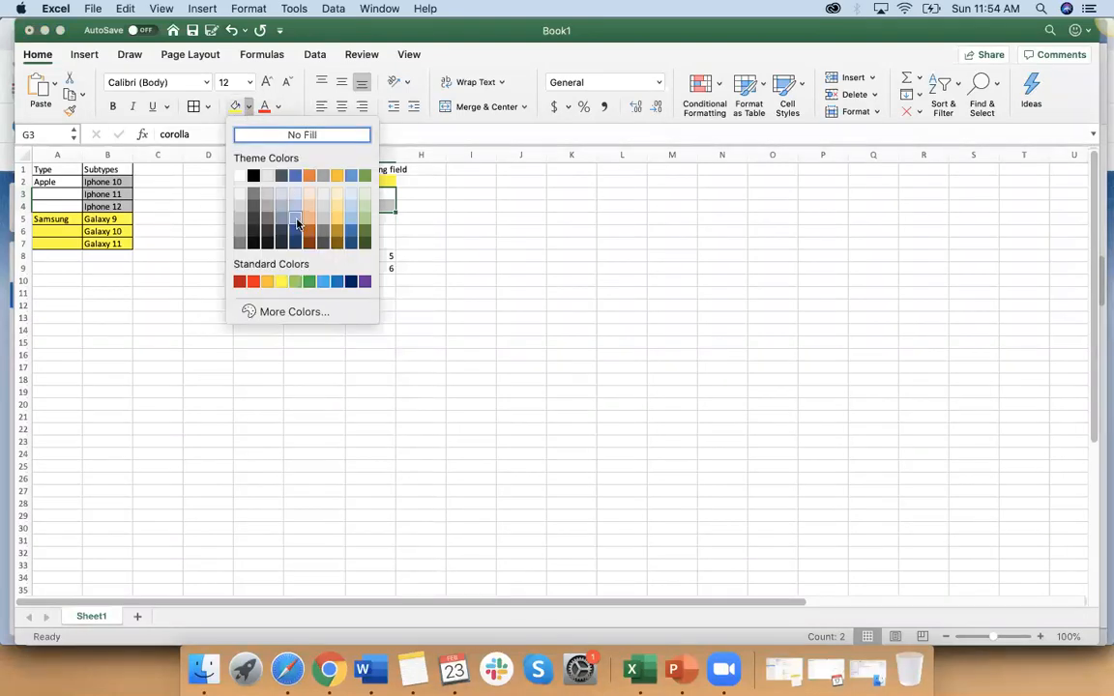
click(297, 223)
click(307, 193)
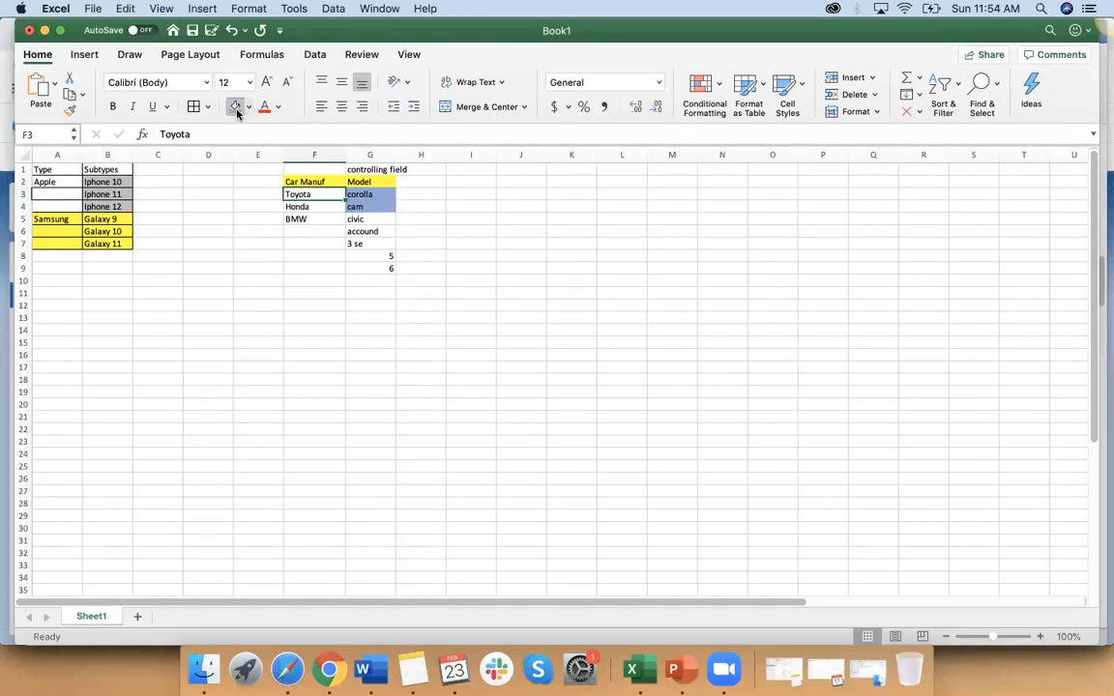
click(238, 113)
Step: Fill Honda and its models civic and accound with a matching light orange
click(309, 208)
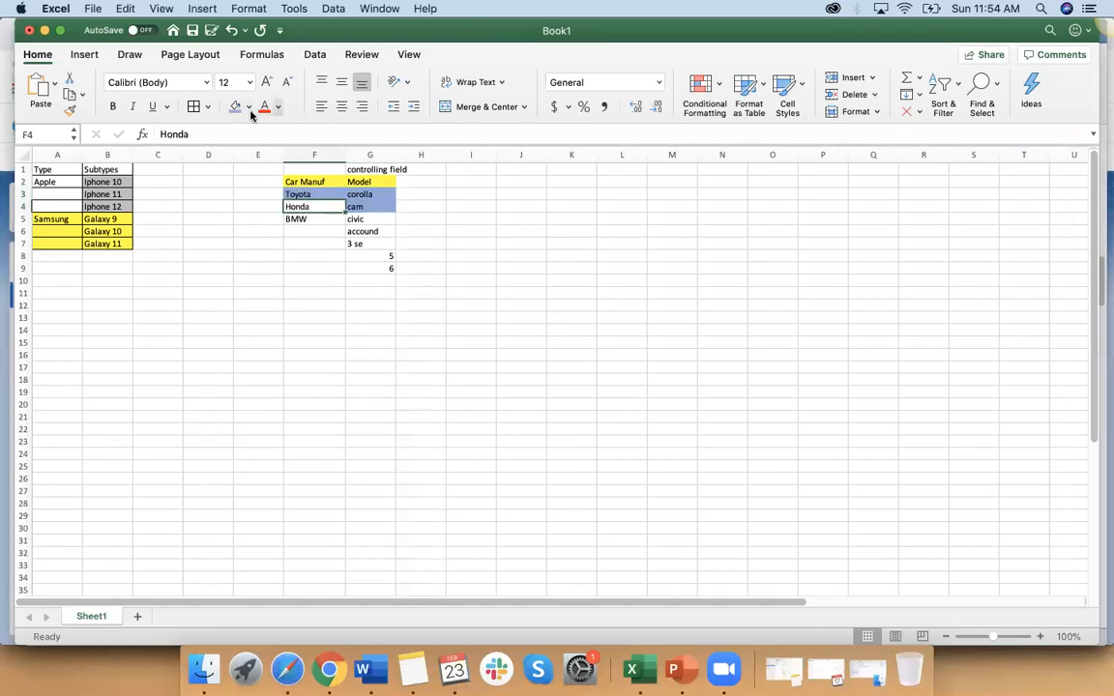
click(248, 106)
click(308, 218)
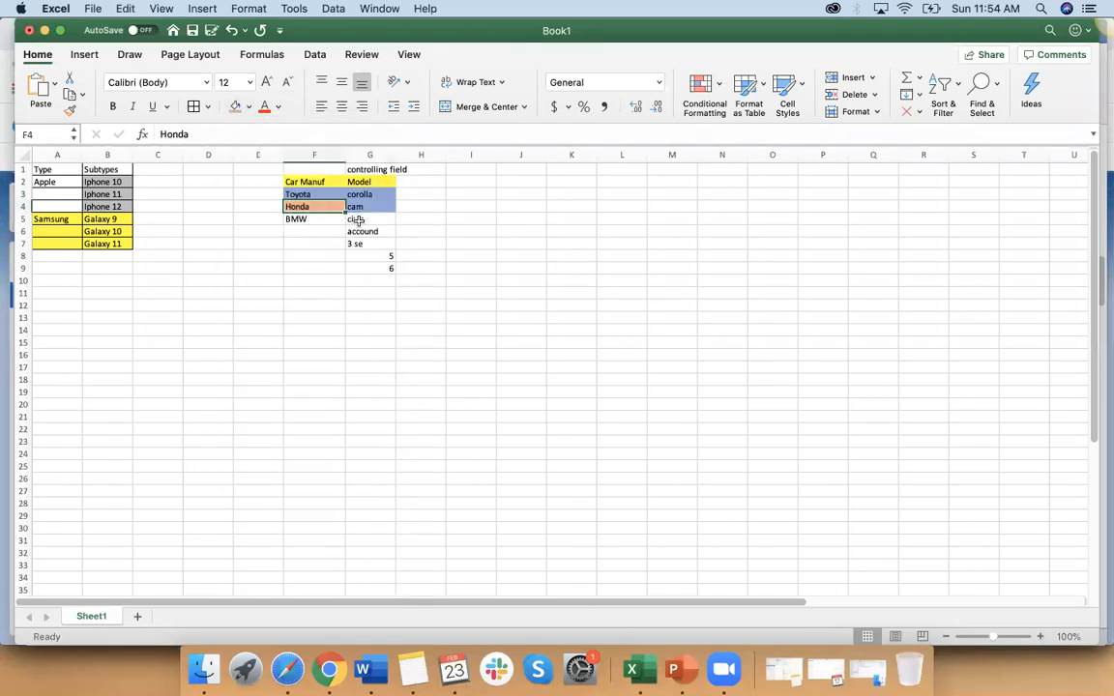
drag(356, 221, 358, 232)
click(236, 113)
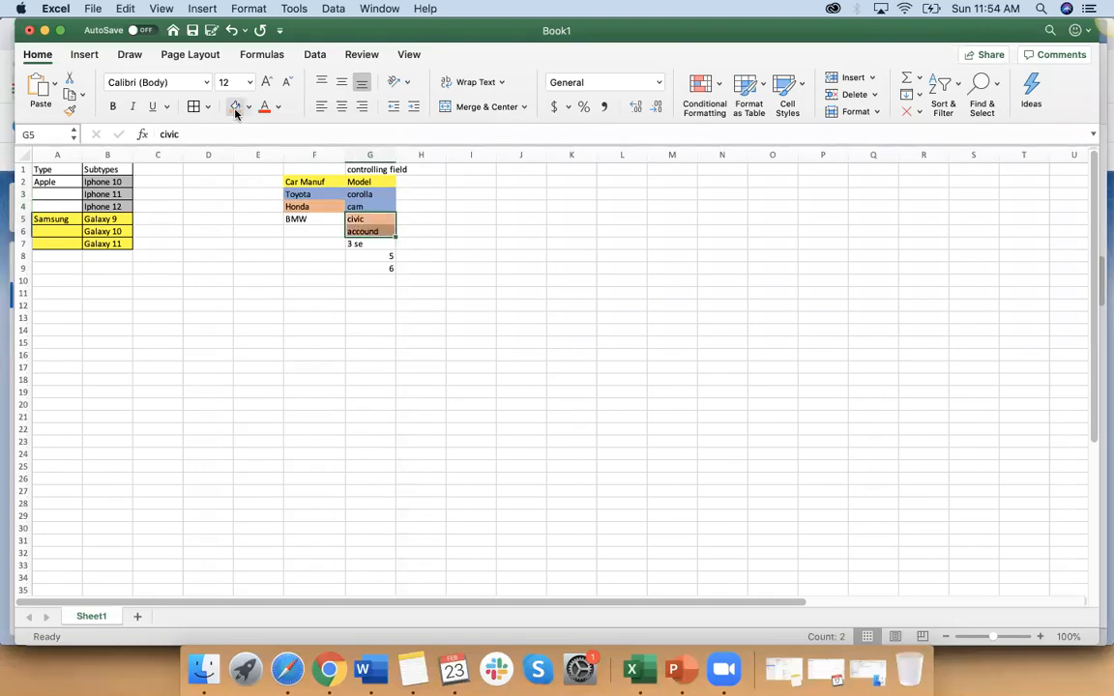
Step: Fill BMW and its three models in G7 to G9 with green
click(296, 220)
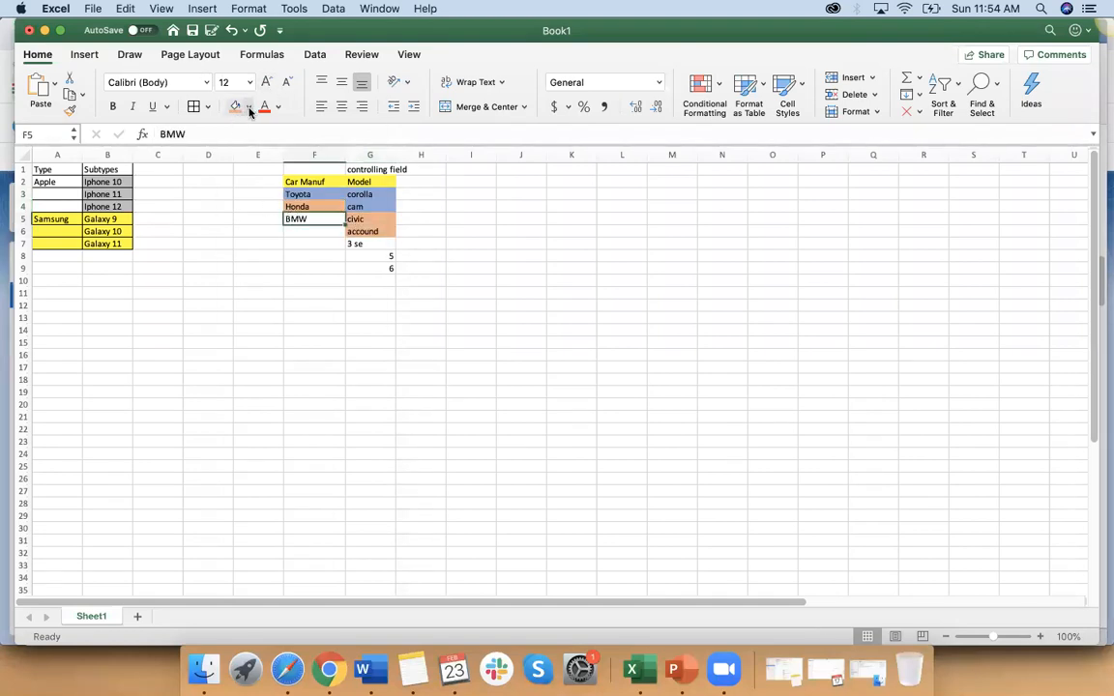
click(249, 106)
click(295, 278)
drag(362, 244, 372, 267)
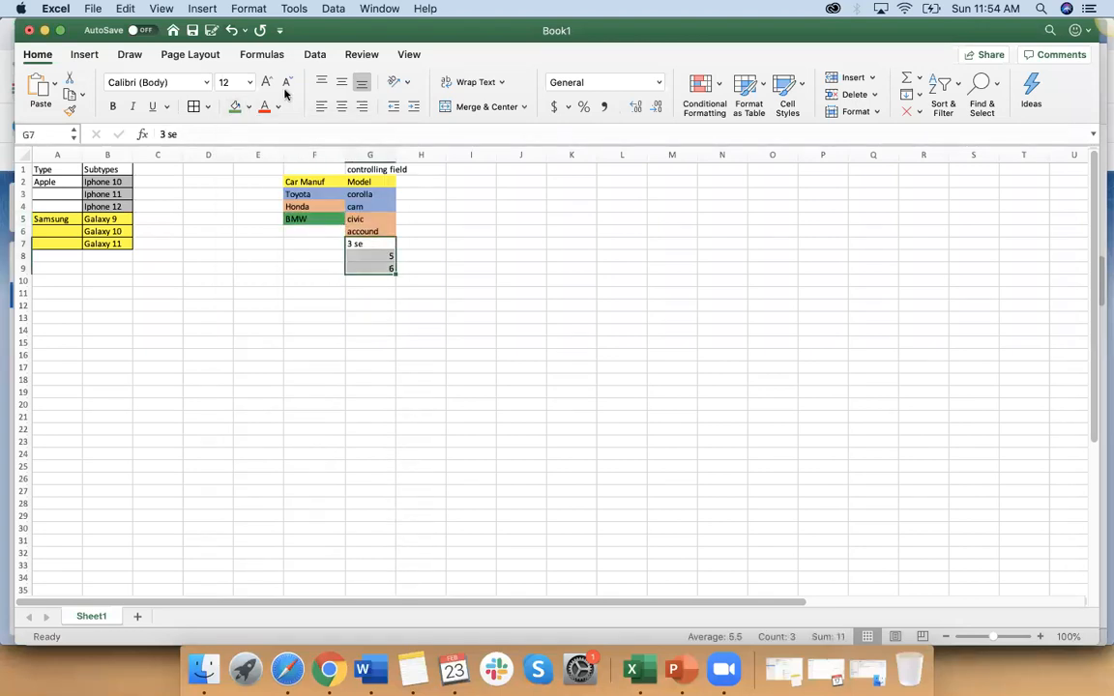
click(235, 109)
click(356, 356)
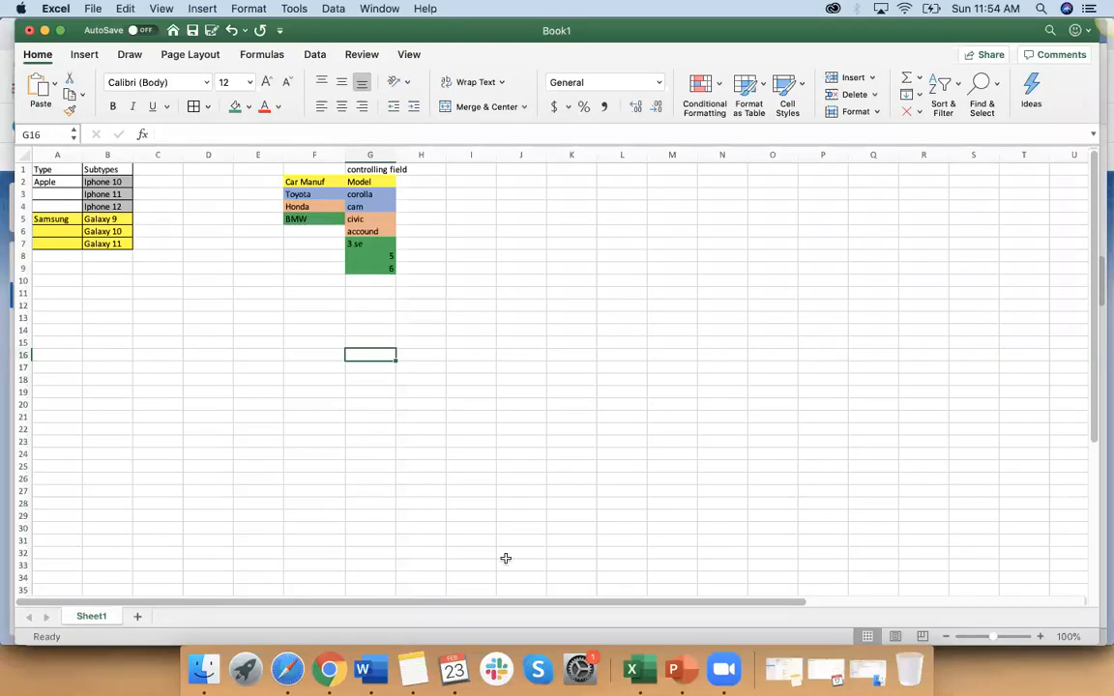
Step: Switch to the Word training notes and select the Salesforce Security subtopics from Setup Roles through Sharing Rules
click(362, 669)
scroll(376, 400, up, 5)
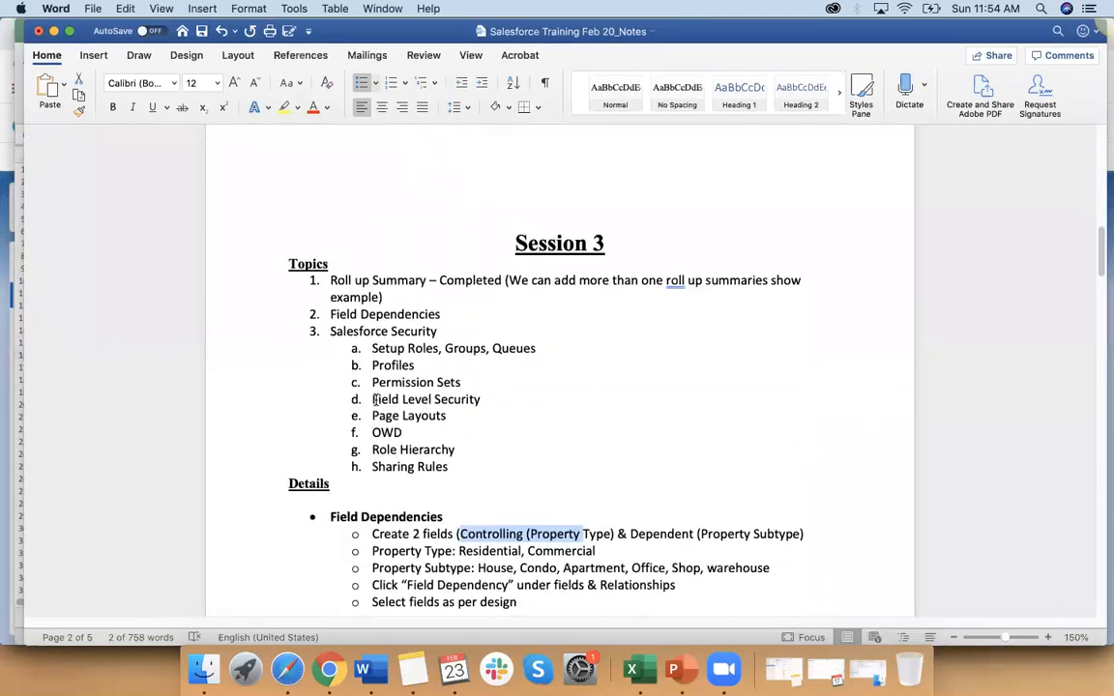
drag(373, 348, 452, 472)
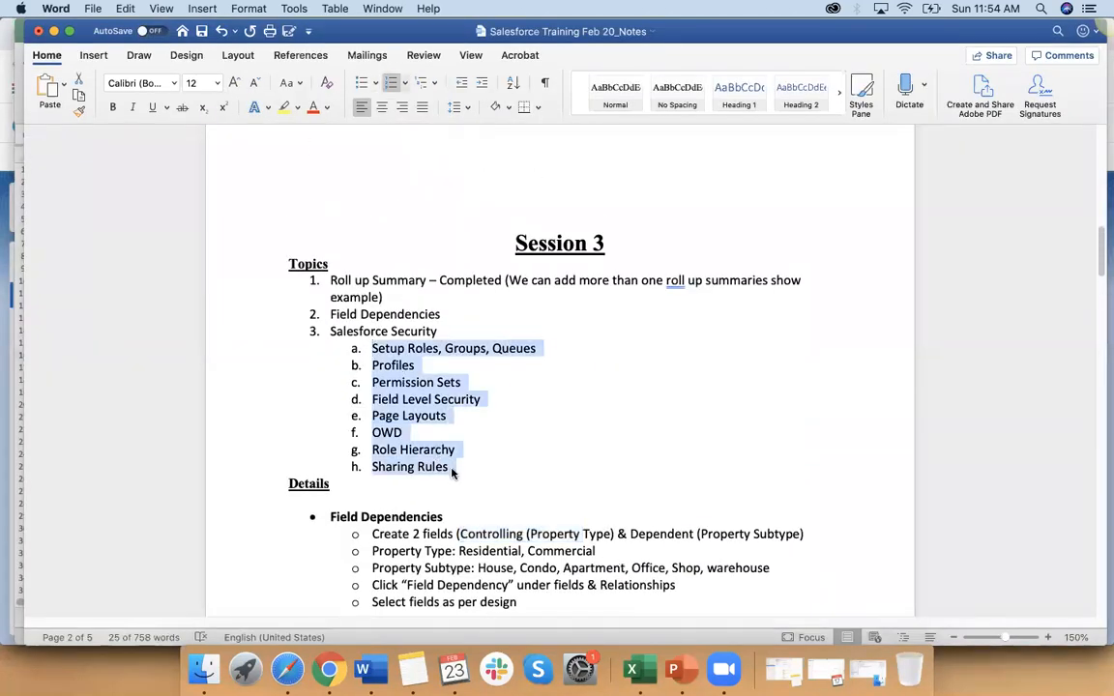
Step: Append "Ranch" after Setup Roles, Groups, Queues and "Hammer" after Profiles, each separated by a dash
click(561, 358)
text(- Ranch)
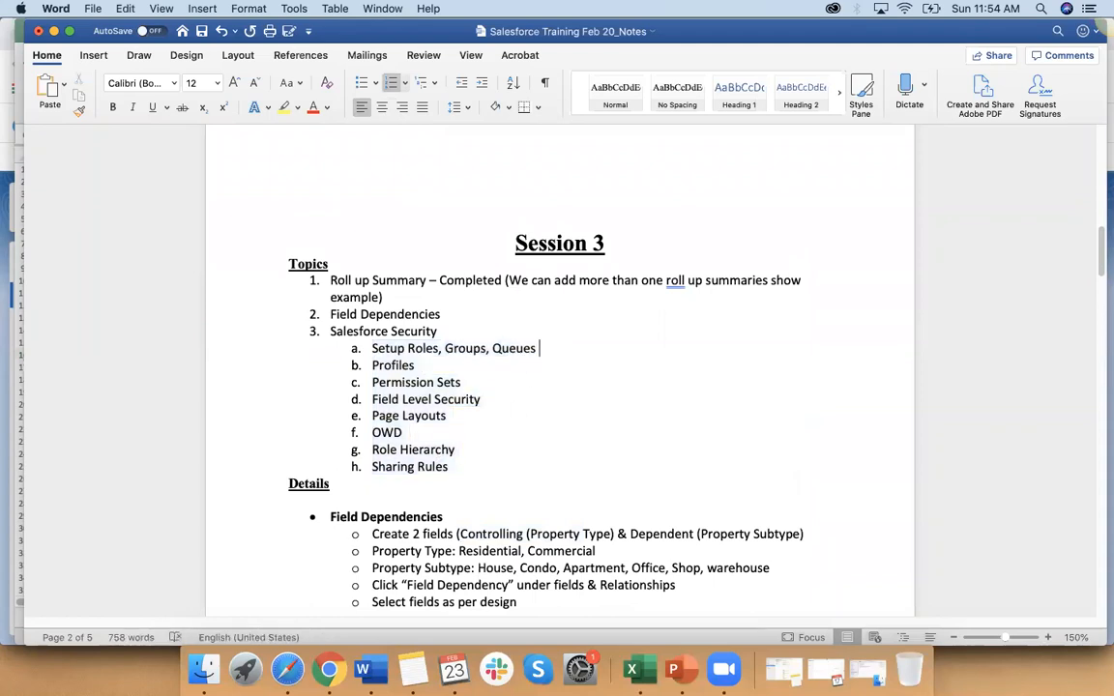
click(510, 363)
text(- )
text(Hammer)
Step: Append "Screw driver" after Permission Sets, separated by a dash, and correct the misspelled first word
click(514, 382)
text(- Swre)
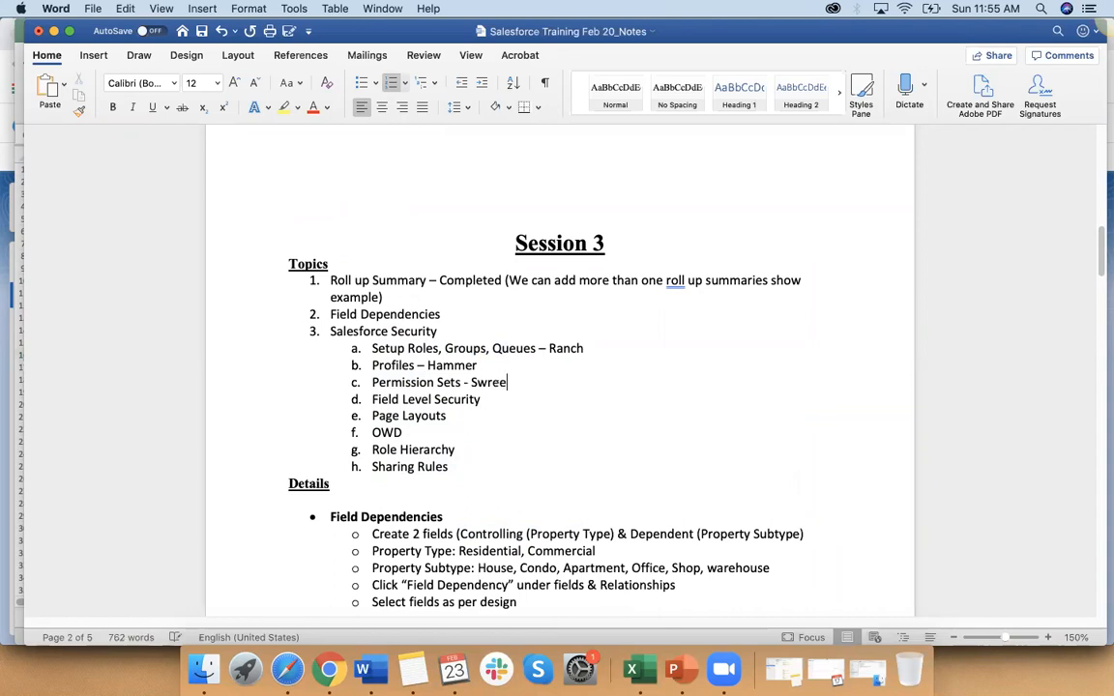
text(w driver)
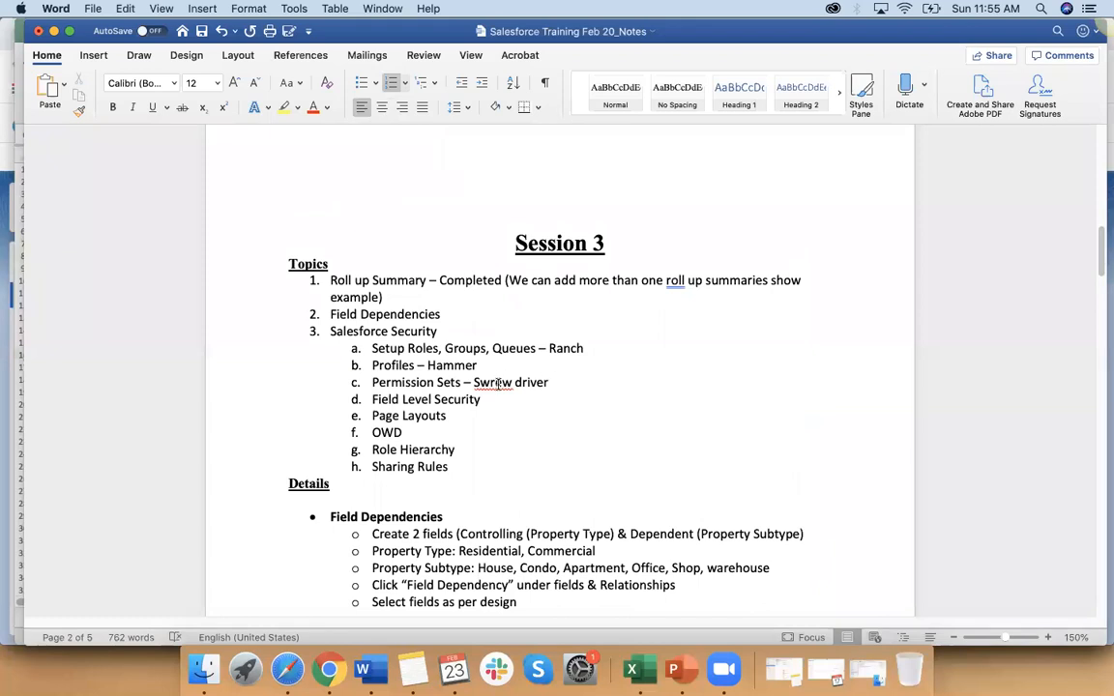
right_click(500, 386)
click(542, 384)
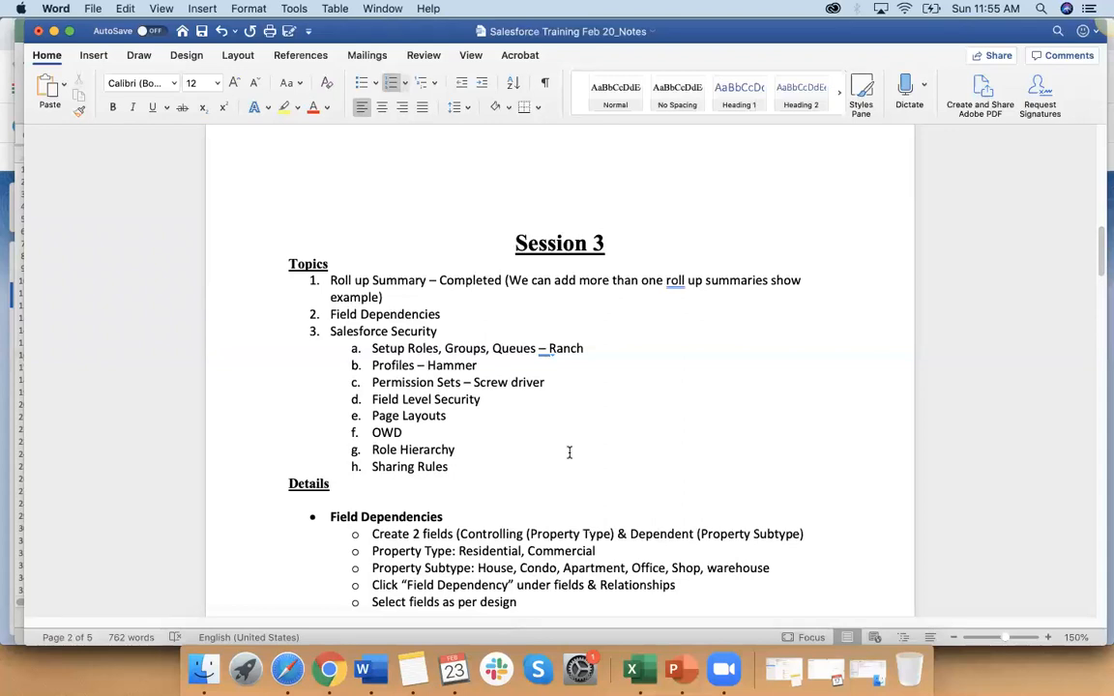
Step: Delete the dash and "Screw driver" after Permission Sets
drag(478, 366, 429, 366)
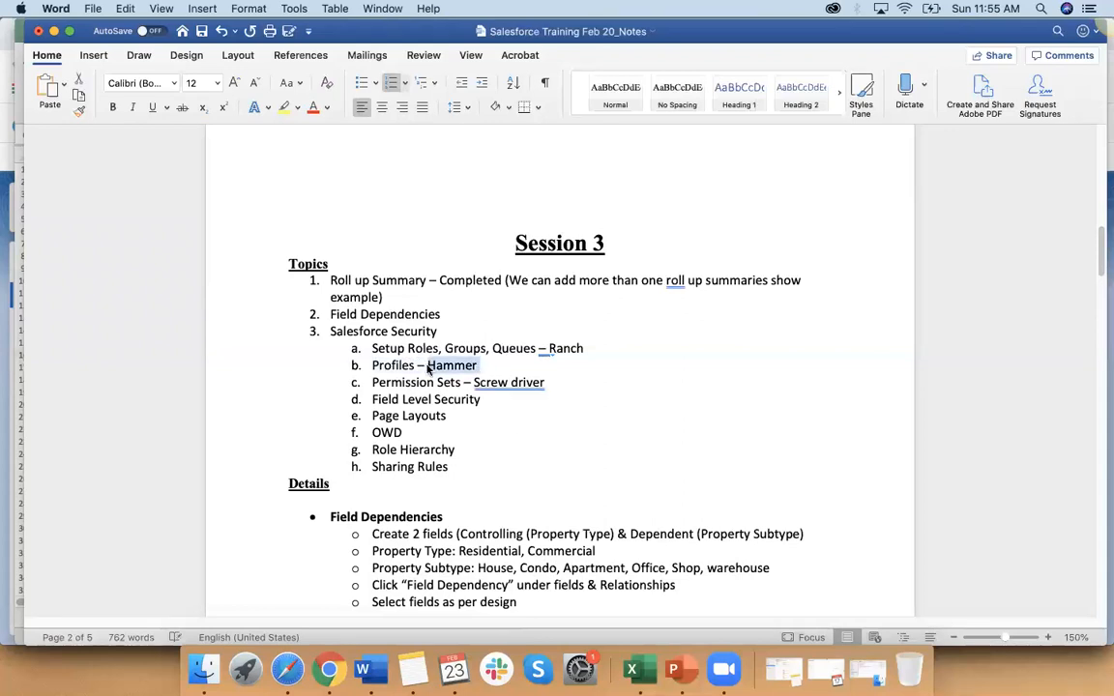
drag(552, 383, 476, 383)
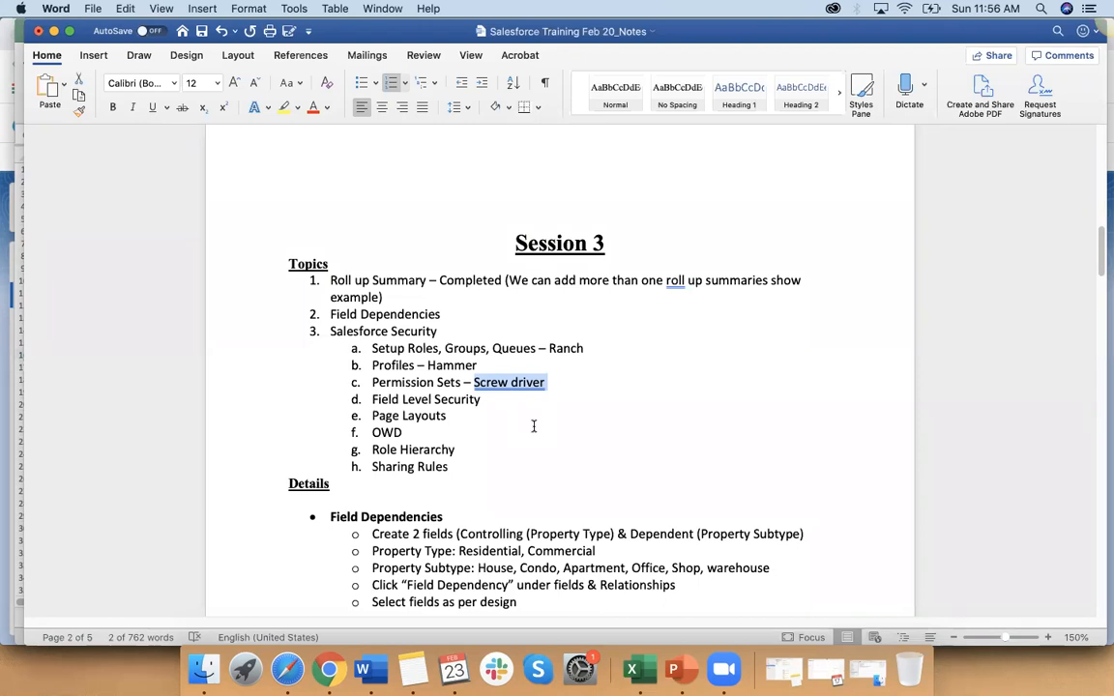
key(BackSpace)
key(BackSpace)
key(BackSpace)
key(BackSpace)
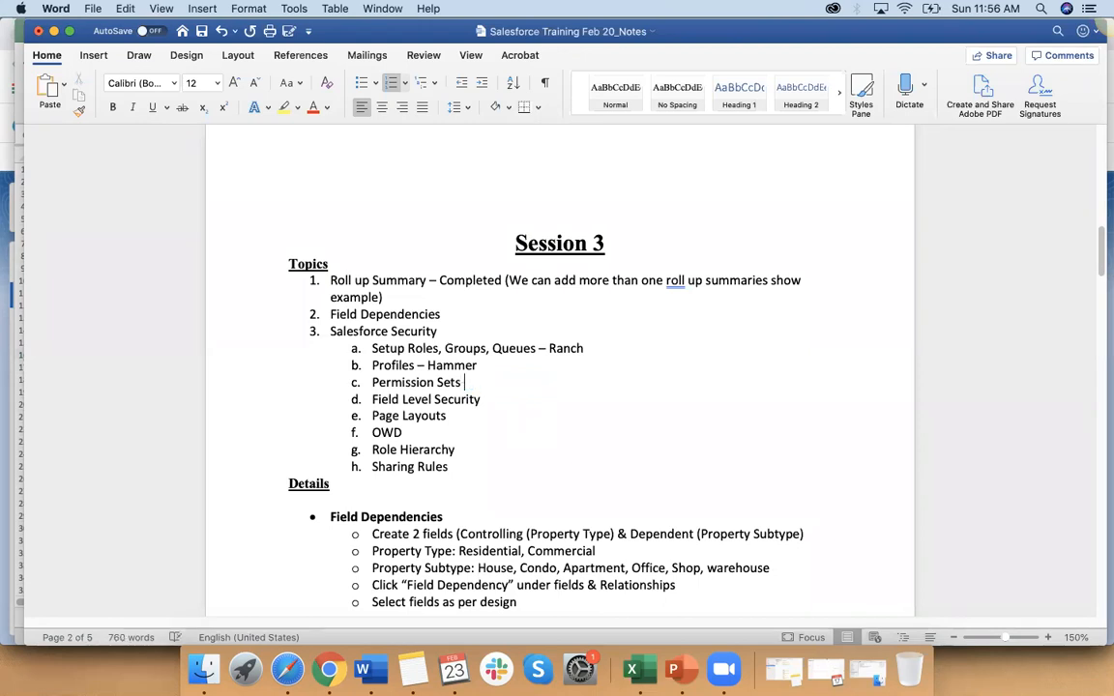
Step: Delete the "Hammer" note after Profiles and the "Ranch" note after Setup Roles, Groups, Queues
click(487, 364)
key(BackSpace)
key(BackSpace)
key(BackSpace)
key(BackSpace)
key(BackSpace)
key(BackSpace)
key(BackSpace)
key(BackSpace)
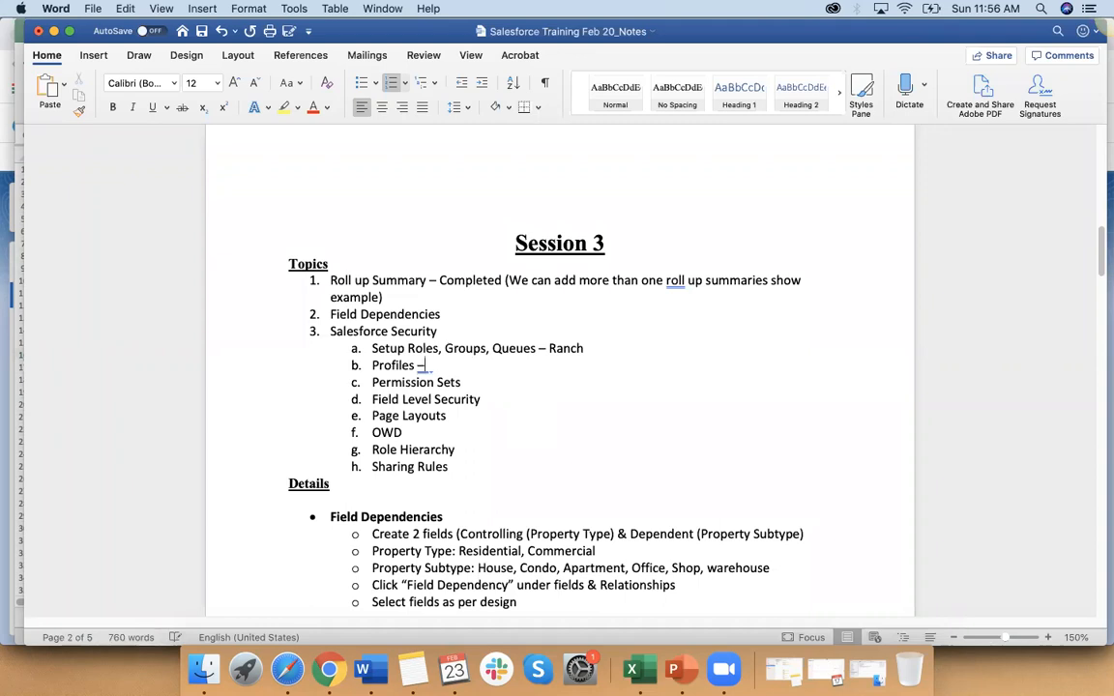
click(596, 349)
key(BackSpace)
key(BackSpace)
key(BackSpace)
key(BackSpace)
key(BackSpace)
key(BackSpace)
key(BackSpace)
key(BackSpace)
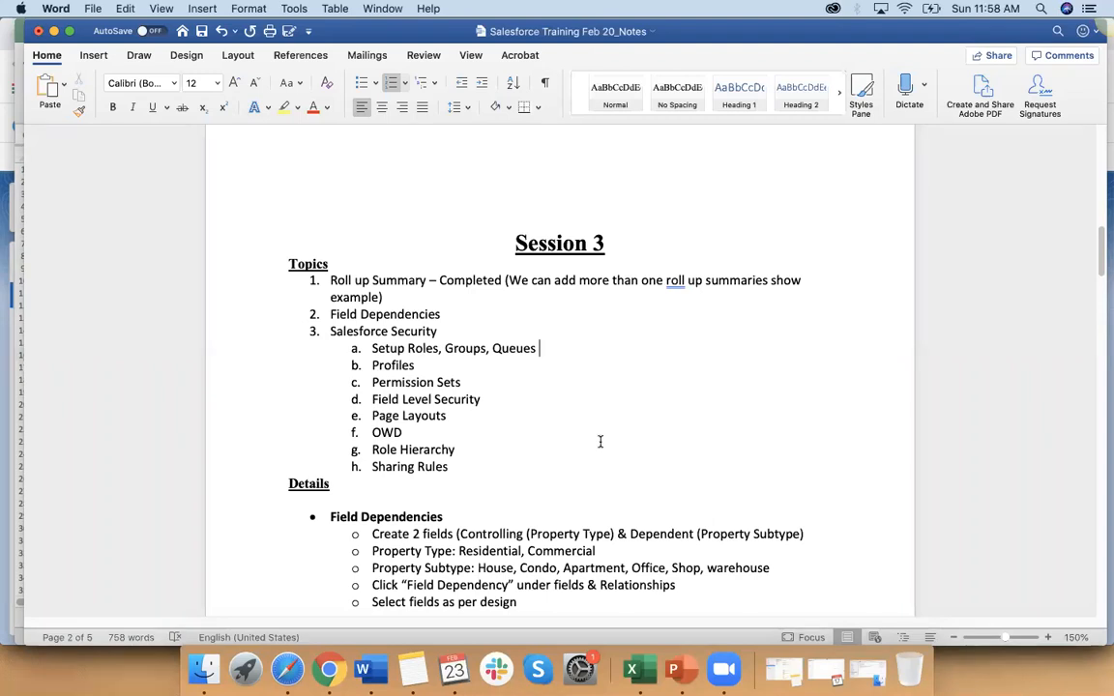
Step: Review the Field Dependencies and Salesforce Security details in the Session 3 notes
scroll(600, 441, down, 5)
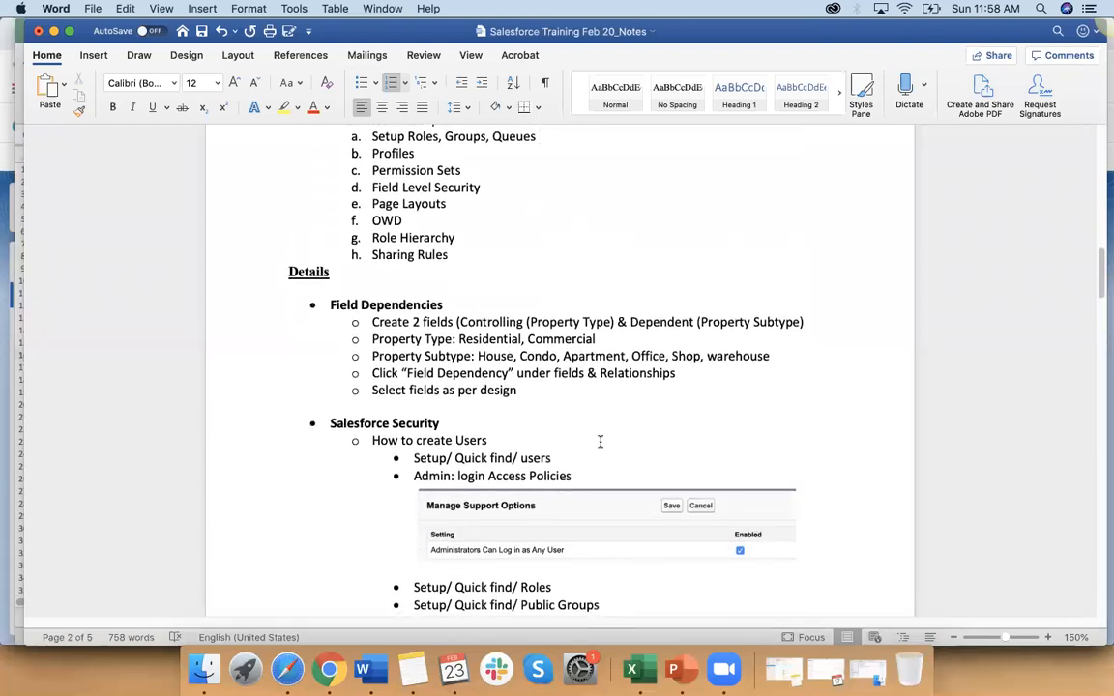
scroll(606, 438, down, 1)
scroll(614, 436, down, 3)
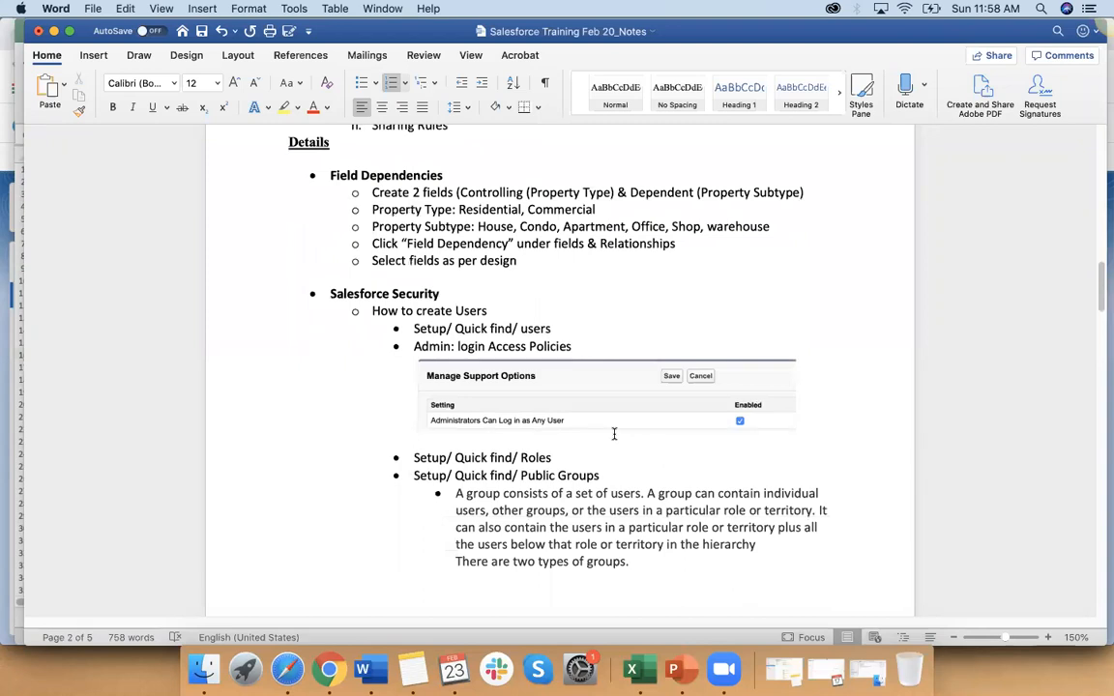
scroll(615, 434, down, 1)
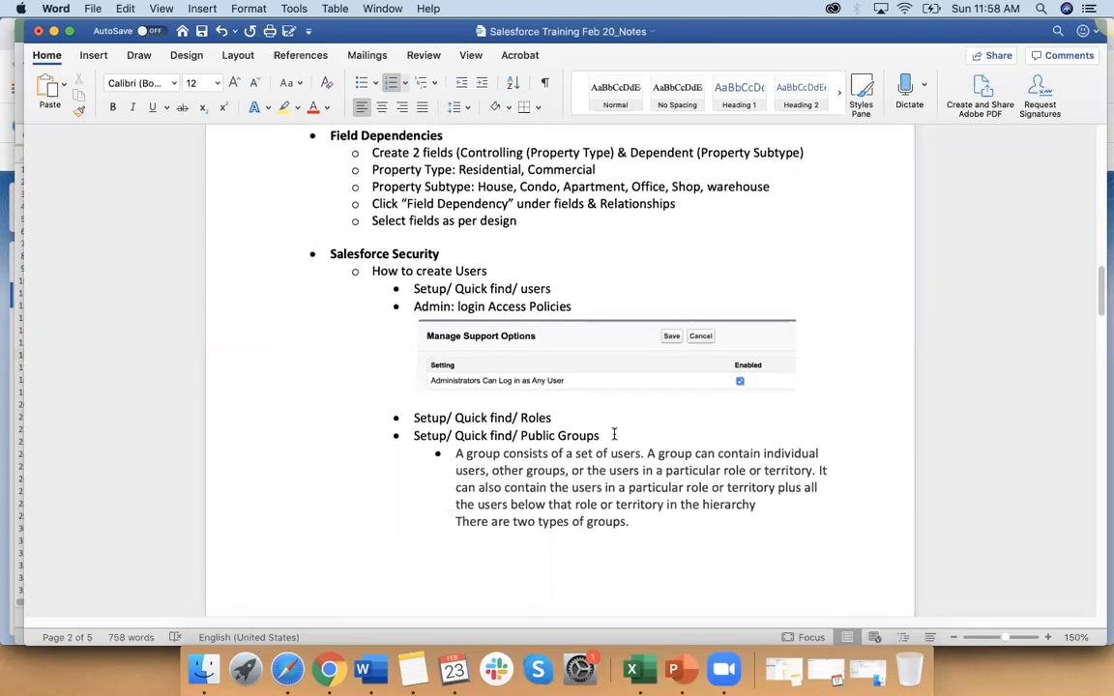
scroll(614, 435, down, 1)
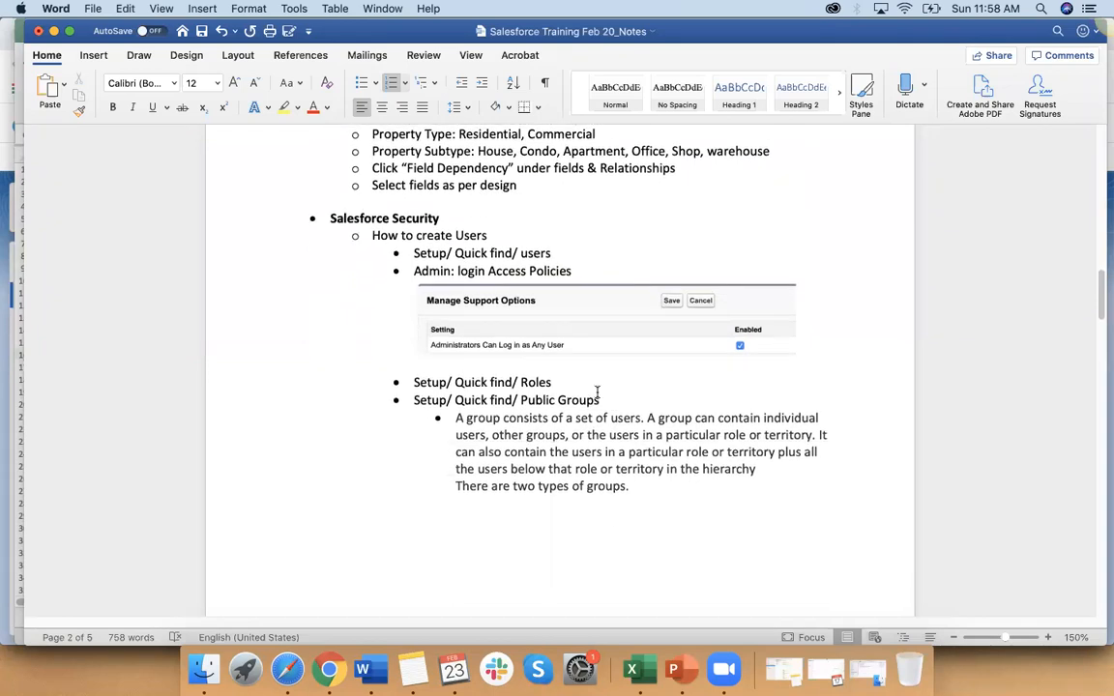
scroll(597, 392, up, 5)
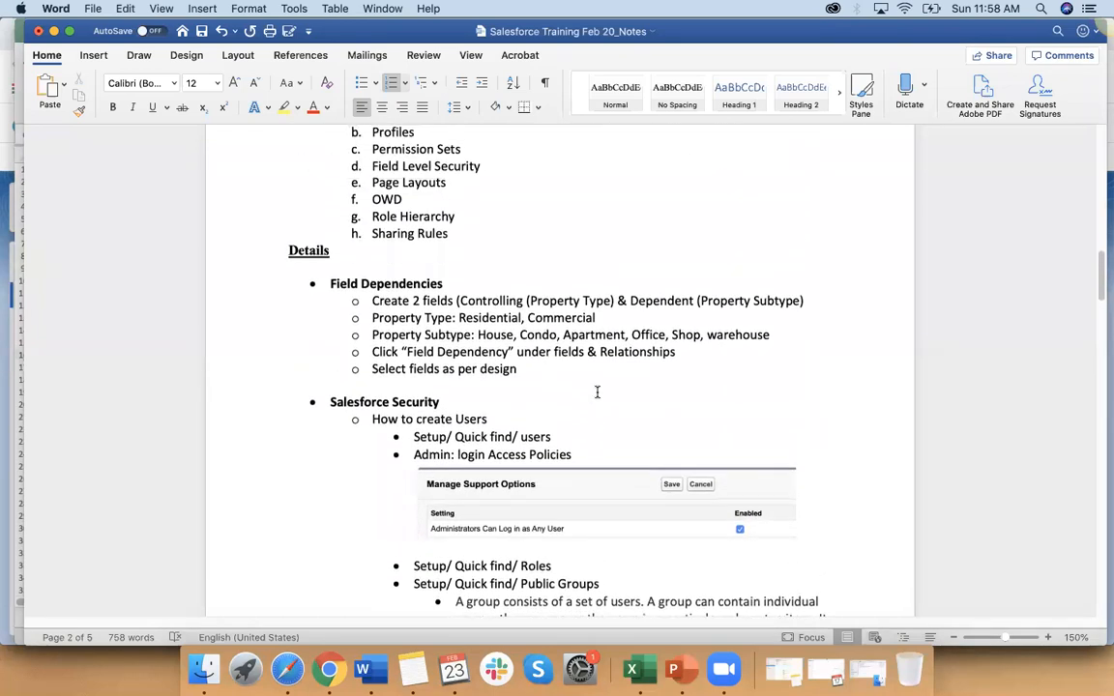
scroll(597, 392, up, 2)
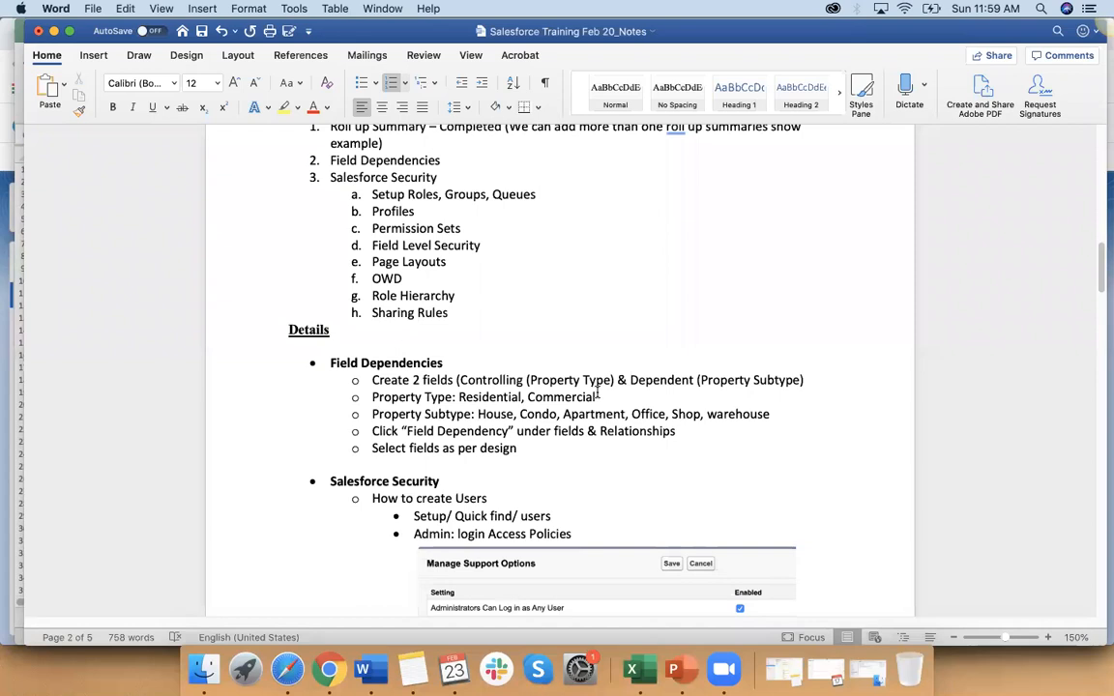
Step: Make the word "Security" in the Salesforce Security topic bold and underlined
double_click(392, 177)
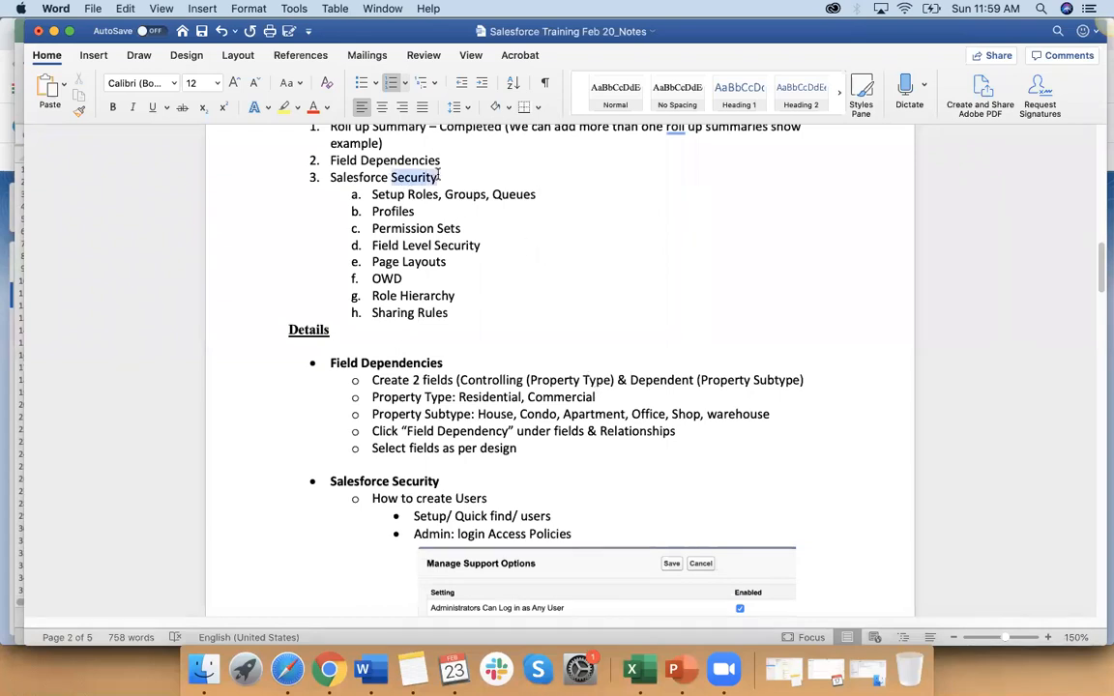
click(113, 107)
click(152, 106)
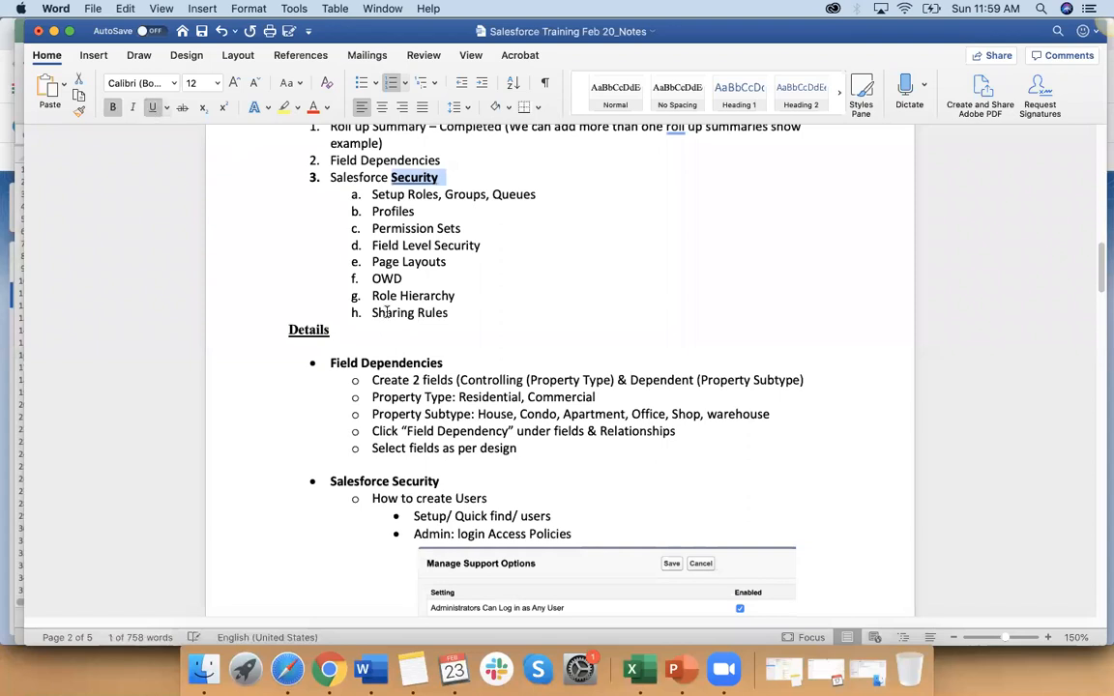
click(496, 310)
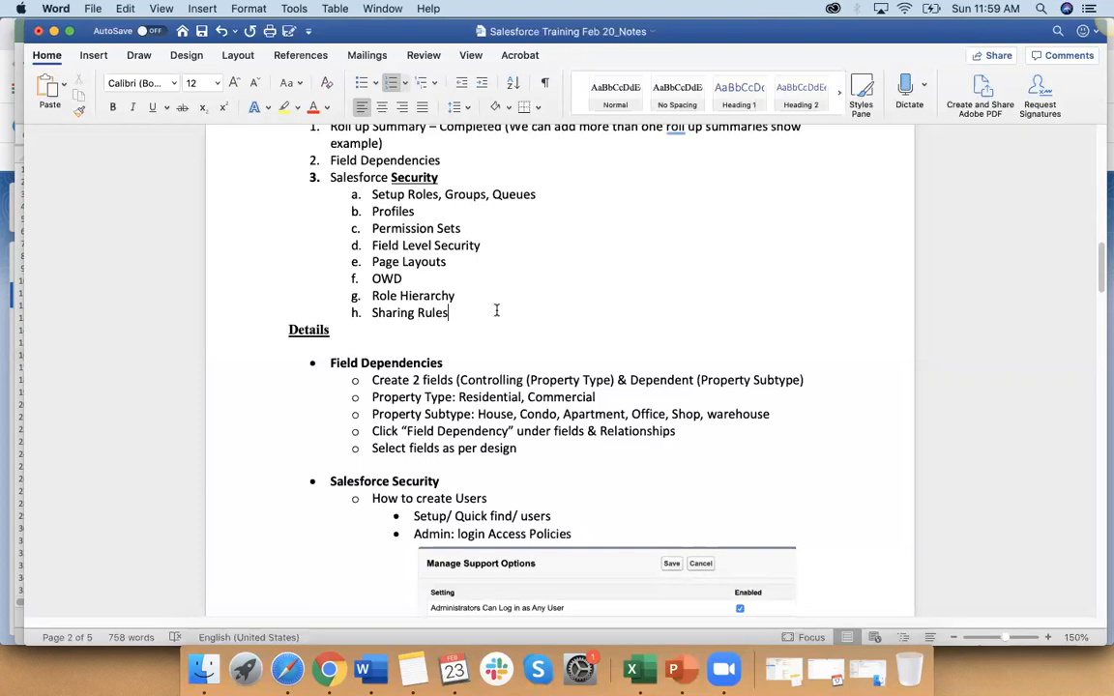
Step: Switch to Excel, enter "Application (Sales Cloud)" in A18 and widen column A to fit it
click(631, 669)
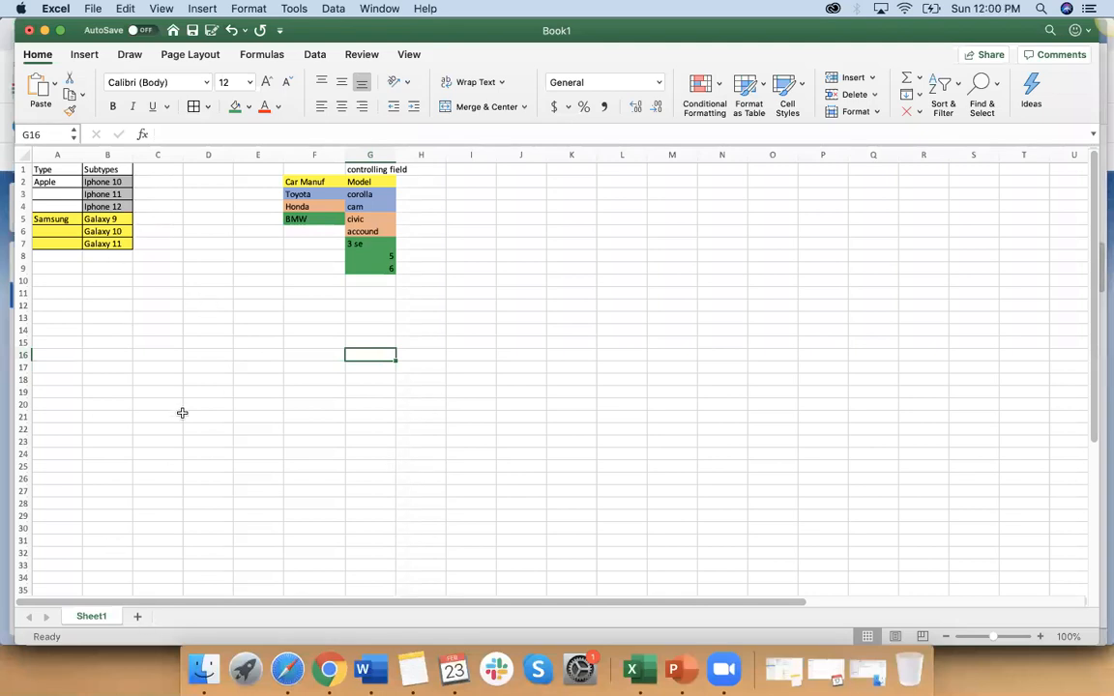
scroll(182, 413, down, 10)
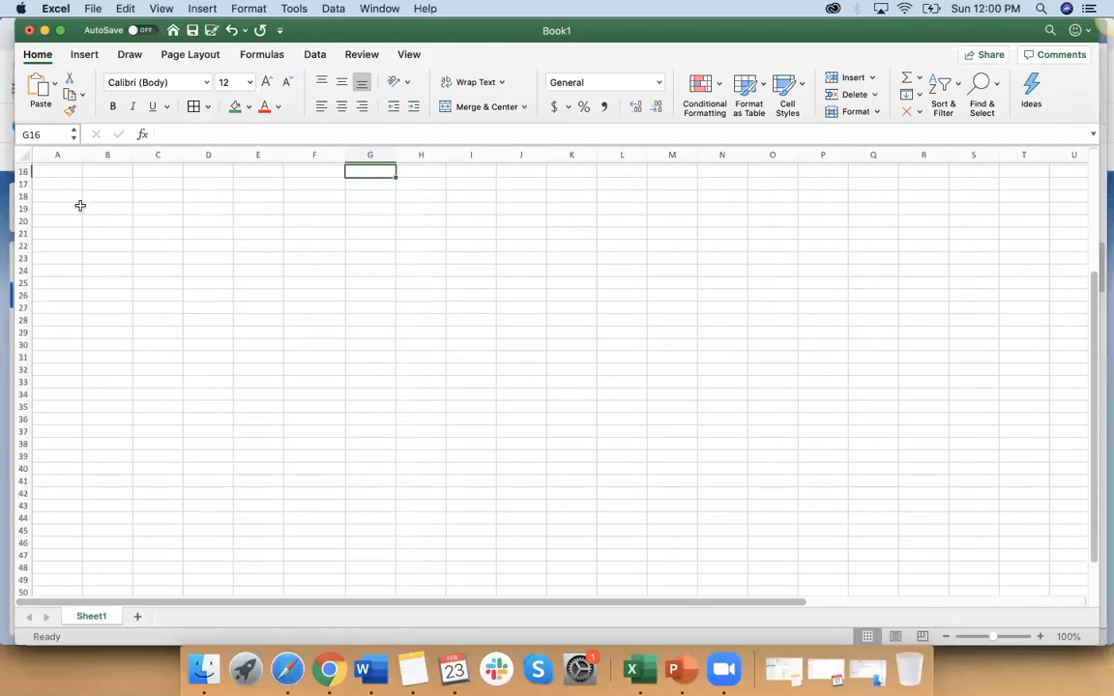
click(74, 197)
text(Application)
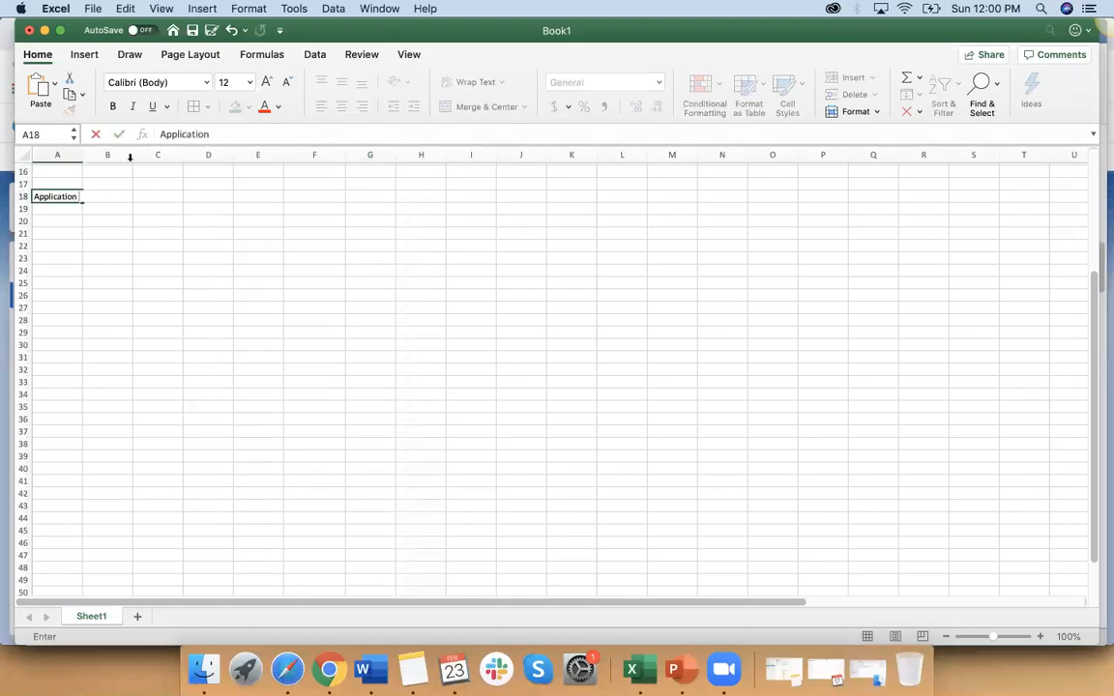
click(215, 134)
text((Sales CLoud)
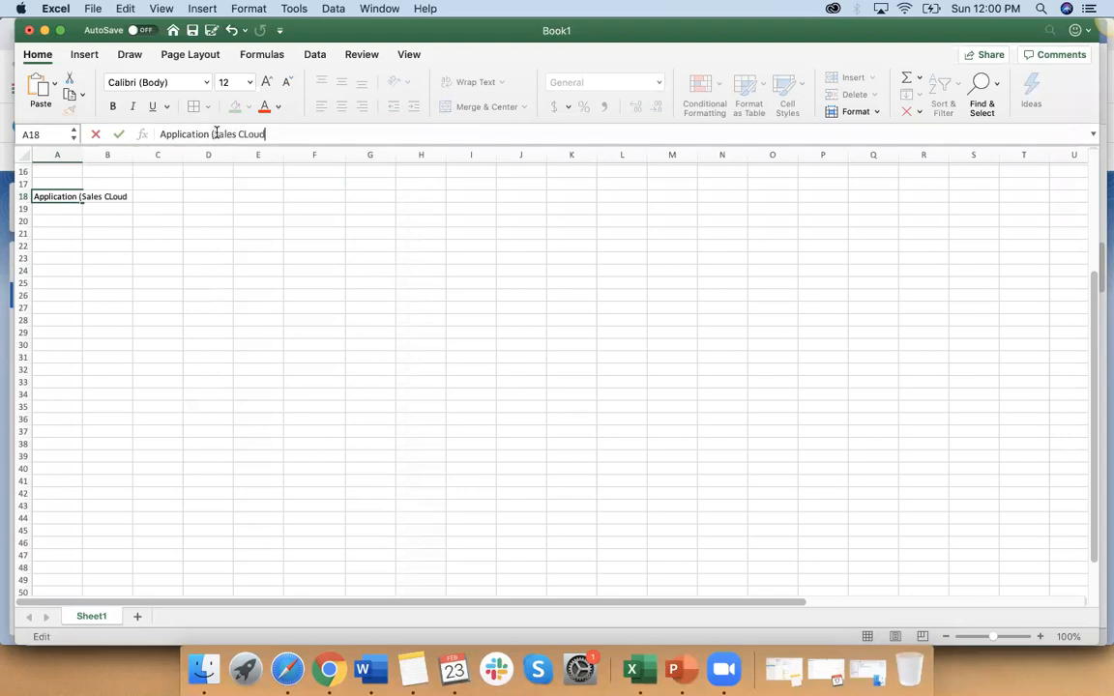
text())
drag(229, 220, 220, 234)
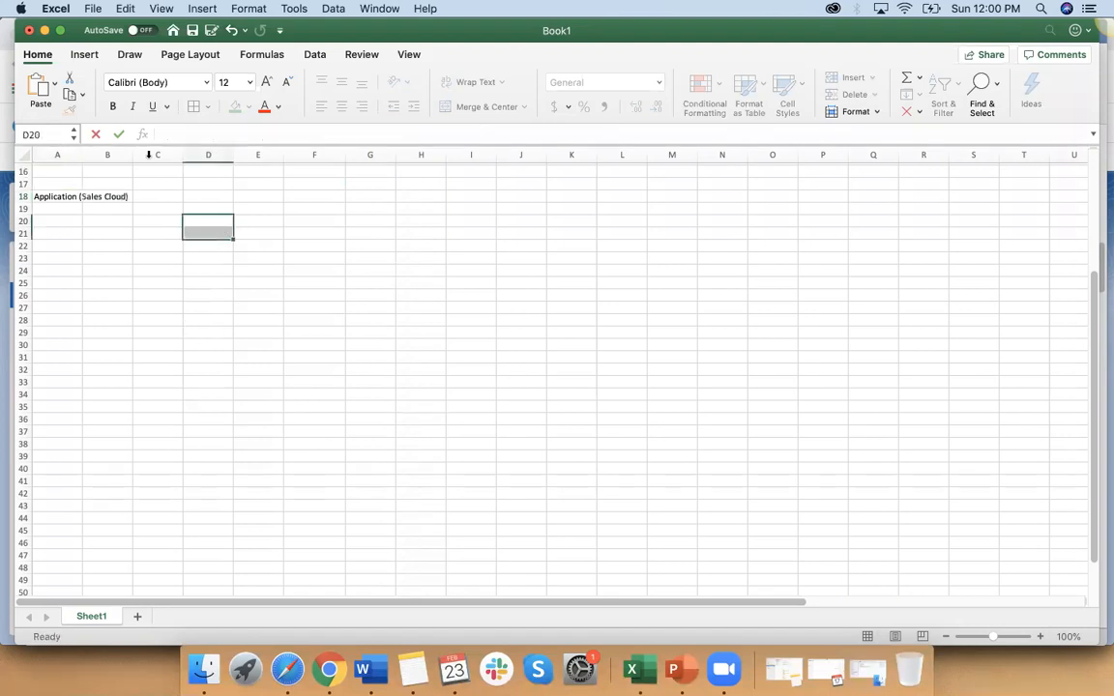
drag(82, 153, 134, 153)
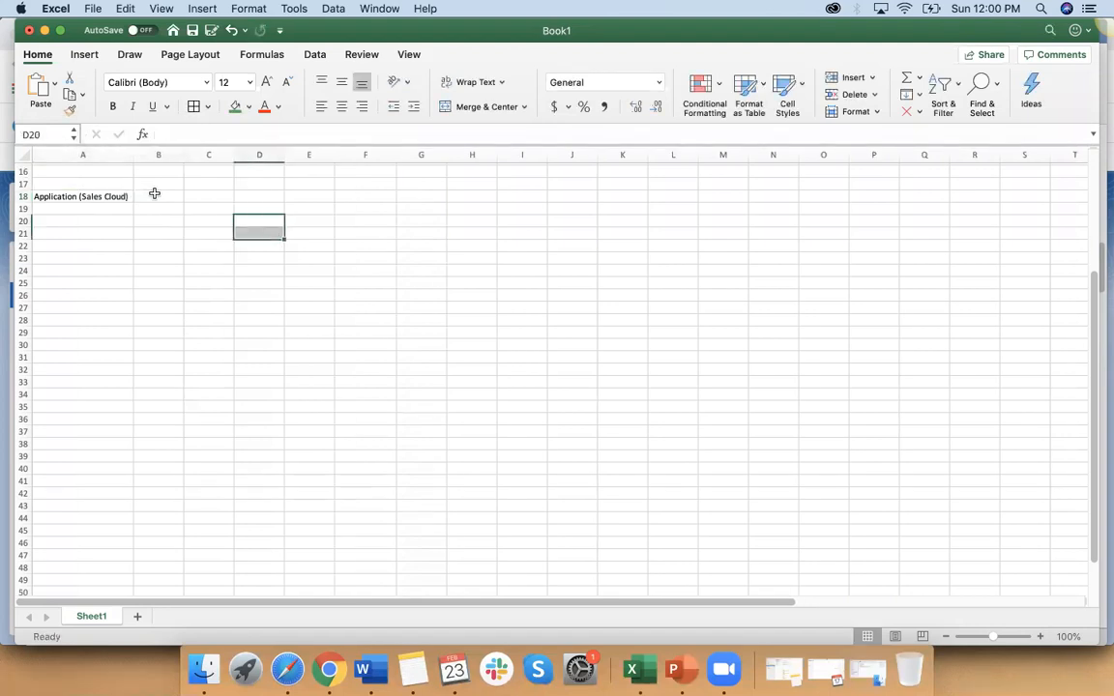
Step: Enter "Objects 1" in B18 and fill the series down to "Objects 10" in B27
click(159, 195)
text(Objects 1)
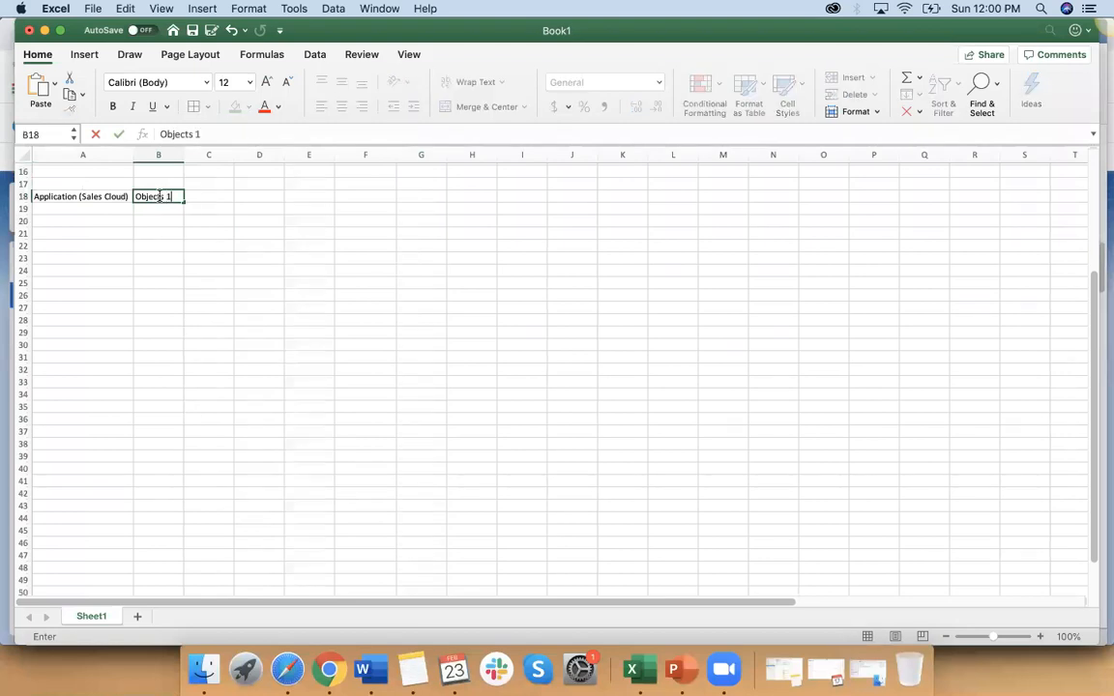
click(169, 232)
click(170, 198)
drag(182, 206, 172, 313)
click(219, 328)
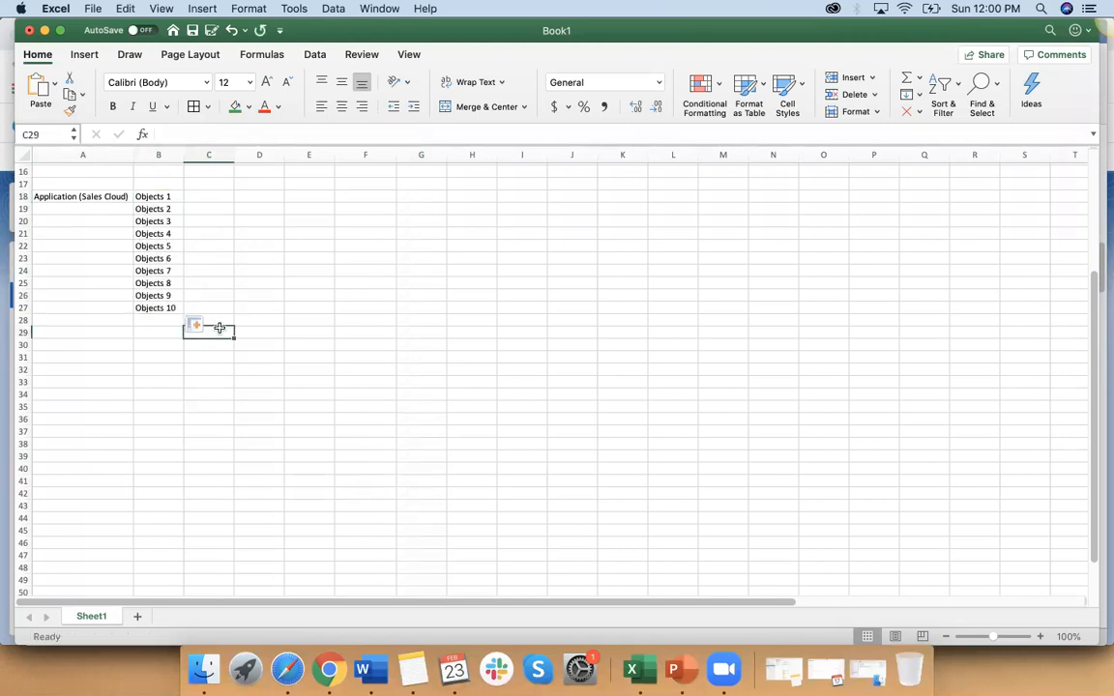
Step: Enter "Field 1, Field 2 , .........." in C18 and copy it down to C27
click(215, 195)
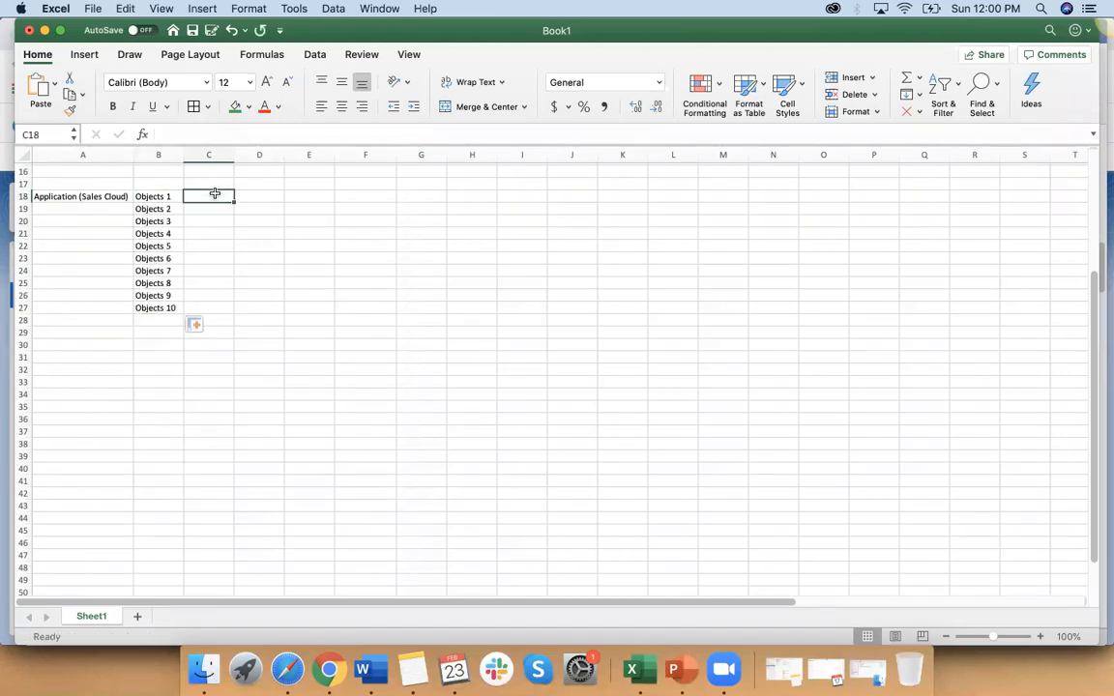
text(Field)
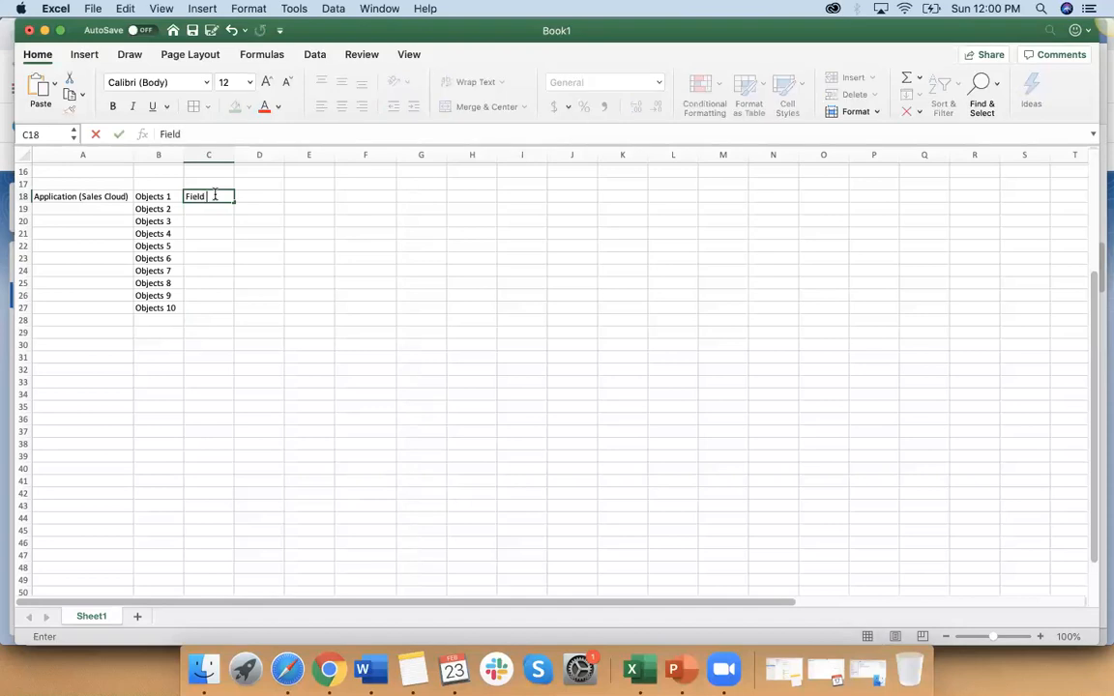
text( 1, Field 2 , ........)
click(263, 280)
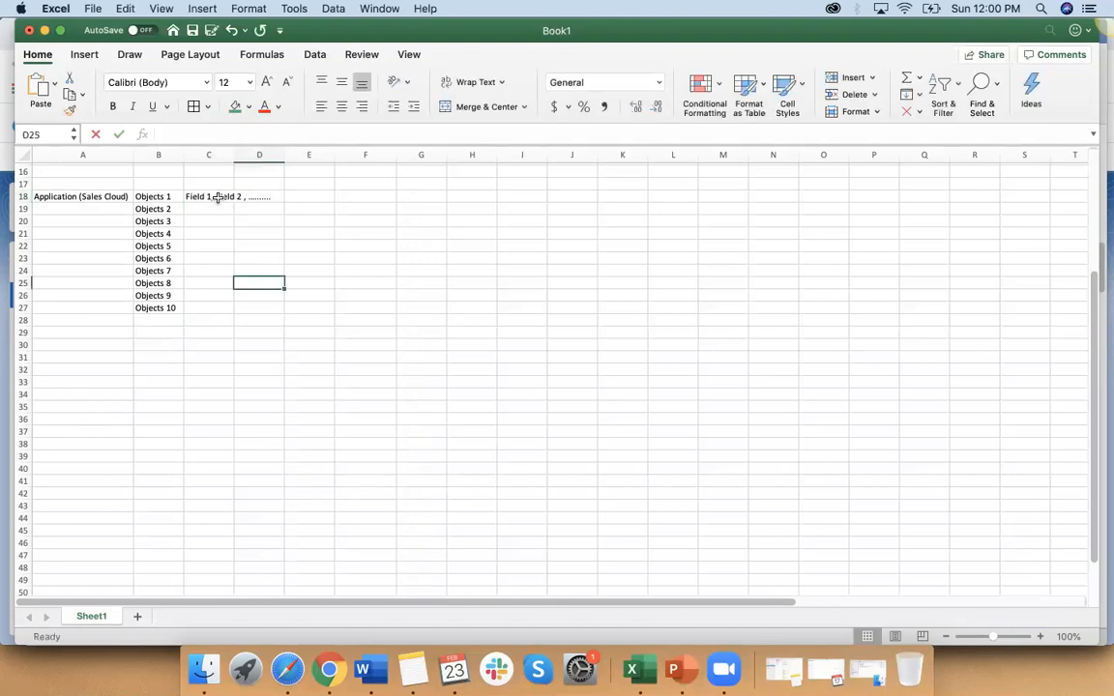
click(228, 198)
drag(234, 201, 226, 309)
click(228, 368)
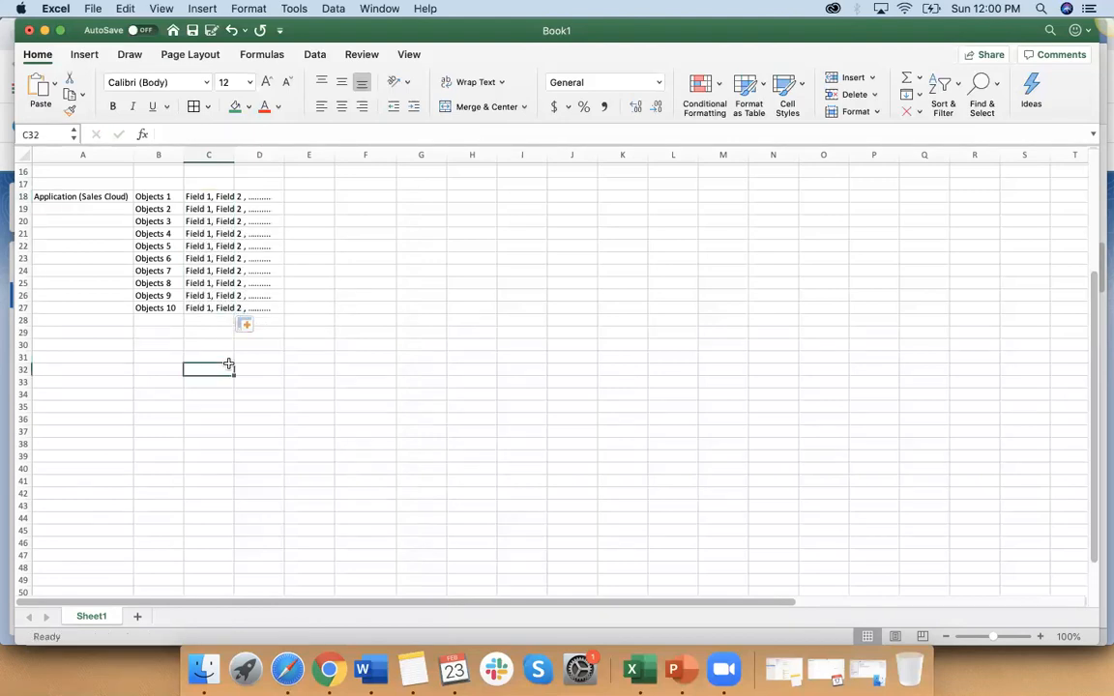
click(98, 194)
click(148, 196)
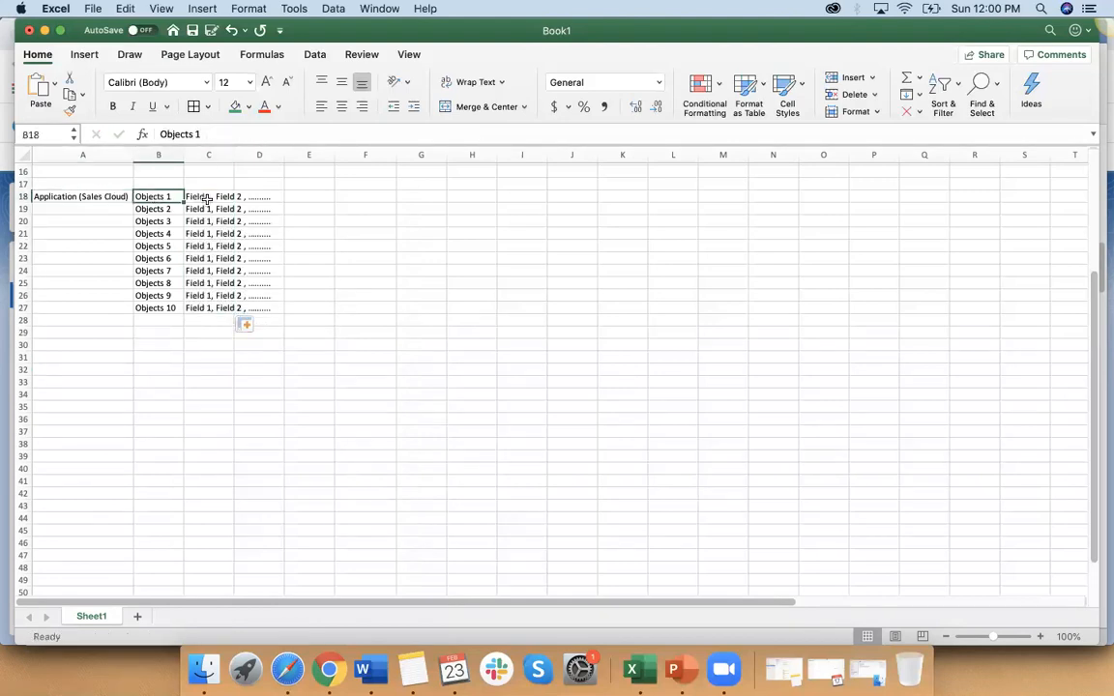
click(194, 198)
click(263, 197)
Step: Enter "Records 1 , record 2 ......" in E18 beside the fields of Objects 1
click(300, 195)
text(Data)
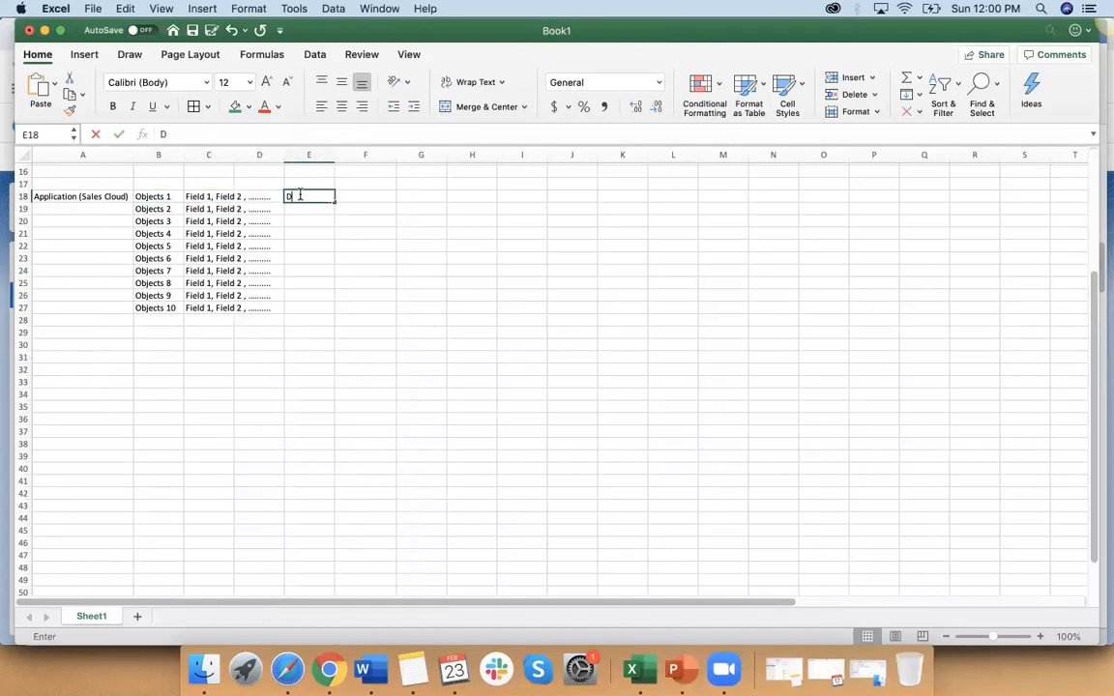
key(BackSpace)
key(BackSpace)
key(BackSpace)
key(BackSpace)
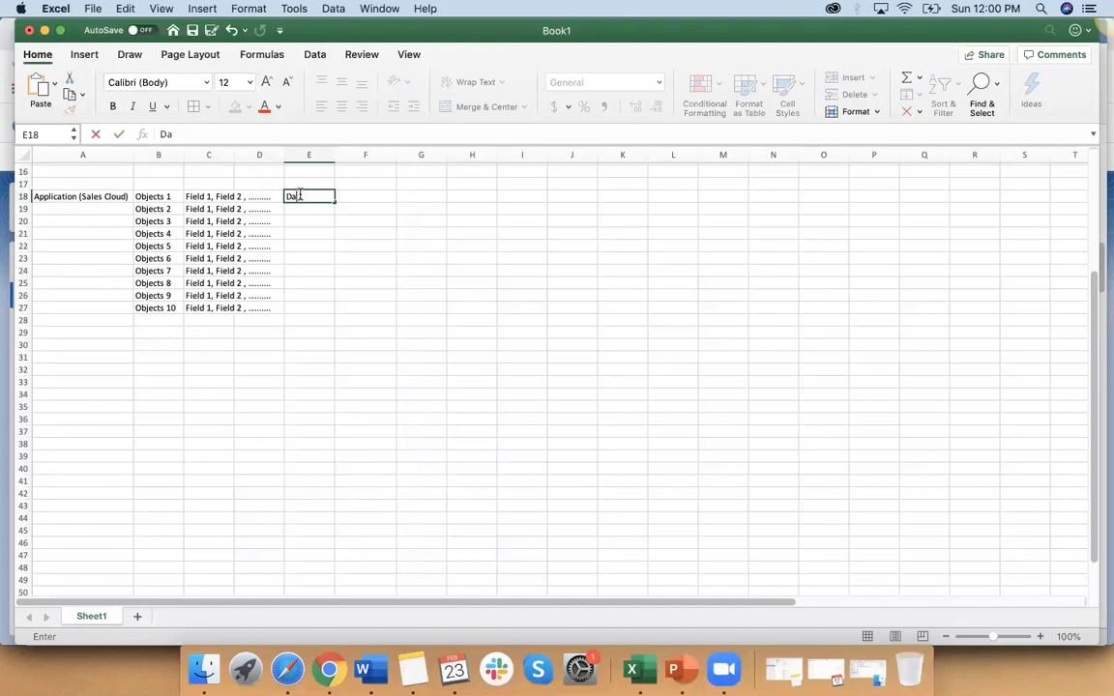
text(Re)
key(BackSpace)
key(BackSpace)
text(Records 1 , 2)
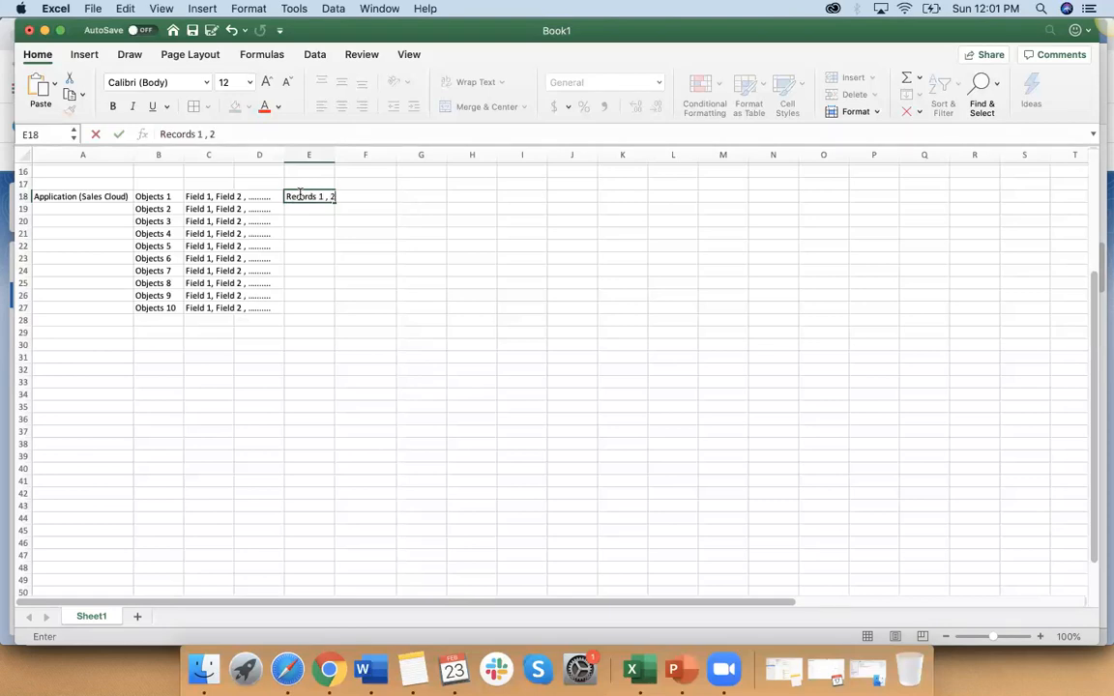
key(BackSpace)
text(record 2 ......)
click(318, 256)
Step: Copy the records entry in E18 down to E27 for all ten objects
click(326, 194)
drag(334, 201, 325, 309)
click(326, 365)
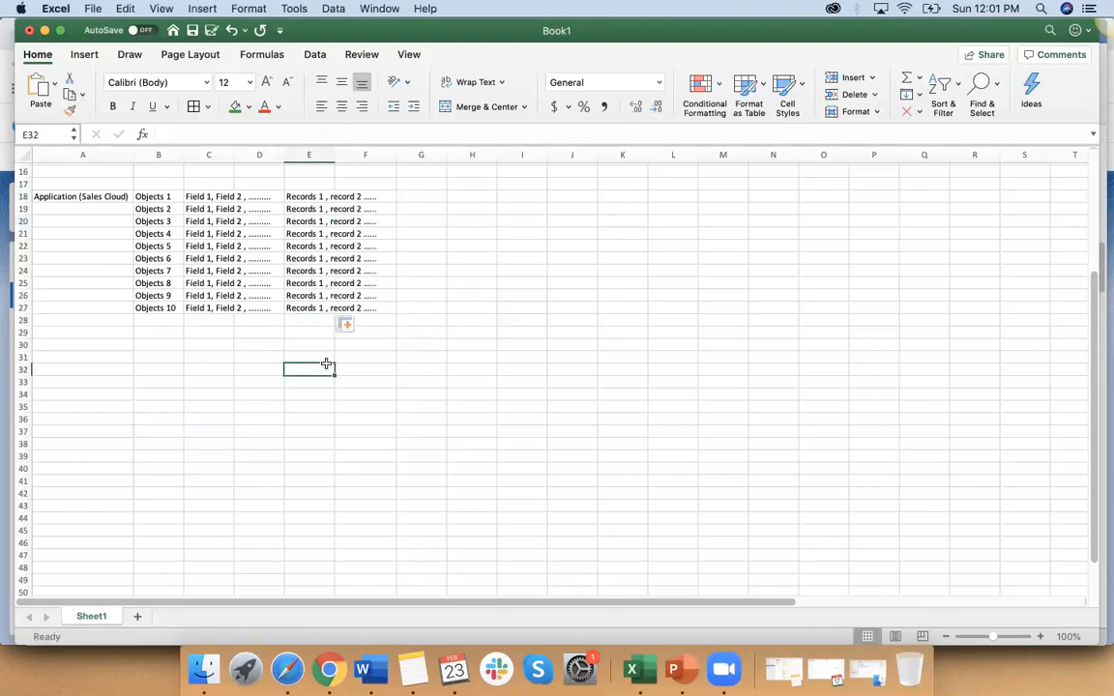
Step: Add the headings "Application" in A17, "Objects" in B17, "Fields" in C17 and "Data" in E17
click(97, 184)
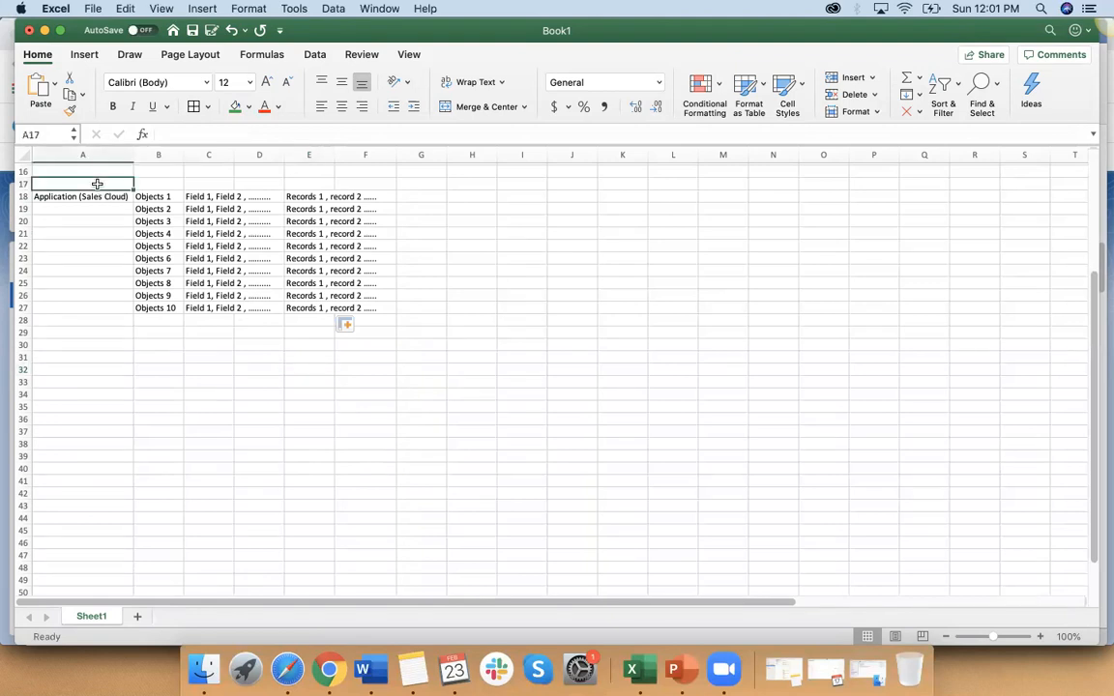
text(Application)
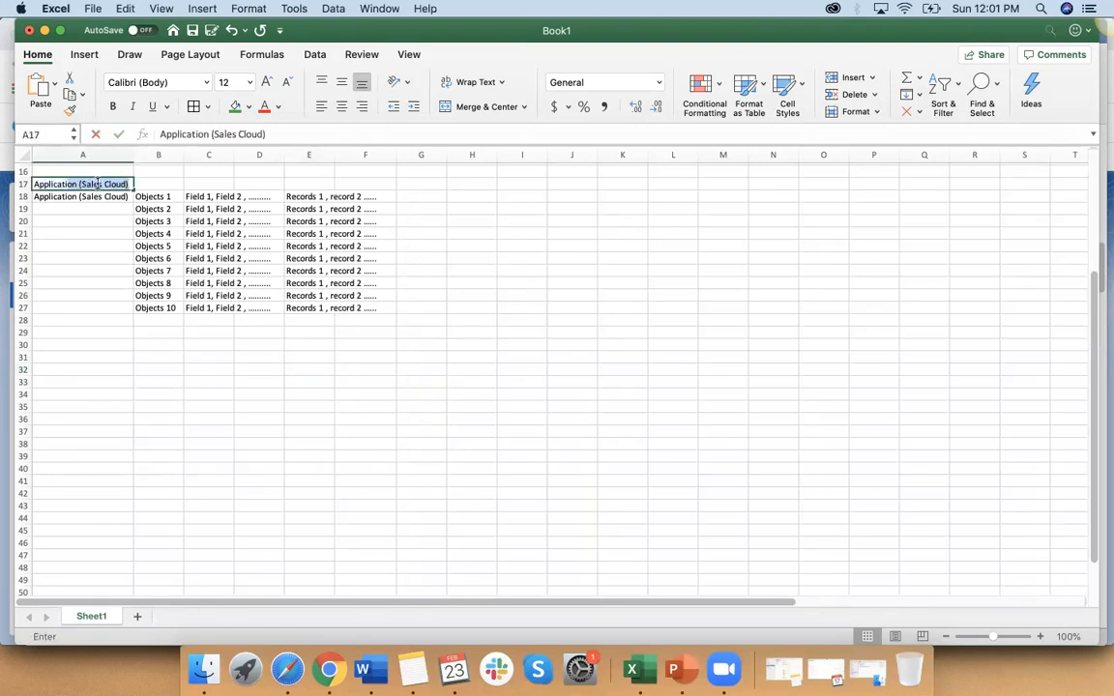
key(BackSpace)
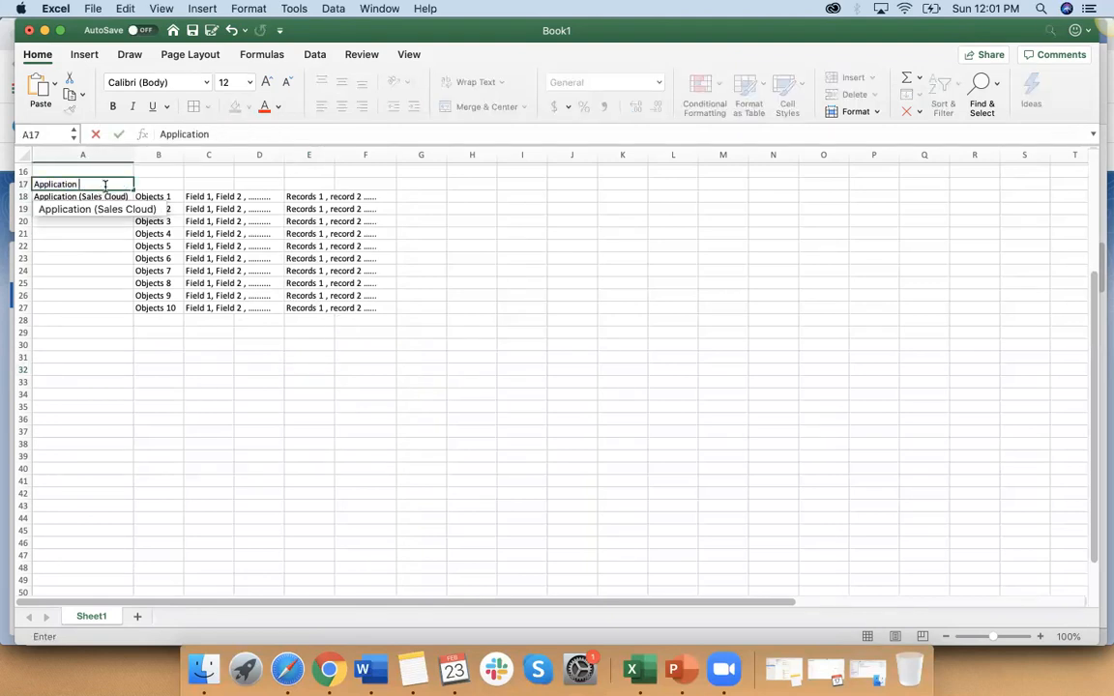
click(170, 185)
text(Objects)
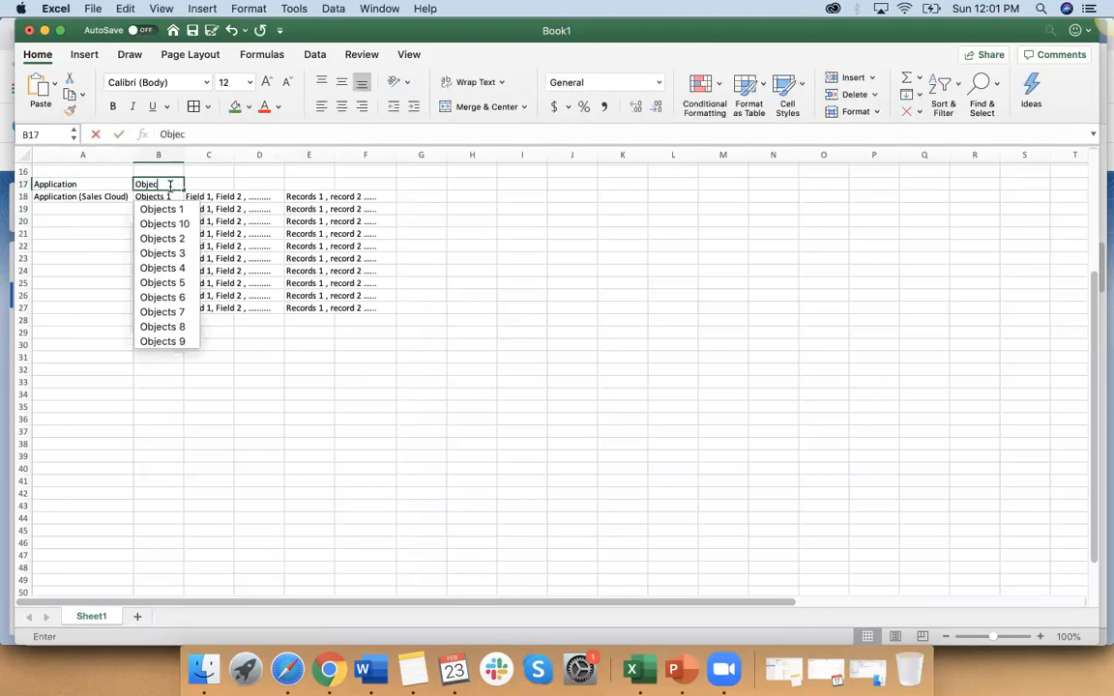
click(215, 184)
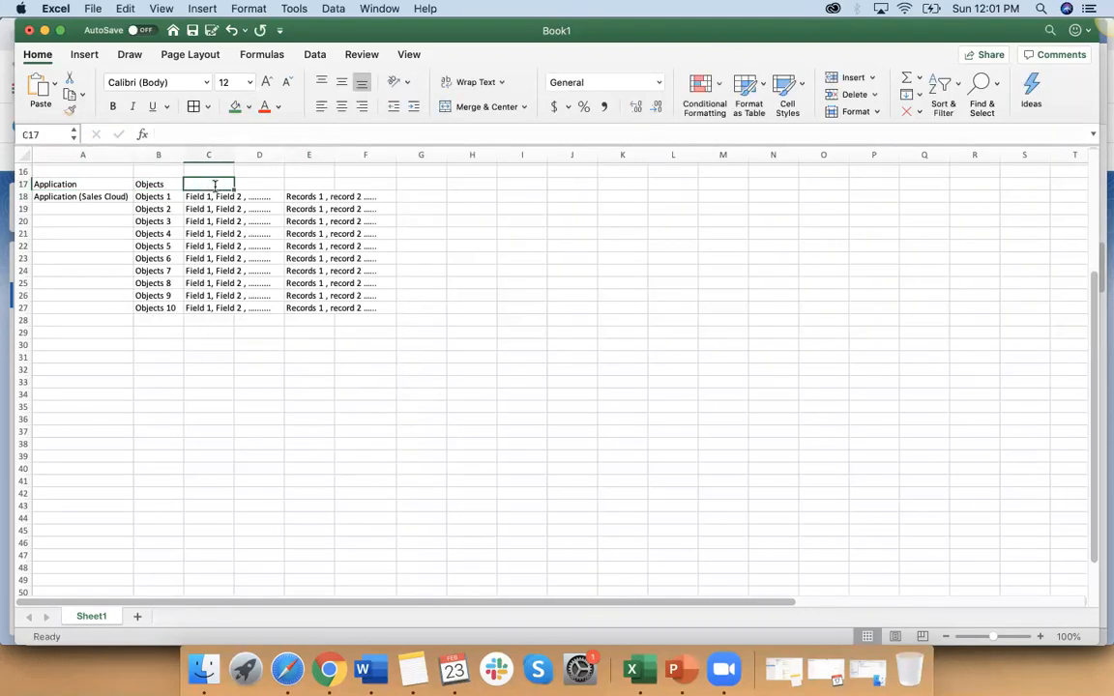
text(Fields)
click(303, 185)
text(Data)
click(271, 345)
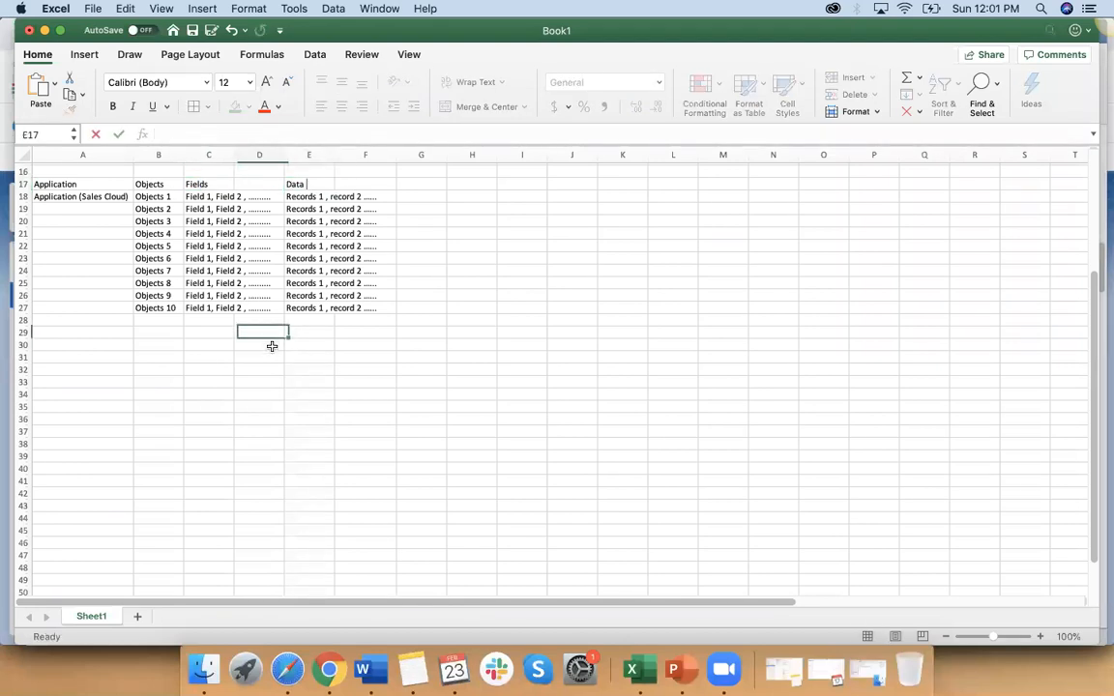
Step: Fill the heading row A17:E17 with grey
drag(74, 183, 311, 184)
click(248, 106)
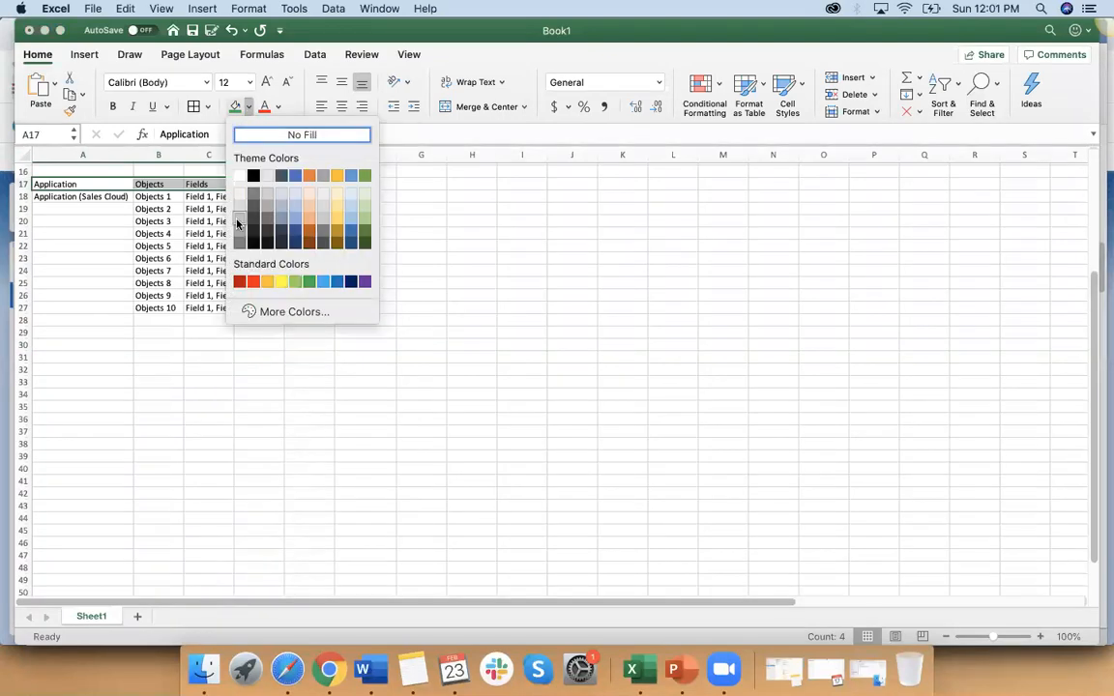
click(249, 193)
click(231, 368)
Step: Apply borders to the table body A18:F27
click(43, 185)
click(50, 196)
drag(49, 197, 347, 308)
click(194, 106)
click(282, 383)
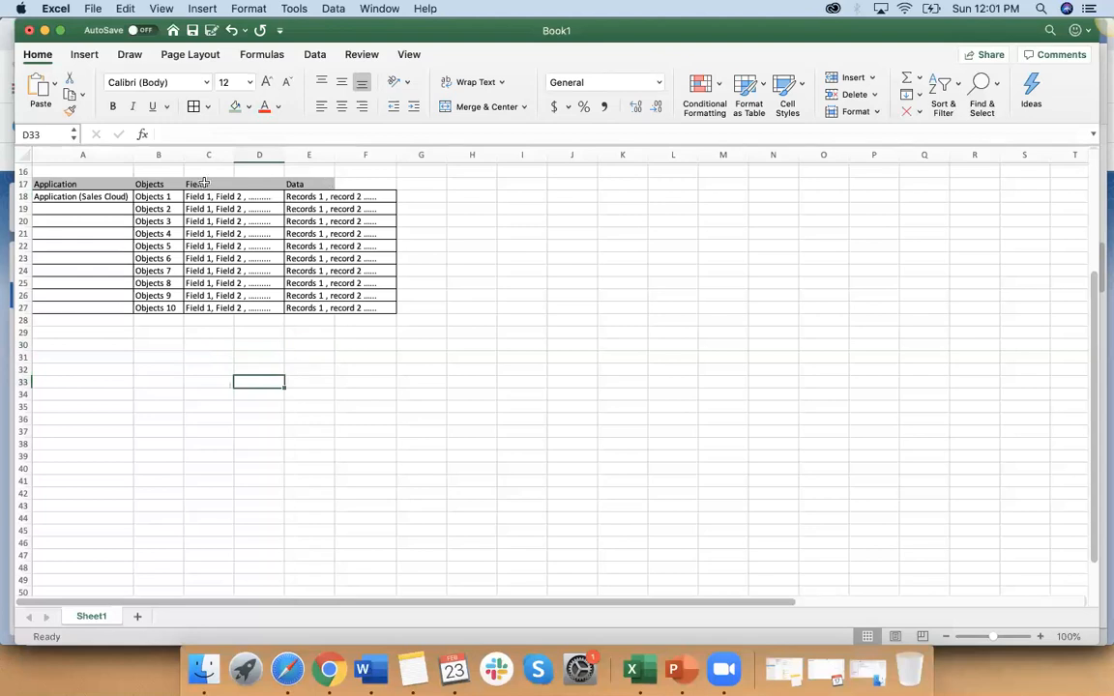
Step: Make the heading row A17:E17 bold
drag(68, 182, 289, 182)
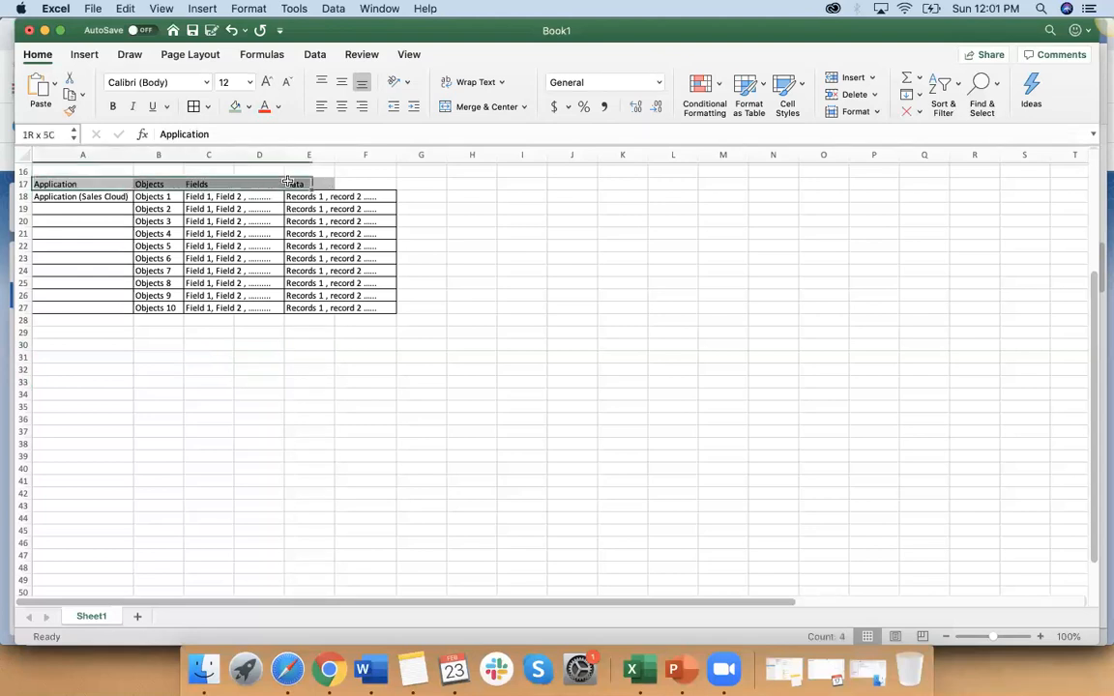
click(112, 106)
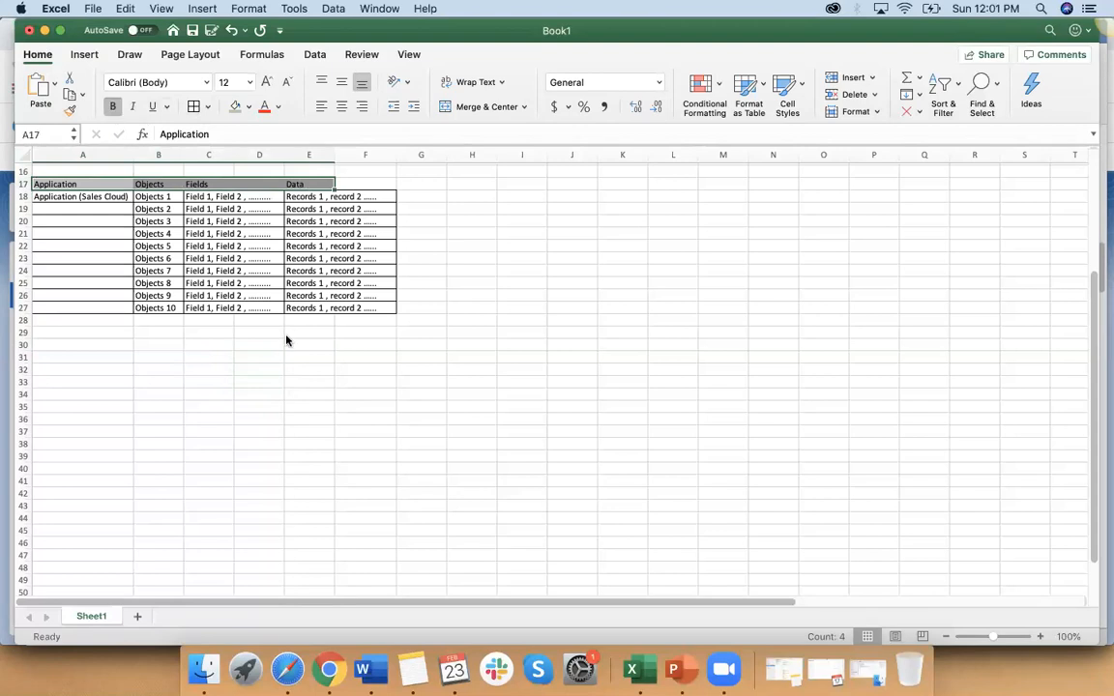
click(155, 345)
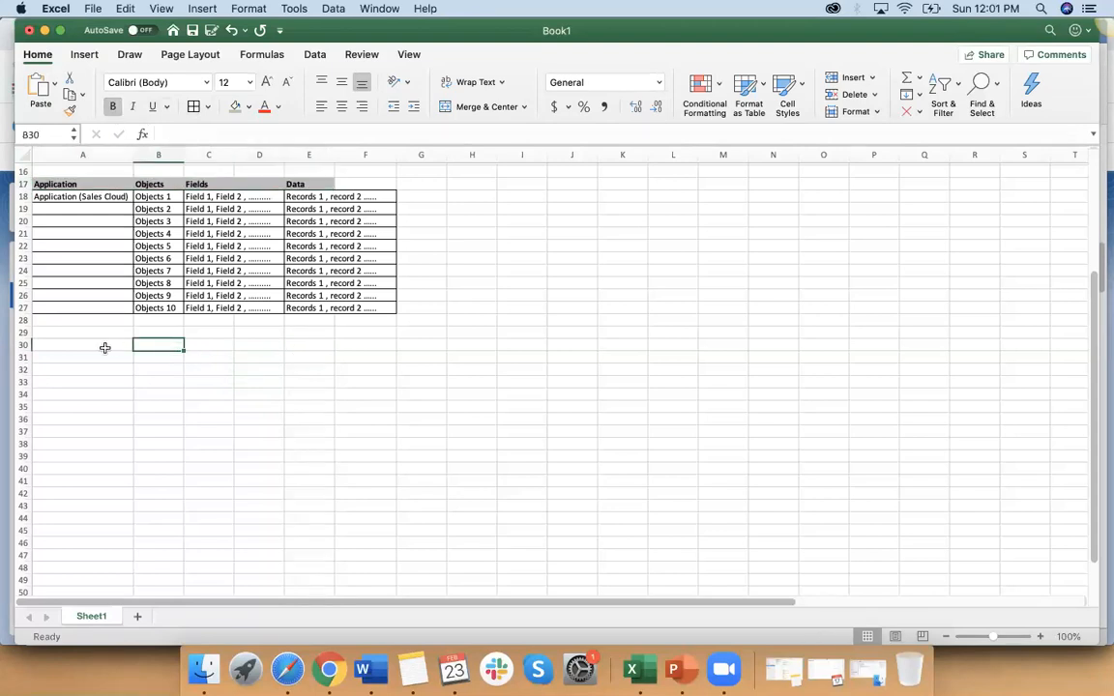
Step: Enter "Bank" in A30 and "Director" in B30 below the objects table
click(88, 346)
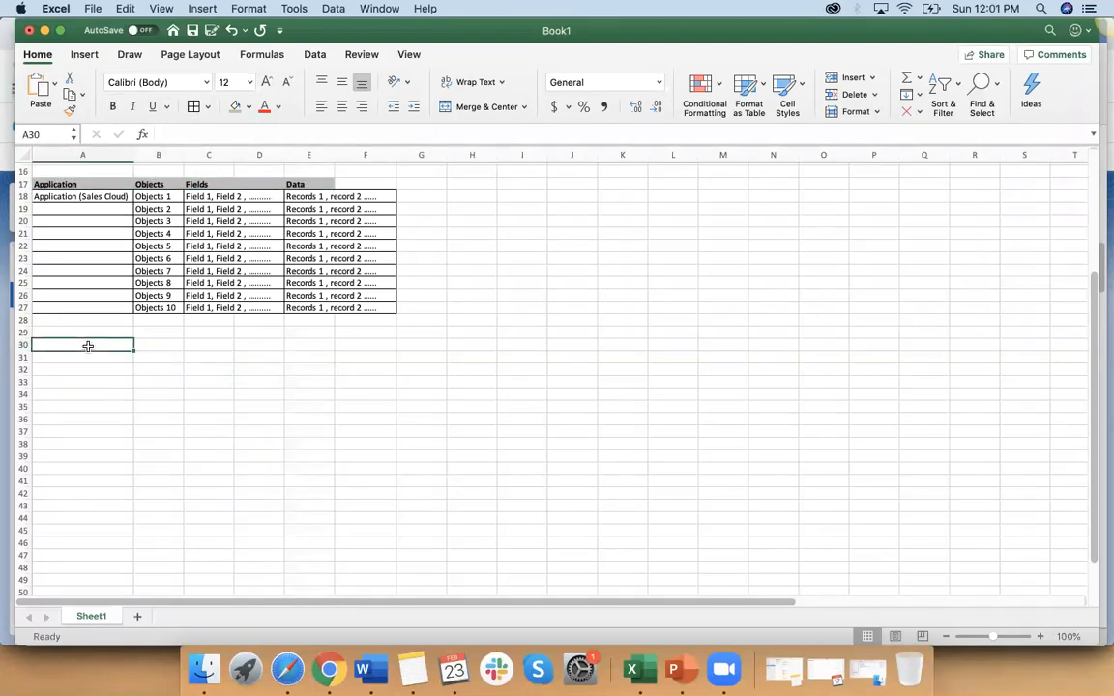
text(Bank)
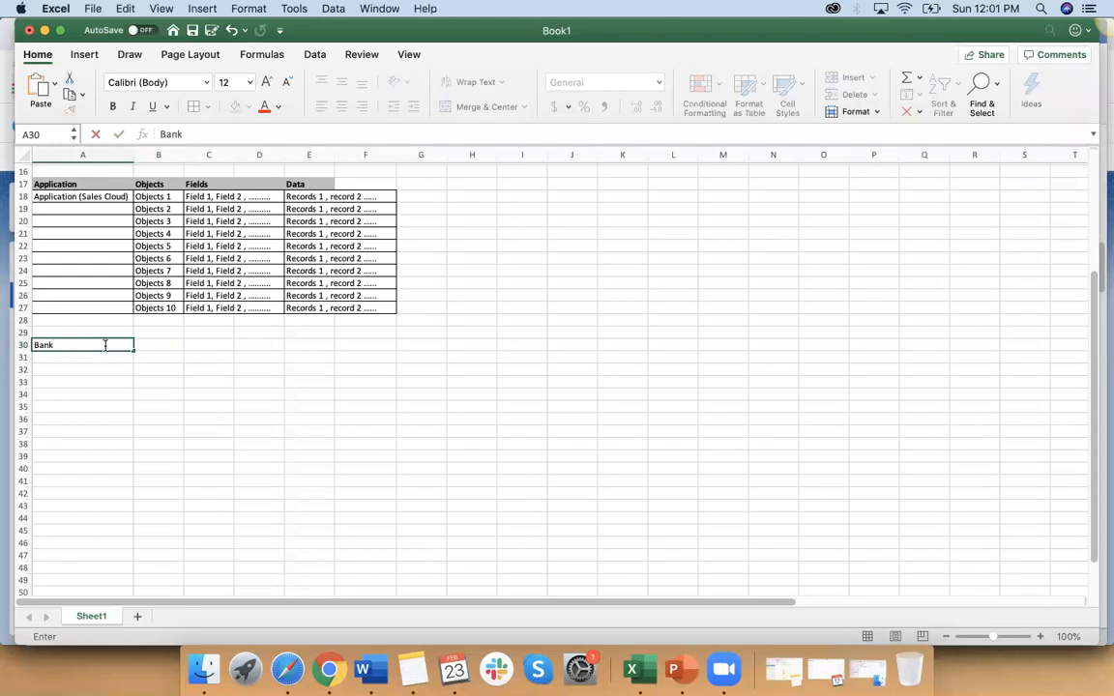
click(163, 346)
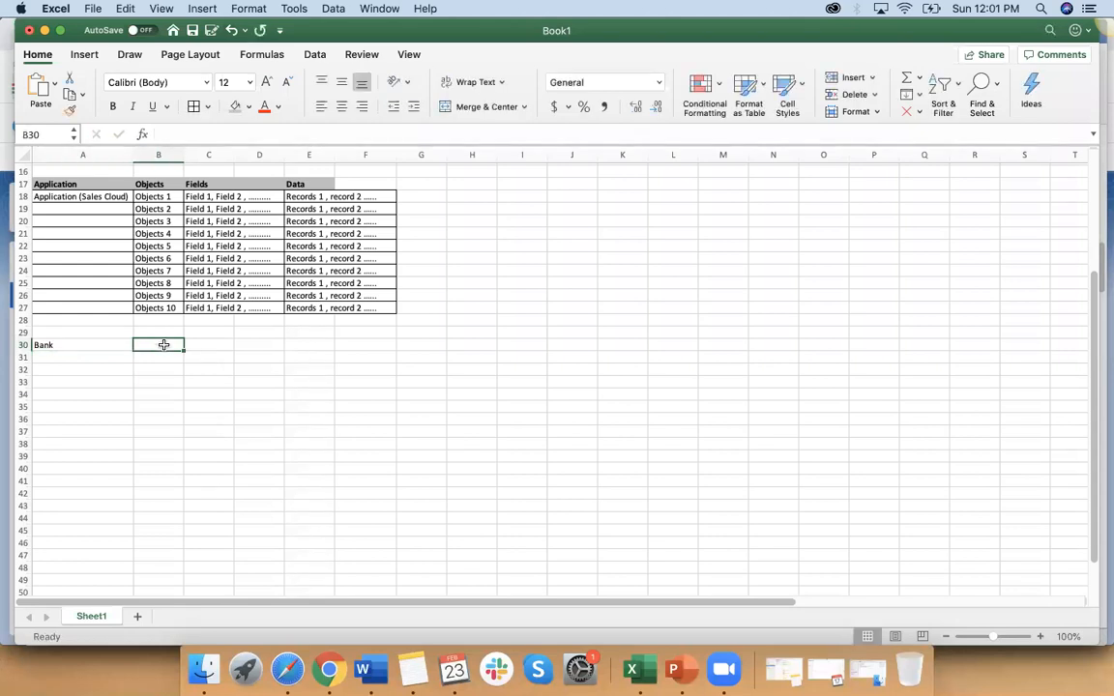
text(Mana)
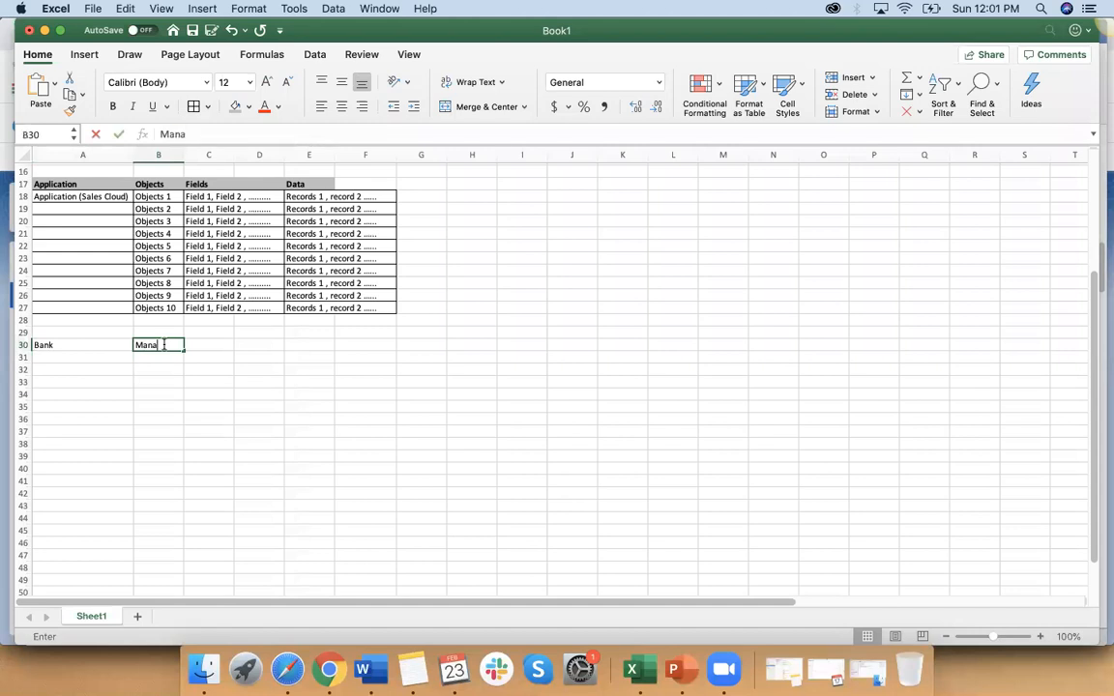
key(BackSpace)
key(BackSpace)
key(BackSpace)
key(BackSpace)
key(BackSpace)
key(BackSpace)
key(BackSpace)
text(Director)
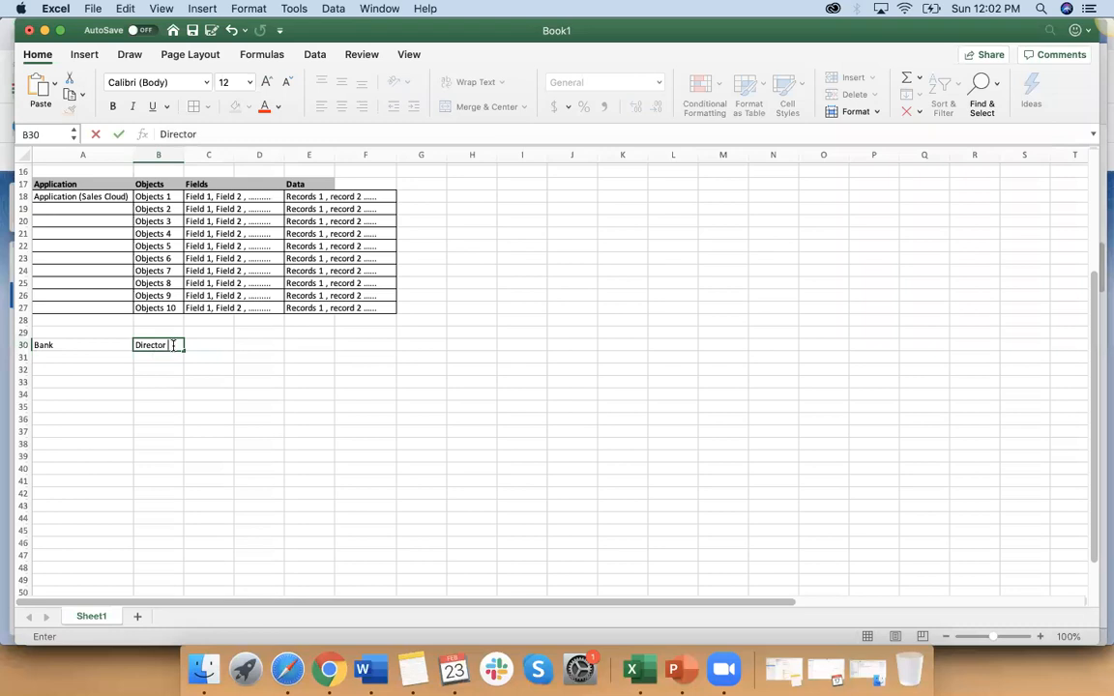
key(Return)
Step: List "Manager" in B31 and "Reps" in B32 under the director entry
text(Manager)
key(Return)
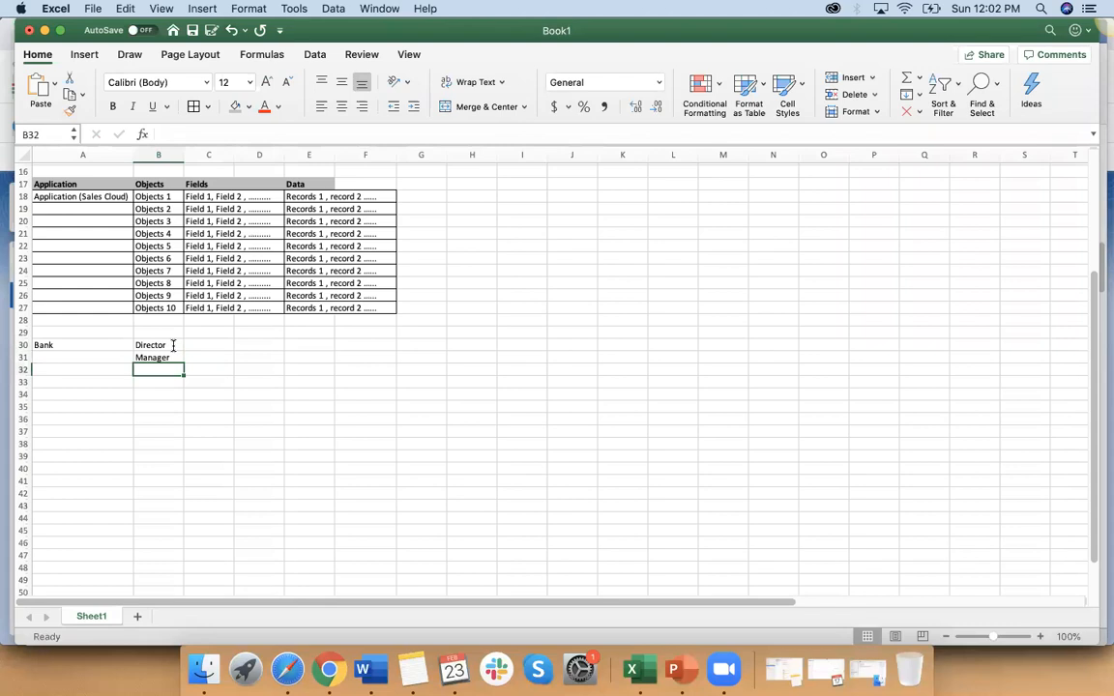
text(Reps)
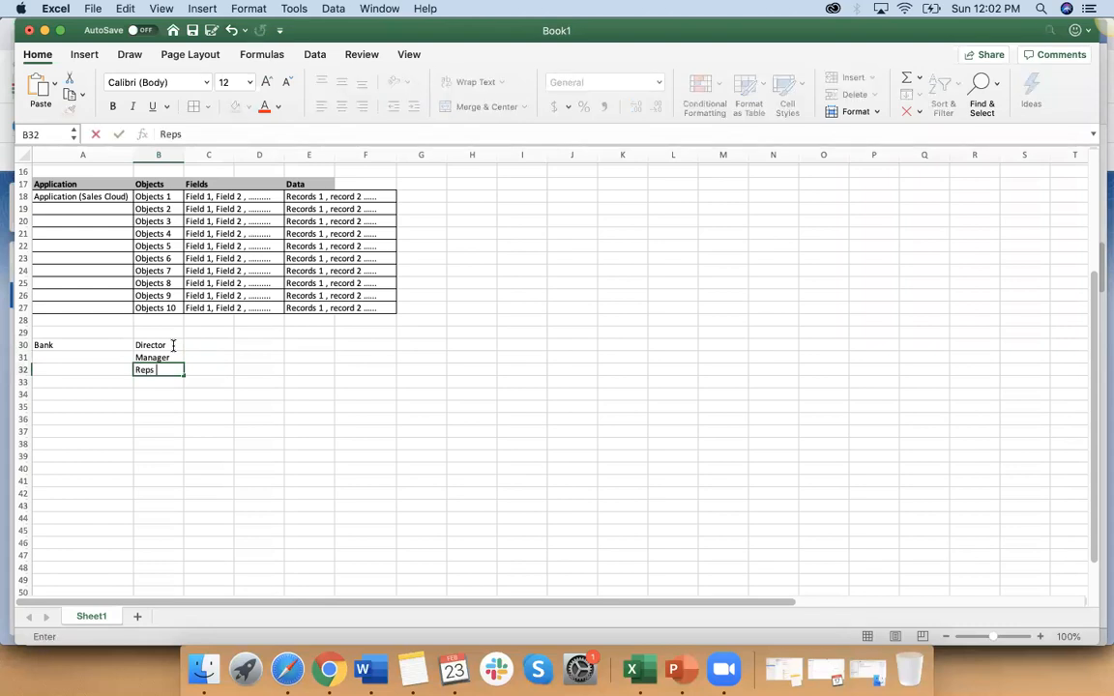
click(188, 396)
click(202, 345)
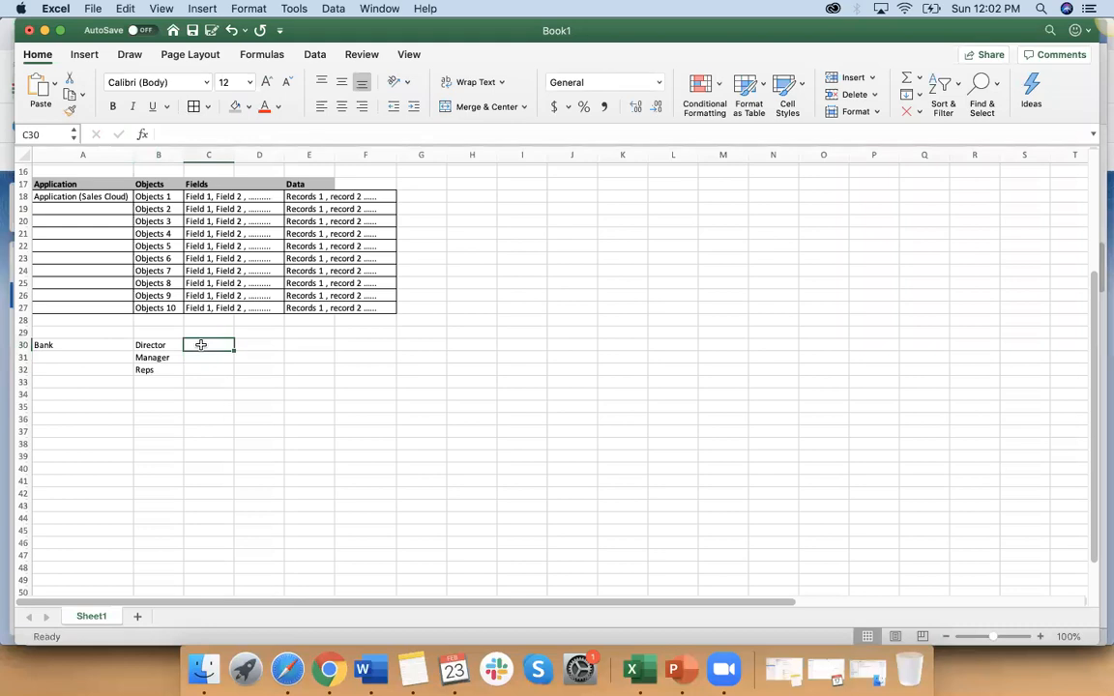
text(multiple Managers)
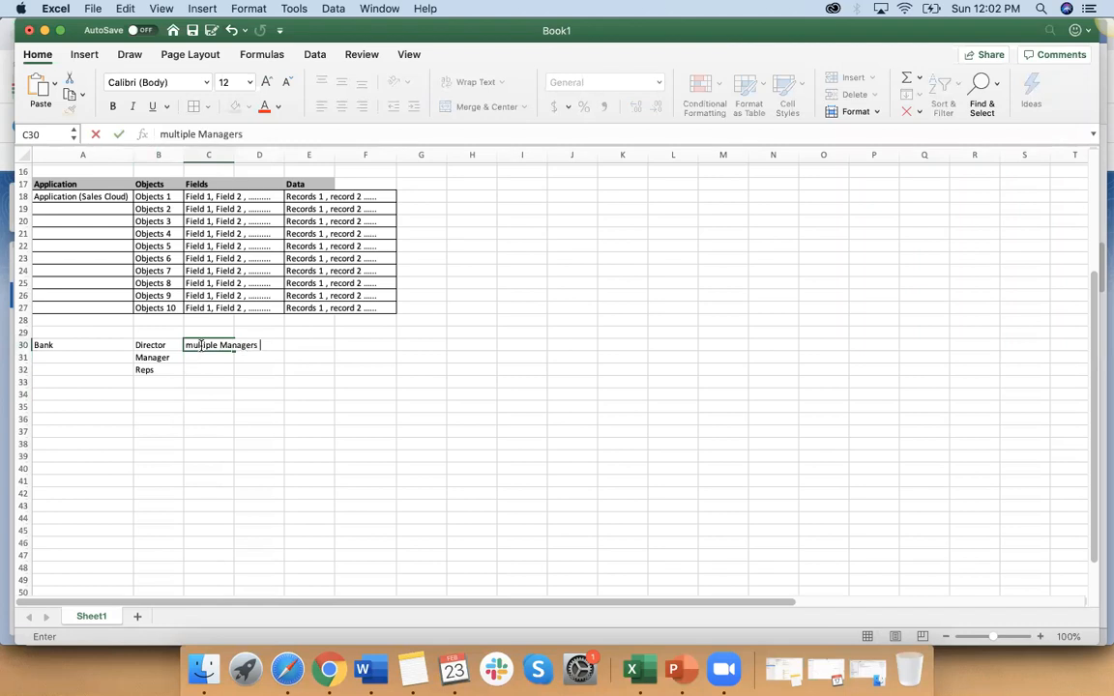
click(199, 428)
click(232, 344)
key(BackSpace)
Step: Stagger the hierarchy by moving "Manager" to C31 and "Reps" to D32
drag(155, 357, 240, 370)
key(super+c)
click(208, 369)
click(269, 421)
click(207, 373)
Step: Rename C31 to "Manager 1" and fill the series down to "Manager 4" in C34
click(224, 357)
double_click(226, 358)
text(1)
click(226, 420)
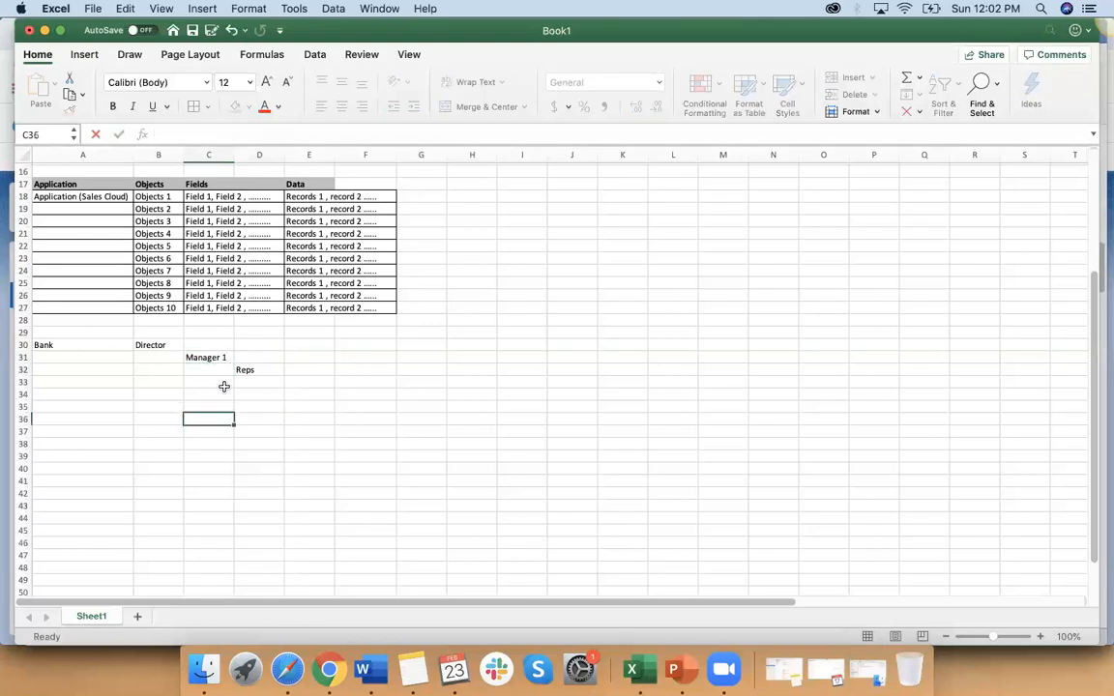
click(229, 358)
drag(232, 361, 231, 399)
click(258, 443)
Step: Remove "Reps" from D32 and enter "Reps 1, Rep 2" in D31 beside the first manager
click(249, 372)
key(super+x)
key(BackSpace)
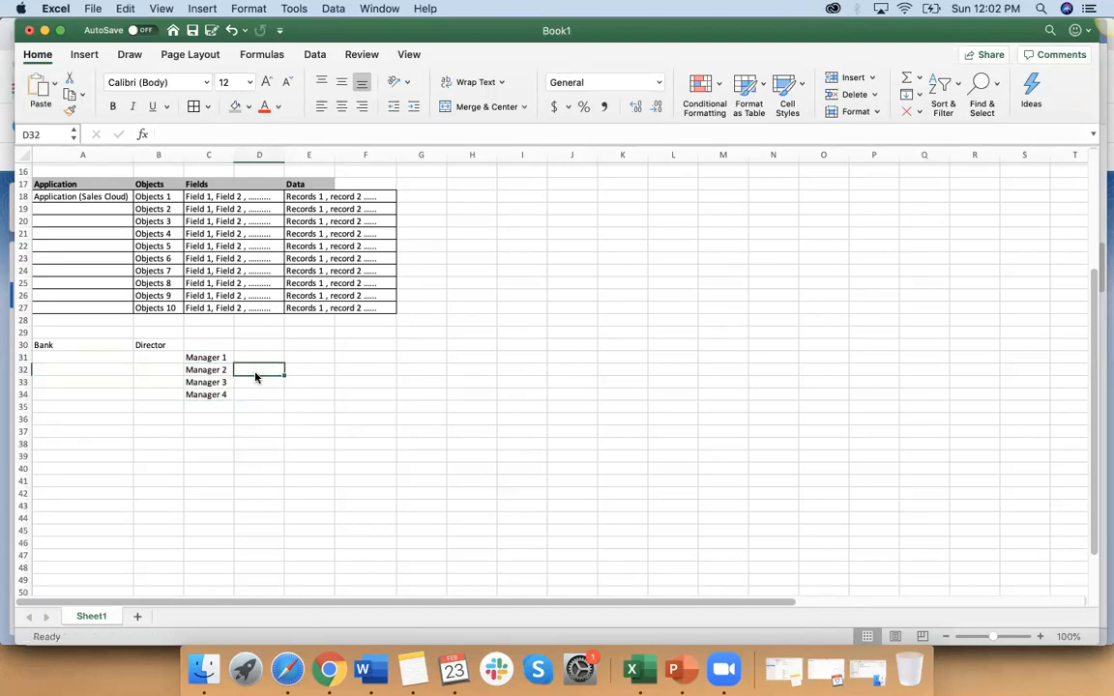
click(254, 354)
text(Reps)
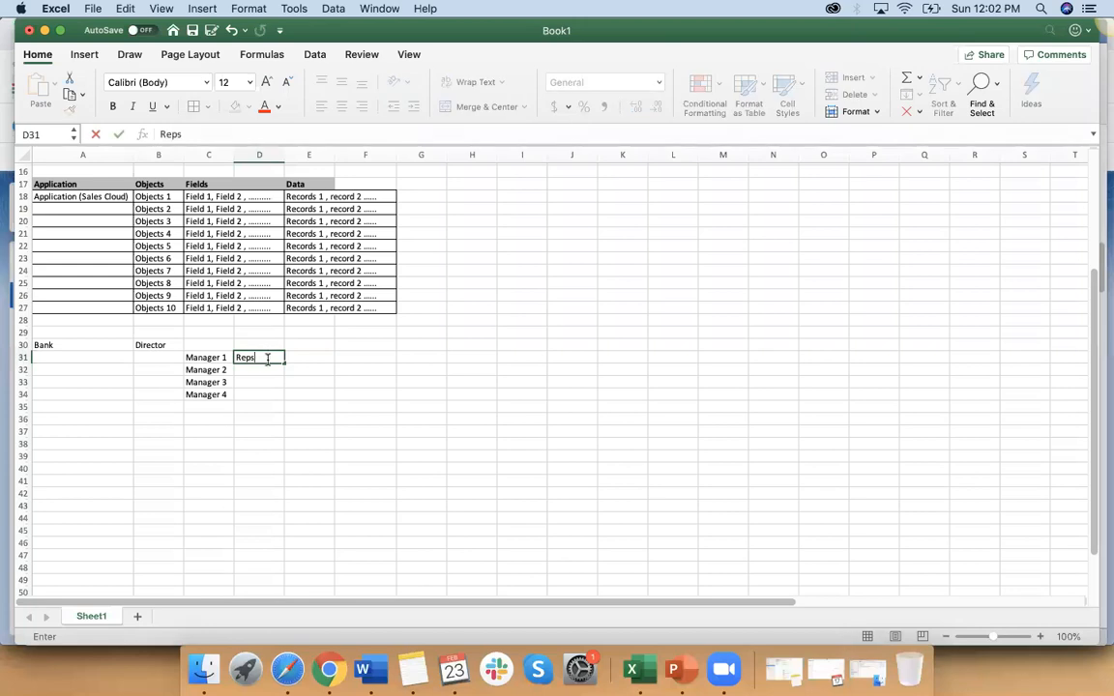
text( 1, Rep 2)
click(280, 445)
Step: Extend the reps entry in D31 to read "Reps 1, Rep 2 , ..."
click(275, 358)
click(295, 359)
click(272, 356)
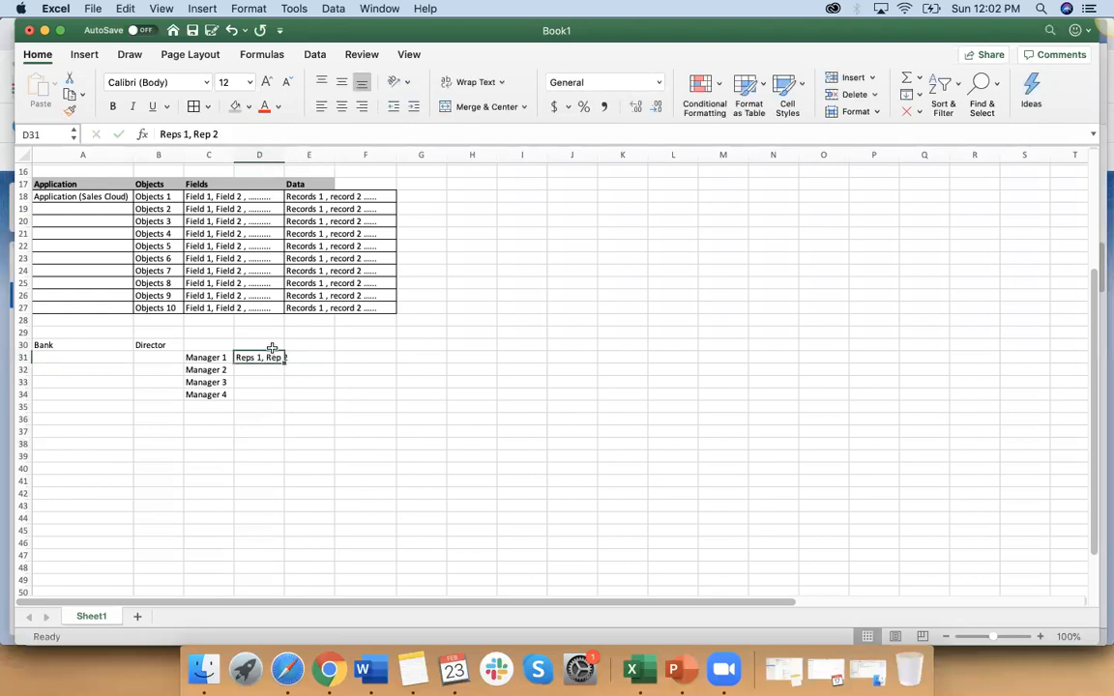
click(247, 133)
text(m)
key(BackSpace)
key(BackSpace)
text(, ...)
click(279, 387)
click(277, 394)
Step: Copy the reps entry in D31 down to D34 for all four managers
click(273, 358)
drag(283, 362, 281, 410)
click(282, 442)
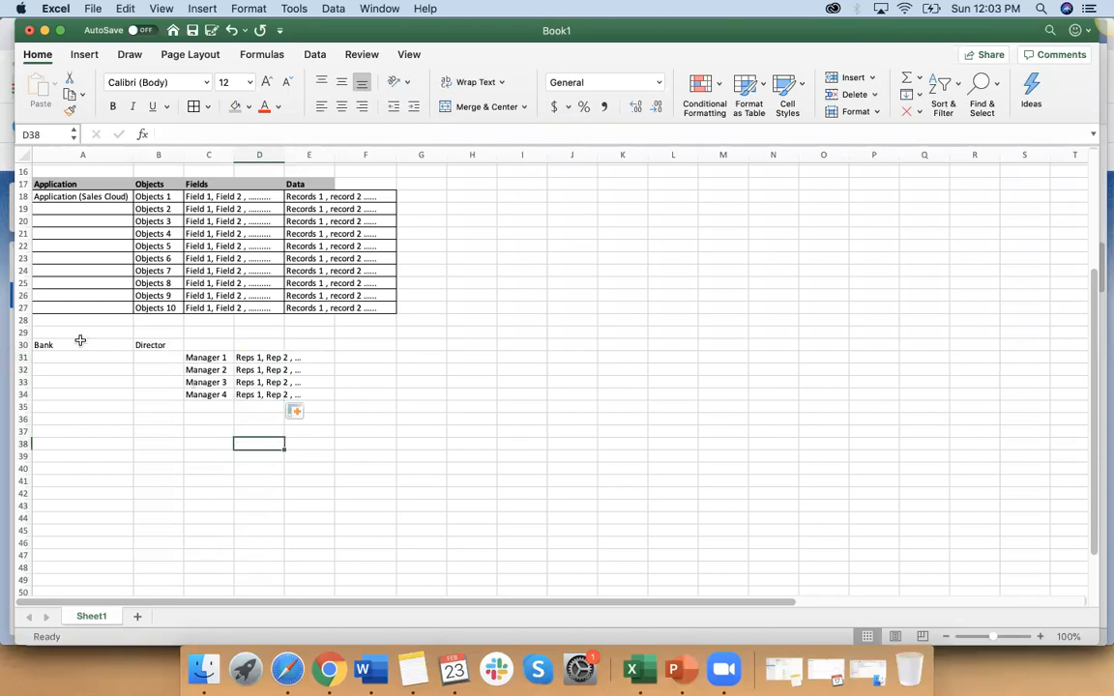
Step: Apply borders to the bank hierarchy range A30:E34
mouse_move(82, 343)
mouse_down()
mouse_move(266, 360)
mouse_move(273, 383)
mouse_move(295, 396)
mouse_up()
click(194, 106)
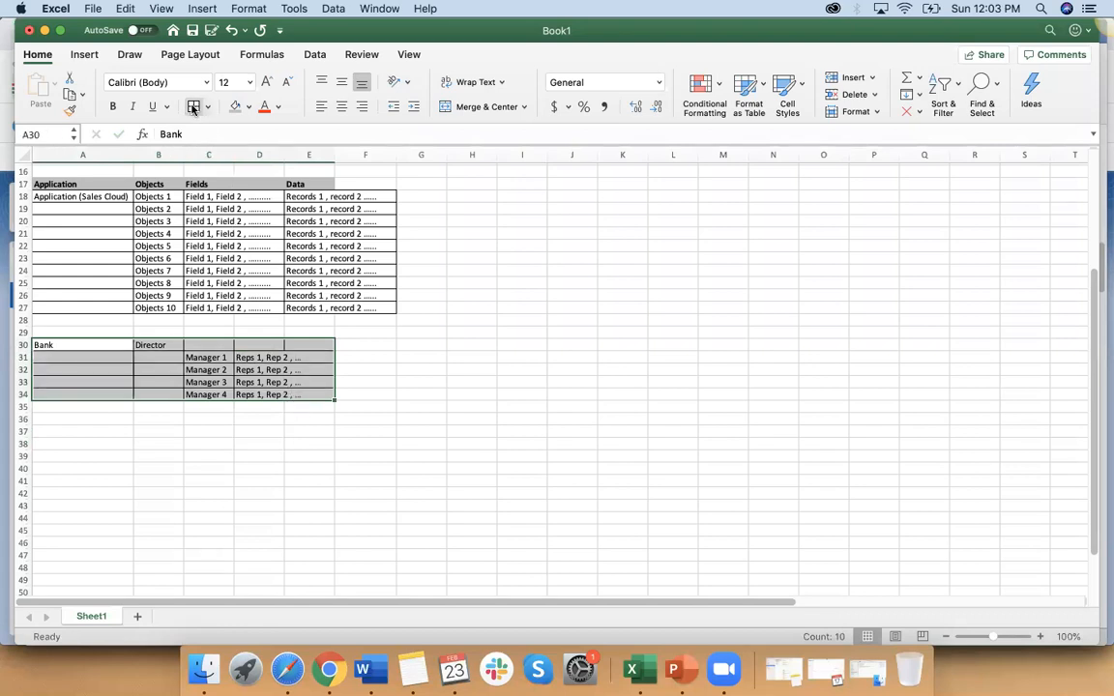
click(176, 482)
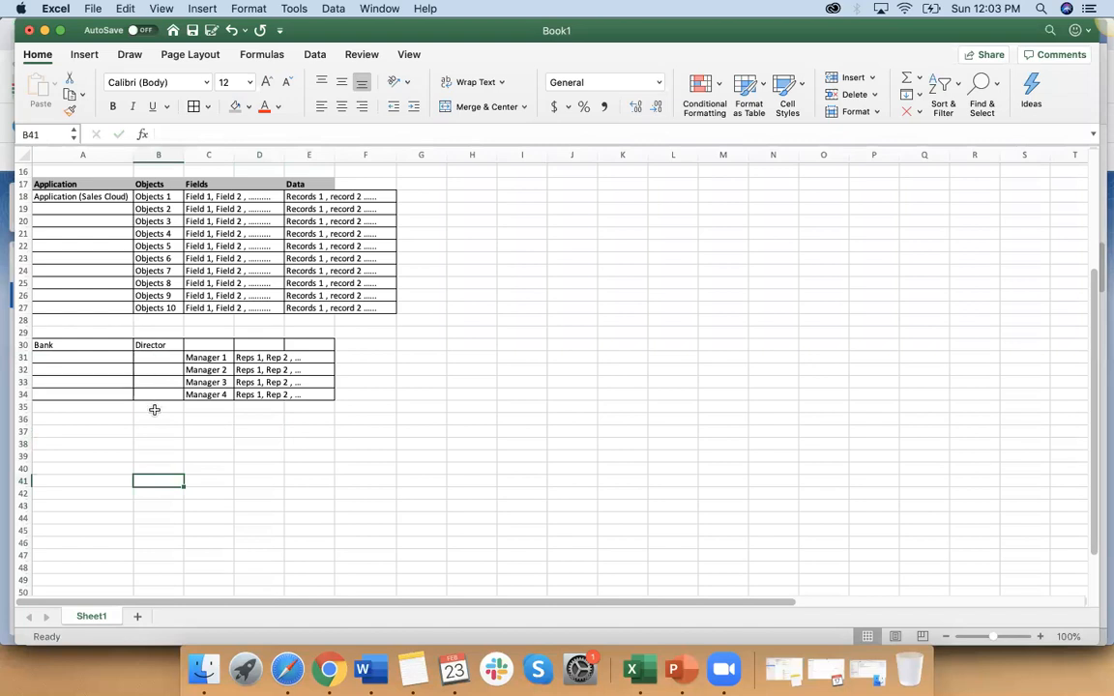
Step: Add a second director in B32, numbering the entries "Director 1" in B30 and "Director 2" in B32
click(150, 372)
text(Director)
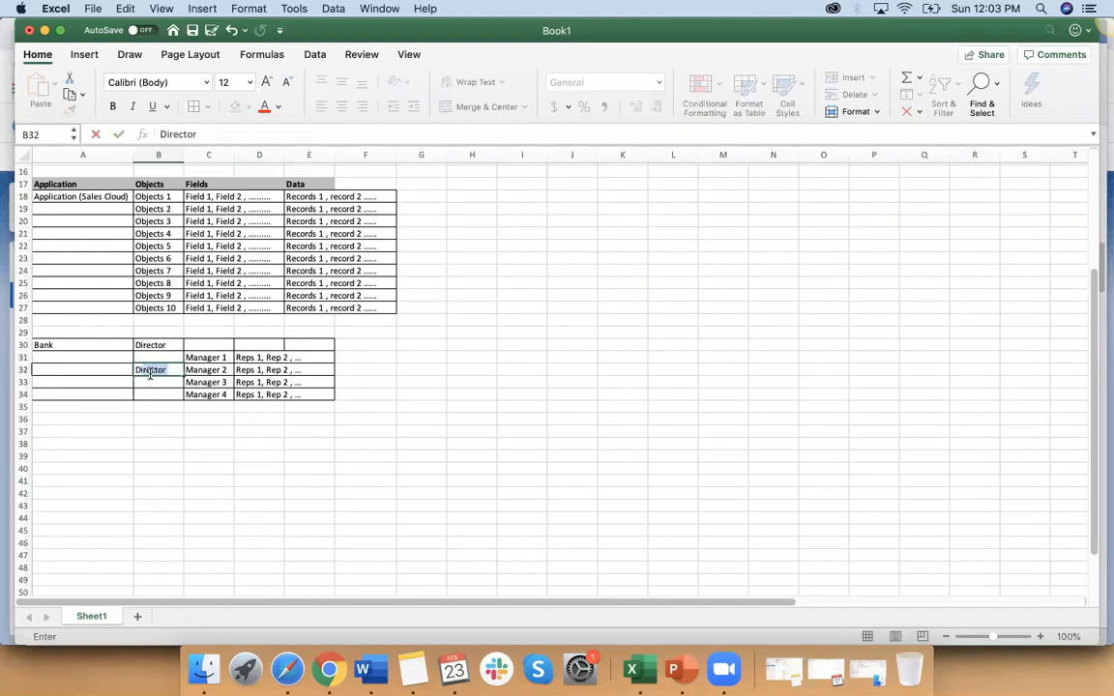
key(Return)
double_click(176, 345)
text(1)
click(176, 370)
double_click(176, 370)
text(2)
click(175, 410)
Step: Move "Director 2" from B32 to B33 beside Manager 3
click(170, 370)
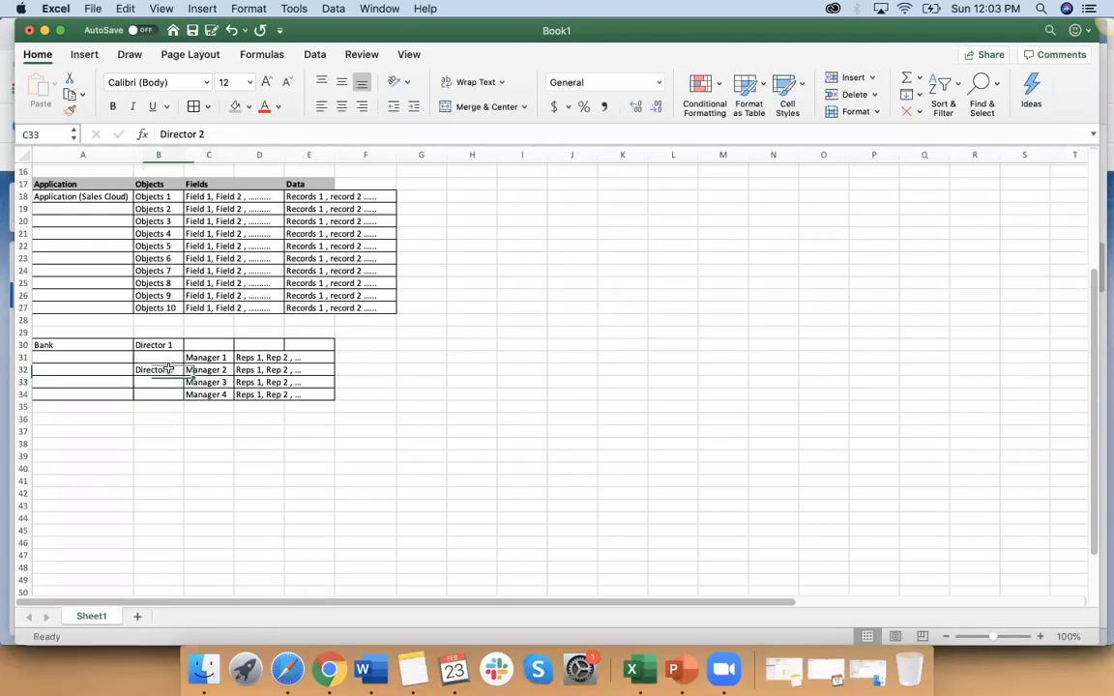
key(super+c)
click(162, 383)
key(super+v)
click(167, 369)
key(Delete)
click(206, 442)
Step: Move "Director 1" from B30 to B31 beside Manager 1 and reapply borders to A30:E34
click(163, 346)
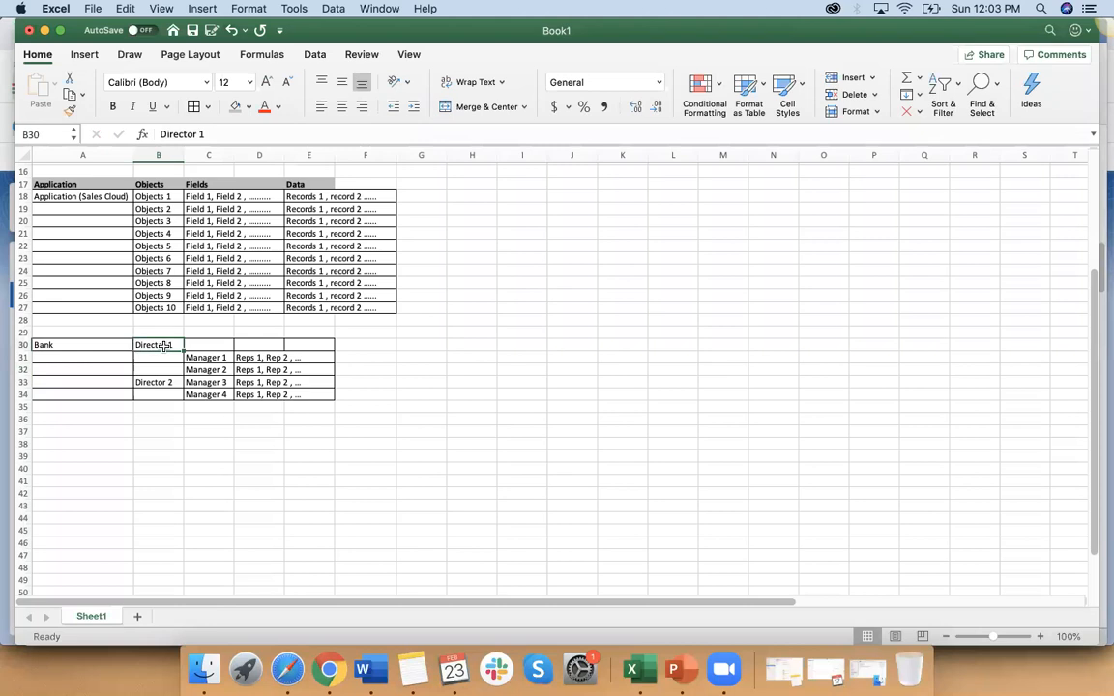
drag(165, 346, 296, 395)
click(176, 429)
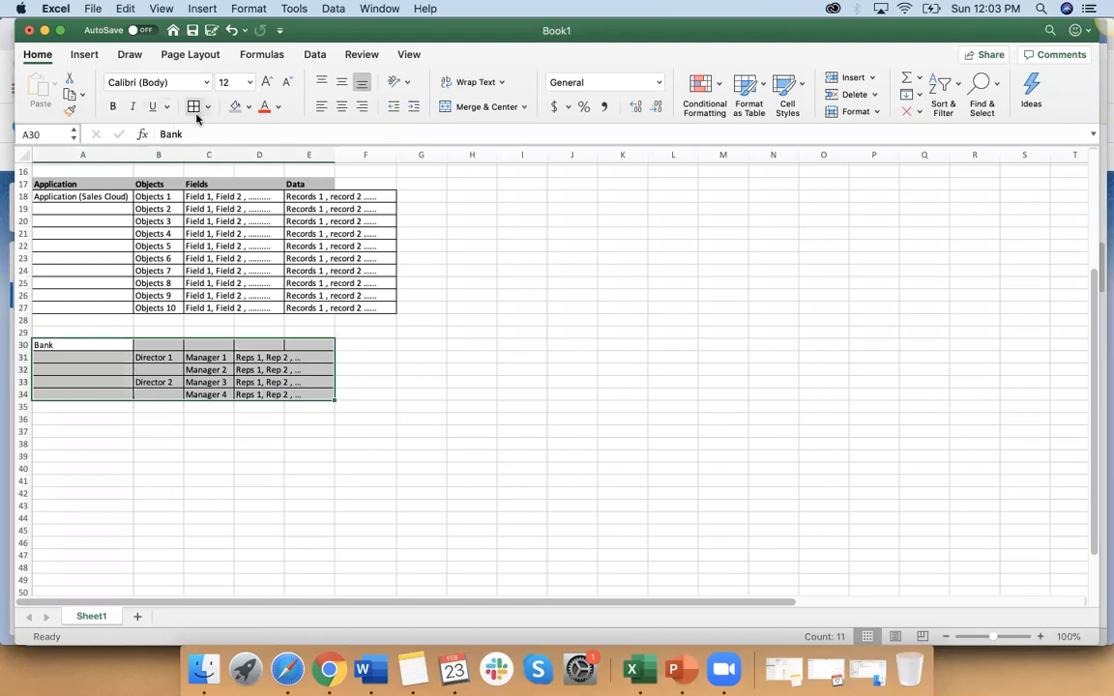
click(349, 422)
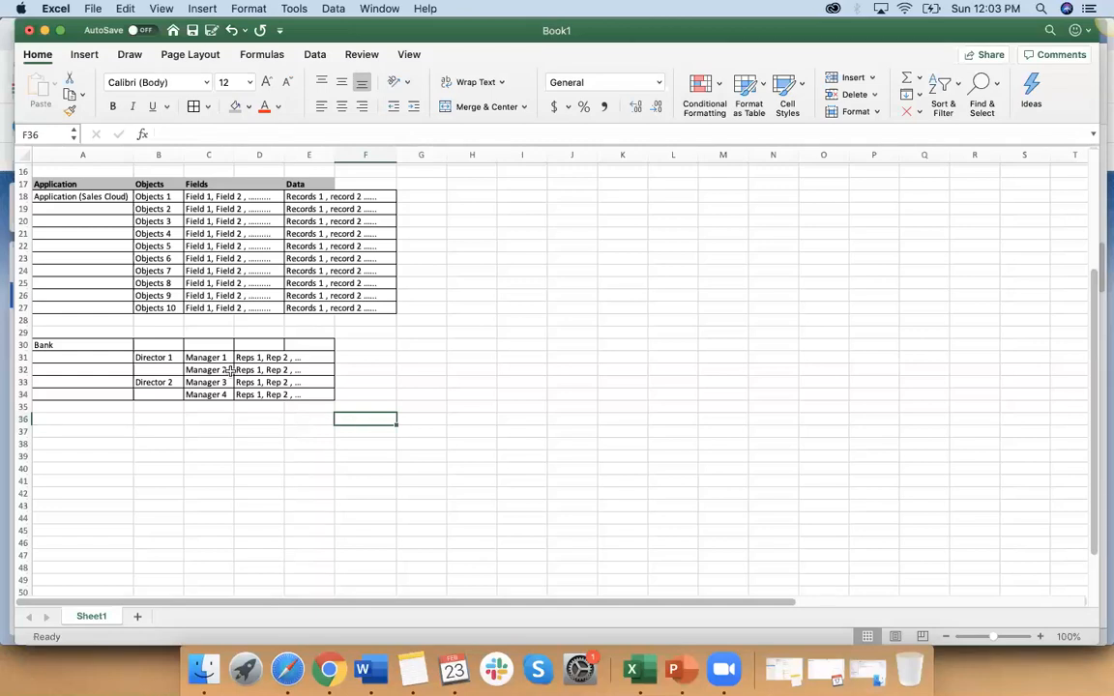
Step: Enter "CTO" in A31 as the top level of the bank hierarchy
click(75, 355)
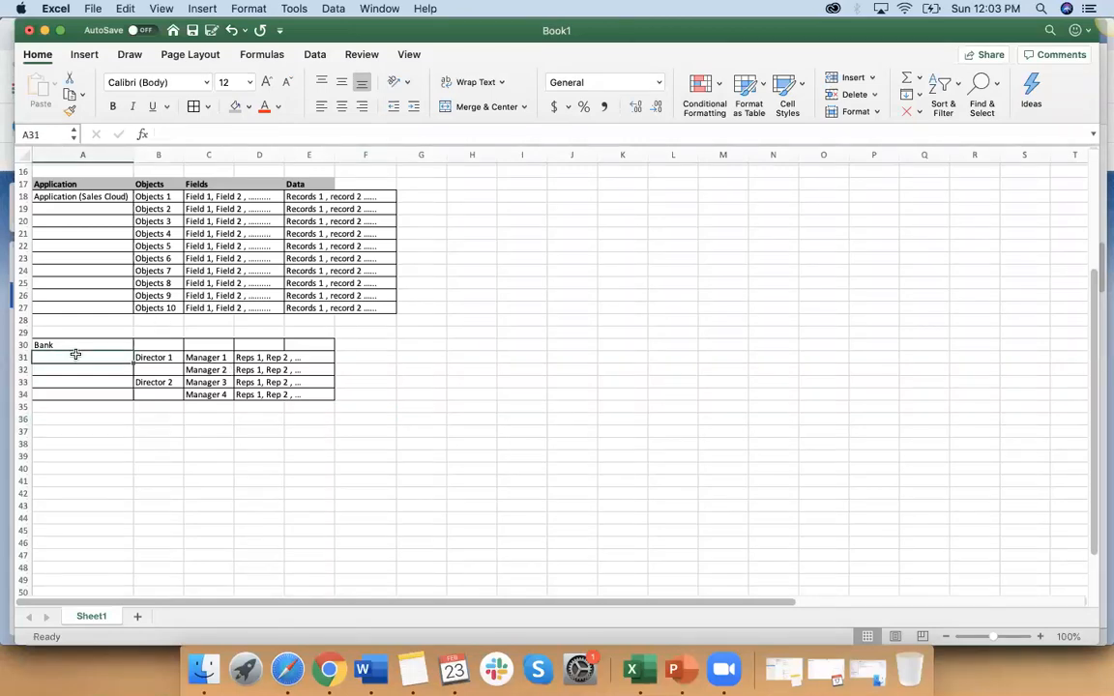
text(CTO)
double_click(65, 345)
Step: Fill the Bank heading row A30:E30 with grey and merge and center it across the table
drag(64, 345, 313, 346)
click(235, 106)
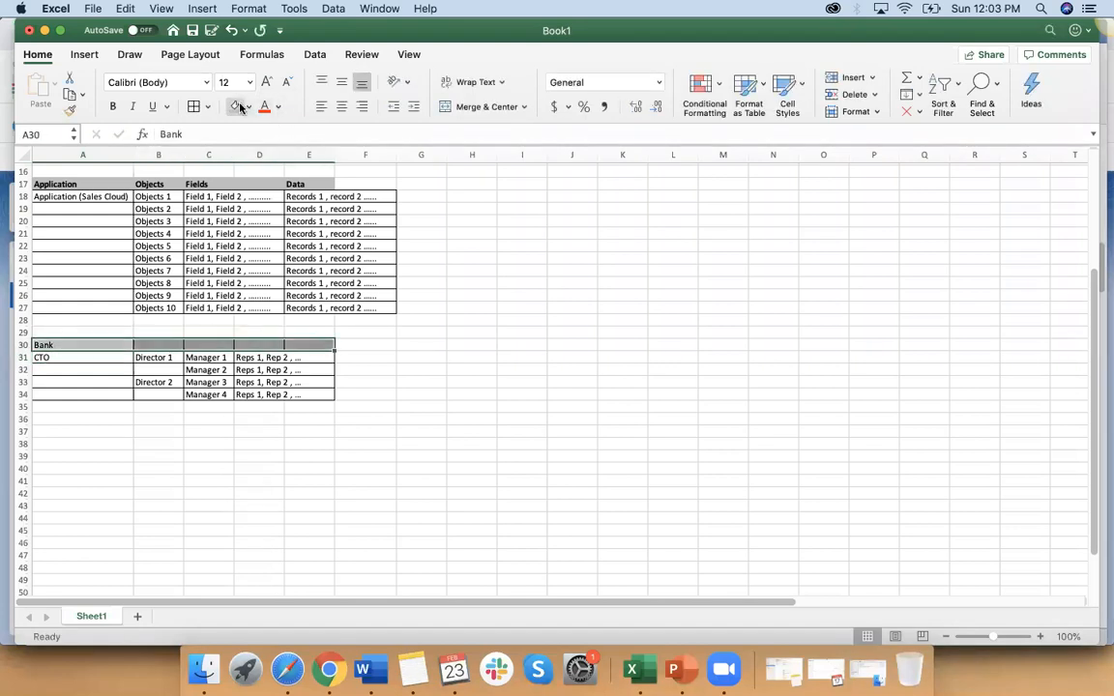
click(342, 107)
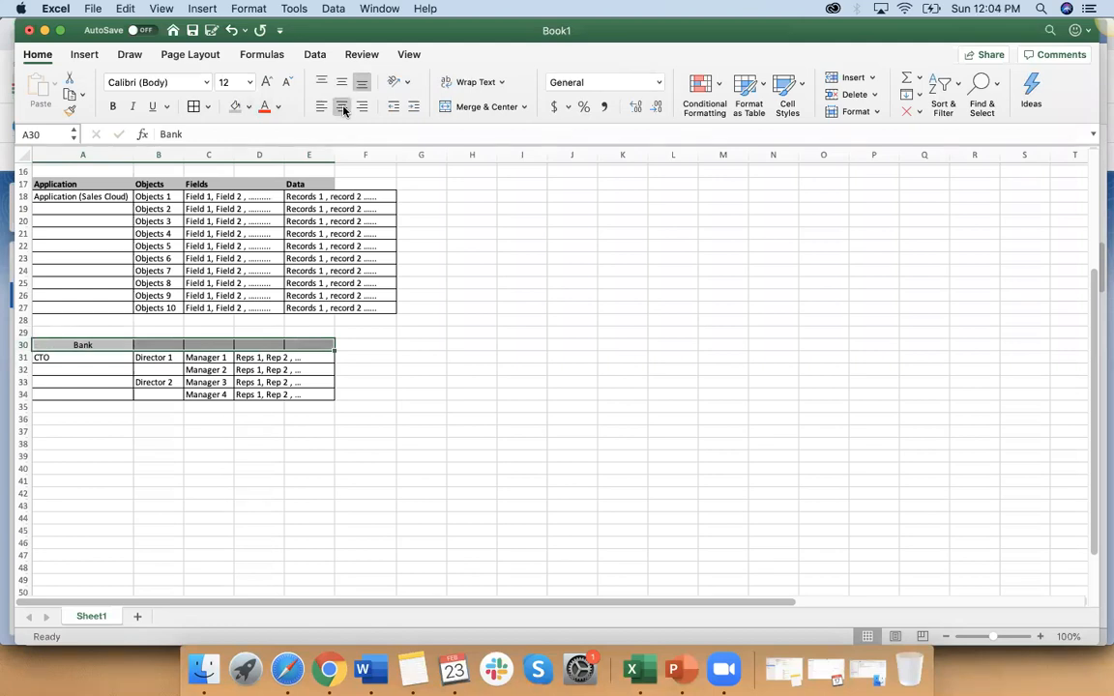
click(463, 106)
click(405, 453)
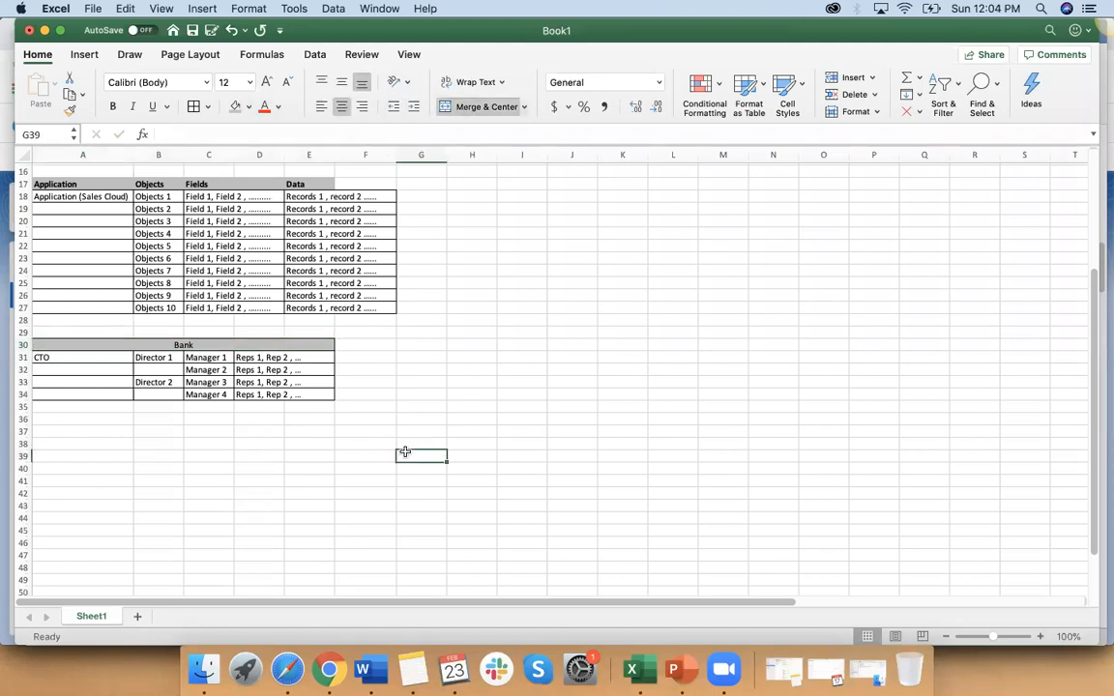
click(74, 358)
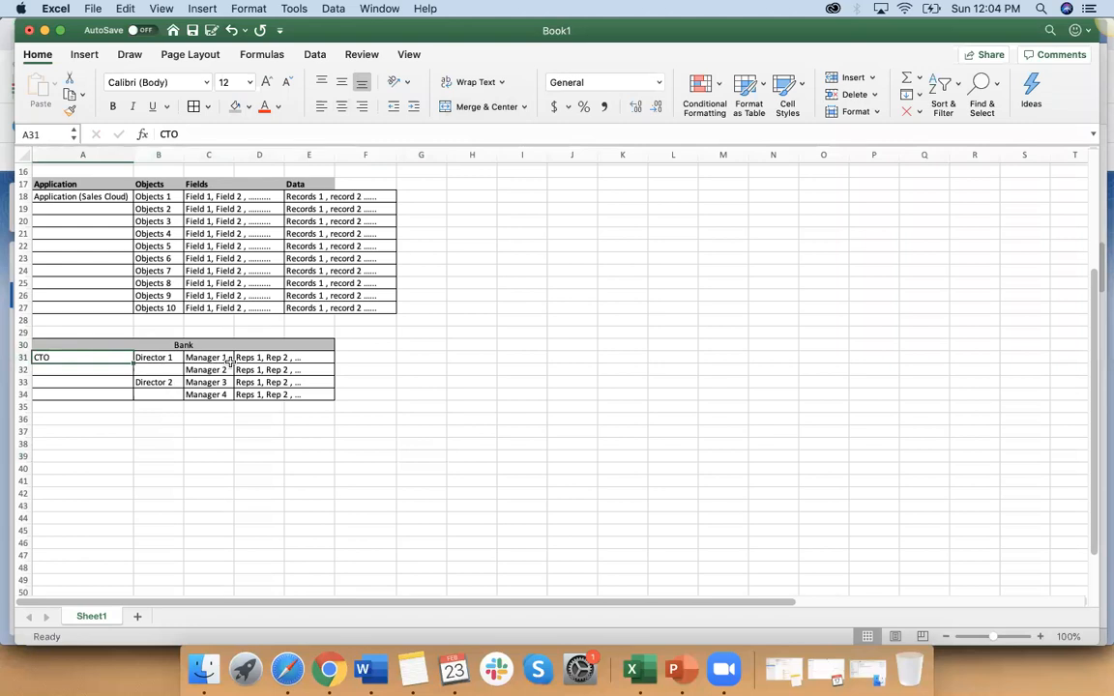
drag(220, 358, 243, 370)
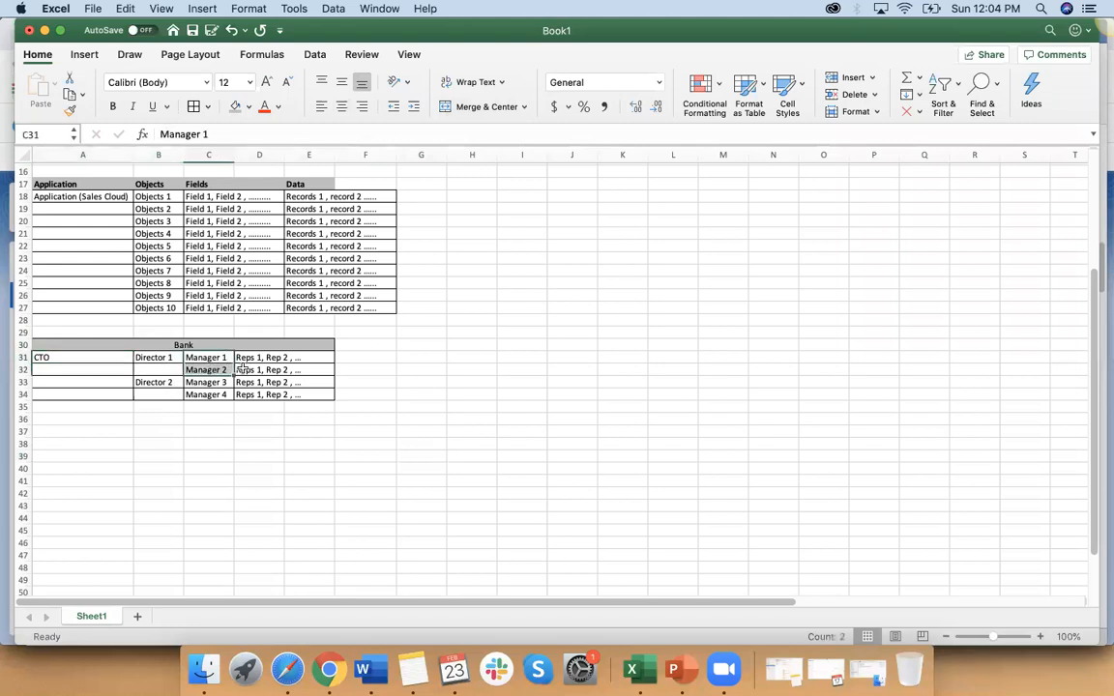
click(295, 359)
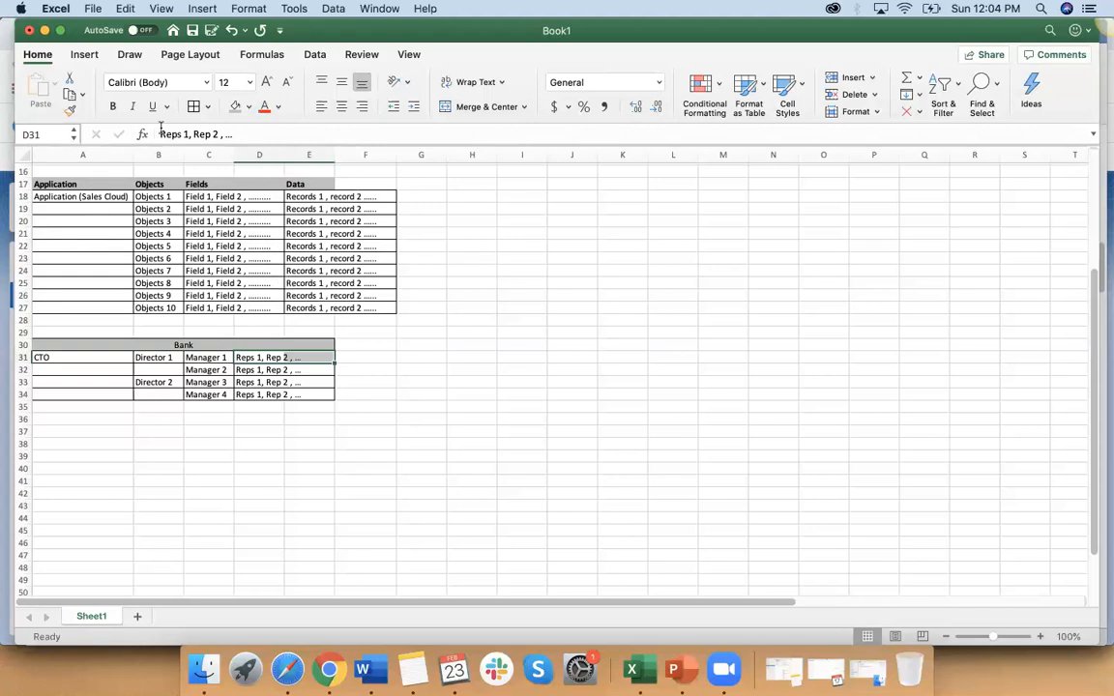
click(71, 357)
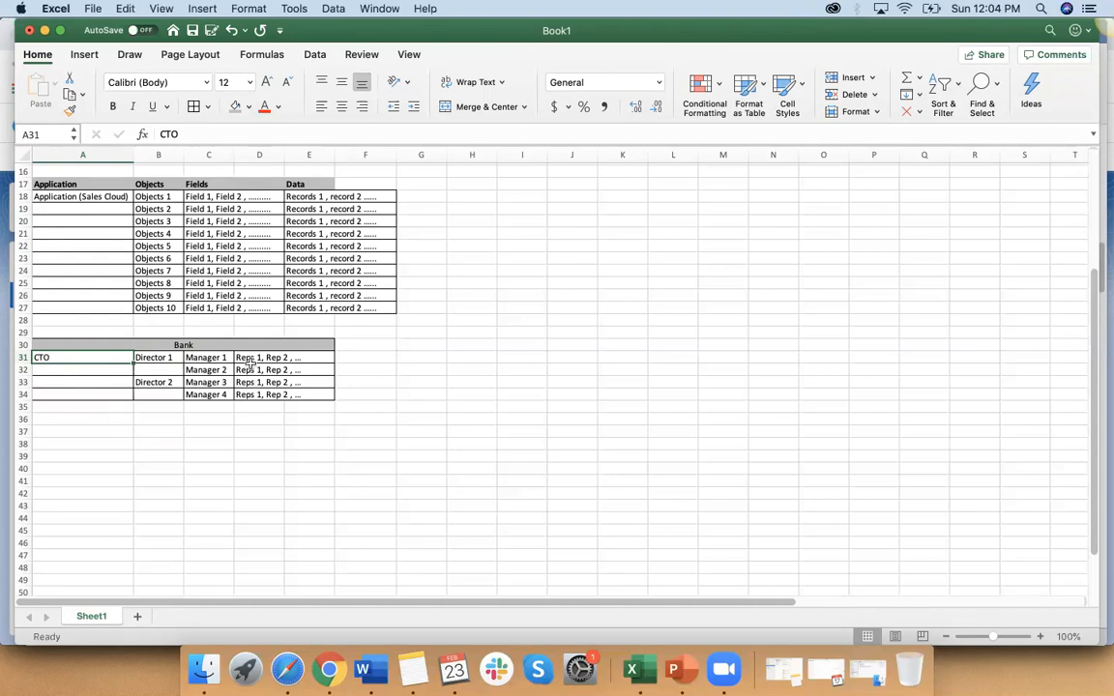
click(215, 358)
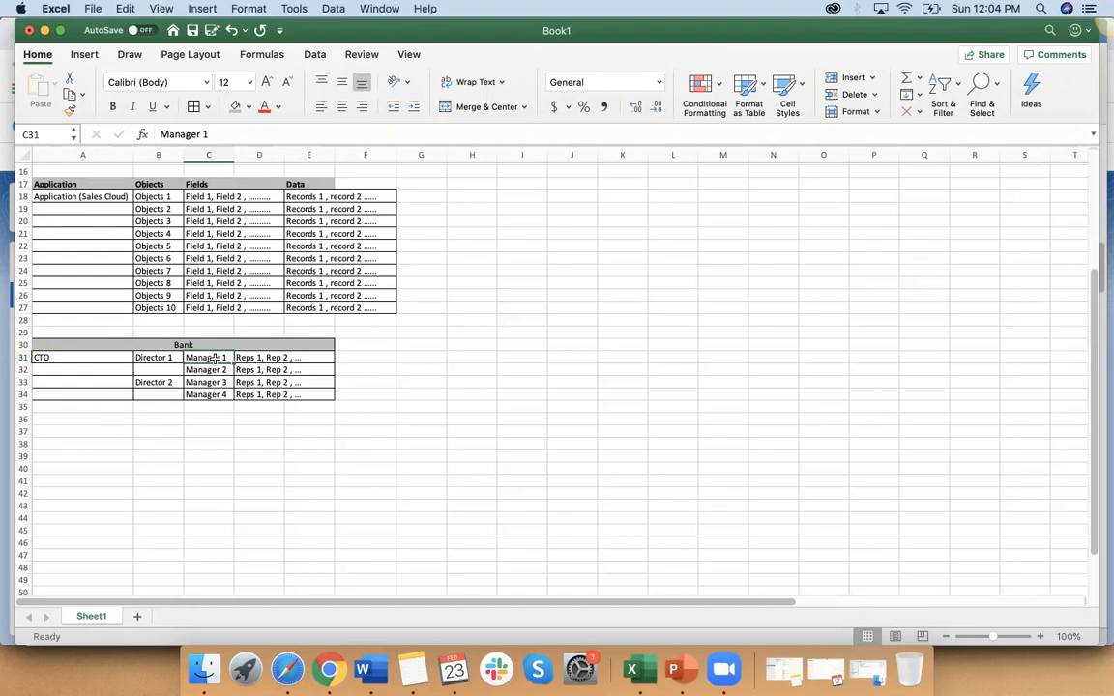
Step: Enter "Product Owner" in H20 and widen column H to fit the text
click(476, 219)
text(Product Owner)
click(522, 271)
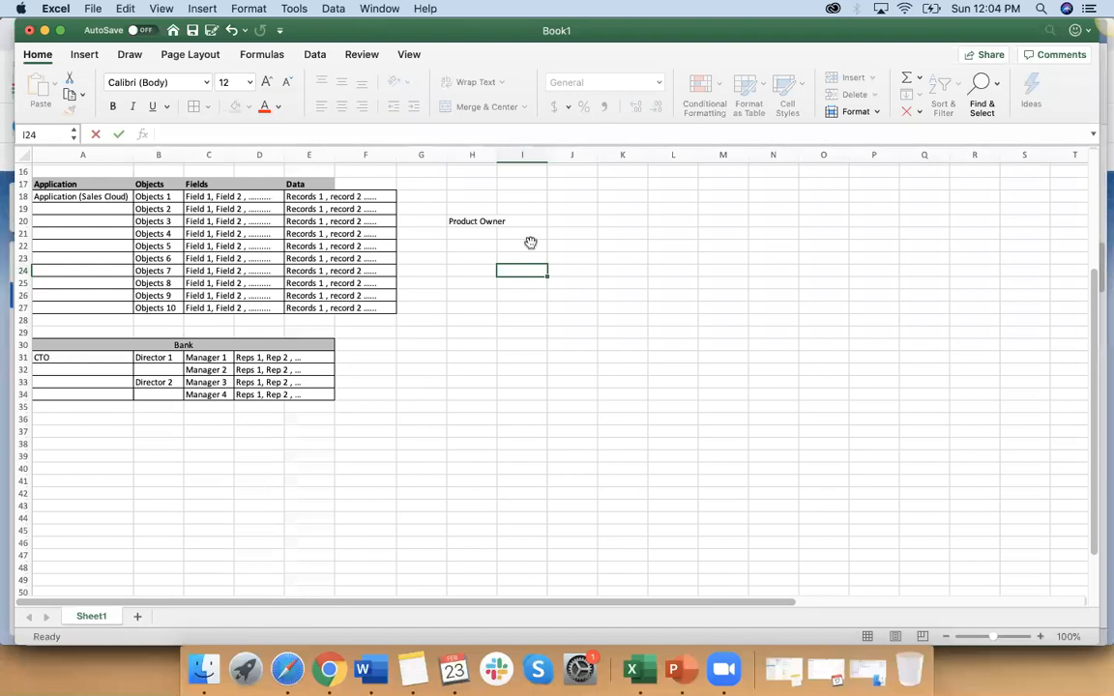
drag(503, 158, 511, 160)
click(552, 224)
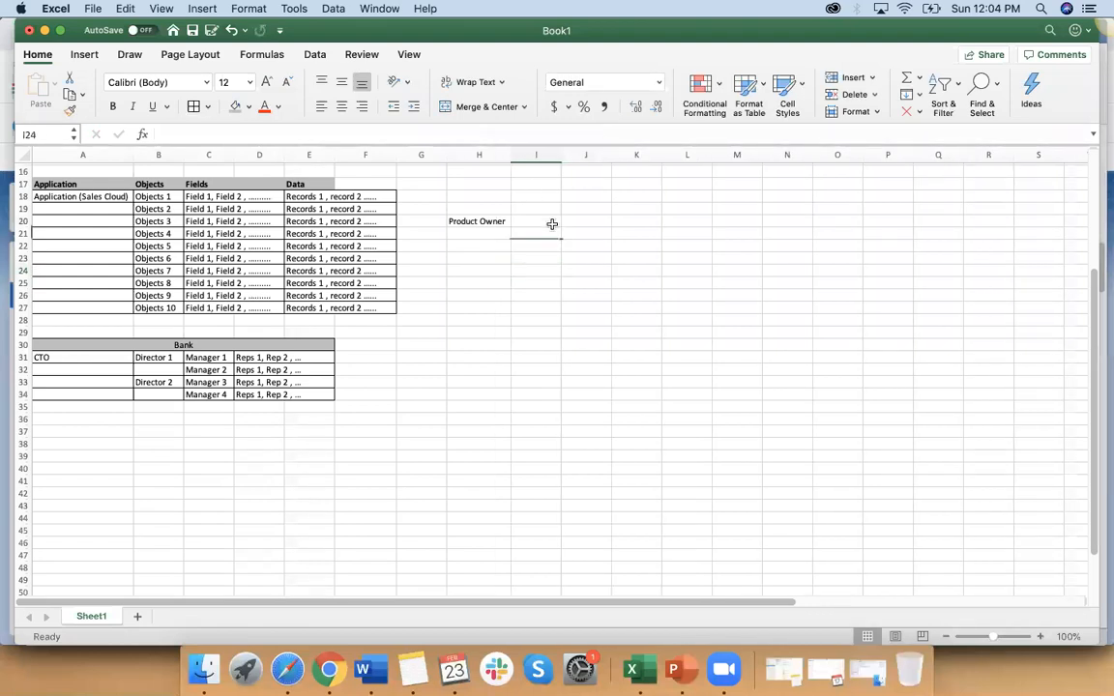
Step: Enter "Customer POC" in I20 and fill the Product Owner cell H20 with grey
text(Customer POC)
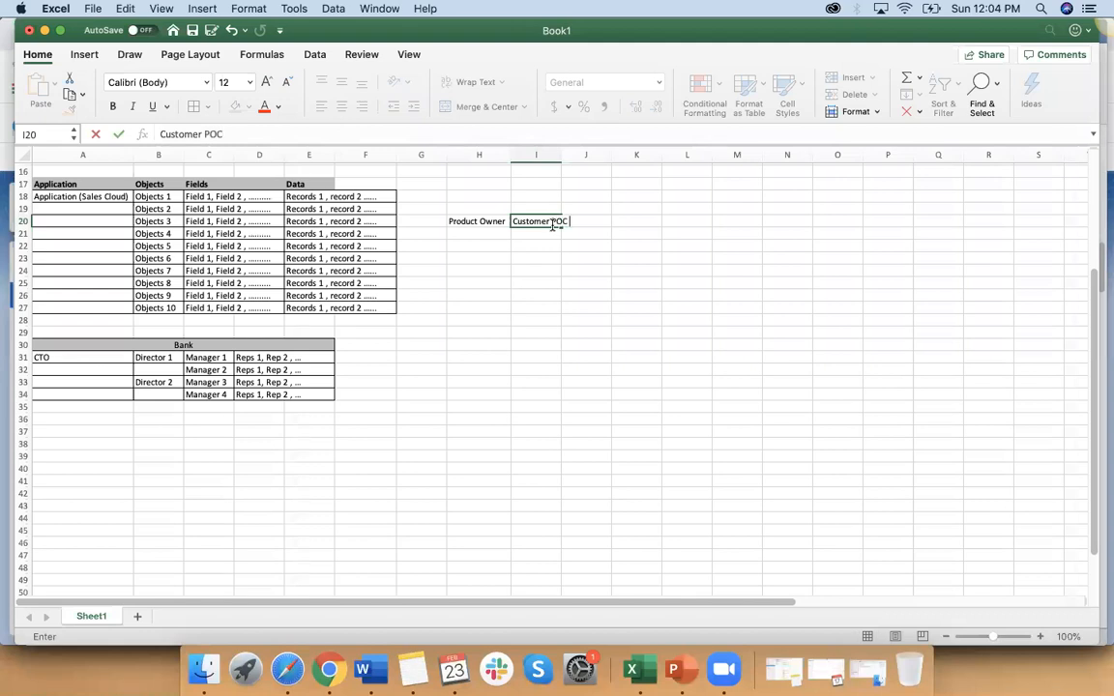
click(570, 332)
click(491, 220)
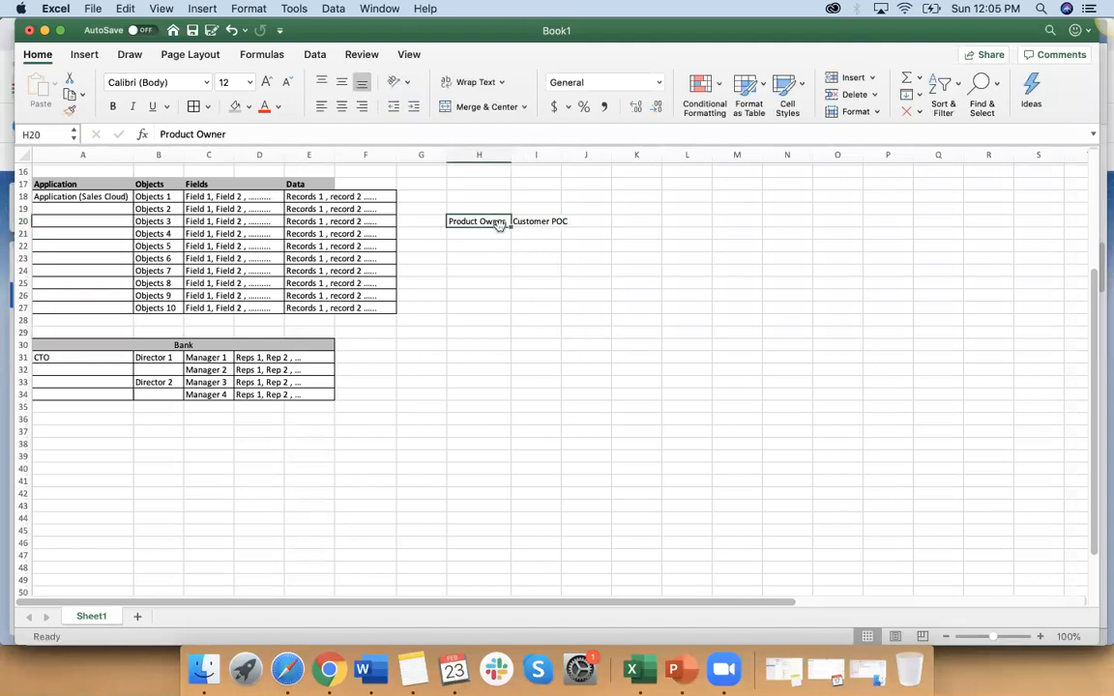
click(235, 109)
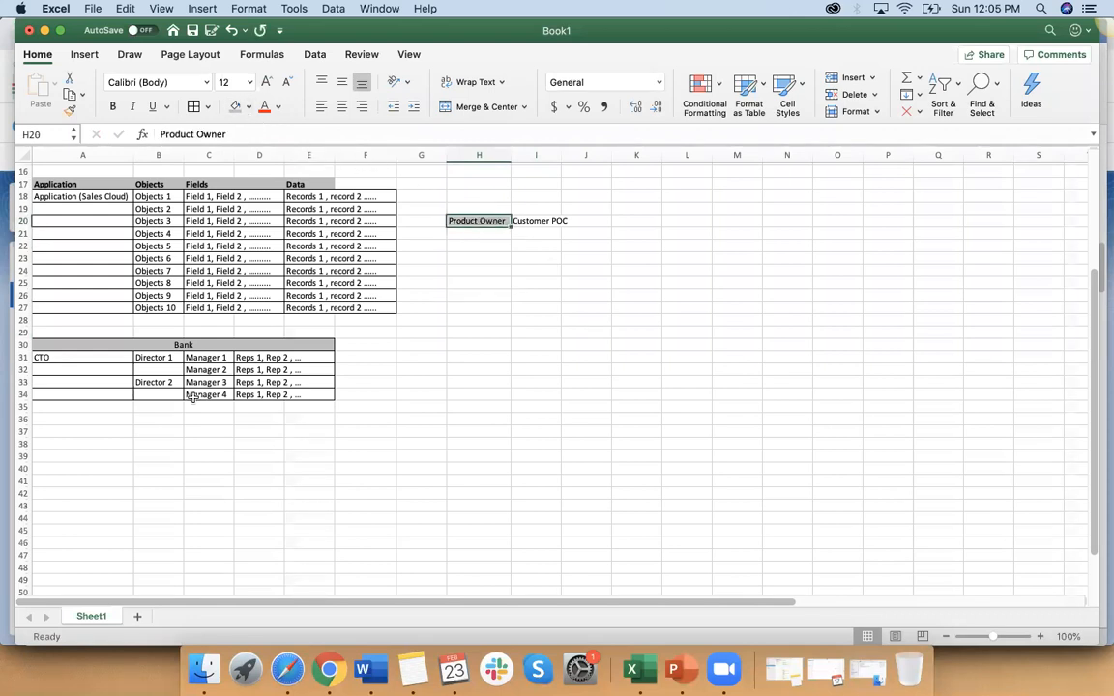
click(249, 358)
click(206, 358)
click(161, 357)
click(42, 357)
Step: Enter "PM" in H21 below Product Owner
click(489, 224)
click(491, 234)
text(PM)
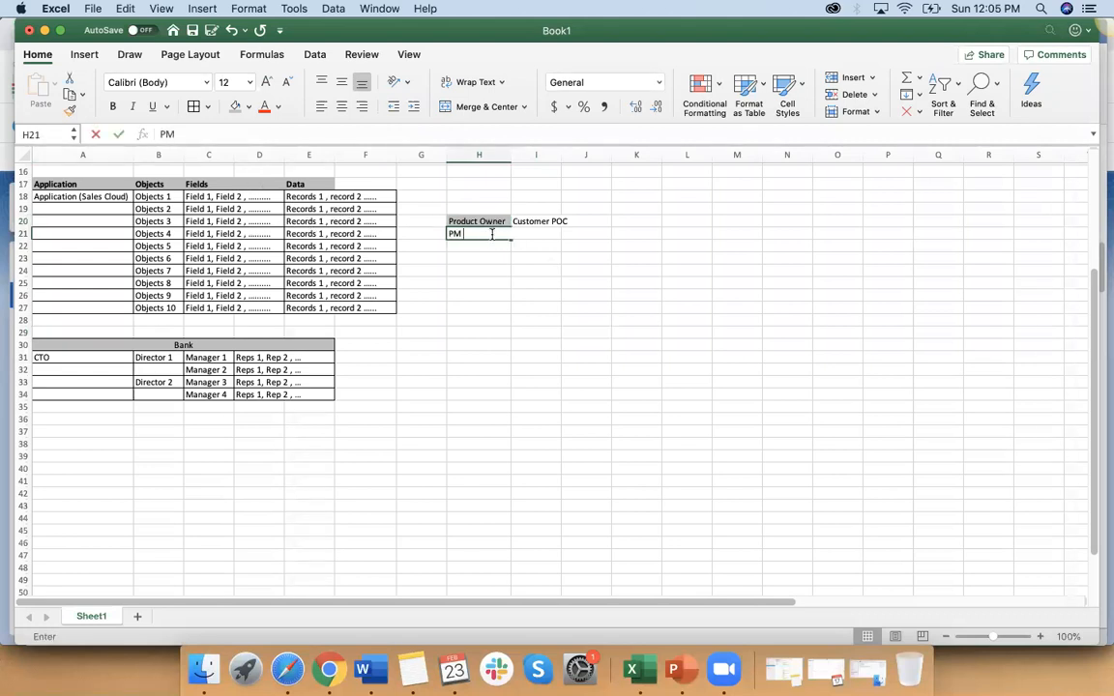
click(535, 281)
Step: Enter "Salesforce Implimentatin Team" in I21 and widen column I to fit the text
click(532, 233)
text(Salesfor)
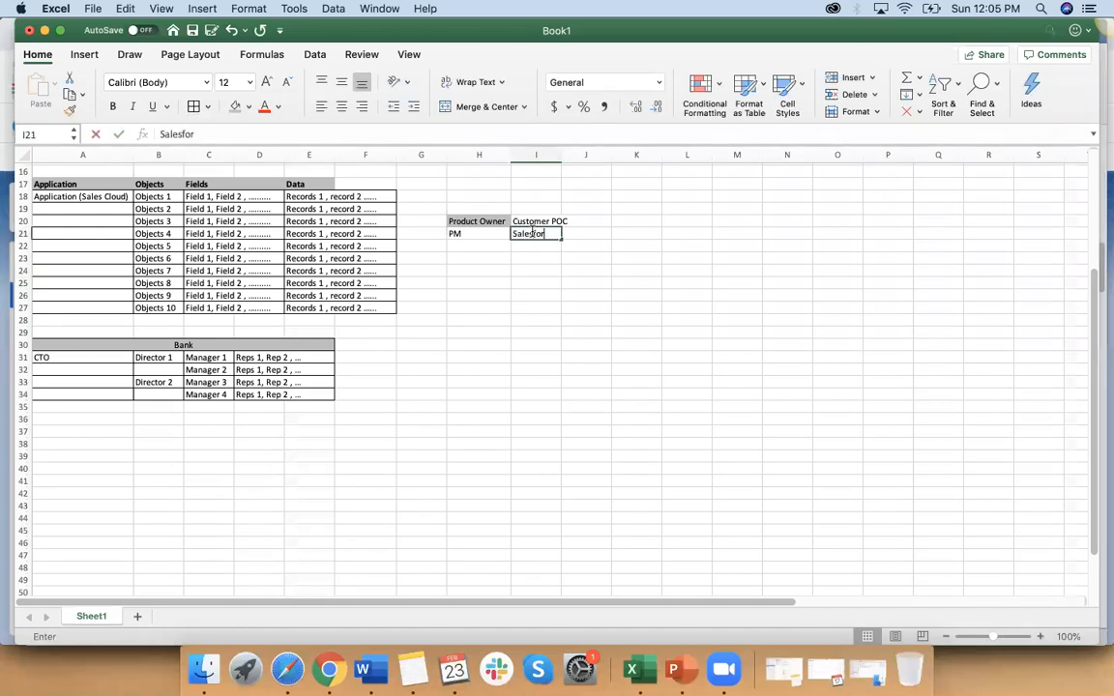
text(ce Implim)
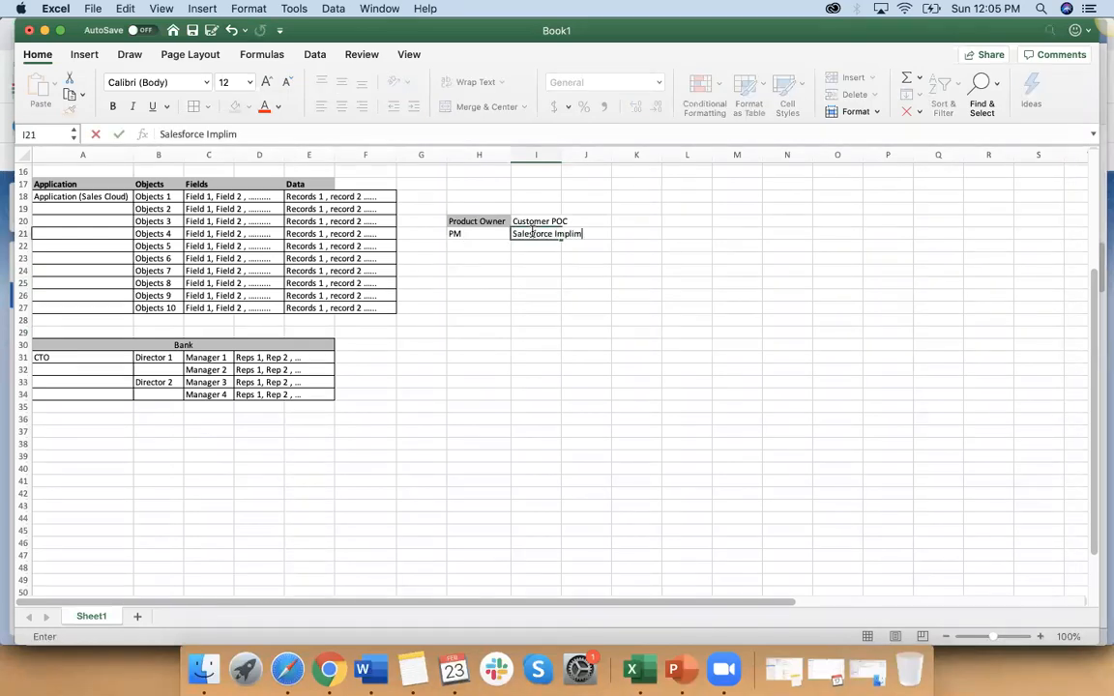
text(entatin Team)
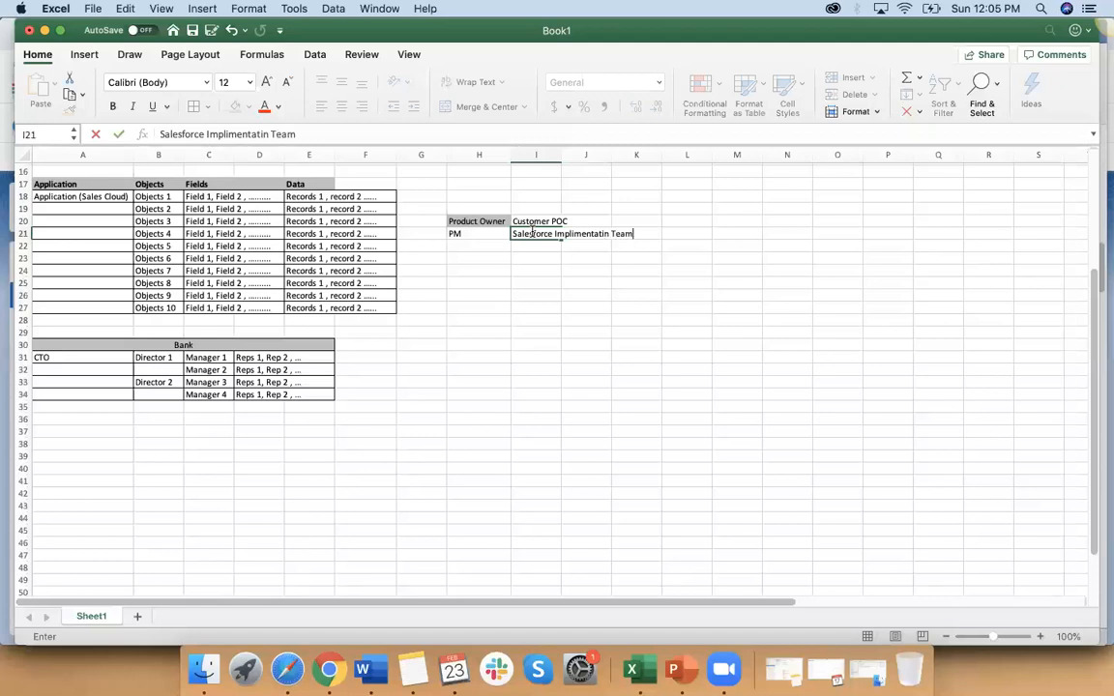
click(584, 319)
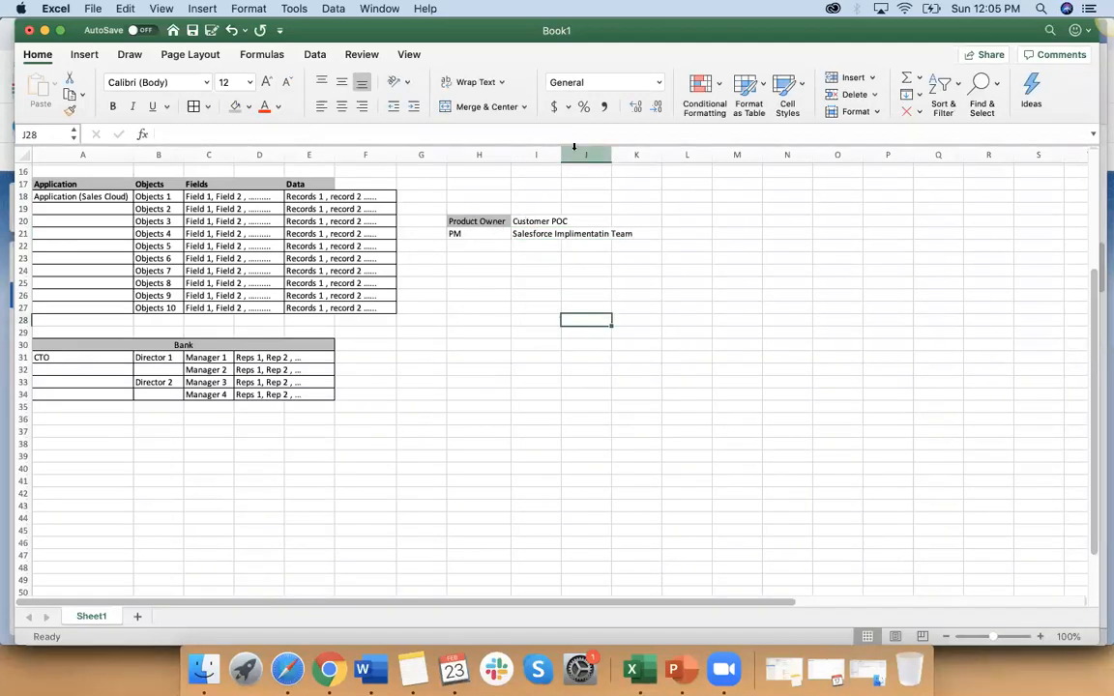
drag(561, 155, 640, 155)
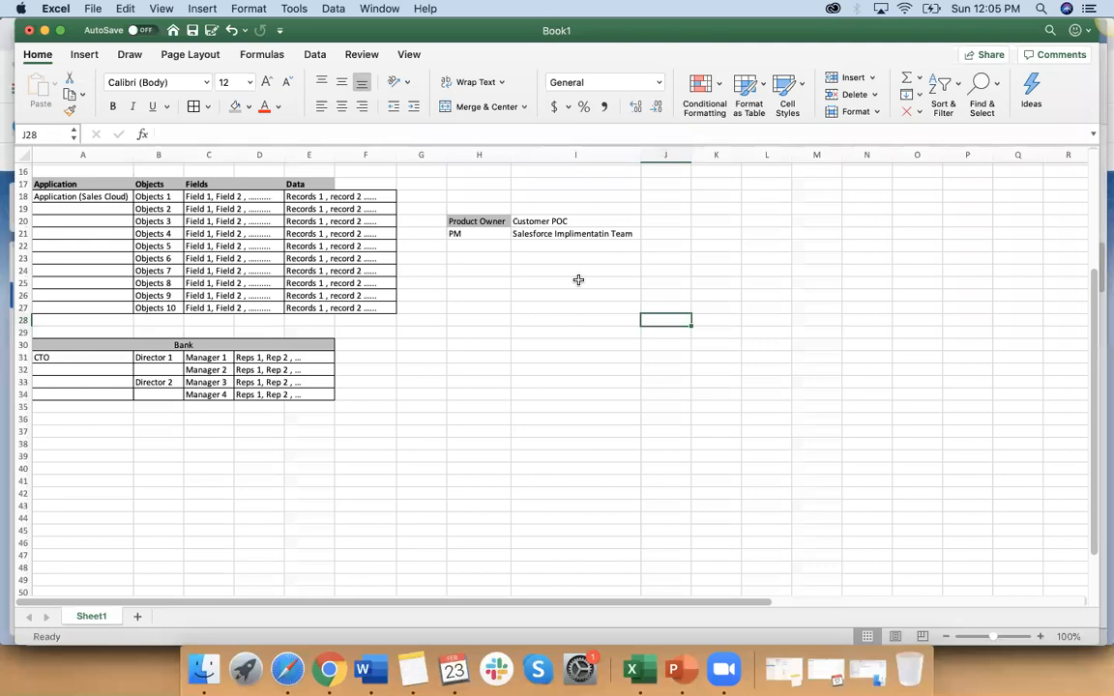
Step: Enter "Unboxx Consulting" in I18 and "PM" in J18 above the Product Owner rows
click(543, 195)
text(Unboxx Consulting)
click(547, 306)
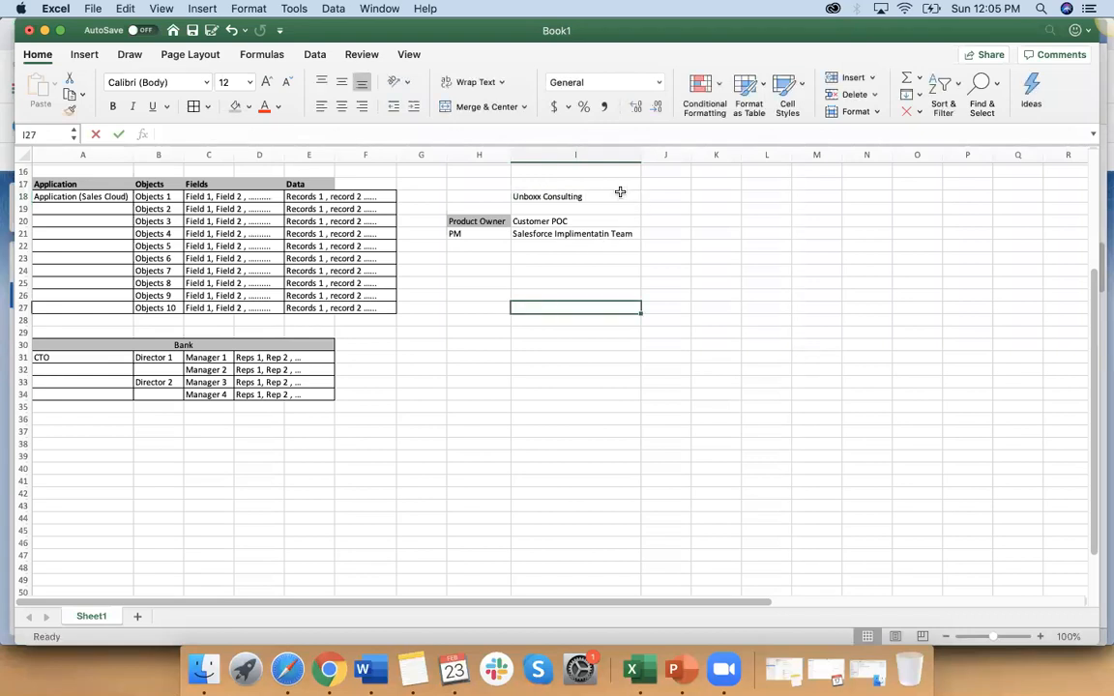
click(657, 197)
text(PM)
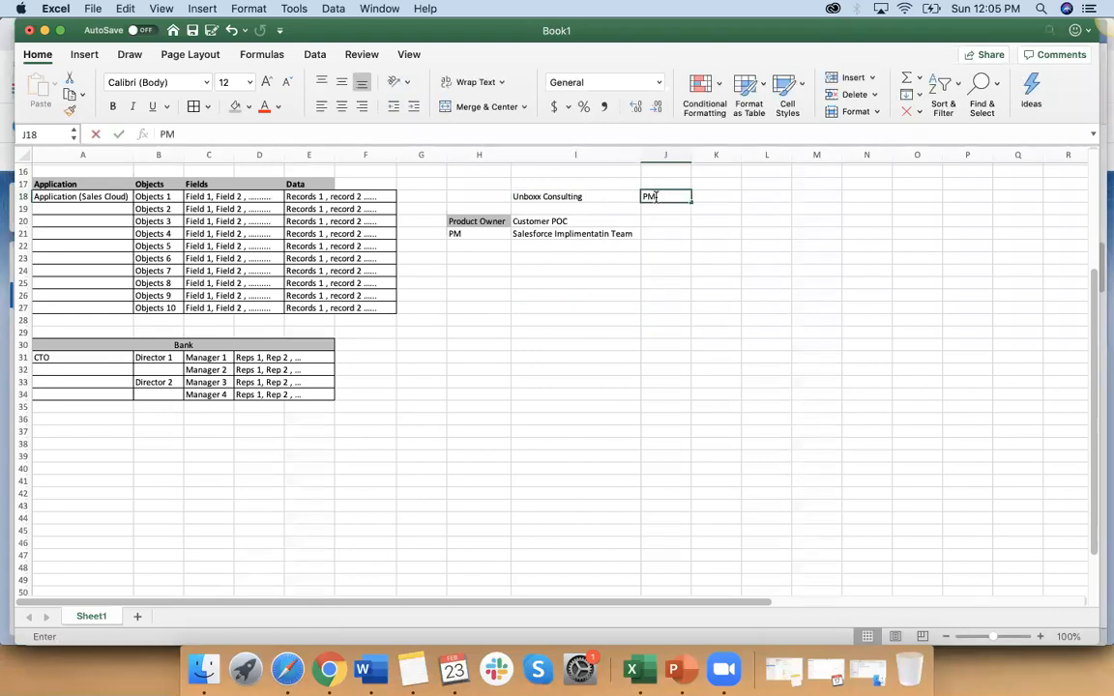
click(464, 235)
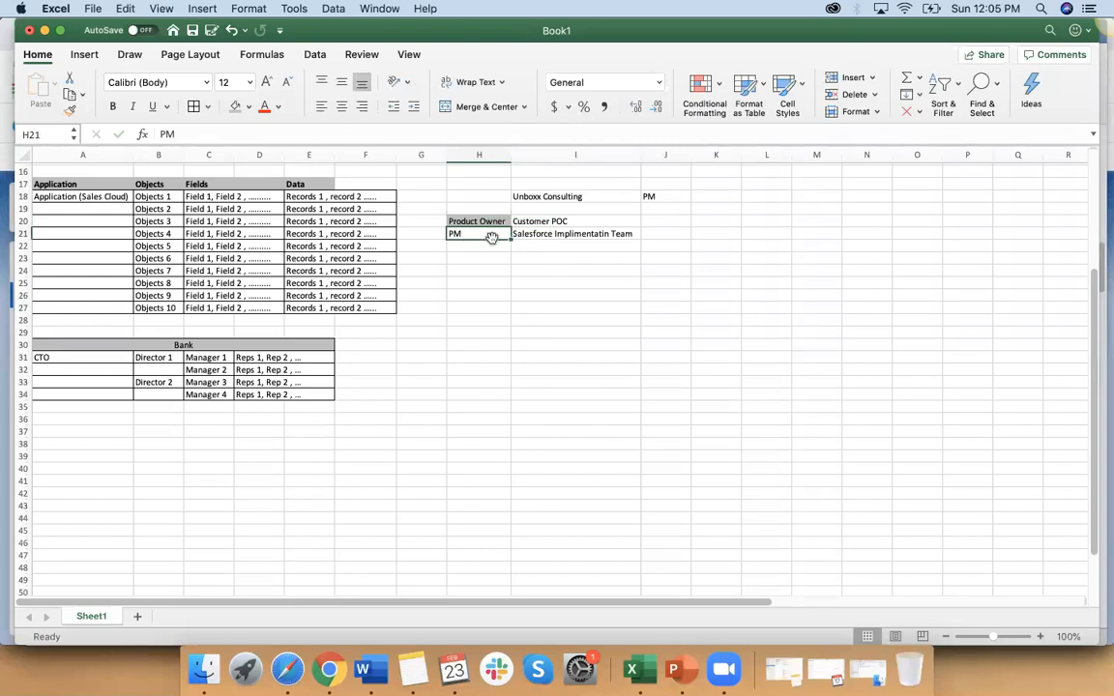
Step: Extend the PM entry in H21 to read "PM / BA or SBA"
click(491, 222)
click(481, 233)
double_click(482, 233)
text(/ )
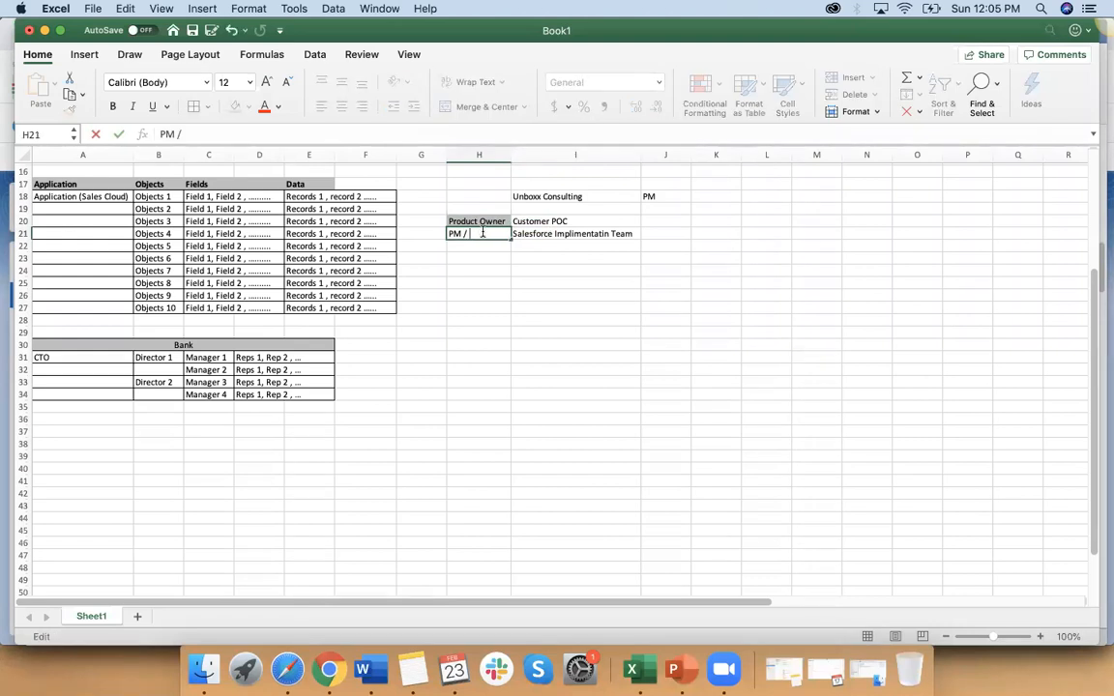
text(B)
text(A)
text( or)
text( SMA)
key(BackSpace)
key(BackSpace)
text(BA)
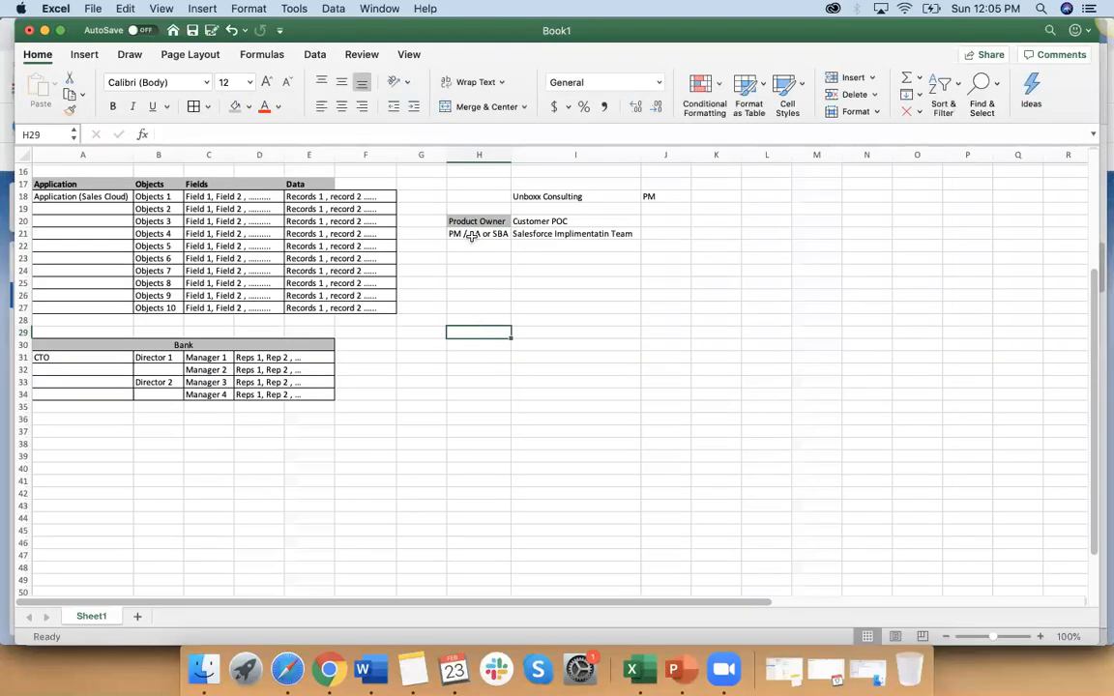
Step: Examine the project roles in H20:H21 and the CTO and director levels of the Bank table
click(472, 235)
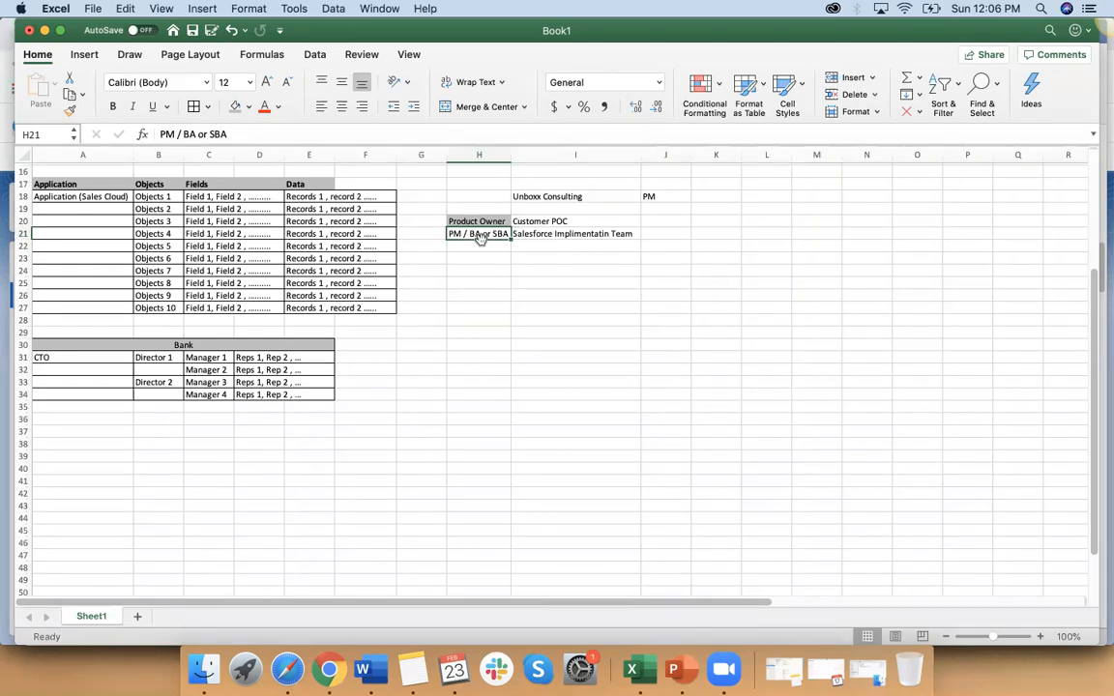
key(Up)
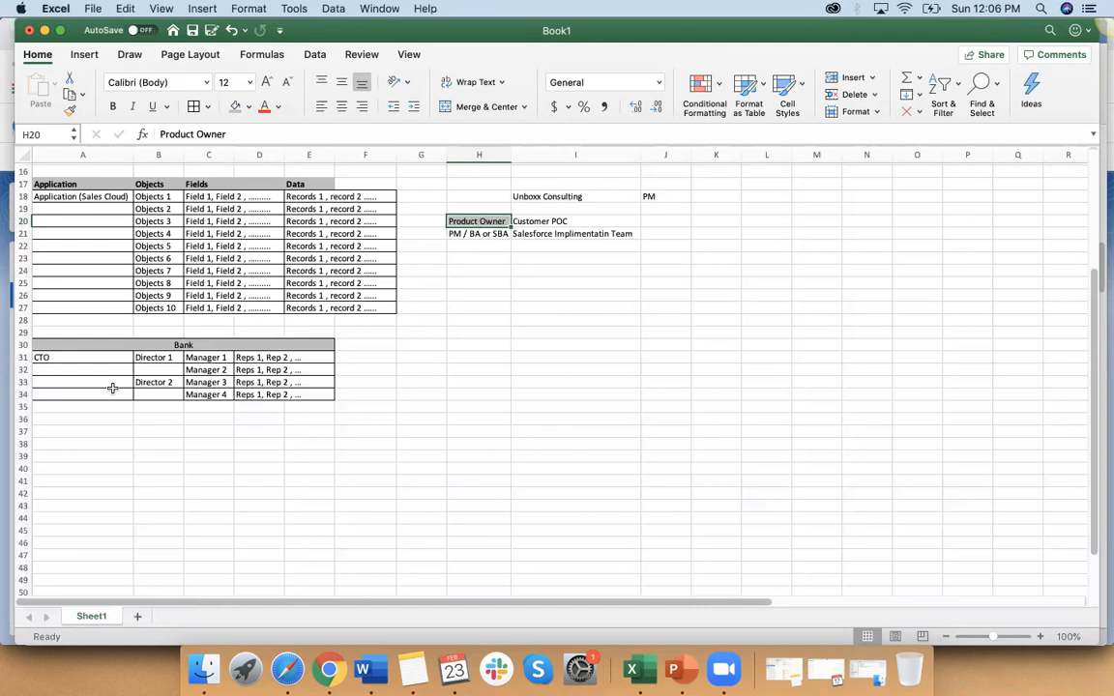
scroll(113, 387, down, 1)
scroll(113, 388, right, 1)
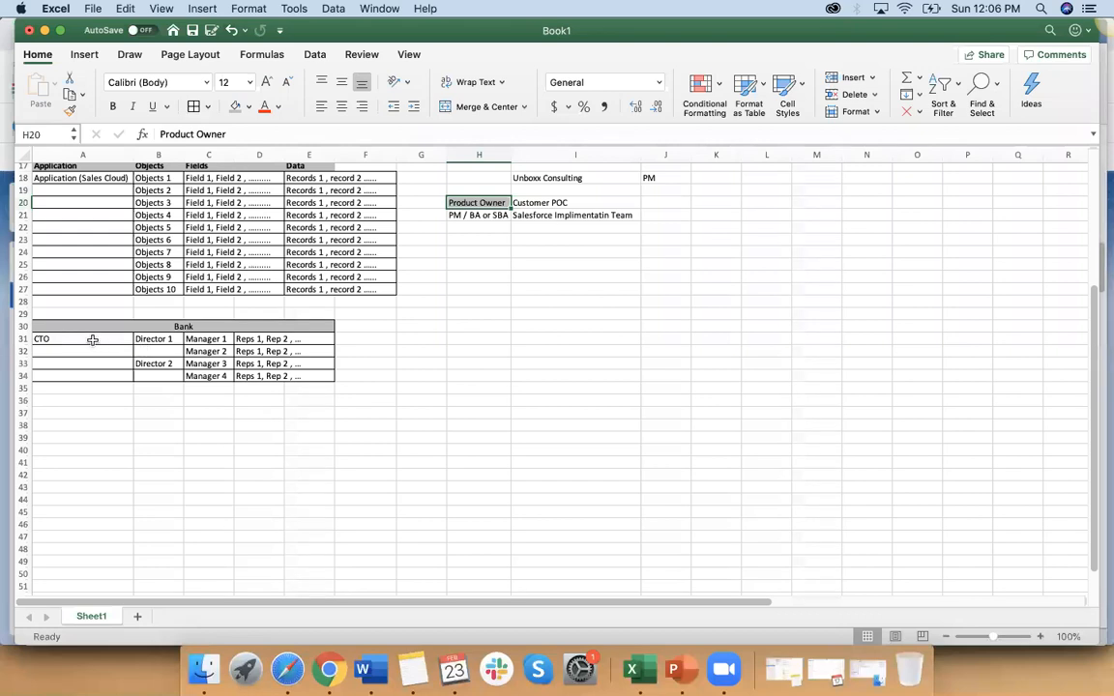
click(93, 340)
click(154, 340)
click(169, 366)
key(Down)
click(170, 366)
drag(136, 364, 109, 338)
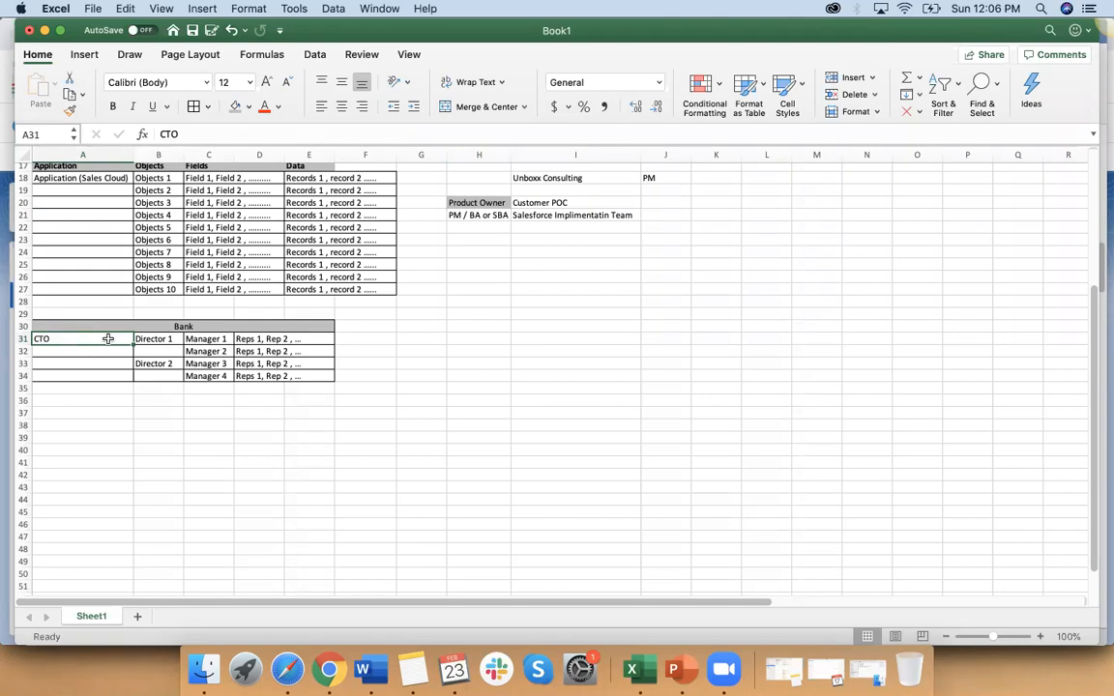
Step: Review the Application, Objects, Fields and Data headings in row 17 against the CTO role in A31
scroll(108, 339, up, 3)
click(81, 233)
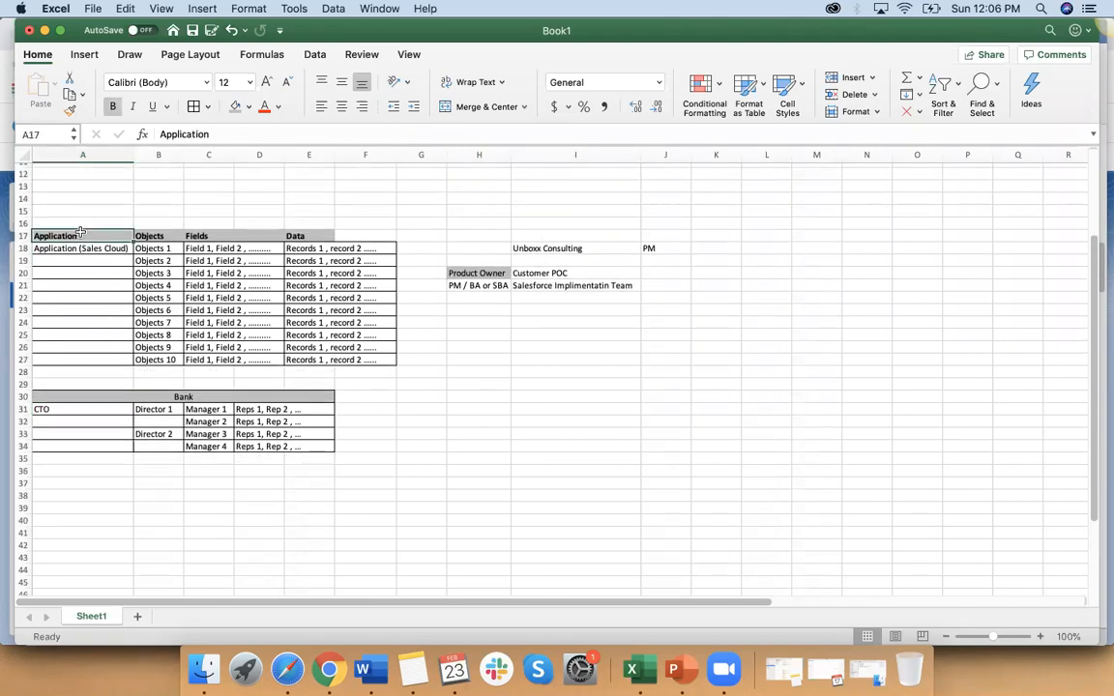
click(155, 235)
click(214, 234)
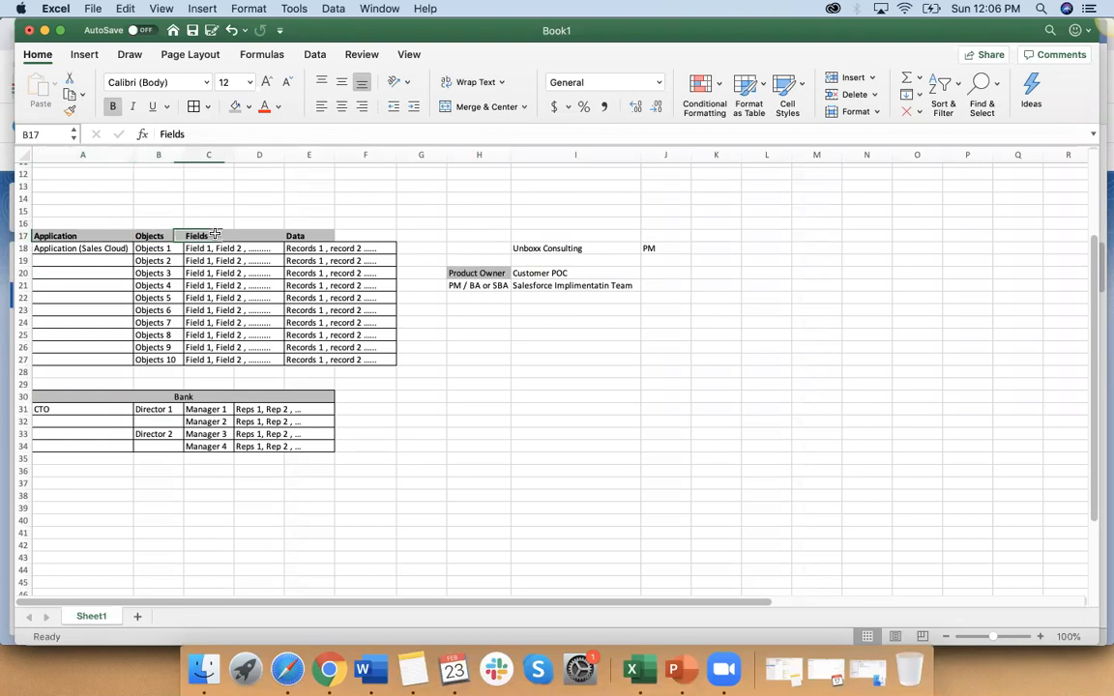
click(298, 234)
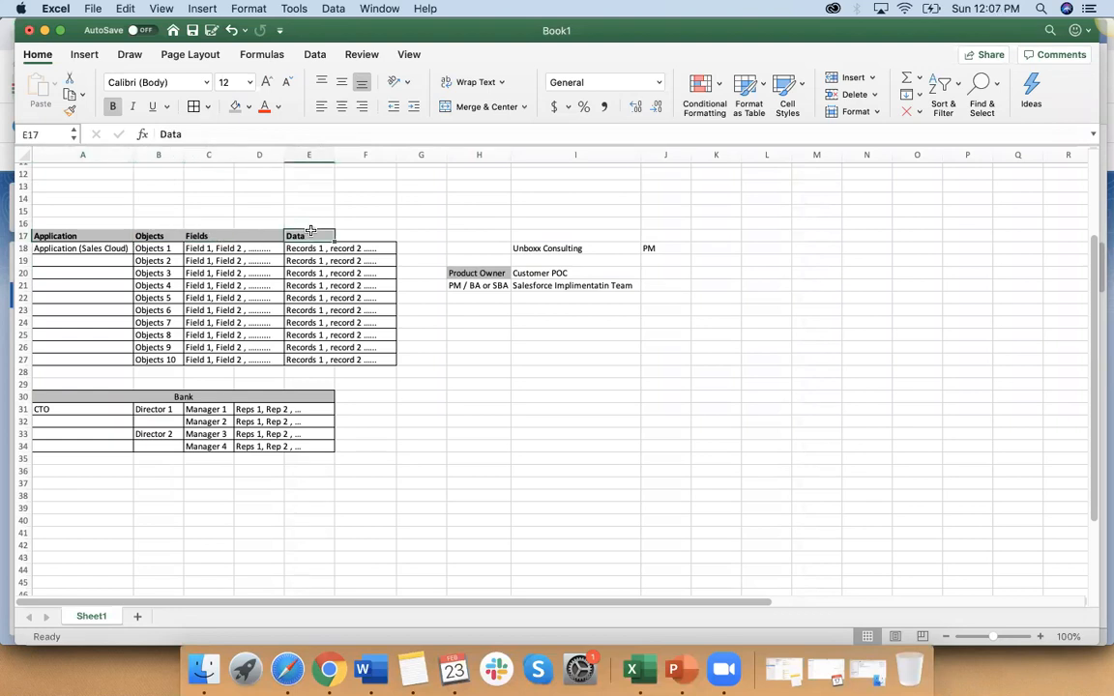
click(64, 407)
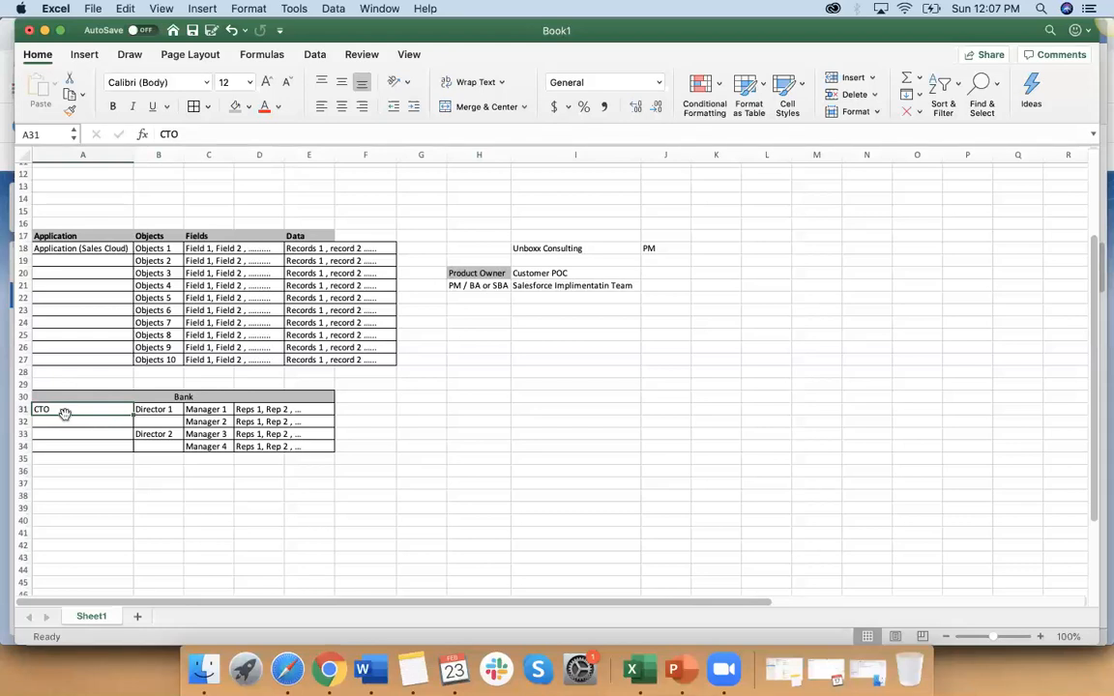
click(301, 235)
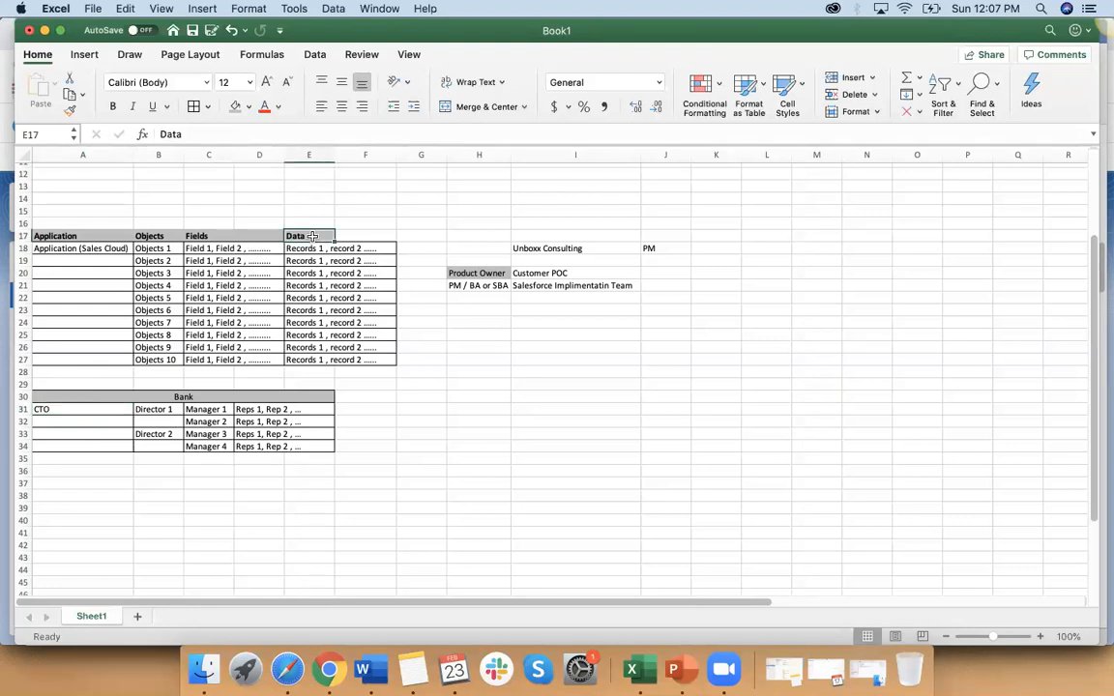
click(62, 235)
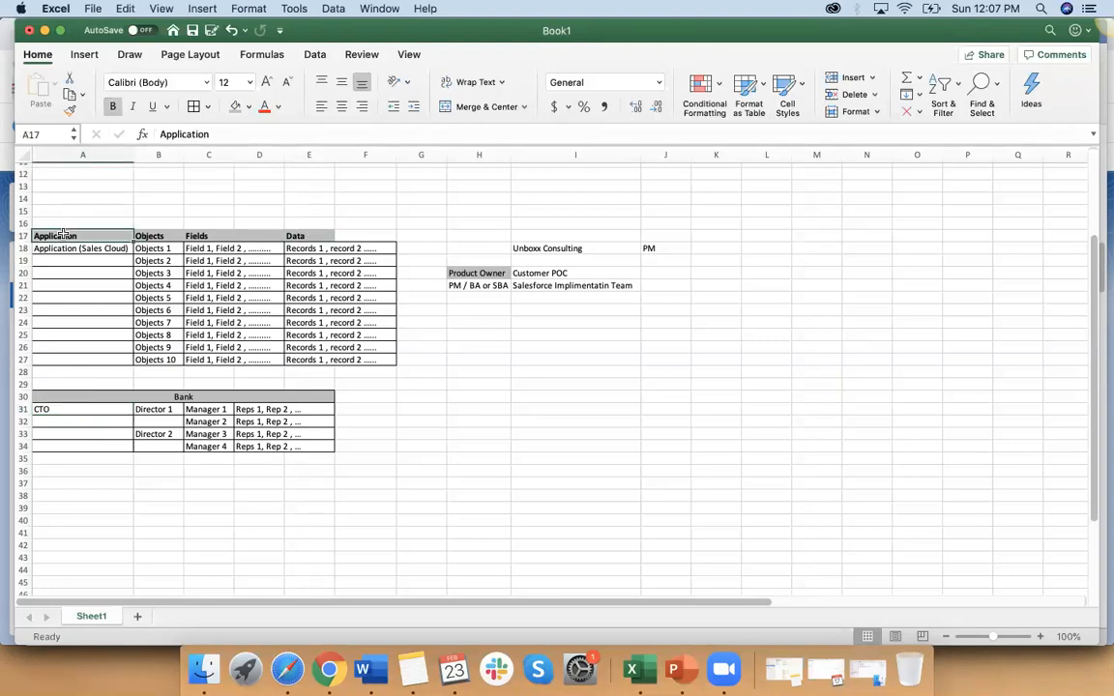
click(76, 407)
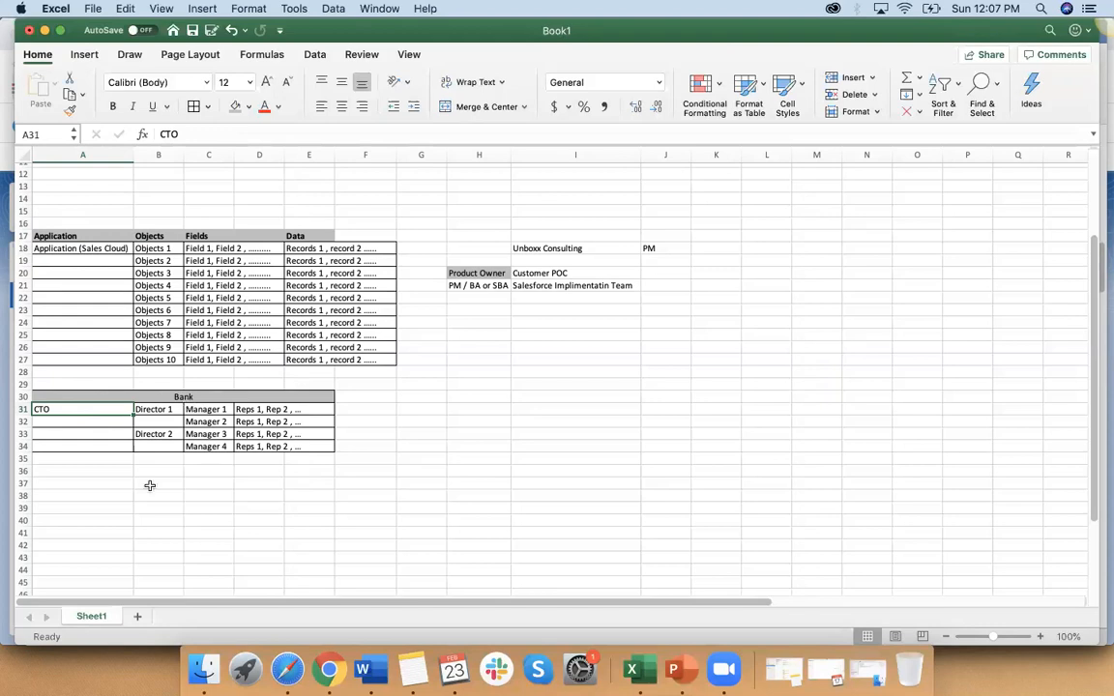
Step: Enter "Reps 1" in A36 and "Records 1" in B36 below the Bank table
click(102, 471)
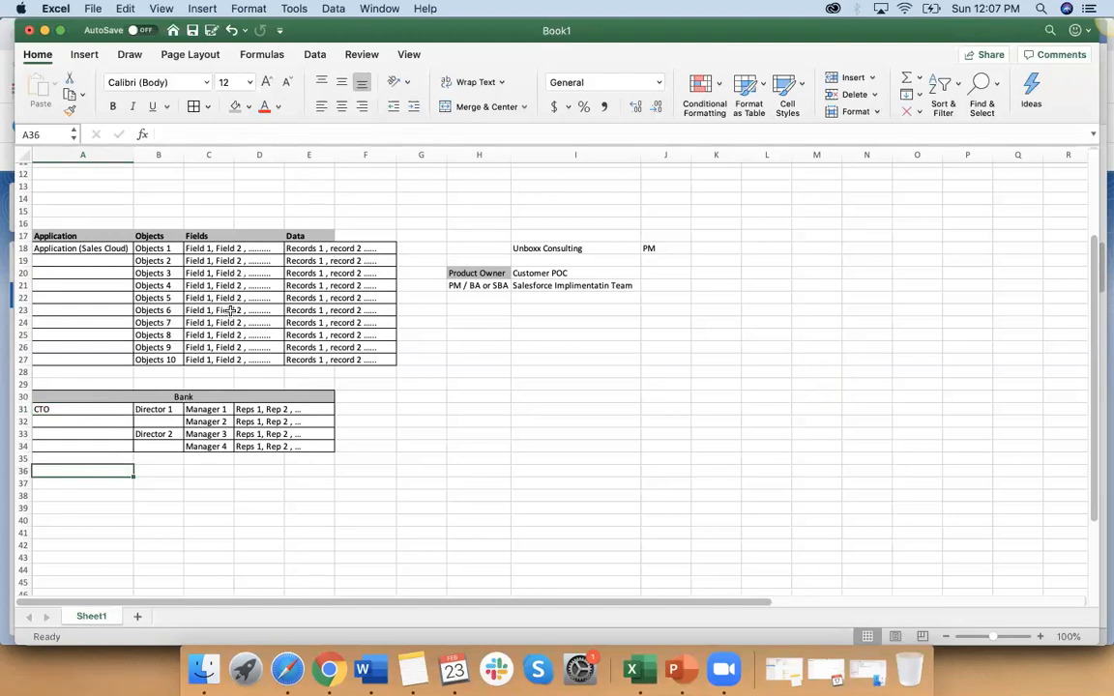
click(247, 409)
click(83, 471)
text(Re)
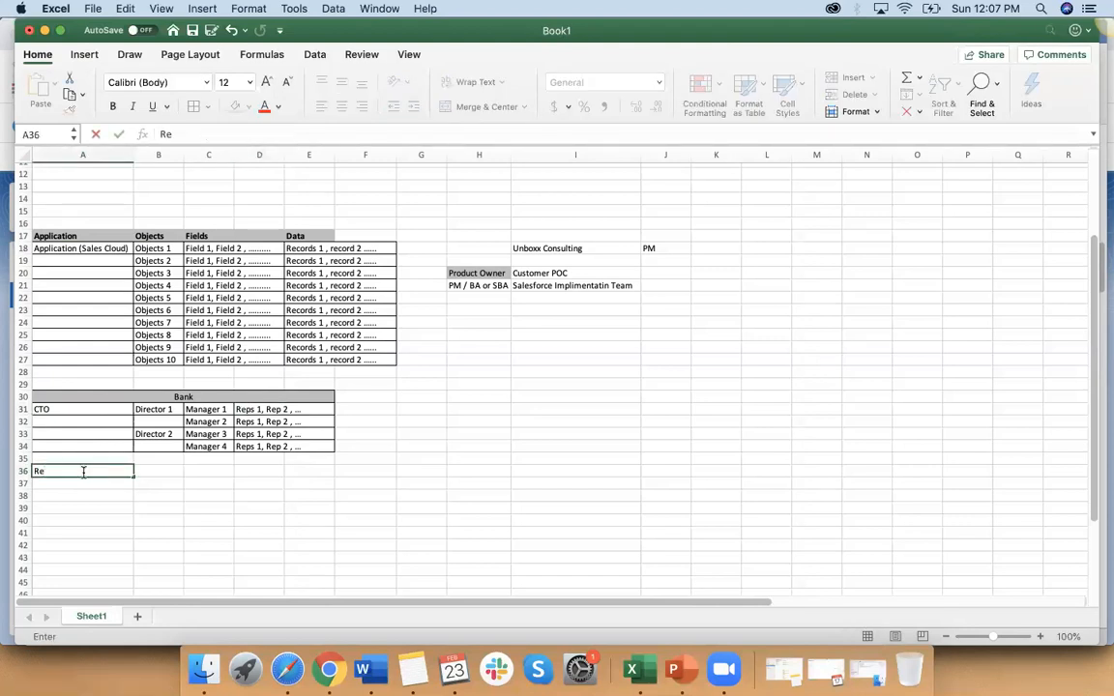
text(ps)
click(155, 471)
text(Re)
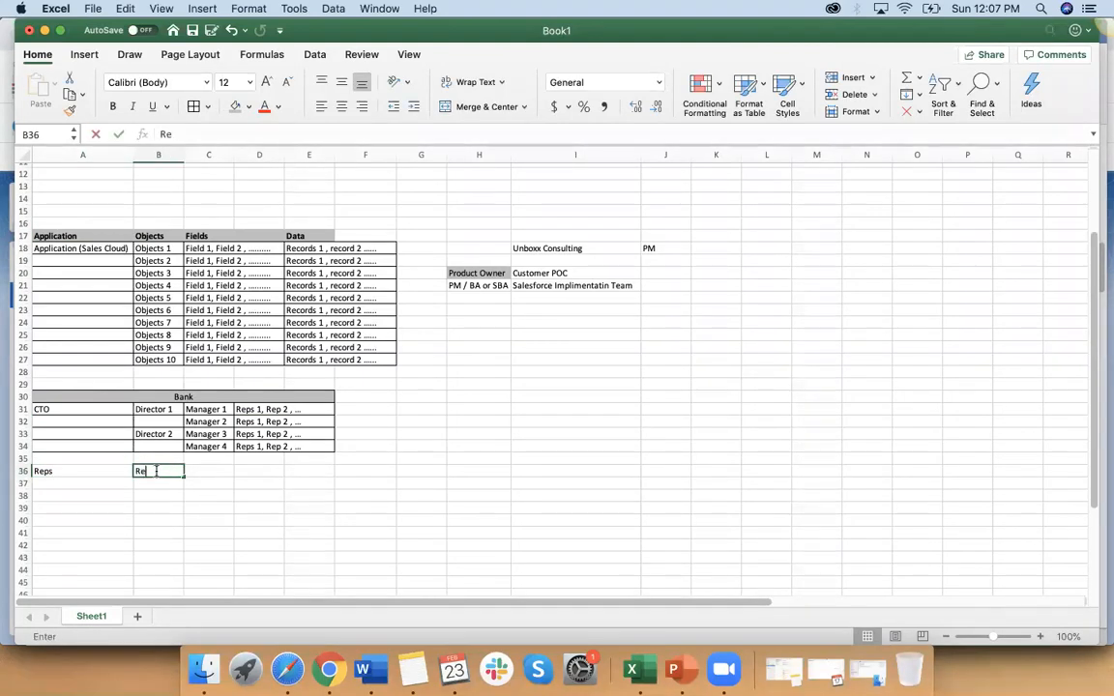
text(cords 1)
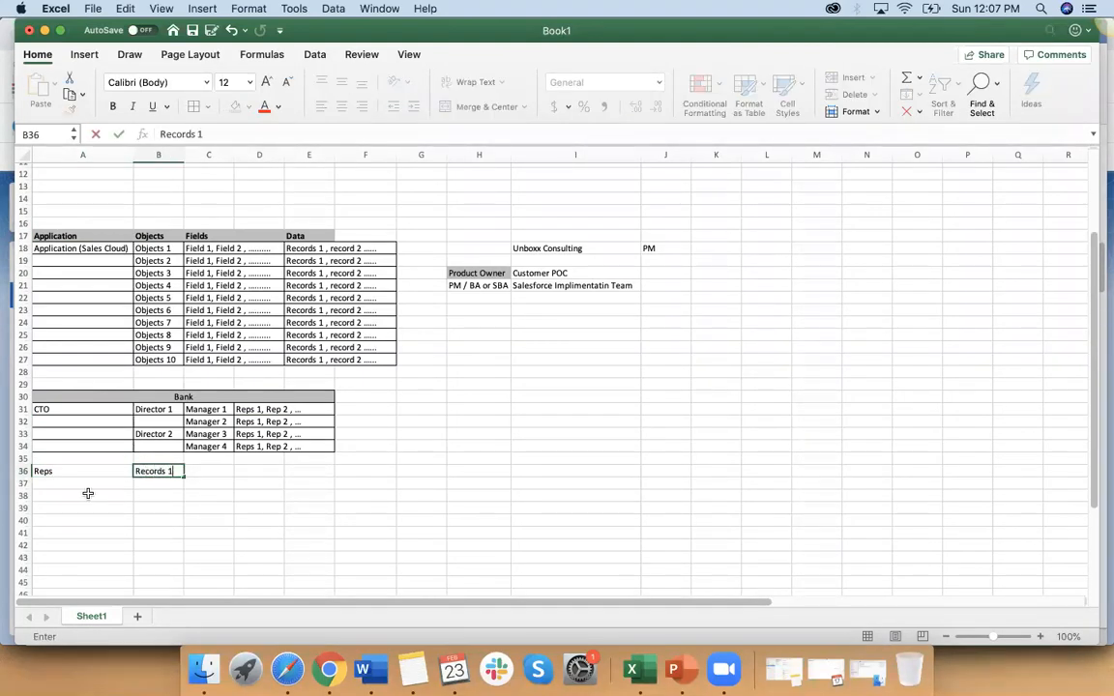
double_click(80, 472)
text(1)
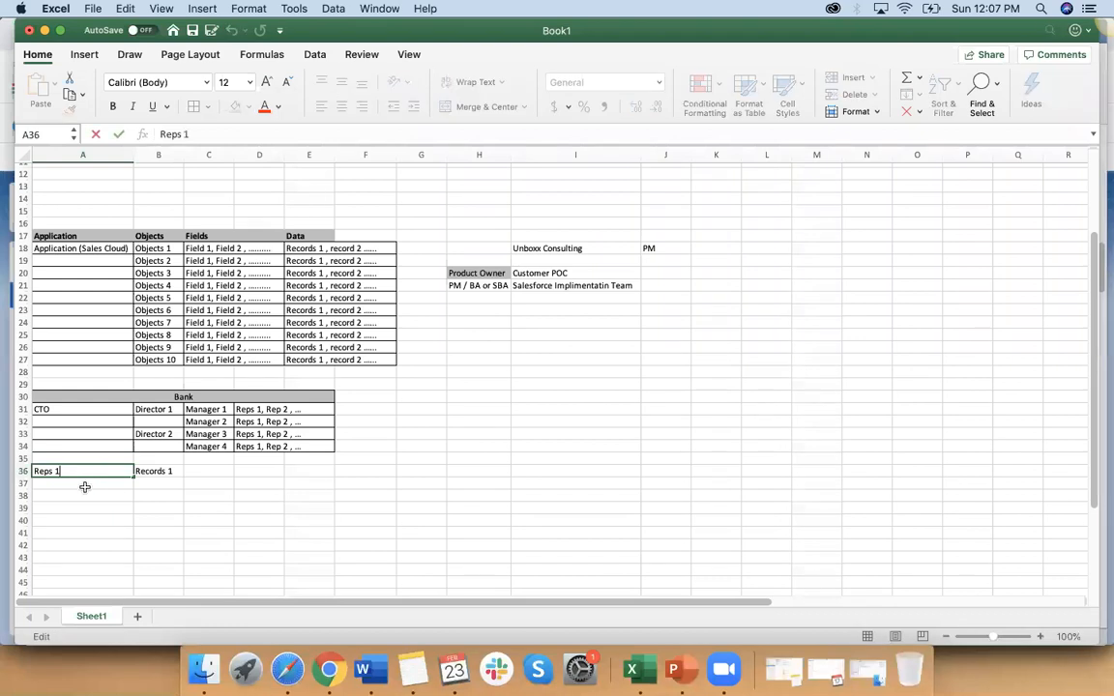
Step: Fill the record labels from B36 down to "Records 5" in B40 and enter "Reps 2" in A41
click(171, 471)
drag(180, 474, 179, 526)
click(64, 538)
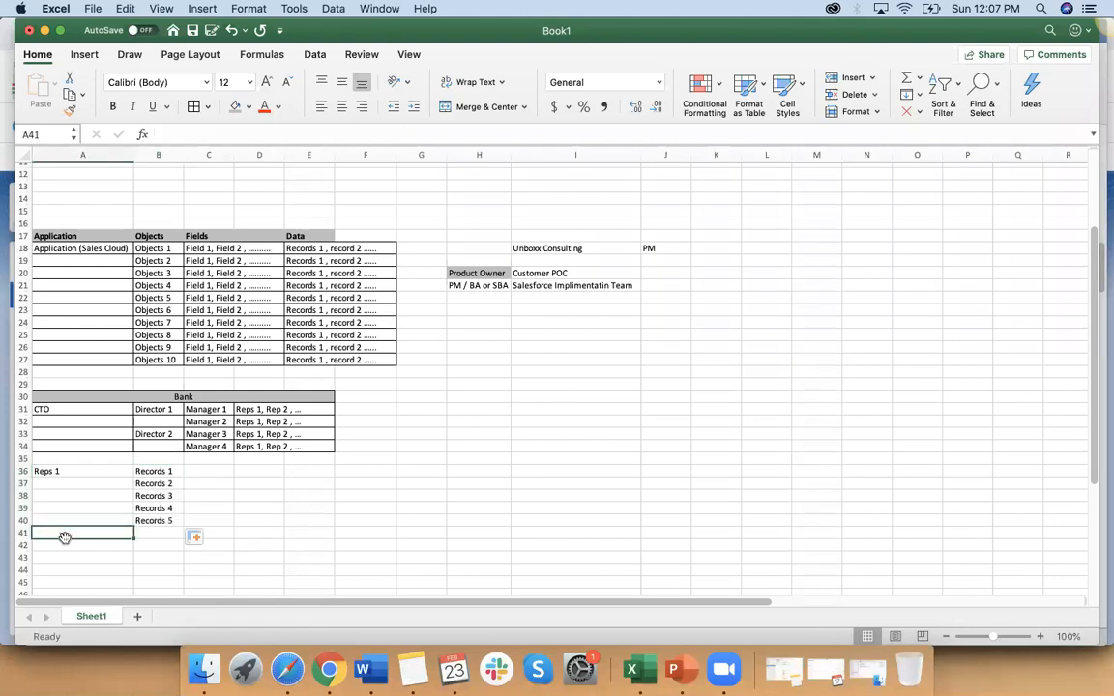
text(Reps 2)
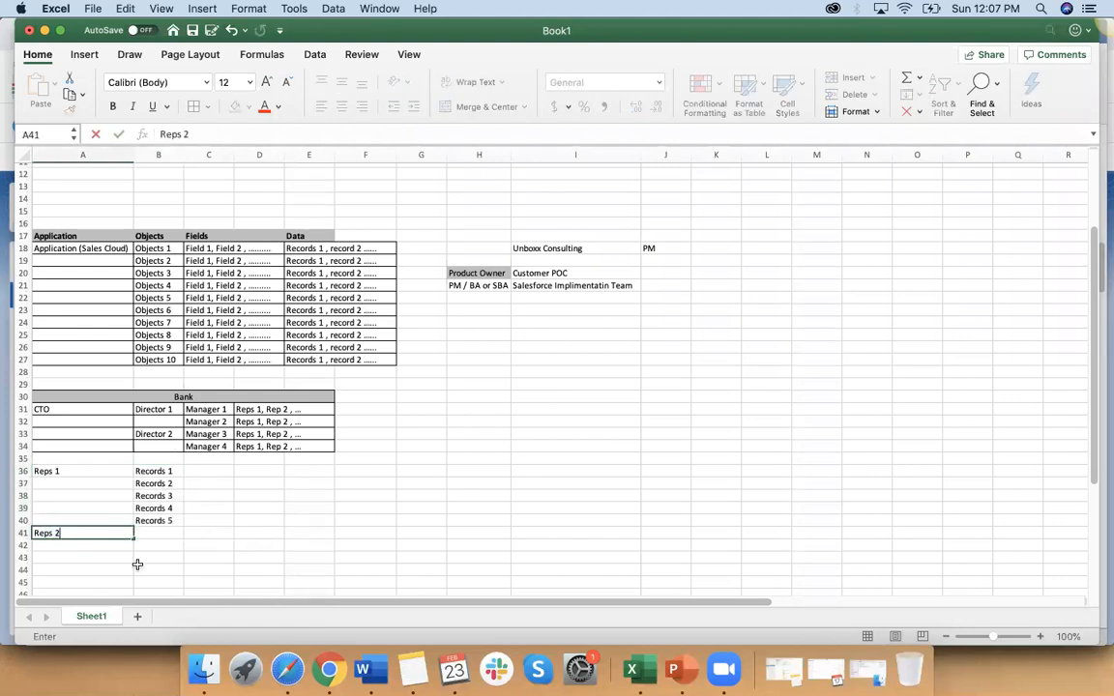
click(138, 566)
scroll(139, 537, down, 2)
click(158, 484)
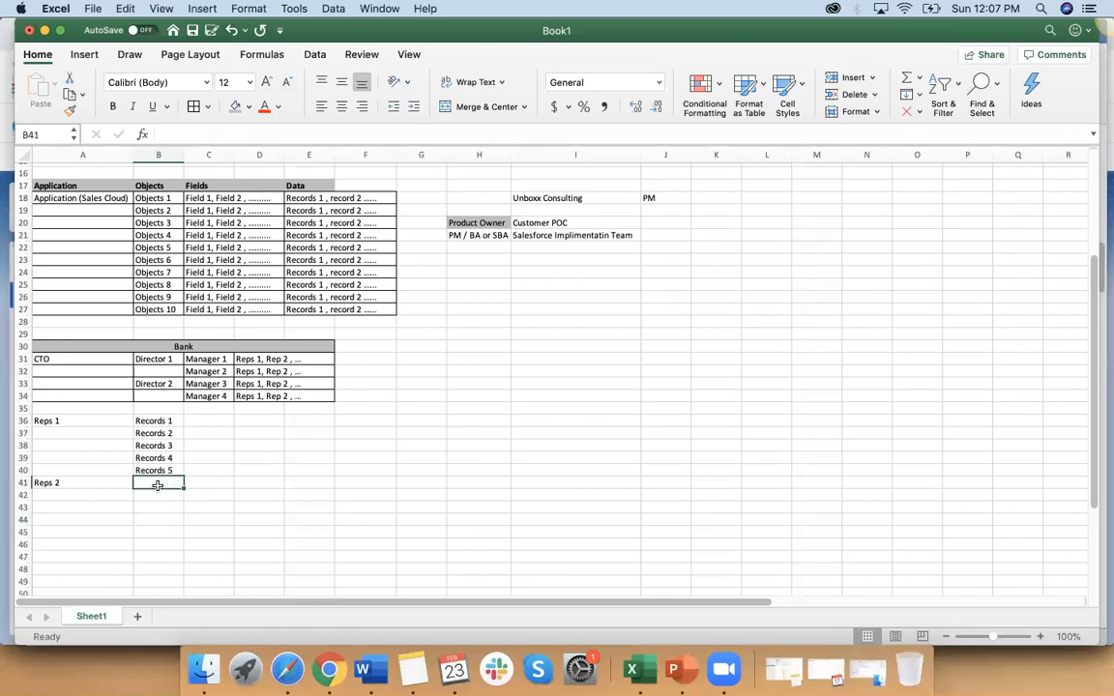
text(Records)
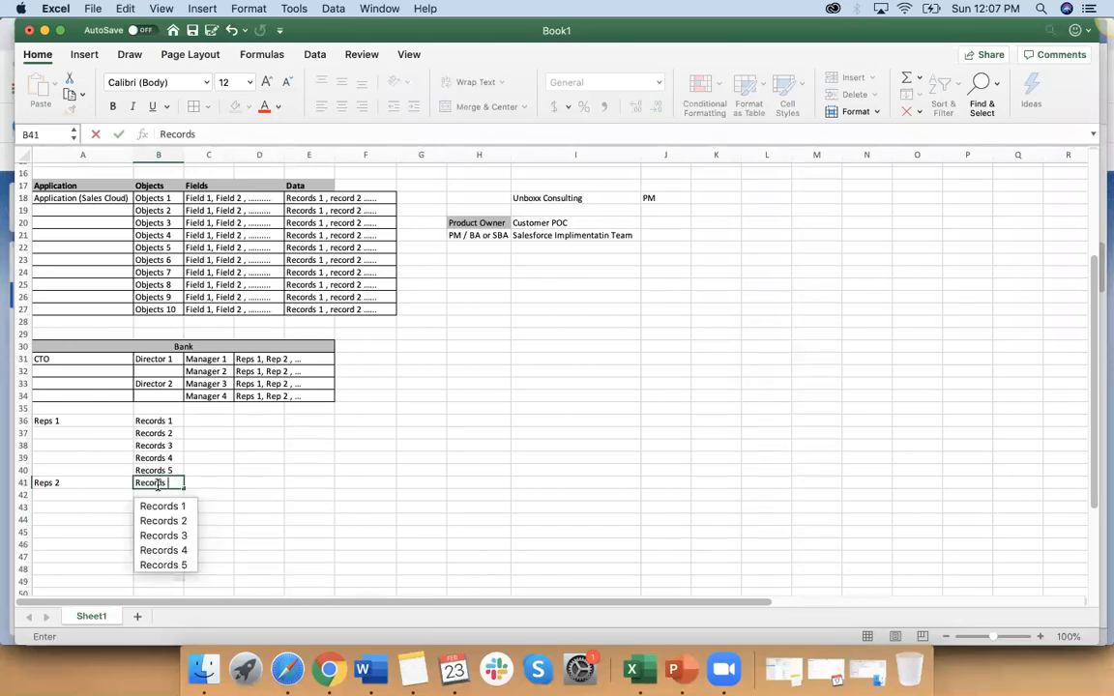
text( 5)
key(Return)
click(173, 484)
key(Delete)
text(6)
key(Return)
Step: Enter "Record 6" in B41 beside Reps 2 and fill the series down to "Record 10" in B45
click(155, 481)
text(Records)
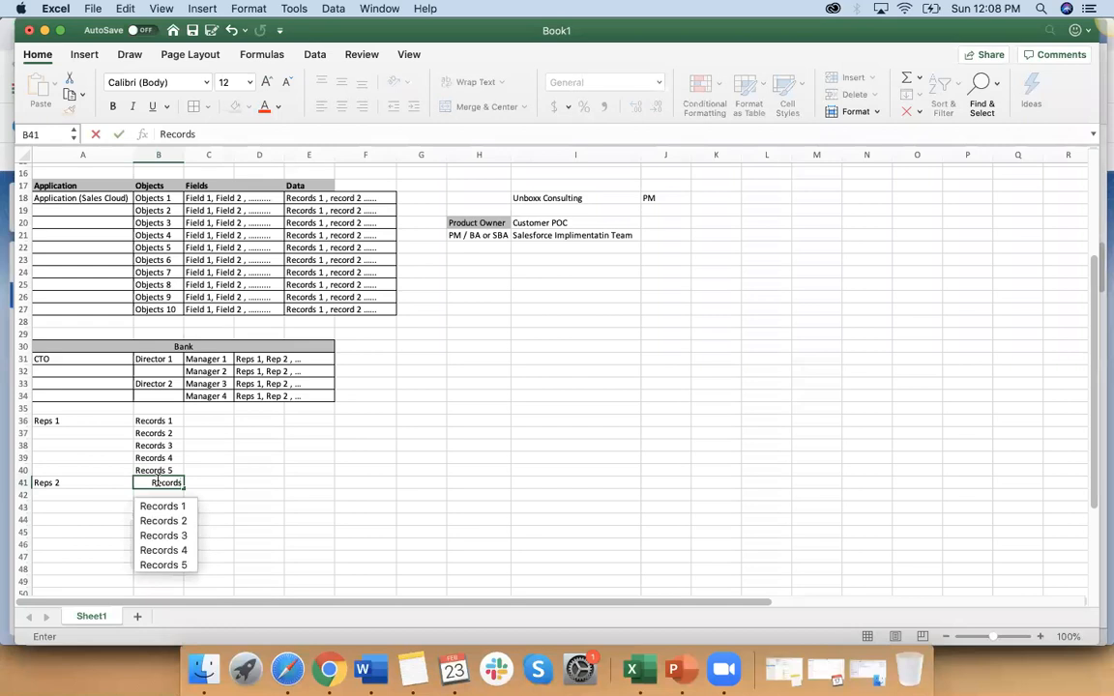
key(BackSpace)
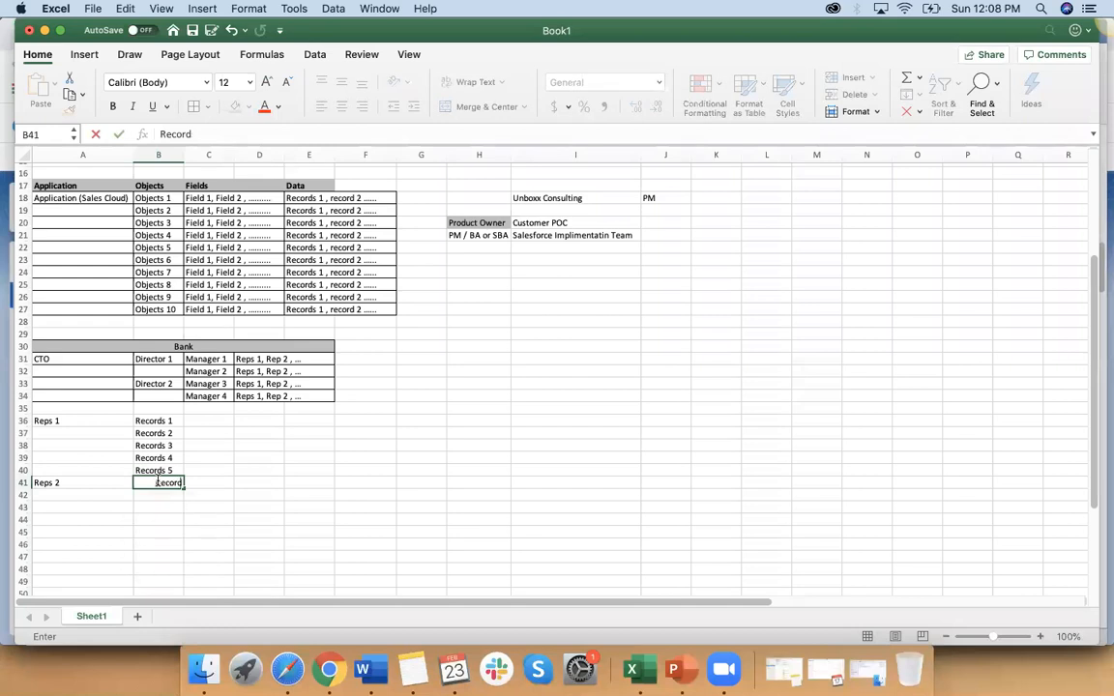
text(6)
key(Return)
click(177, 484)
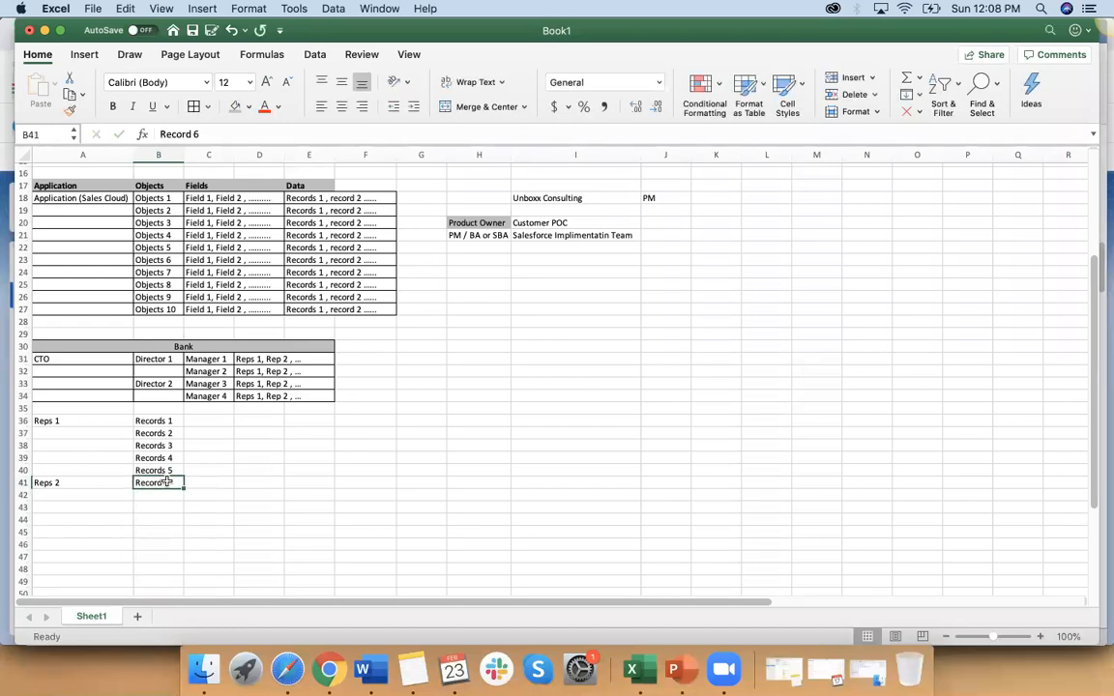
drag(185, 489, 184, 533)
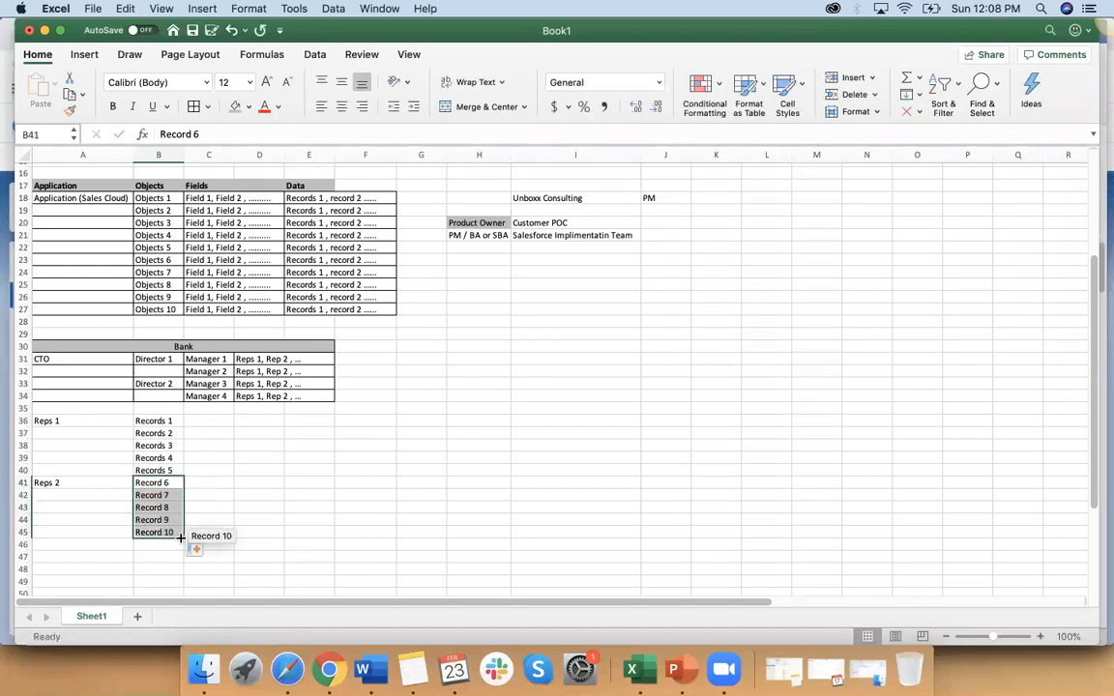
click(236, 531)
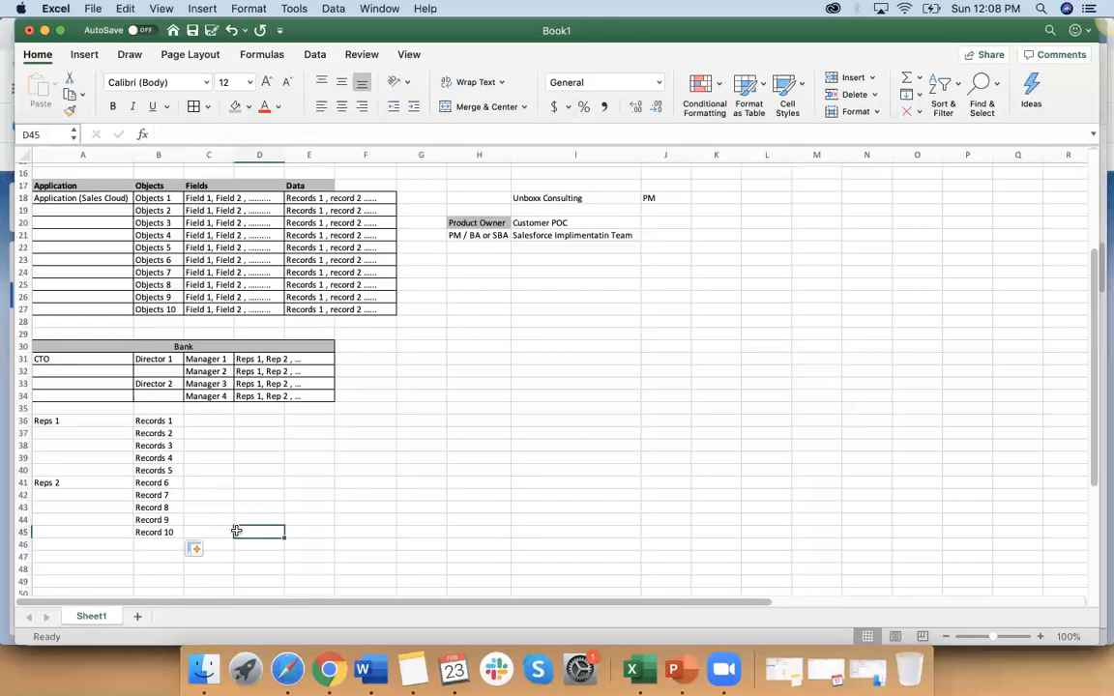
Step: Enter "owner" in C36 and fill it down to C45 beside every record of both reps
click(99, 421)
click(195, 420)
text(owner)
key(Return)
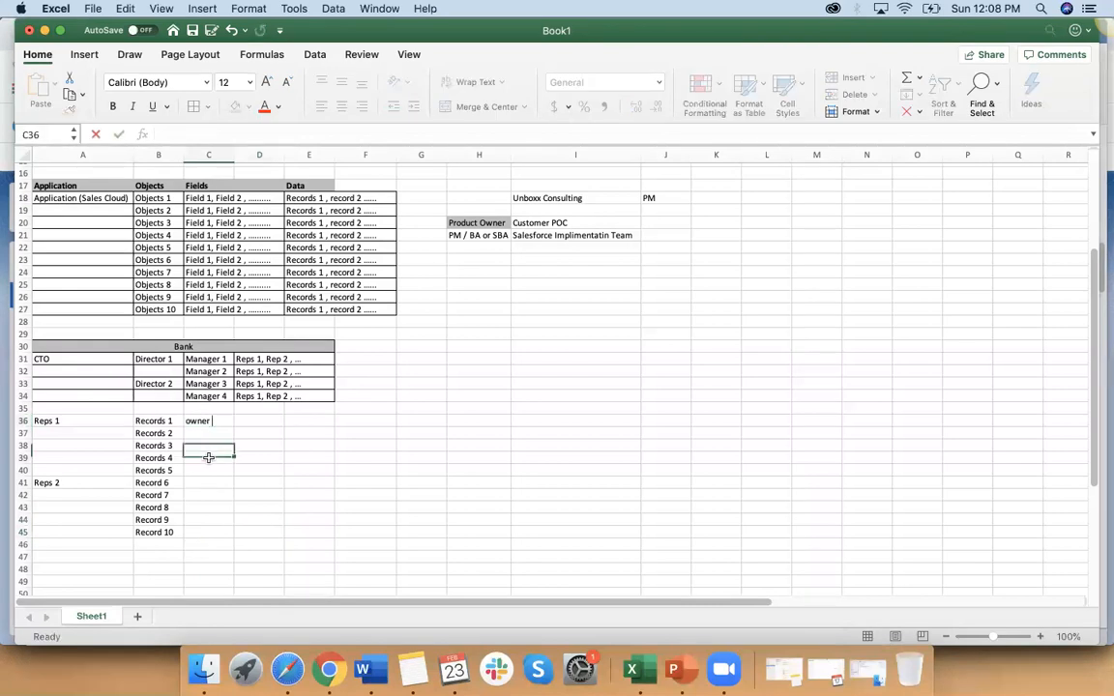
click(221, 422)
drag(234, 427, 231, 535)
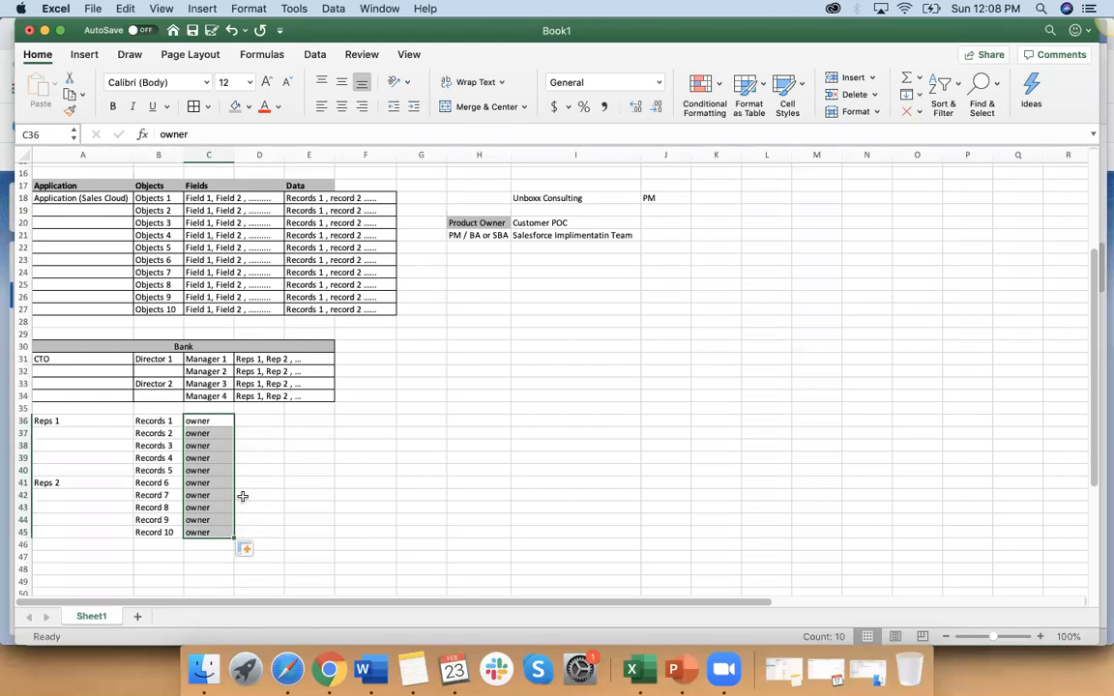
Step: Examine the records owned by Reps 1 and Reps 2 against the Application, Objects, Fields and Data headings in row 17
click(71, 426)
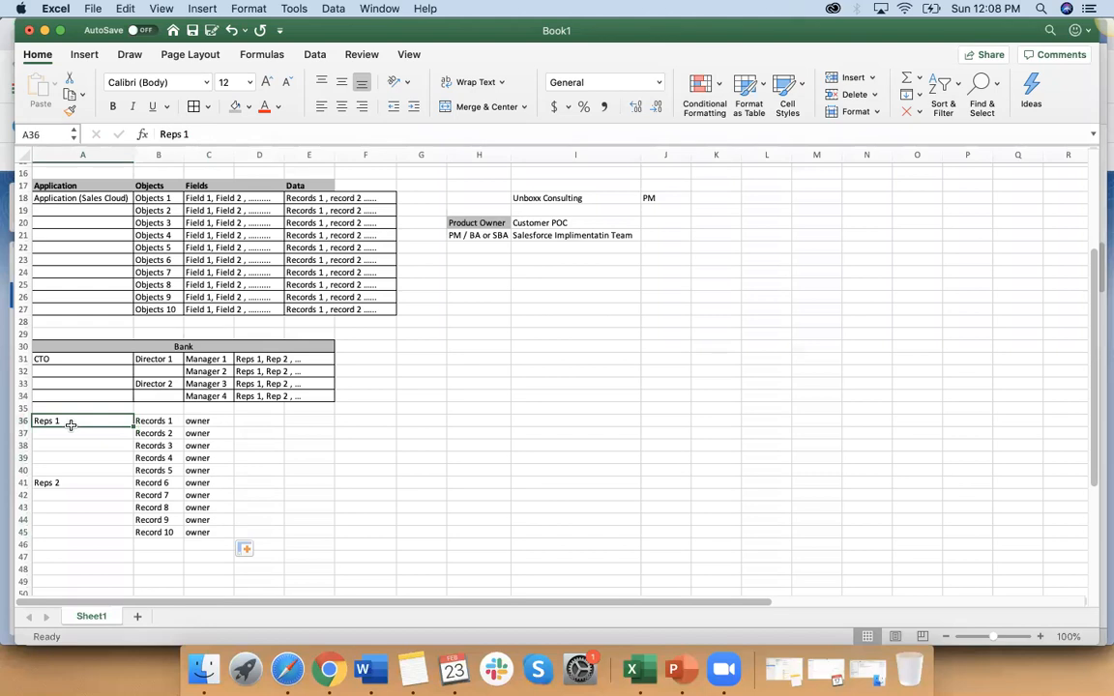
click(68, 185)
click(143, 185)
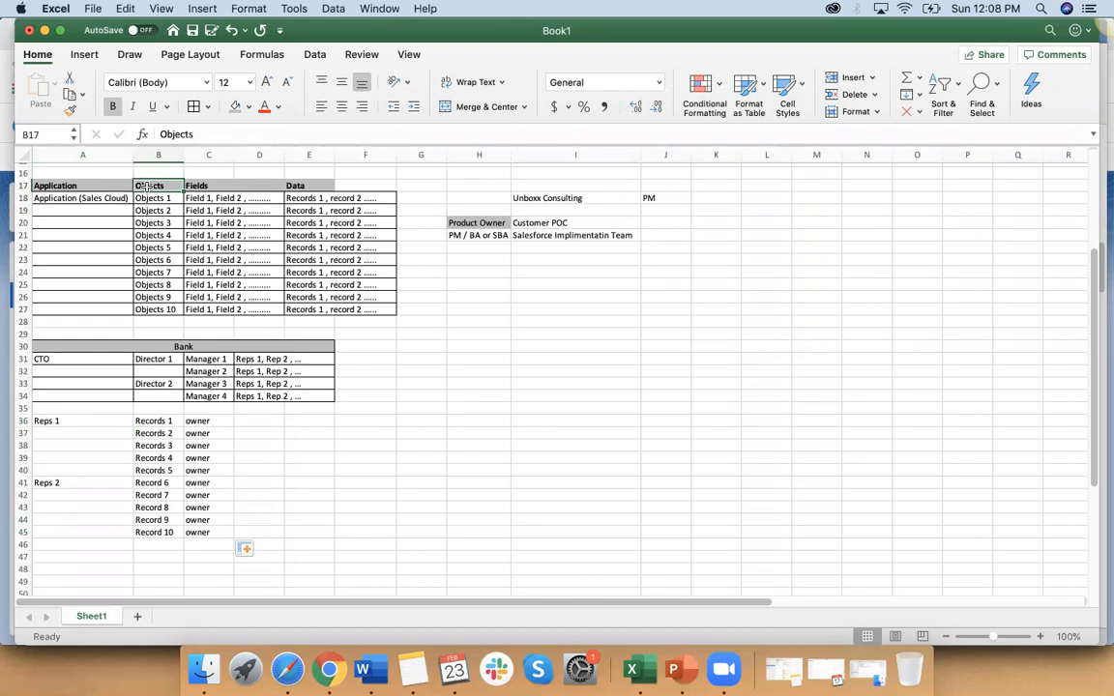
click(197, 186)
click(302, 185)
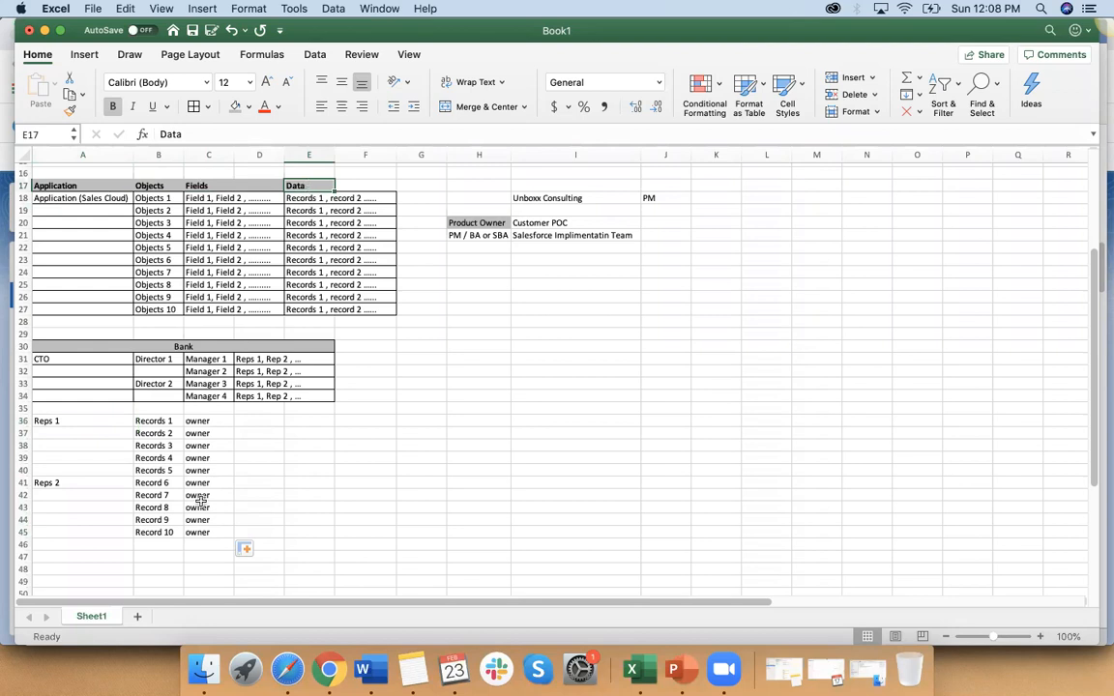
click(159, 423)
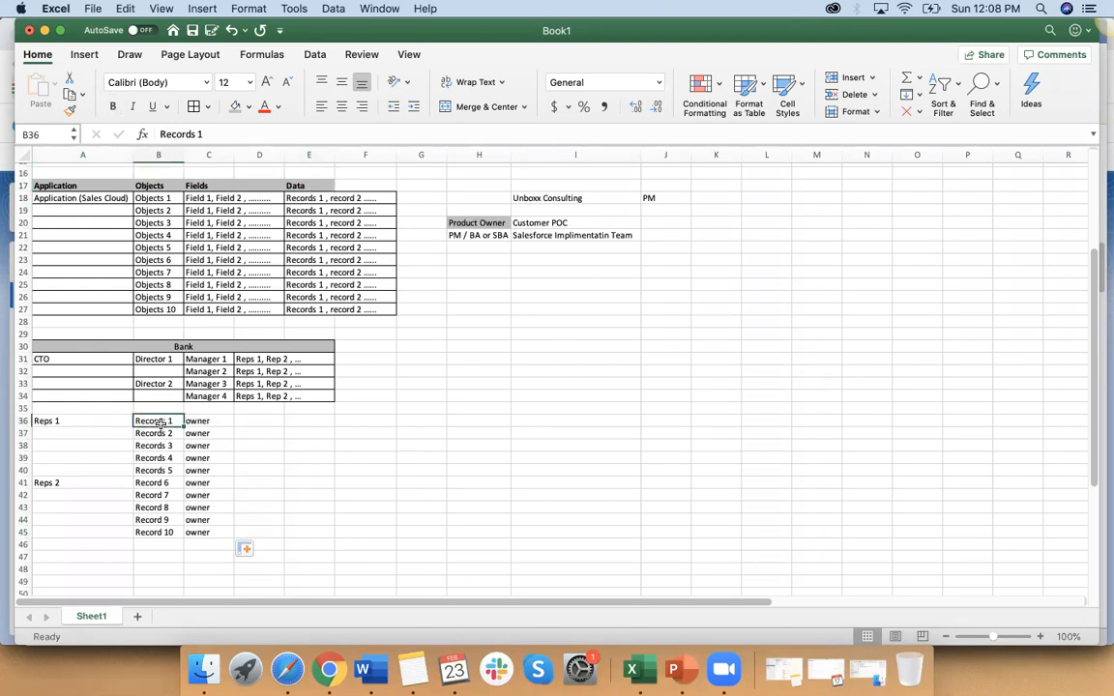
click(147, 470)
click(205, 421)
click(74, 487)
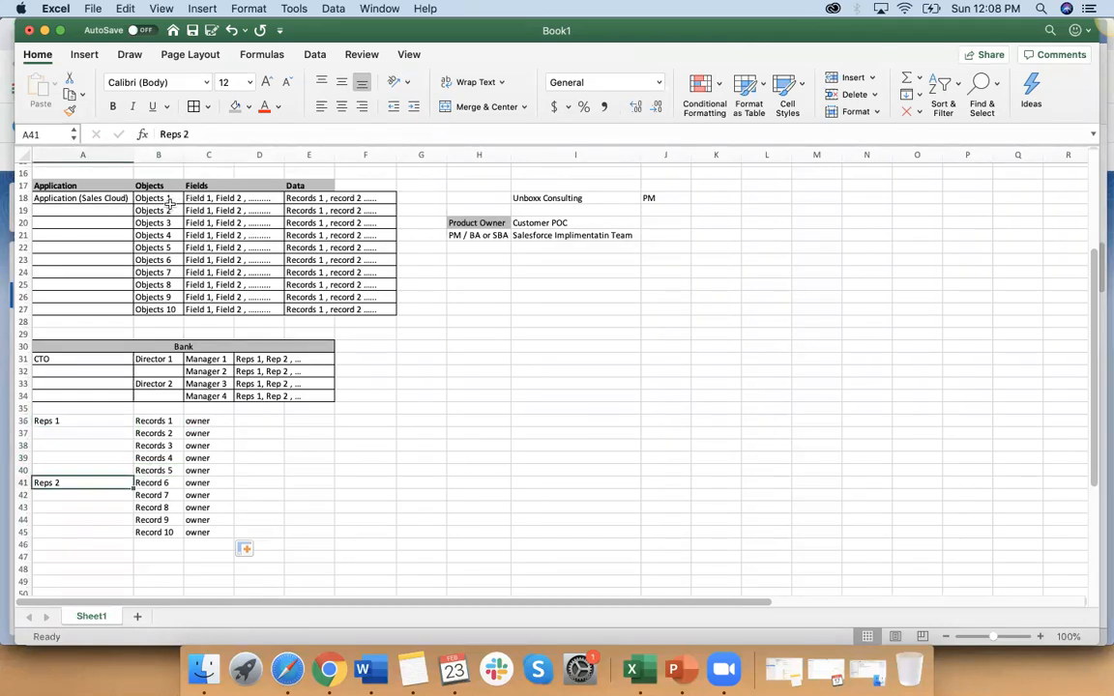
click(97, 187)
key(super+b)
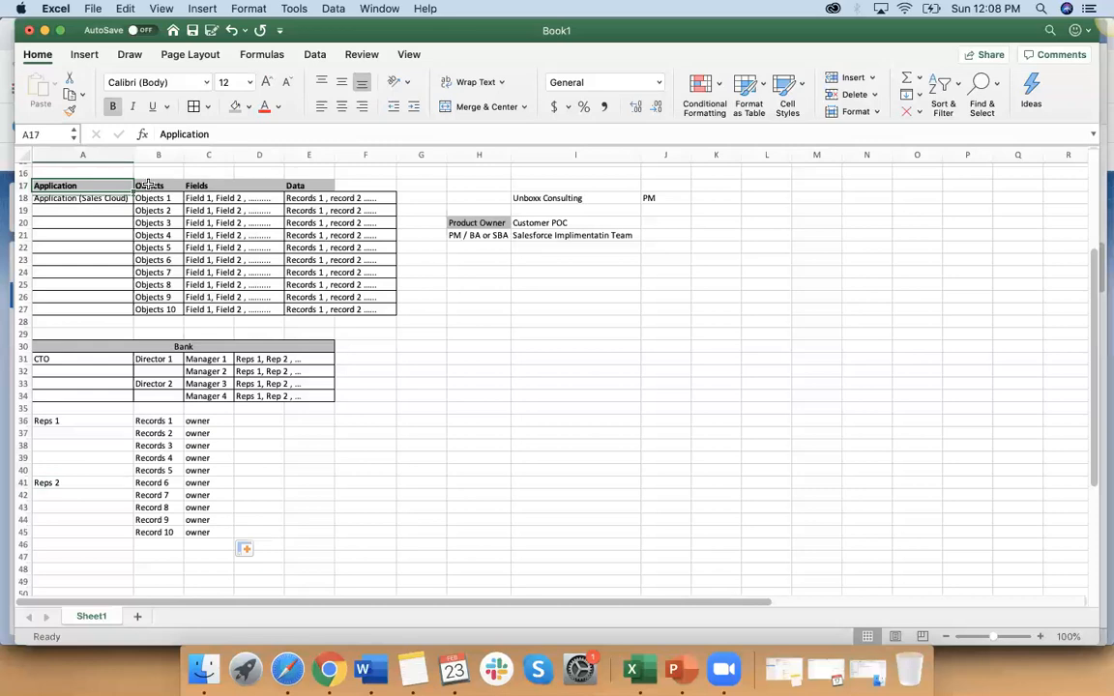
click(148, 184)
click(201, 185)
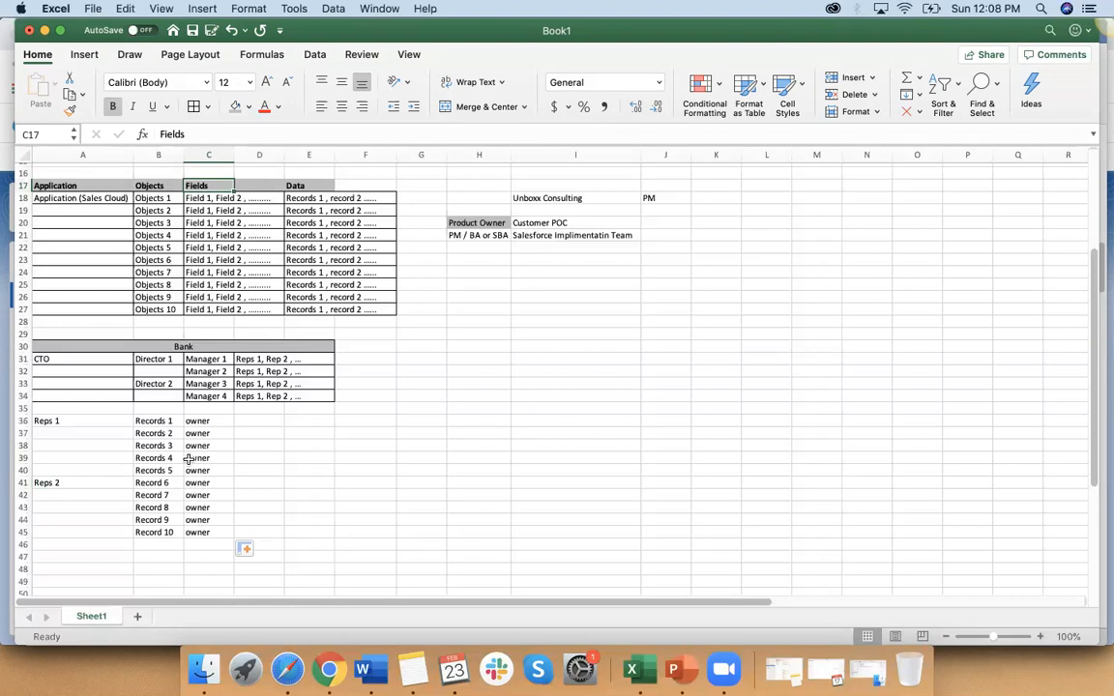
Step: Extend the rep labels to "Reps 1 (Auto Loan)" in A36 and "Reps 2 (Home Loan)" in A41
double_click(91, 421)
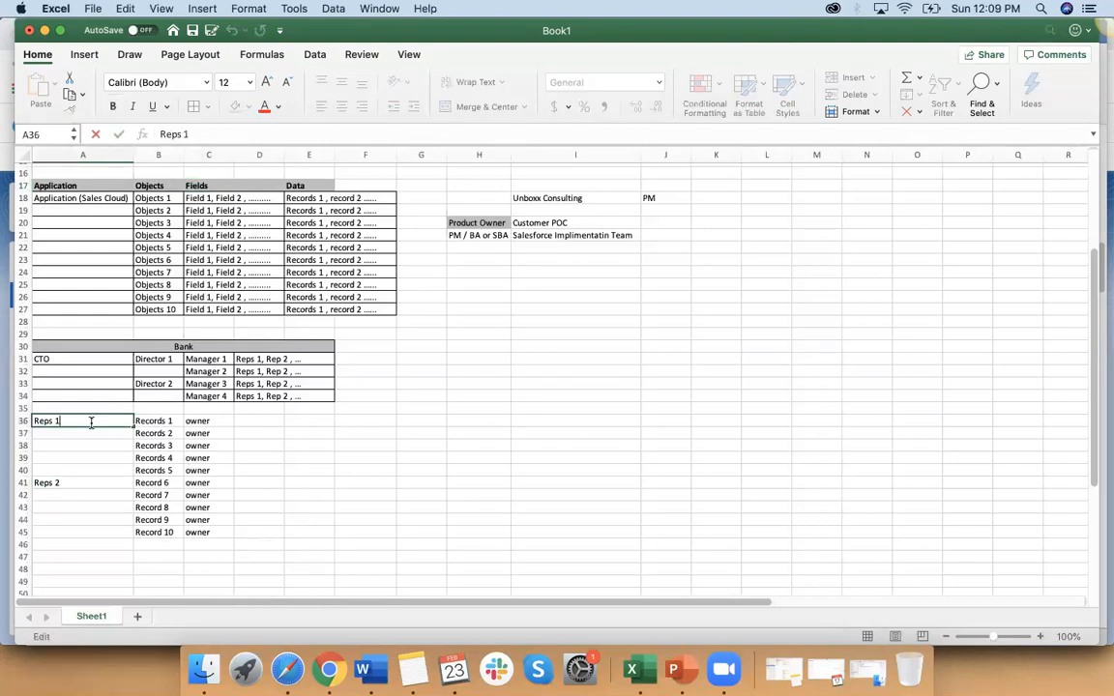
text((Auto Loan))
click(92, 483)
double_click(93, 482)
text((Home Loan))
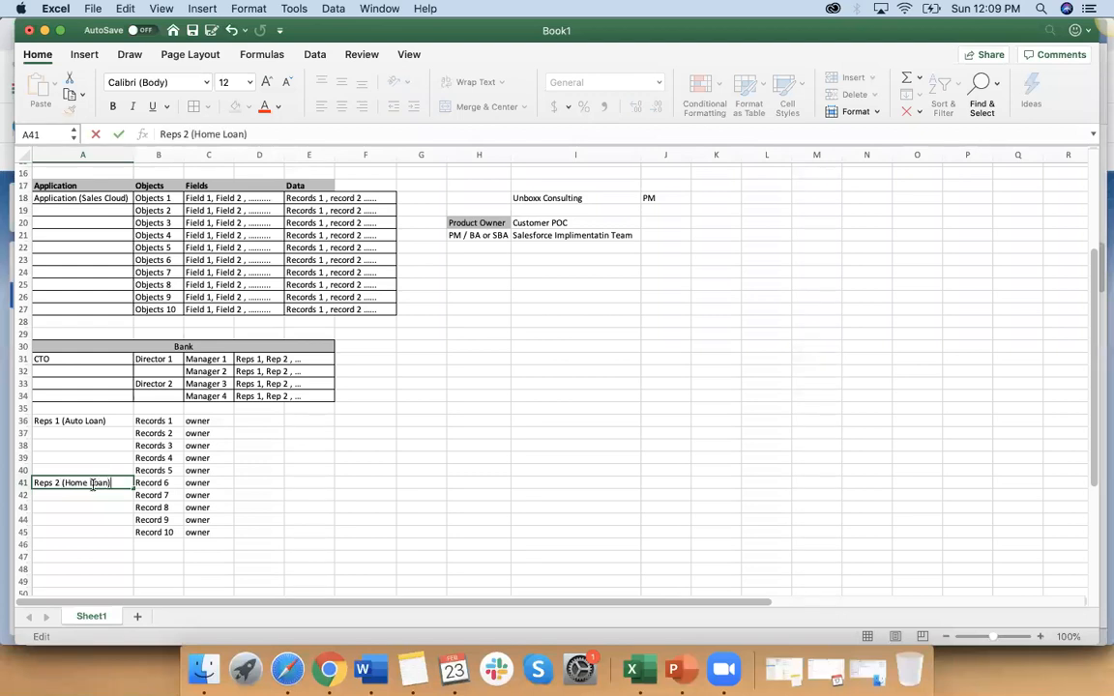
click(383, 519)
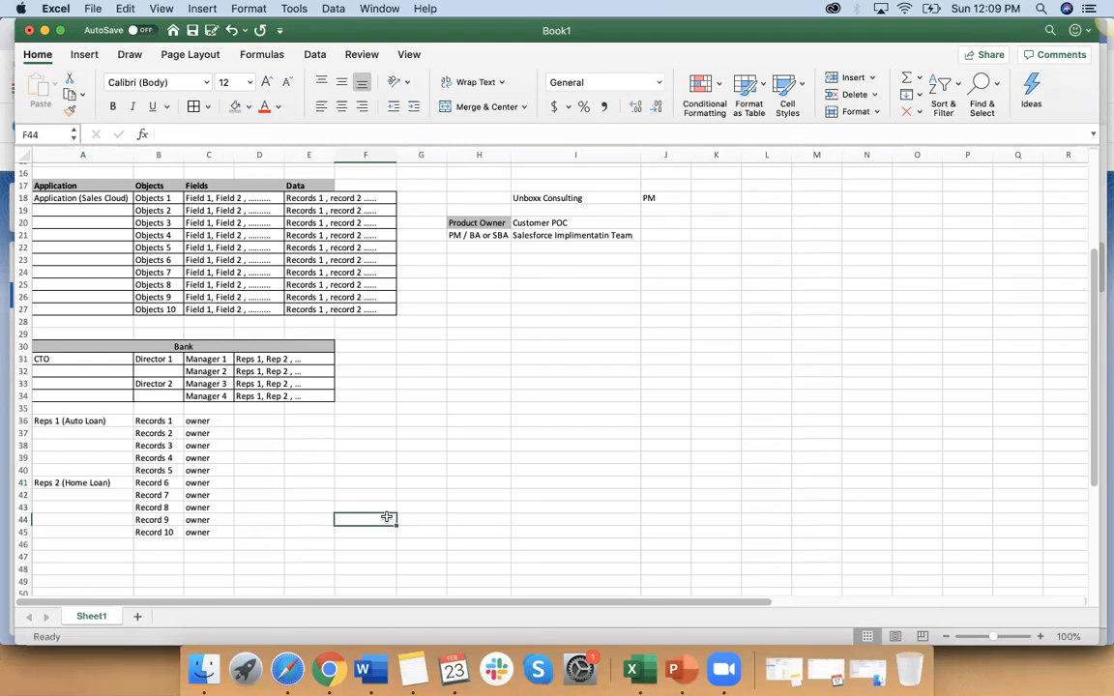
Step: Compare the auto loan rep in A36 and the home loan rep in A41 with the records in B36:B45
click(98, 425)
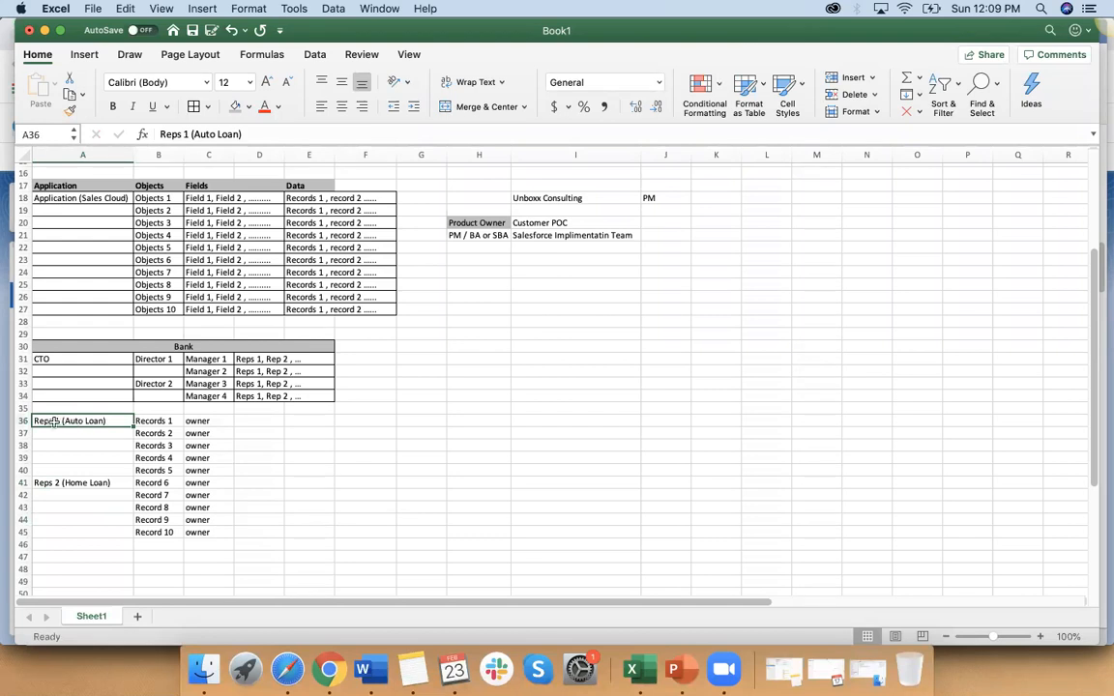
drag(161, 482, 154, 532)
click(82, 482)
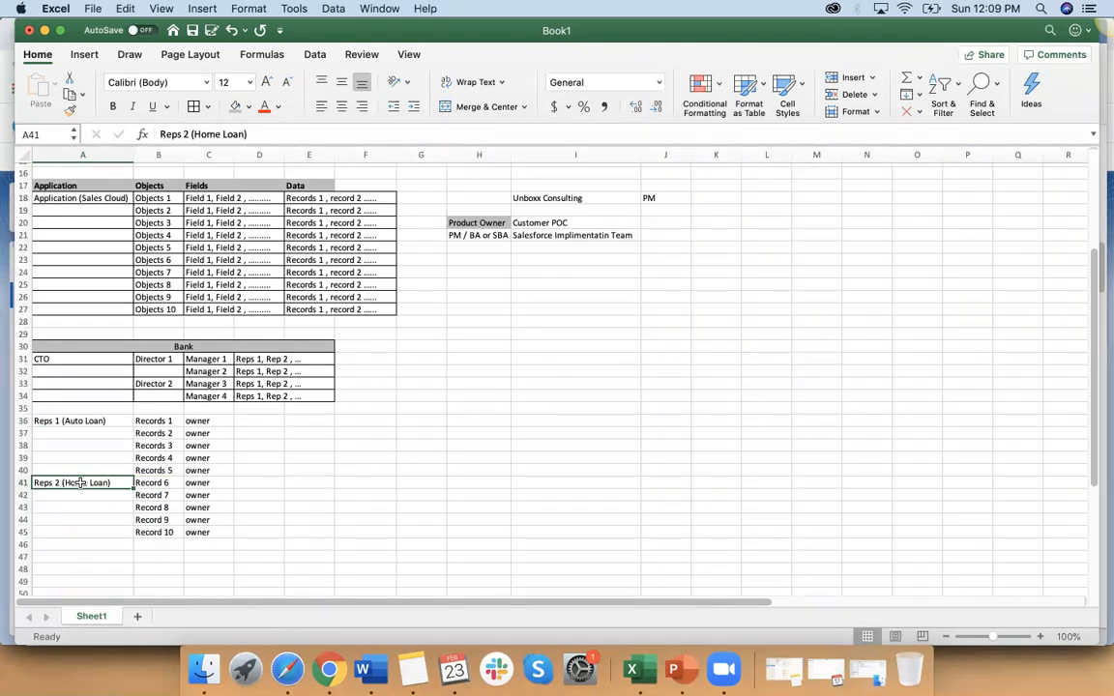
click(102, 421)
drag(145, 483, 147, 527)
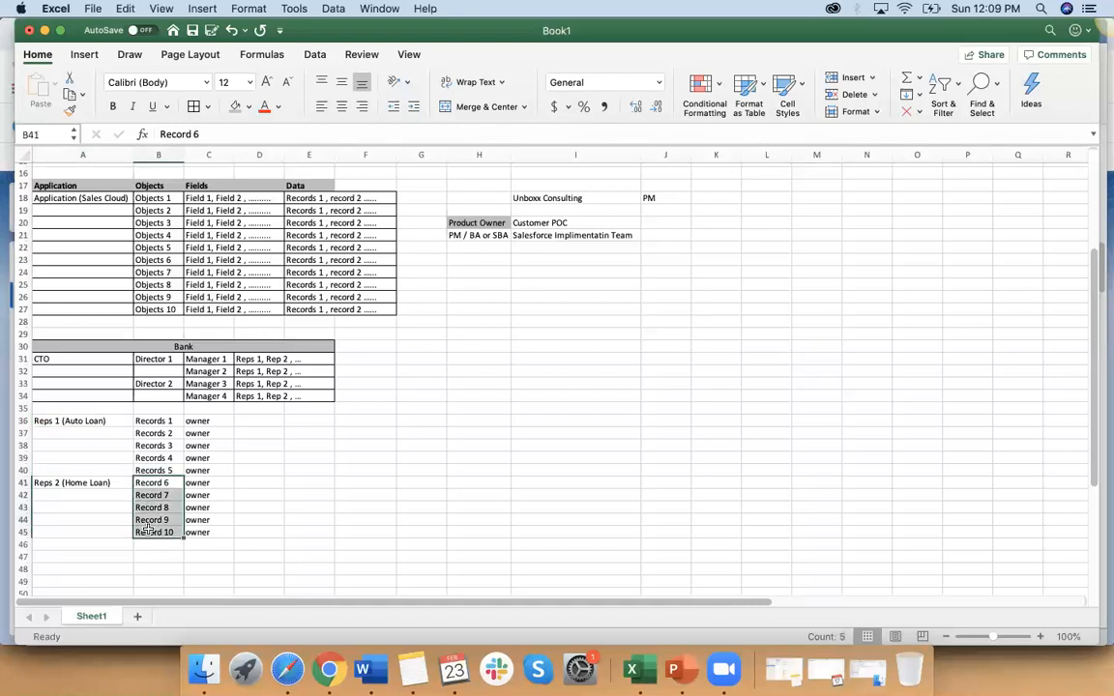
click(89, 484)
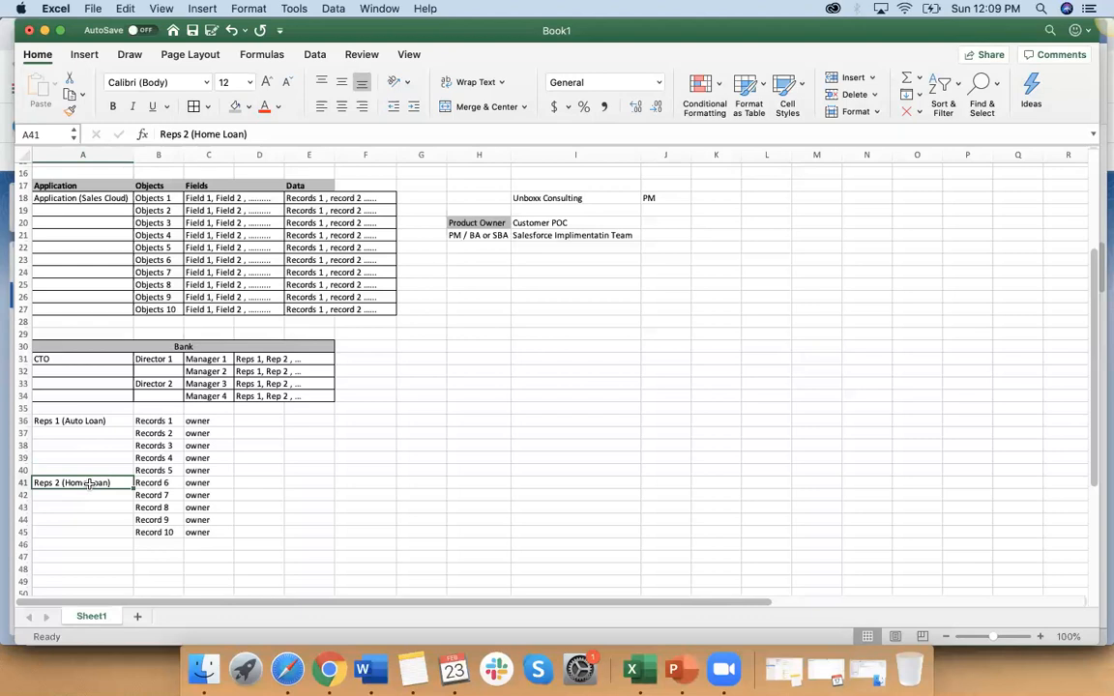
click(155, 471)
drag(155, 471, 170, 423)
drag(296, 474, 295, 477)
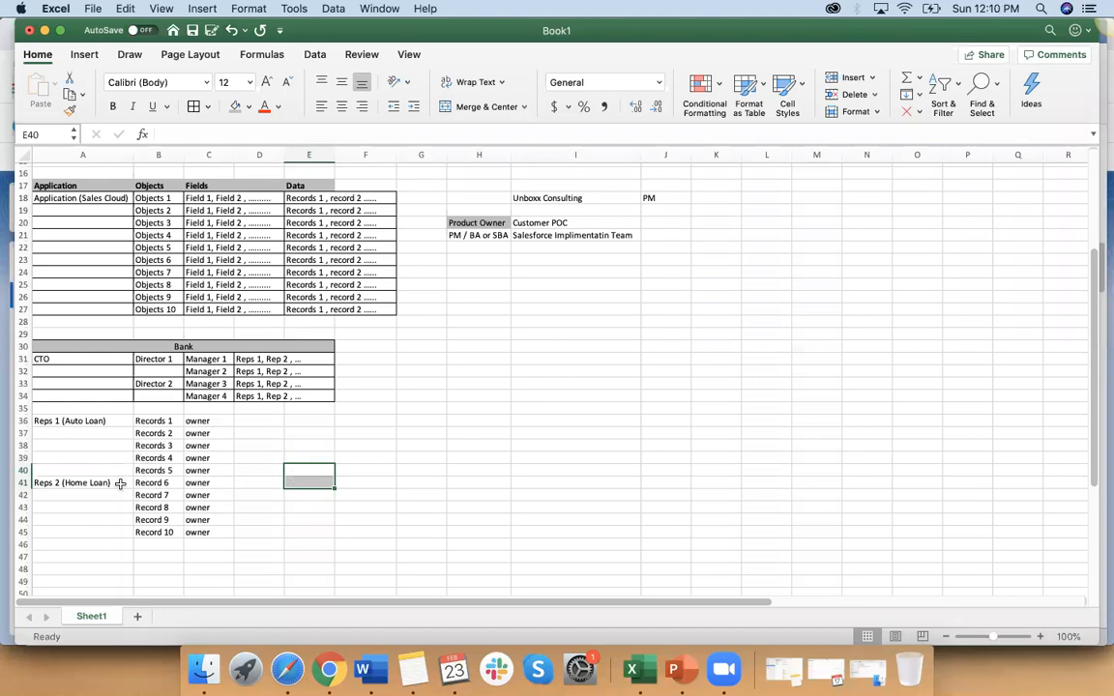
click(82, 421)
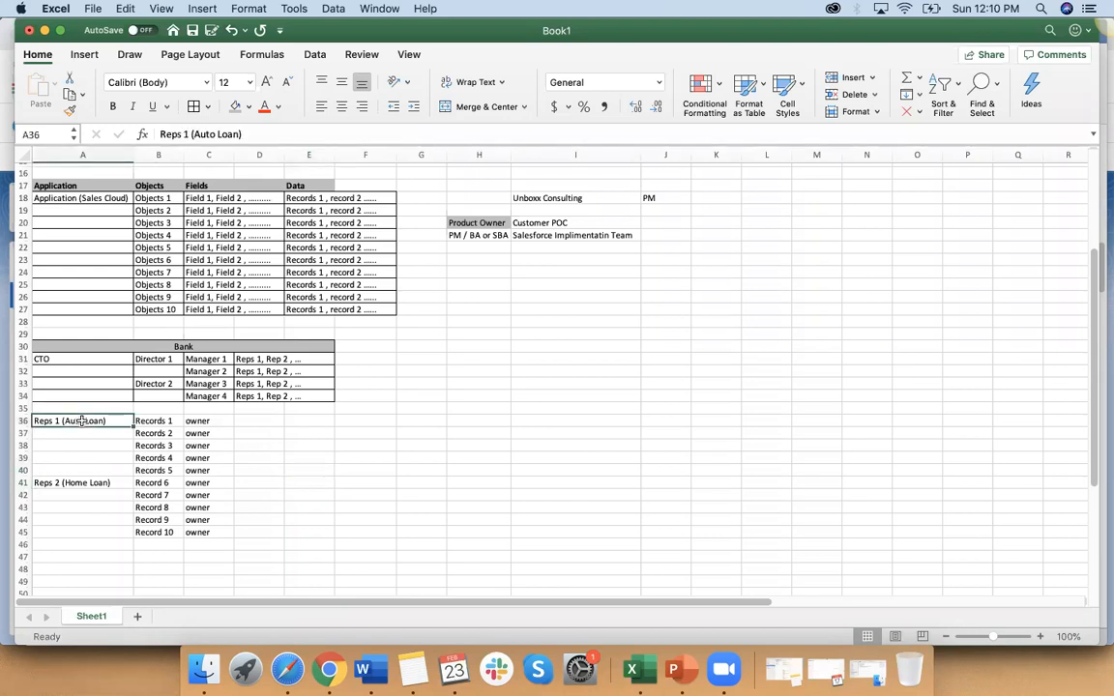
click(91, 483)
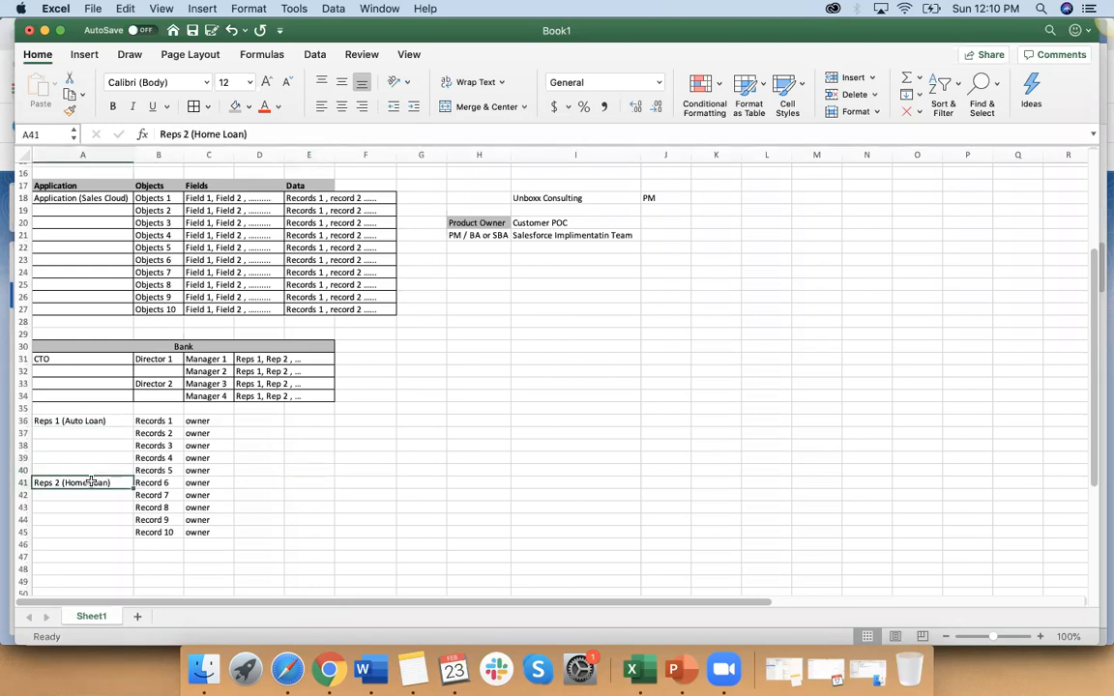
click(89, 422)
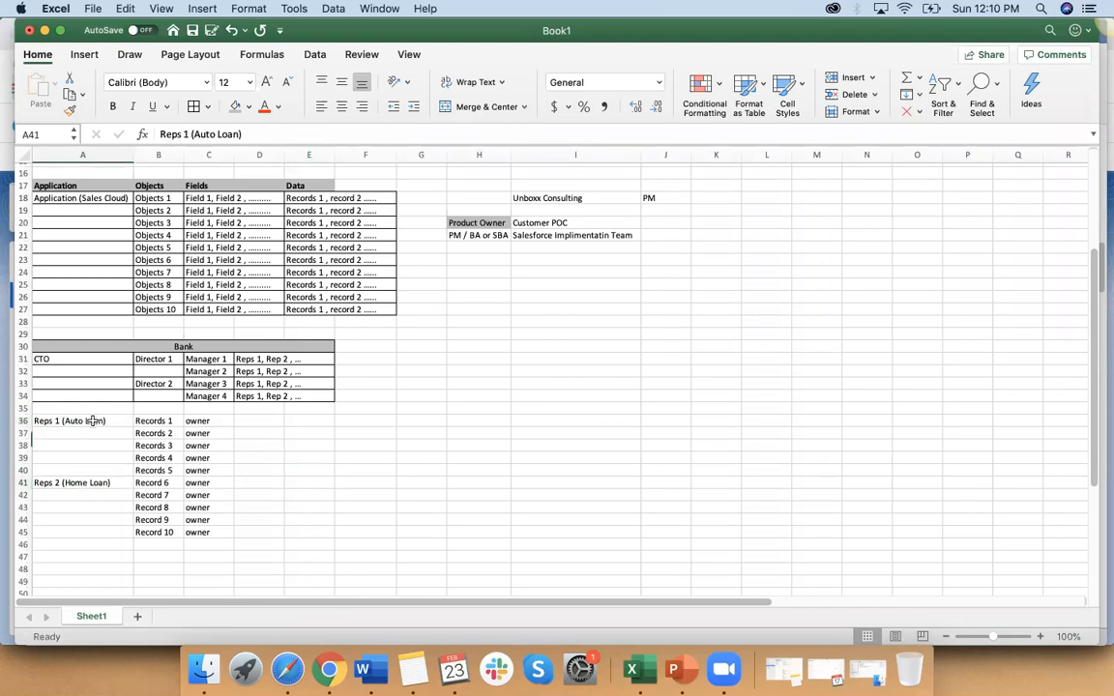
click(92, 482)
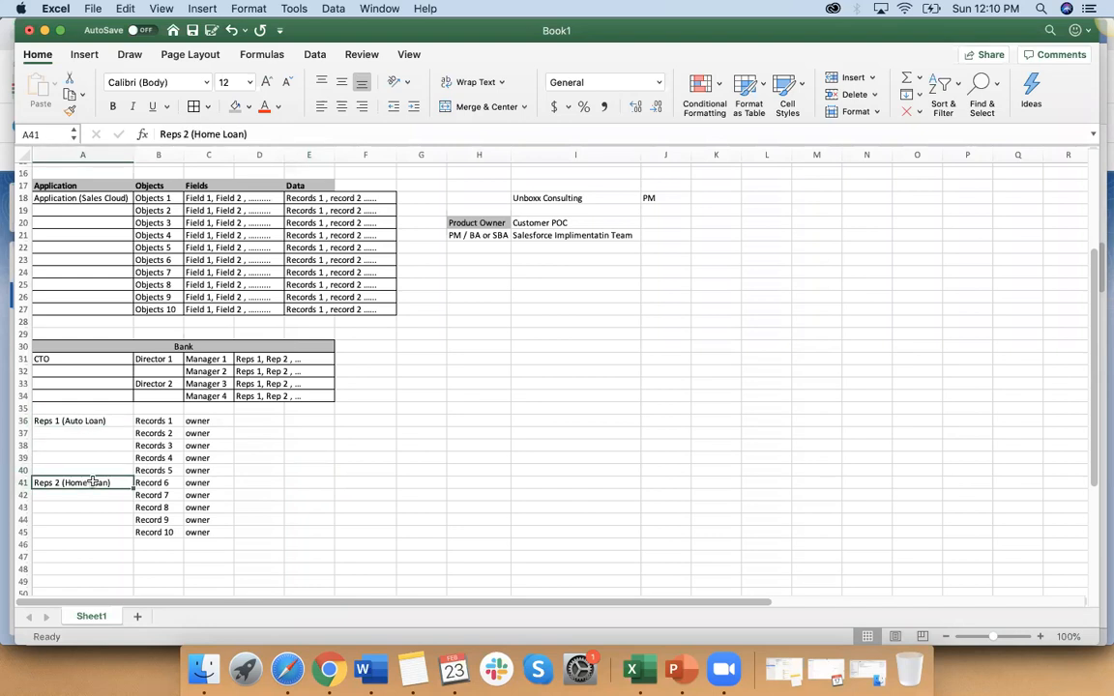
click(94, 421)
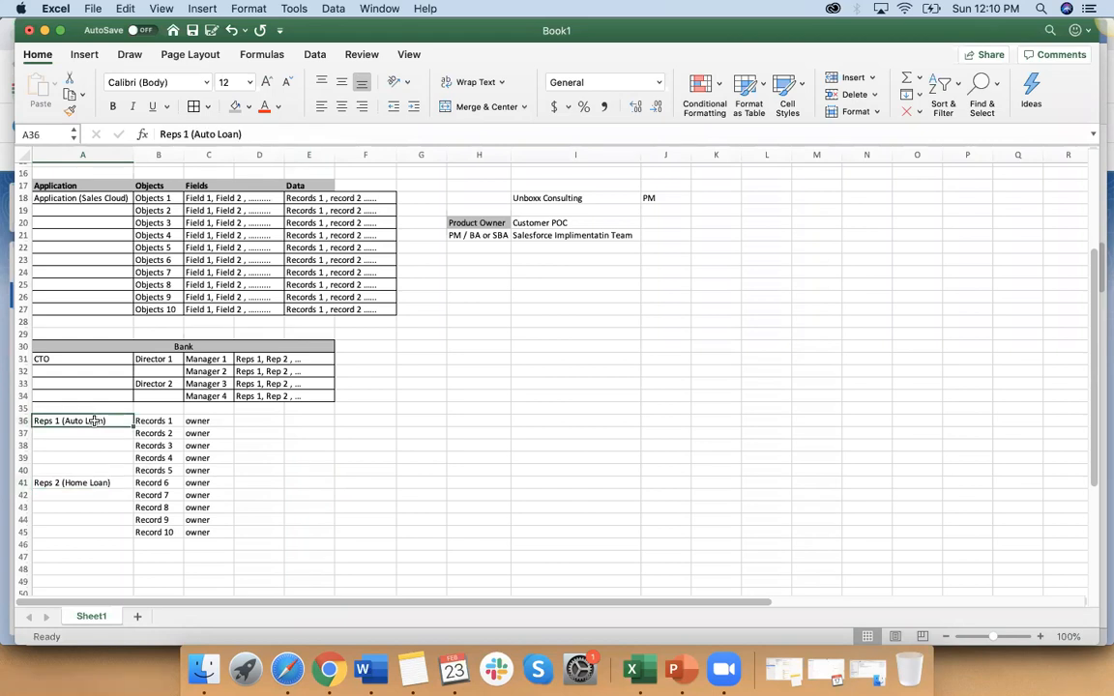
click(94, 483)
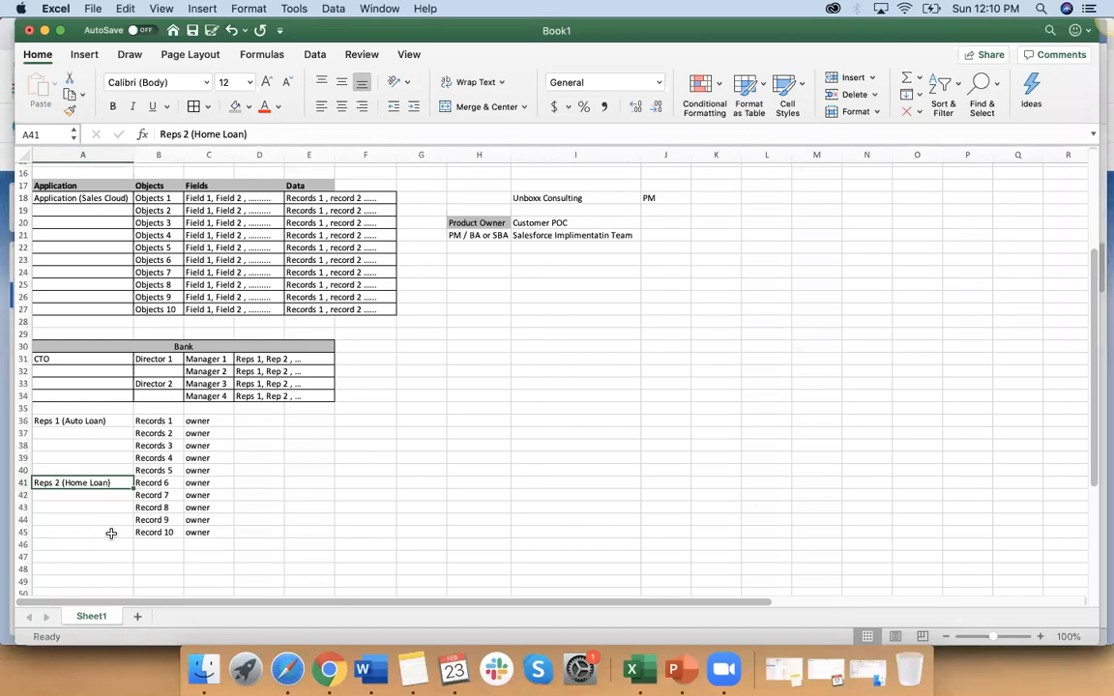
click(101, 420)
Step: Enter "Accounting" in A46 and fill the record labels from B45 down to "Record 15" in B50
scroll(100, 420, down, 5)
click(81, 422)
text(Accounting)
click(164, 420)
click(168, 410)
drag(184, 414, 184, 465)
Step: Fill the "owner" label from C45 down to C50 beside the Accounting records
click(200, 410)
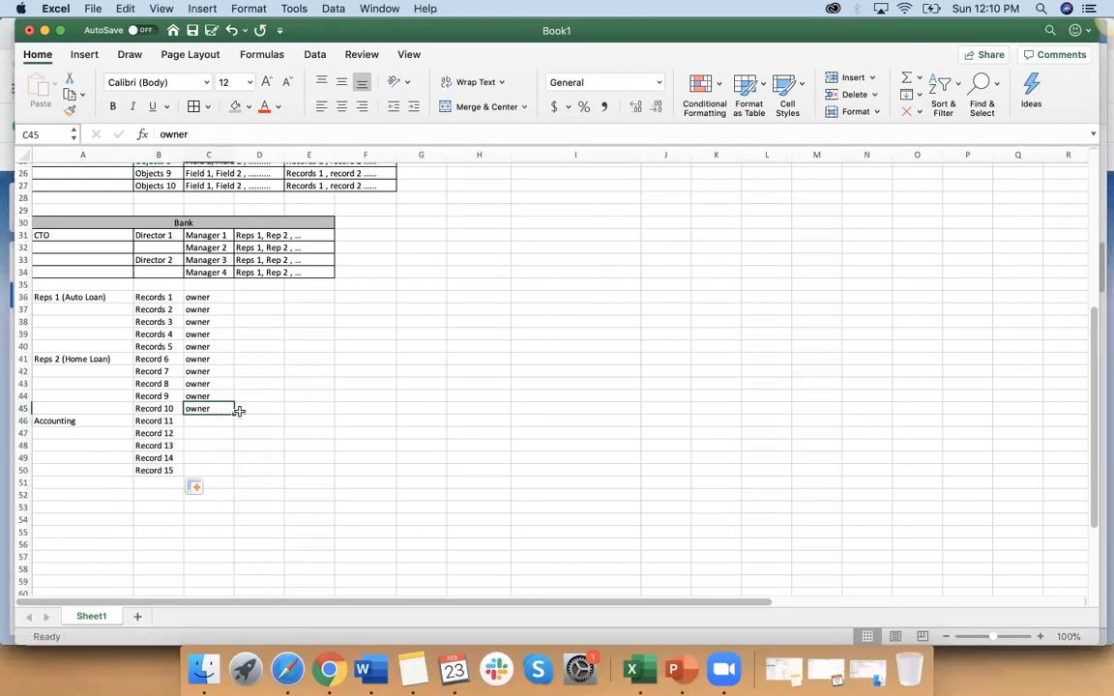
drag(233, 413, 217, 473)
click(77, 432)
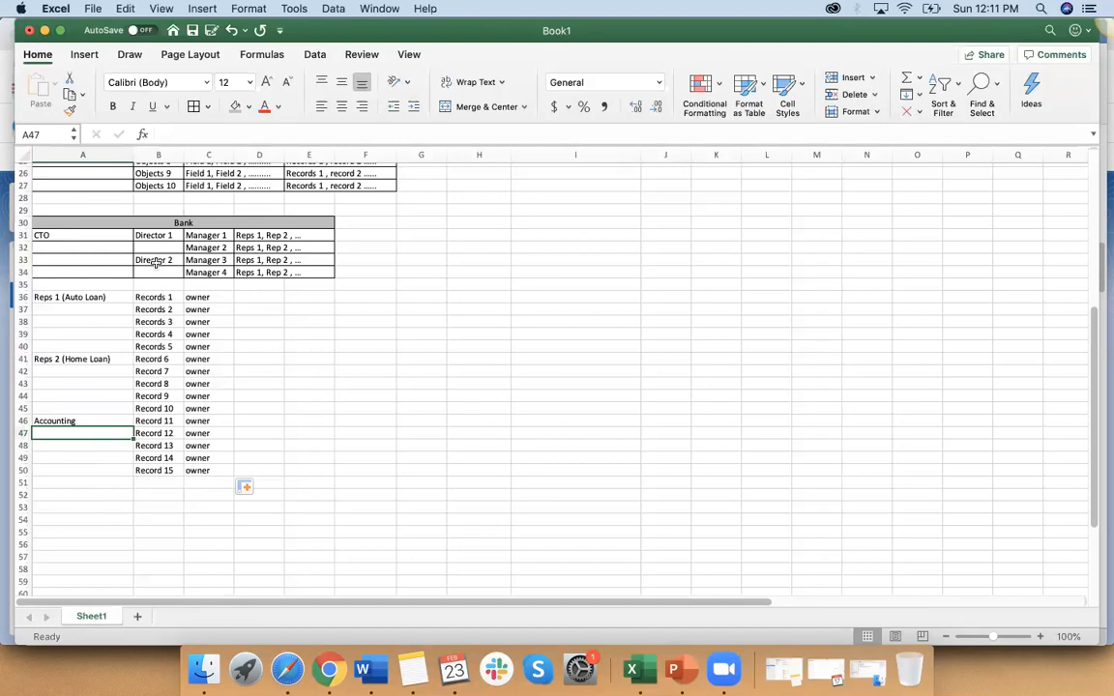
Step: Review the record labels in B36:B41 against the field list of Objects 1 in C18
scroll(155, 280, up, 2)
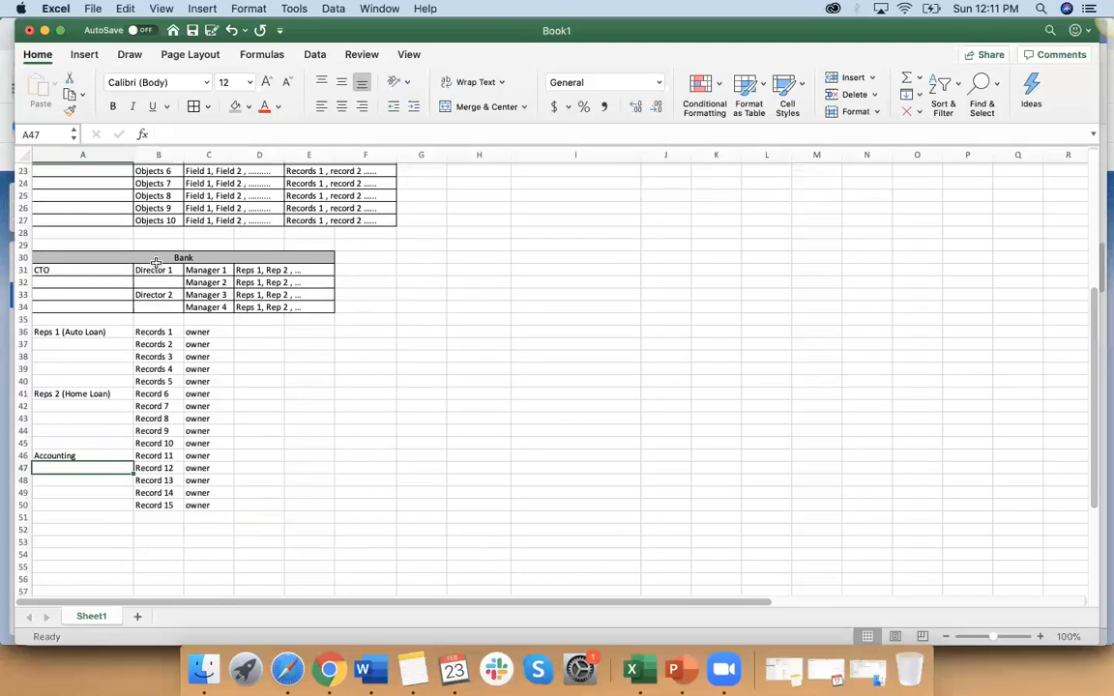
click(164, 331)
drag(165, 347, 165, 393)
scroll(162, 391, up, 5)
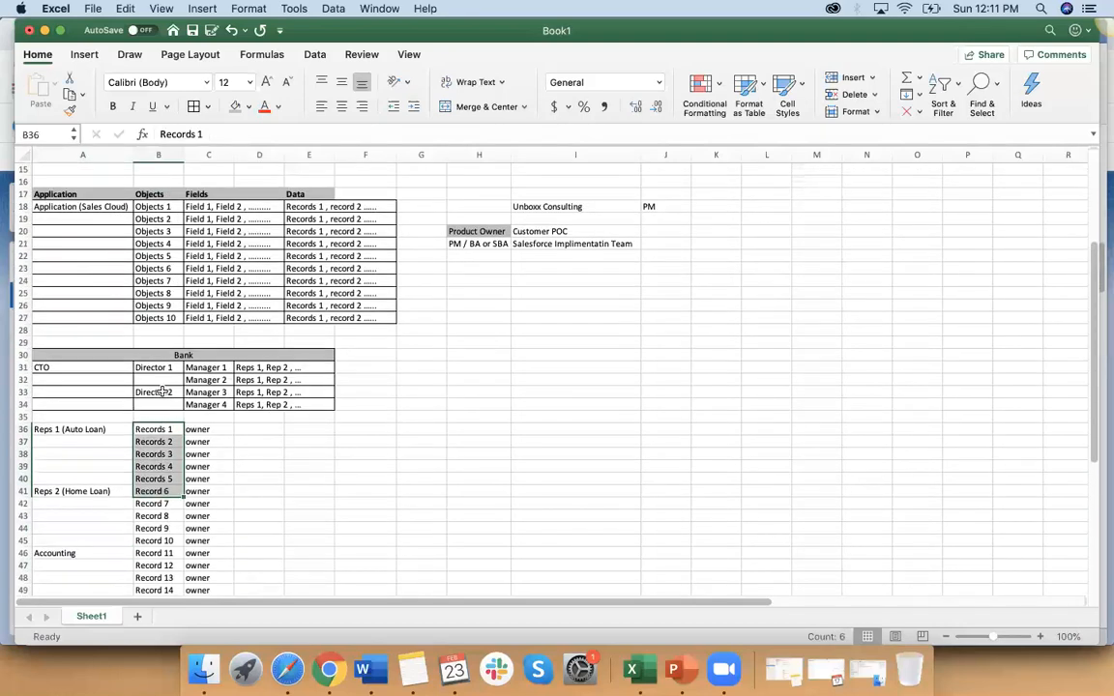
click(200, 239)
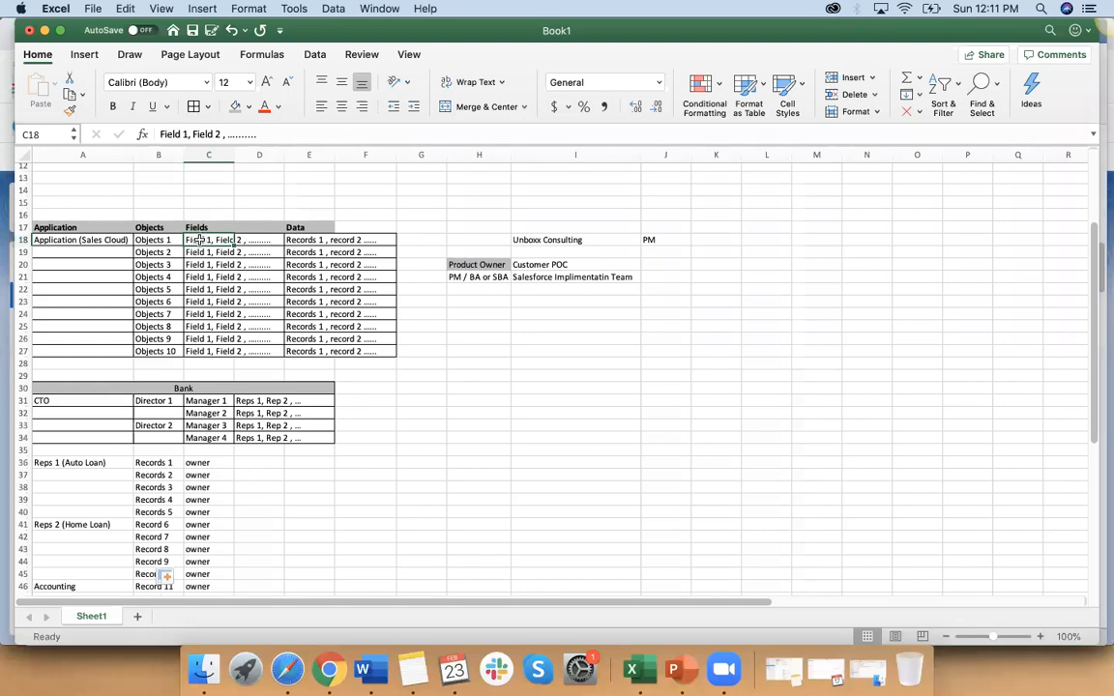
Step: Enter "Object 1" in A52 and "Field 1" in B52, below the Accounting records
scroll(391, 419, down, 1)
scroll(390, 419, down, 8)
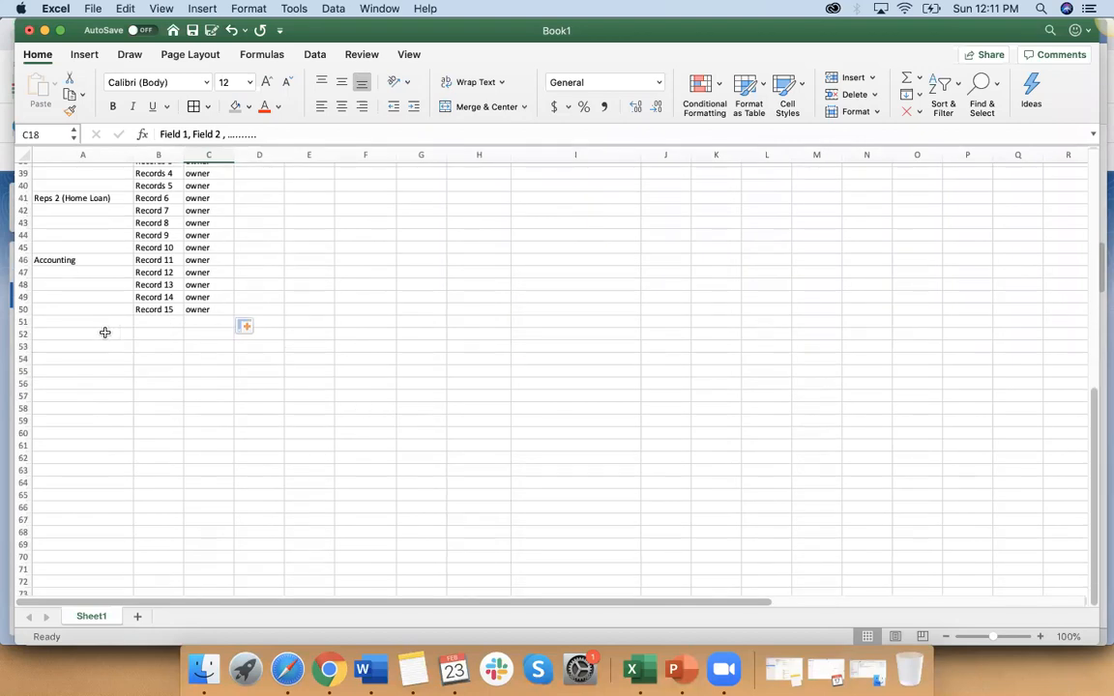
click(104, 333)
text(Object 1)
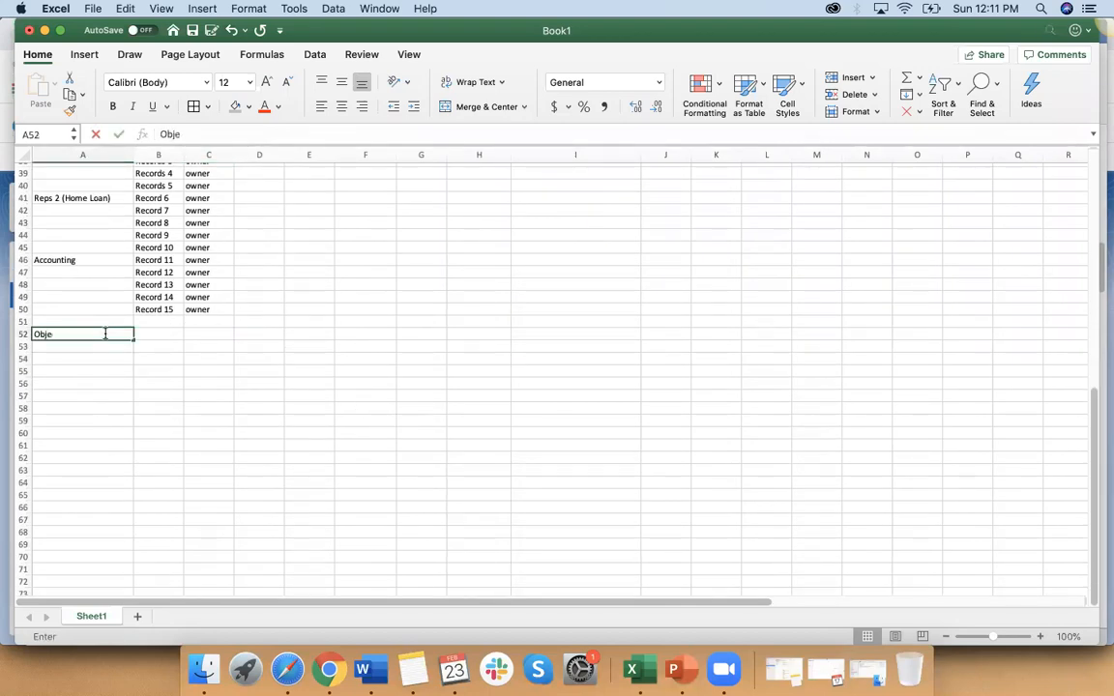
click(178, 335)
text(Fields)
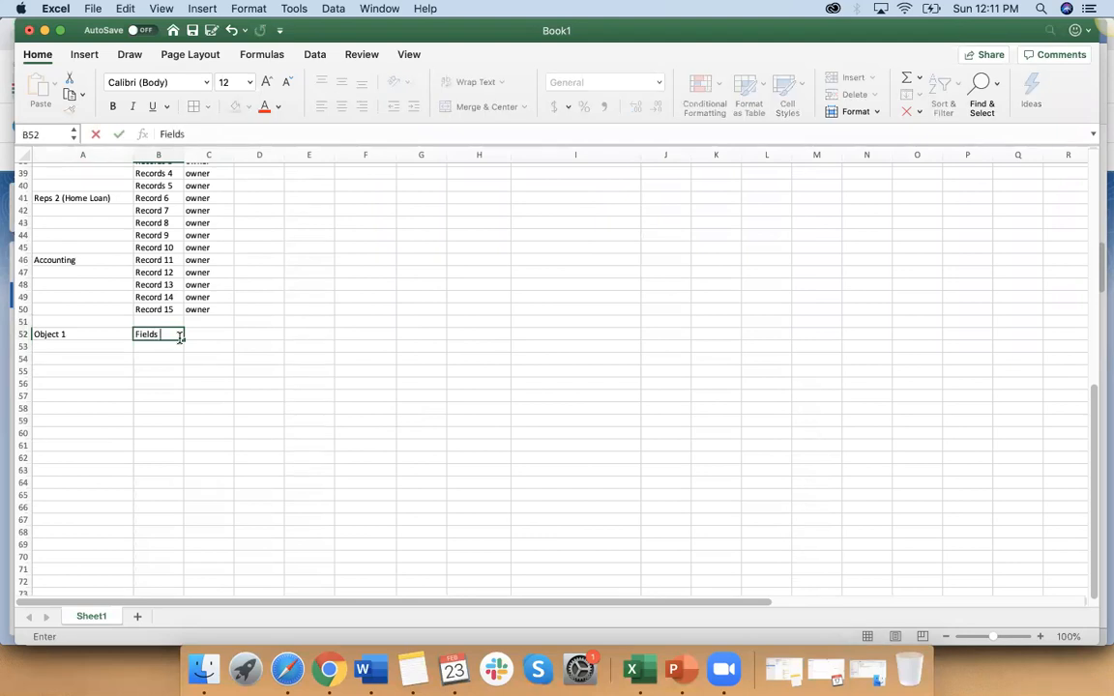
key(BackSpace)
text(1)
click(179, 373)
Step: Fill the field labels from B52 down to "Field 10" in B61
click(178, 335)
drag(183, 339, 180, 451)
click(209, 492)
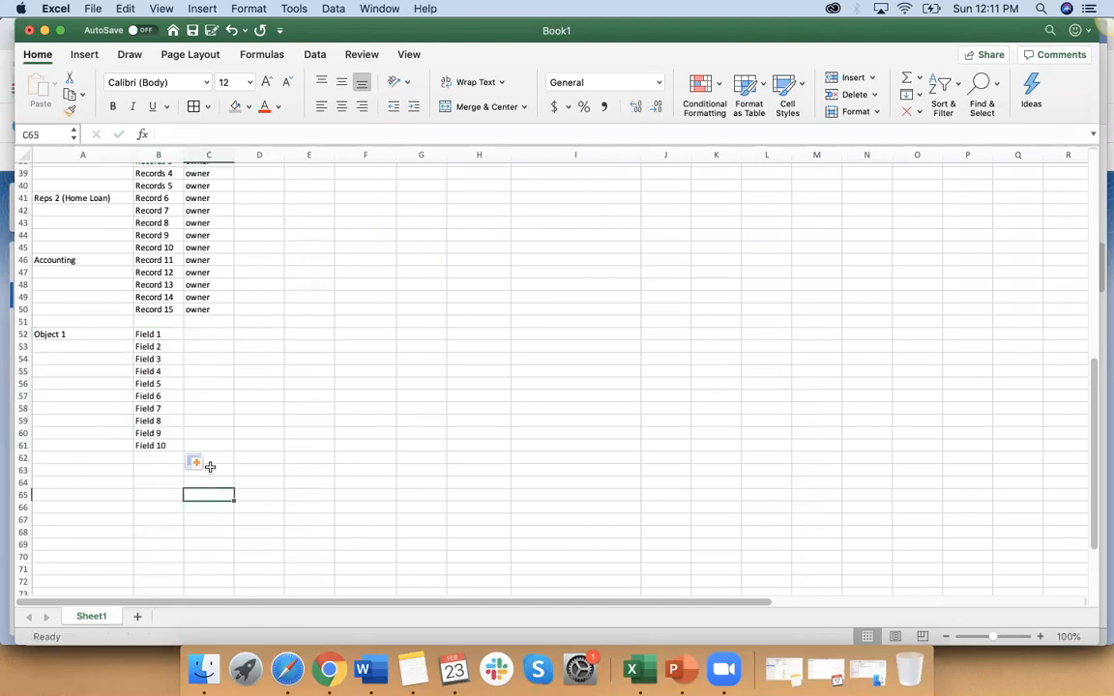
Step: Enter "ok for veryone to view" in C52 and fill it down to C60 beside Fields 1 to 9
click(205, 336)
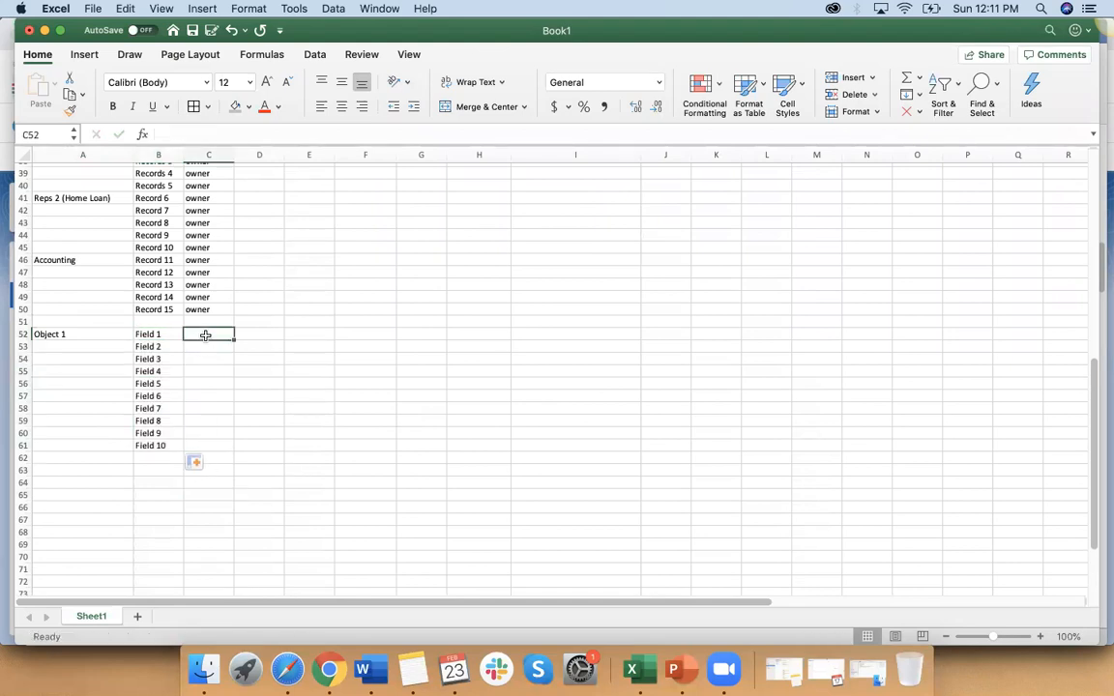
text(ok for)
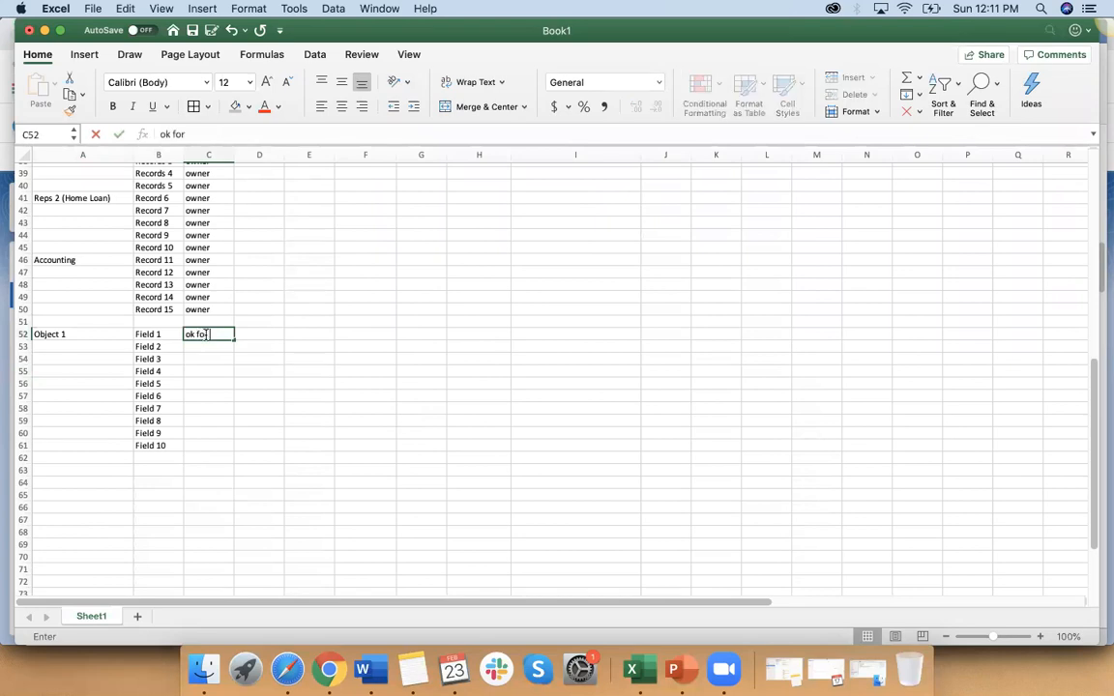
text( veryone to)
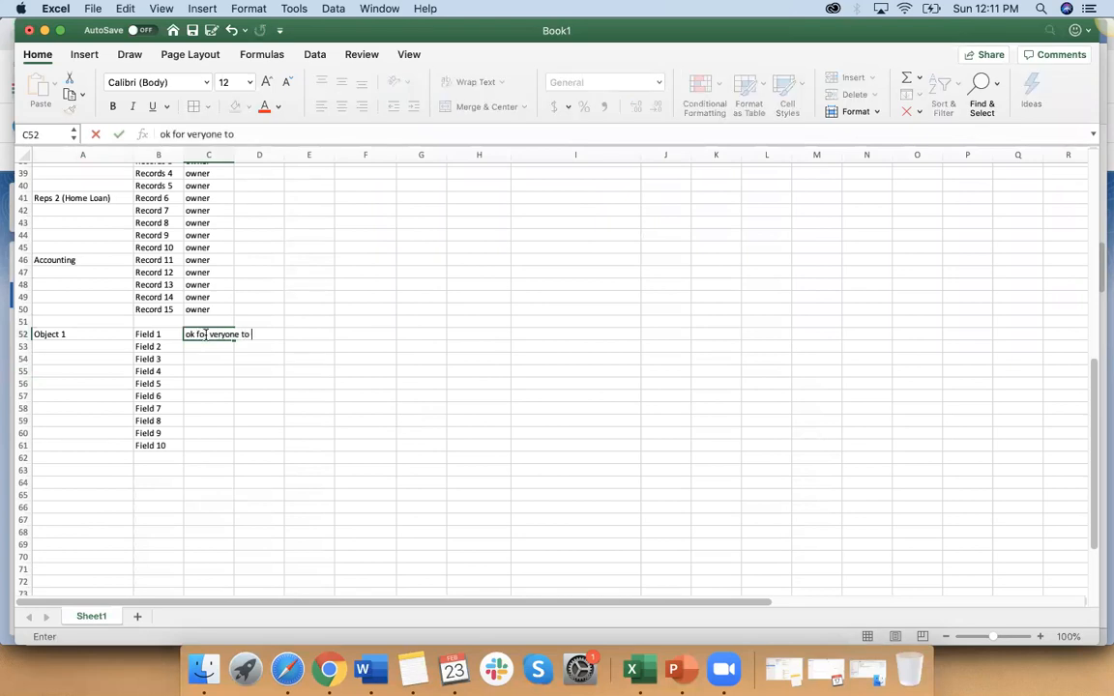
text( view)
click(222, 393)
click(229, 334)
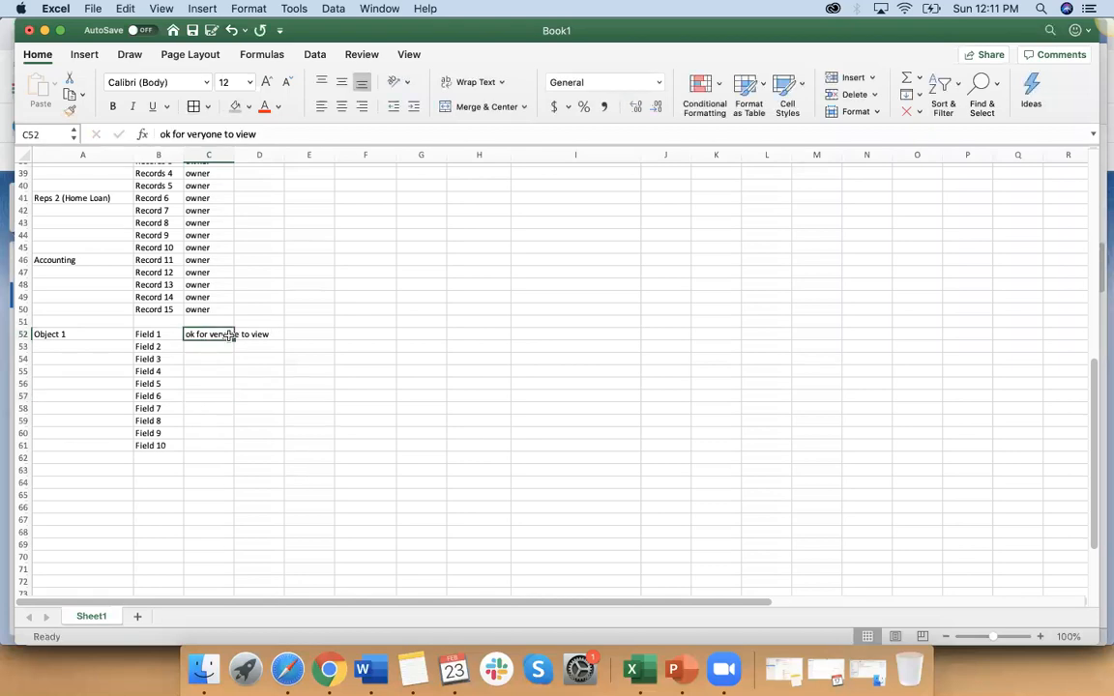
drag(231, 386, 229, 435)
Step: Enter "only Manager or Higher can Read" in C61 beside Field 10
click(211, 449)
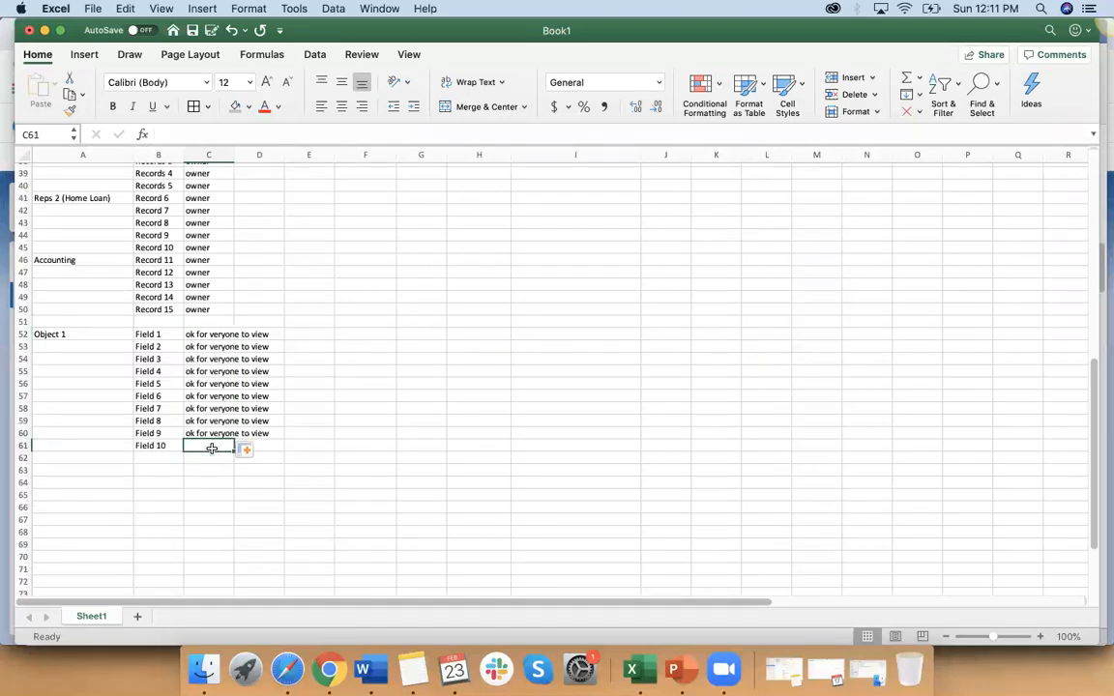
text(o)
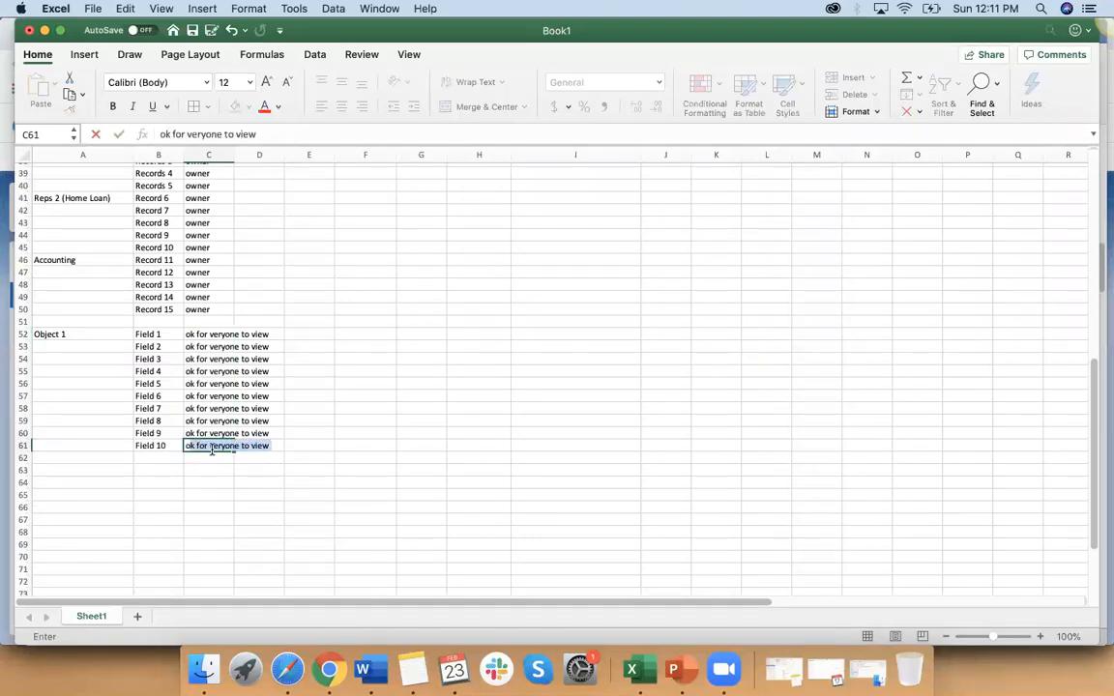
text(nly M)
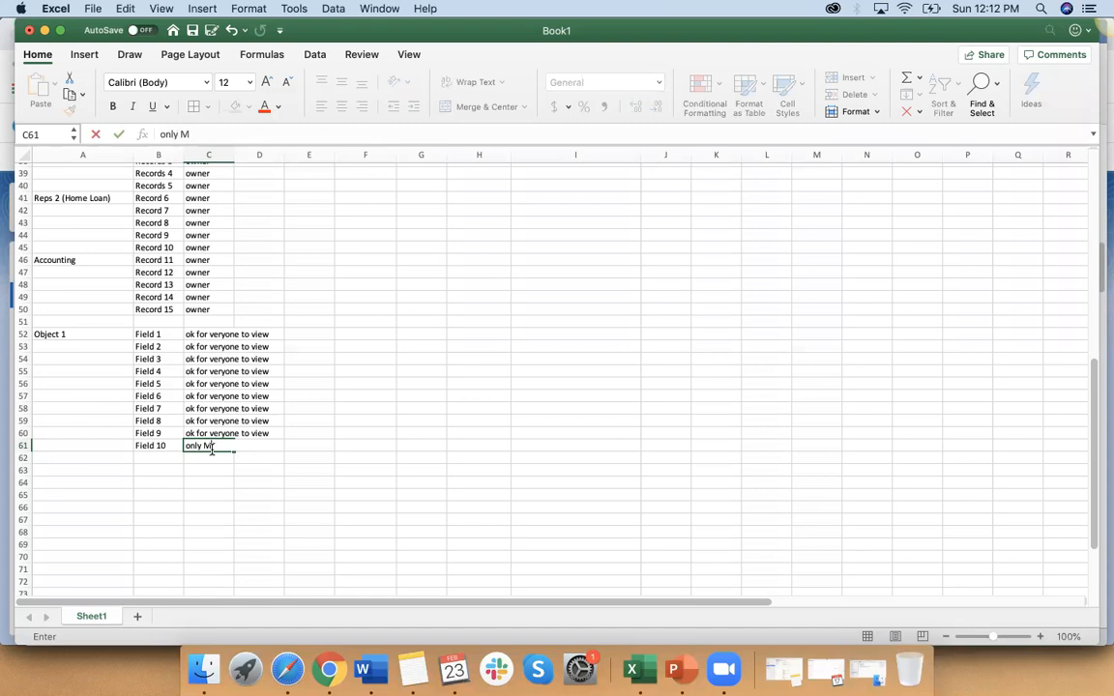
text(anager or Higher can )
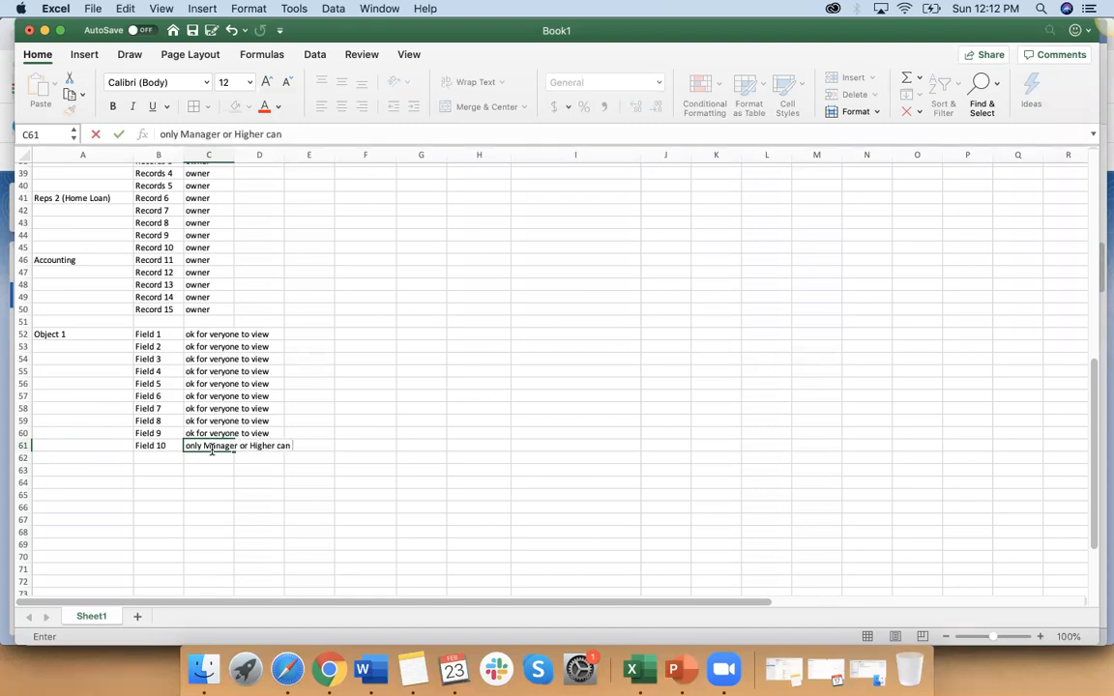
text(Read)
click(233, 510)
Step: Reword the Field 10 note in C61 to "only Manager or Higher can view"
click(309, 446)
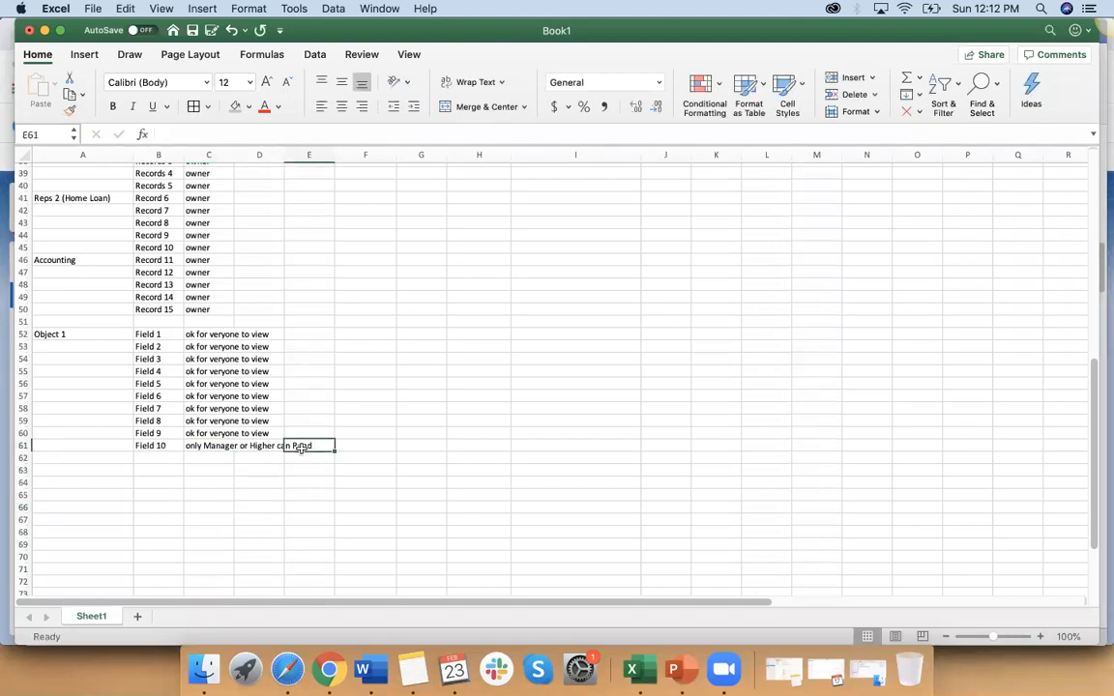
double_click(313, 447)
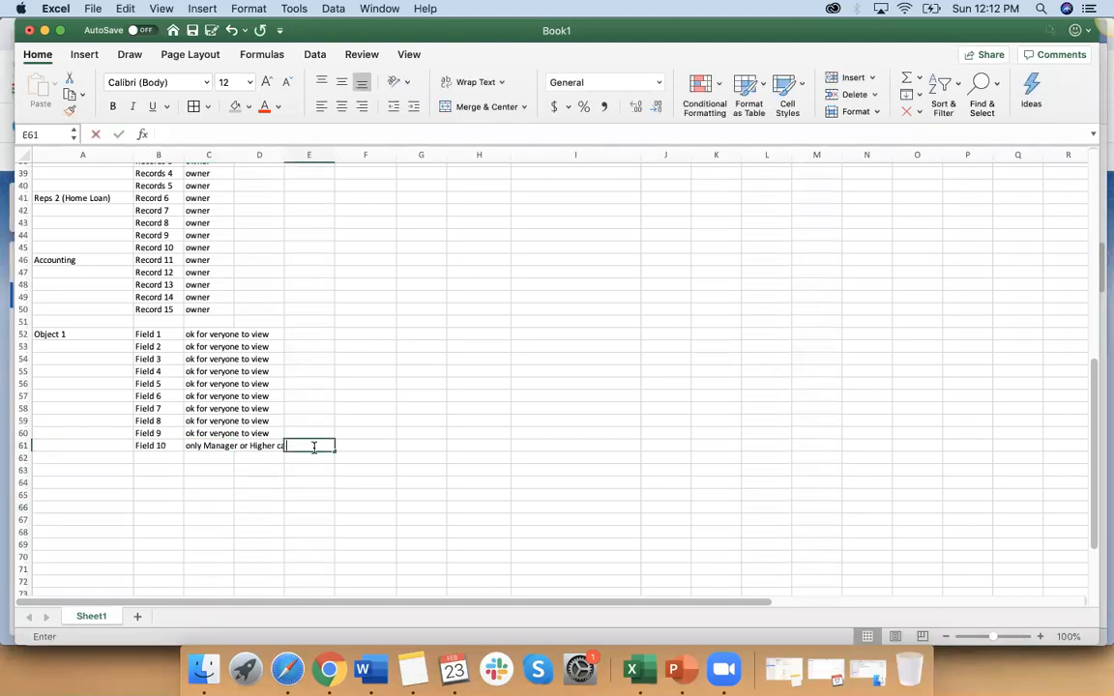
click(211, 448)
click(320, 135)
key(BackSpace)
key(BackSpace)
key(BackSpace)
key(BackSpace)
text(view)
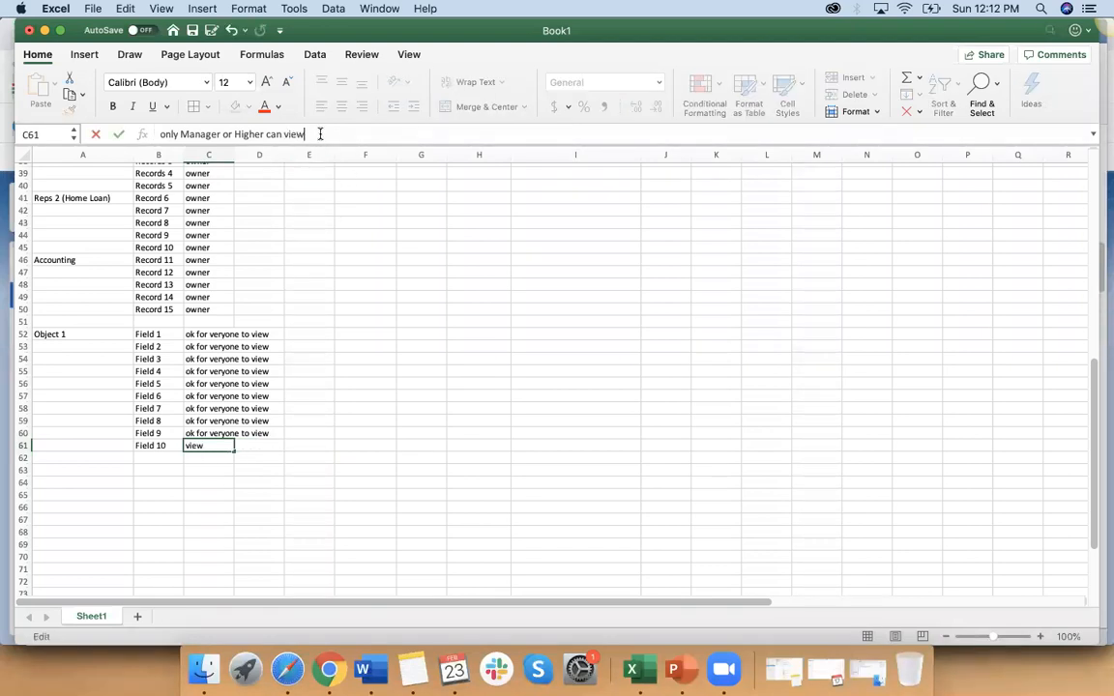
click(403, 410)
Step: Enter "$$" in A61 beside Field 10 and center it in the cell
click(161, 447)
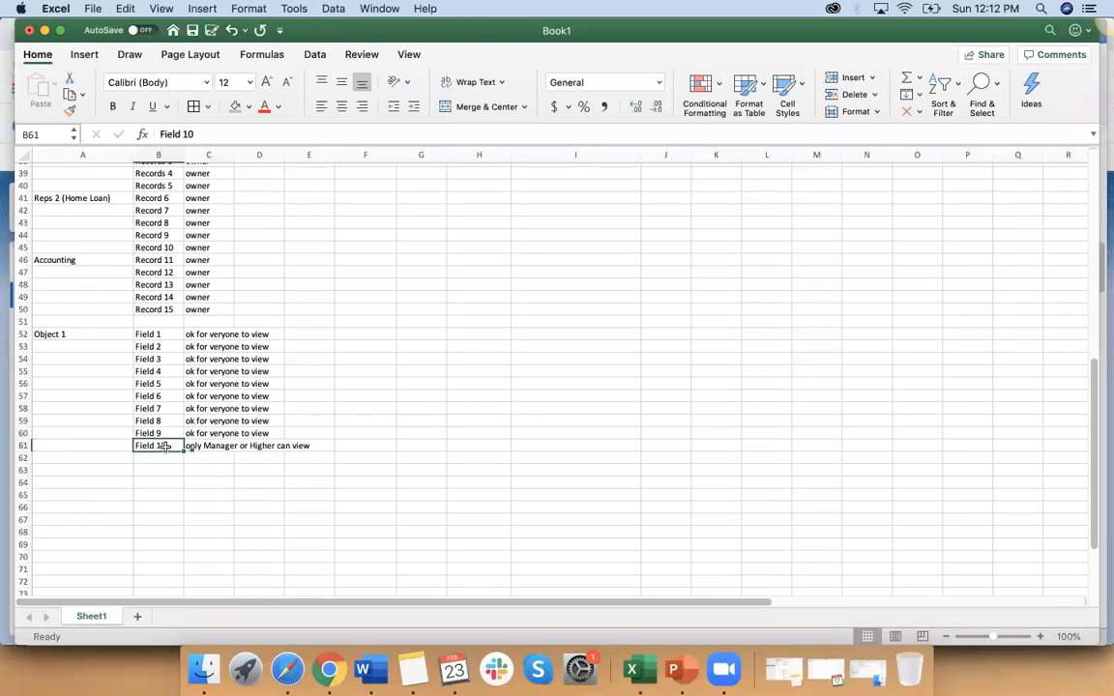
click(112, 445)
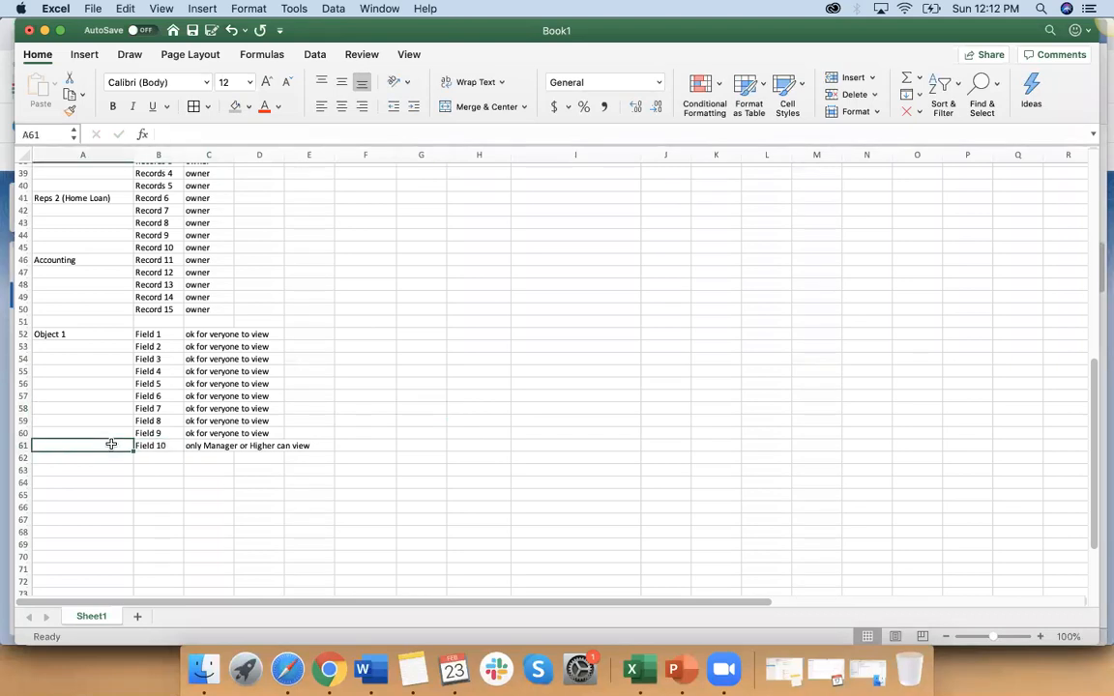
text($$)
click(181, 495)
click(113, 447)
click(343, 107)
click(188, 497)
Step: Review Object 1's fields in B52:B61 against their view permissions in column C
click(165, 449)
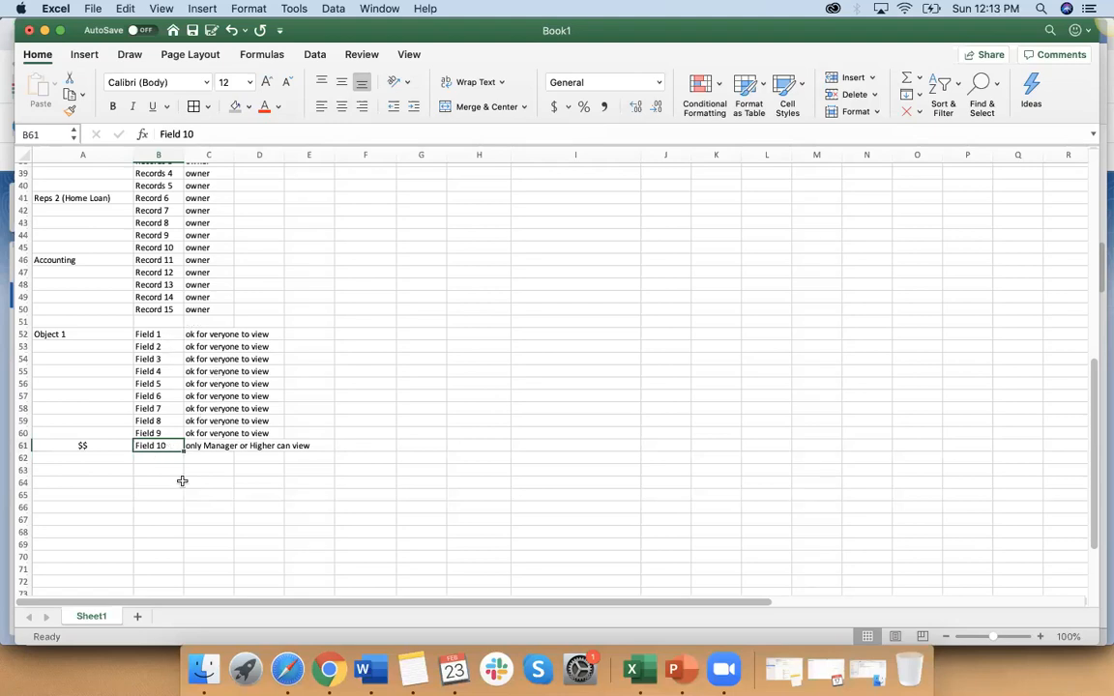
click(96, 334)
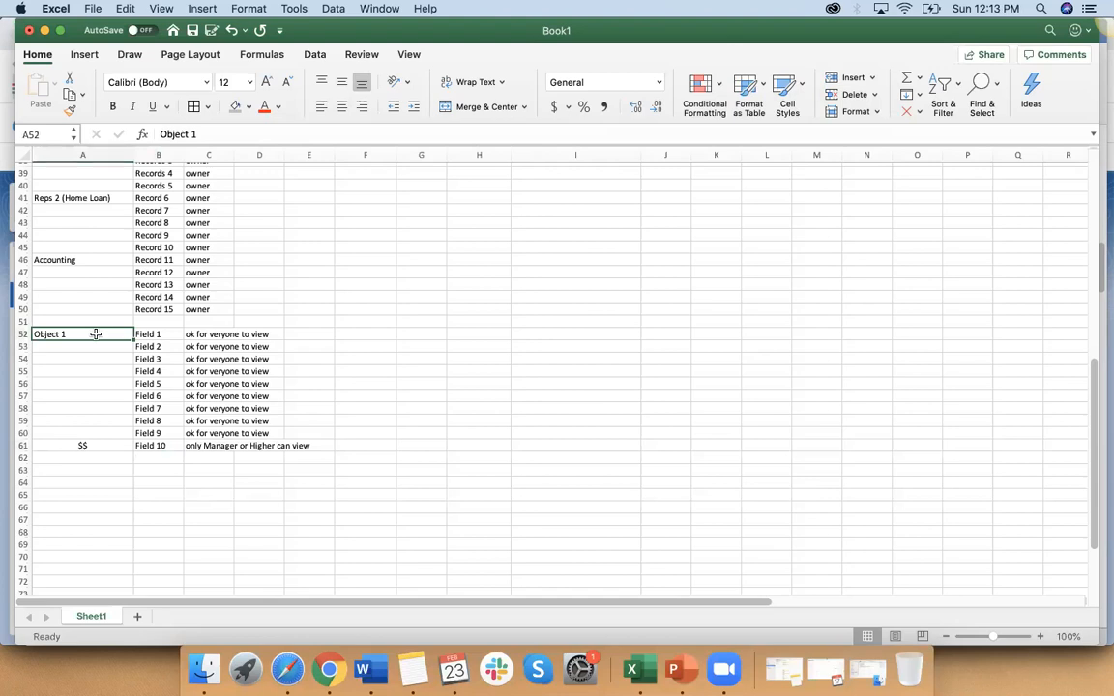
click(154, 334)
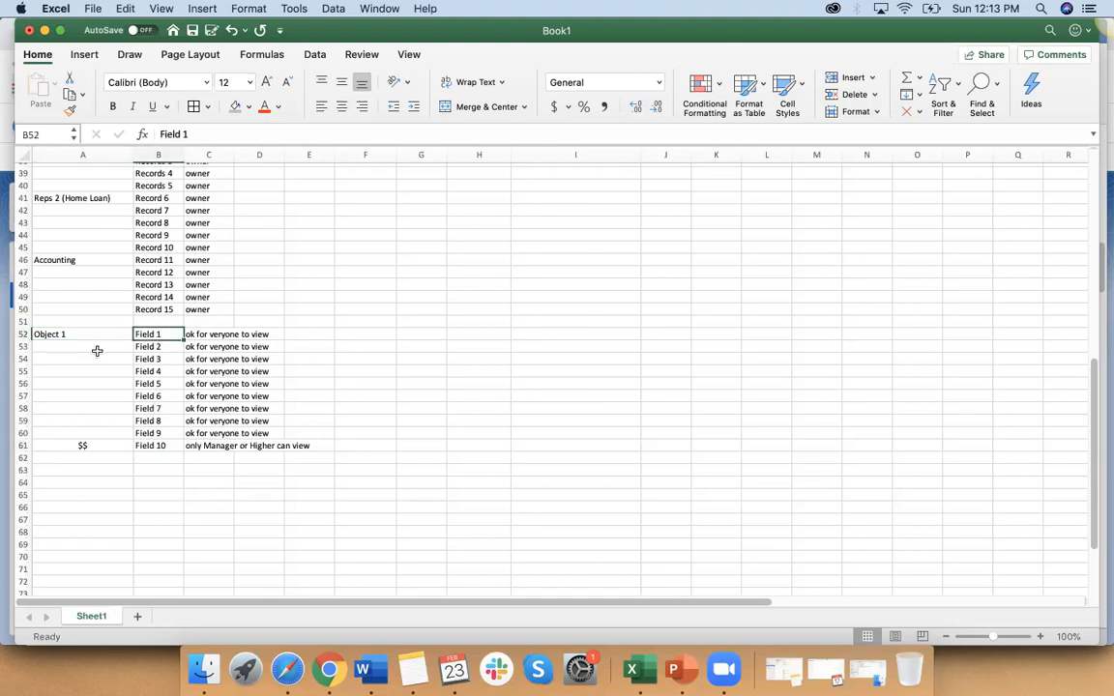
click(165, 445)
click(204, 434)
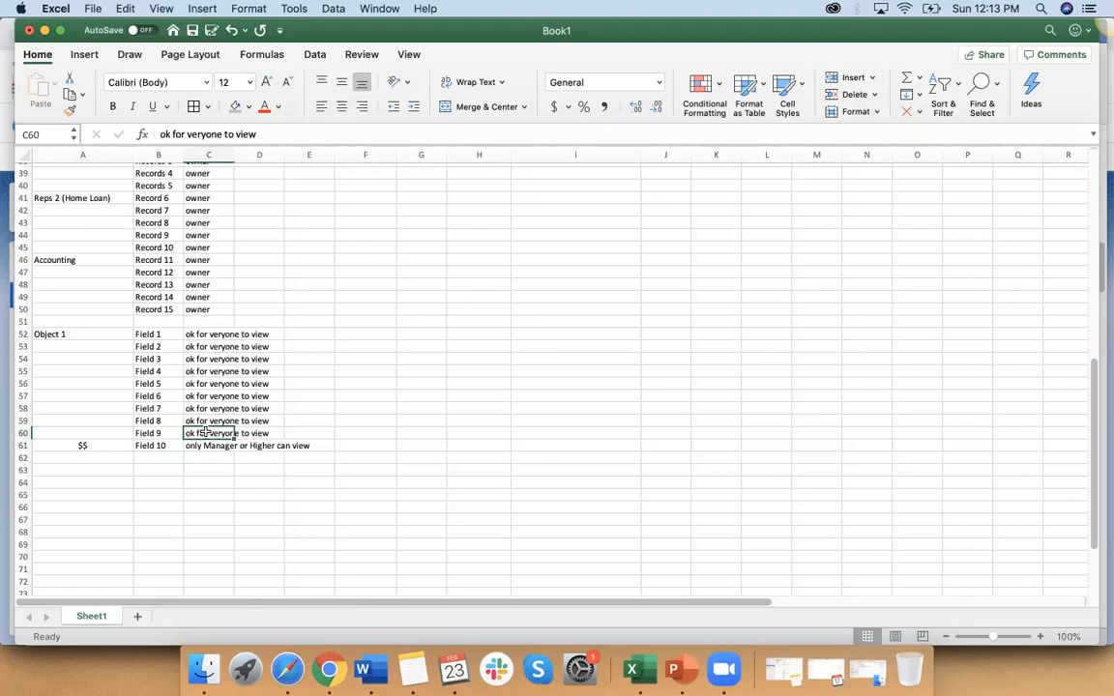
click(164, 445)
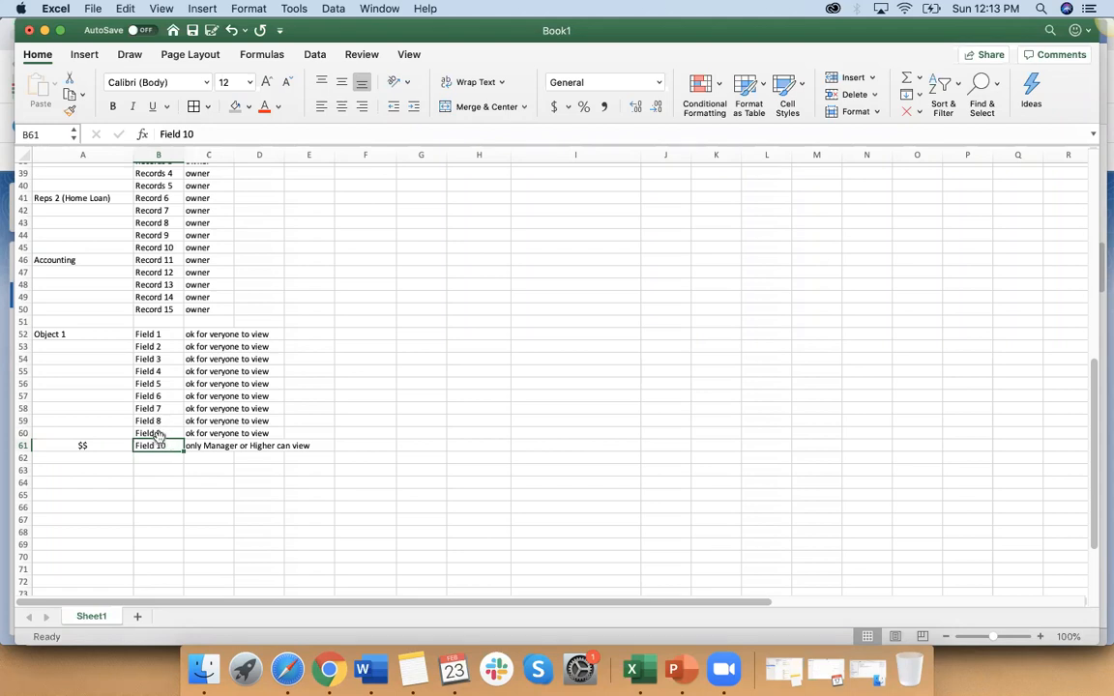
Step: Compare the field lists in C18:C19 with the record list of Objects 1 in E18
scroll(160, 437, up, 5)
scroll(161, 437, up, 4)
click(227, 268)
click(324, 268)
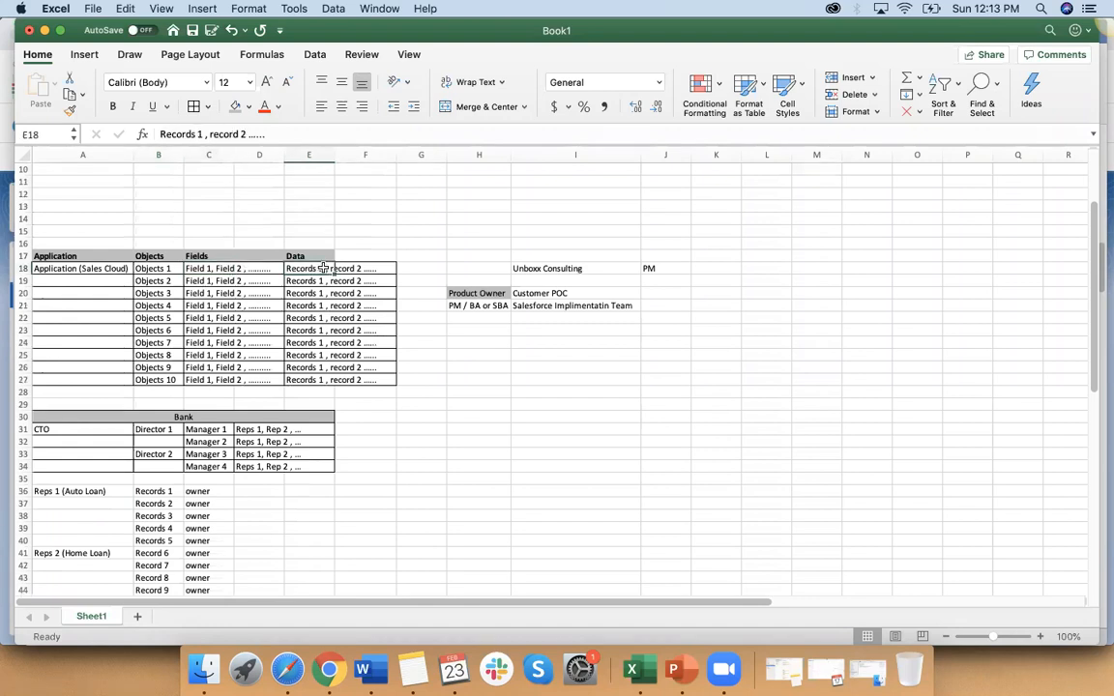
click(233, 270)
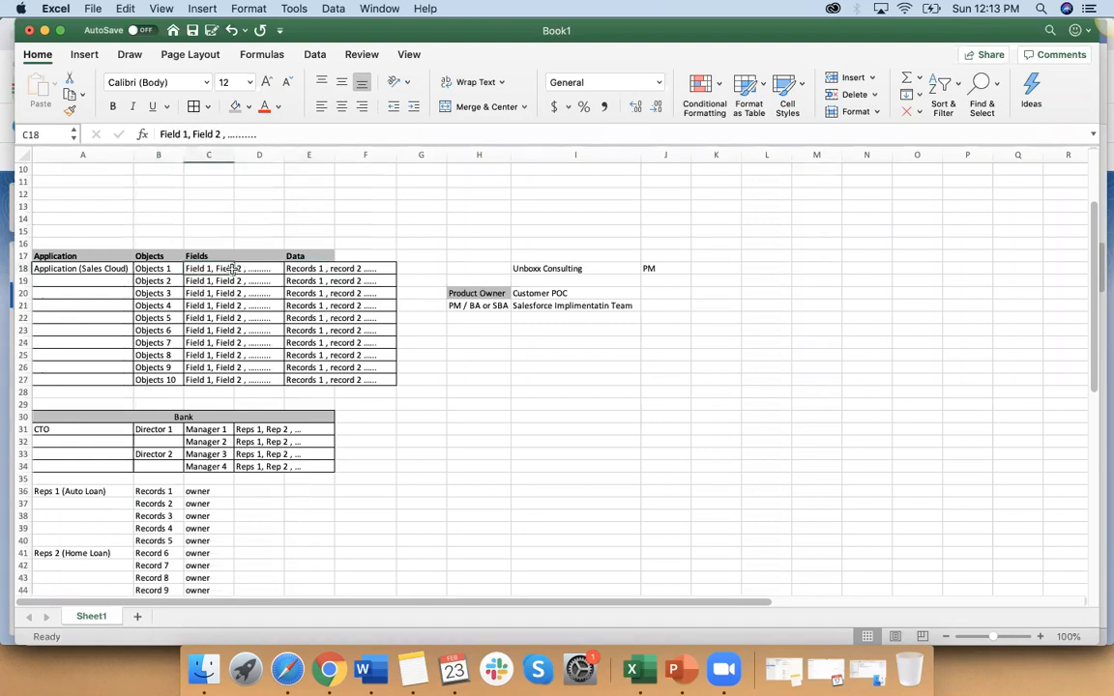
click(359, 270)
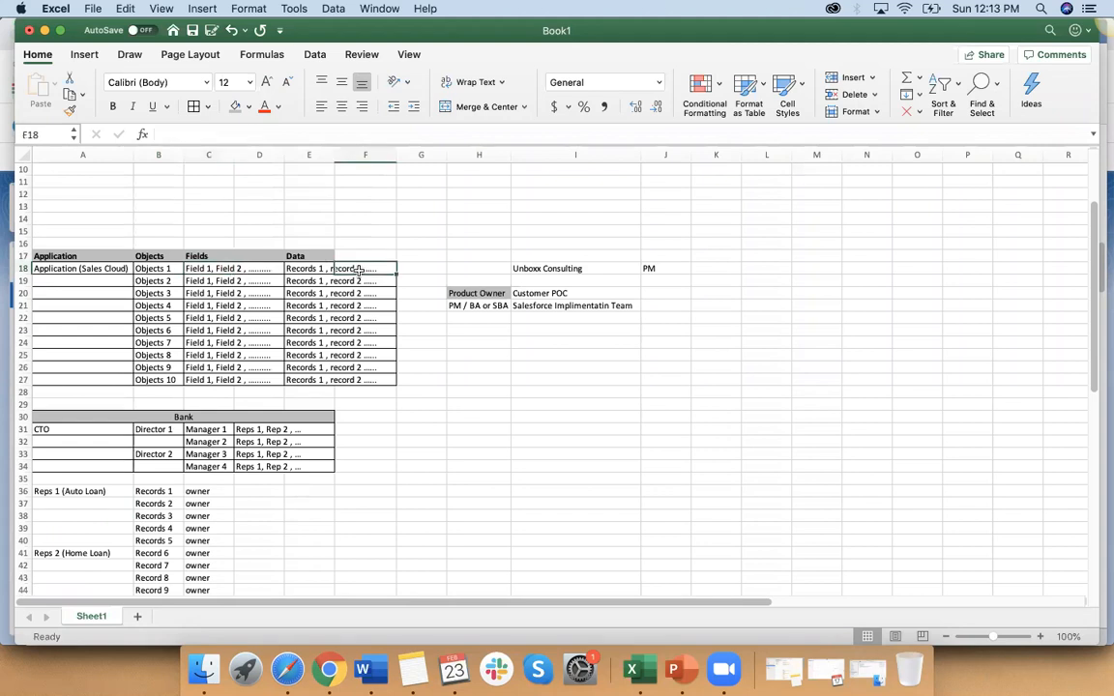
click(205, 278)
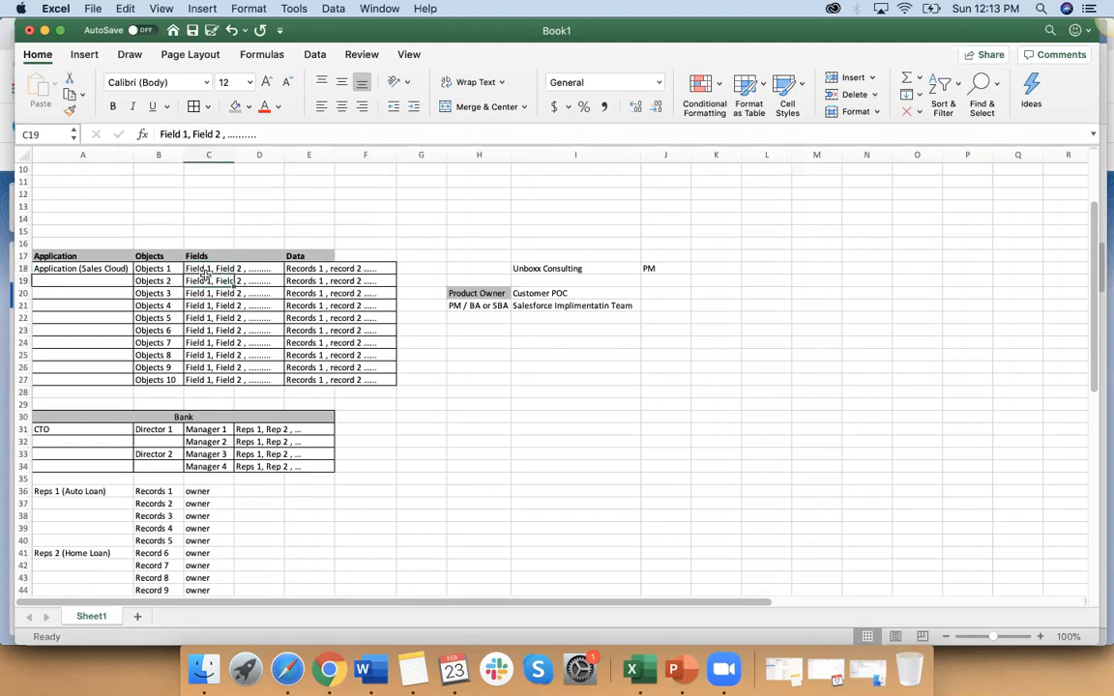
Step: Change the Objects 10 label in B27 to "Objects 10 (Accounting)" and autofit column B to its contents
click(161, 267)
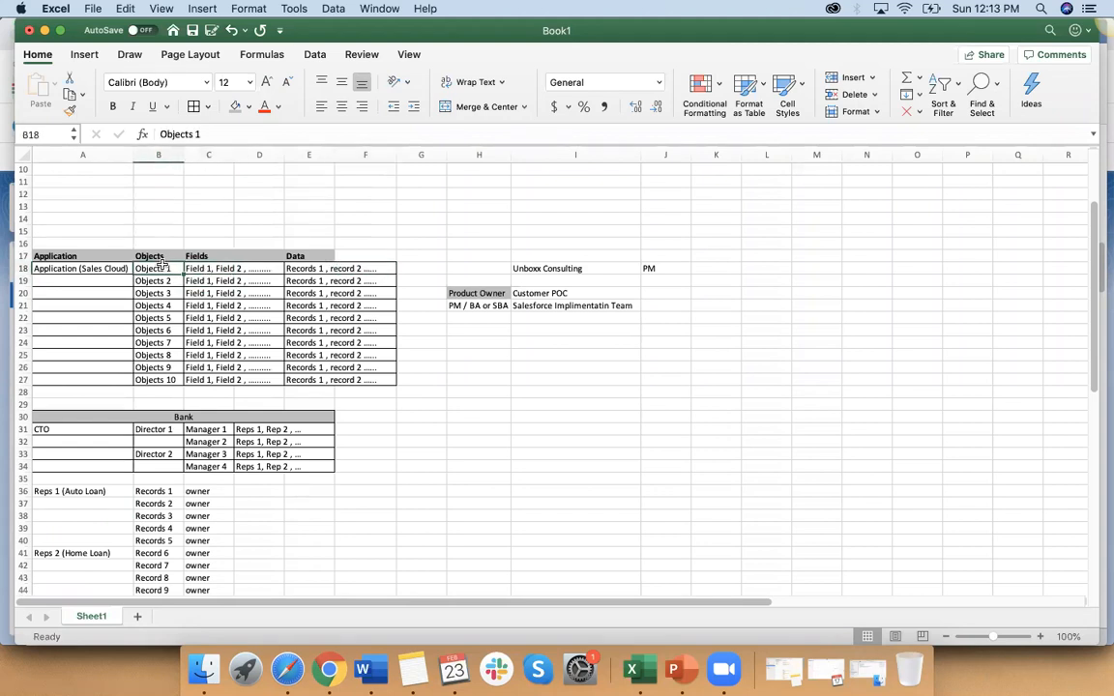
key(super+Down)
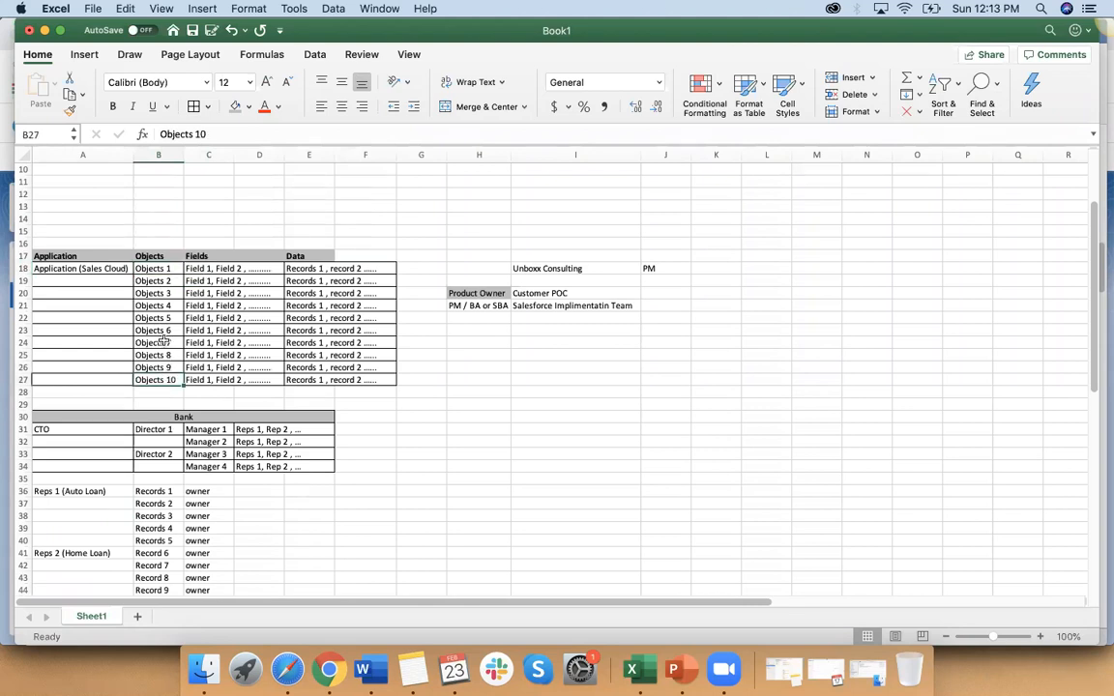
click(222, 133)
text((Accounting)
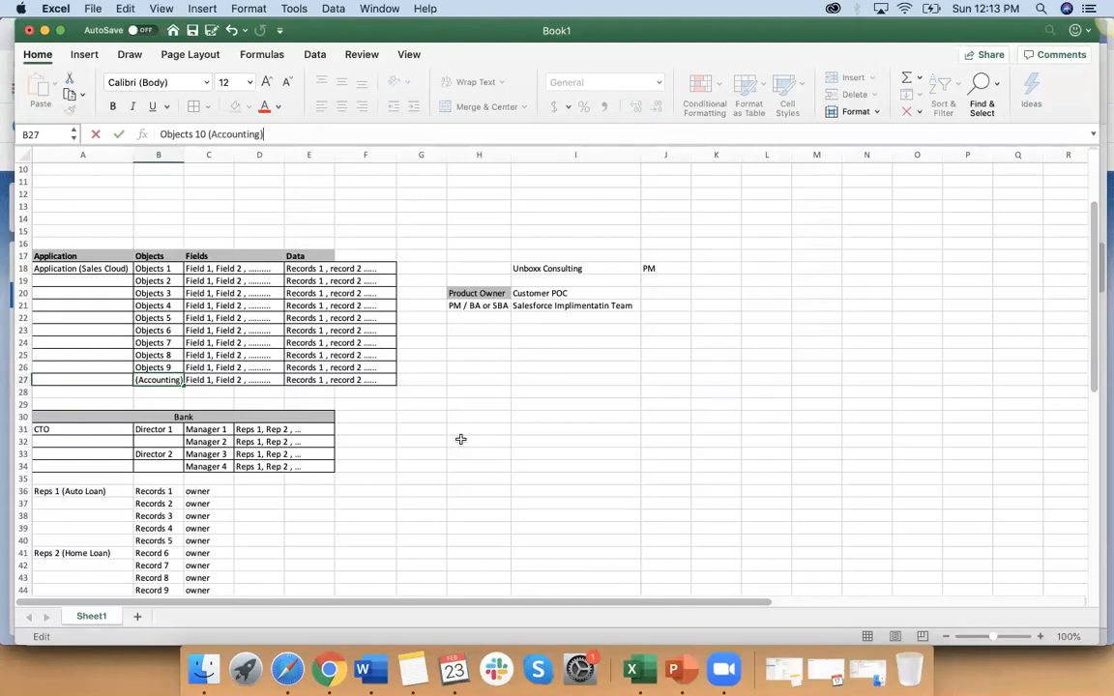
click(461, 441)
click(162, 382)
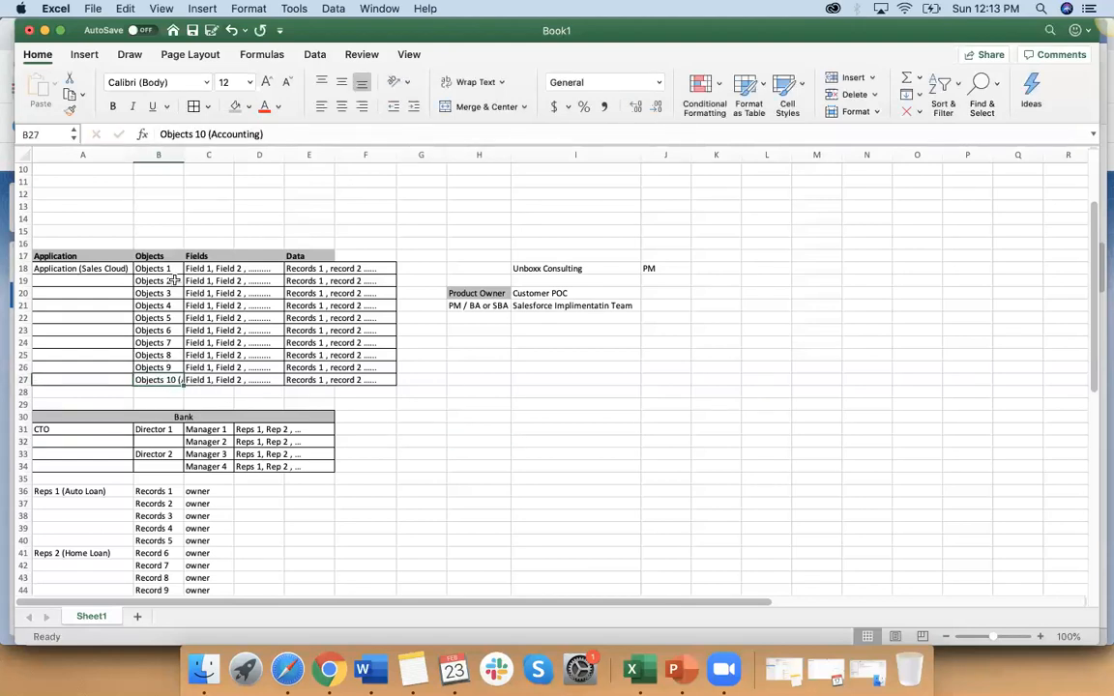
double_click(182, 154)
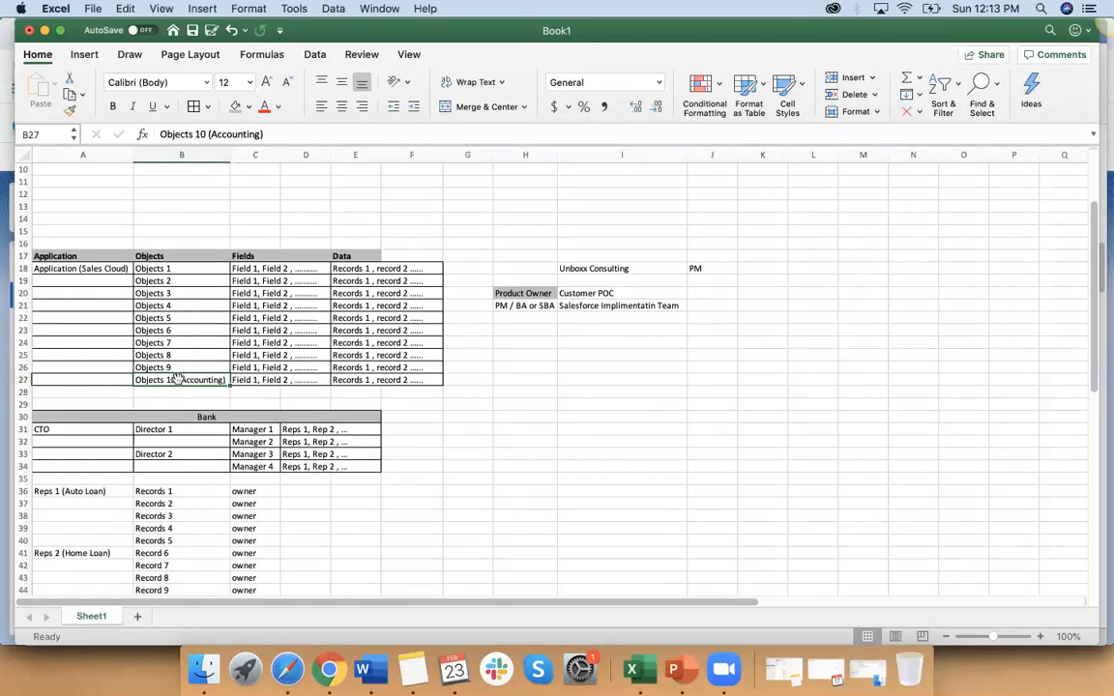
Step: Compare the CTO role in A31 with the Accounting object in B27 and look over the sheet's tables
click(53, 429)
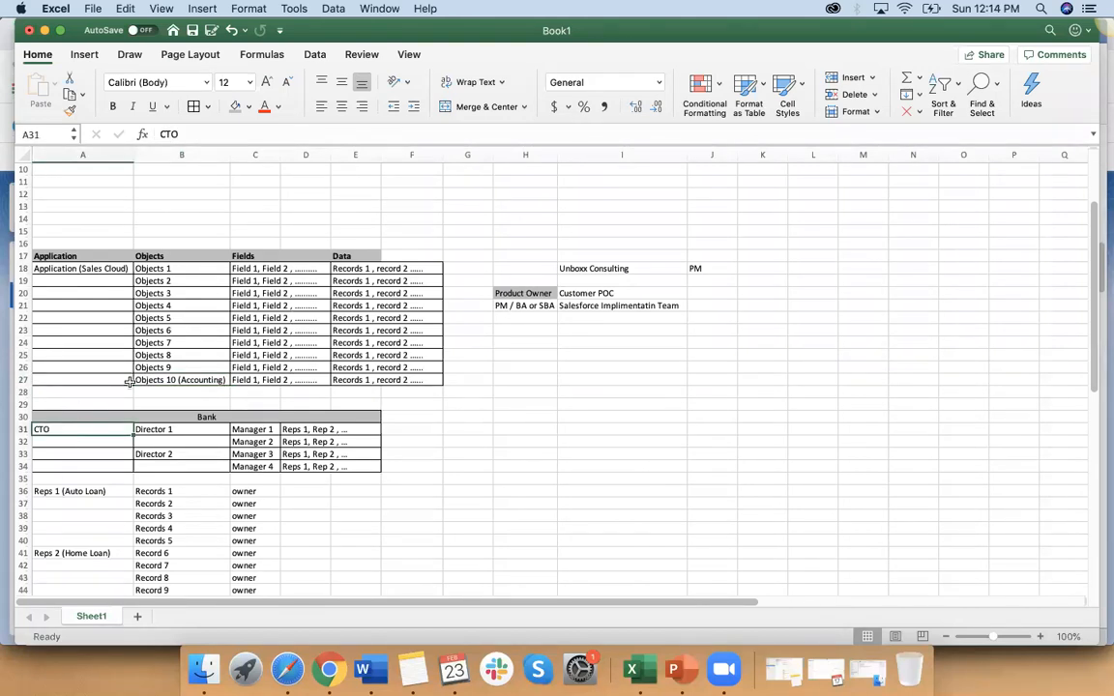
click(167, 375)
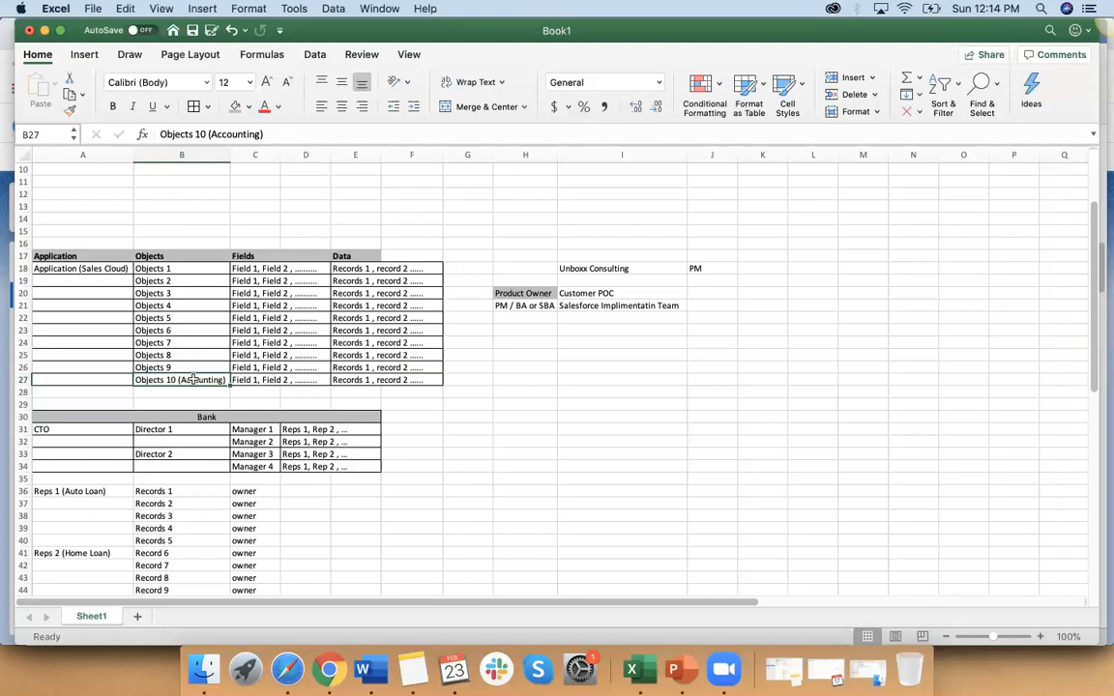
click(61, 430)
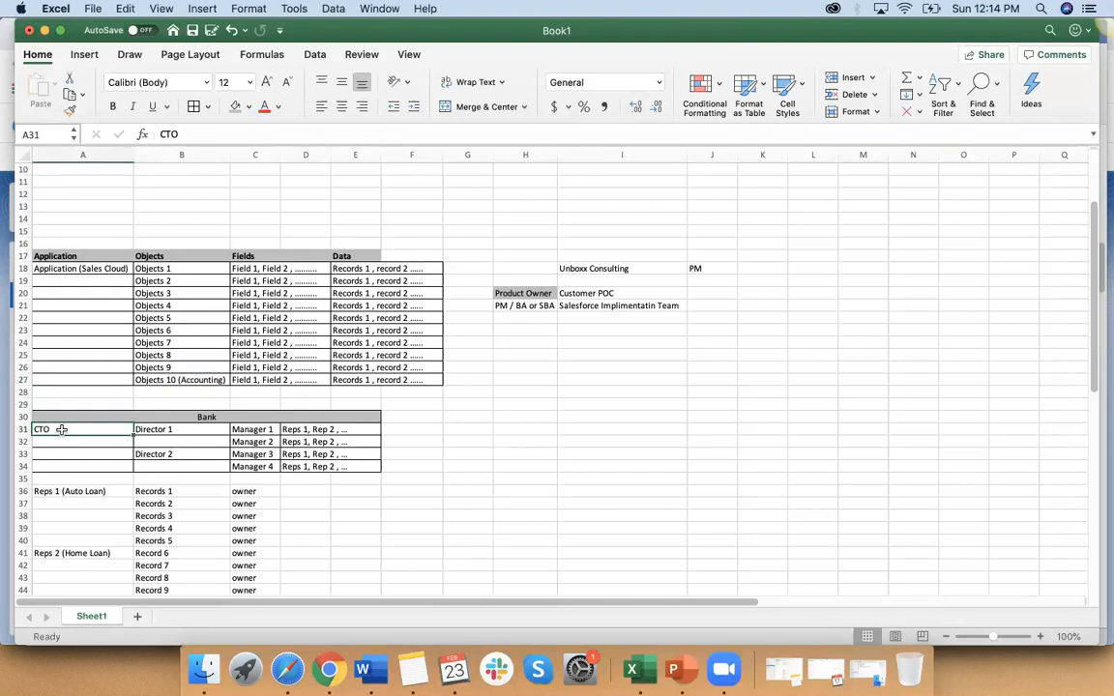
scroll(61, 429, down, 3)
scroll(61, 430, up, 6)
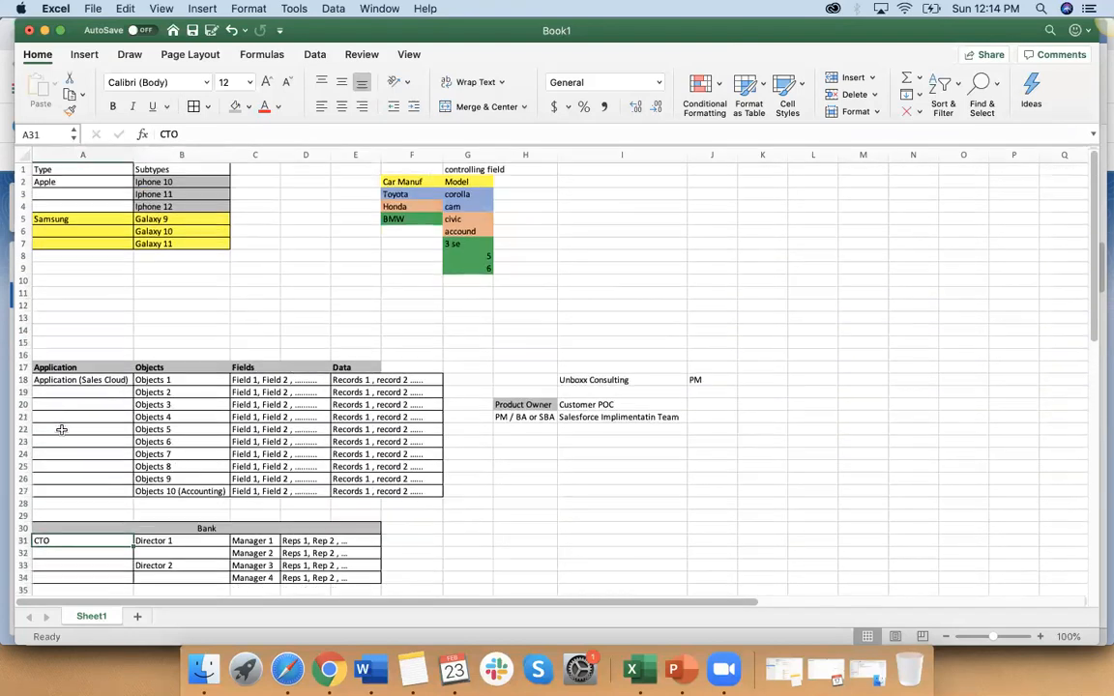
Step: Add Service in A19 and Marketing in A20 below the Sales Cloud application
click(71, 380)
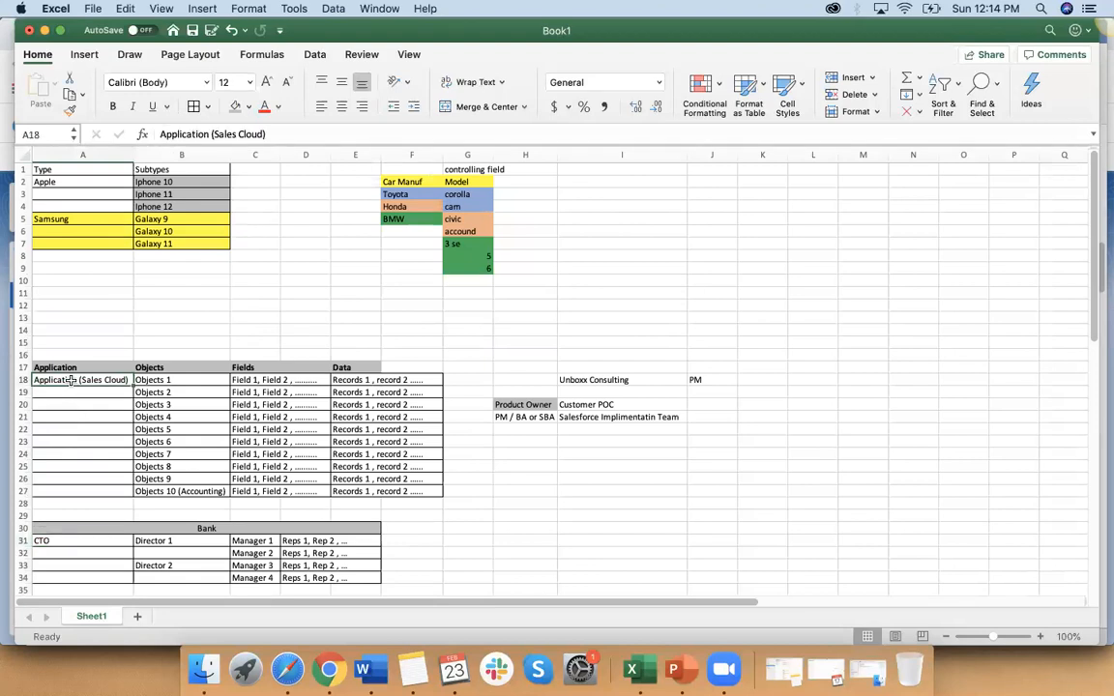
click(84, 392)
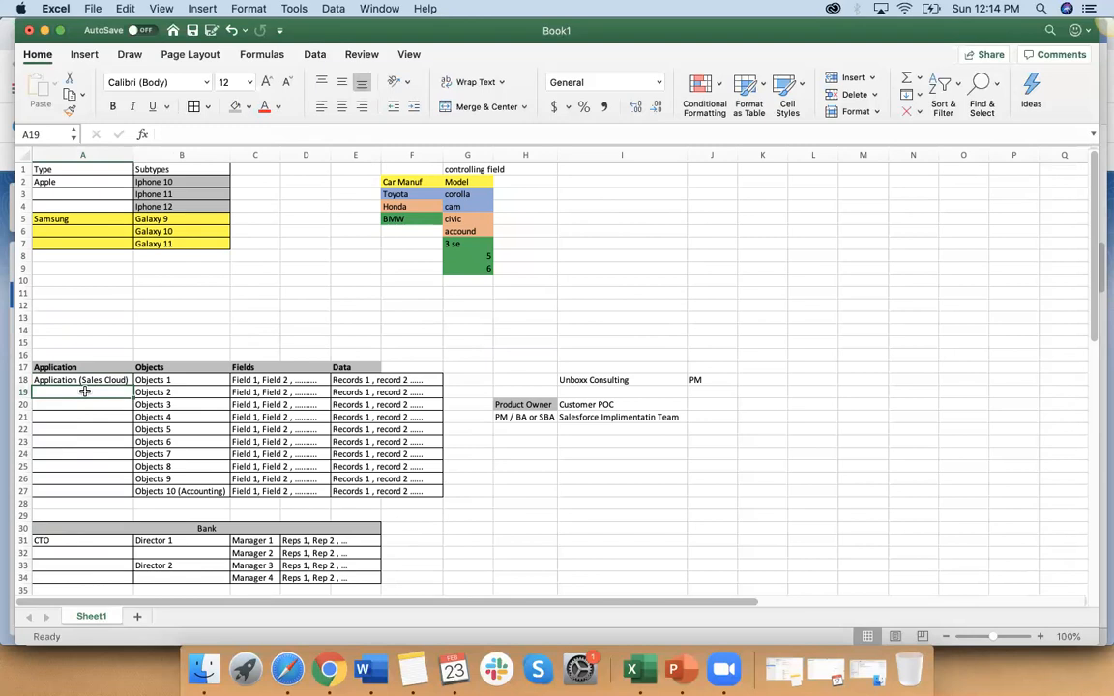
text(Service)
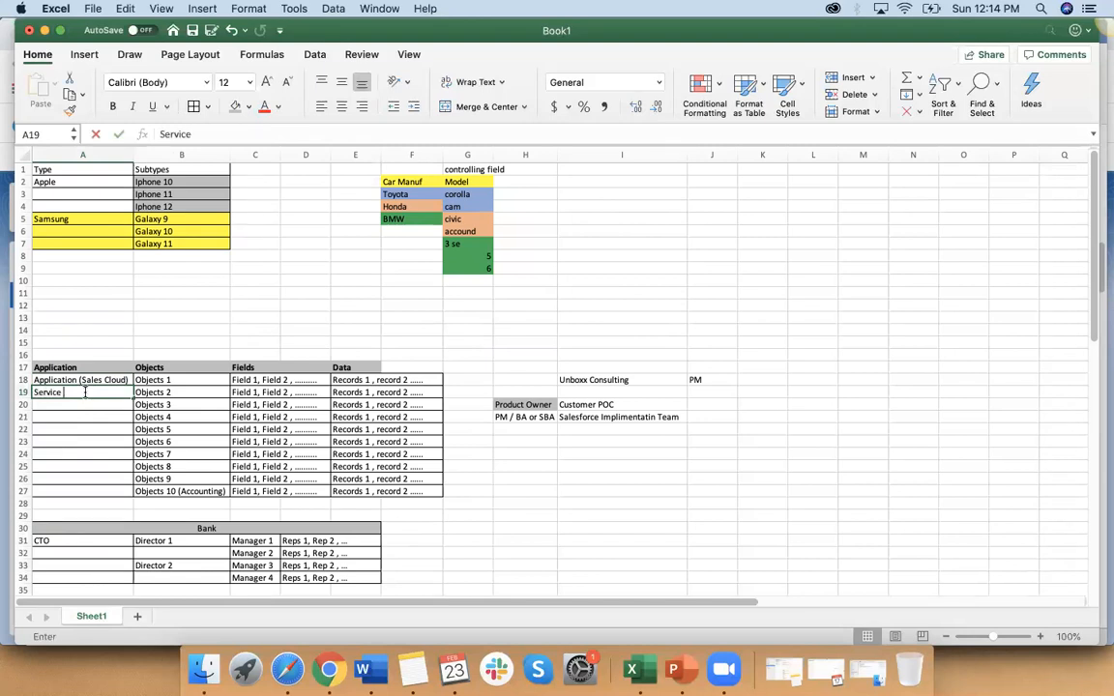
key(Return)
text(Marketing)
click(81, 434)
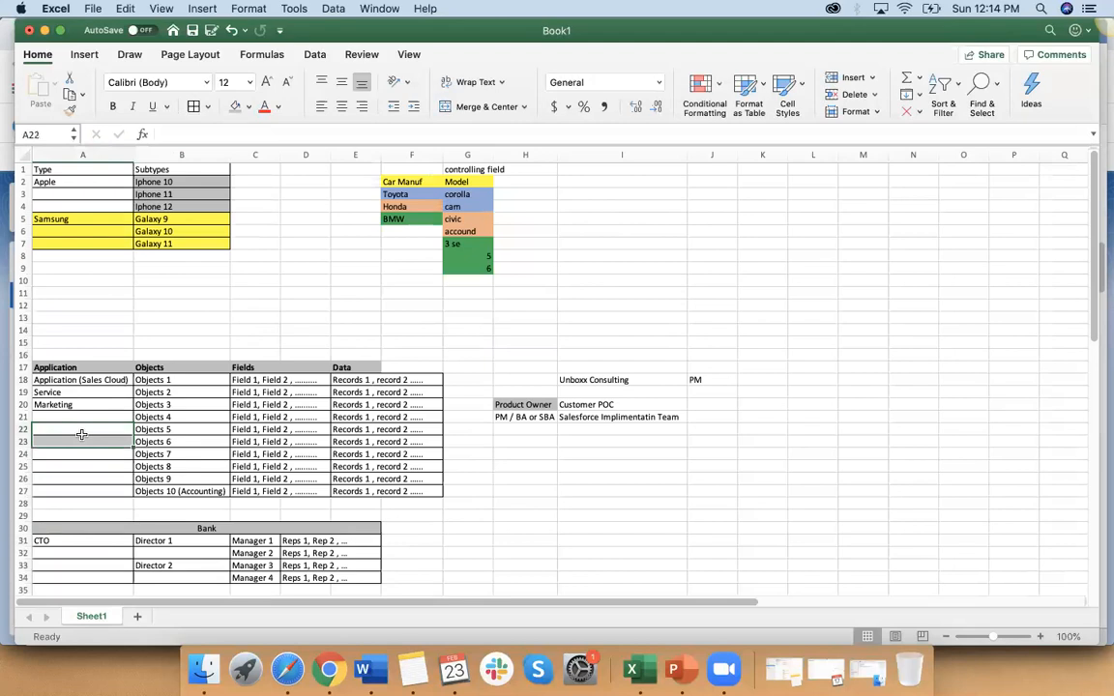
Step: Compare the Sales Cloud application in A18 with Director 1, Manager 1 and their reps in row 31
drag(97, 381, 98, 388)
click(97, 382)
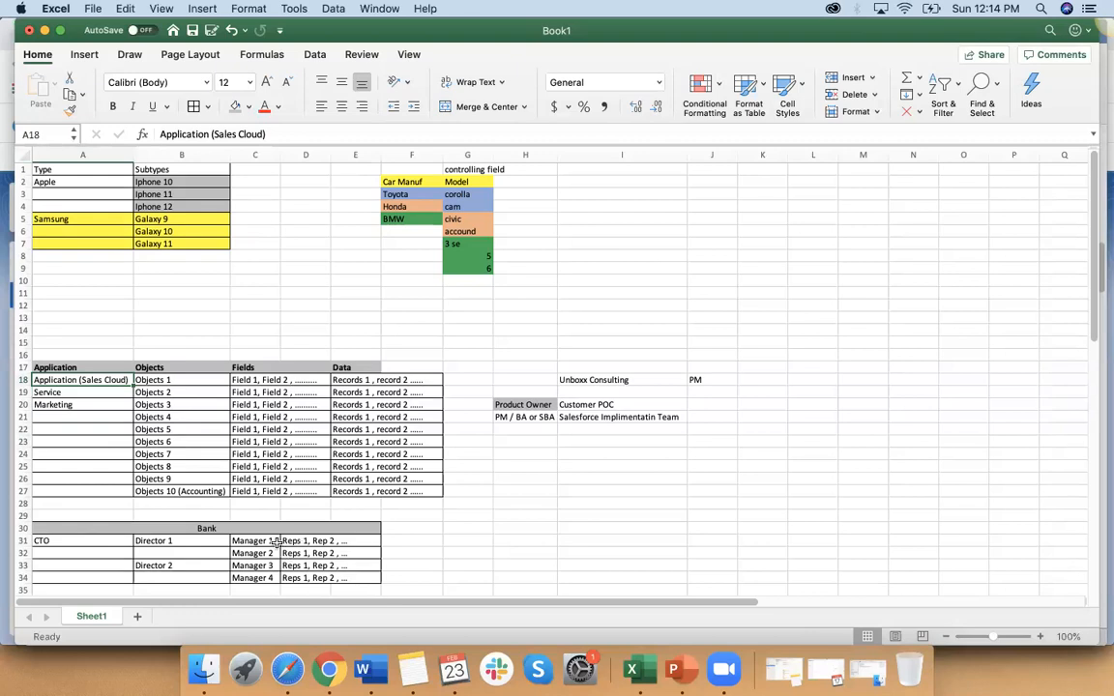
click(168, 540)
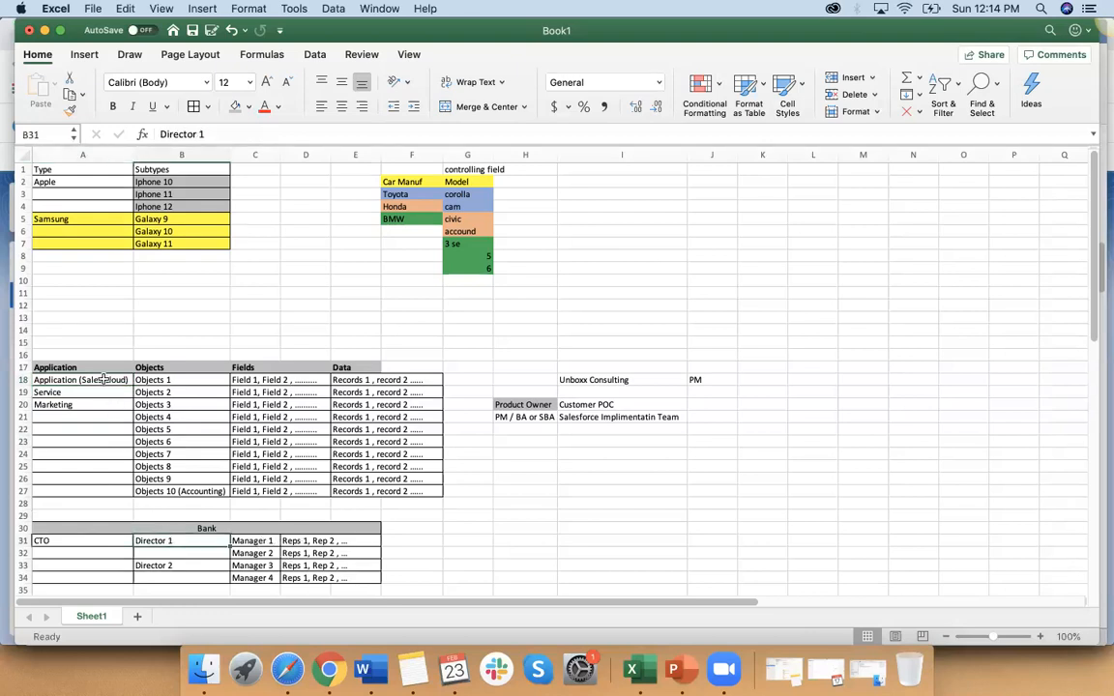
click(100, 380)
click(170, 541)
click(267, 544)
click(309, 541)
Step: Compare the Marketing application in A20 with Director 2, Manager 3 and their reps in row 33
click(53, 380)
click(40, 404)
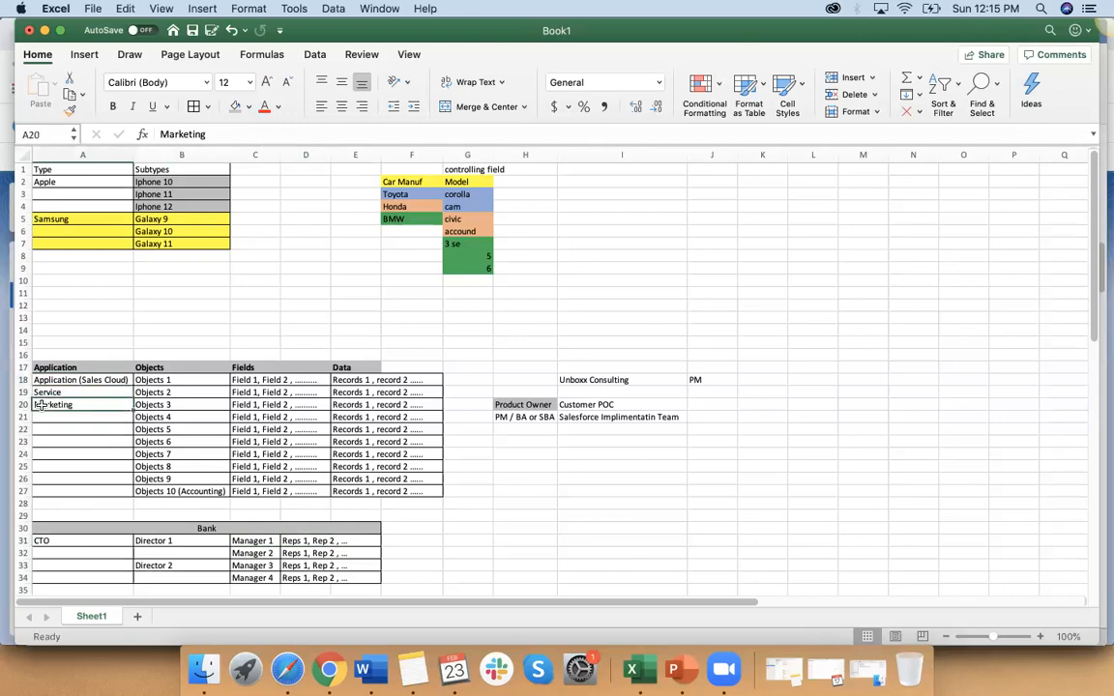
click(175, 565)
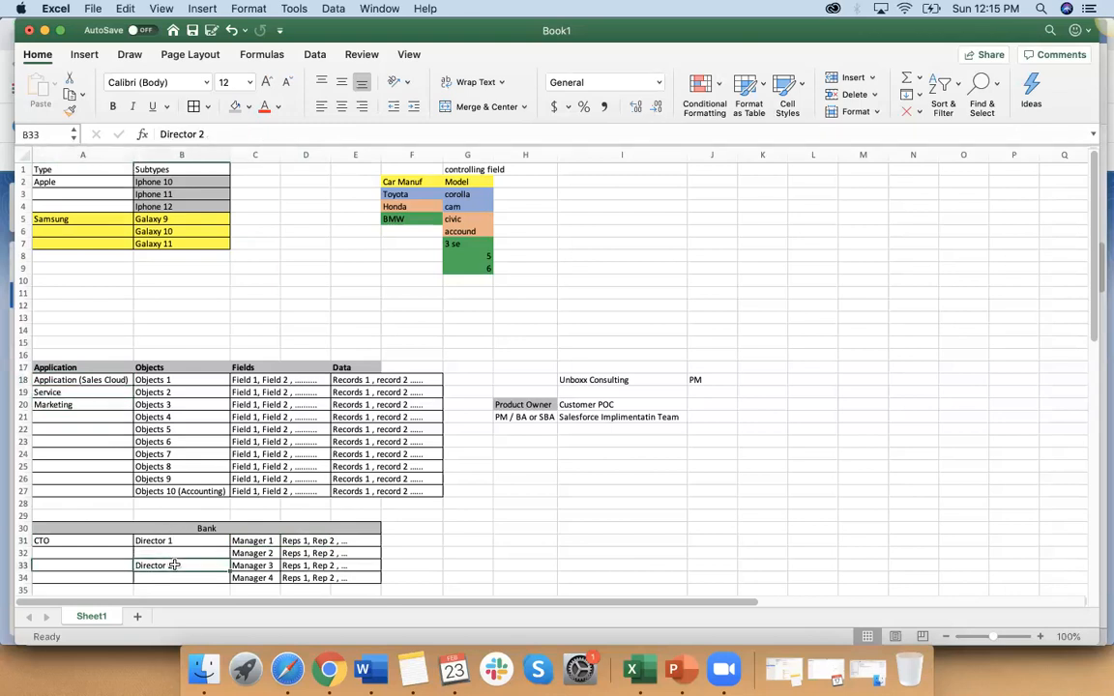
click(256, 567)
click(312, 567)
click(256, 542)
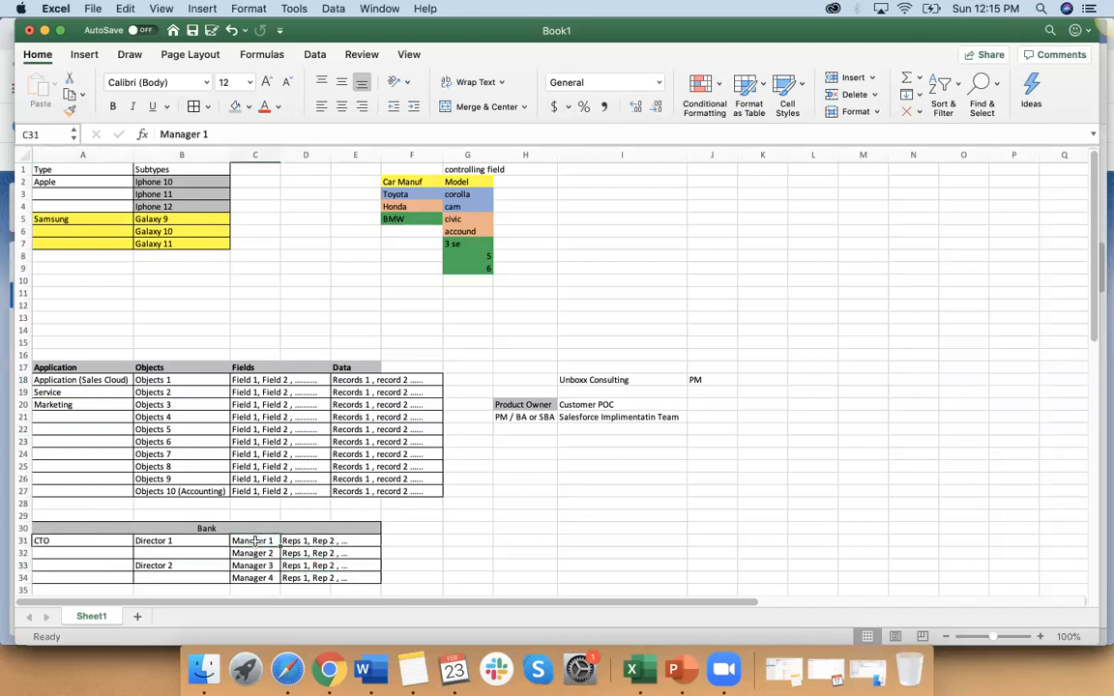
Step: Compare the CTO role in A31 with the Sales Cloud, Service and Marketing applications in A18:A20
drag(57, 392, 58, 404)
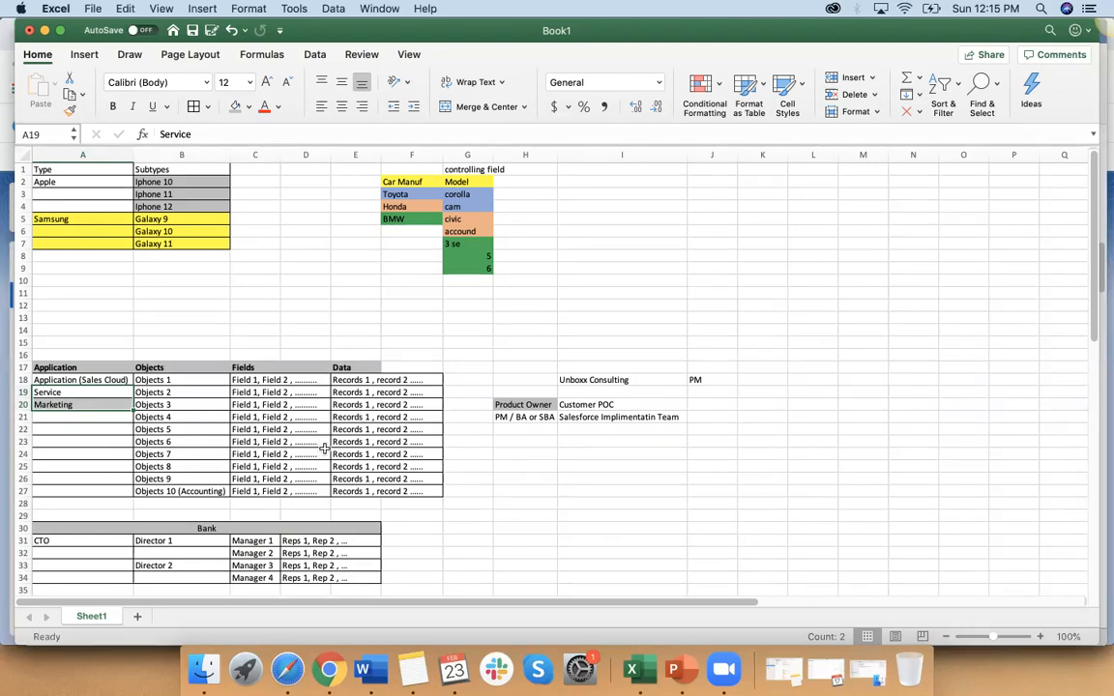
click(70, 393)
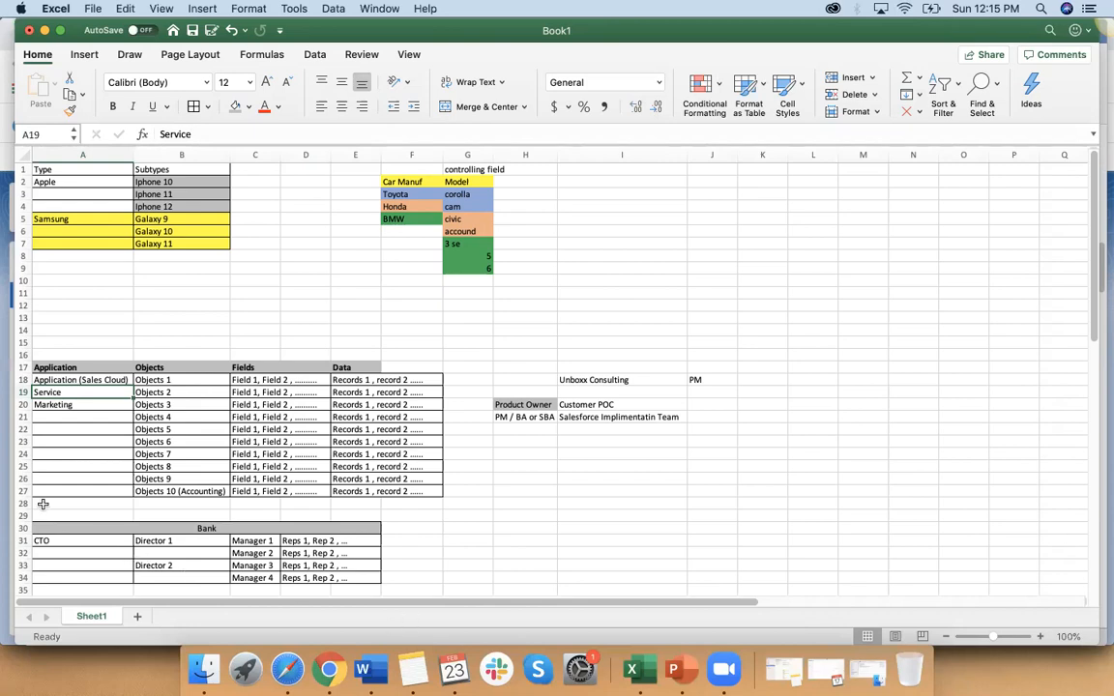
click(45, 542)
drag(68, 380, 60, 406)
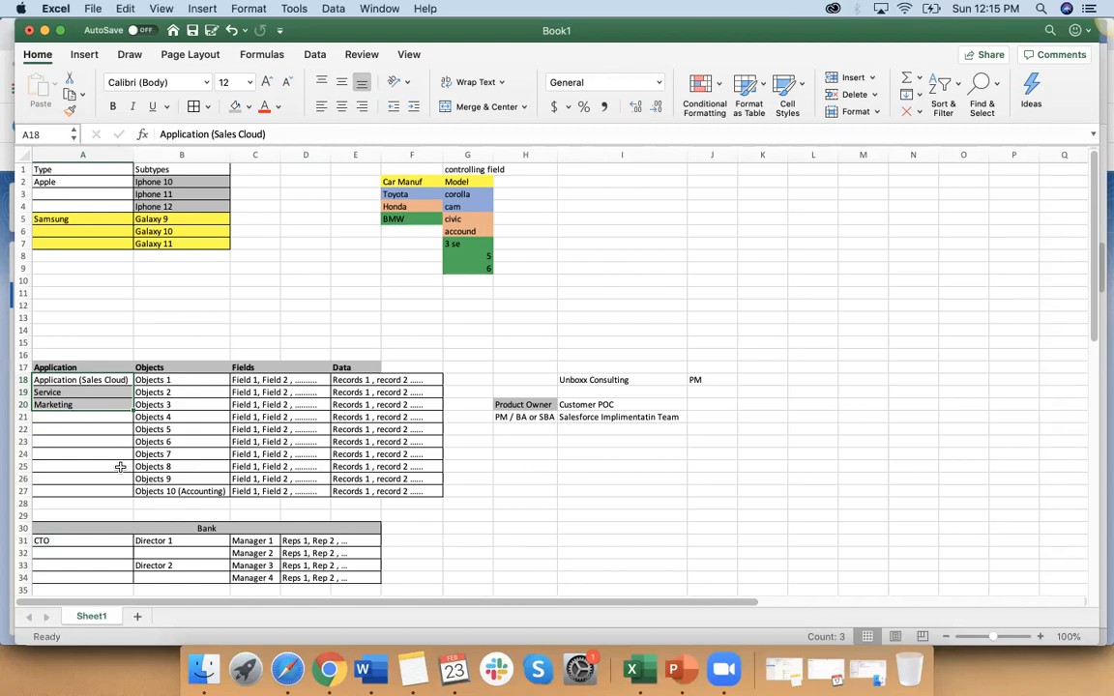
Step: Look over the application table, the Bank hierarchy and the record ownership list
scroll(119, 468, down, 3)
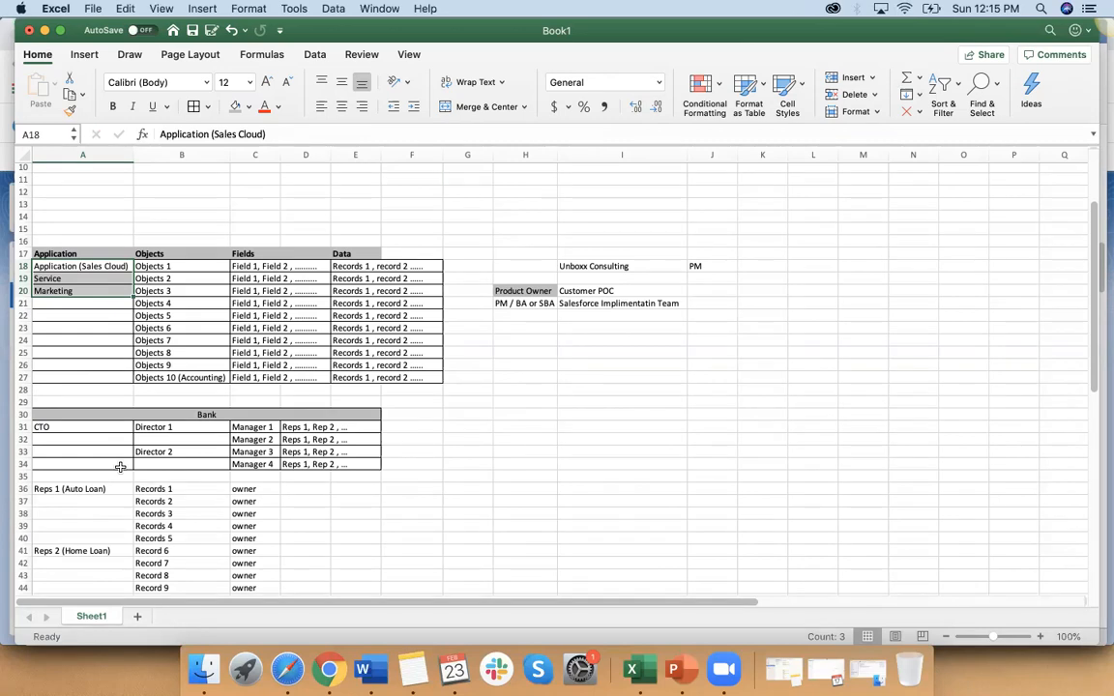
scroll(120, 467, down, 5)
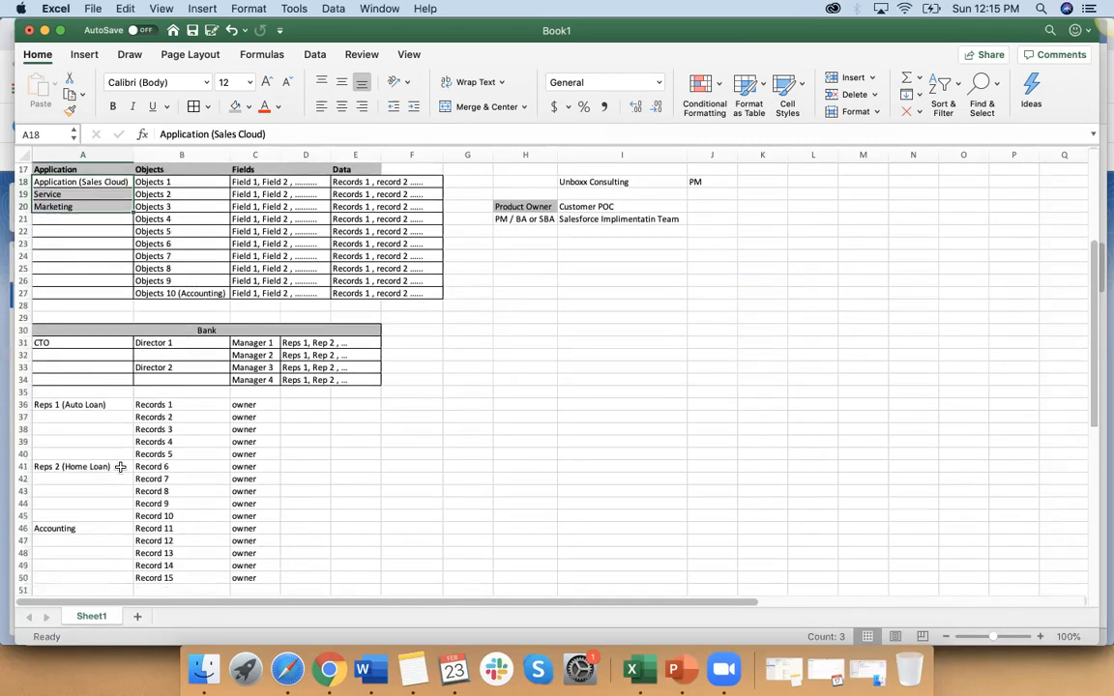
scroll(120, 468, up, 2)
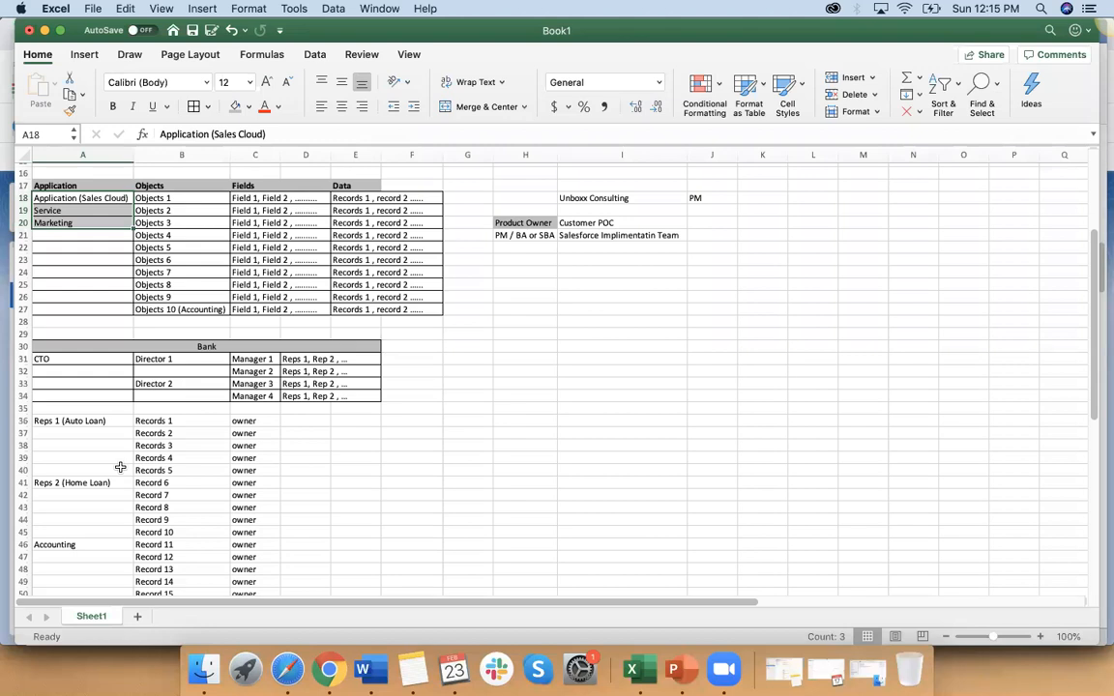
scroll(199, 470, down, 2)
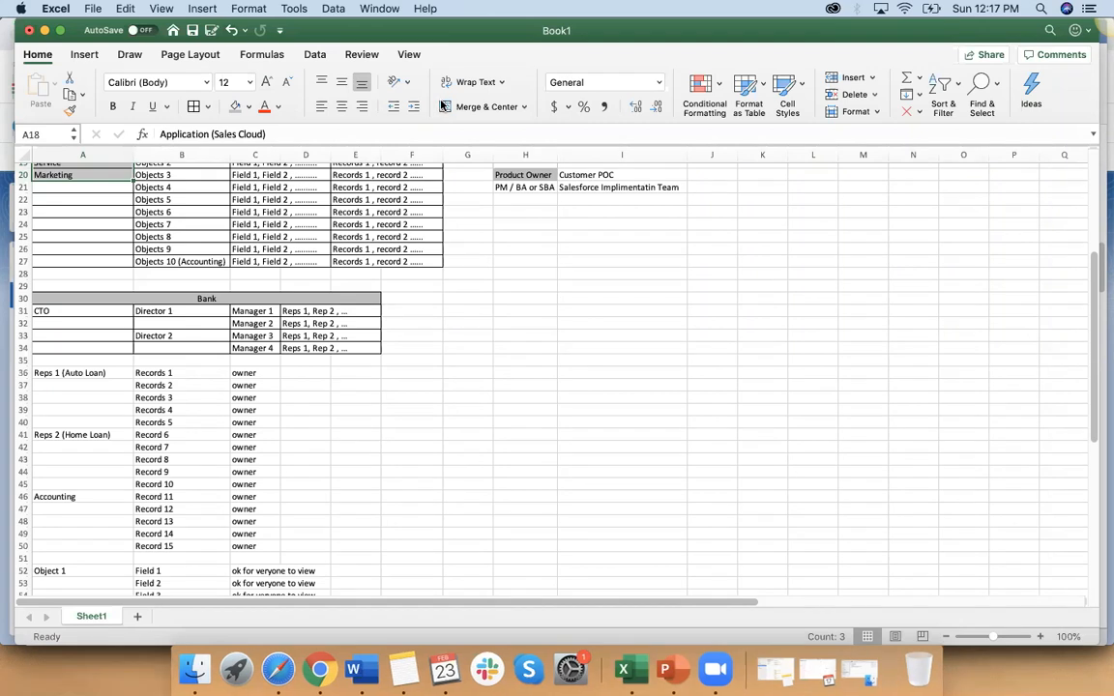
scroll(308, 416, down, 7)
scroll(309, 418, up, 2)
scroll(309, 418, up, 10)
scroll(308, 420, down, 4)
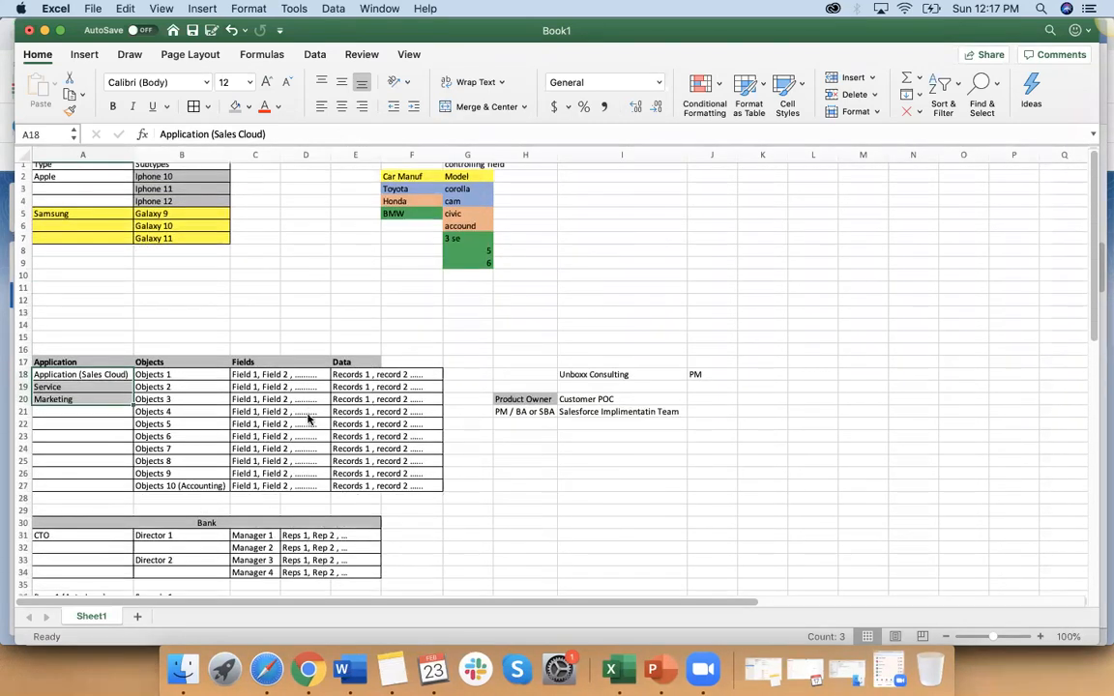
scroll(310, 419, down, 1)
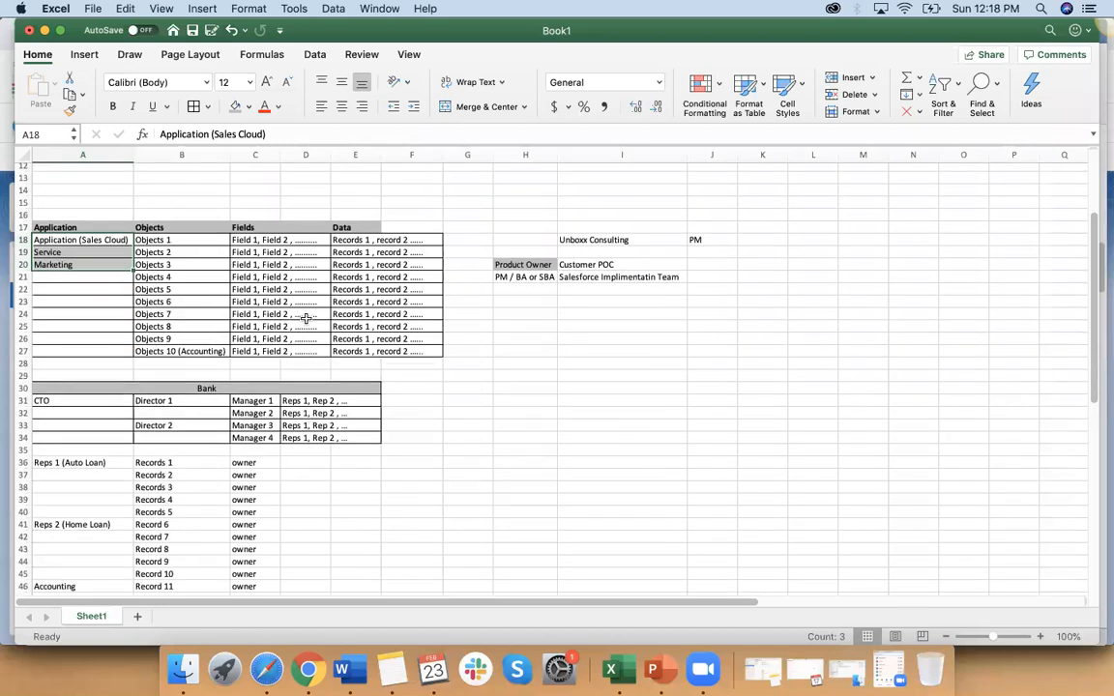
Step: Review the Fields, Data, Objects and Application headings in row 17 against the Bank and record tables below
click(285, 226)
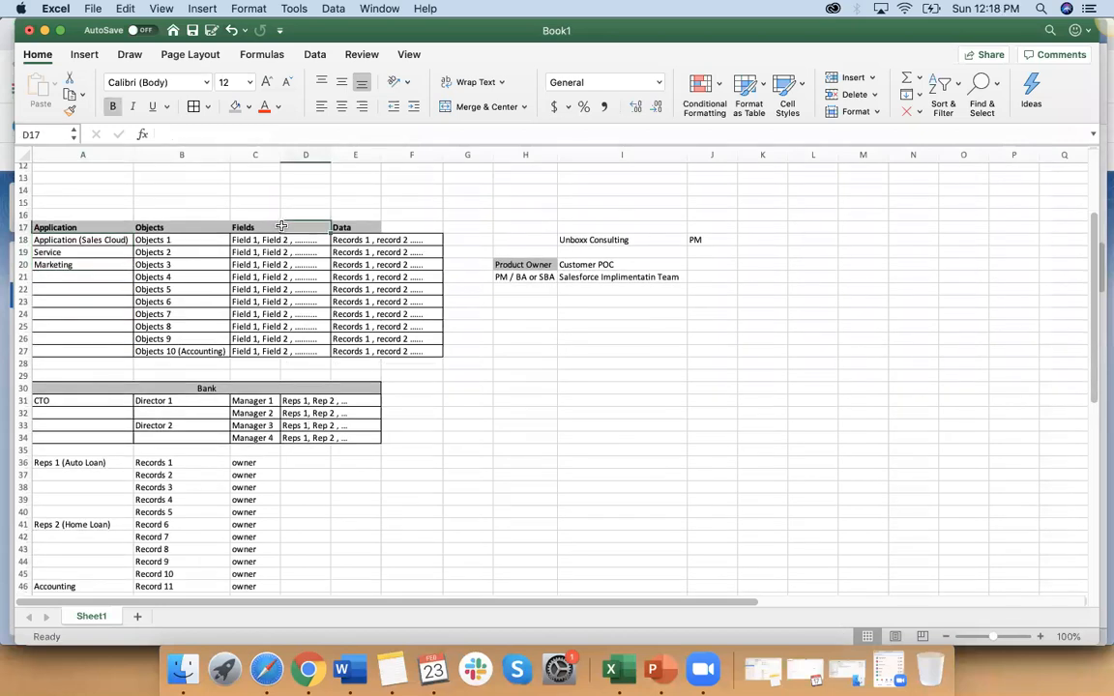
click(334, 227)
click(160, 227)
click(77, 227)
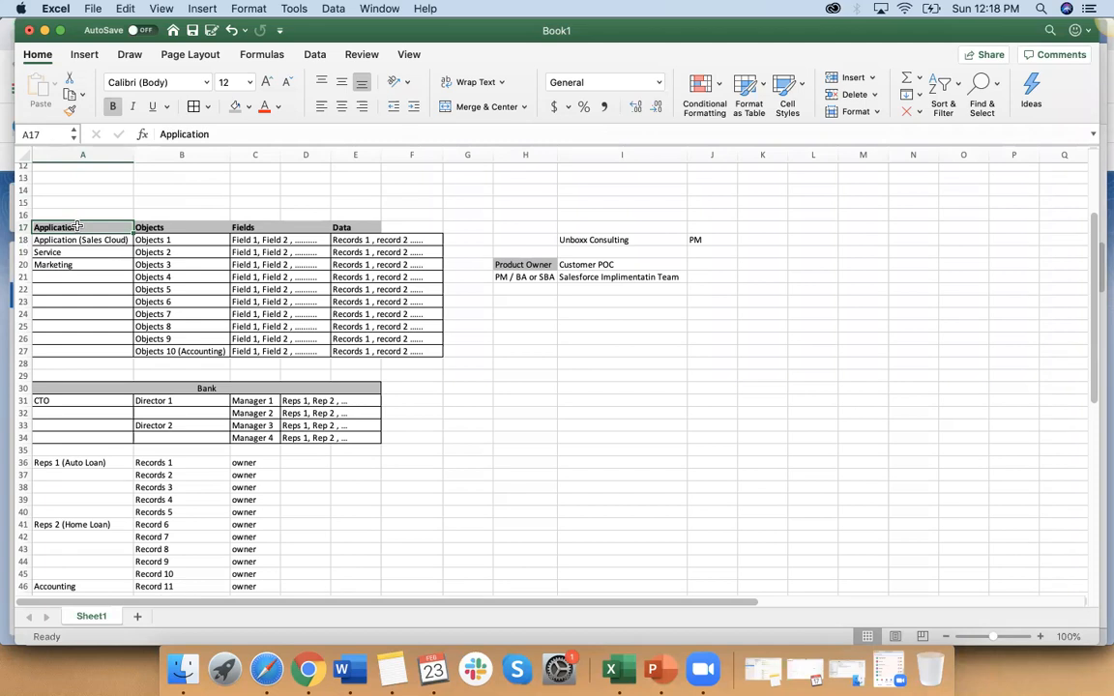
scroll(77, 227, down, 5)
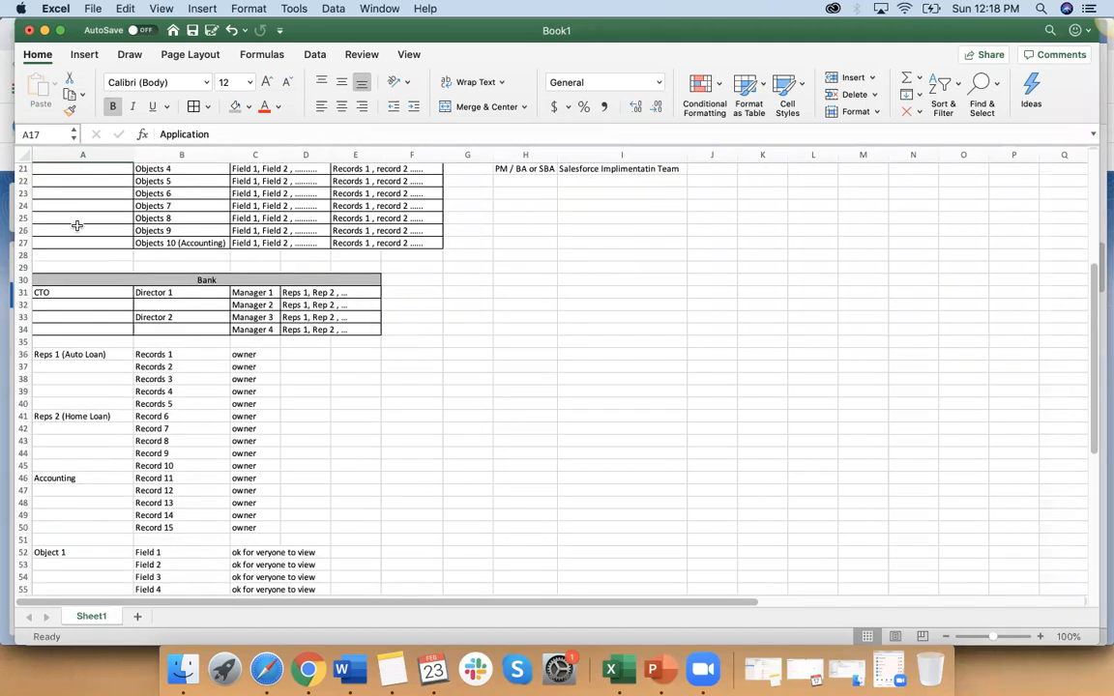
scroll(77, 226, up, 5)
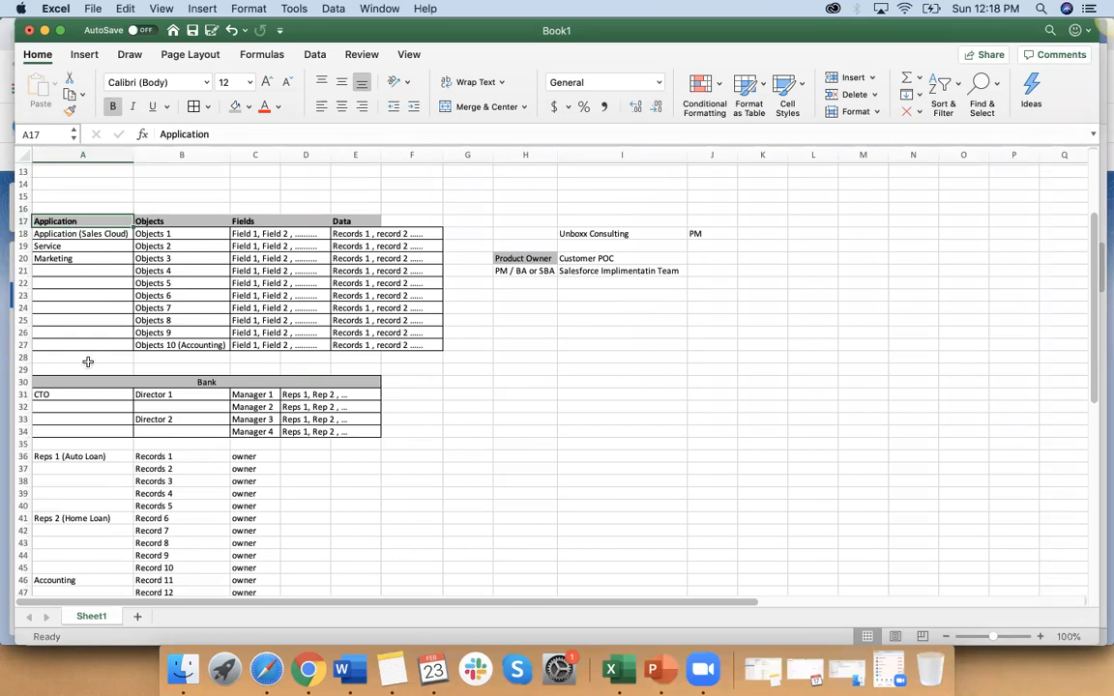
scroll(85, 361, down, 3)
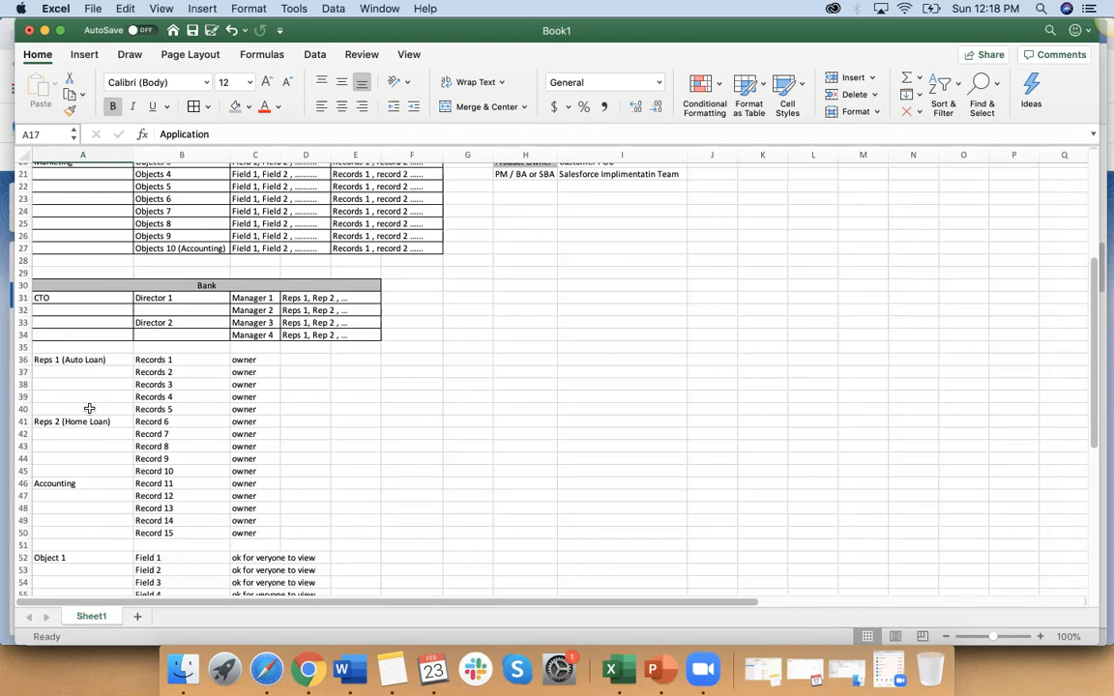
scroll(89, 409, up, 5)
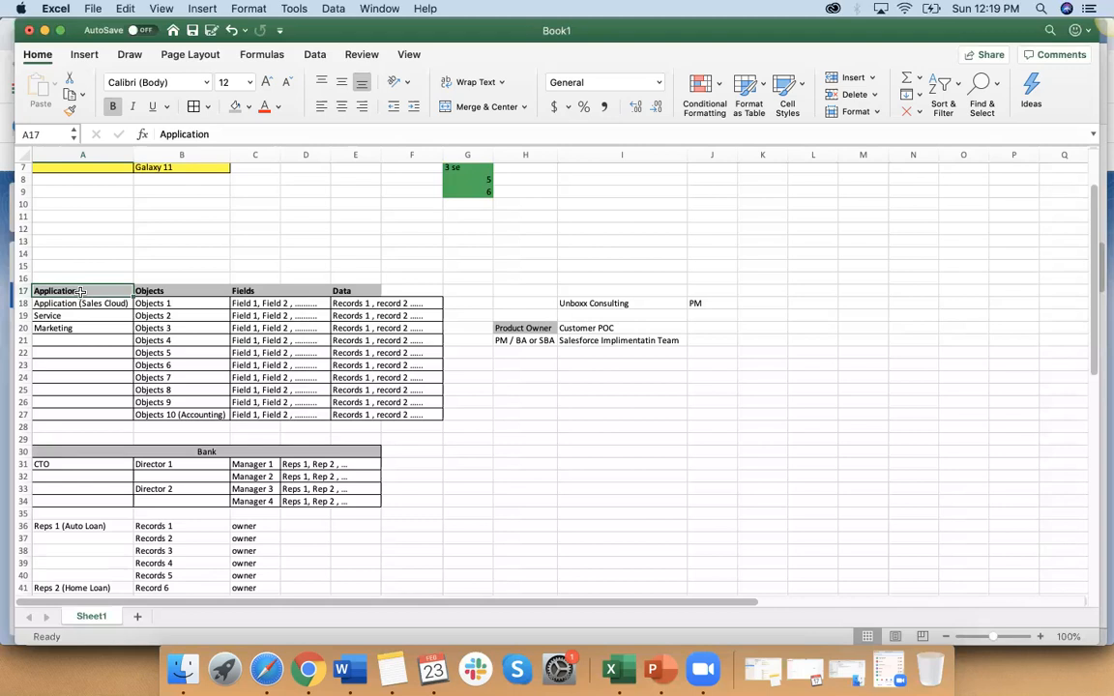
scroll(82, 291, down, 5)
Step: Review the Bank hierarchy from the CTO in A31 down to Director 1 and Director 2
click(80, 286)
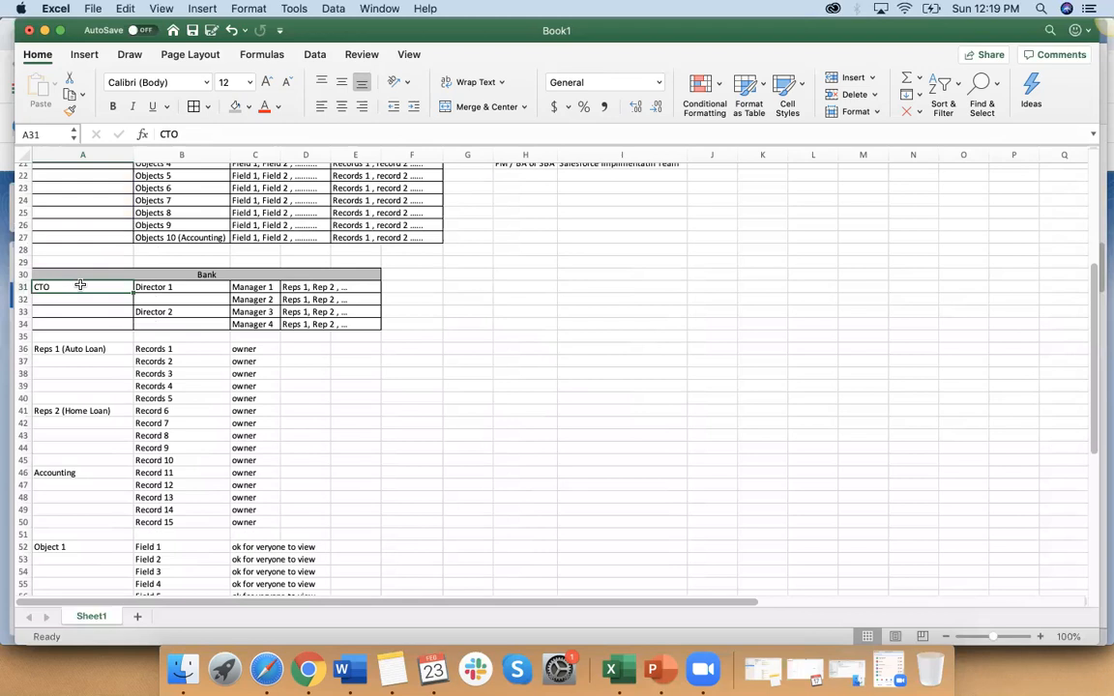
click(143, 287)
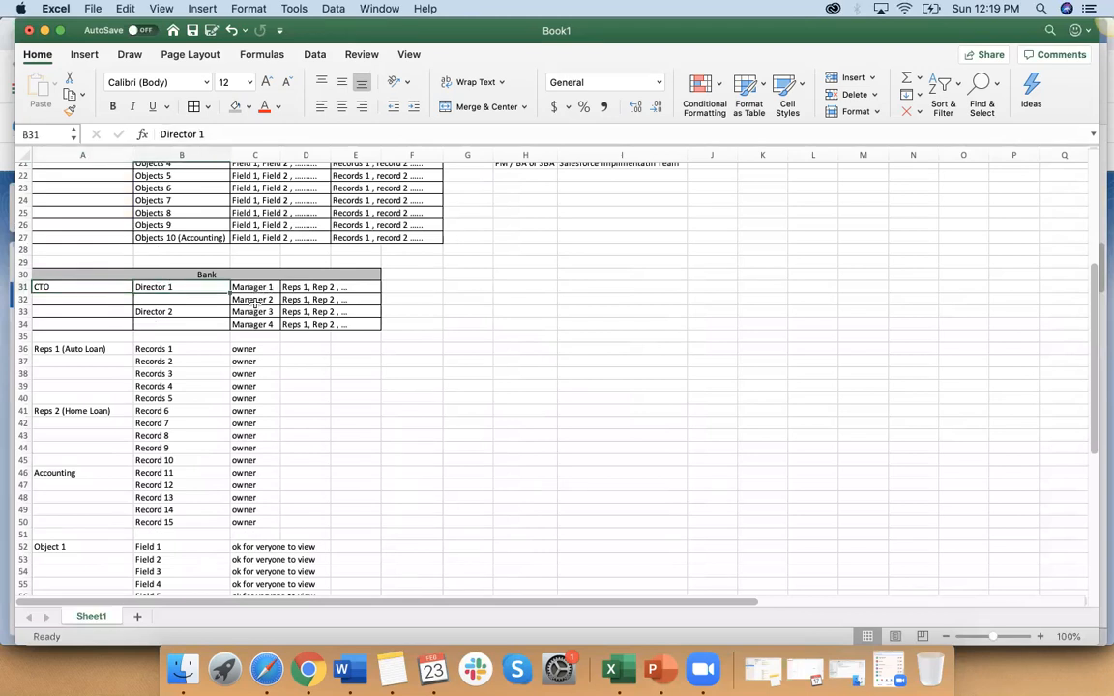
click(187, 311)
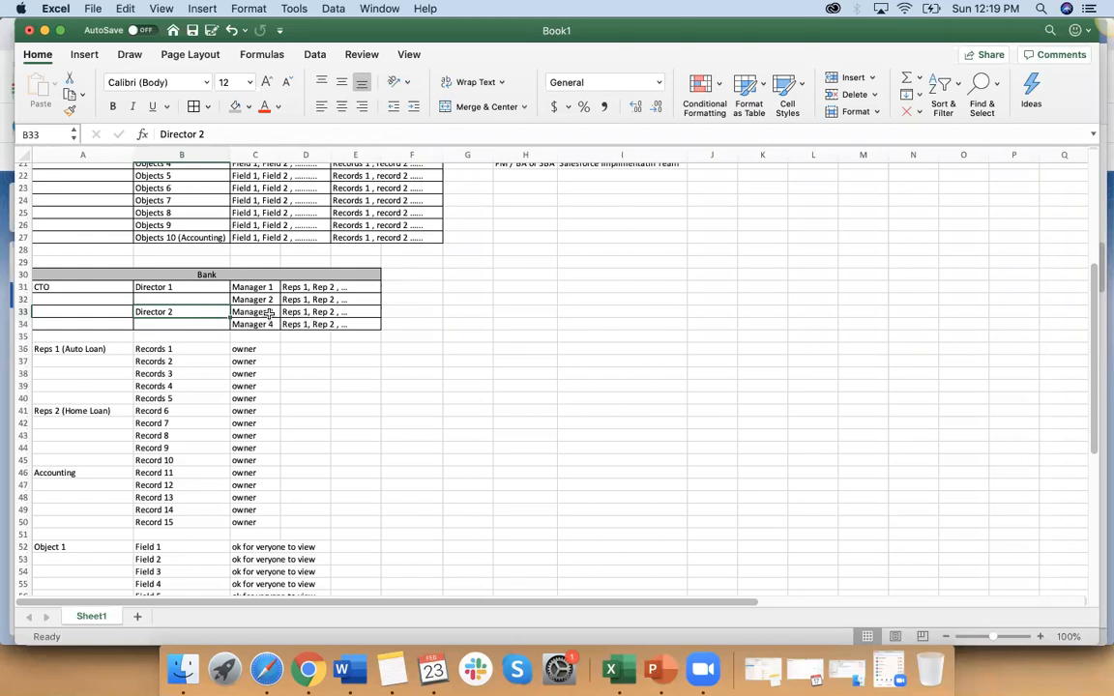
Step: Trace the reporting line from the reps in D33 up through Manager 3 and Director 2 to the CTO
click(306, 315)
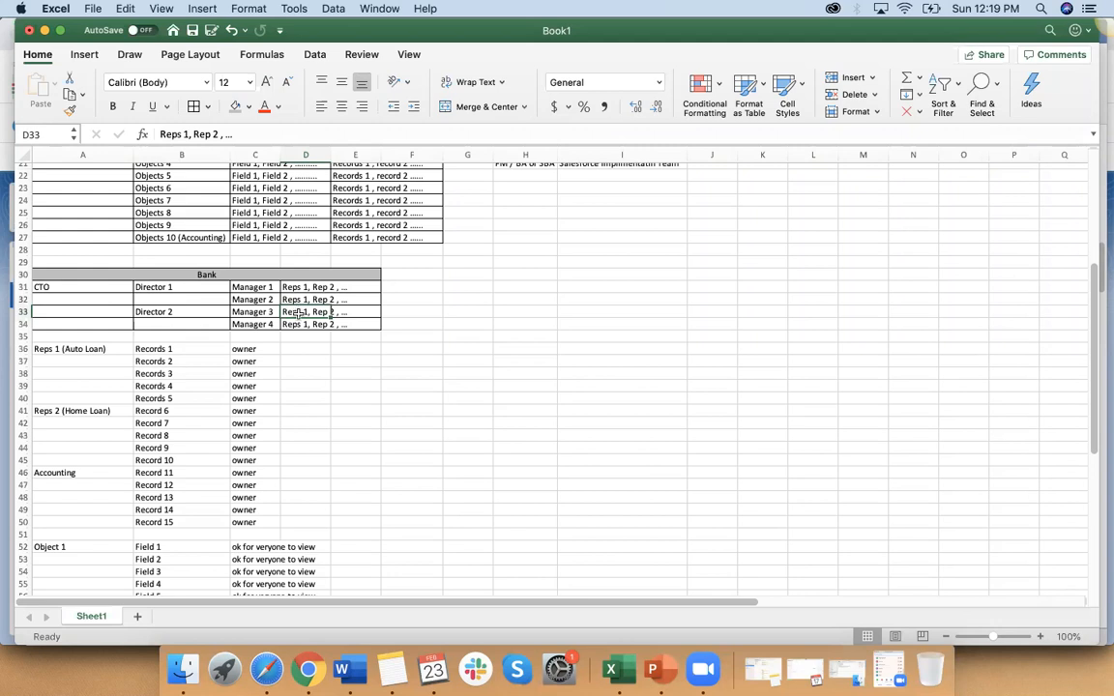
click(263, 313)
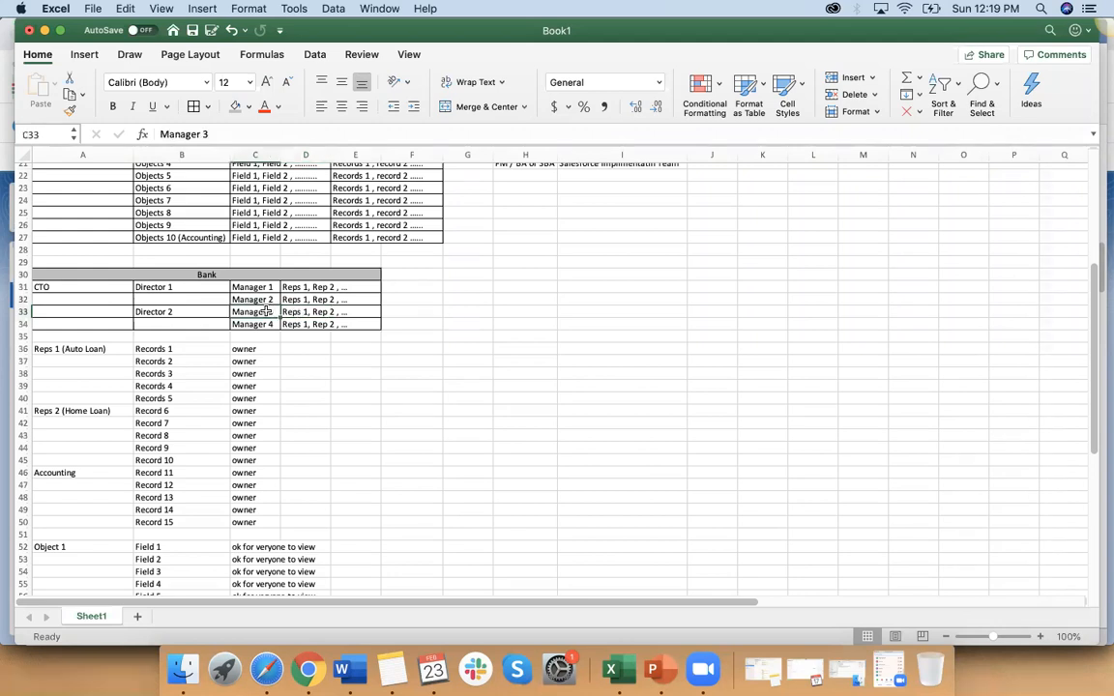
click(197, 312)
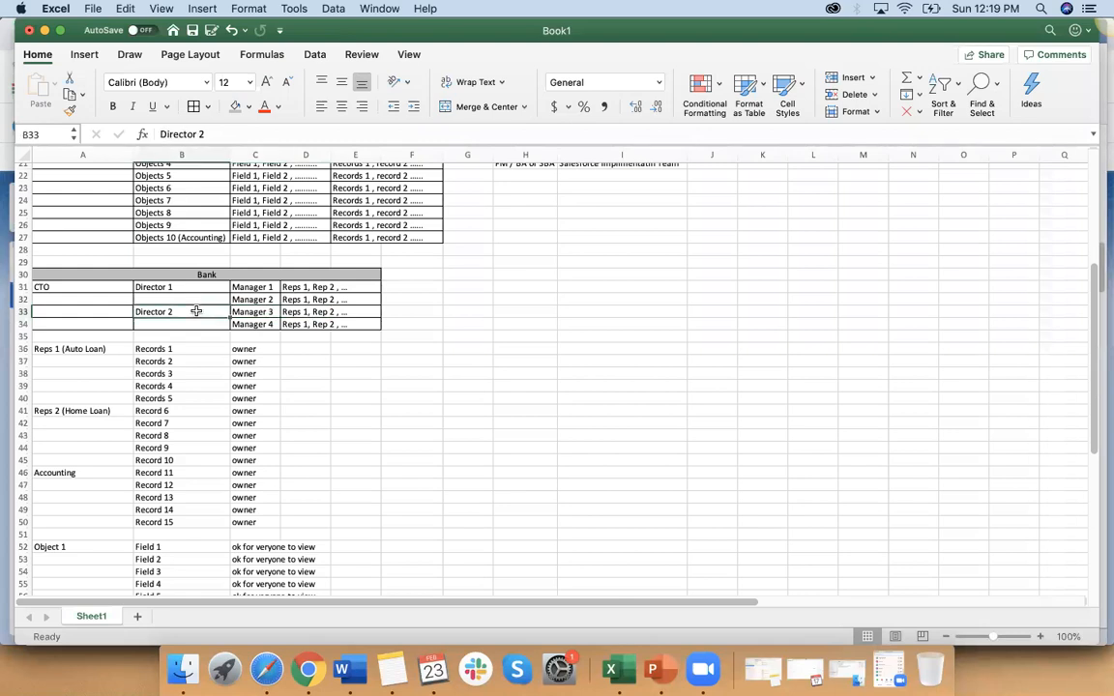
click(91, 287)
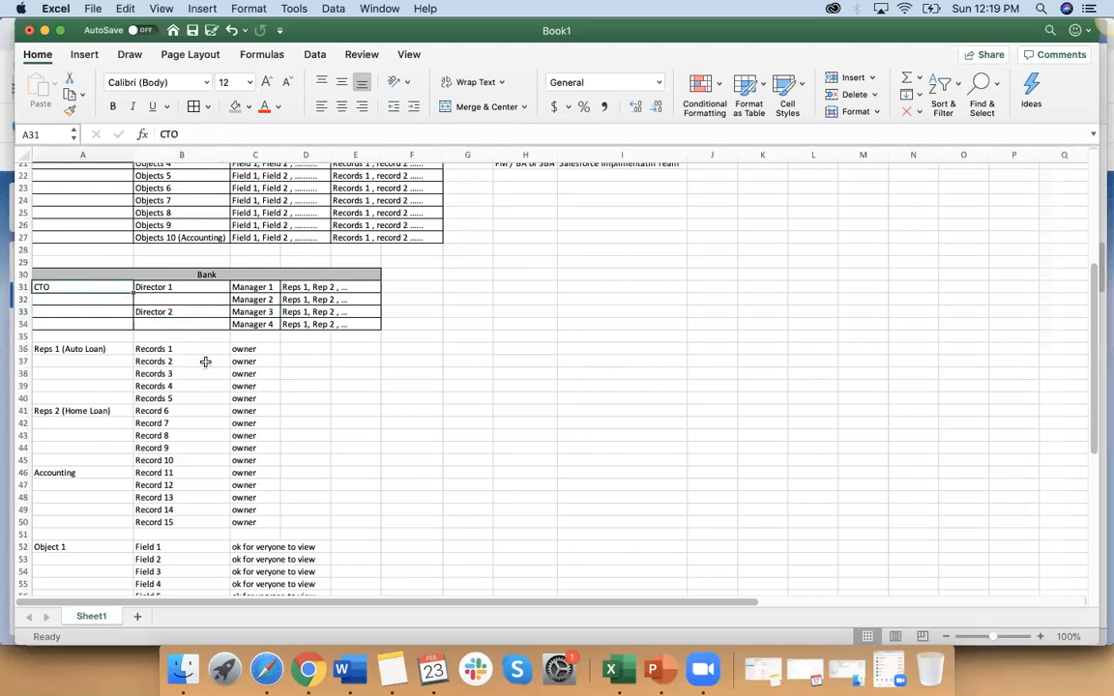
click(293, 312)
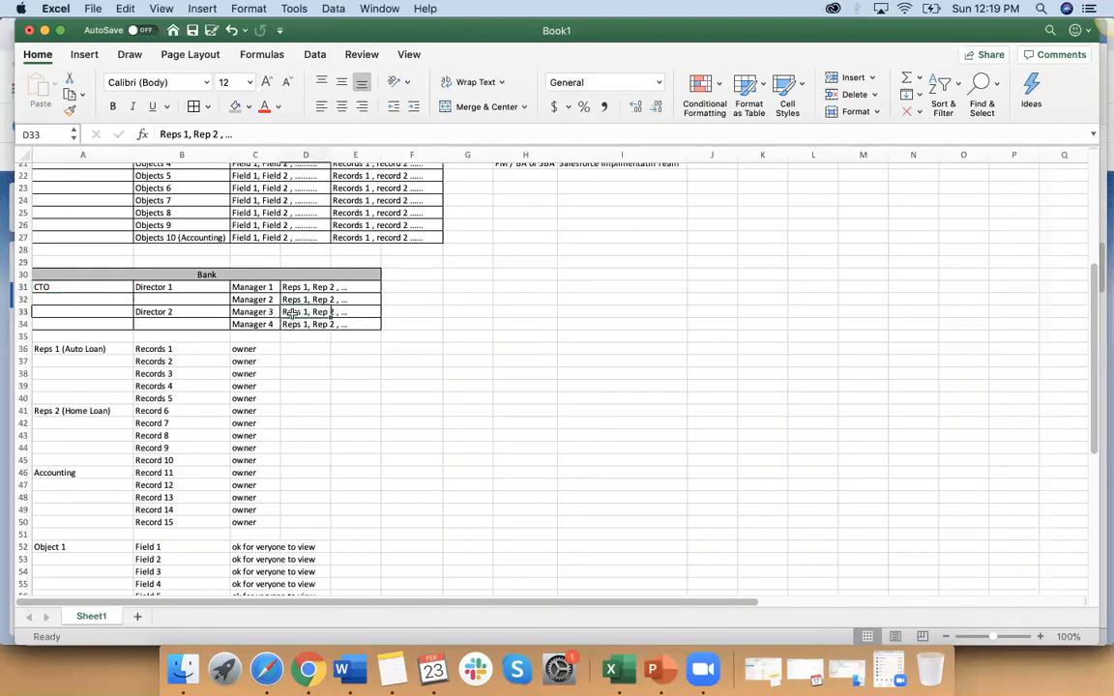
click(262, 314)
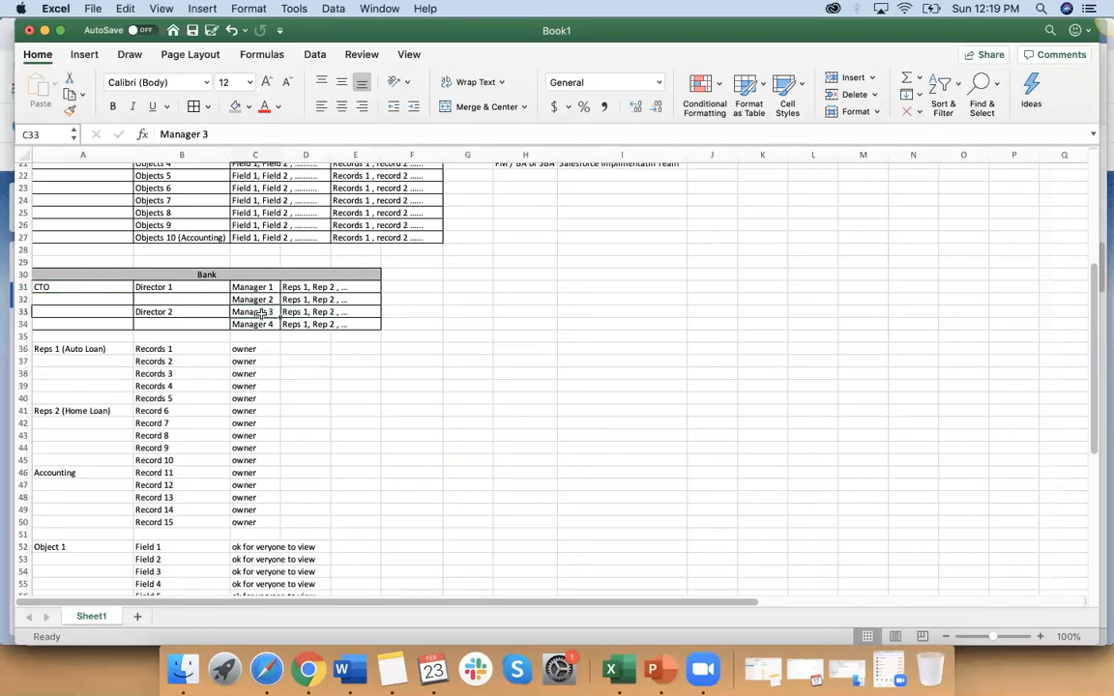
click(174, 311)
click(82, 287)
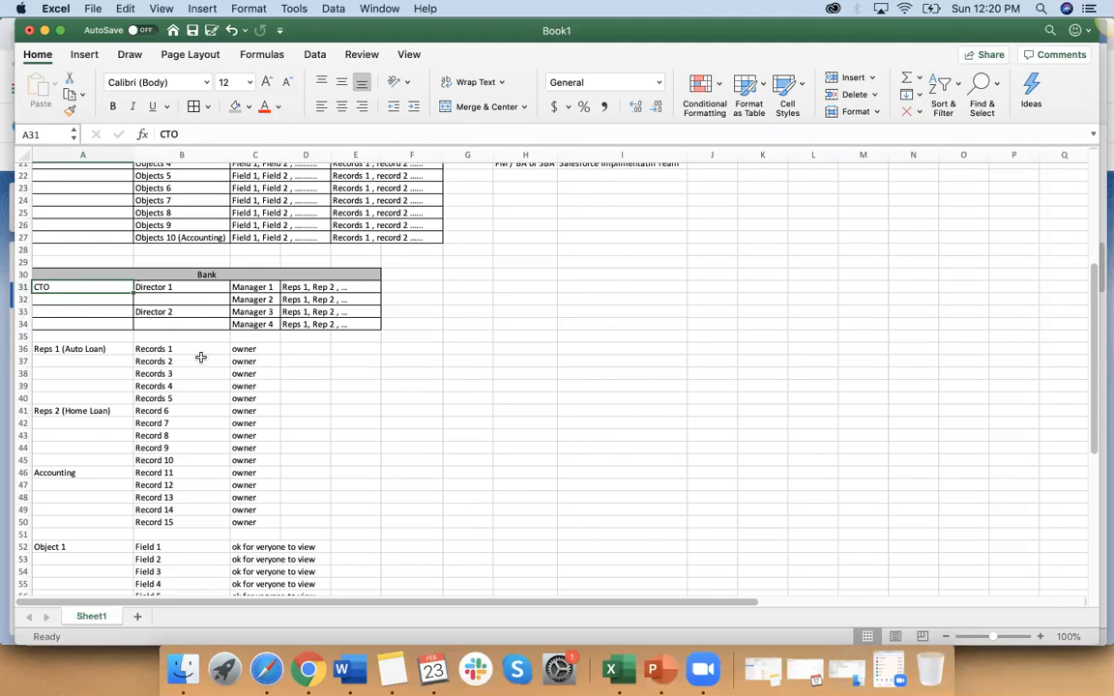
scroll(200, 358, up, 5)
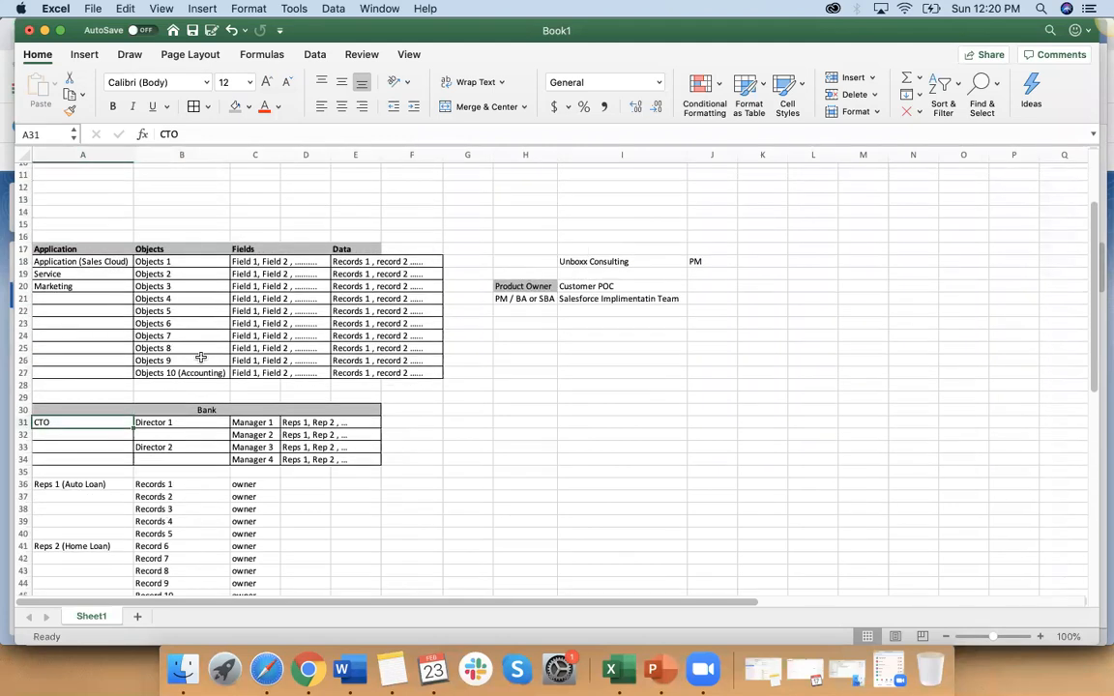
Step: Switch to the Word training notes and review the Salesforce Security topics from Profiles and Permission Sets through OWD, Role Hierarchy and Sharing Rules
click(341, 670)
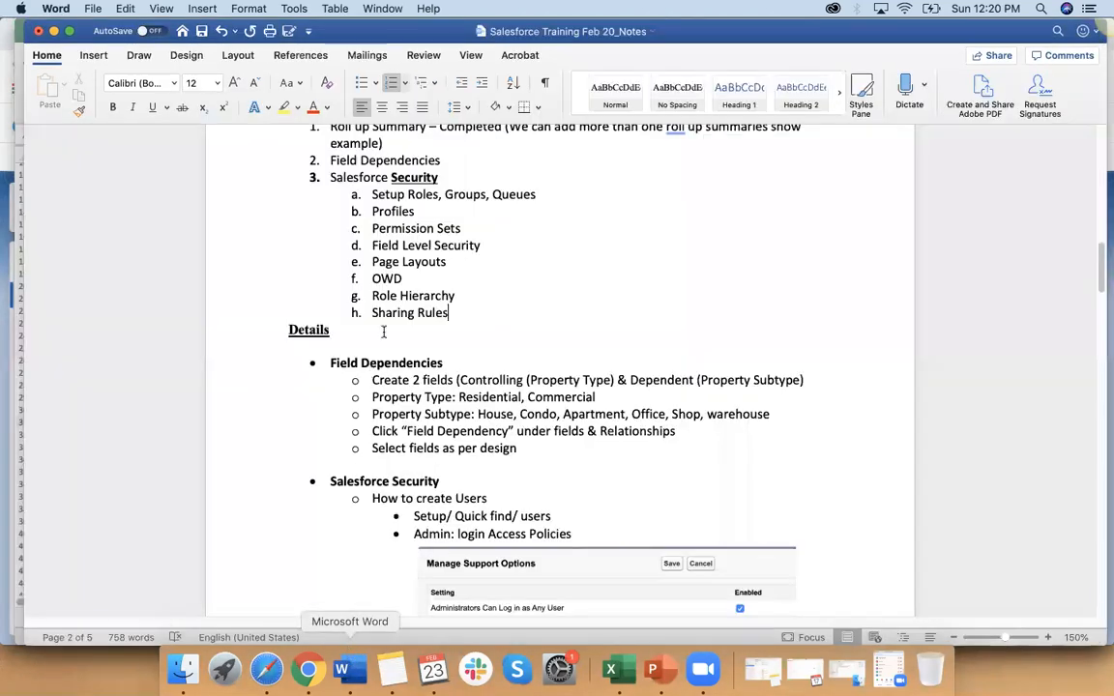
scroll(413, 296, down, 2)
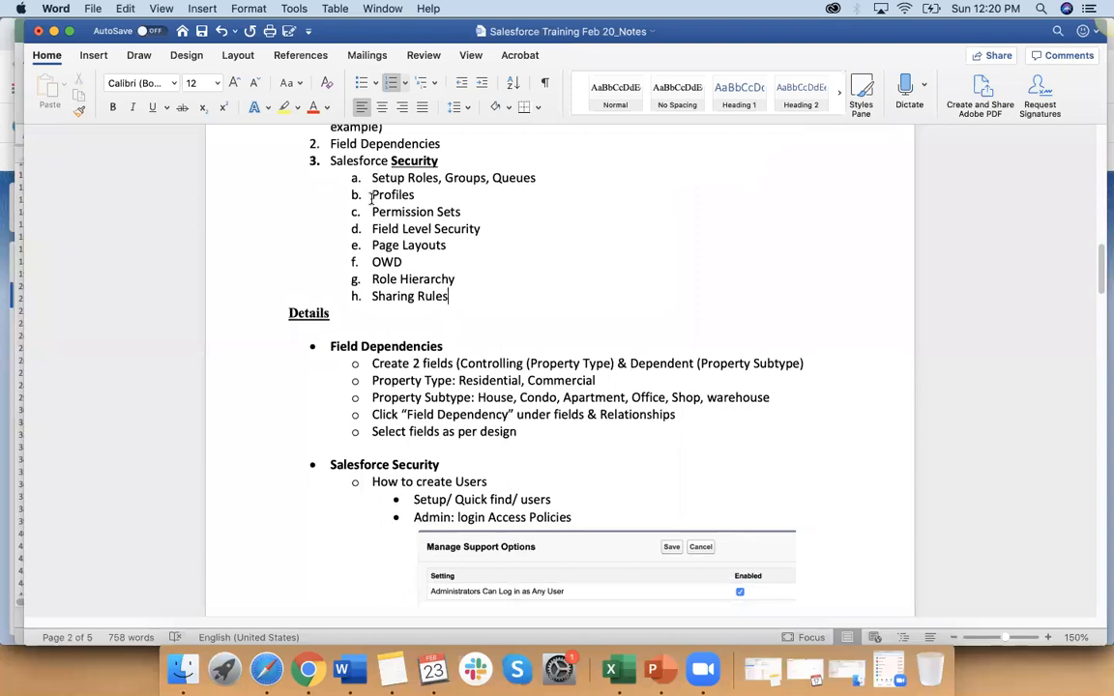
drag(373, 195, 447, 217)
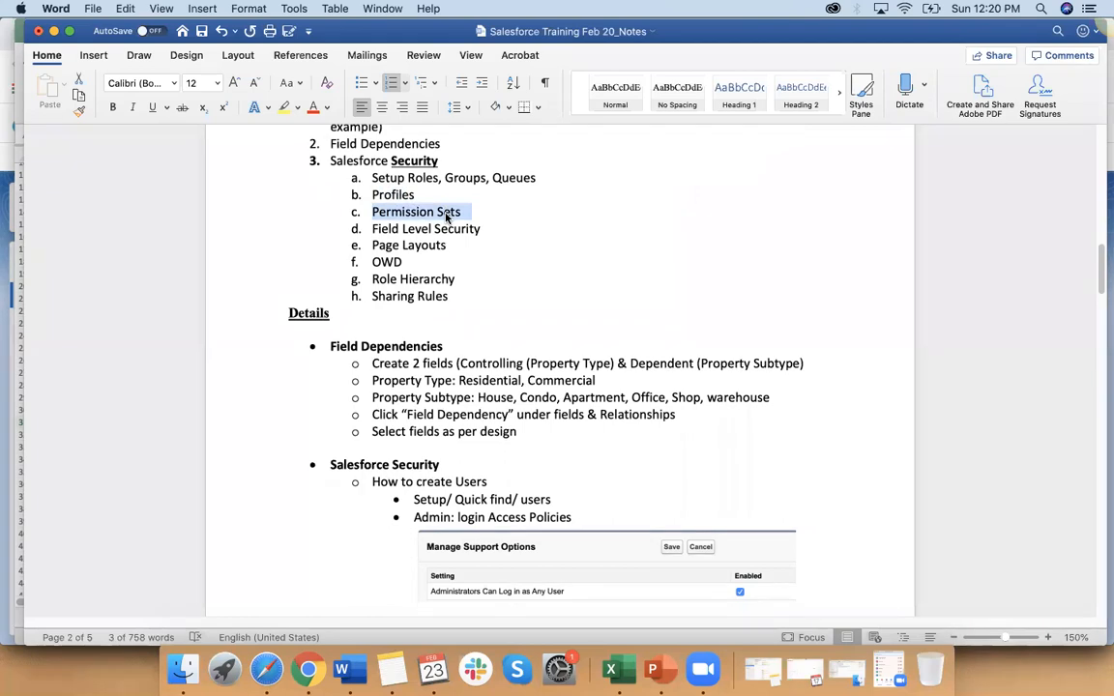
drag(371, 228, 460, 233)
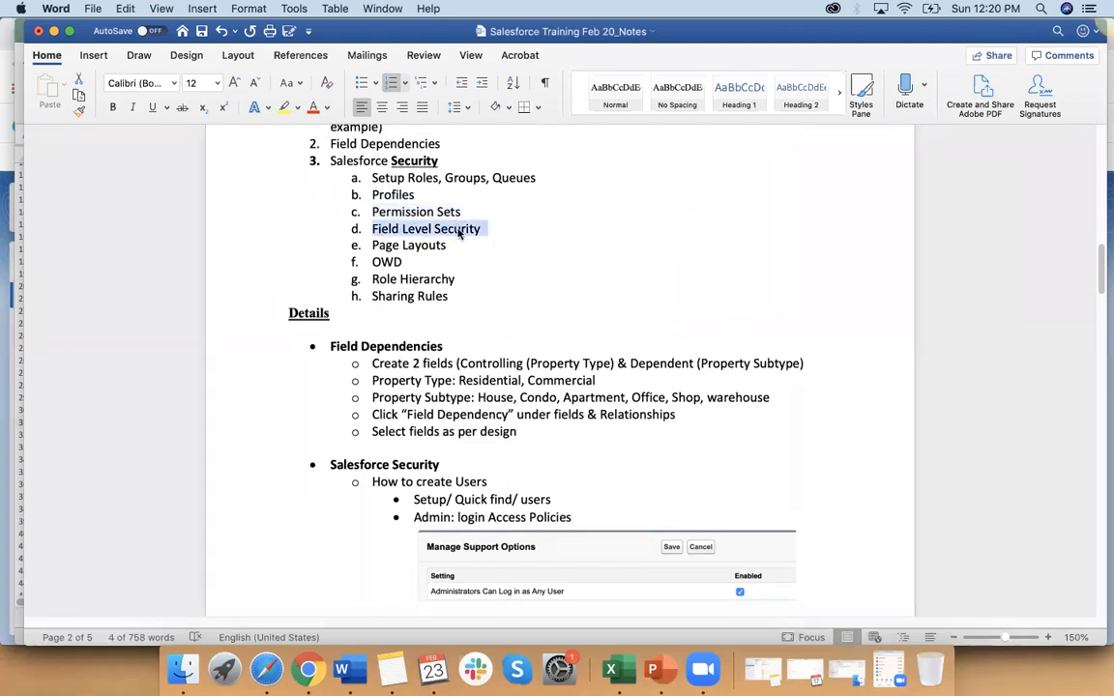
drag(372, 245, 447, 246)
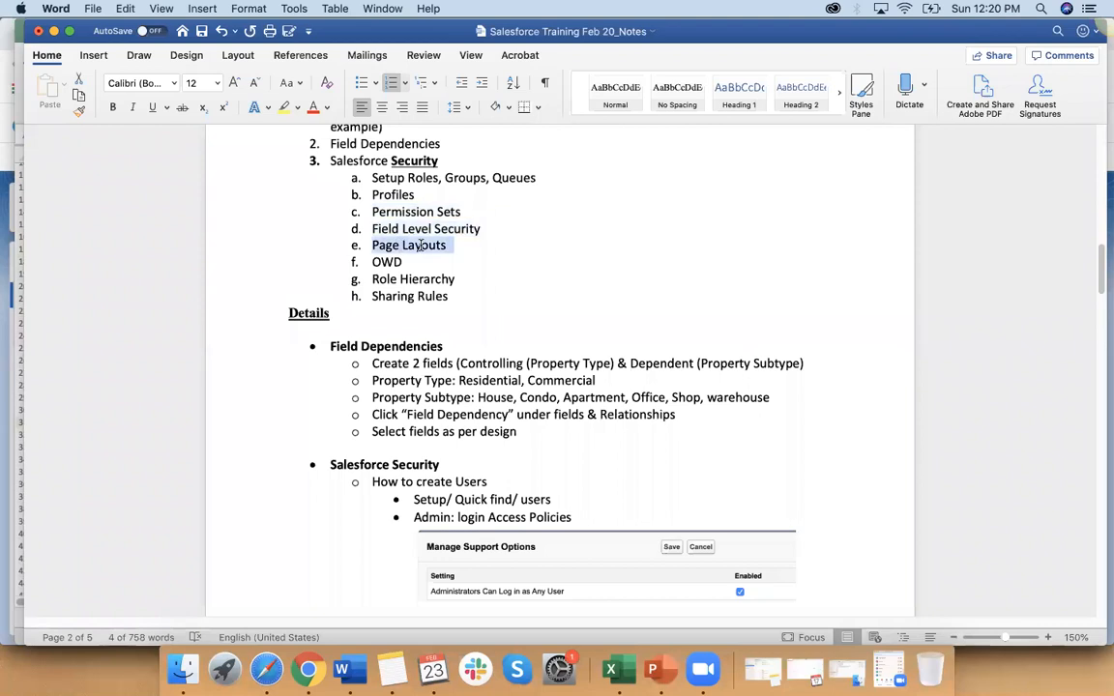
drag(372, 262, 463, 279)
drag(371, 296, 417, 298)
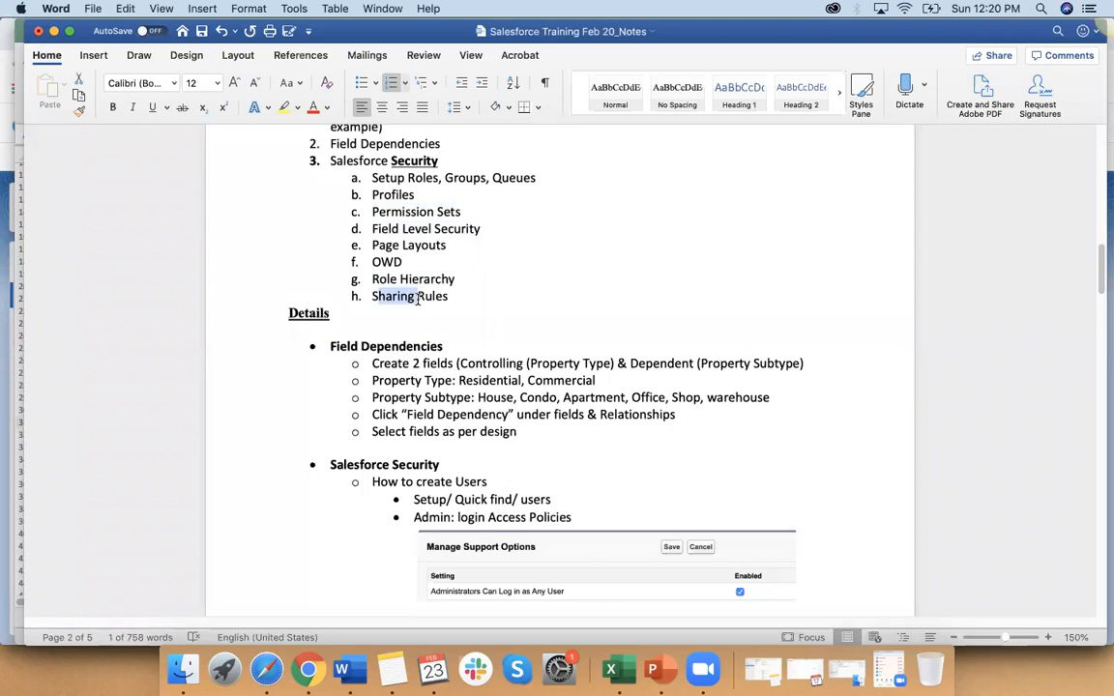
Step: Return to the Excel workbook and enter BOA in H26 with Team below it in H27
key(super+Tab)
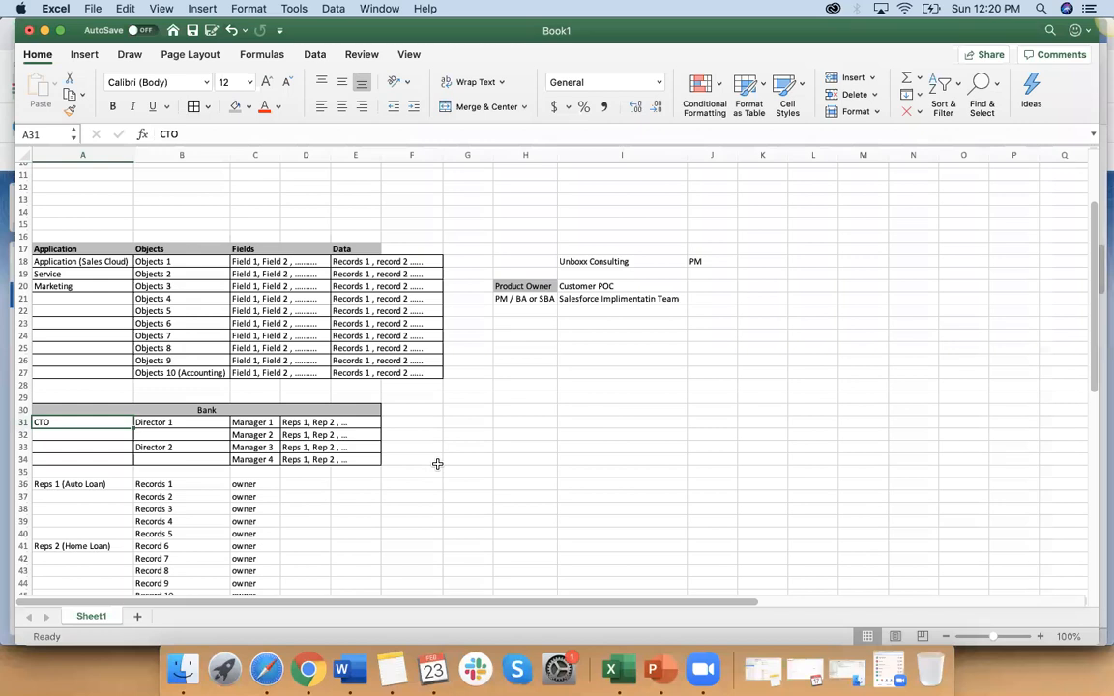
scroll(437, 464, down, 3)
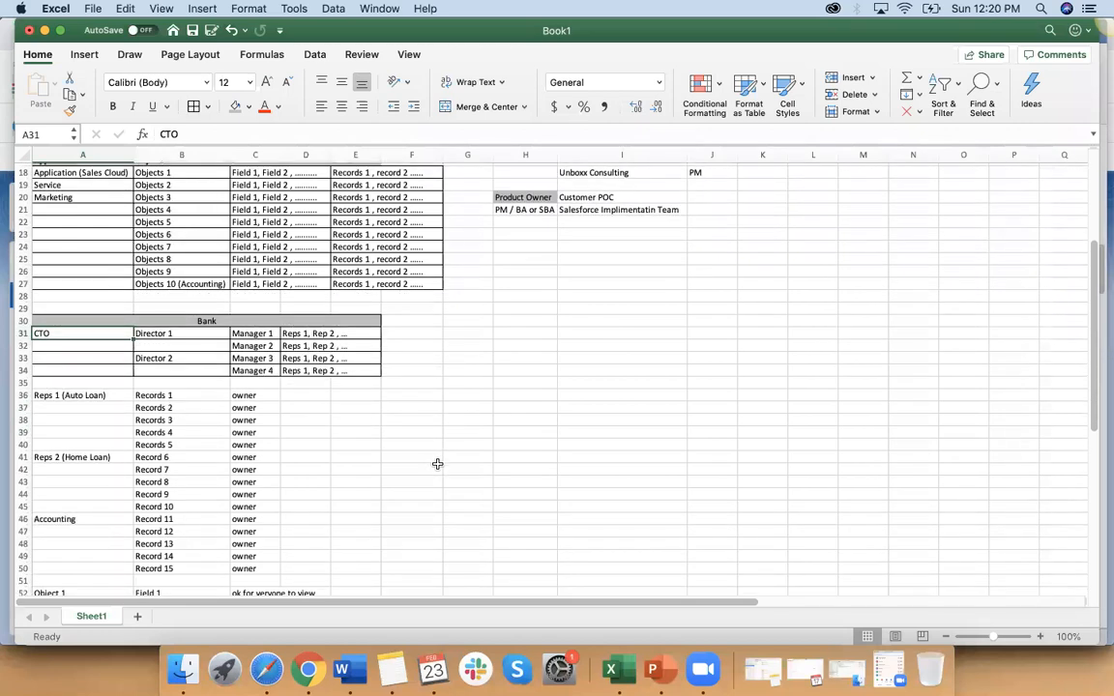
scroll(437, 465, up, 3)
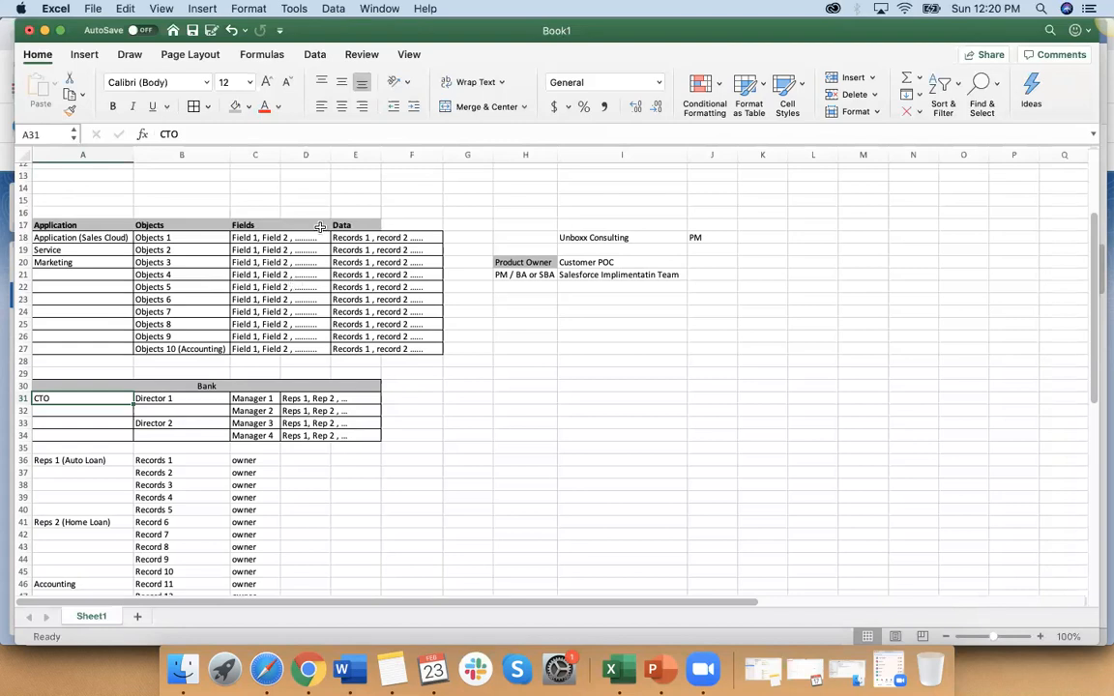
click(532, 344)
text(Team)
click(572, 361)
click(547, 347)
click(532, 335)
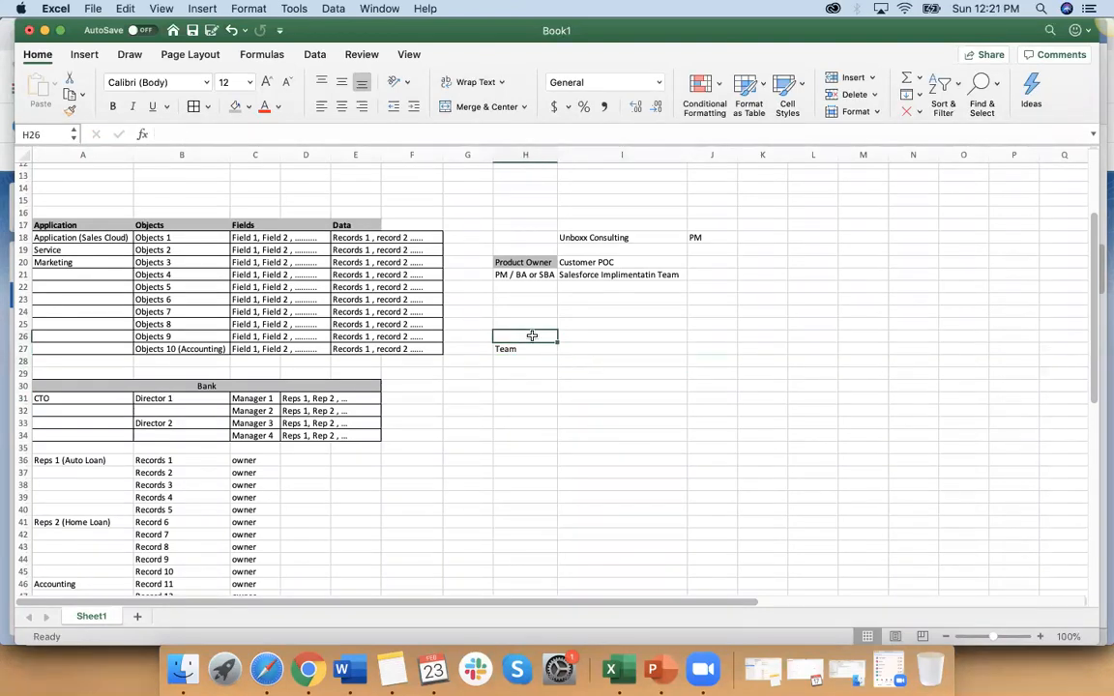
text(BOA)
key(Return)
key(Return)
key(Return)
key(Return)
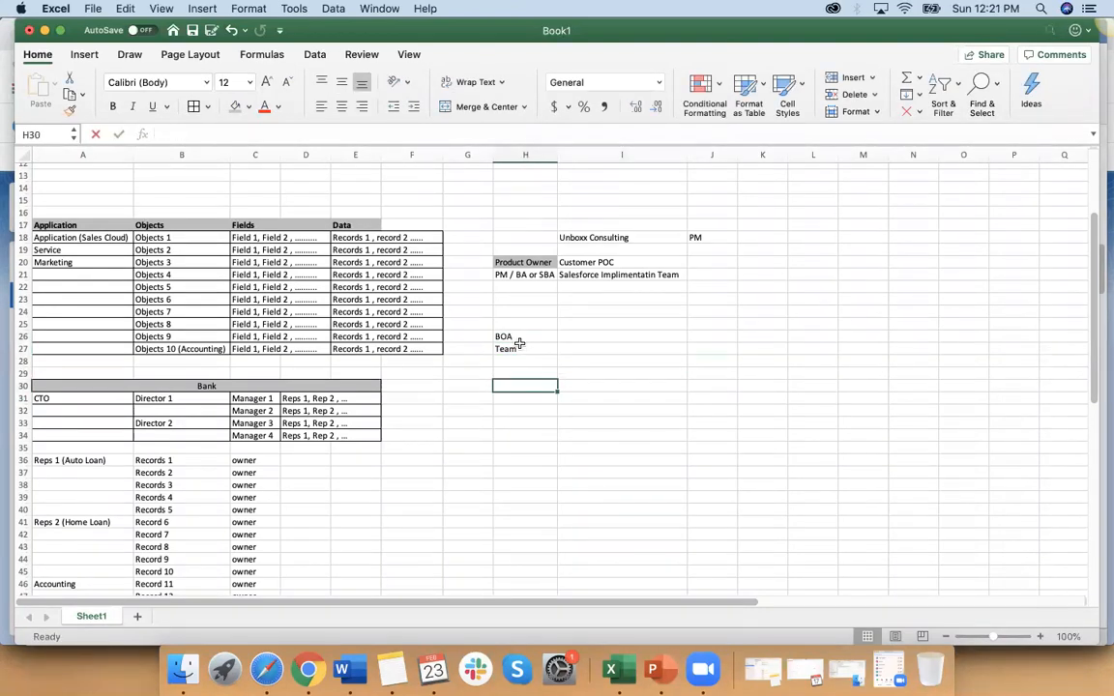
Step: Enter Admin in H28 below Team and fill the series Reps 1 to Reps 6 from H29 down to H34
click(520, 359)
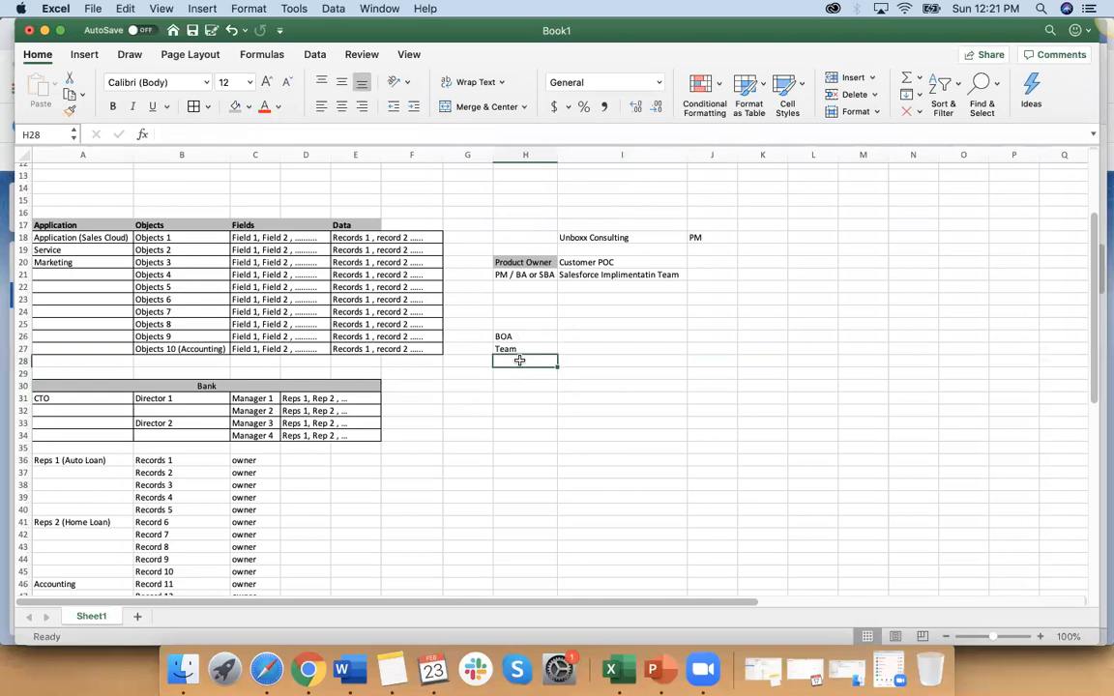
text(Admin)
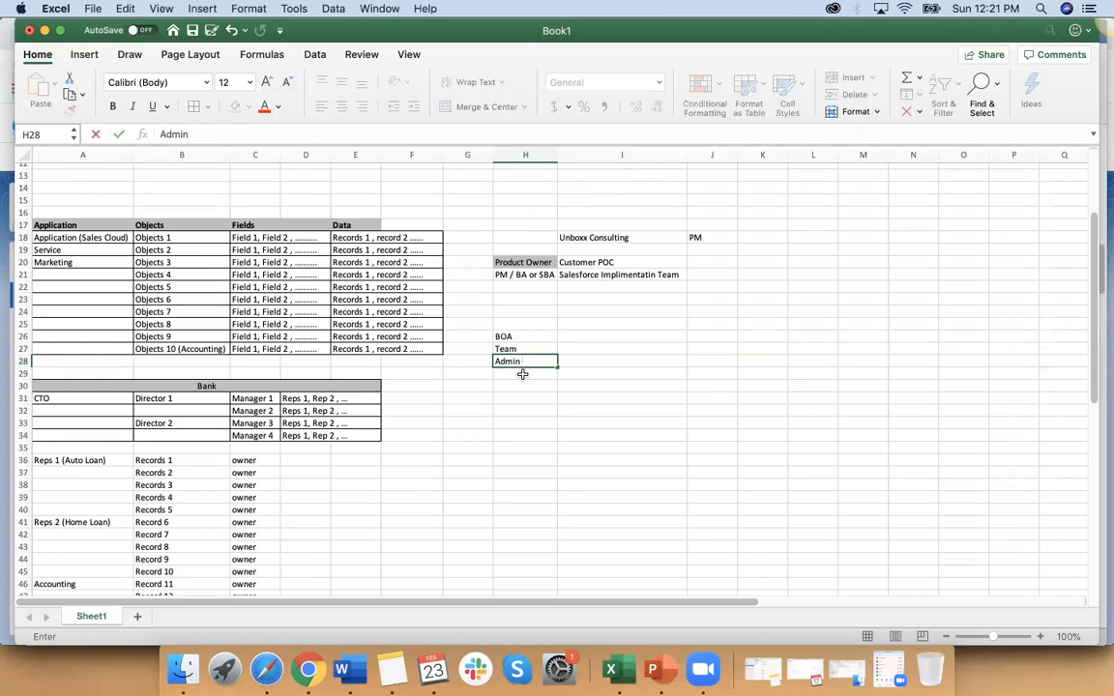
key(Return)
text(Reps 1)
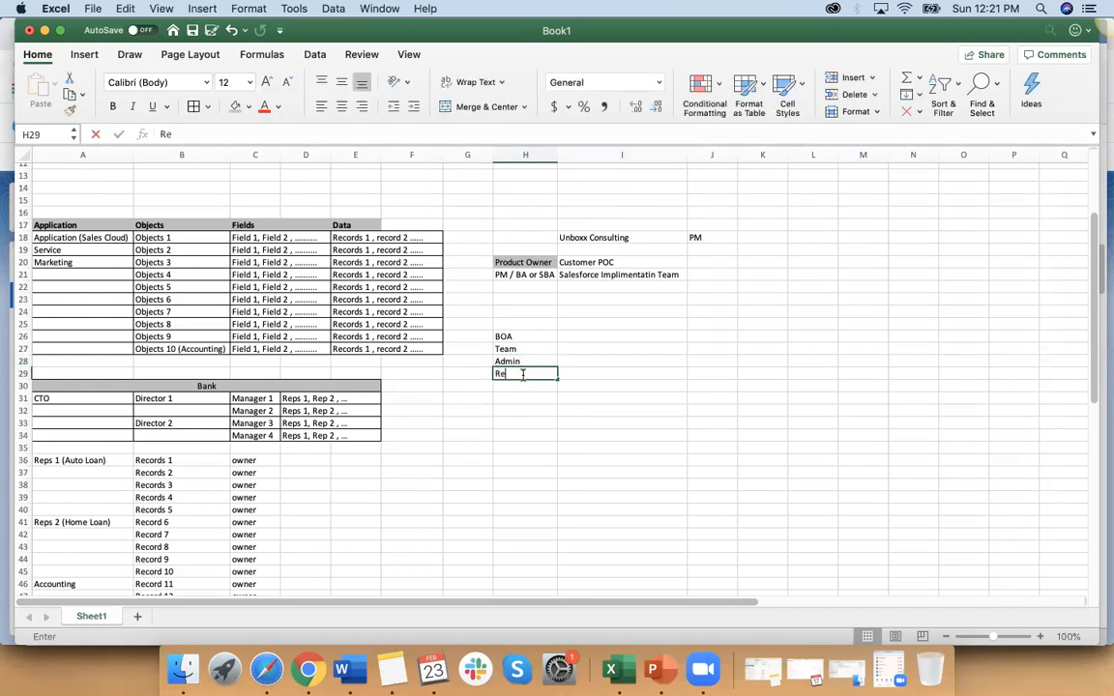
click(525, 416)
click(526, 373)
drag(555, 378, 553, 437)
Step: Replace the last rep in H34 with Dir 1 and extend the series to Dir 2 in H35
click(544, 436)
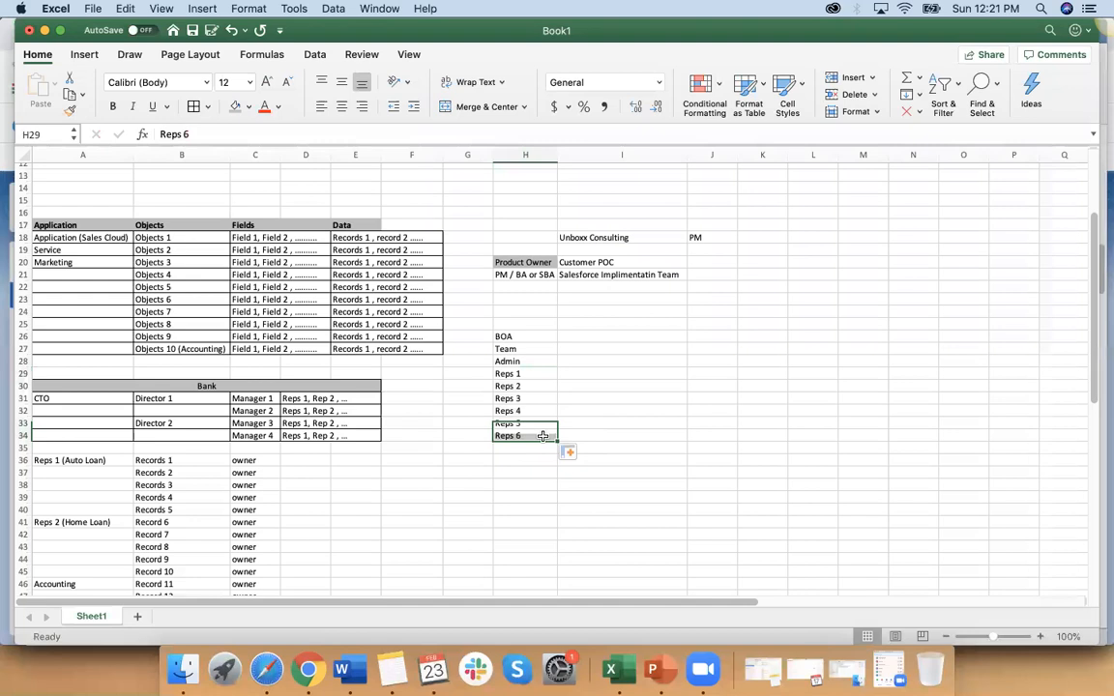
text(Dir)
key(BackSpace)
text(r 2)
key(BackSpace)
text(1)
click(540, 486)
click(533, 436)
click(553, 448)
drag(554, 432, 553, 437)
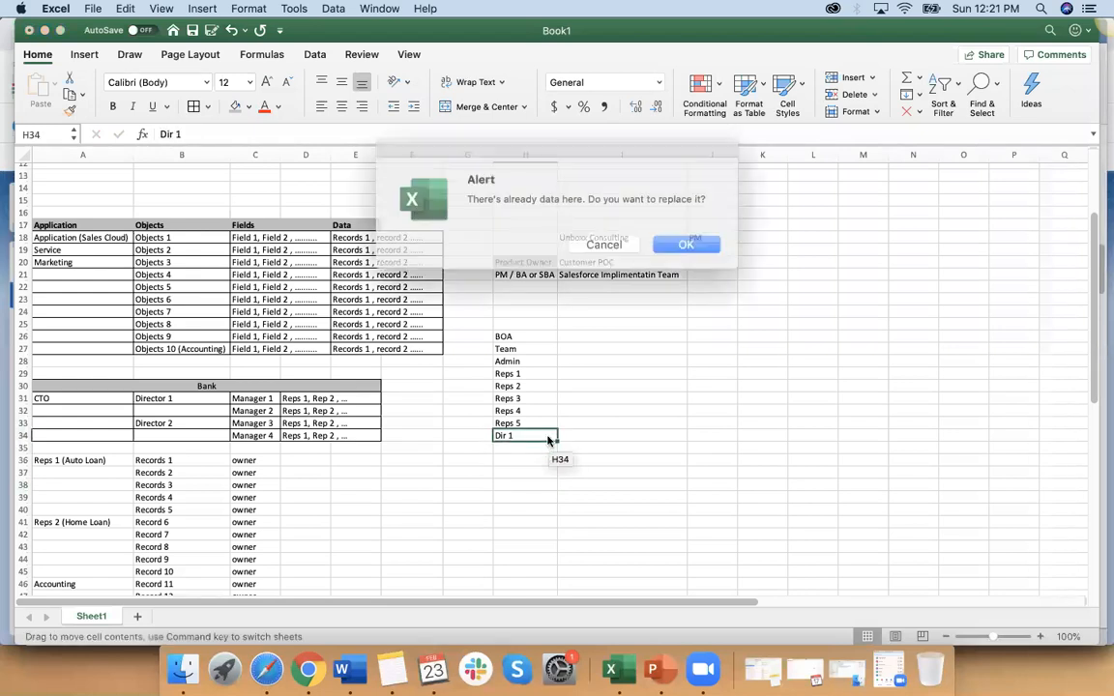
click(600, 242)
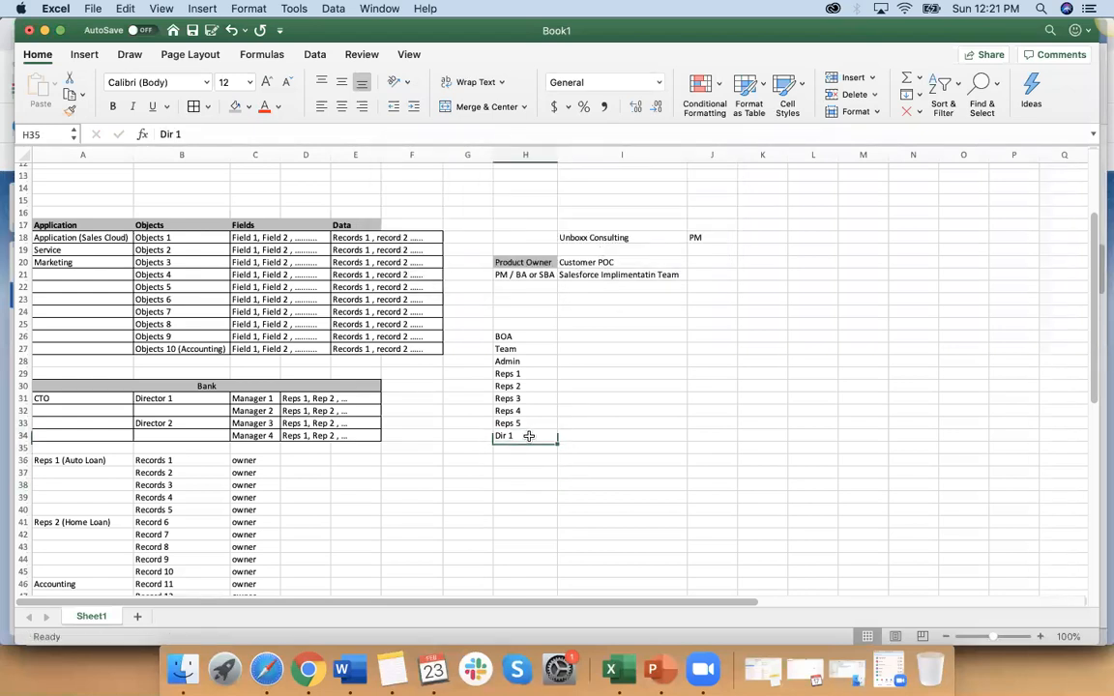
drag(557, 441, 553, 455)
Step: Enter CTO in H36 below the directors and shade the Admin cell H28 grey
click(522, 461)
text(CTO)
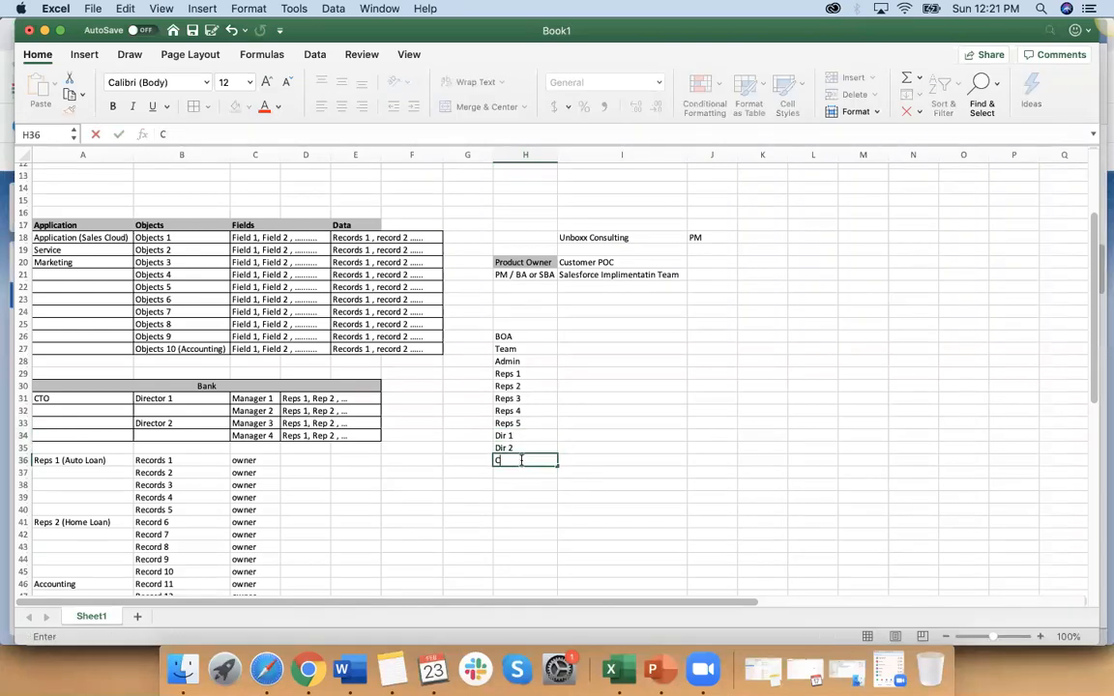
click(529, 504)
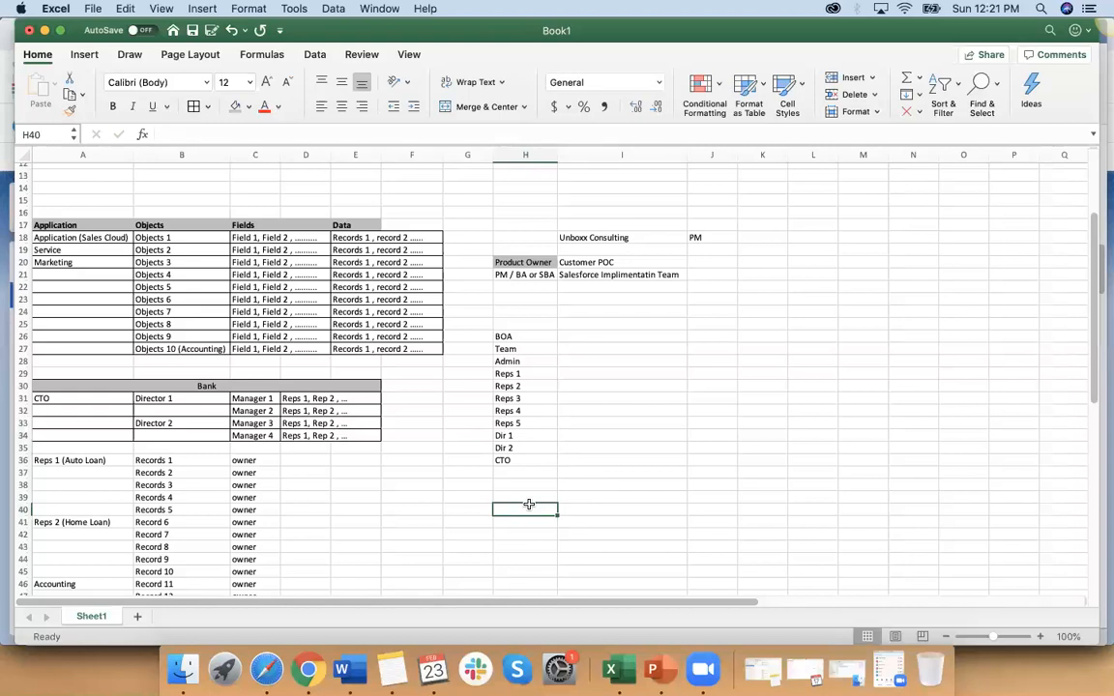
click(517, 361)
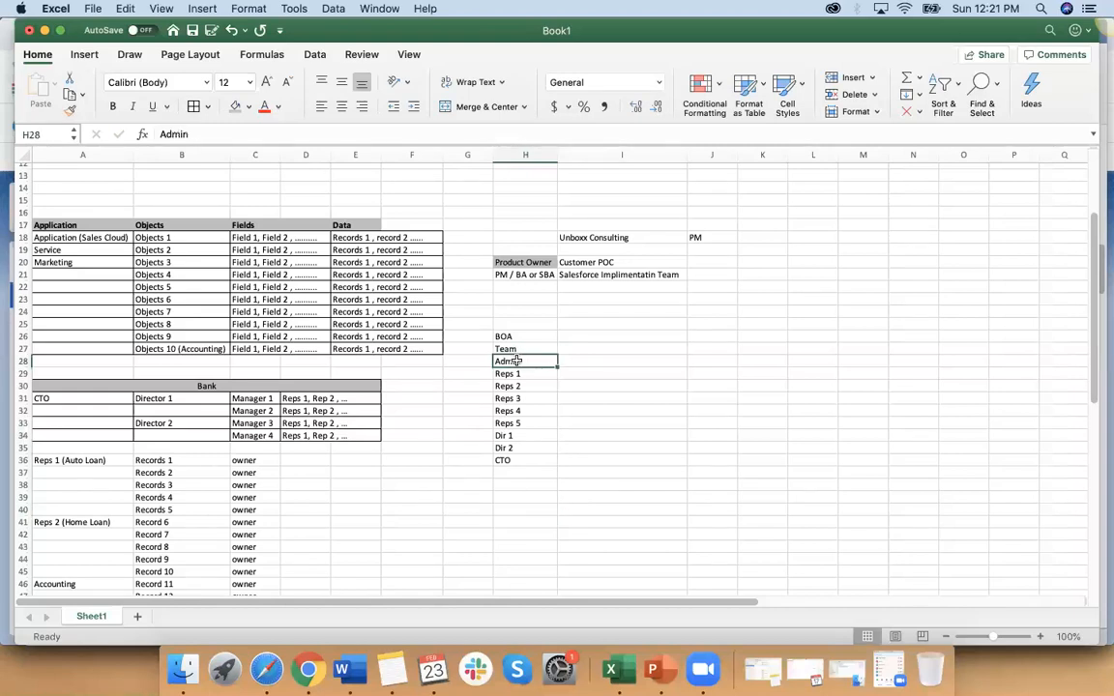
click(235, 108)
Step: Enter SF License in I28 beside Admin and fill it down to the CTO row in I36
click(582, 362)
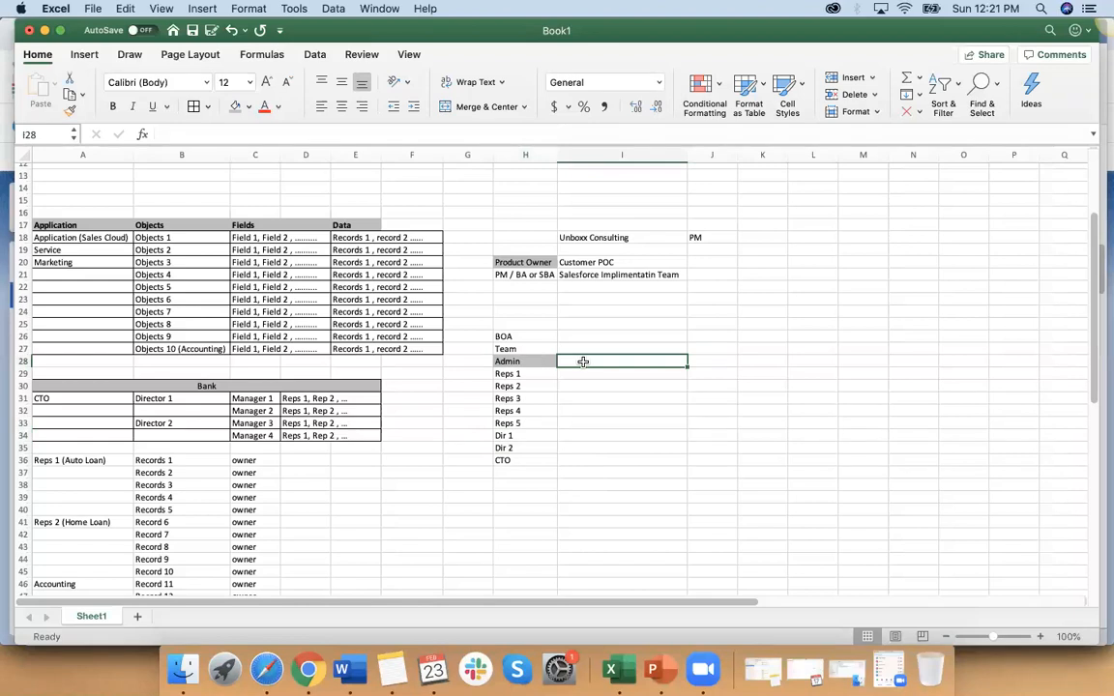
text(SF License)
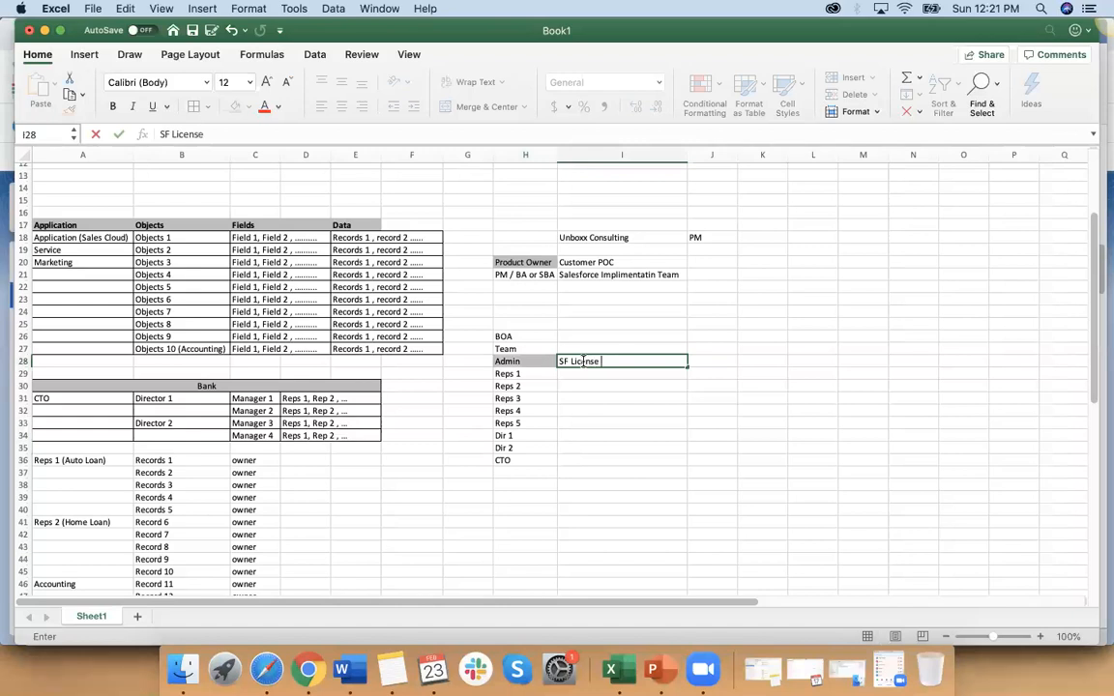
click(607, 418)
click(619, 361)
drag(684, 362, 663, 461)
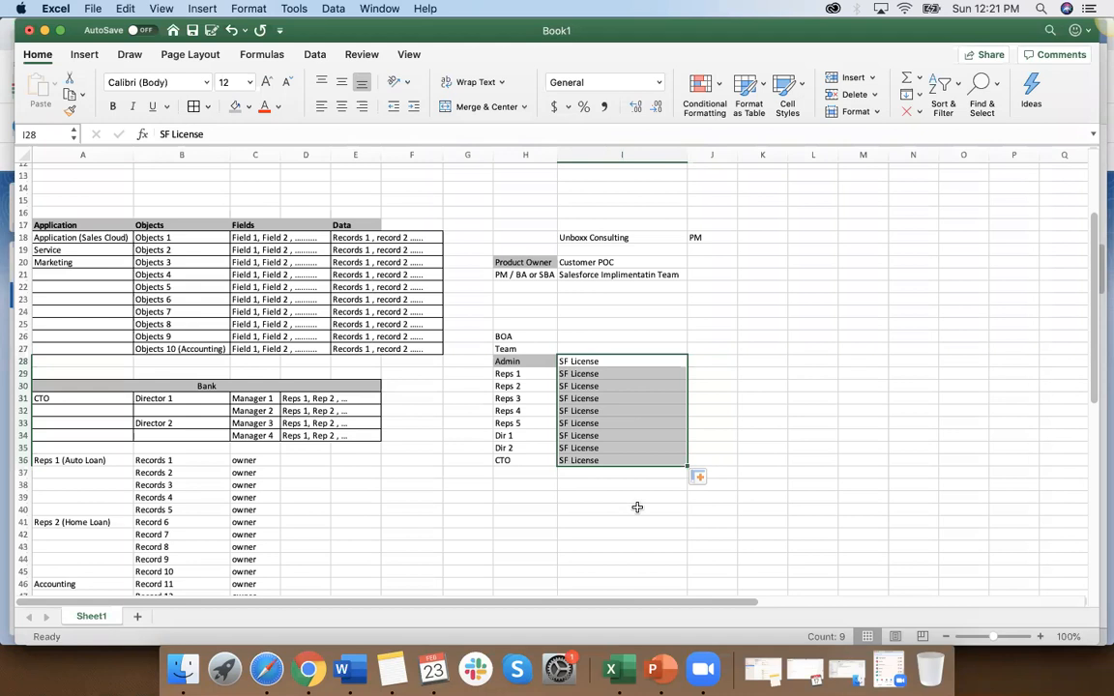
Step: Switch to the Salesforce Setup page in Chrome
click(342, 670)
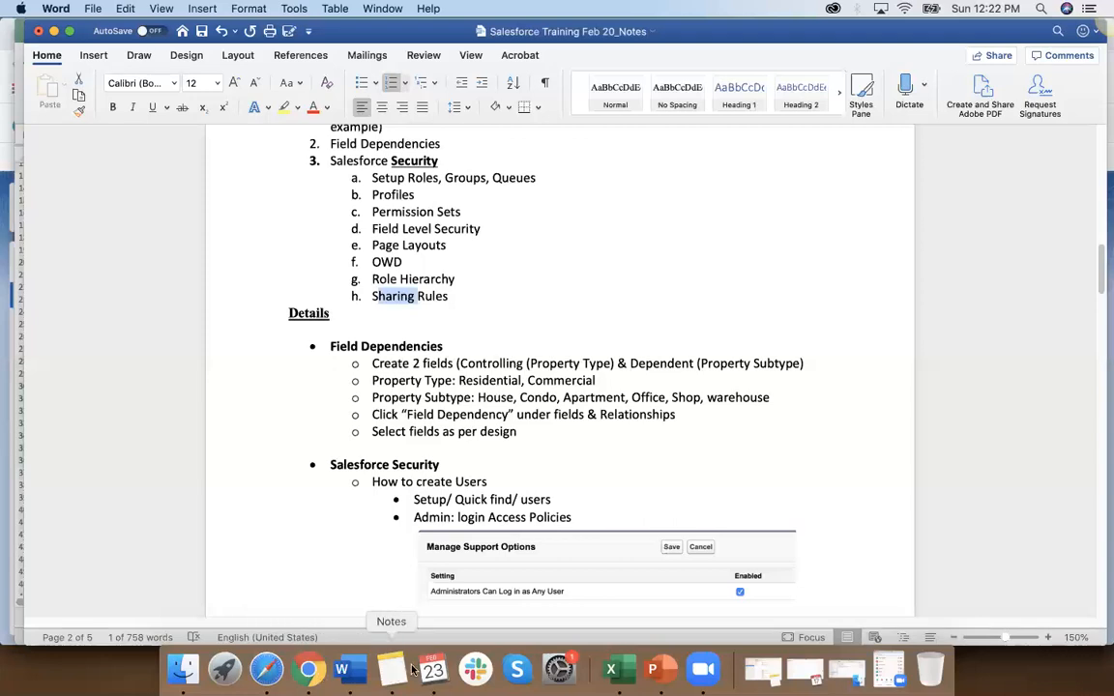
click(611, 670)
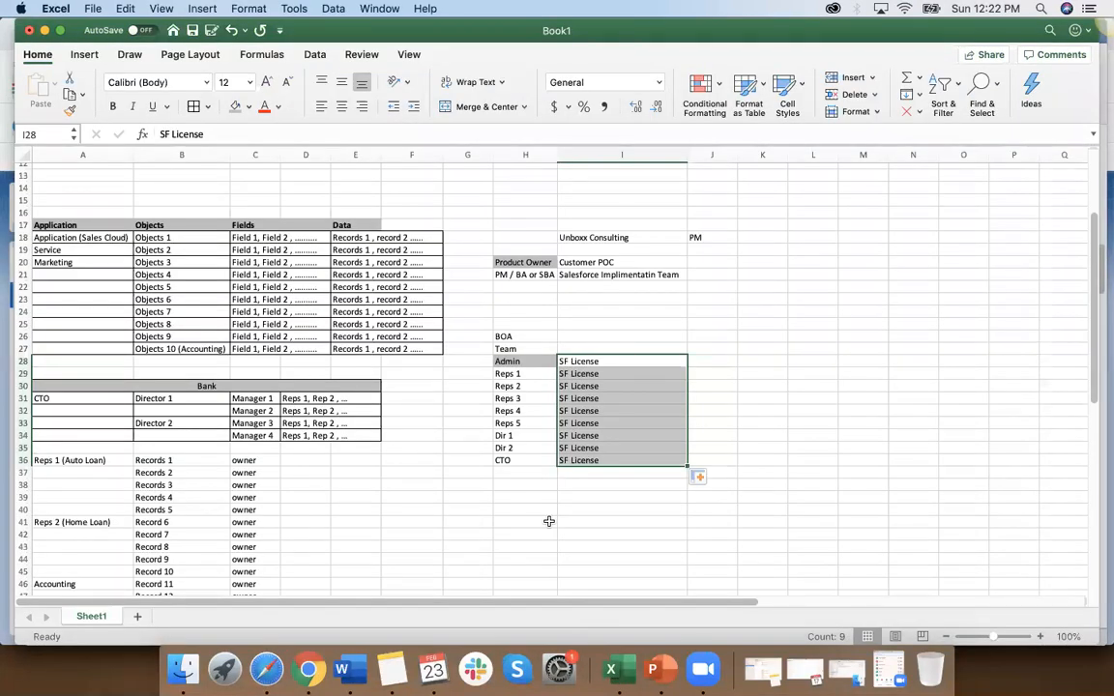
click(504, 374)
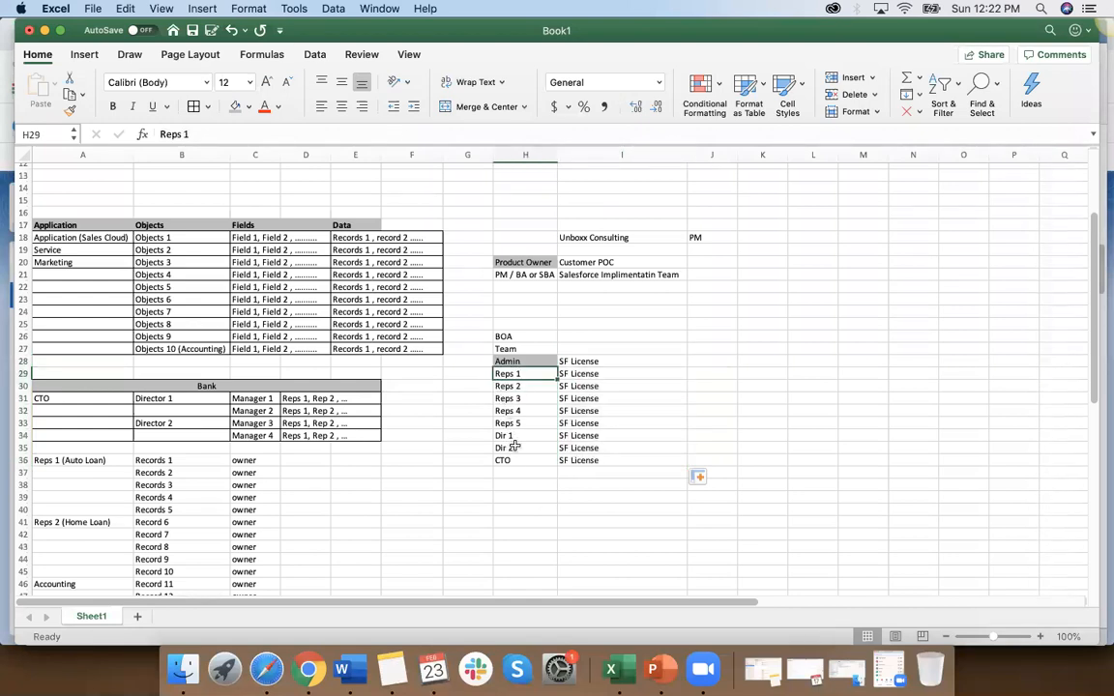
click(309, 670)
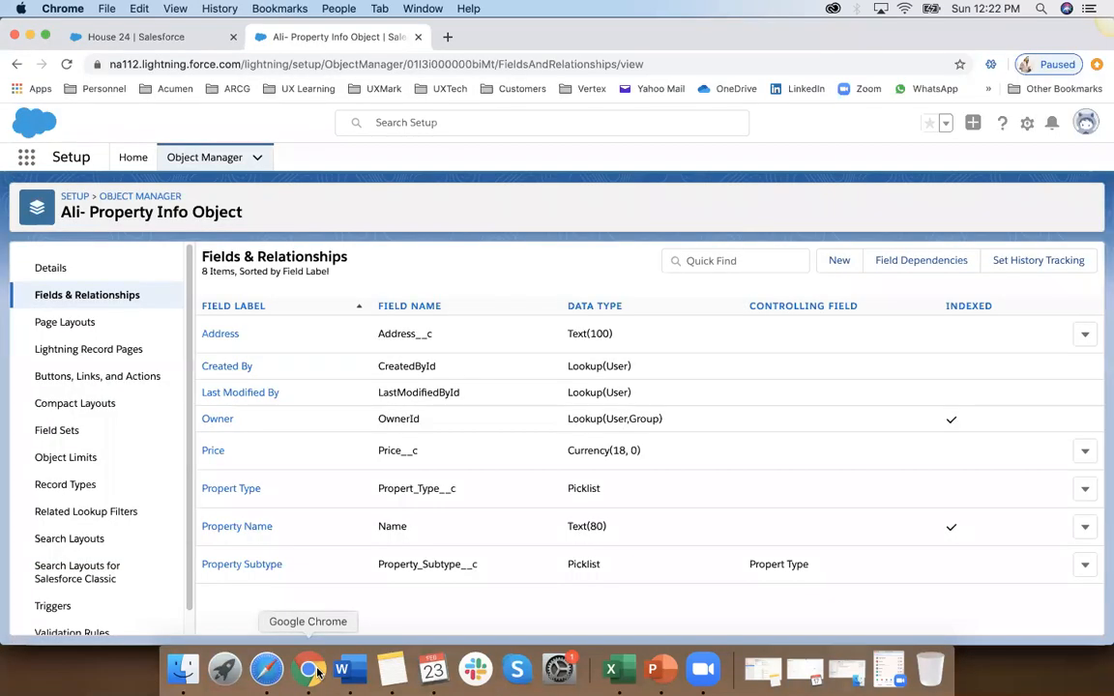
click(234, 161)
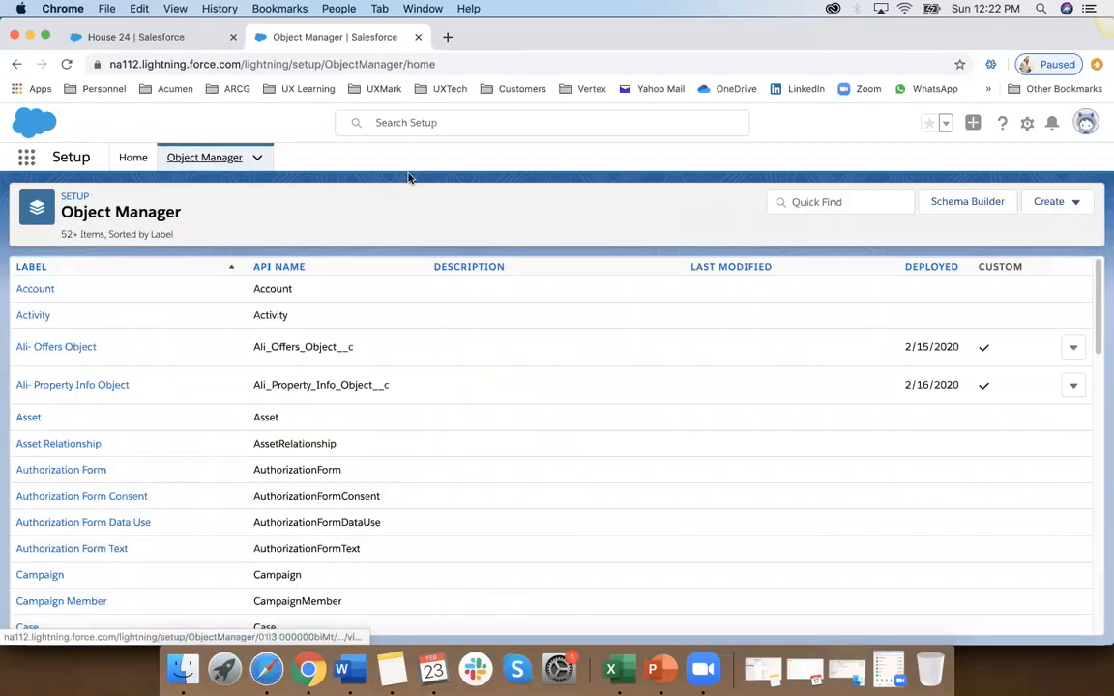
click(850, 202)
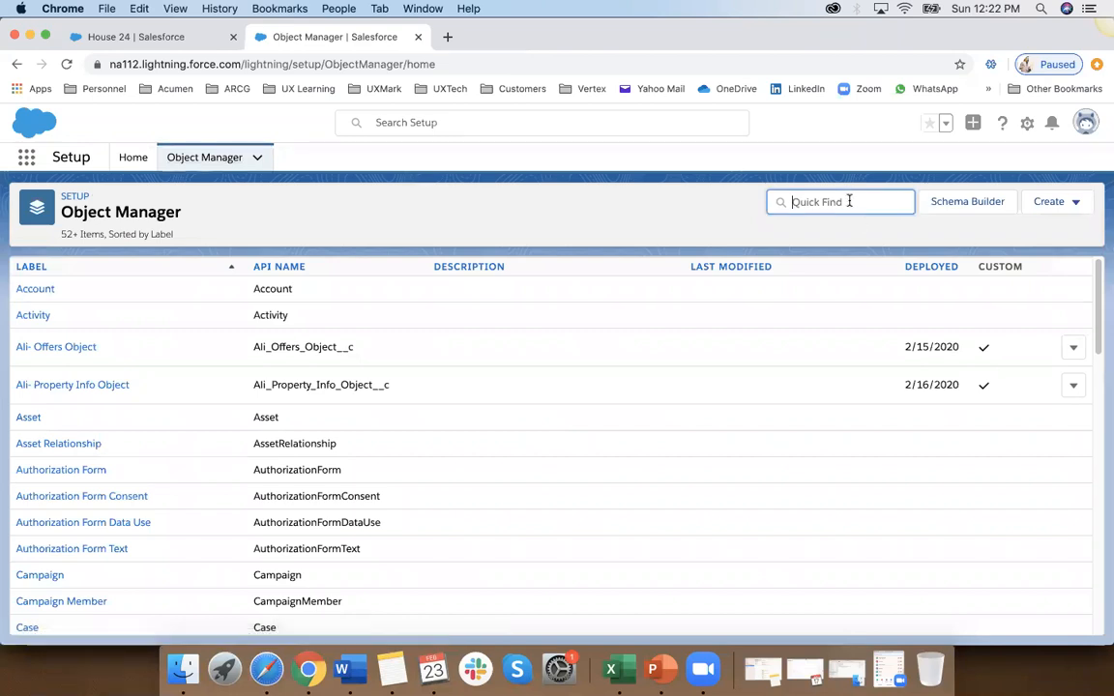
text(use)
key(BackSpace)
key(BackSpace)
Step: From Setup Home, search the setup items for users and open the Users page
key(BackSpace)
click(132, 157)
click(76, 196)
text(uses)
key(BackSpace)
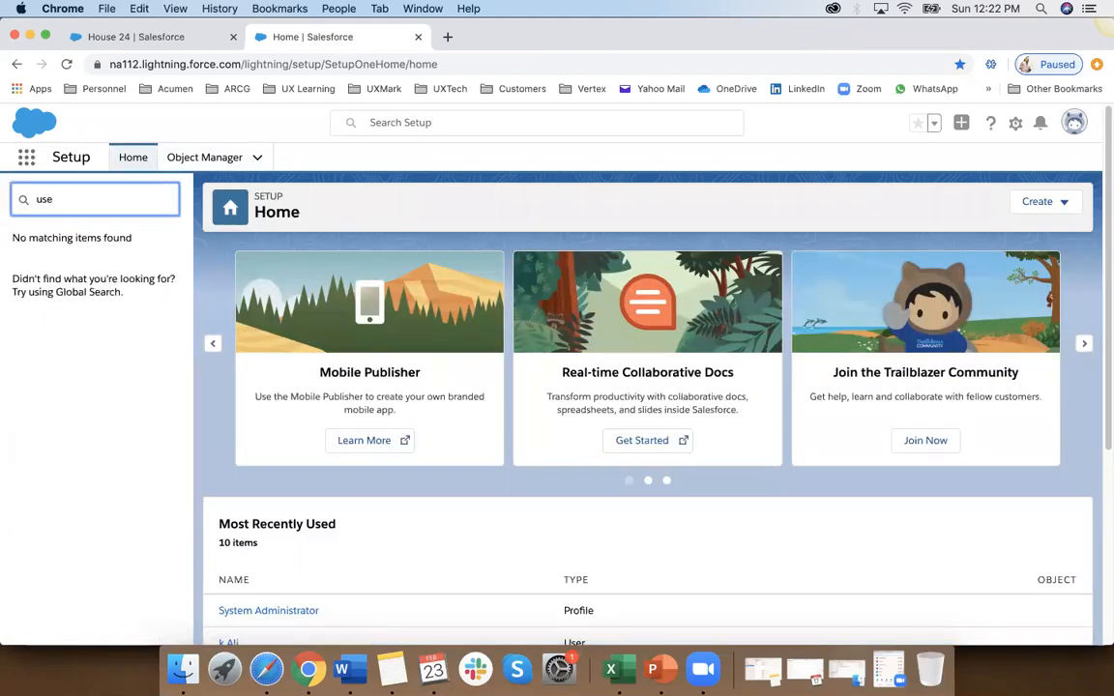
text(rs)
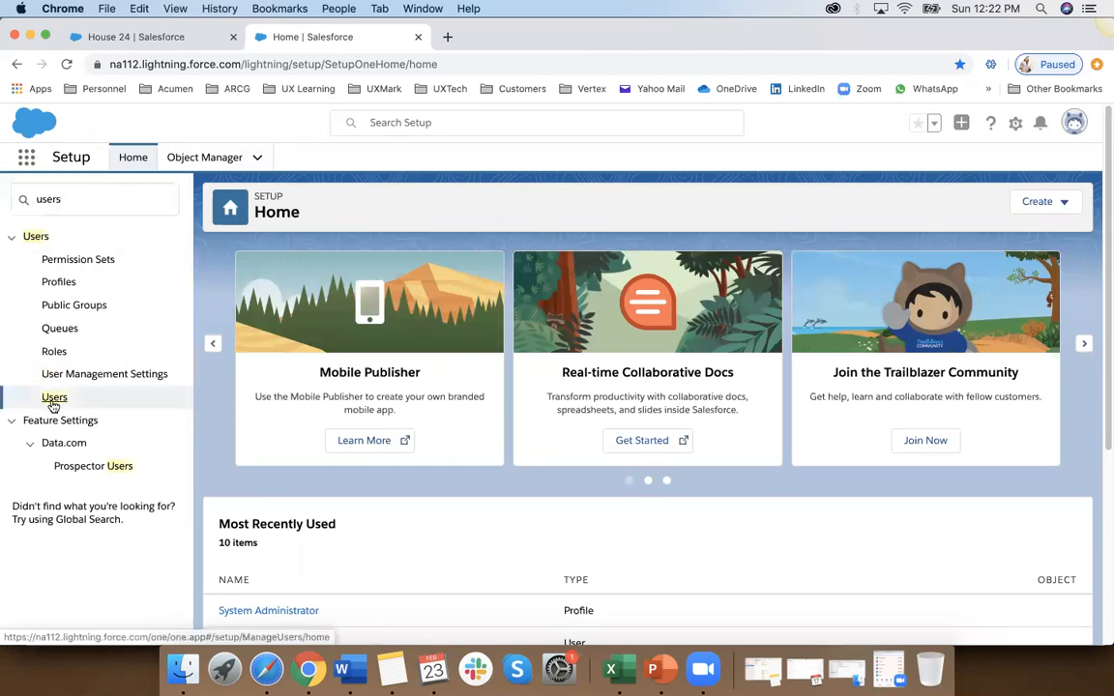
click(52, 399)
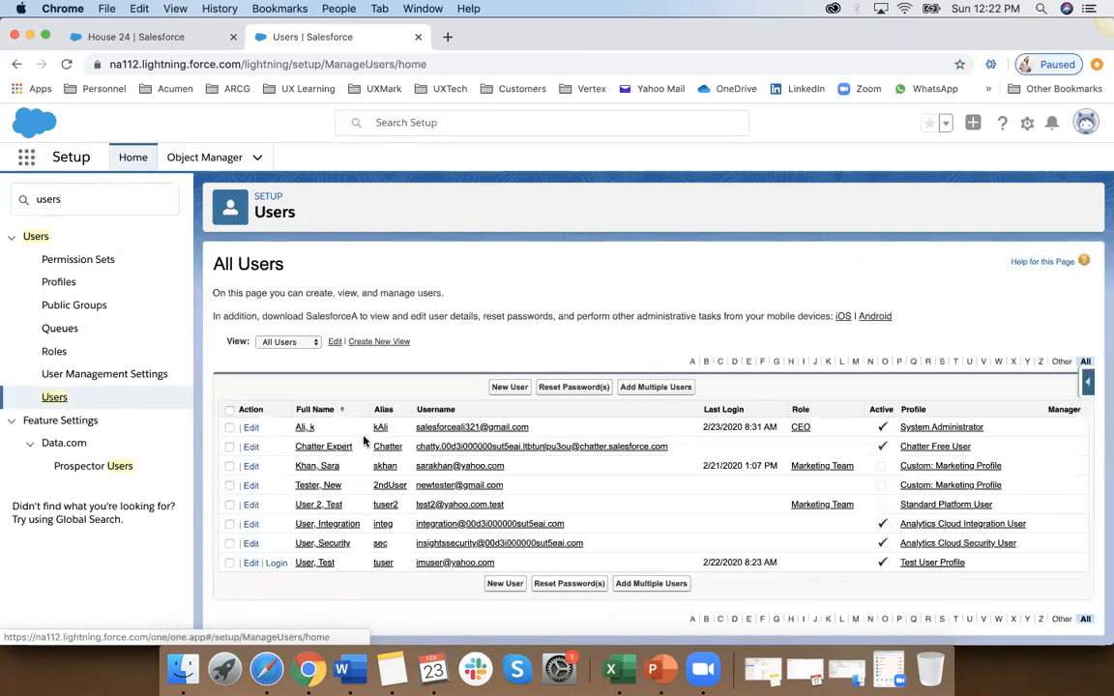
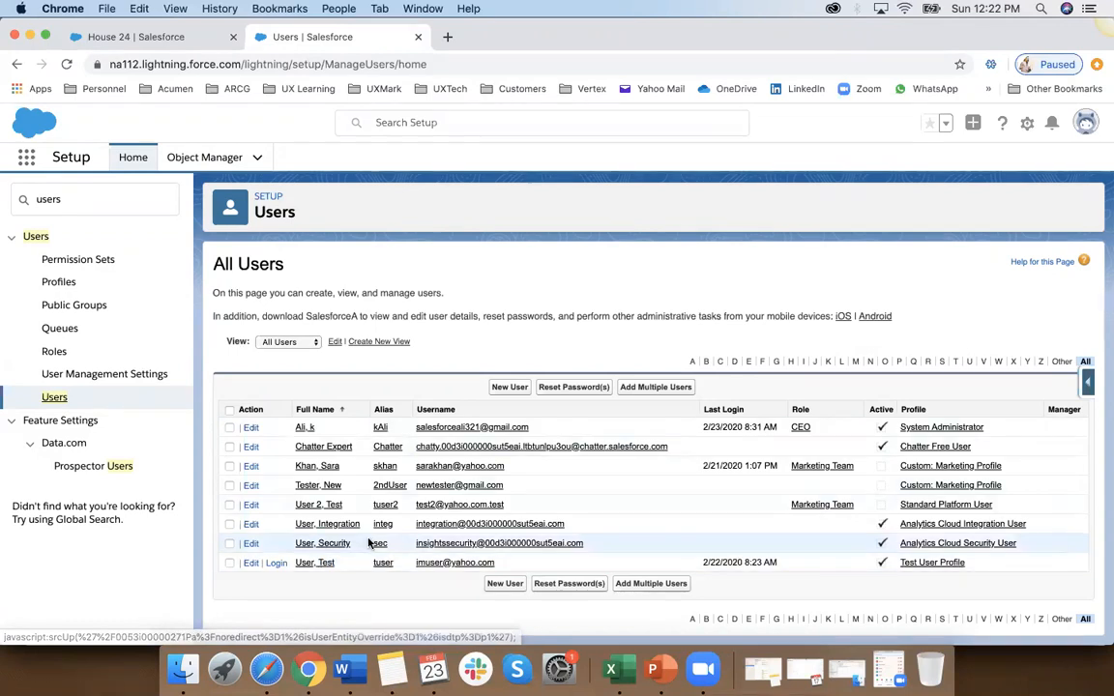
Step: Open a blank form for creating a new user
click(507, 387)
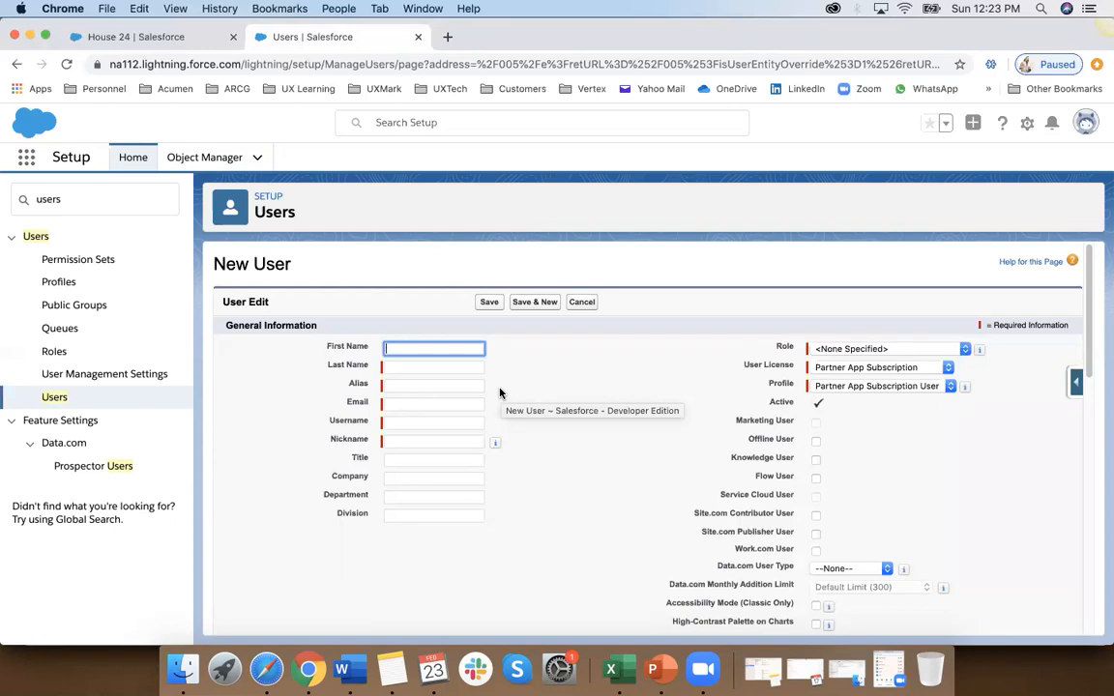
text(Rep)
key(BackSpace)
key(BackSpace)
text(Test)
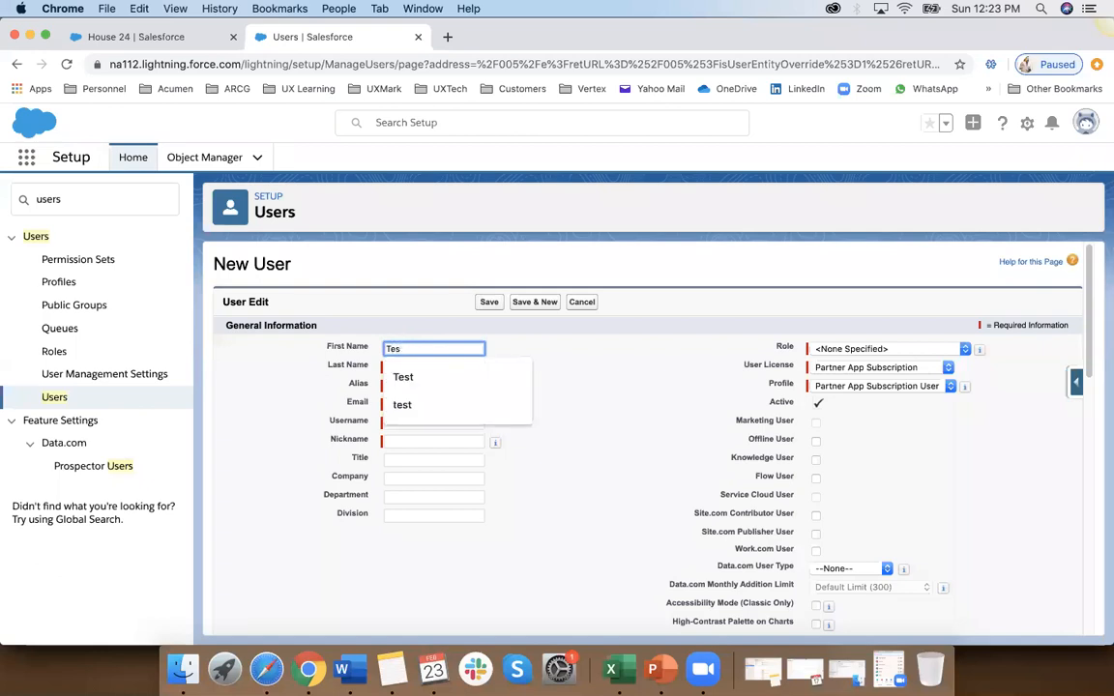
key(BackSpace)
key(BackSpace)
key(BackSpace)
text(Rep)
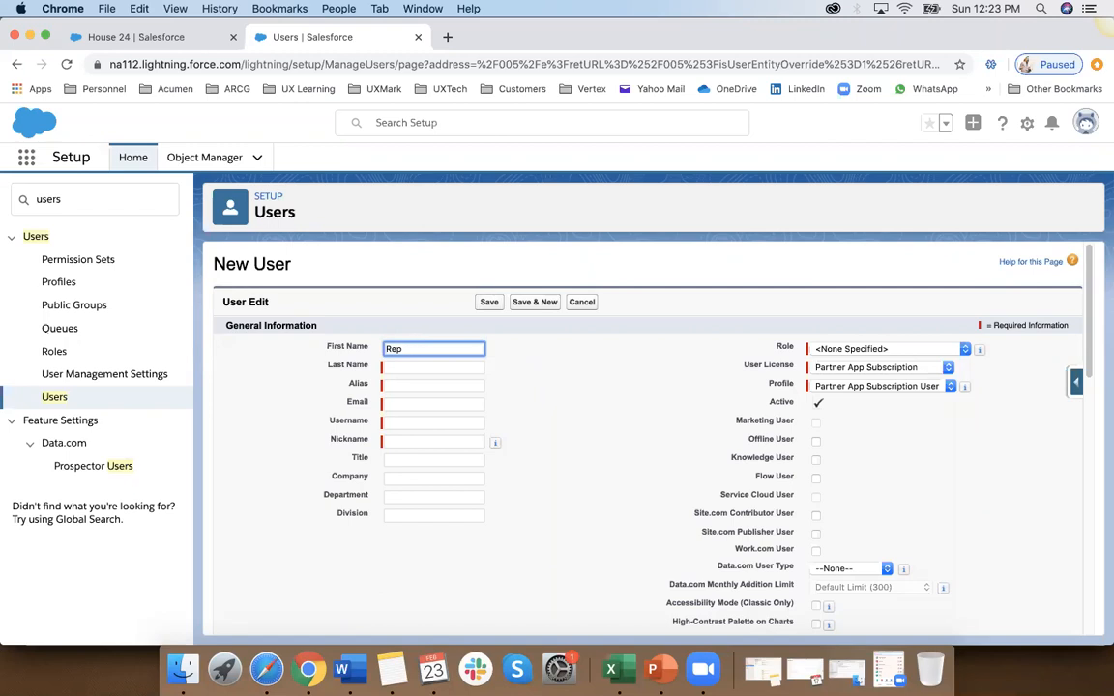
text(User 1)
click(401, 405)
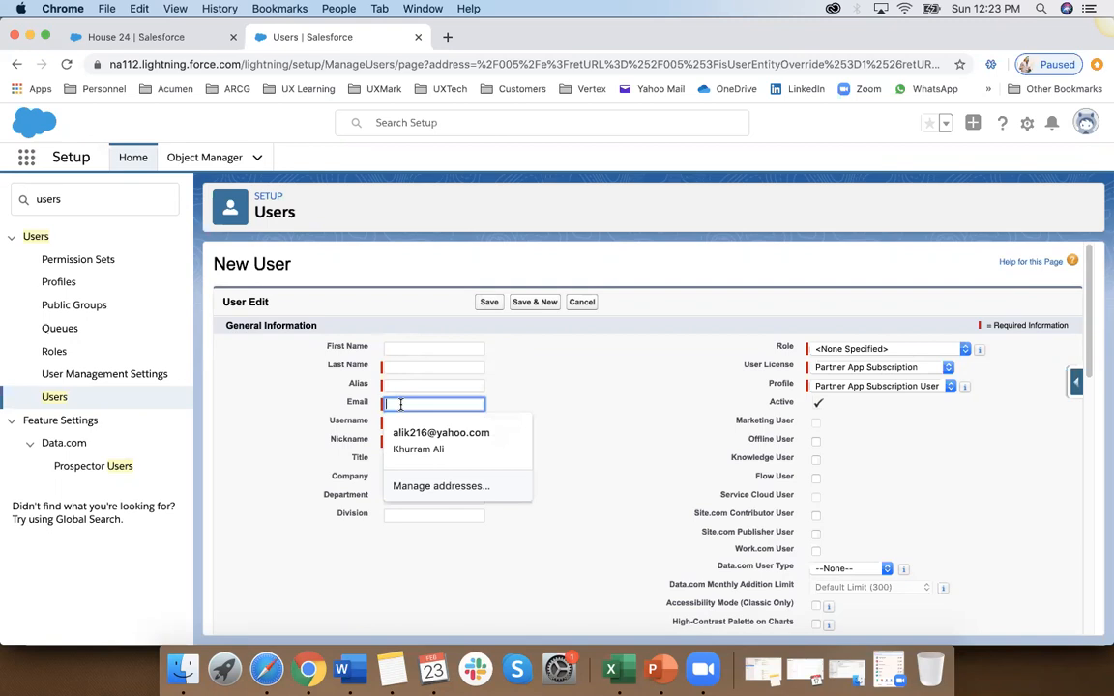
click(530, 386)
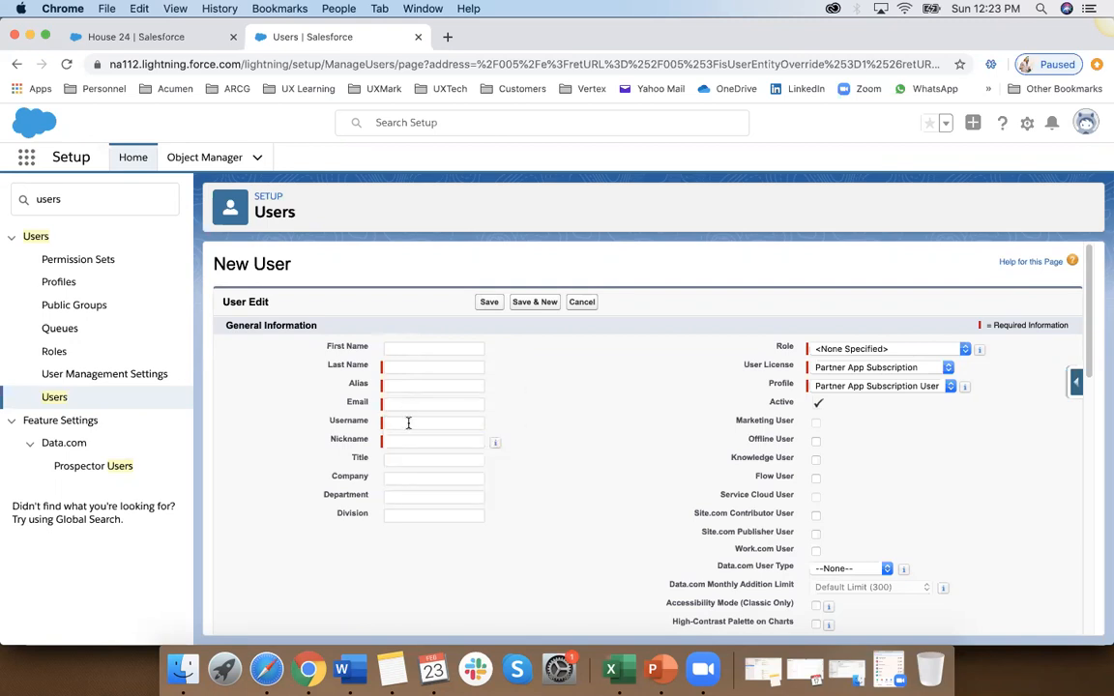
Step: Examine the new user form, including the User License options, mailing address, locale and approver settings
scroll(606, 524, down, 2)
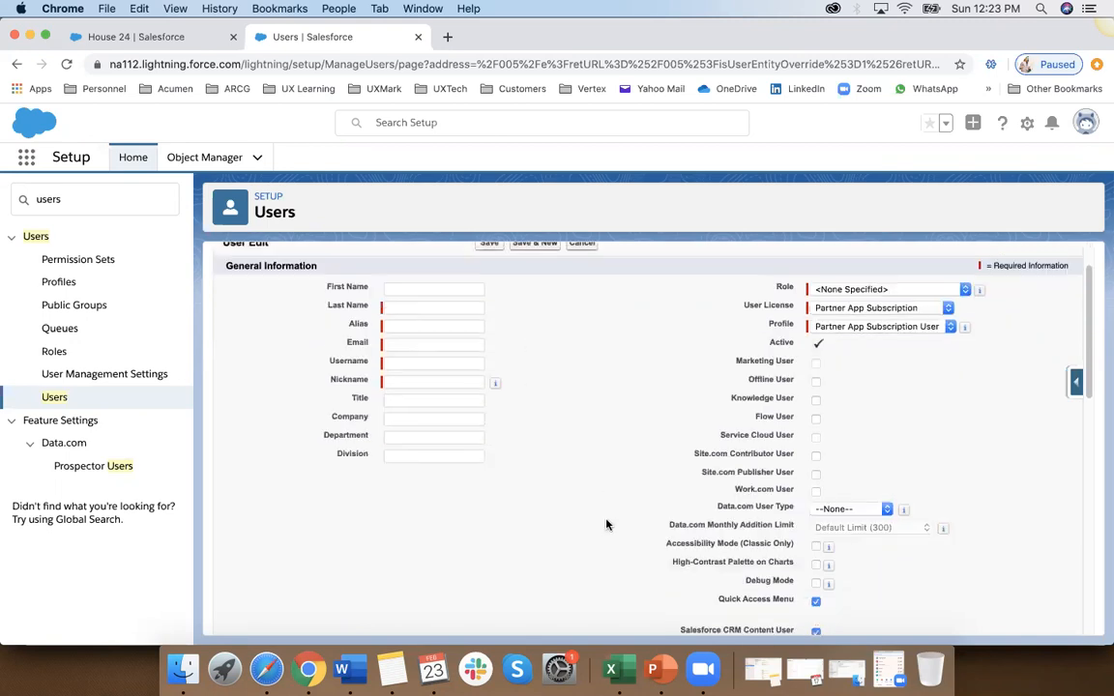
click(861, 306)
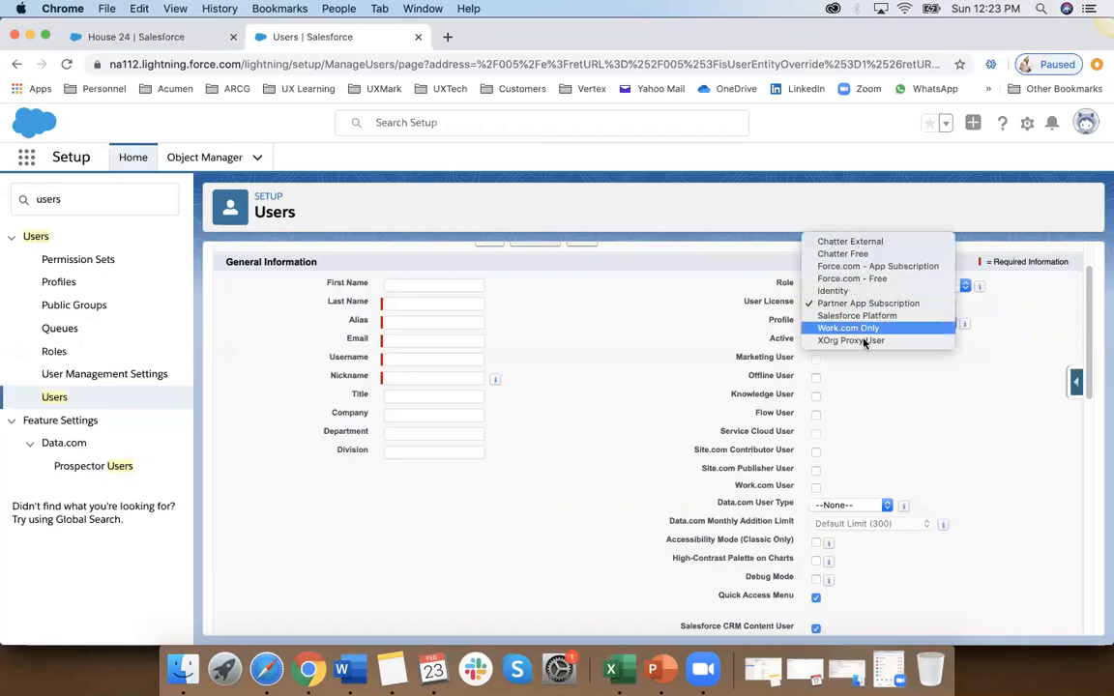
click(913, 429)
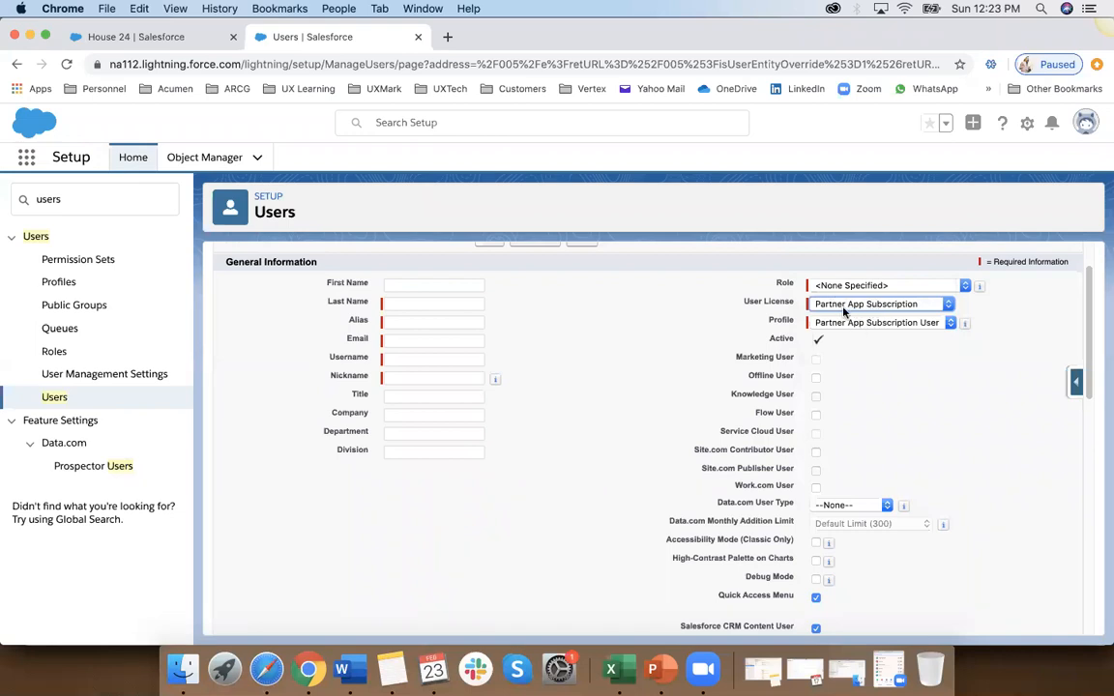
scroll(865, 418, down, 5)
scroll(866, 419, down, 8)
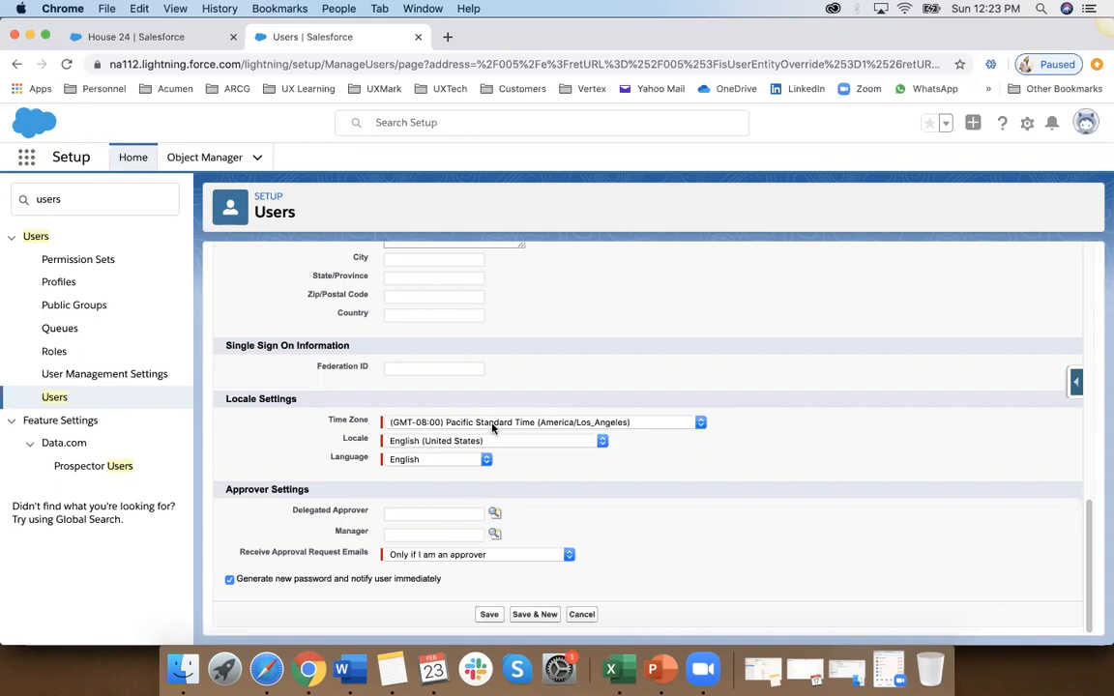
scroll(493, 429, up, 4)
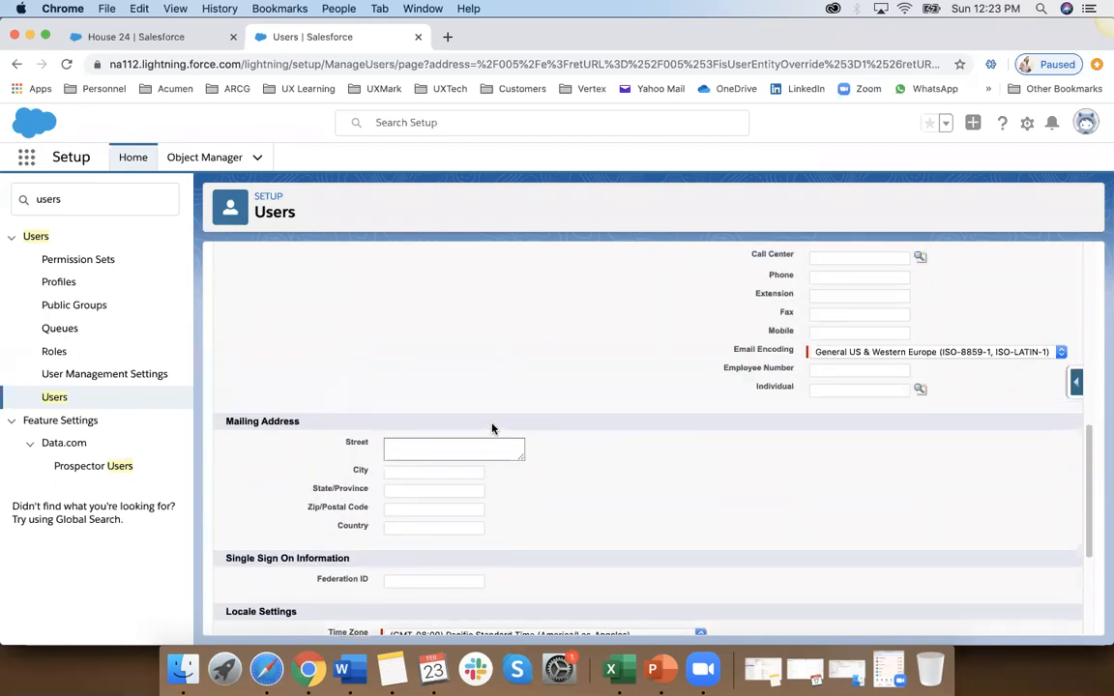
scroll(493, 428, up, 9)
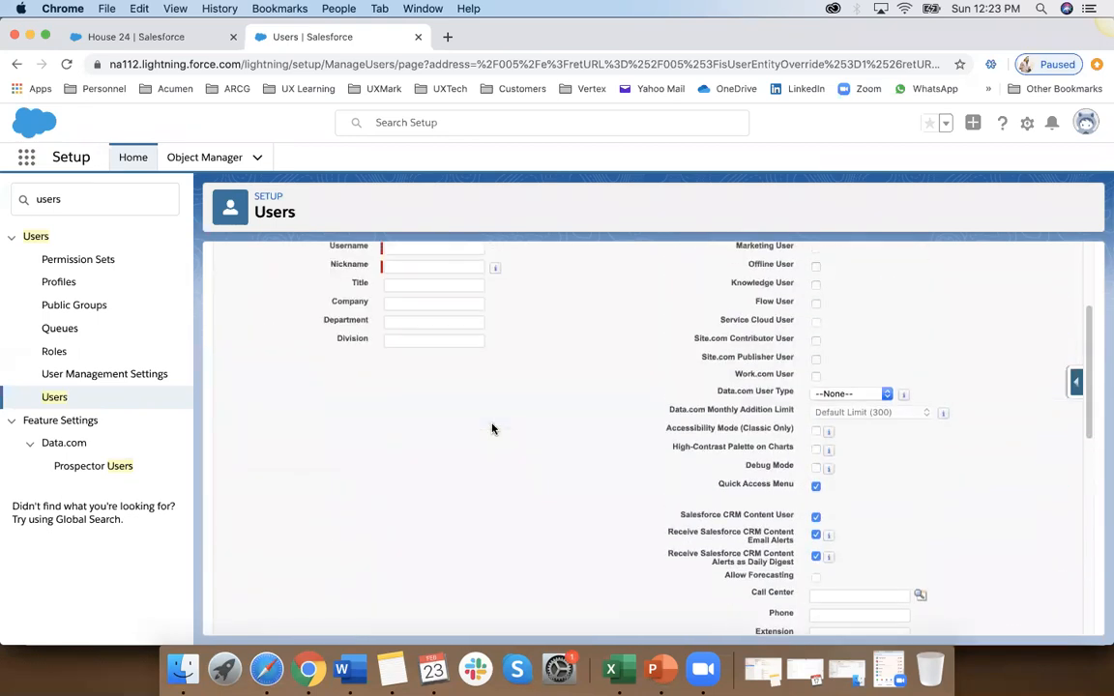
scroll(492, 429, up, 1)
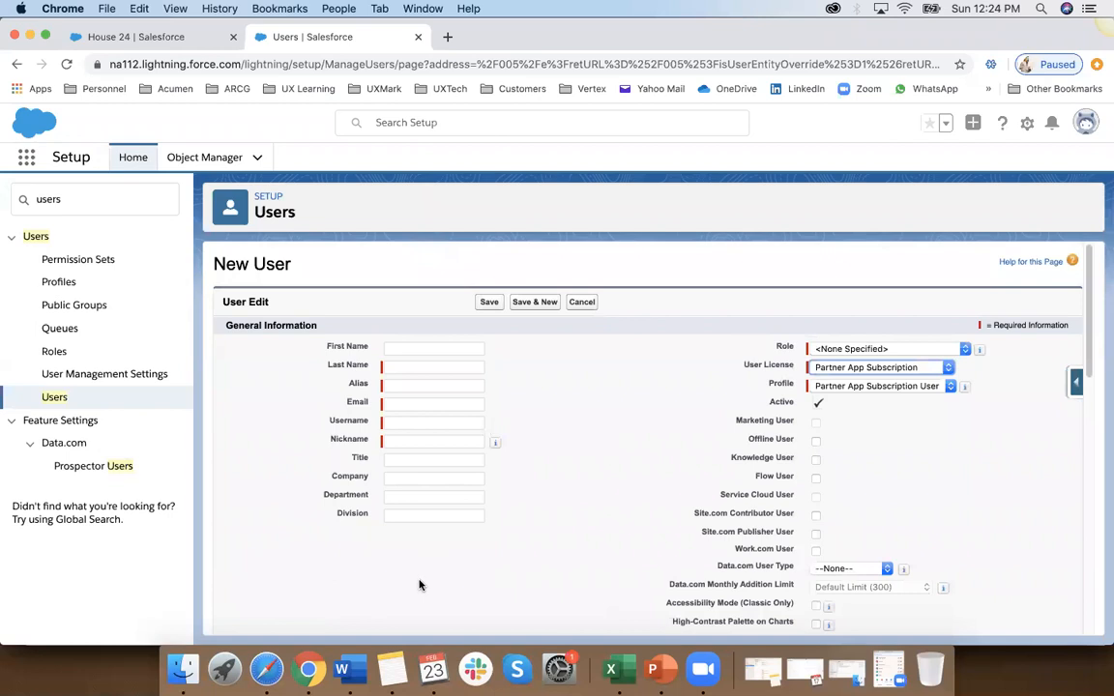
Step: Switch to the Book1 workbook in Excel and enter You in H40 below the team license list
click(610, 670)
scroll(458, 519, down, 6)
scroll(456, 517, up, 3)
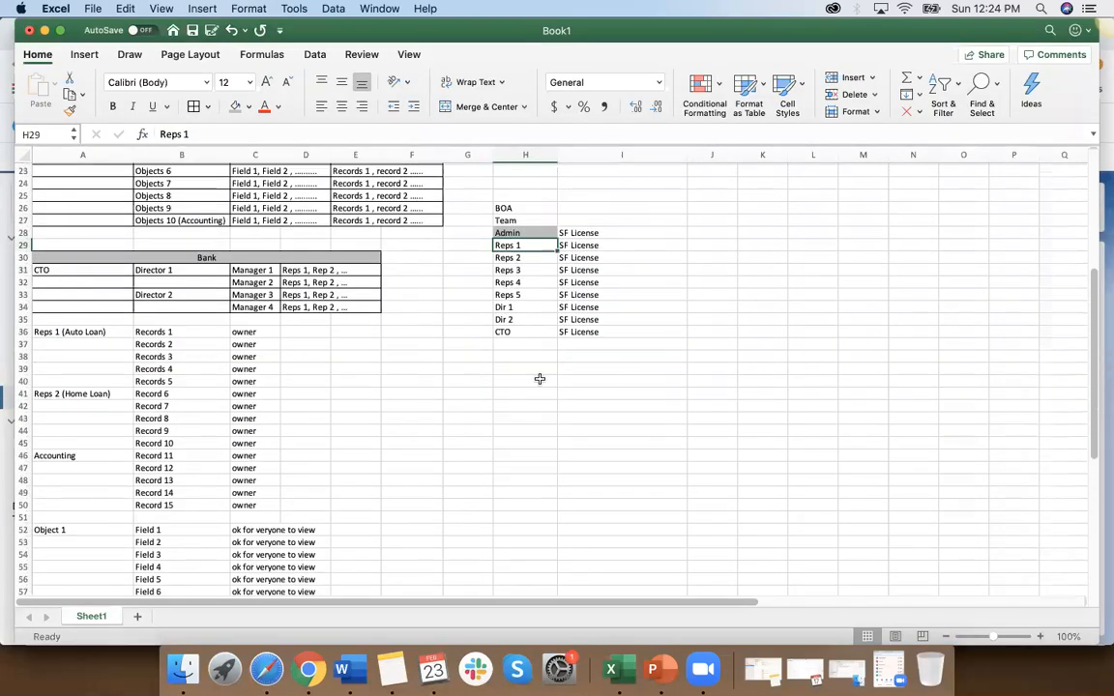
click(524, 380)
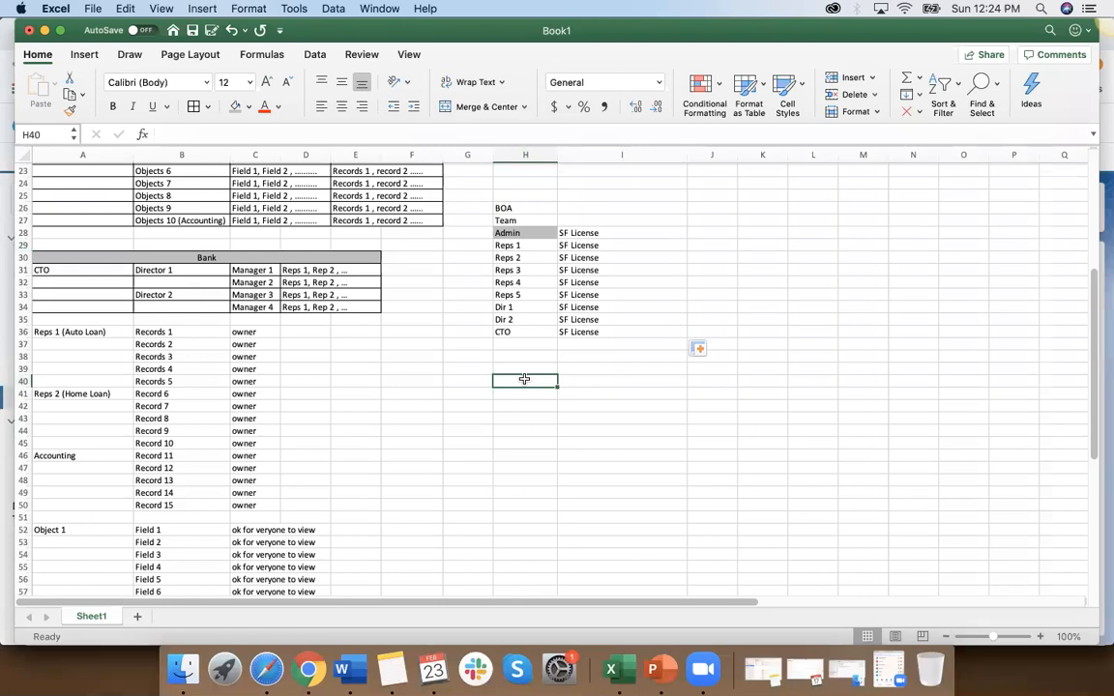
text(Cust)
key(BackSpace)
key(BackSpace)
key(BackSpace)
key(BackSpace)
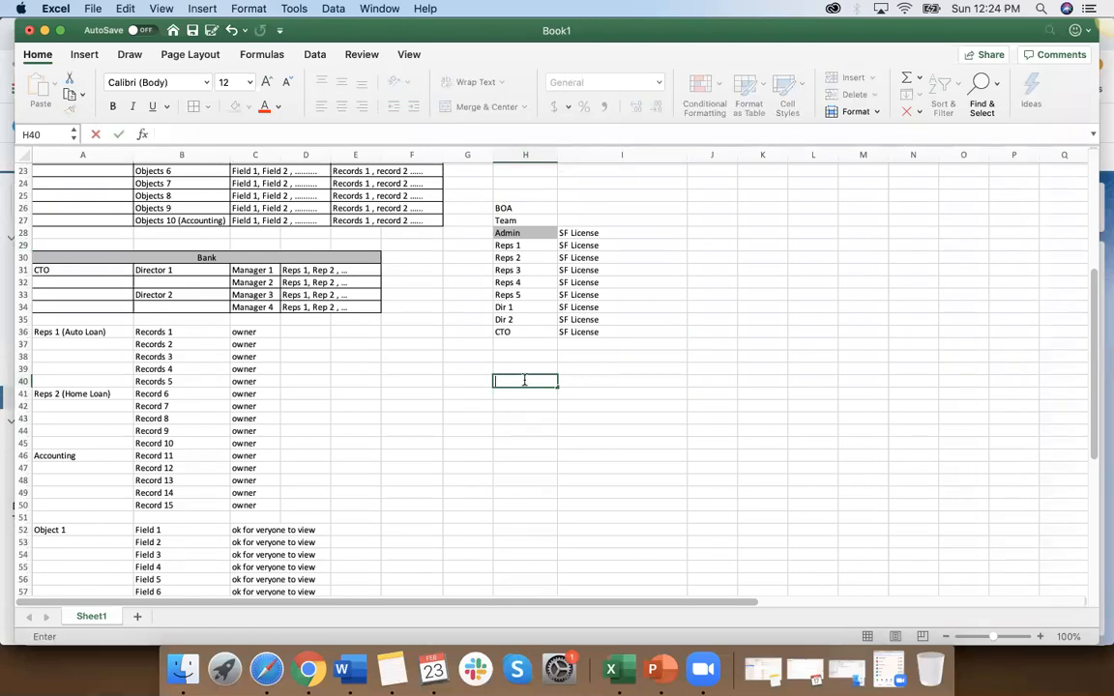
text(You)
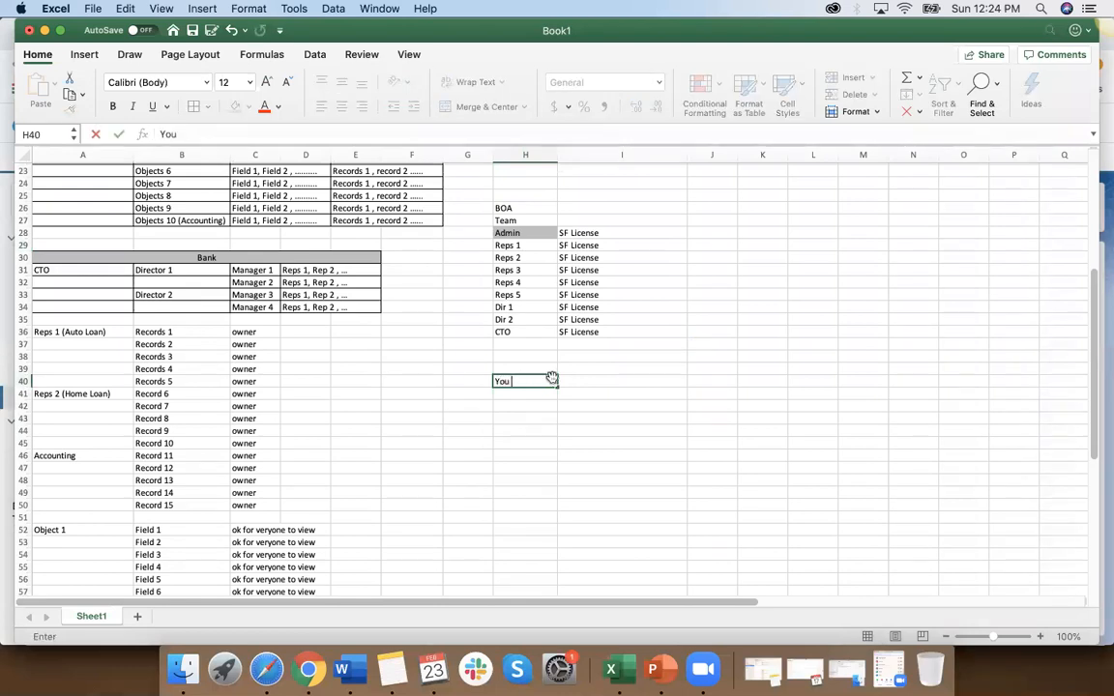
Step: Enter Admin in I40 and User 1 in J40 beside You
click(581, 379)
text(Admin)
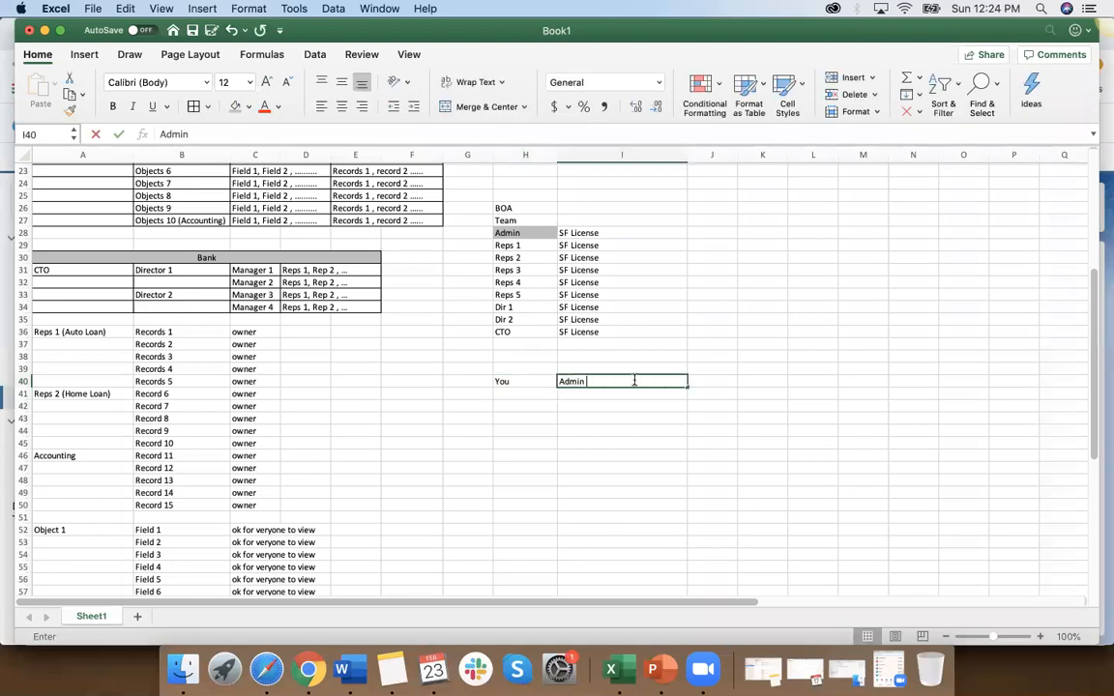
click(724, 379)
text(User 1)
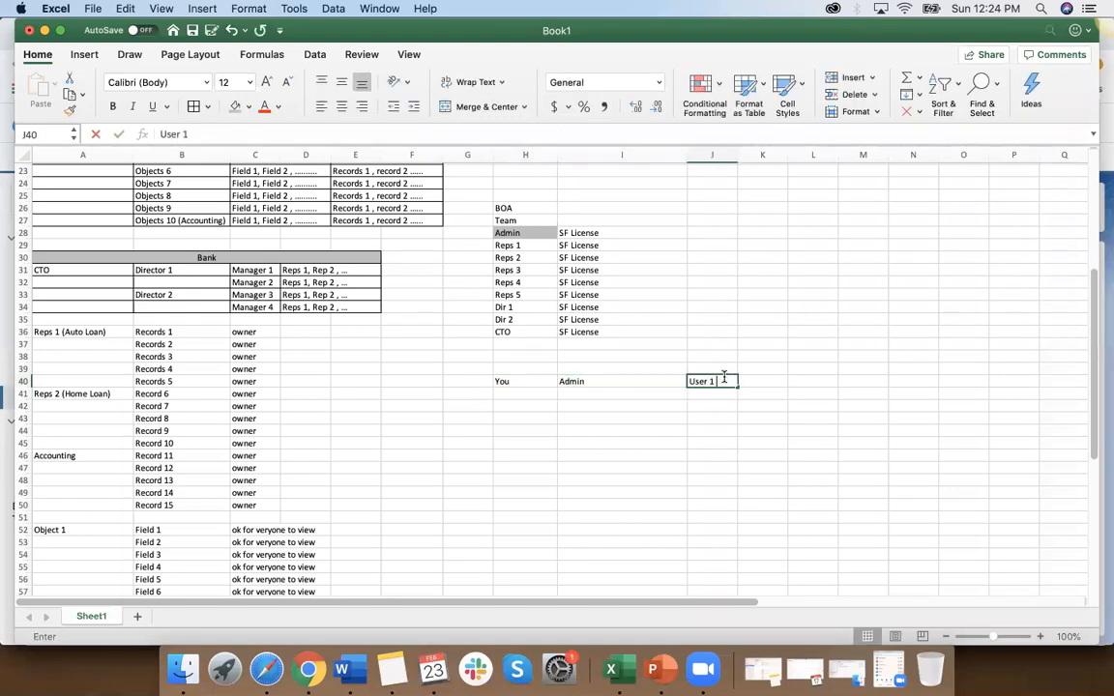
Step: Fill row 41 with 2nd user in H41 and User 2 in both I41 and J41
click(512, 394)
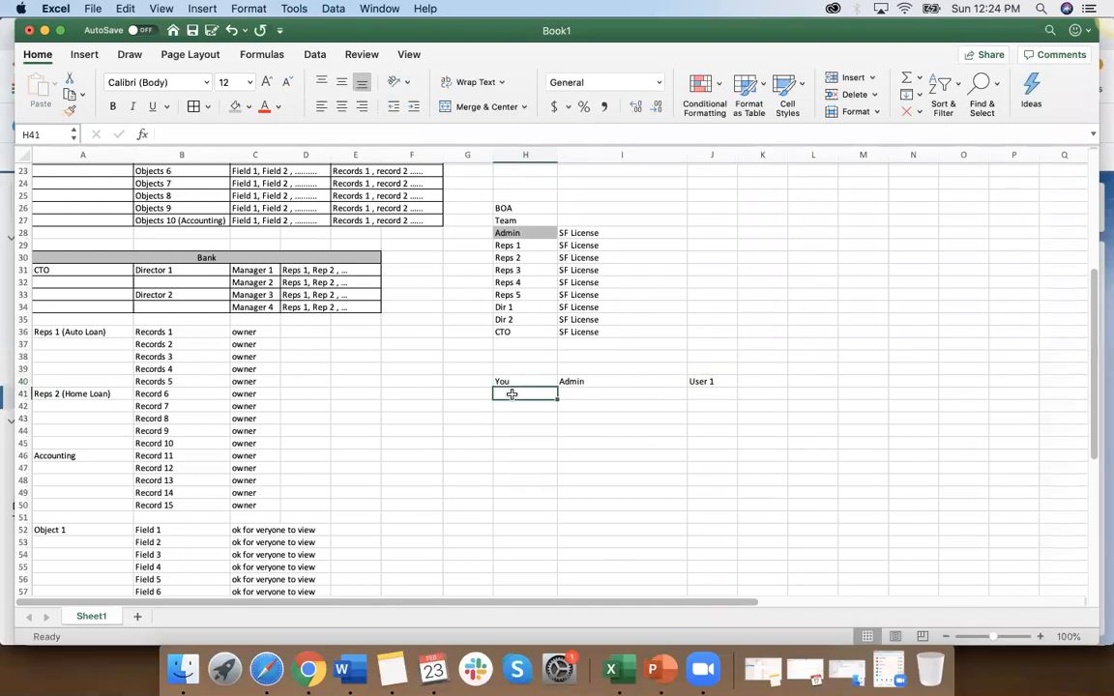
text(2nd)
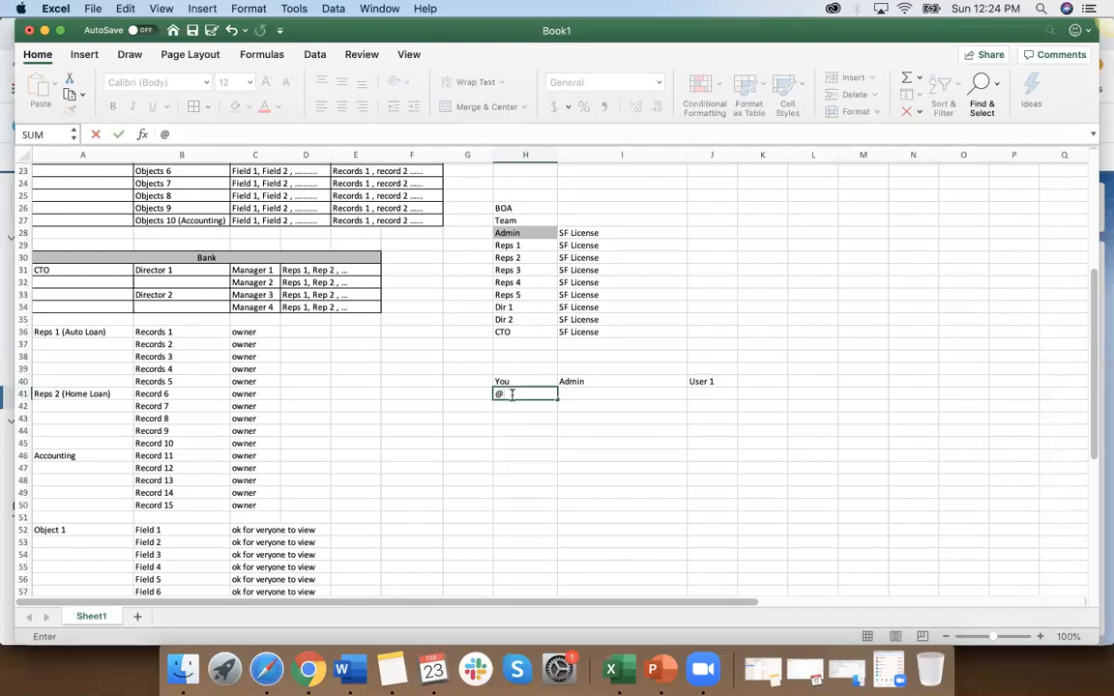
text( user)
click(588, 395)
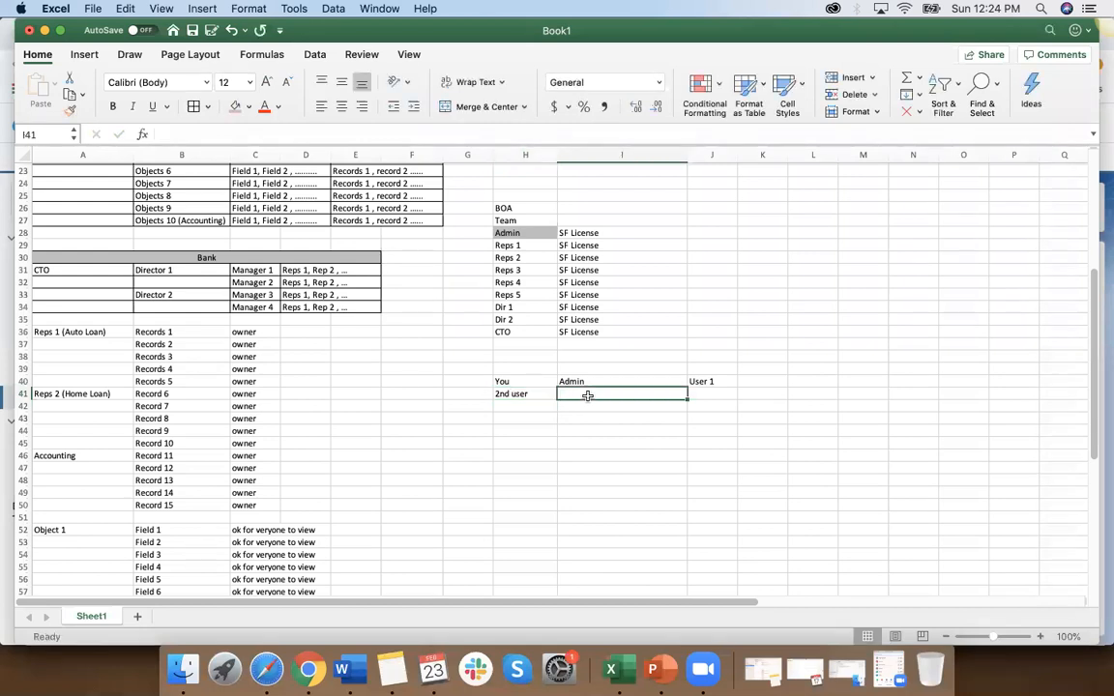
text(User 1)
key(BackSpace)
text(2)
click(711, 393)
text(User 2)
click(721, 429)
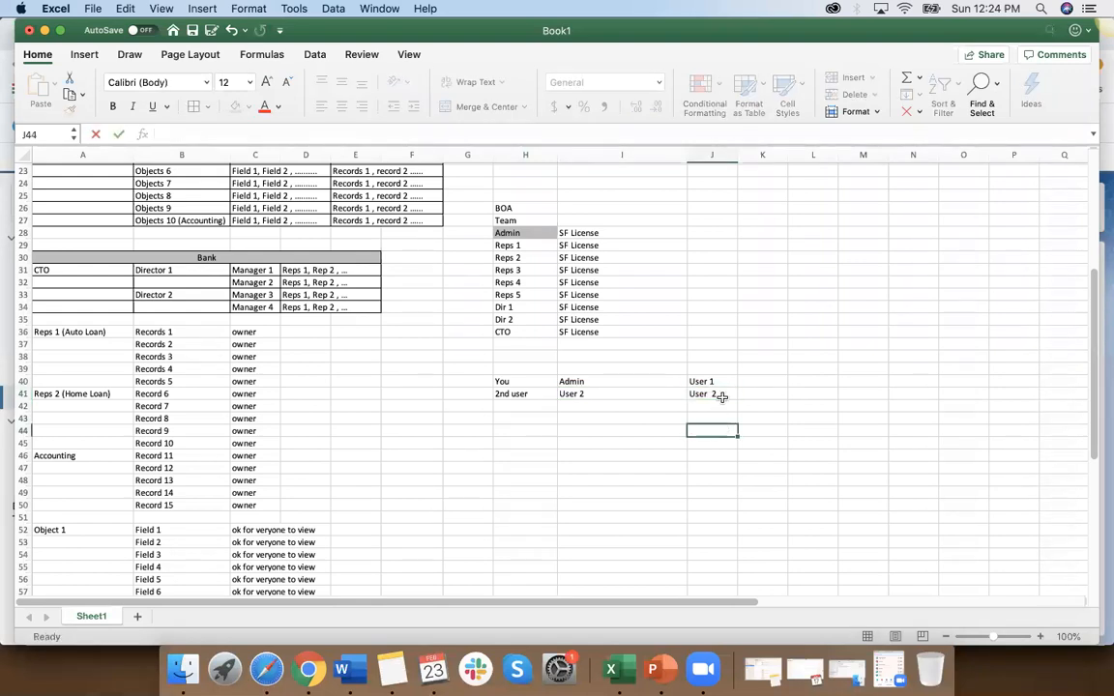
click(756, 381)
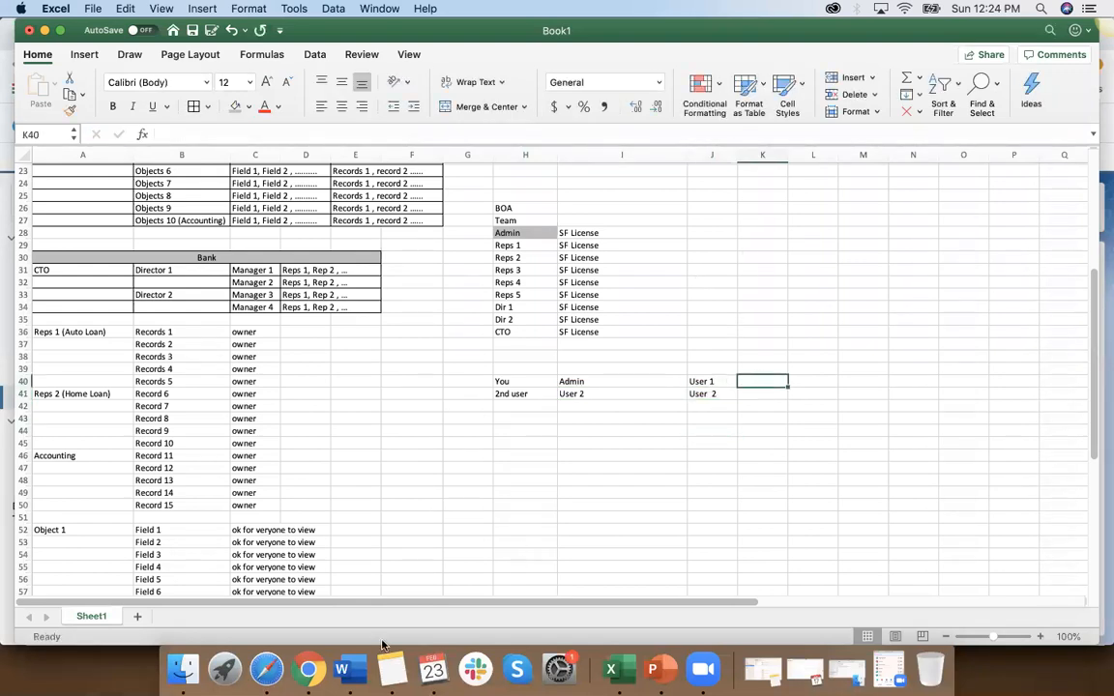
Step: Switch to Salesforce in Chrome and log out of the current account
click(307, 669)
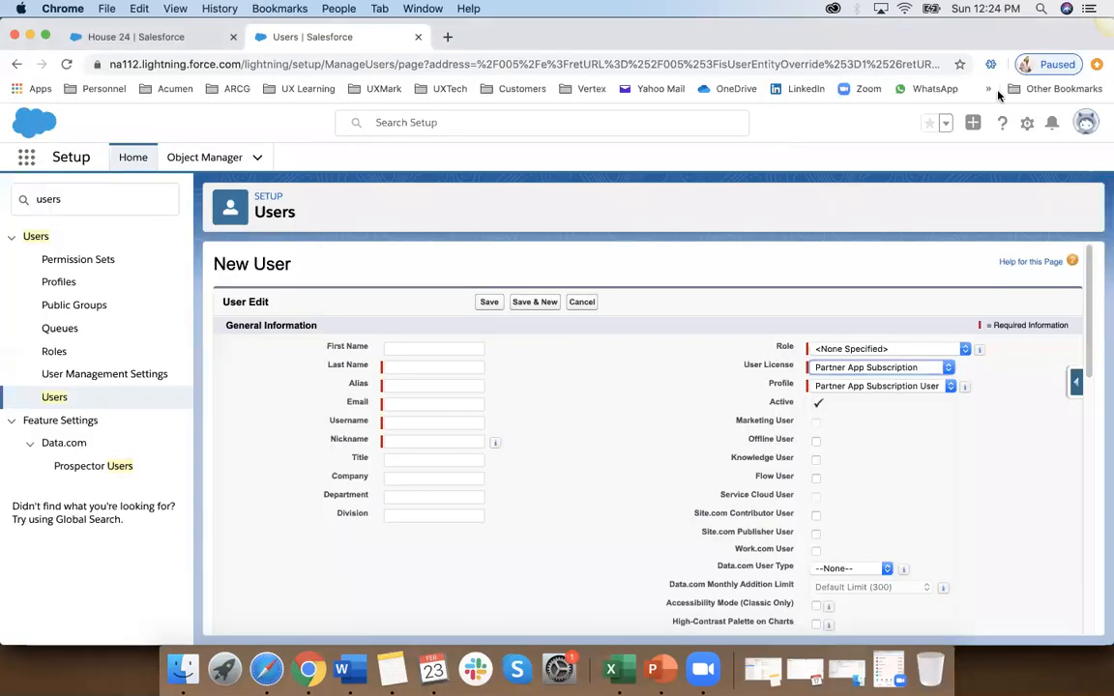
click(1086, 123)
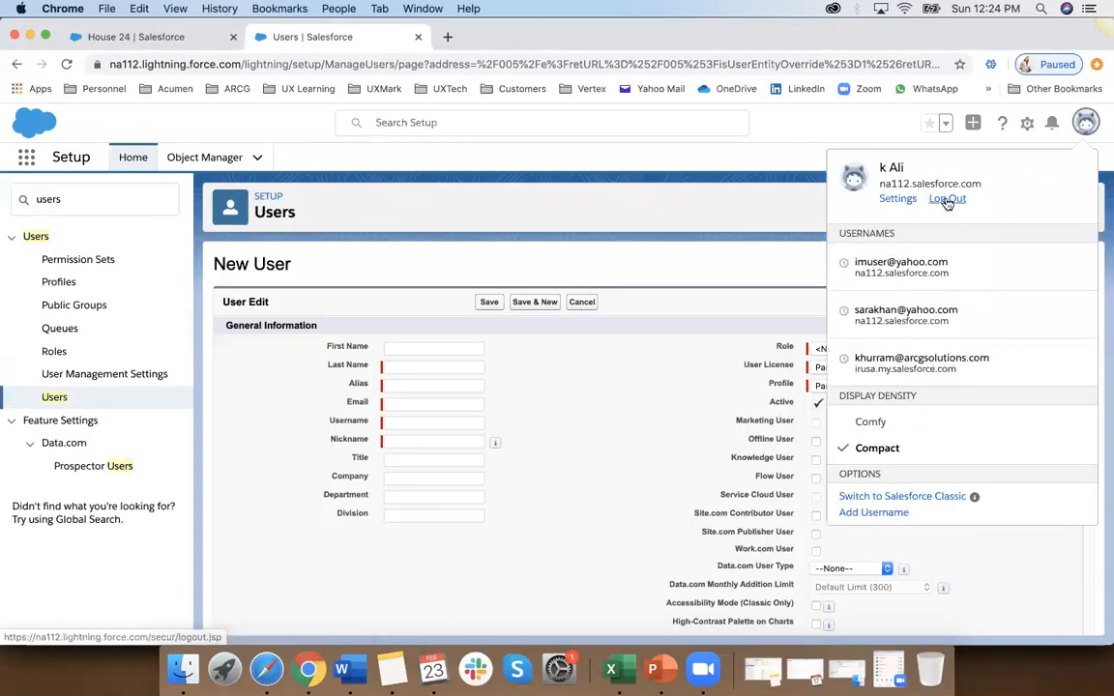
click(947, 200)
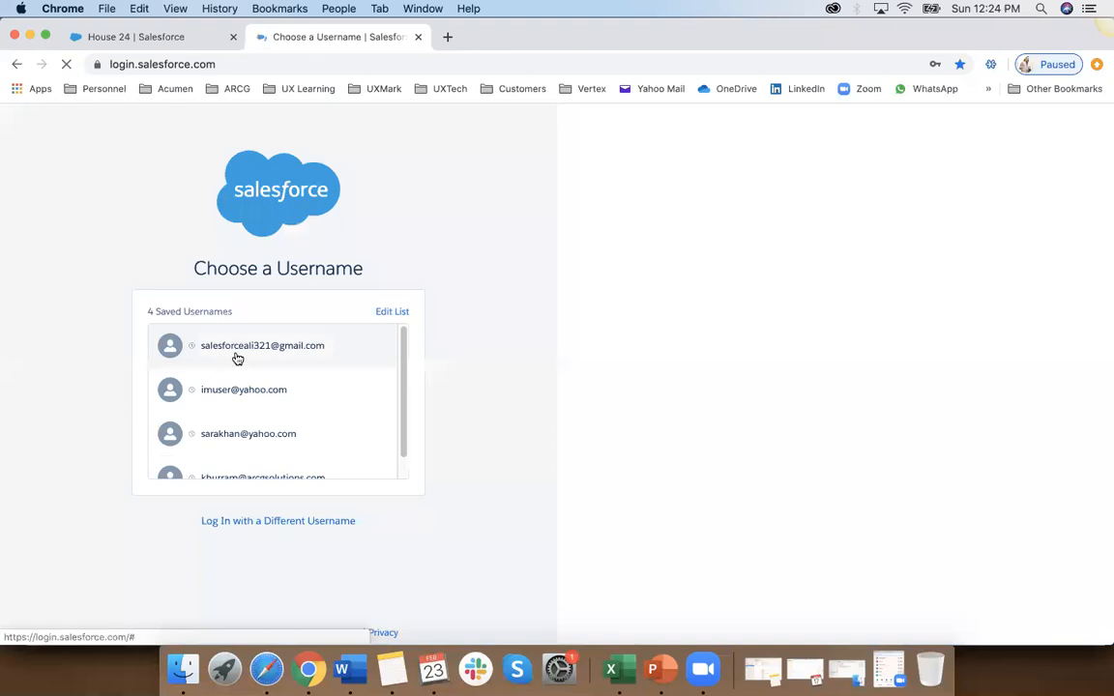
Step: Log in to Salesforce through the different-username option, filling in the admin account's saved username and password
click(266, 520)
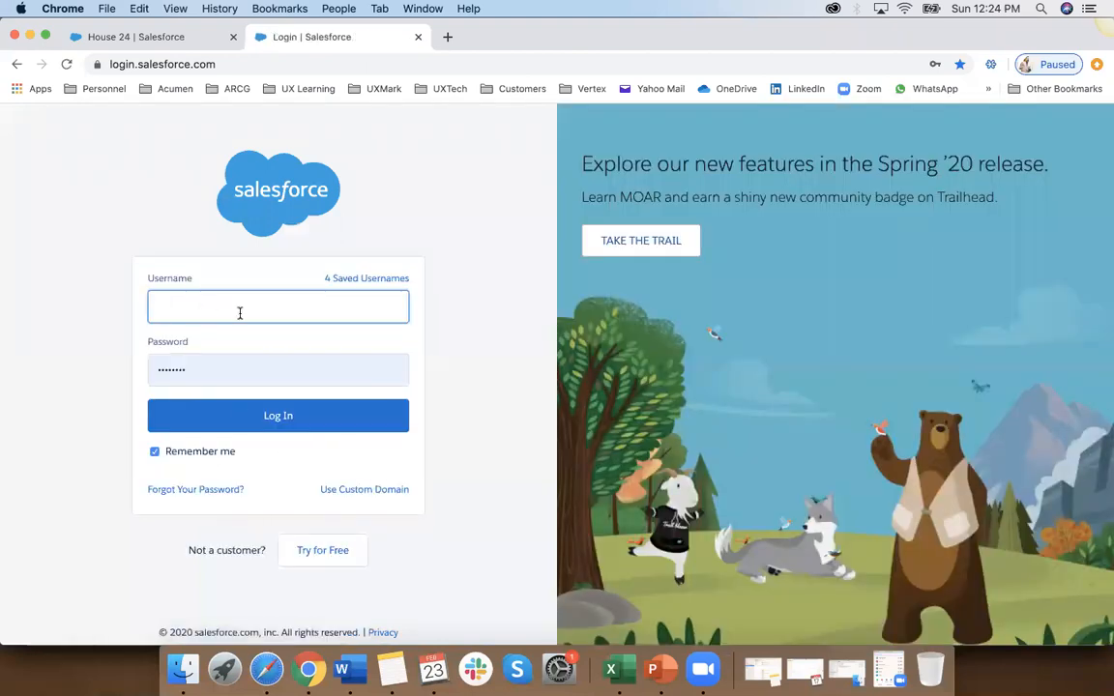
click(206, 372)
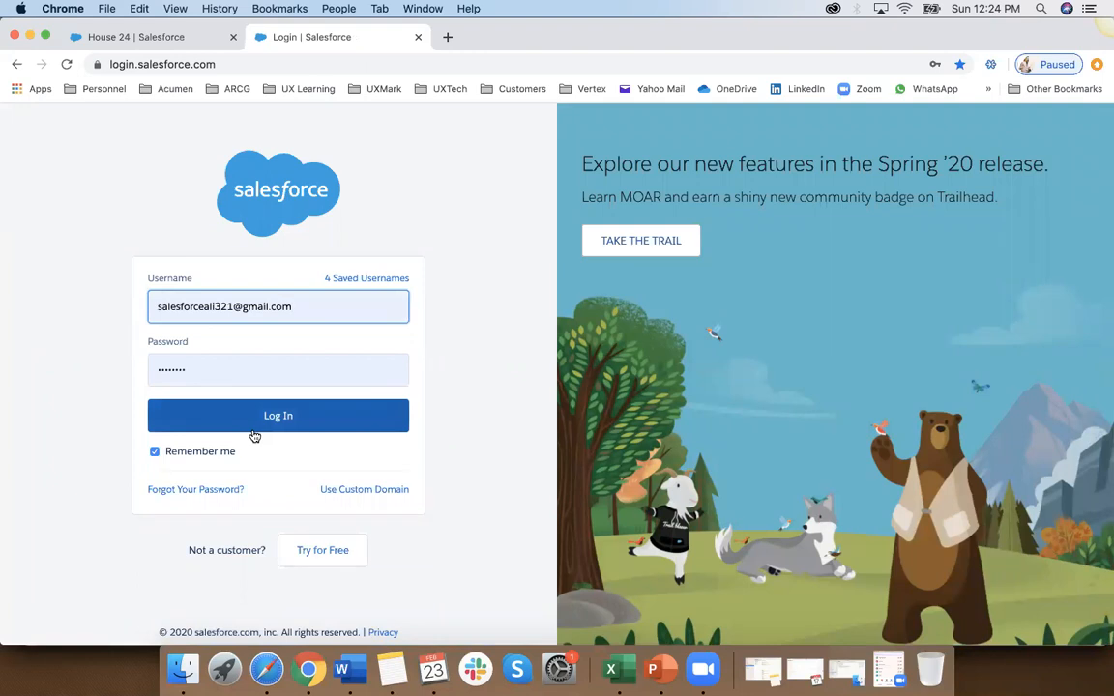
click(270, 423)
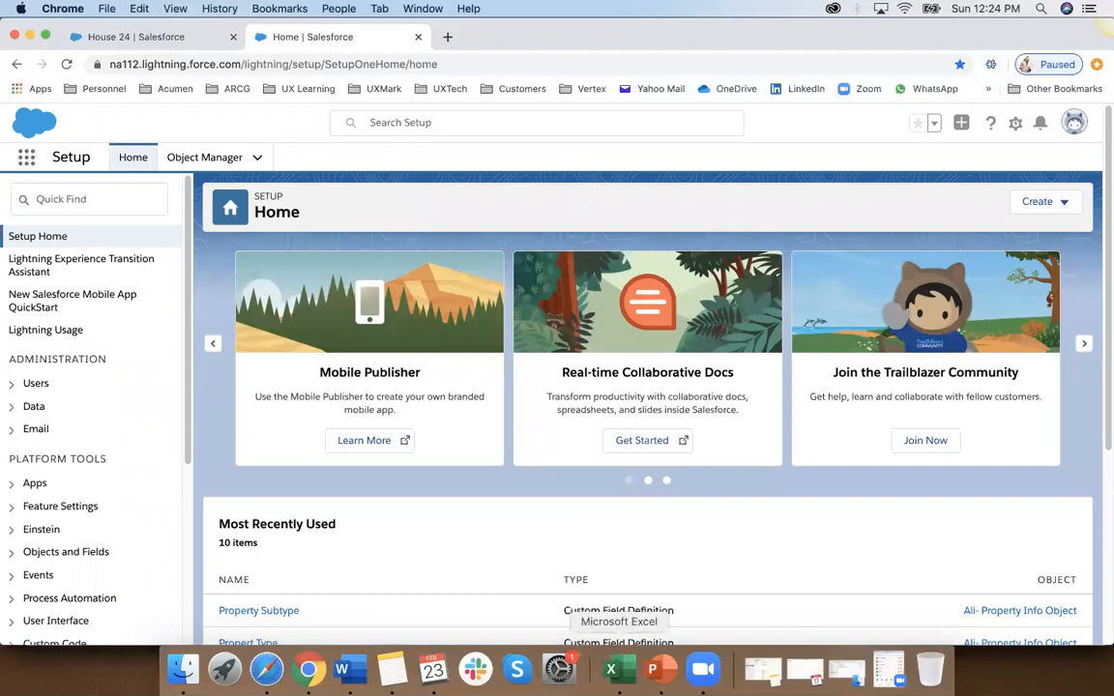
Step: Switch to Excel and compare the team members in H29:H36 with the two user entries in J40:J41
click(611, 669)
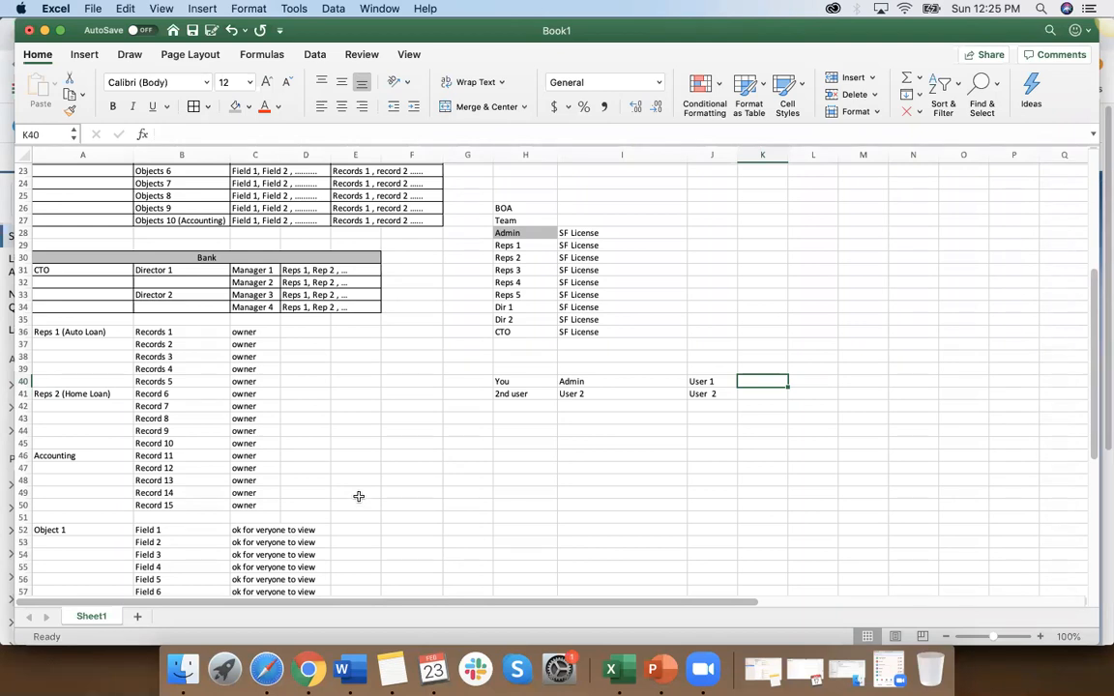
click(722, 396)
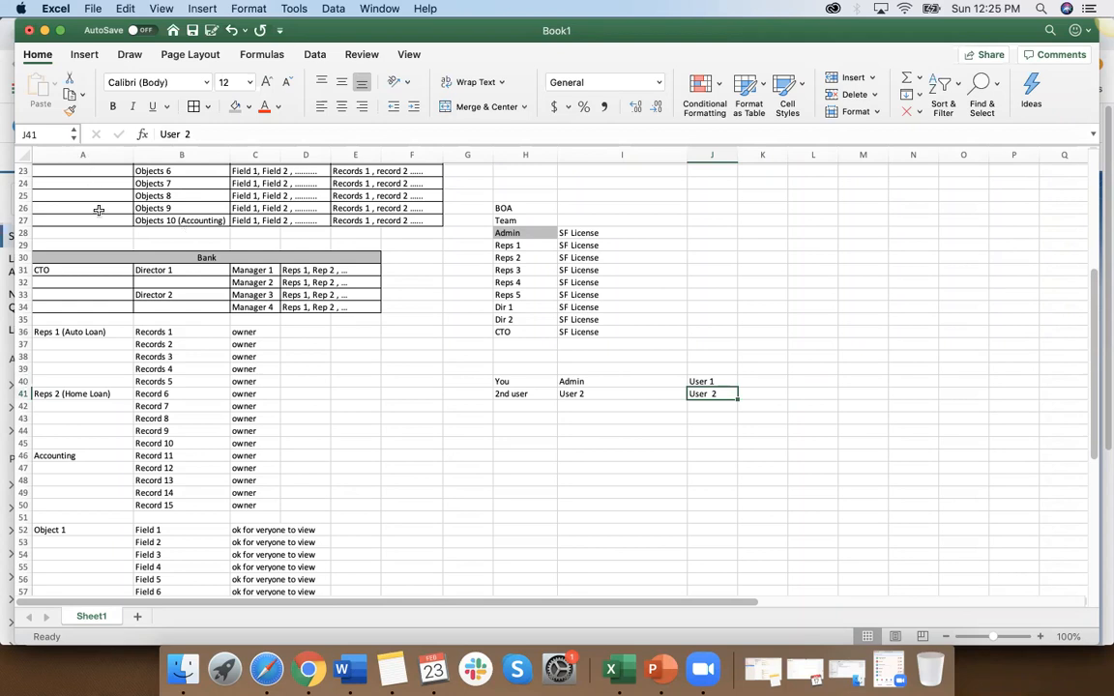
drag(530, 248, 524, 329)
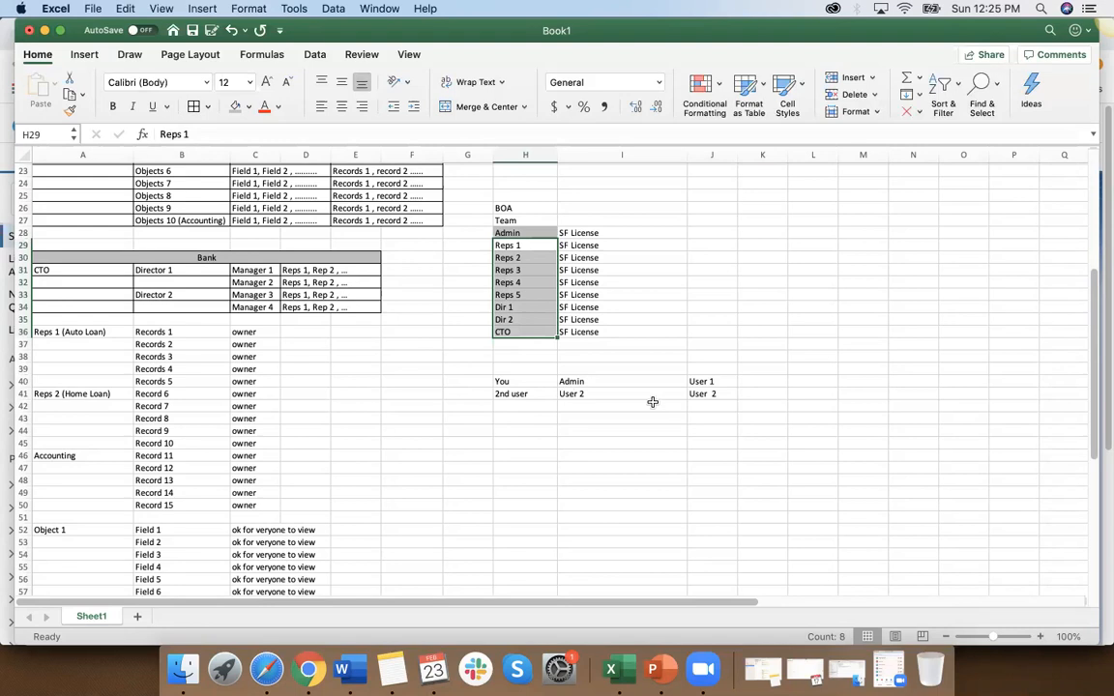
click(716, 380)
click(707, 393)
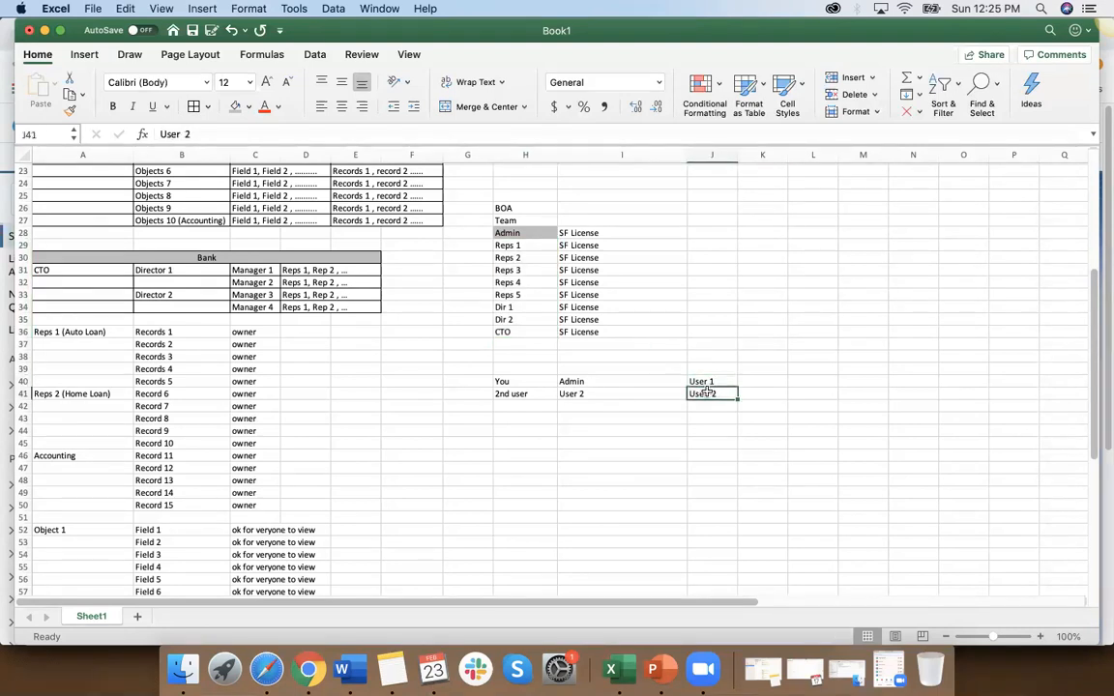
Step: Append (Make changes) to the Admin entry in I40
click(646, 382)
double_click(647, 383)
text((Make cha)
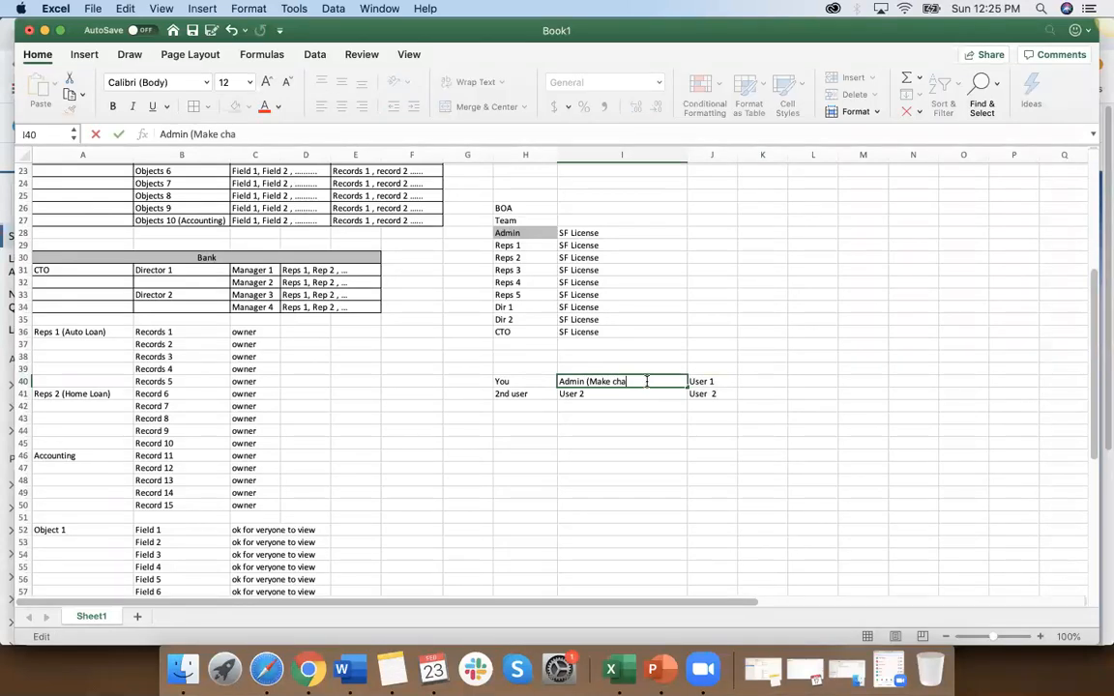
text(nges))
Step: Change the 2nd user entry in I41 to Test 2User (testing)
click(624, 394)
double_click(624, 394)
text(()
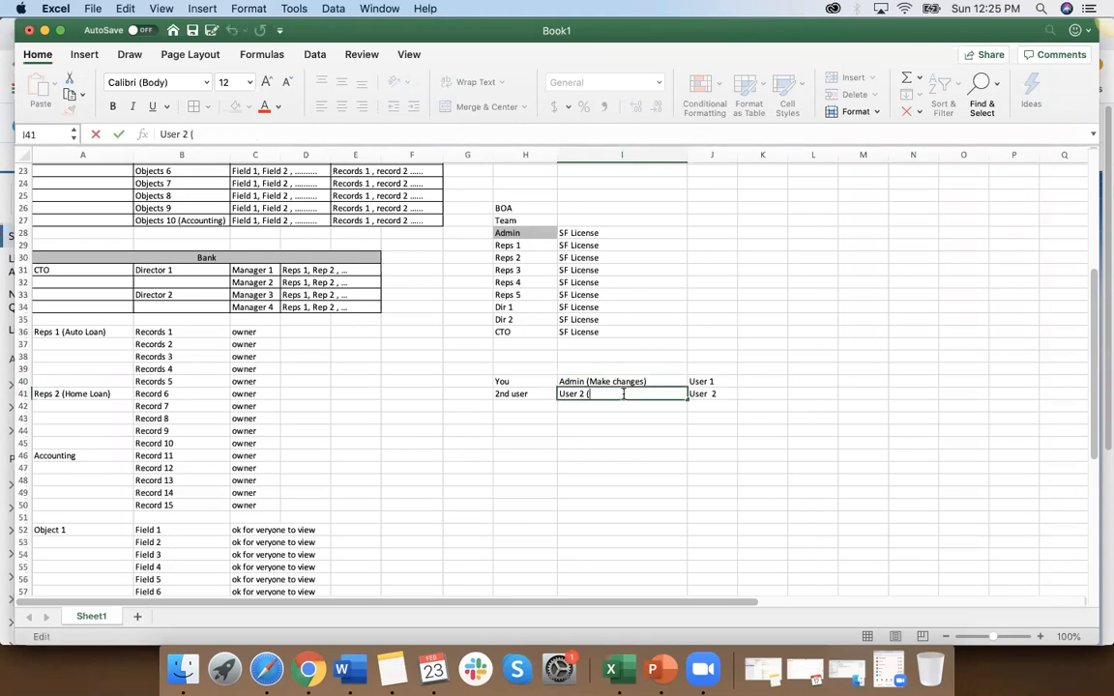
text(testing))
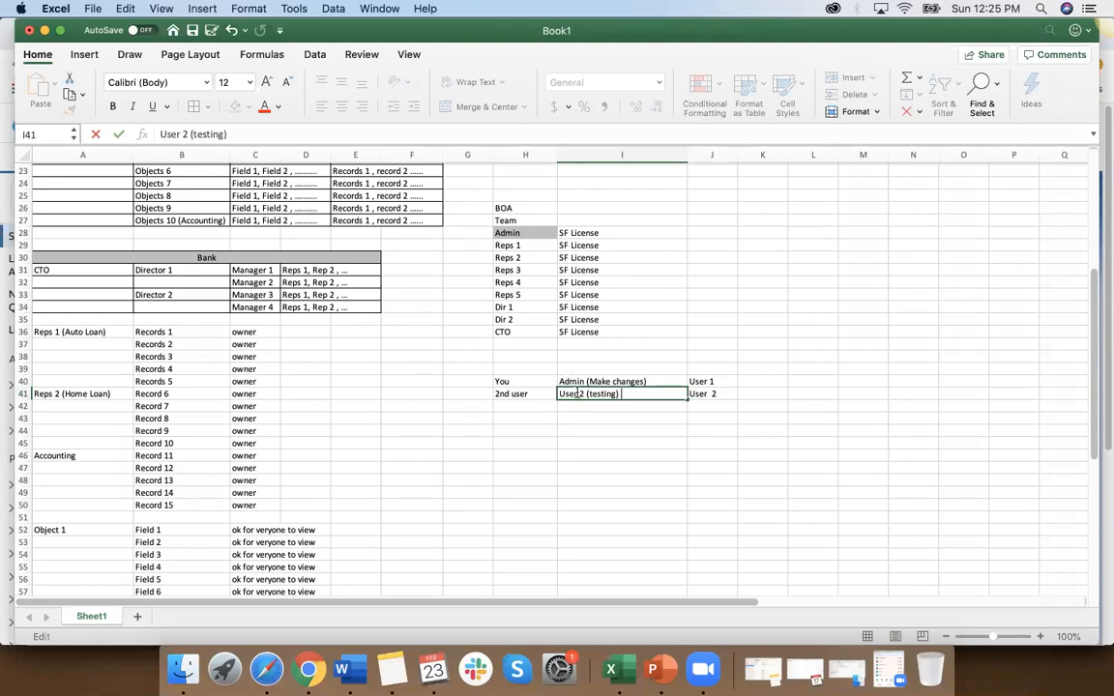
text(Test)
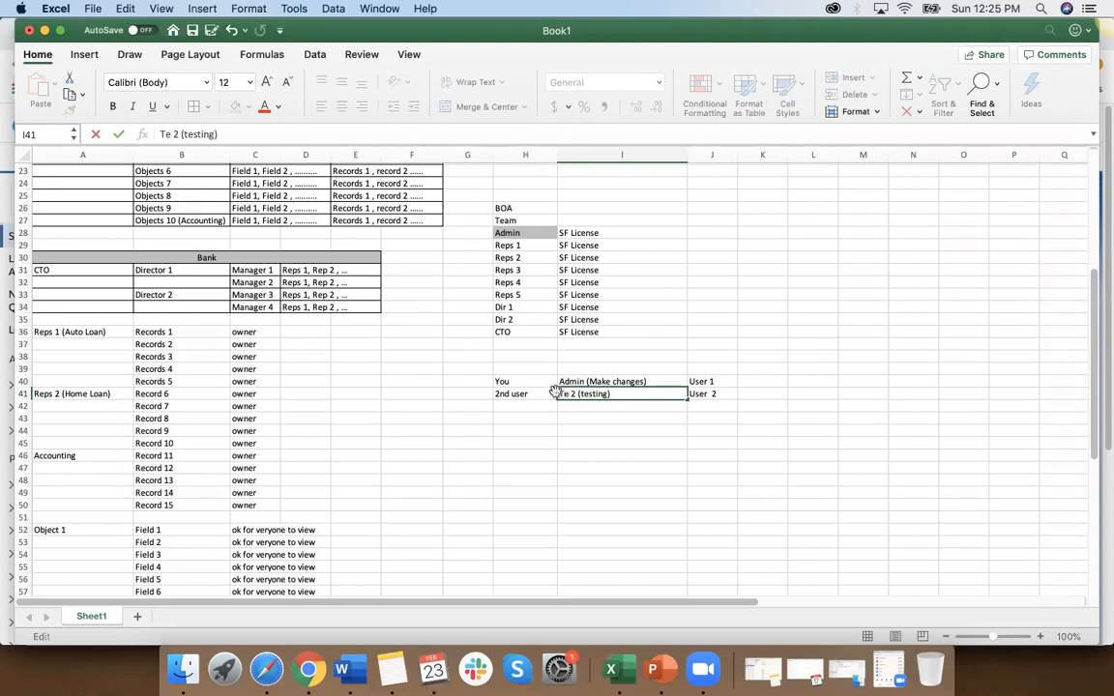
click(585, 395)
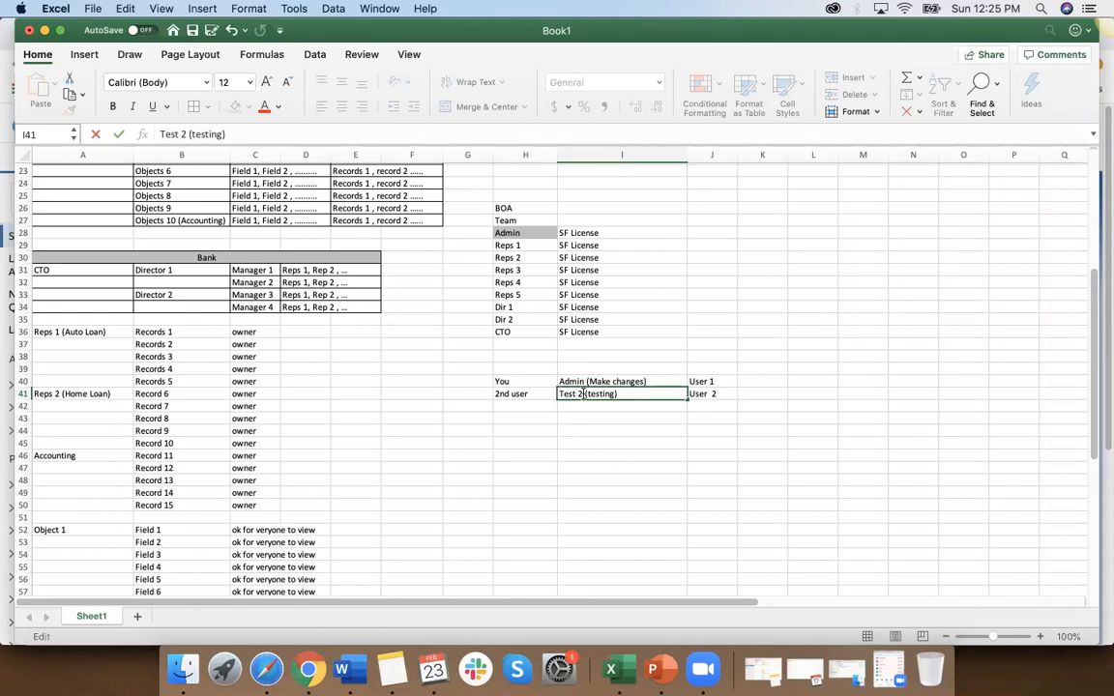
key(BackSpace)
text(User)
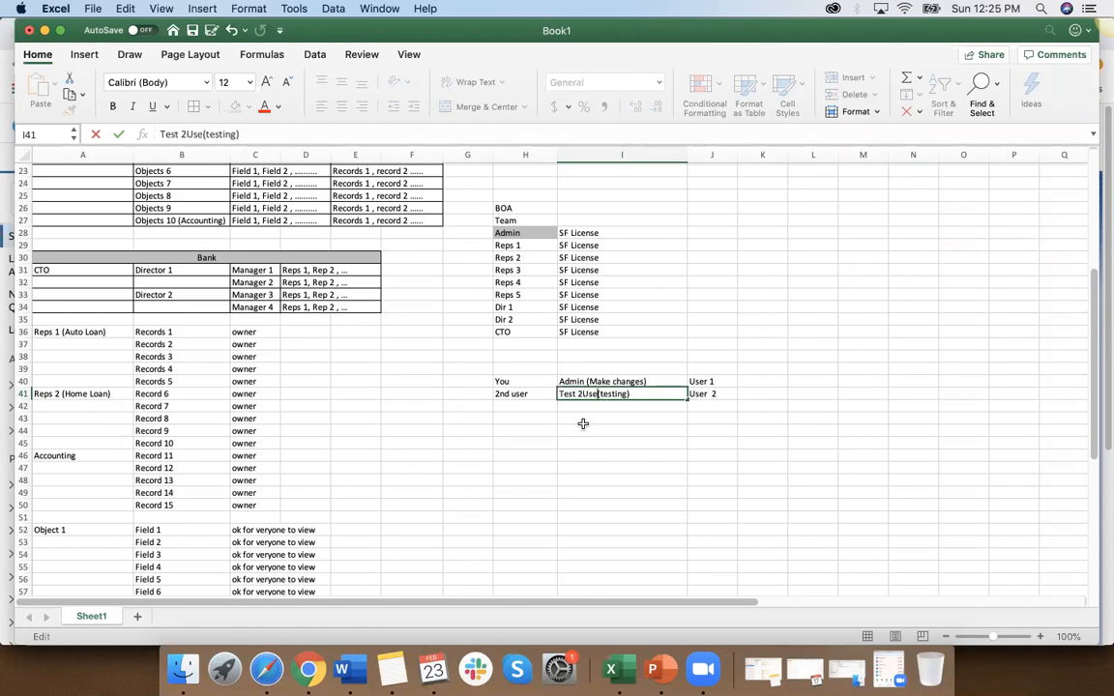
click(587, 455)
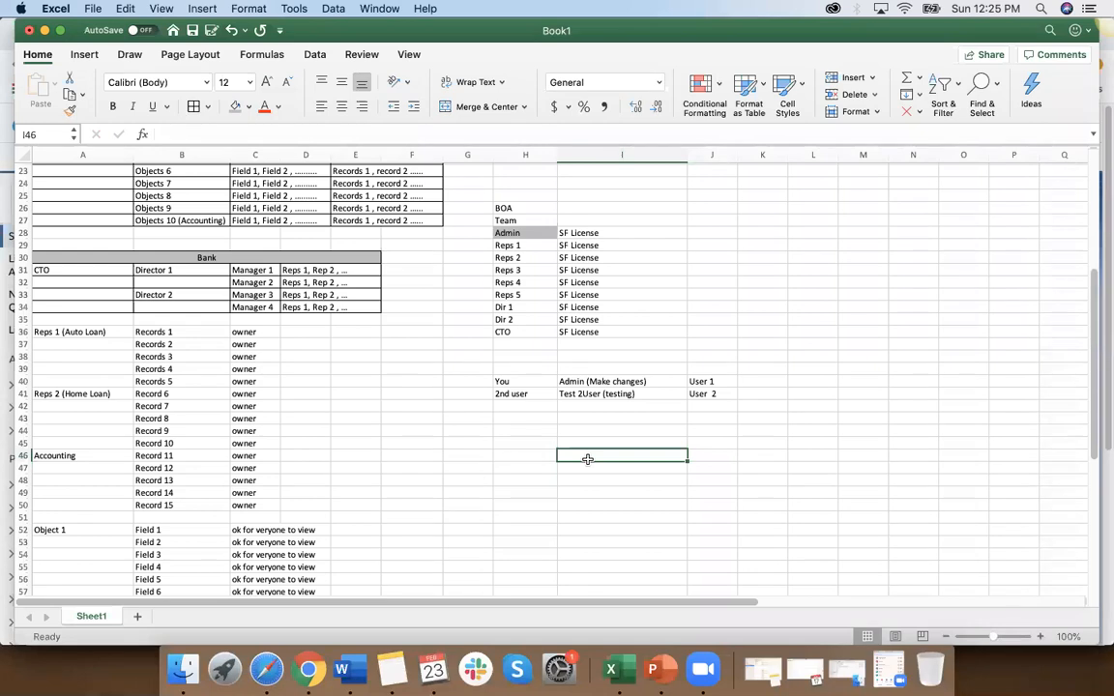
Step: Review the Application (Sales Cloud) entry in A18 and compare the admin and test user entries in I40:J41
click(623, 394)
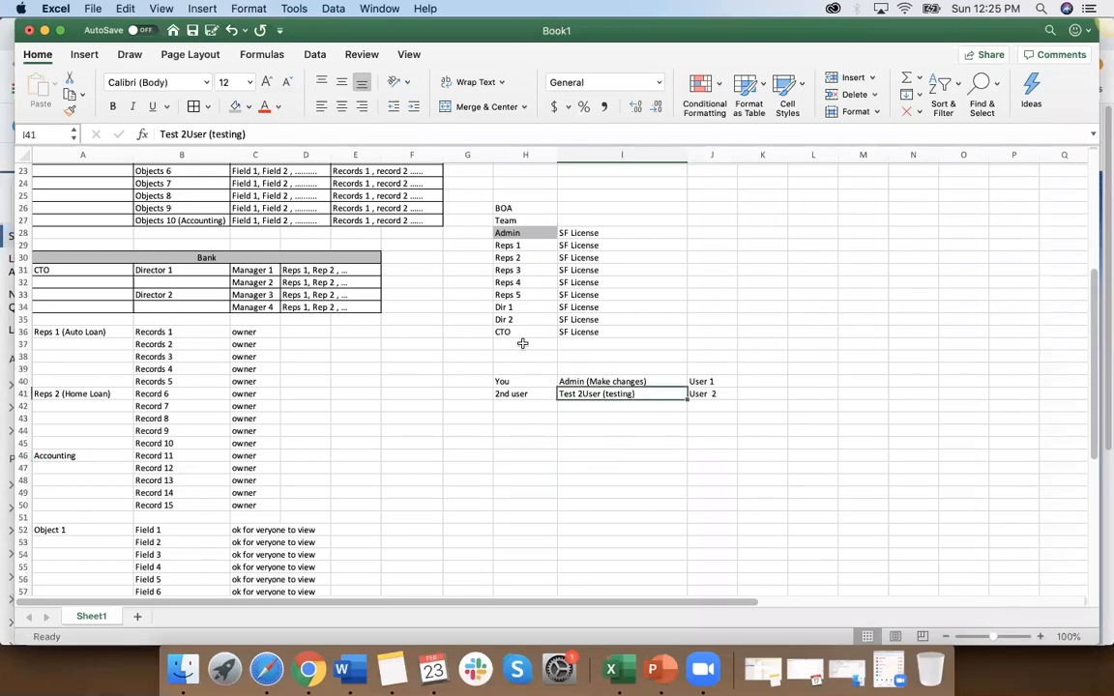
scroll(522, 344, up, 5)
click(77, 232)
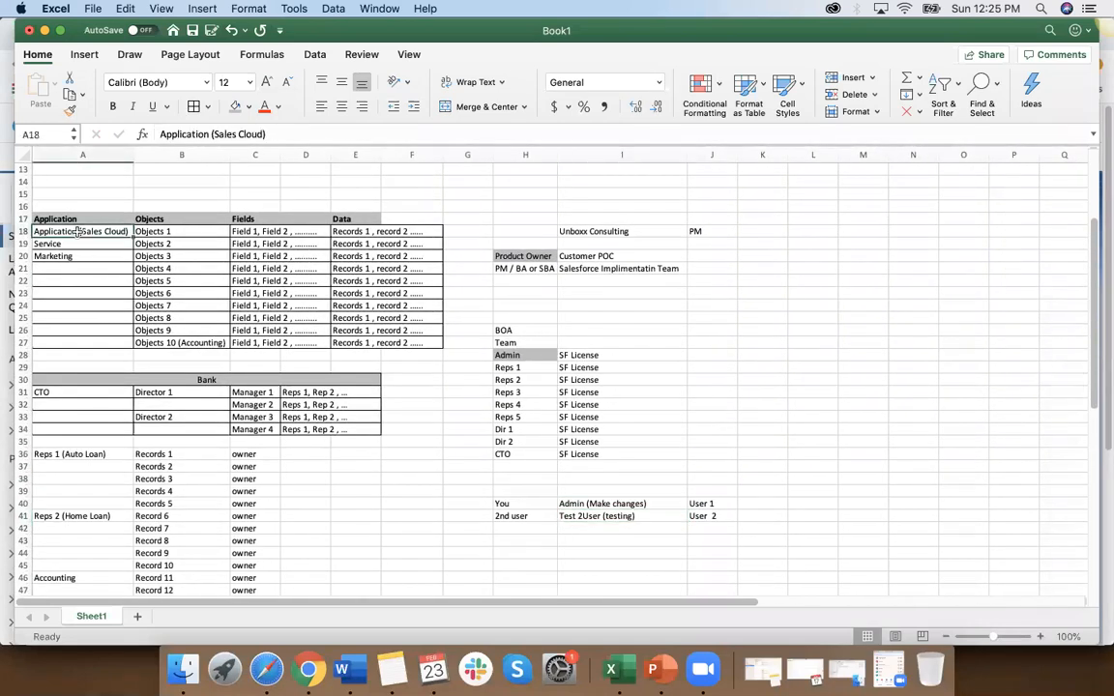
scroll(507, 447, down, 4)
click(579, 416)
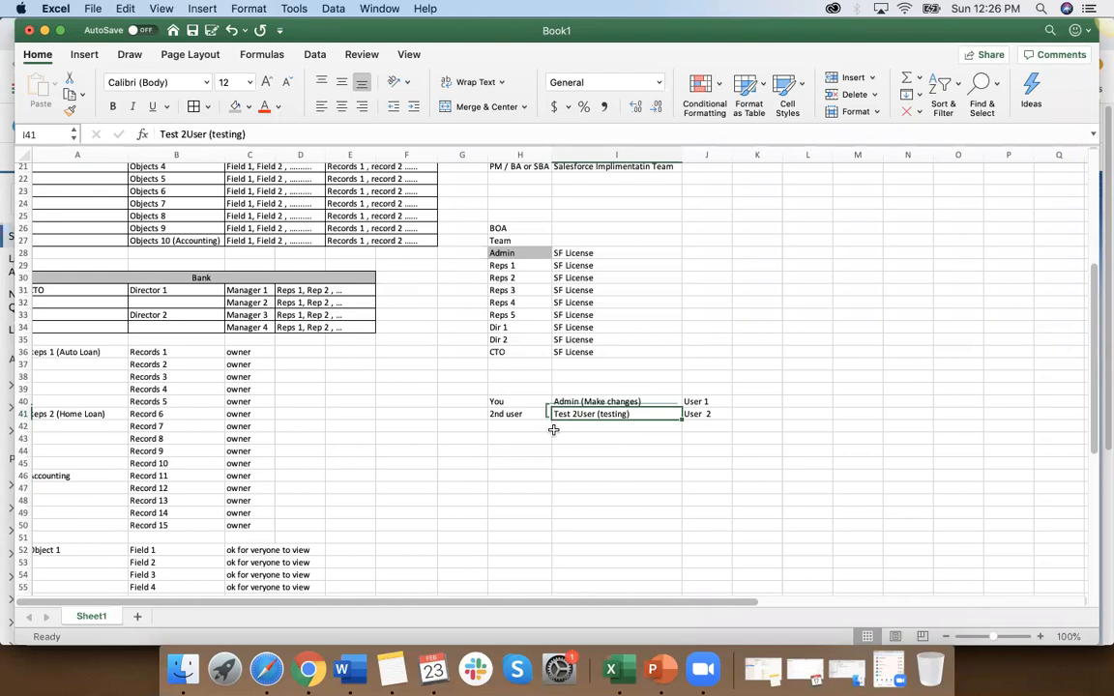
click(589, 404)
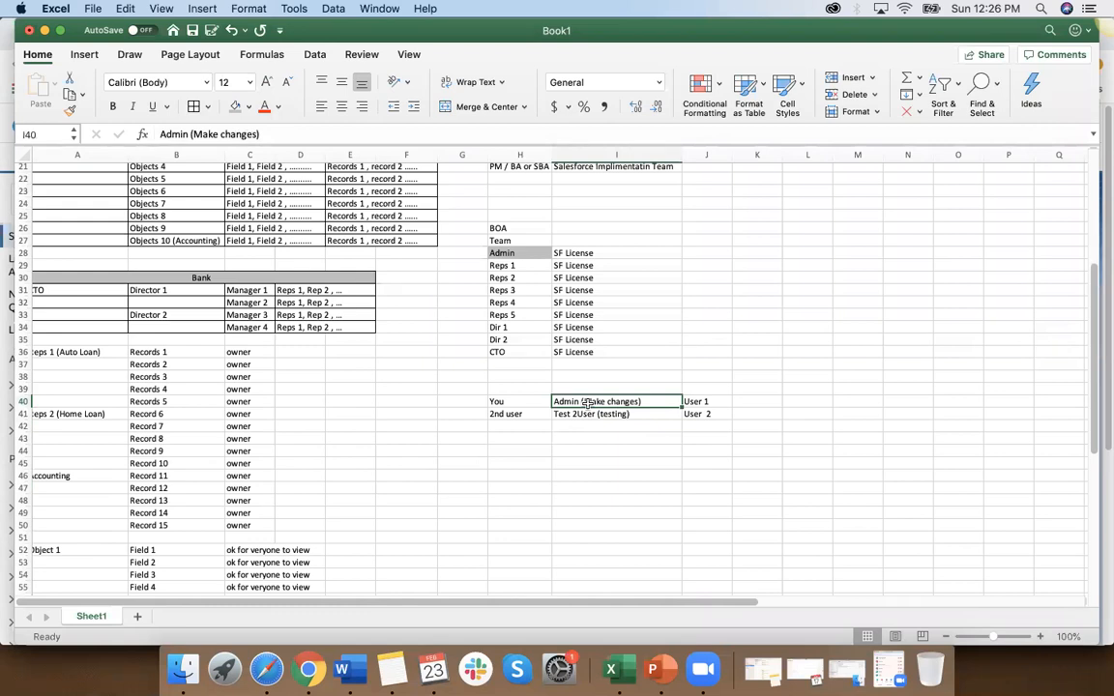
click(583, 416)
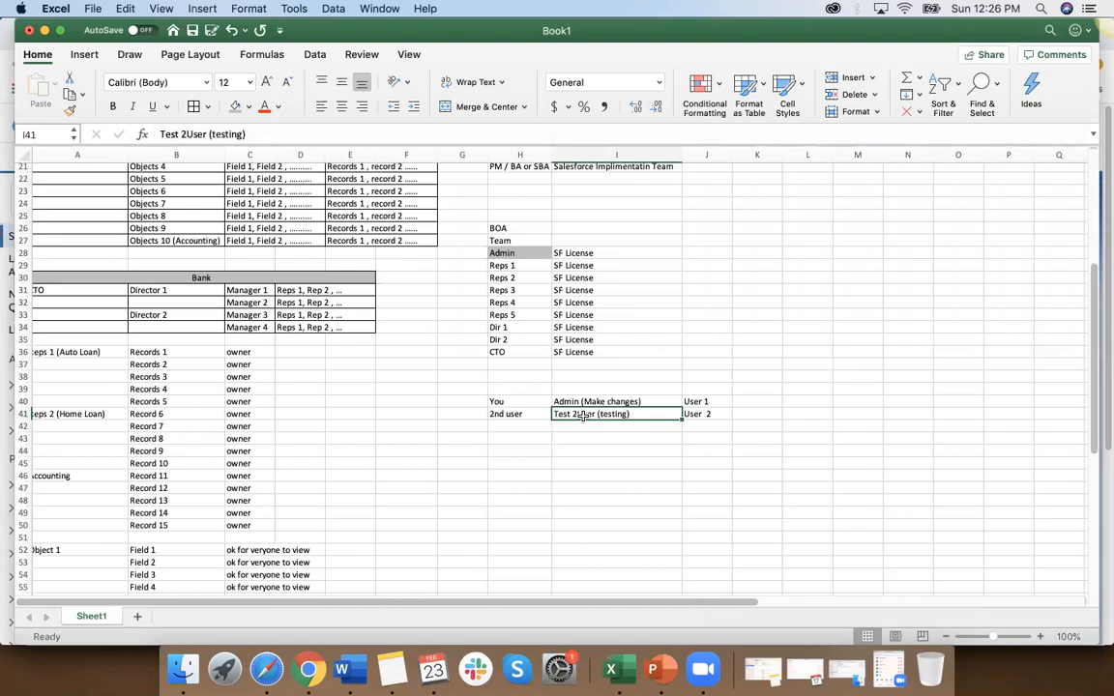
click(592, 402)
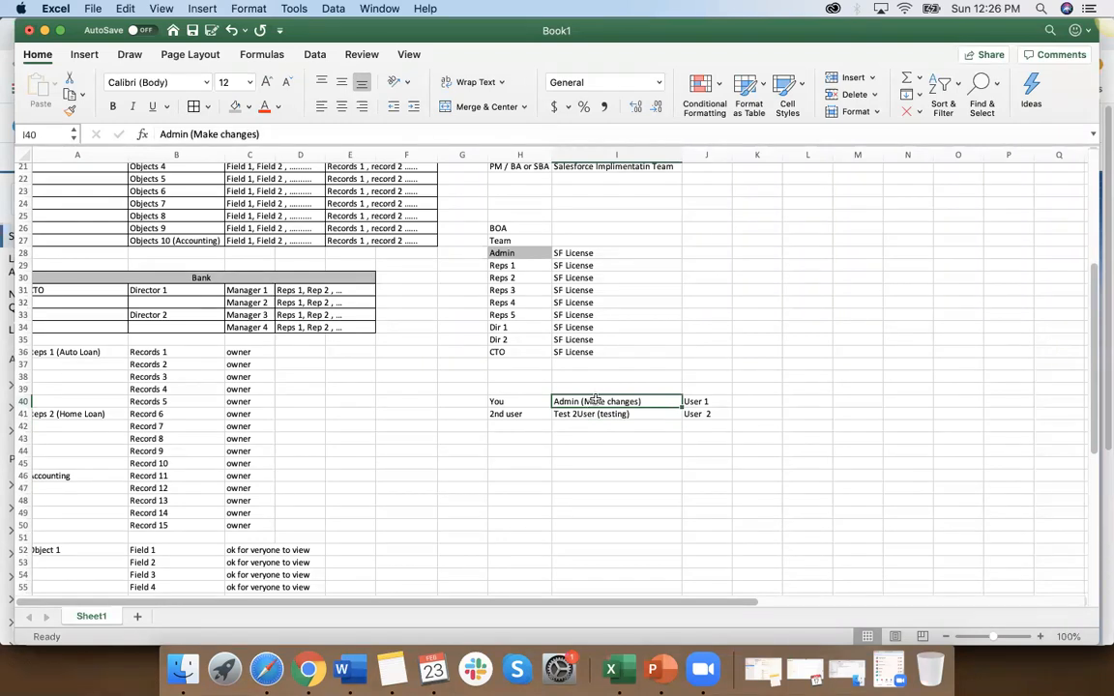
click(594, 412)
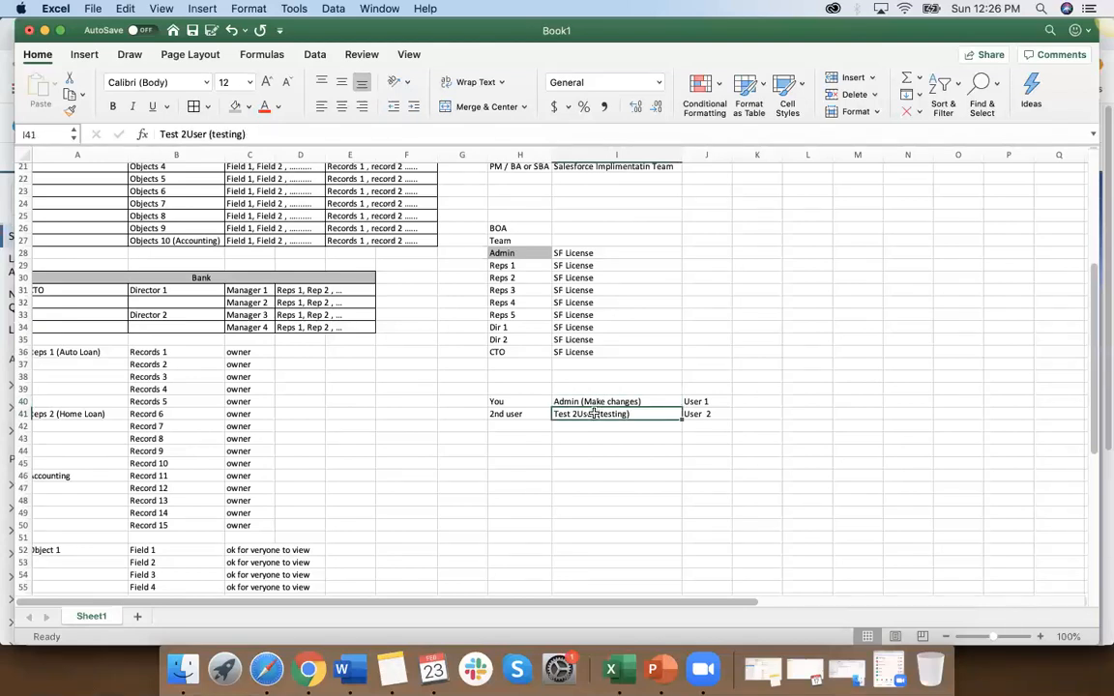
click(599, 401)
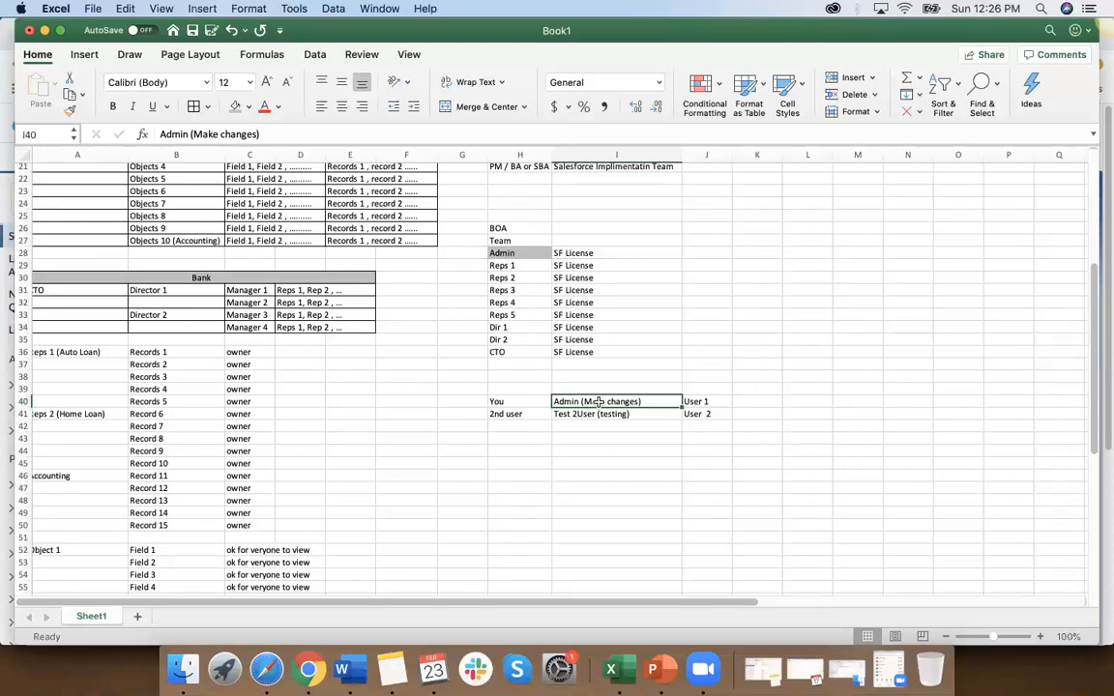
click(596, 415)
click(600, 400)
click(706, 401)
click(706, 414)
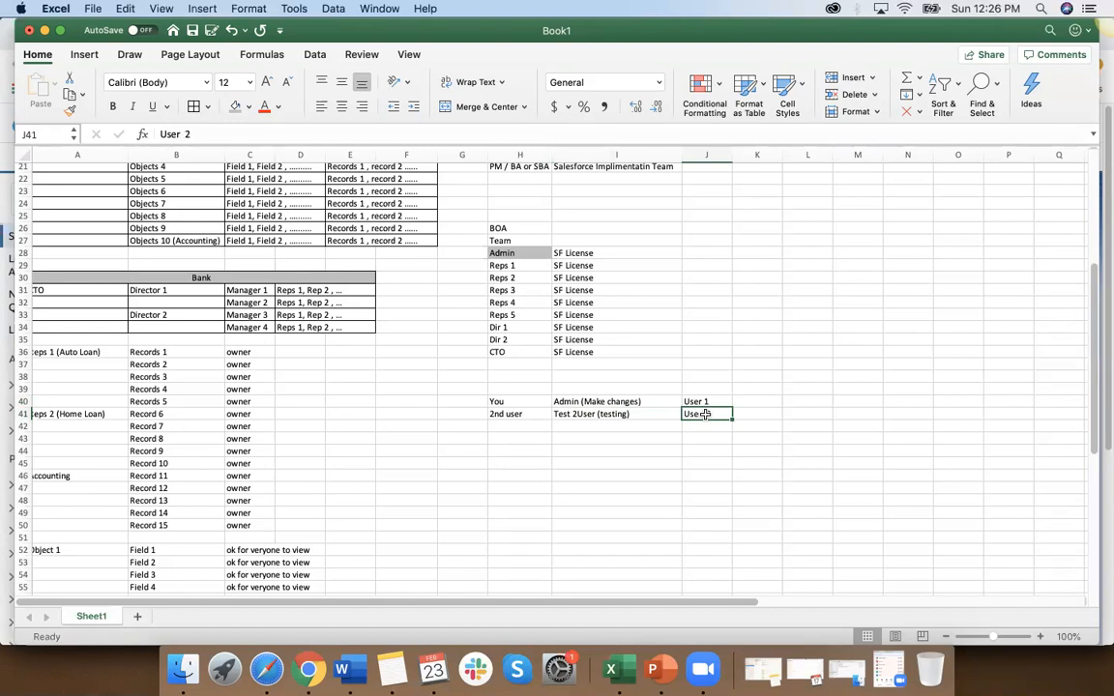
Step: Add a USERS heading in H39, merged and centered across H39:J39 with a grey fill
click(506, 390)
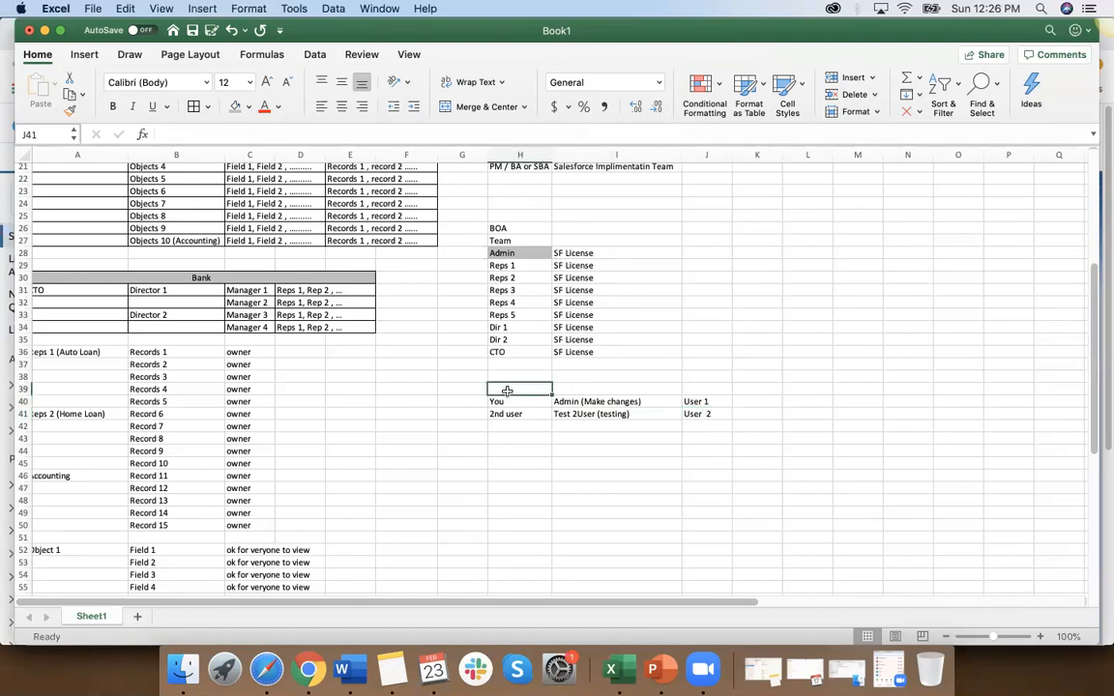
text(USERS)
click(553, 483)
drag(512, 389, 701, 387)
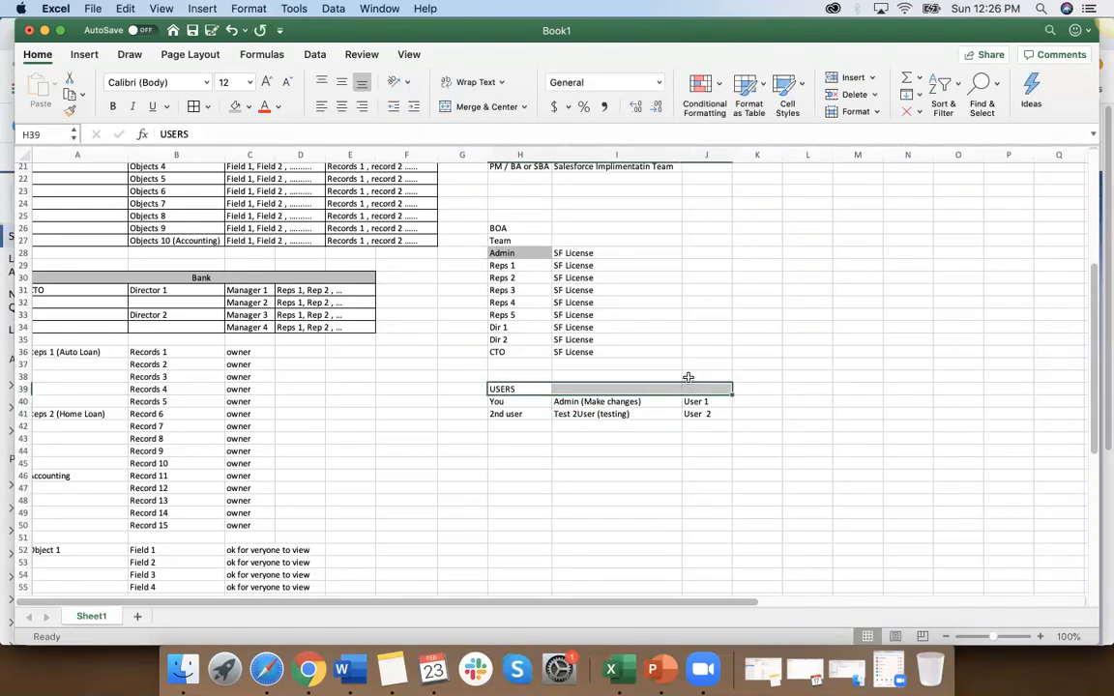
click(474, 106)
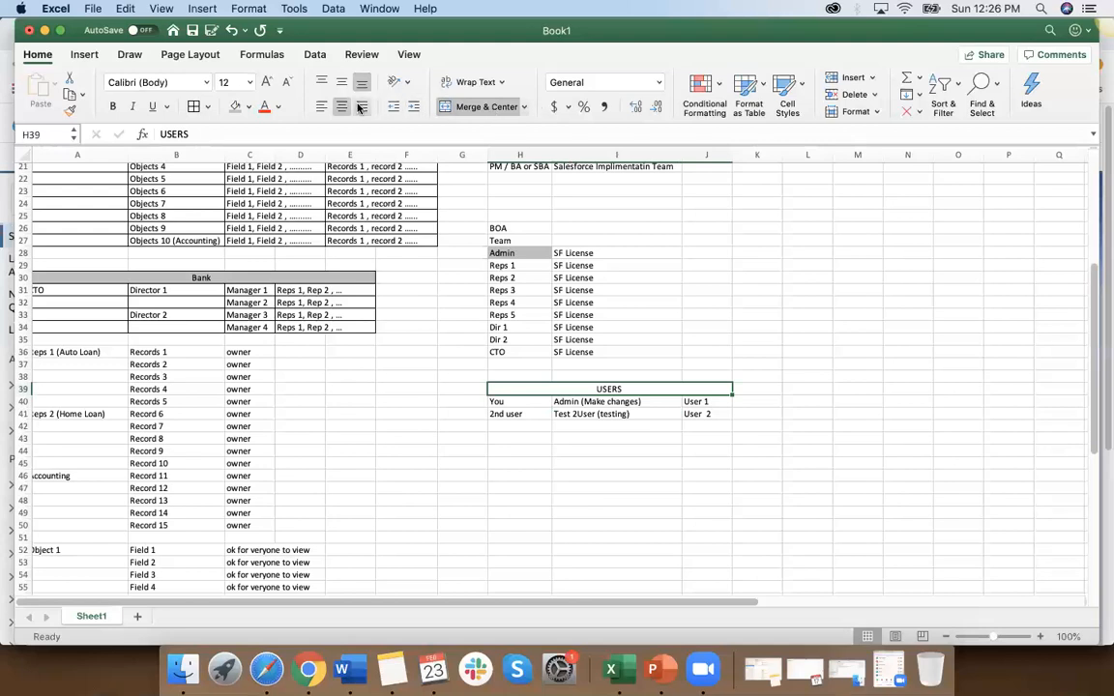
click(235, 107)
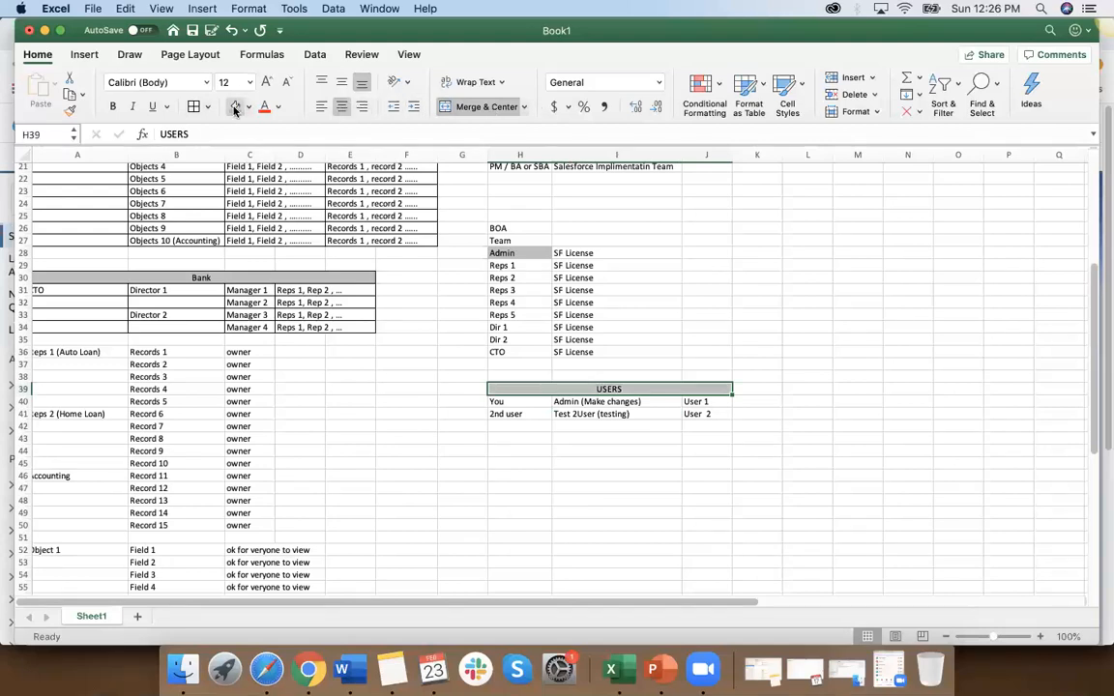
click(539, 460)
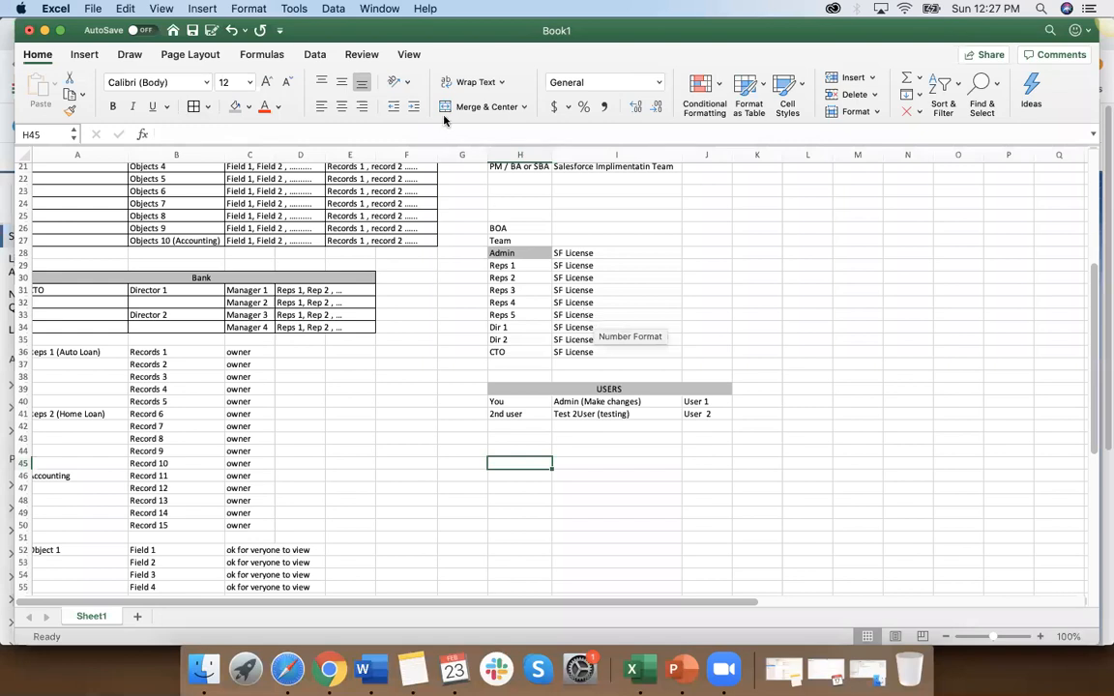
Step: Switch to Salesforce in Chrome, find Users in Setup and open a blank New User form
click(612, 414)
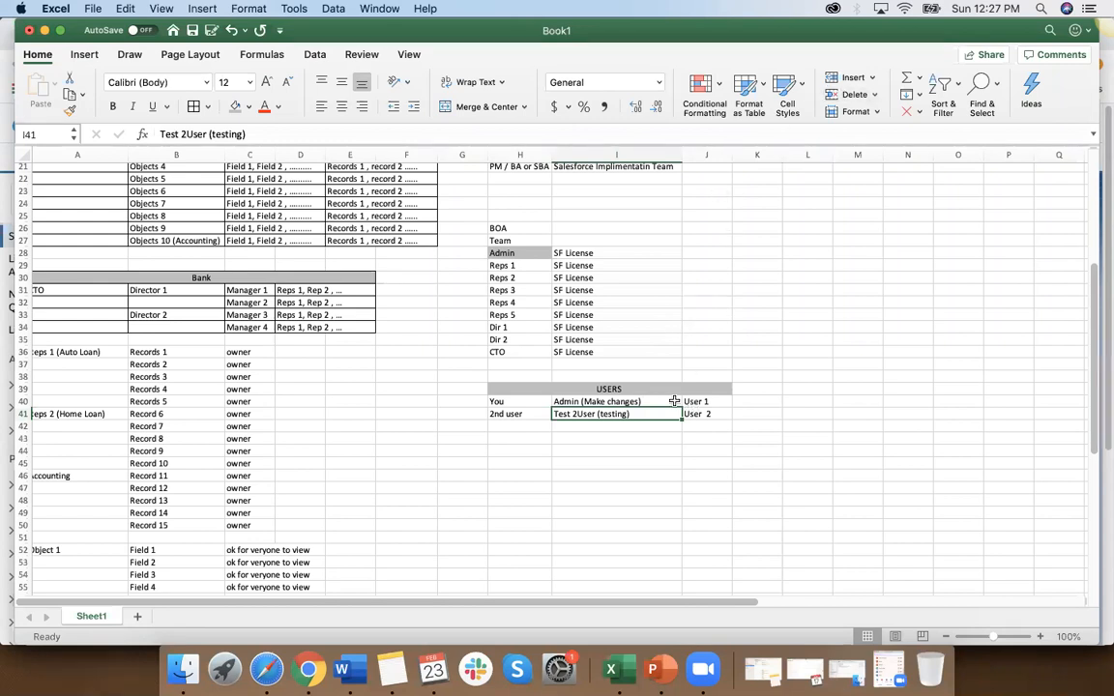
click(524, 403)
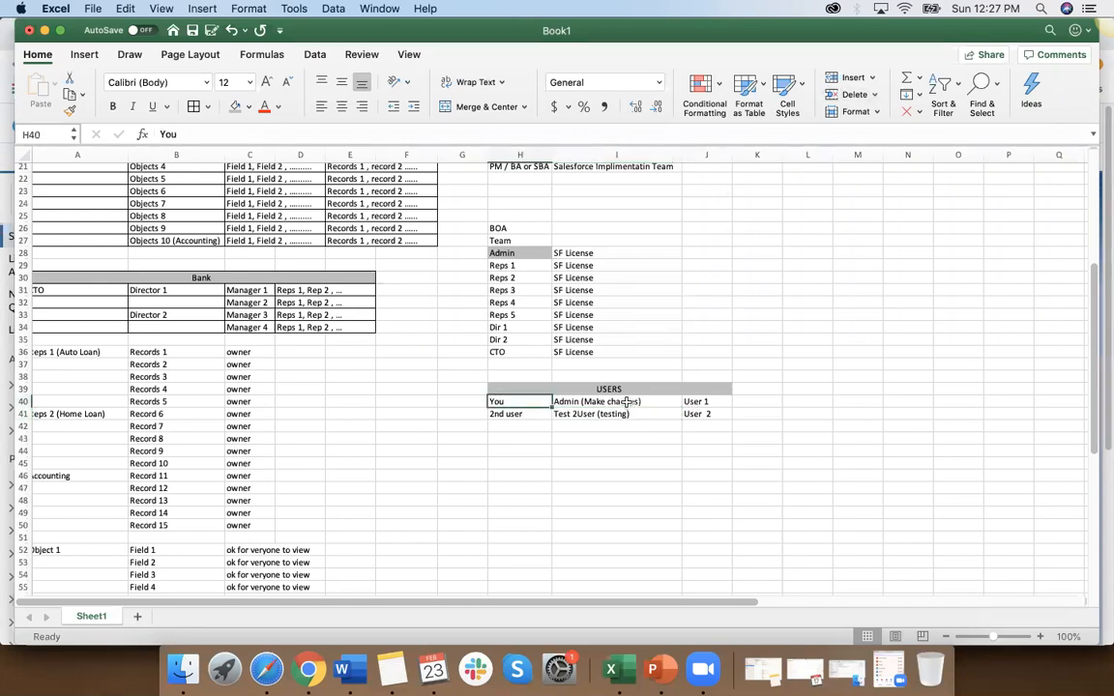
click(308, 670)
click(70, 201)
text(users)
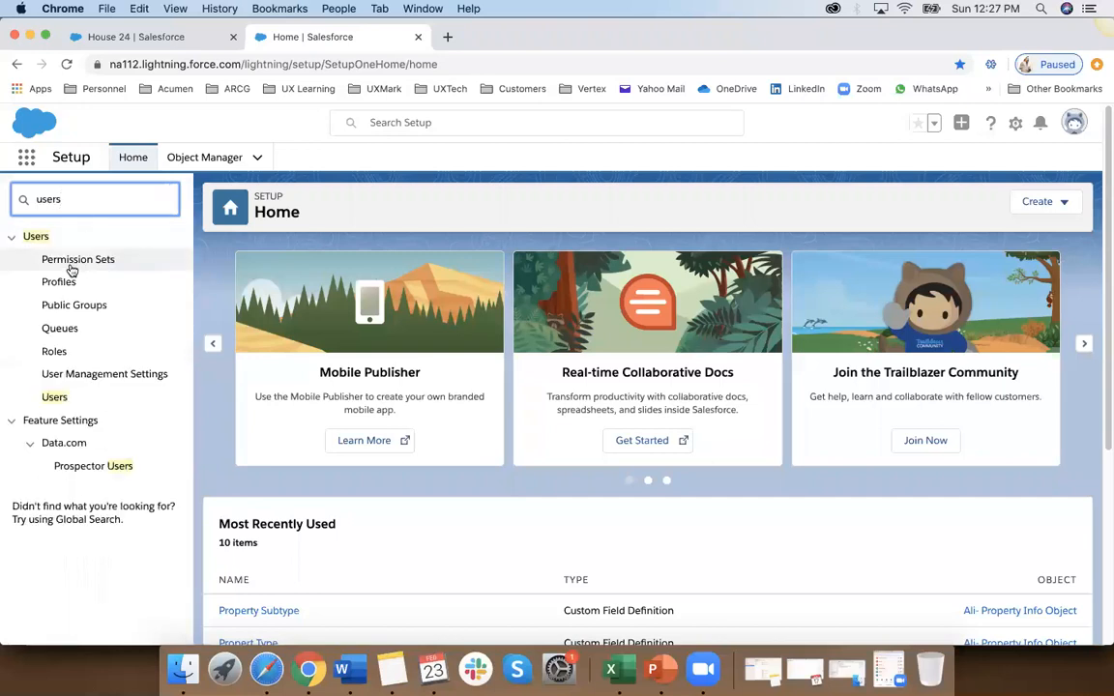
click(54, 396)
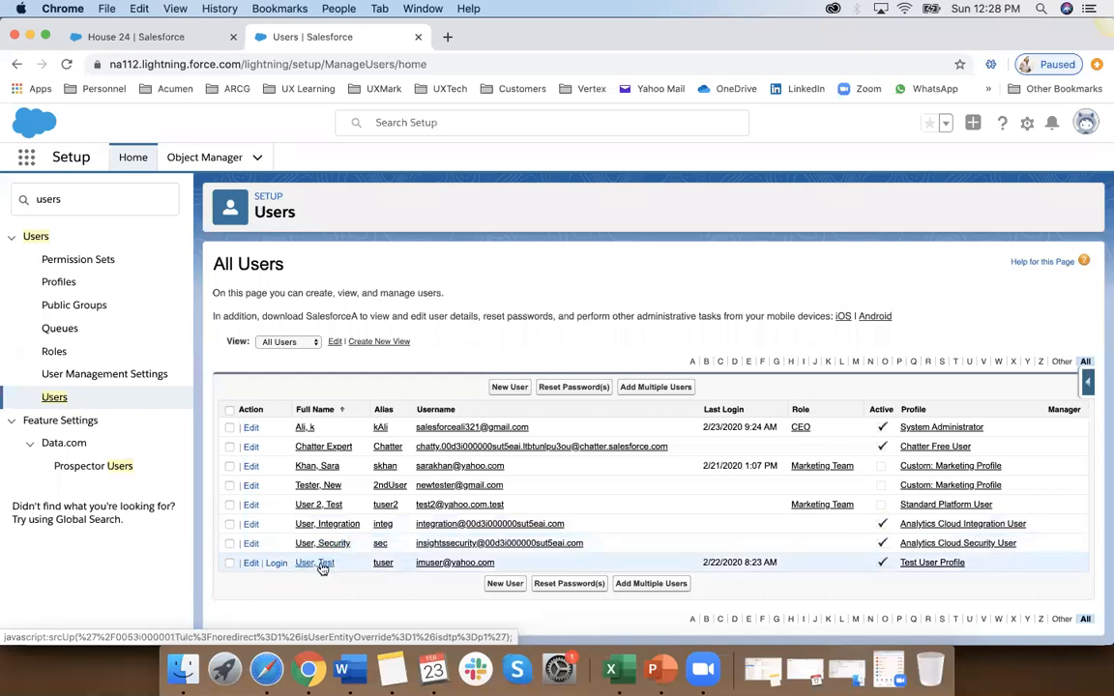
click(510, 388)
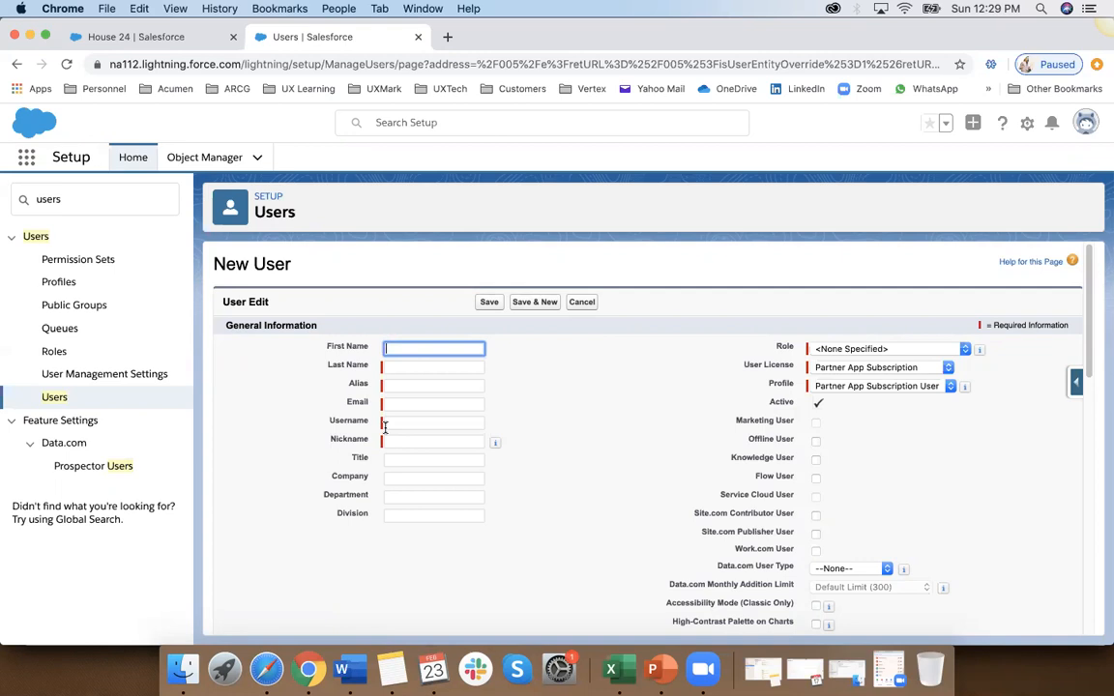
Step: Switch to Excel and compare the Admin (Make changes) and Test 2User (testing) entries in I40:I41
click(611, 669)
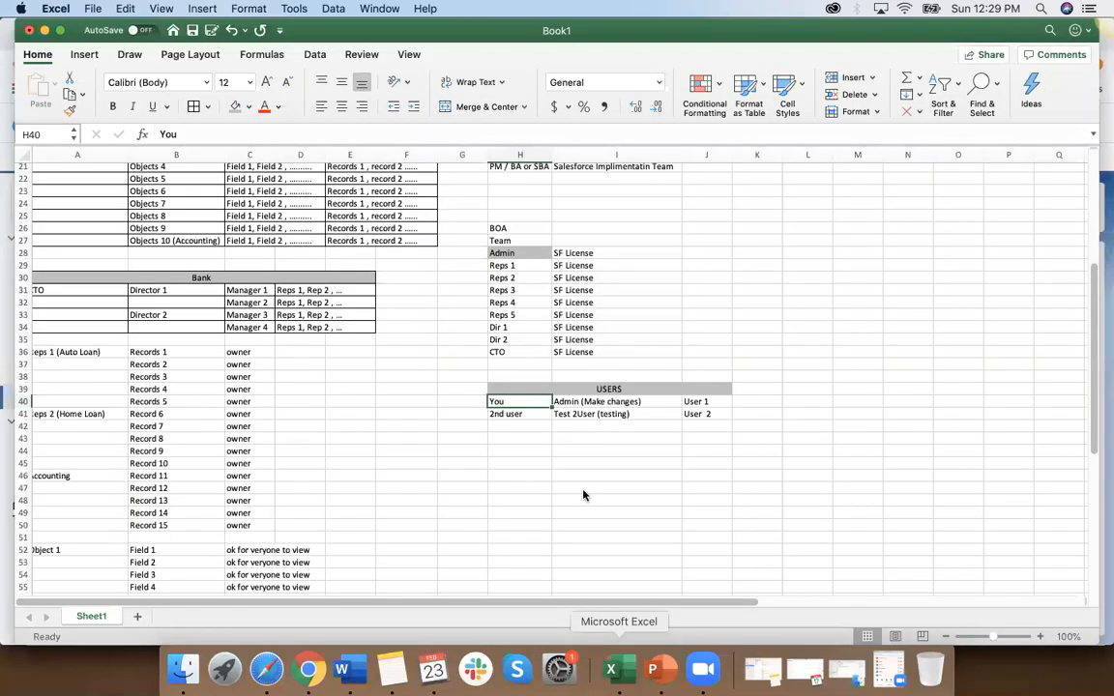
click(609, 401)
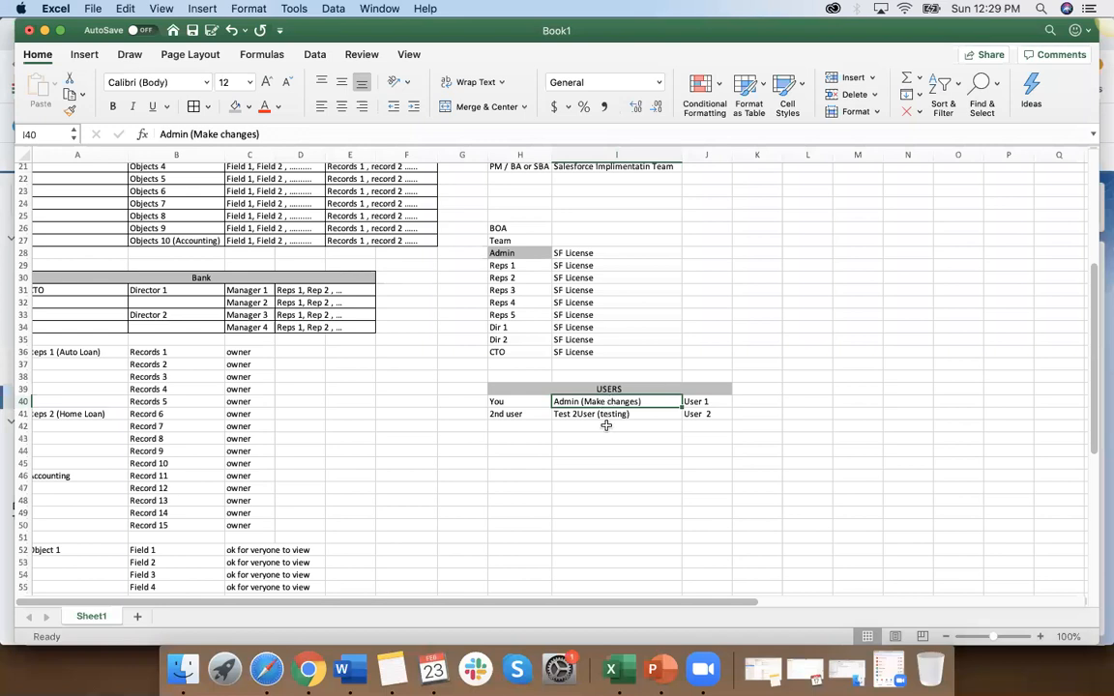
drag(615, 408, 614, 417)
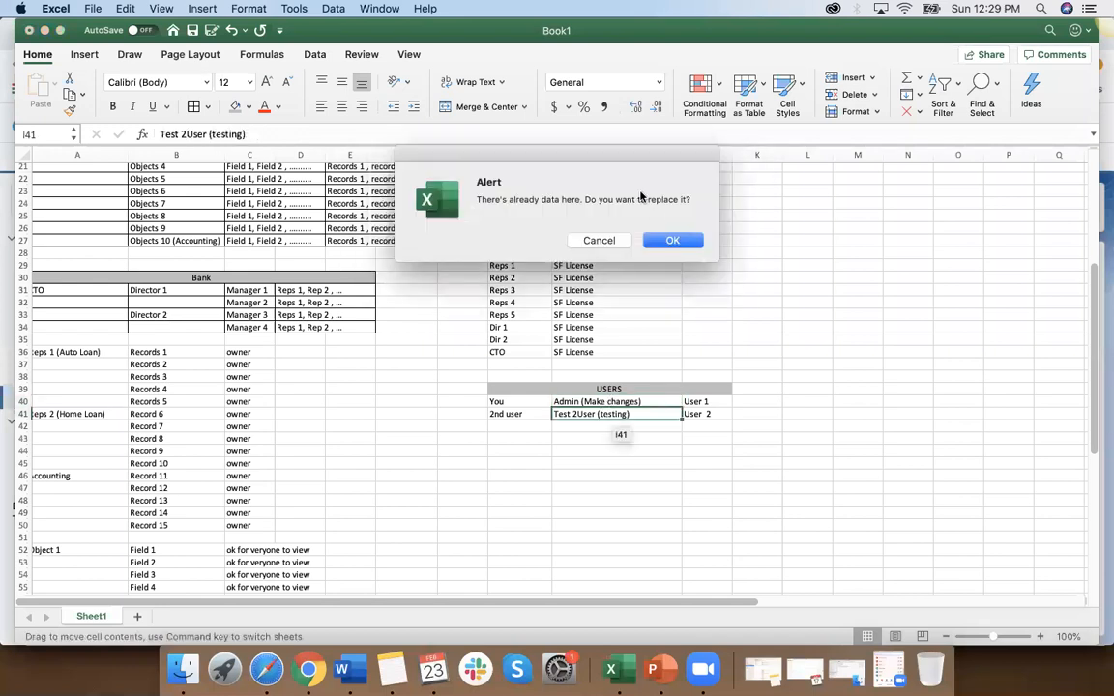
click(602, 241)
click(596, 414)
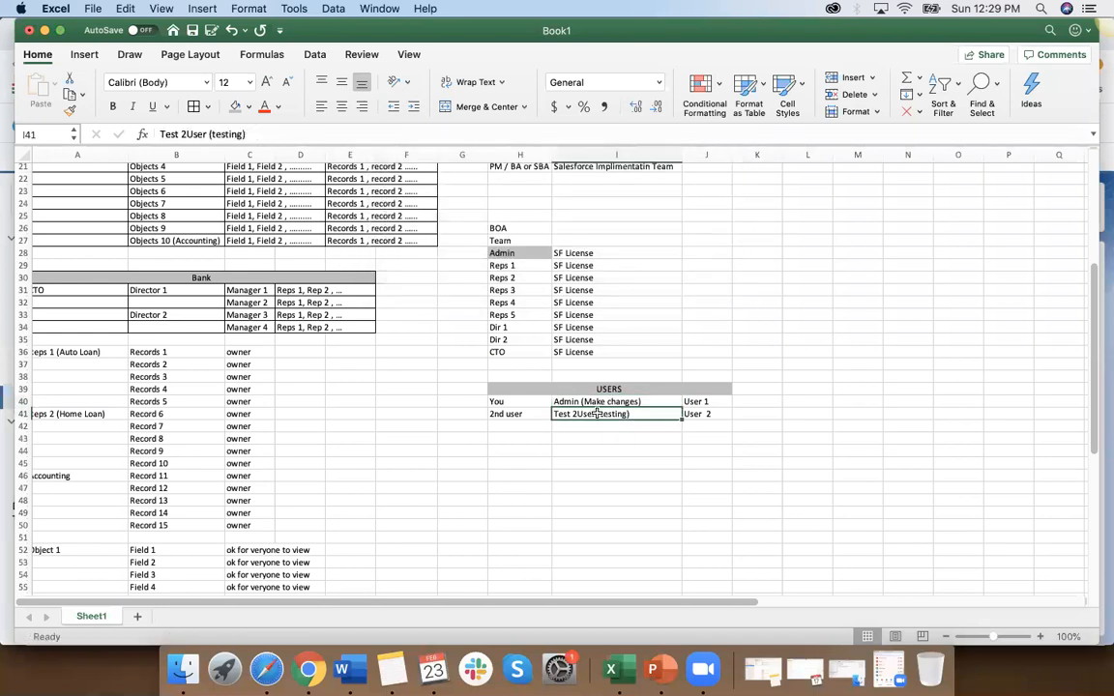
click(599, 403)
click(600, 415)
Step: Enter Rep 1 in G41, beside the 2nd user entry
click(468, 415)
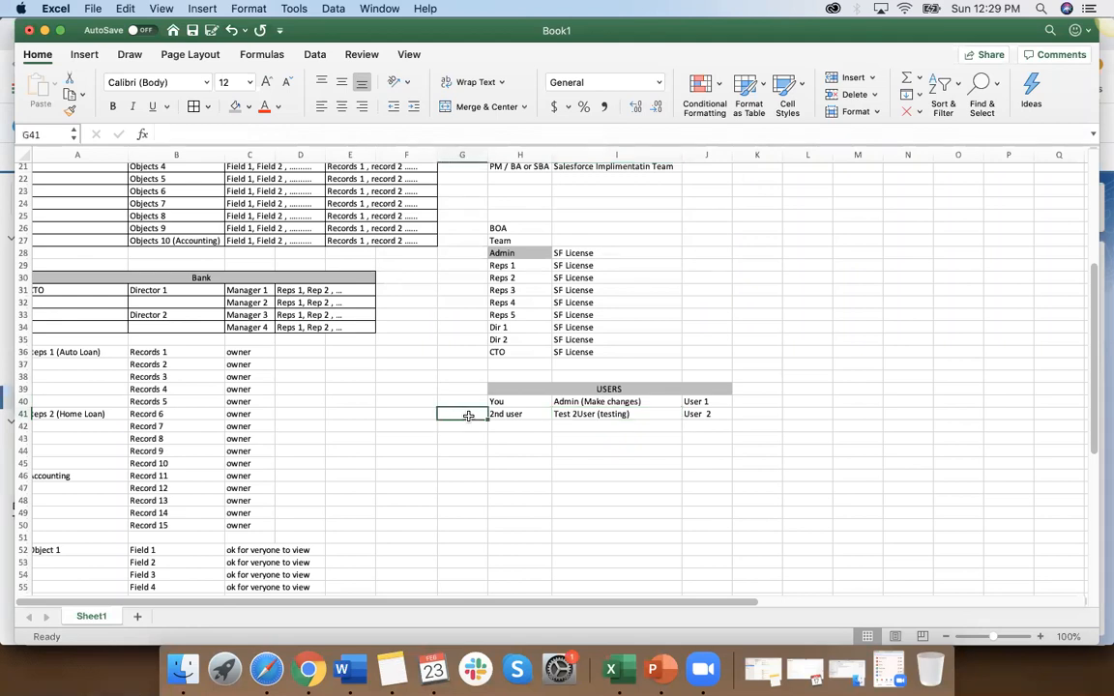
text(Rep)
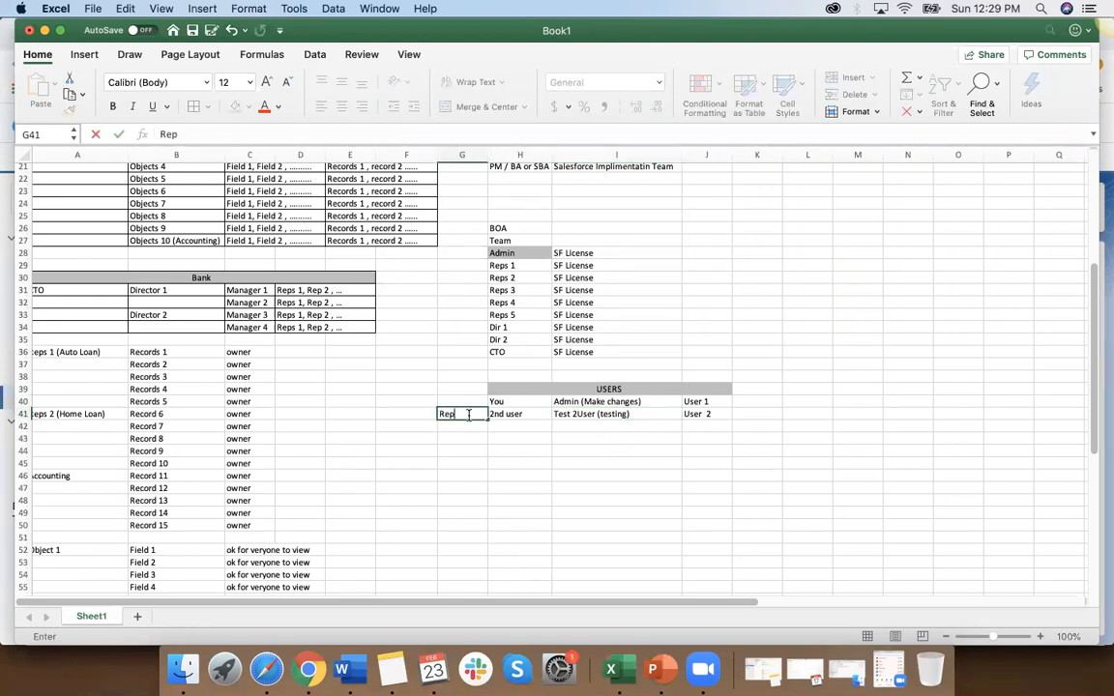
text( 1)
key(Return)
click(465, 414)
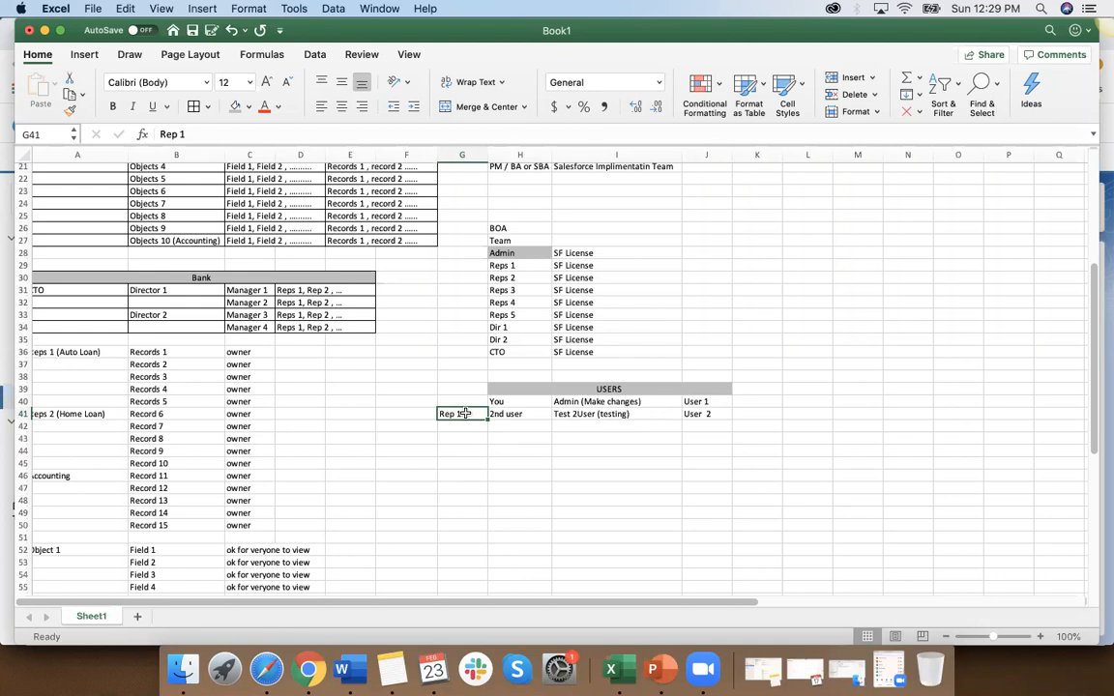
click(495, 416)
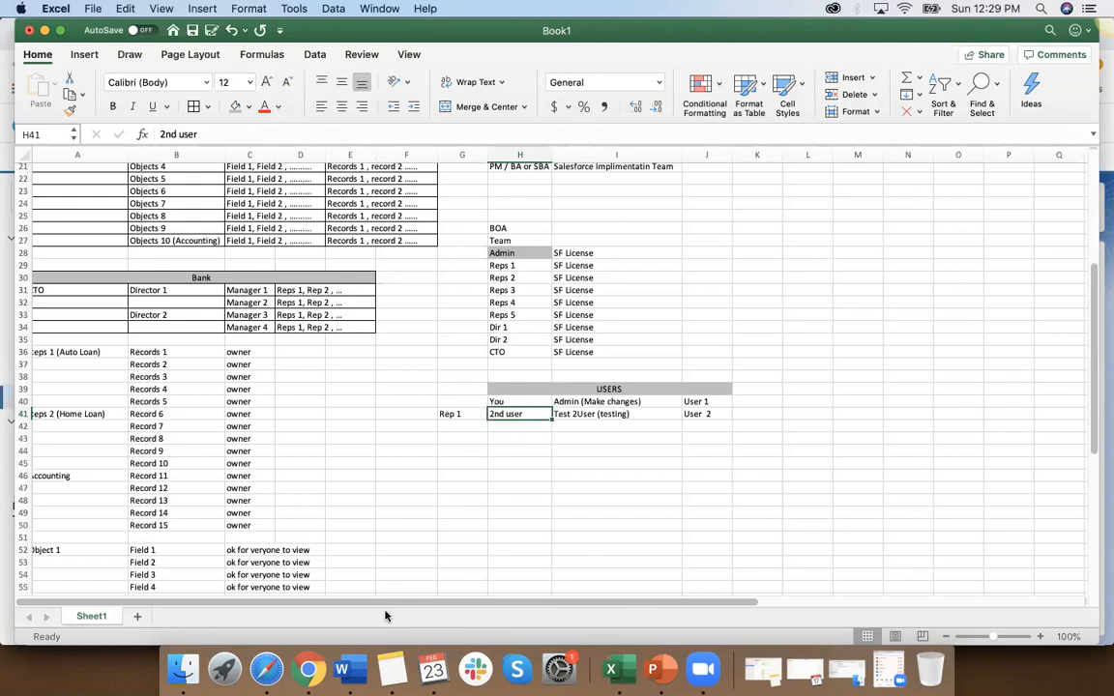
Step: Check the New User form in Chrome, and switch to the Salesforce Training Feb 20_Notes document in Word
click(316, 672)
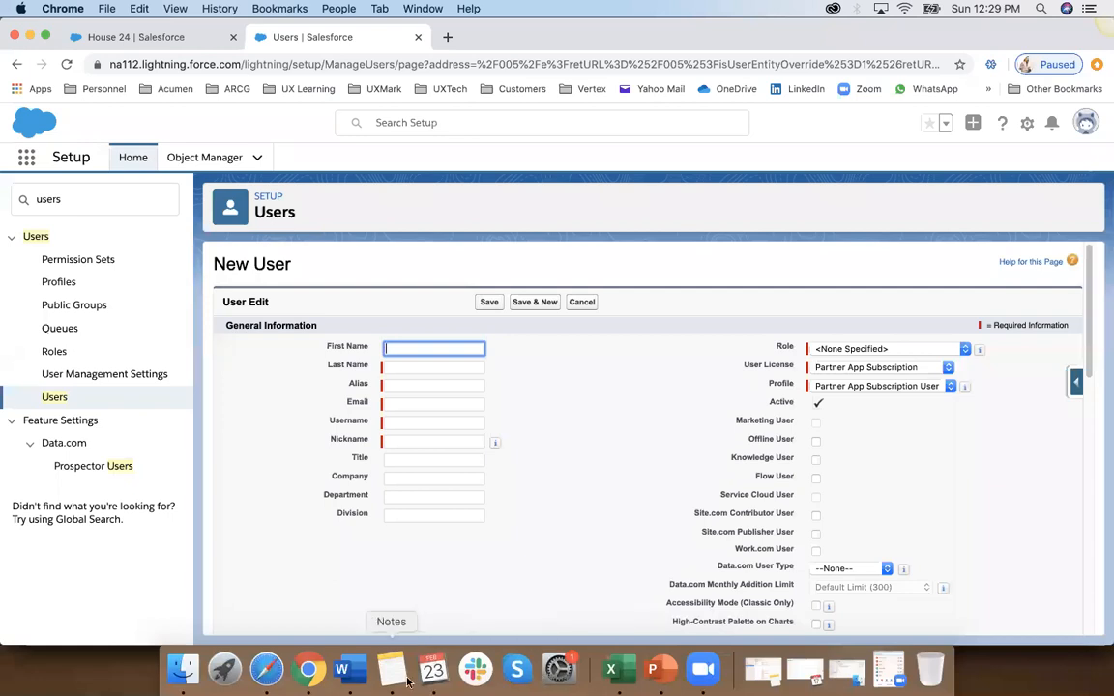
click(341, 670)
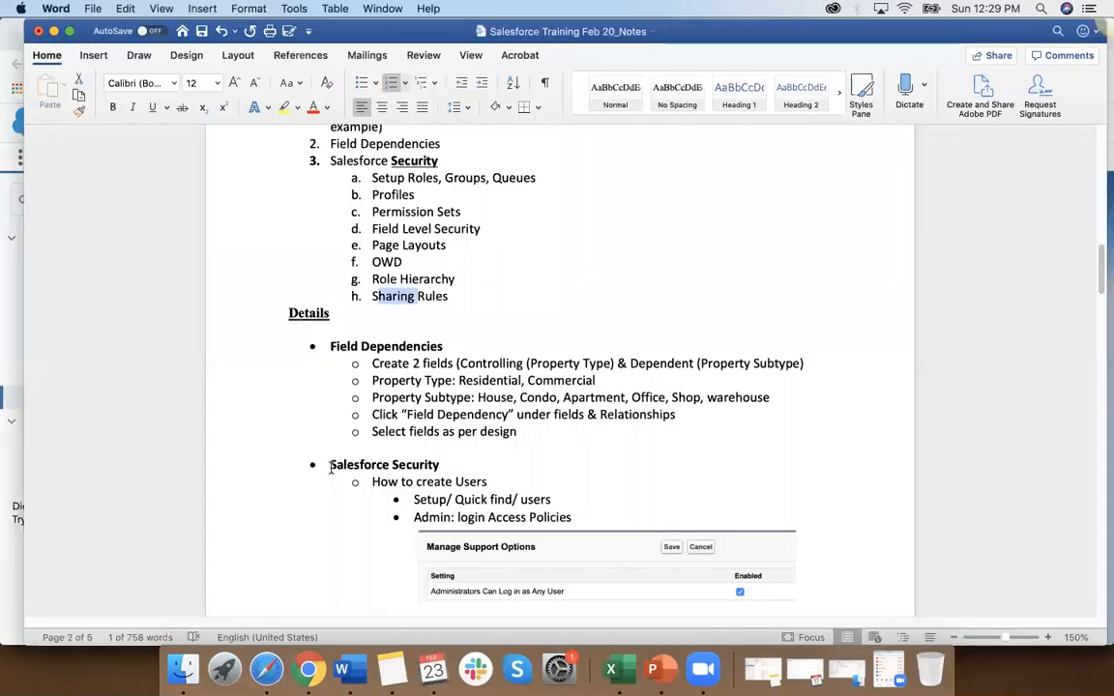
Step: Highlight Profiles in yellow under Salesforce Security in the Session 3 topics list
scroll(331, 465, up, 1)
scroll(331, 468, down, 5)
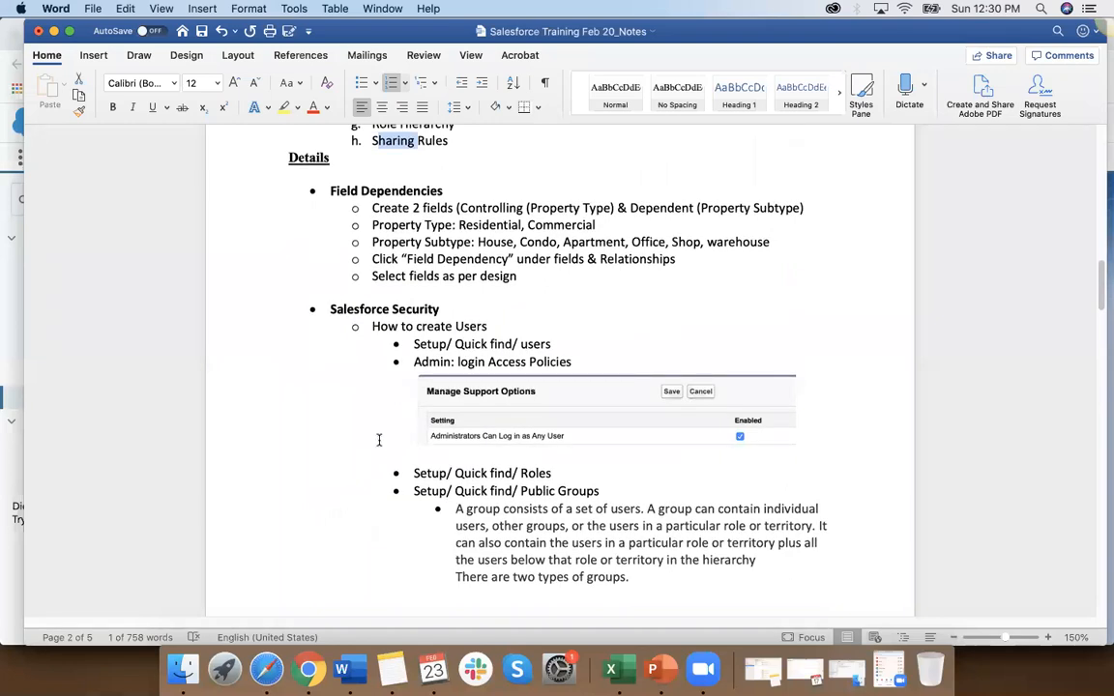
scroll(378, 440, up, 2)
scroll(378, 440, up, 2)
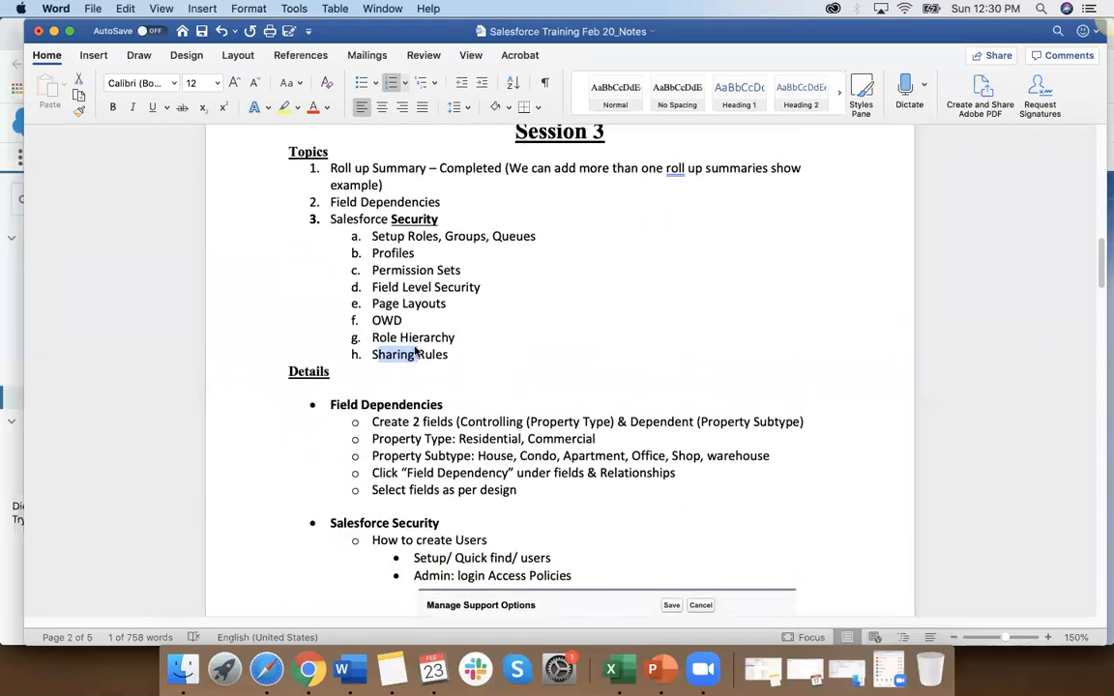
double_click(370, 254)
click(283, 107)
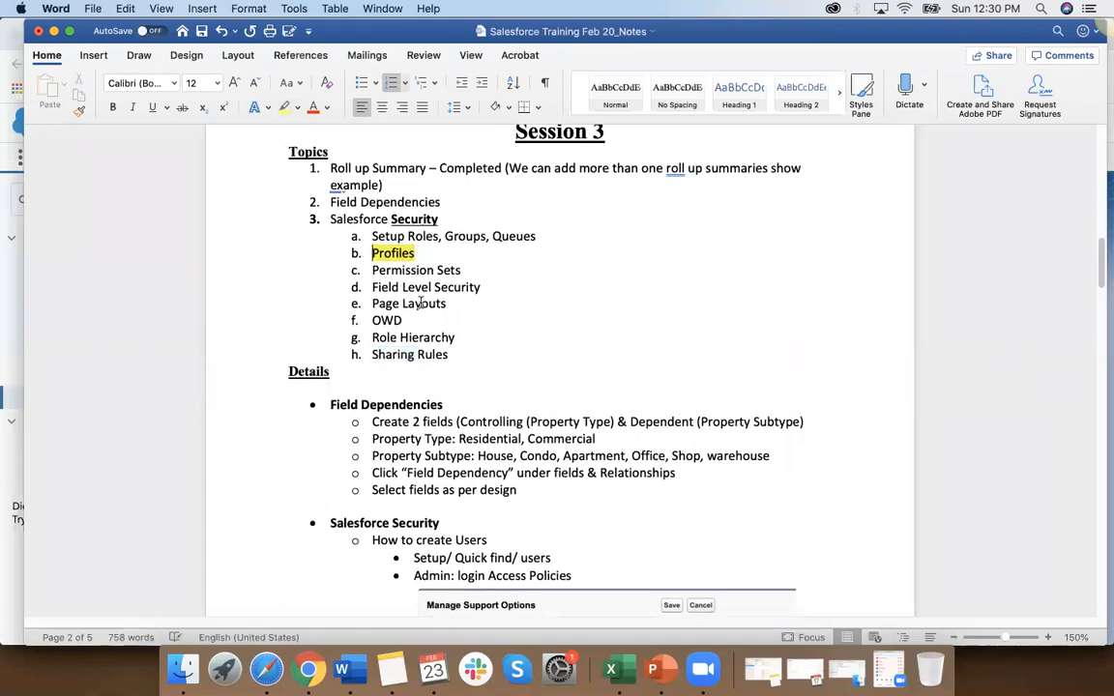
Step: Switch to the Book1 workbook in Excel and add cell borders to the BOA team table, H26:J36
click(309, 670)
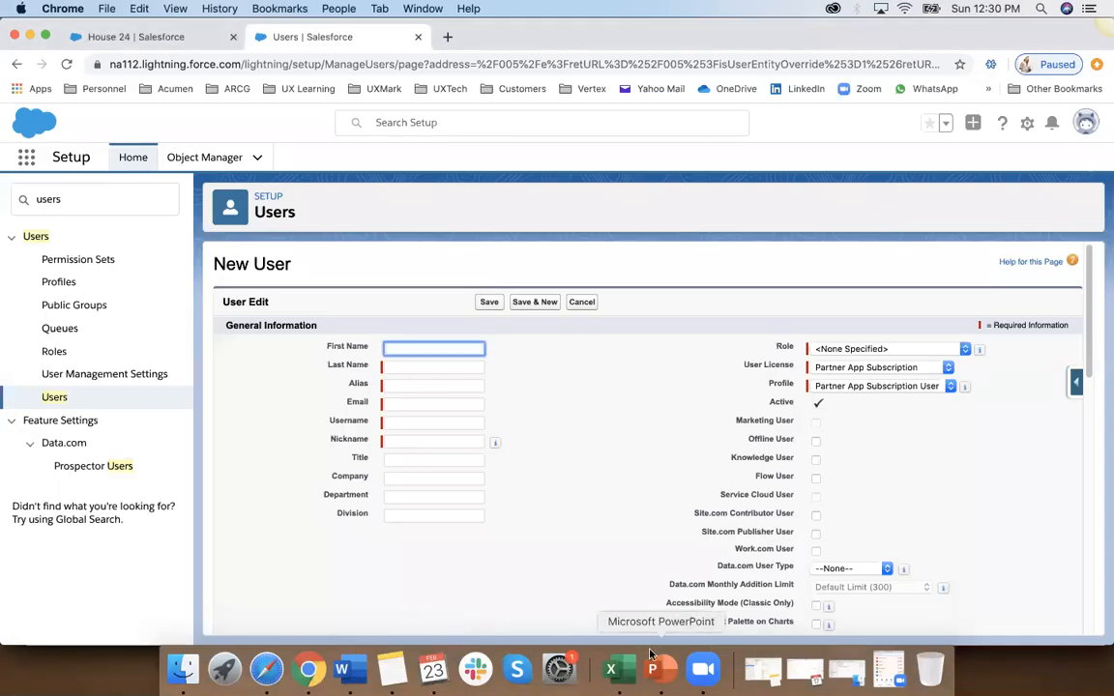
click(634, 665)
scroll(368, 513, up, 1)
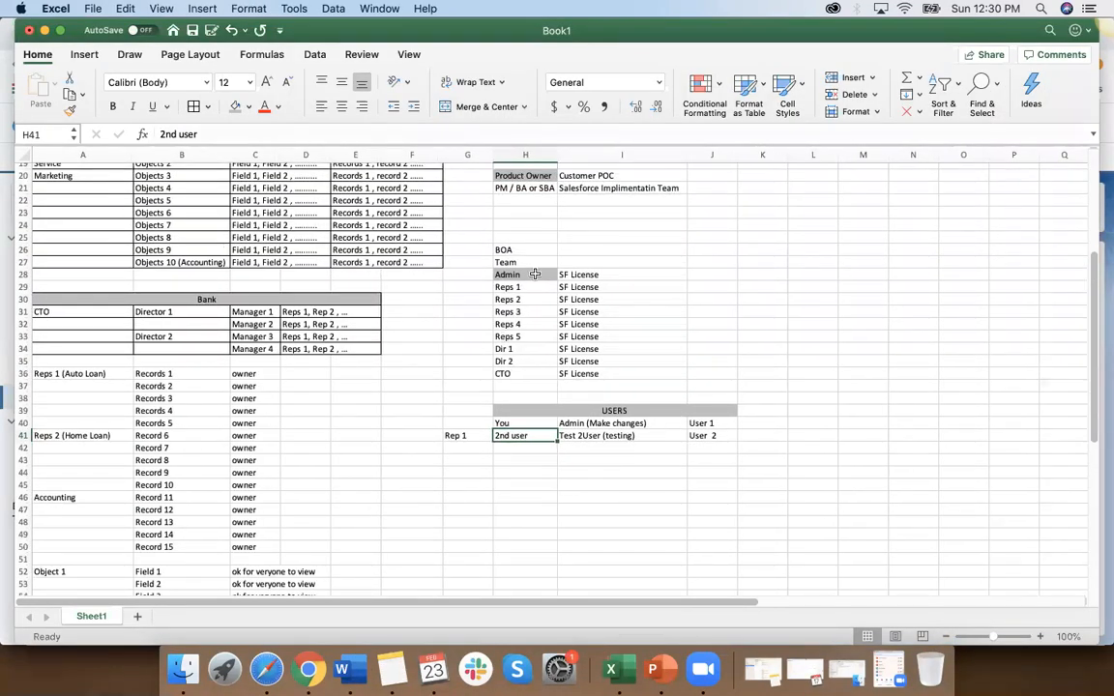
click(528, 274)
drag(505, 249, 713, 375)
click(194, 108)
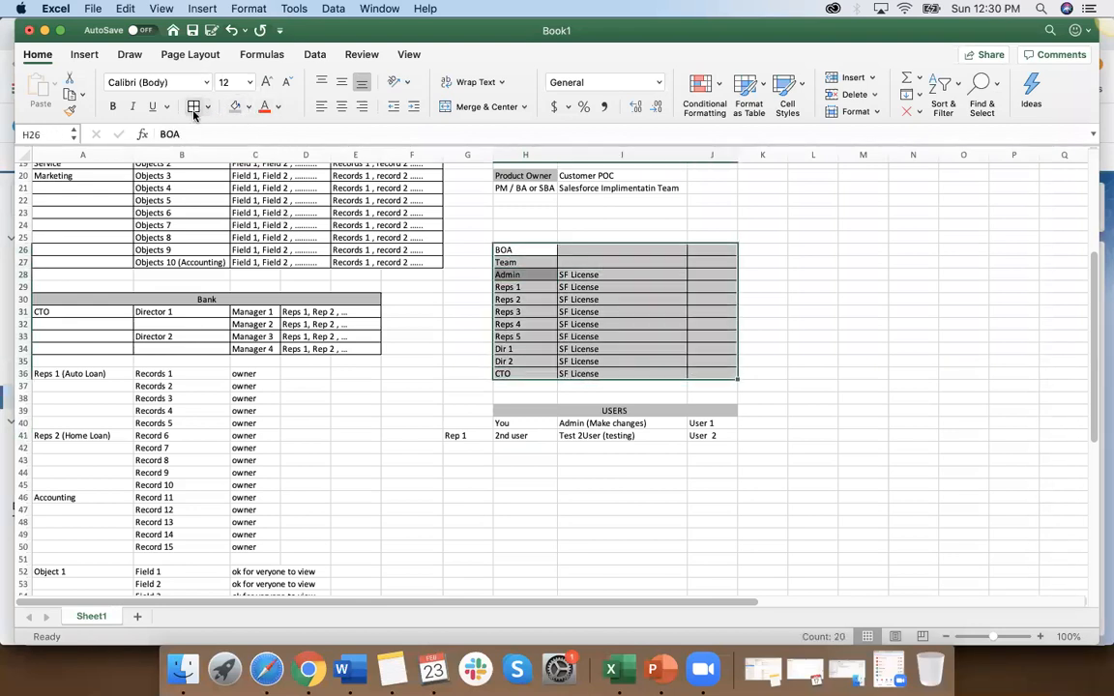
Step: Fill the BOA and Team header rows H26:J27 with grey and remove the fill from the Admin cell H28
click(599, 335)
drag(511, 250, 692, 260)
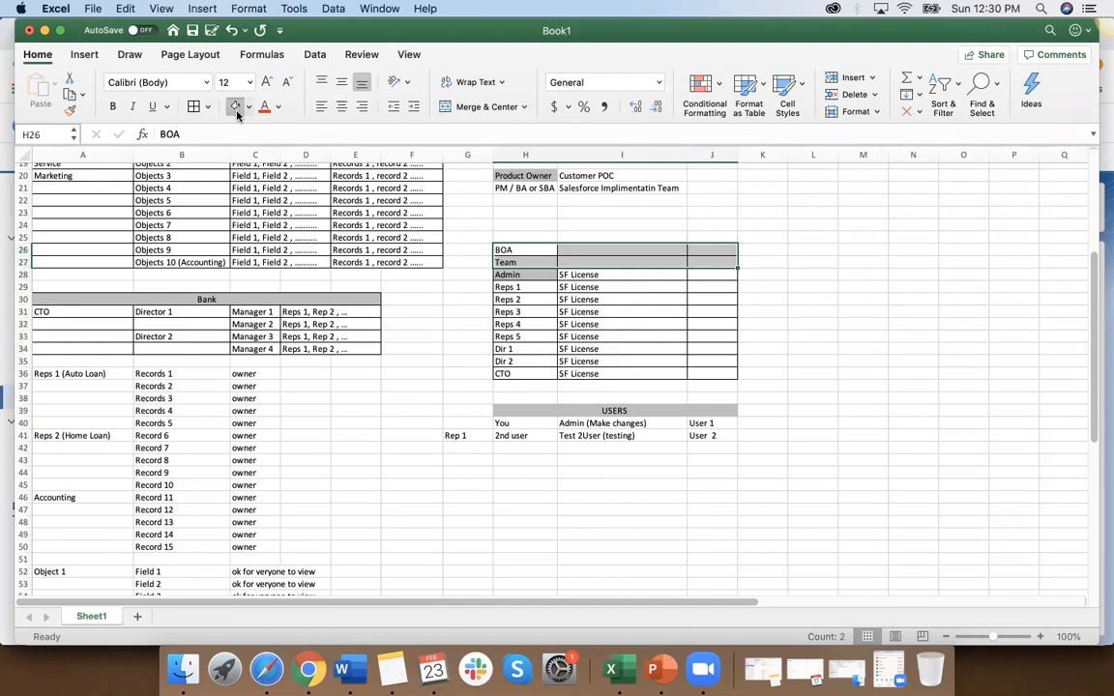
click(235, 107)
click(528, 275)
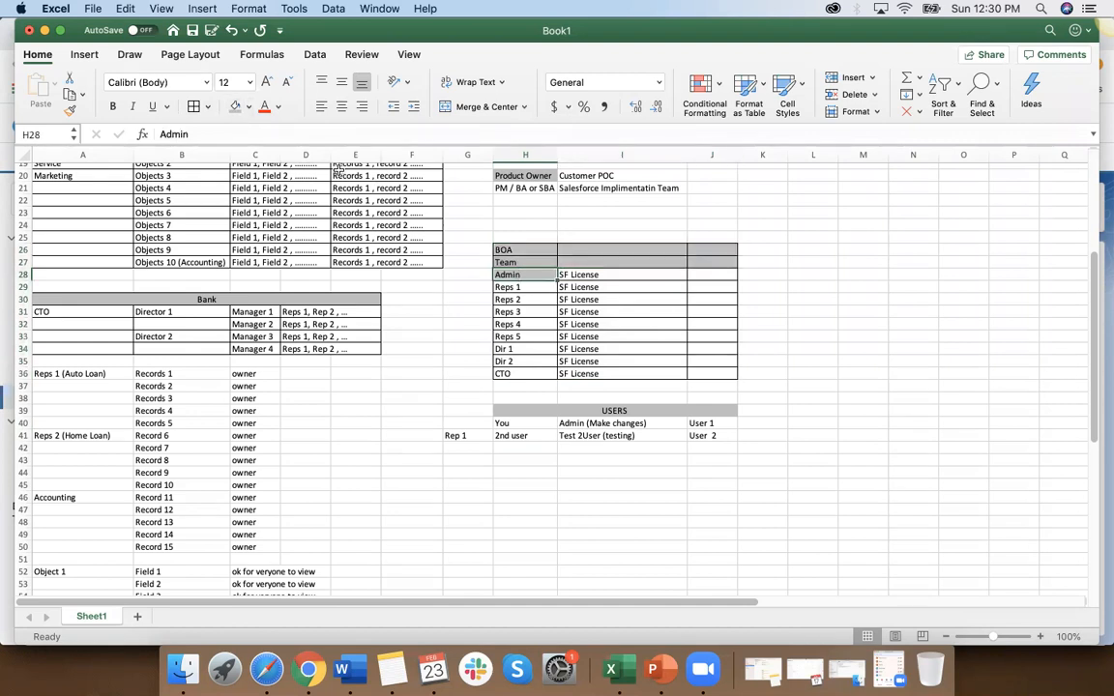
click(249, 107)
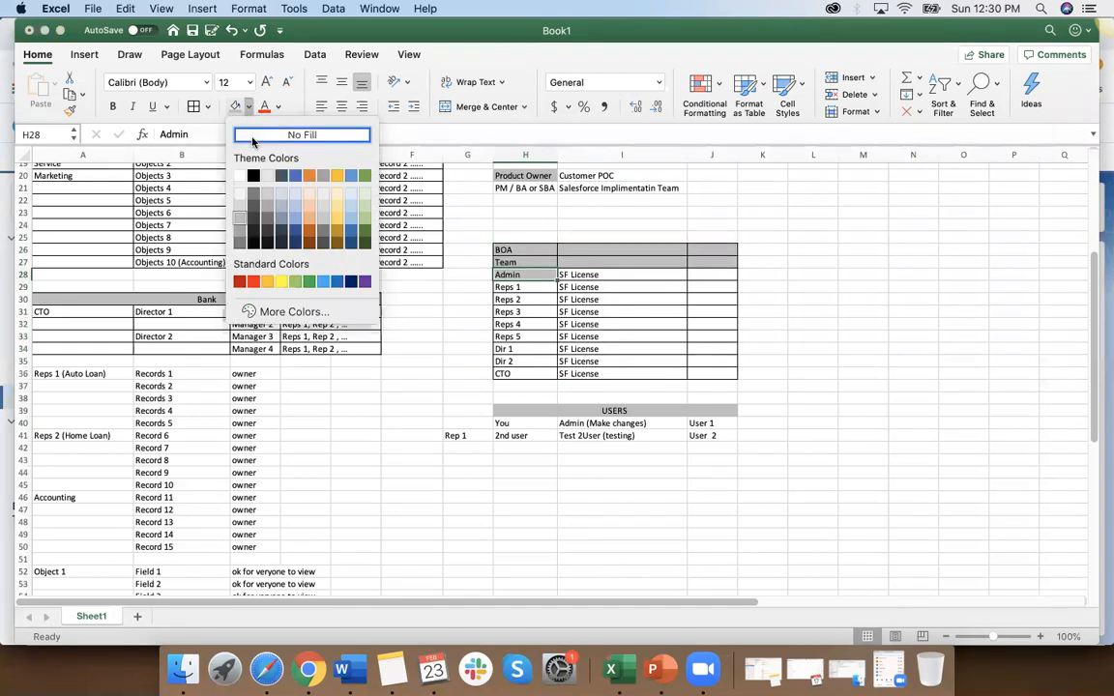
click(299, 134)
click(535, 324)
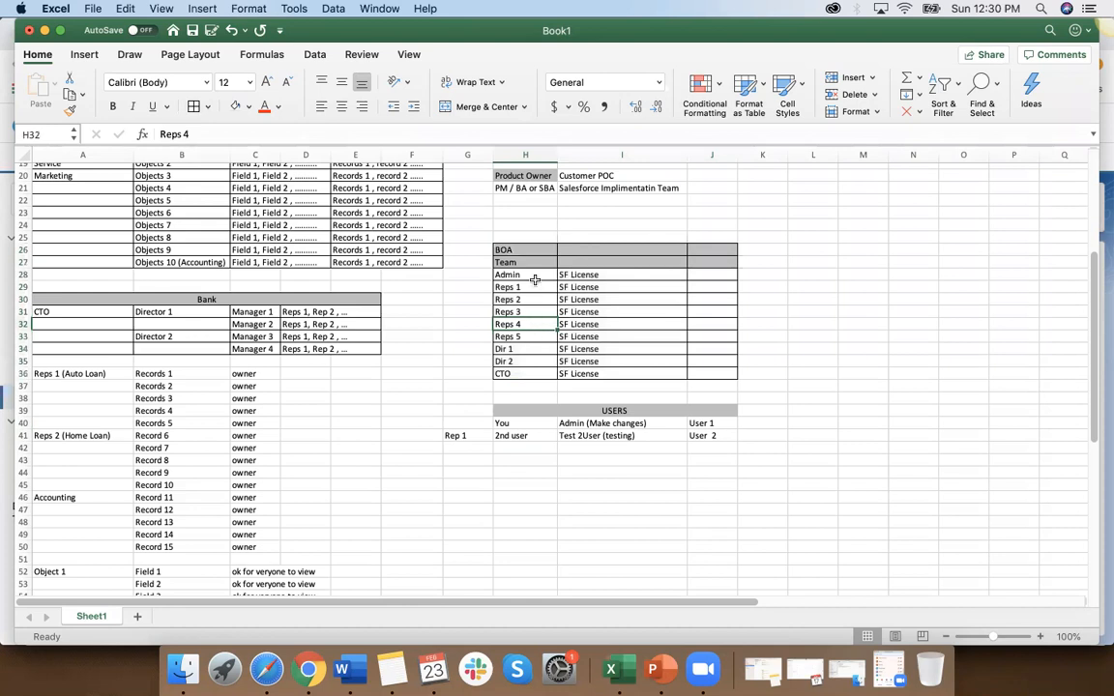
Step: Enter Profile as a column heading in J27 of the BOA team table
drag(533, 276, 531, 373)
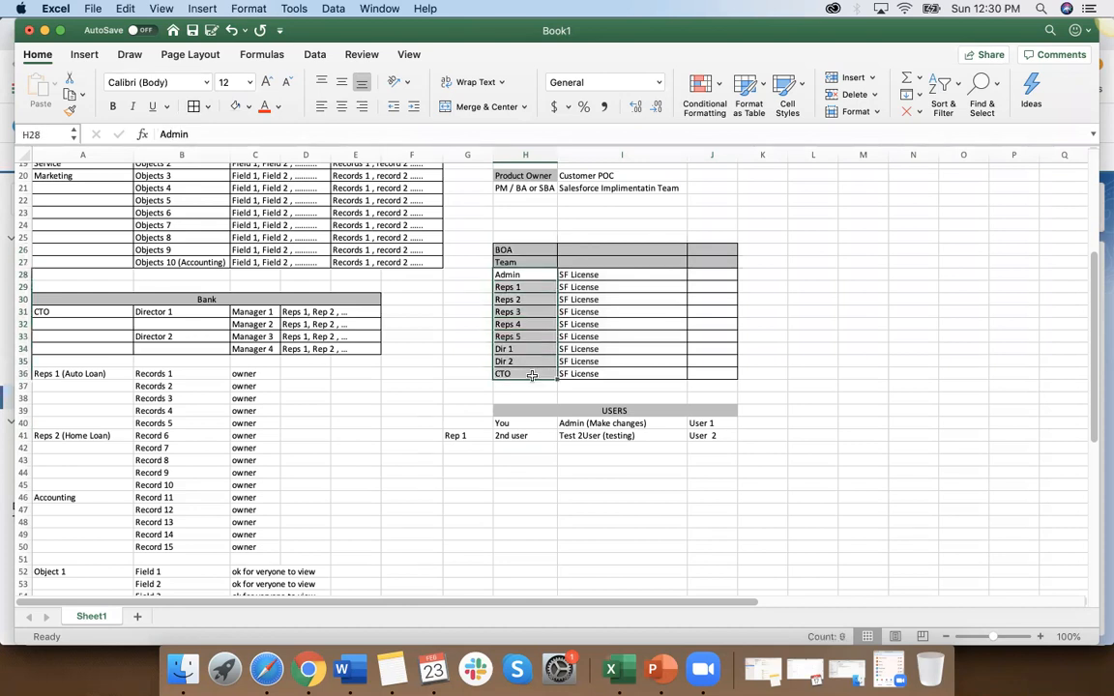
click(599, 369)
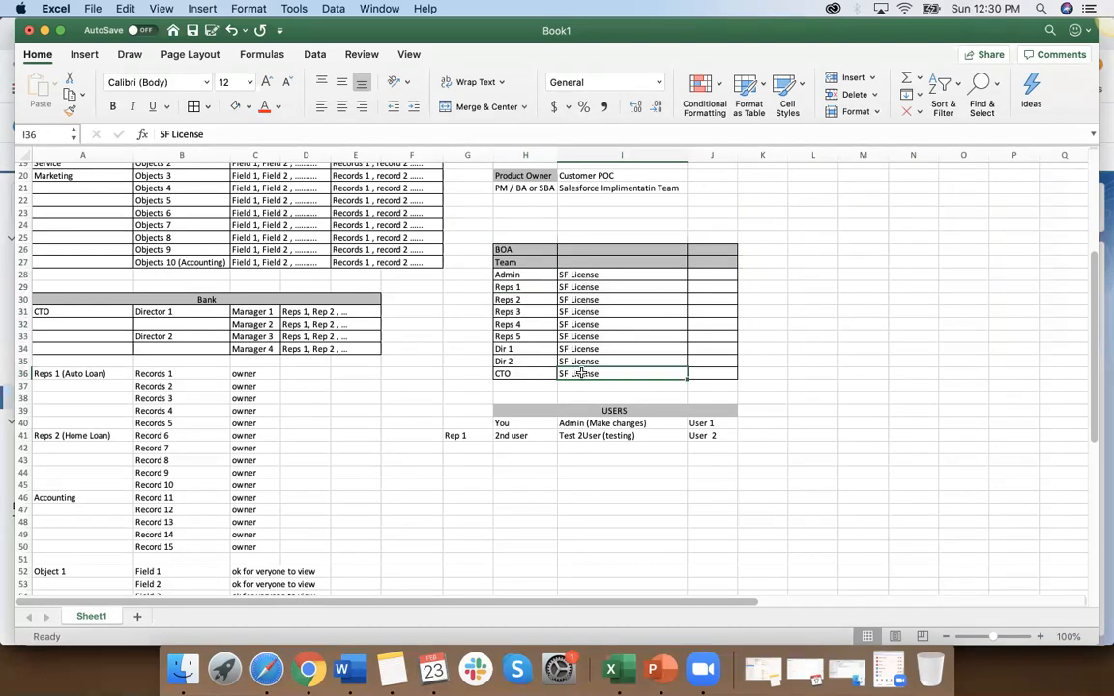
click(712, 276)
click(712, 258)
text(Profile)
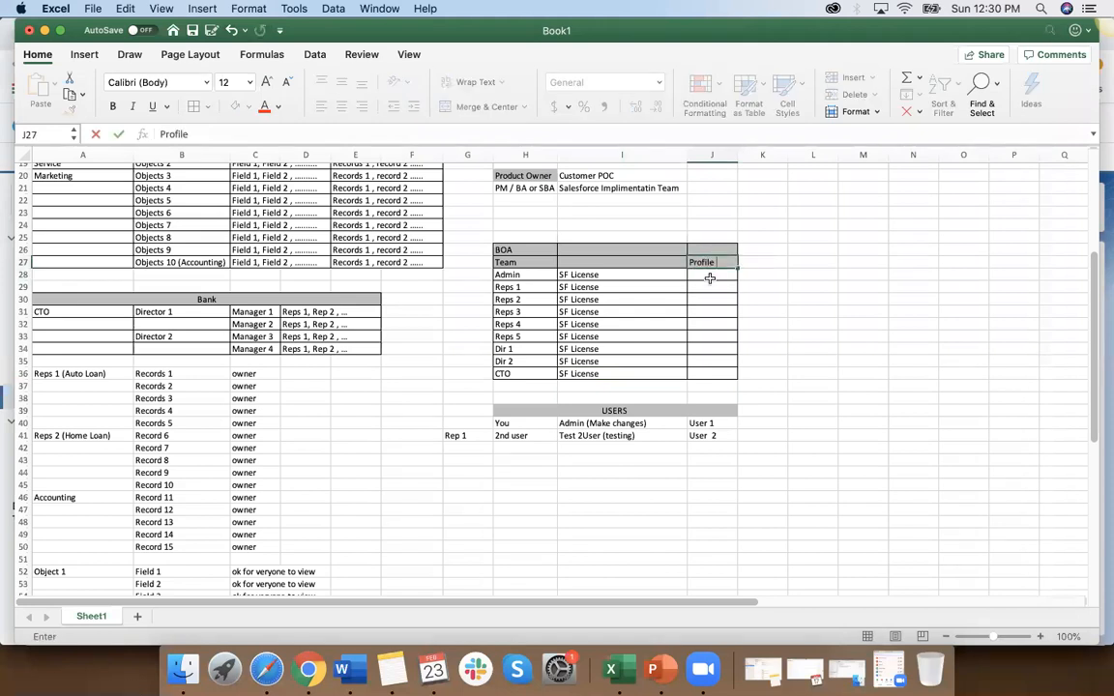
key(Return)
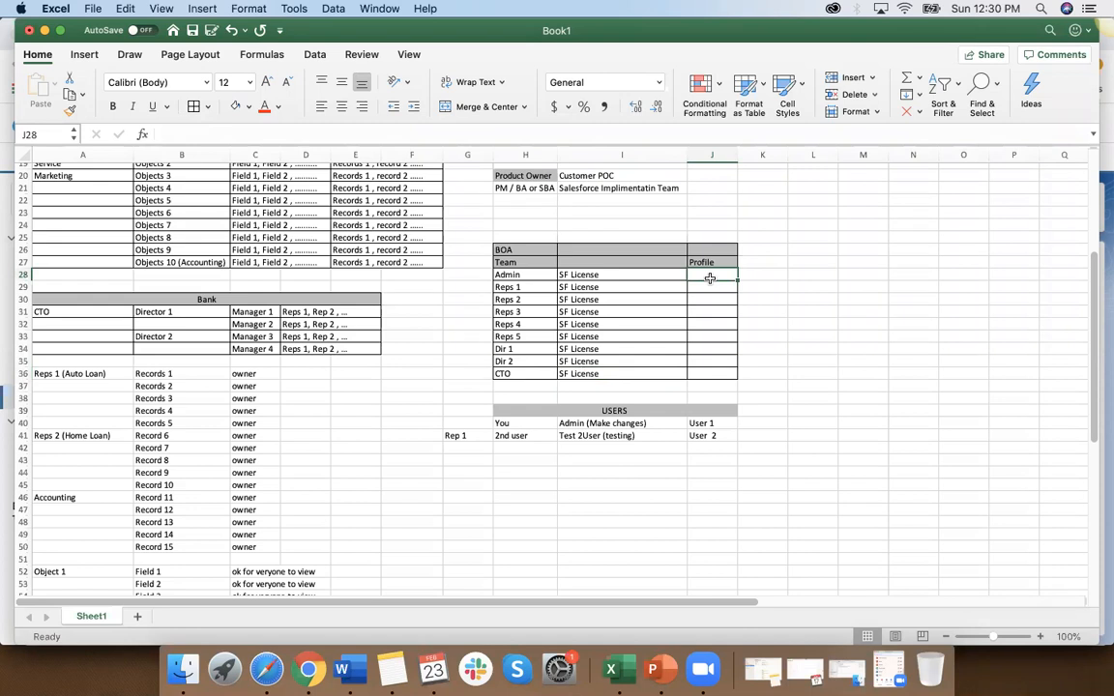
Step: Centre the contents of column J horizontally
click(718, 155)
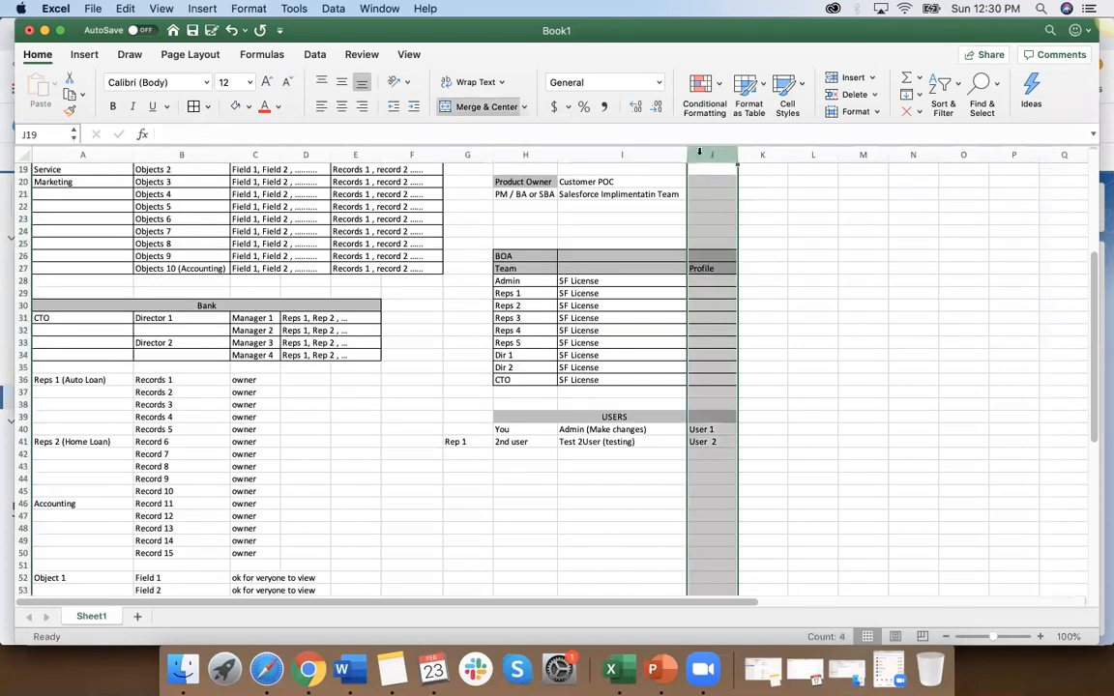
click(342, 106)
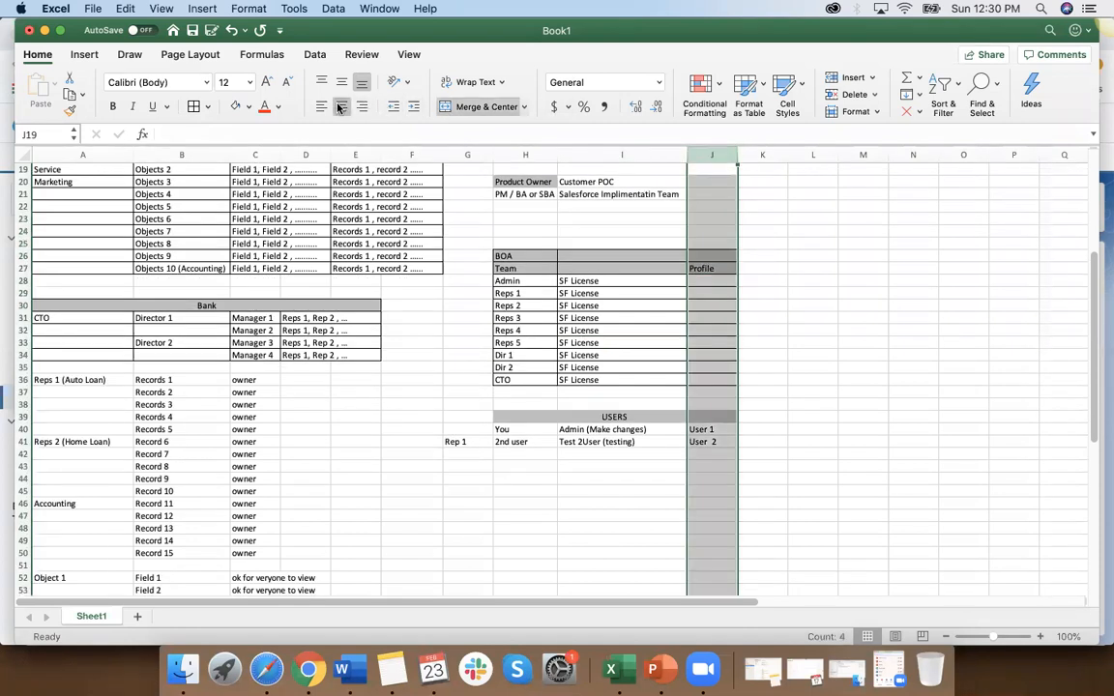
click(706, 317)
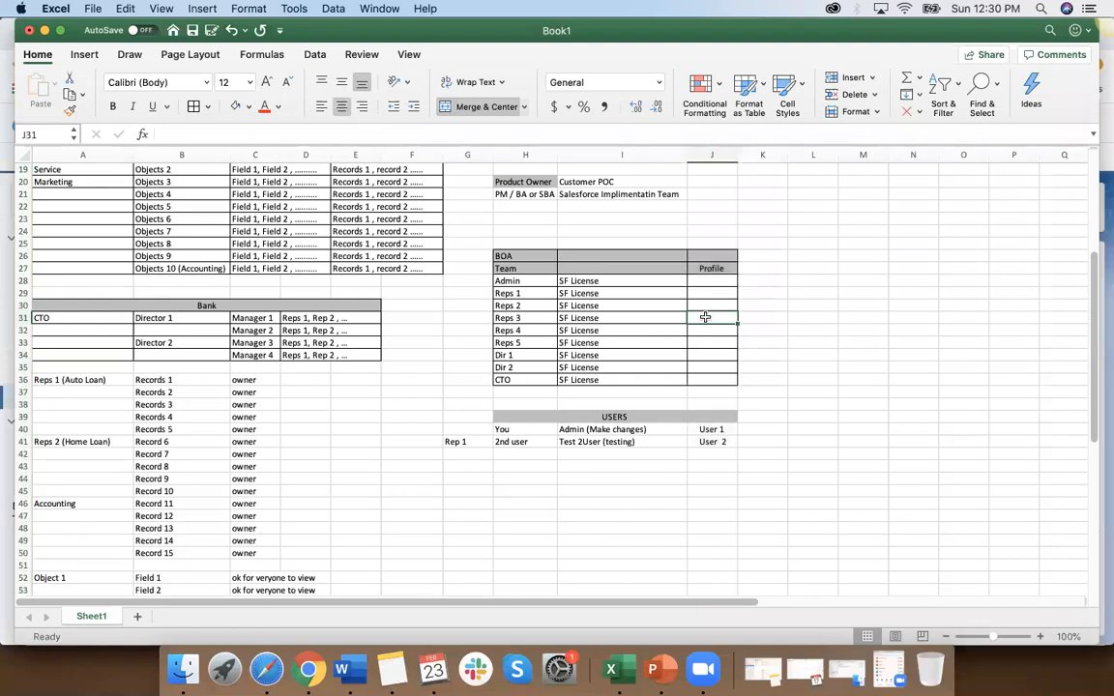
Step: Review the Application, Objects, Fields and Data headings in row 17 as the levels of Salesforce access
click(707, 280)
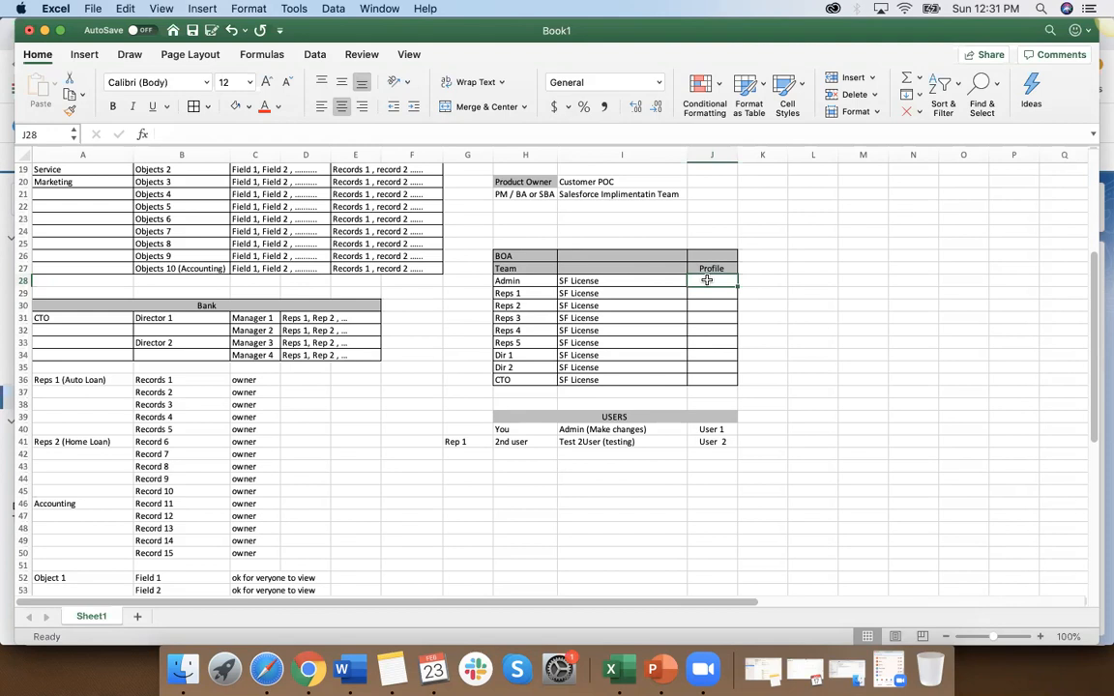
scroll(338, 162, up, 5)
click(73, 314)
scroll(73, 313, down, 5)
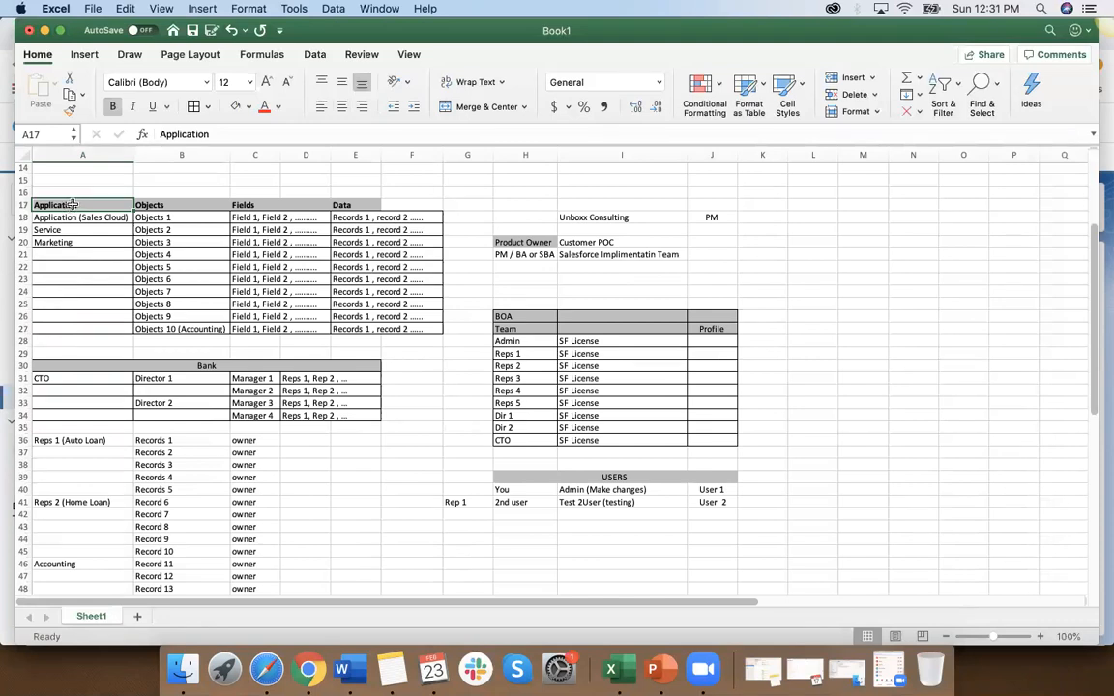
click(353, 205)
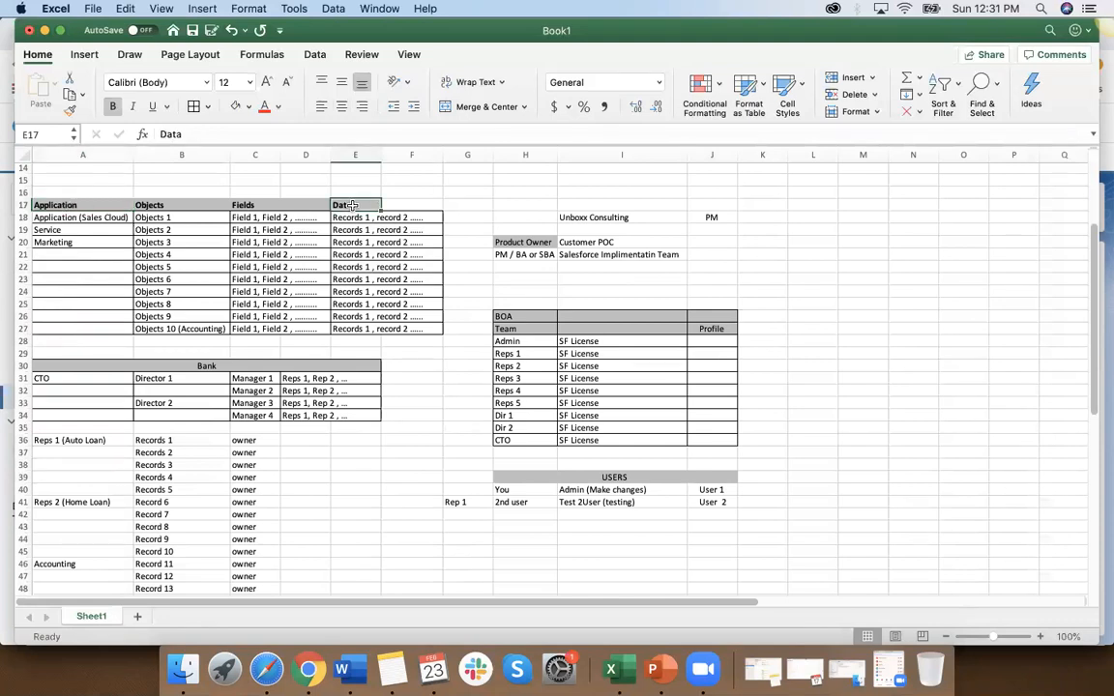
click(171, 204)
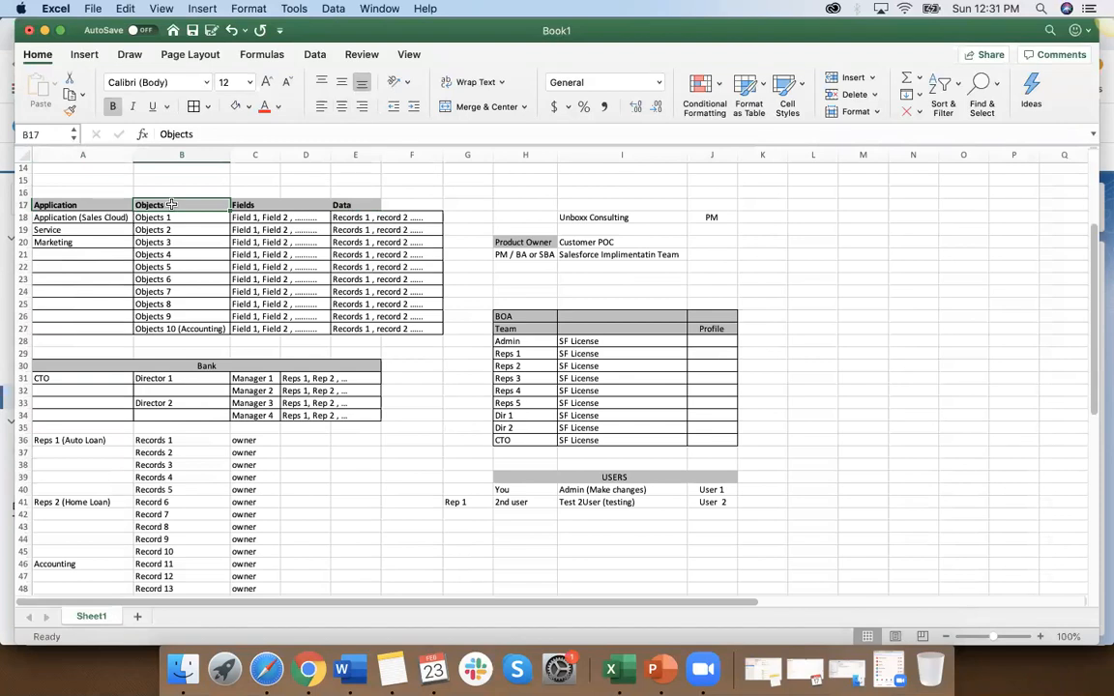
click(250, 204)
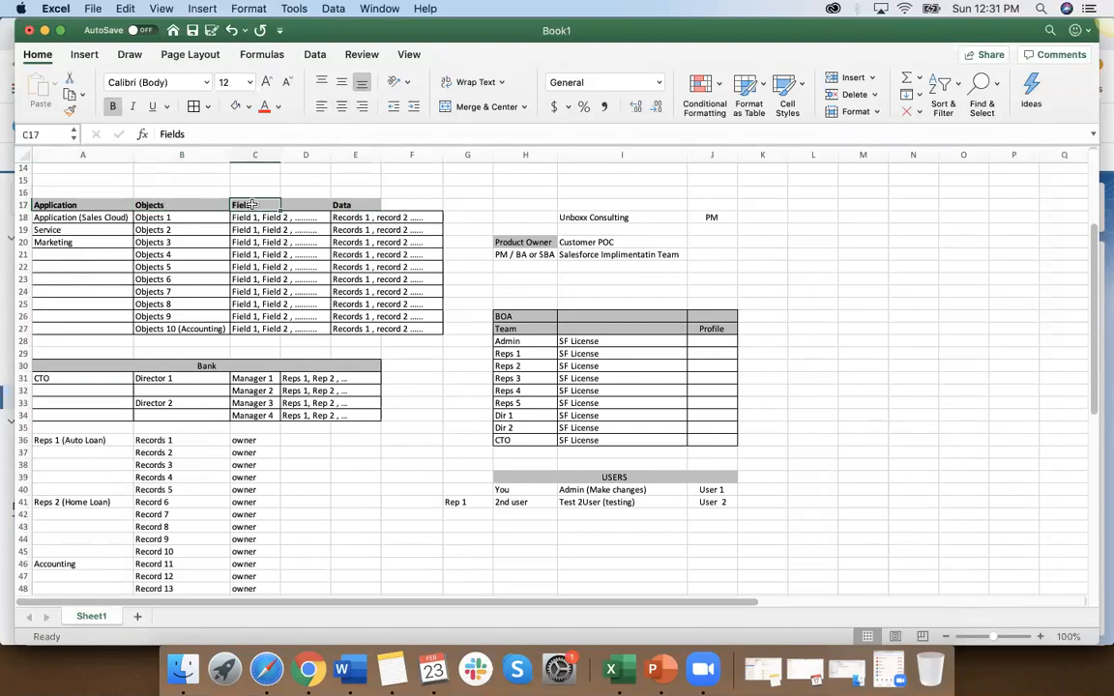
click(344, 205)
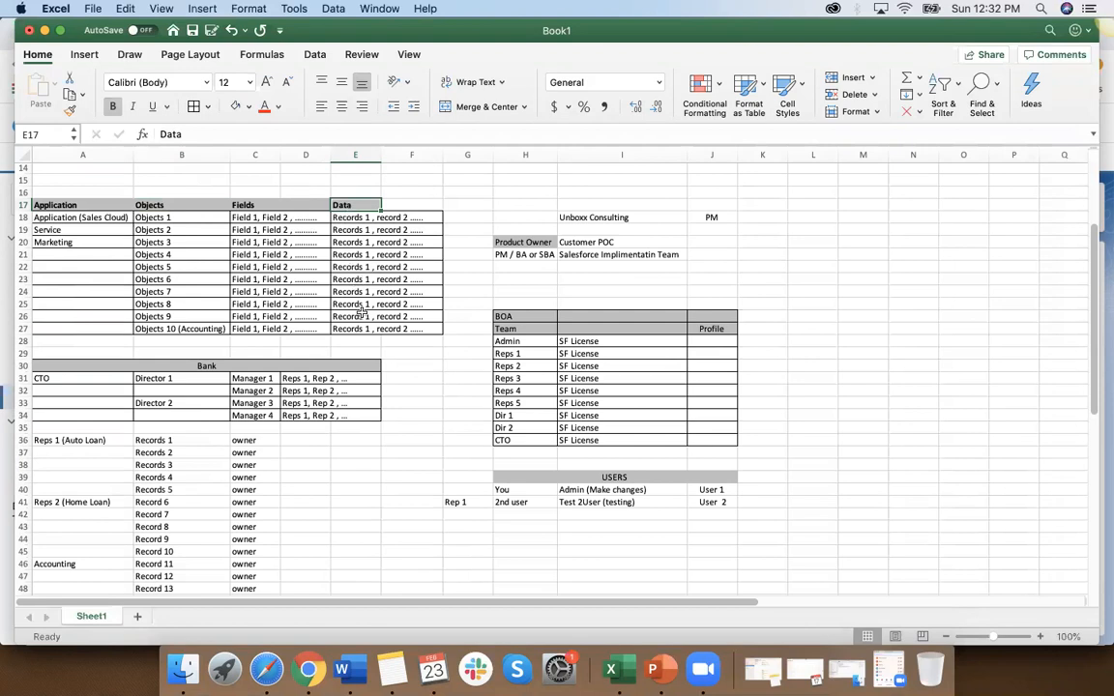
Step: Examine the Application (Sales Cloud) entry, and the object, fields and records listed in the Marketing row
click(61, 204)
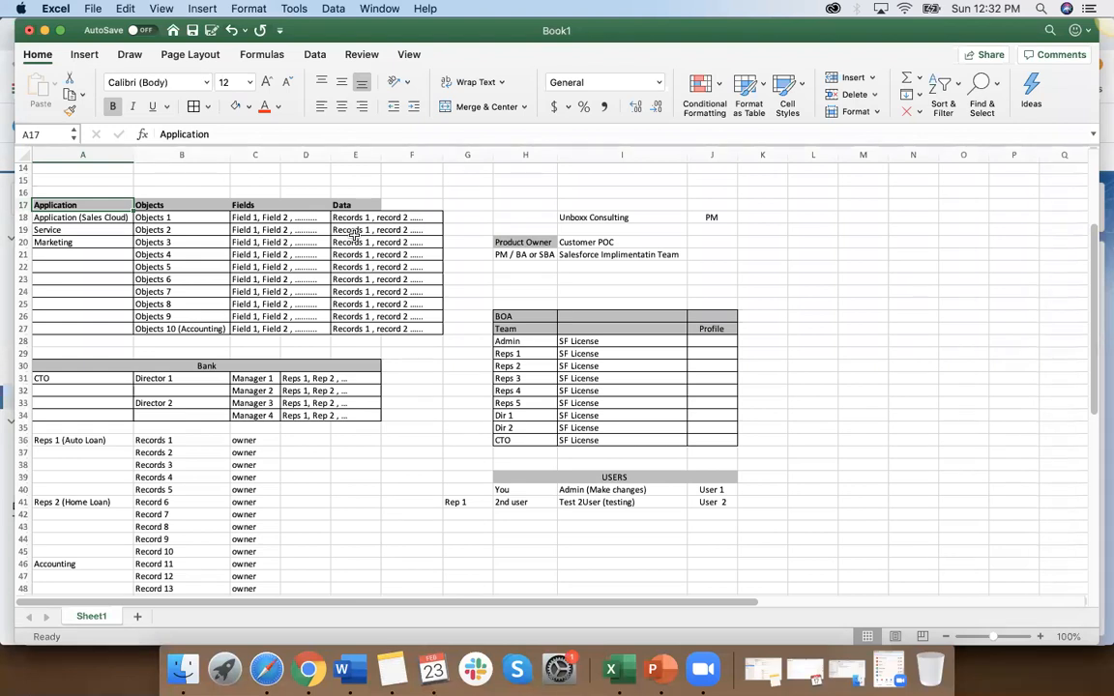
click(55, 218)
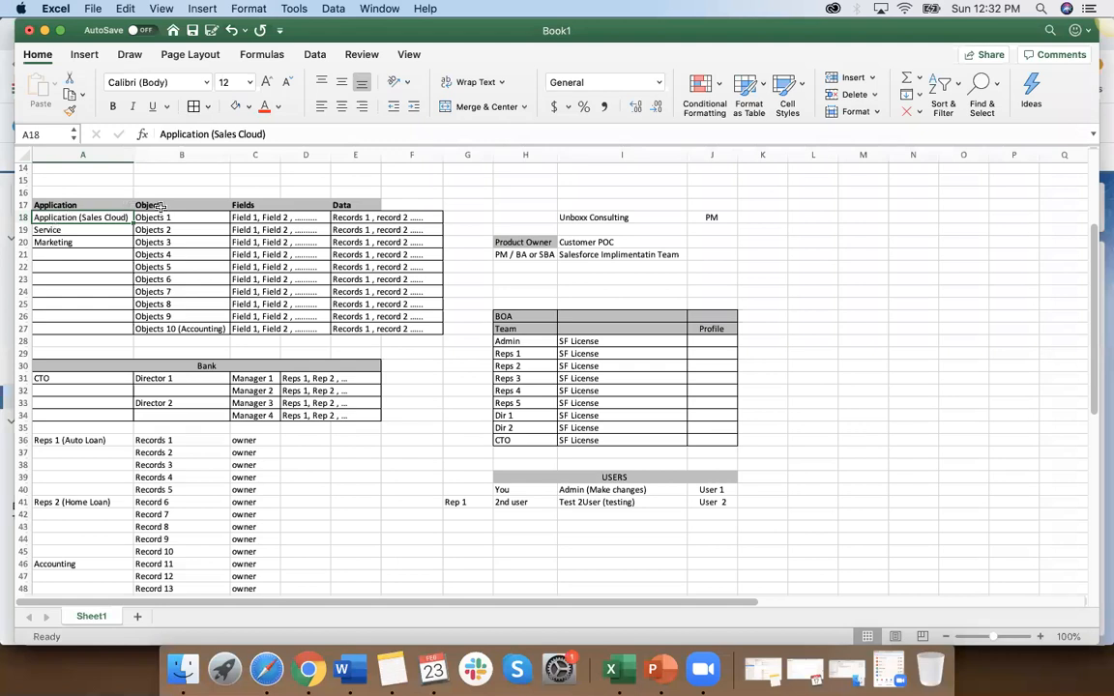
click(169, 243)
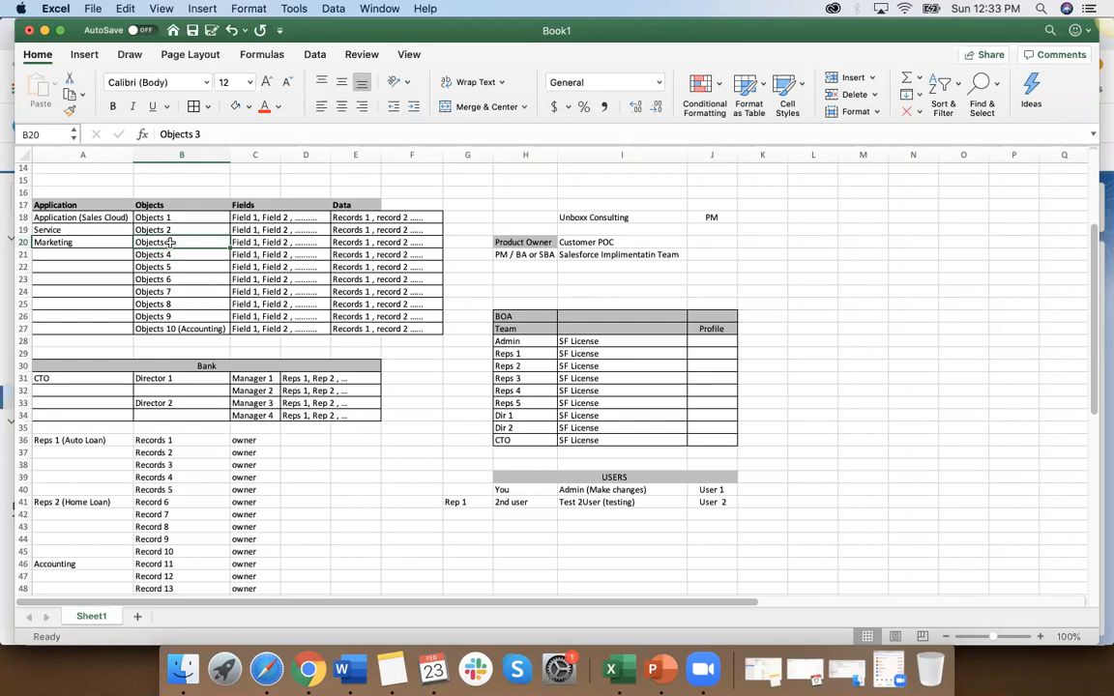
click(237, 243)
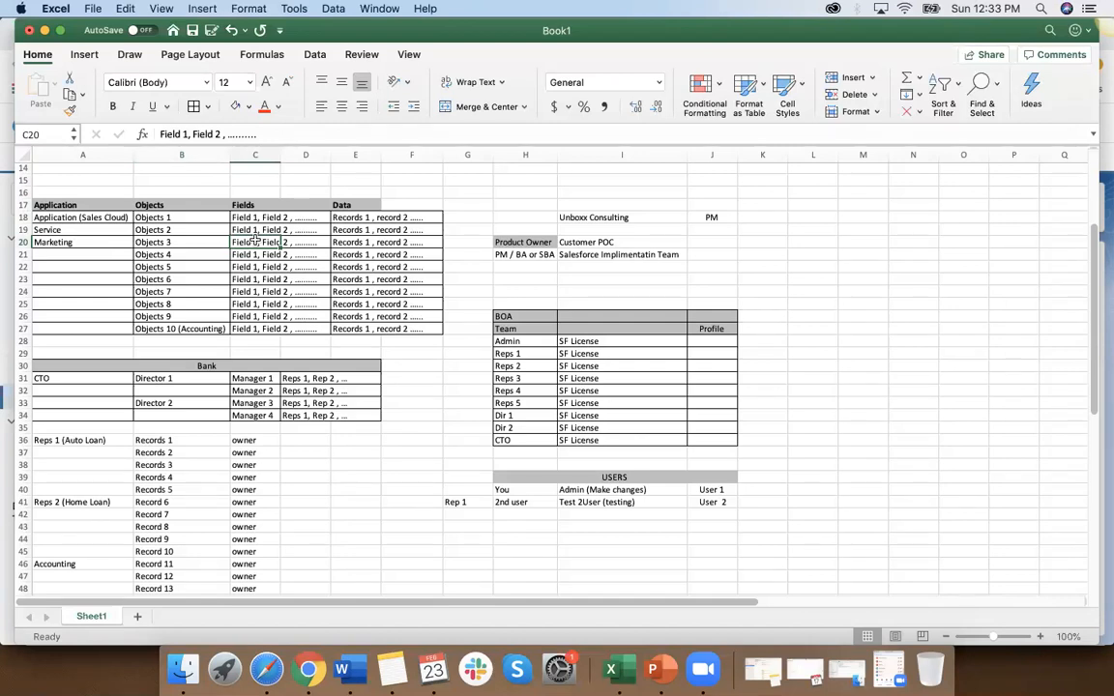
click(368, 243)
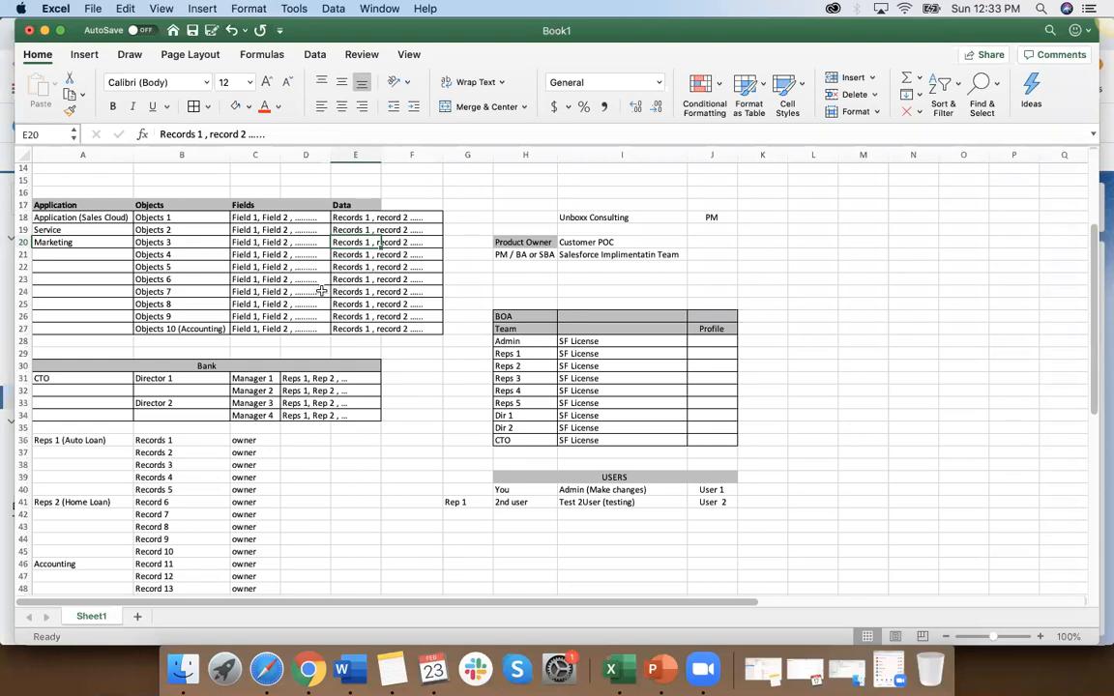
Step: Compare the Admin row's Profile cell J28 with the Application, Objects and Fields headings in row 17
click(710, 342)
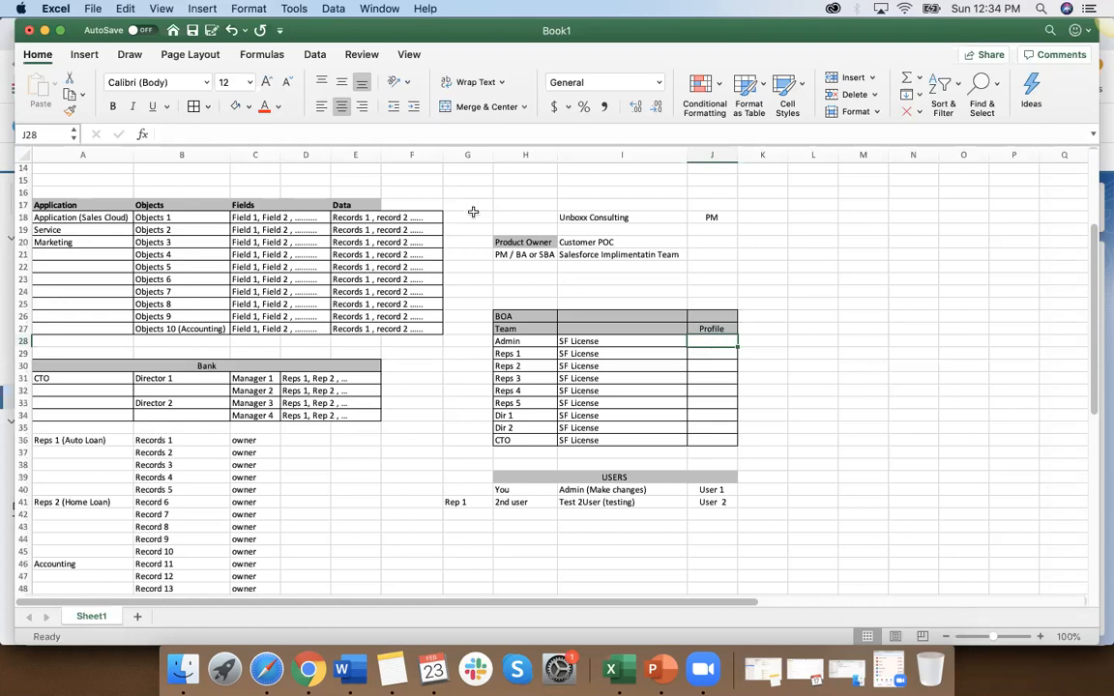
click(271, 203)
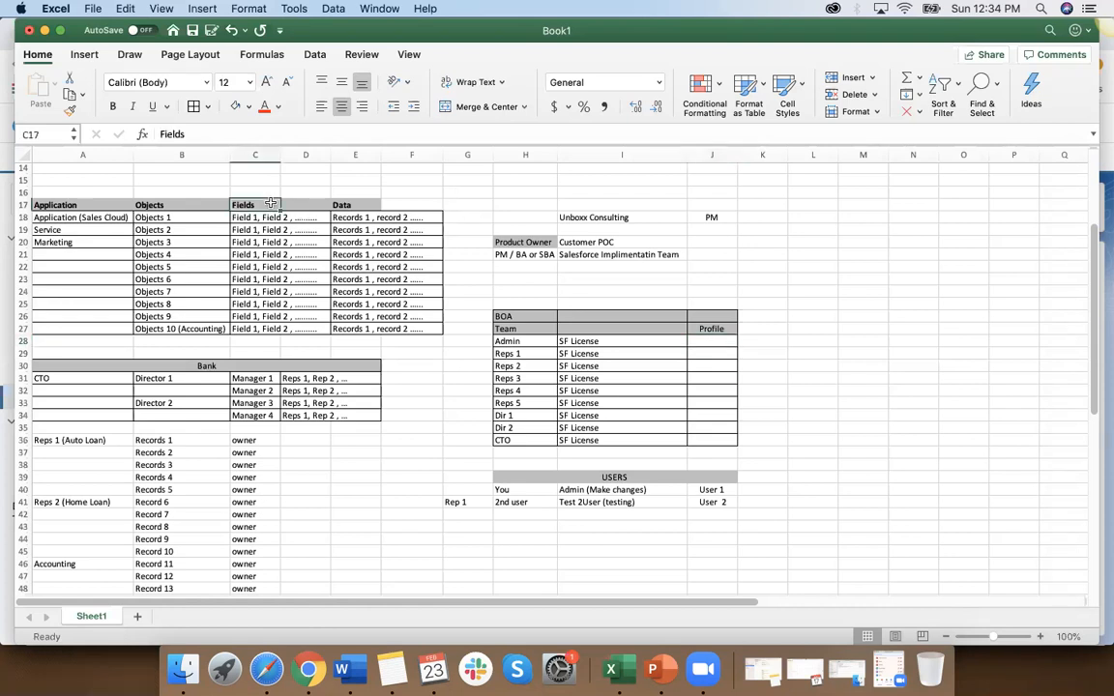
click(94, 205)
click(169, 205)
click(247, 205)
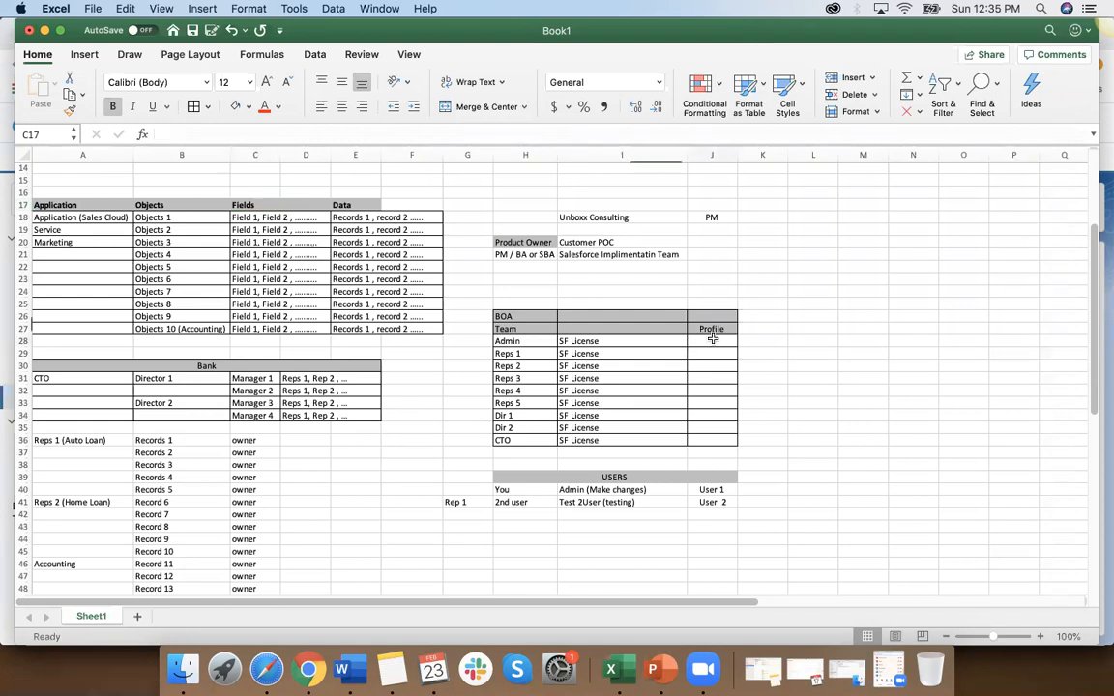
Step: Enter Admin Profile in J28 for the Admin row and widen column J slightly to fit the text
click(713, 340)
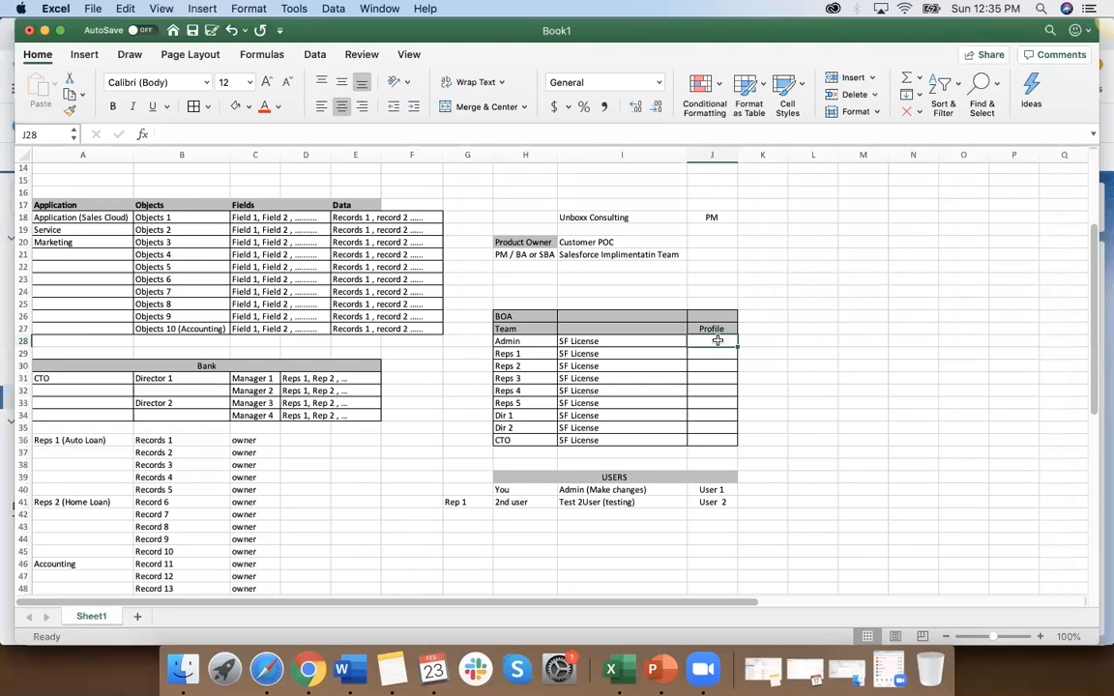
text(Profile)
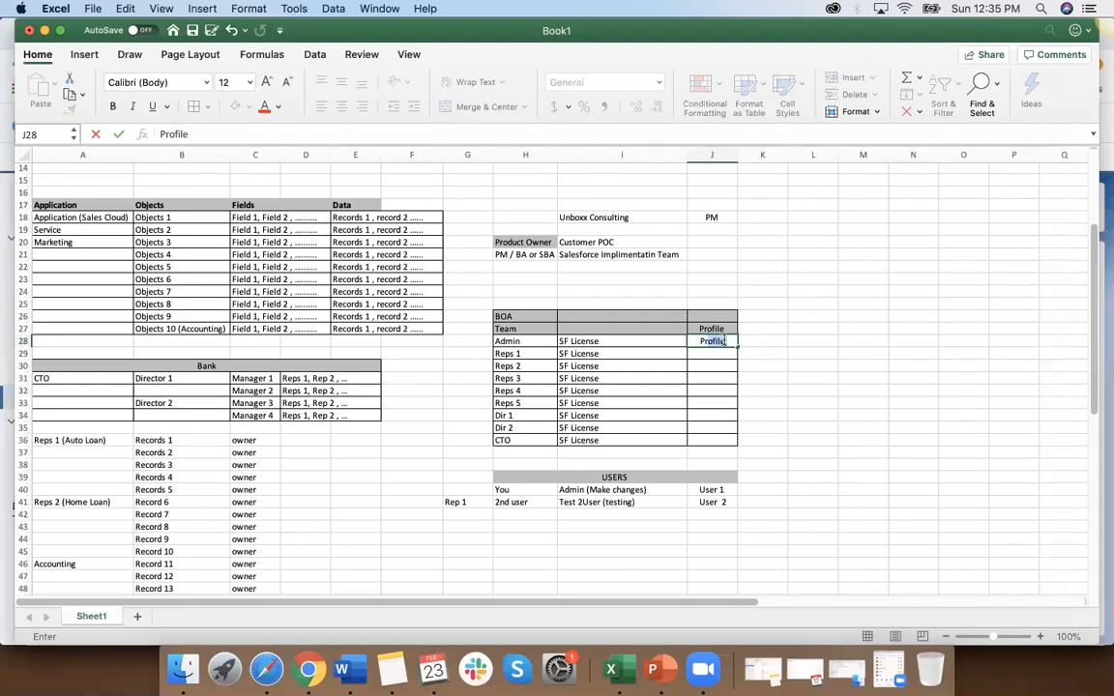
key(BackSpace)
key(BackSpace)
key(BackSpace)
key(BackSpace)
key(BackSpace)
key(BackSpace)
key(BackSpace)
text(Admin Profile)
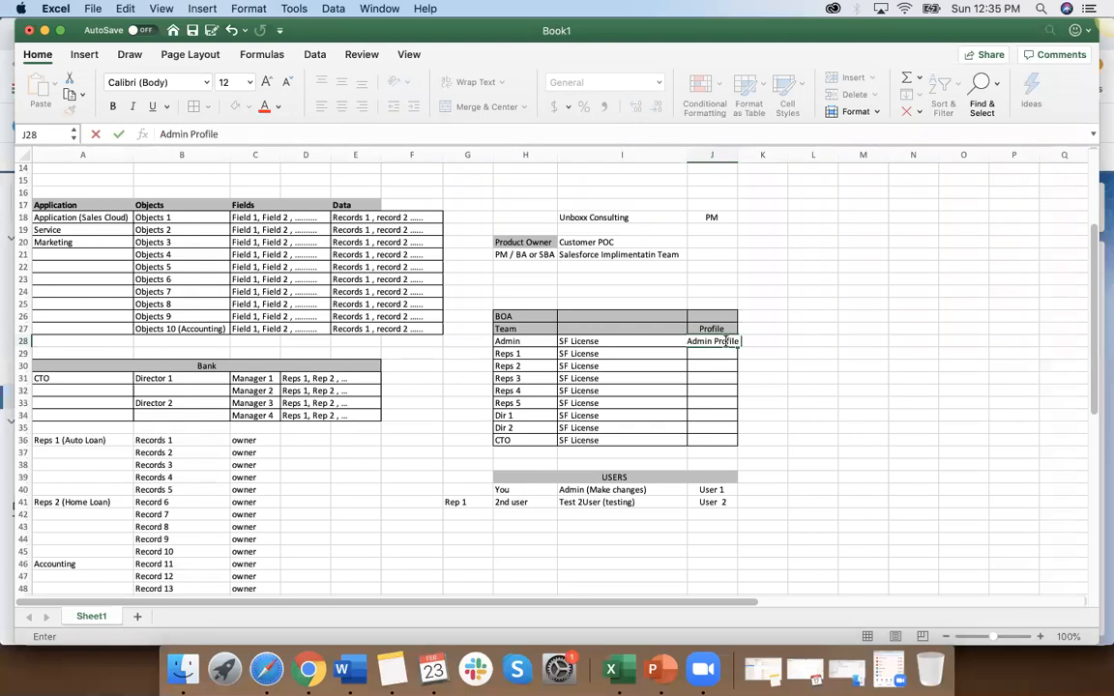
click(742, 392)
drag(737, 154, 747, 155)
click(729, 357)
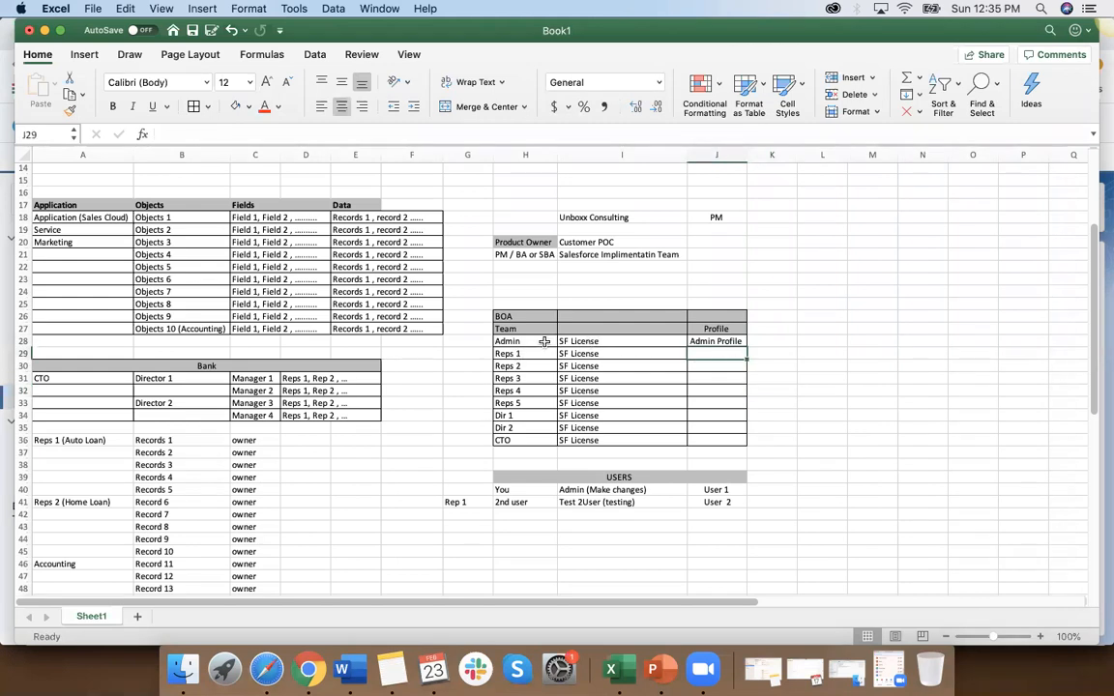
Step: Fill the Admin row of the team table, H28:J28, with the gold theme colour
drag(509, 344, 716, 342)
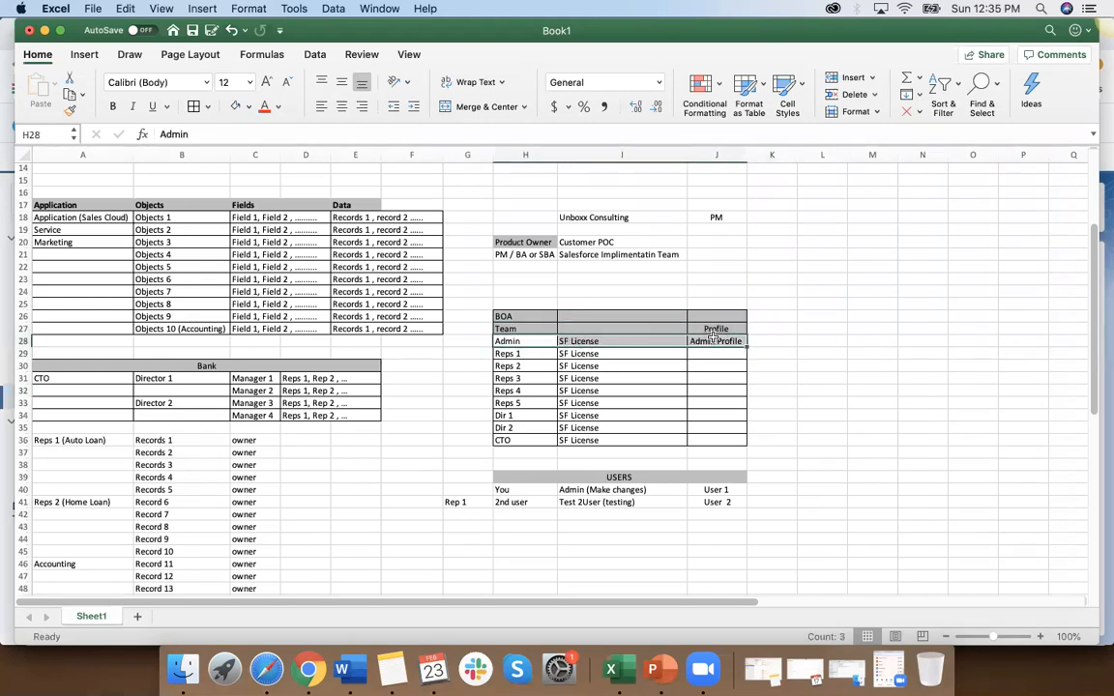
click(249, 106)
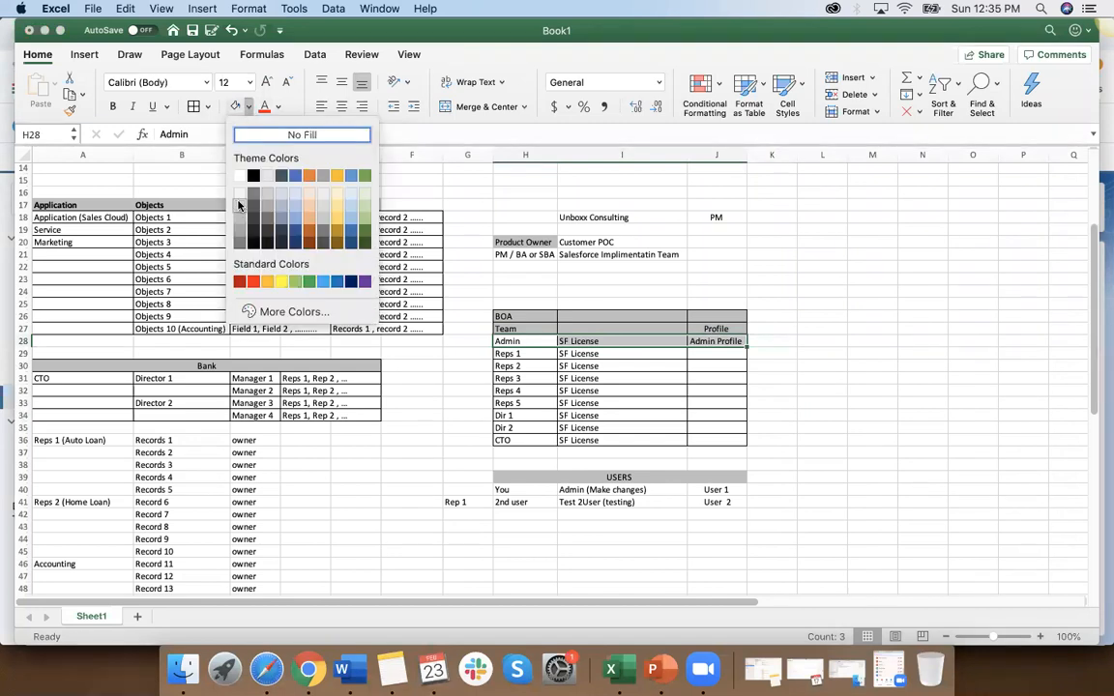
click(239, 218)
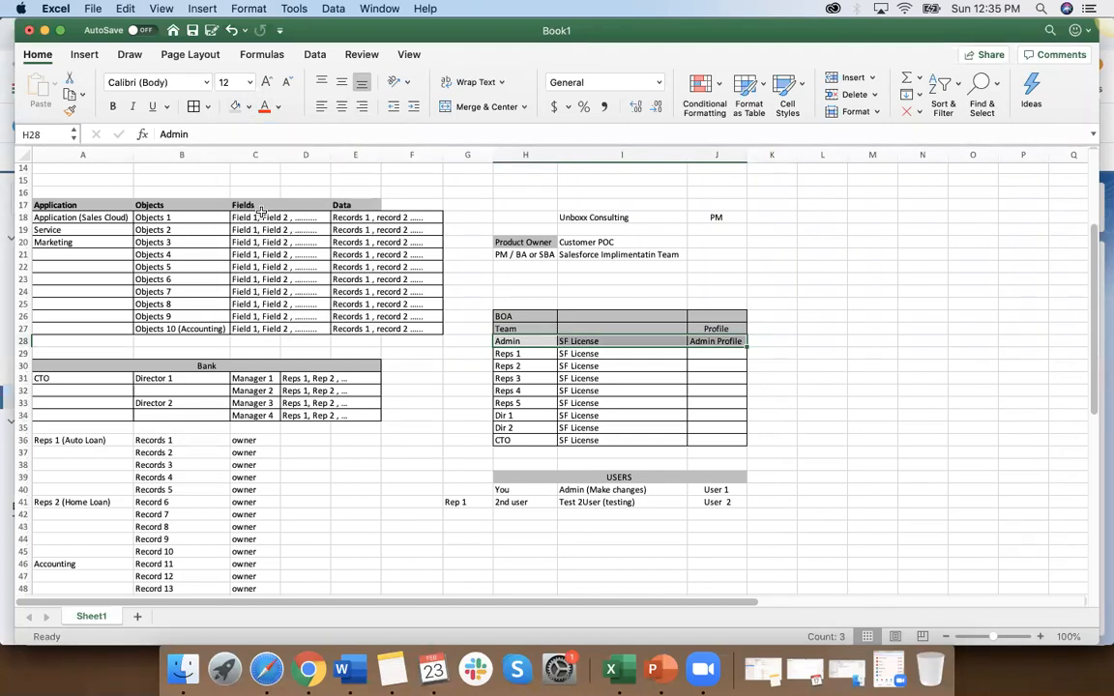
click(248, 106)
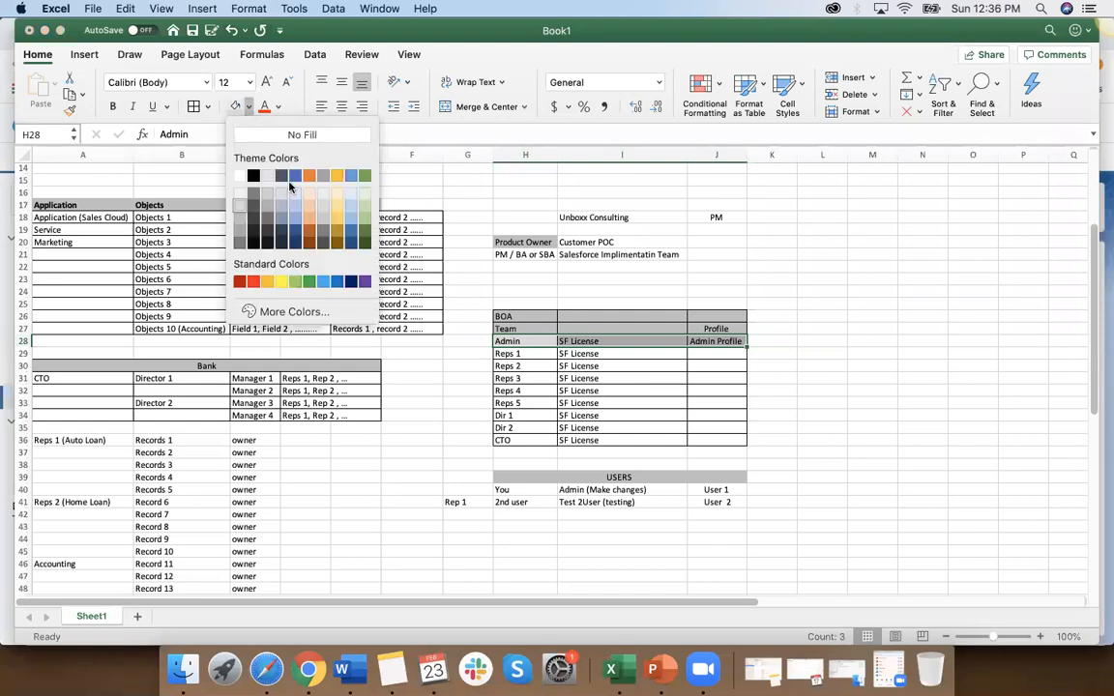
click(338, 176)
click(771, 391)
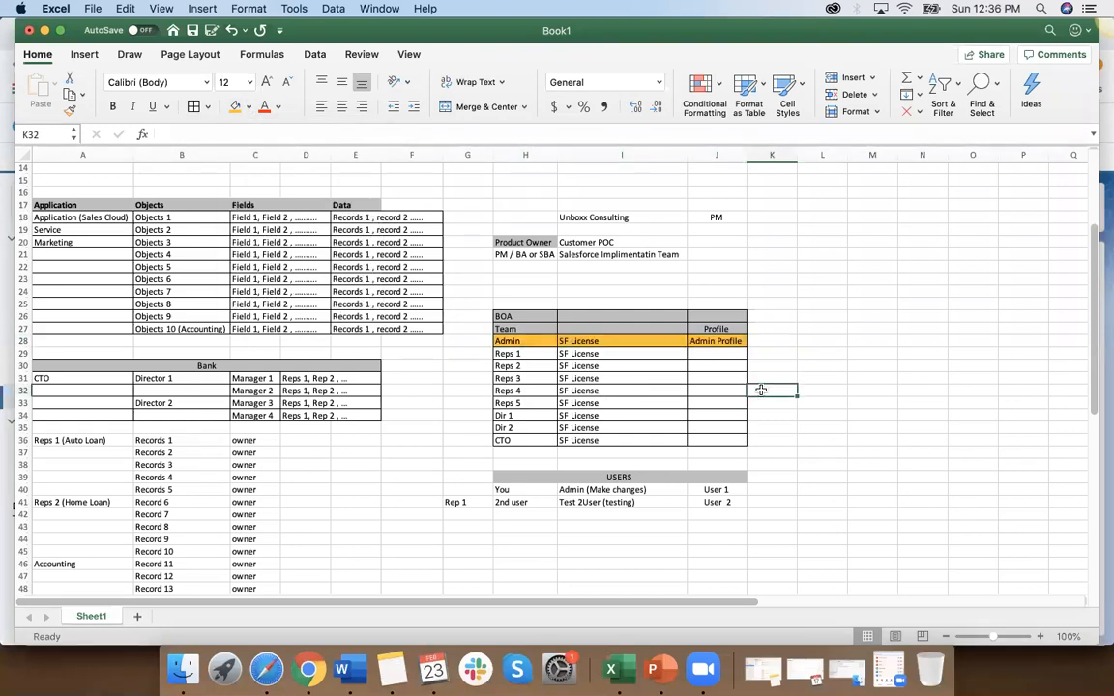
Step: Compare the Admin row's license and Admin Profile cells with the CTO row and the Marketing objects, fields and records
click(727, 341)
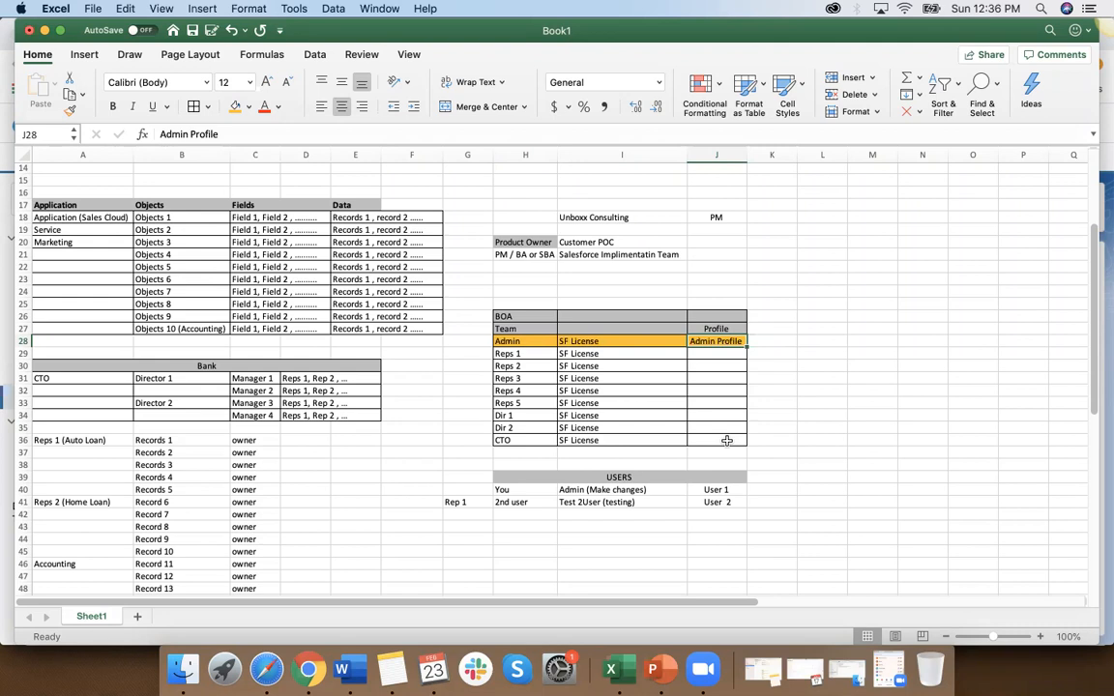
click(535, 443)
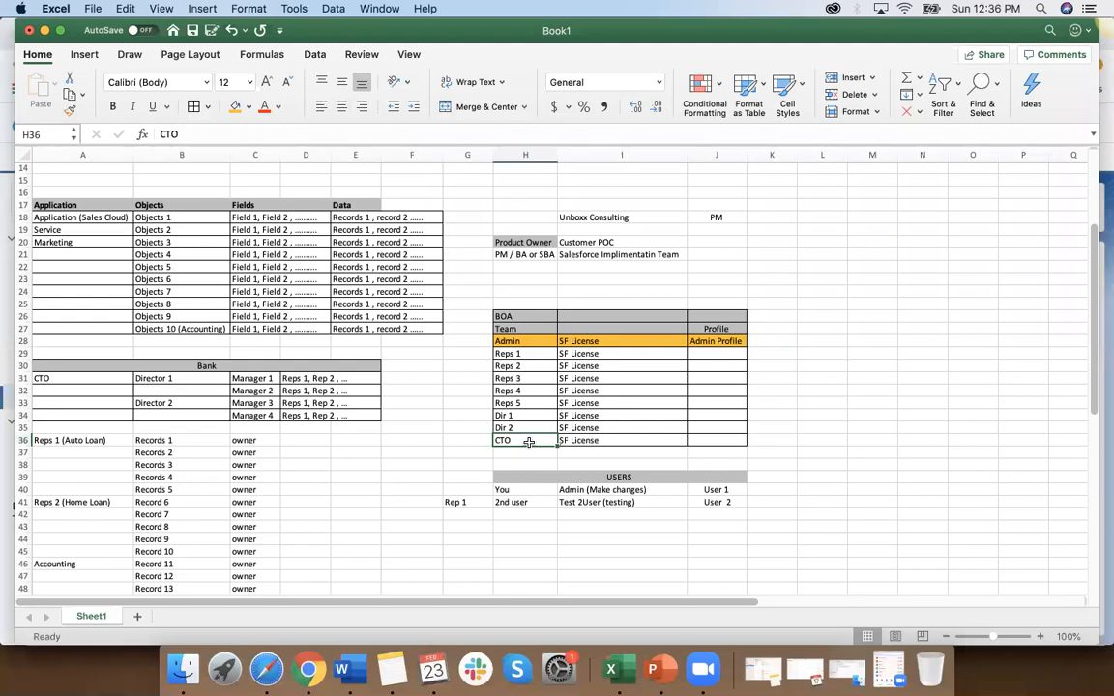
click(728, 341)
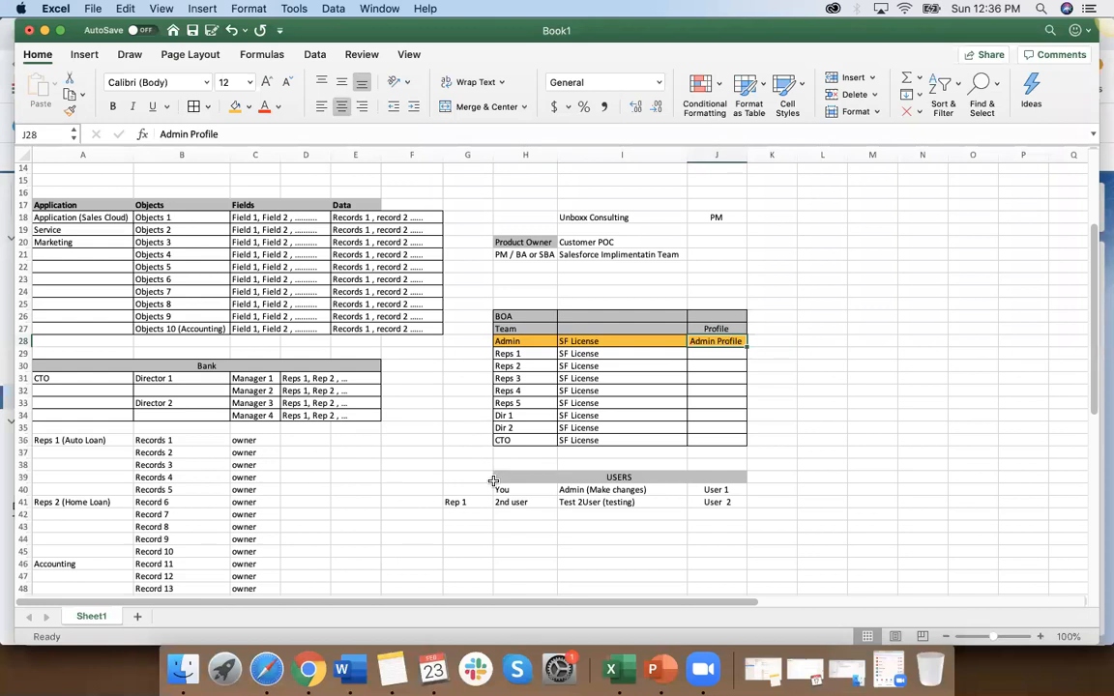
click(504, 441)
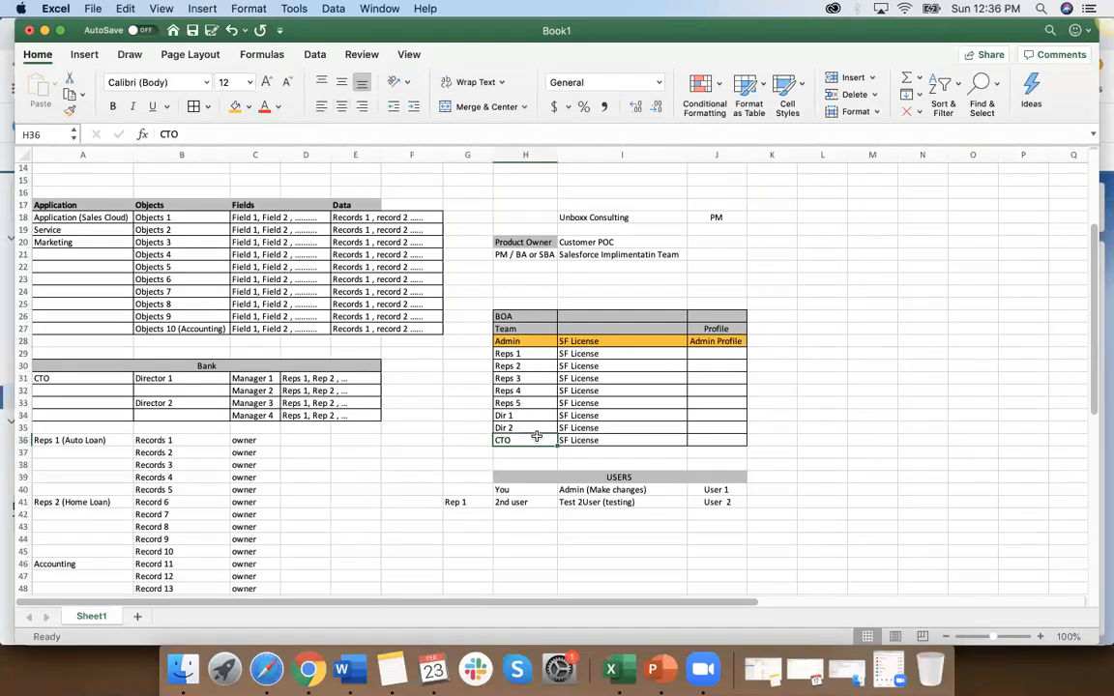
mouse_move(63, 239)
mouse_down()
mouse_move(121, 218)
mouse_move(295, 221)
mouse_move(345, 270)
mouse_up()
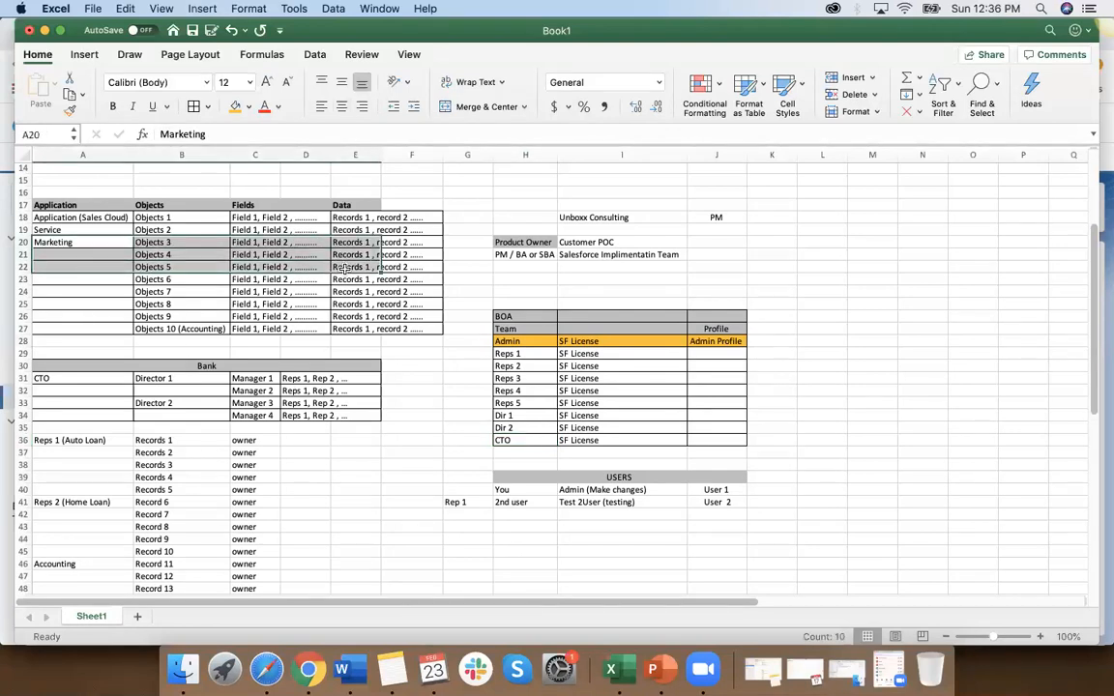
click(524, 440)
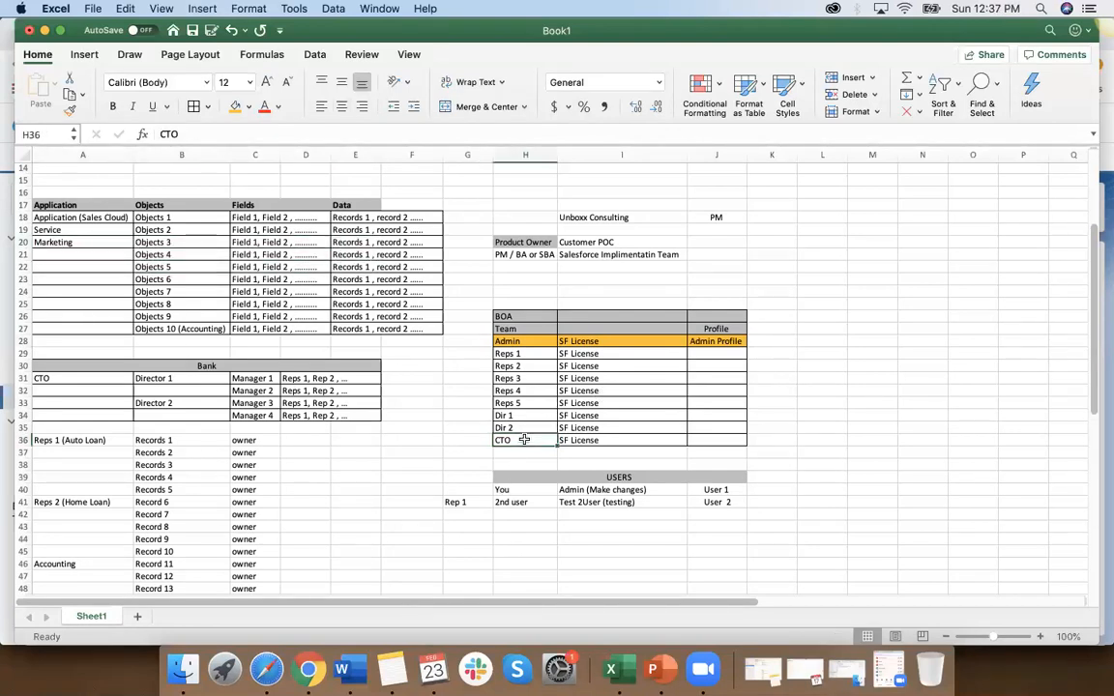
click(718, 342)
click(774, 341)
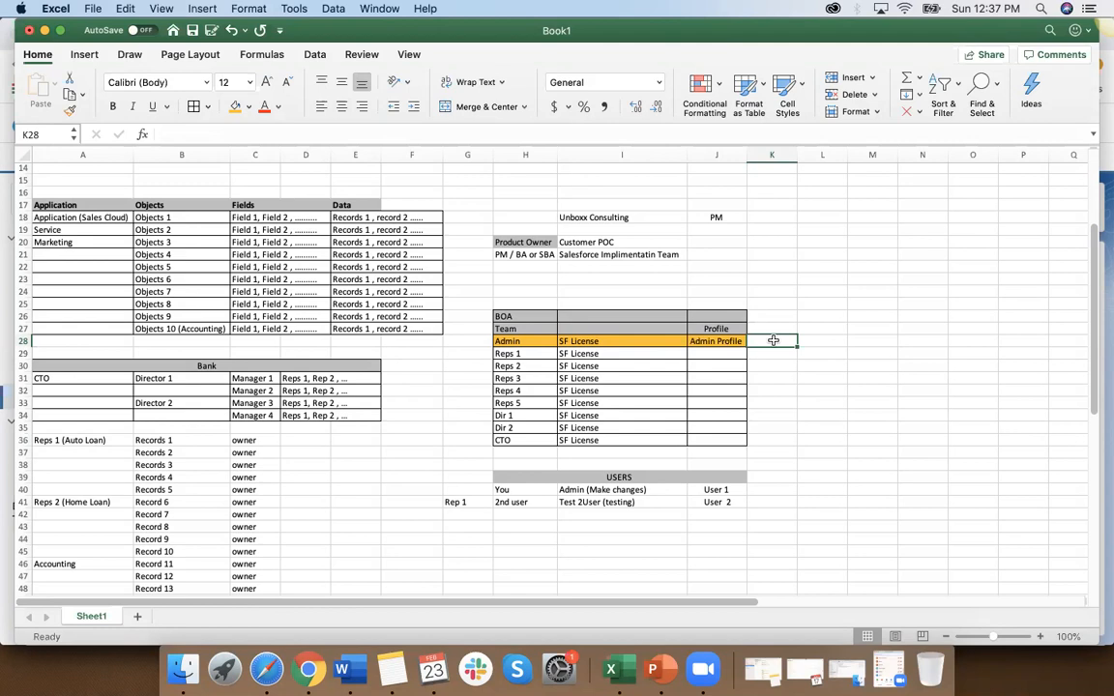
click(713, 343)
click(535, 440)
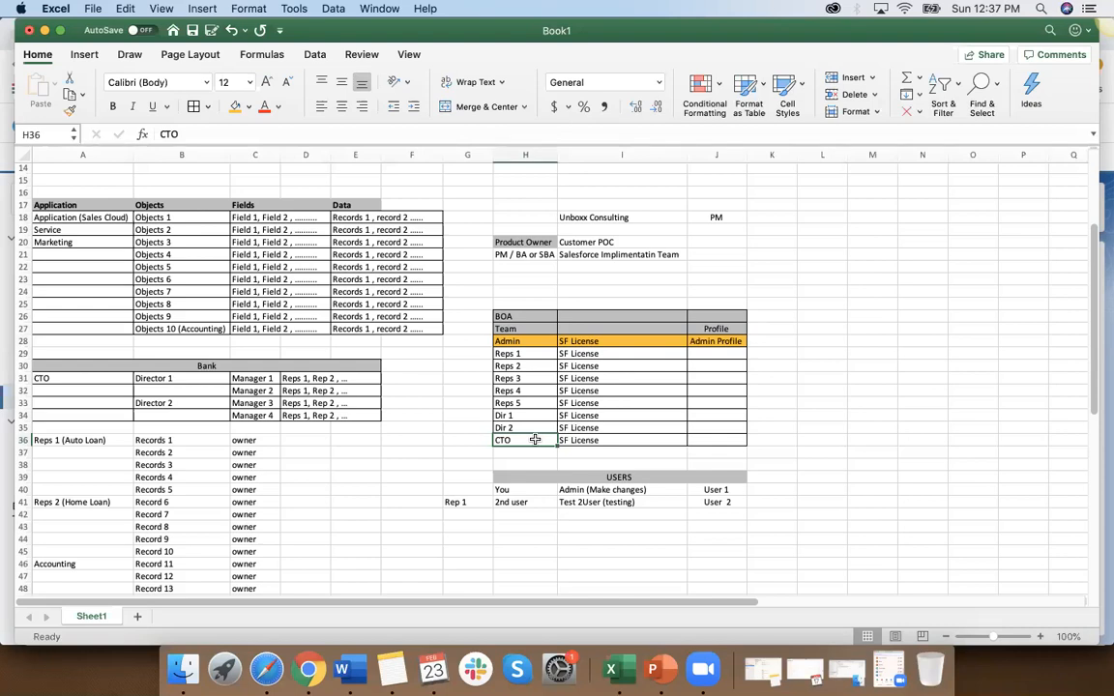
click(630, 343)
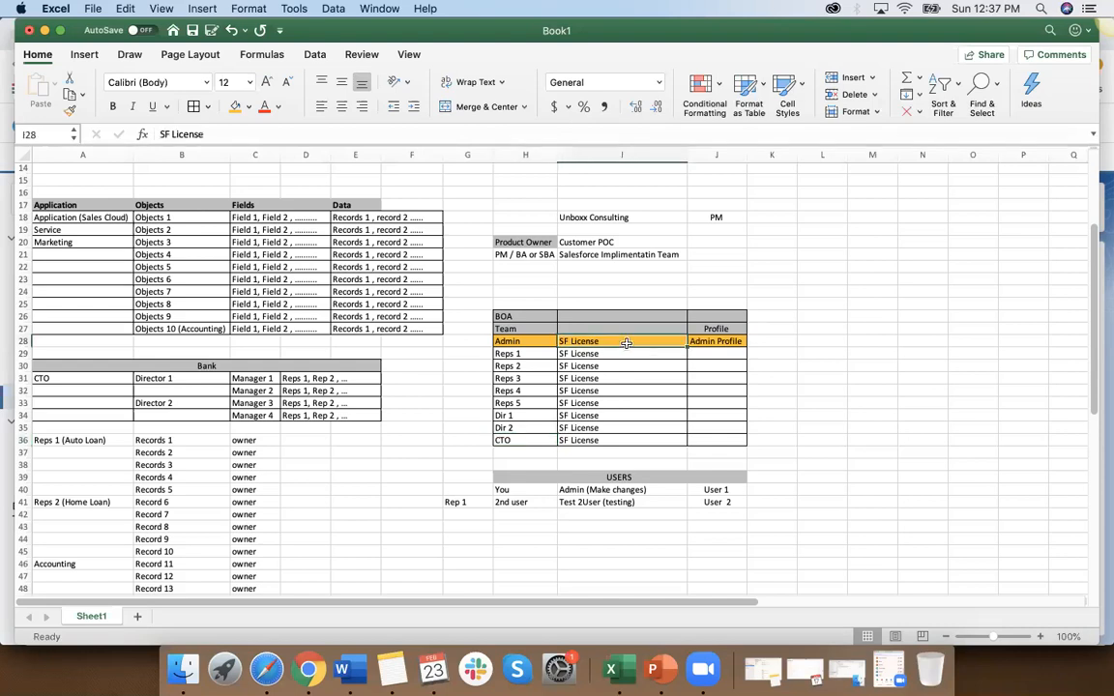
click(728, 343)
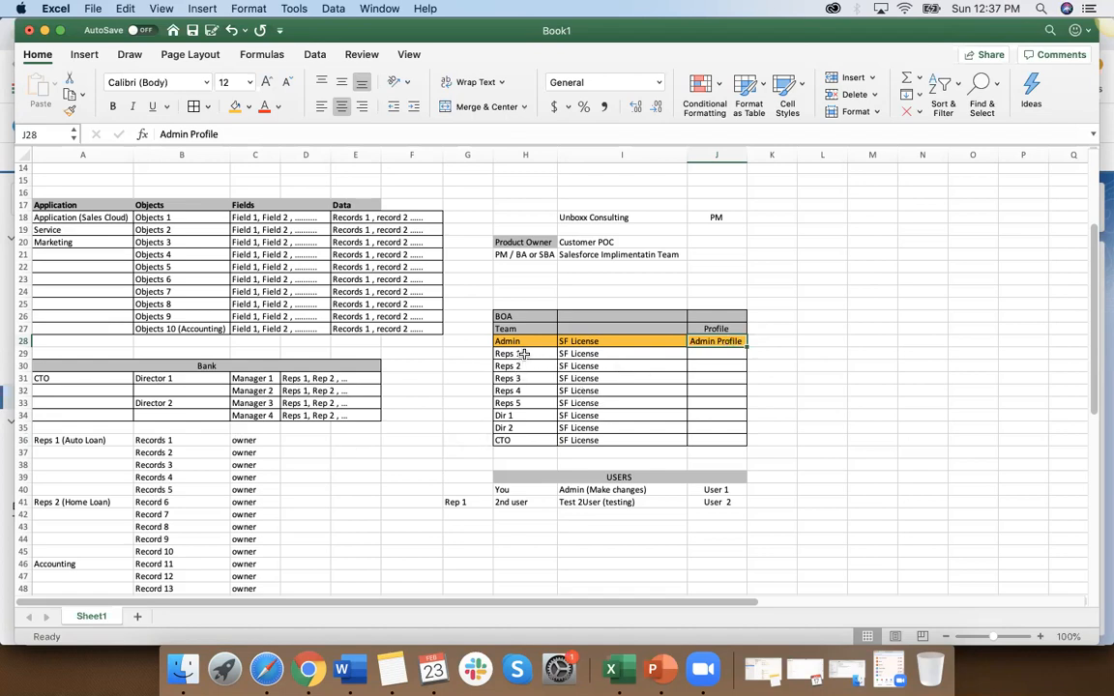
Step: Fill the Reps 1 and Reps 2 cells with light blue and the Reps 3 to Reps 5 cells with dark gold
drag(523, 354, 523, 366)
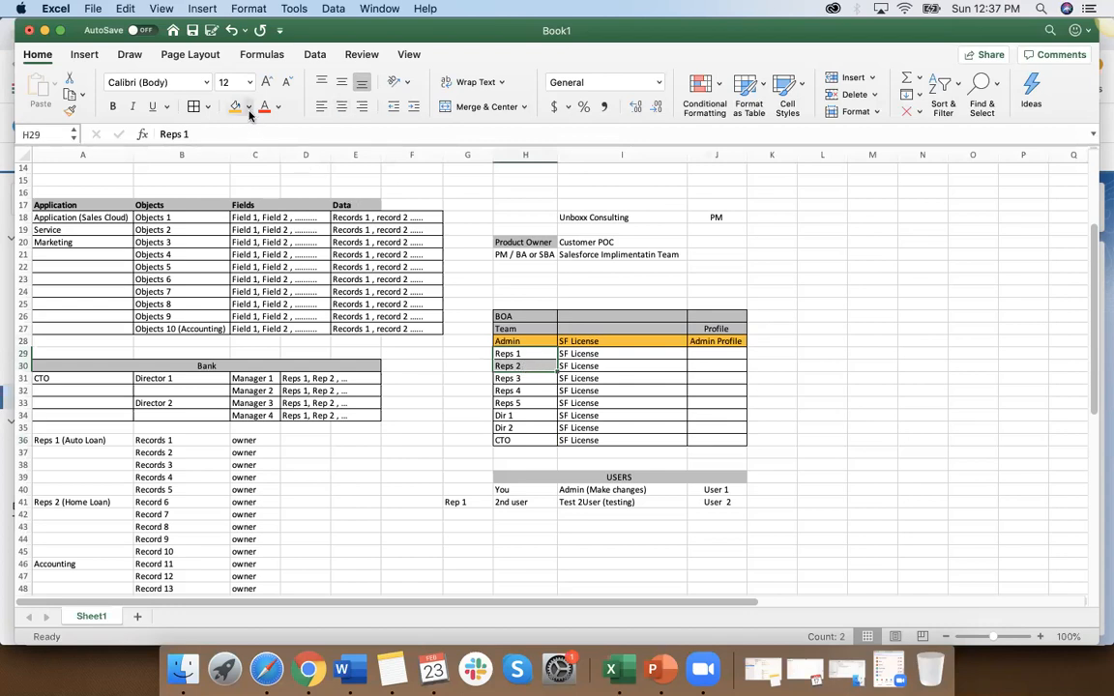
click(248, 110)
click(267, 204)
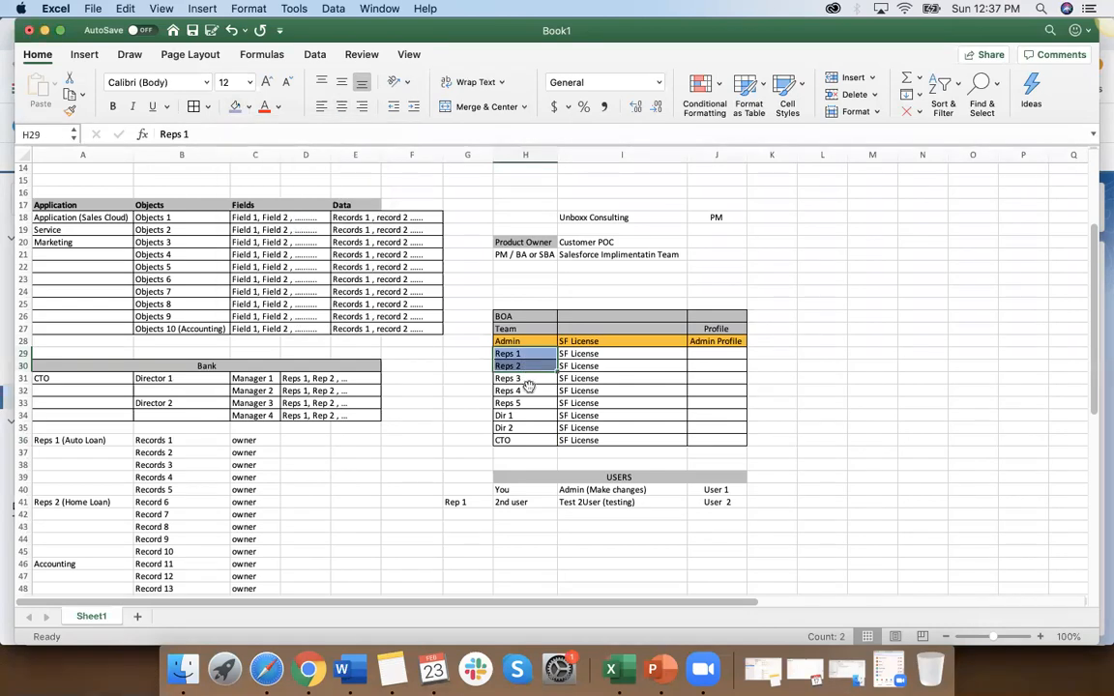
drag(526, 379, 519, 398)
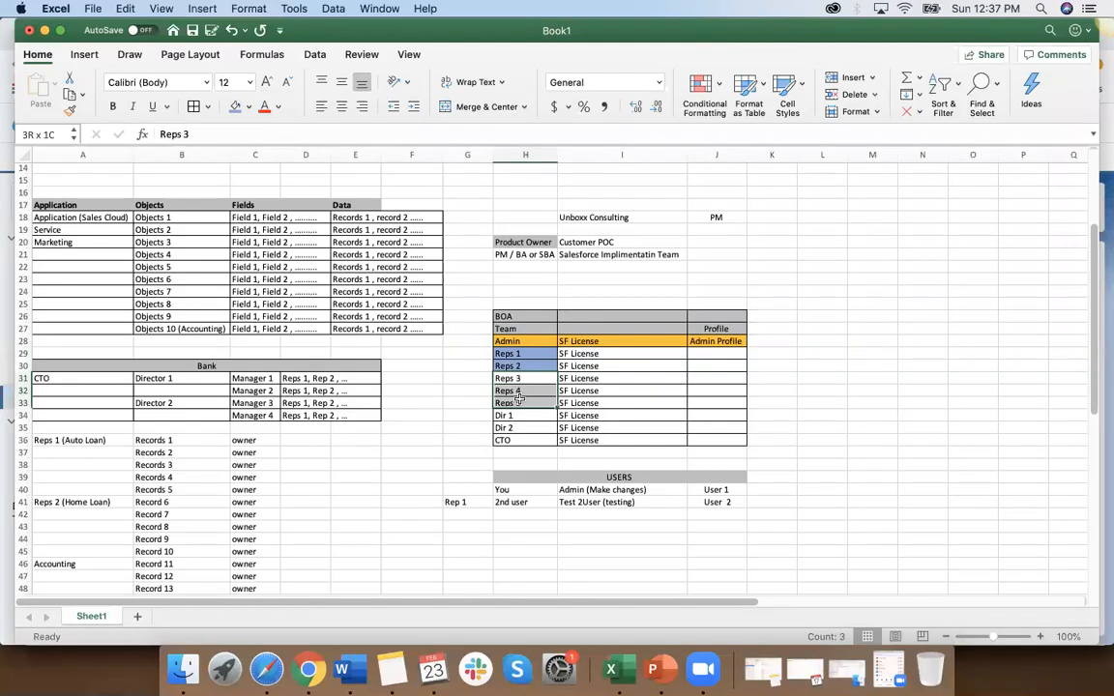
click(248, 109)
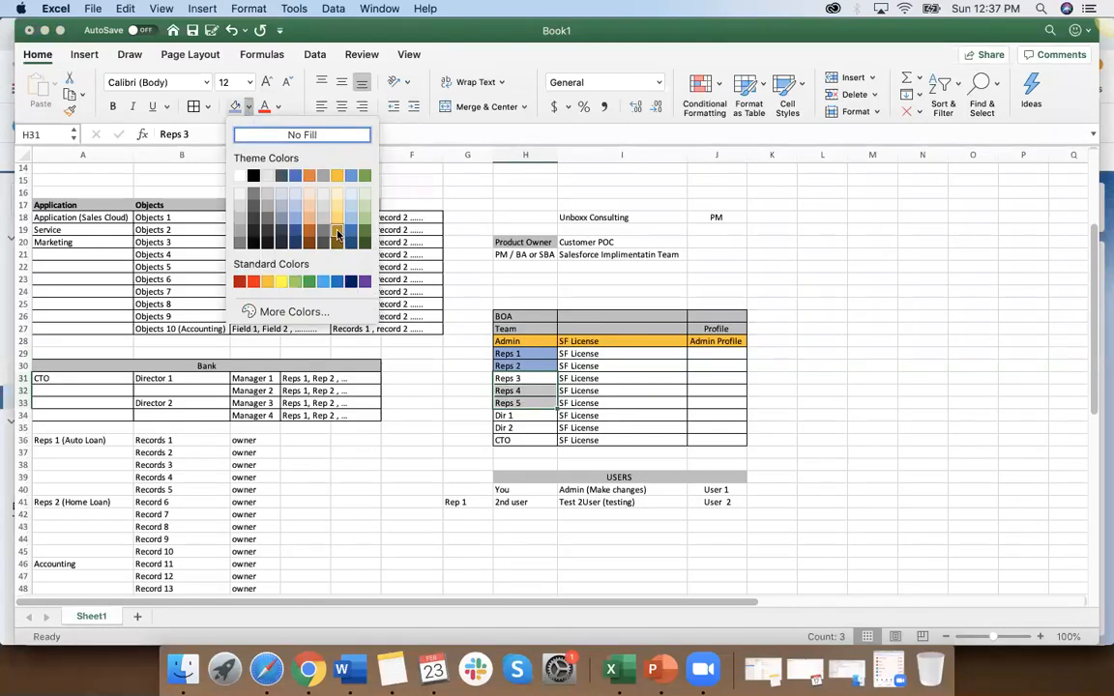
click(338, 232)
Step: Fill the Dir 1 cell H34 with the standard light blue colour
click(518, 416)
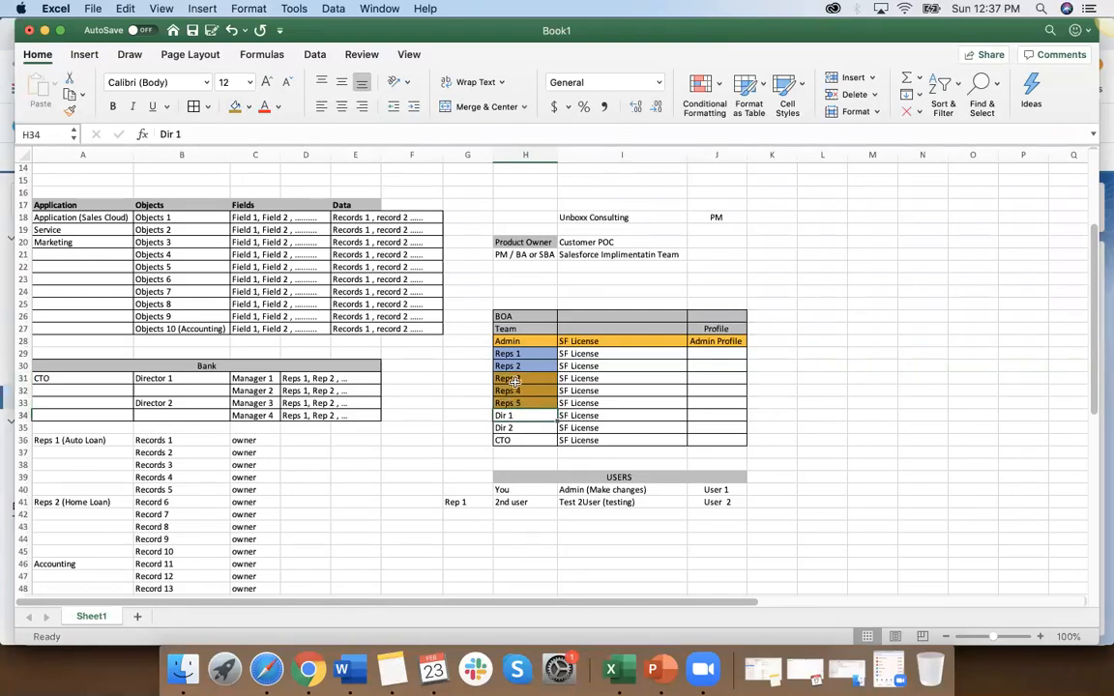
click(248, 107)
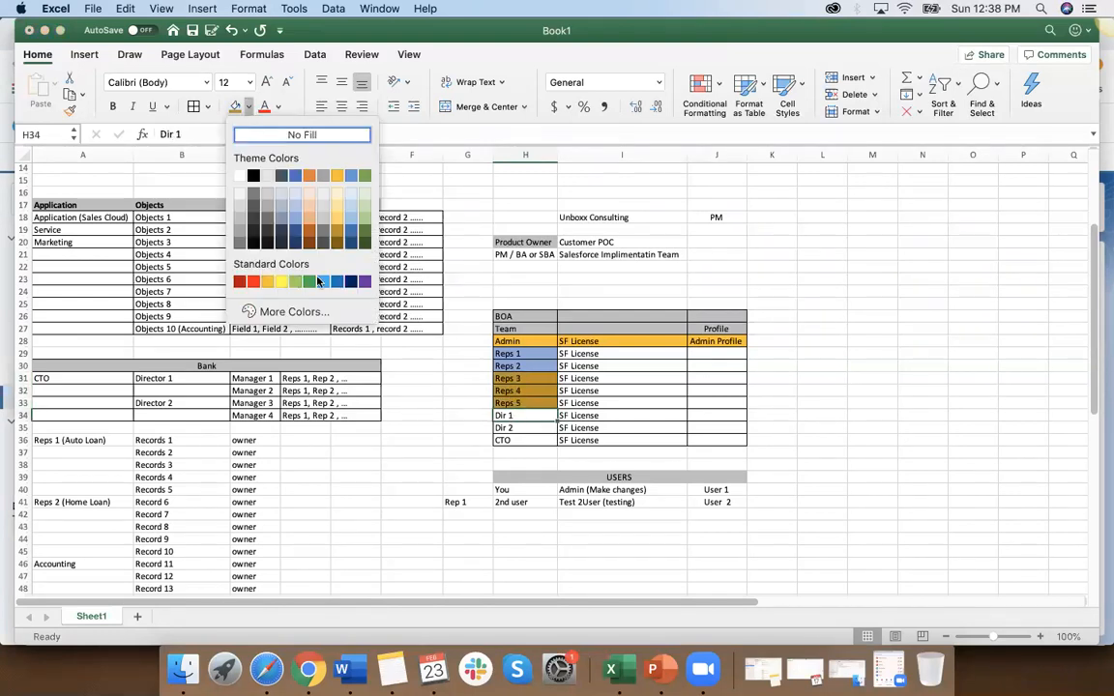
click(322, 281)
Step: Copy the Reps 2 cell's formatting to Dir 1 and the Reps 3 cell's formatting to Dir 2
click(514, 364)
click(69, 109)
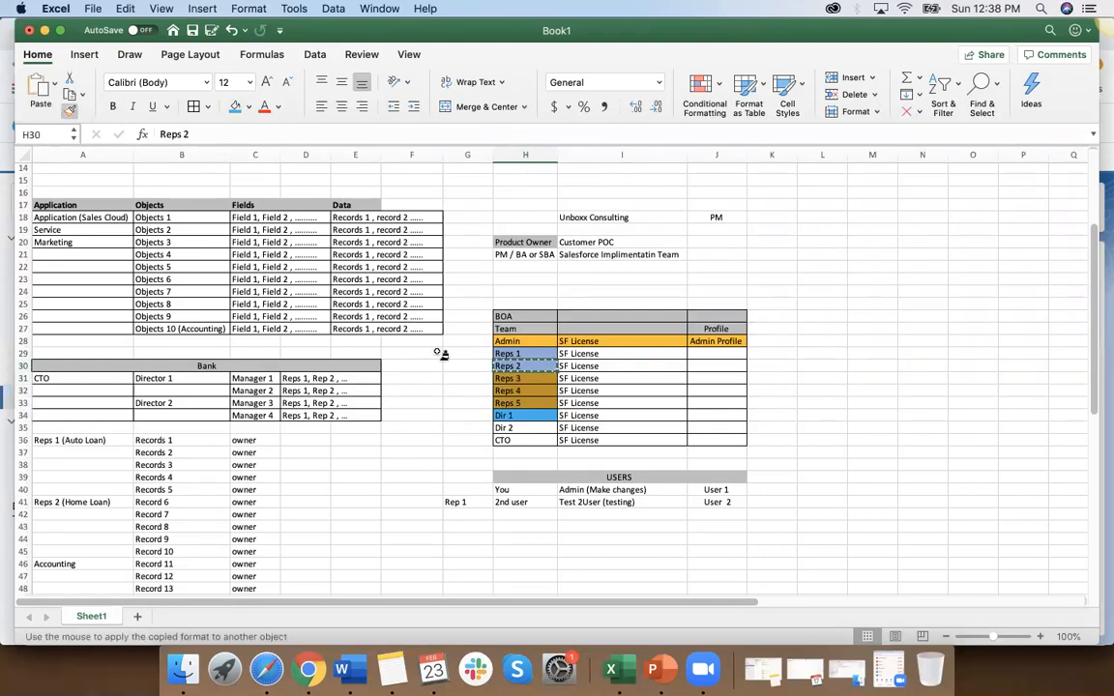
click(513, 415)
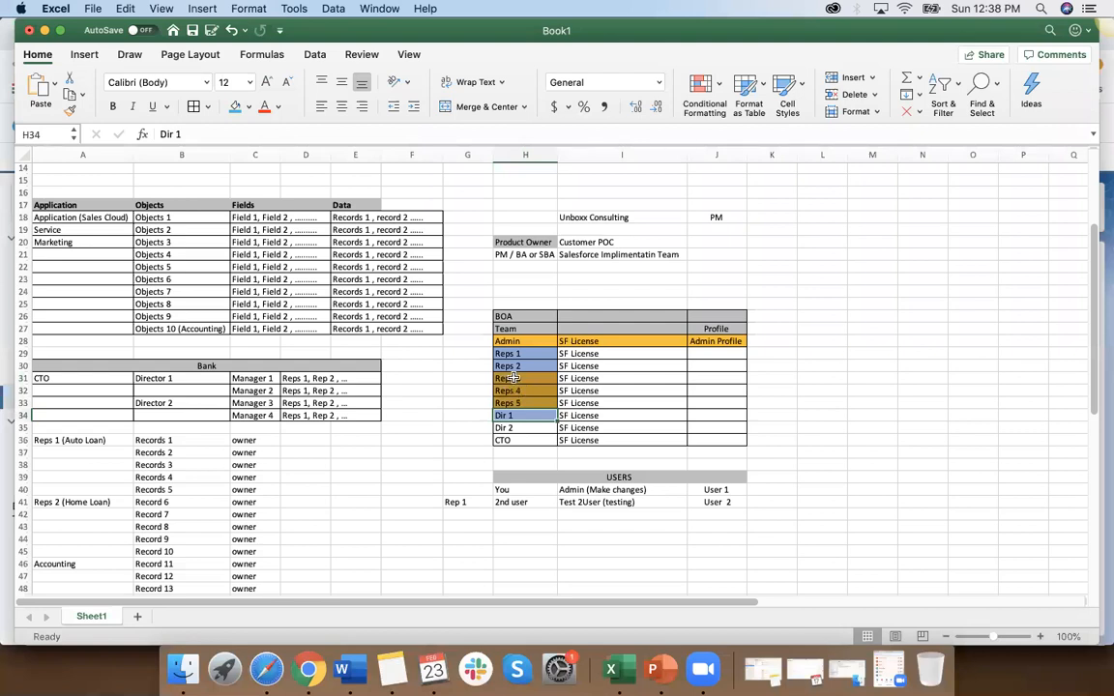
click(529, 380)
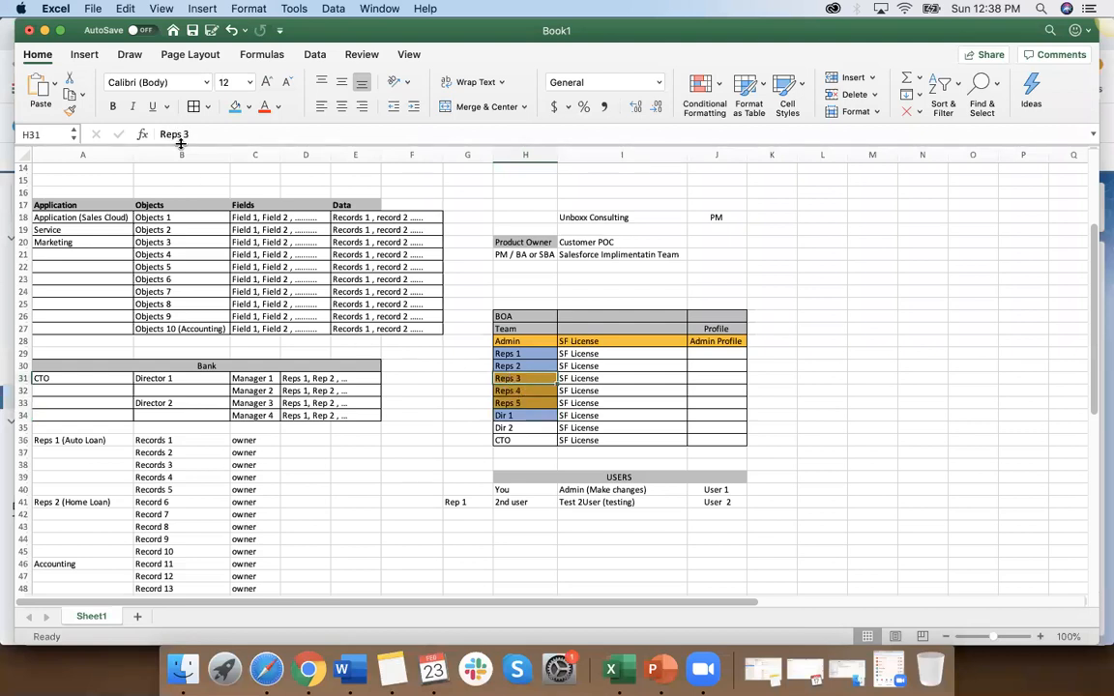
click(70, 109)
click(514, 429)
click(517, 440)
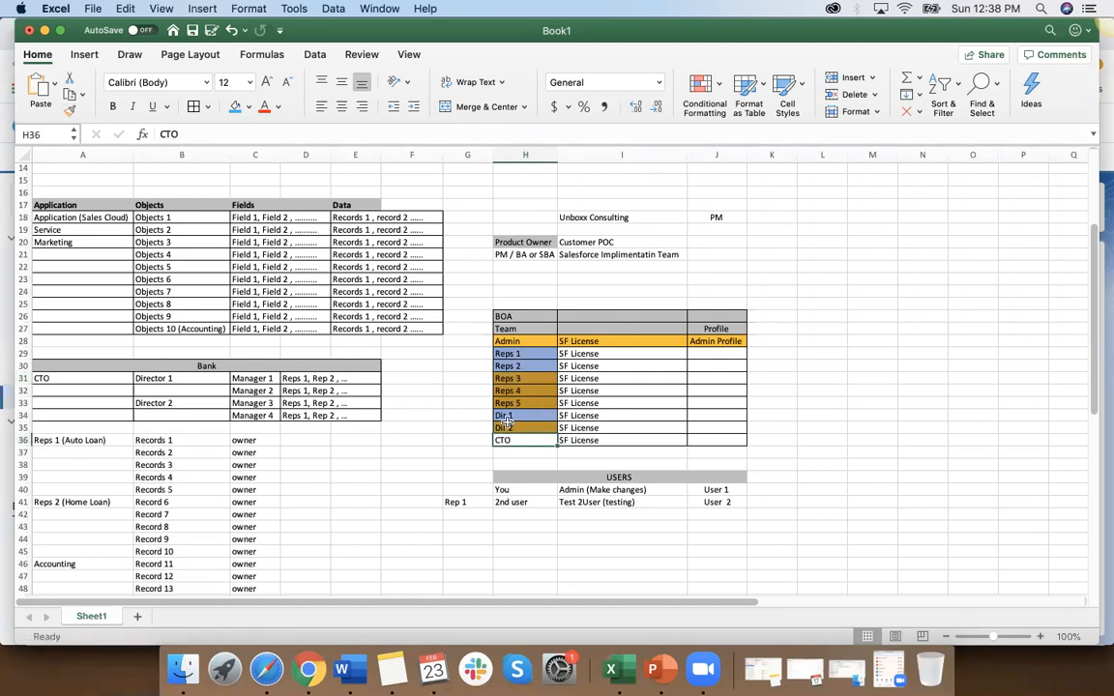
Step: Insert a new row above Reps 1 in the team table and enter Dir 1 in its Team cell H29
click(518, 415)
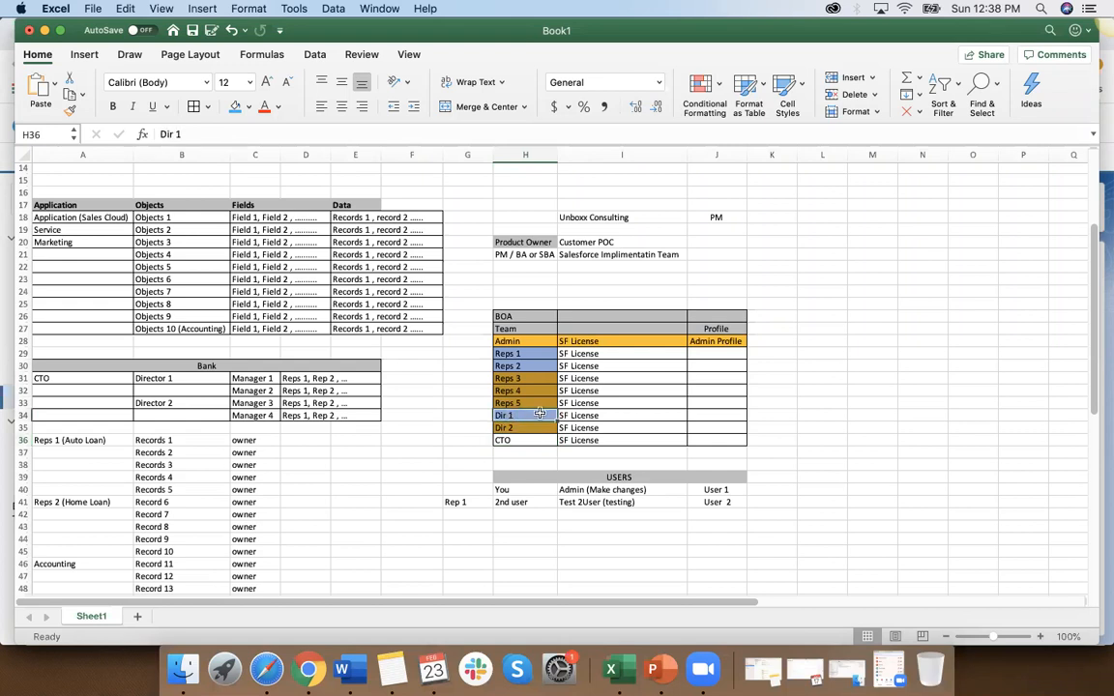
click(498, 354)
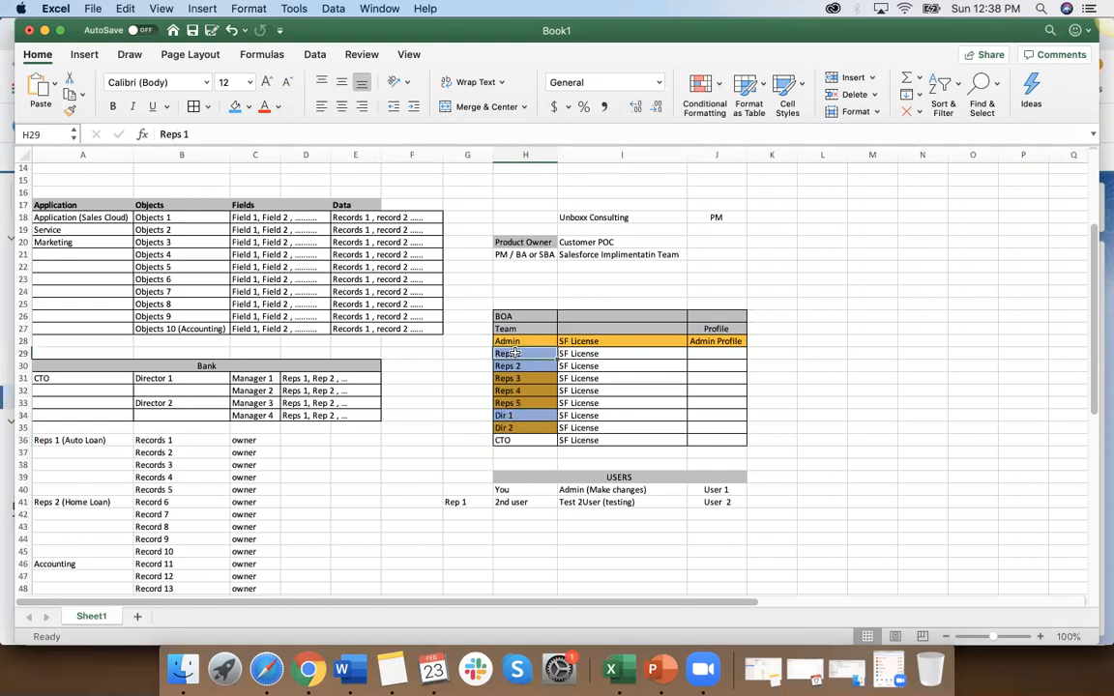
click(23, 353)
right_click(24, 353)
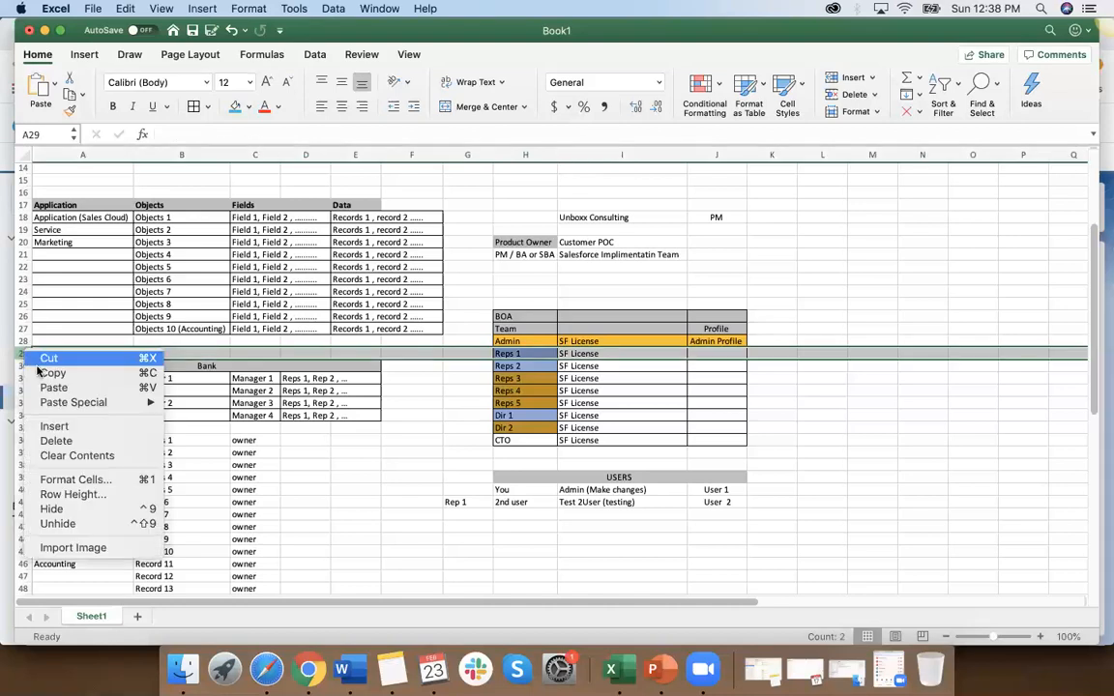
click(50, 427)
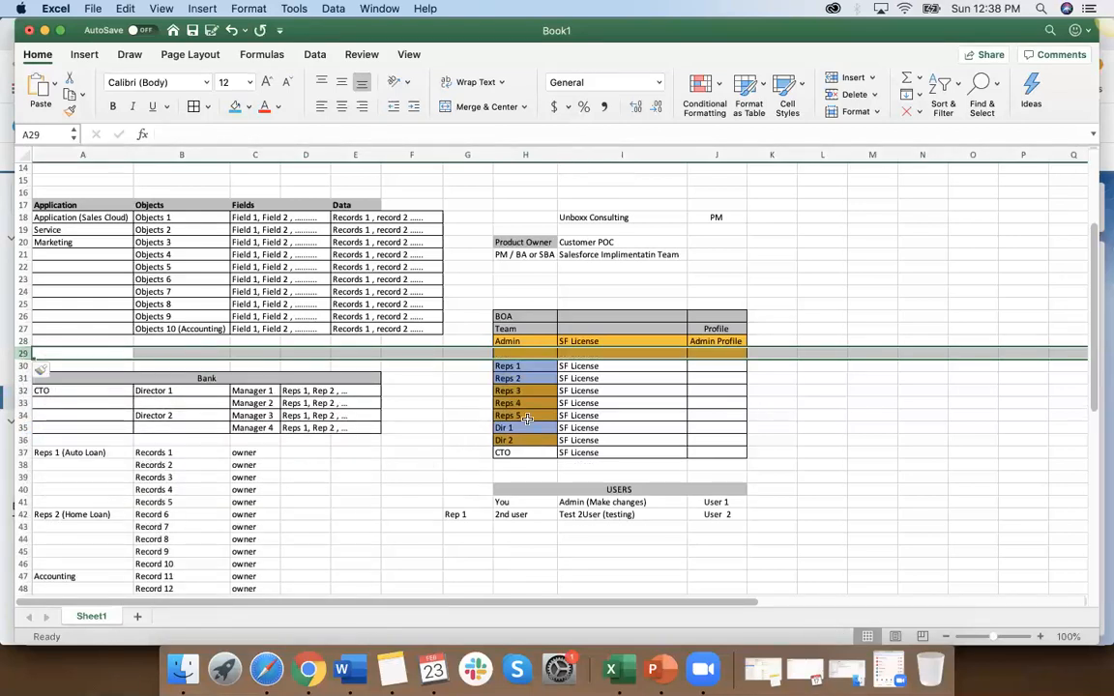
click(517, 355)
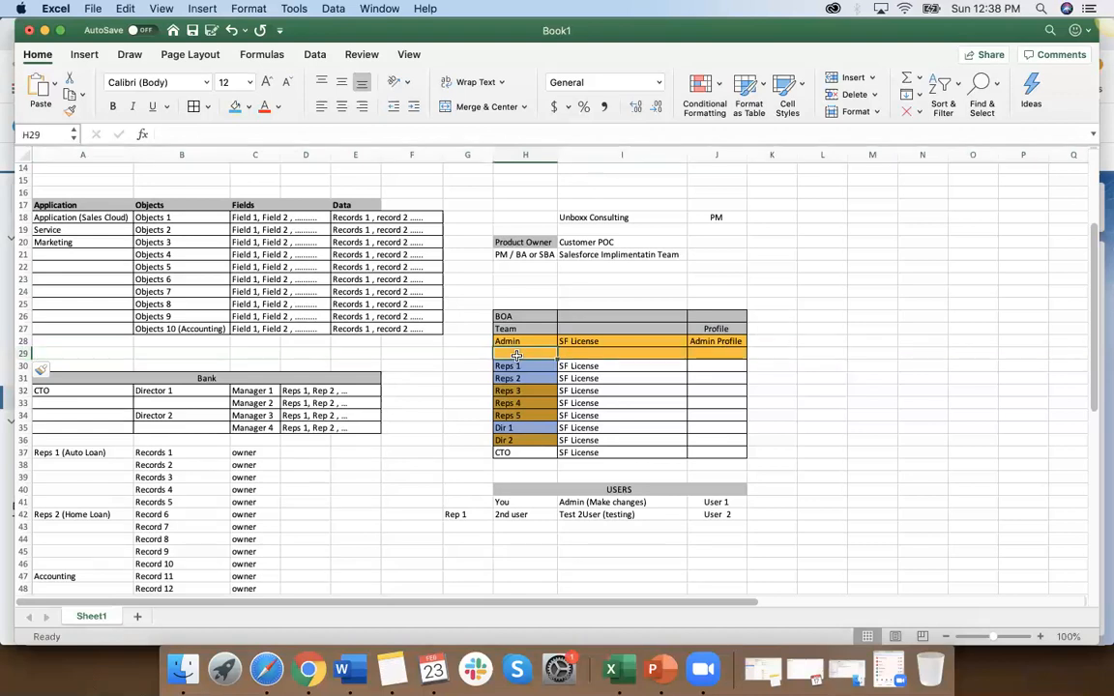
text(Dir 1)
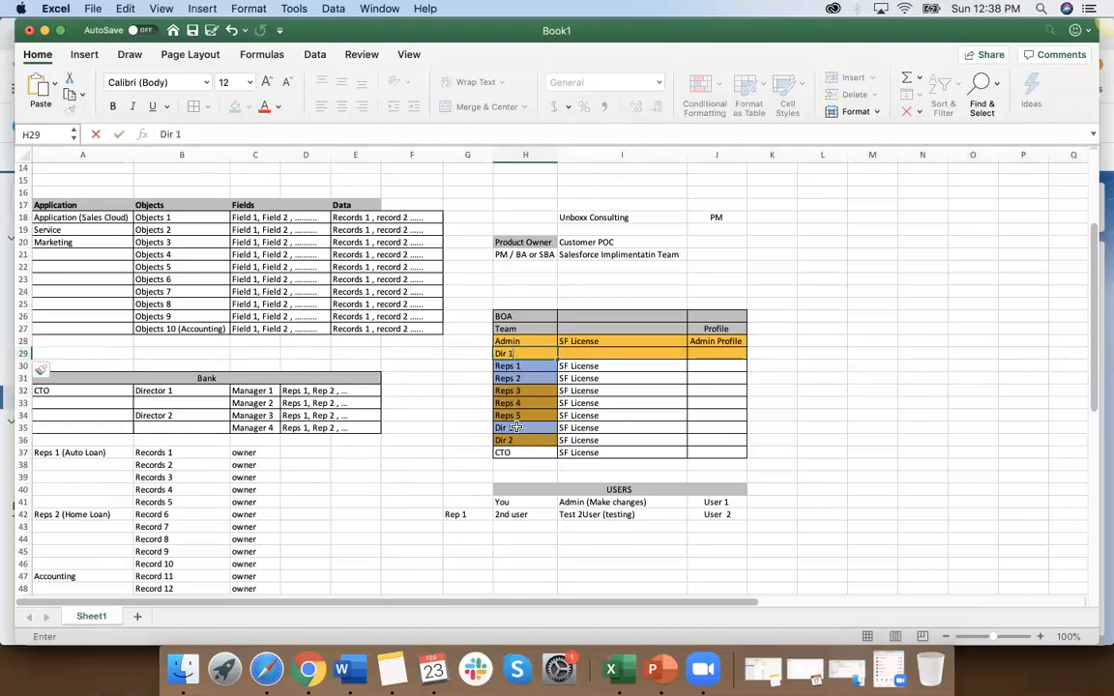
key(Return)
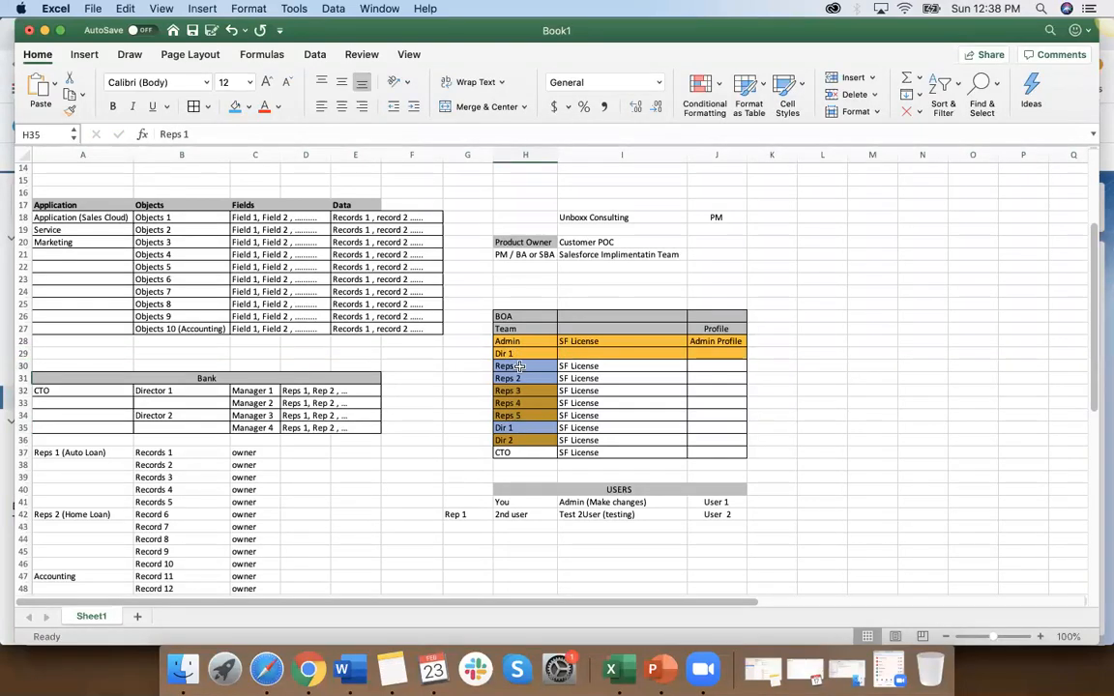
Step: Copy the Reps 1 cell's blue formatting to the new Dir 1 cell H29
click(68, 110)
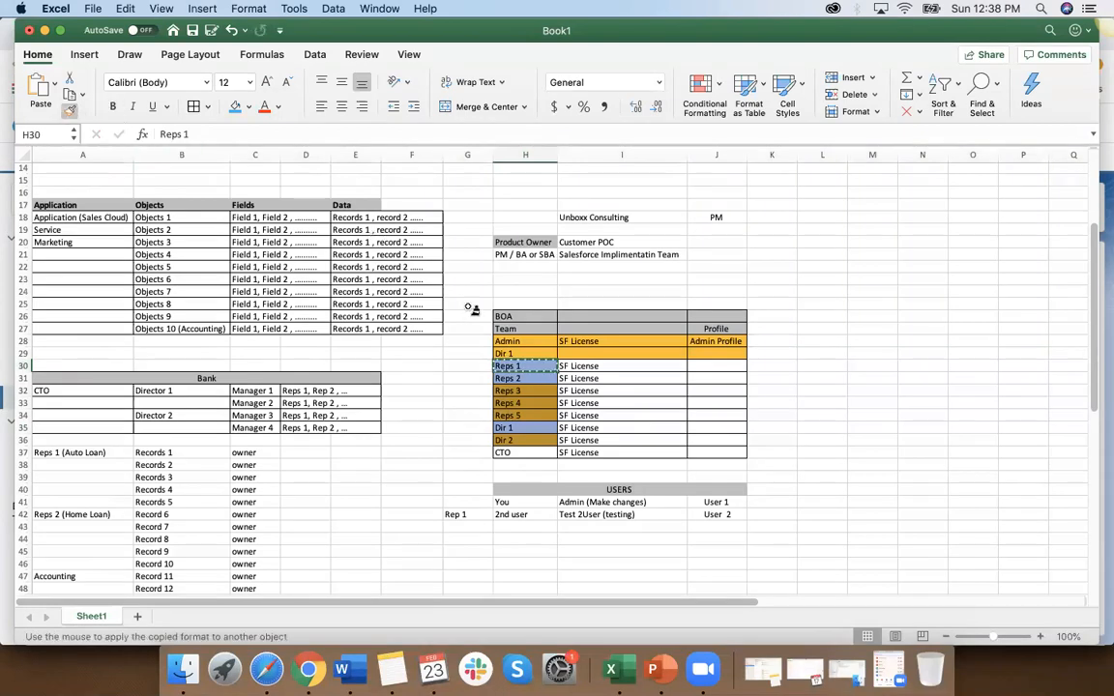
click(527, 354)
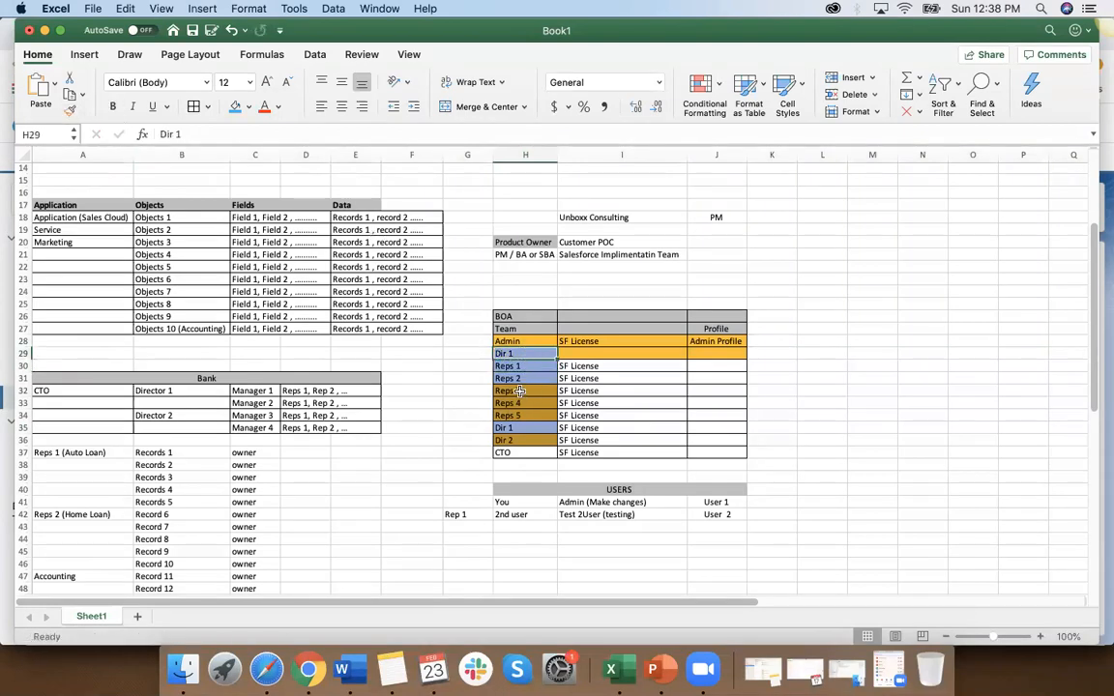
click(519, 391)
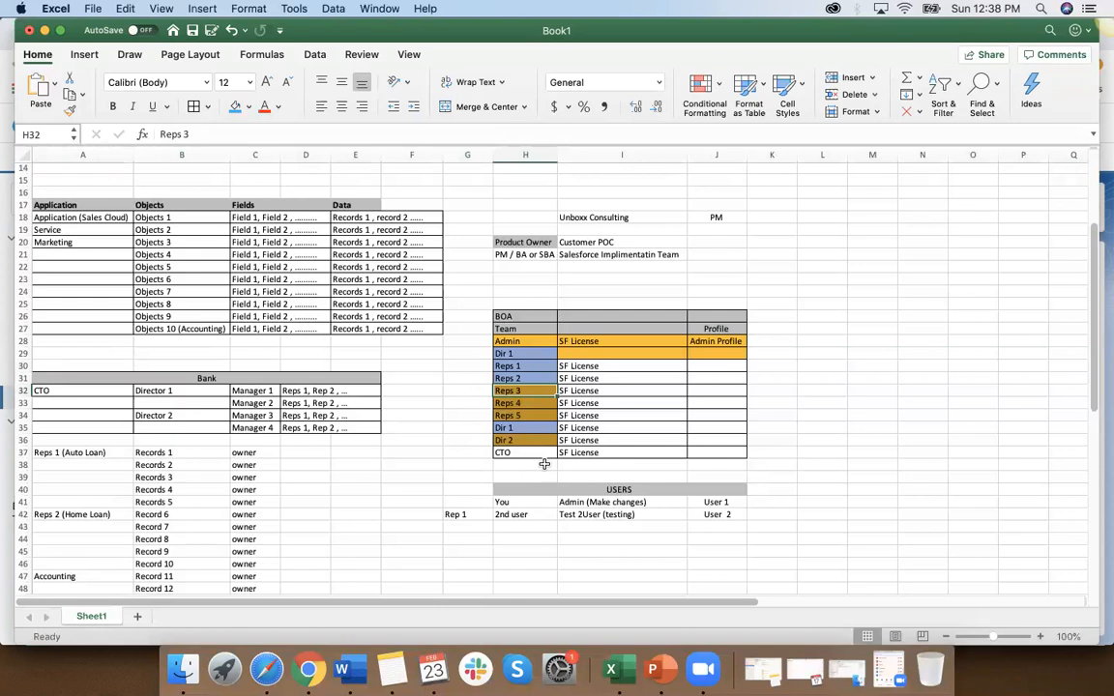
Step: Replace the Reps 3 entry in Team cell H32 with Dir 2
text(Dir 2)
drag(525, 453, 522, 441)
Step: Replace the Dir 1 entry in Team cell H35 with a Rep 3 label
click(523, 428)
text(Re)
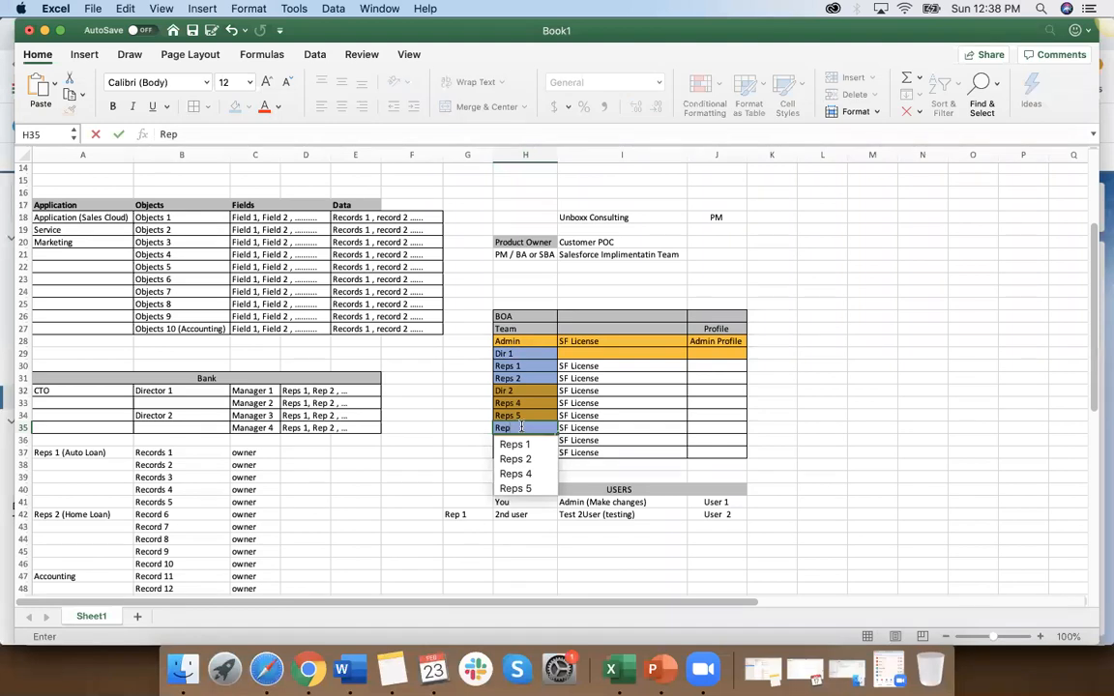
text(p3)
key(Return)
key(Return)
Step: Fill the Team series from Reps 4 in H33 down to Reps 6 in H35, and clear the Dir 2 entry in H36
click(527, 401)
drag(558, 409, 554, 433)
click(519, 393)
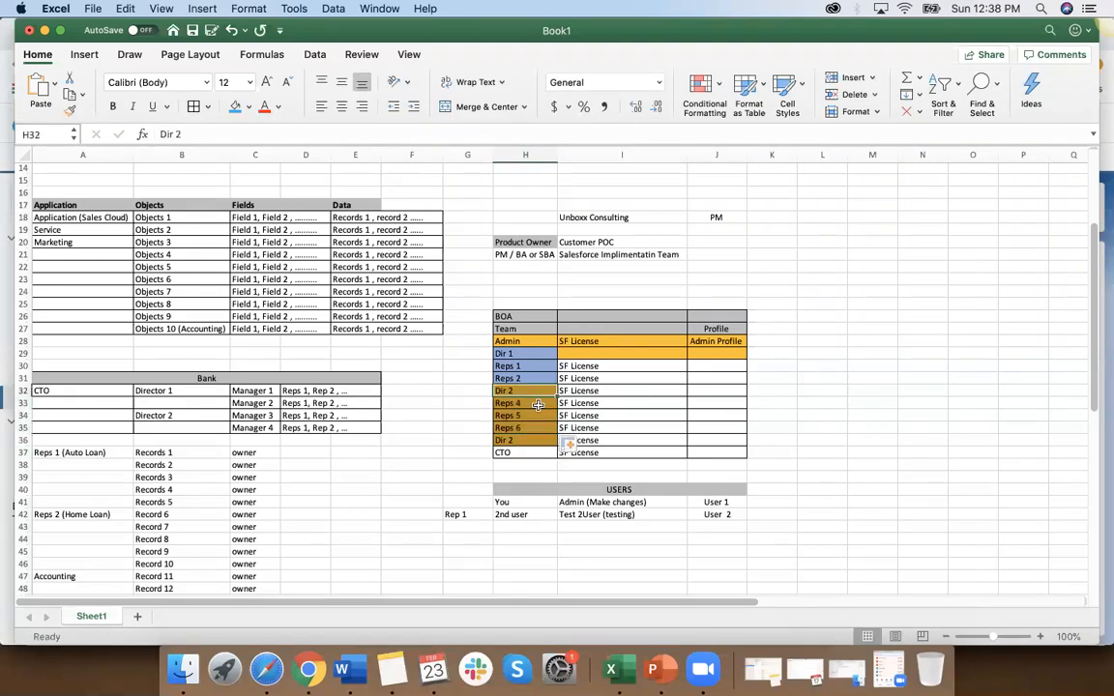
click(518, 442)
key(Delete)
click(518, 456)
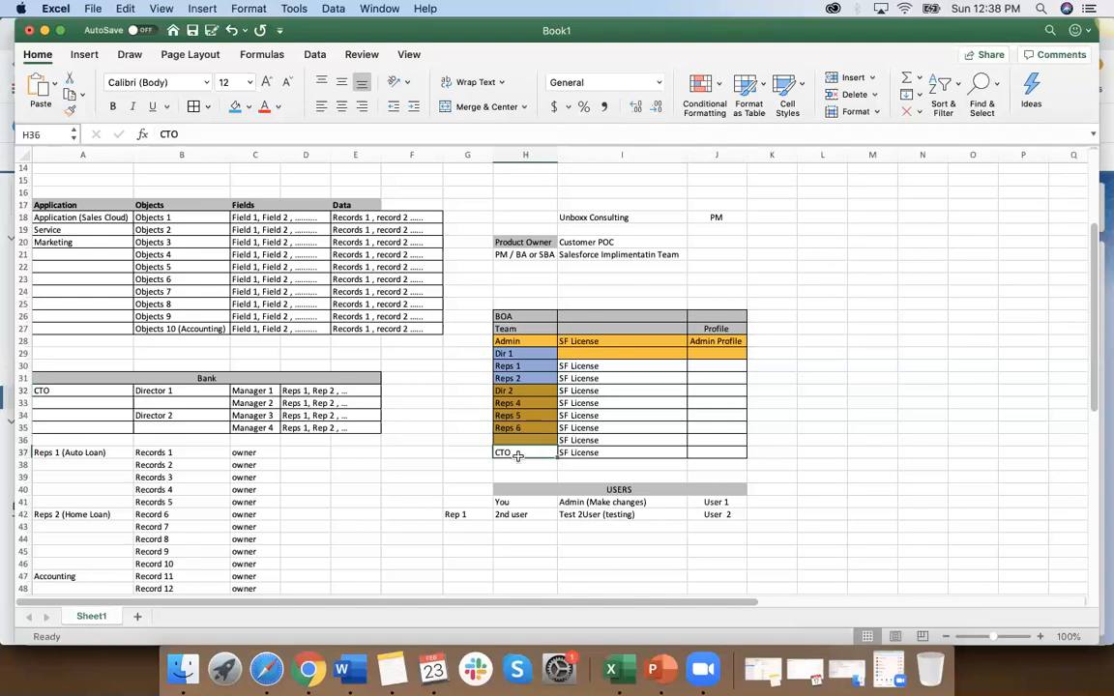
Step: Copy the unfilled formatting of the Reps 1 license cell I30 to the Dir 1 license cell I29
click(518, 392)
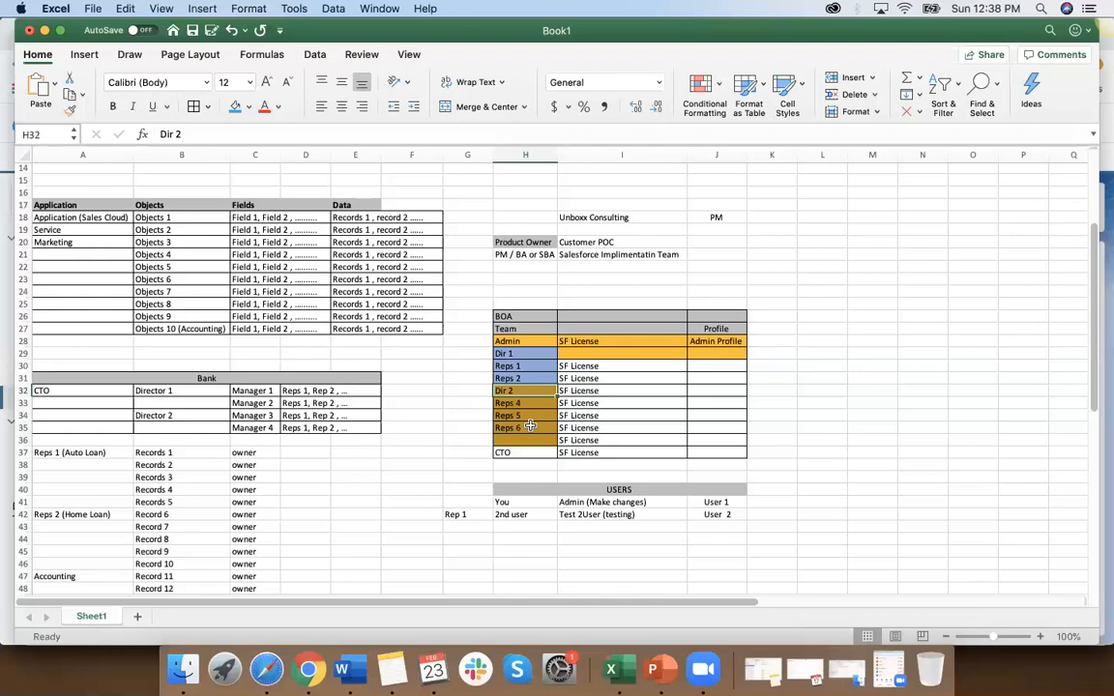
click(548, 354)
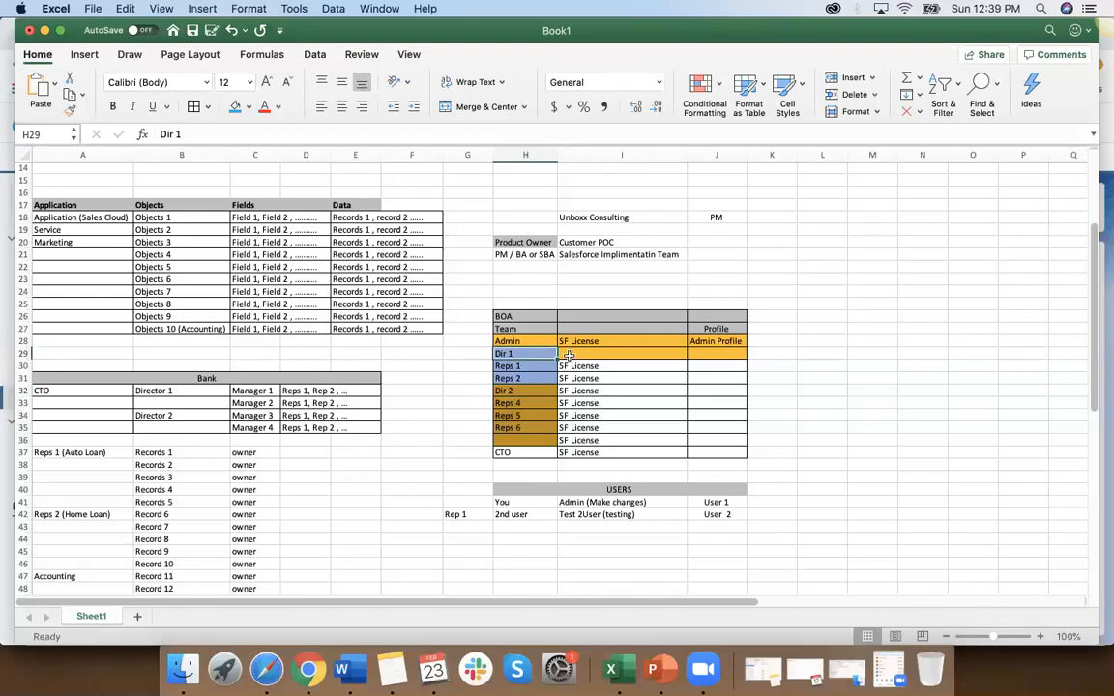
click(571, 355)
click(604, 366)
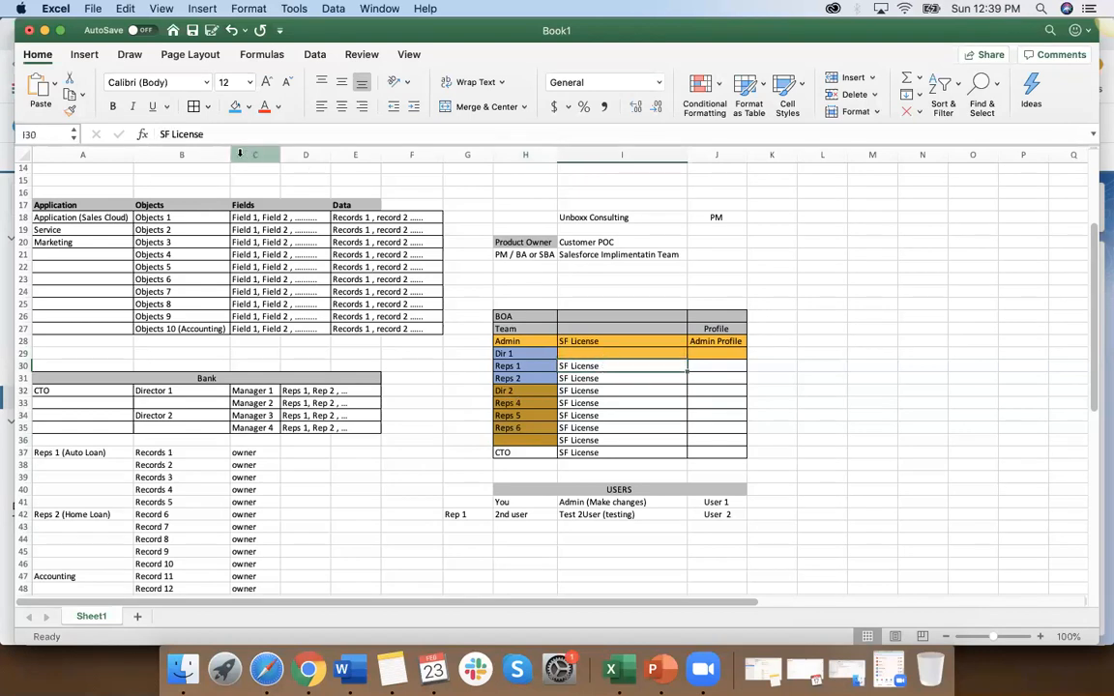
click(70, 109)
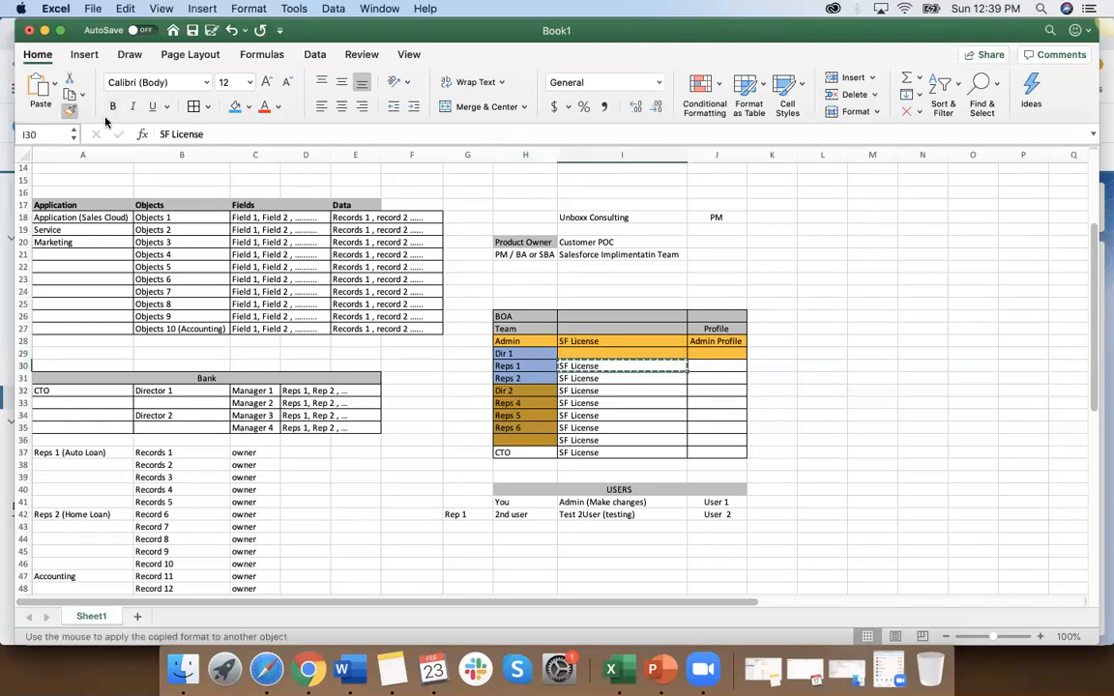
click(590, 352)
Step: Copy the SF License entry from I30 into the Dir 1 license cell I29
click(525, 391)
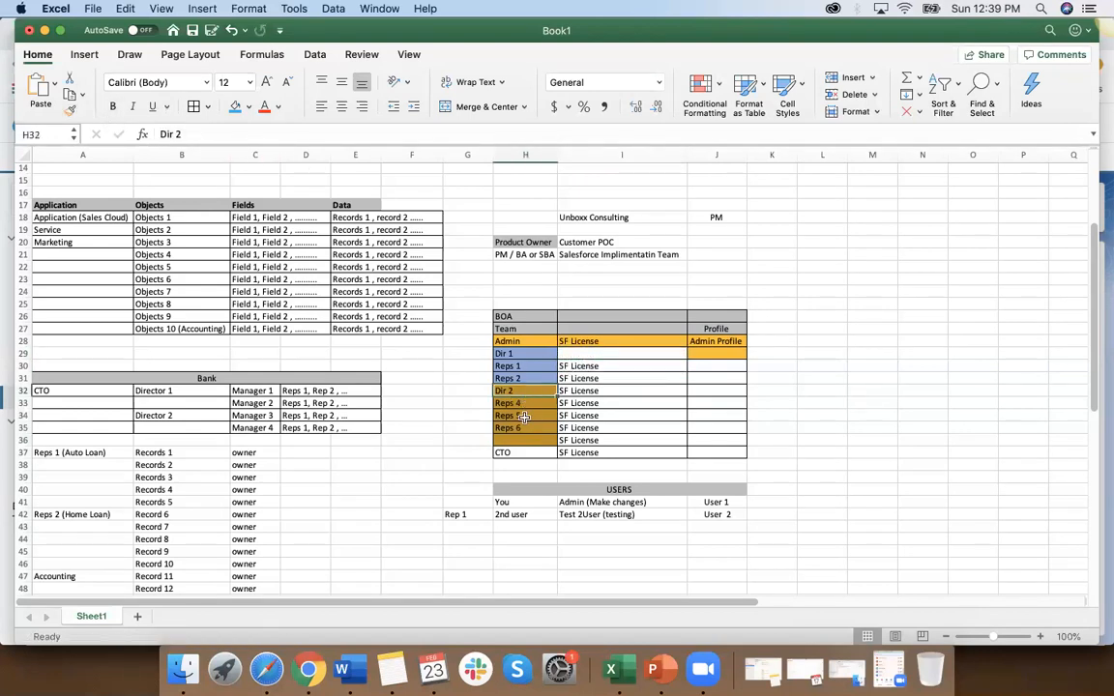
click(522, 455)
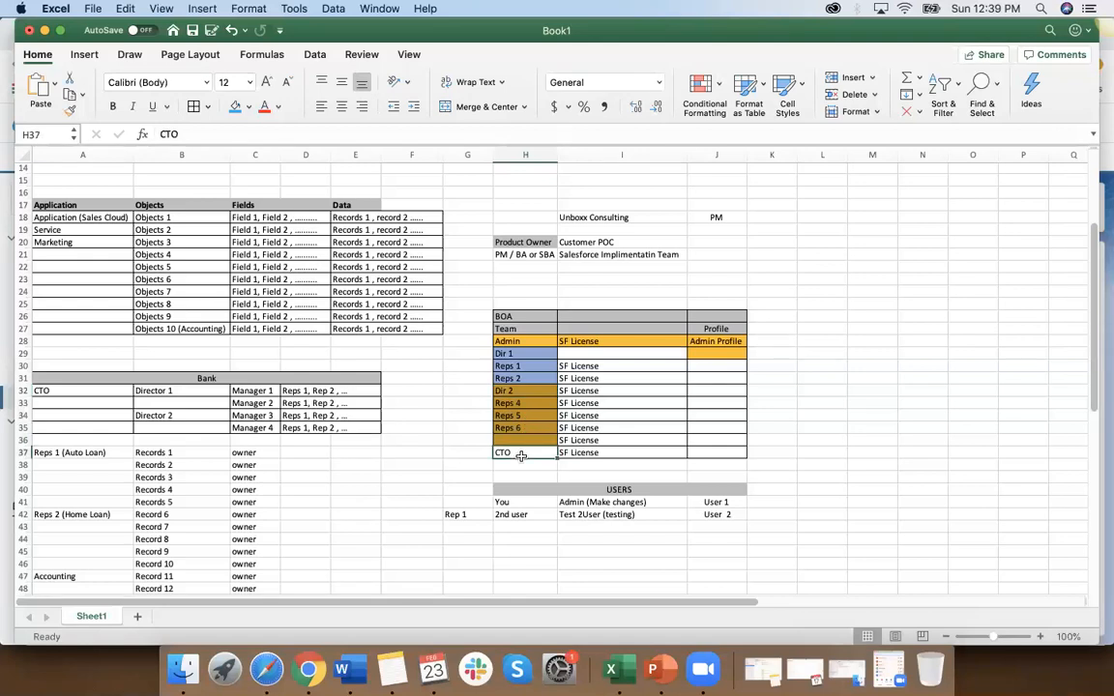
click(551, 356)
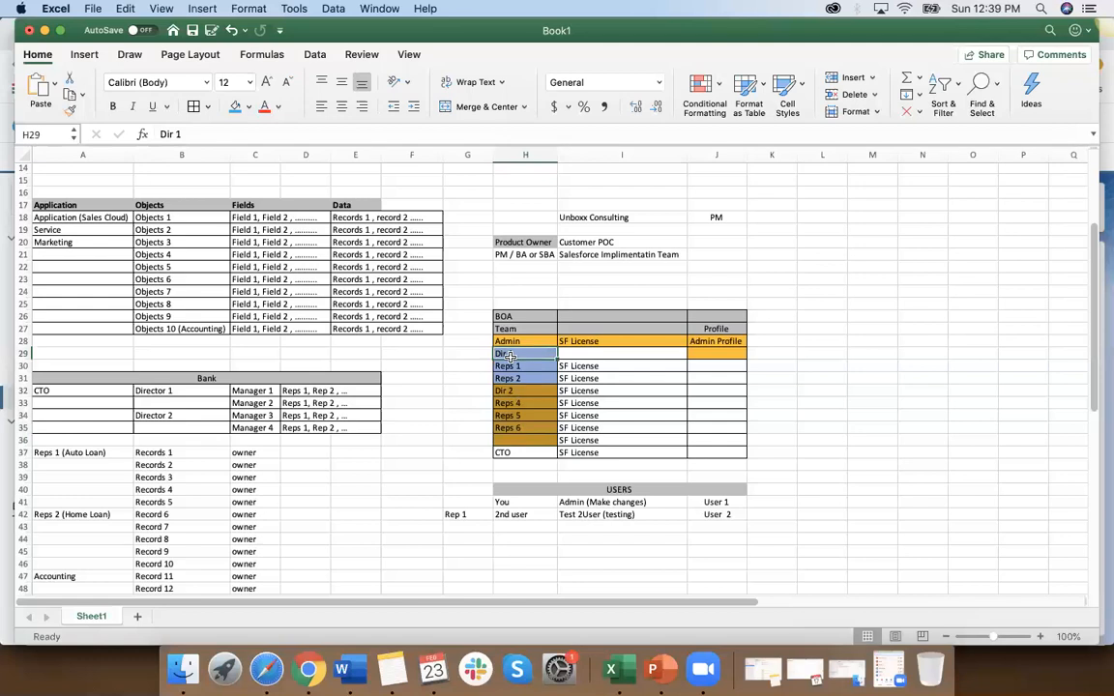
click(574, 357)
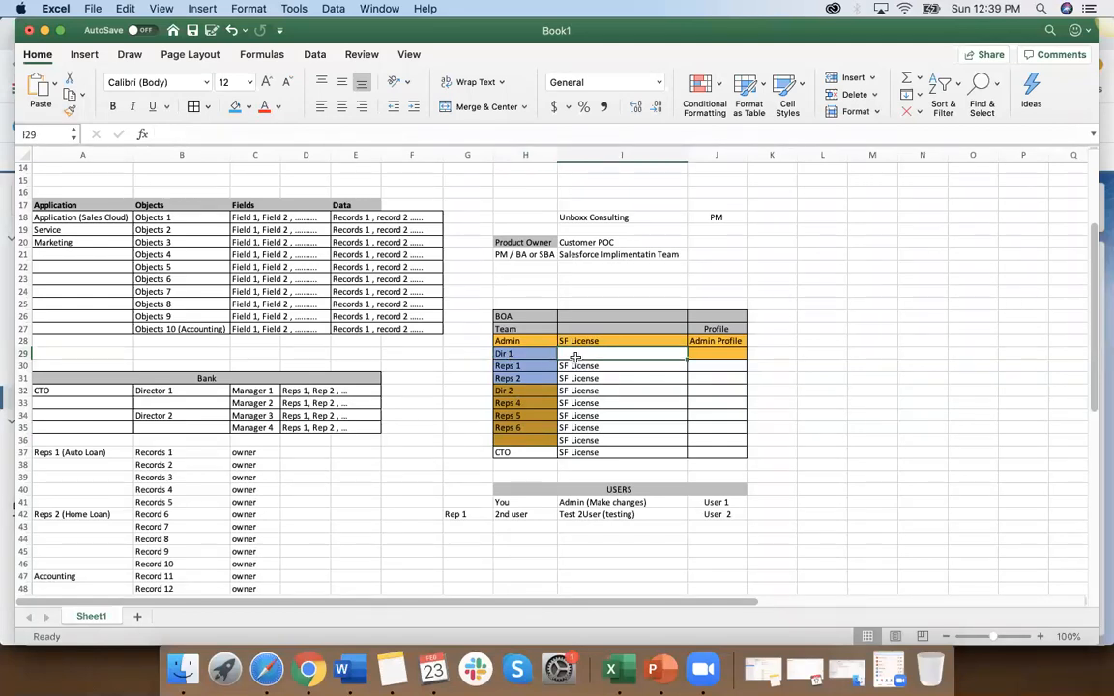
click(575, 368)
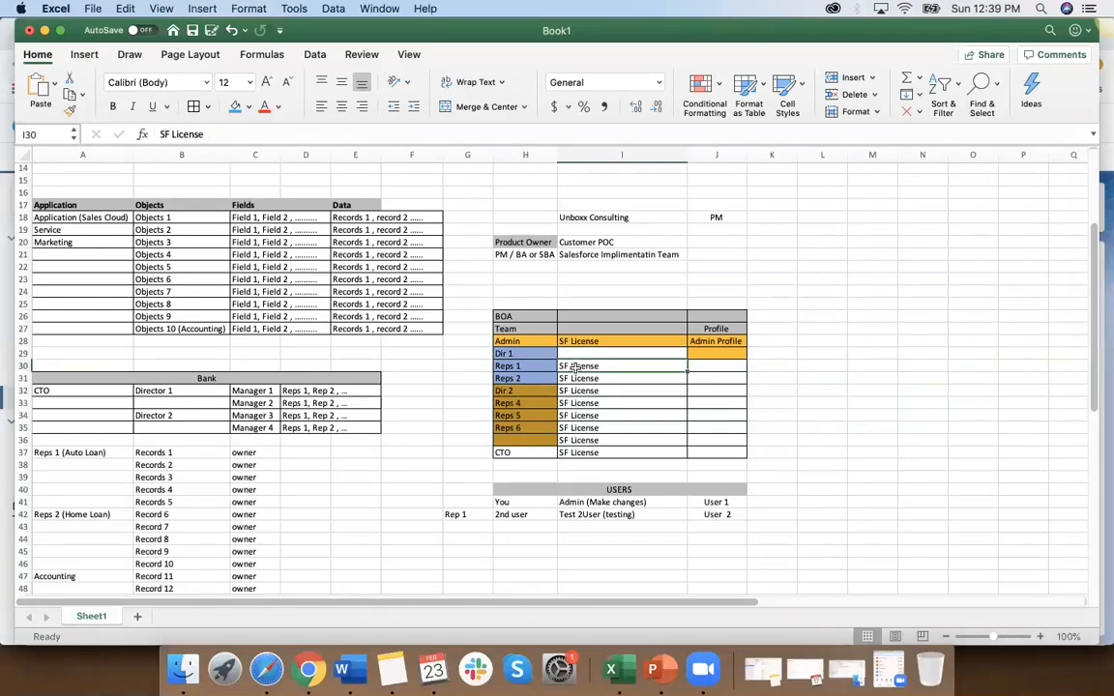
key(super+c)
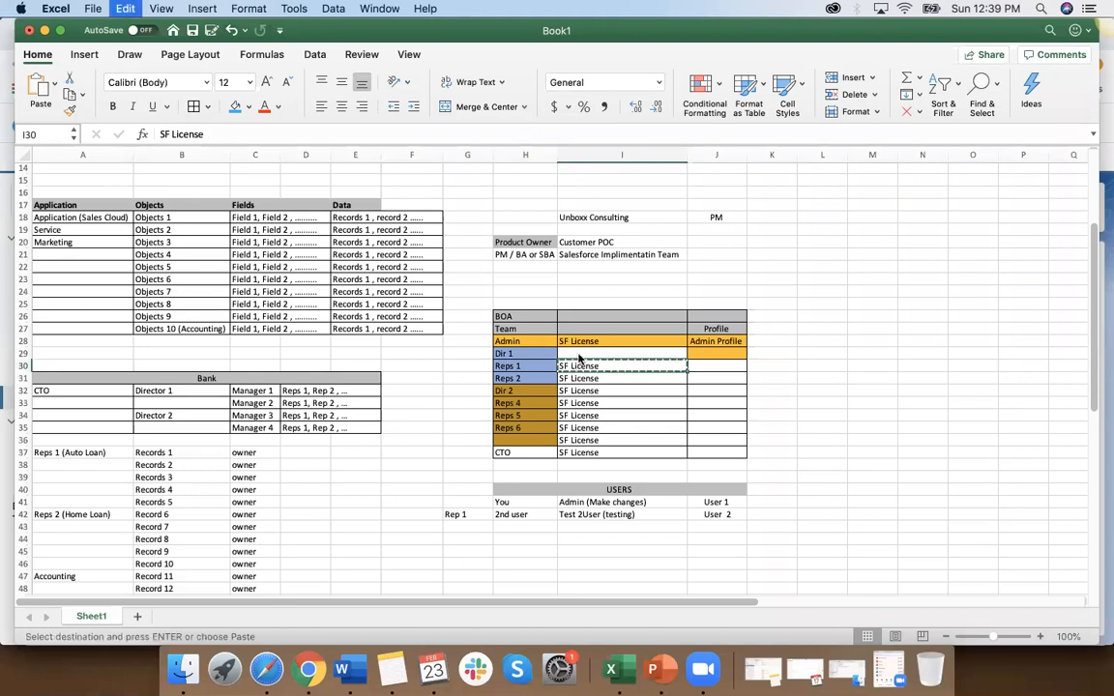
click(578, 355)
key(super+v)
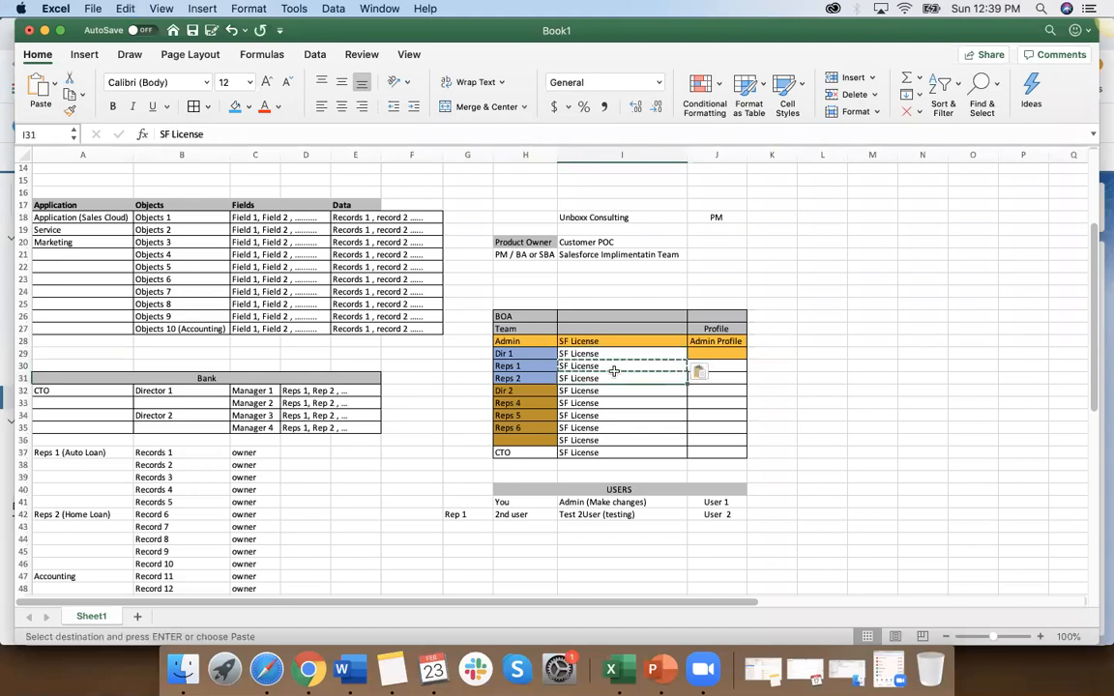
Step: Change the Dir 1 license in I29 to SF License - Sales and fill it down to Reps 2 in I31
double_click(612, 354)
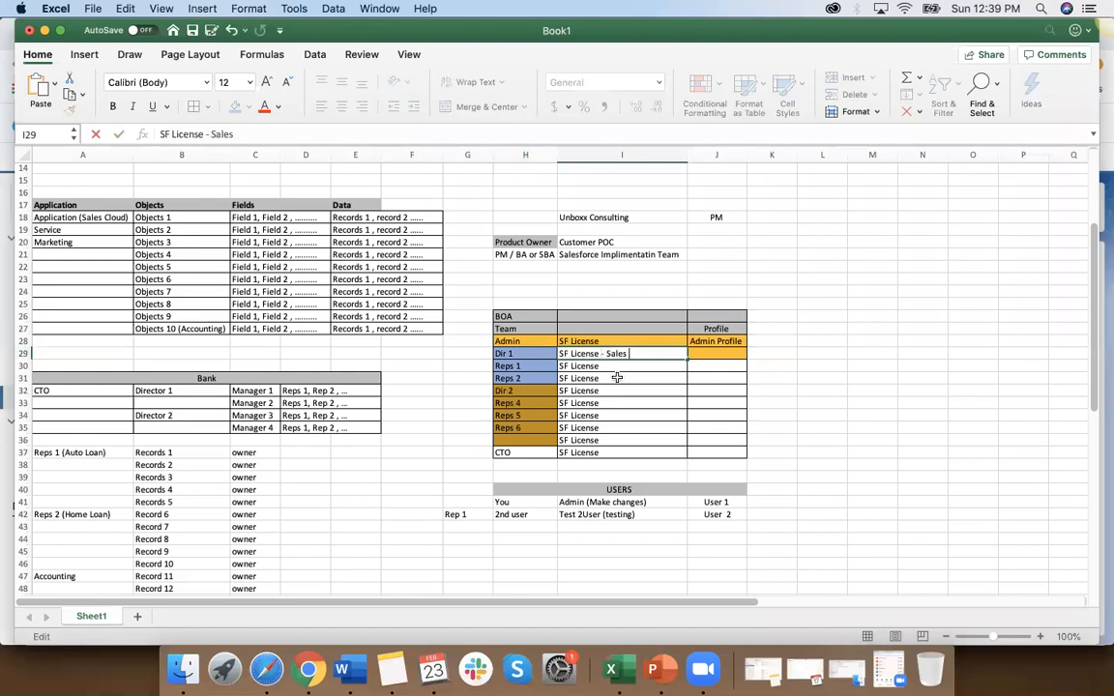
key(Return)
click(615, 354)
drag(684, 358, 684, 379)
Step: Change the Dir 2 license in I32 to SF License - Marketing and fill it down to Reps 6 in I35
double_click(614, 391)
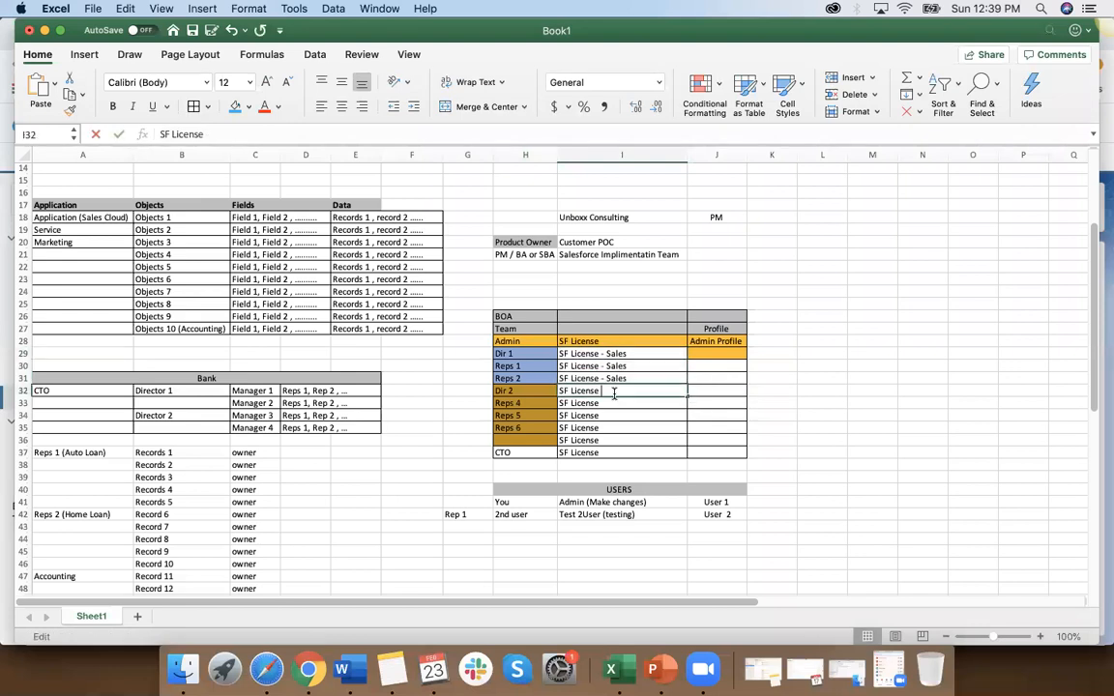
text(- Marketing)
key(Return)
click(641, 389)
drag(686, 397, 682, 429)
Step: Clear the SF License entry in I36, beside the empty Team cell above CTO
click(624, 441)
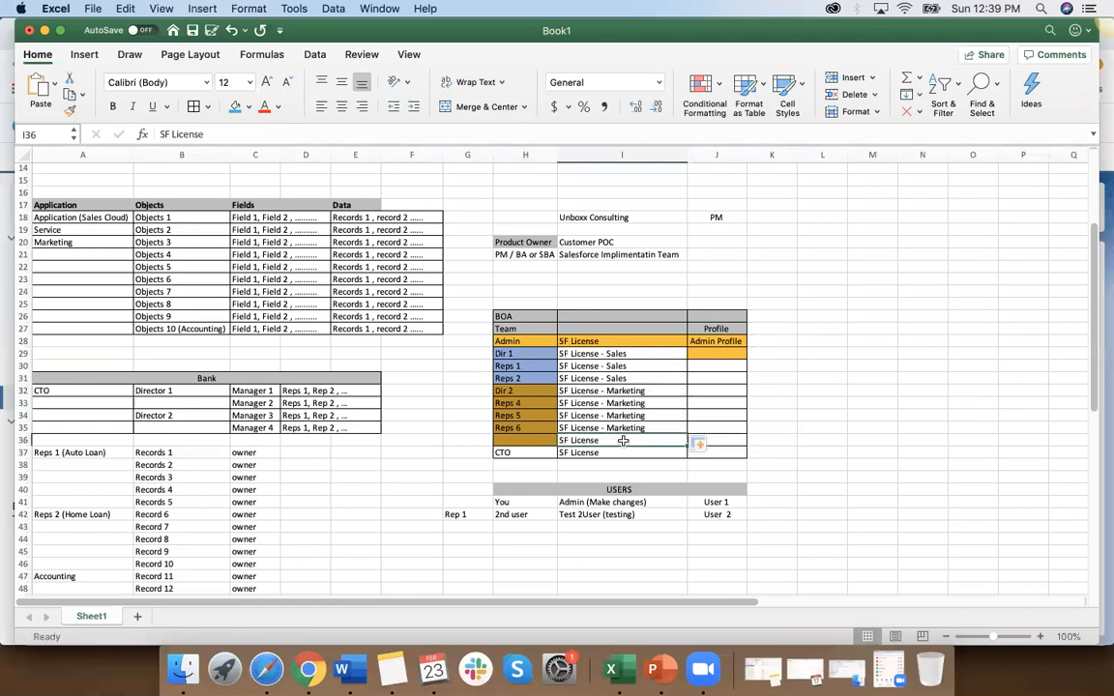
key(Delete)
double_click(627, 453)
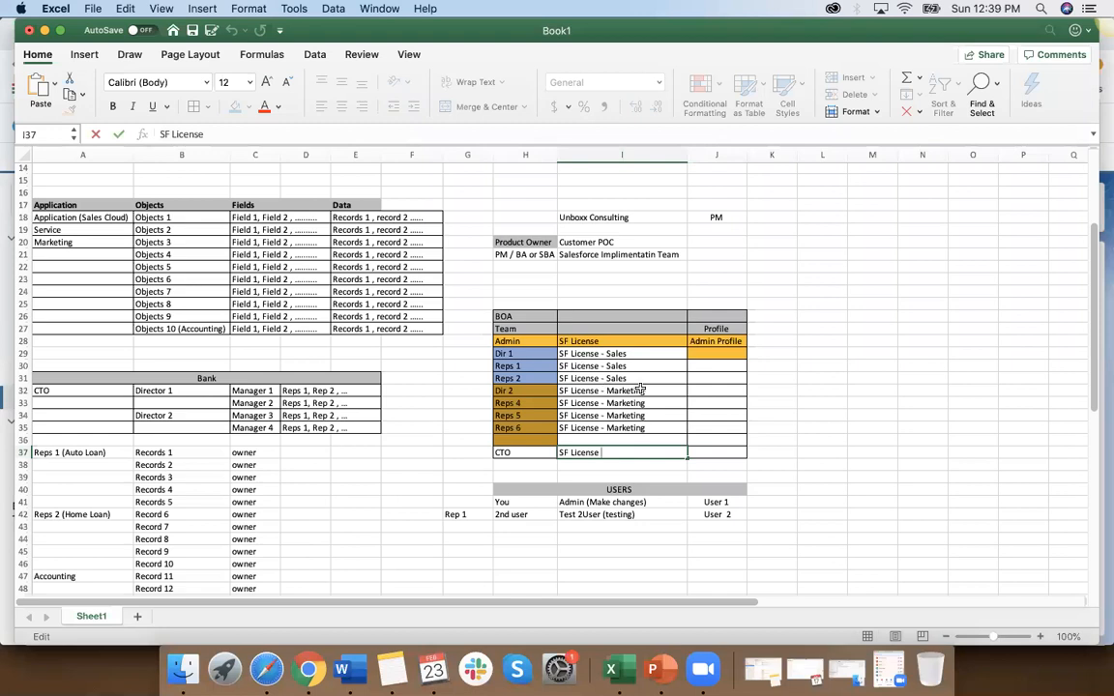
Step: Copy the unfilled formatting of Profile cell J31 to the Dir 1 Profile cell J29
click(717, 377)
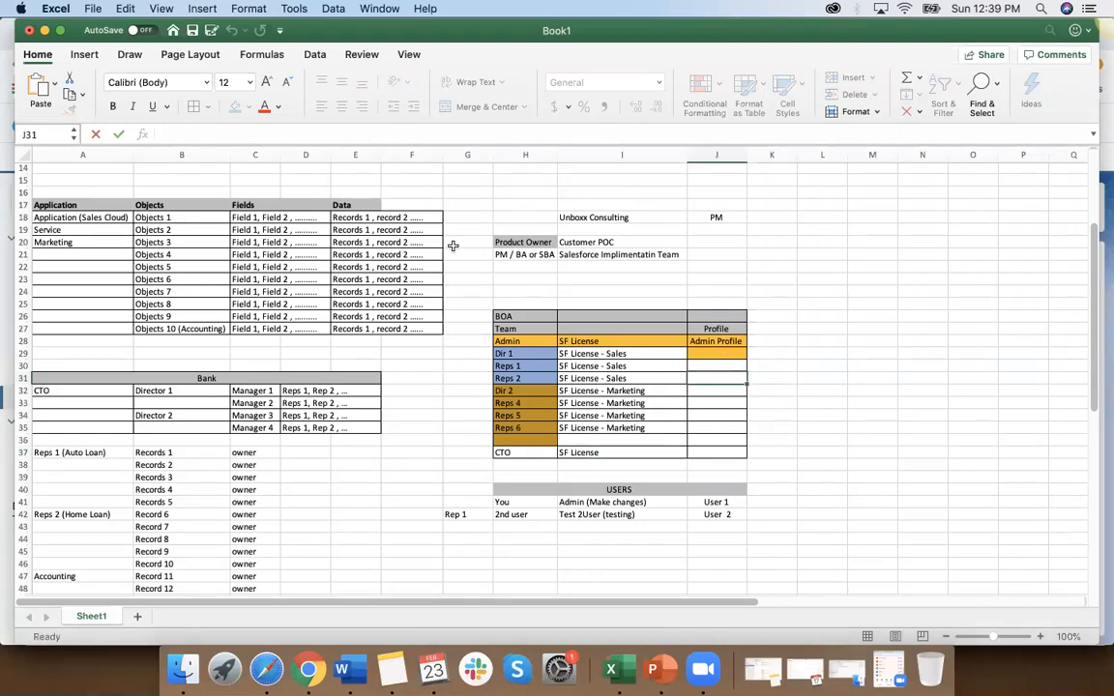
click(69, 109)
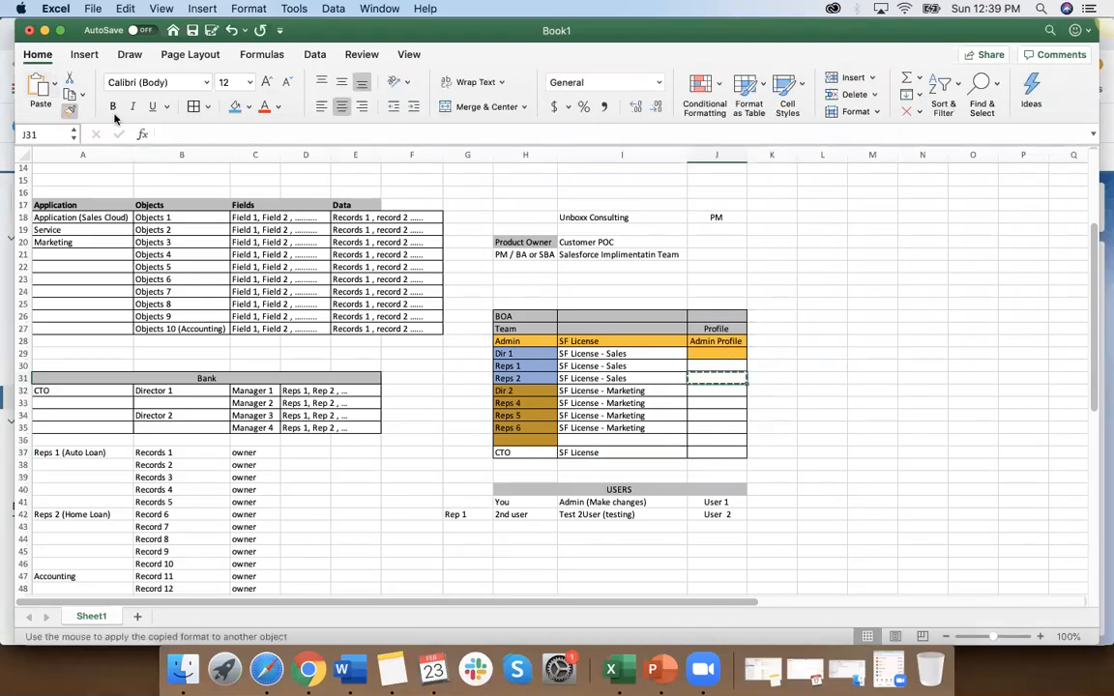
click(723, 354)
click(724, 378)
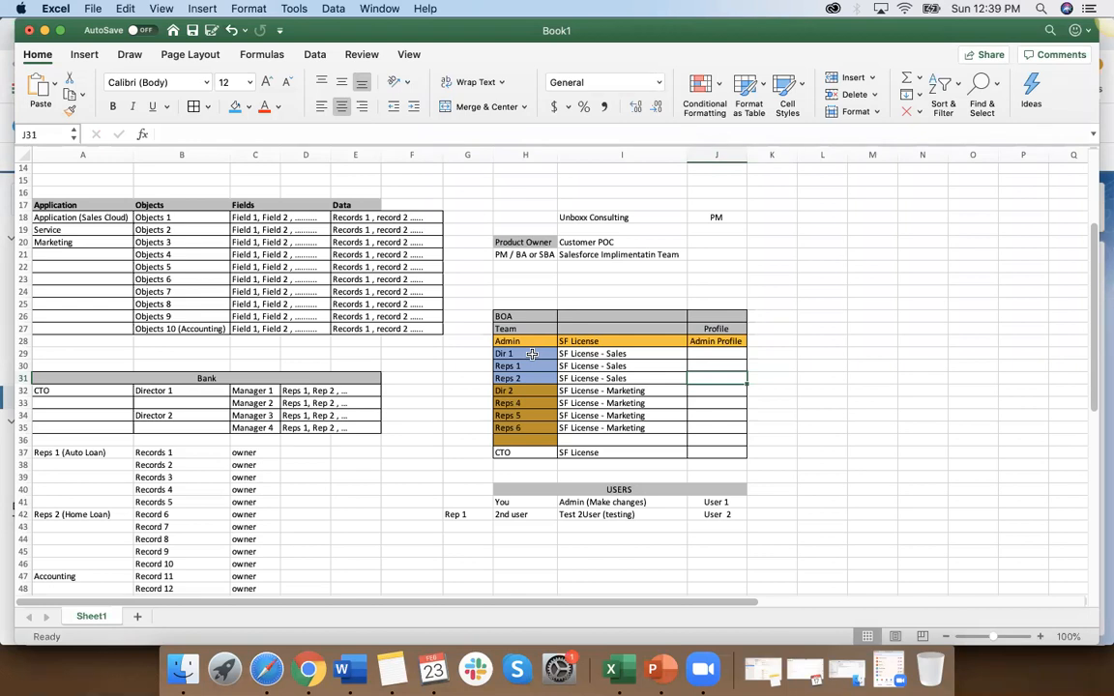
drag(532, 355, 638, 378)
drag(512, 391, 639, 428)
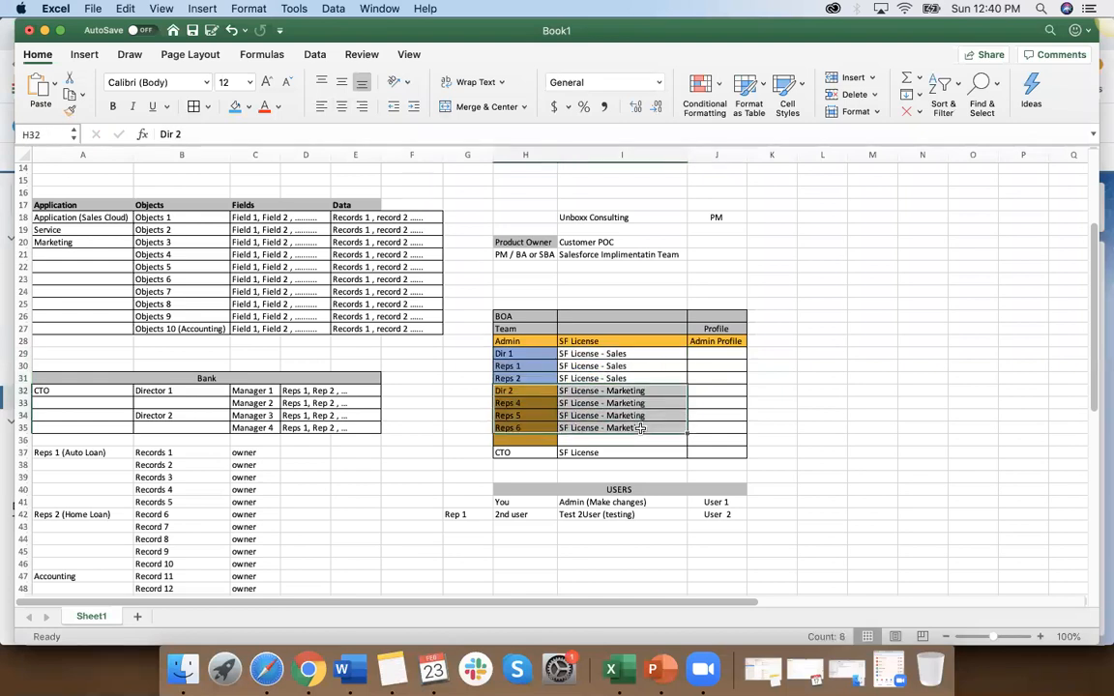
drag(522, 354, 620, 378)
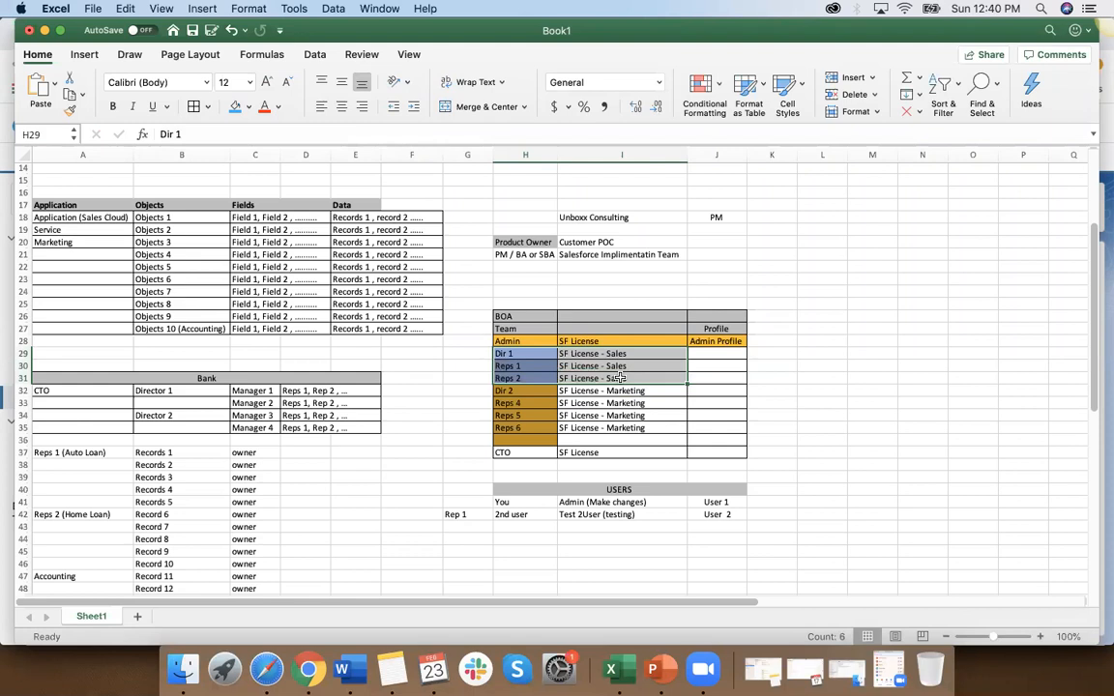
scroll(620, 379, up, 2)
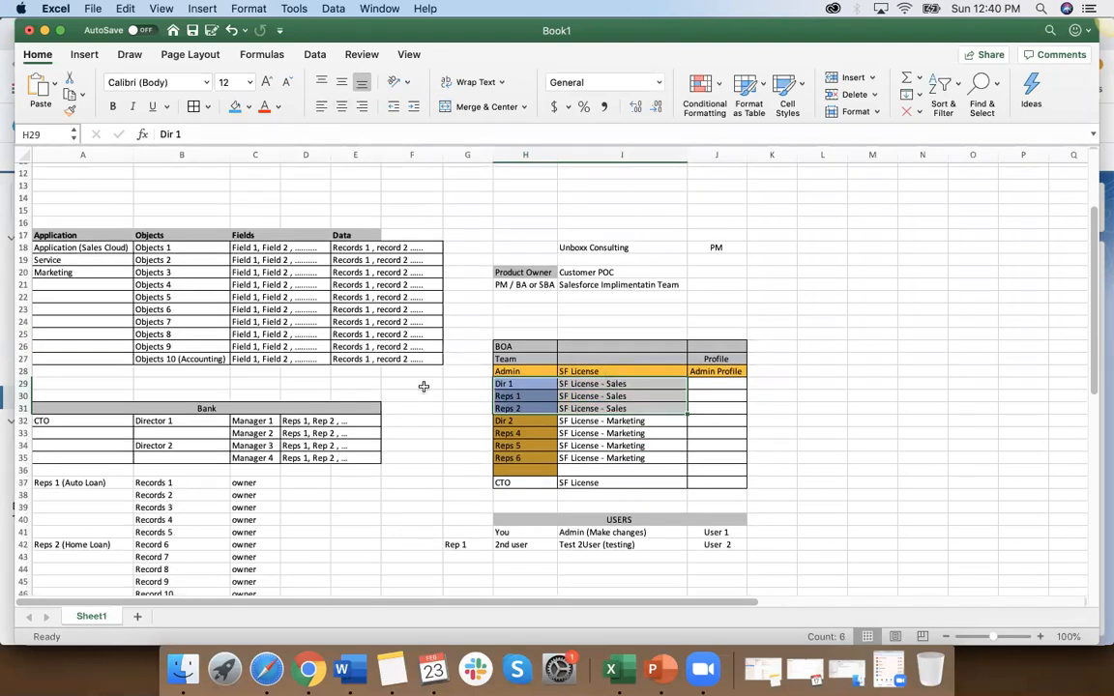
click(109, 247)
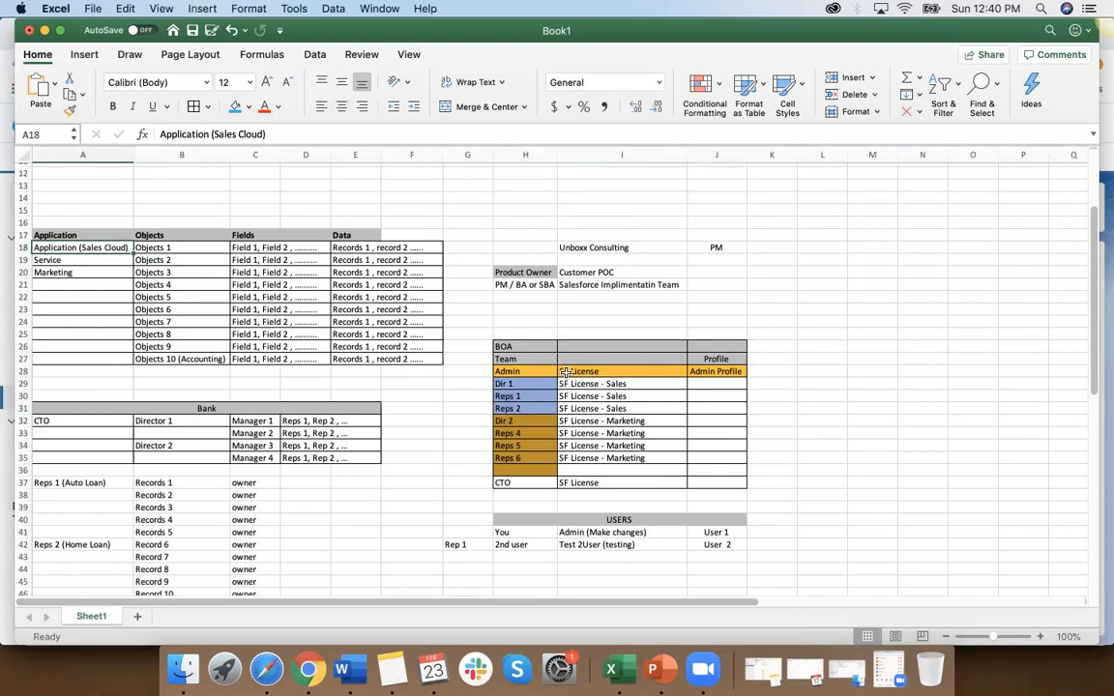
drag(517, 384, 651, 406)
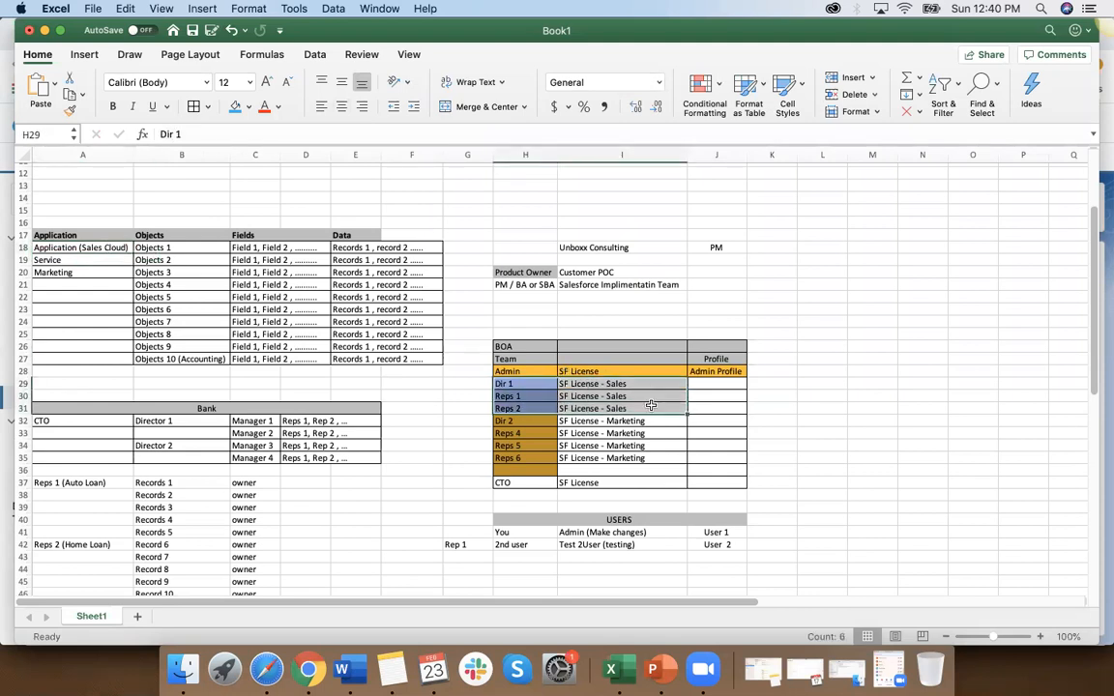
Step: Enter "Sales, Object access 5," in the Dir 1 Profile cell J29 and widen column J to fit the text
double_click(718, 384)
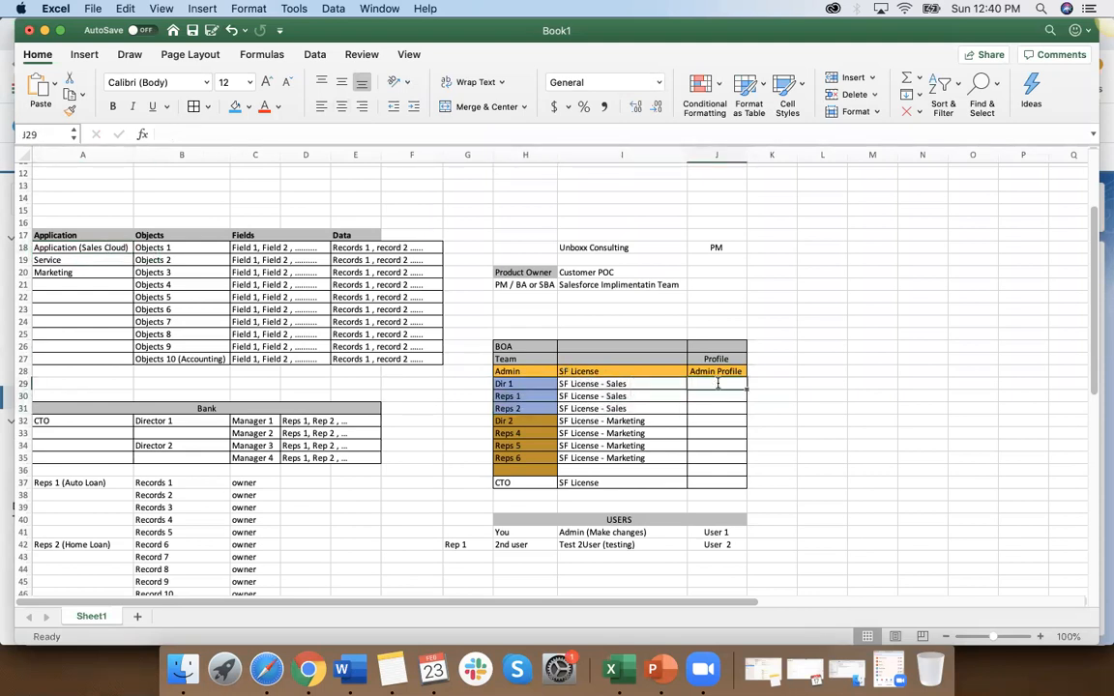
text(Sale)
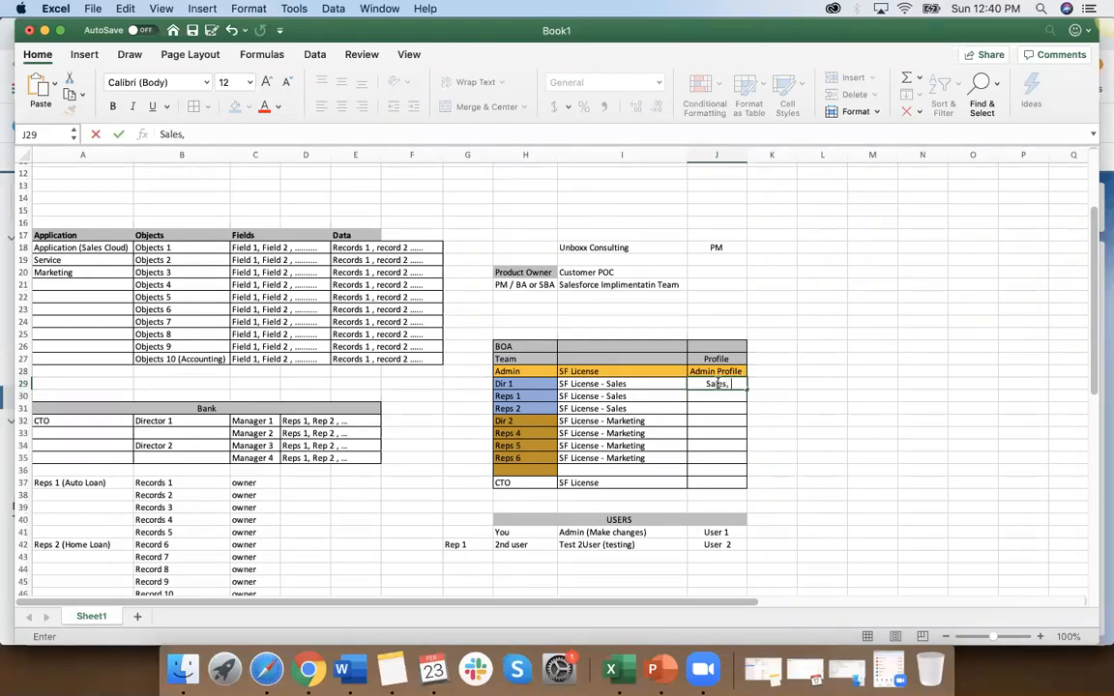
text(s,)
click(717, 154)
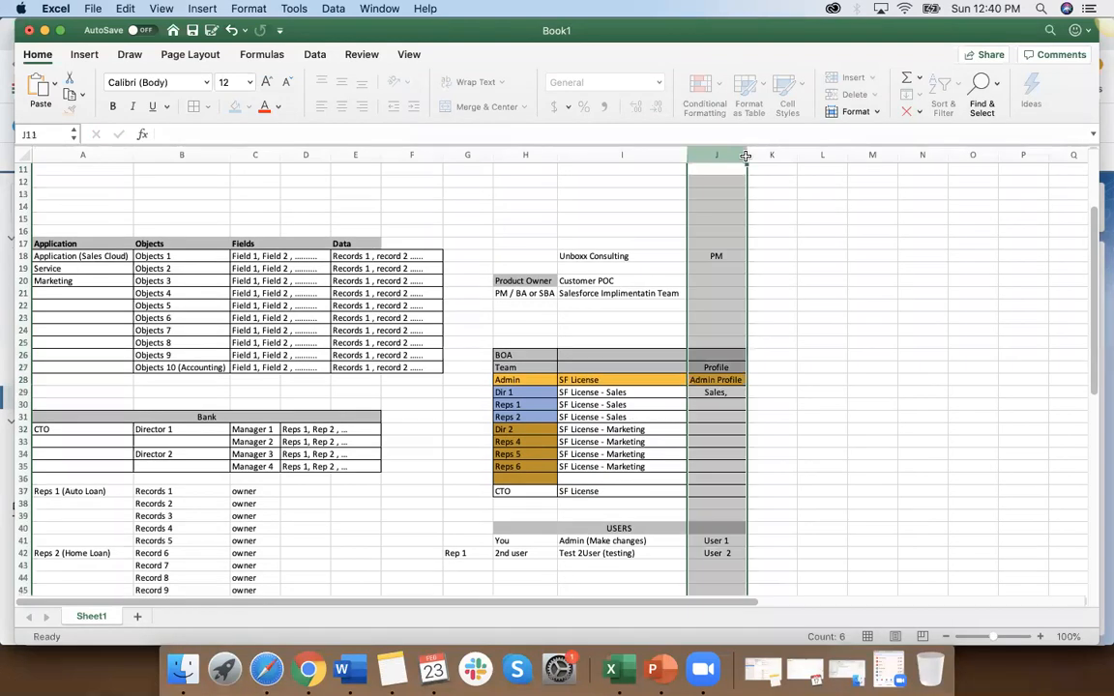
click(732, 393)
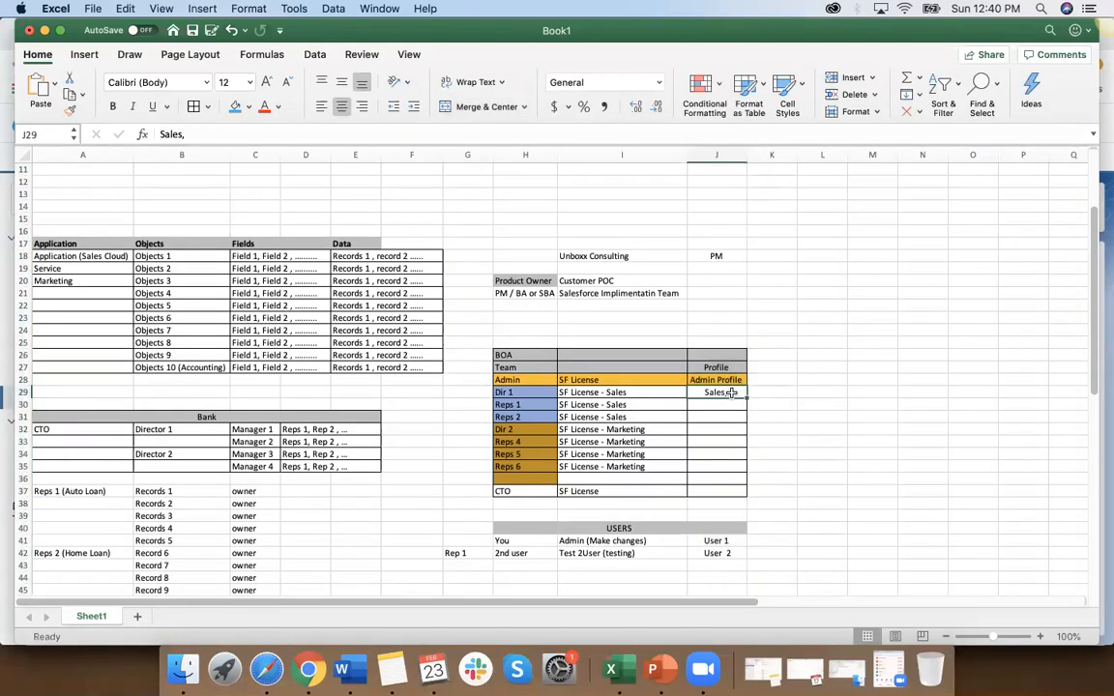
double_click(732, 393)
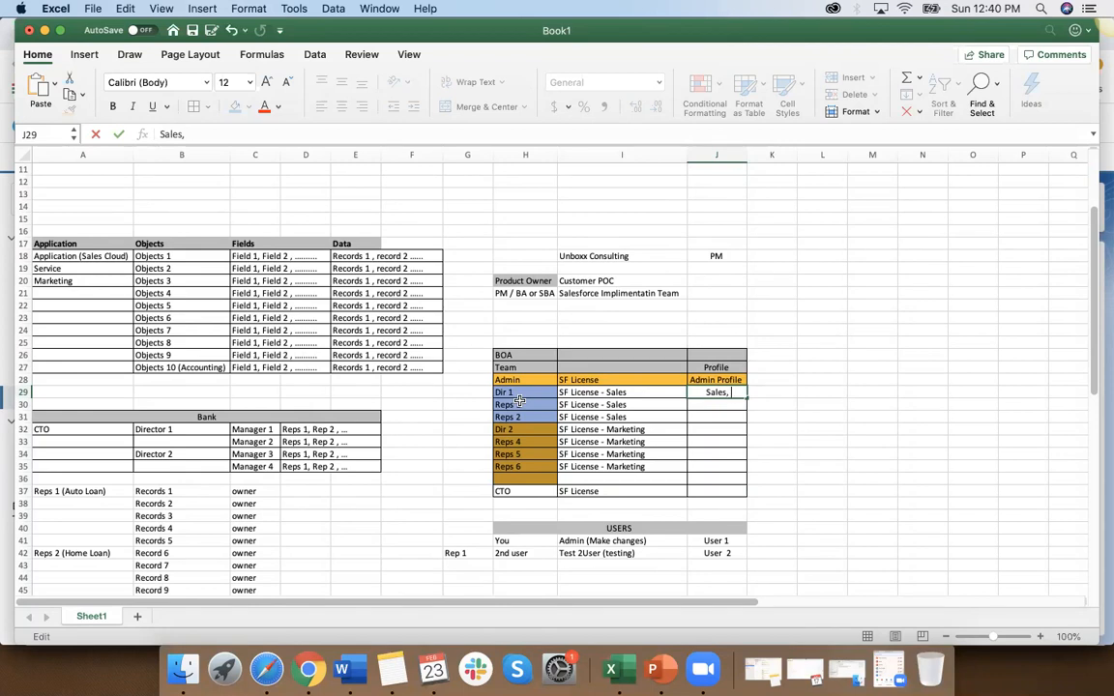
text(bject)
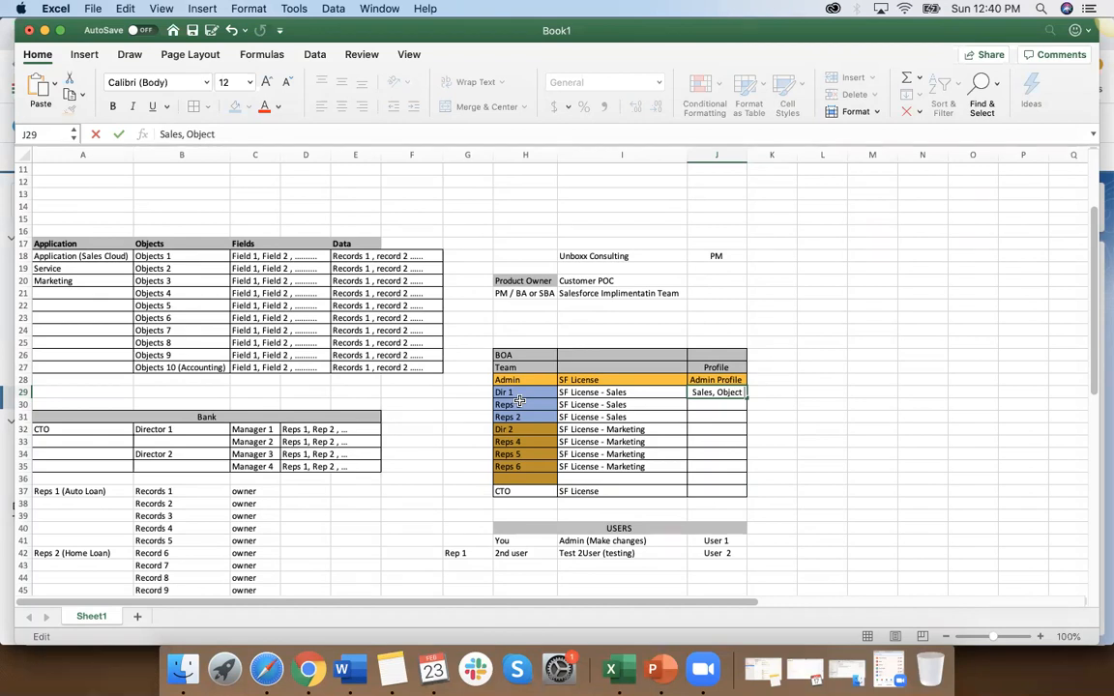
text( access)
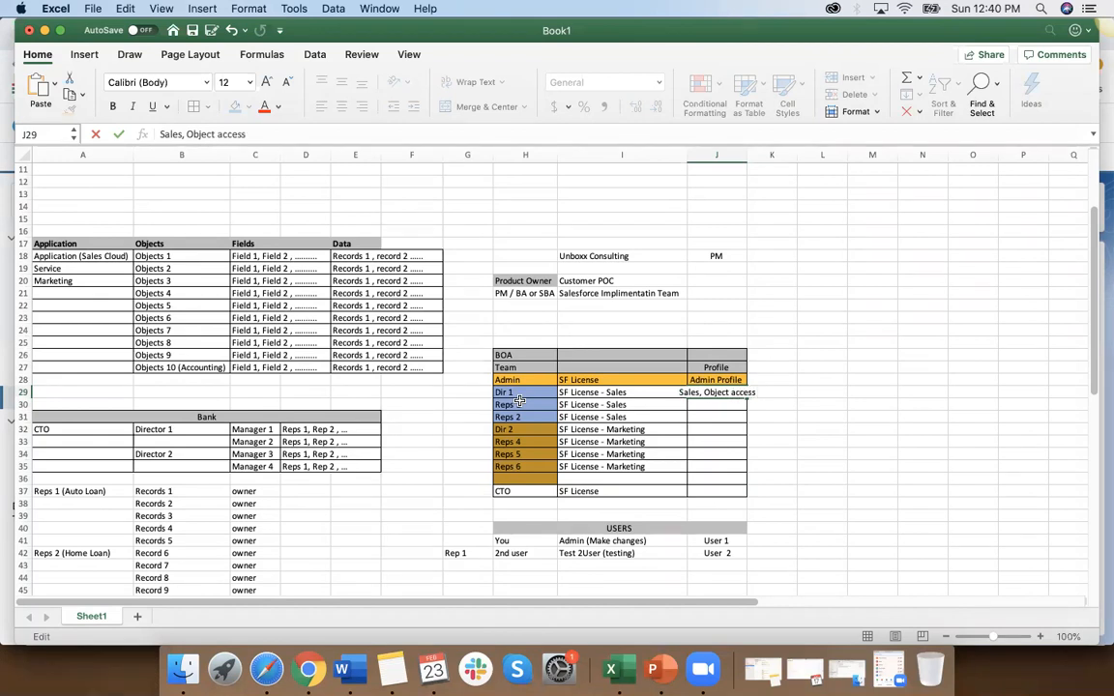
text( 5,)
click(778, 480)
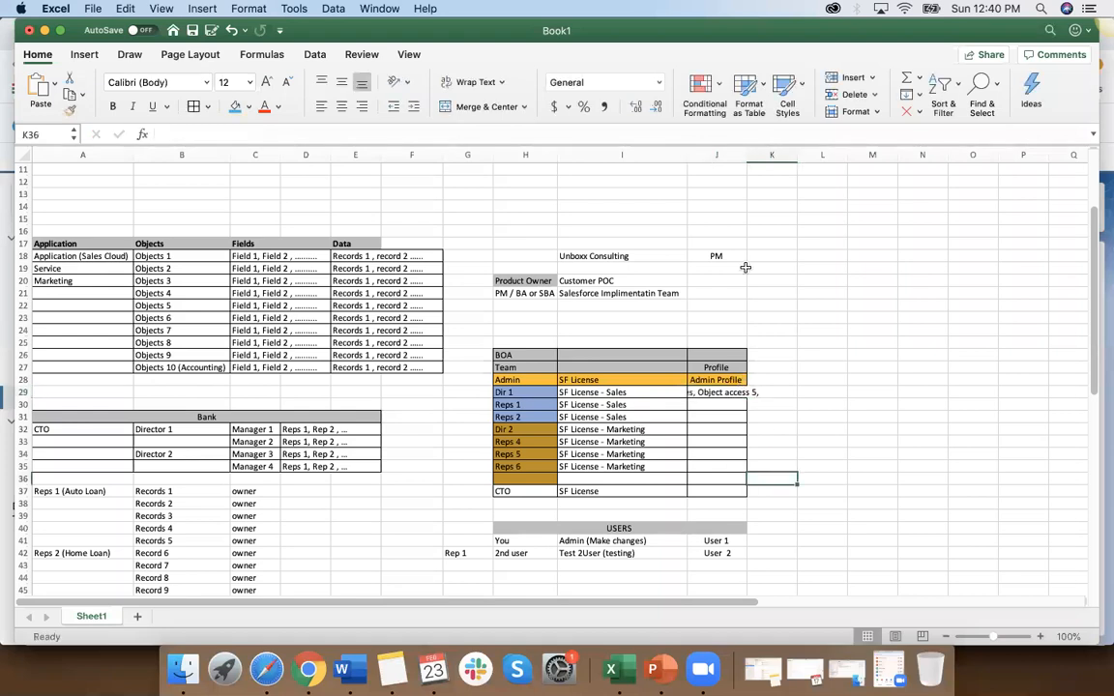
drag(746, 155, 781, 155)
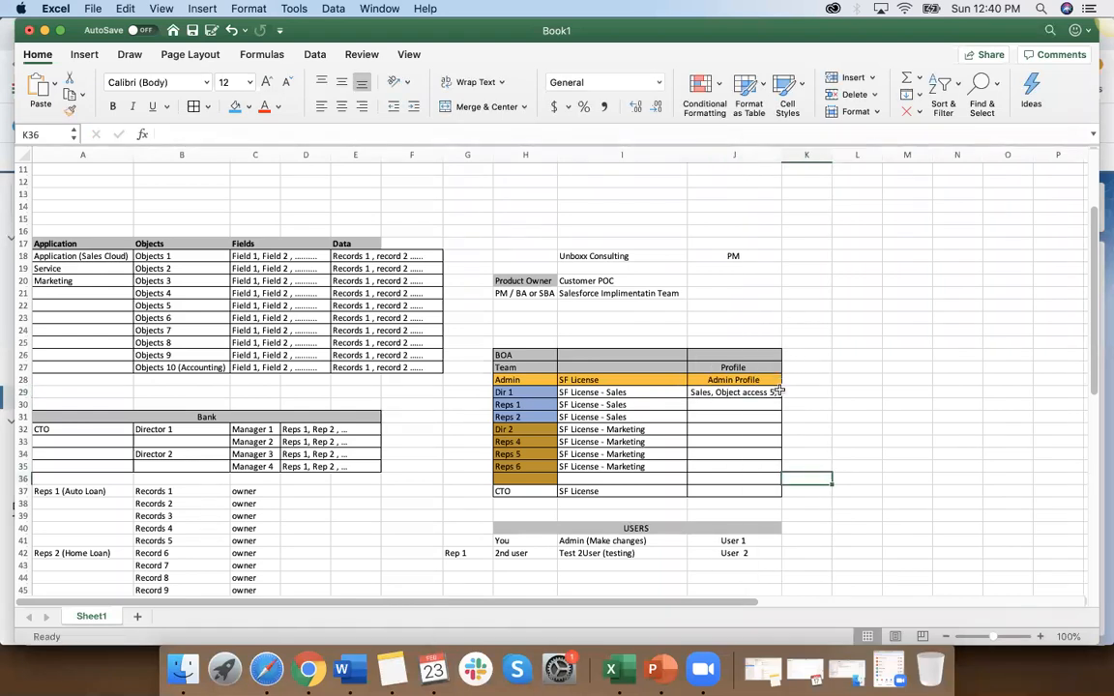
Step: Replace the Dir 1 Profile entry in J29 with "Sales Profile" and fill it down to Reps 2 in J31
click(774, 392)
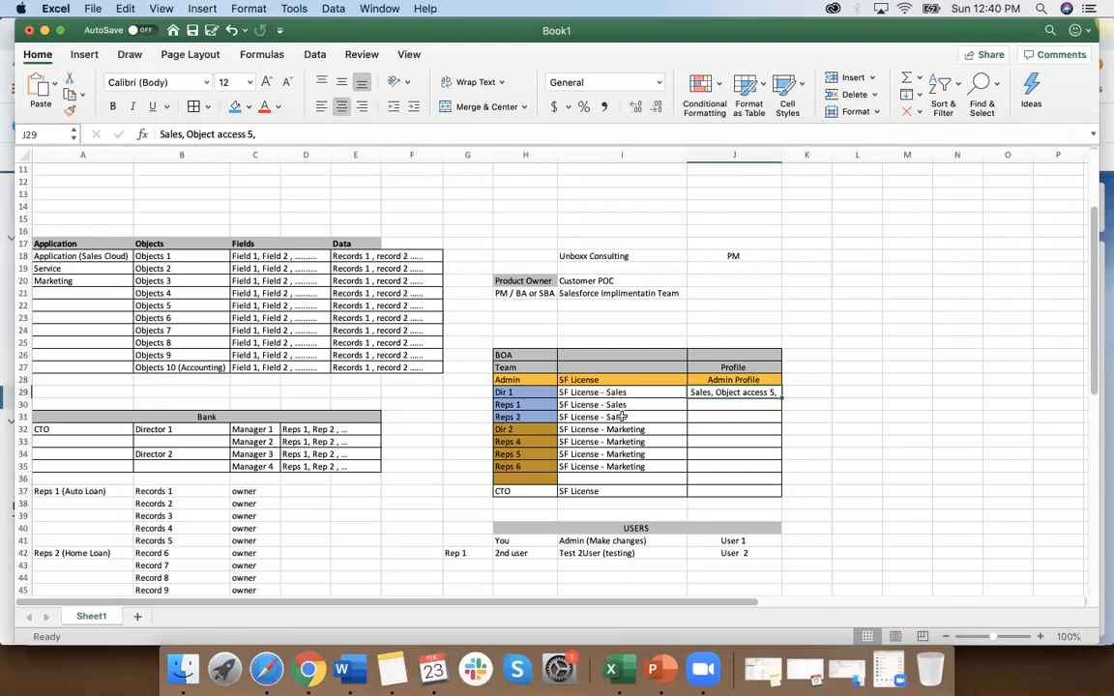
click(713, 428)
key(Left)
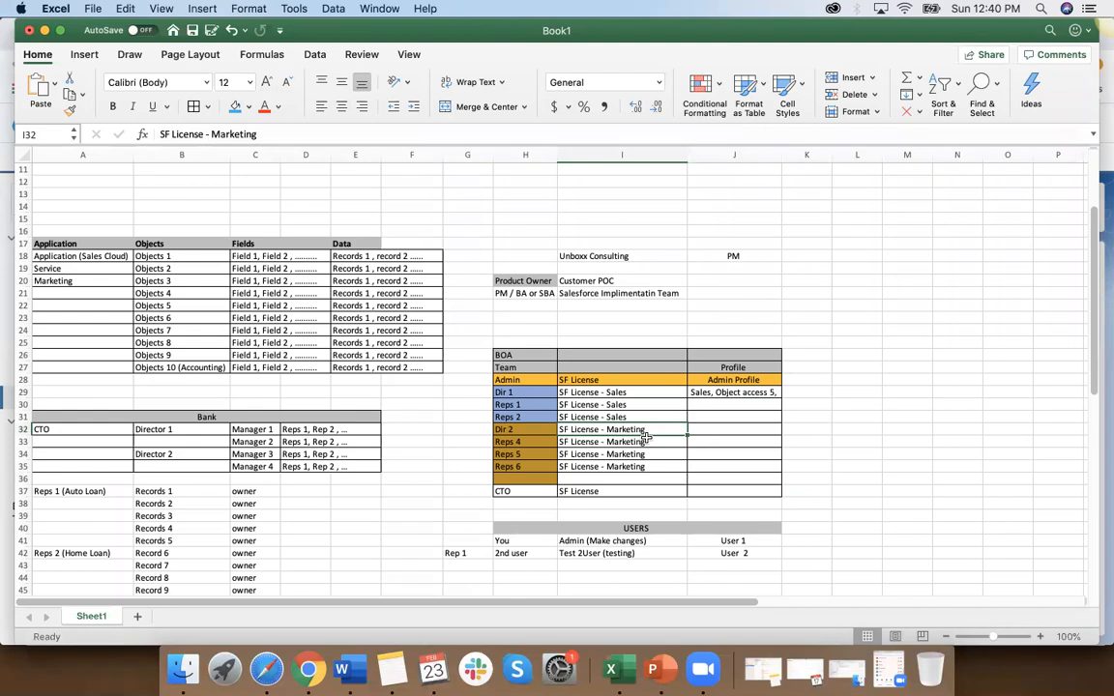
click(735, 395)
key(Delete)
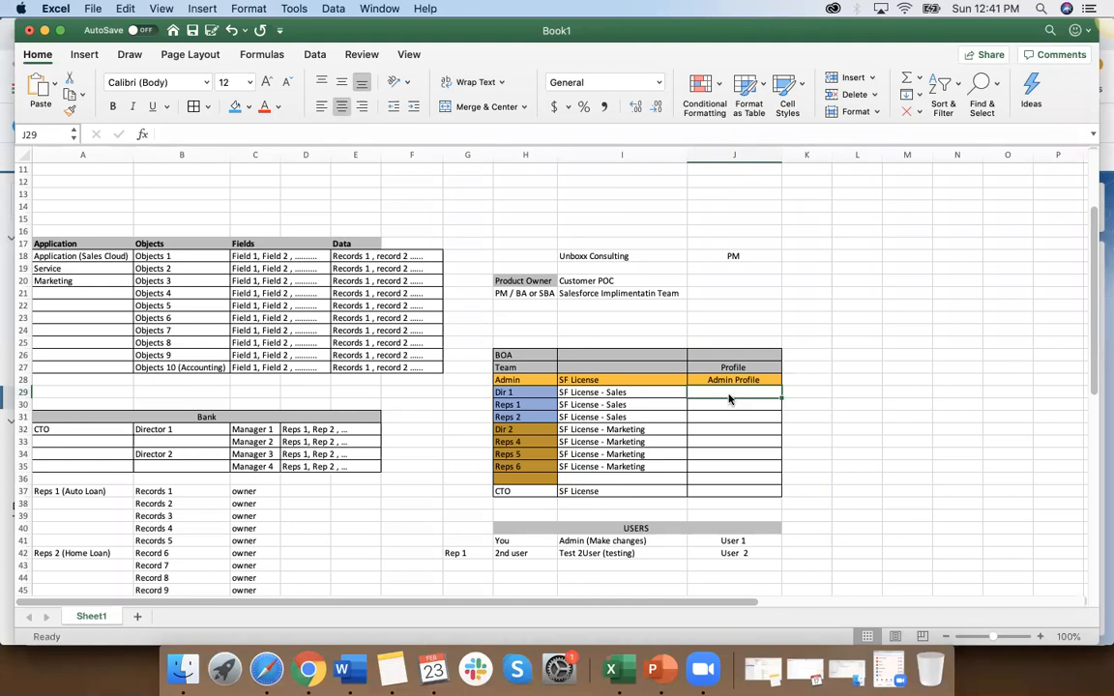
text(Sales Profile)
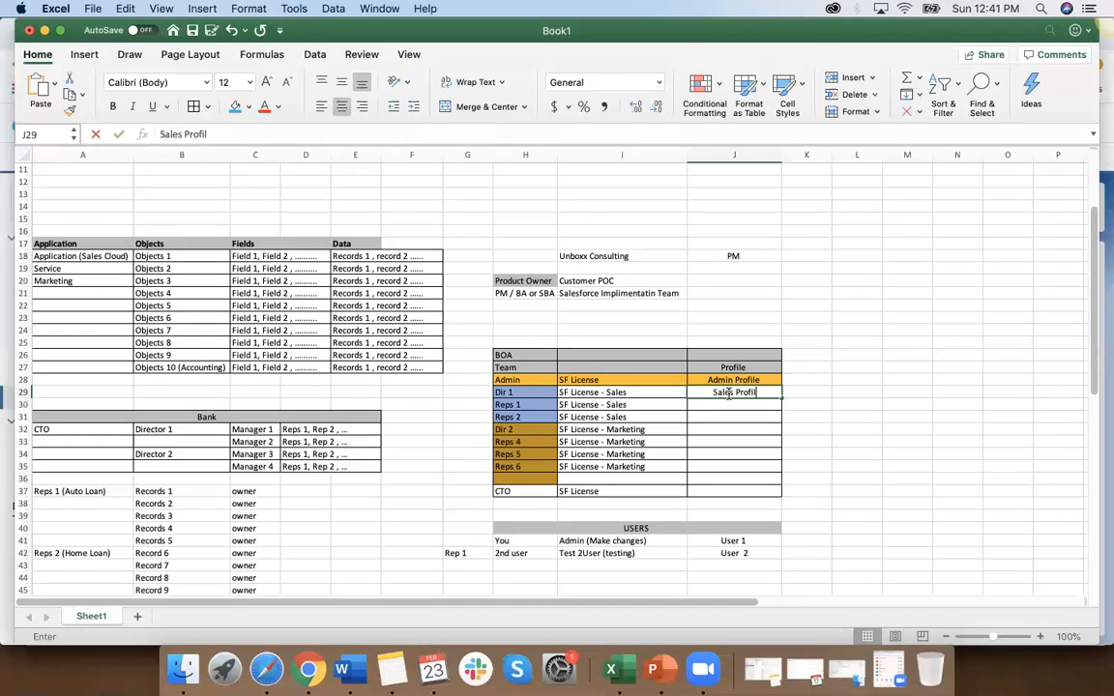
key(Return)
key(Return)
click(732, 396)
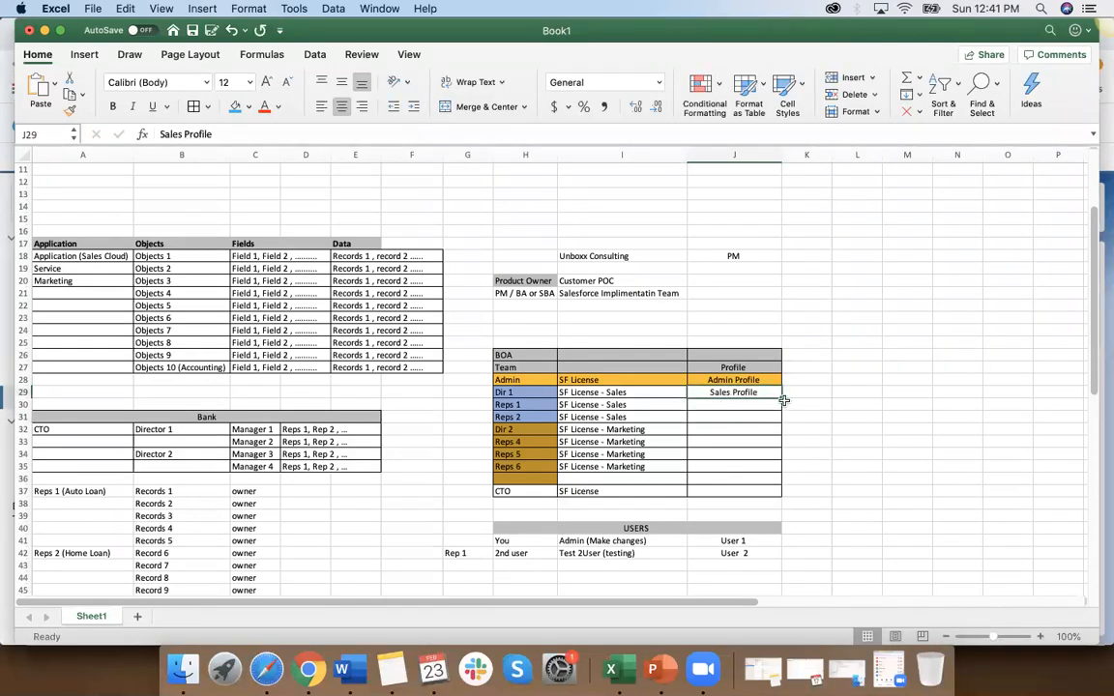
drag(783, 397, 786, 423)
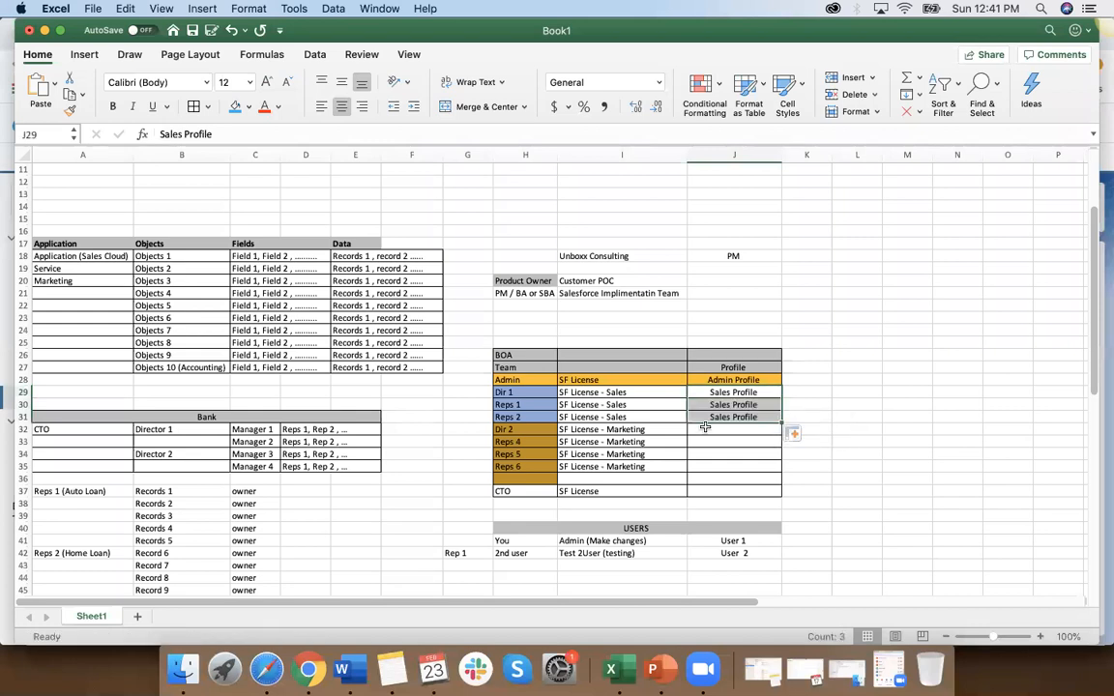
Step: Enter "Mareting Profile" in the Dir 2 Profile cell J32
click(716, 431)
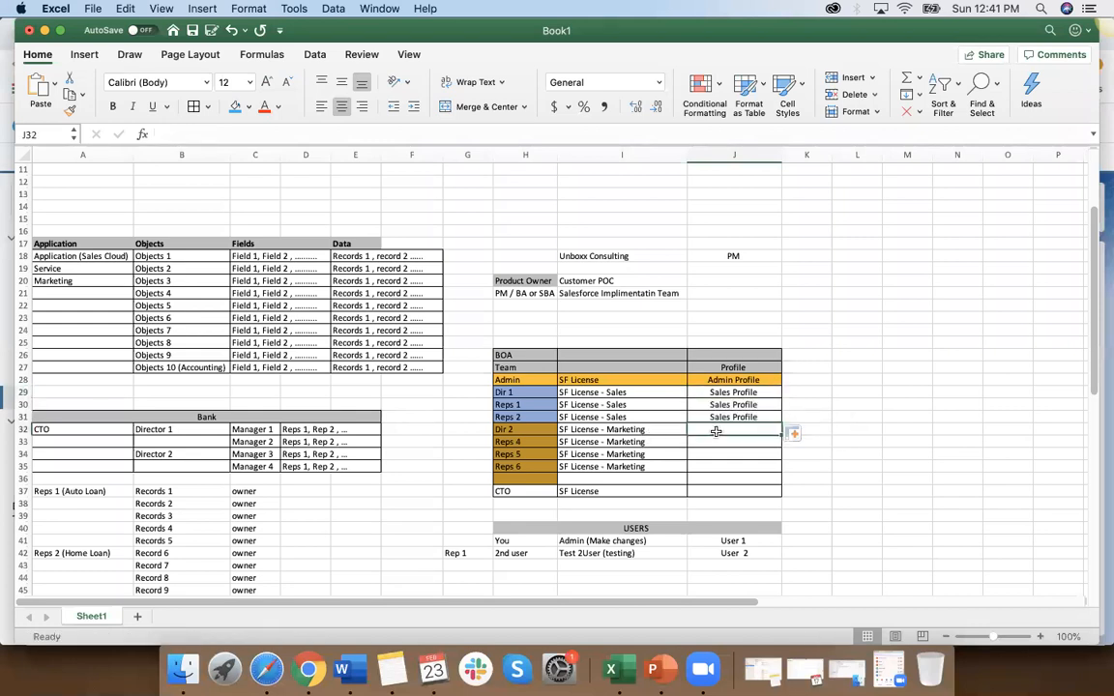
text(Mar)
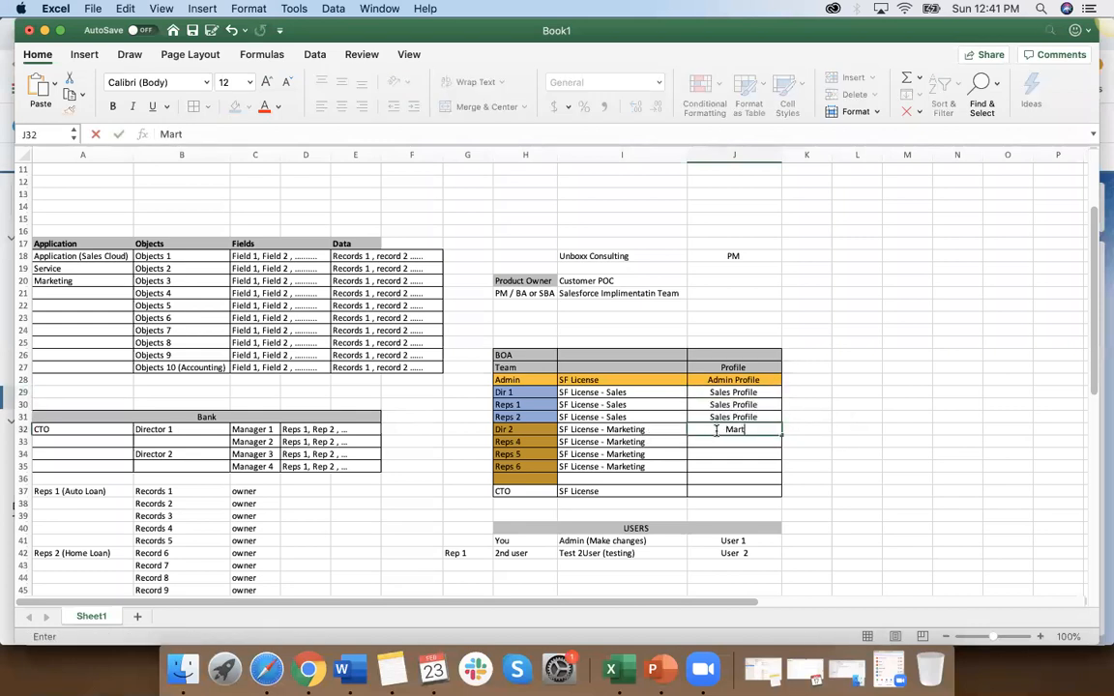
text(etig Profile)
click(728, 450)
click(727, 432)
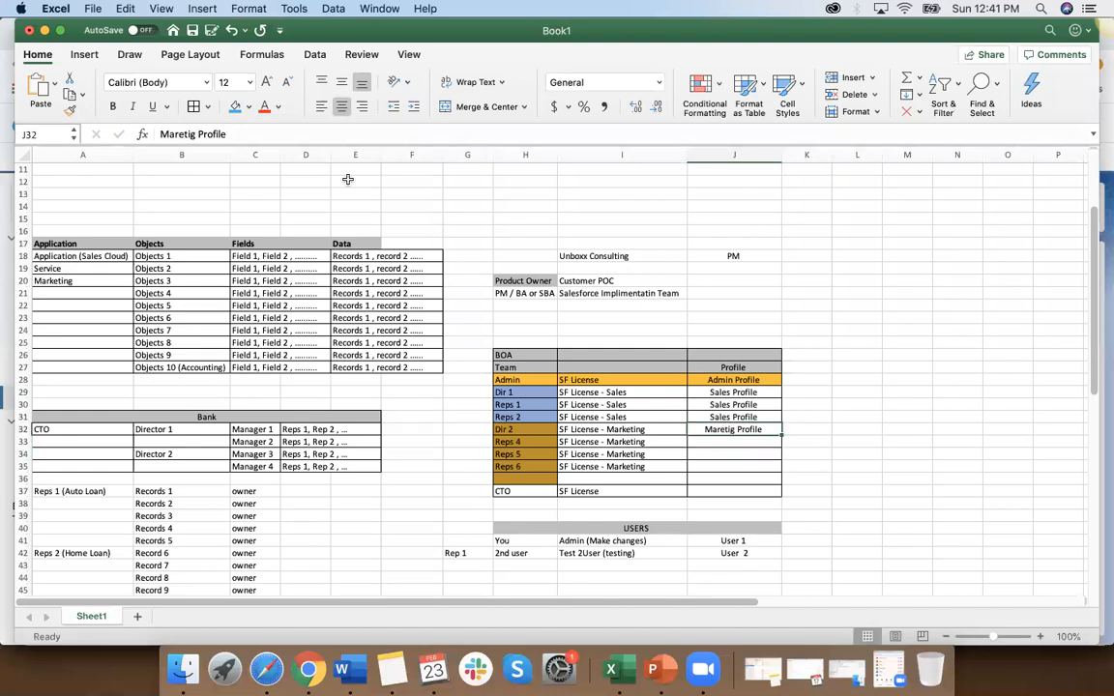
click(197, 135)
key(BackSpace)
key(BackSpace)
key(BackSpace)
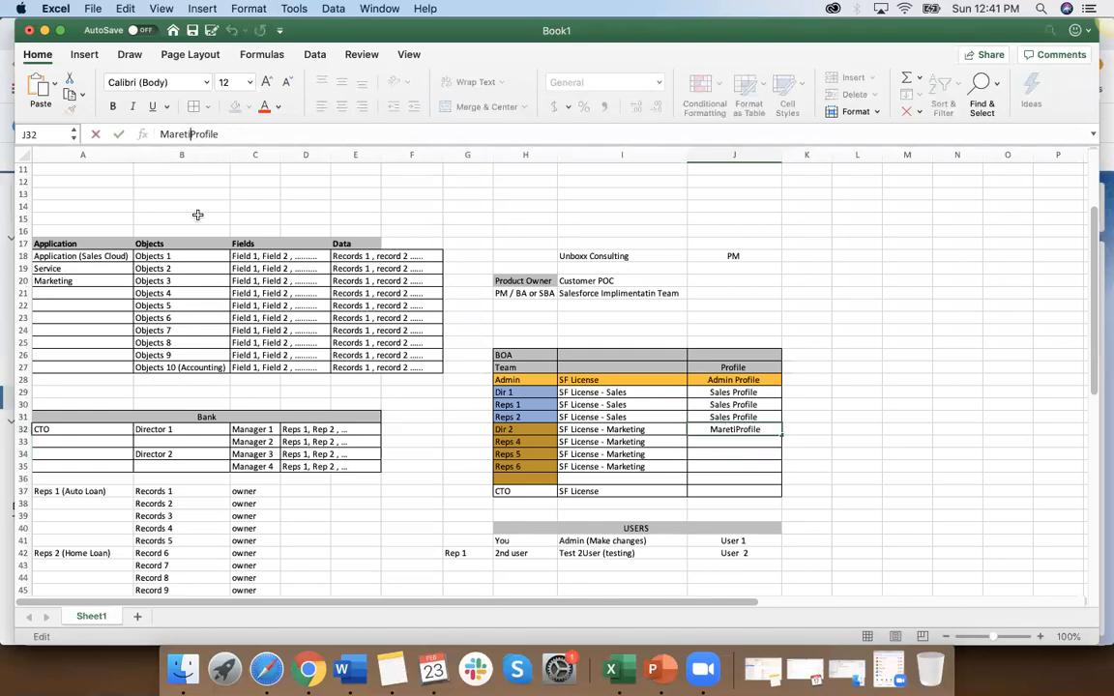
text(ing)
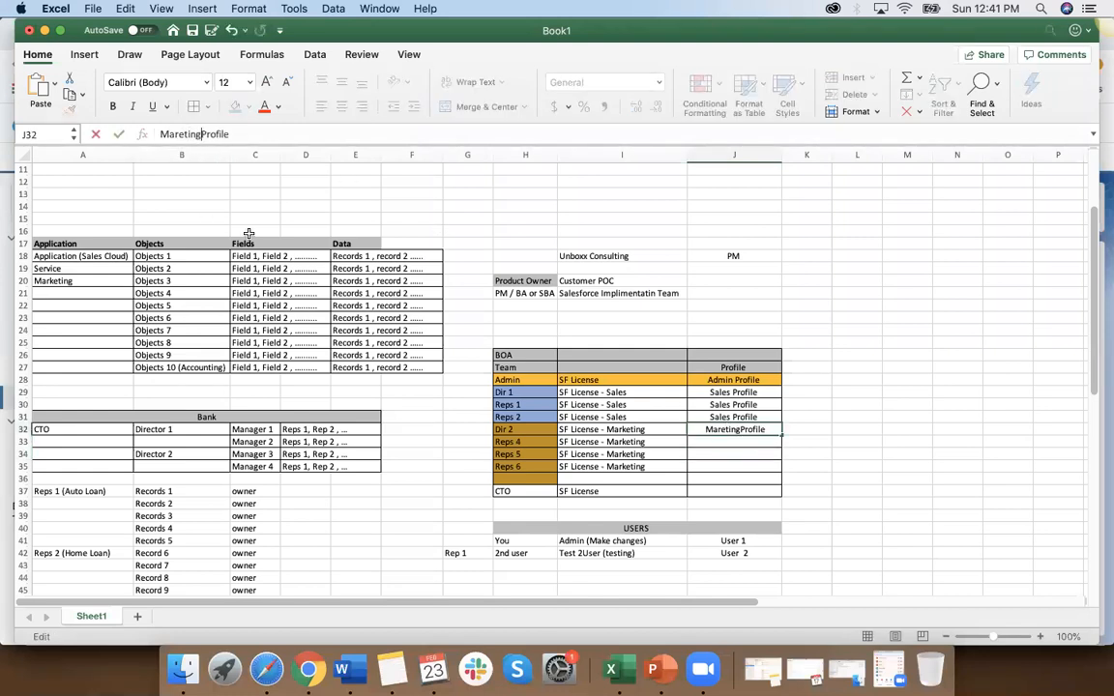
click(677, 450)
Step: Fill the Dir 2 profile in J32 down to Reps 6 in J35
click(725, 429)
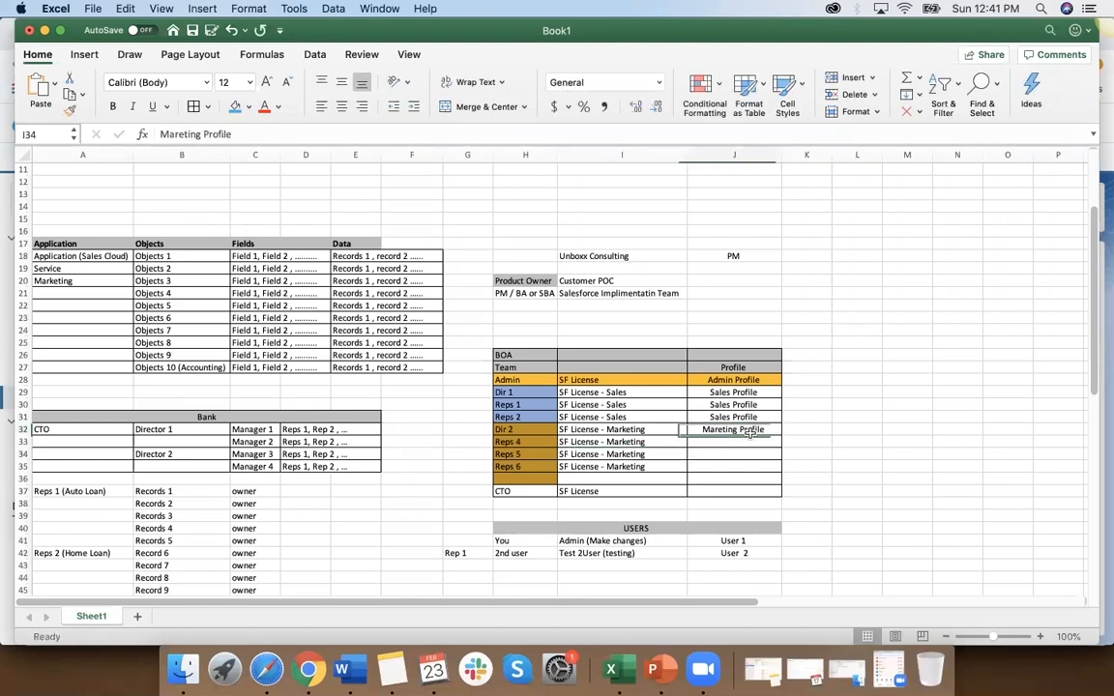
drag(779, 443, 779, 473)
click(816, 467)
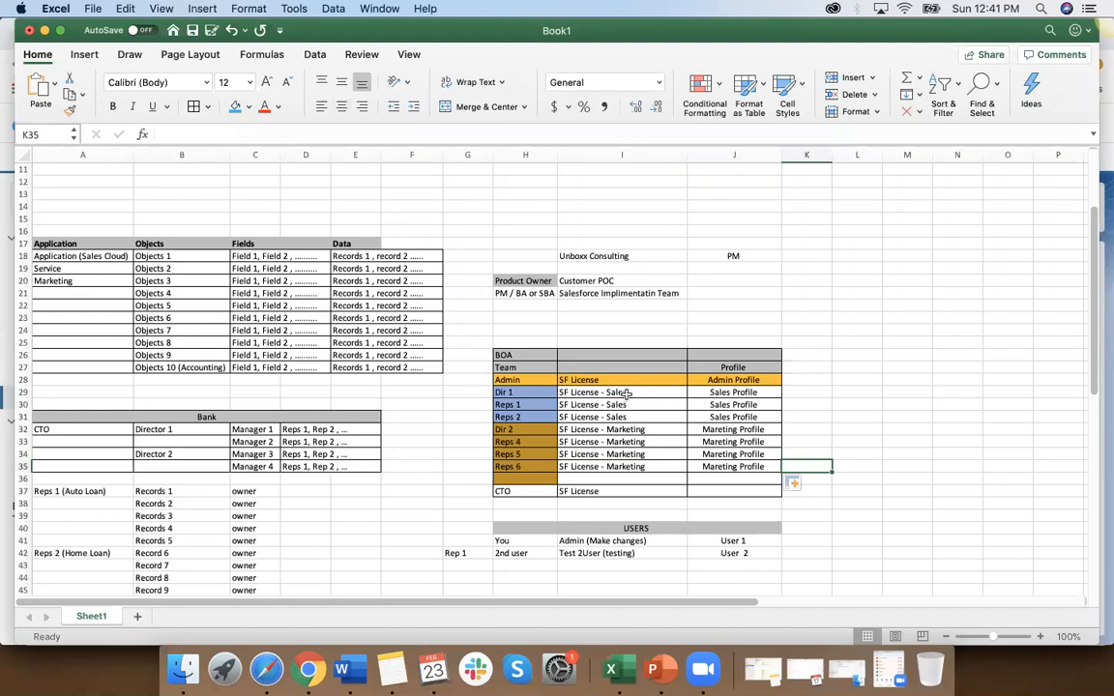
click(526, 429)
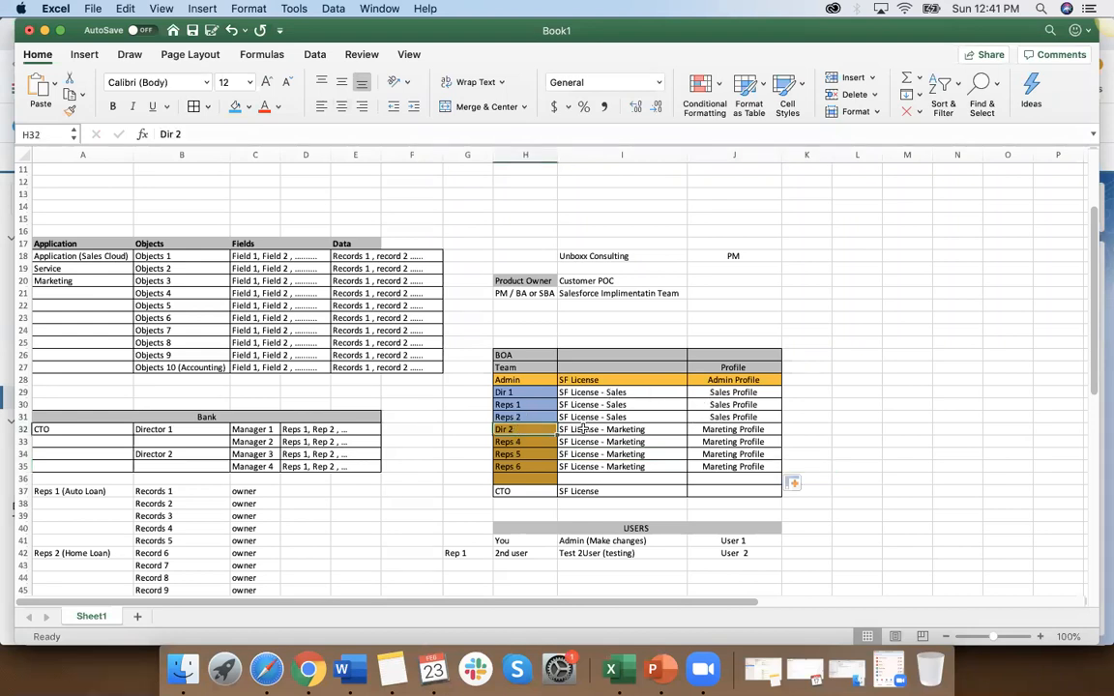
click(804, 426)
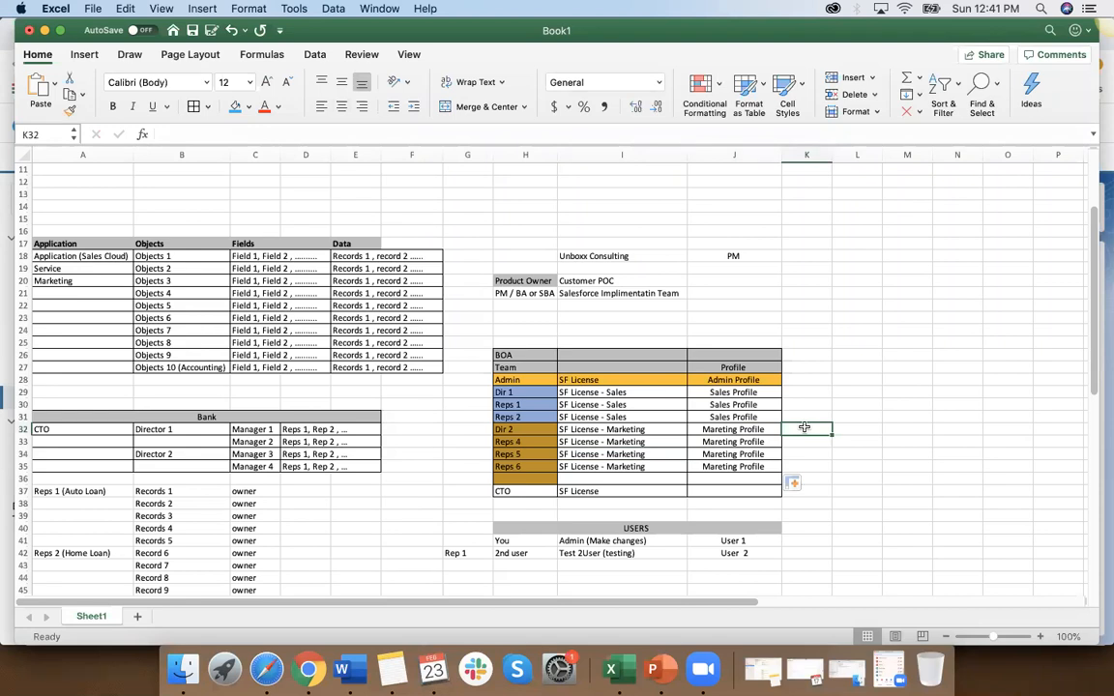
text(+)
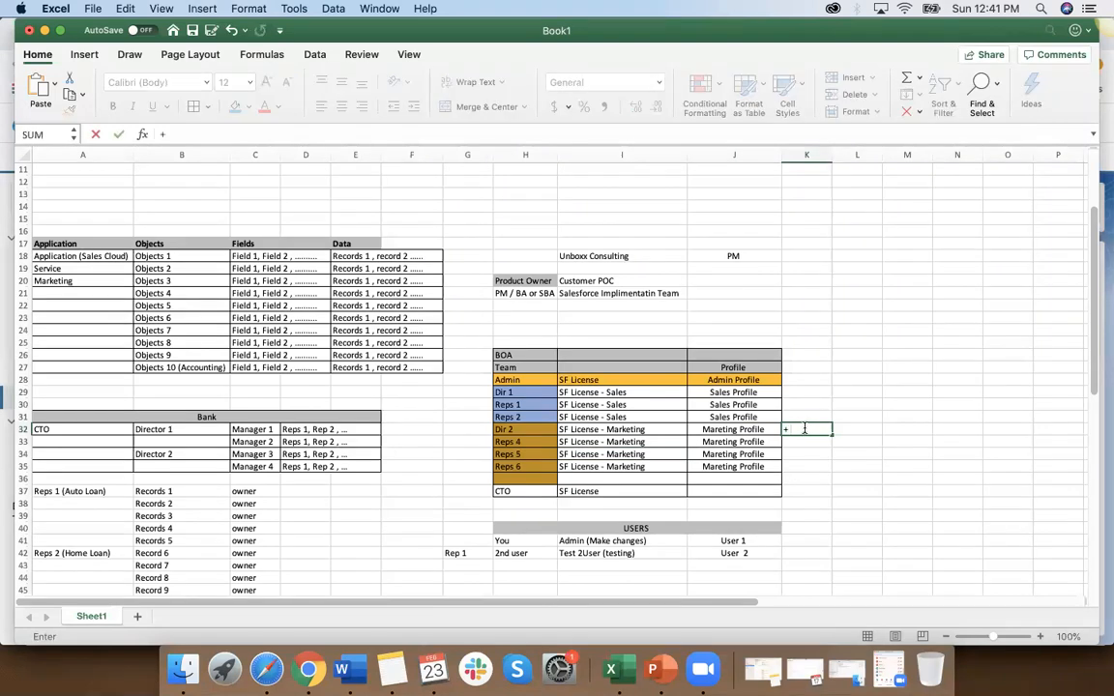
text( Permission Sets)
click(869, 466)
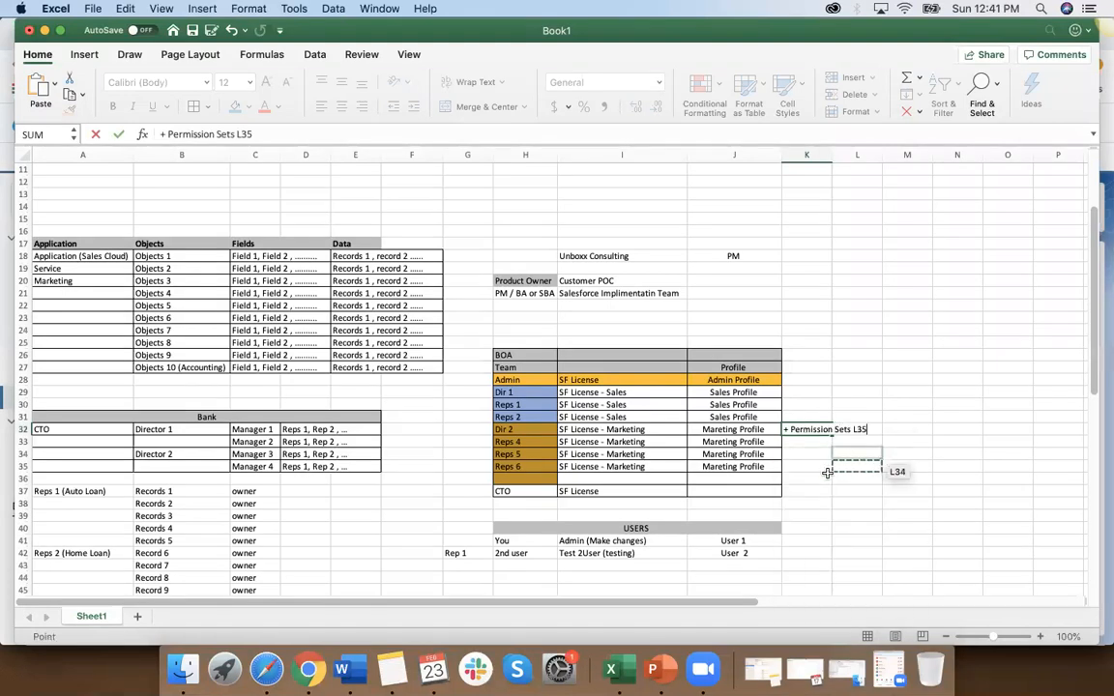
key(Escape)
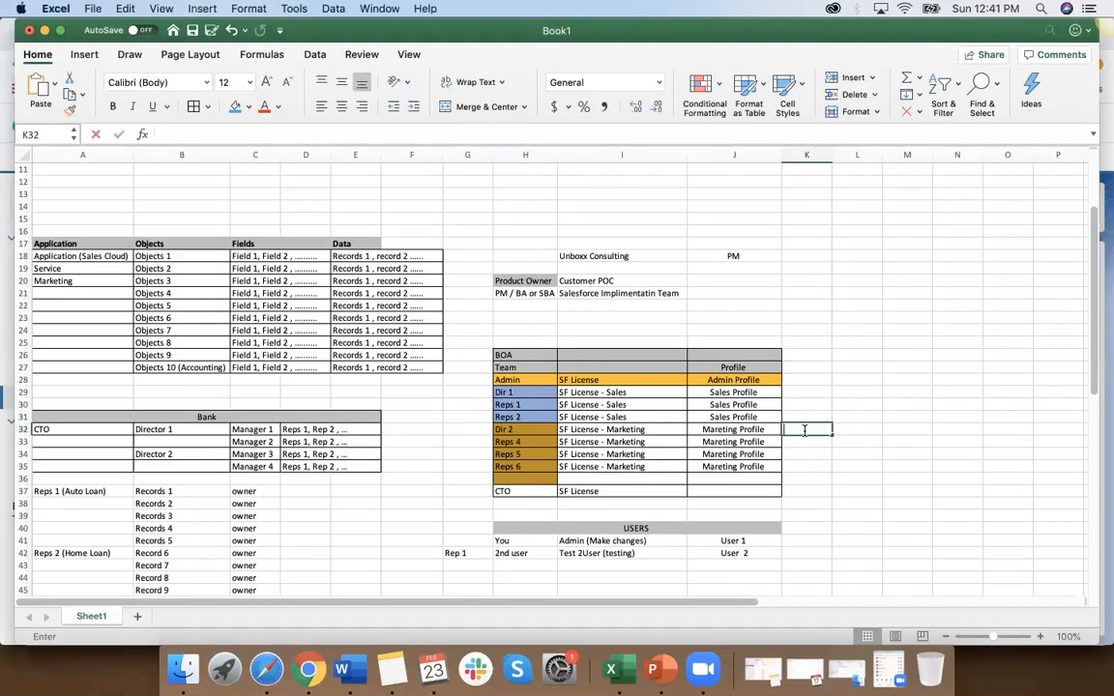
Step: Enter "Permission Sets" in K32 beside the Dir 2 profile and widen column K to fit the text
text(Permission)
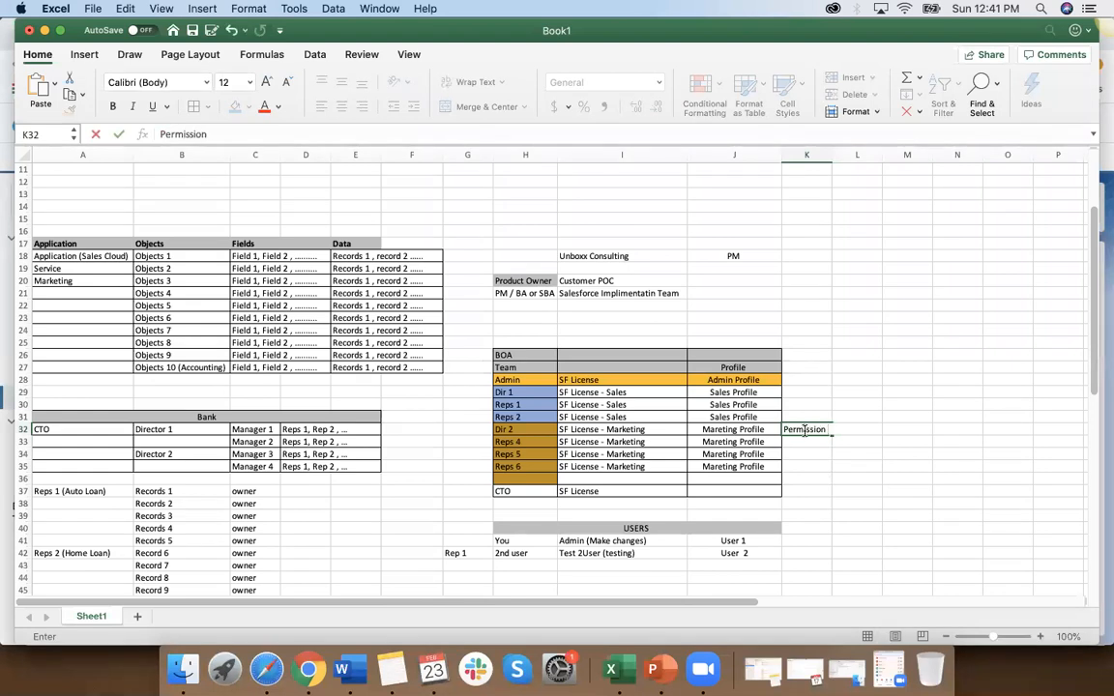
click(835, 477)
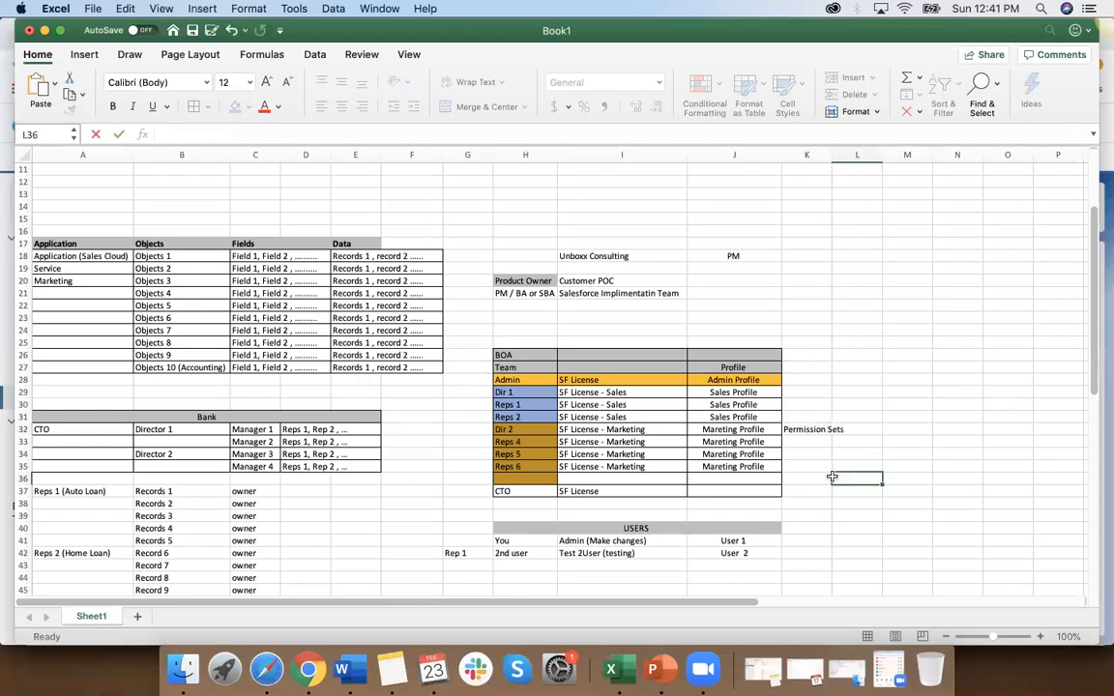
click(813, 430)
drag(833, 152, 850, 348)
key(super+c)
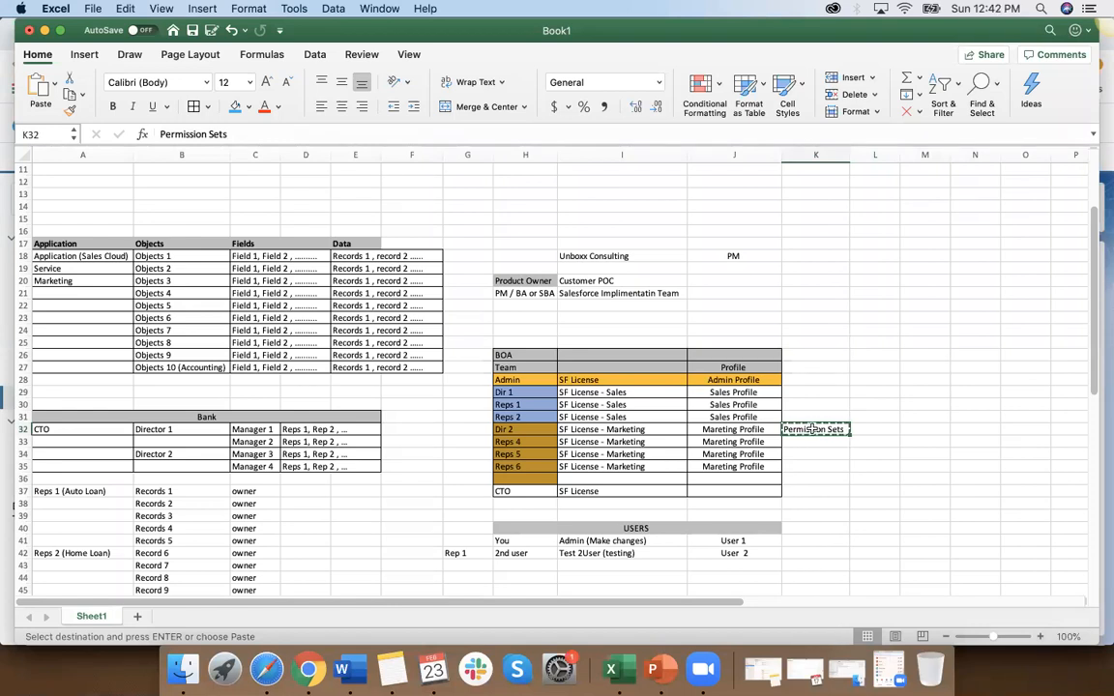
Step: Add the prefix "(+)" to K32 so it reads "(+) Permission Sets"
click(158, 134)
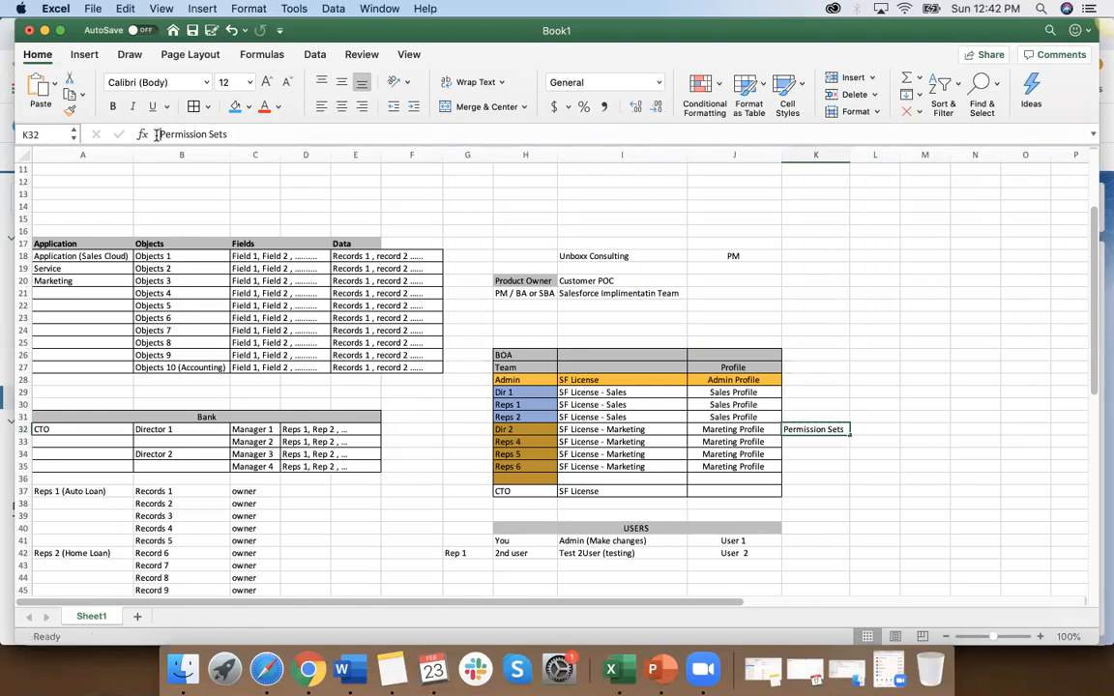
text((+)
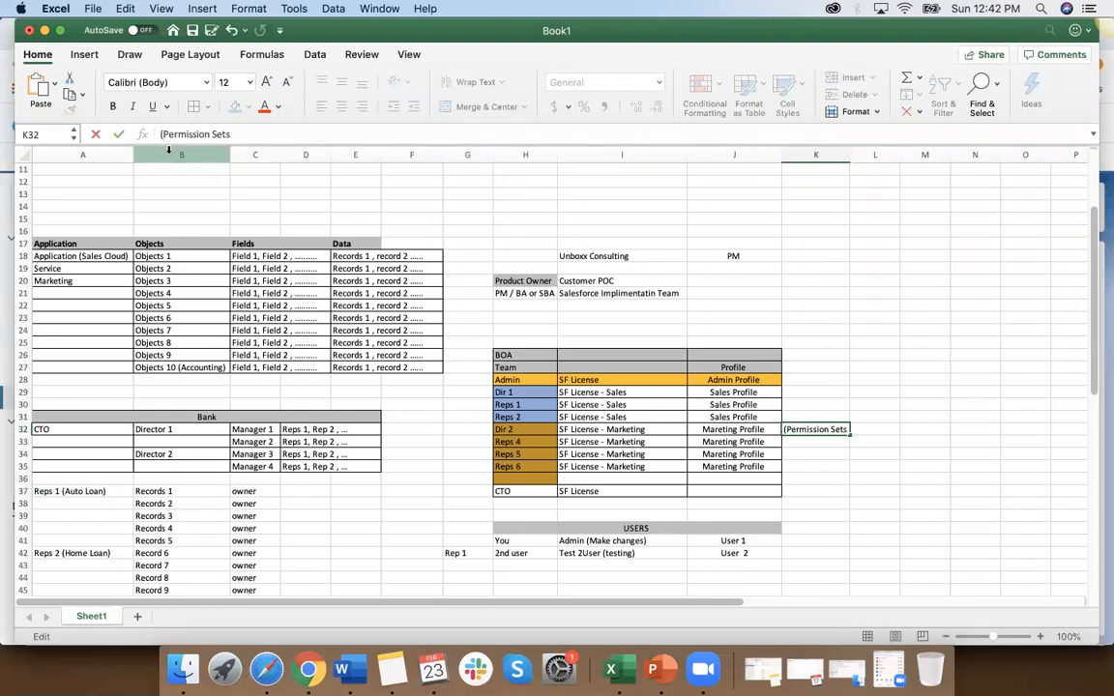
text())
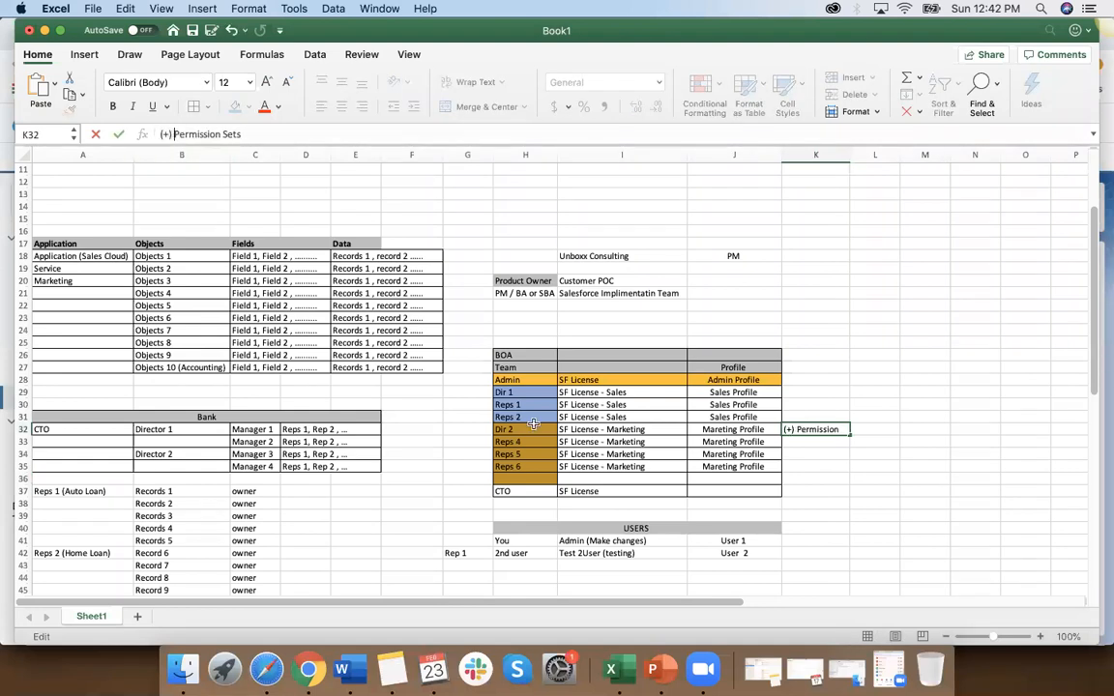
click(816, 467)
Step: Copy the "(+) Permission Sets" entry from K32 to K29 for Dir 1 and K37 for CTO
click(815, 429)
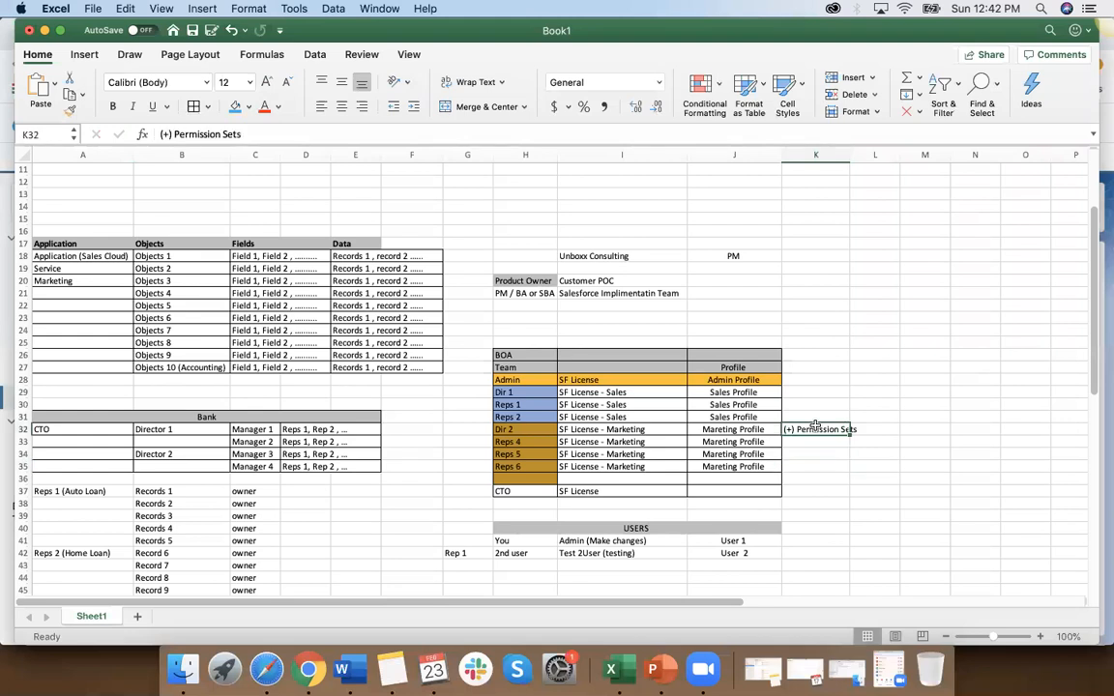
key(super+c)
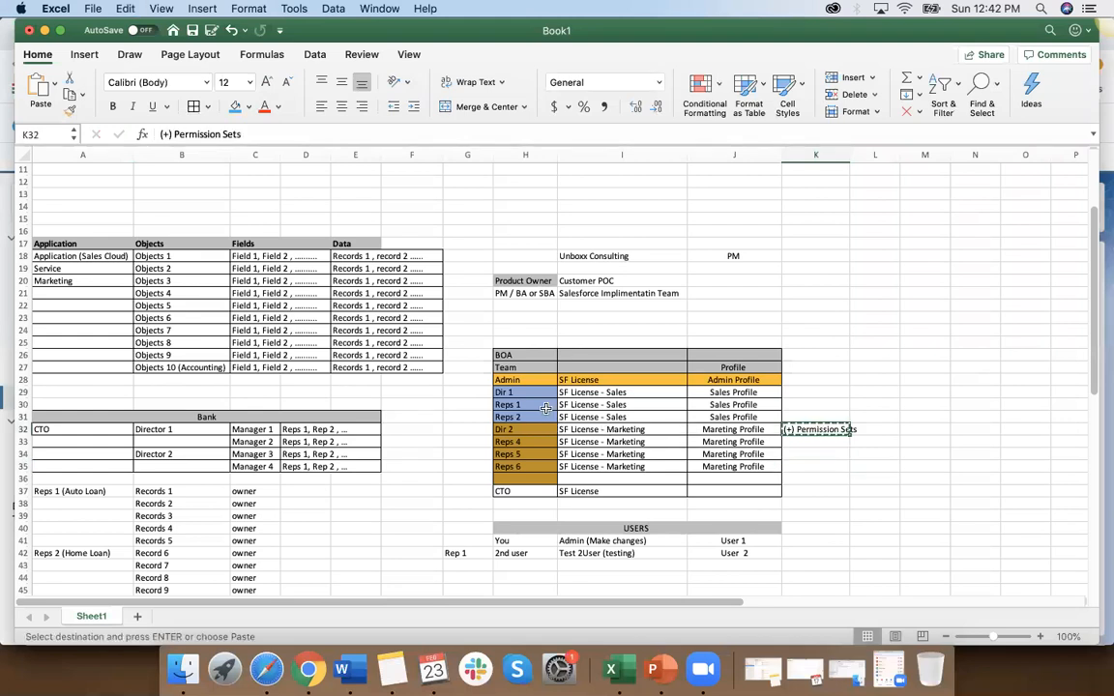
click(808, 392)
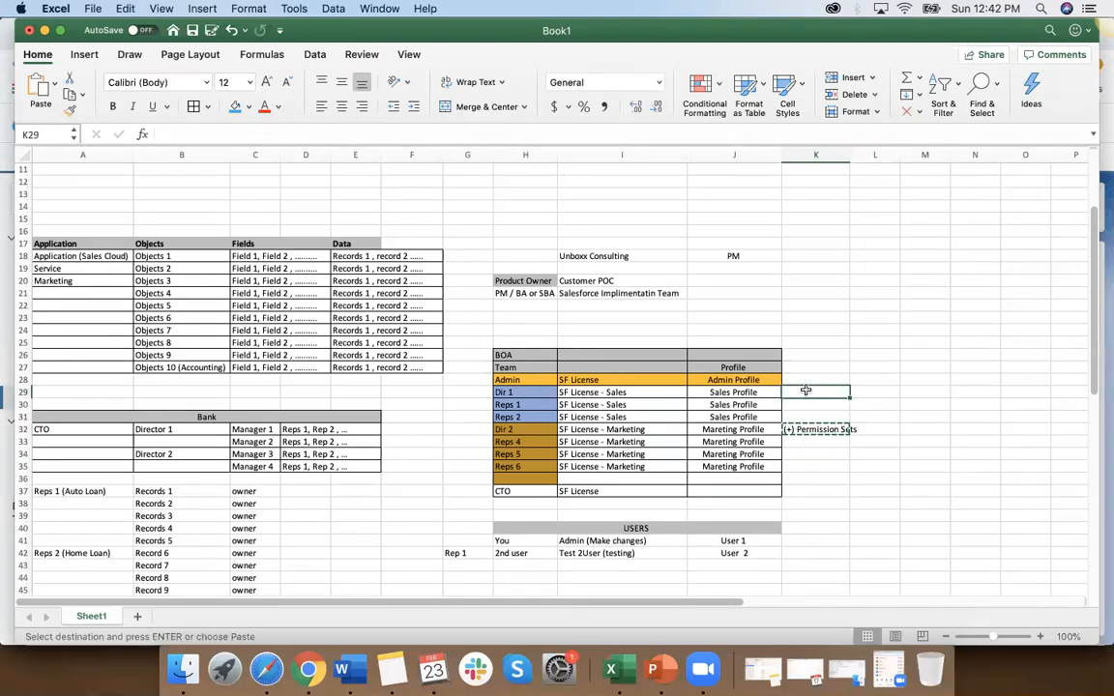
key(super+v)
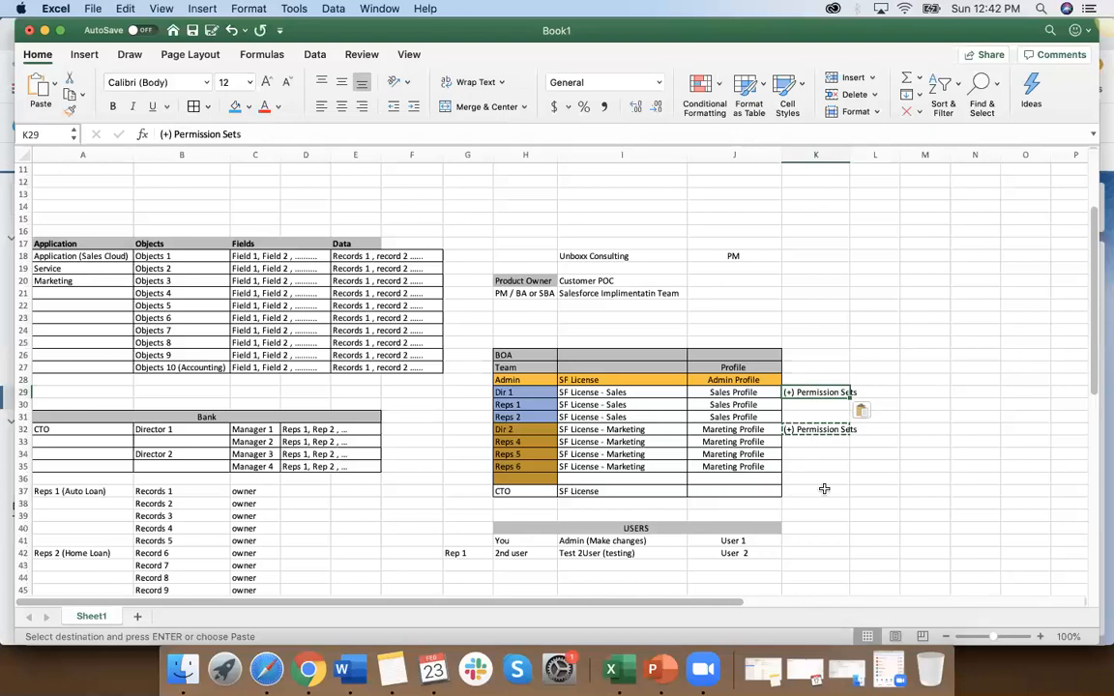
click(824, 490)
key(Return)
click(826, 528)
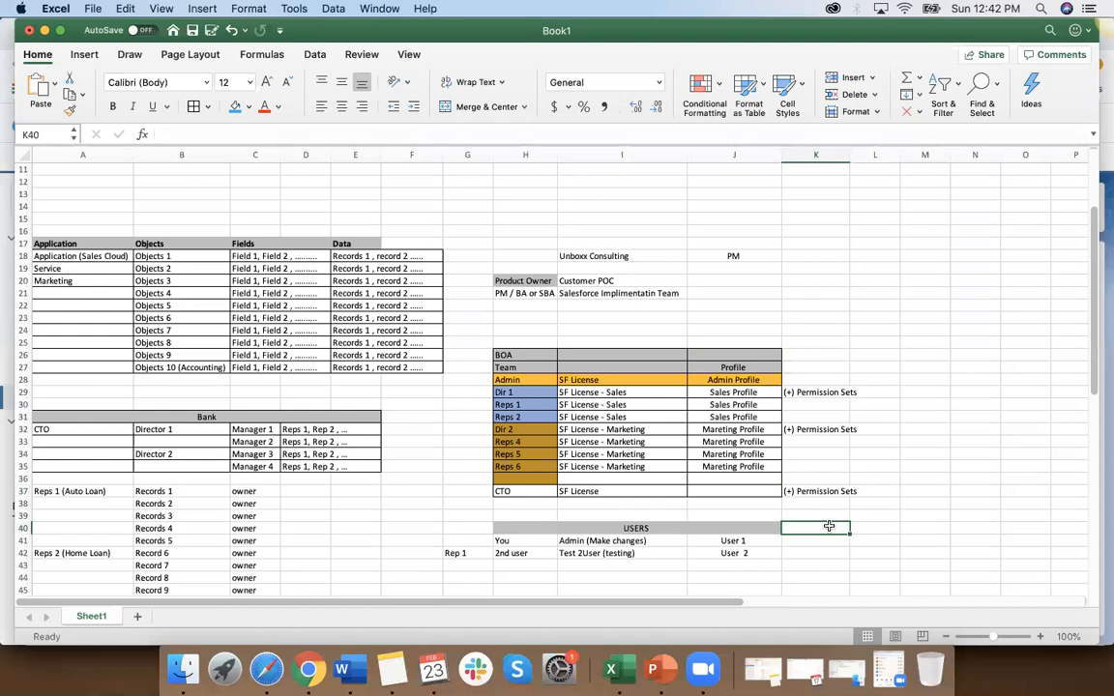
click(825, 394)
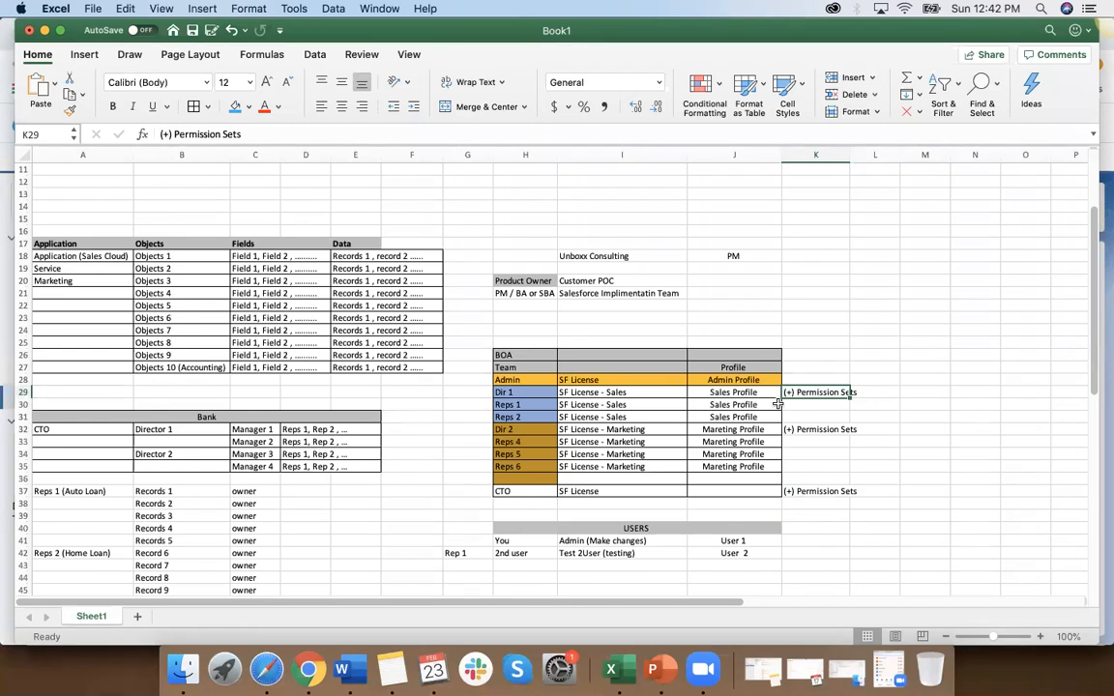
Step: Switch to Salesforce Setup in Chrome, cancel the new user form and open the Profiles page by searching for "pro"
click(308, 670)
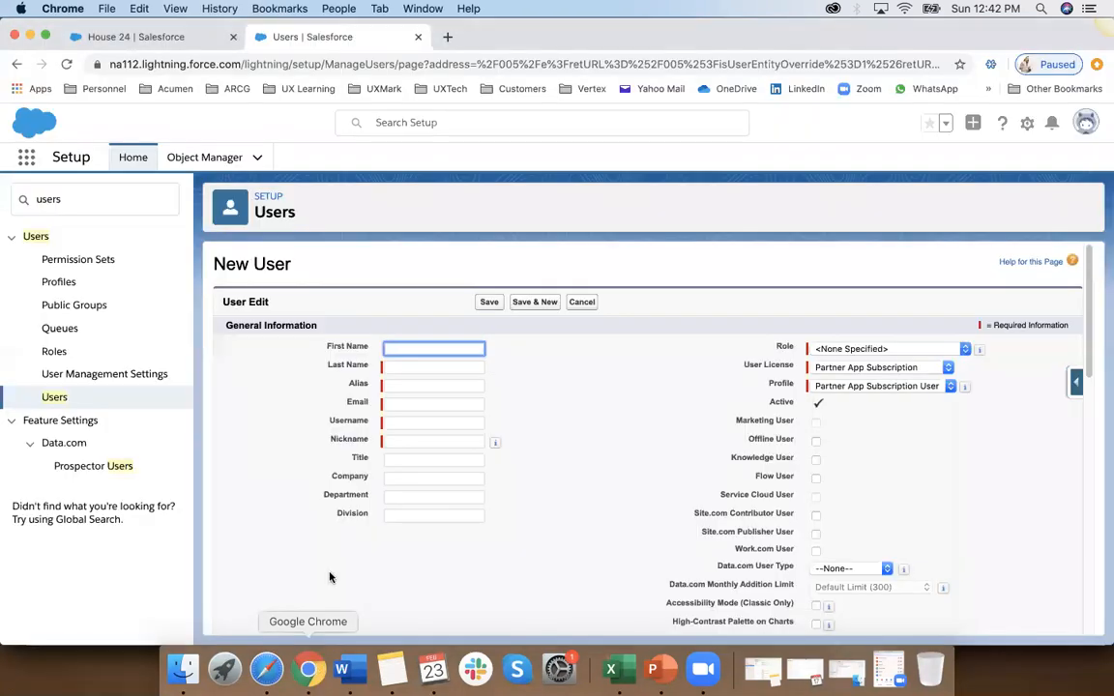
click(582, 302)
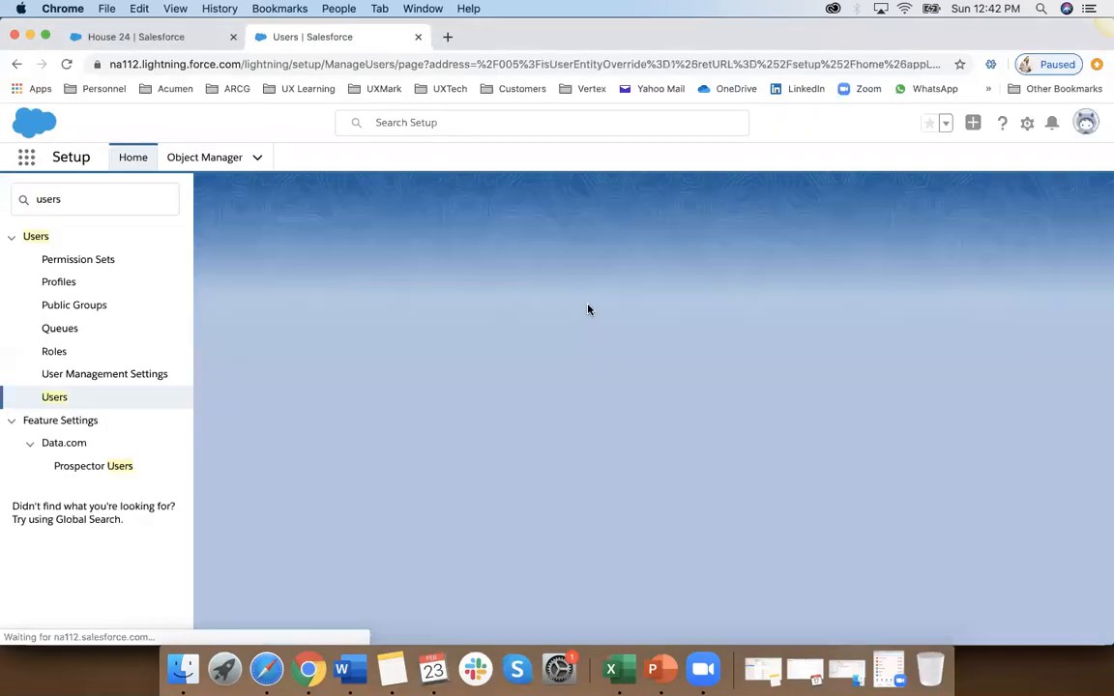
click(106, 199)
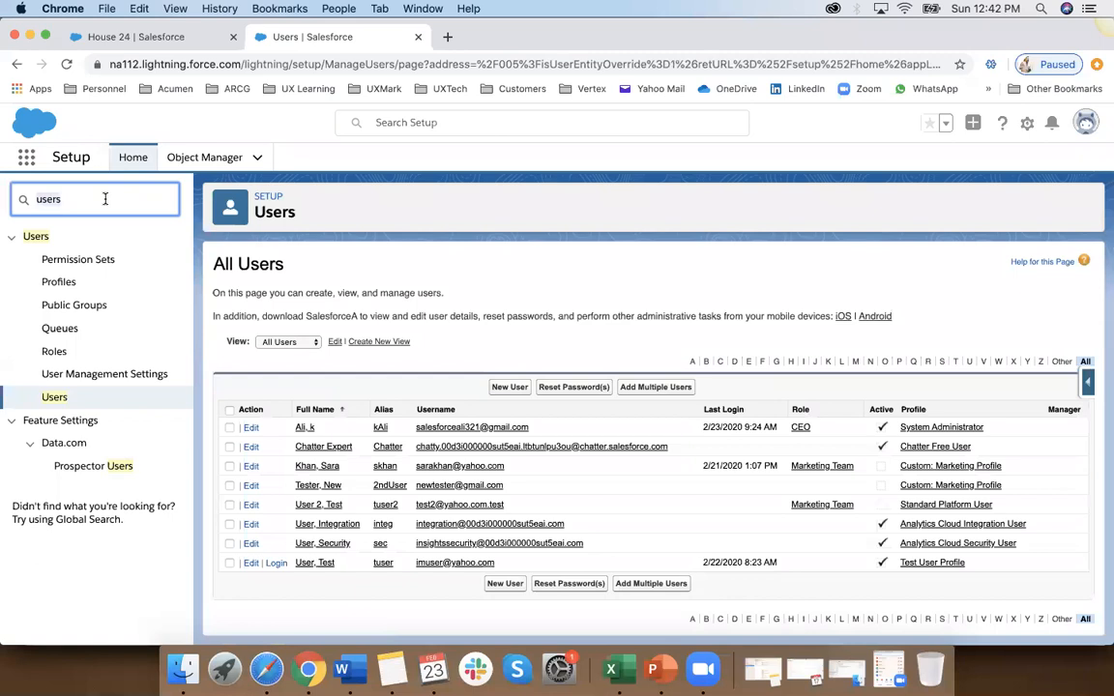
key(super+a)
text(pro)
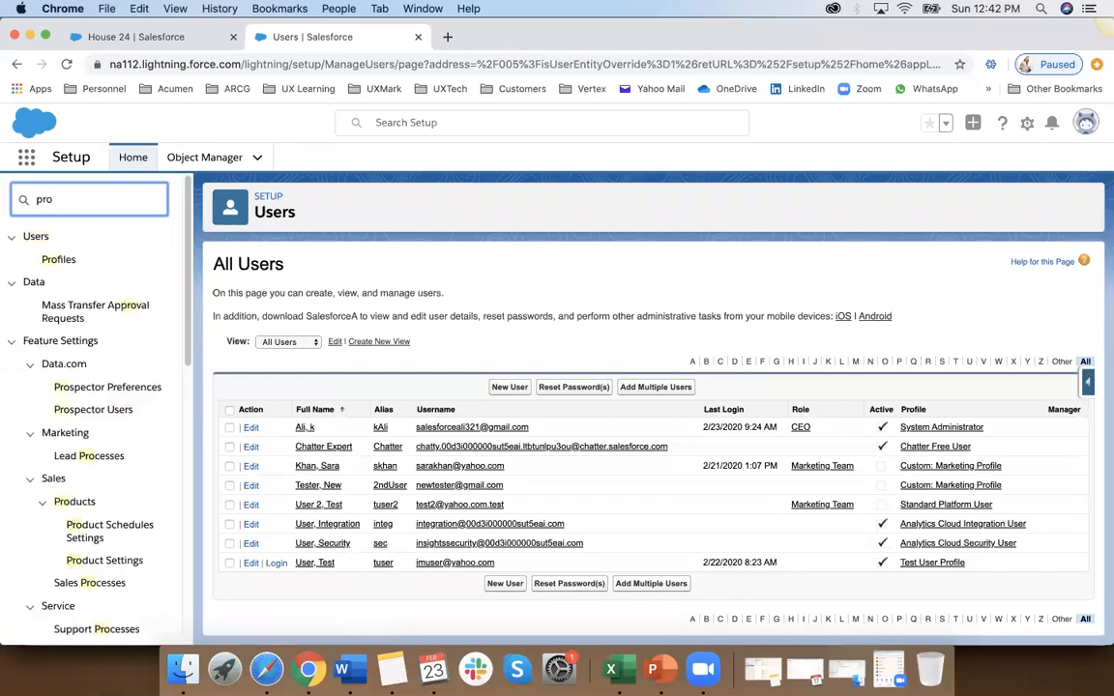
click(58, 259)
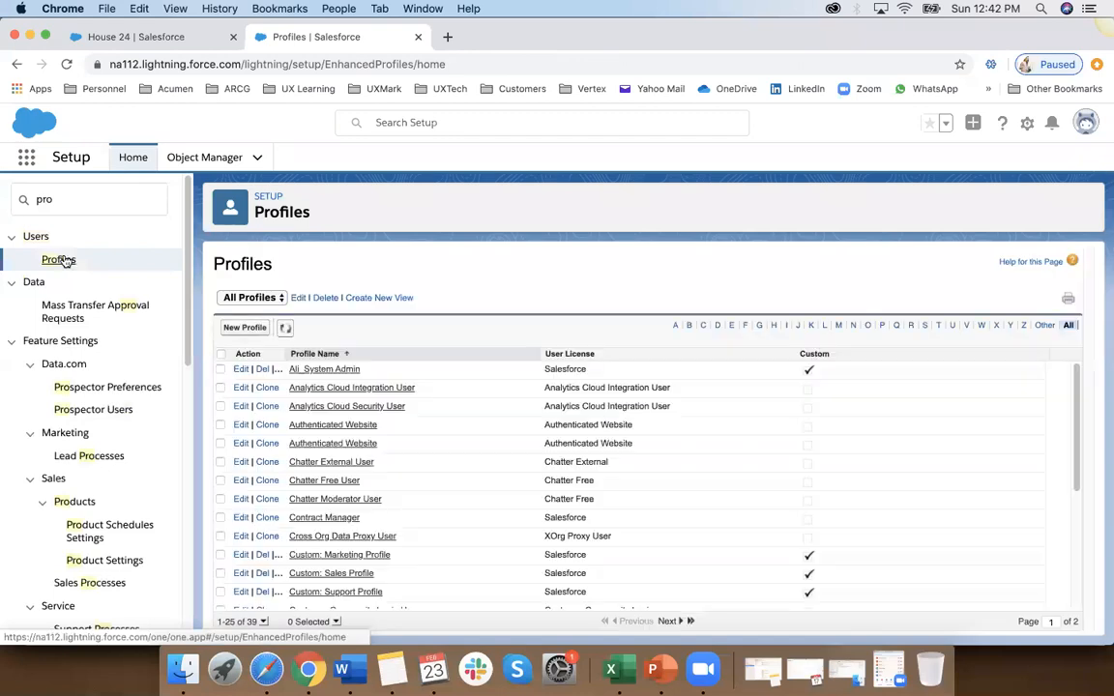
Step: Filter the profiles list to names starting with S and open the System Administrator profile
scroll(372, 484, down, 5)
scroll(384, 520, up, 5)
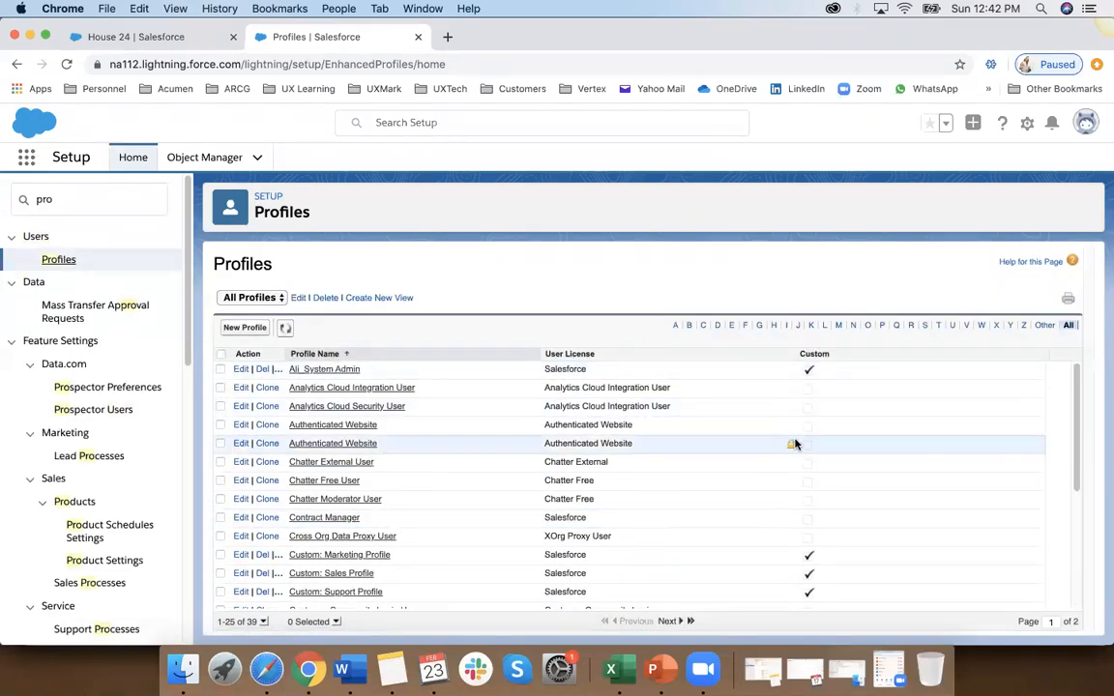
click(926, 326)
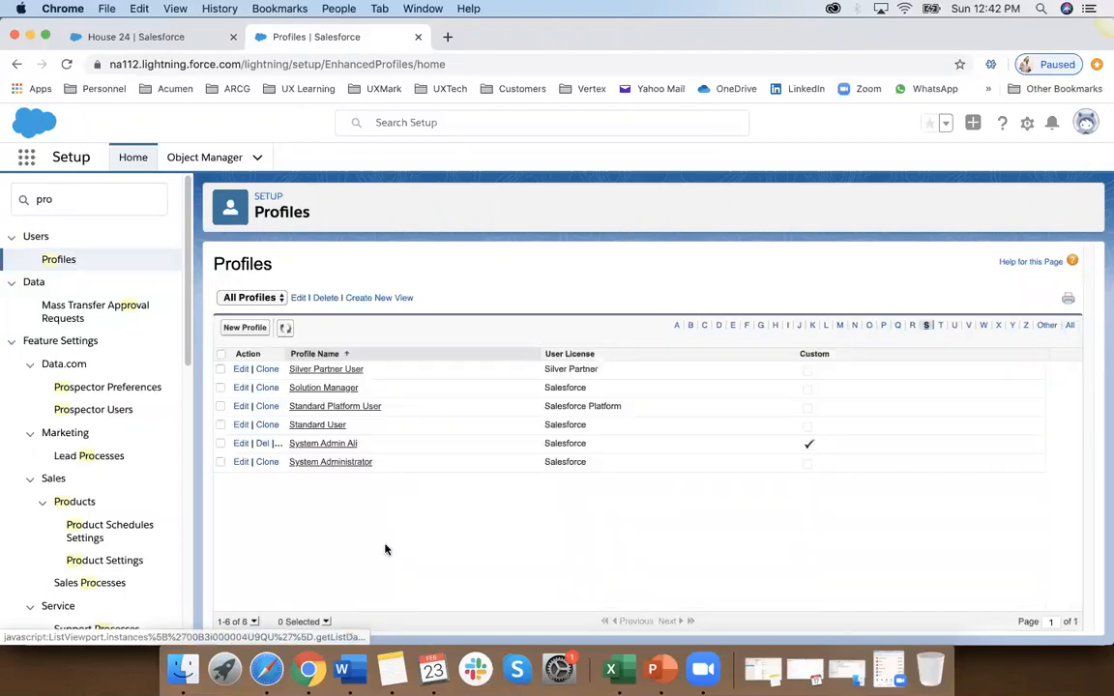
click(327, 463)
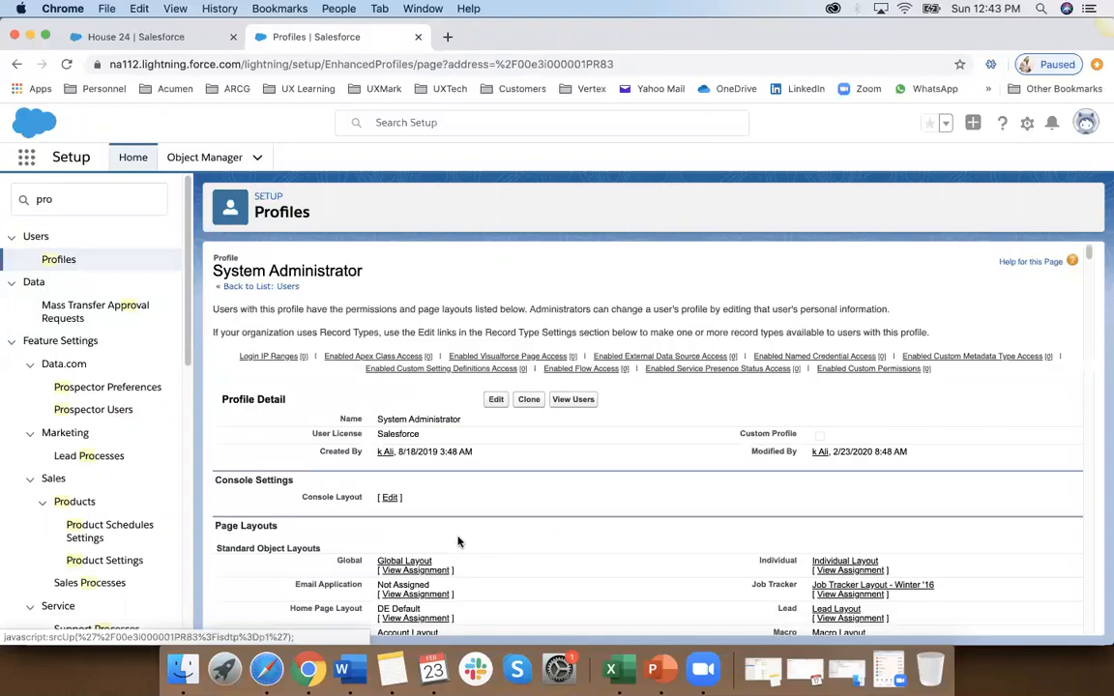
Step: Clone the System Administrator profile under the name "My Sys Admin Profile" and save it
click(529, 400)
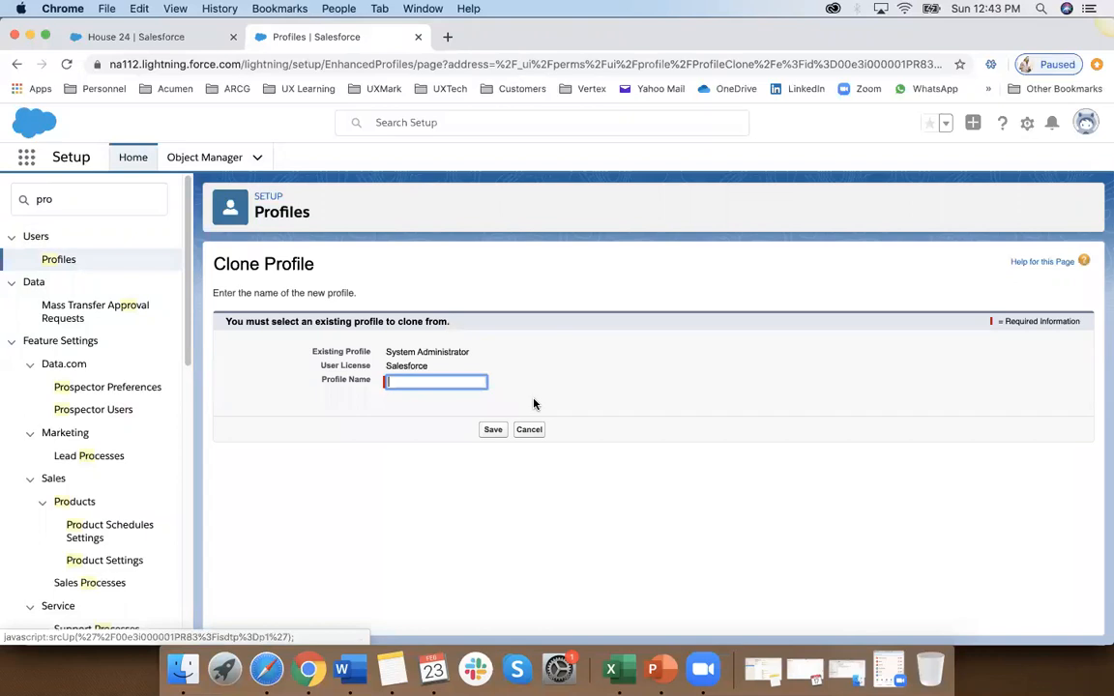
click(427, 383)
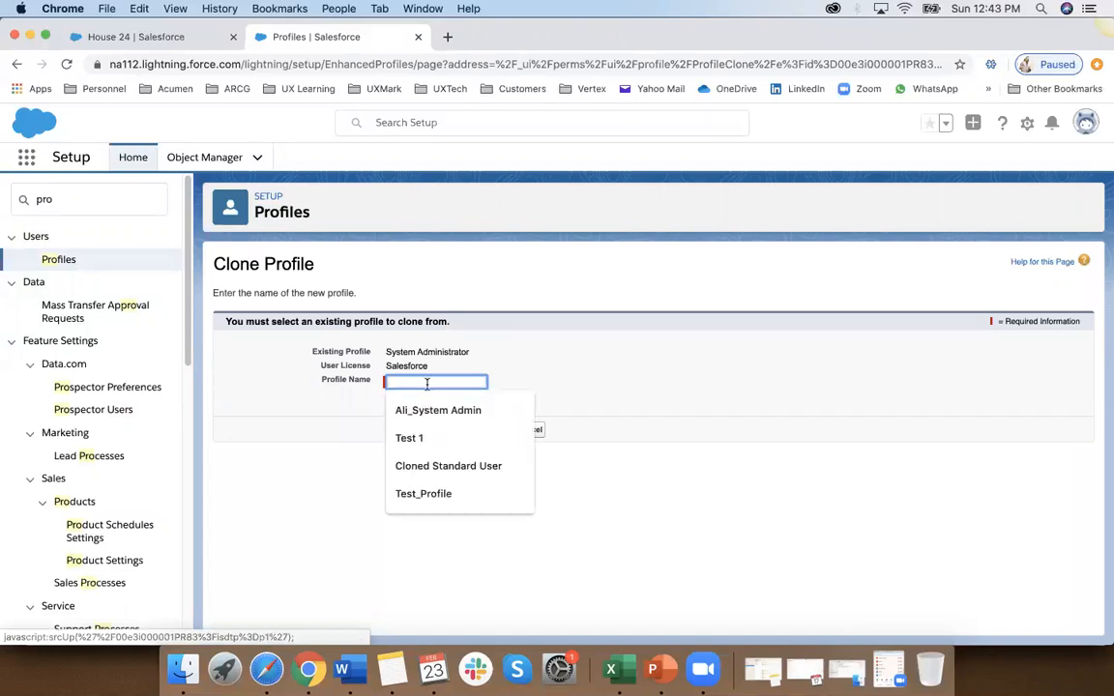
text(Test)
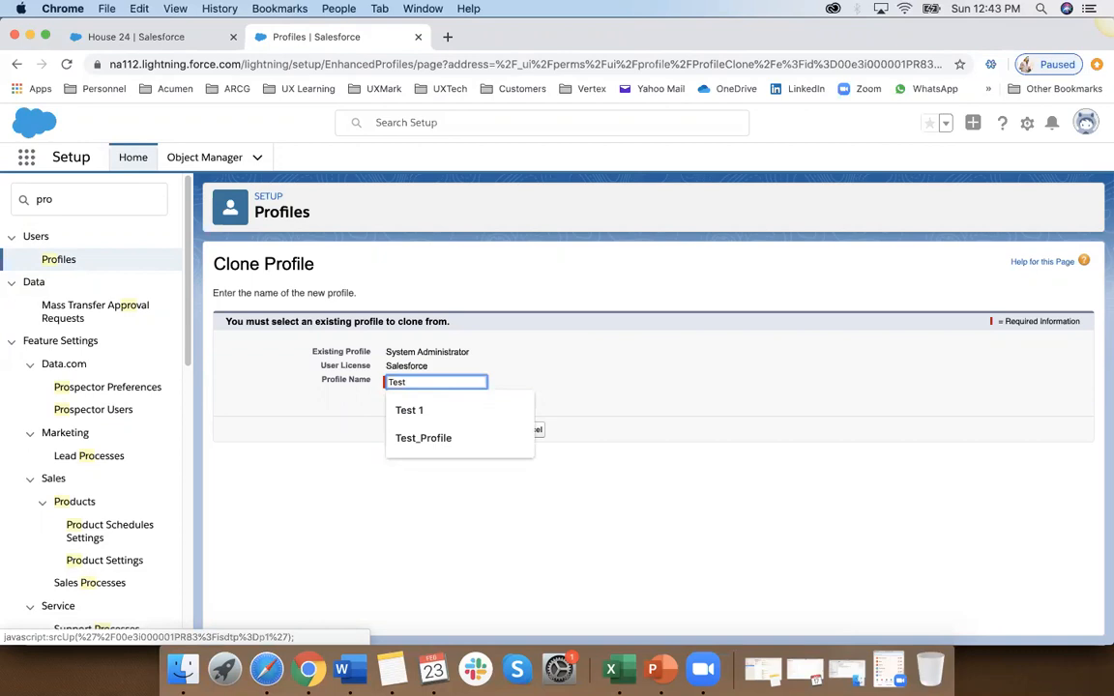
key(BackSpace)
key(BackSpace)
key(BackSpace)
key(BackSpace)
text(My)
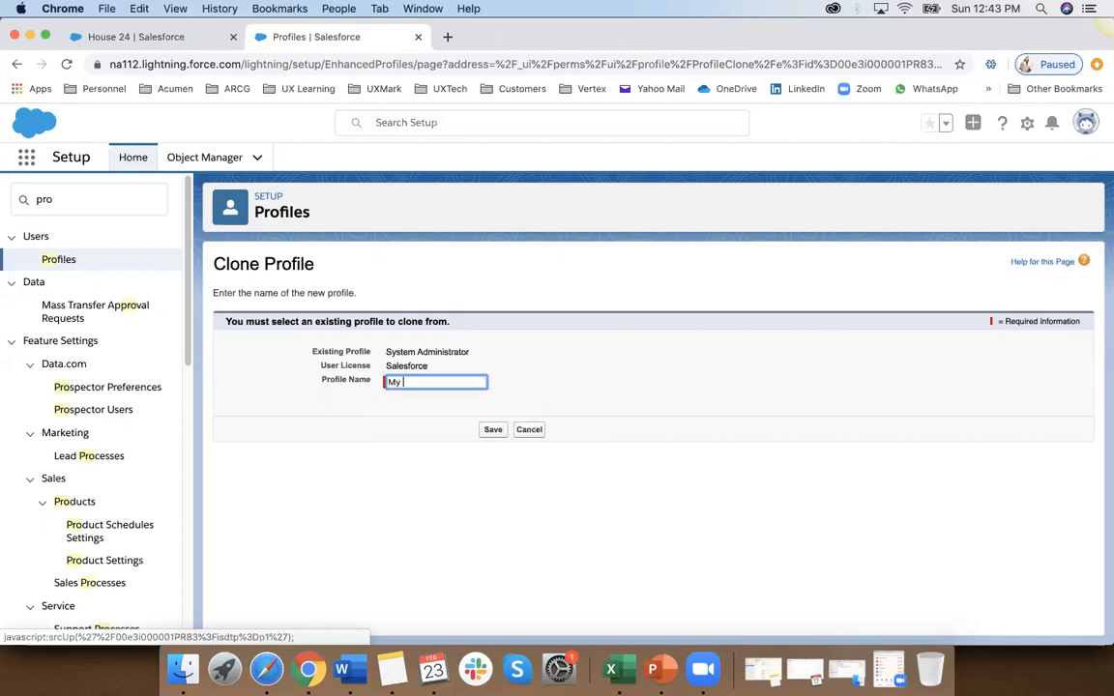
text( Sys Admin Profile)
click(493, 430)
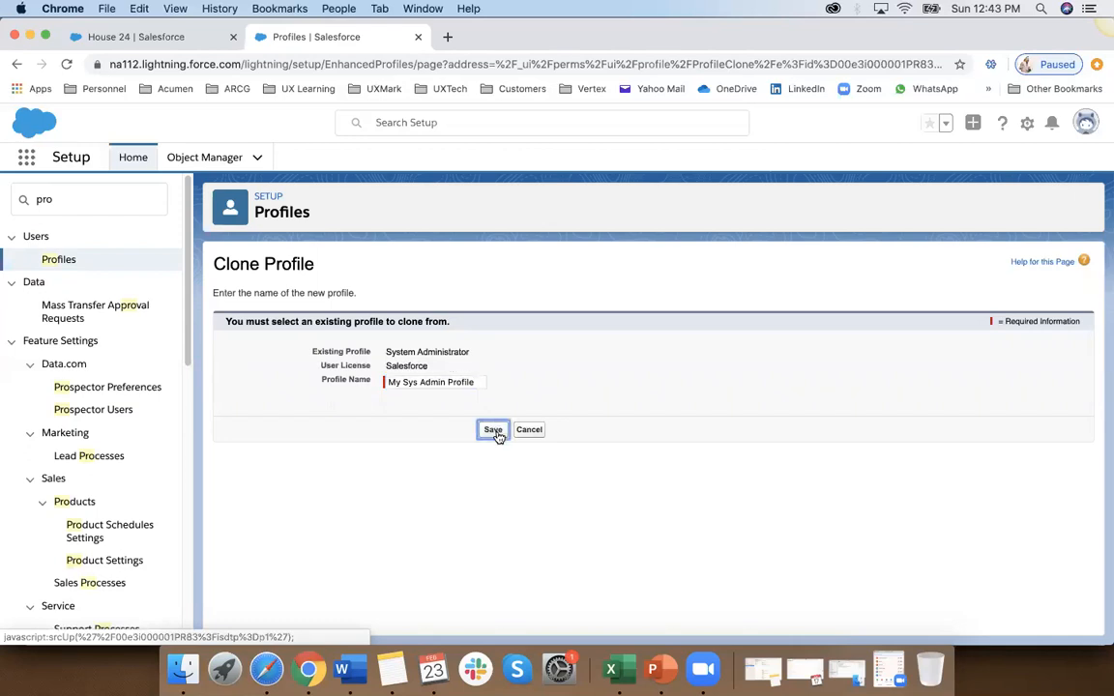
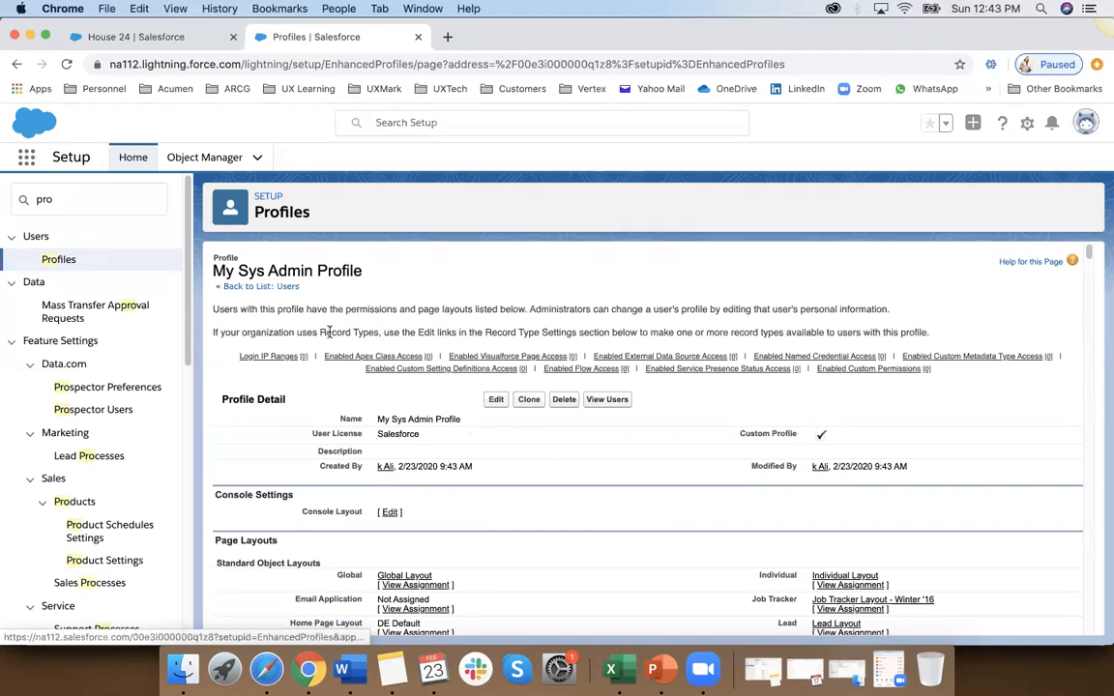
Step: Return to the full profiles list and open the Custom: Sales Profile
click(60, 259)
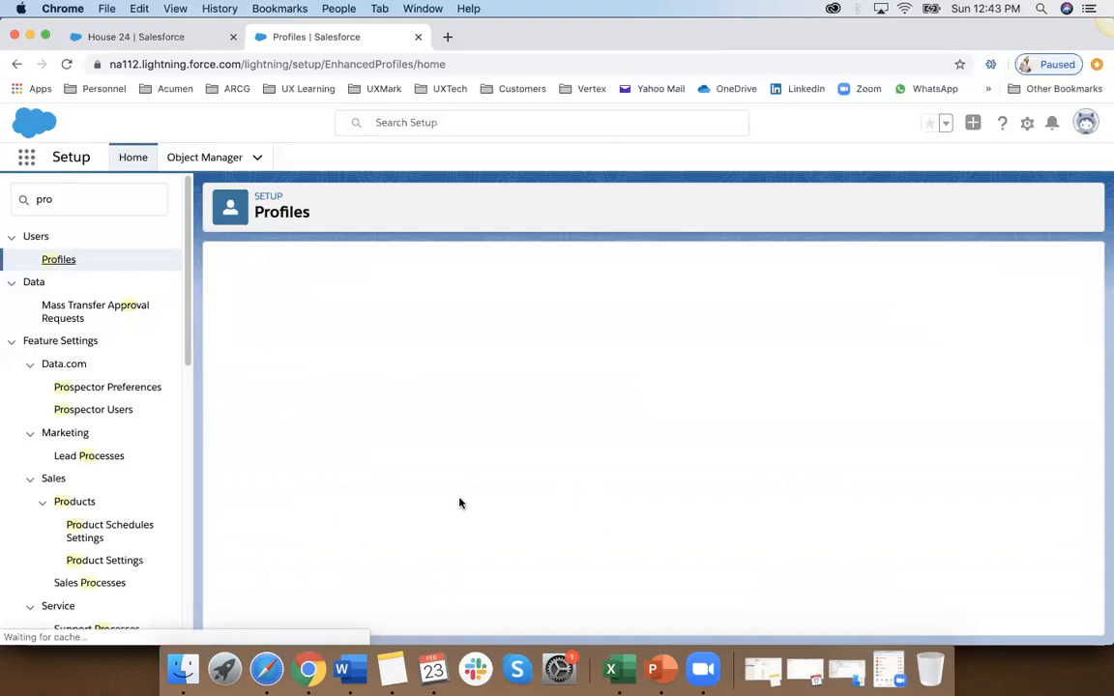
scroll(461, 499, down, 3)
scroll(460, 502, down, 1)
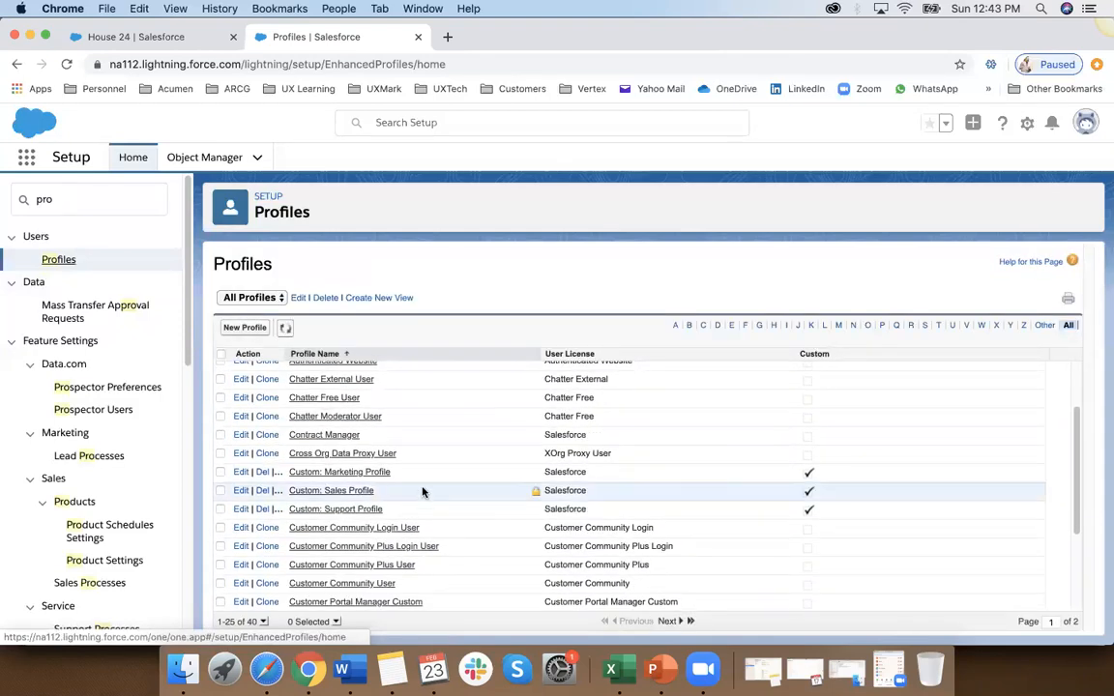
click(354, 497)
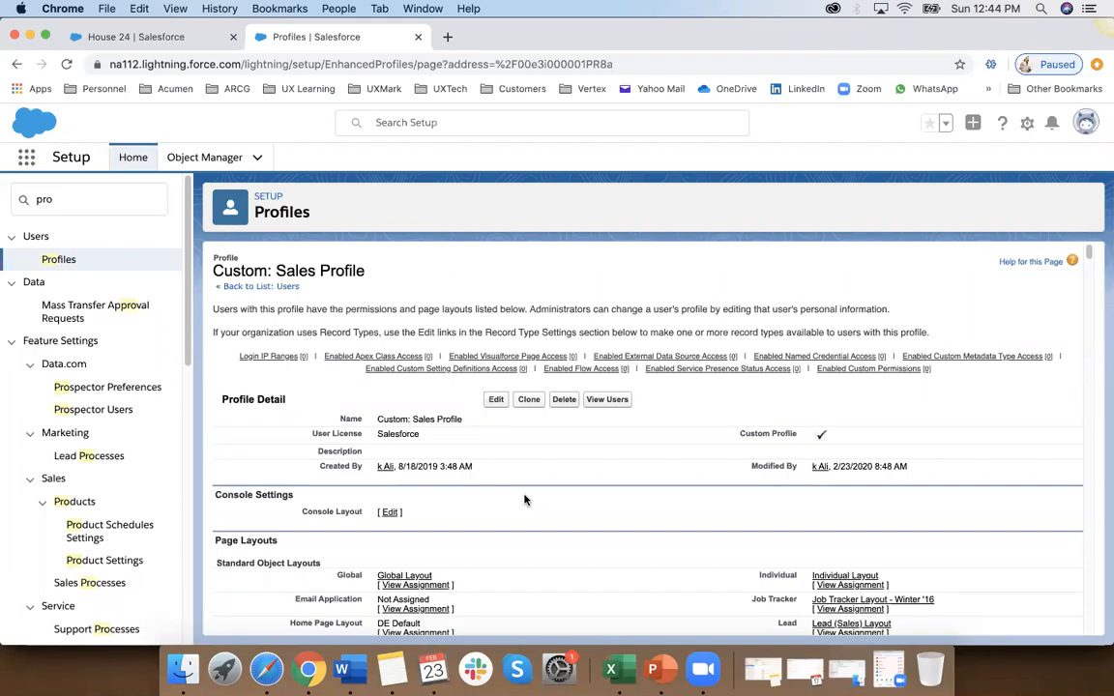
Step: Clone the Custom: Sales Profile, naming the copy with the owner's name followed by "Sales Profile", and save it
click(532, 405)
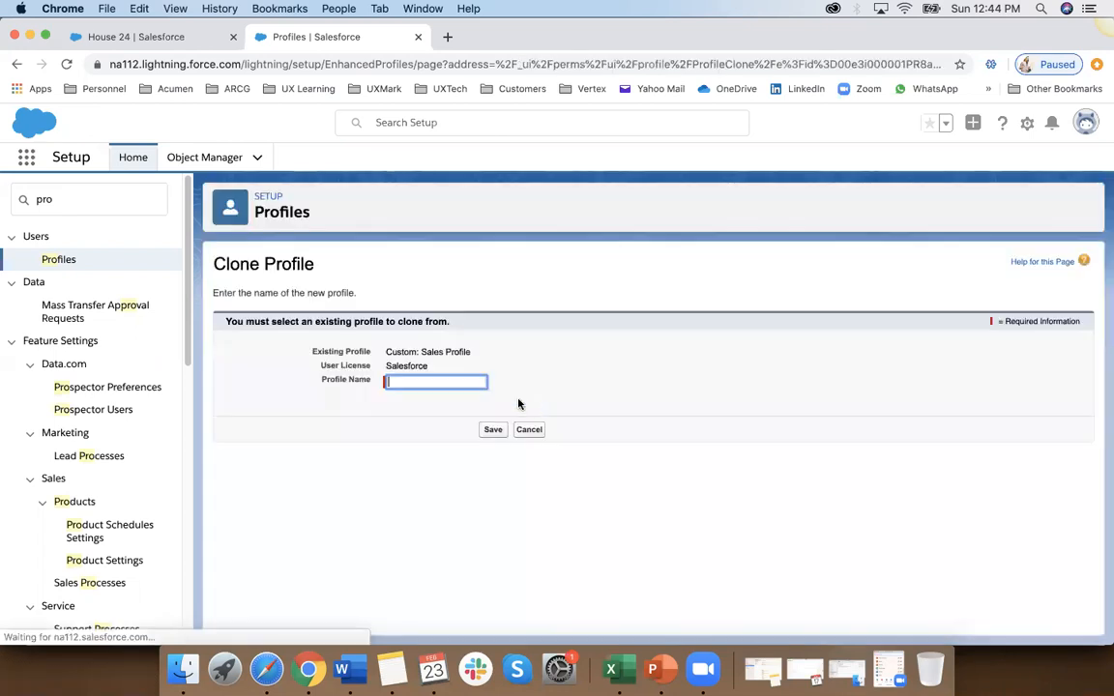
click(422, 381)
text(ALi )
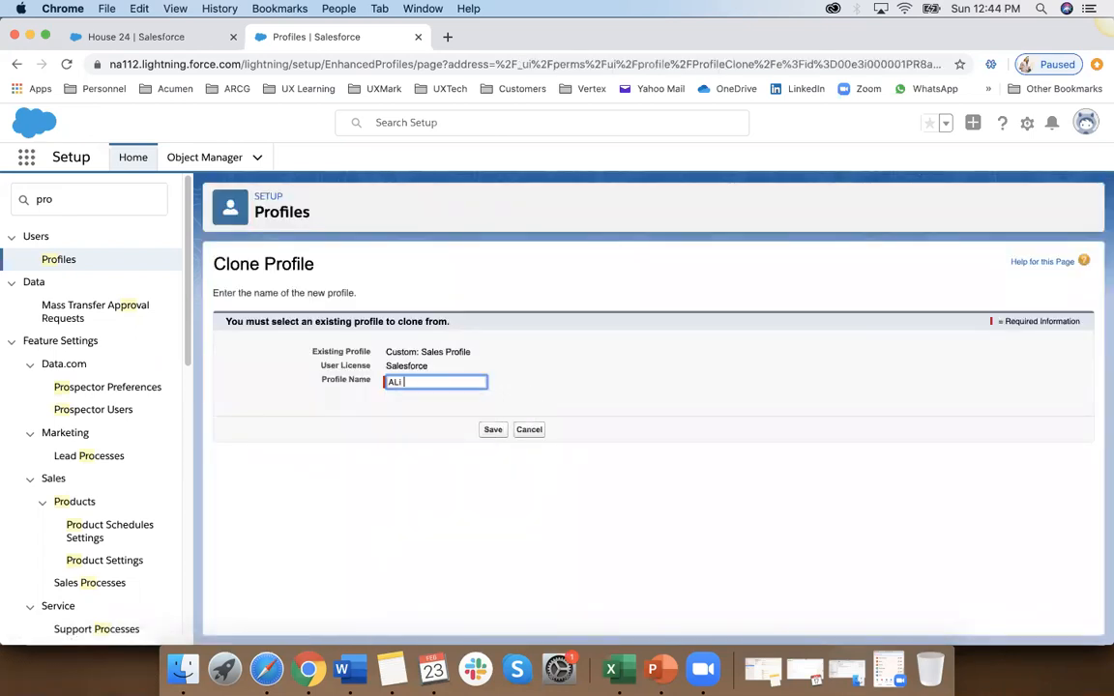
text(Sales Profile)
click(492, 432)
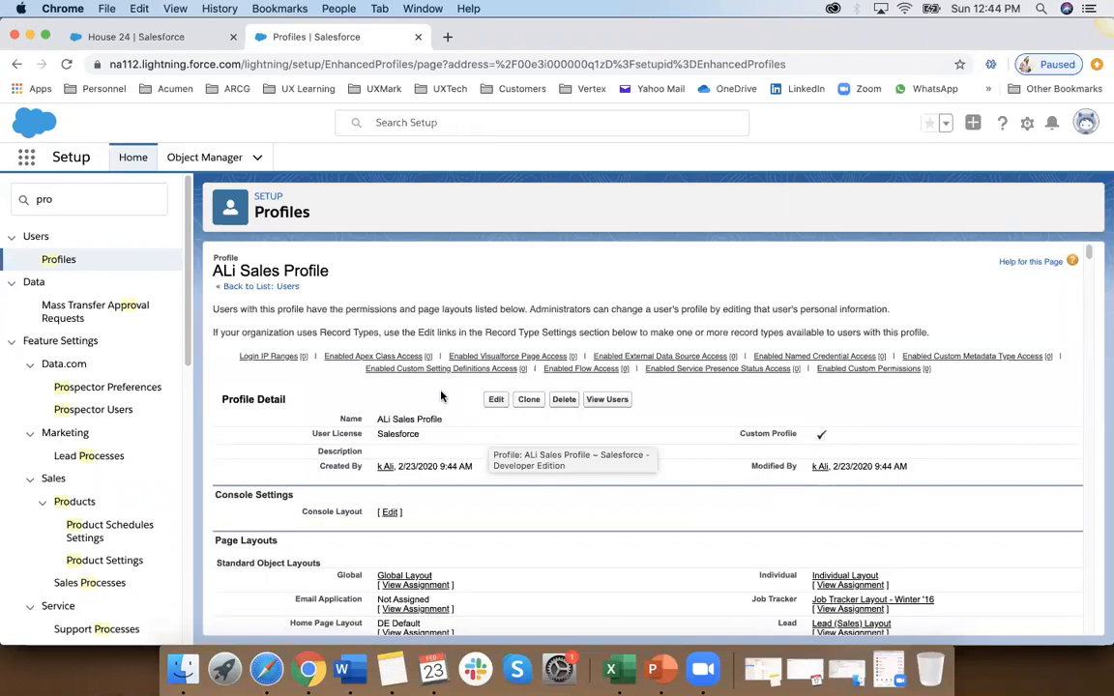
Step: Review the cloned sales profile's name, profile detail, console settings, page layouts and field-level security sections
drag(239, 272, 329, 272)
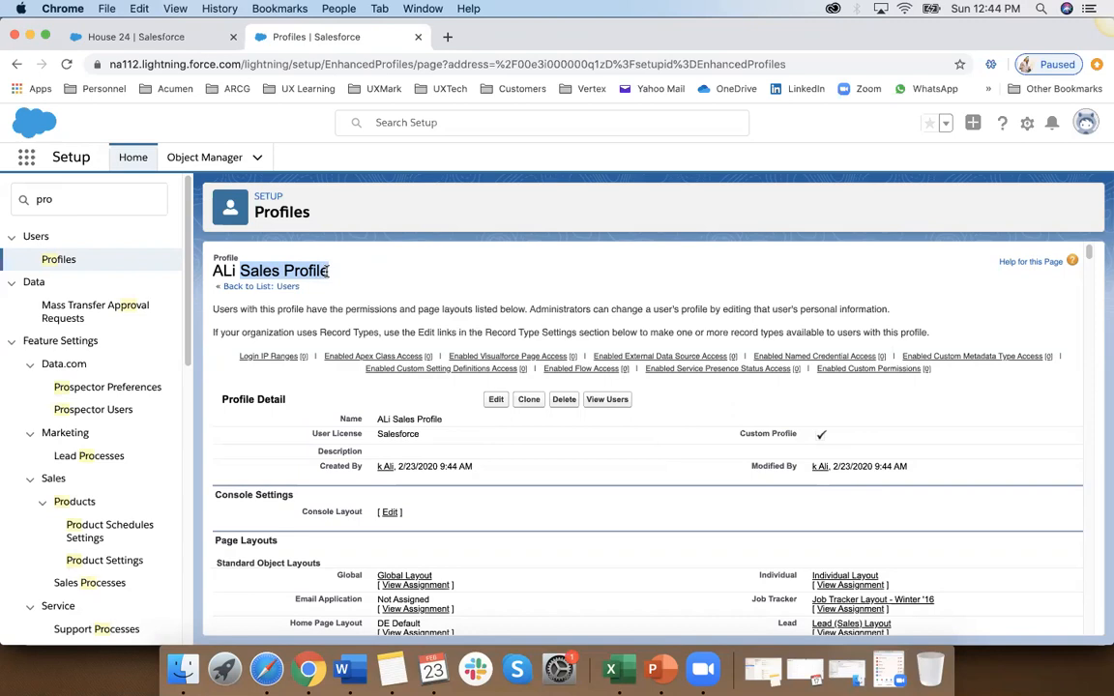
click(266, 270)
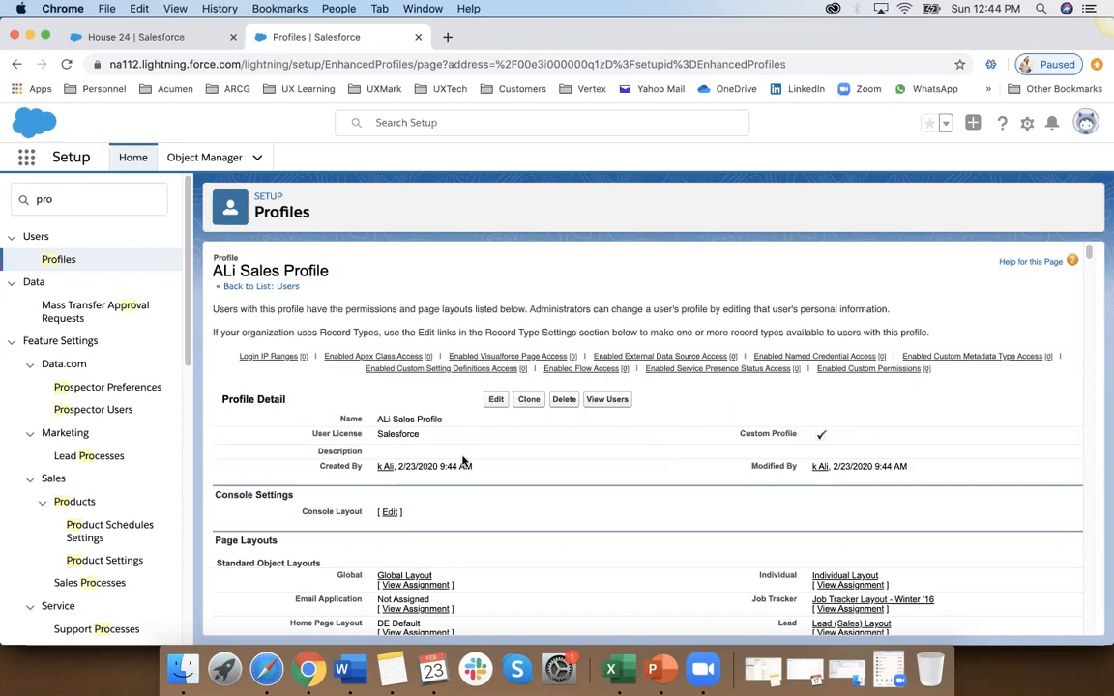
scroll(518, 483, down, 2)
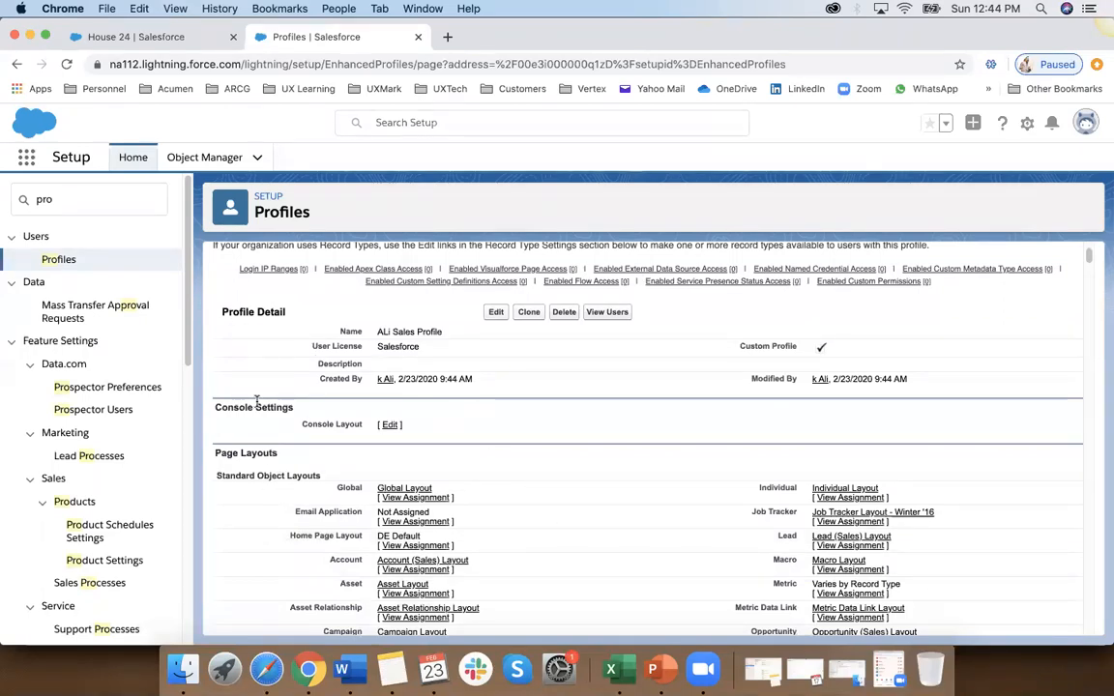
drag(222, 312, 287, 313)
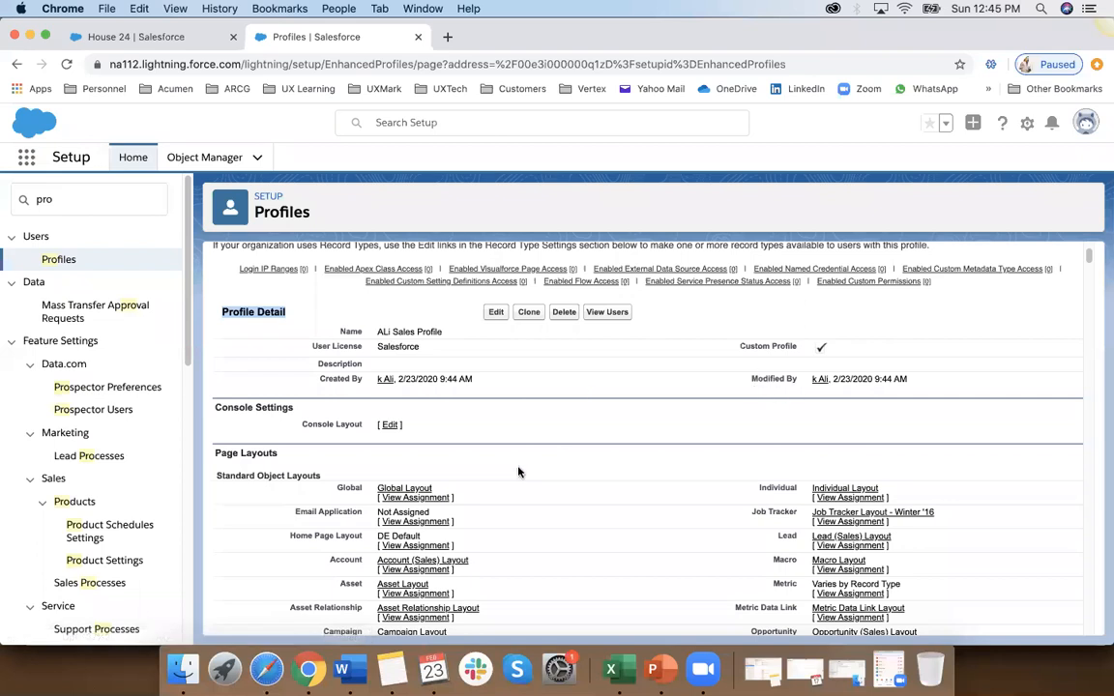
scroll(515, 472, down, 3)
drag(233, 330, 274, 327)
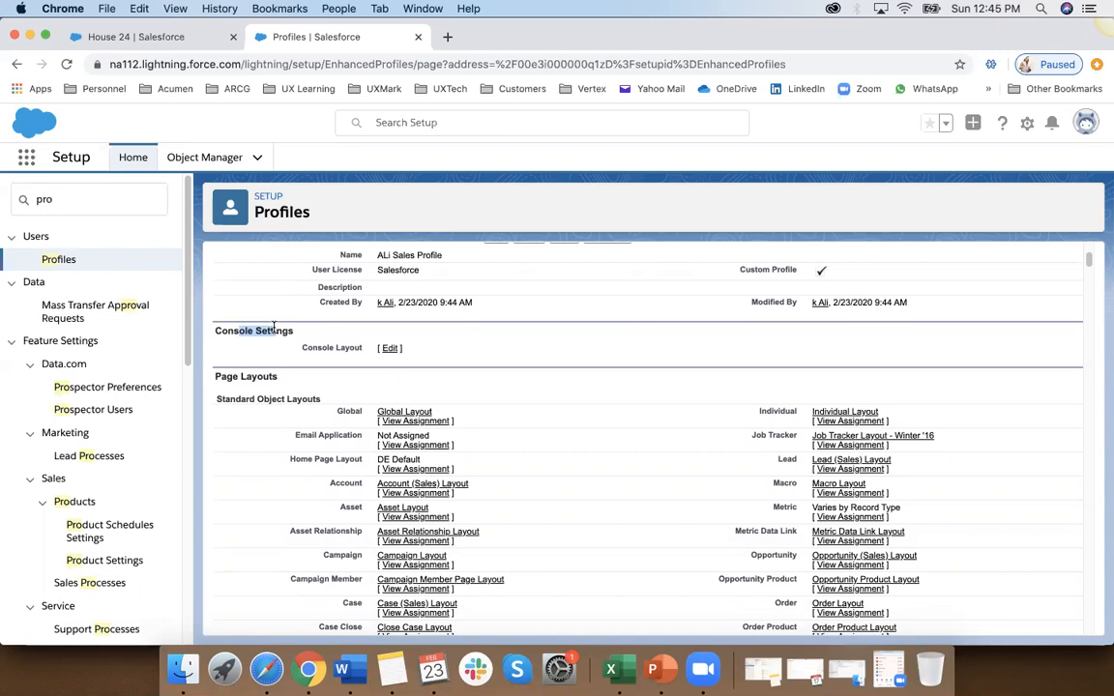
scroll(274, 329, down, 4)
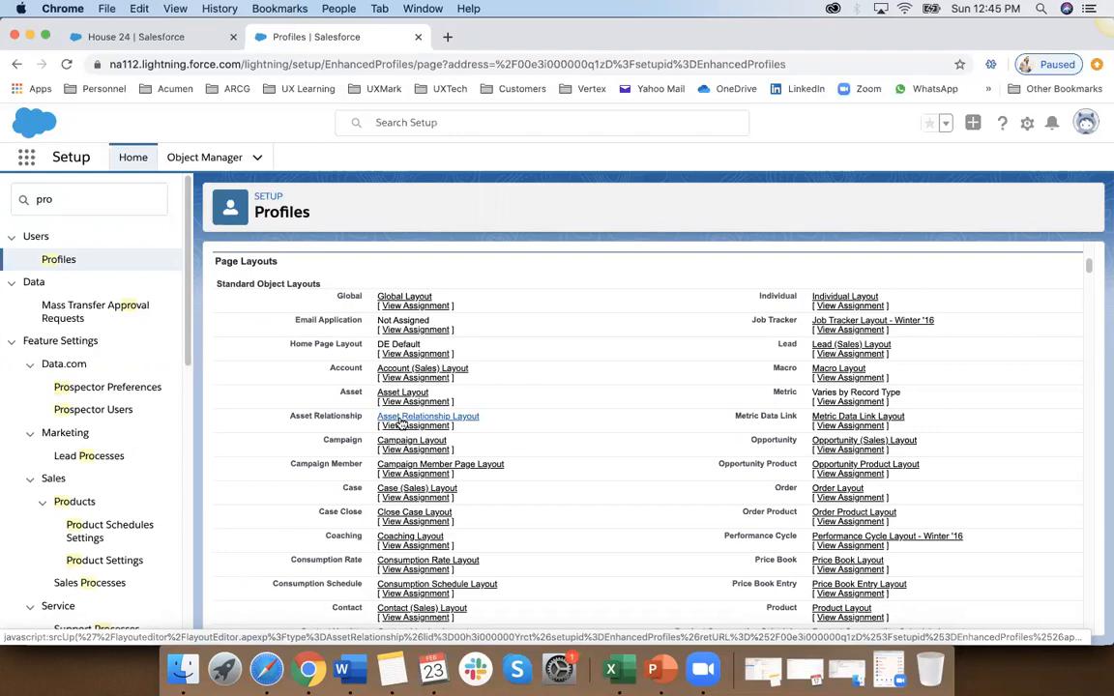
scroll(402, 423, down, 15)
scroll(402, 422, down, 5)
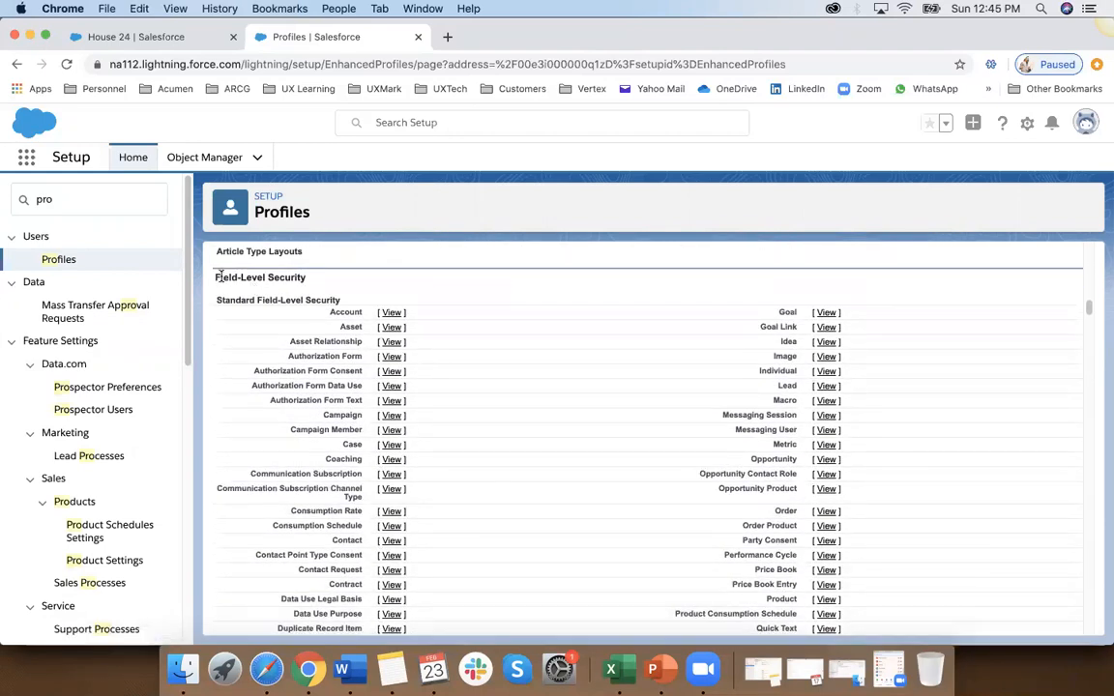
drag(218, 277, 309, 278)
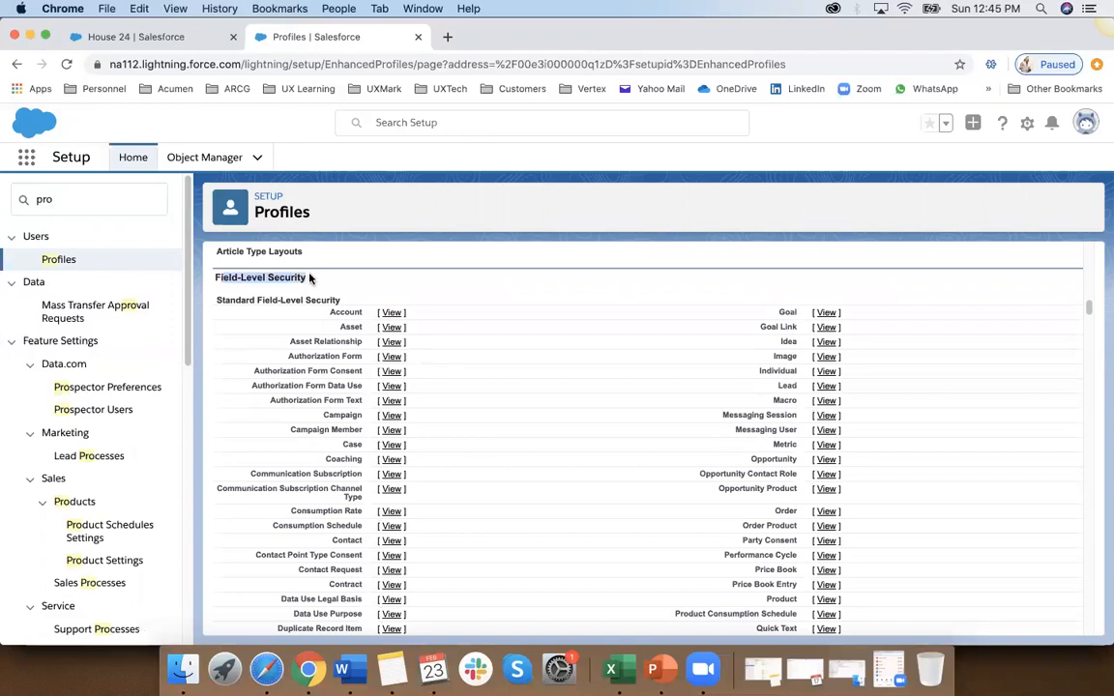
key(super+c)
Step: Switch to Excel to point out the Fields column of the objects table and return to the profile in Chrome
key(super+Tab)
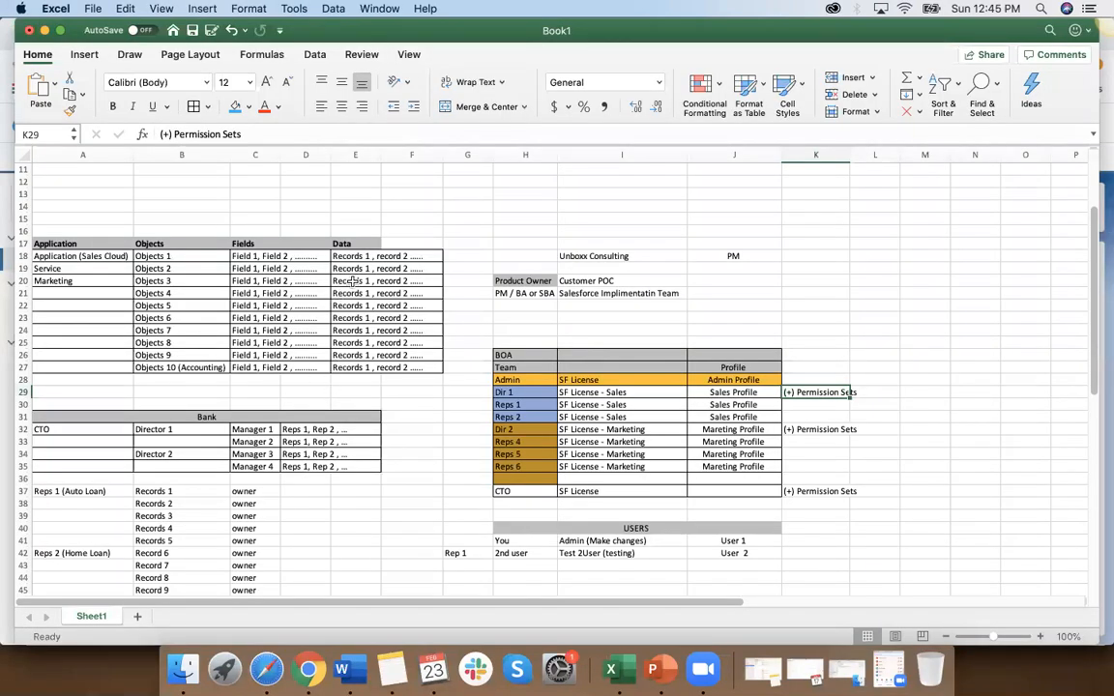
click(256, 257)
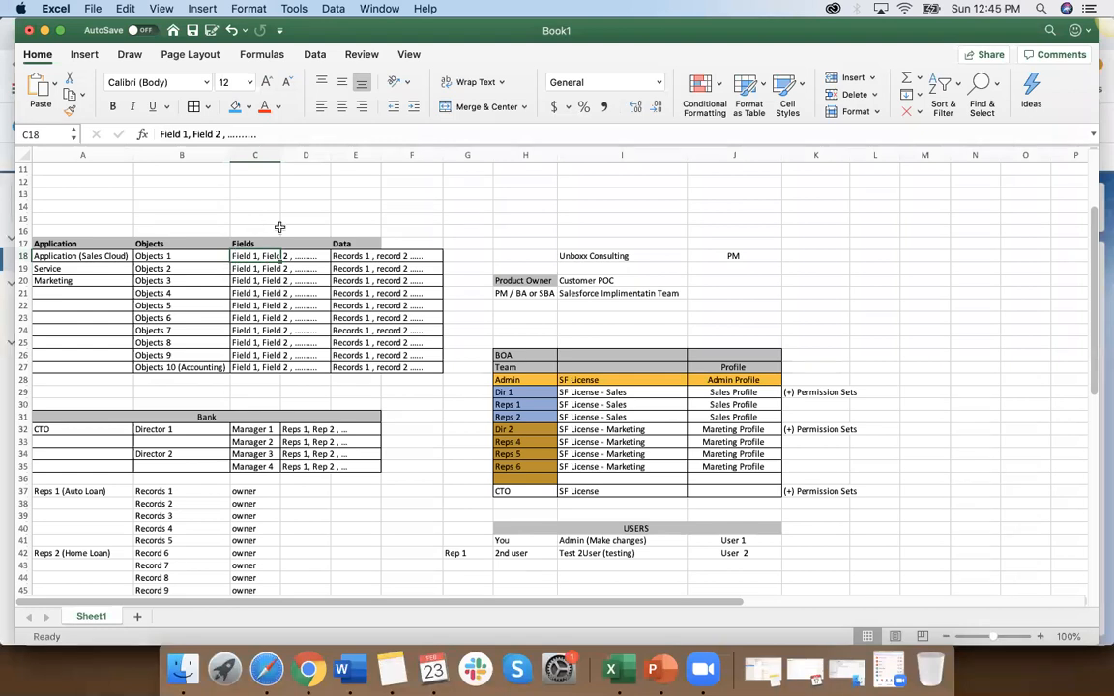
click(271, 242)
key(super+Tab)
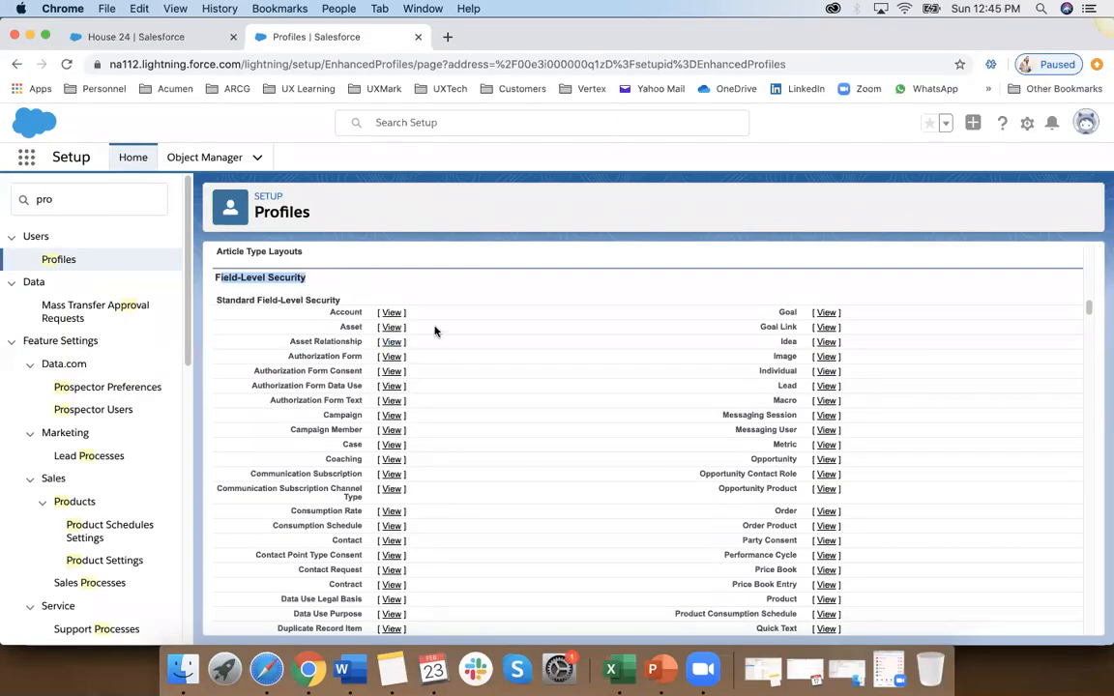
Step: Switch to Excel and shade the Field 1 to Field 9 cells of Object 1 (B53:B61) grey
key(super+Tab)
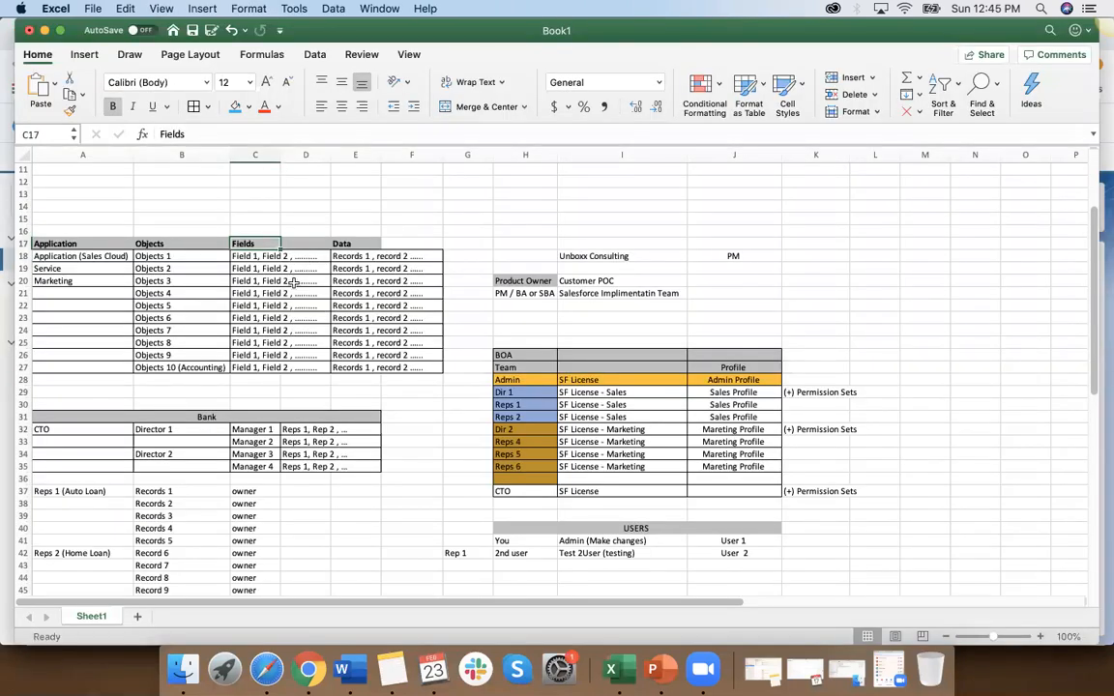
scroll(107, 479, down, 5)
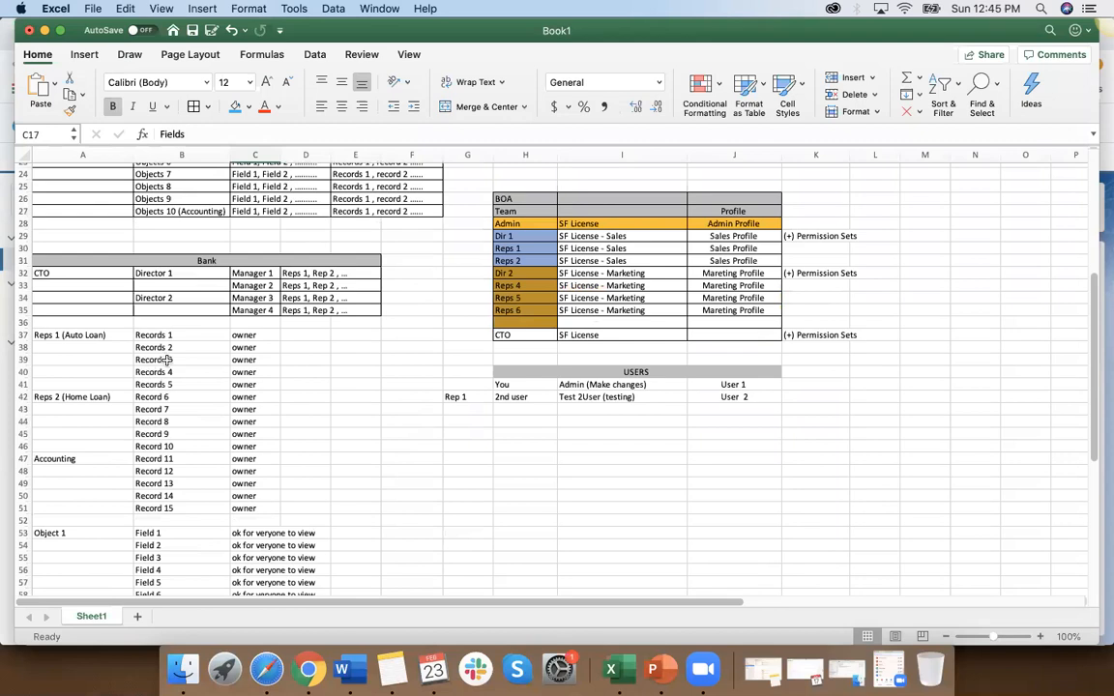
scroll(198, 379, down, 4)
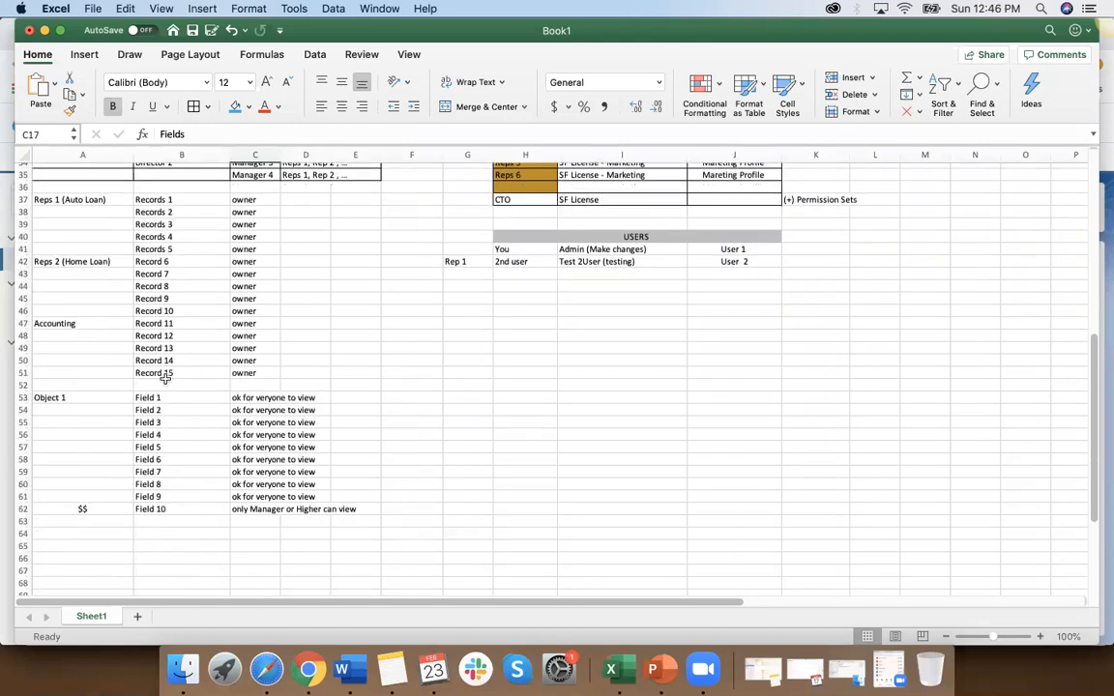
drag(162, 398, 162, 498)
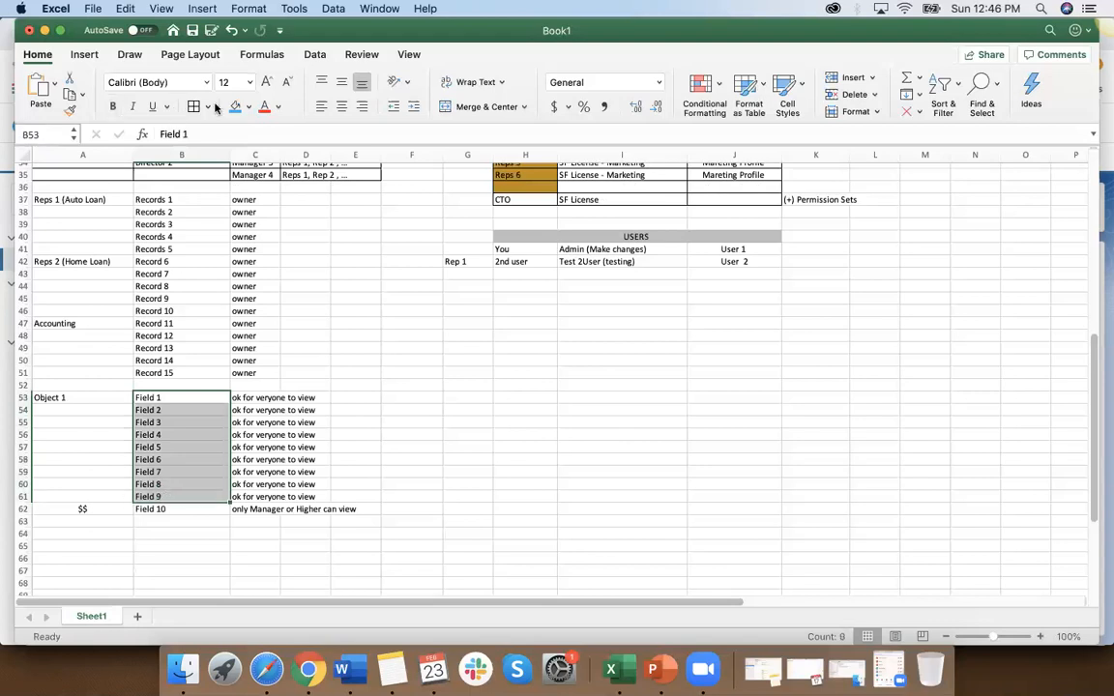
click(248, 107)
click(240, 205)
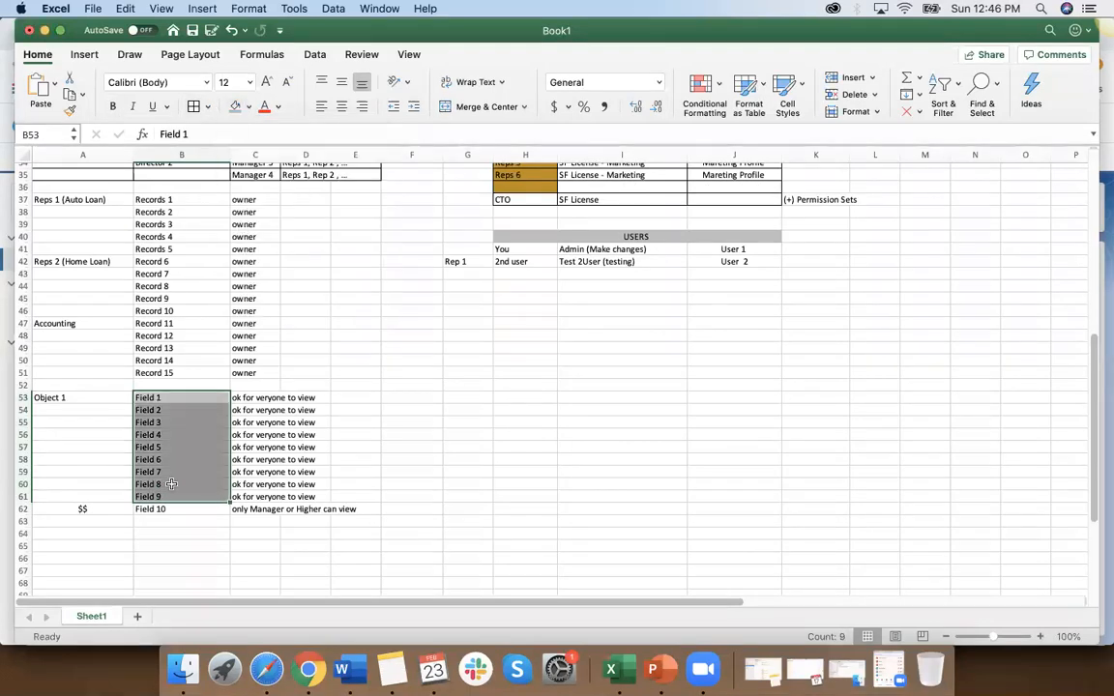
click(171, 510)
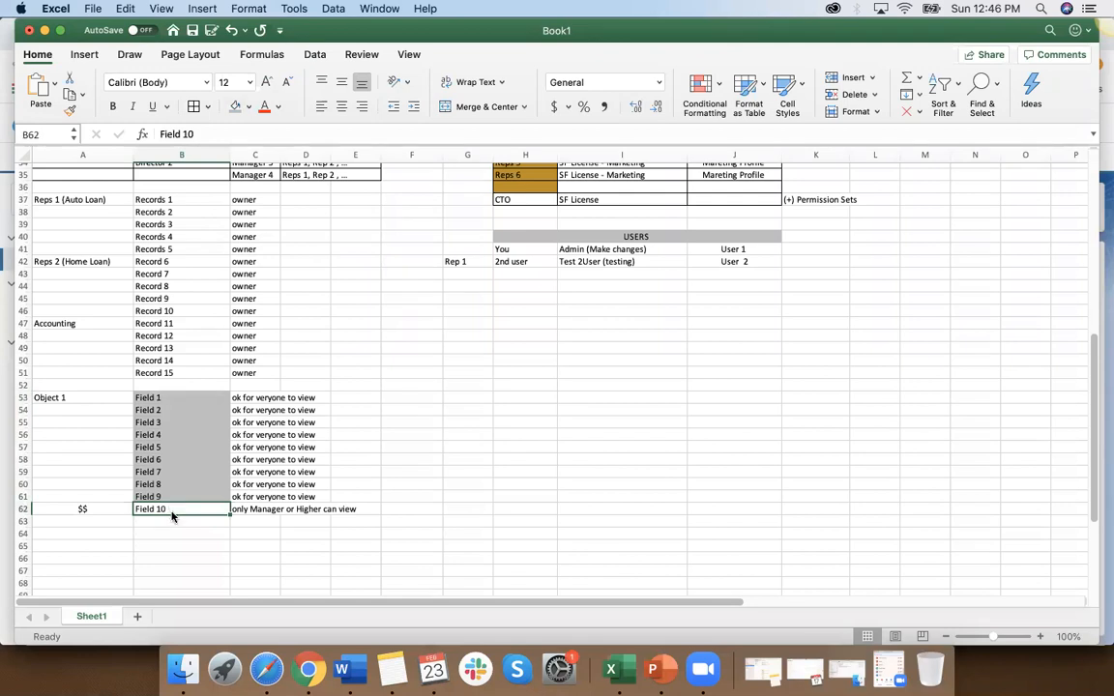
Step: Switch to Chrome and open the cloned profile's custom field-level security for the Property Info Object for editing
key(super+Tab)
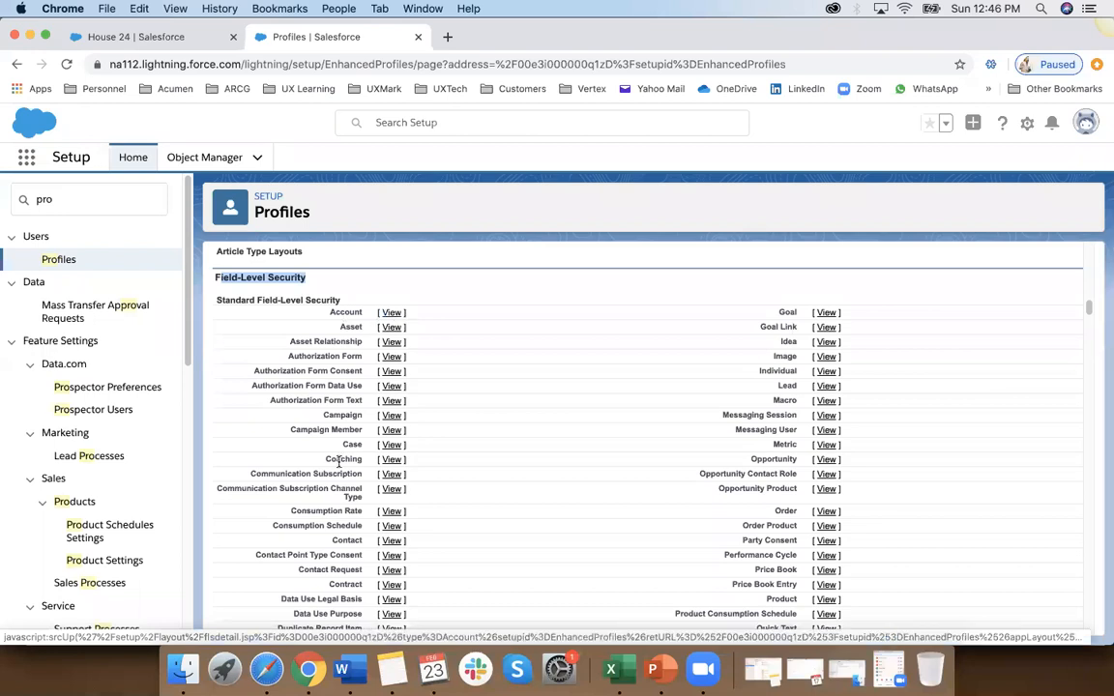
scroll(337, 461, down, 6)
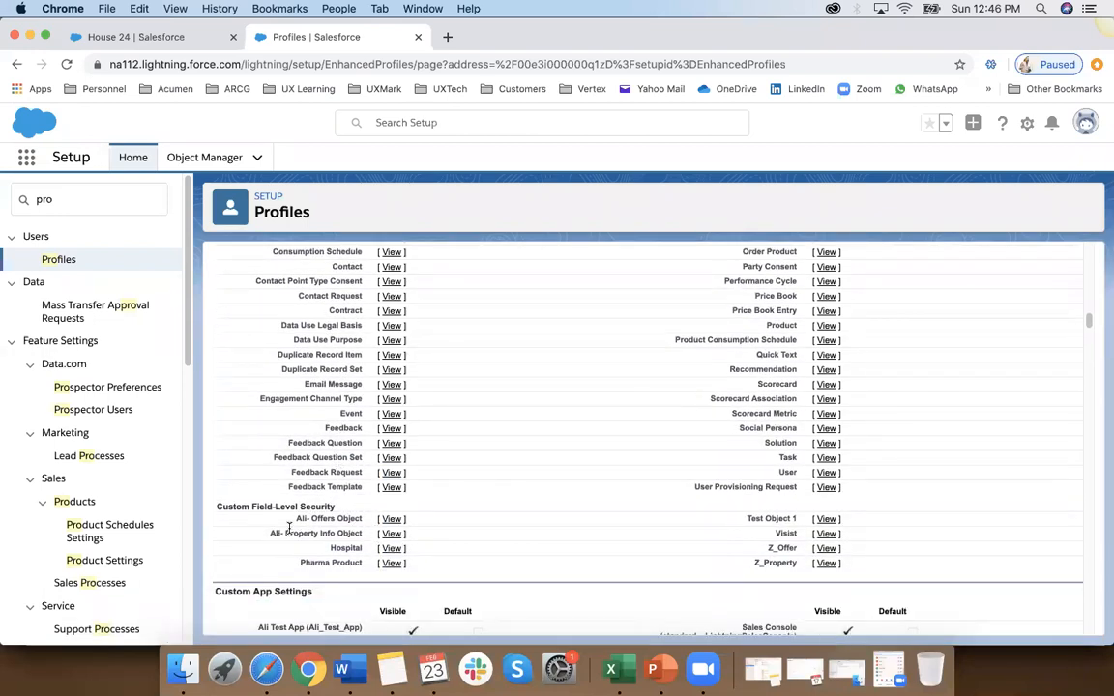
drag(276, 533, 378, 533)
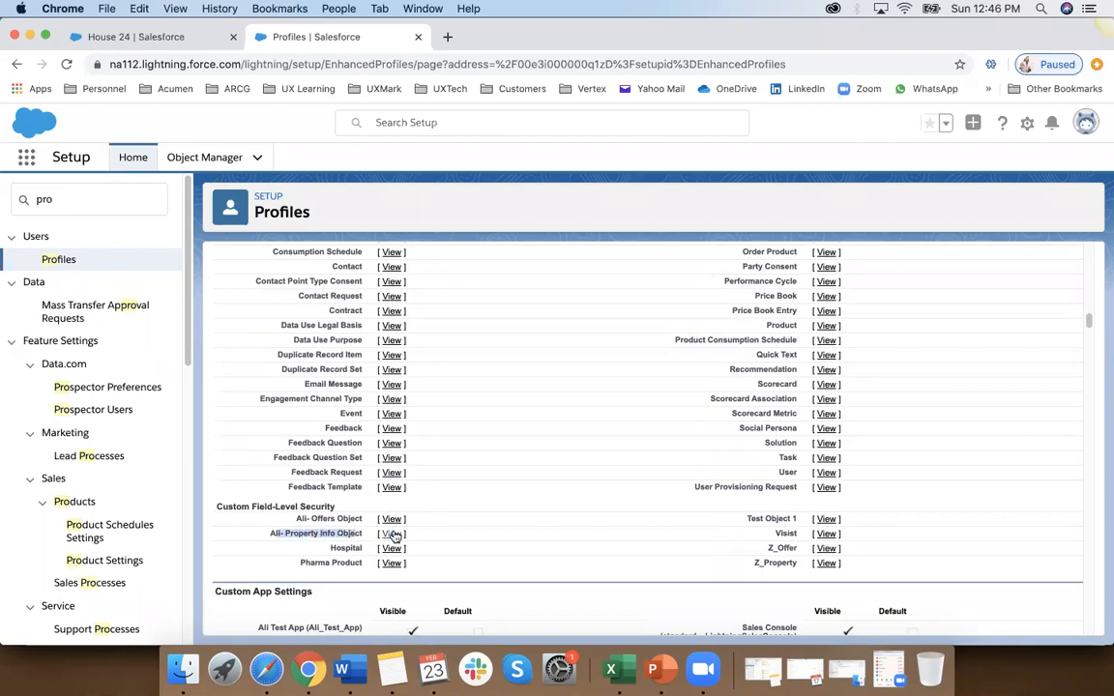
click(391, 534)
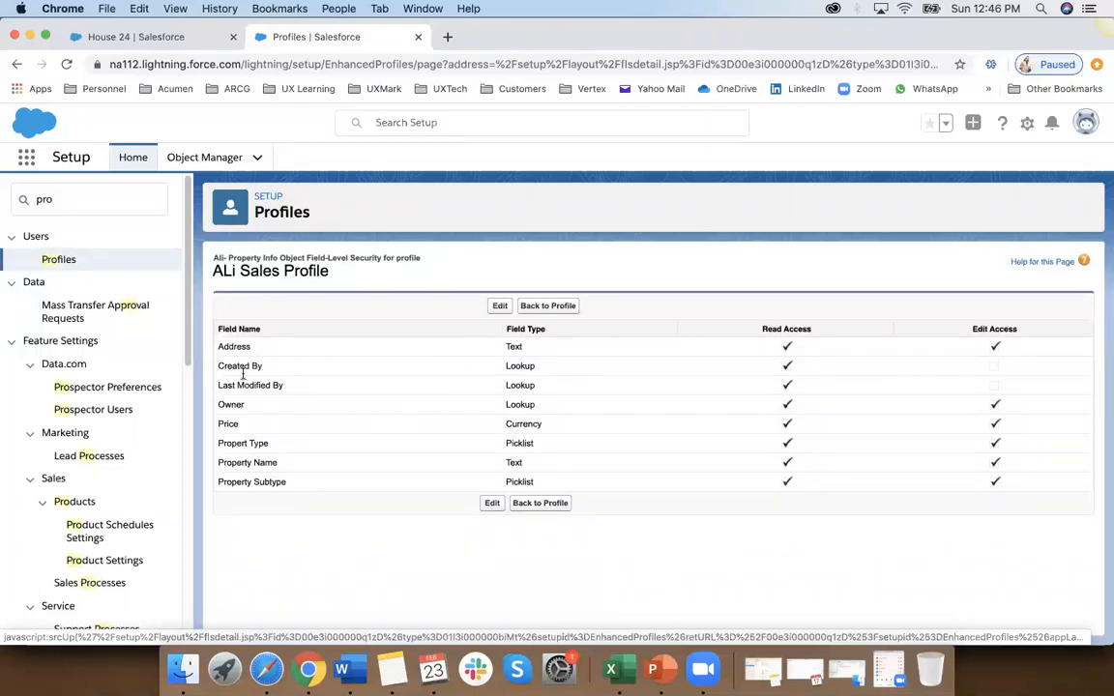
click(502, 307)
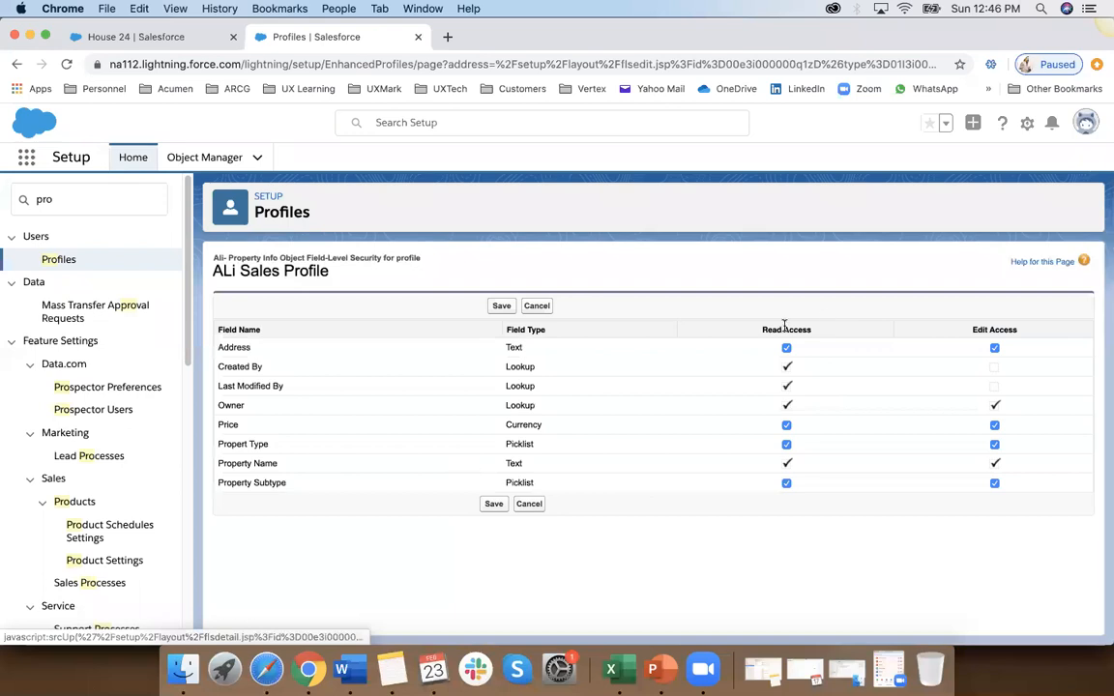
Step: Highlight the Read Access and Edit Access column headings and the Property Subtype field in the field-level security table
drag(765, 331, 816, 331)
drag(973, 328, 1009, 330)
drag(1009, 330, 1018, 330)
drag(224, 482, 298, 484)
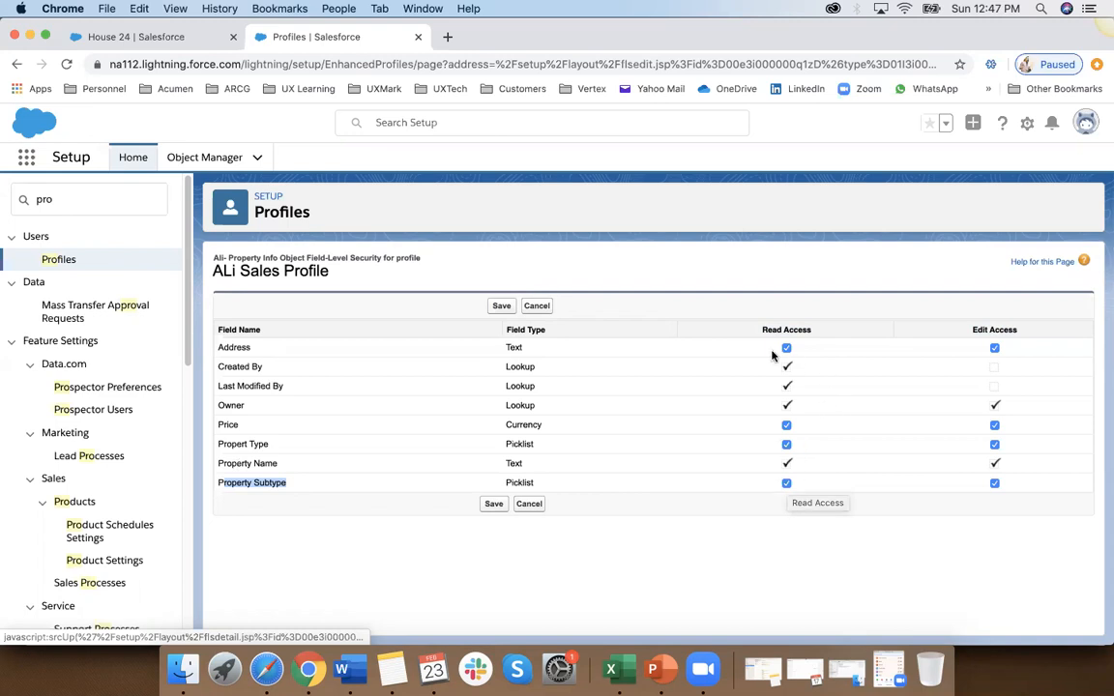
Step: Switch to Excel and enter Access in H46 with Read beside it in I46, below the USERS table
click(610, 669)
scroll(266, 555, down, 3)
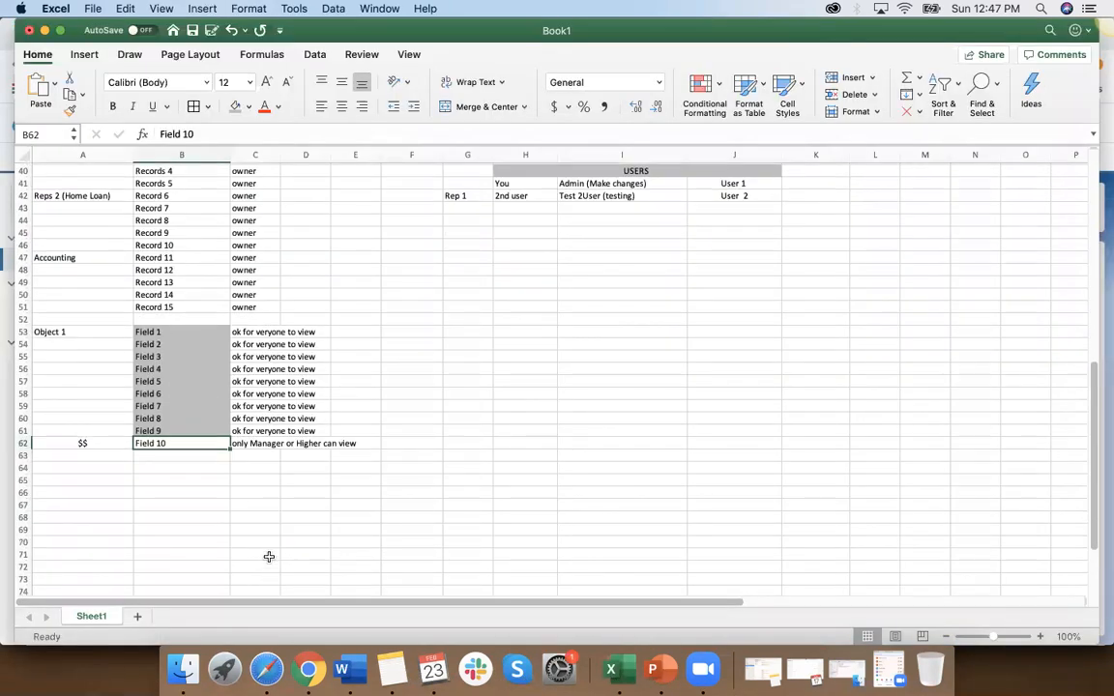
click(531, 271)
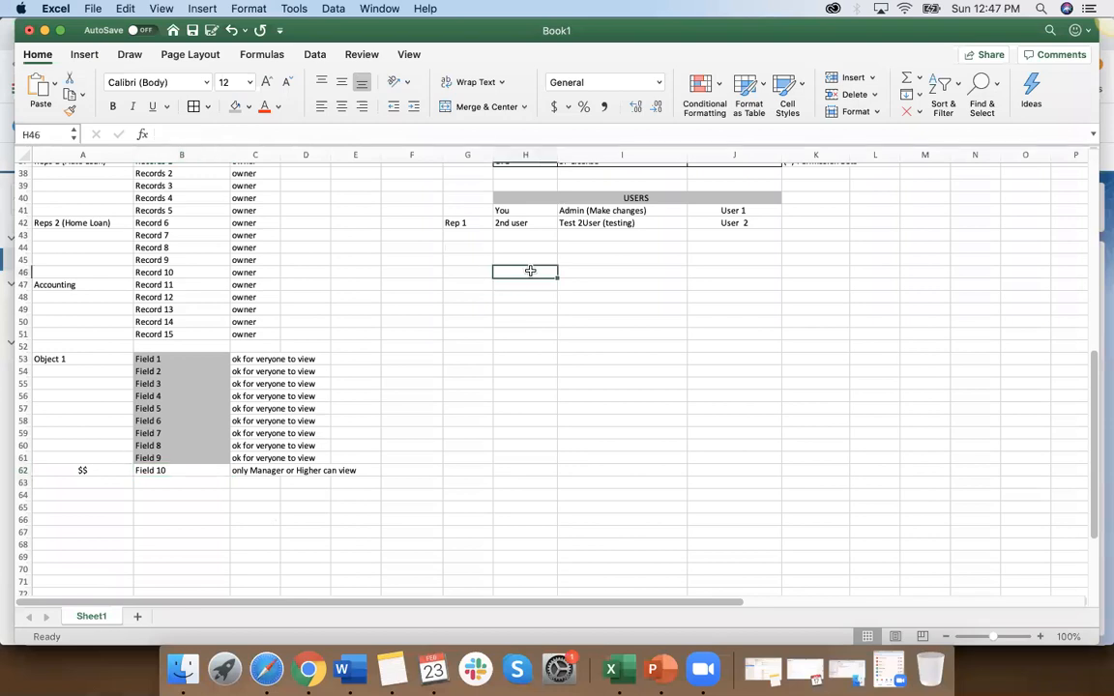
text(Access)
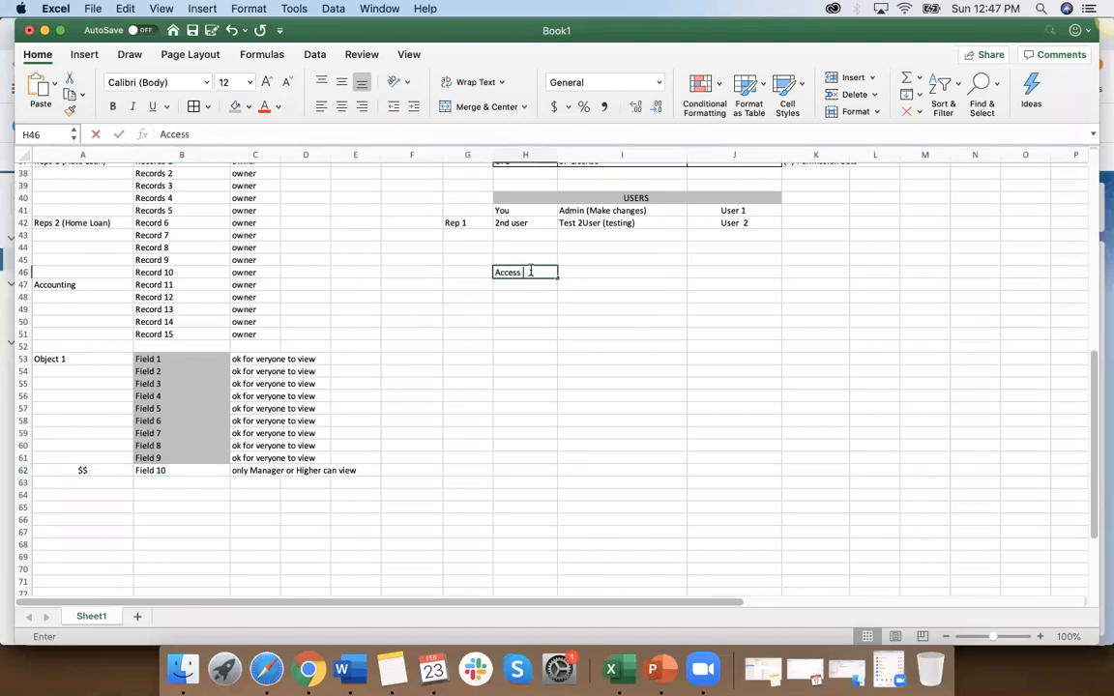
click(586, 273)
text(Read)
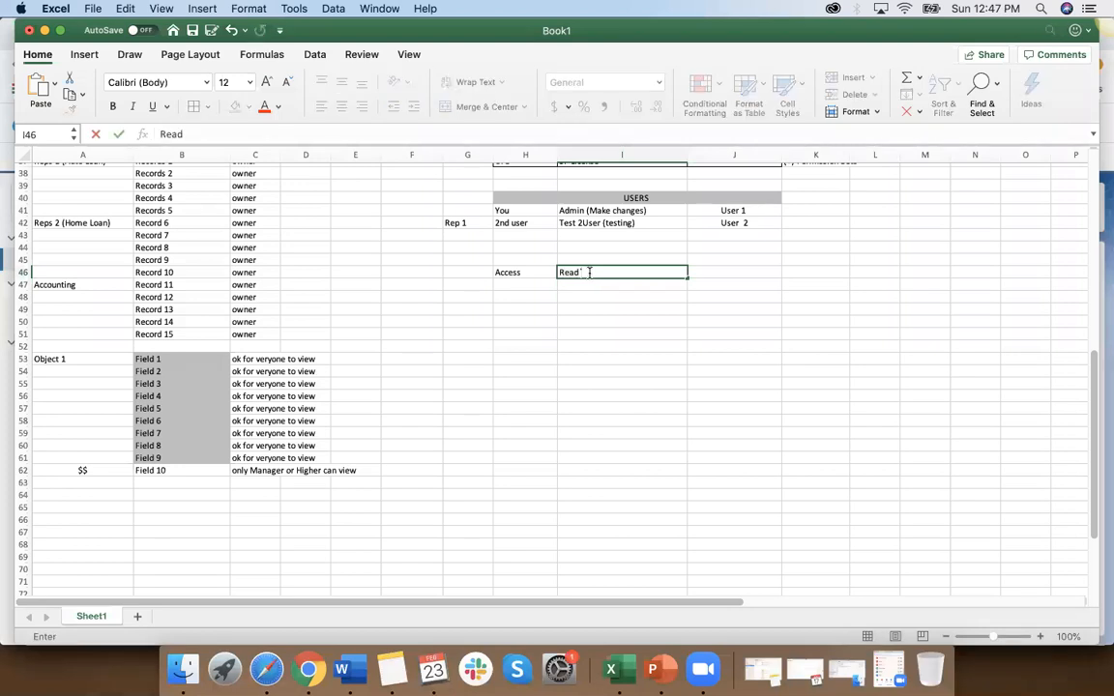
Step: List Write, Delete and Transfer in the cells below Read (I47:I49)
key(Return)
text(W)
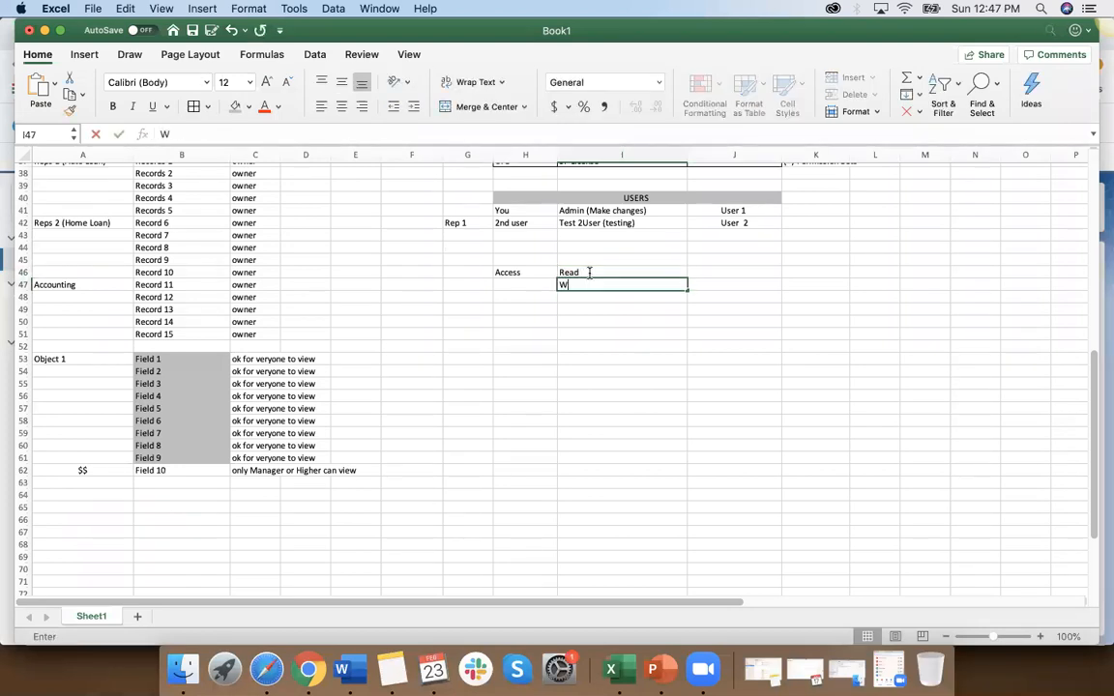
text(rite)
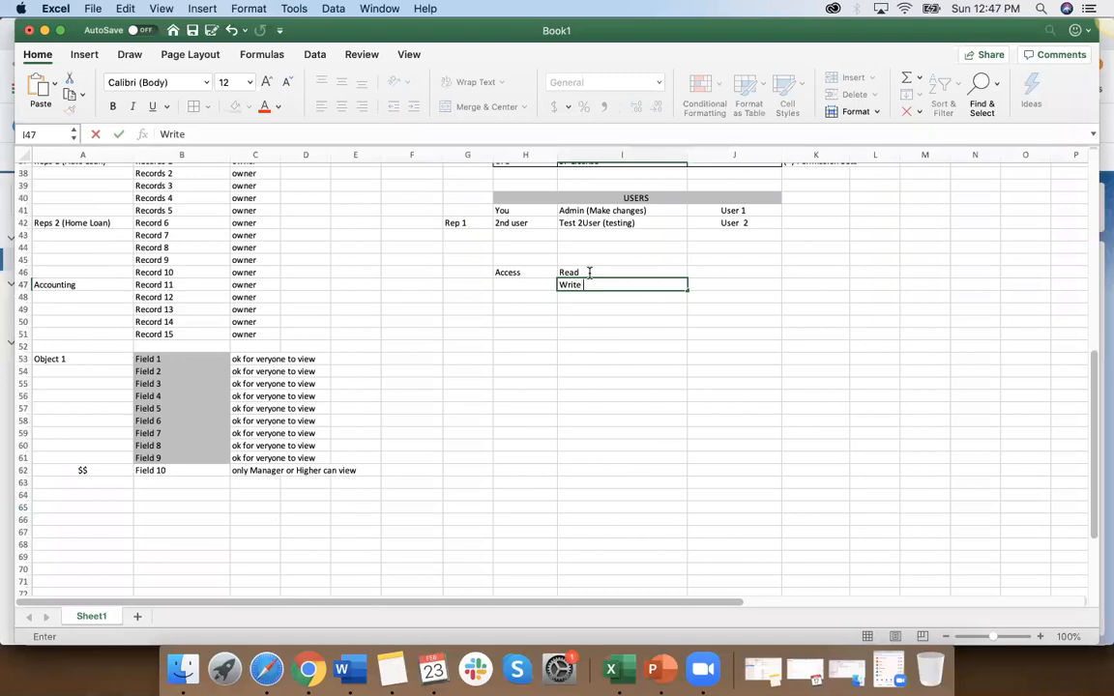
key(Return)
text(Delete)
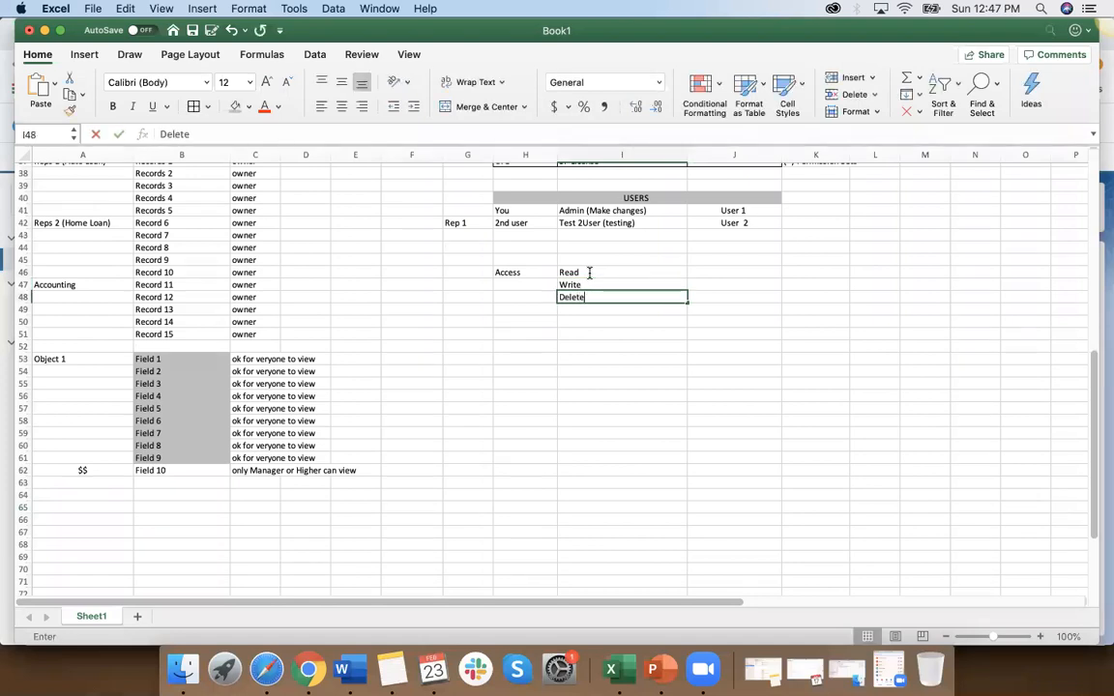
key(Return)
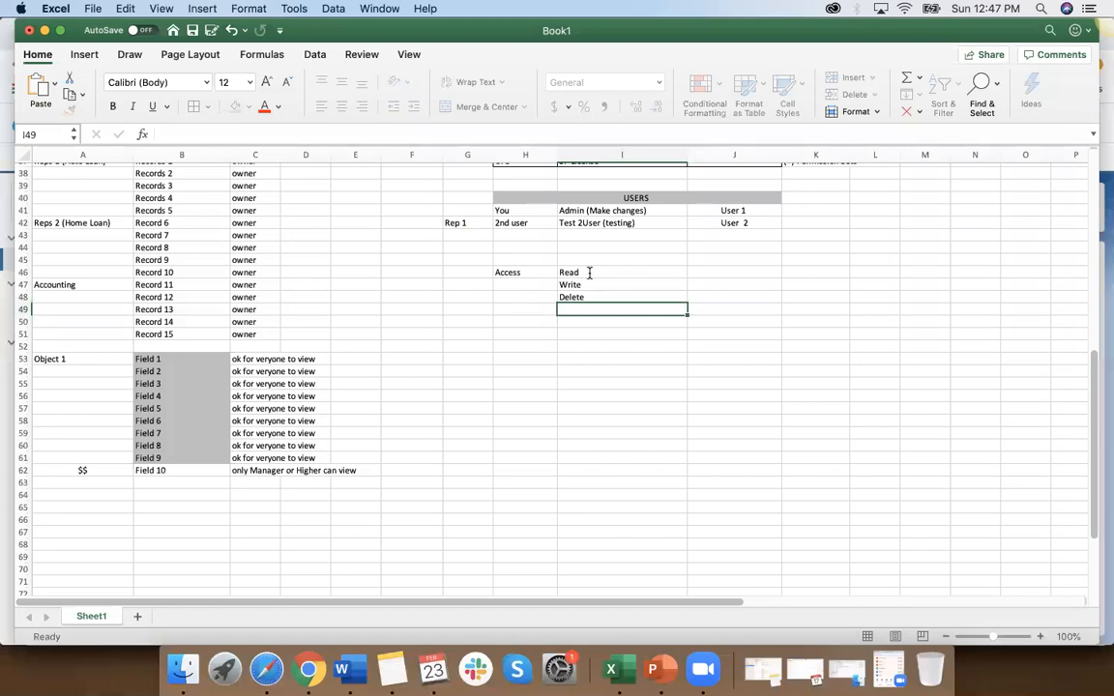
text(Transfer)
click(619, 375)
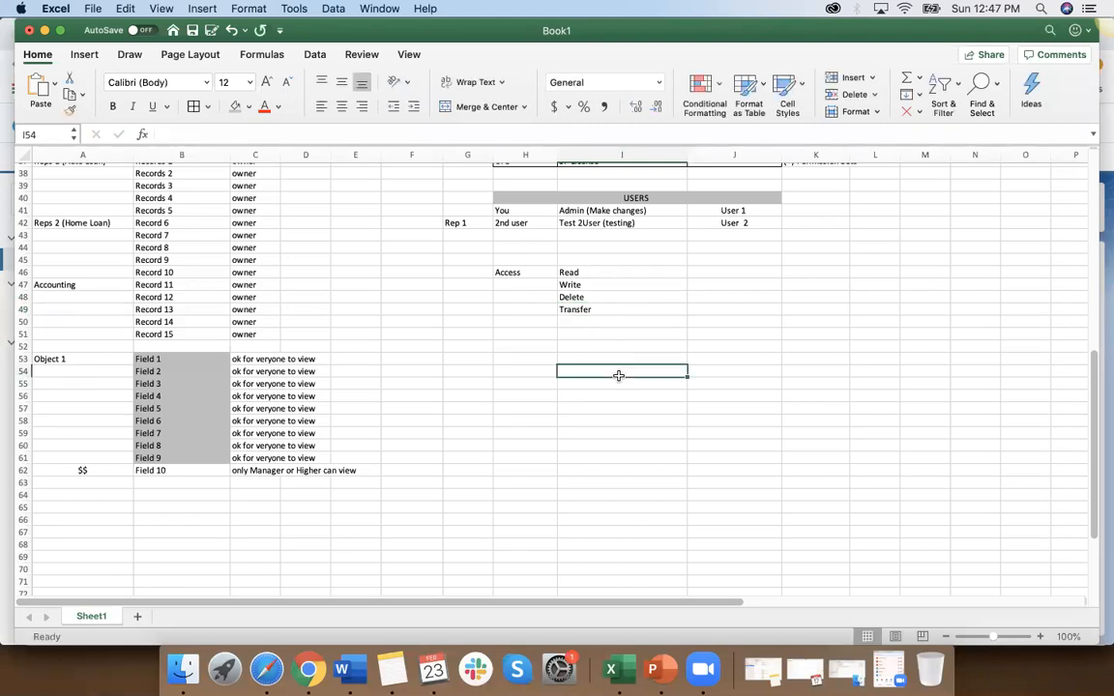
Step: Enter Create in I45 above Read and clear the Transfer entry from the access list
click(580, 259)
text(C)
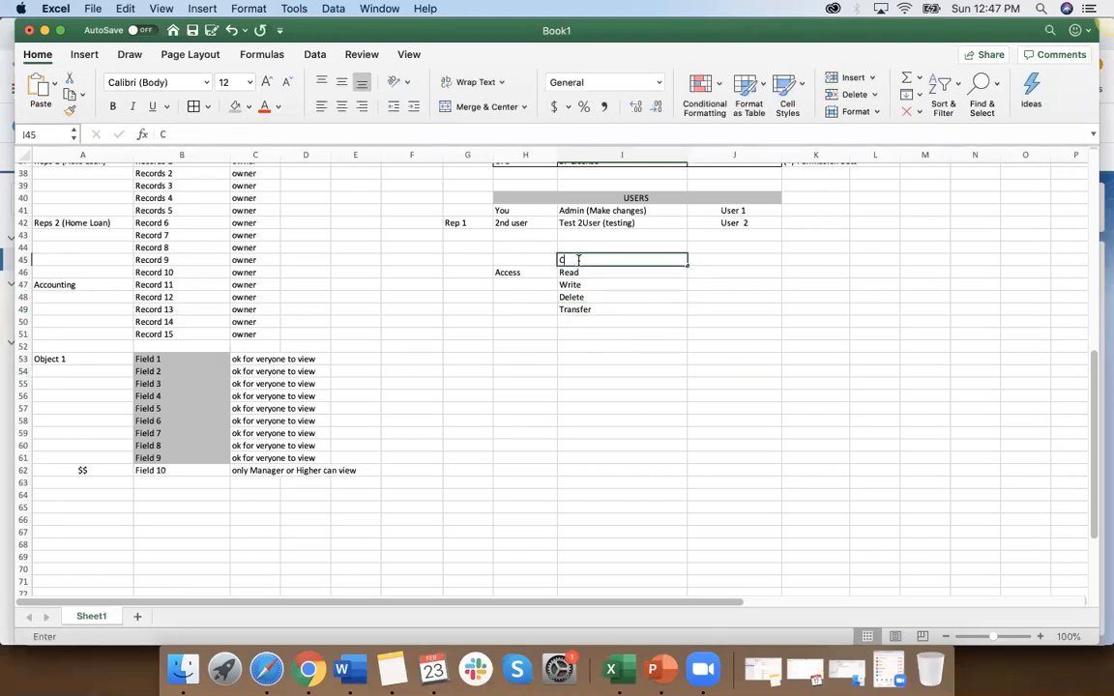
text(reate)
click(610, 311)
key(Delete)
click(600, 337)
Step: Copy the Access label to H45 beside Create and clear the original in H46
scroll(580, 329, up, 2)
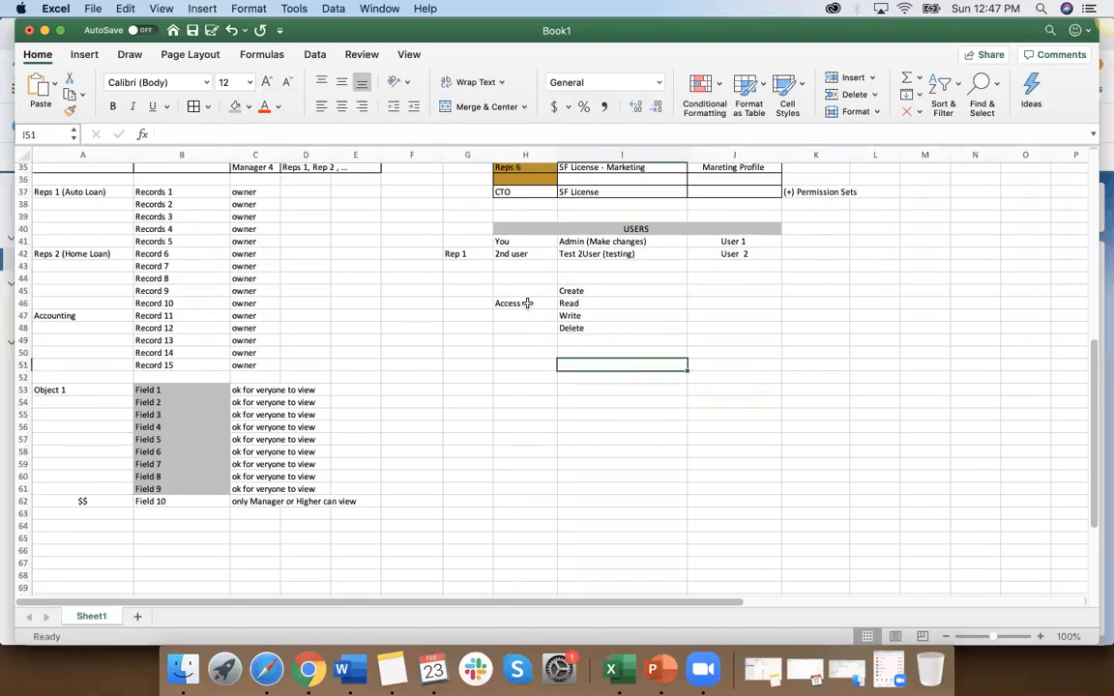
click(523, 304)
key(super+c)
click(522, 284)
key(super+v)
key(Escape)
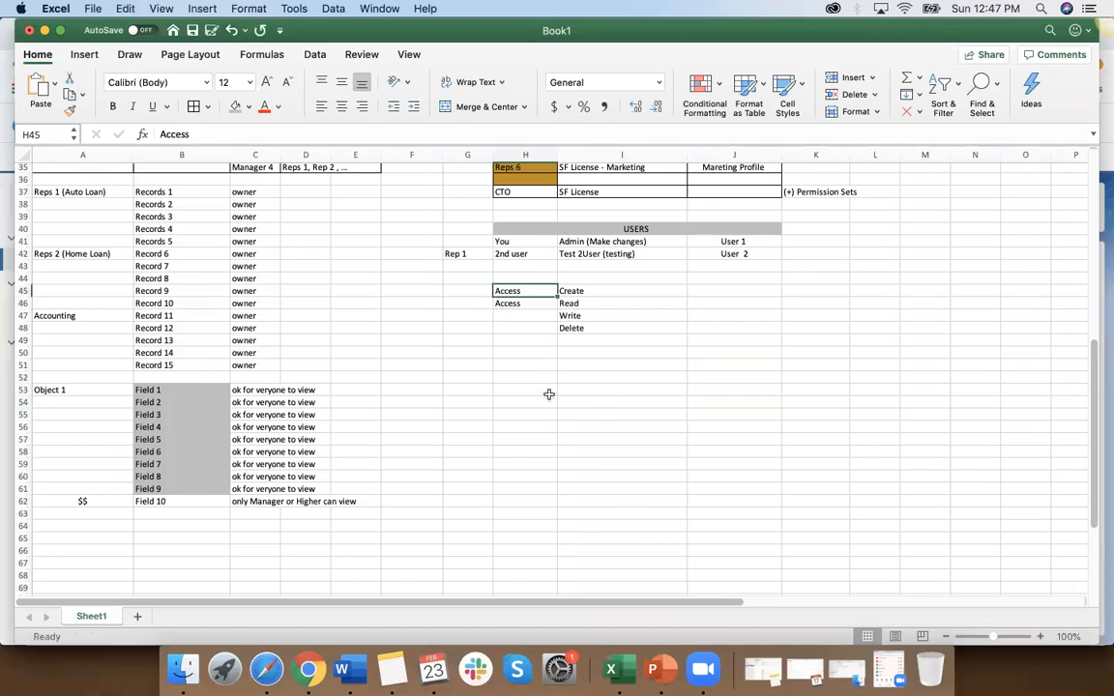
click(527, 304)
key(BackSpace)
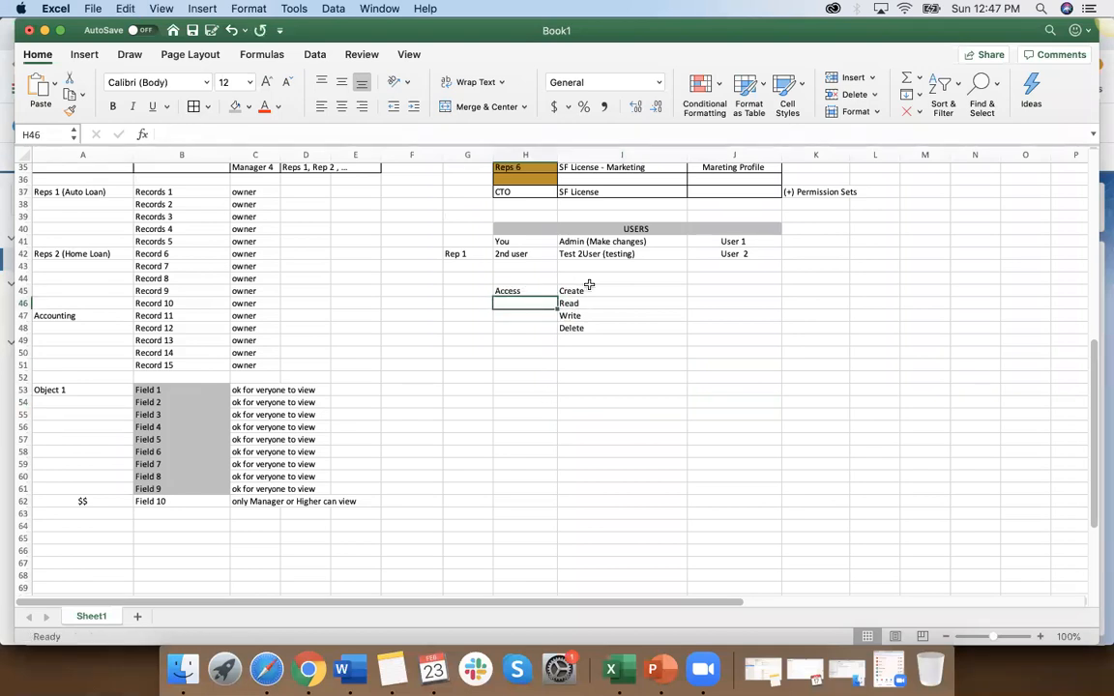
Step: Shade the access block H45:J48 grey
drag(589, 291, 605, 330)
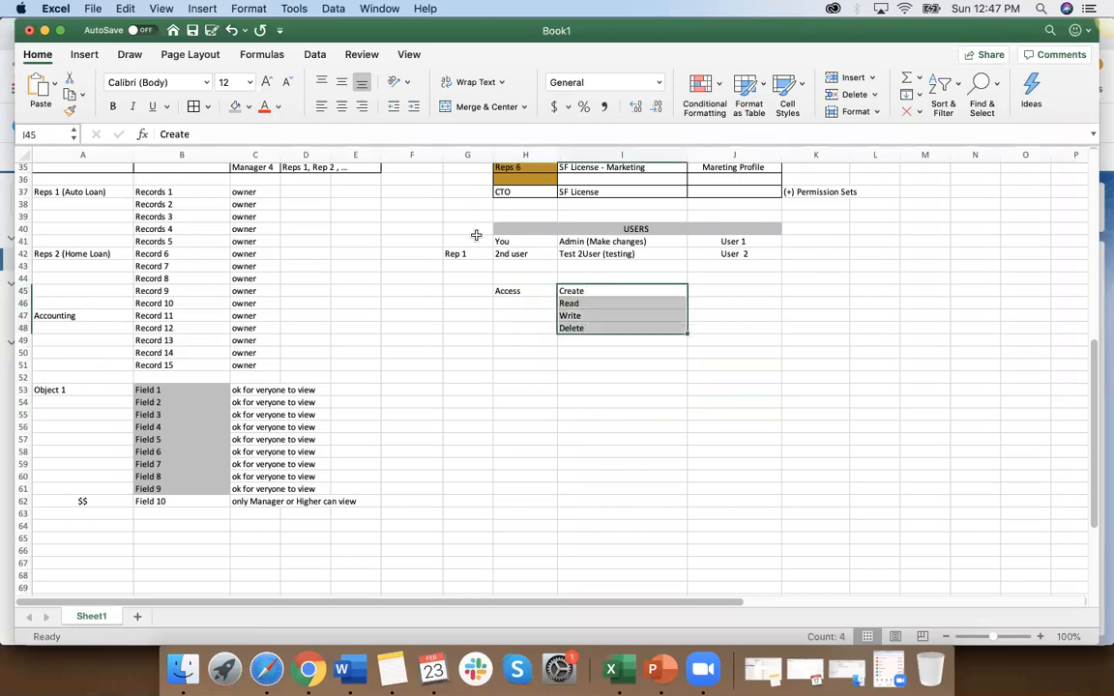
drag(532, 294, 722, 326)
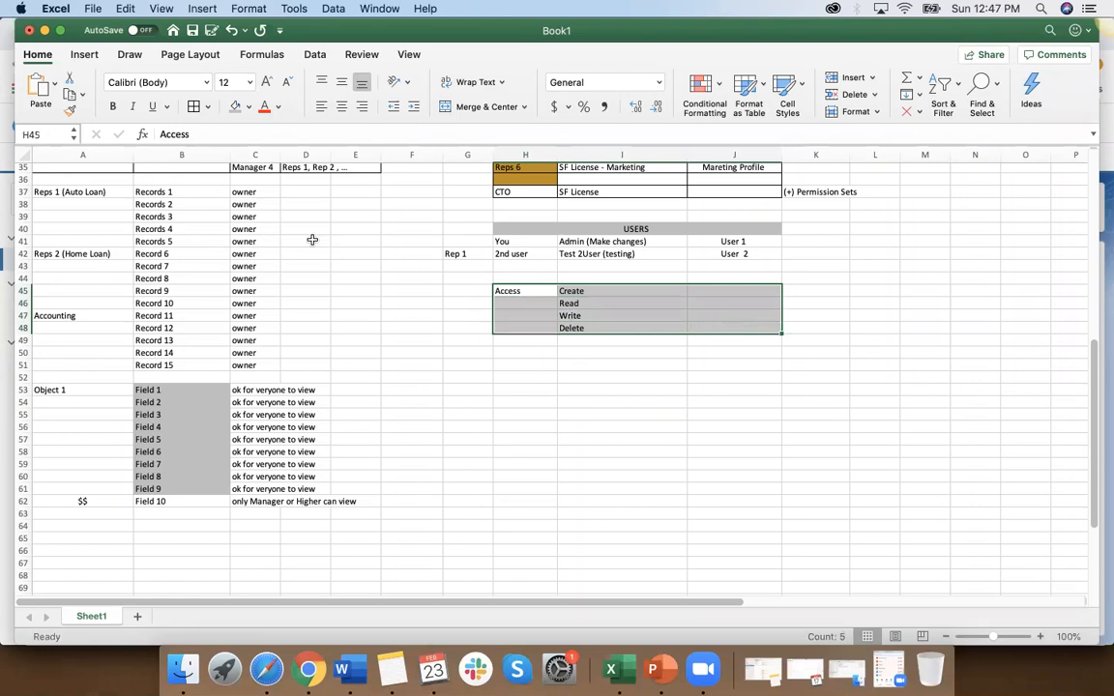
click(235, 107)
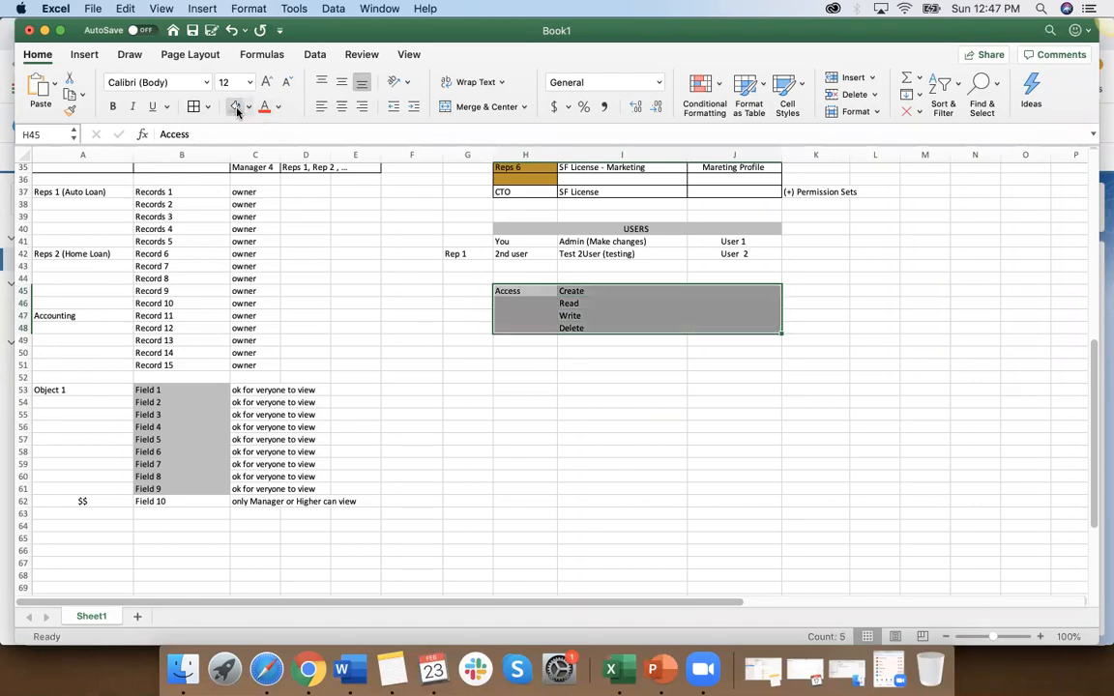
click(575, 374)
Step: Extend the Create entry to "Create - New" and the Read entry to "Read - View"
click(585, 292)
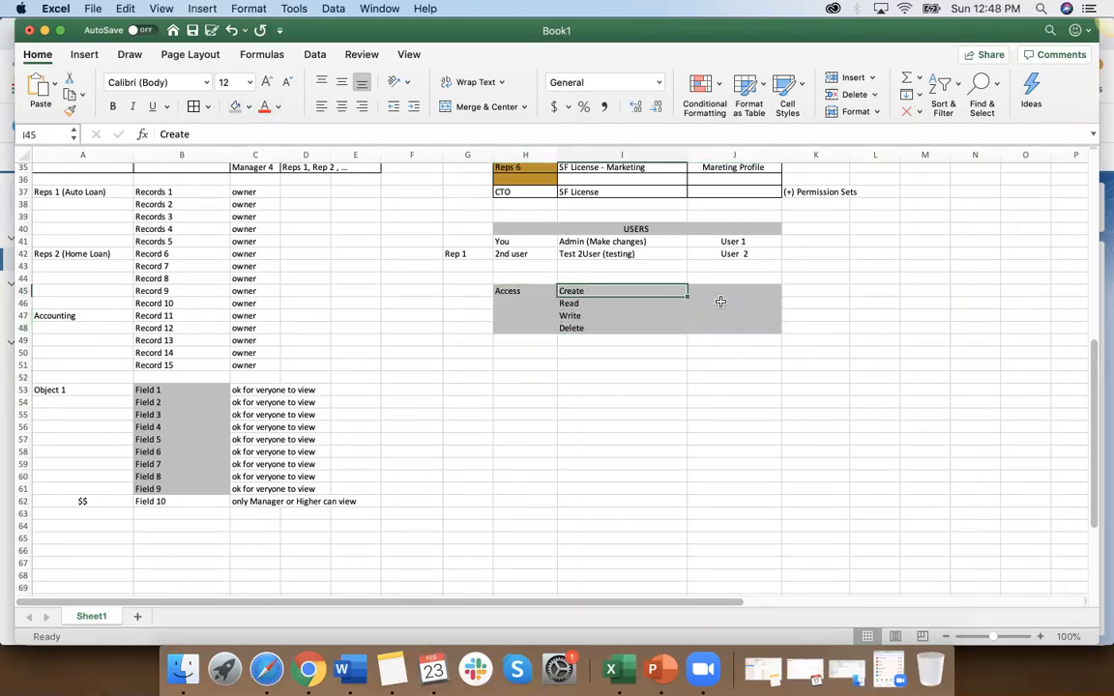
click(735, 290)
click(576, 291)
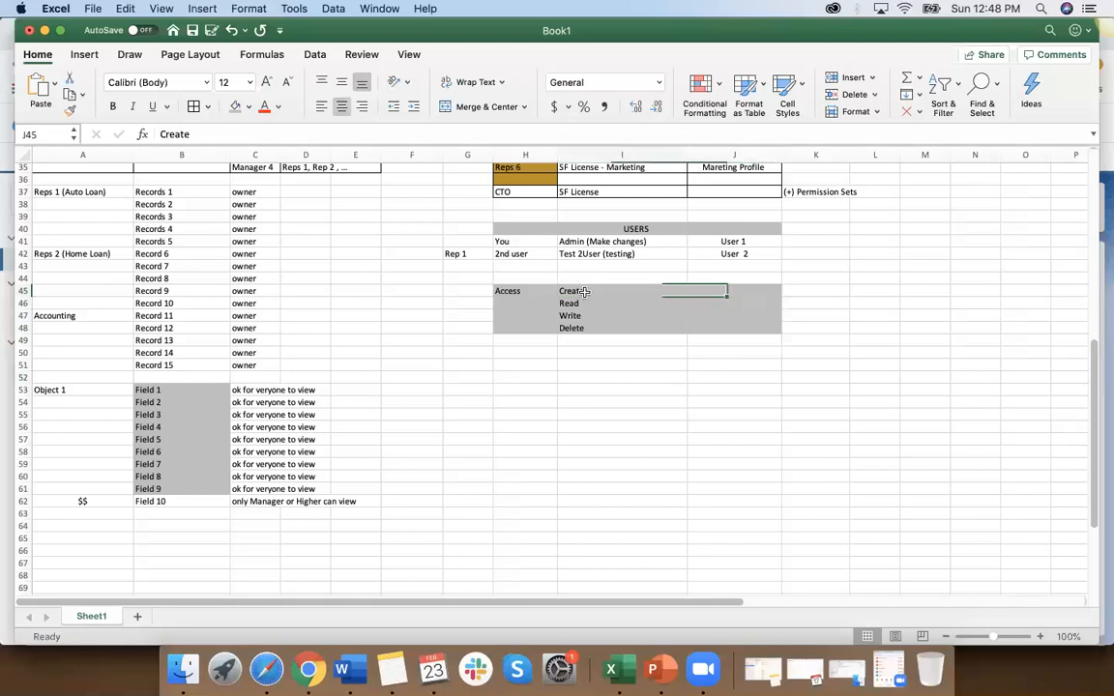
double_click(619, 291)
text(- New)
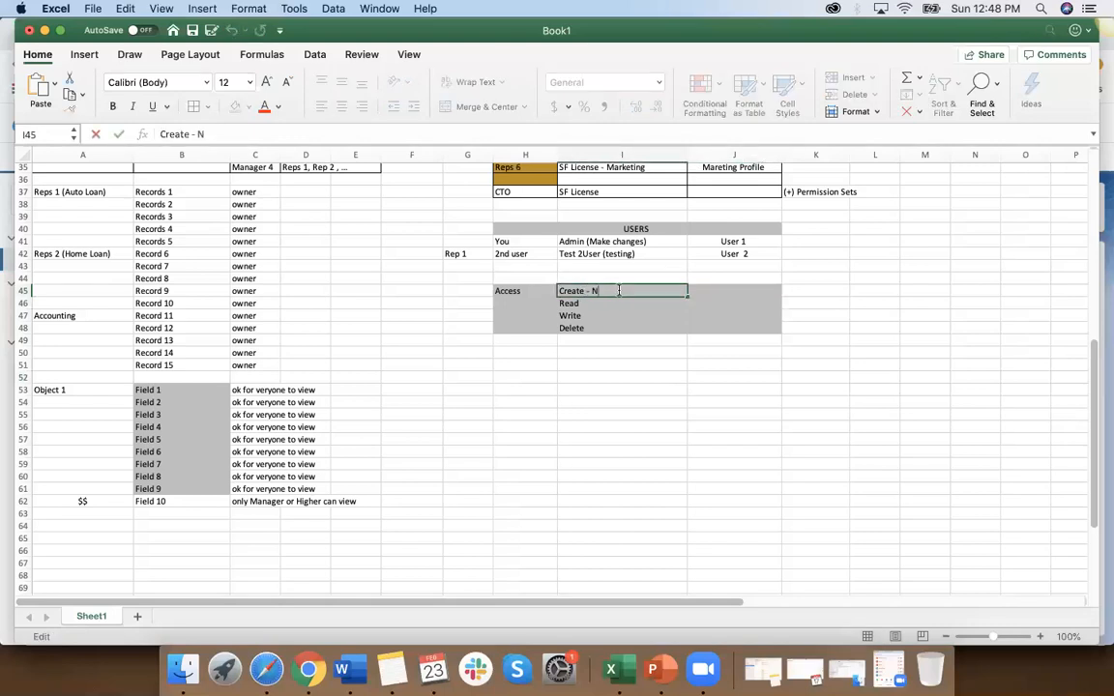
click(626, 351)
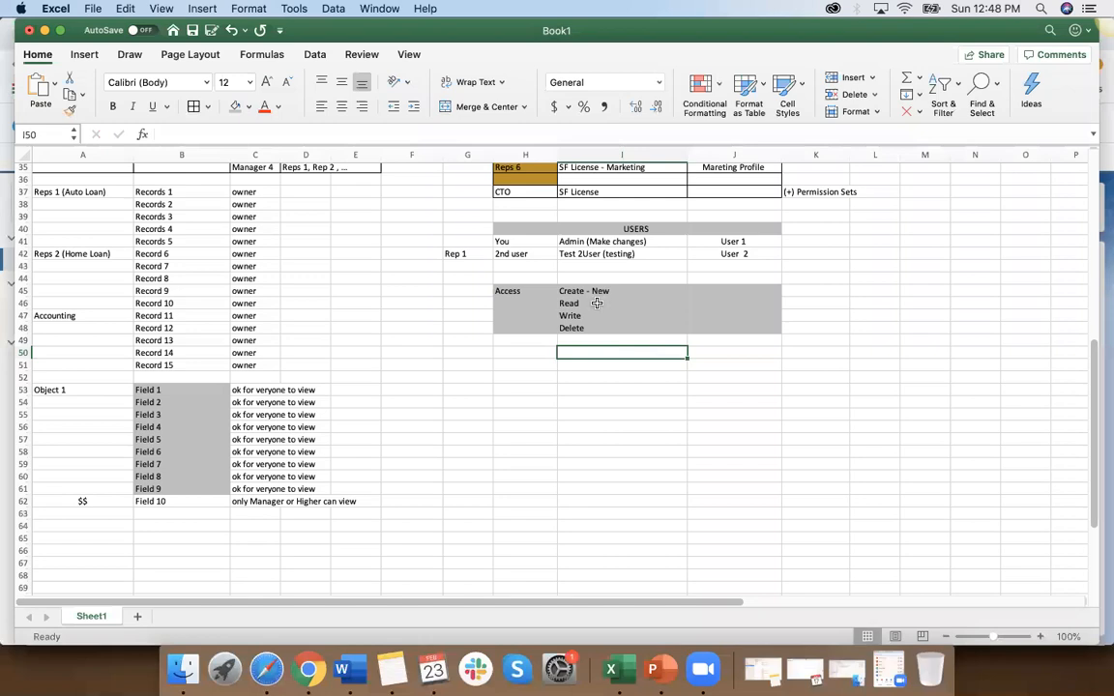
double_click(598, 304)
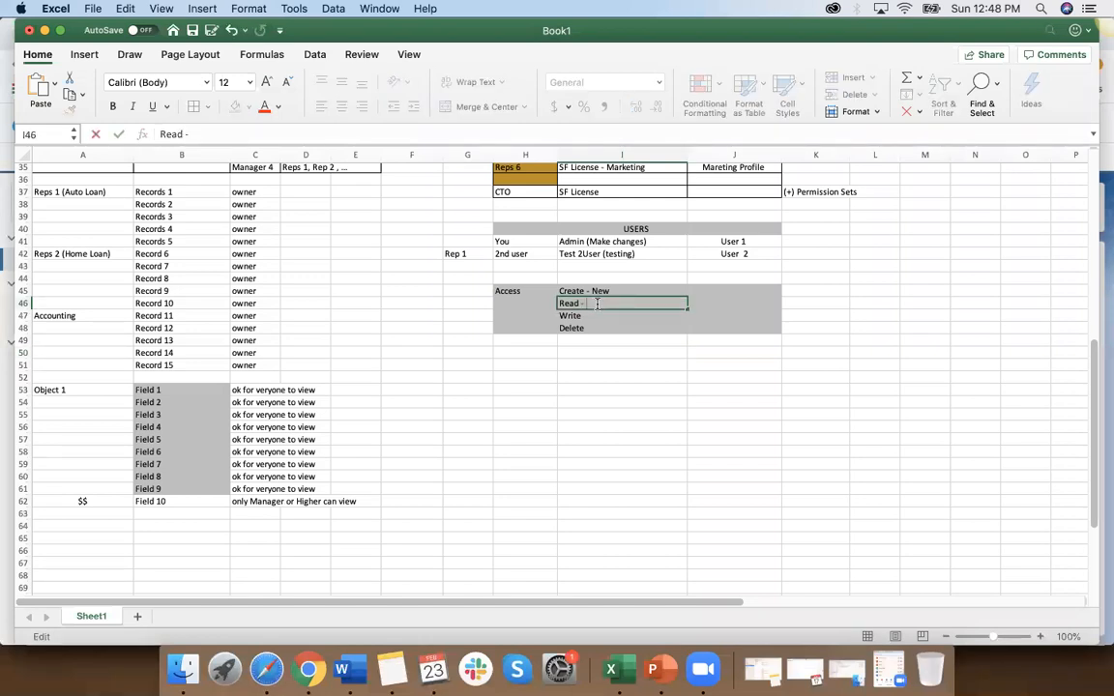
text(- View)
click(610, 353)
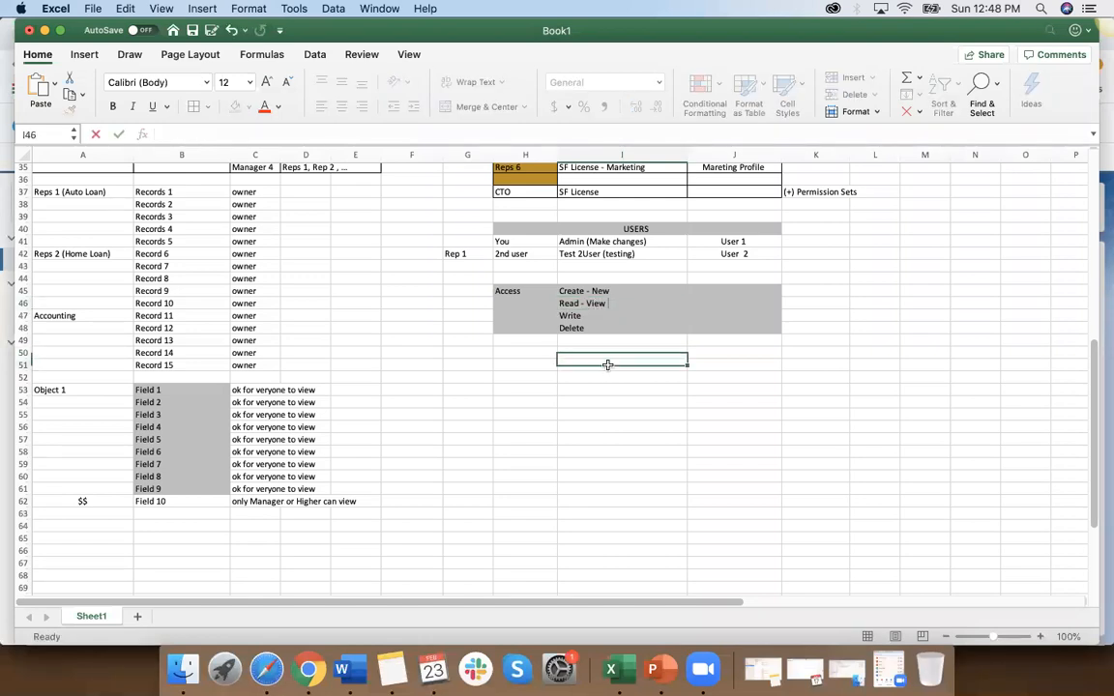
Step: Replace the Write entry in I47 with "Edit - Make changes"
click(602, 316)
double_click(602, 316)
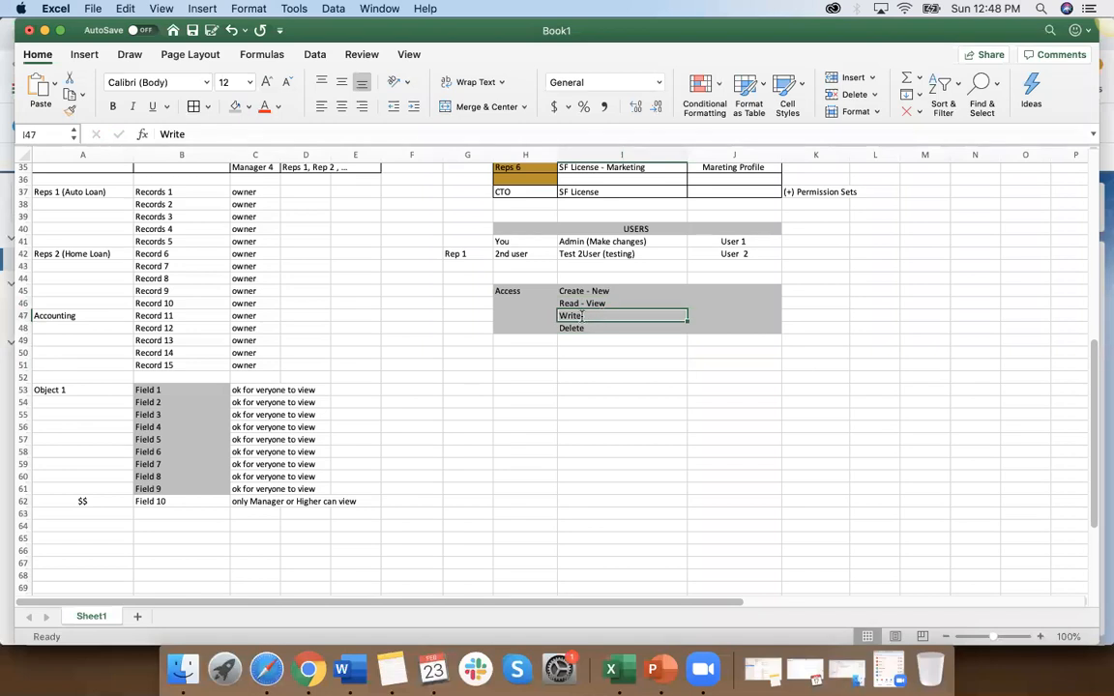
key(BackSpace)
key(BackSpace)
text(Edit)
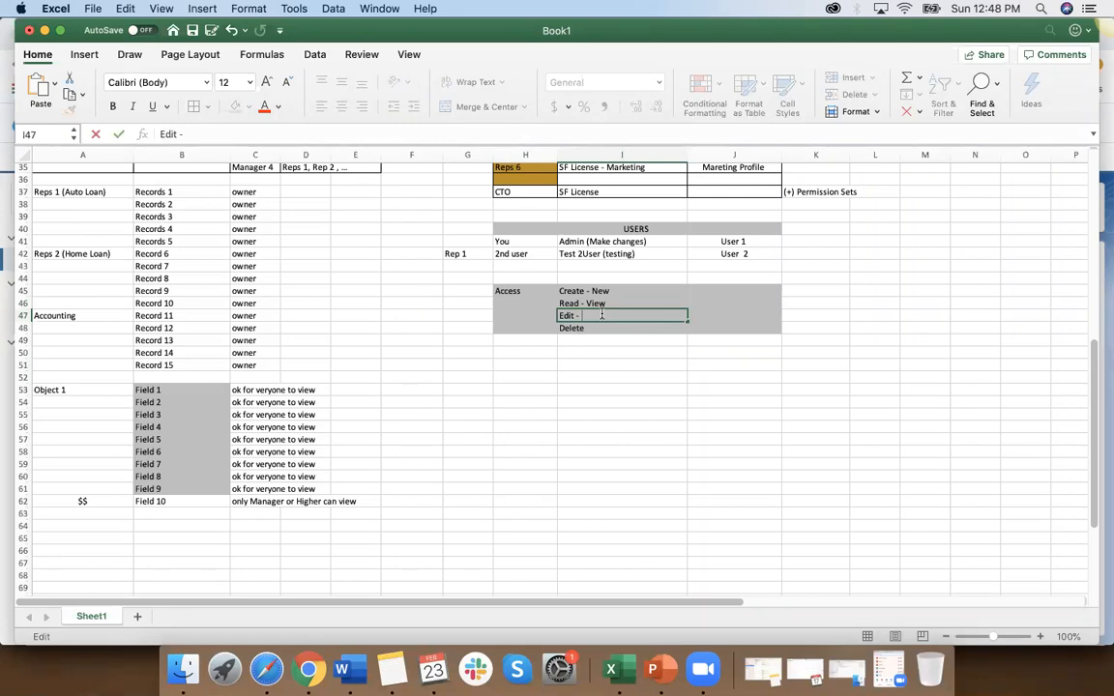
text(- Edi)
key(BackSpace)
key(BackSpace)
key(BackSpace)
key(BackSpace)
key(BackSpace)
key(BackSpace)
text(Make changes)
click(601, 331)
double_click(602, 330)
click(597, 363)
Step: Highlight the Access label and its list of access types (H45:I48)
drag(519, 290, 614, 323)
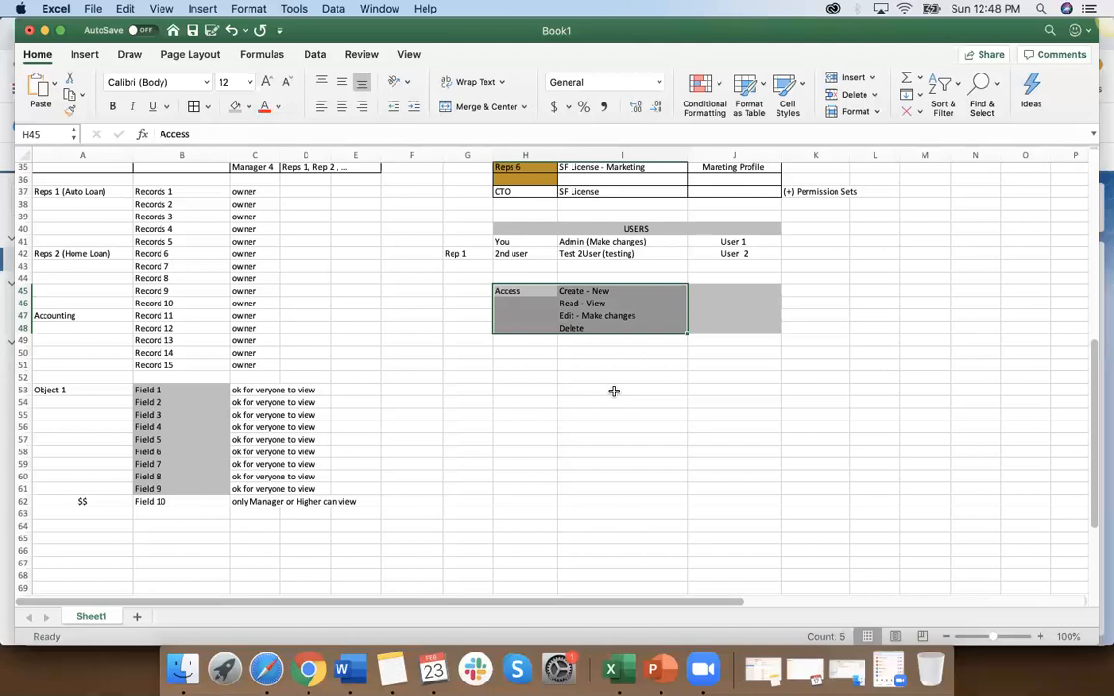
scroll(587, 491, down, 2)
scroll(586, 489, up, 2)
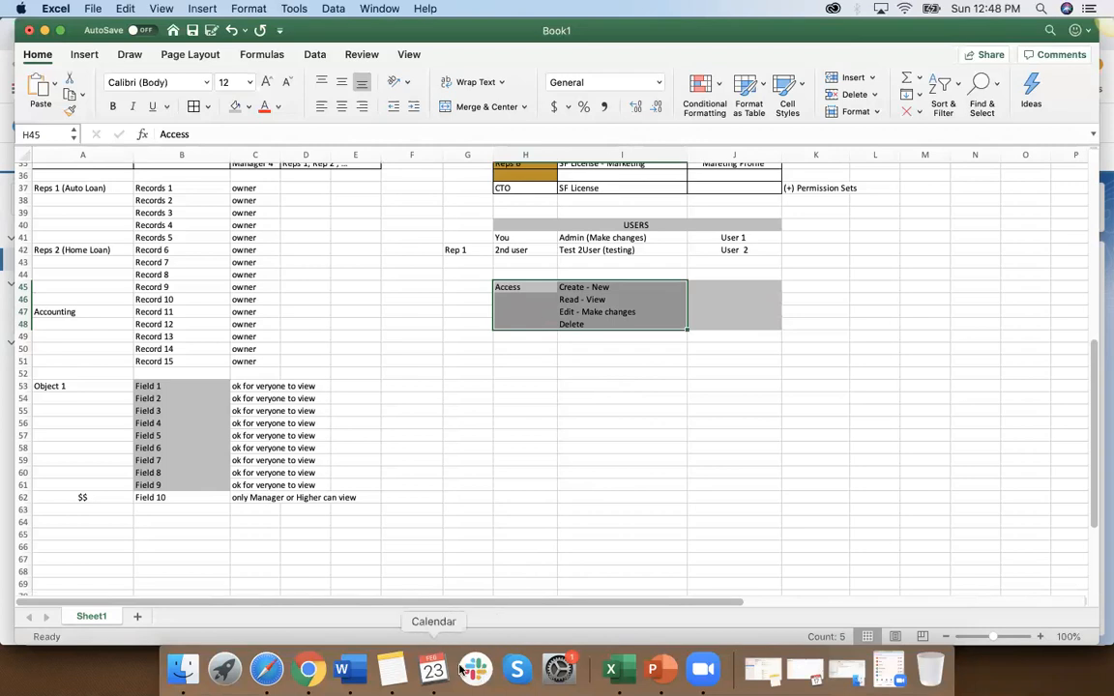
Step: Switch to Chrome, cancel editing the Property Info Object's field-level security and return to the Sales profile's detail page
click(307, 669)
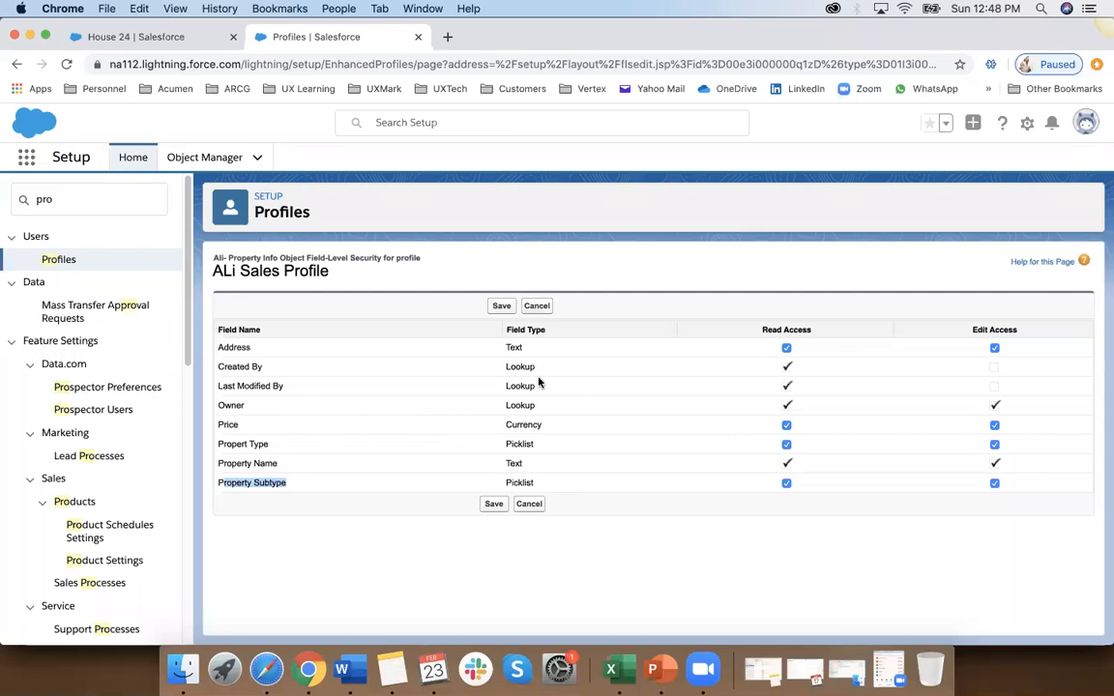
click(537, 509)
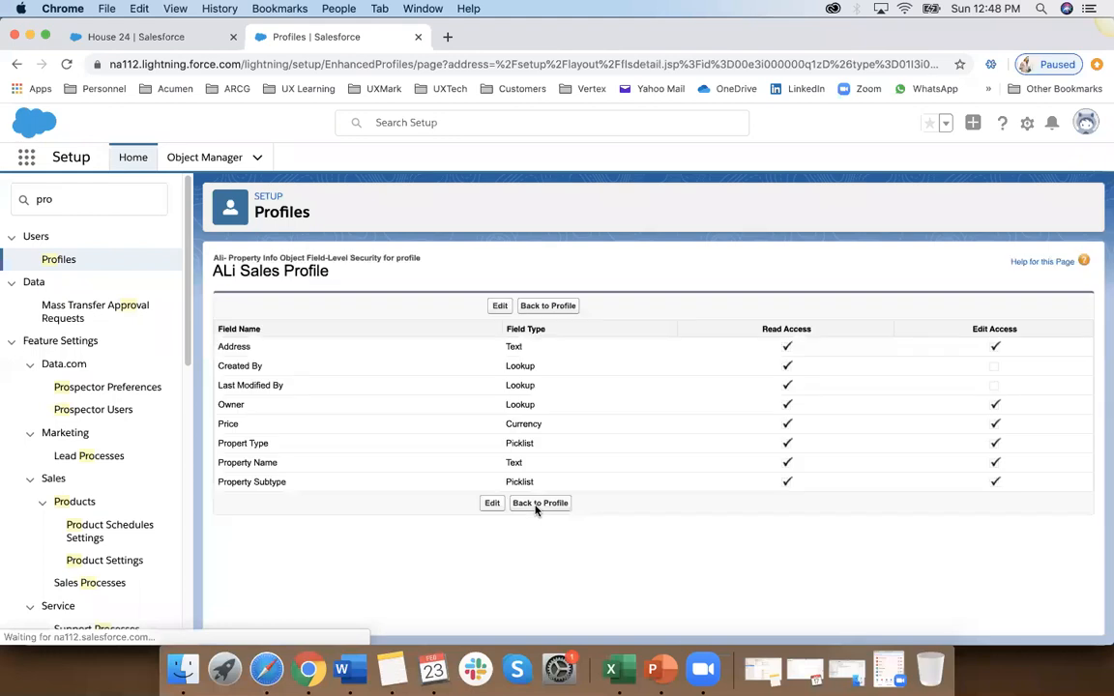
click(538, 507)
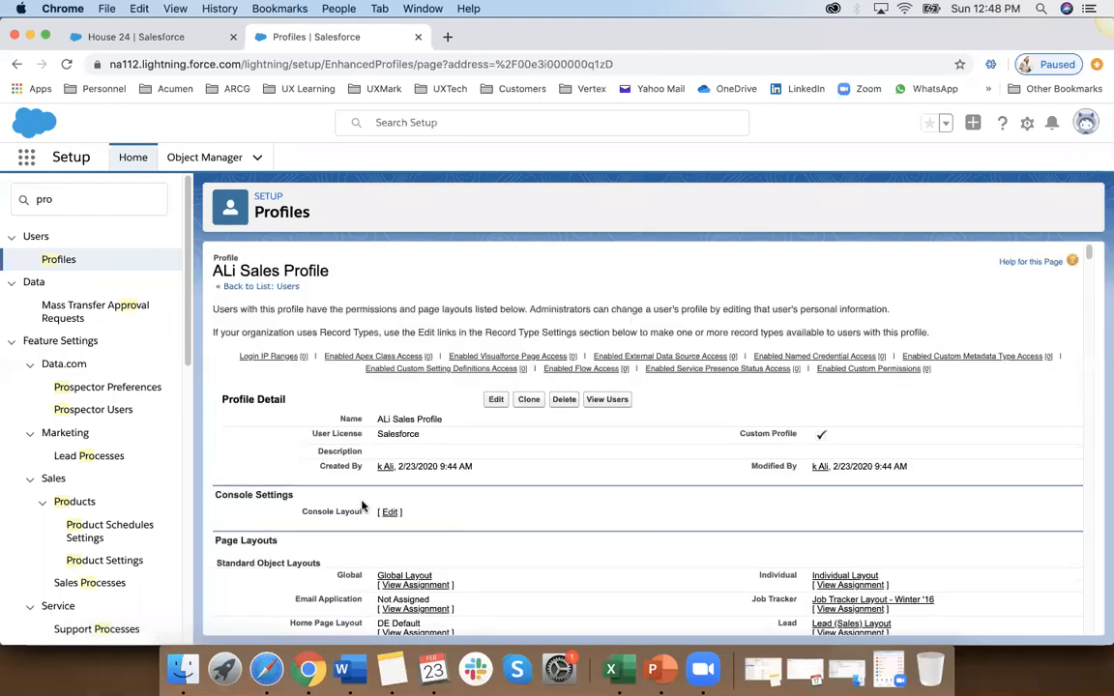
Step: Look through the profile's Page Layouts, standard and custom Field-Level Security, and Custom App Settings sections
scroll(363, 506, down, 15)
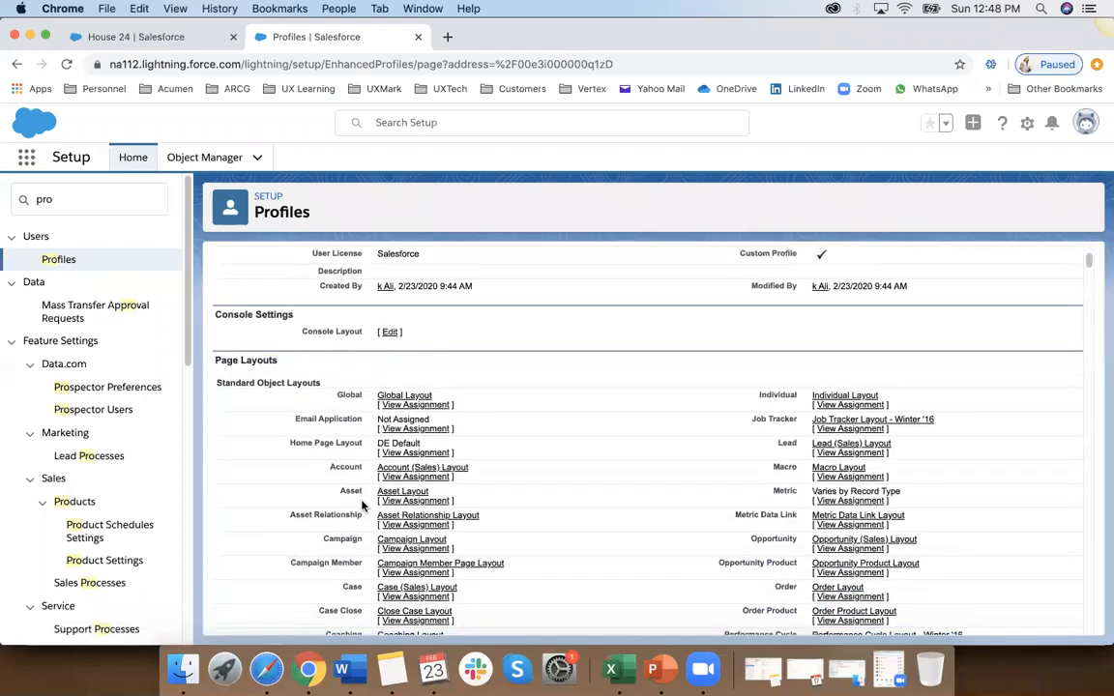
scroll(360, 493, down, 8)
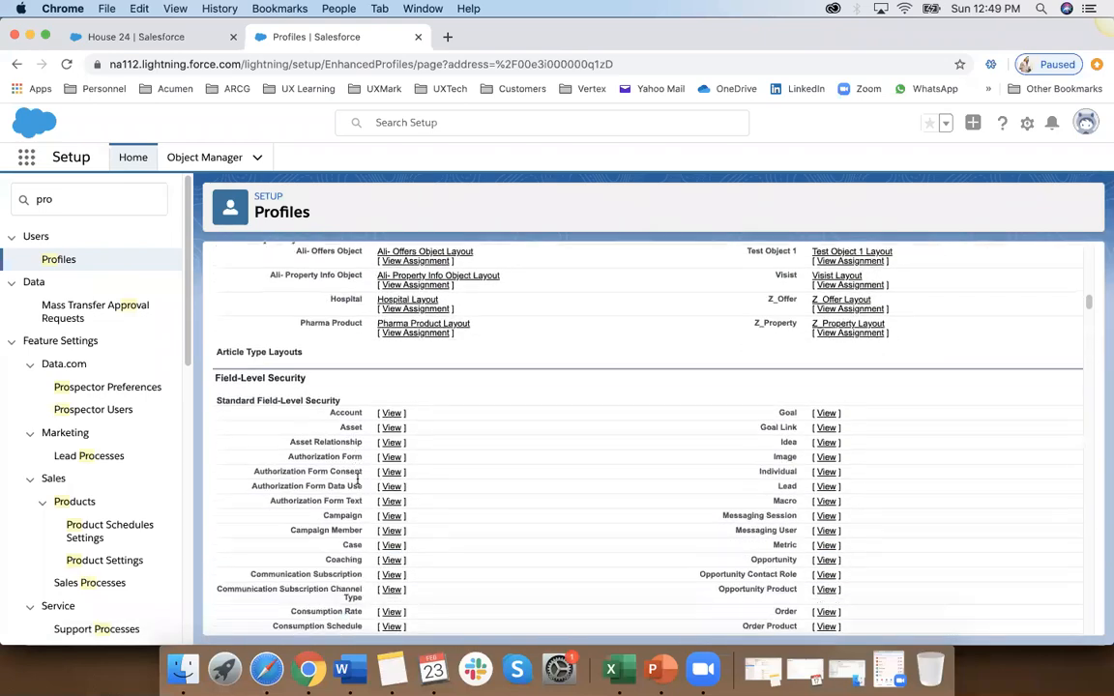
scroll(358, 479, up, 15)
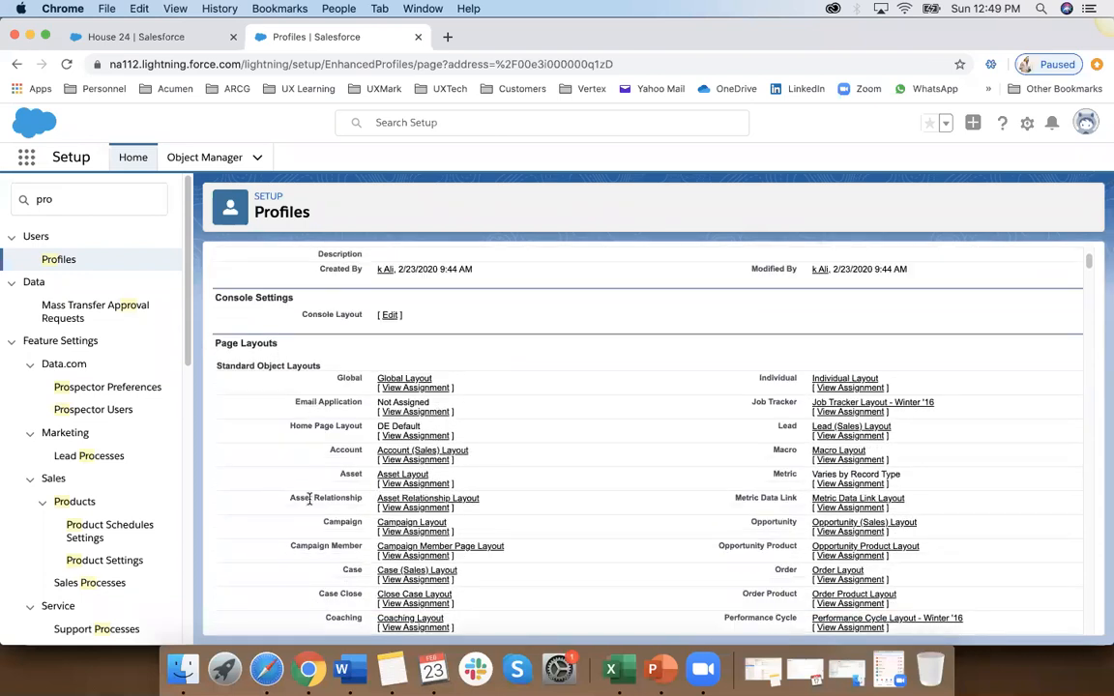
scroll(310, 498, down, 12)
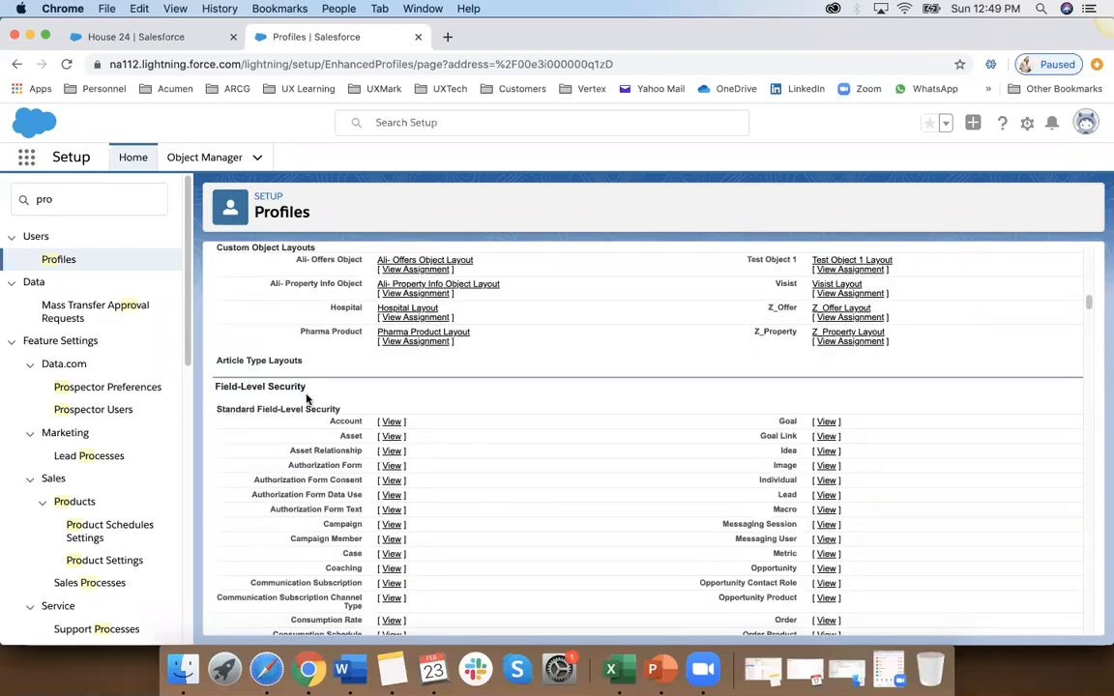
scroll(306, 400, down, 15)
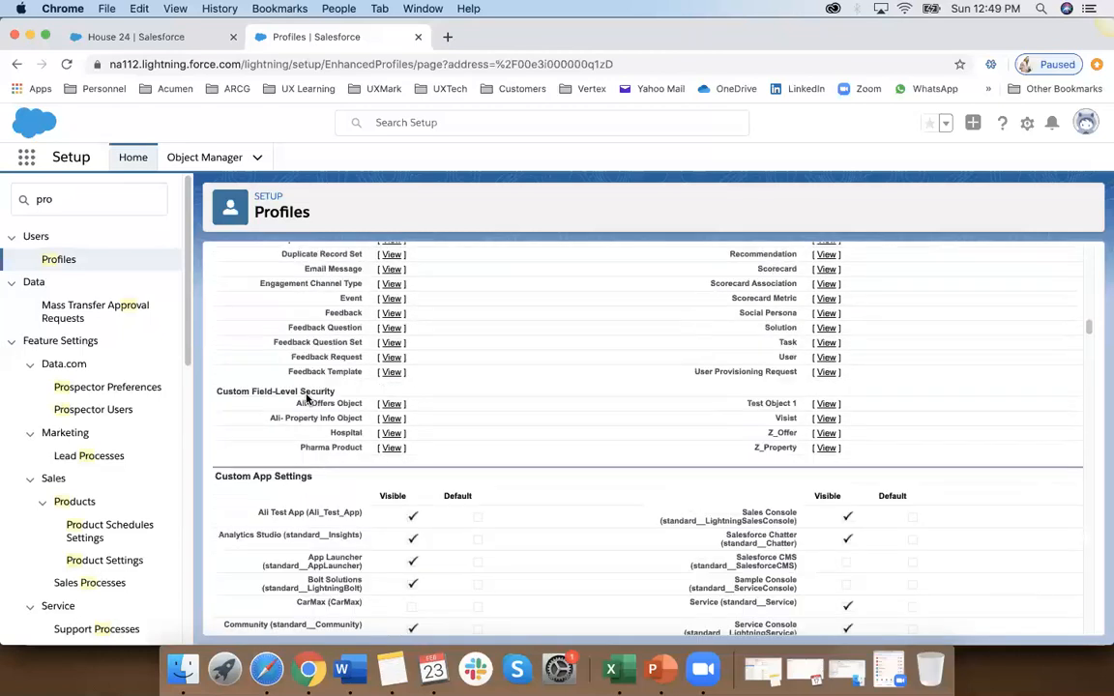
scroll(304, 310, up, 2)
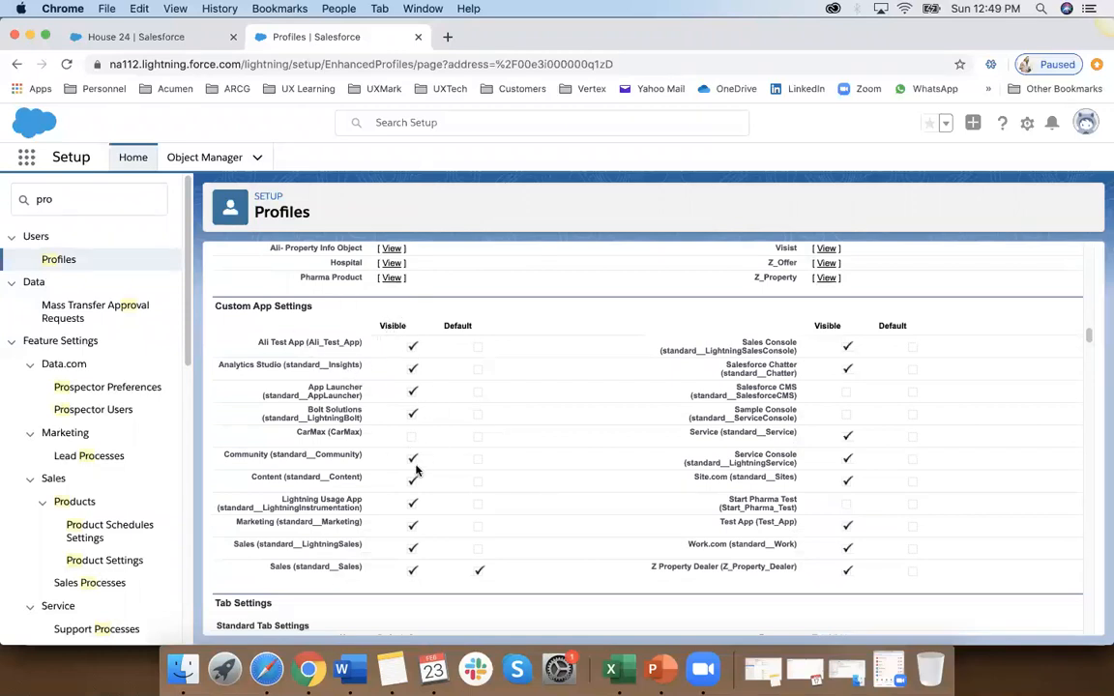
Step: Look through the profile's Tab Settings and Record Type Settings sections
scroll(439, 462, down, 6)
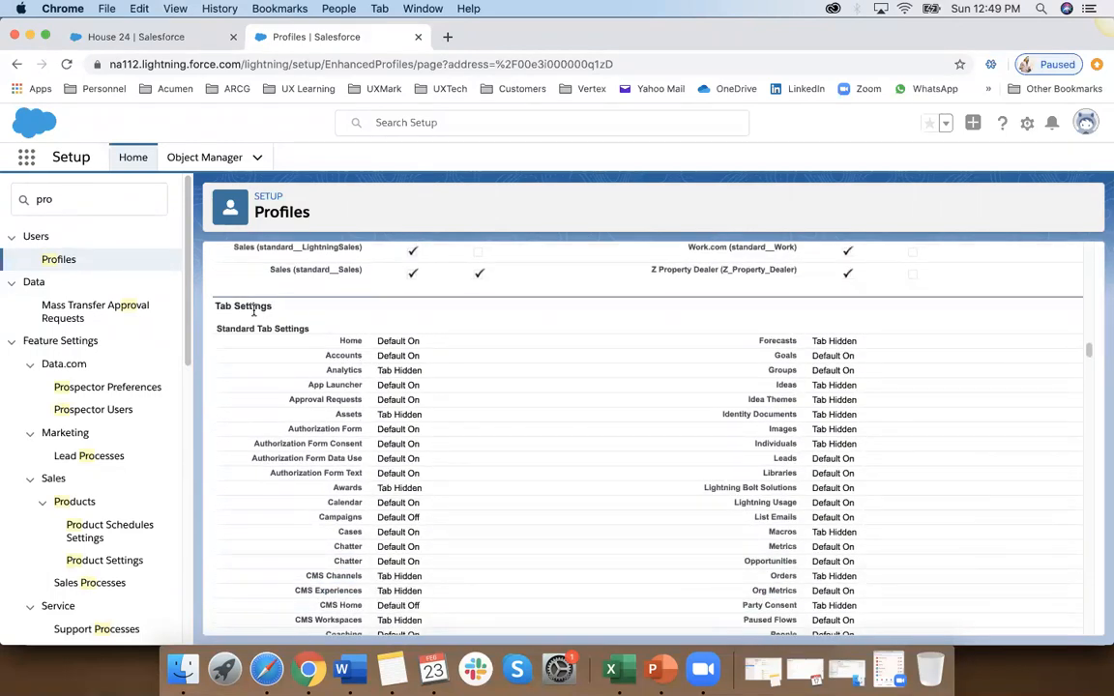
scroll(372, 494, down, 15)
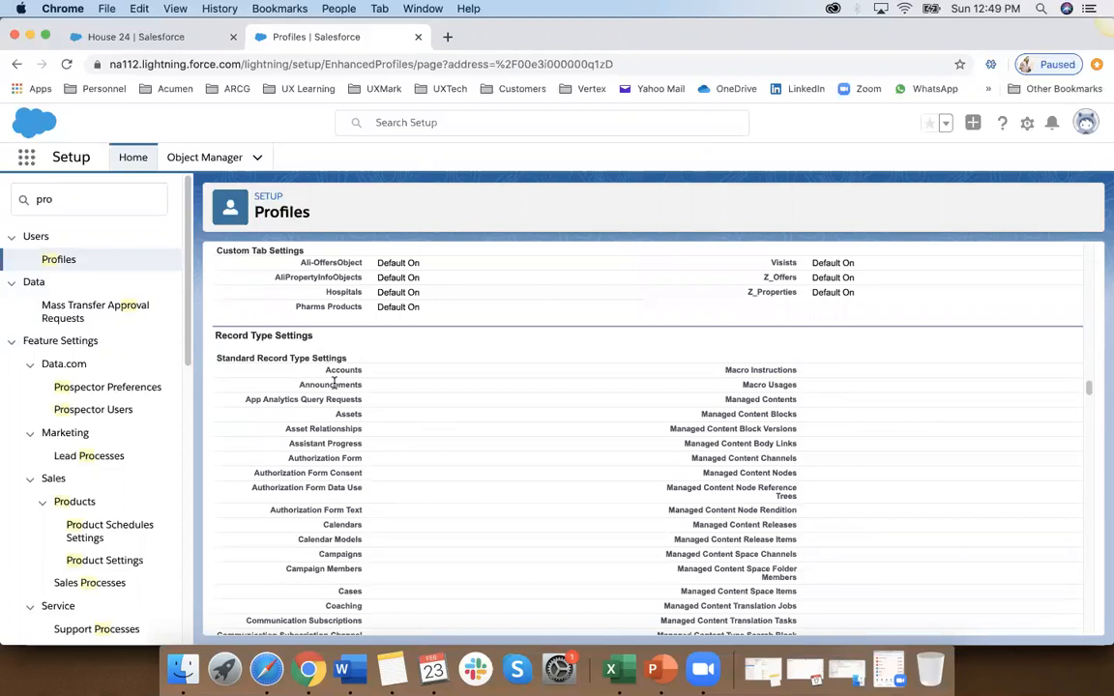
scroll(333, 384, down, 15)
scroll(334, 384, down, 5)
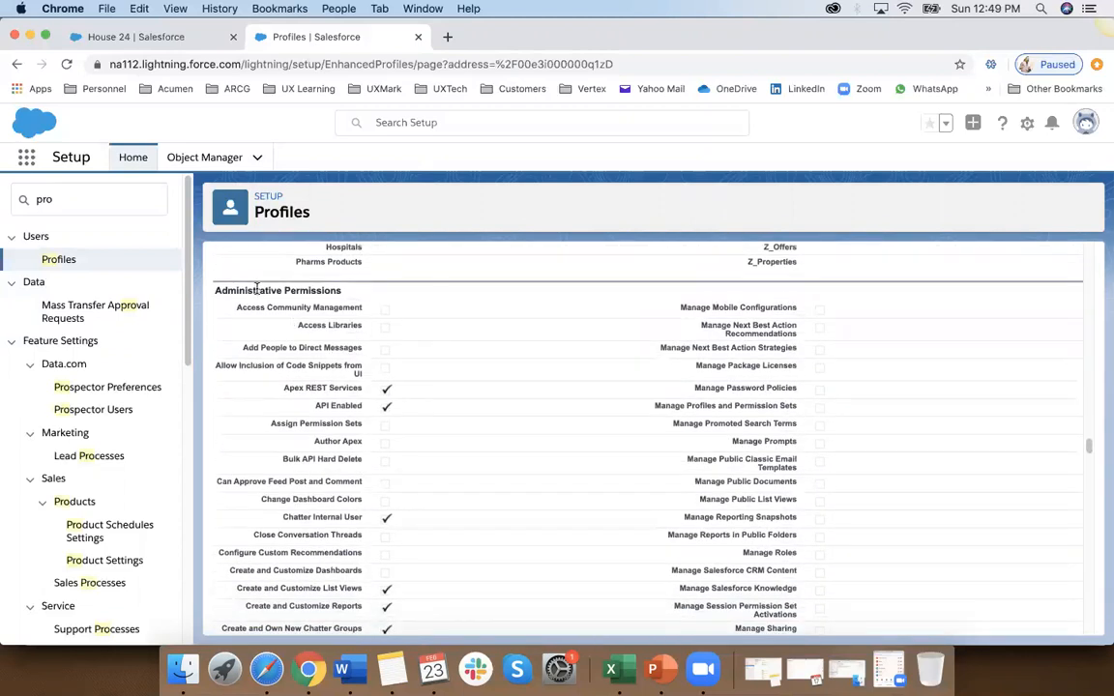
Step: Examine the profile's Administrative Permissions and General User Permissions
scroll(392, 429, down, 1)
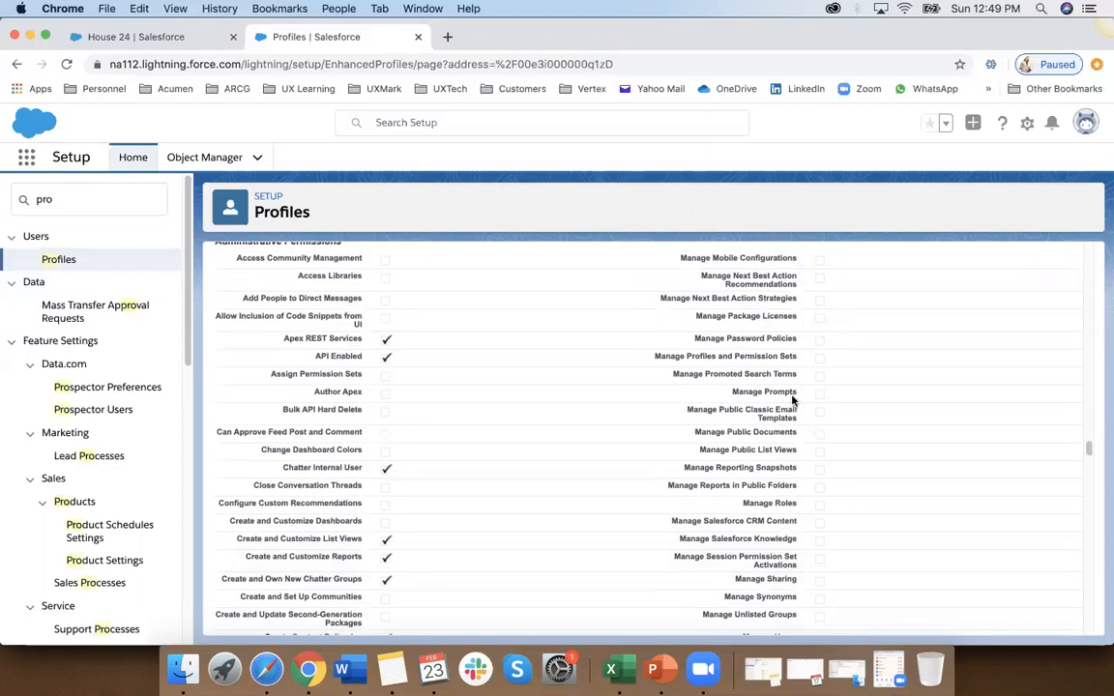
scroll(750, 497, down, 2)
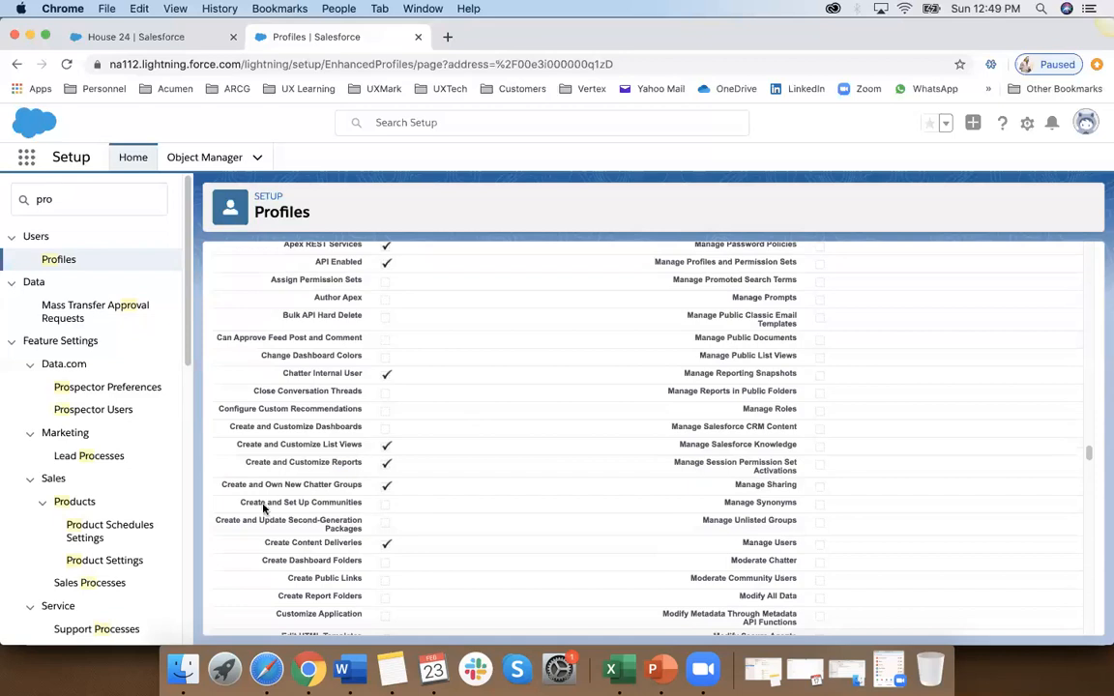
scroll(259, 513, down, 3)
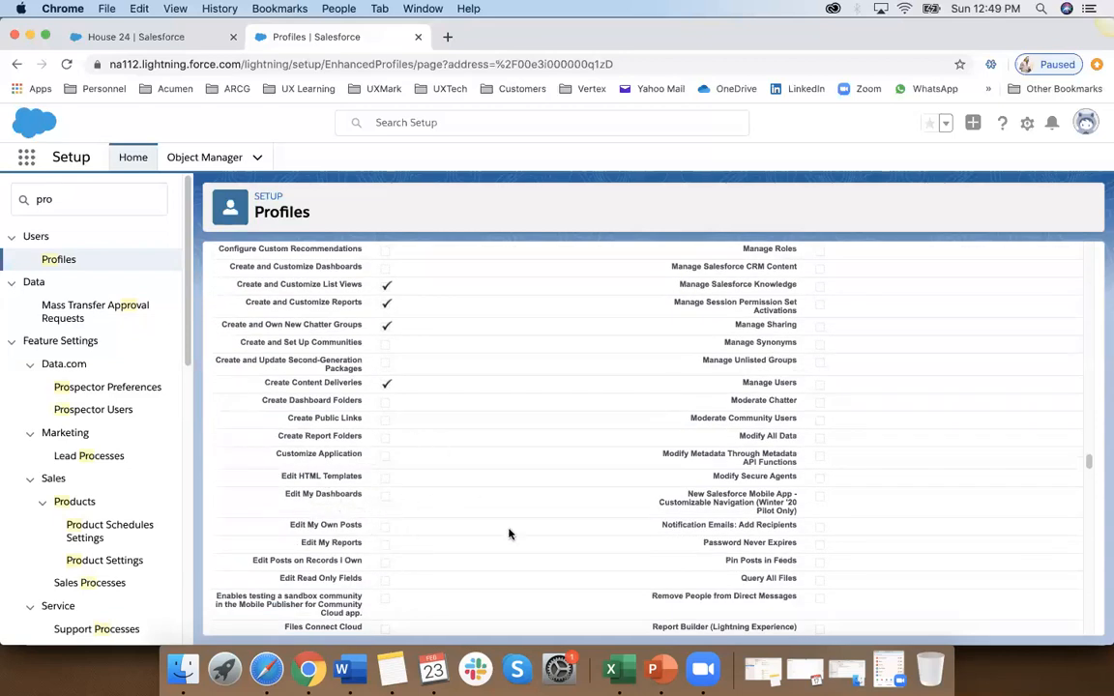
scroll(510, 534, down, 3)
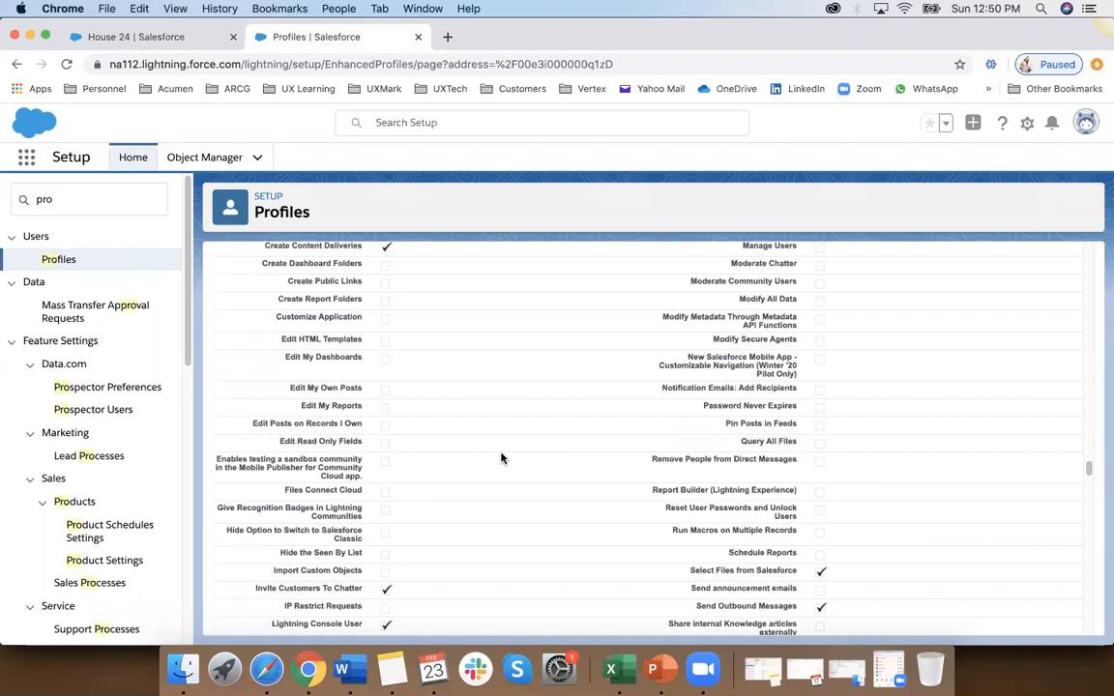
scroll(502, 457, down, 15)
scroll(501, 457, down, 3)
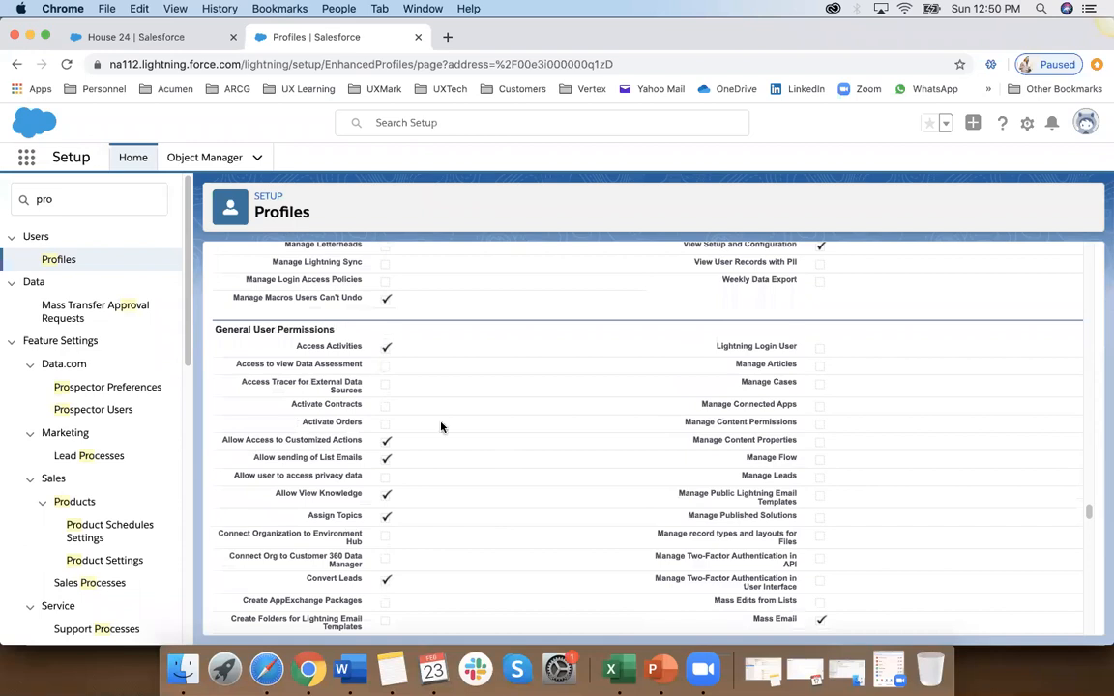
scroll(470, 462, down, 3)
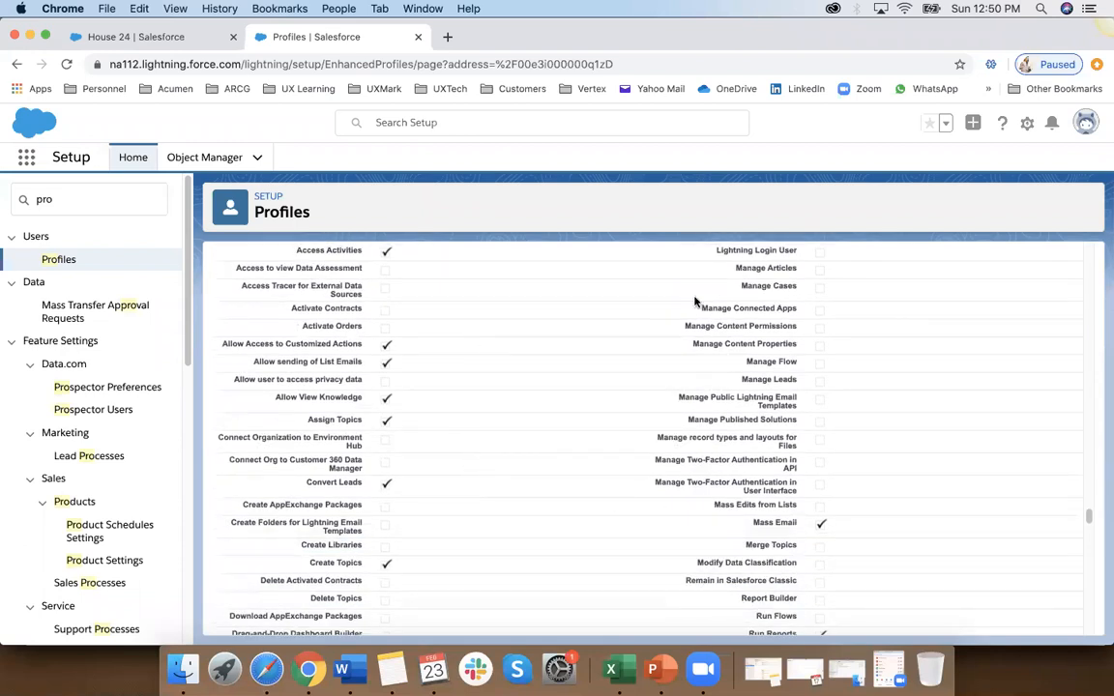
Step: Compare the Standard Object Permissions with the Custom Object Permissions of the profile
scroll(507, 380, down, 10)
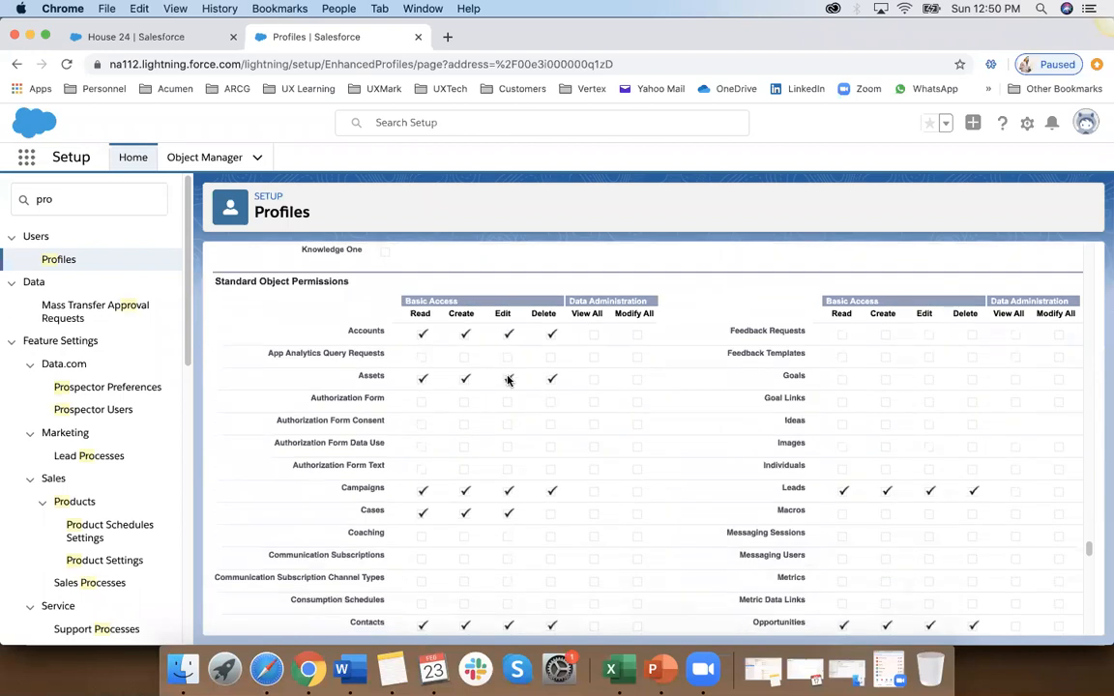
scroll(507, 380, down, 1)
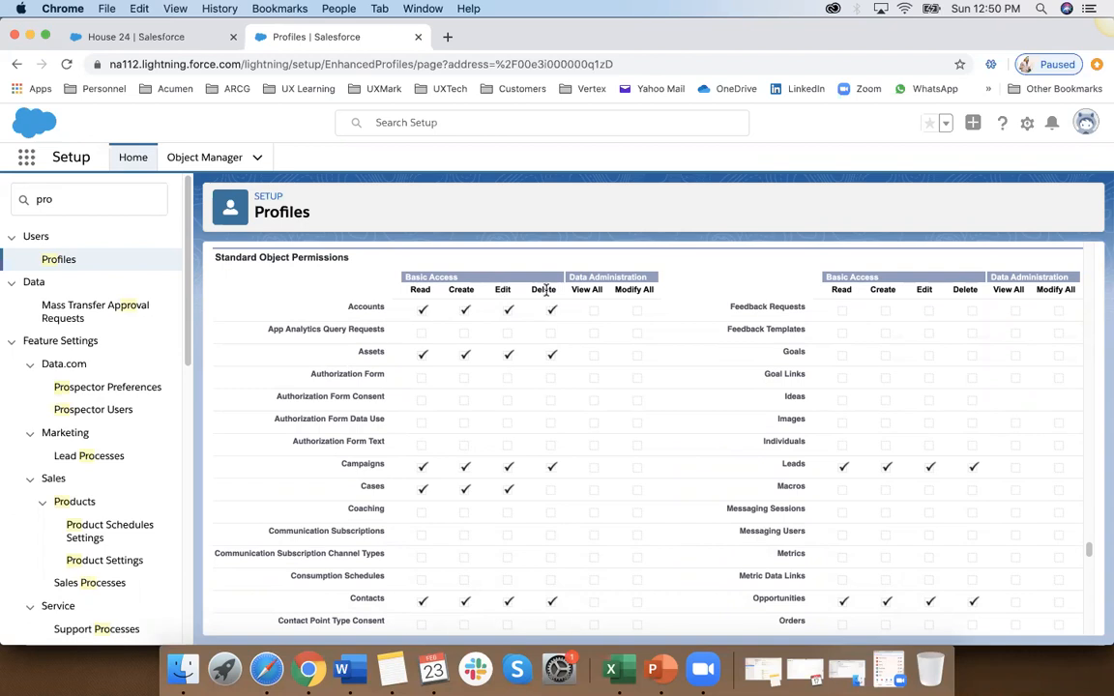
scroll(287, 259, up, 1)
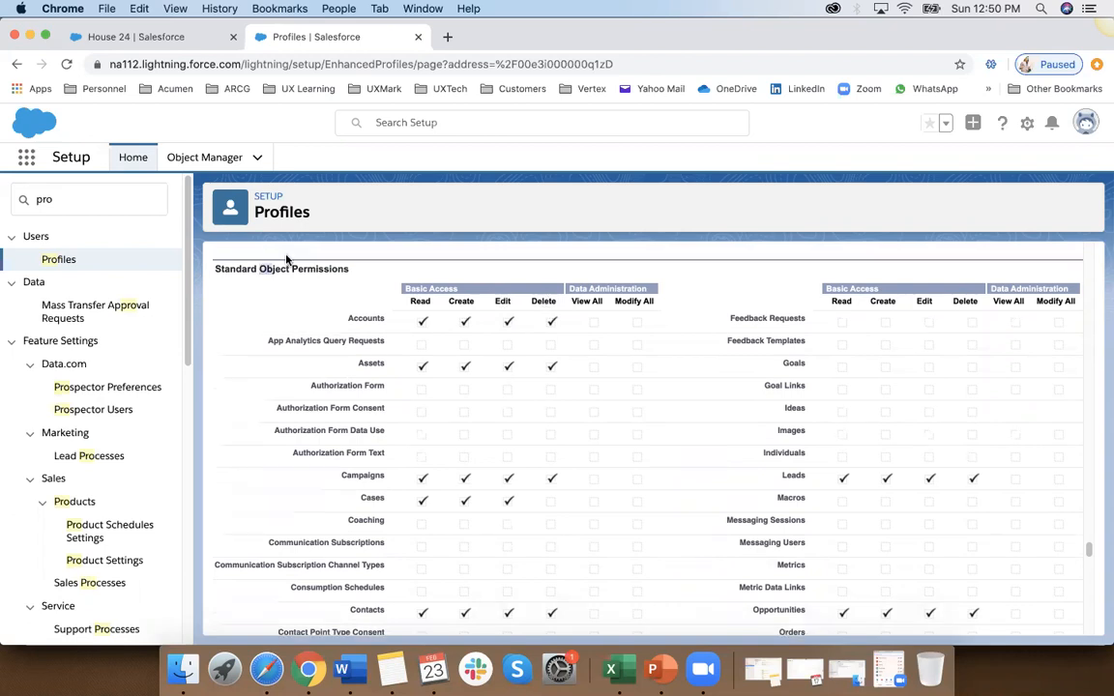
scroll(287, 259, up, 1)
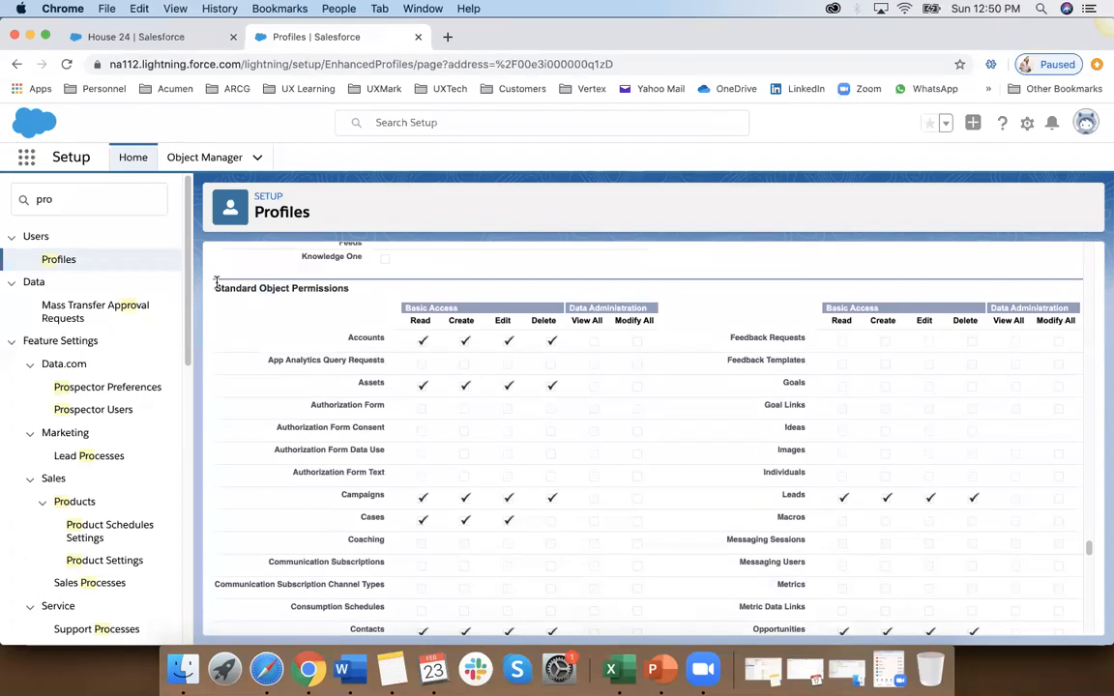
scroll(323, 301, down, 5)
scroll(323, 301, down, 5)
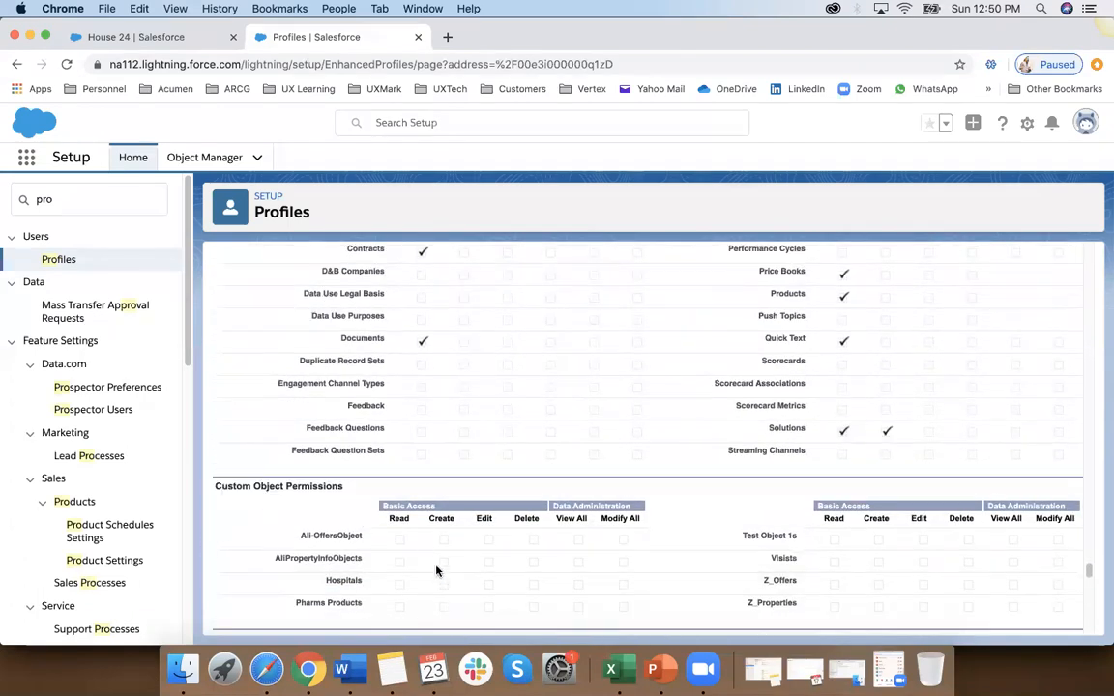
scroll(475, 544, down, 2)
scroll(475, 544, up, 7)
scroll(475, 544, up, 4)
scroll(475, 545, up, 1)
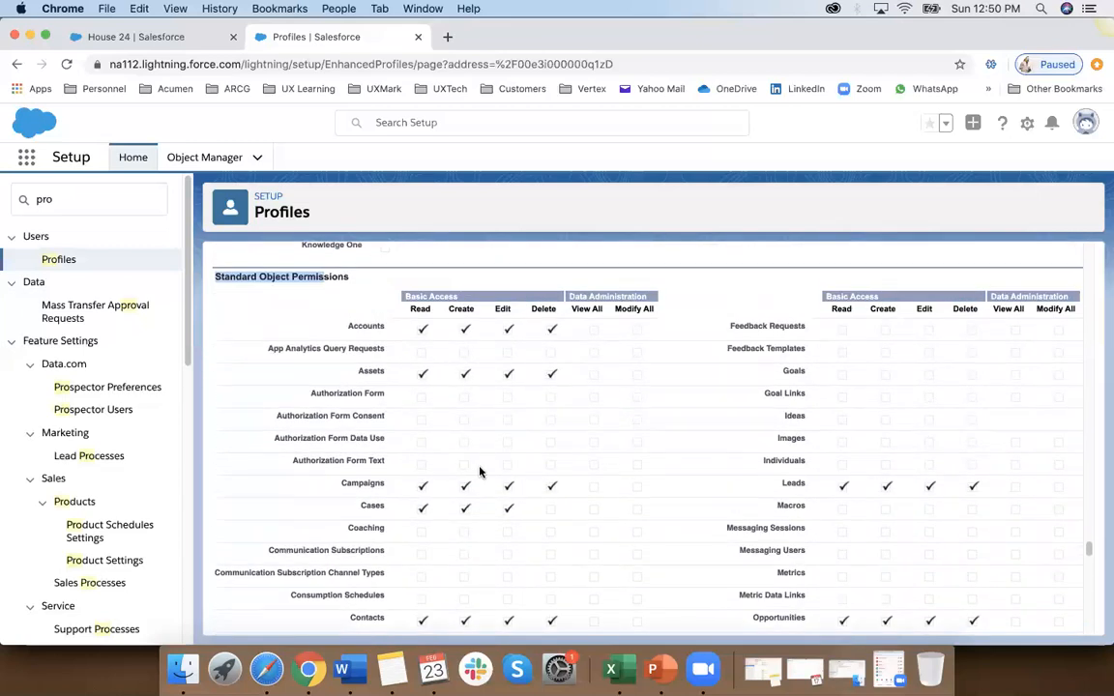
scroll(458, 415, down, 10)
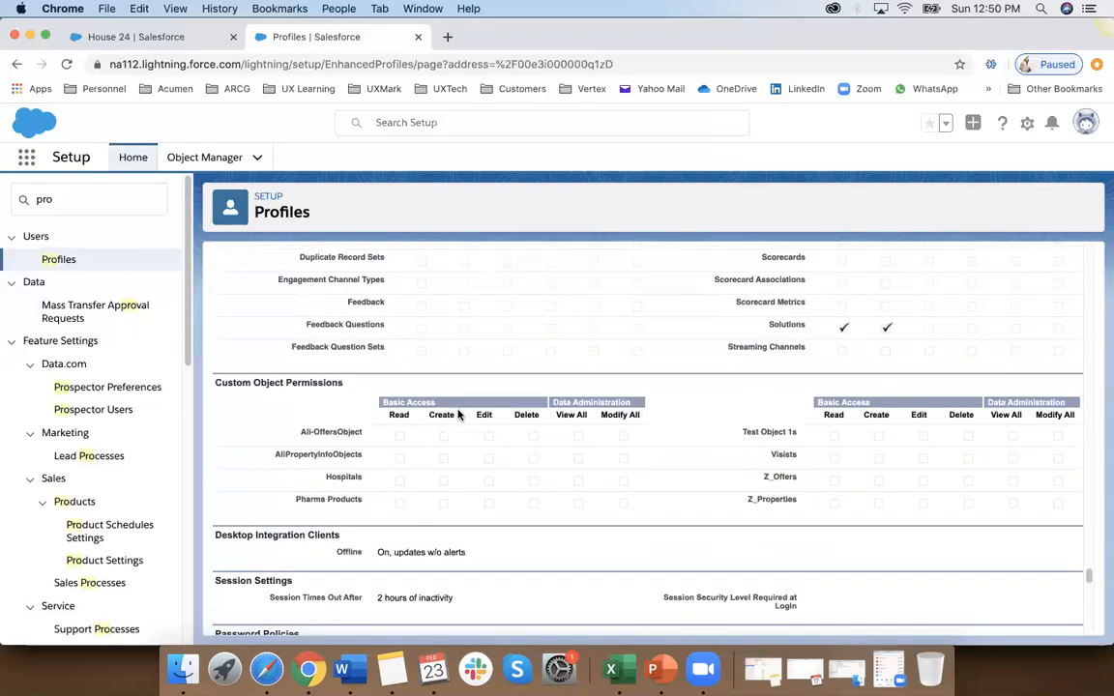
scroll(458, 415, down, 3)
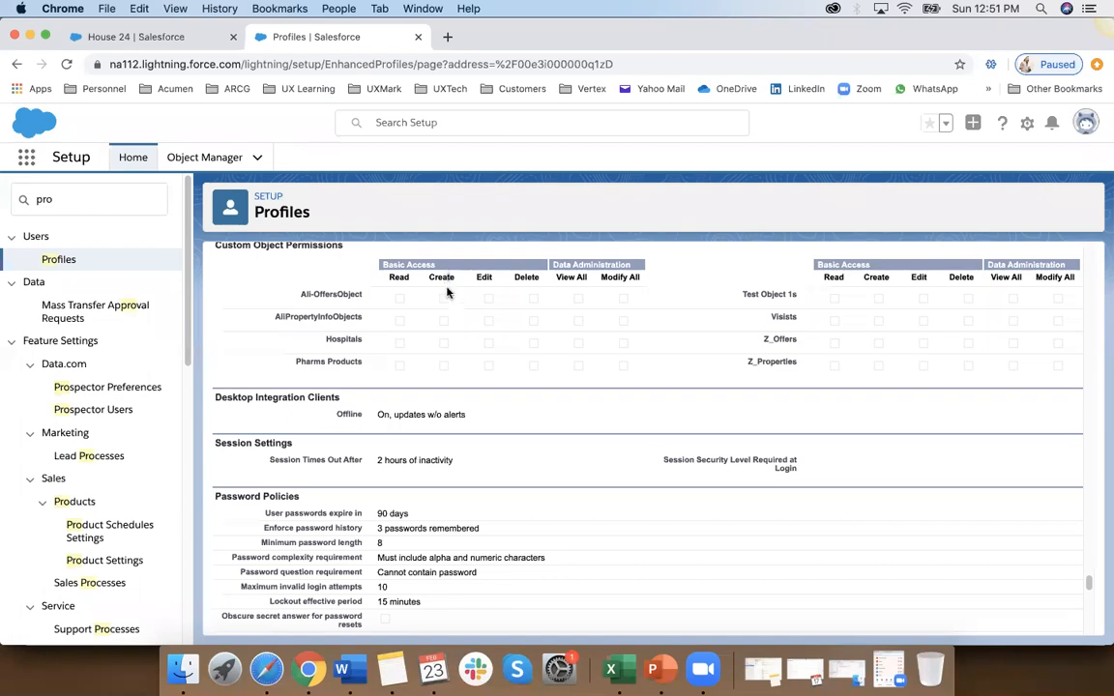
Step: Highlight the Read, Create, Edit and Delete column headings of the Custom Object Permissions one after another
double_click(399, 277)
click(430, 276)
drag(429, 277, 478, 278)
double_click(523, 277)
Step: Review the Desktop Integration Clients and Session Settings sections and highlight the Password Policies
scroll(535, 390, down, 3)
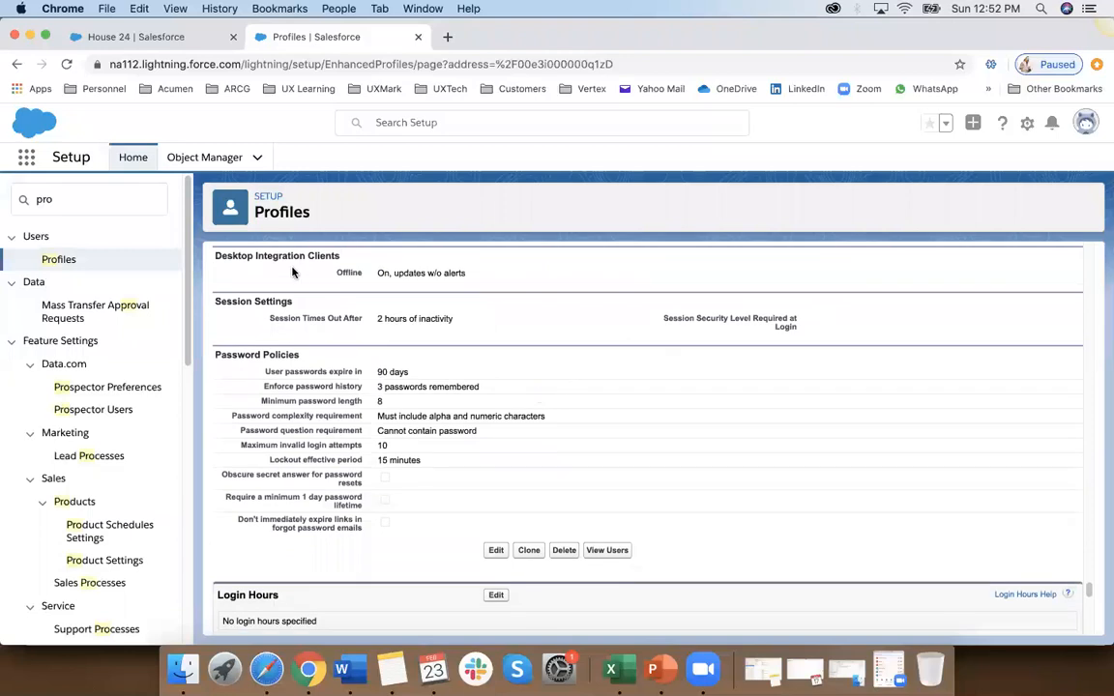
scroll(368, 319, down, 2)
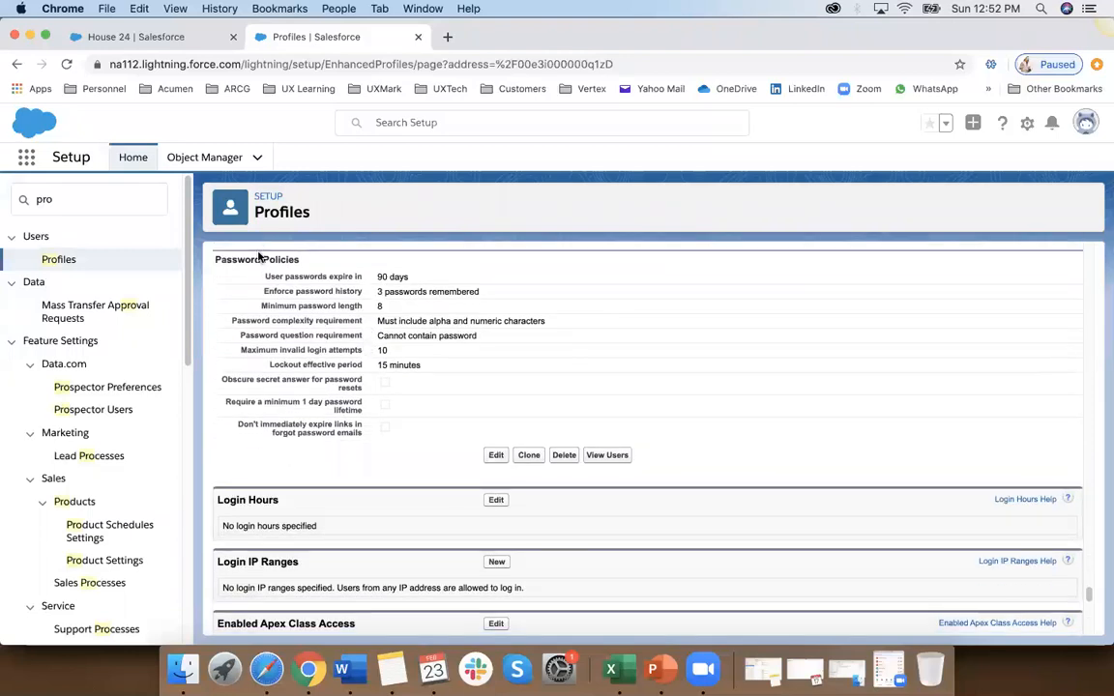
drag(261, 259, 450, 410)
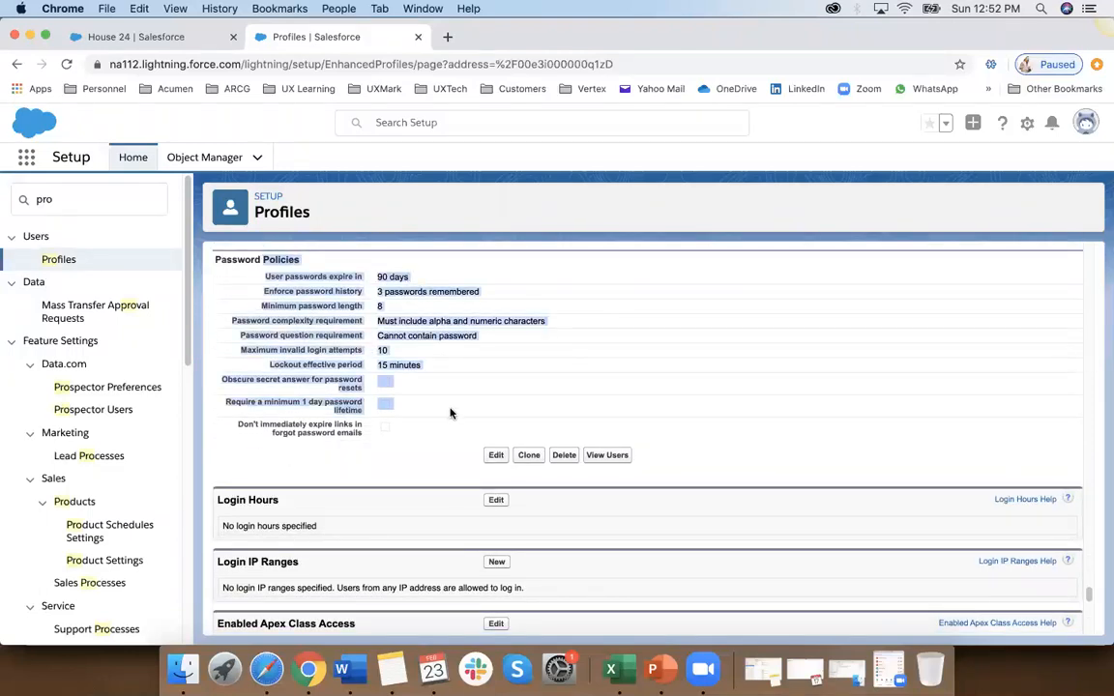
Step: Highlight the Login Hours and Login IP Ranges headings and view the remaining access sections of the profile
scroll(449, 413, down, 3)
click(302, 349)
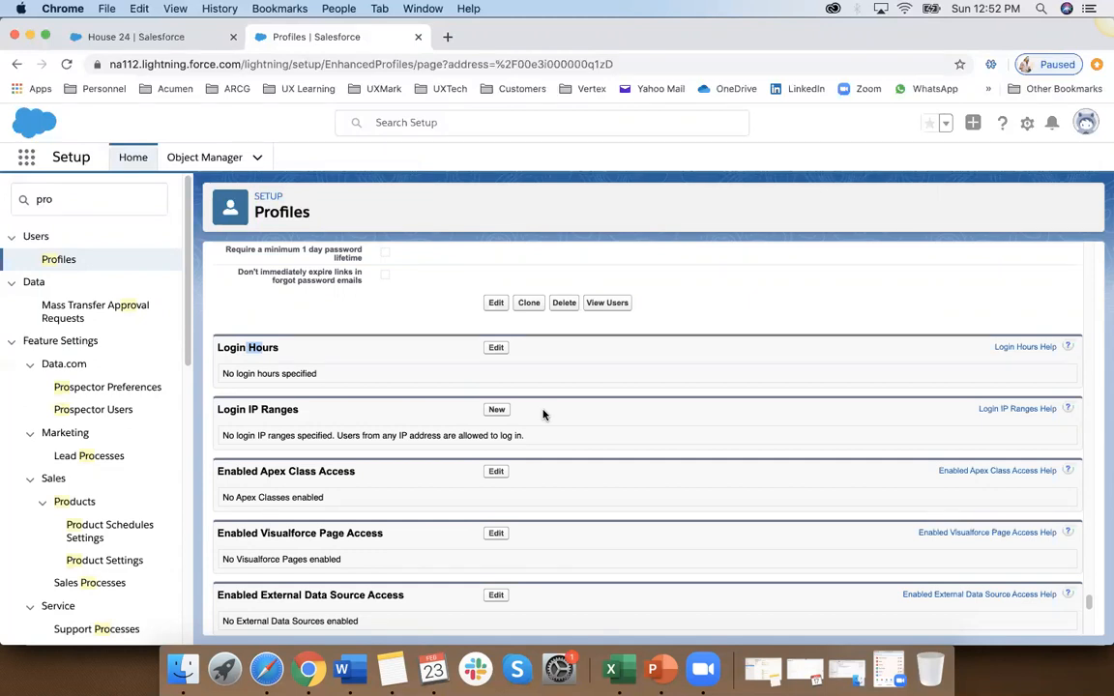
scroll(543, 414, down, 2)
drag(249, 309, 295, 305)
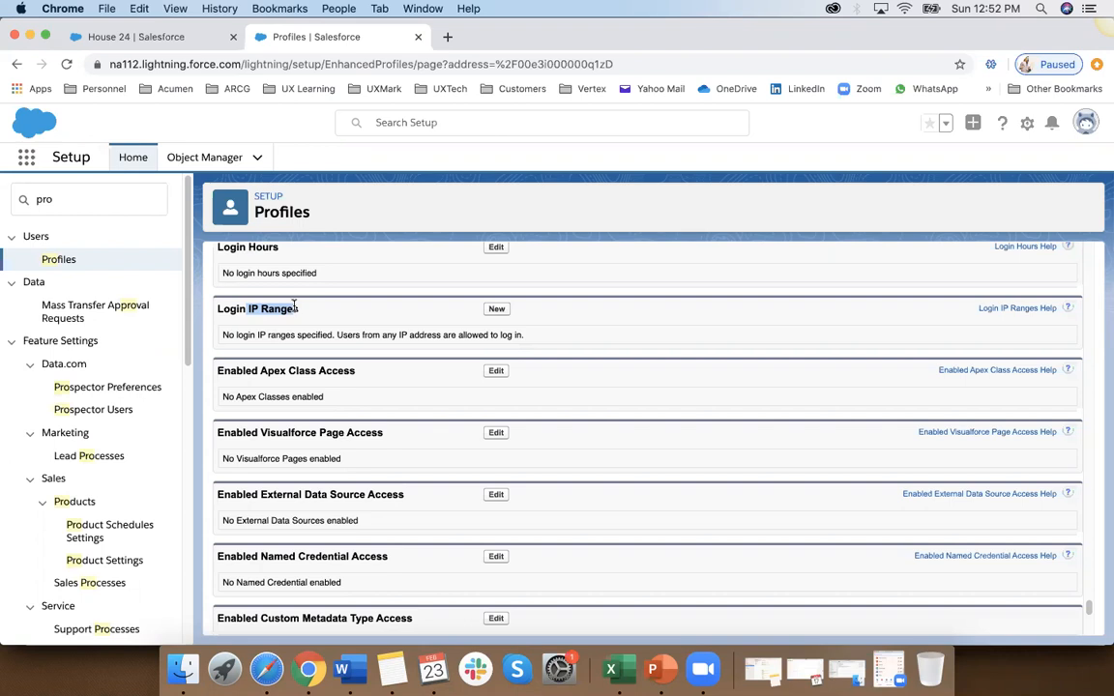
drag(295, 307, 301, 309)
scroll(393, 424, down, 8)
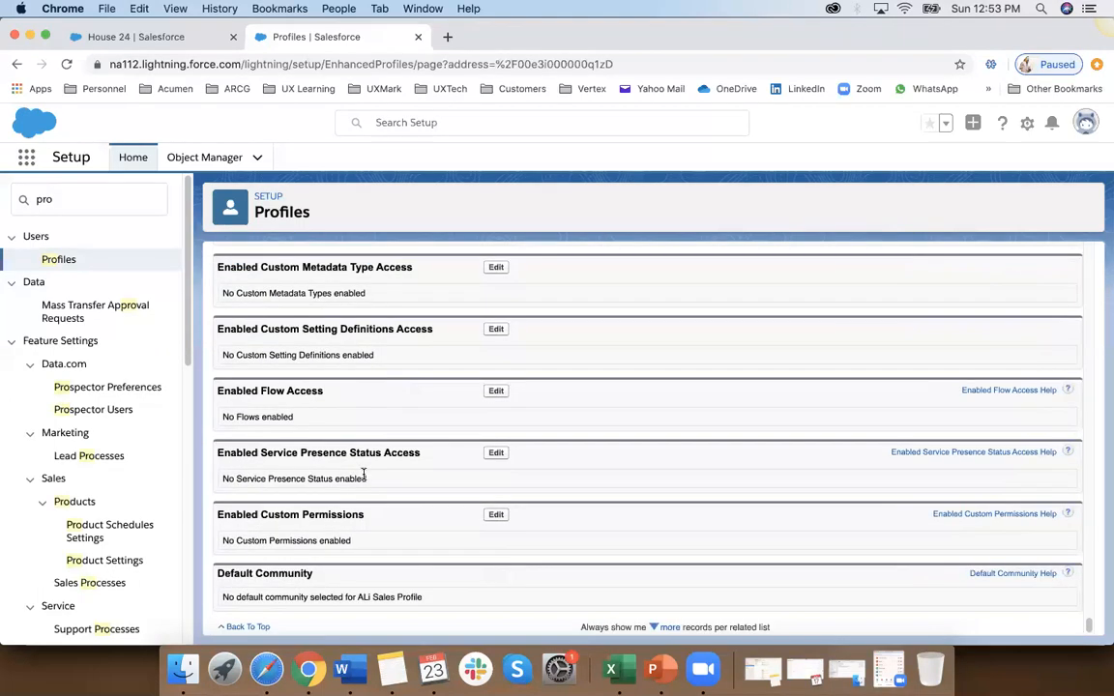
Step: Open the cloned Sales profile for editing
scroll(364, 474, up, 20)
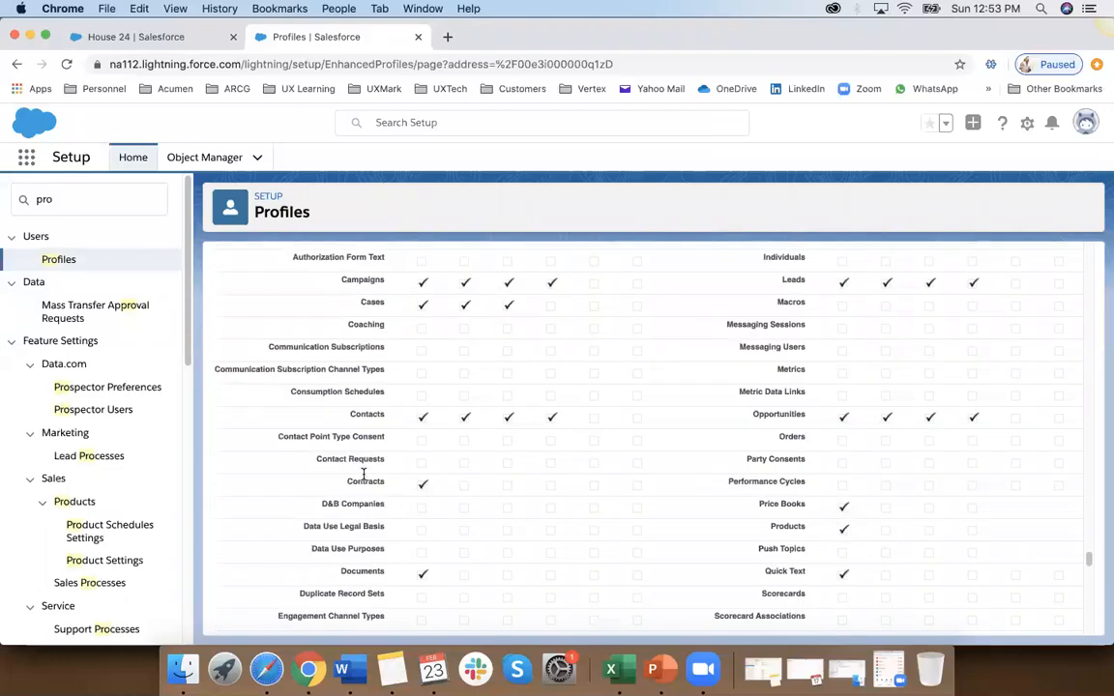
scroll(364, 474, up, 20)
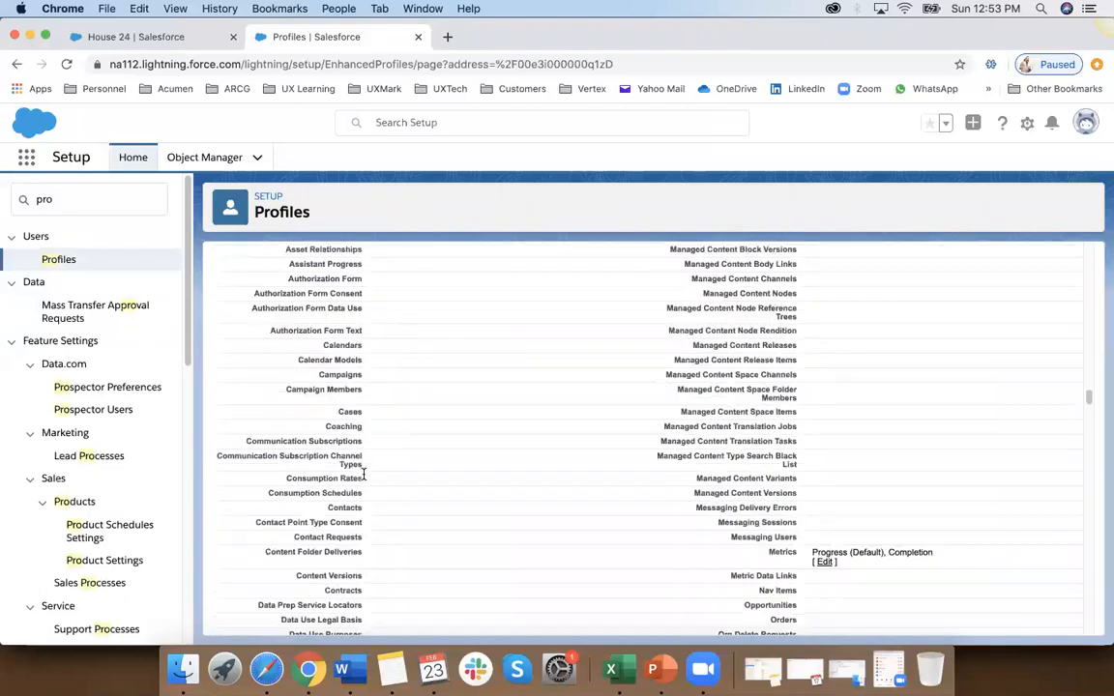
scroll(370, 433, up, 10)
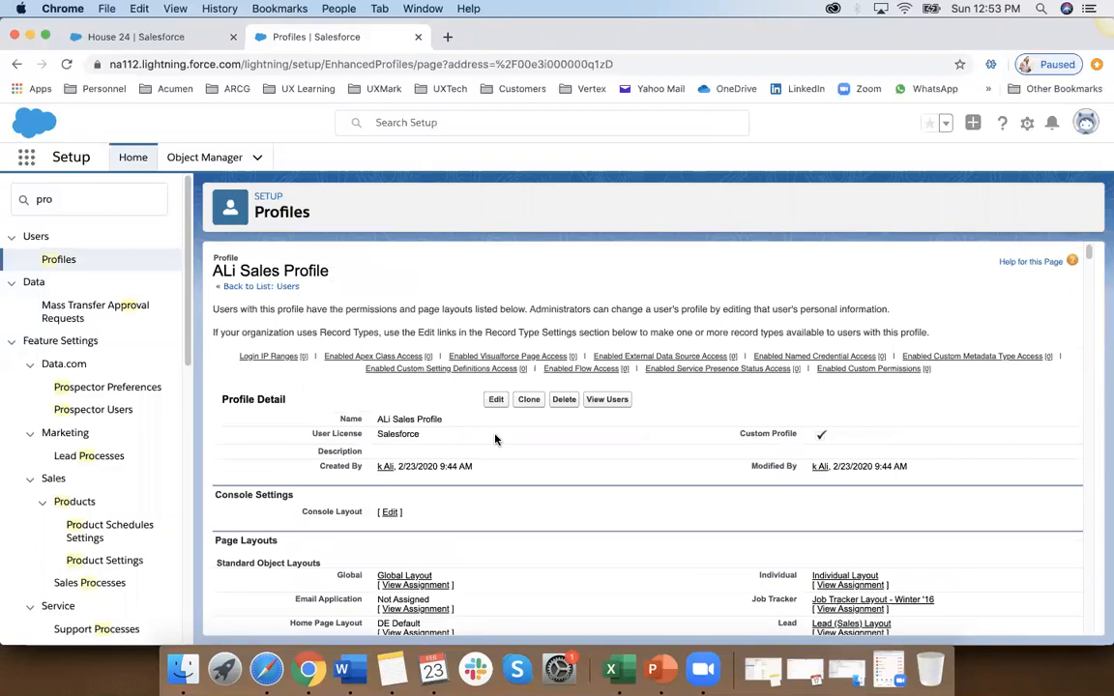
click(499, 400)
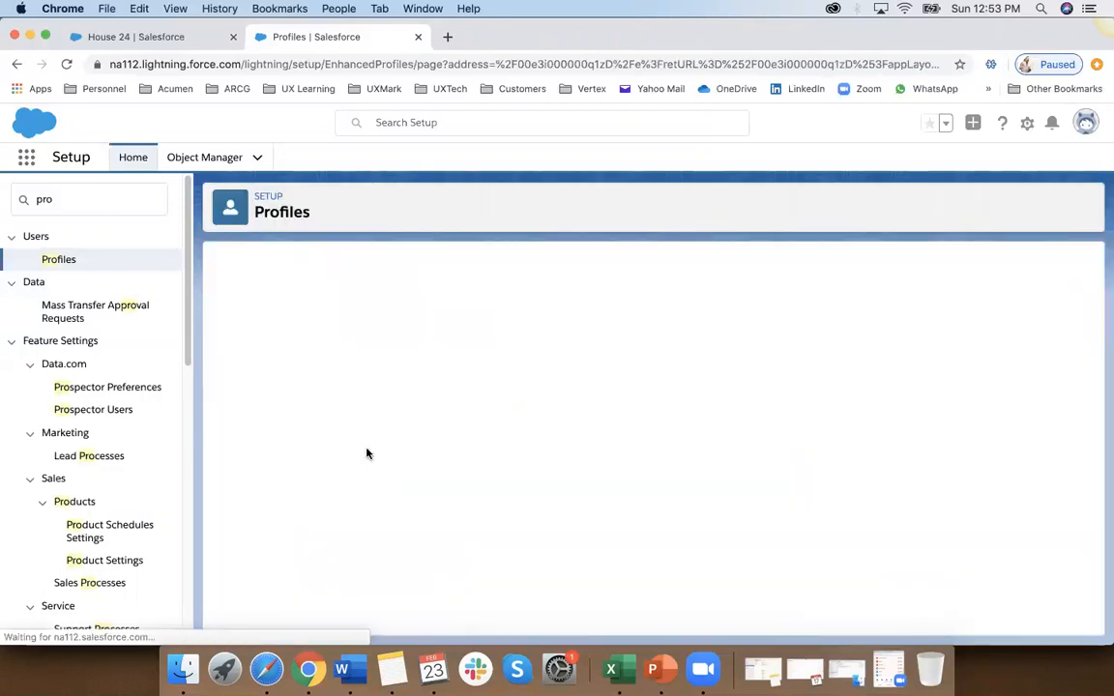
Step: Look through the profile's editable app, tab, permission and password settings, ending at Custom Object Permissions
scroll(406, 407, down, 8)
scroll(439, 345, up, 4)
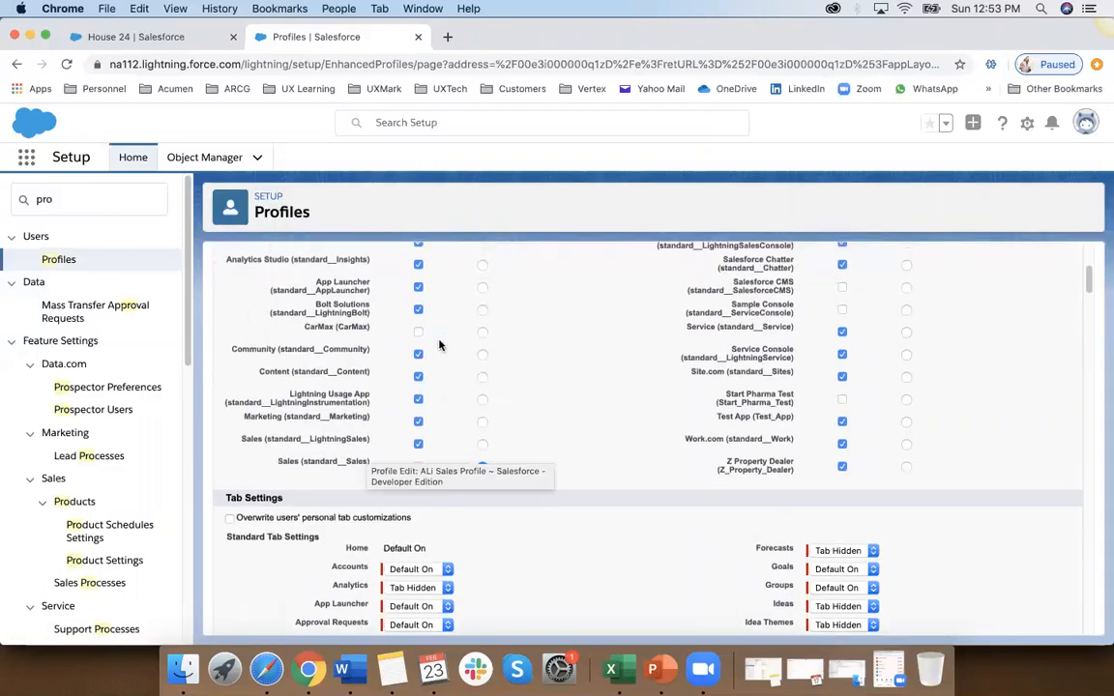
scroll(549, 422, down, 10)
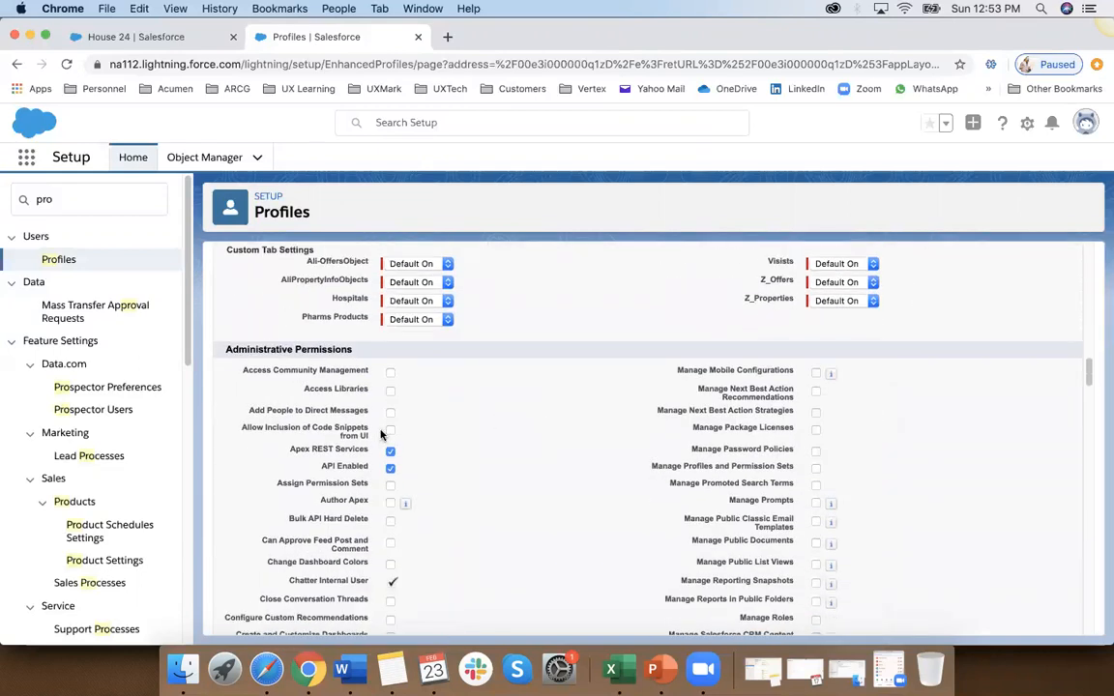
scroll(472, 510, down, 5)
scroll(472, 511, down, 15)
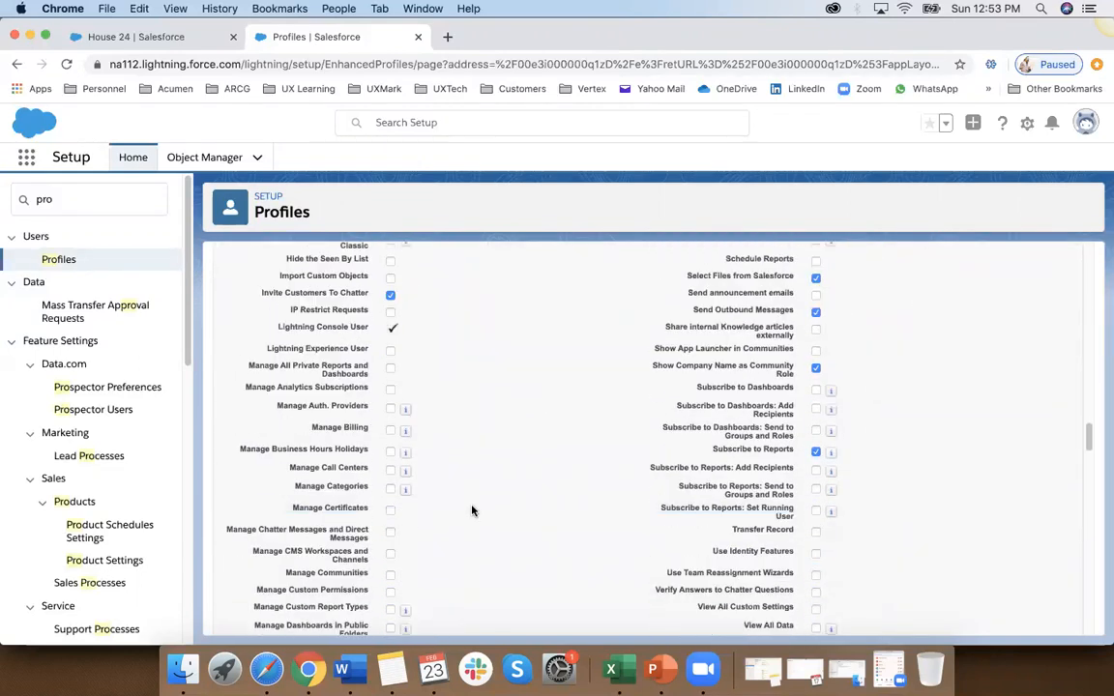
scroll(472, 511, down, 15)
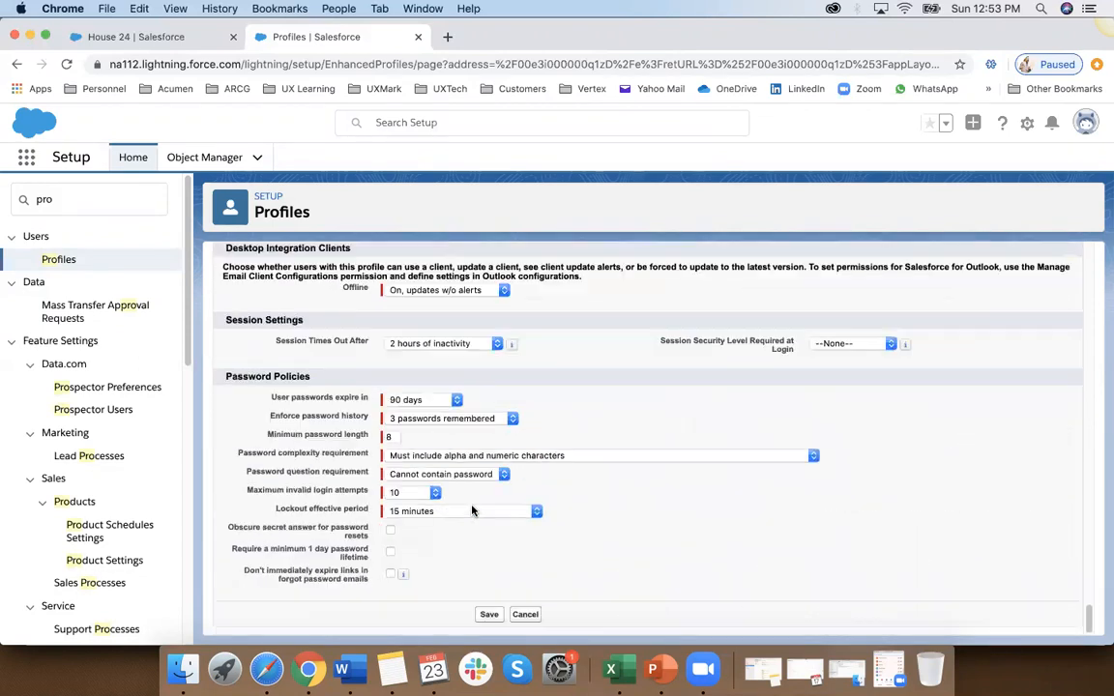
scroll(472, 511, up, 8)
scroll(472, 511, up, 4)
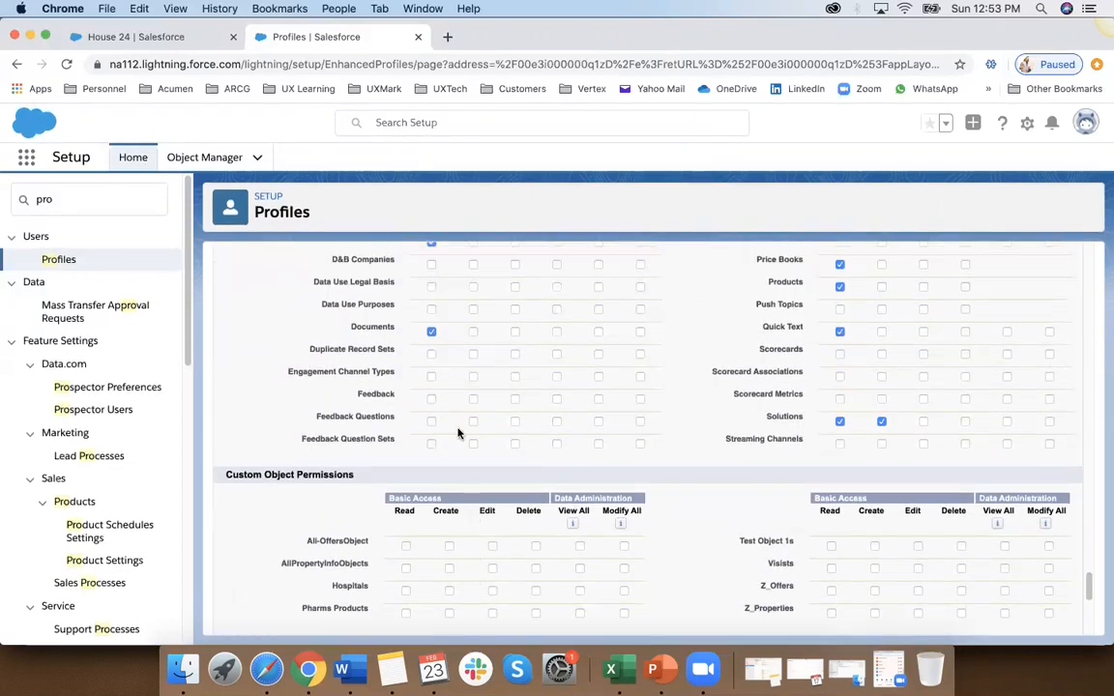
scroll(458, 416, down, 4)
scroll(456, 418, down, 1)
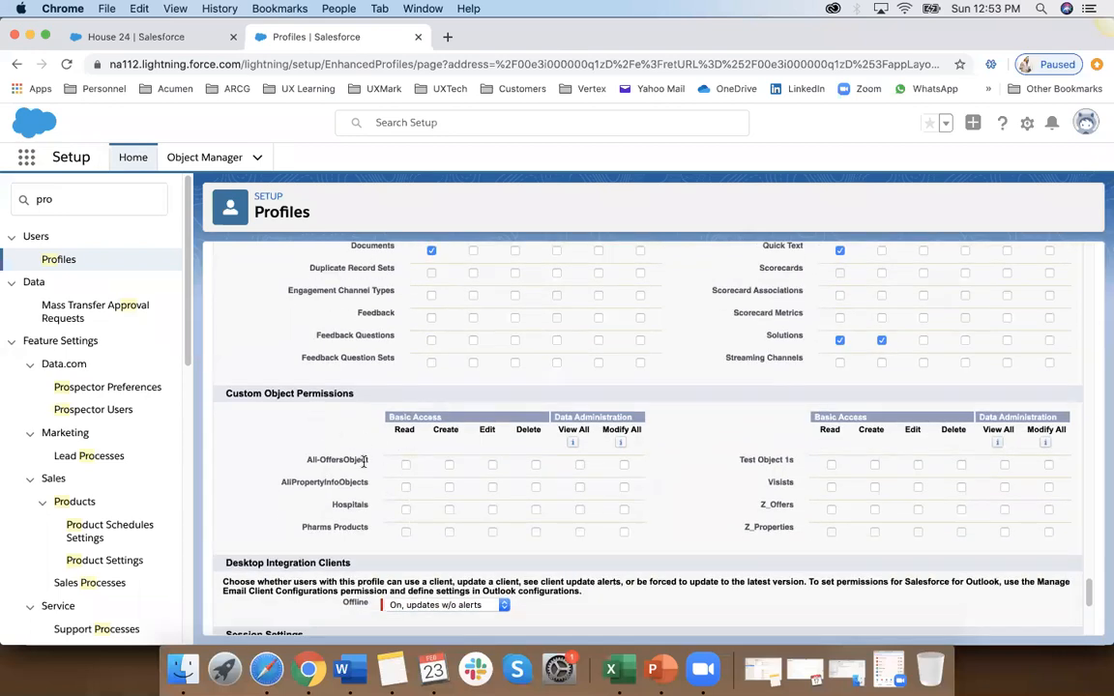
Step: Toggle Read and Create for Ali-OffersObject and Read for AliPropertyInfoObjects on and off to demonstrate object permissions
click(405, 466)
click(405, 487)
click(449, 465)
click(405, 466)
click(406, 488)
click(450, 466)
click(406, 466)
click(407, 465)
click(447, 467)
click(407, 465)
Step: Grant Read on AliPropertyInfoObjects, and Read, Create, Edit and Delete on Ali-OffersObject
click(407, 487)
click(406, 487)
click(406, 466)
click(449, 467)
click(492, 467)
click(536, 466)
Step: Grant Read and Create on Hospitals and highlight that object's label
click(407, 510)
click(449, 510)
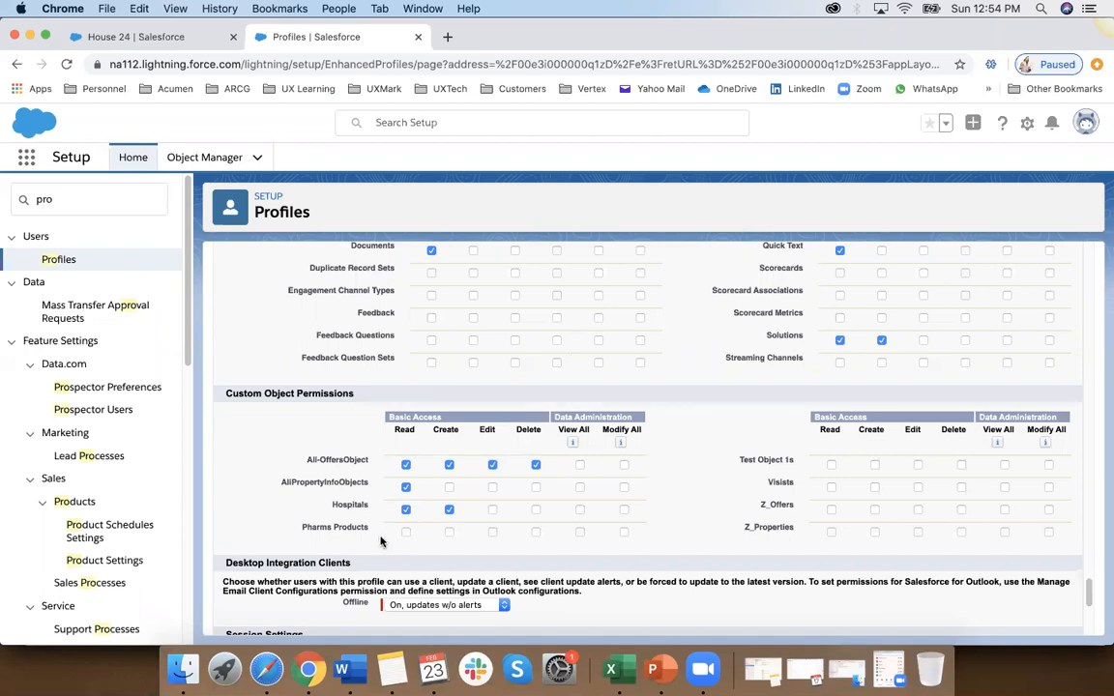
drag(343, 505, 376, 508)
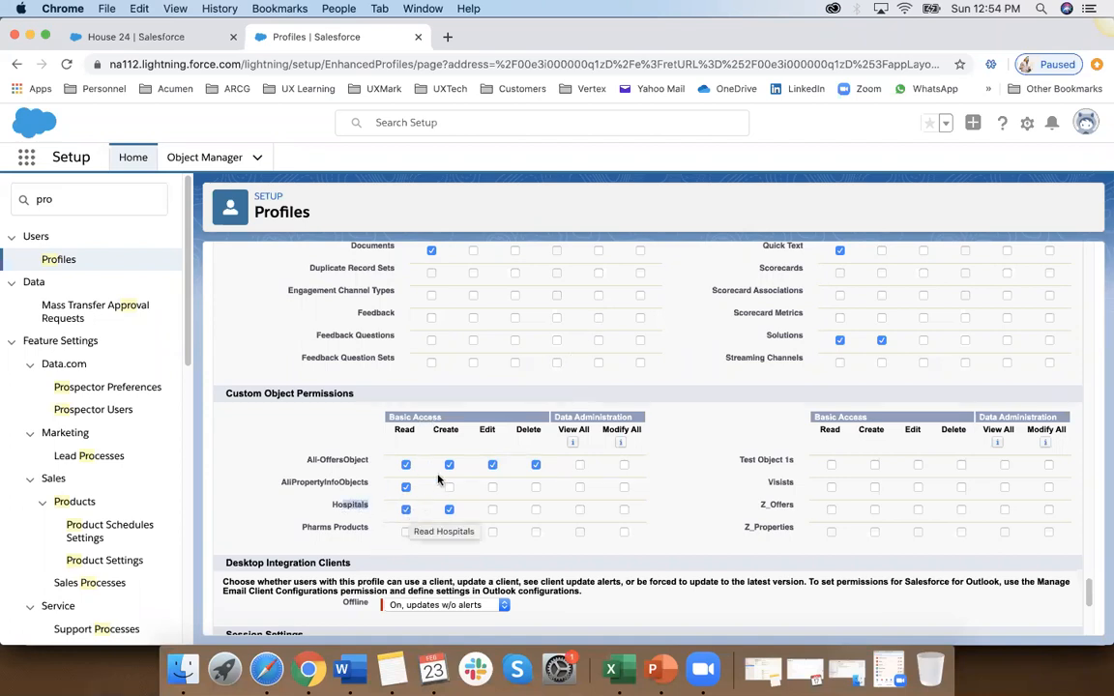
Step: Highlight the Hospitals label, view the AliPropertyInfoObjects list in Ali Test App, and open its new-record form, closing it without saving
click(356, 504)
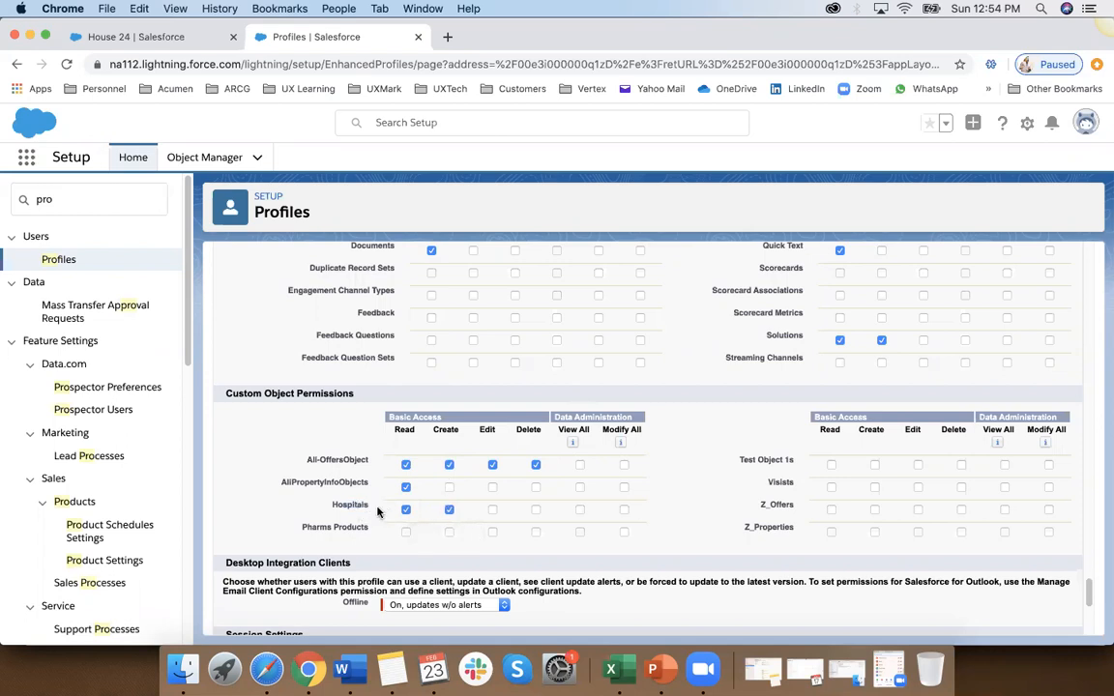
double_click(339, 504)
click(164, 37)
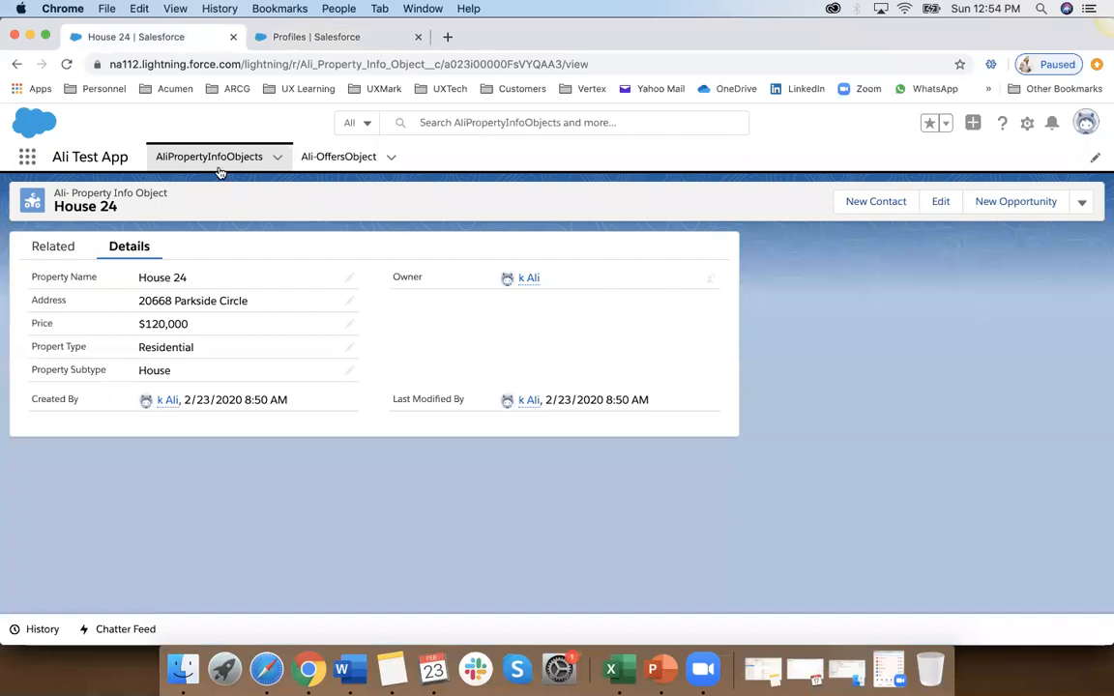
click(219, 171)
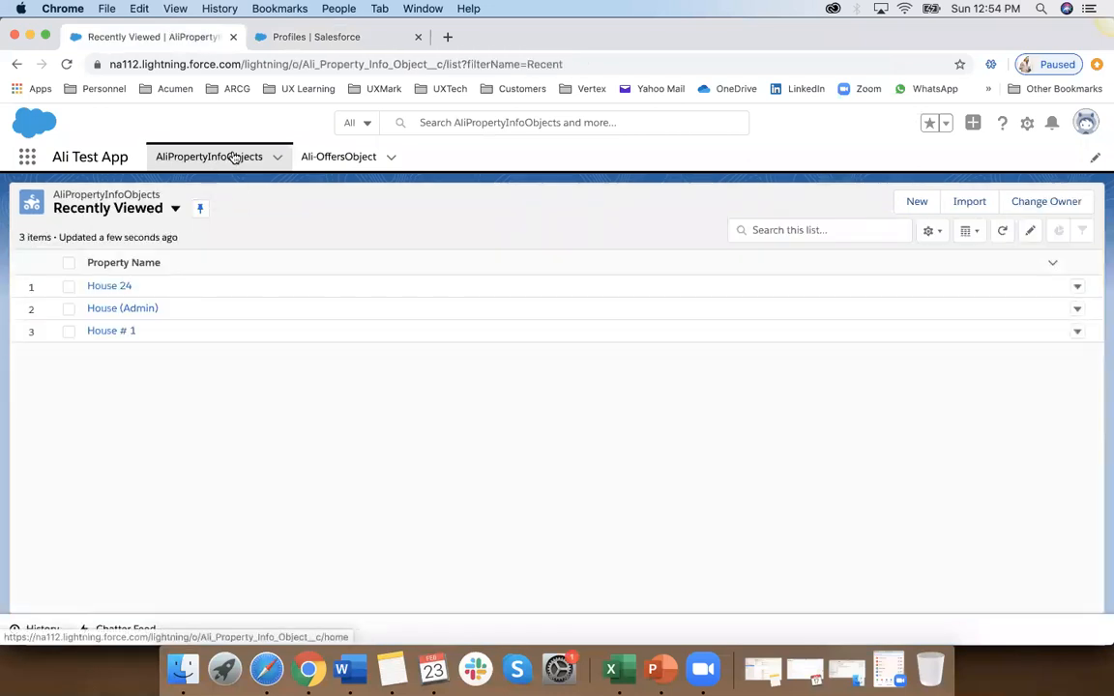
click(910, 209)
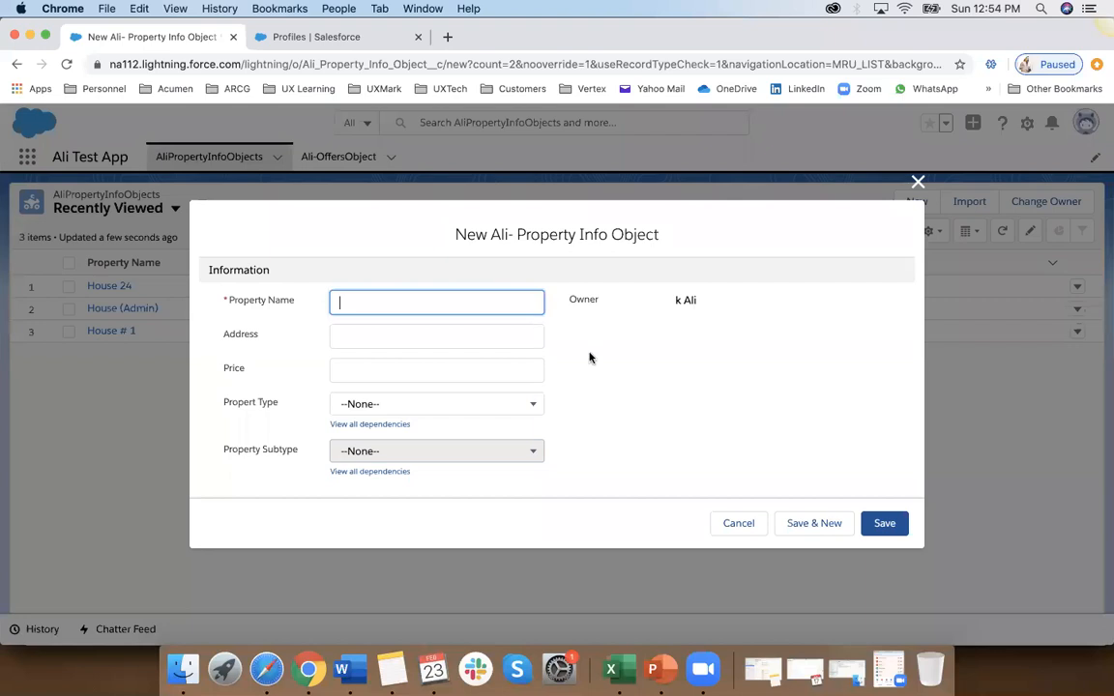
click(917, 181)
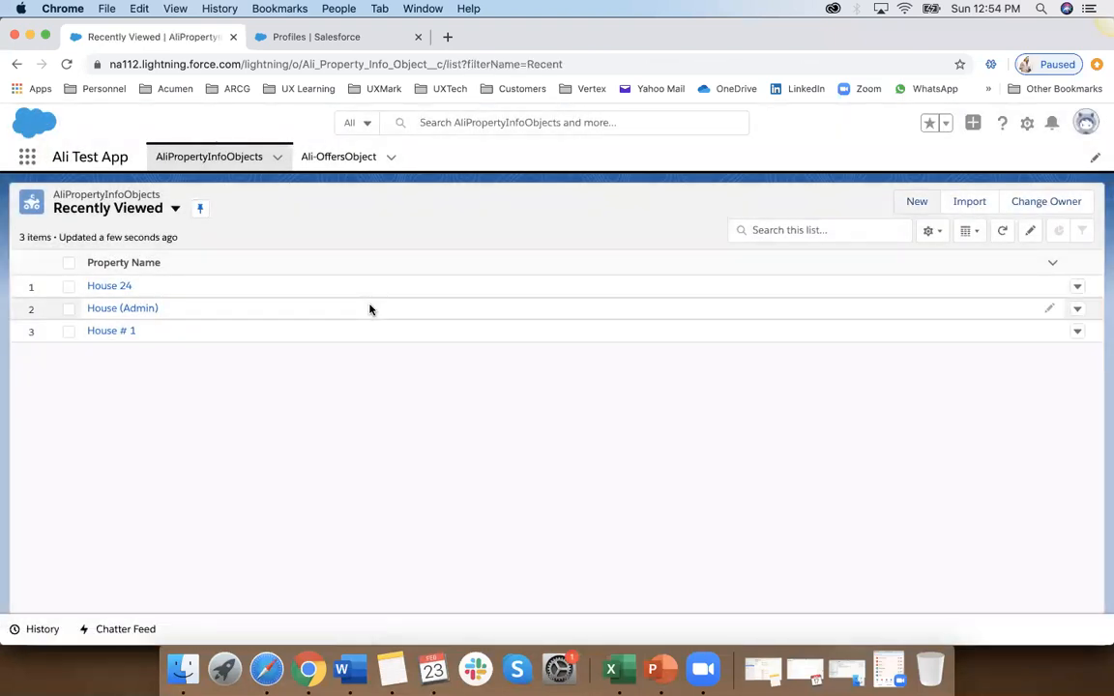
Step: Open the House 24 record and demonstrate editing its Price field inline twice, discarding the edit each time
click(119, 288)
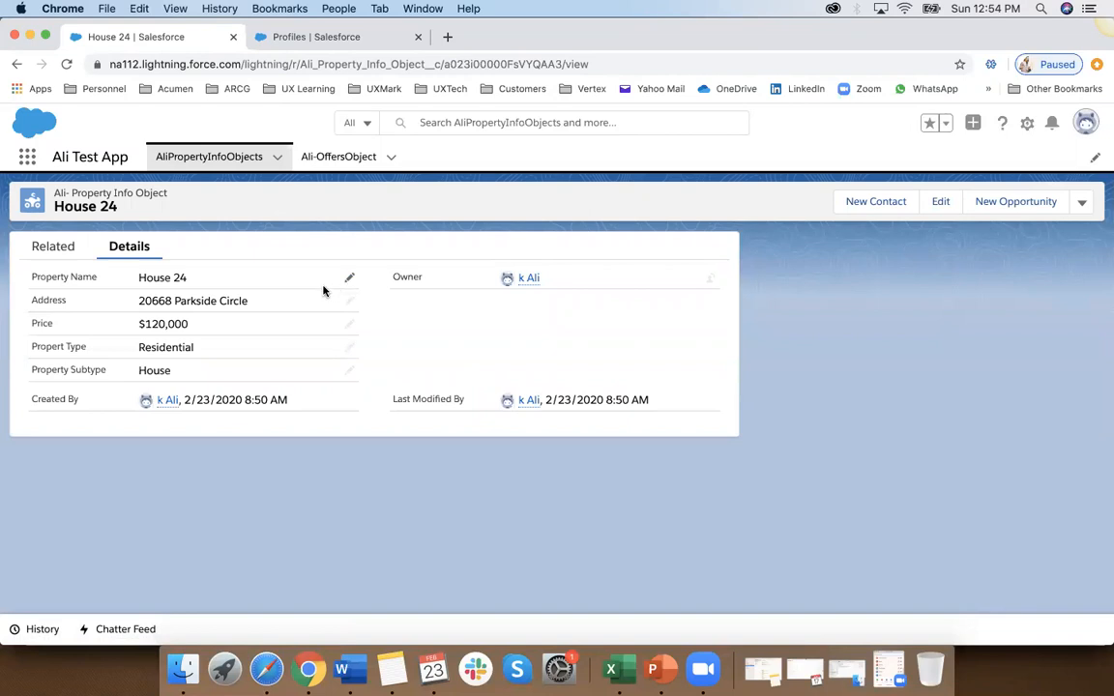
click(347, 324)
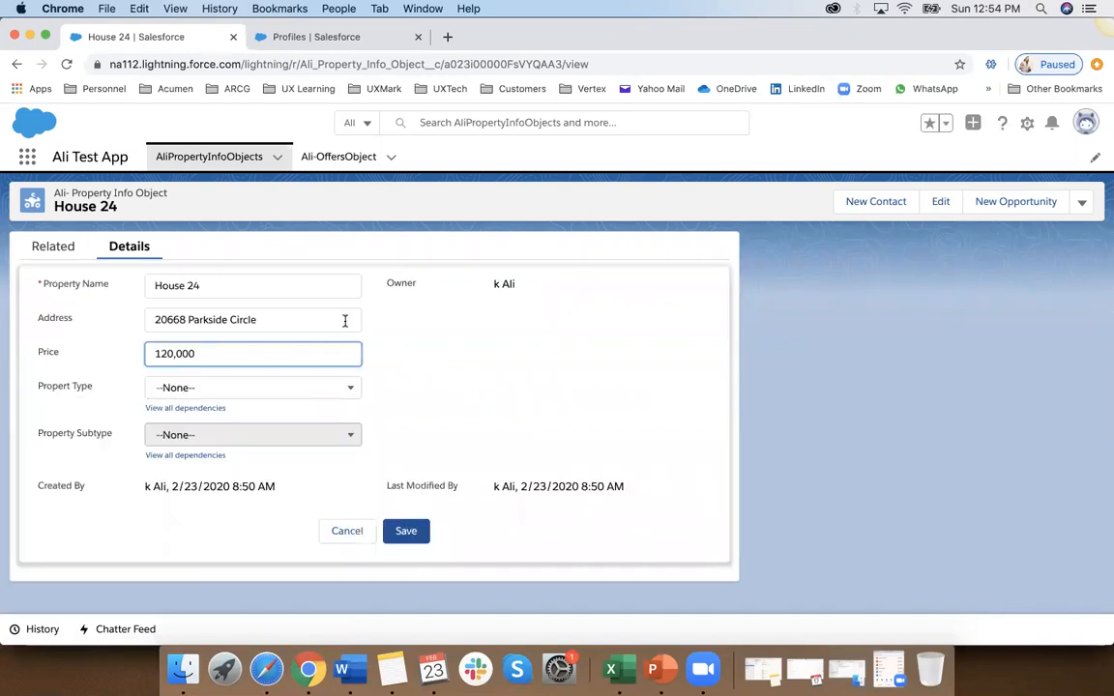
click(347, 531)
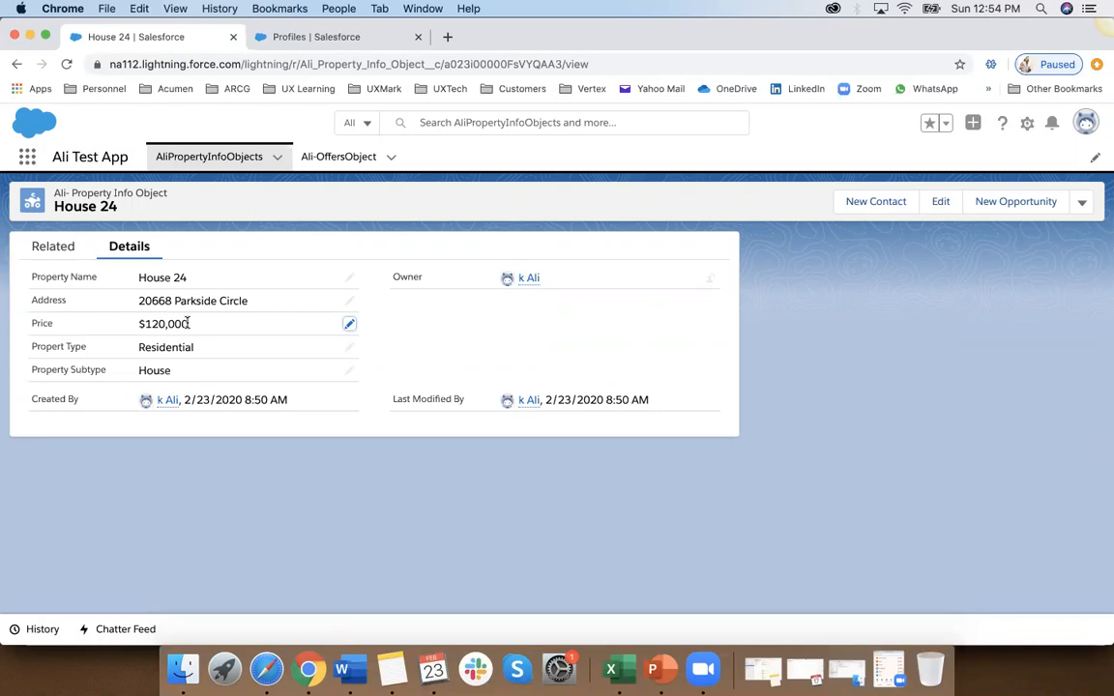
click(349, 327)
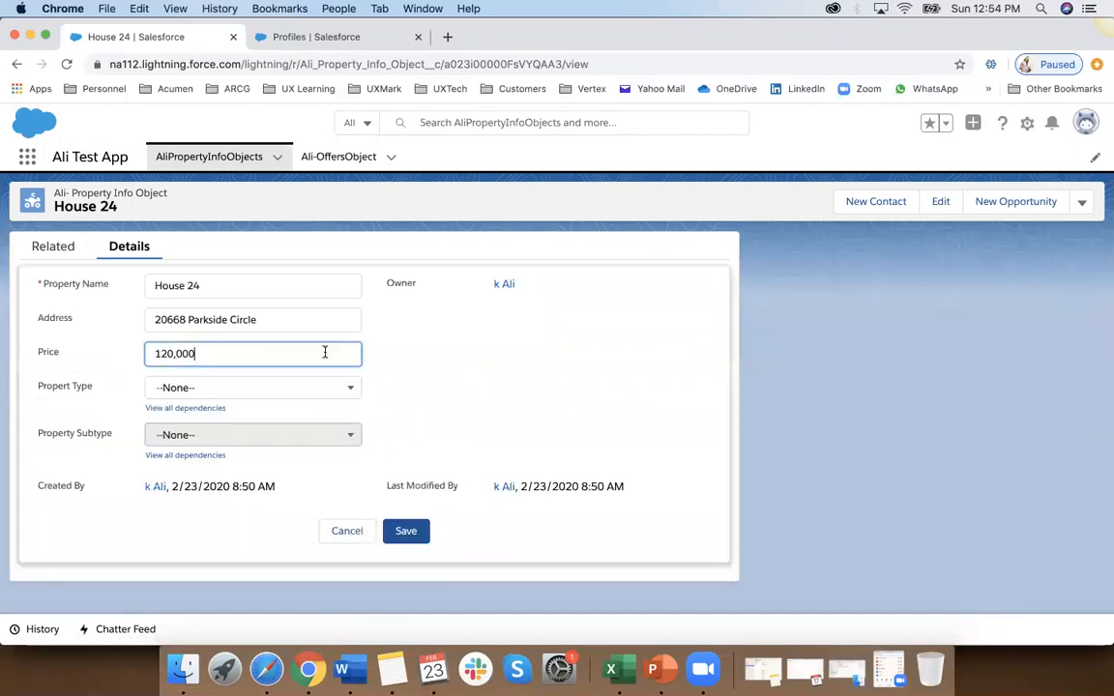
click(348, 533)
Step: In the profile's Custom Object Permissions, remove Edit and Delete from Ali-OffersObject and highlight the Edit and Delete column headings
click(350, 35)
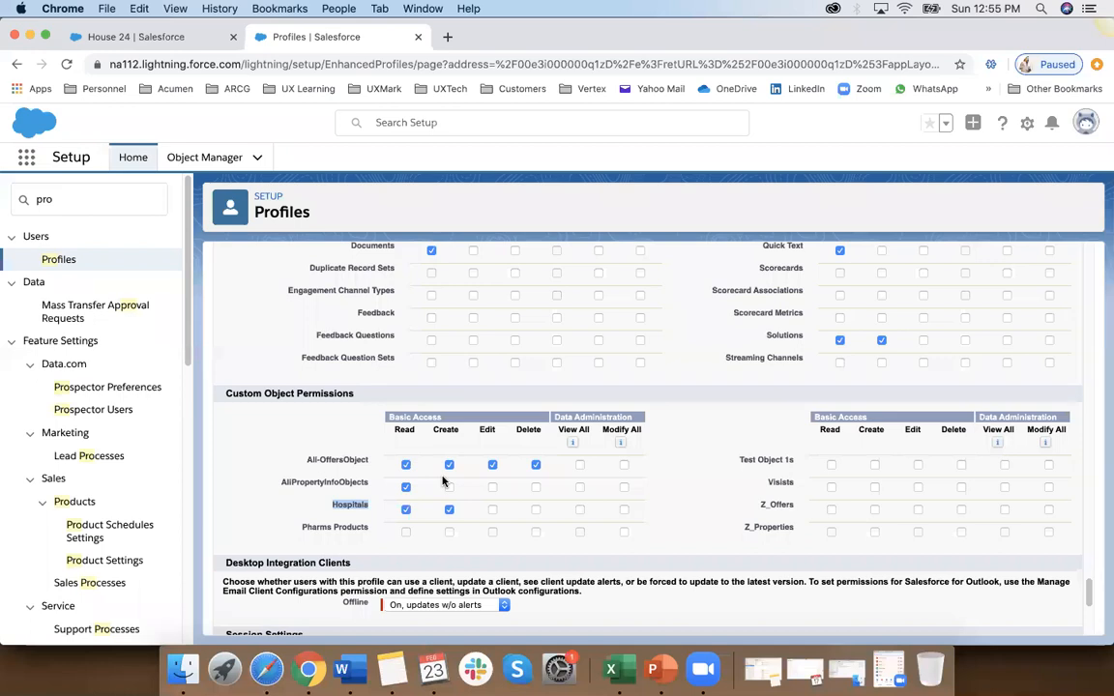
click(494, 466)
drag(480, 429, 533, 432)
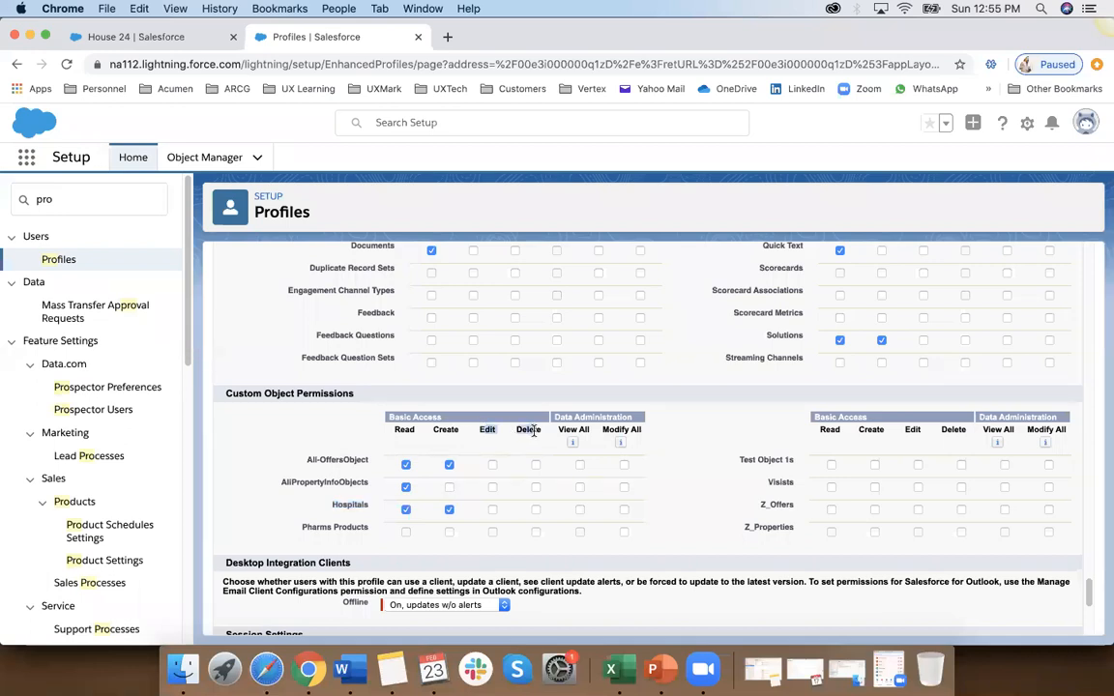
drag(533, 432, 542, 431)
Step: Switch to Book1 in Excel and examine the license, Sales Profile and Permission Sets entries for Dir 1 in the BOA table
click(611, 670)
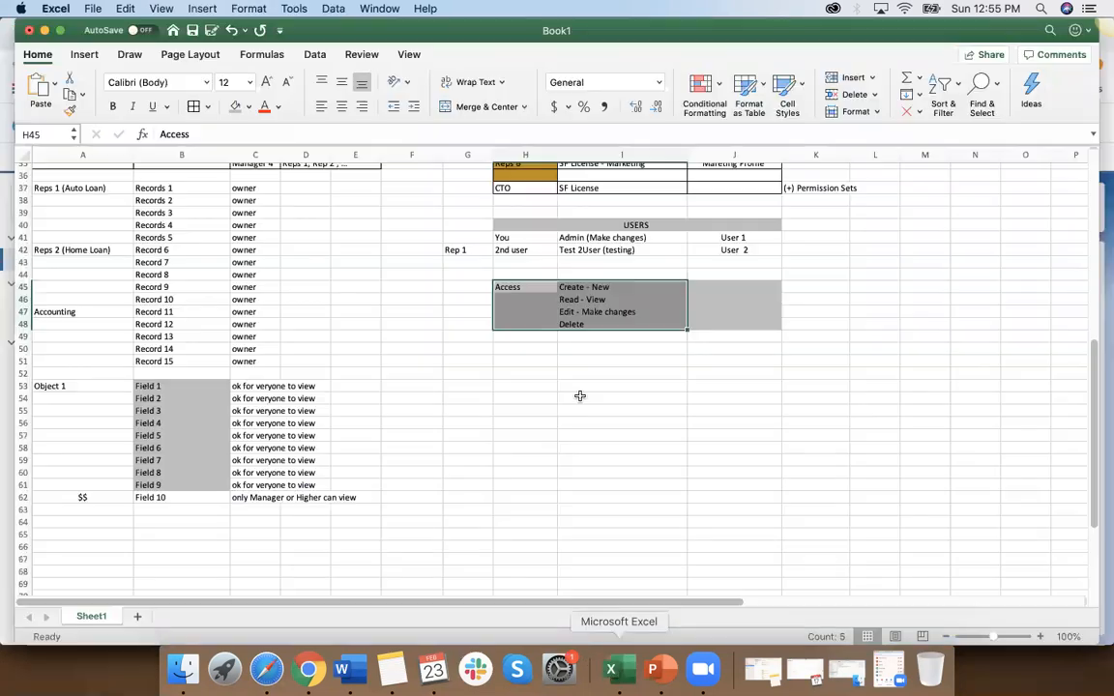
scroll(610, 400, up, 9)
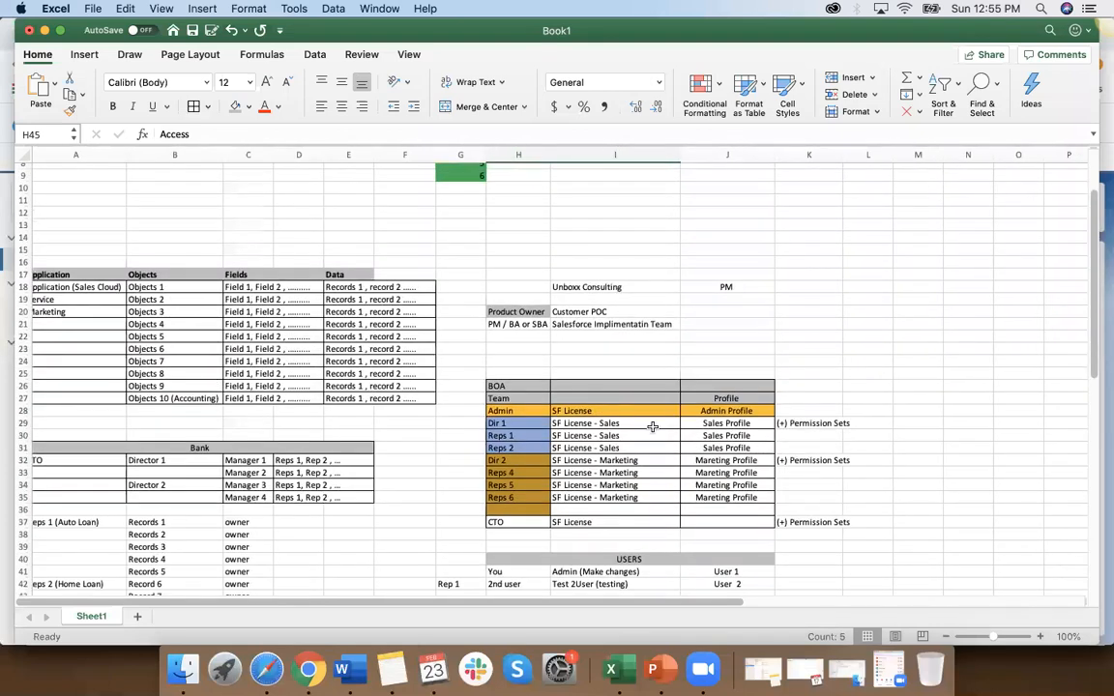
click(696, 422)
click(642, 422)
click(820, 423)
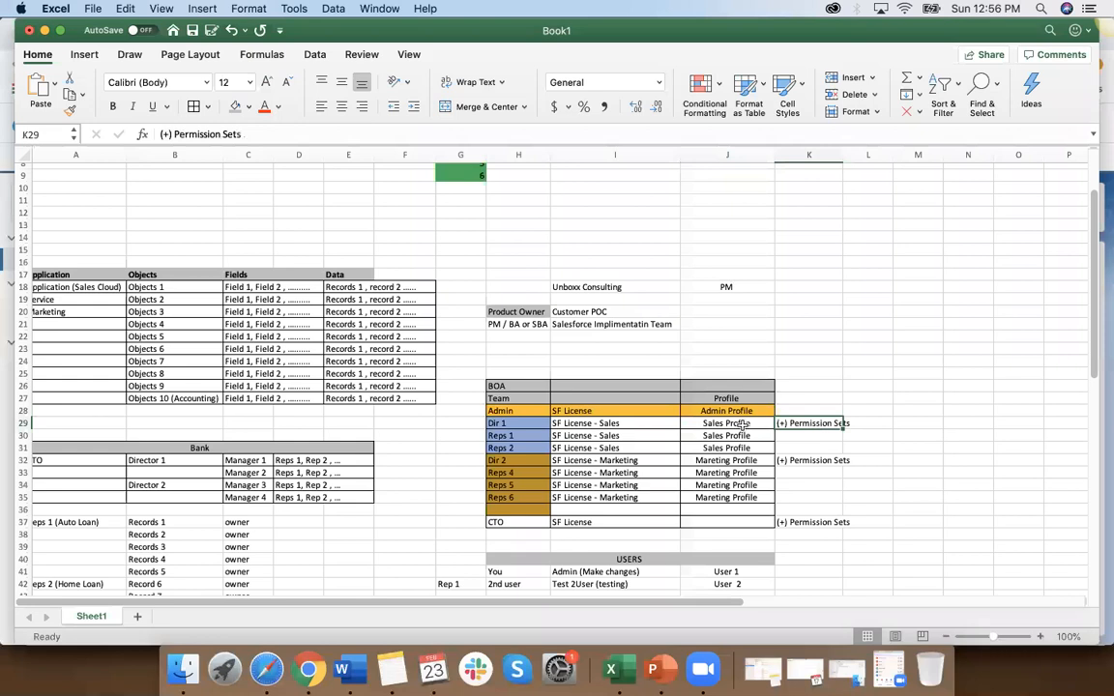
click(618, 421)
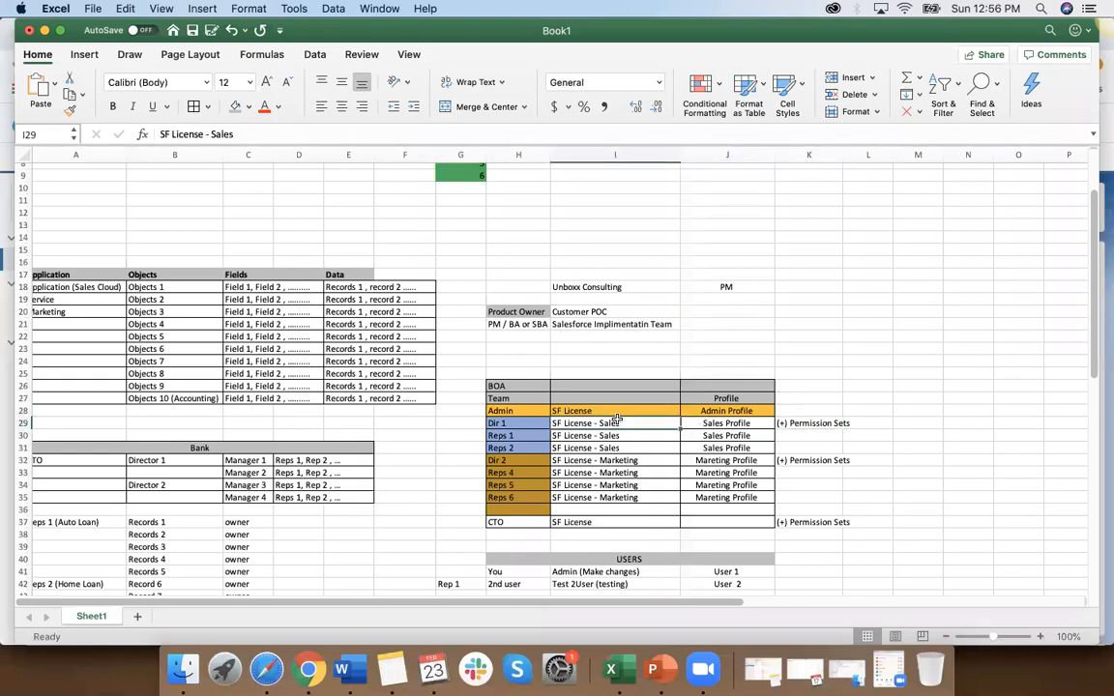
click(803, 423)
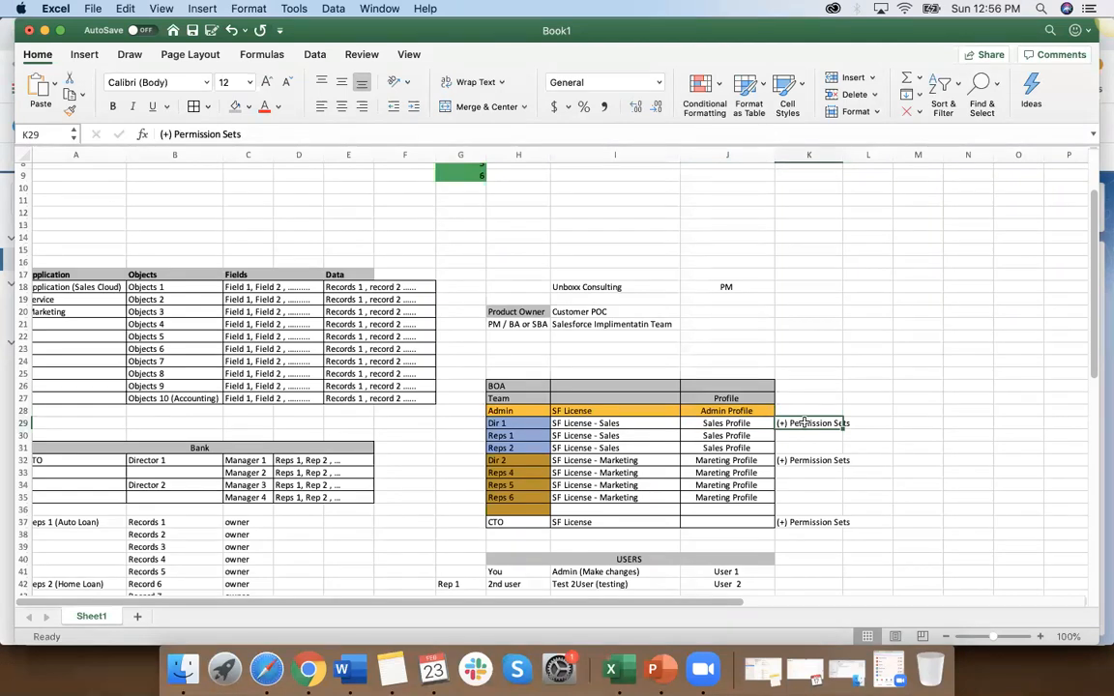
click(566, 423)
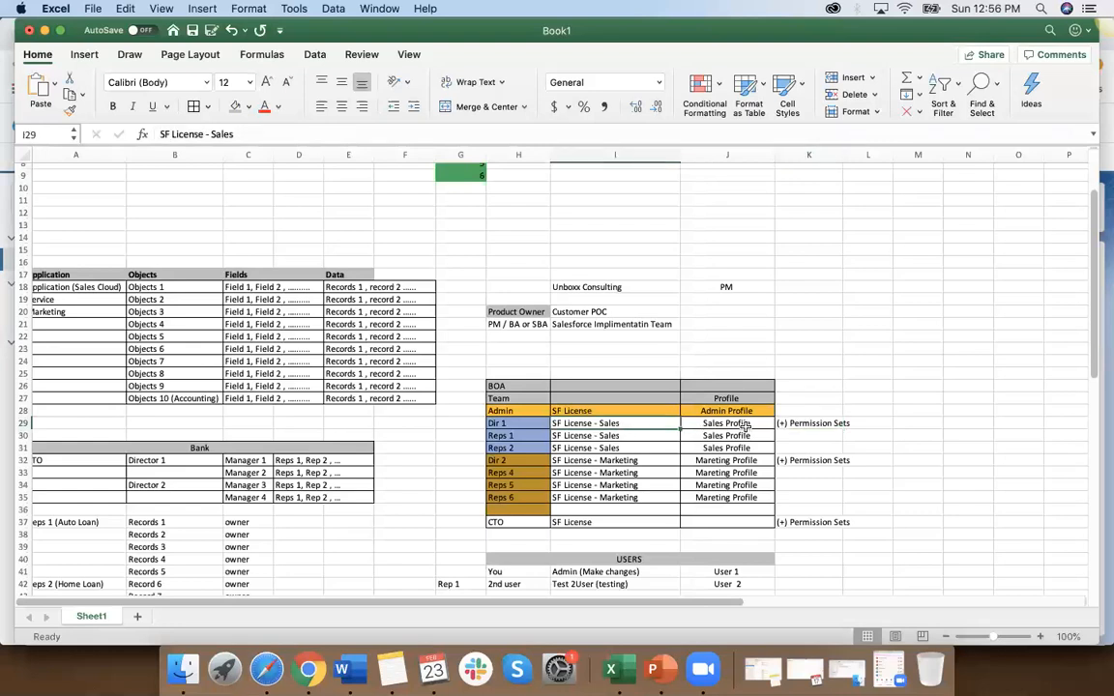
click(746, 425)
click(732, 437)
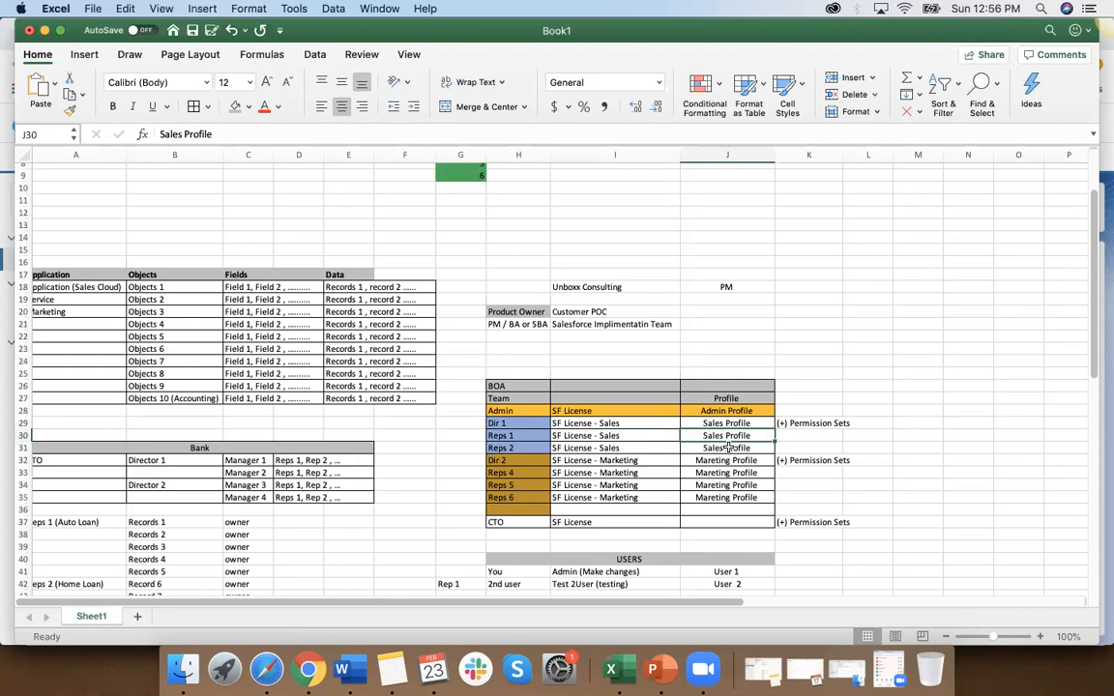
click(748, 423)
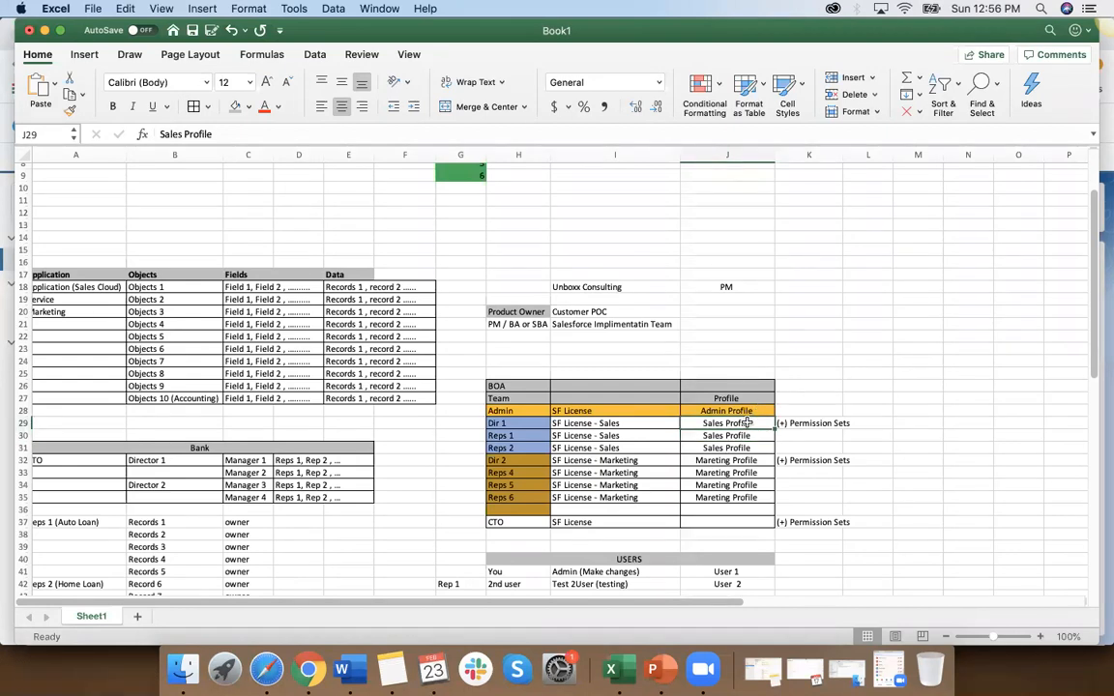
click(816, 423)
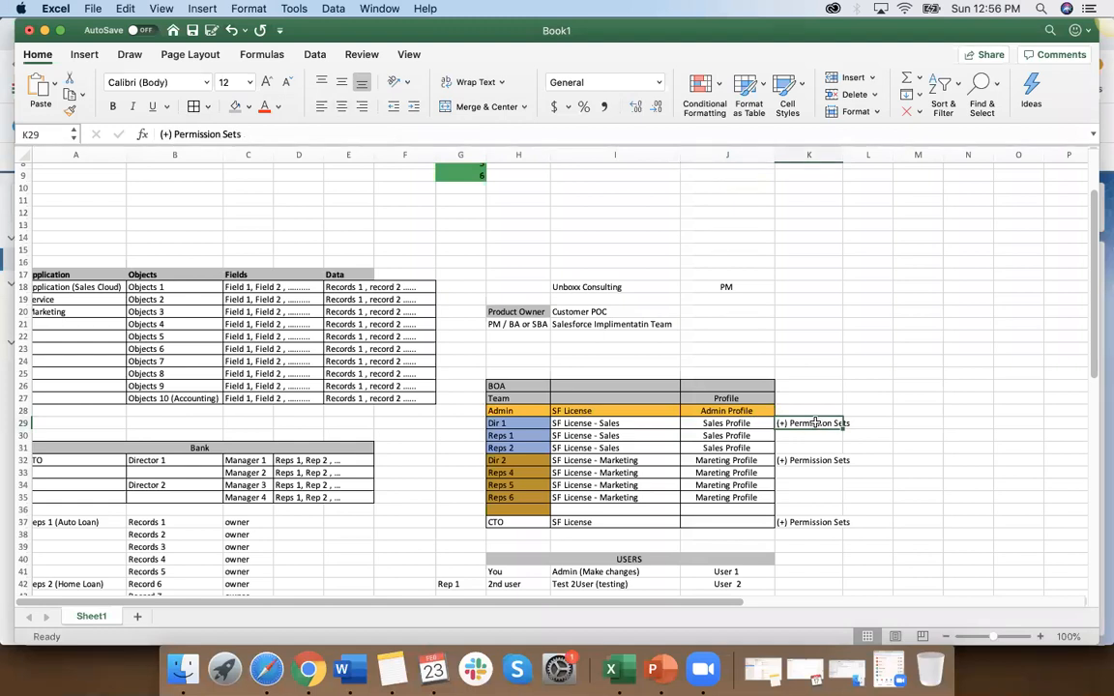
Step: Highlight the Sales Profile cells for Dir 1, Reps 1 and Reps 2 alongside Dir 1's Permission Sets entry, leaving the data unaltered
click(753, 423)
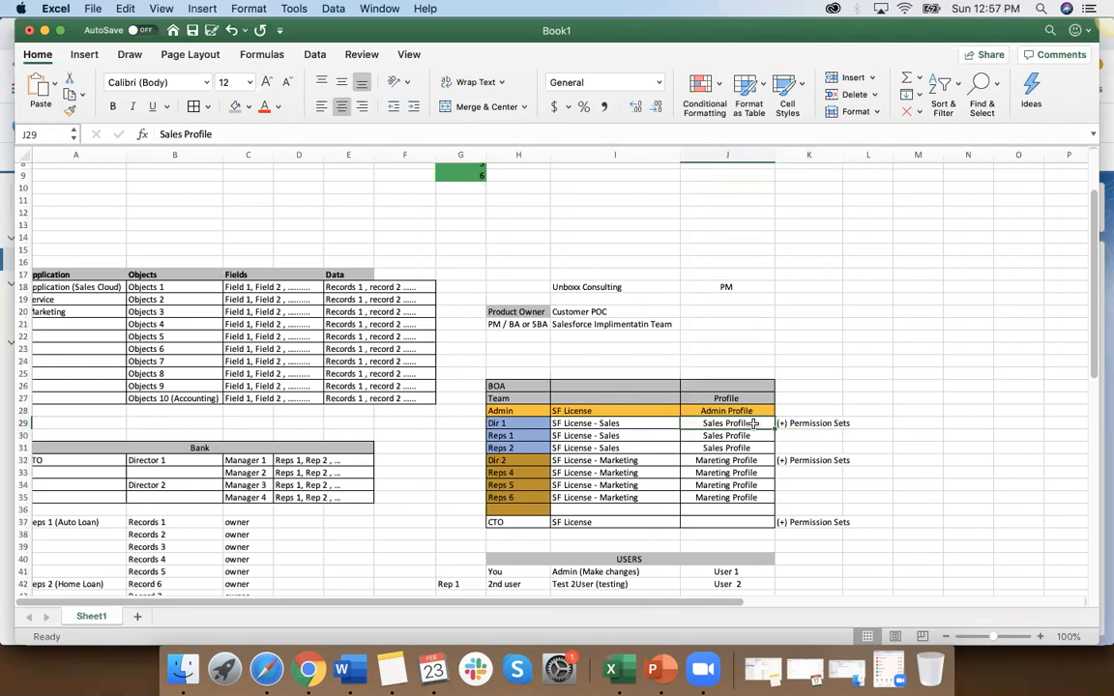
drag(753, 422, 739, 447)
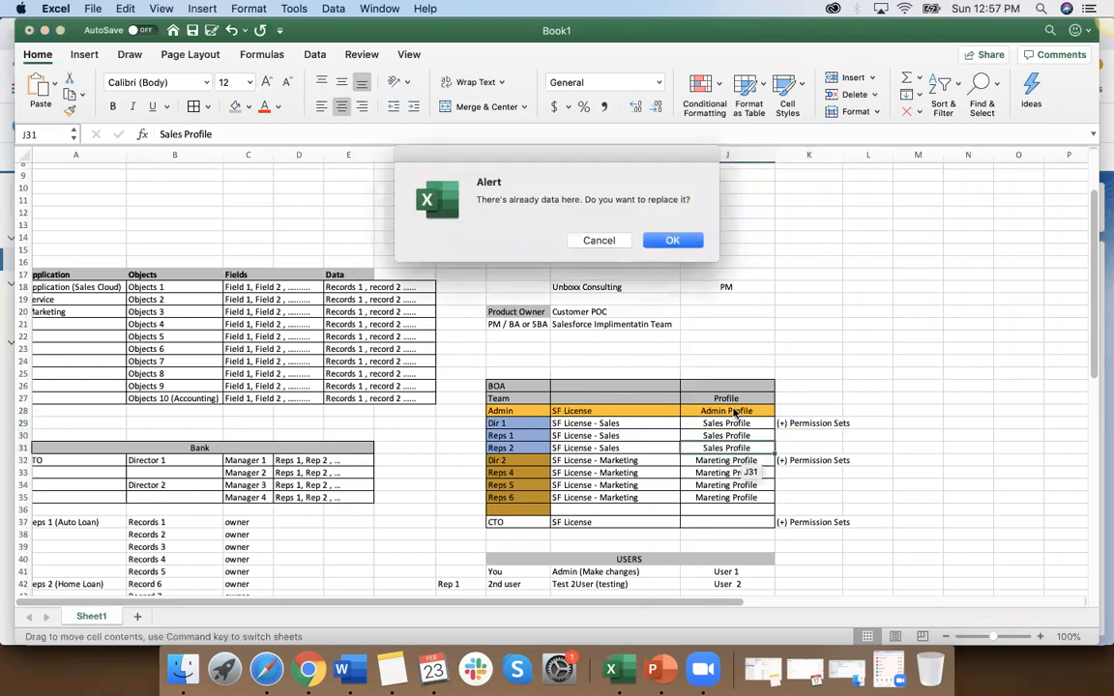
click(599, 240)
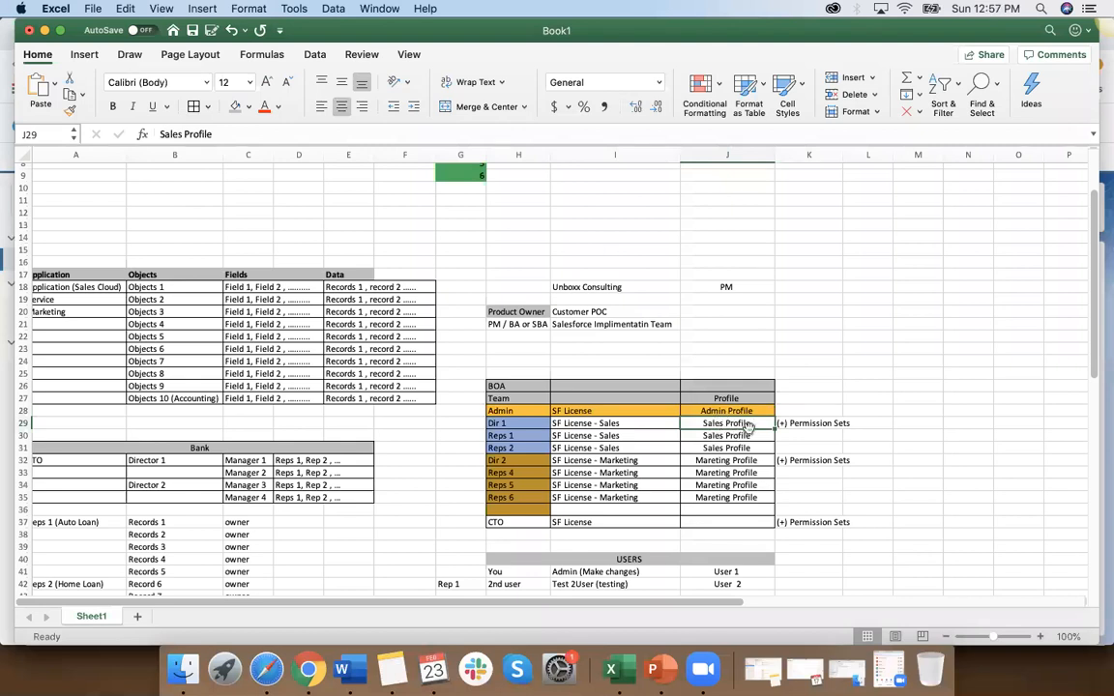
click(807, 424)
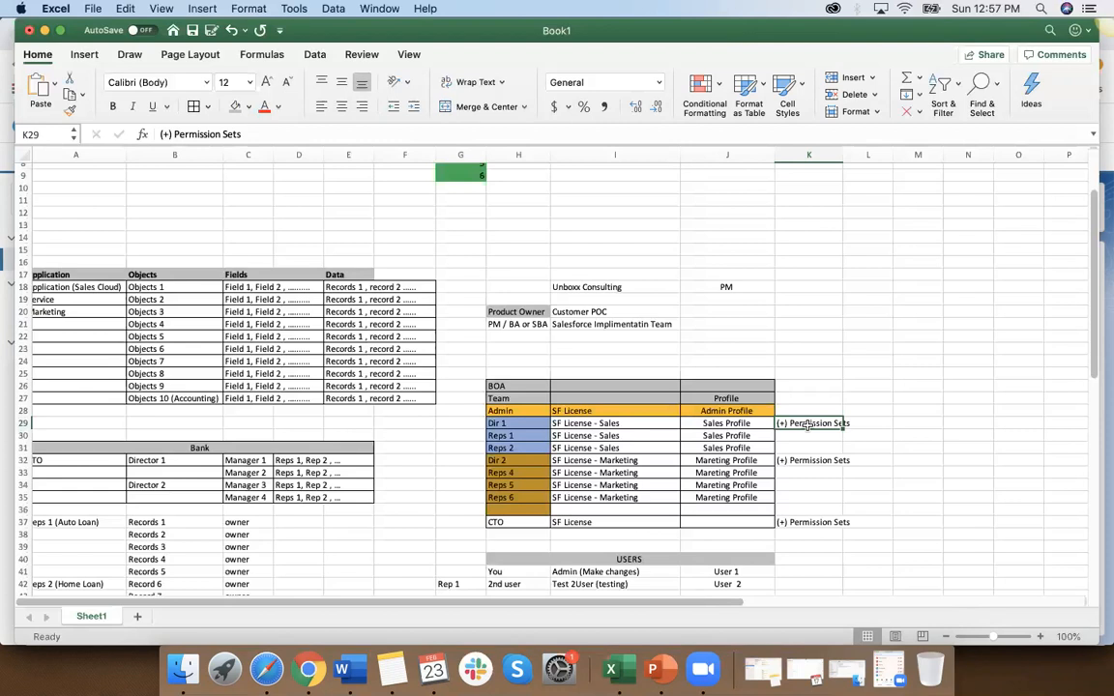
drag(740, 424, 737, 444)
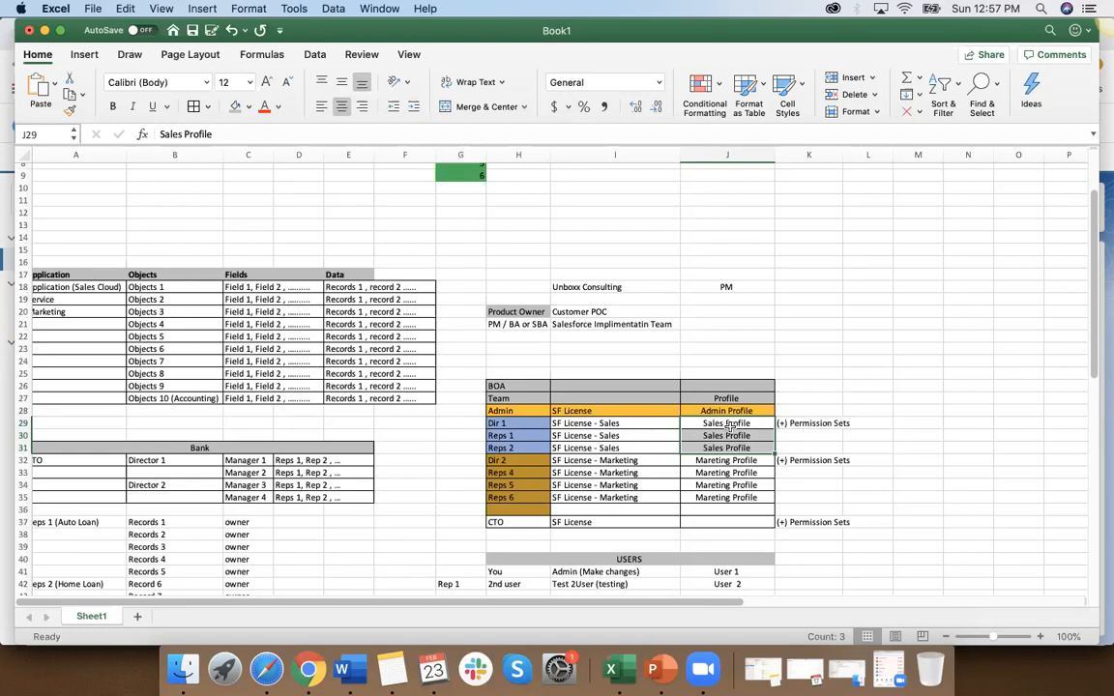
click(723, 422)
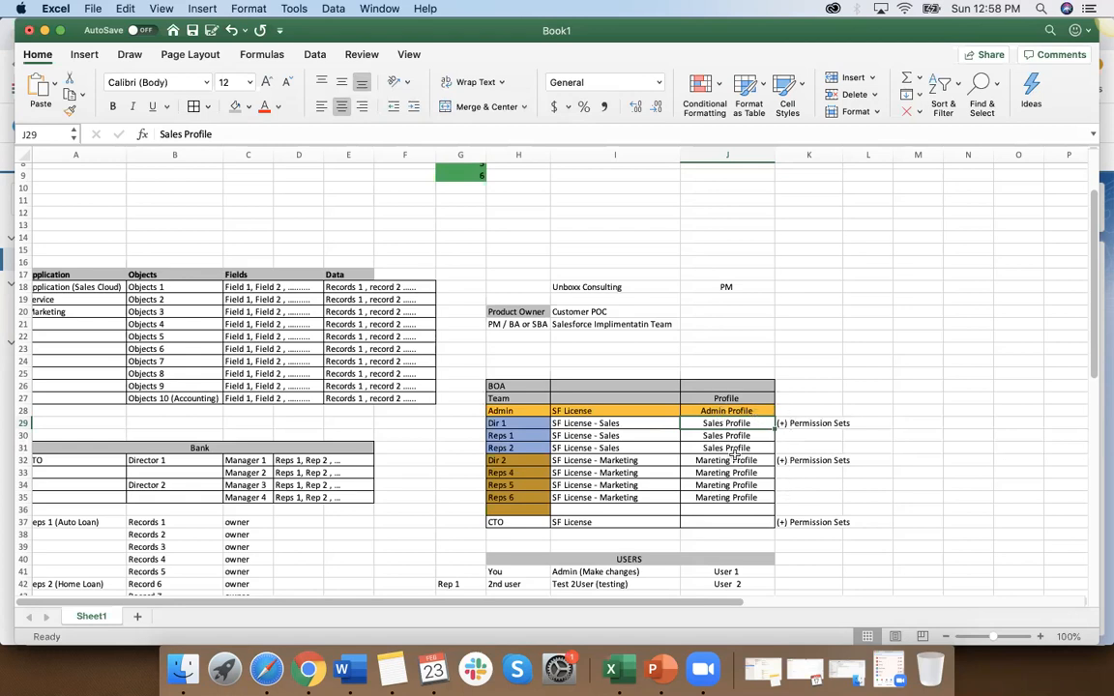
Step: Compare the Profile column's Admin, Sales, Marketing and CTO cells in the BOA table, ending on Dir 1's Permission Sets entry
click(723, 410)
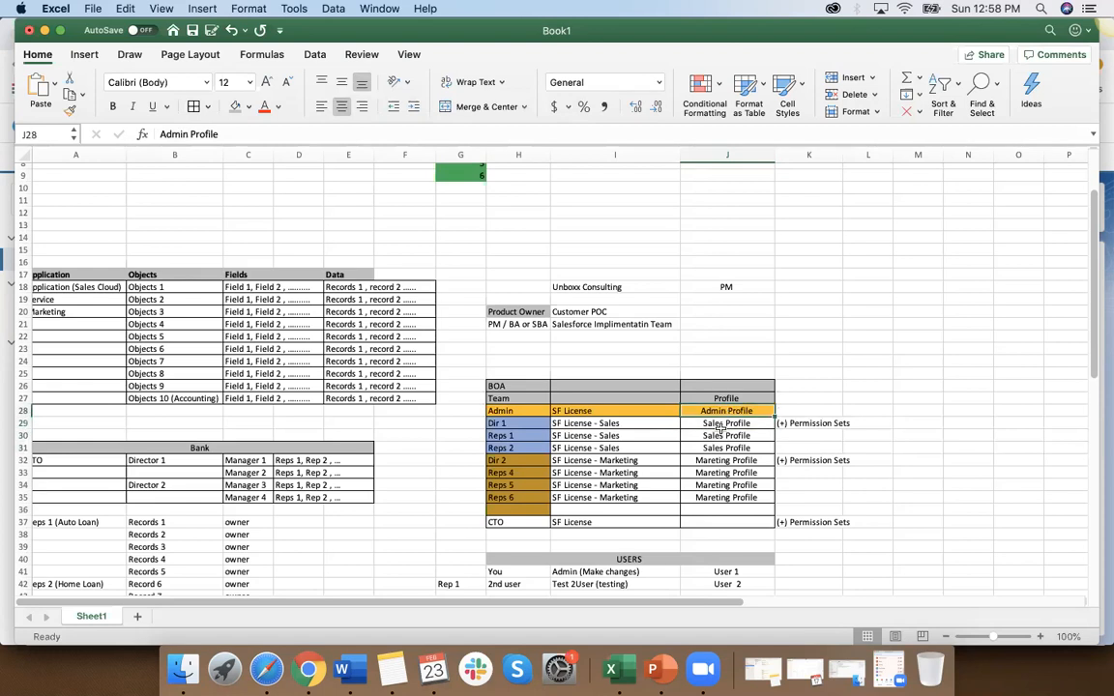
click(720, 427)
click(716, 463)
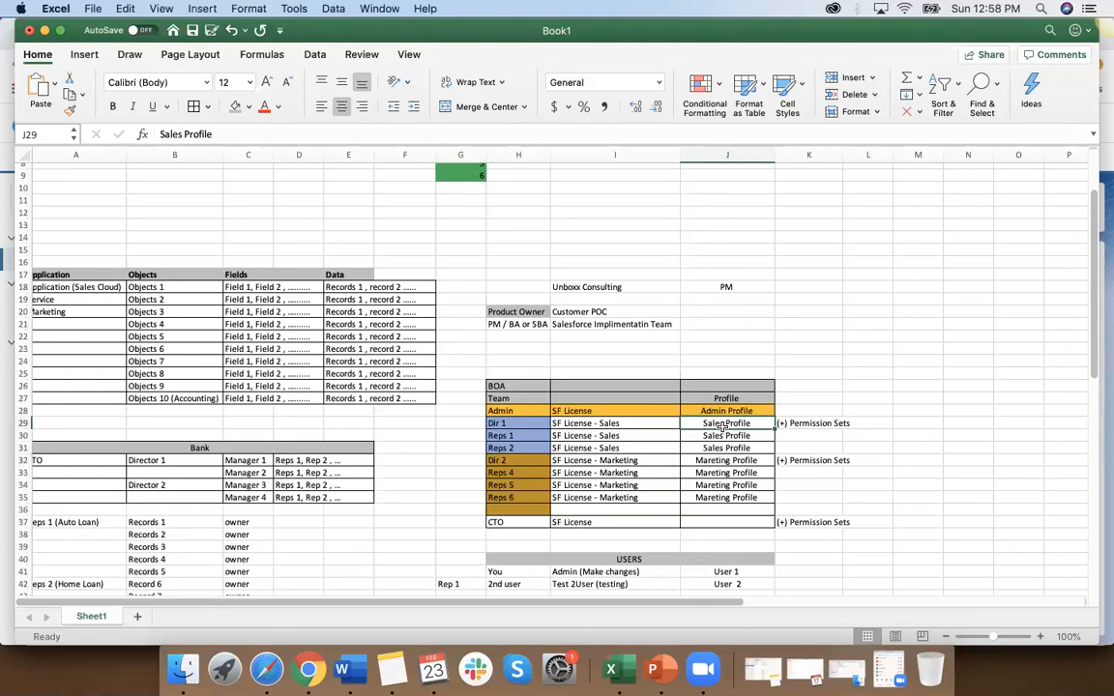
click(725, 437)
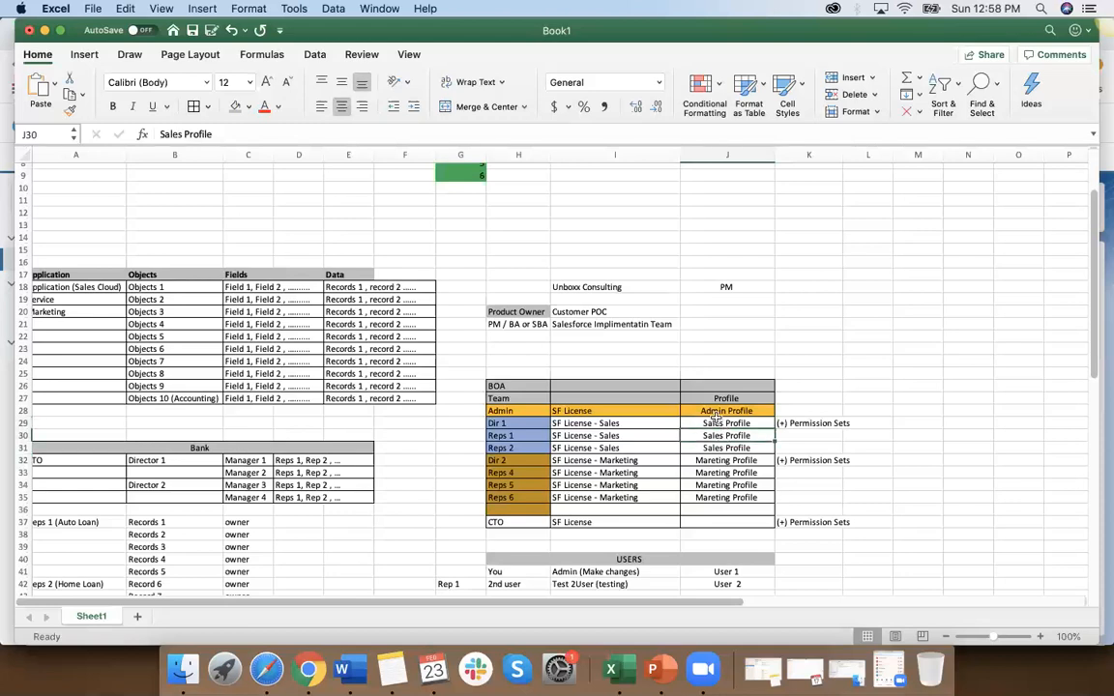
click(715, 425)
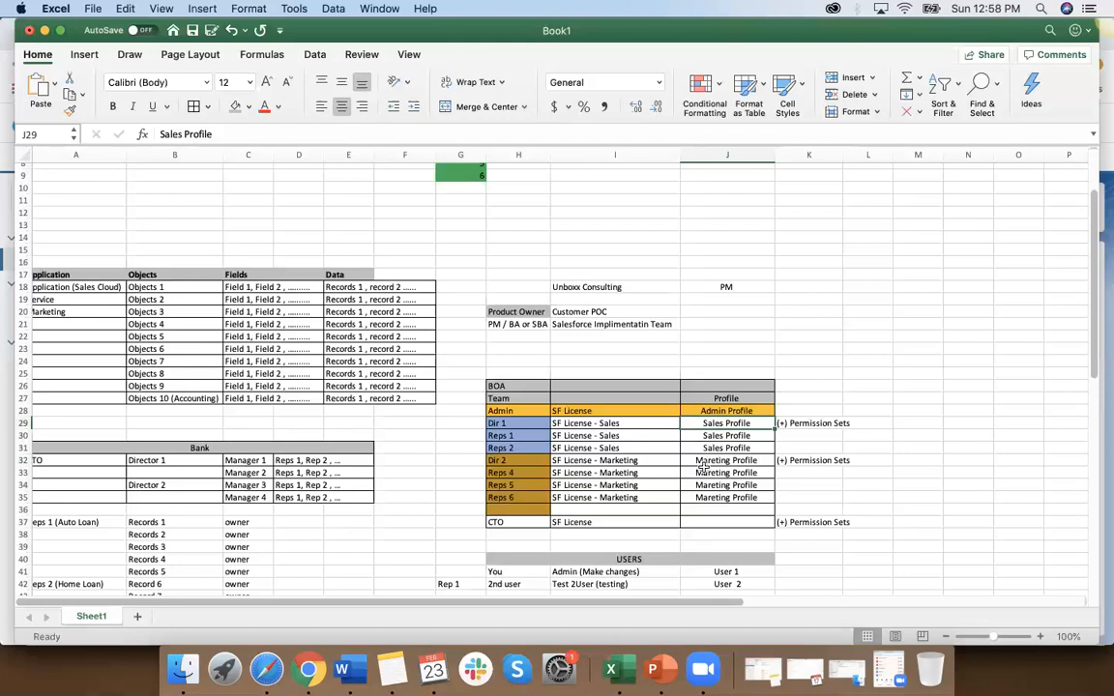
click(706, 462)
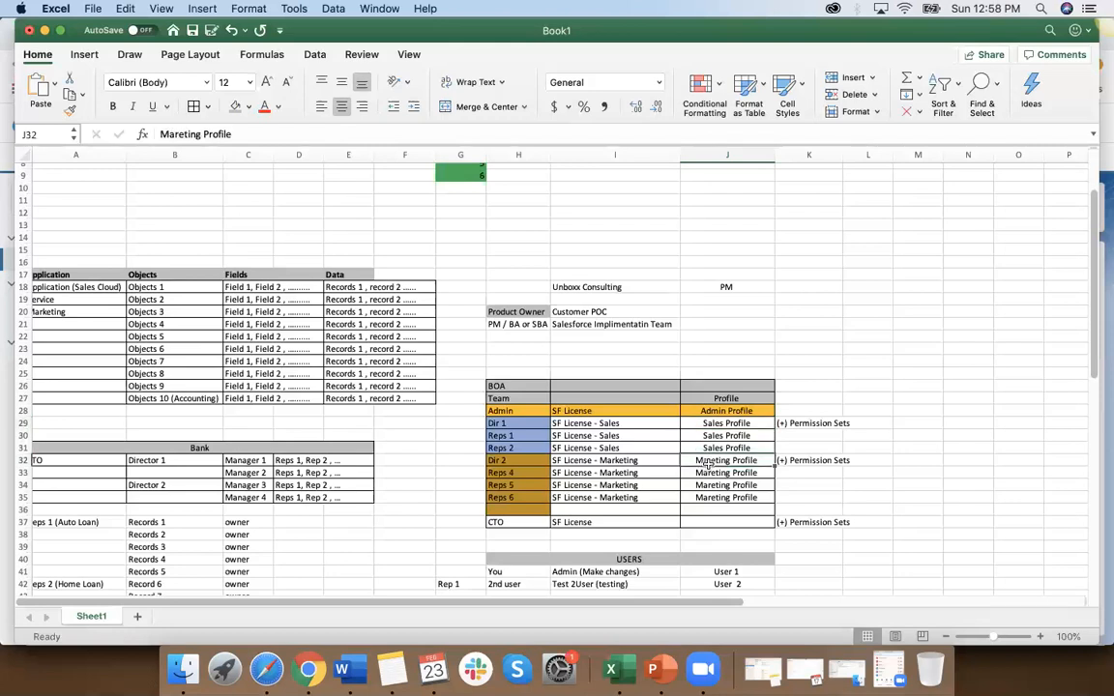
click(706, 520)
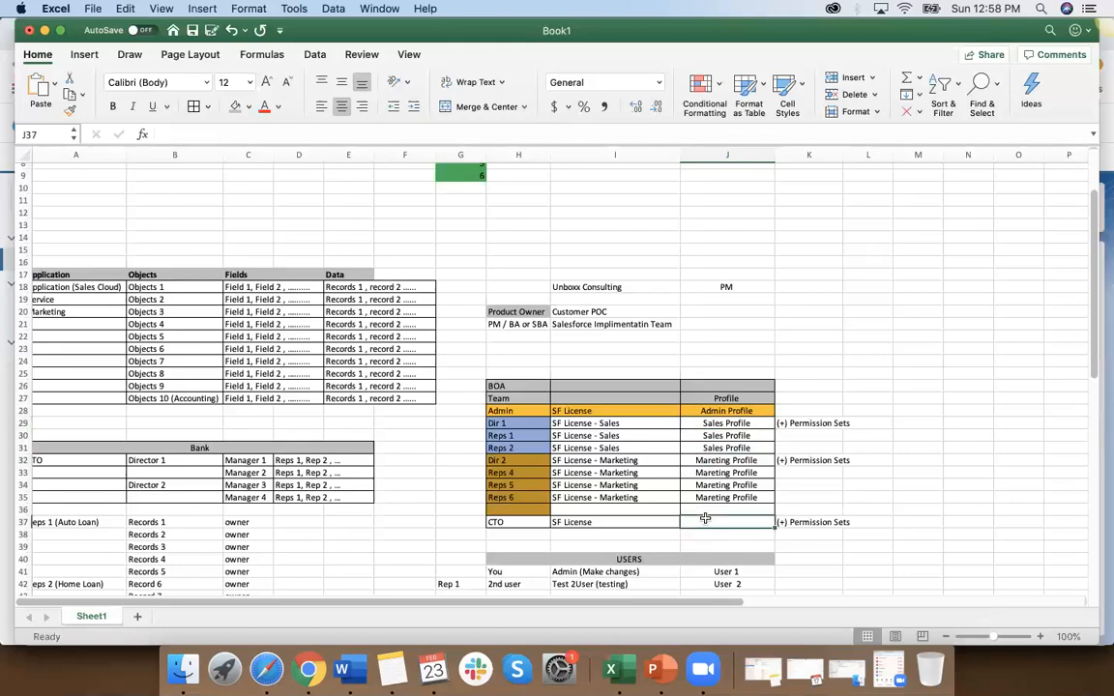
click(727, 412)
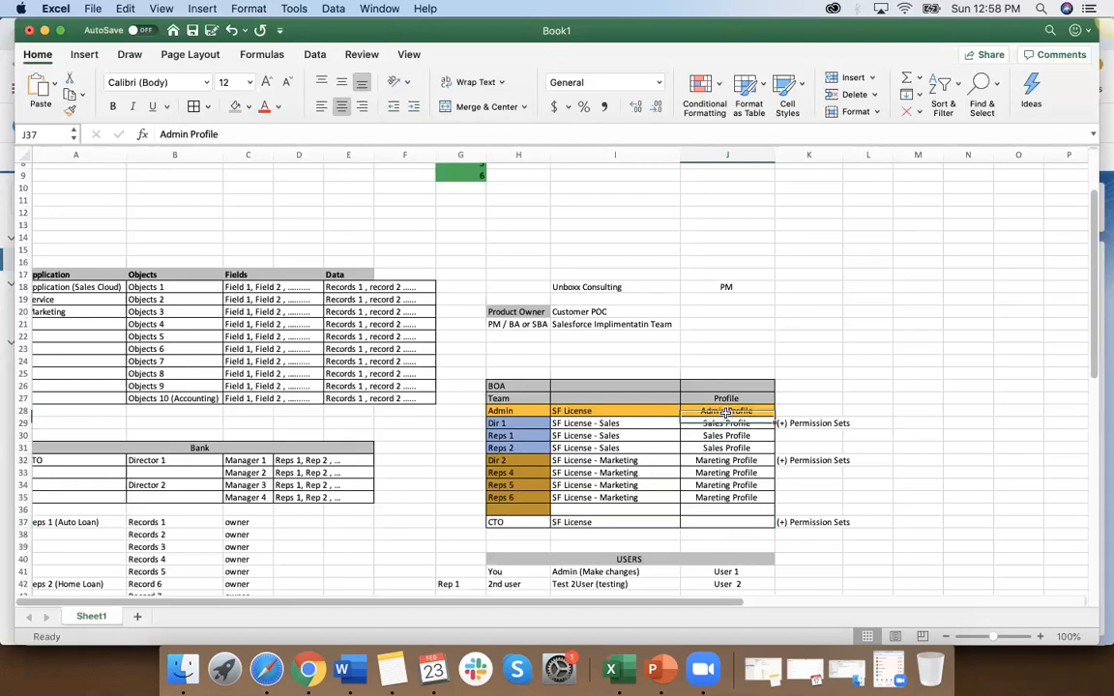
key(Down)
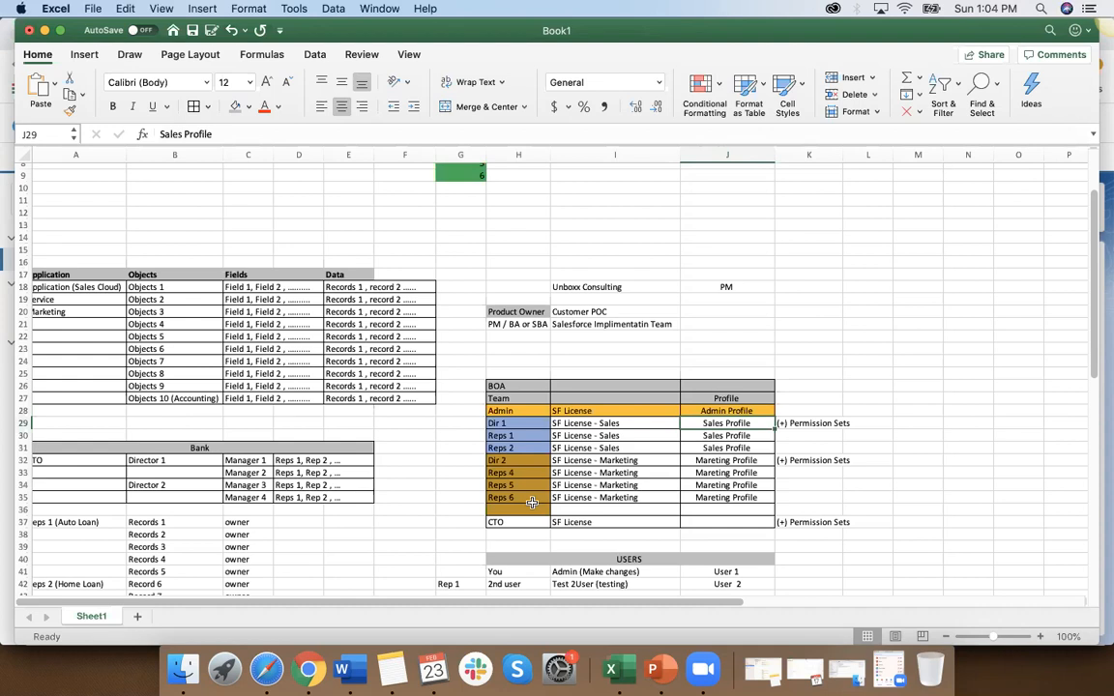
click(809, 424)
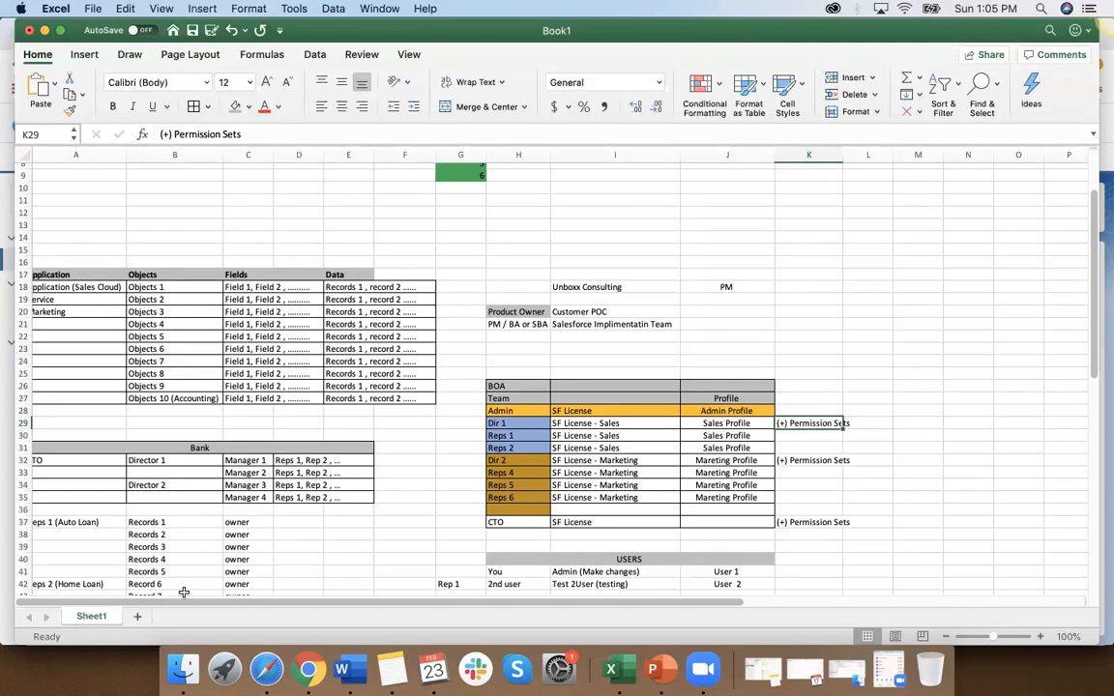
Step: Highlight Field 1 to Field 10 under Object 1 in the sheet and examine the manager-only viewing rule for Field 10
scroll(163, 518, down, 5)
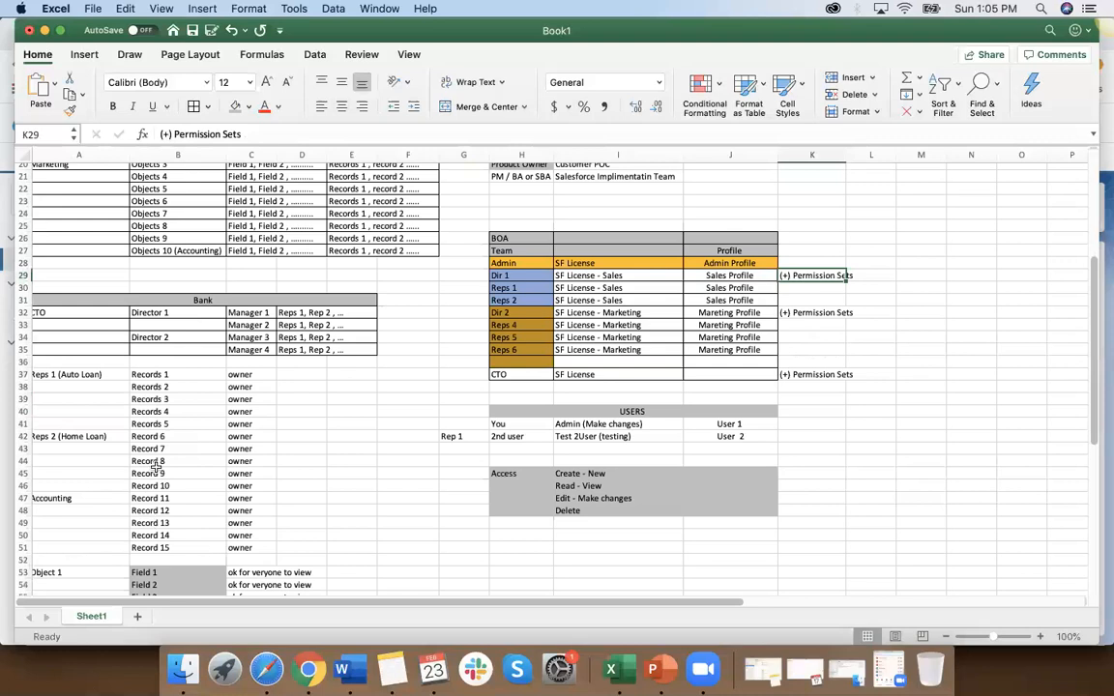
scroll(155, 467, down, 7)
drag(168, 391, 169, 511)
drag(172, 505, 172, 505)
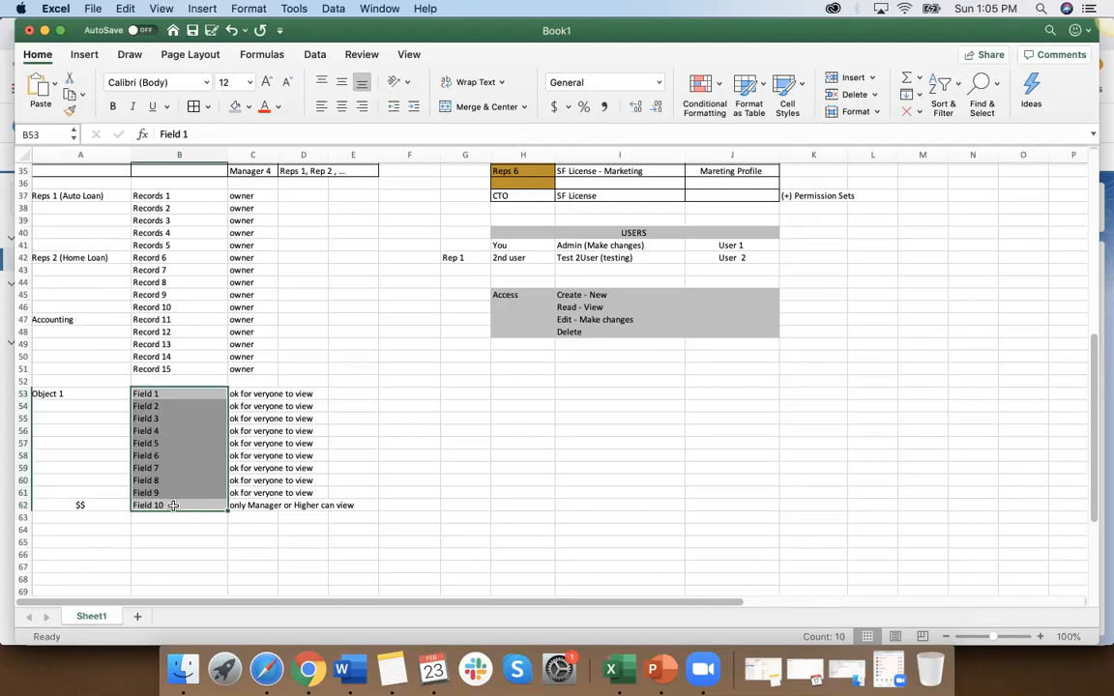
click(152, 506)
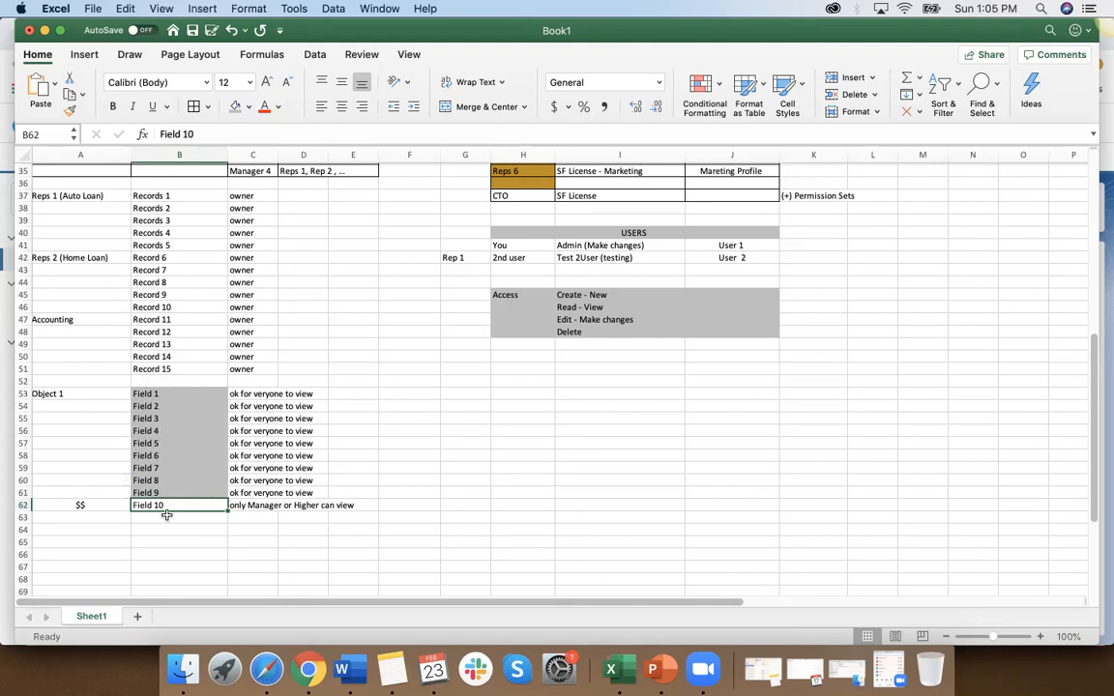
scroll(92, 505, right, 1)
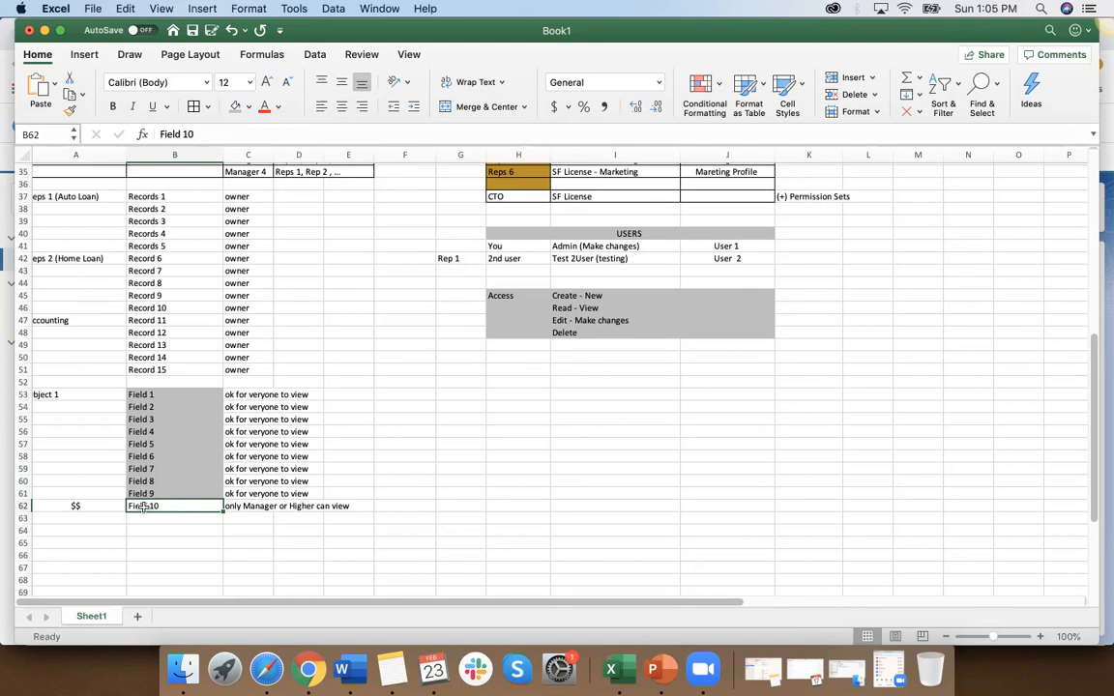
scroll(453, 467, up, 5)
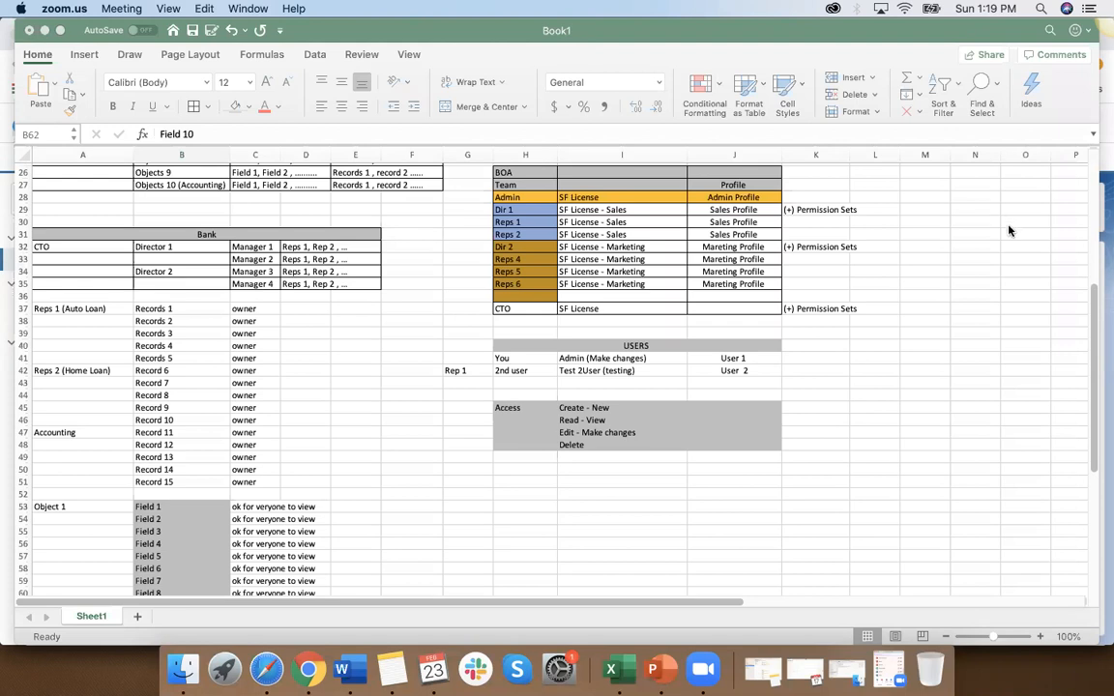
click(815, 450)
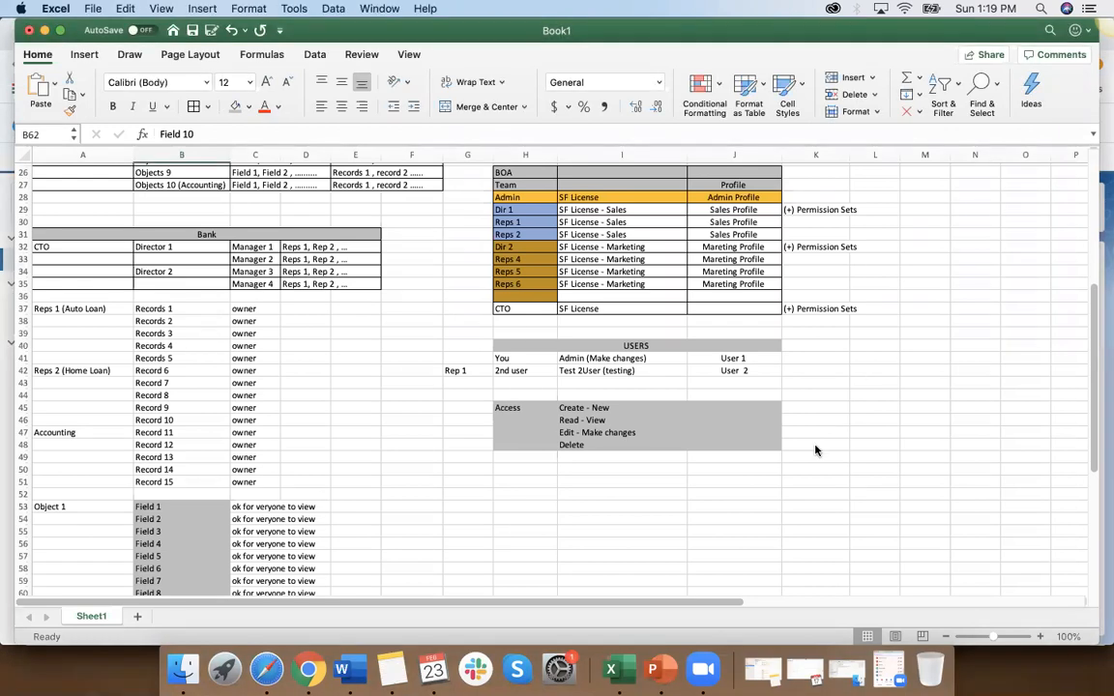
Step: Switch to Salesforce in Chrome and cancel the open edit of the cloned Sales profile
click(307, 670)
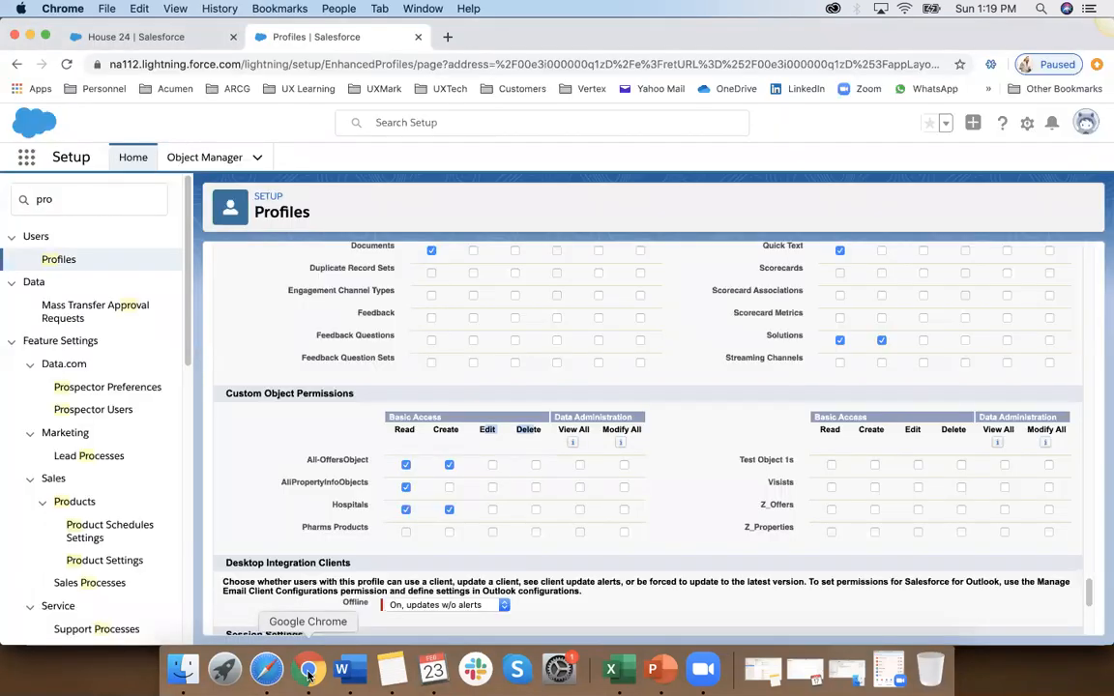
scroll(393, 344, down, 15)
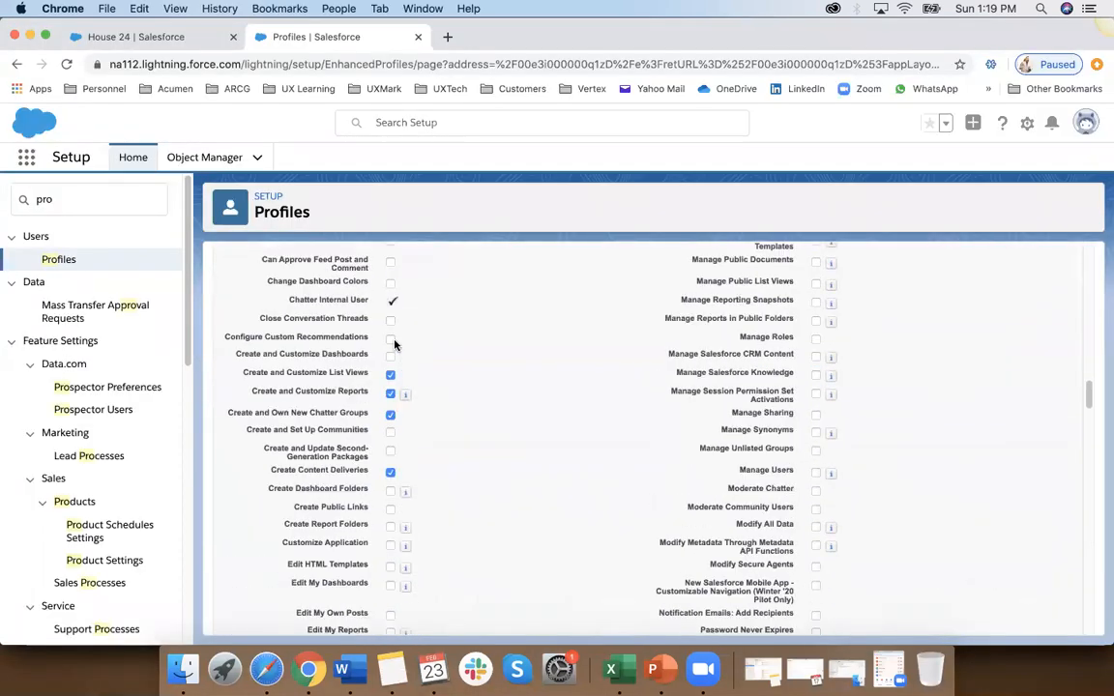
scroll(394, 344, up, 10)
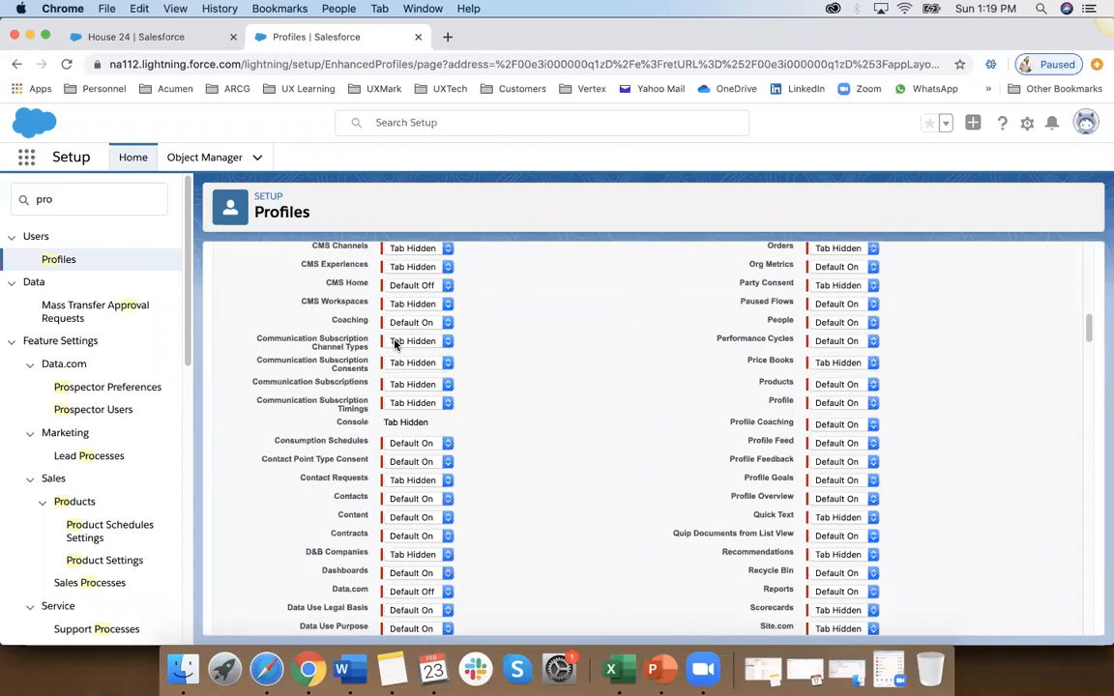
scroll(394, 343, up, 4)
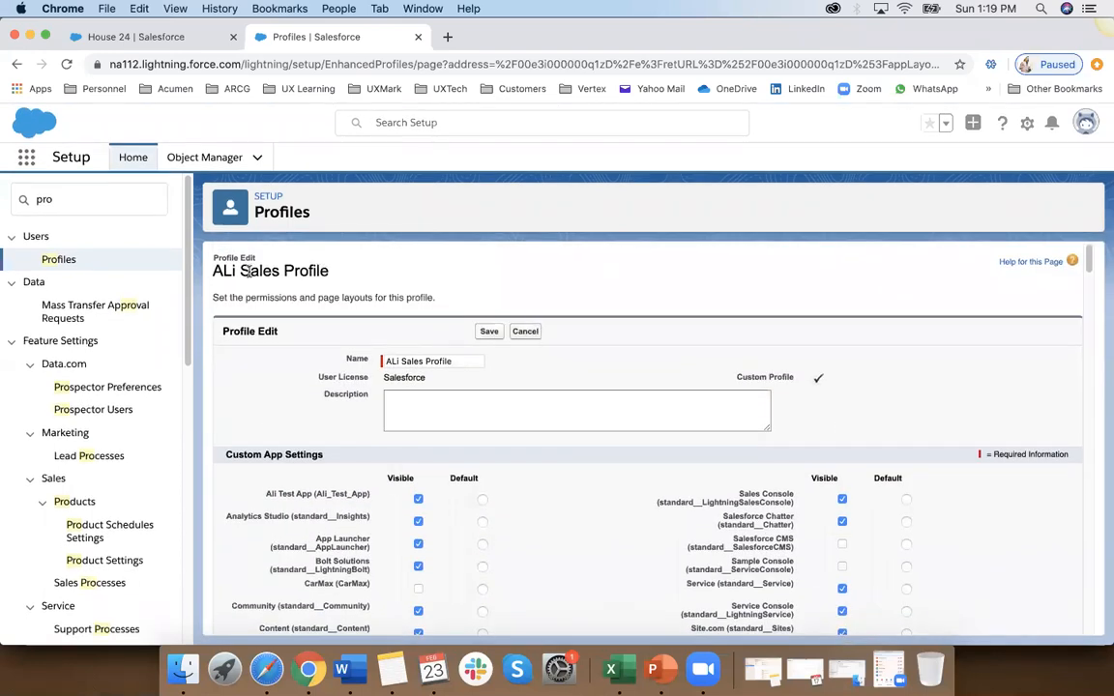
click(525, 331)
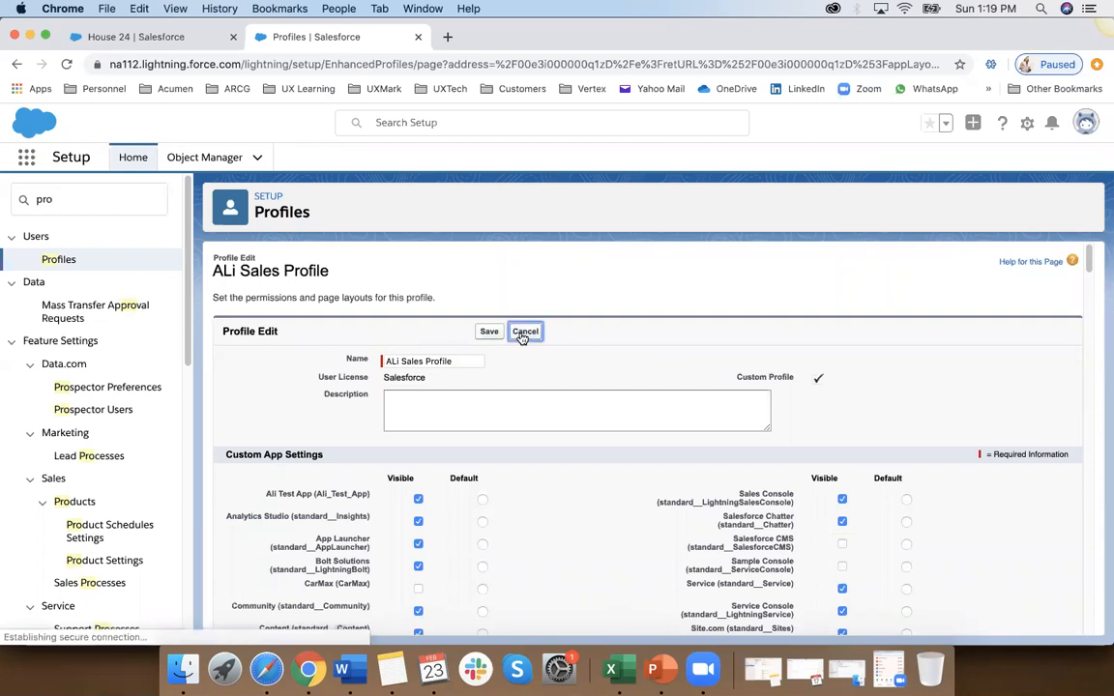
Step: Search Setup for "users" and open the Users list
click(100, 201)
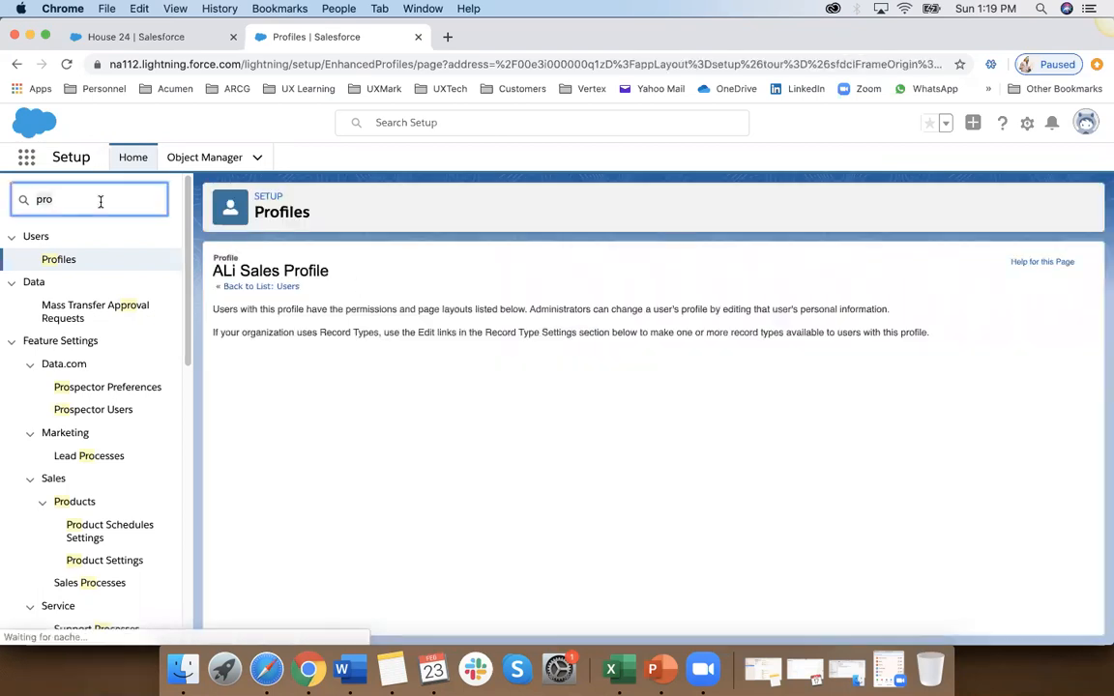
key(BackSpace)
key(BackSpace)
key(BackSpace)
text(users)
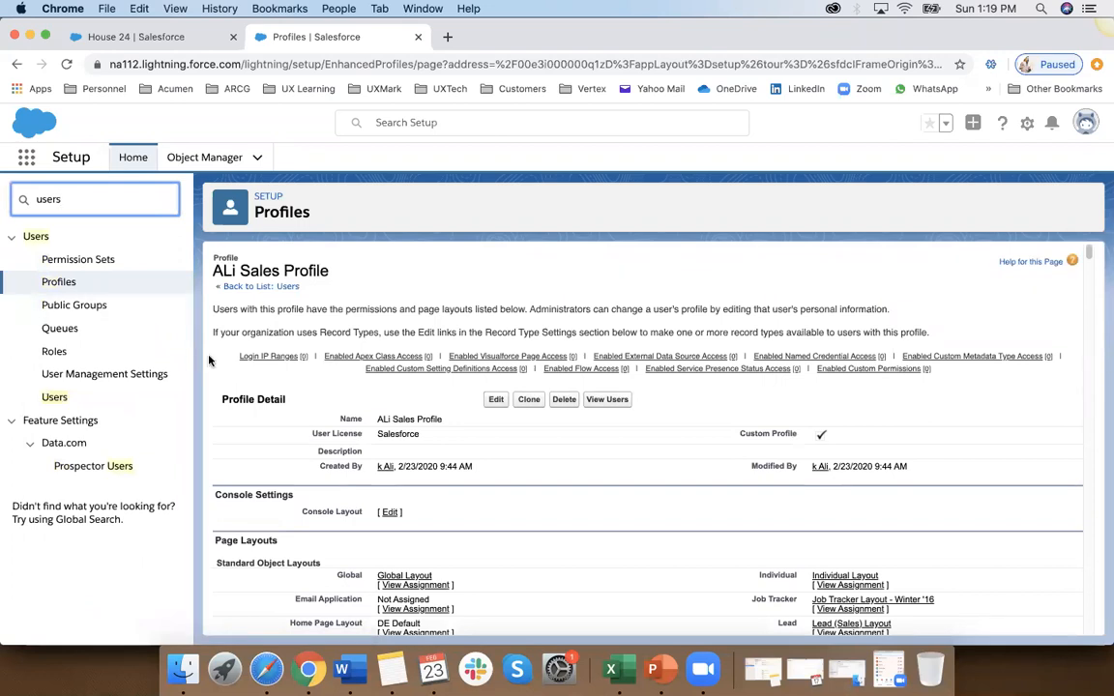
click(56, 396)
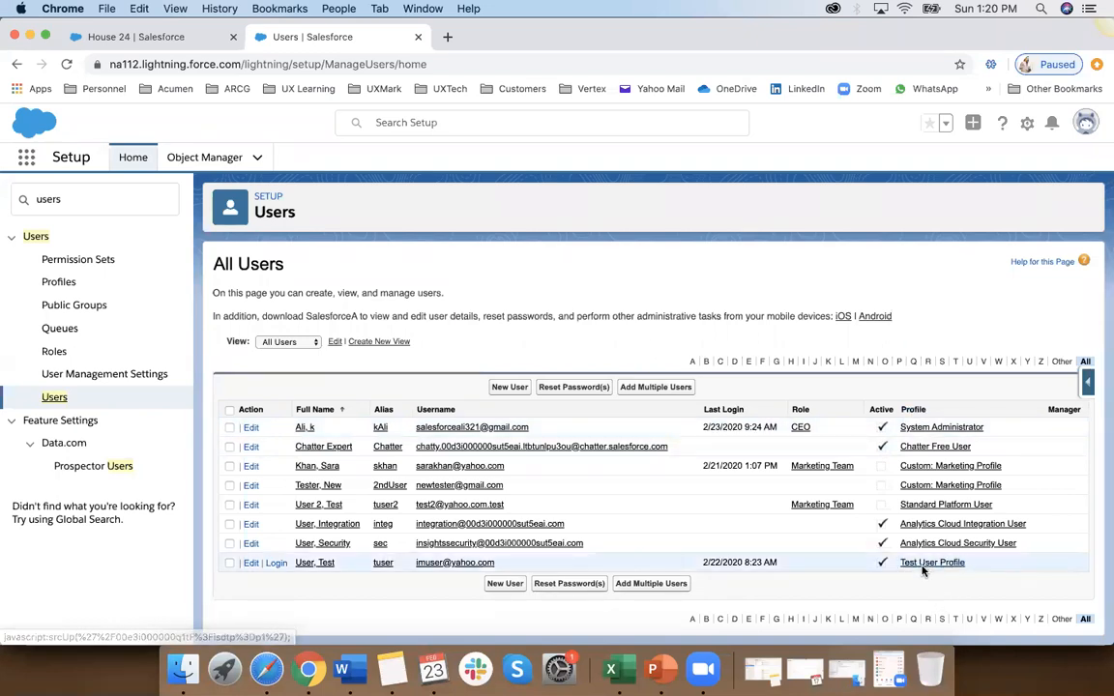
Step: Open the Test User record from the All Users list for editing
click(312, 564)
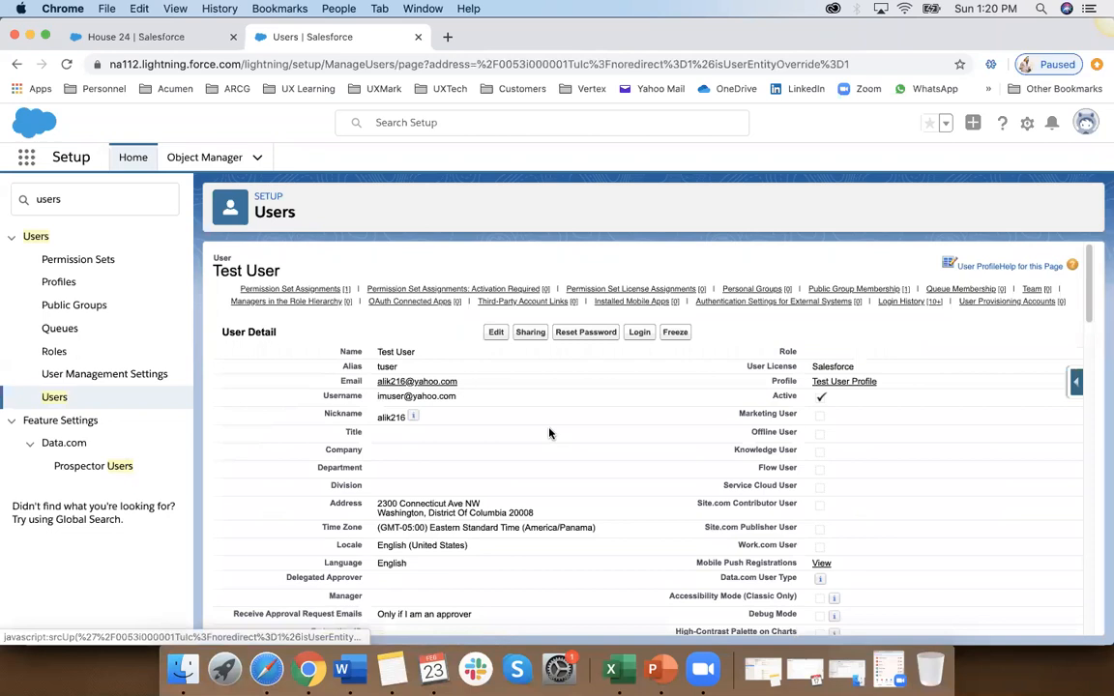
scroll(550, 431, down, 1)
click(497, 293)
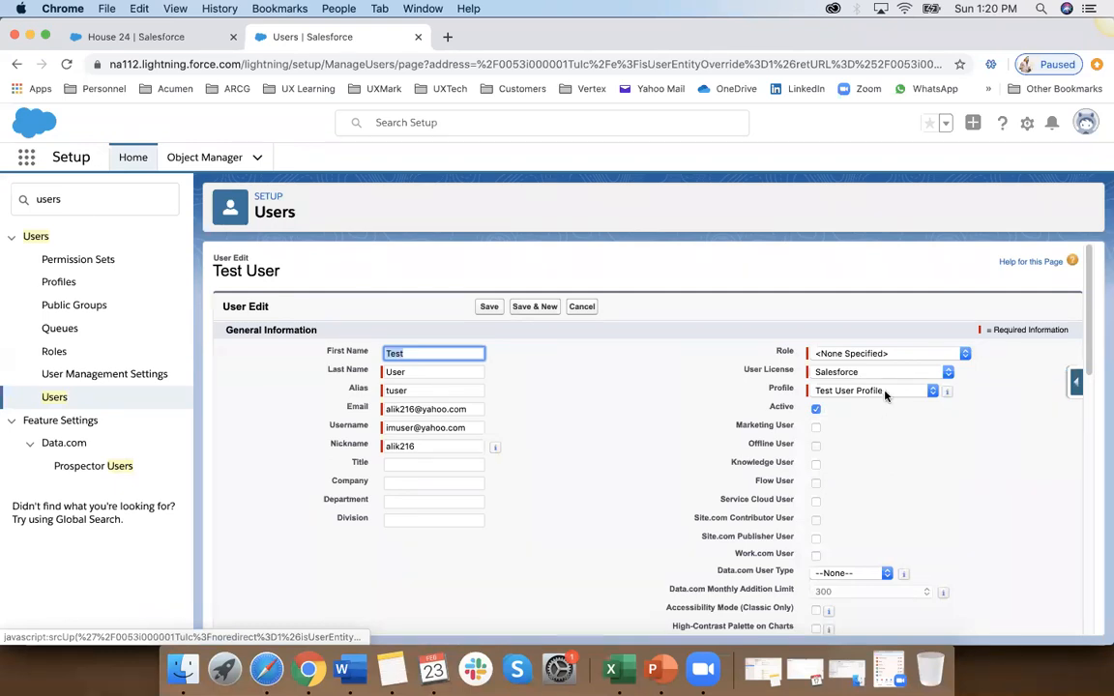
Step: Examine the profiles that can be assigned to Test User, keeping Test User Profile selected
click(888, 392)
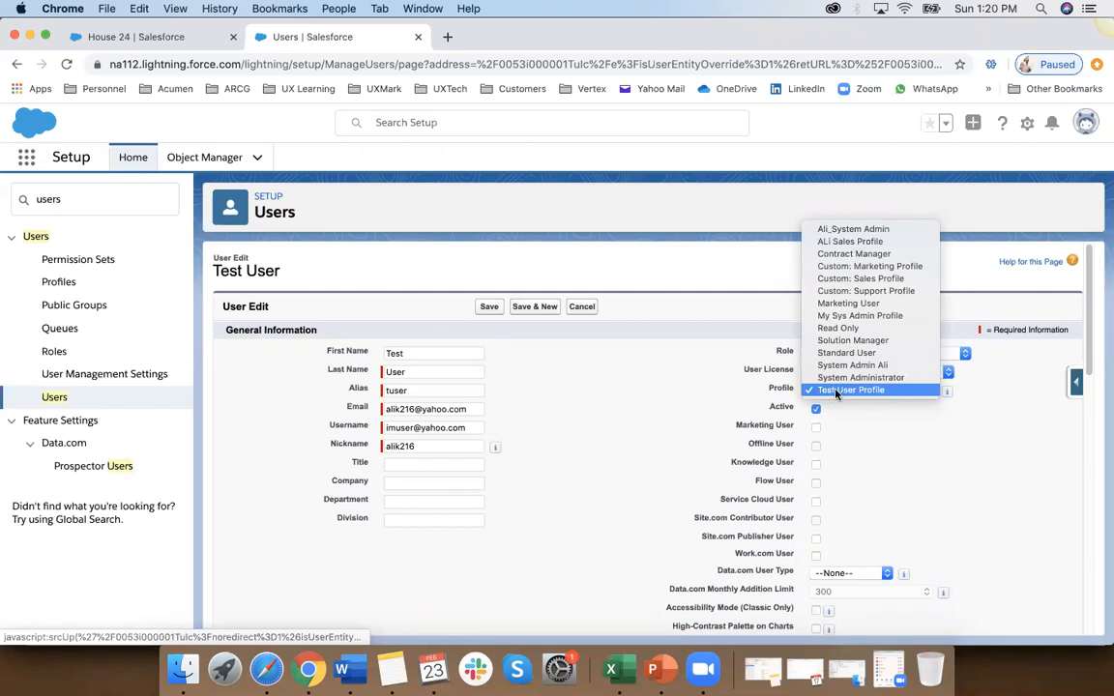
click(871, 390)
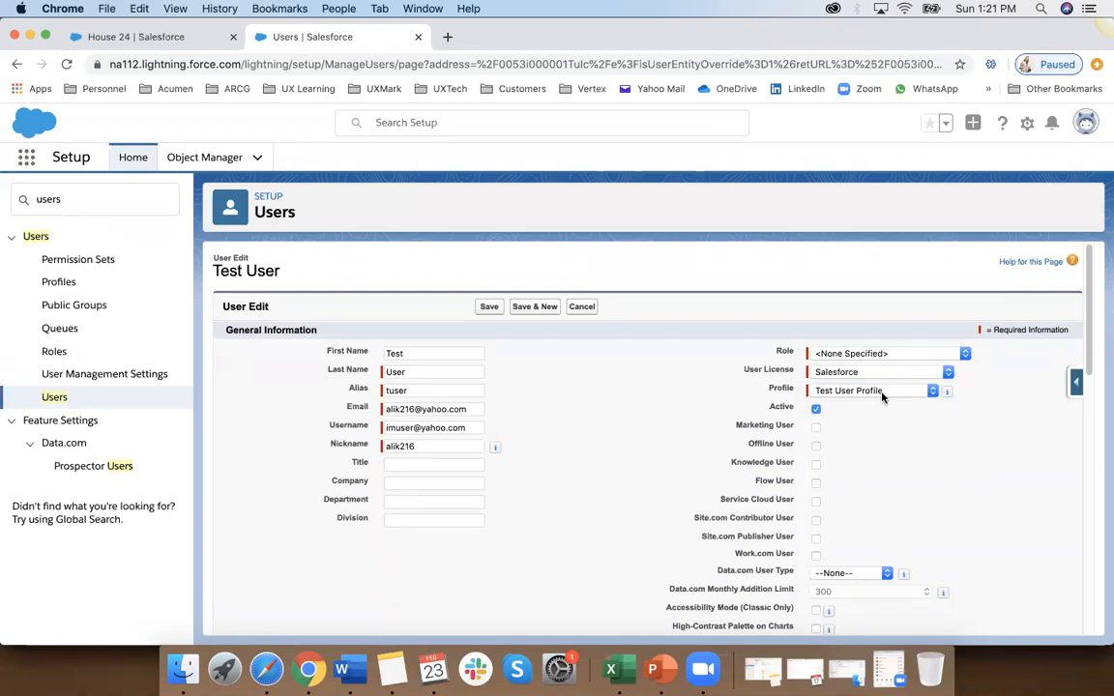
click(882, 393)
click(883, 391)
click(915, 392)
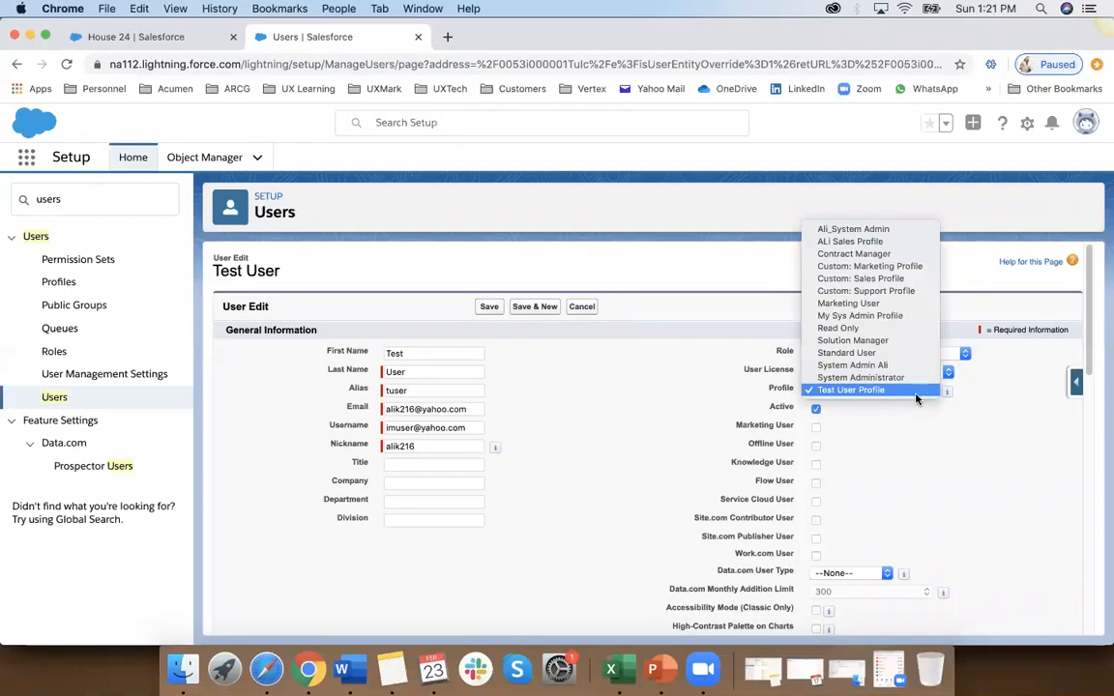
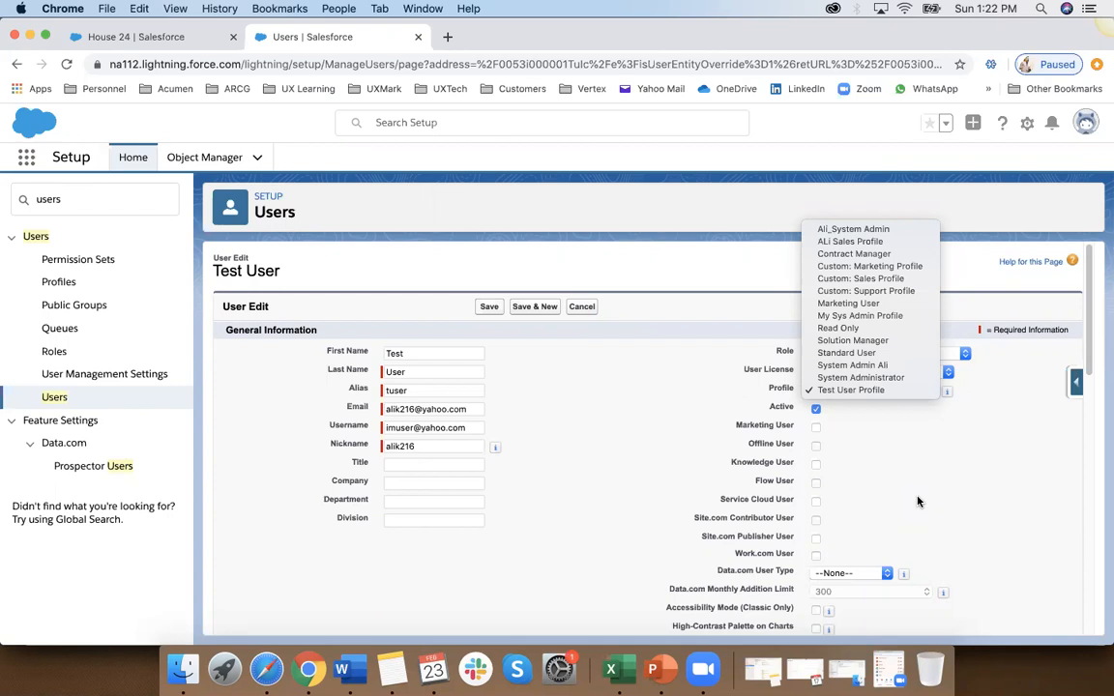
Step: Leave the Test User's edit form without saving and return to the list of all users
click(582, 308)
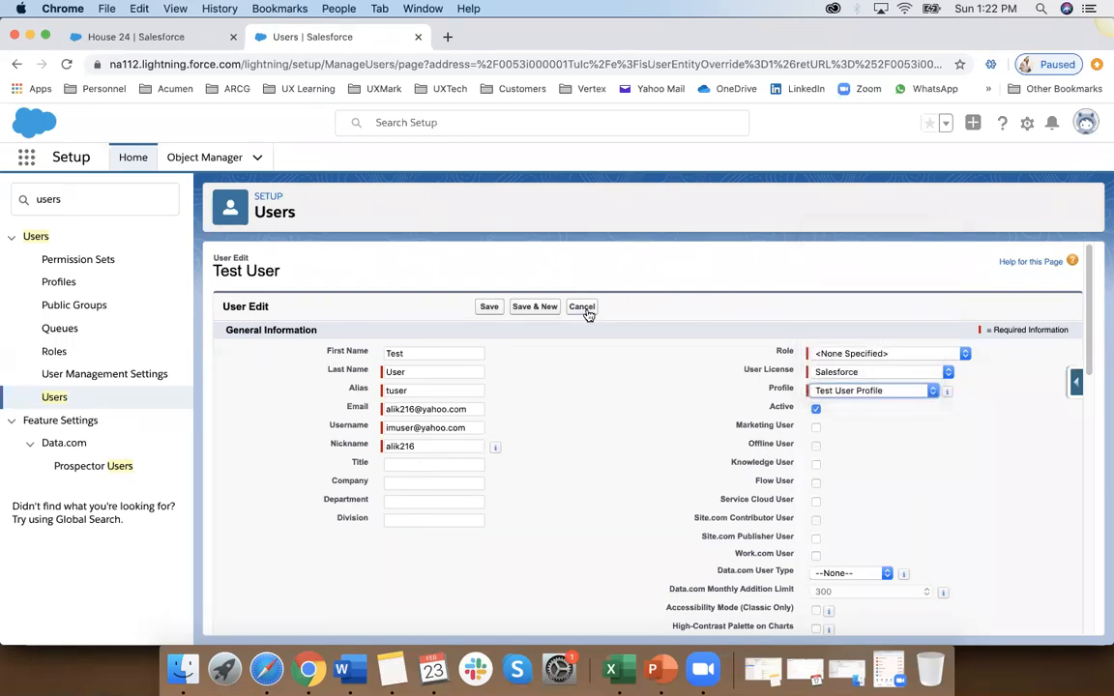
click(582, 308)
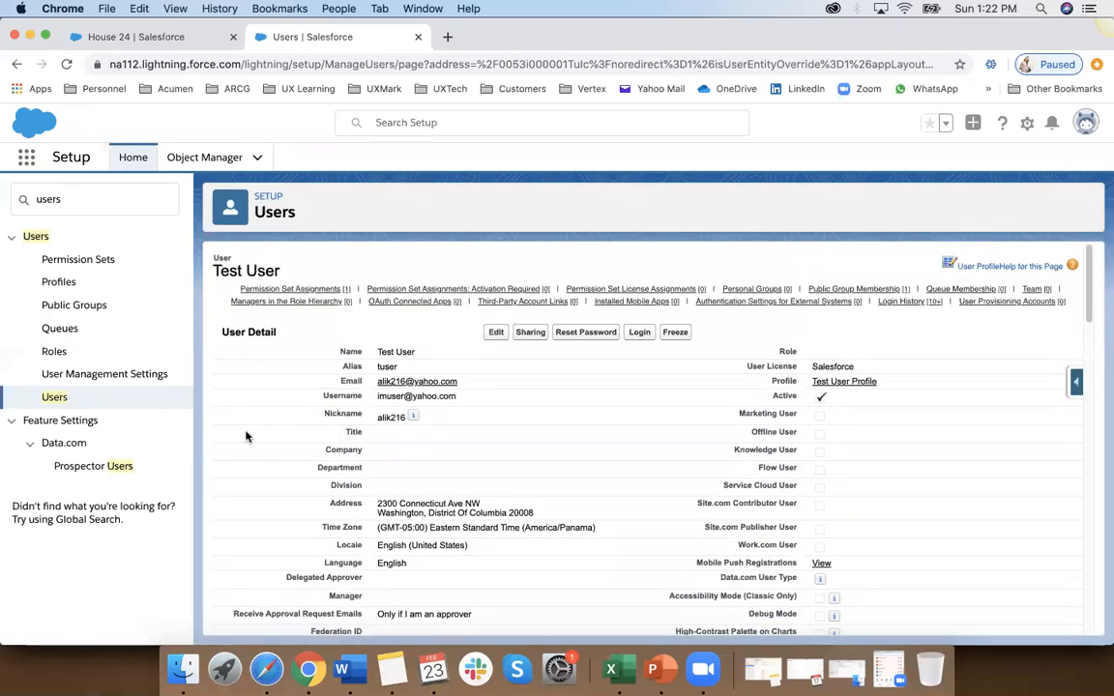
click(61, 397)
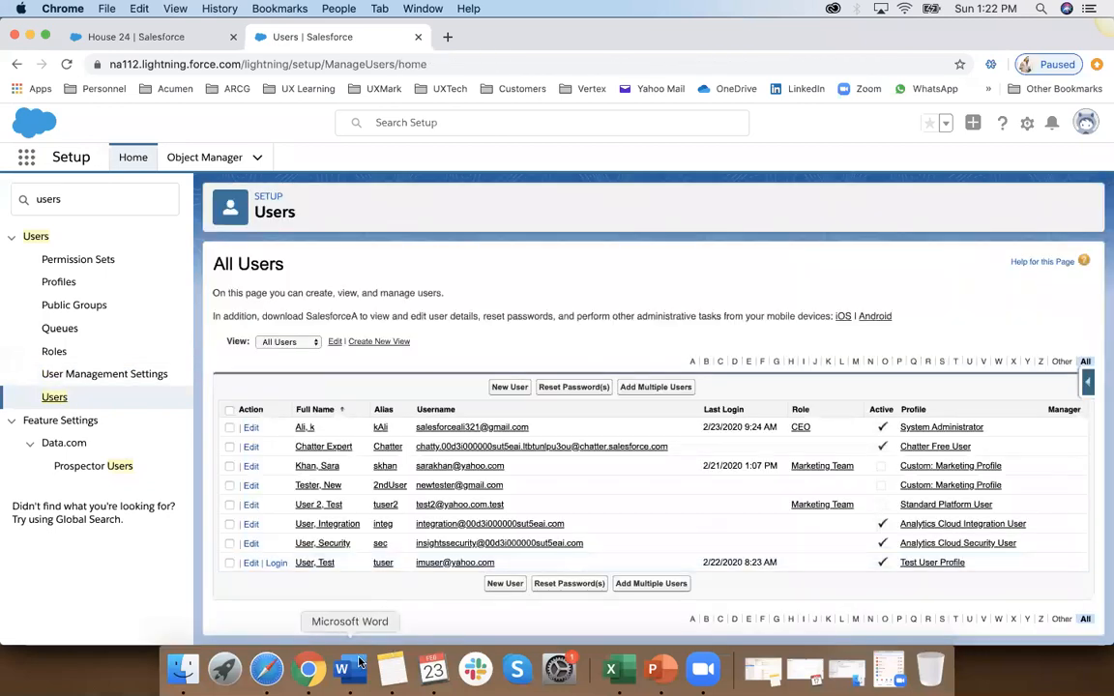
Step: Switch to the Salesforce training notes in Word and remove the yellow highlight from the Profiles item in the Salesforce Security outline
scroll(371, 459, down, 10)
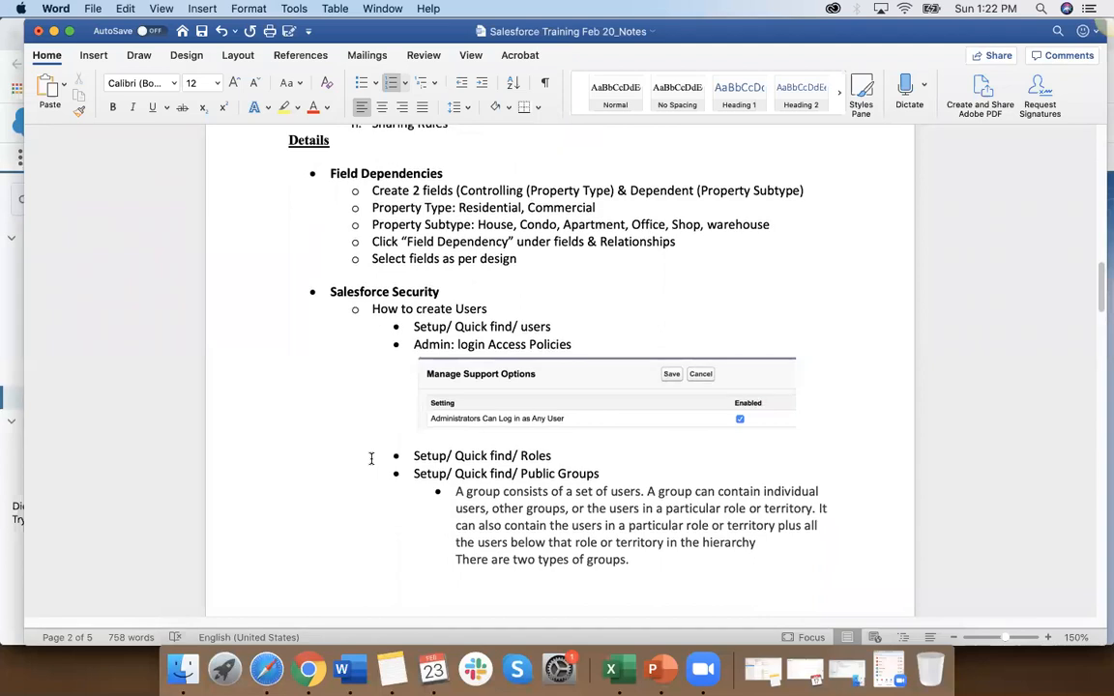
scroll(371, 459, up, 7)
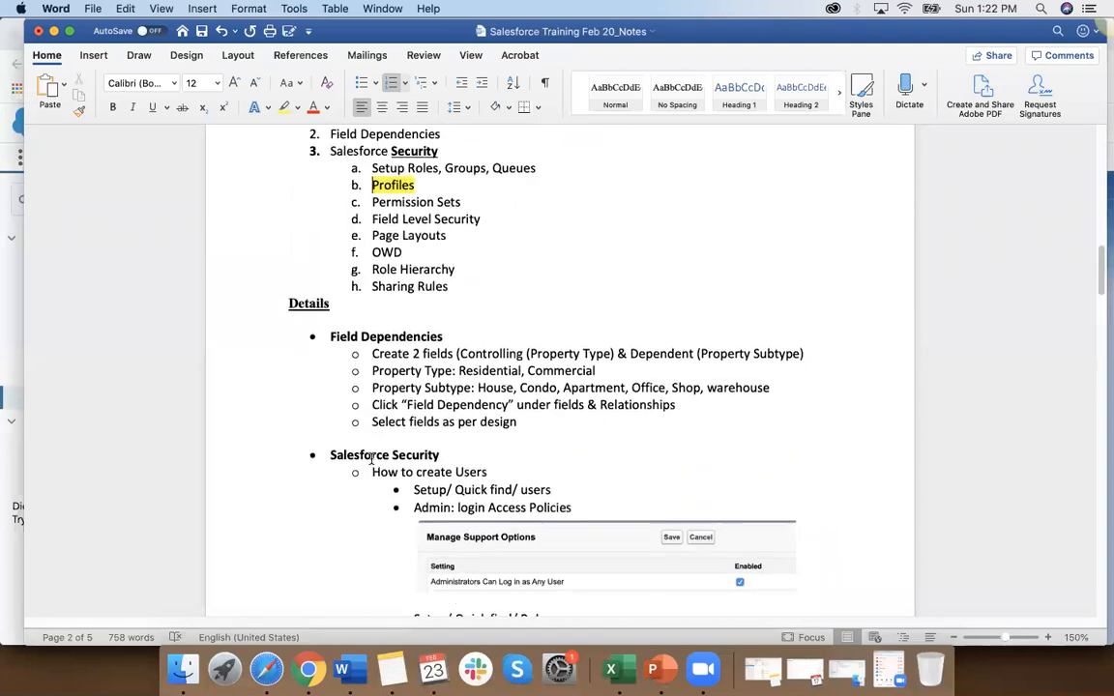
double_click(371, 191)
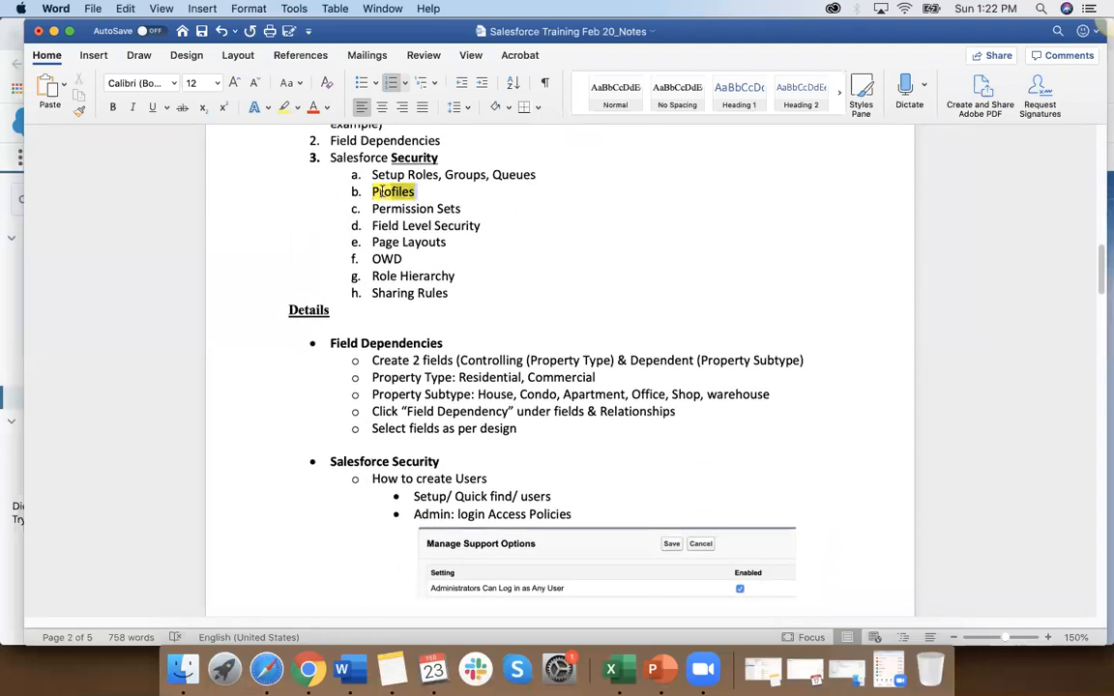
click(297, 108)
click(312, 138)
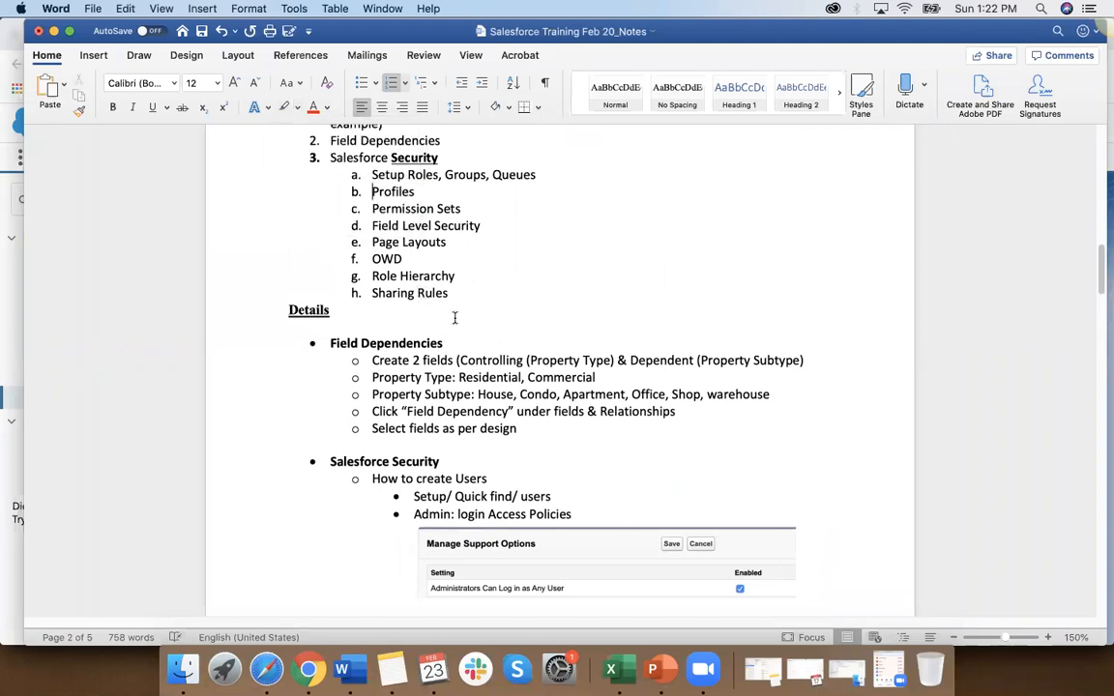
Step: Review the detailed notes on creating users, roles, public groups, queues, permission sets and field level security
scroll(454, 319, down, 4)
scroll(457, 322, down, 2)
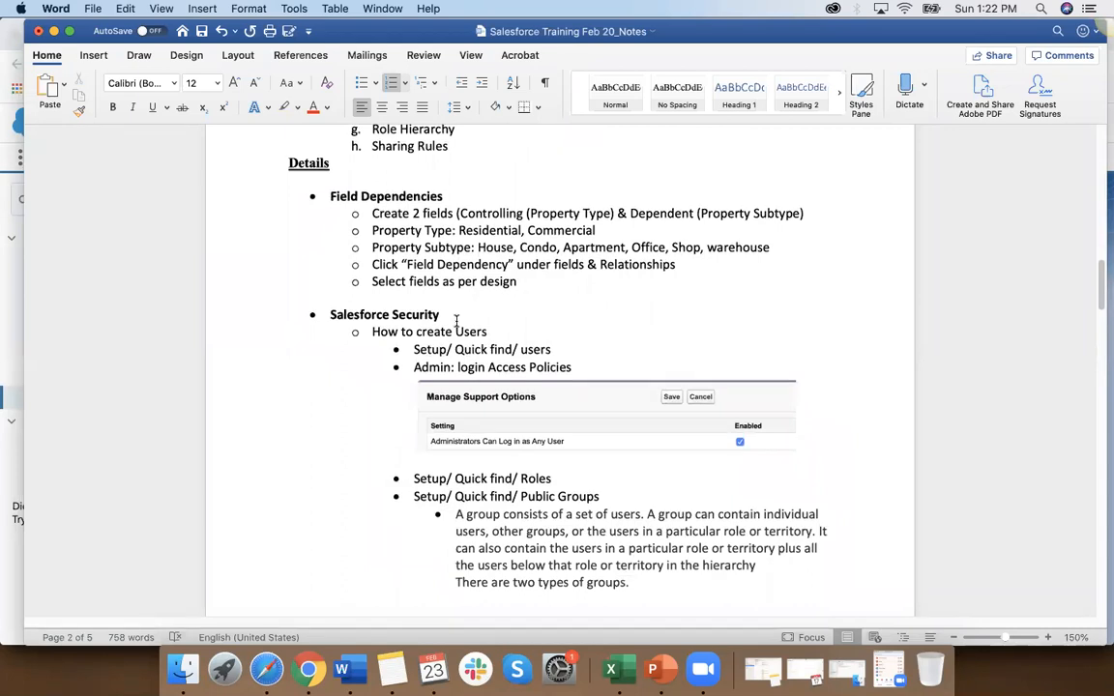
scroll(456, 322, down, 3)
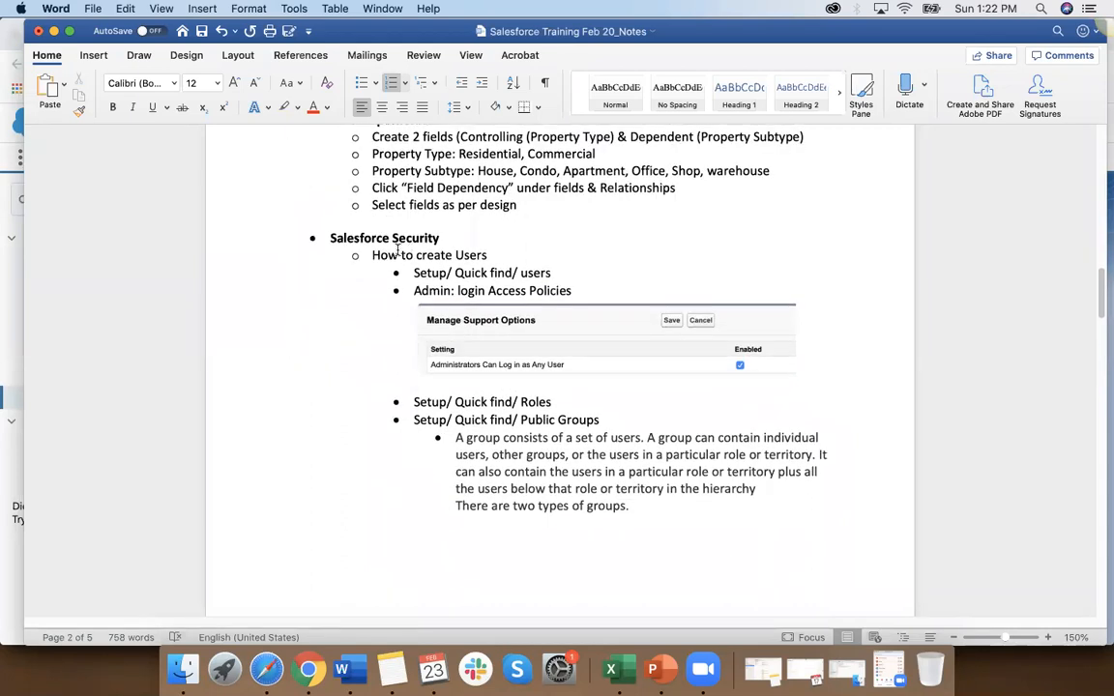
drag(414, 272, 553, 275)
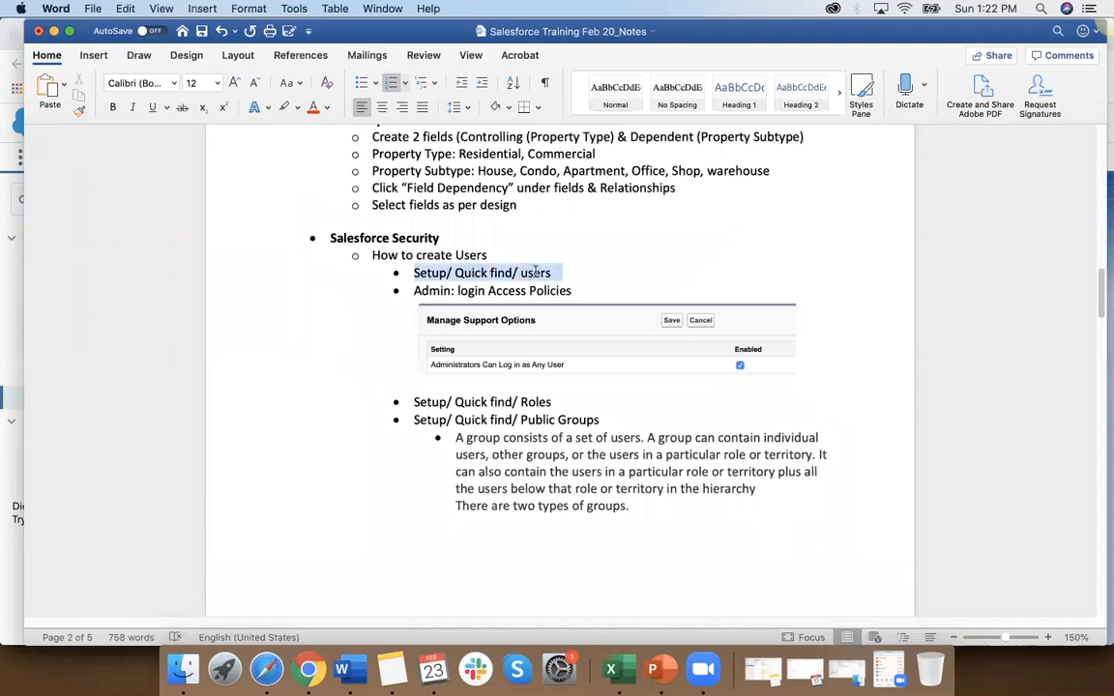
click(498, 276)
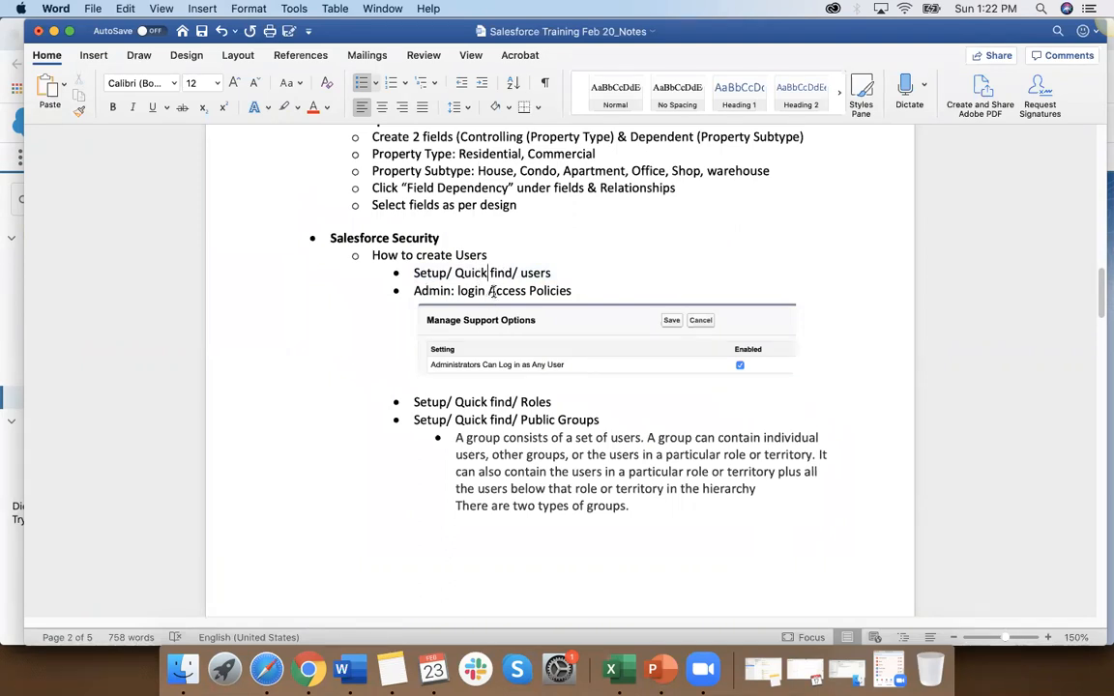
scroll(511, 334, down, 3)
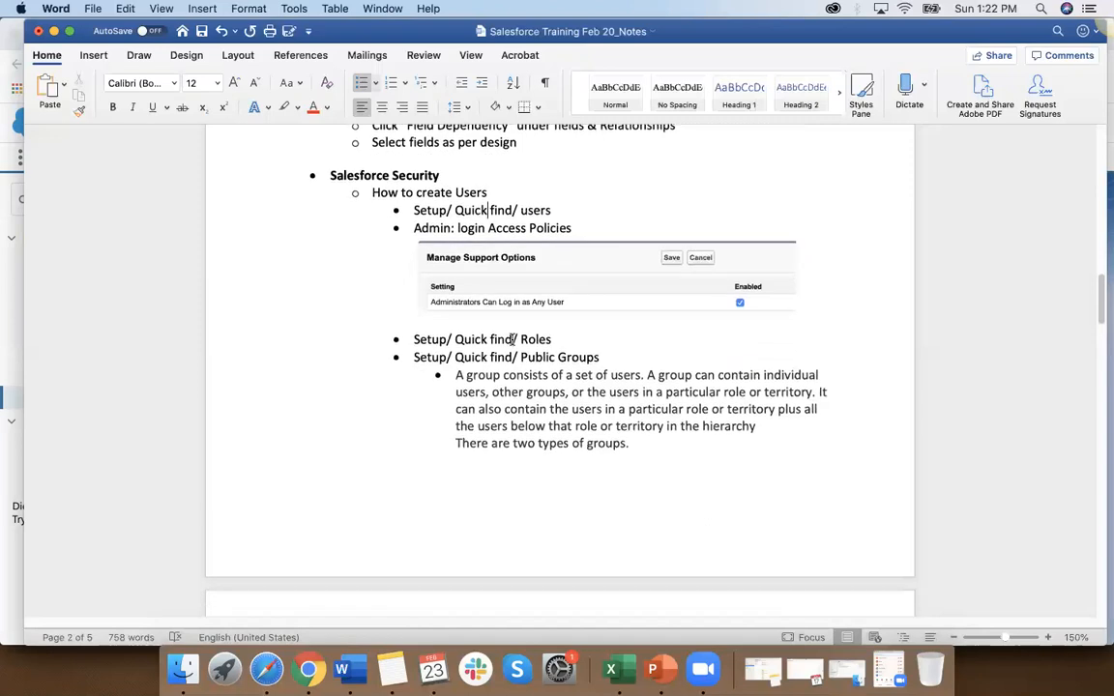
scroll(513, 339, down, 6)
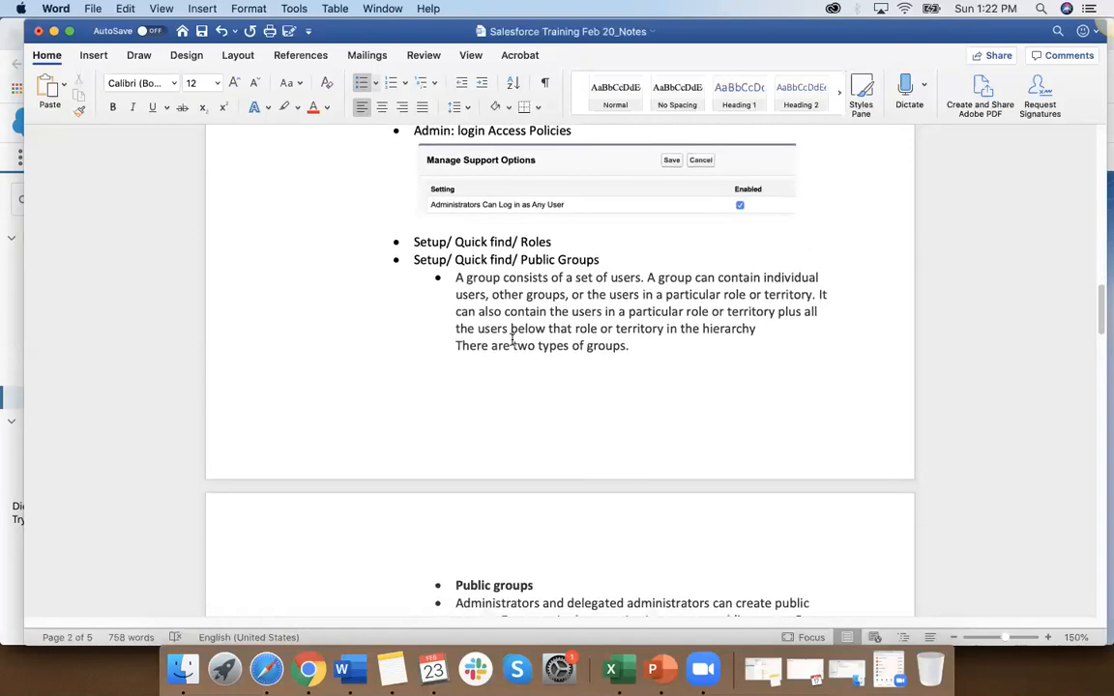
scroll(513, 340, down, 2)
drag(419, 175, 513, 179)
scroll(461, 318, down, 18)
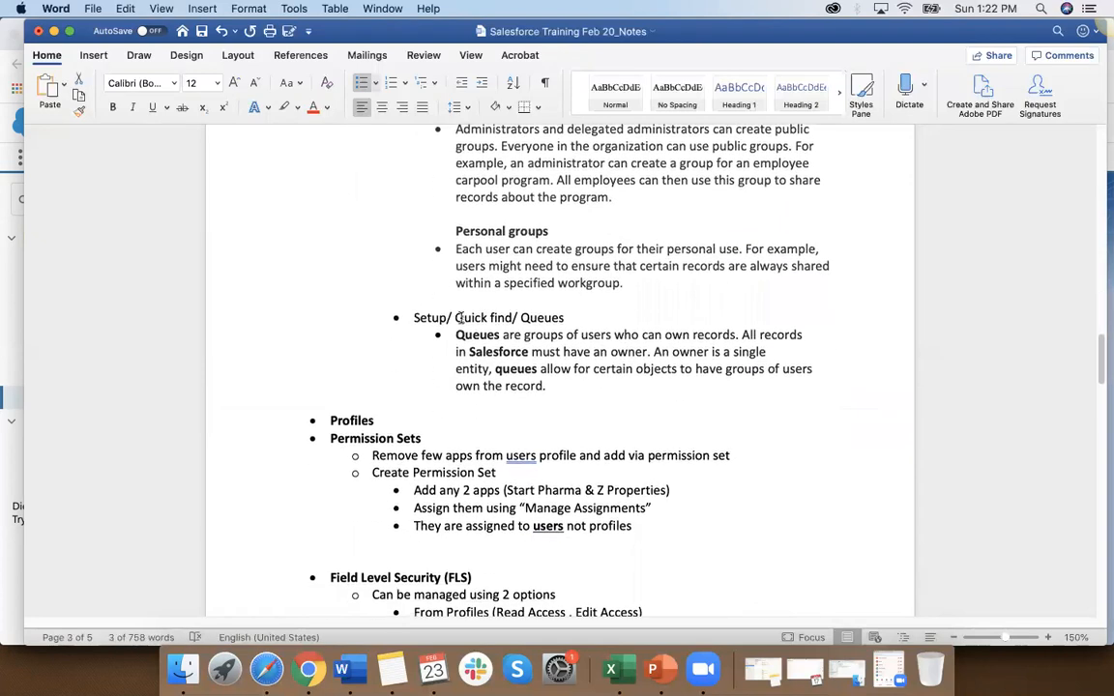
scroll(461, 318, down, 5)
scroll(460, 317, down, 2)
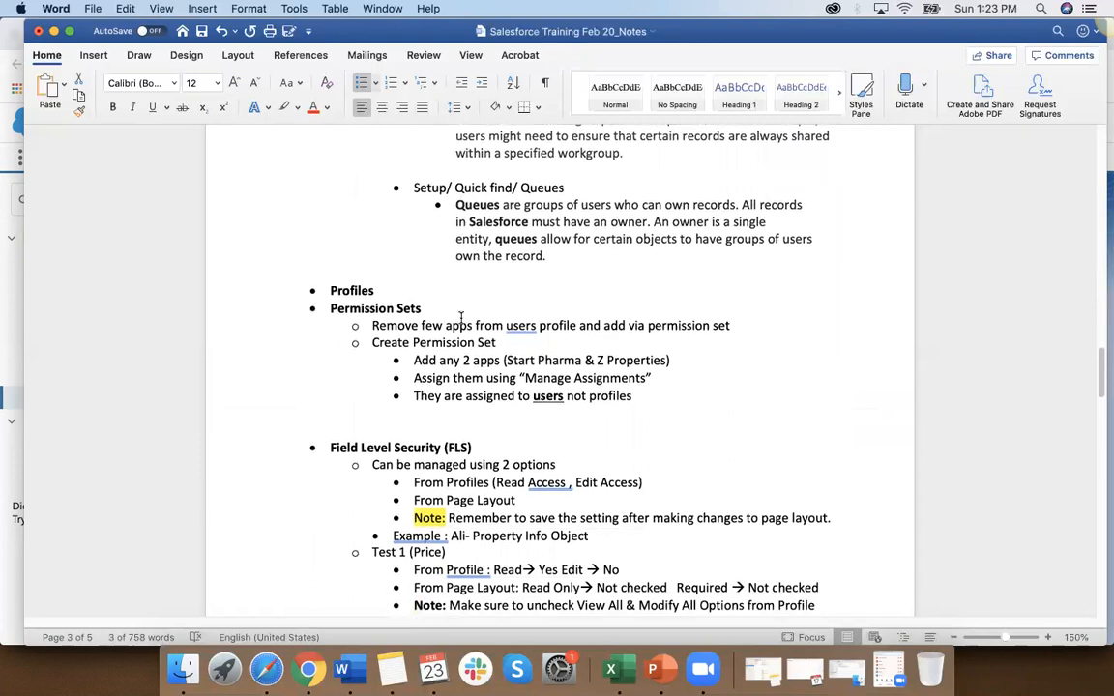
scroll(461, 317, down, 1)
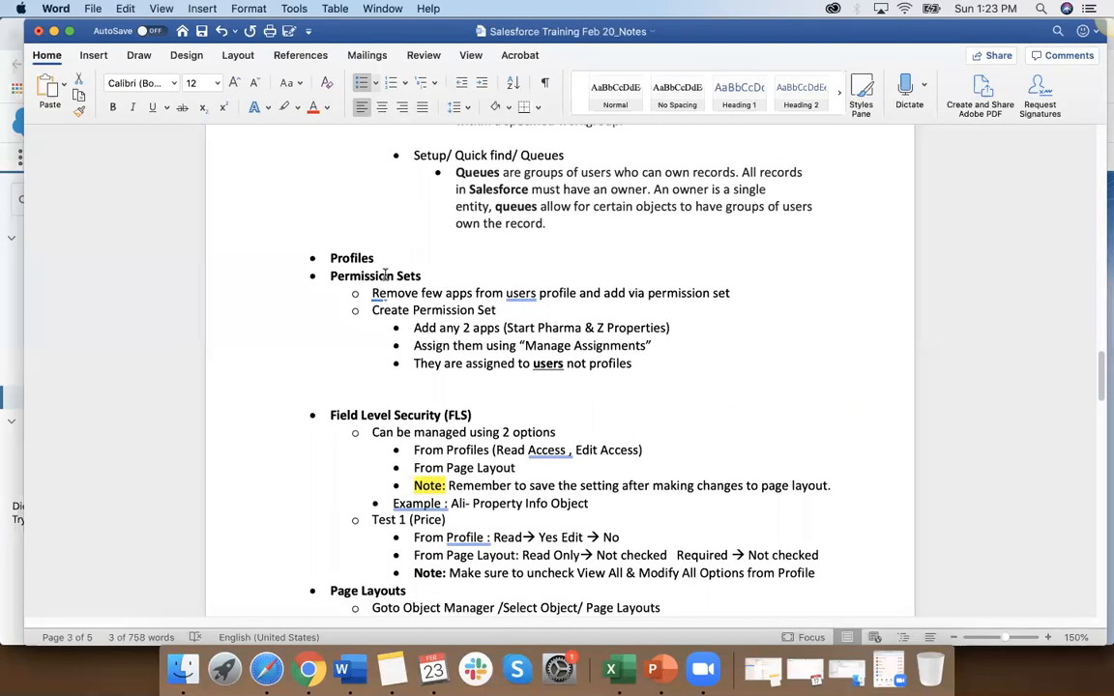
scroll(410, 360, down, 2)
scroll(410, 360, down, 1)
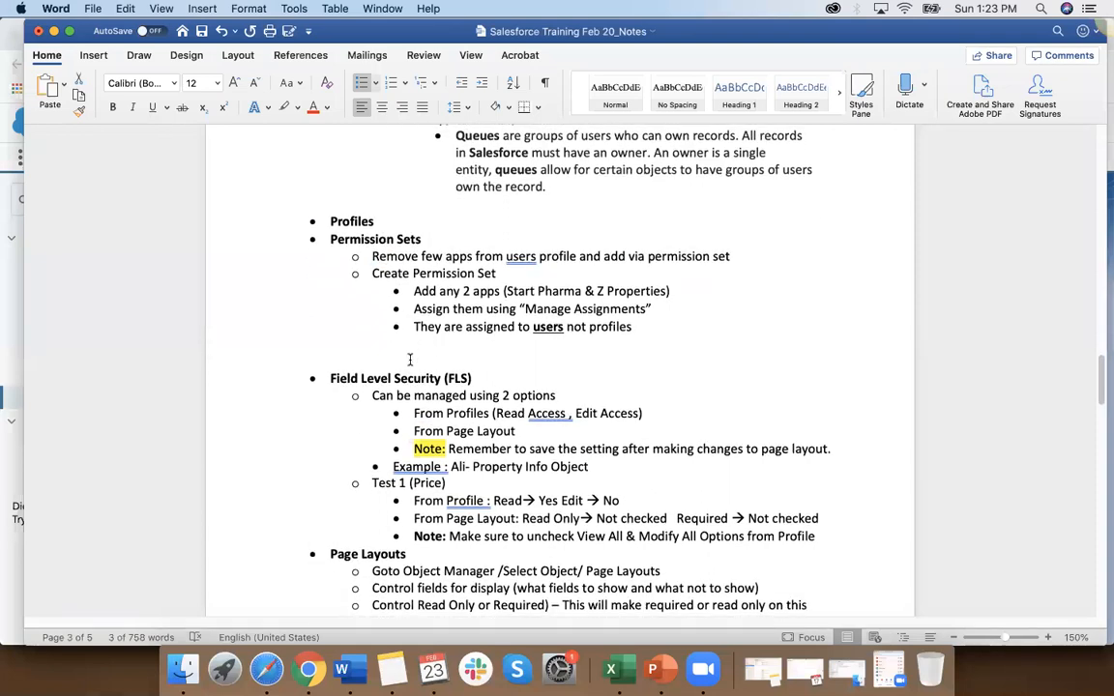
scroll(411, 360, up, 20)
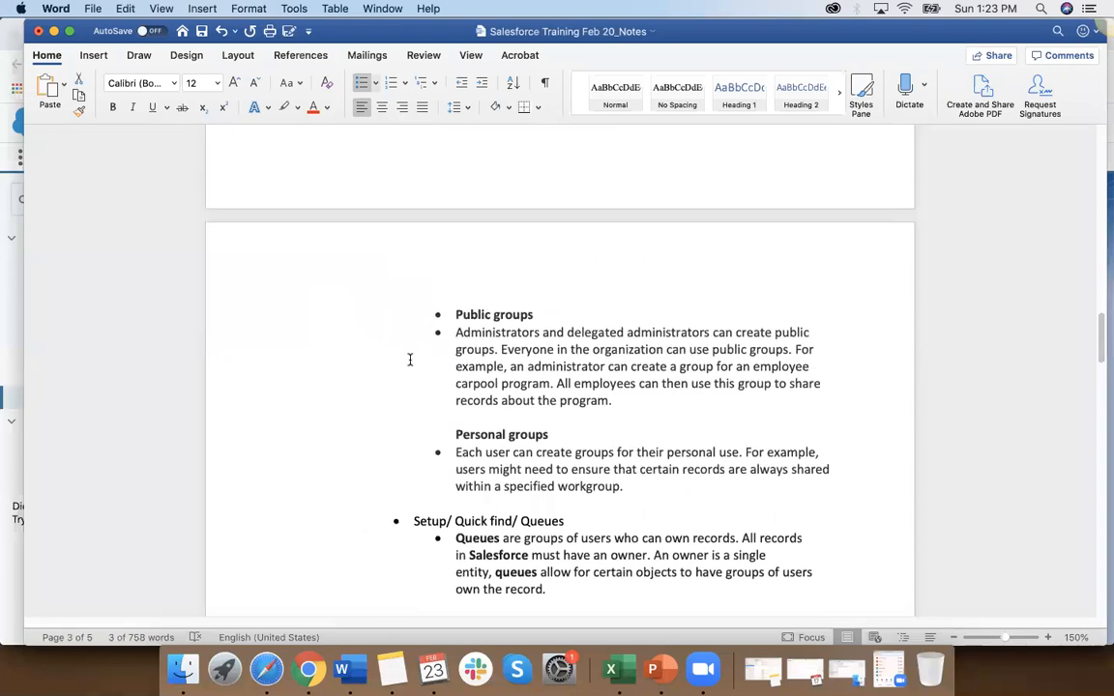
scroll(410, 360, up, 20)
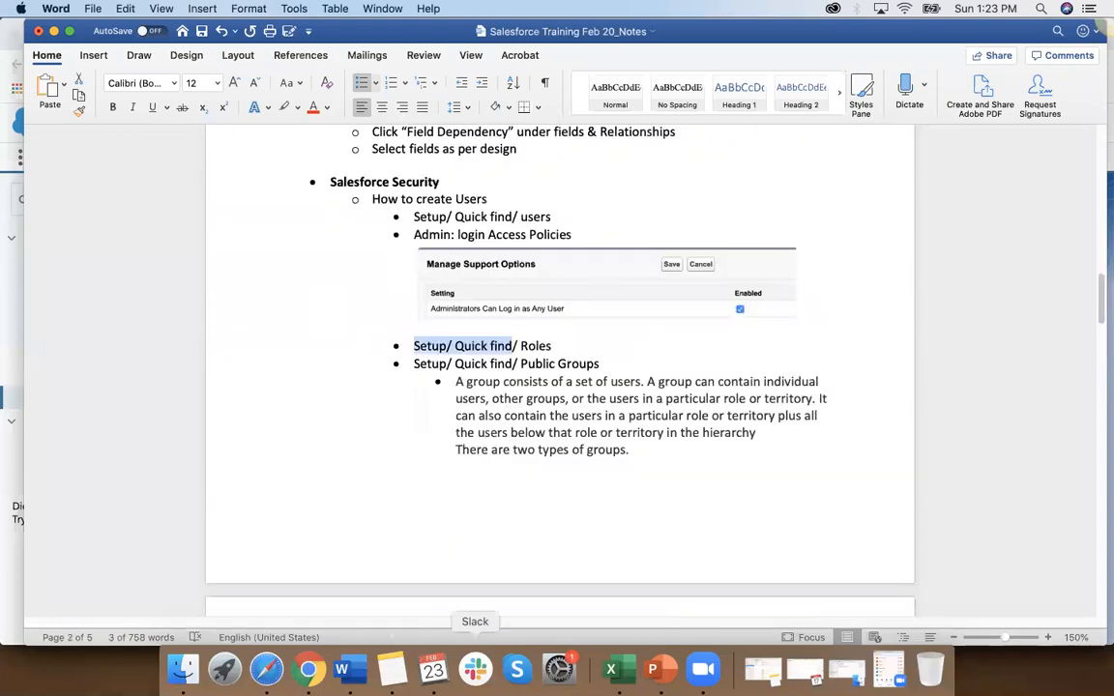
Step: Switch back to Salesforce in Chrome, look through all available apps in the App Launcher, and close it
click(308, 669)
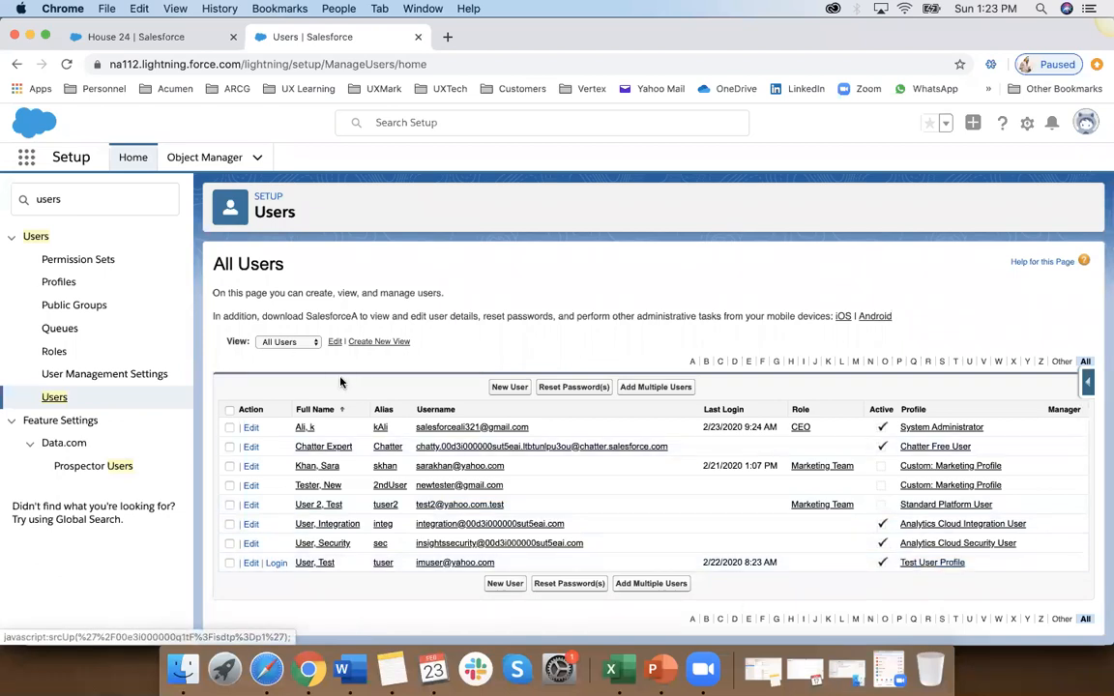
click(26, 156)
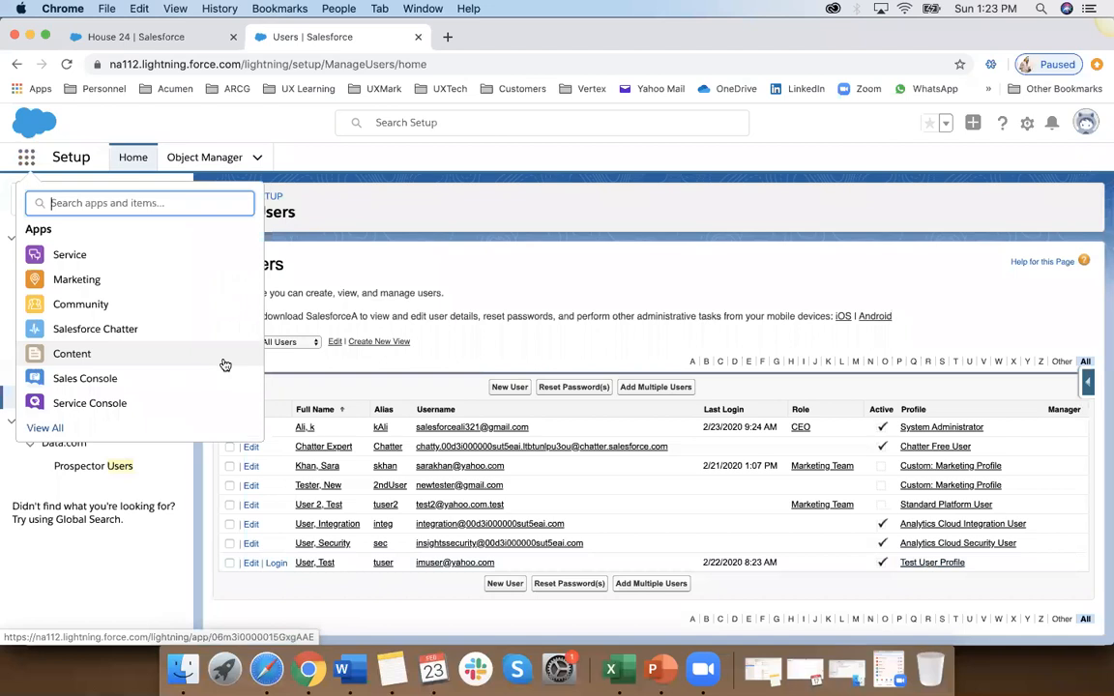
click(40, 426)
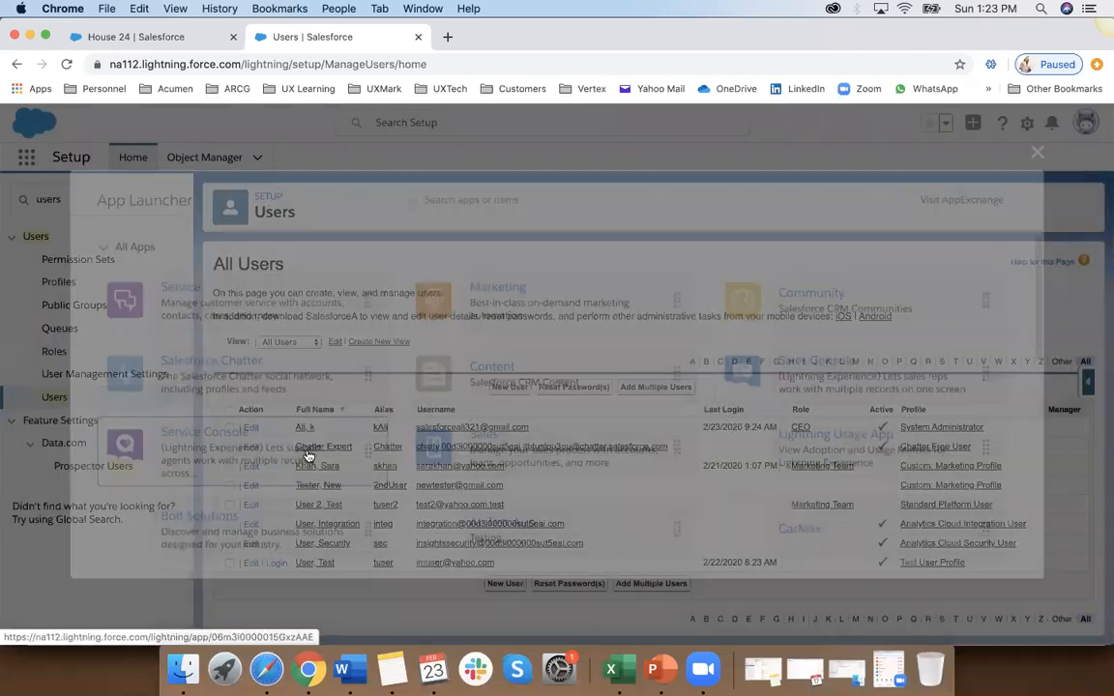
scroll(306, 454, down, 3)
scroll(308, 455, up, 1)
scroll(309, 455, up, 1)
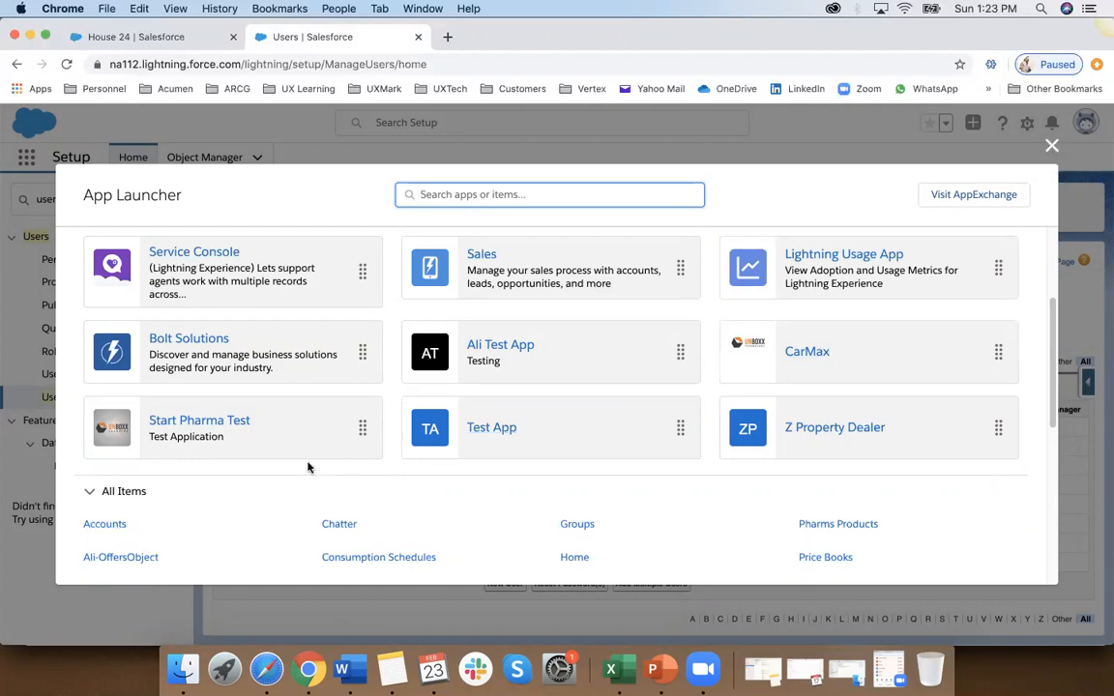
click(1052, 146)
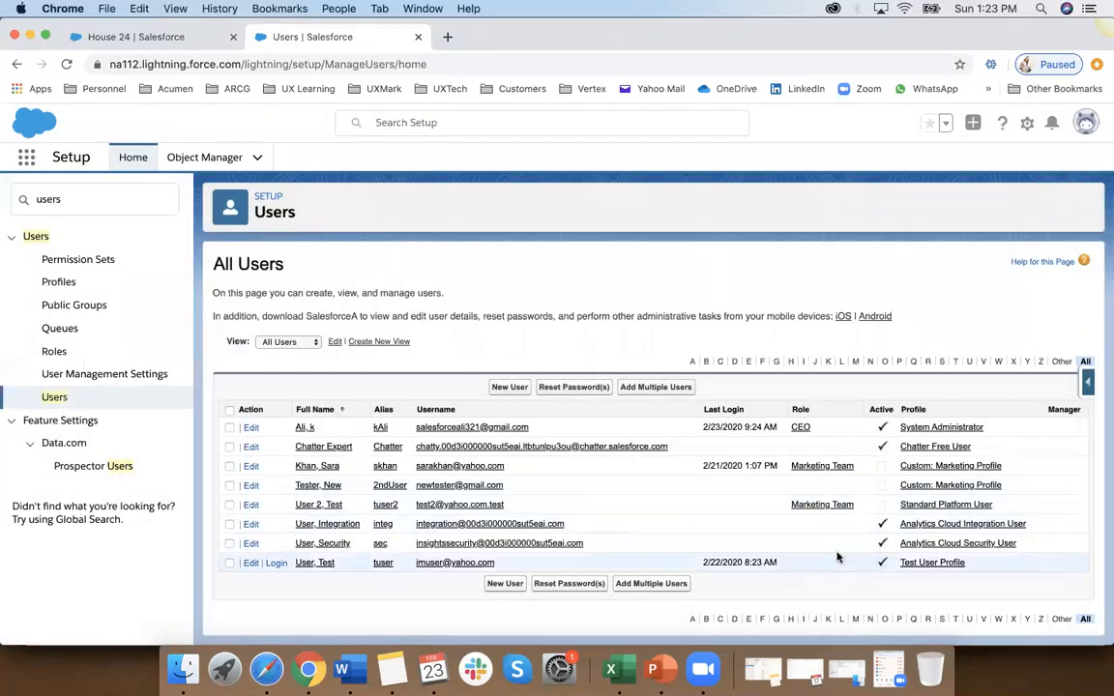
Step: Open the Test User Profile for editing and check its custom app and standard tab settings
click(926, 567)
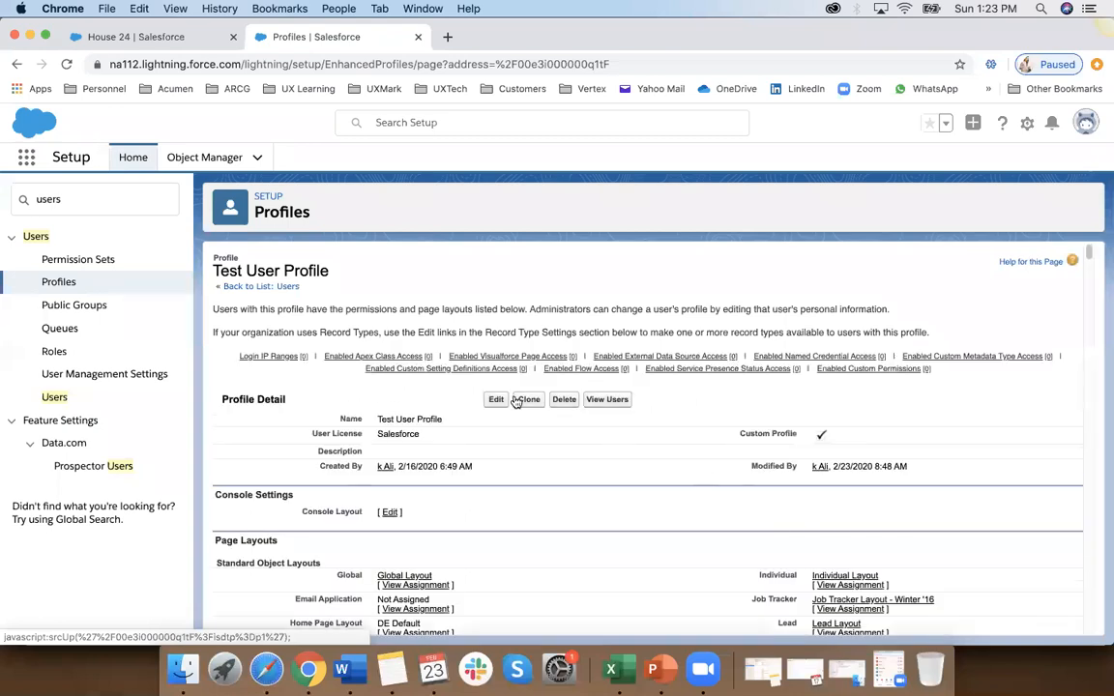
click(497, 399)
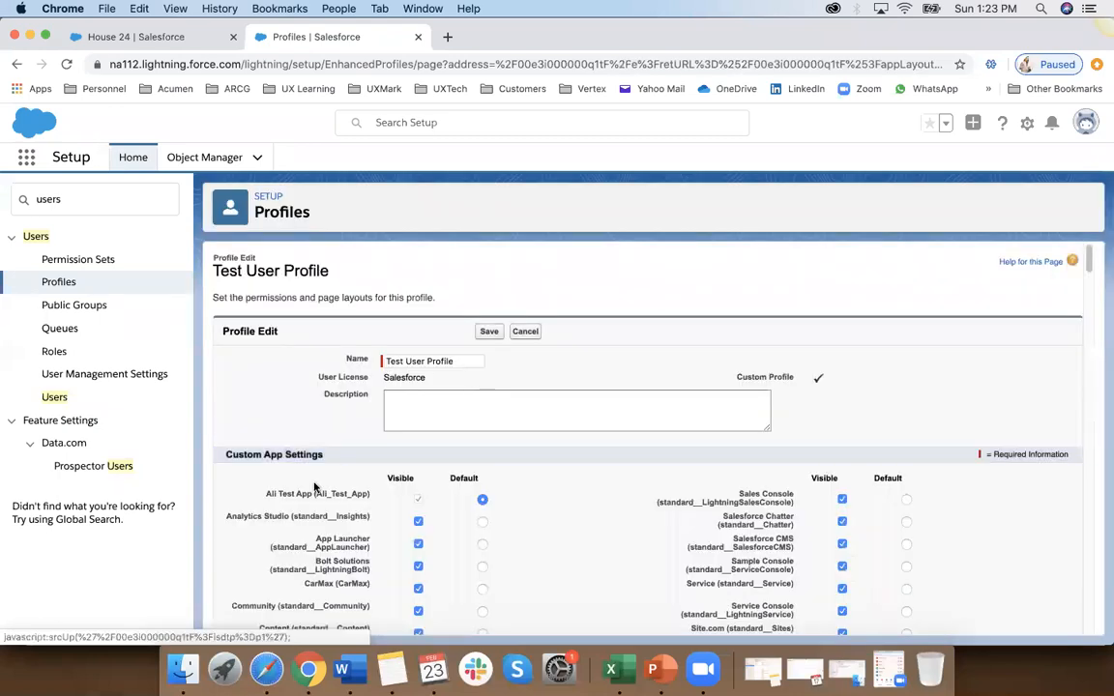
scroll(309, 501, down, 10)
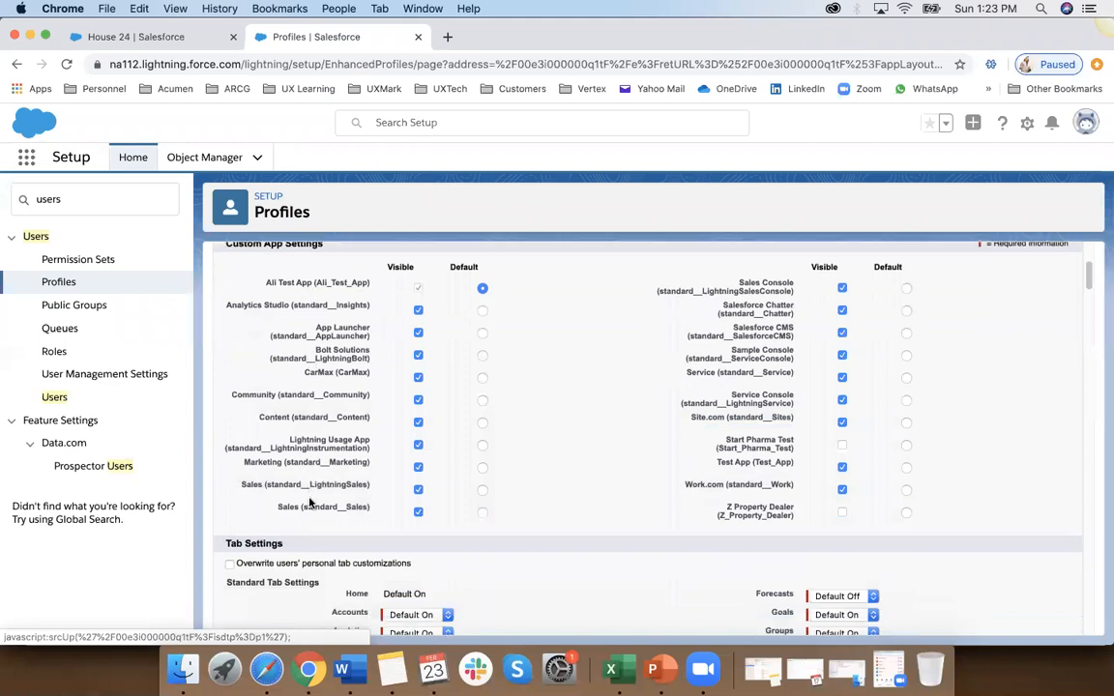
scroll(310, 501, down, 4)
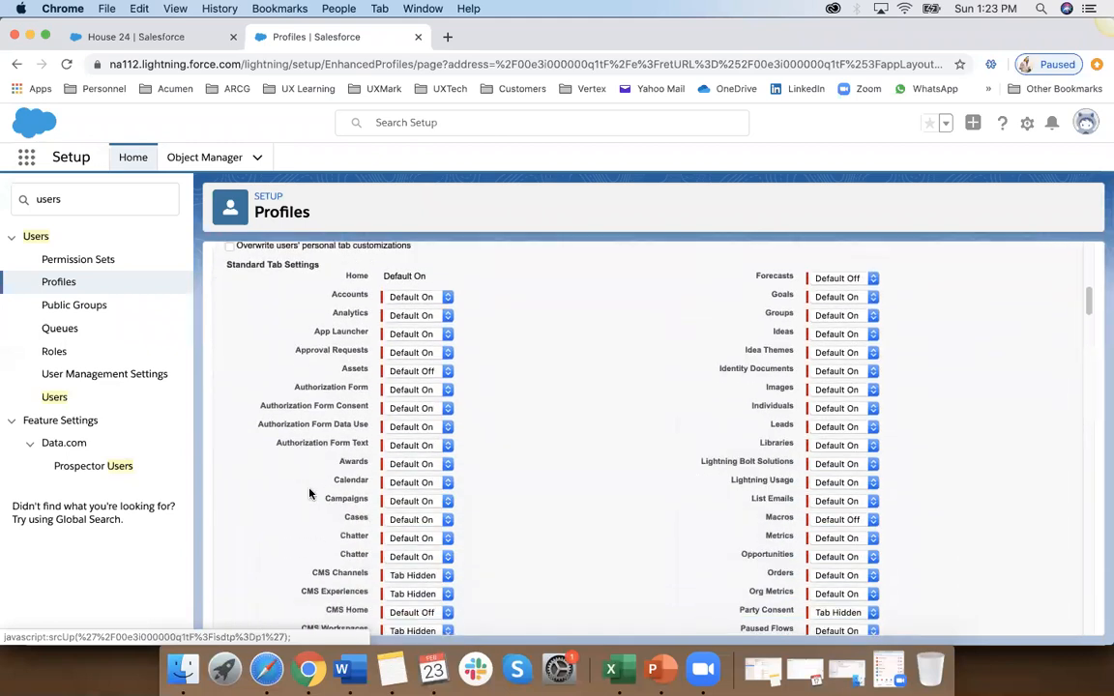
scroll(309, 495, up, 6)
scroll(310, 494, up, 2)
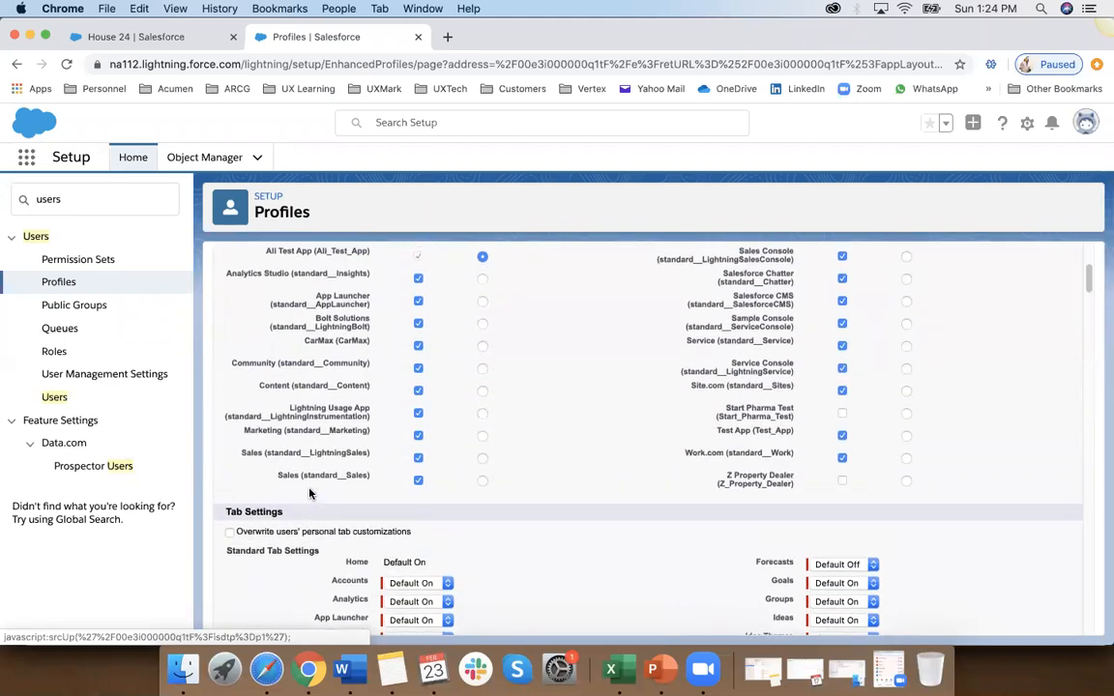
scroll(309, 493, up, 3)
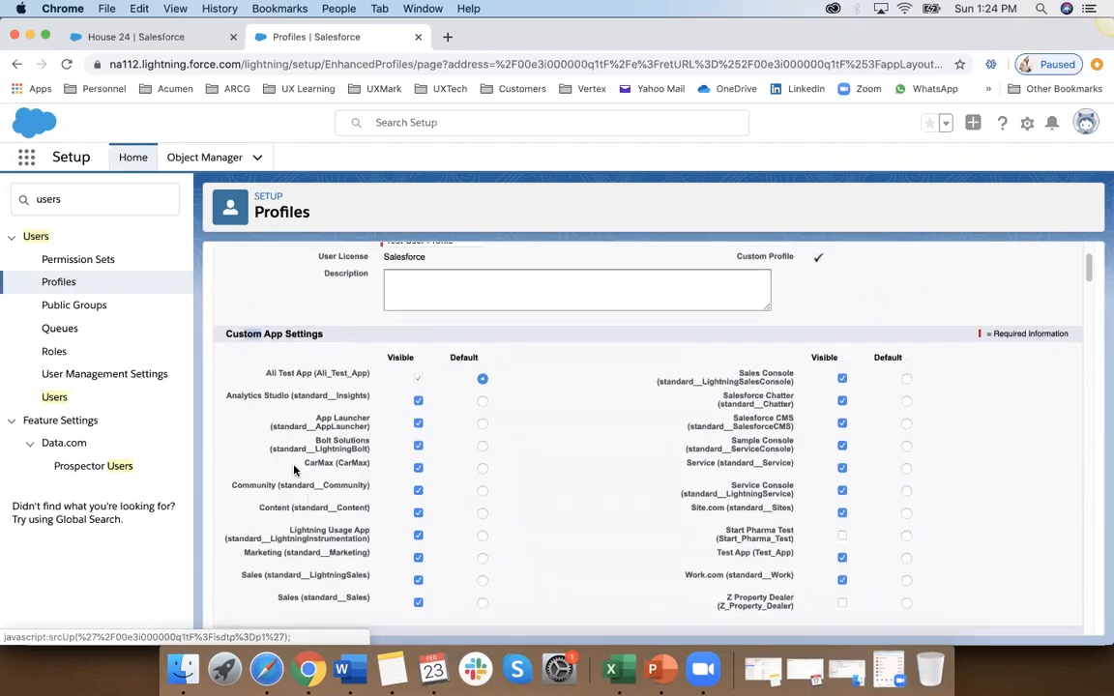
scroll(295, 470, down, 2)
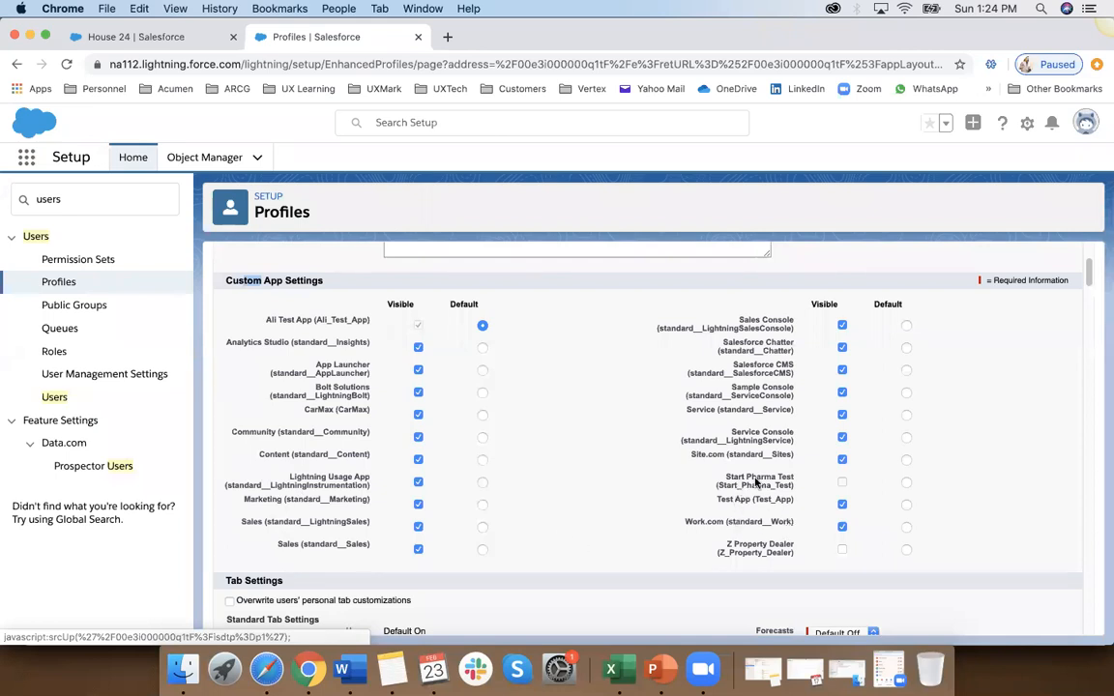
Step: Toggle the Start Pharma Test app's visibility, make the CarMax app not visible for the Test User Profile, and save the profile
click(843, 483)
click(842, 483)
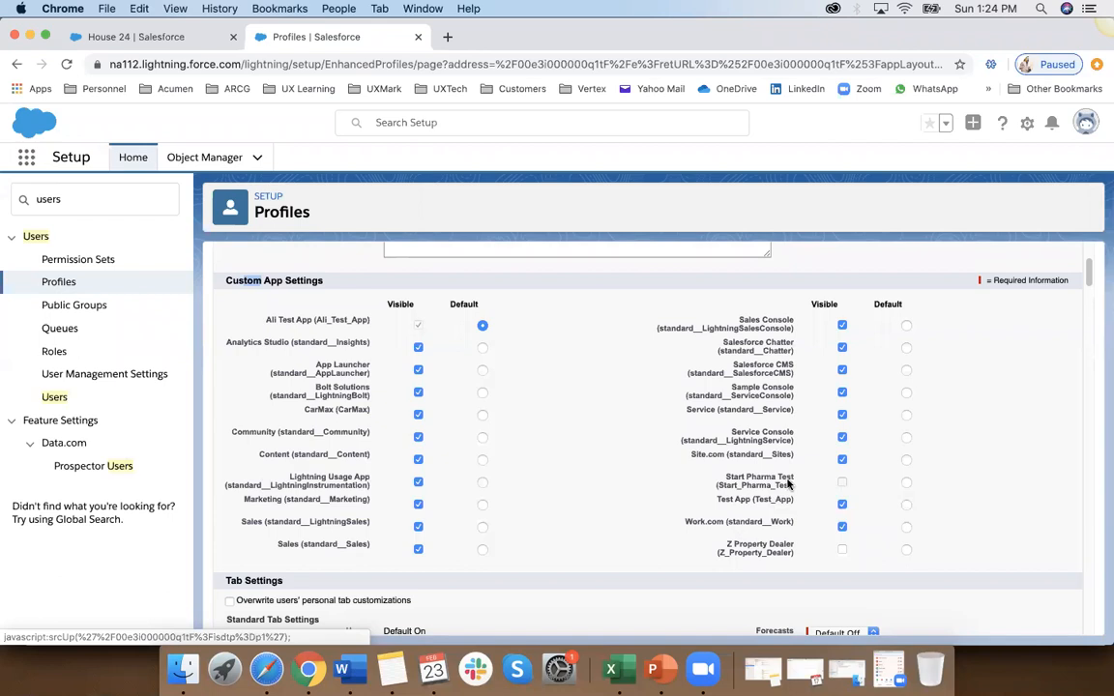
click(843, 483)
click(418, 414)
scroll(409, 519, down, 2)
scroll(409, 518, down, 10)
scroll(409, 518, up, 5)
scroll(409, 518, up, 4)
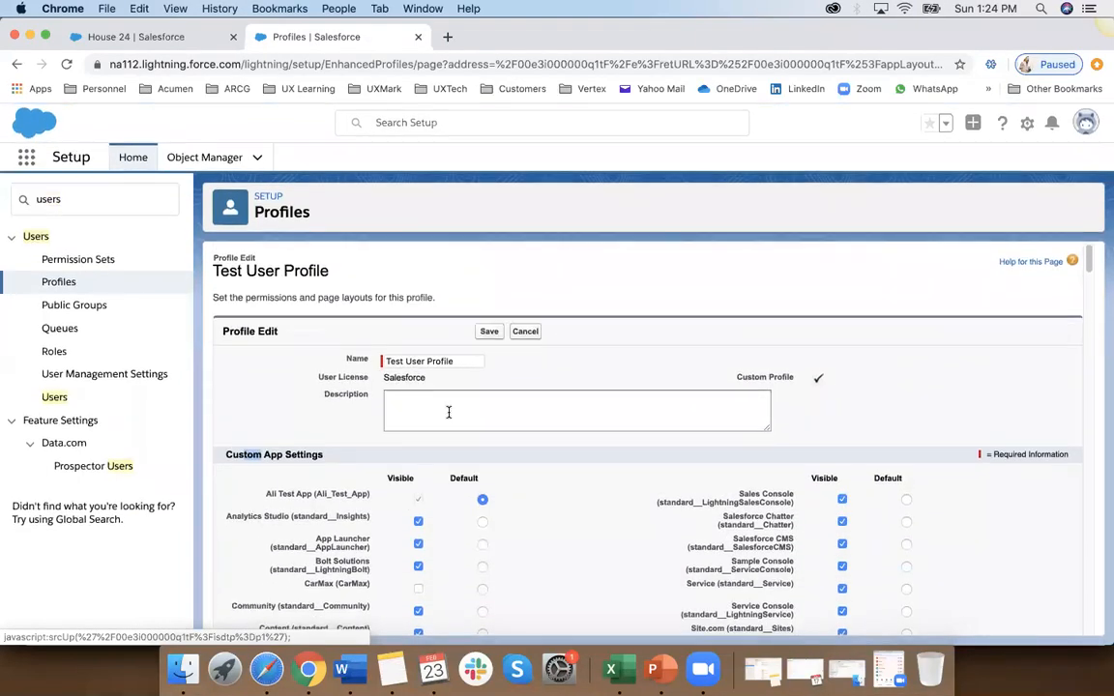
click(489, 332)
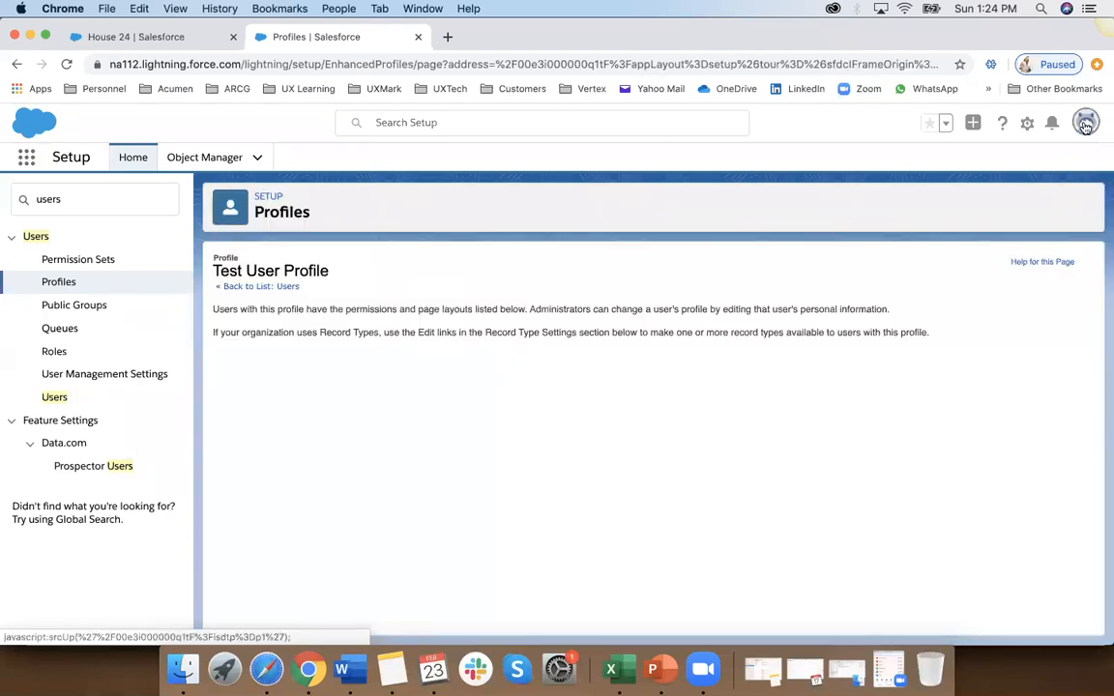
Step: Log out of the current administrator account
click(1085, 123)
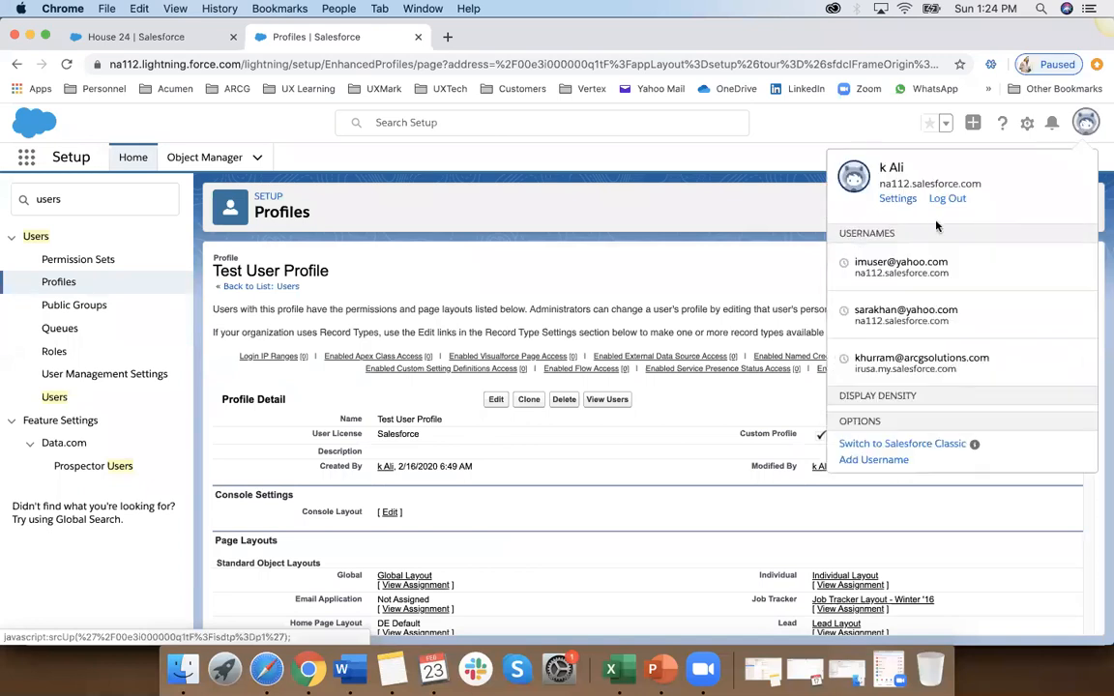
click(952, 196)
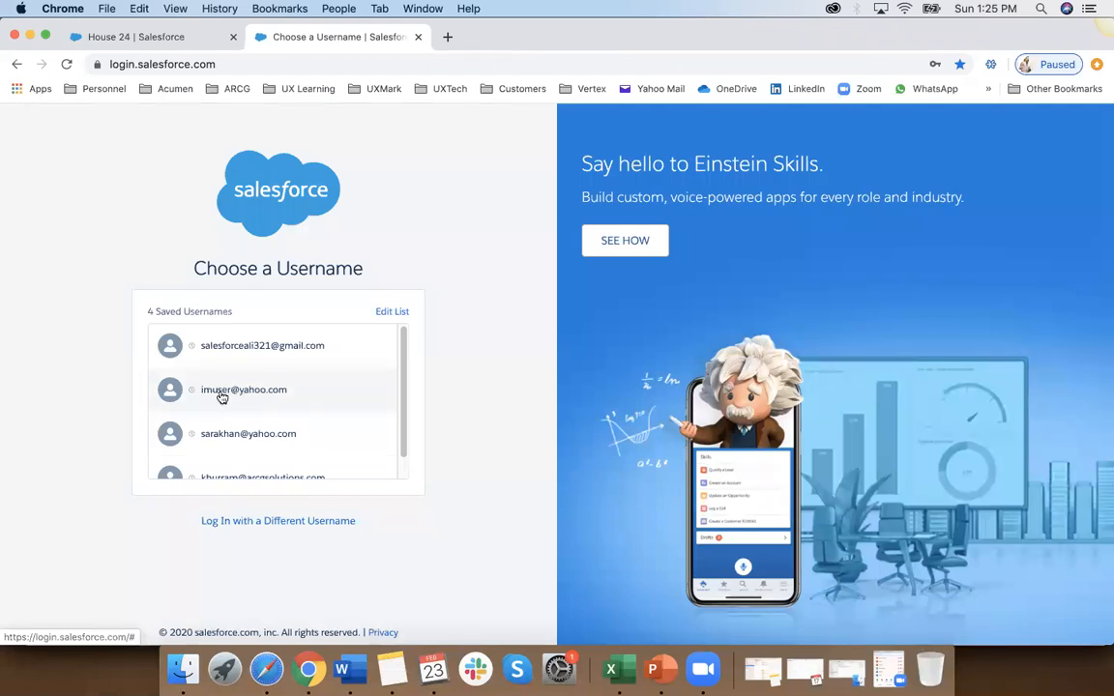
Step: Log in with the test user's saved username and check which account is signed in
click(207, 391)
click(251, 417)
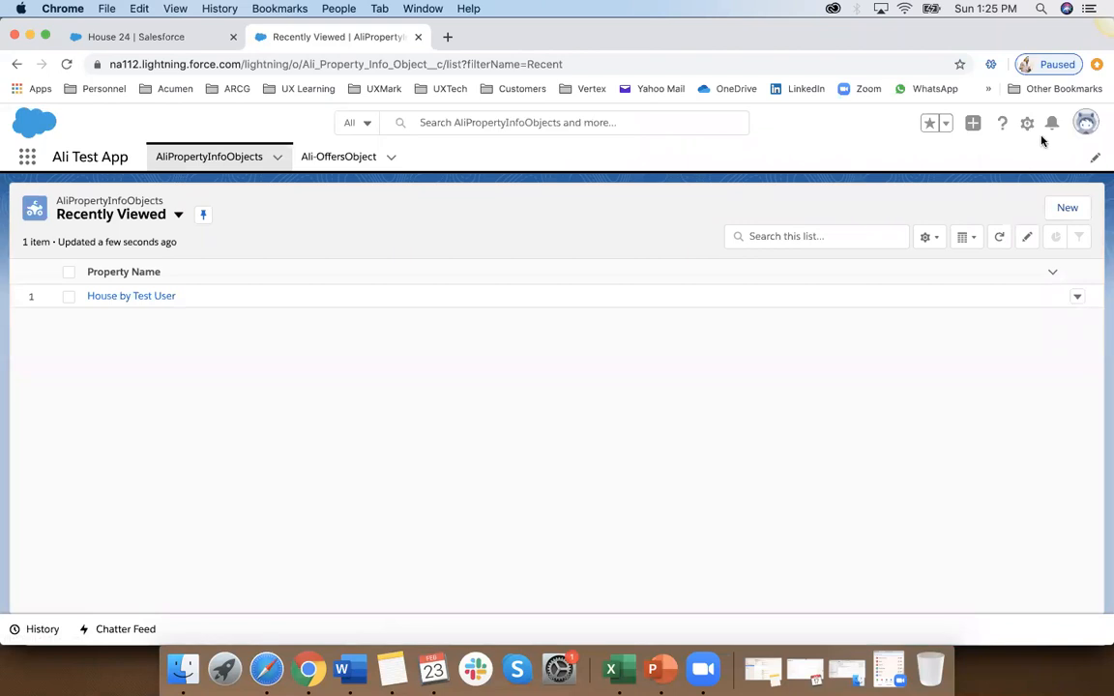
click(1085, 126)
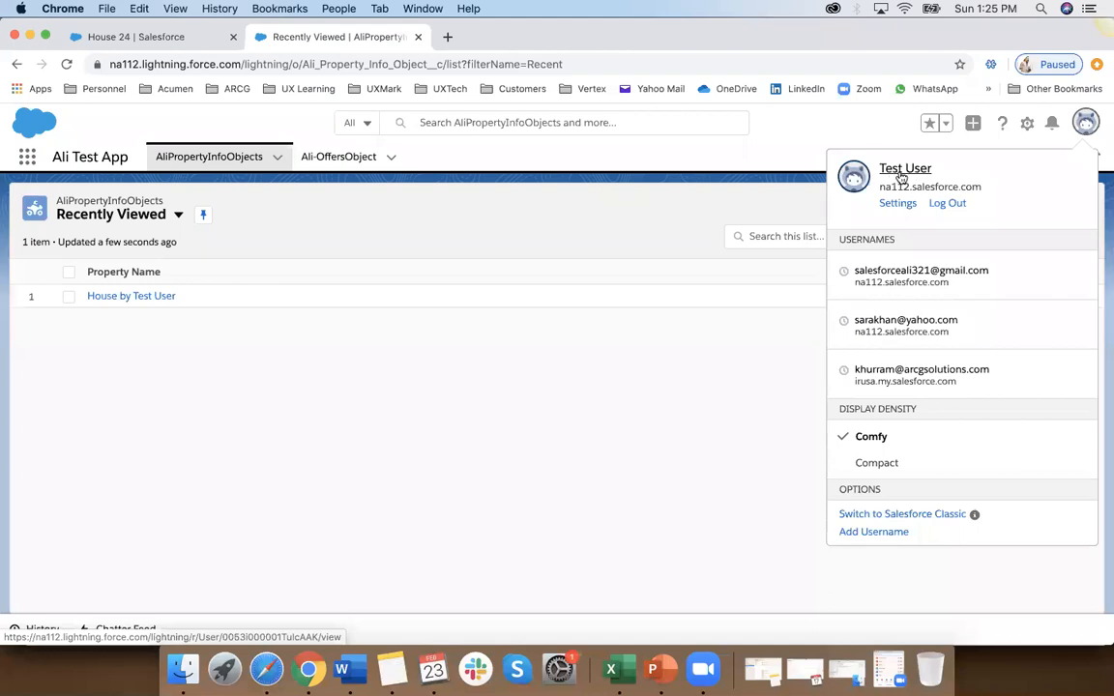
click(876, 132)
Step: Look through all apps available to the test user in the App Launcher and close it
click(27, 156)
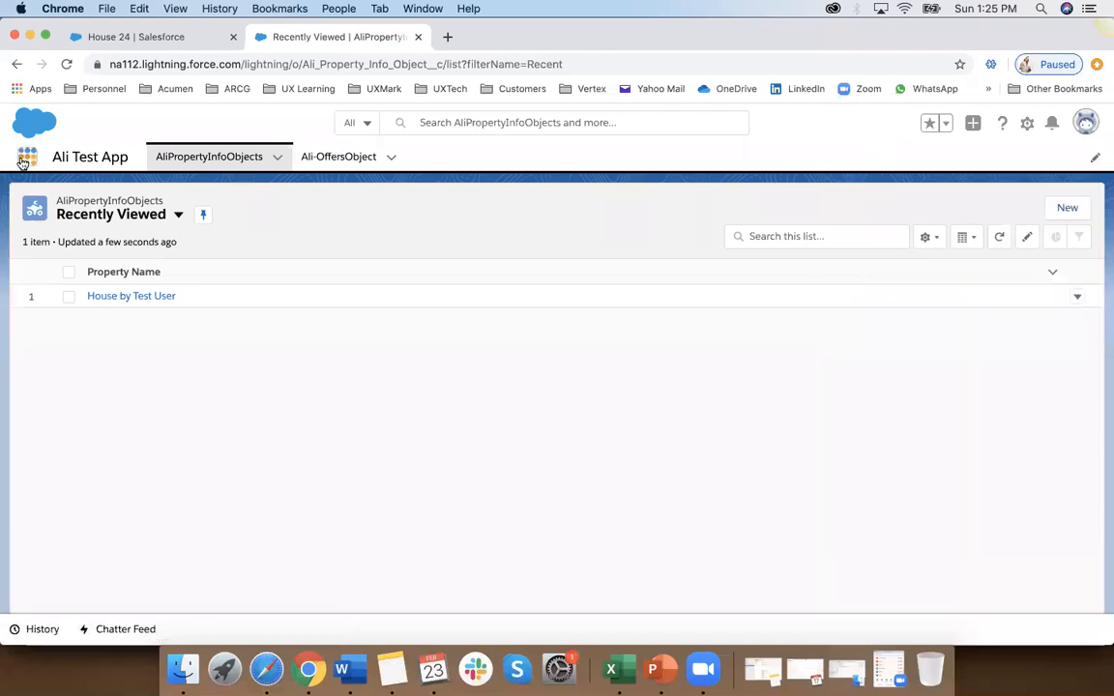
click(59, 432)
scroll(386, 513, down, 5)
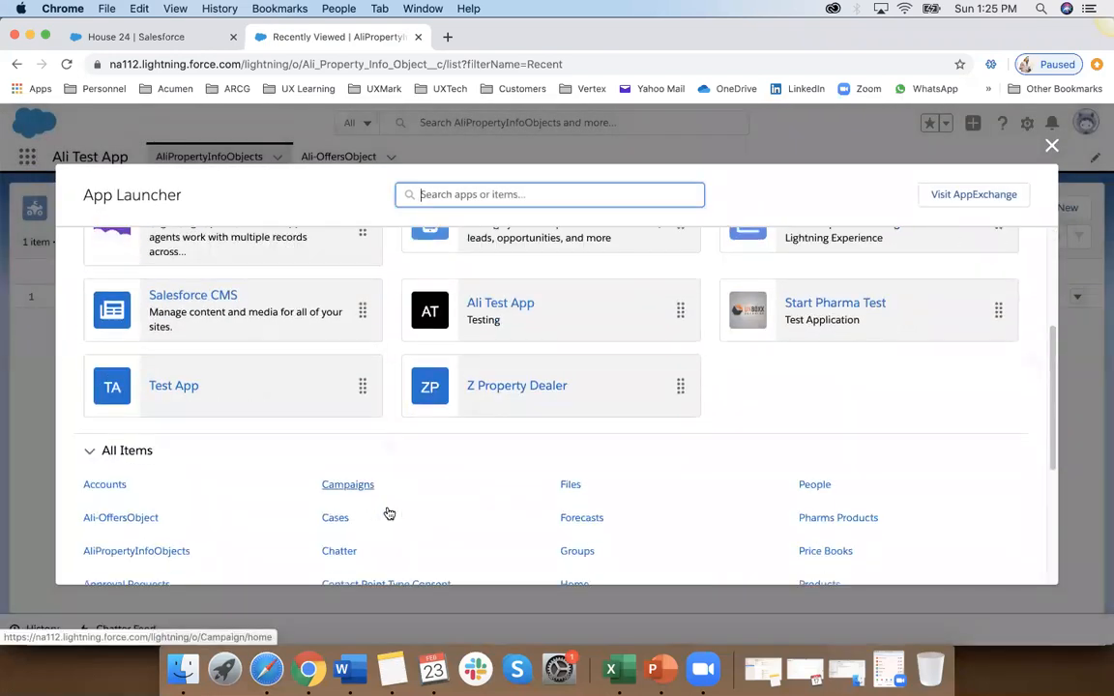
scroll(387, 511, up, 2)
scroll(387, 512, up, 1)
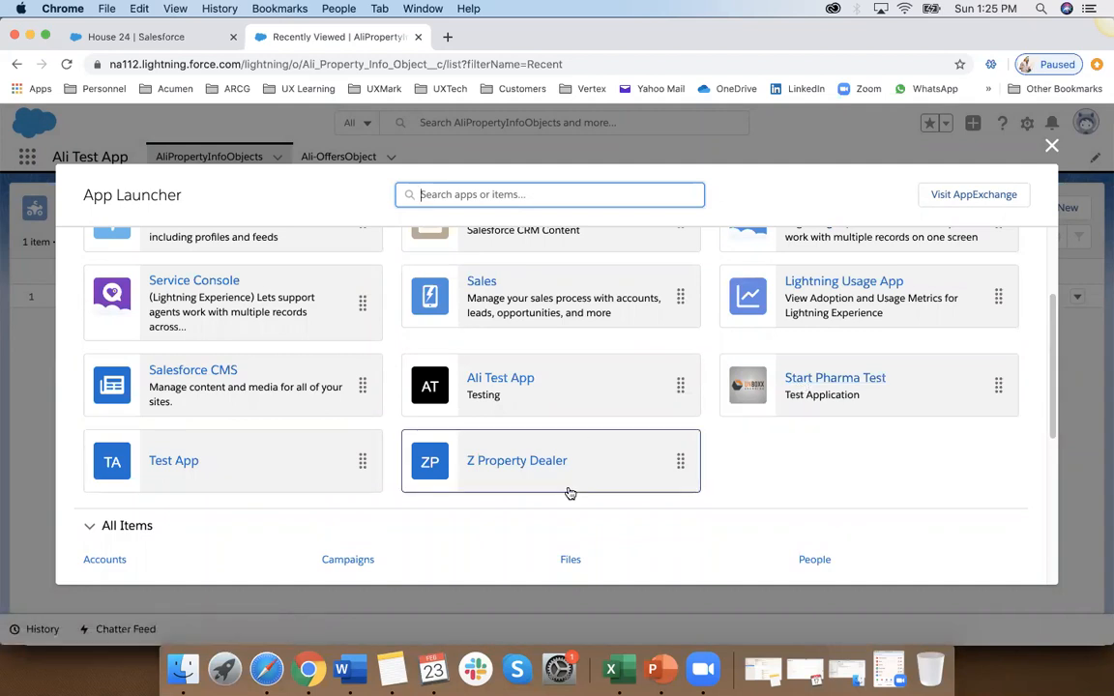
scroll(568, 492, up, 3)
scroll(571, 492, up, 1)
scroll(569, 491, down, 4)
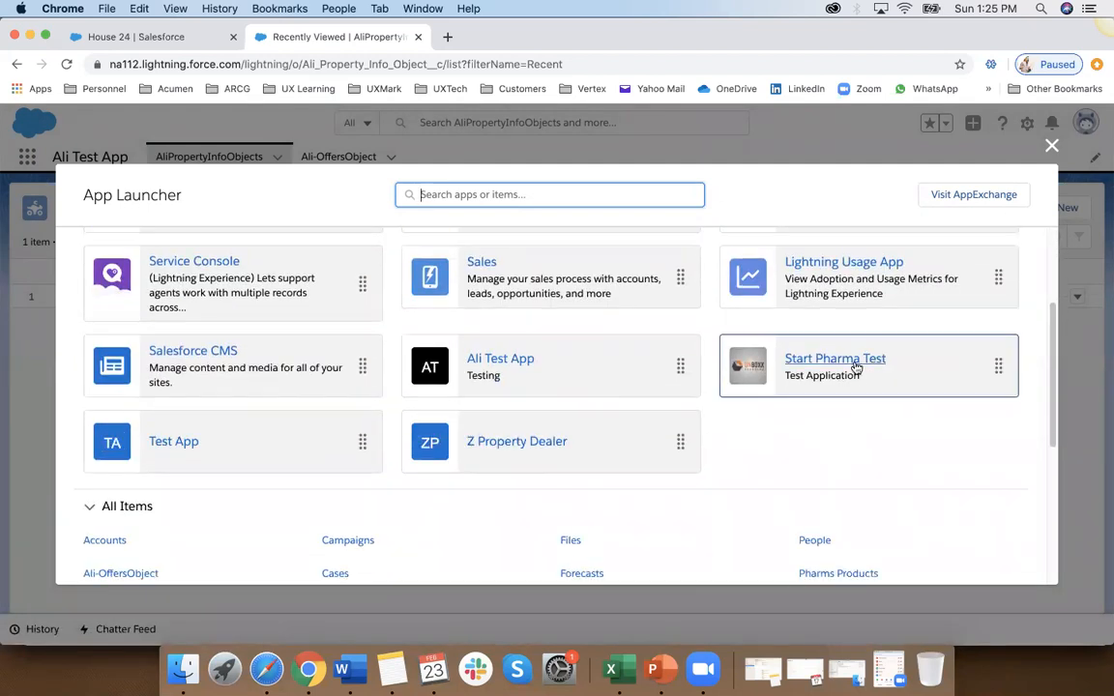
click(1053, 147)
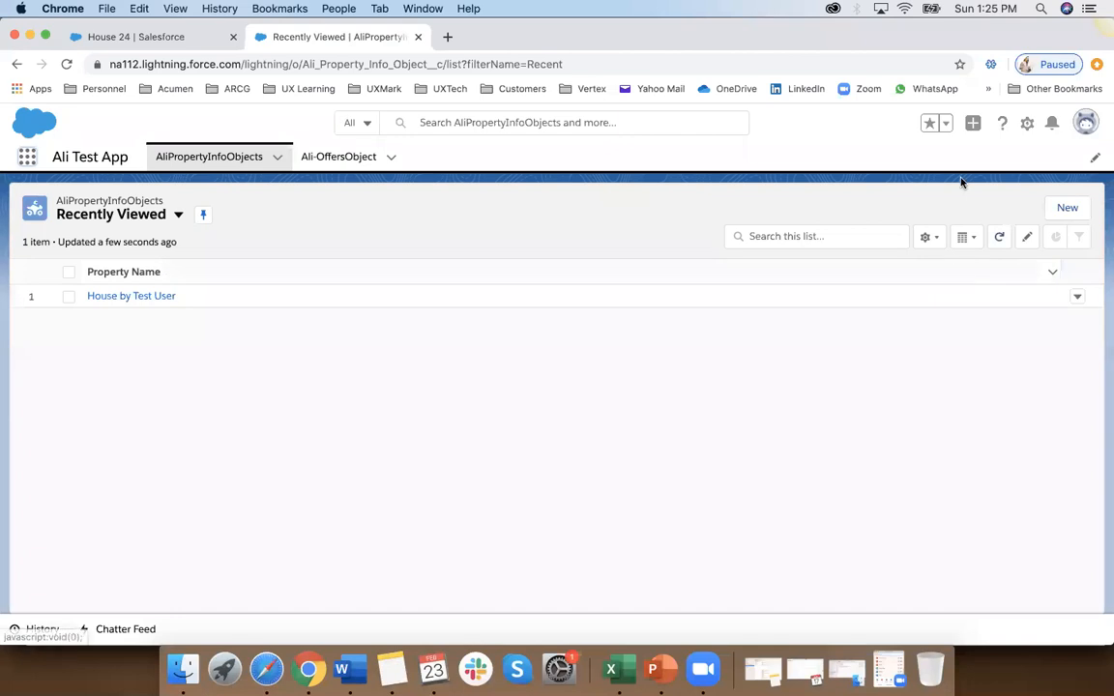
Step: Log out of the test user account, log in with the administrator's saved username, and check the signed-in account
click(1081, 122)
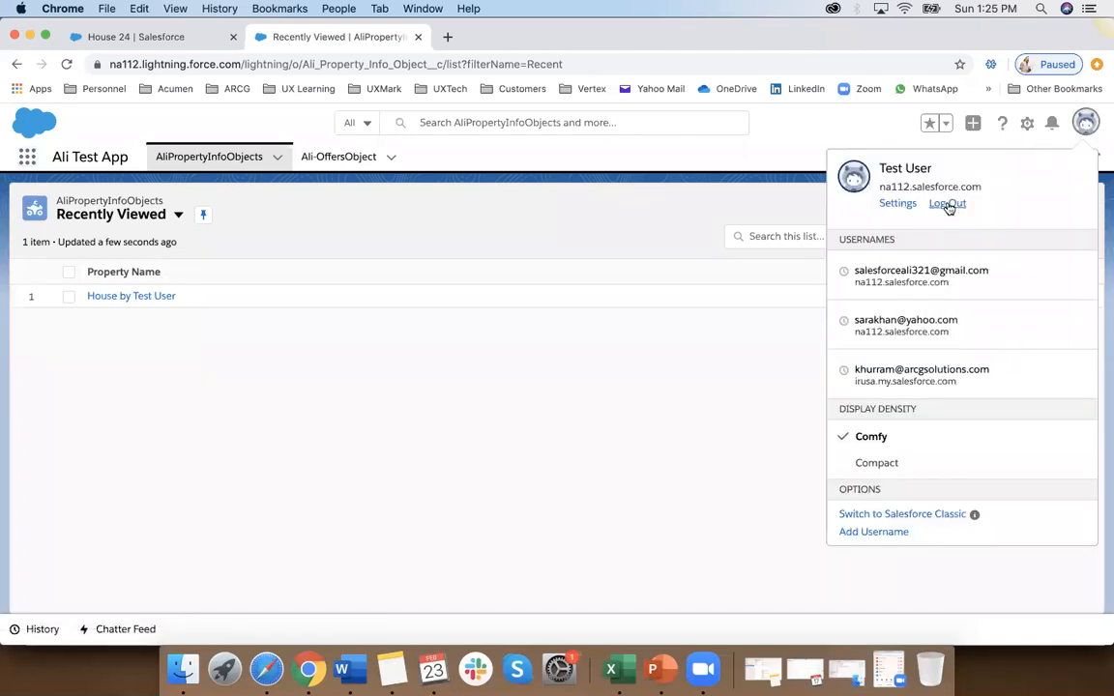
click(957, 205)
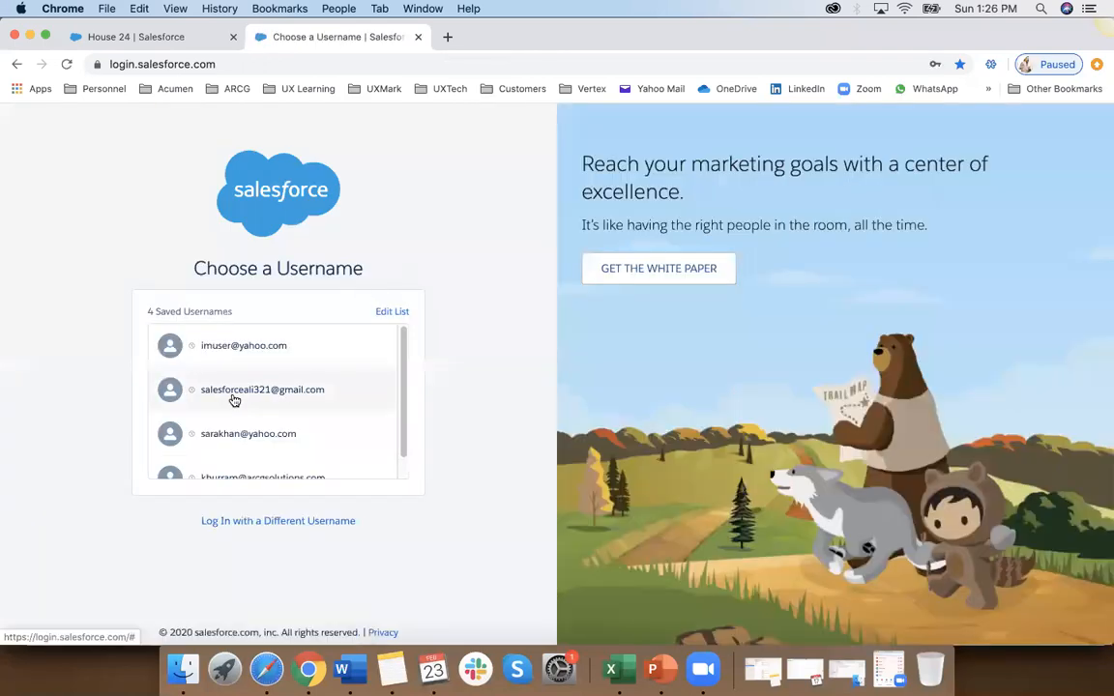
click(231, 395)
click(268, 419)
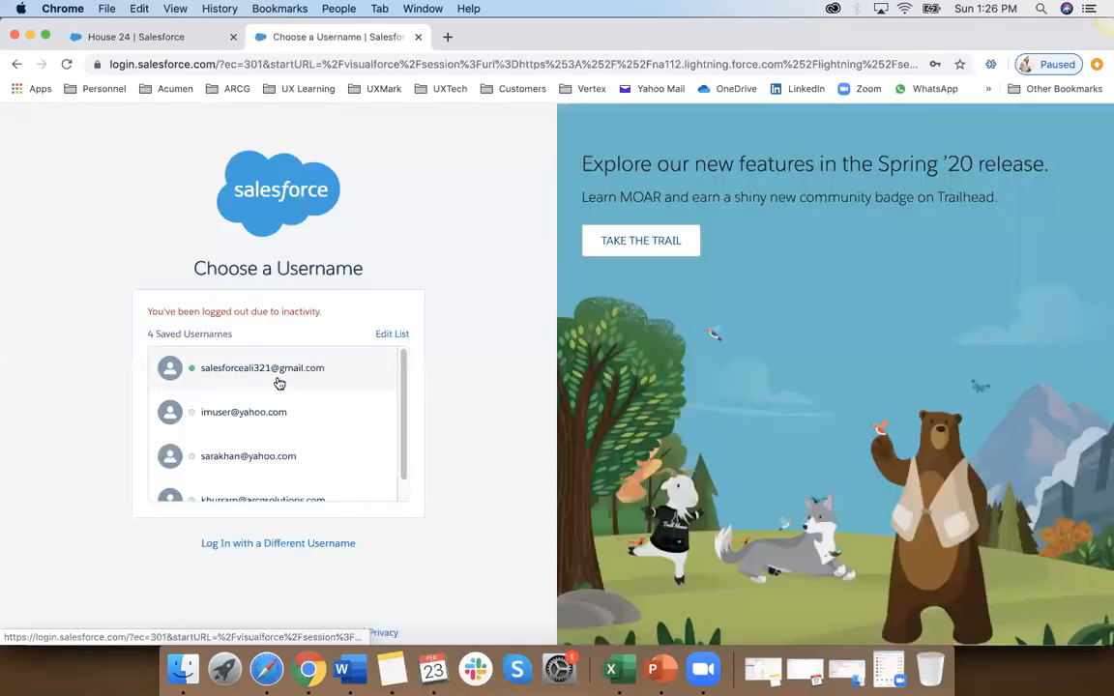
click(279, 381)
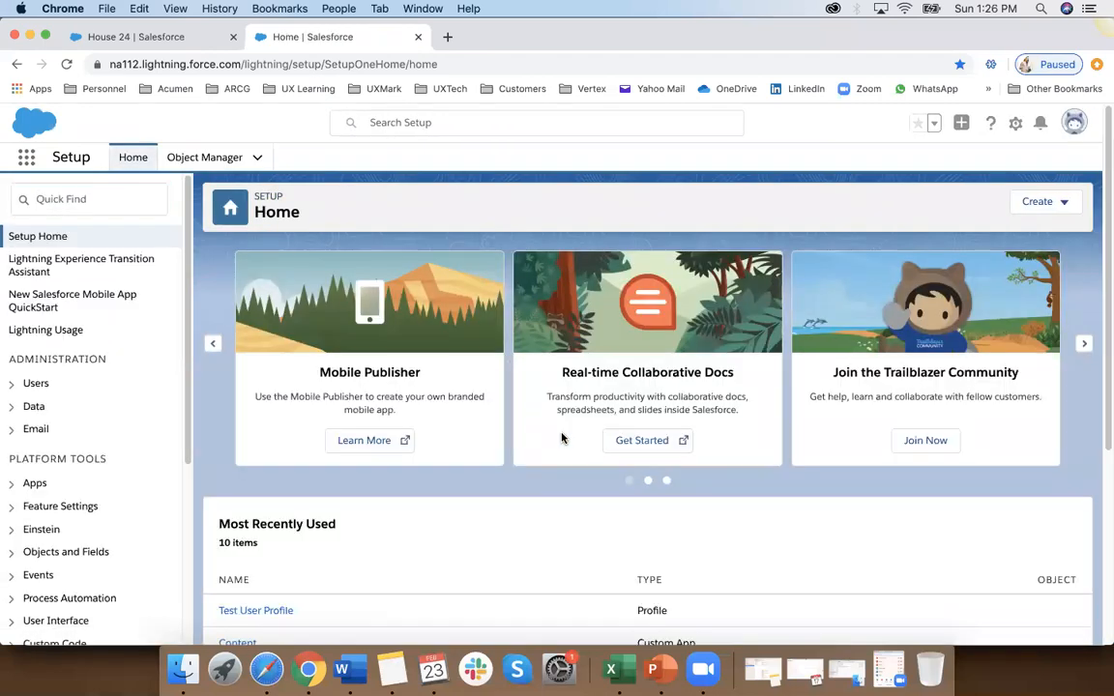
click(1076, 124)
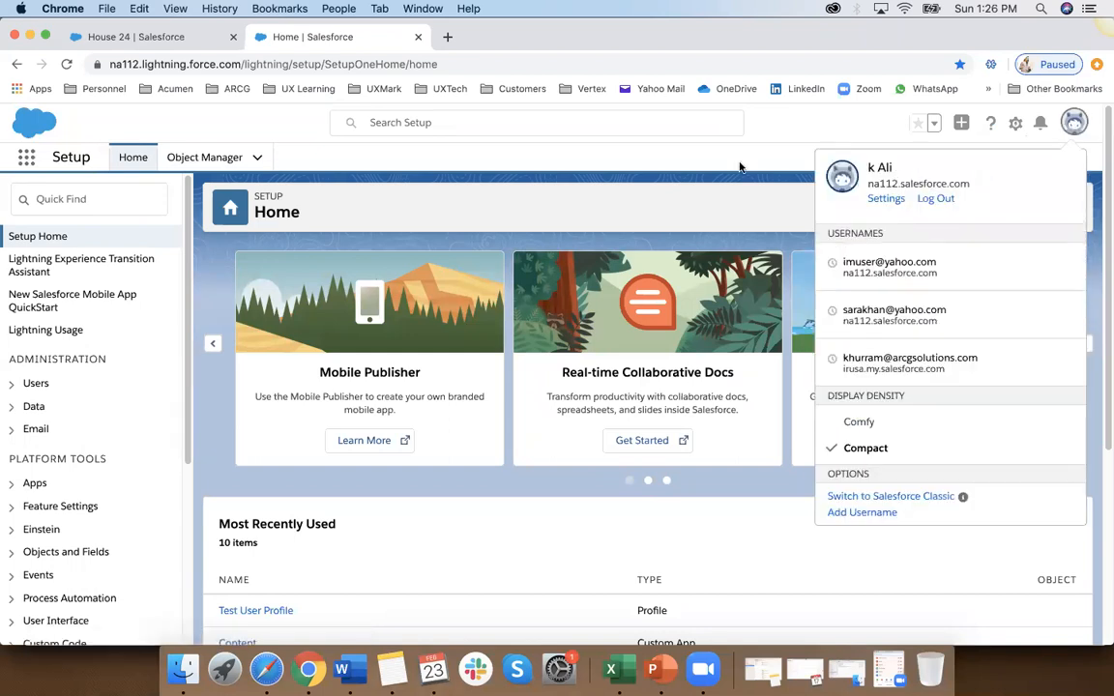
click(735, 166)
Step: Find the Users page in Setup and open the Test User Profile assigned to the test user for editing
click(140, 208)
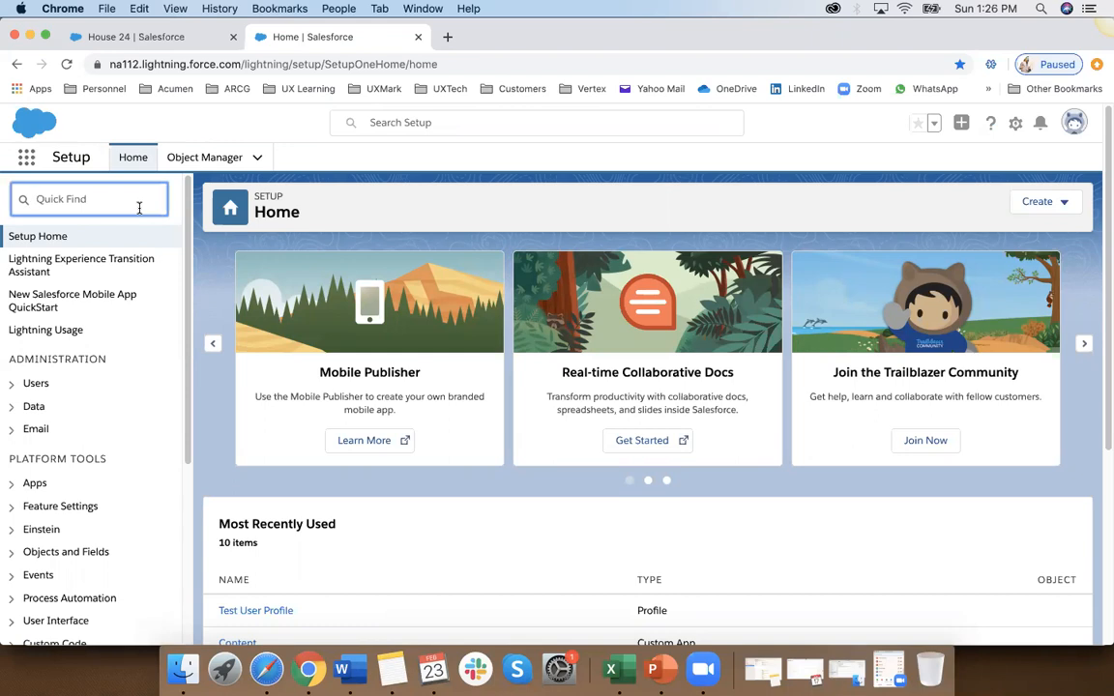
text(use)
click(55, 397)
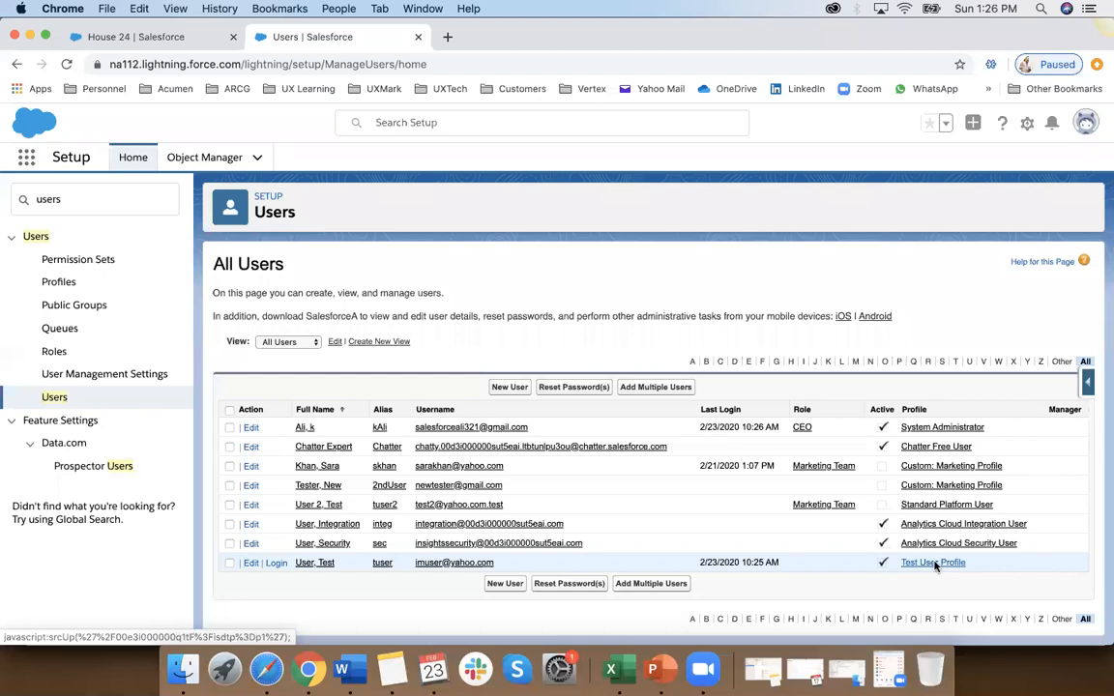
click(933, 563)
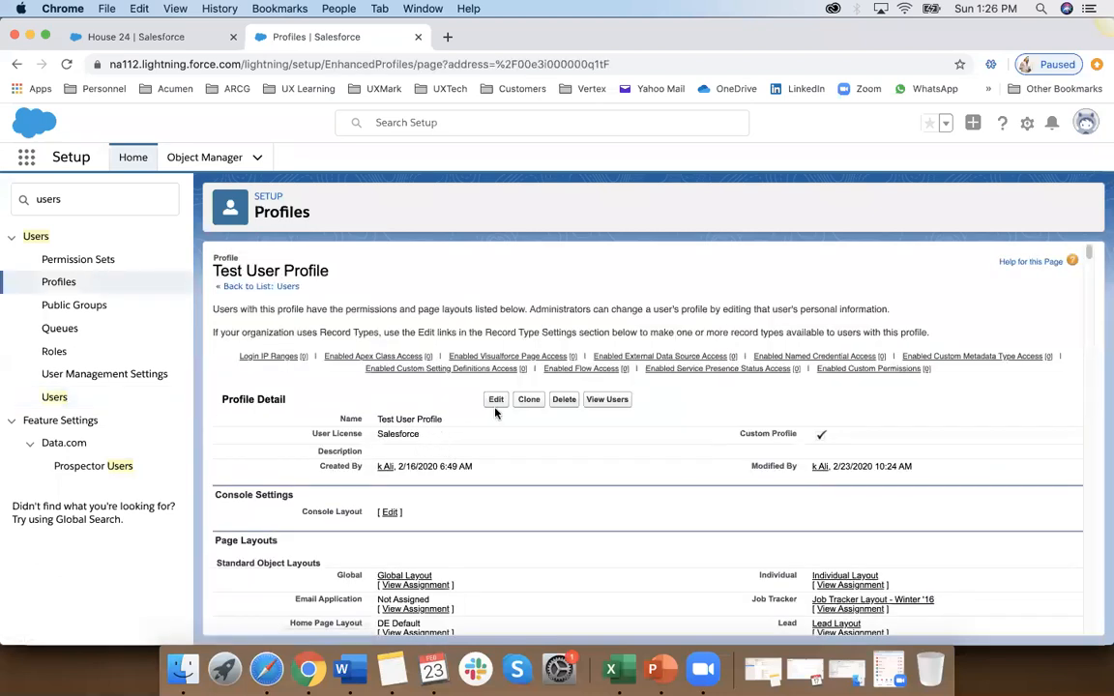
click(495, 401)
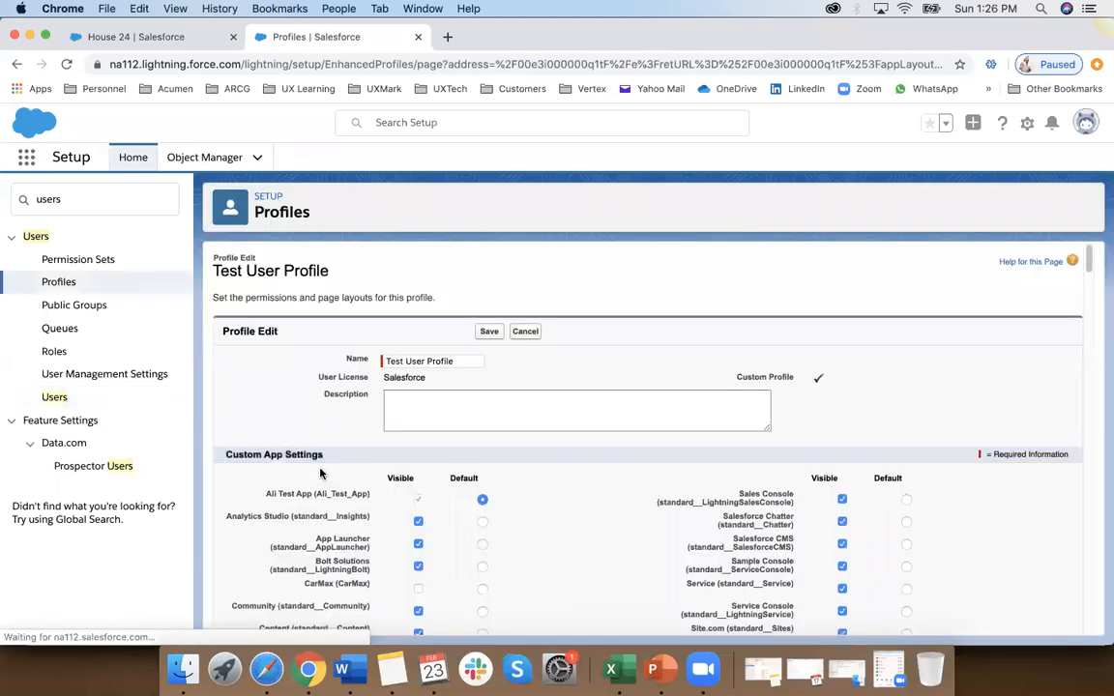
Step: Review the visible and default apps in the Test User Profile's Custom App Settings and save the profile
scroll(320, 473, down, 5)
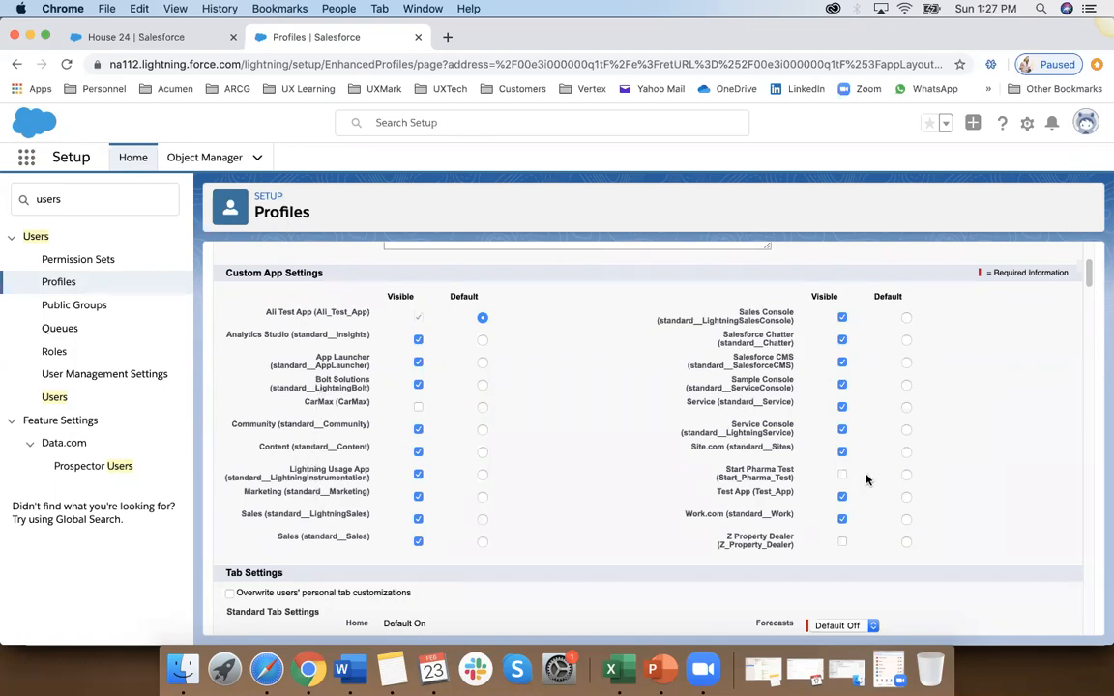
scroll(513, 326, up, 3)
click(488, 333)
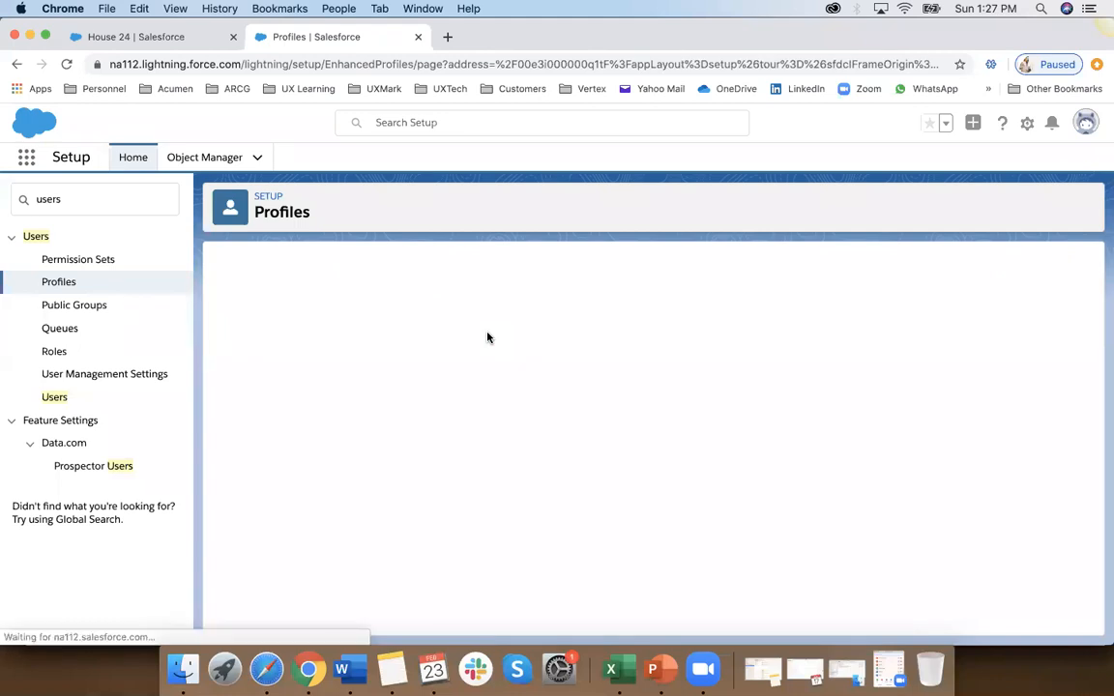
Step: Reopen the Test User Profile for editing, recheck its custom app visibility settings, and save it again
scroll(518, 492, down, 5)
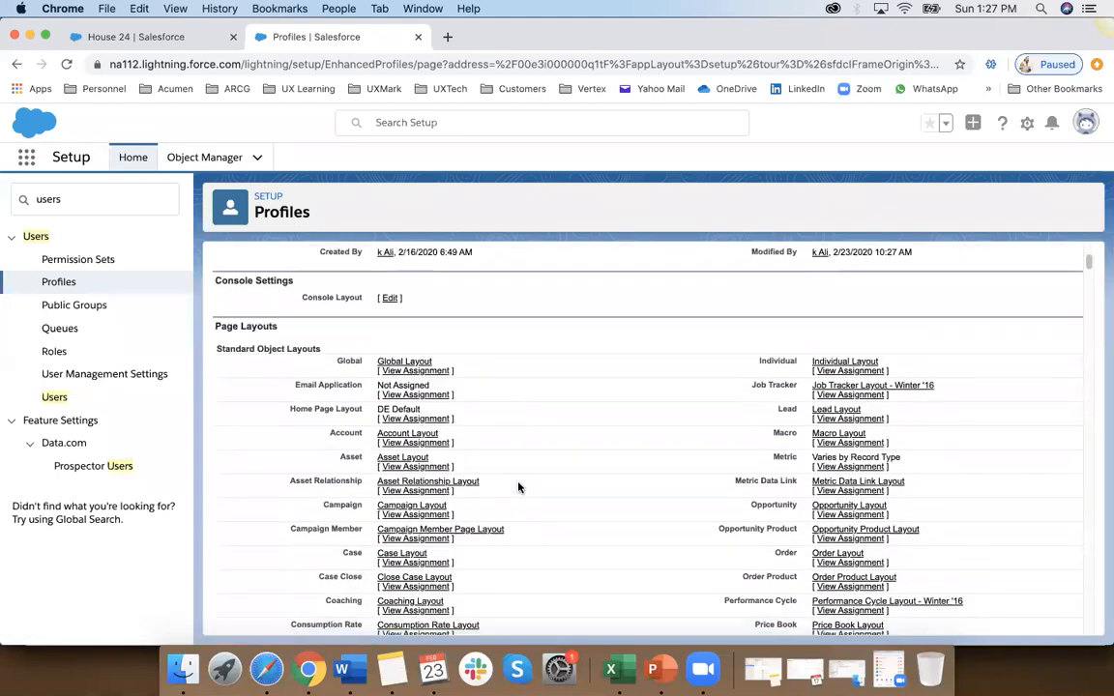
scroll(518, 488, up, 2)
scroll(493, 440, up, 3)
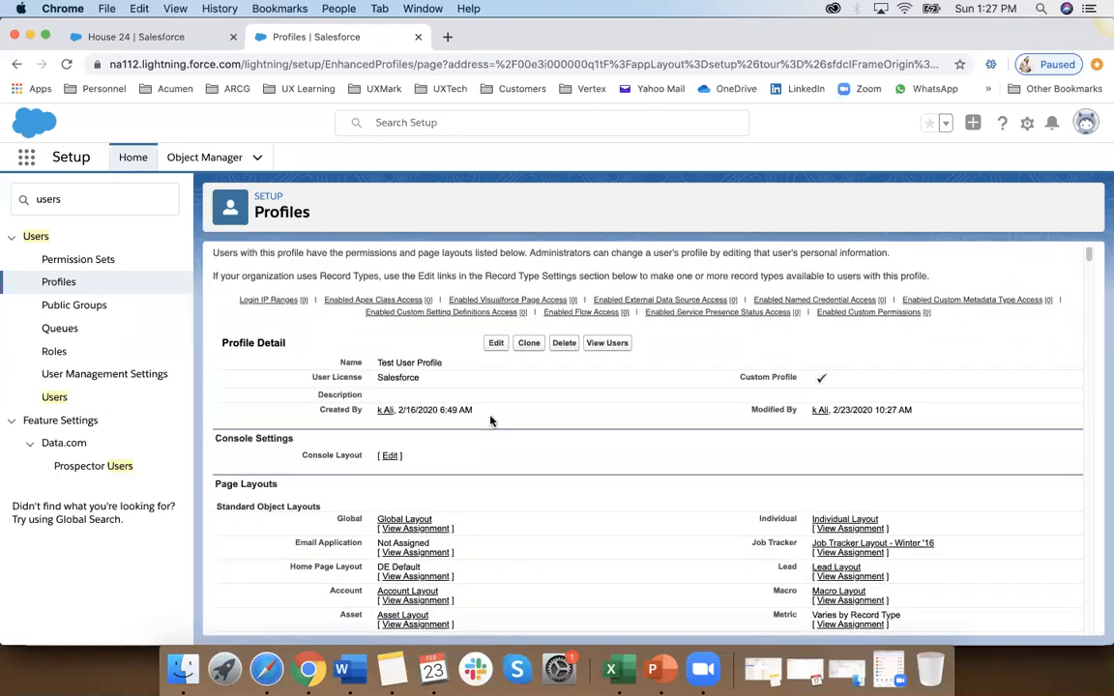
click(494, 344)
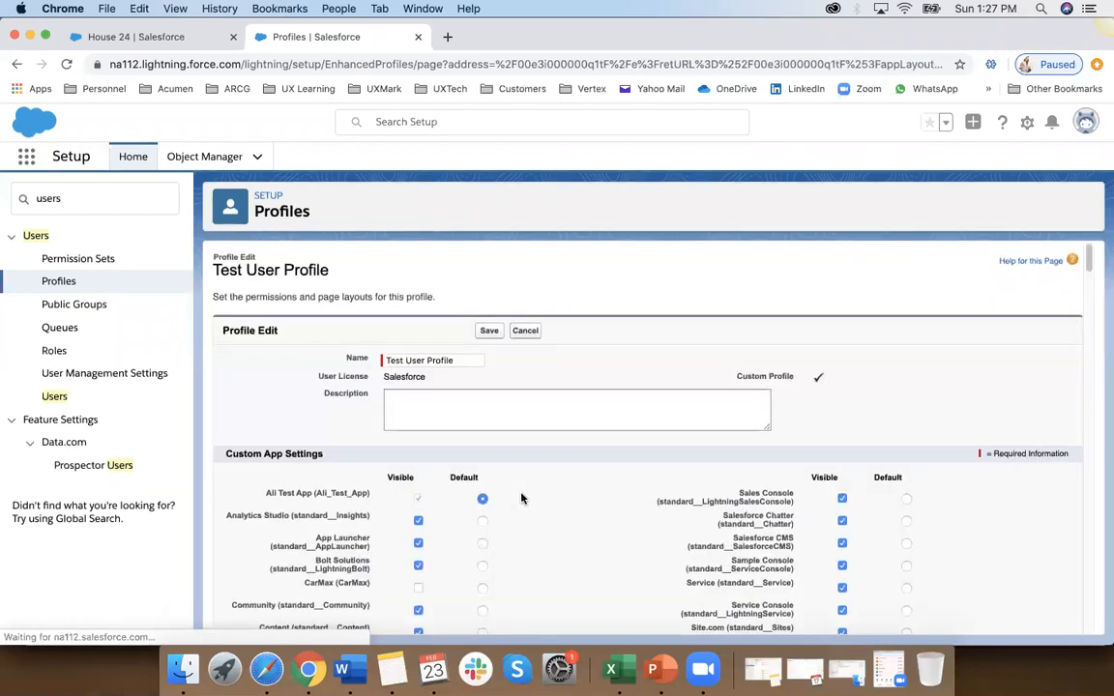
scroll(522, 499, down, 3)
scroll(522, 498, down, 2)
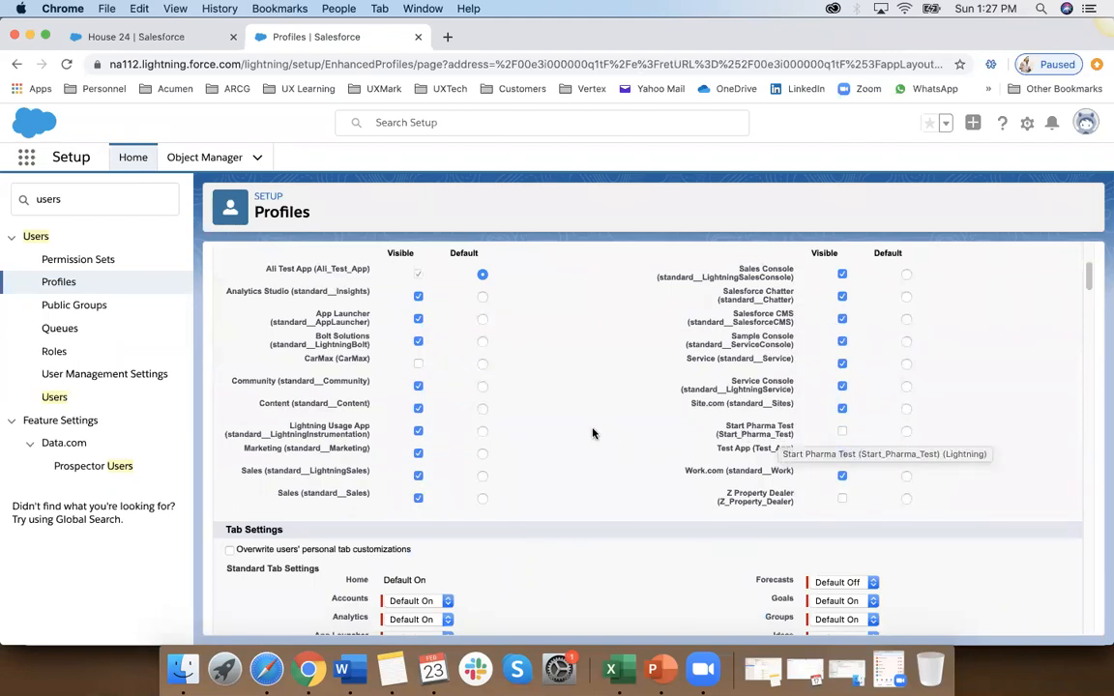
scroll(592, 435, up, 5)
click(491, 332)
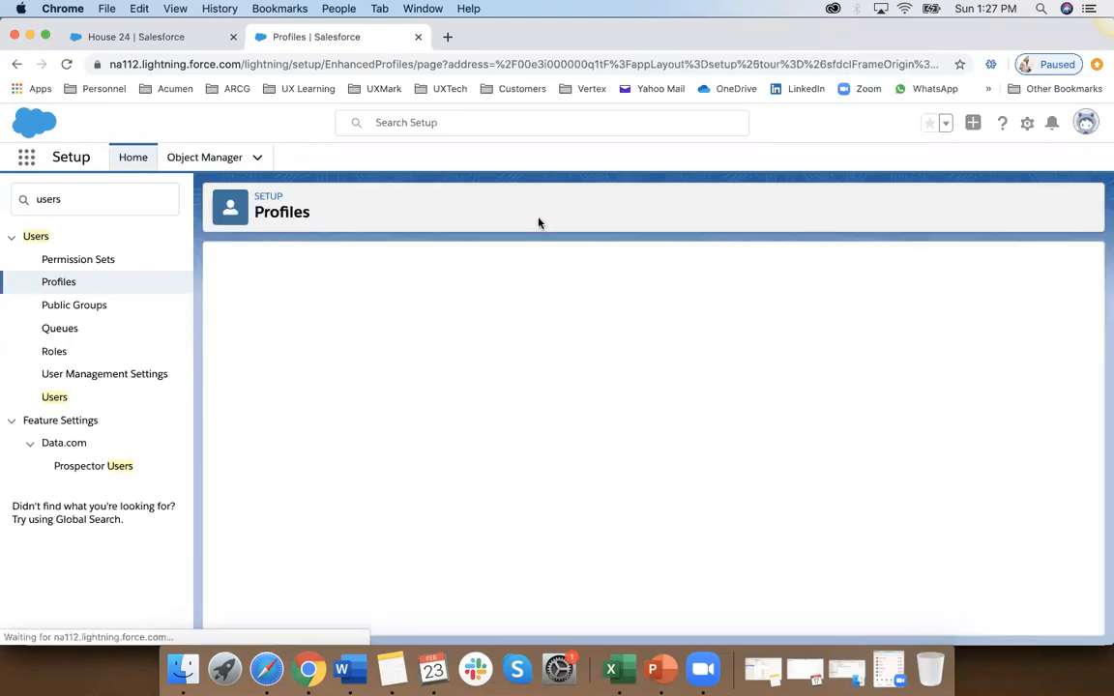
Step: Log out of the administrator account and log back in as the test user, renewing the ended session
click(1085, 122)
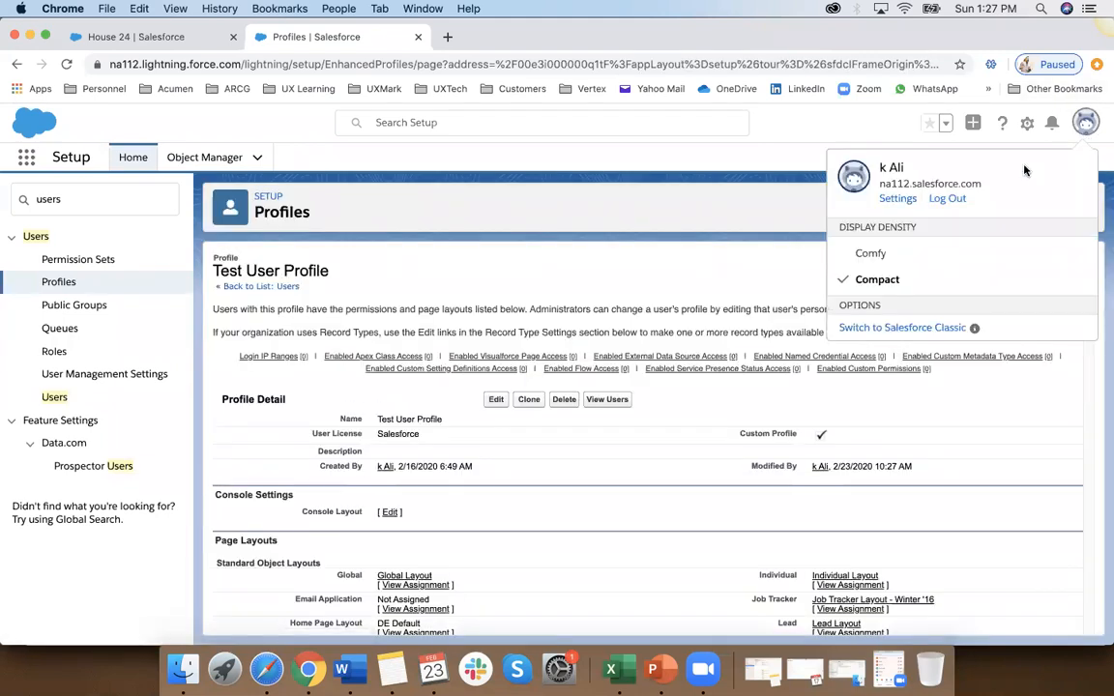
click(947, 199)
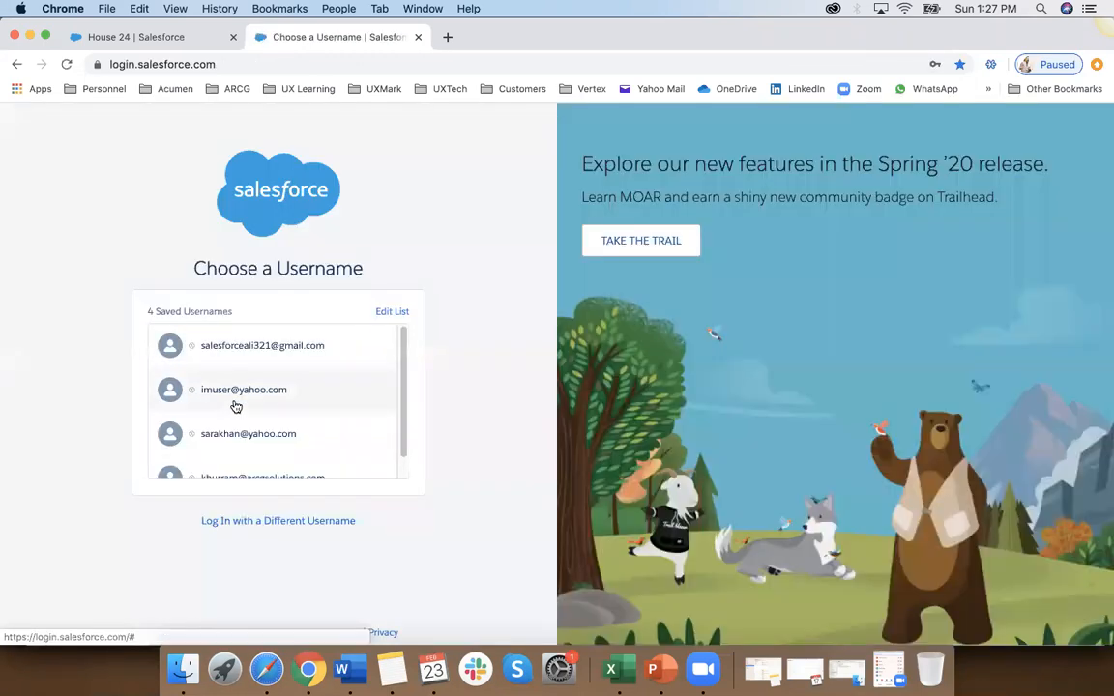
click(234, 398)
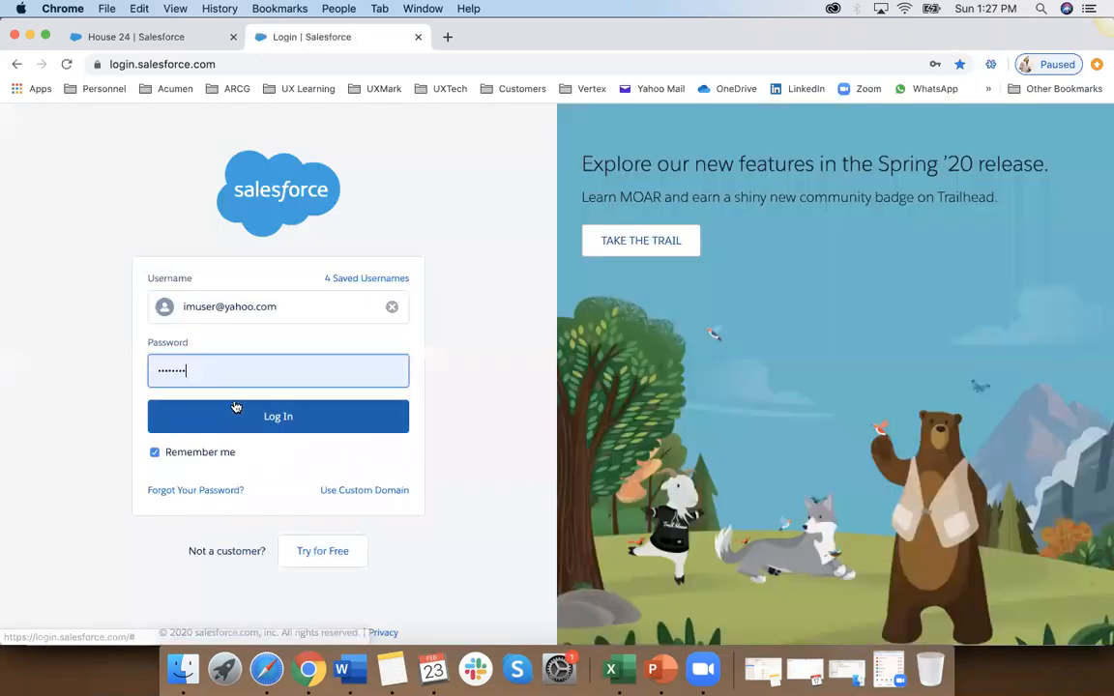
click(268, 418)
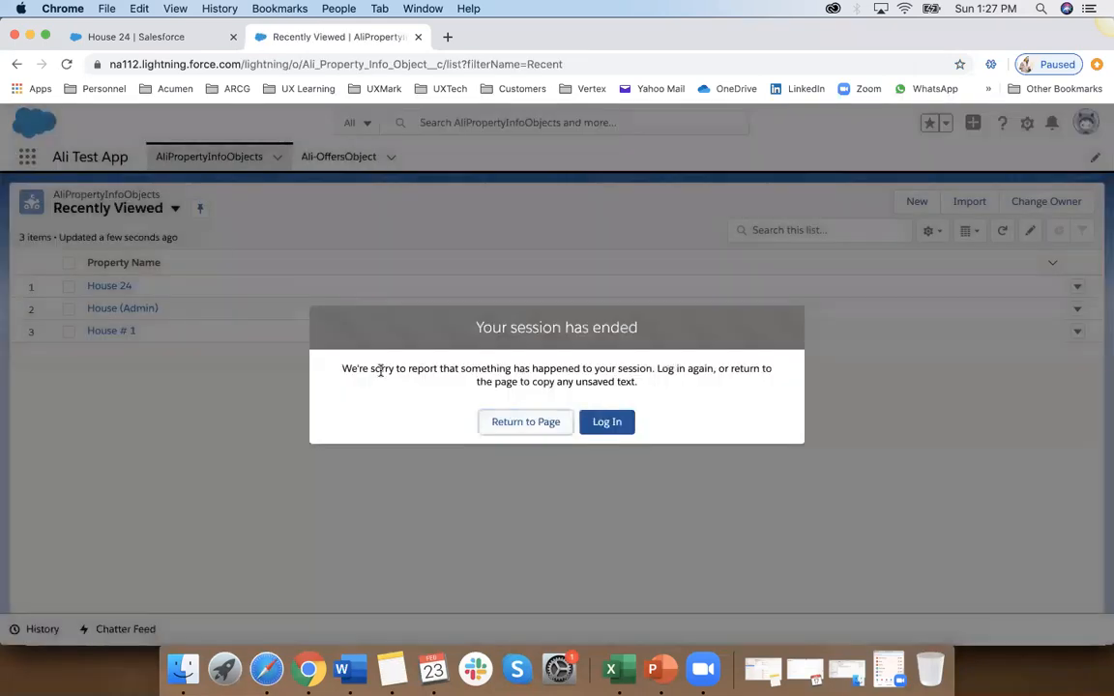
click(606, 421)
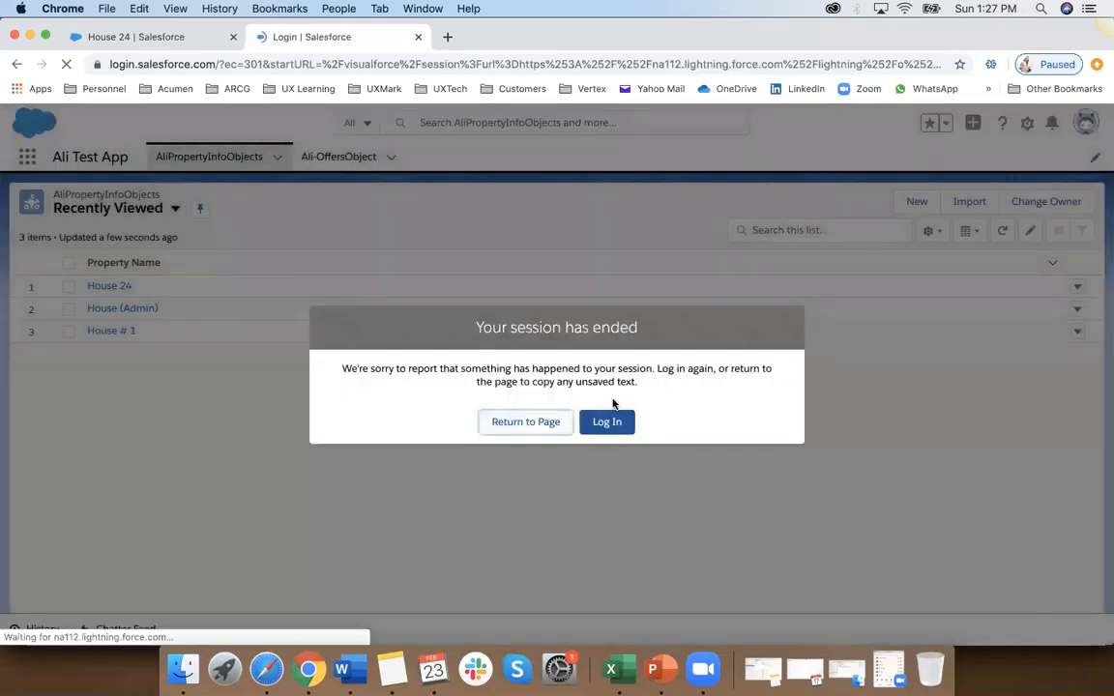
click(291, 384)
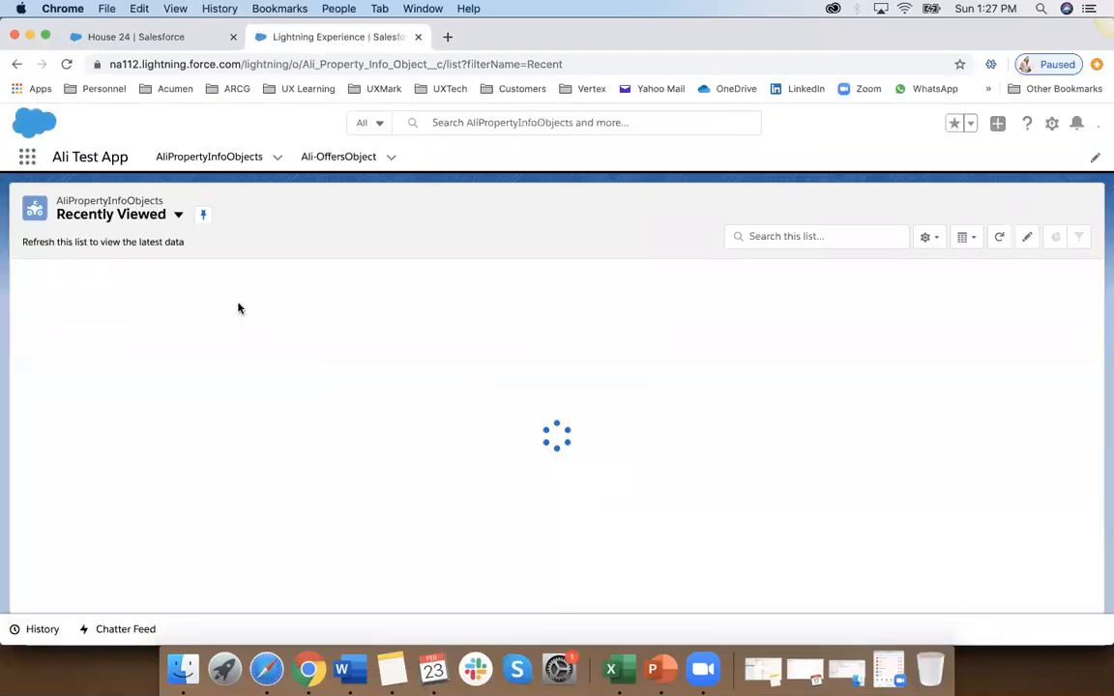
Step: Check the test user's full App Launcher list for custom apps, closing and reopening it for a second look
click(27, 156)
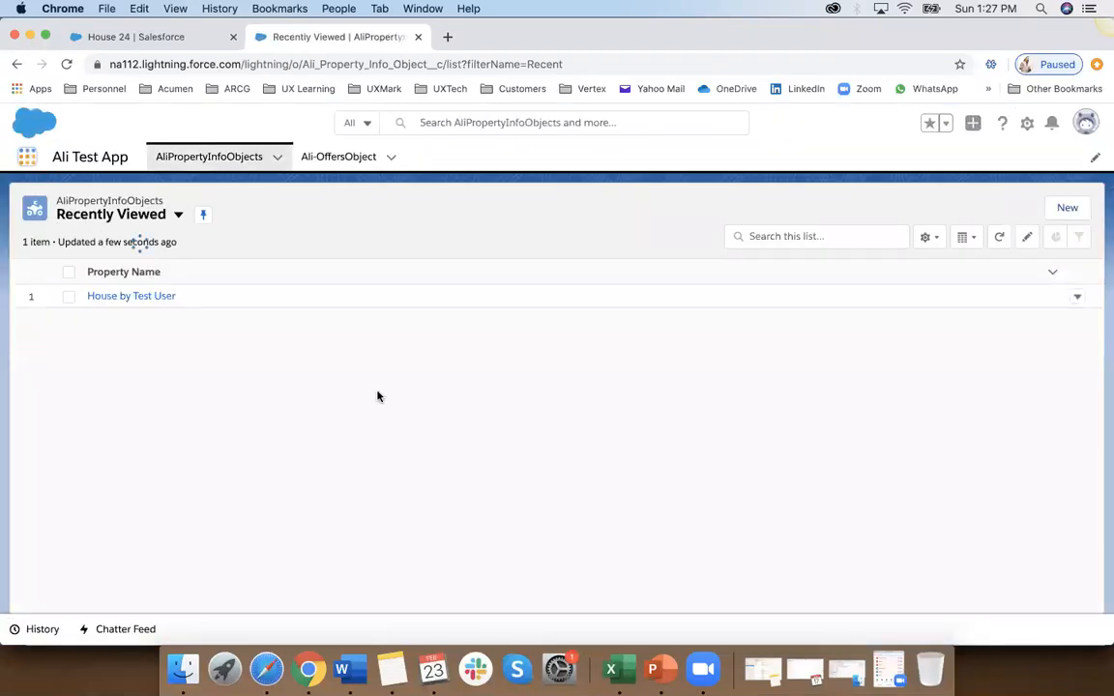
click(49, 429)
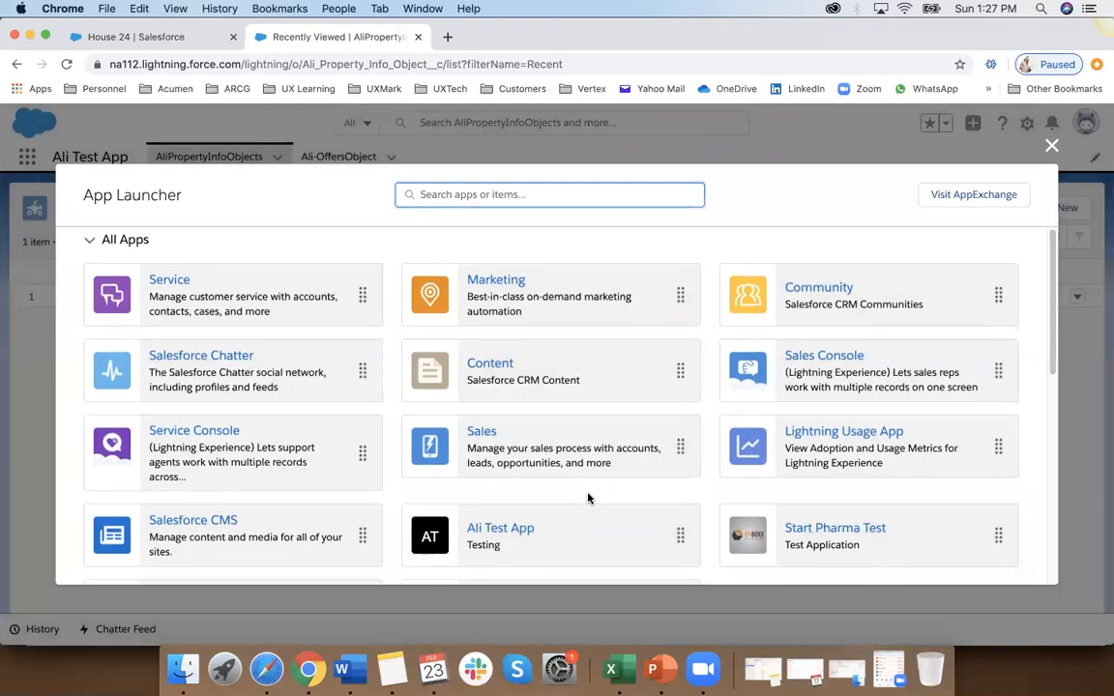
scroll(589, 497, down, 2)
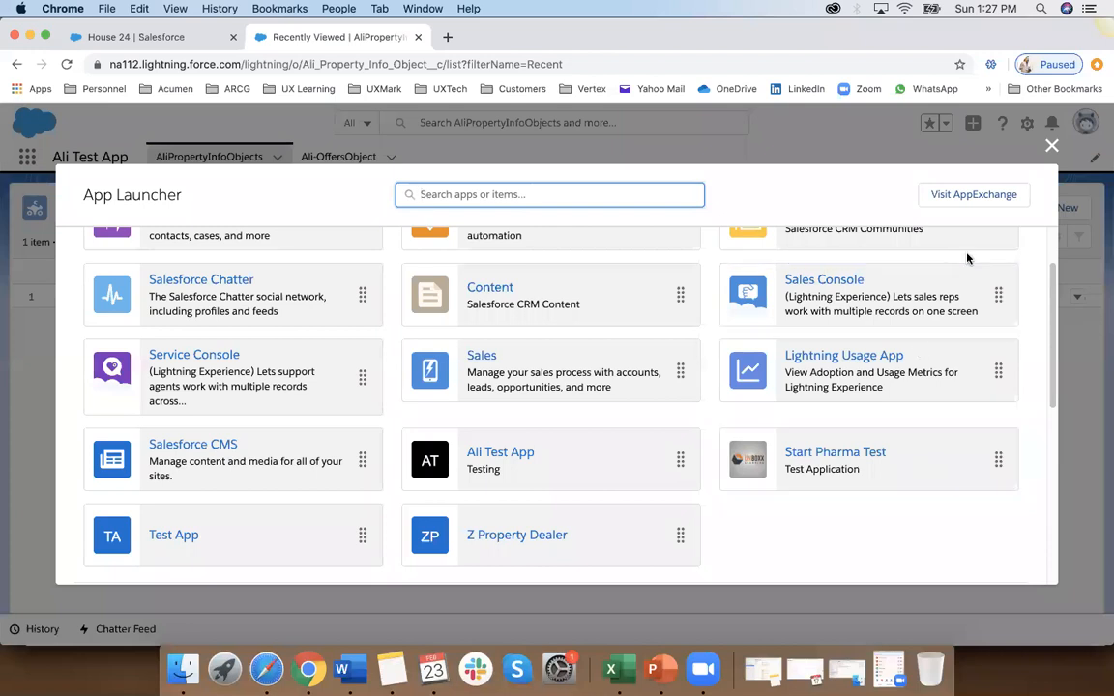
click(1054, 146)
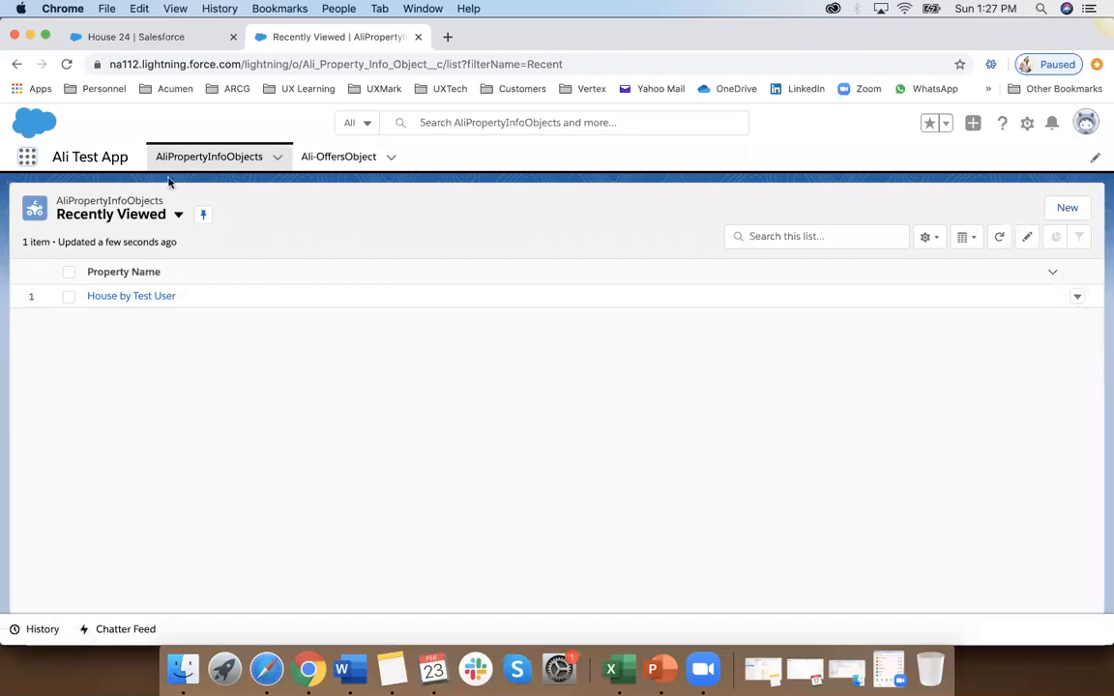
click(28, 159)
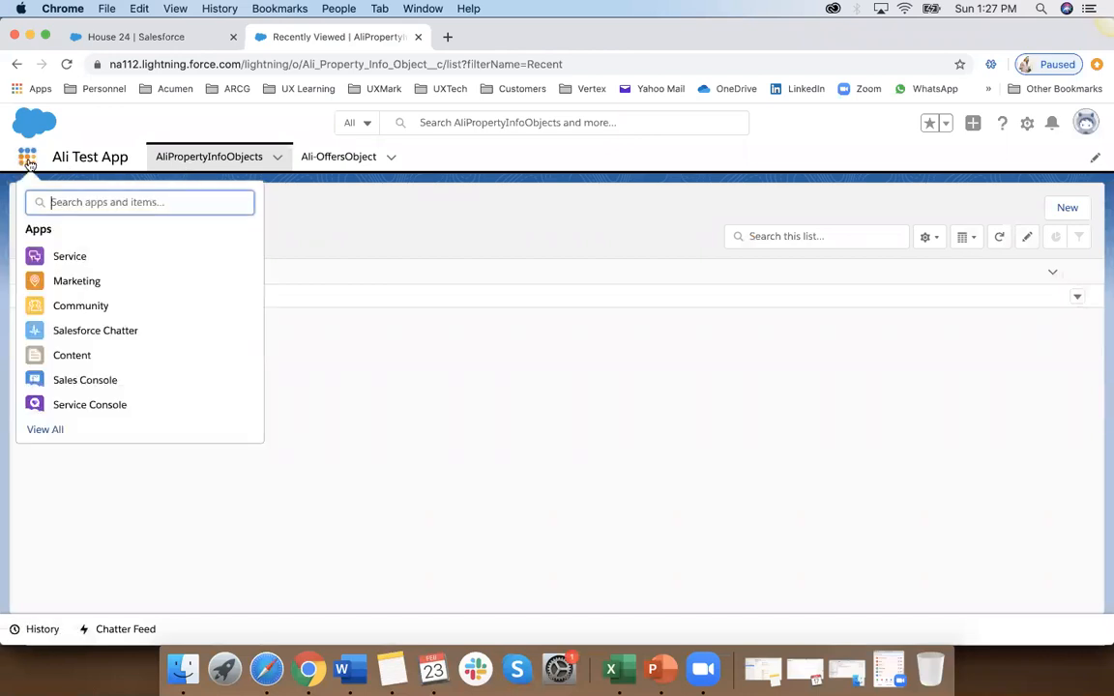
click(48, 430)
scroll(592, 524, down, 4)
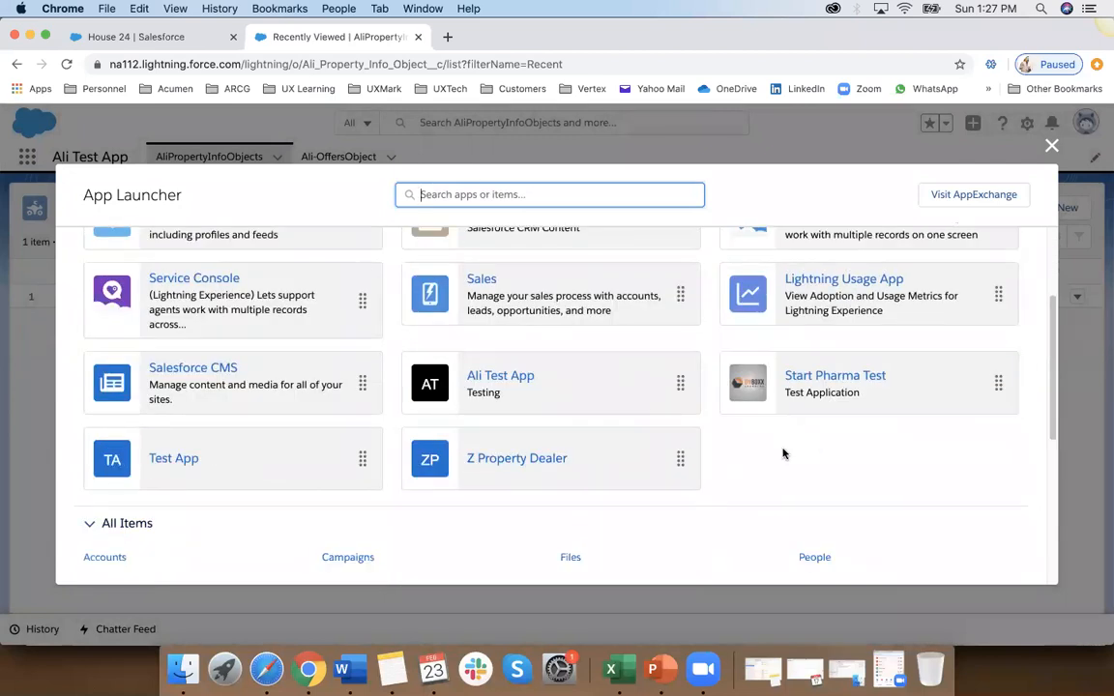
Step: Recheck the test user's full list of apps in the App Launcher, closing and reopening it twice, and close it
scroll(788, 463, up, 2)
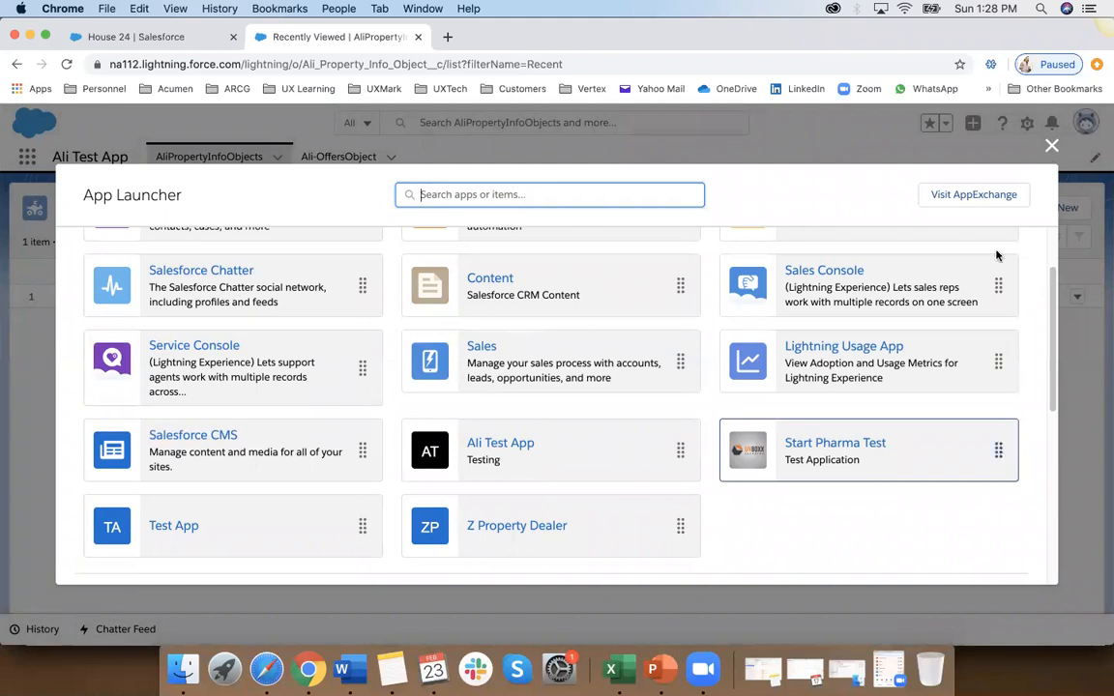
click(1051, 147)
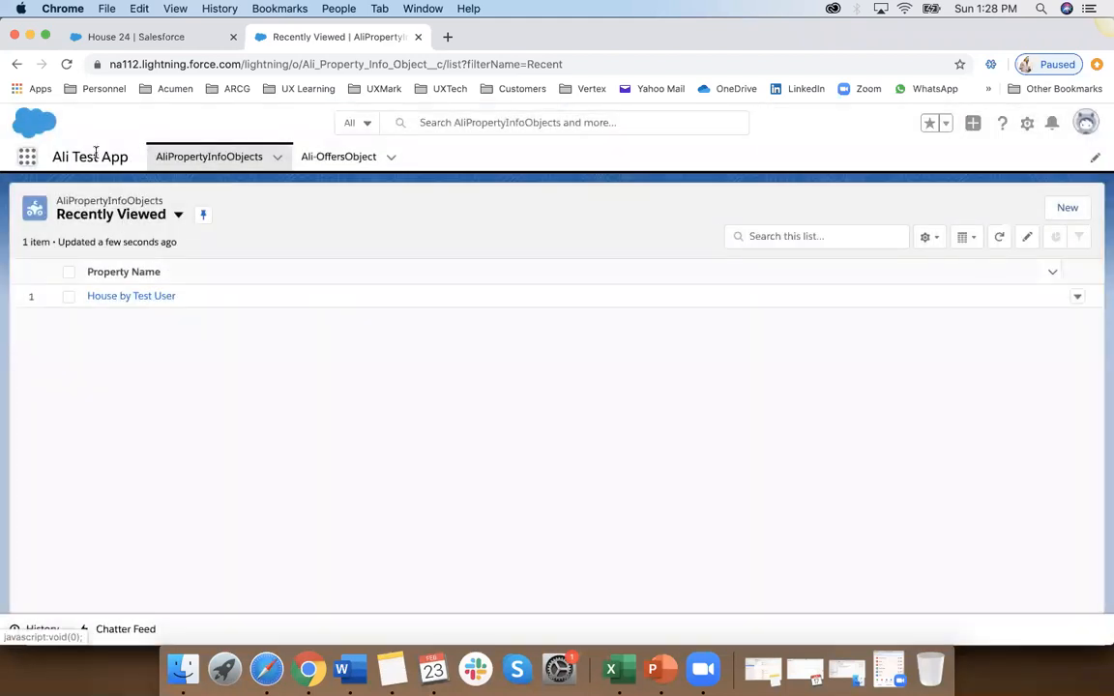
click(27, 156)
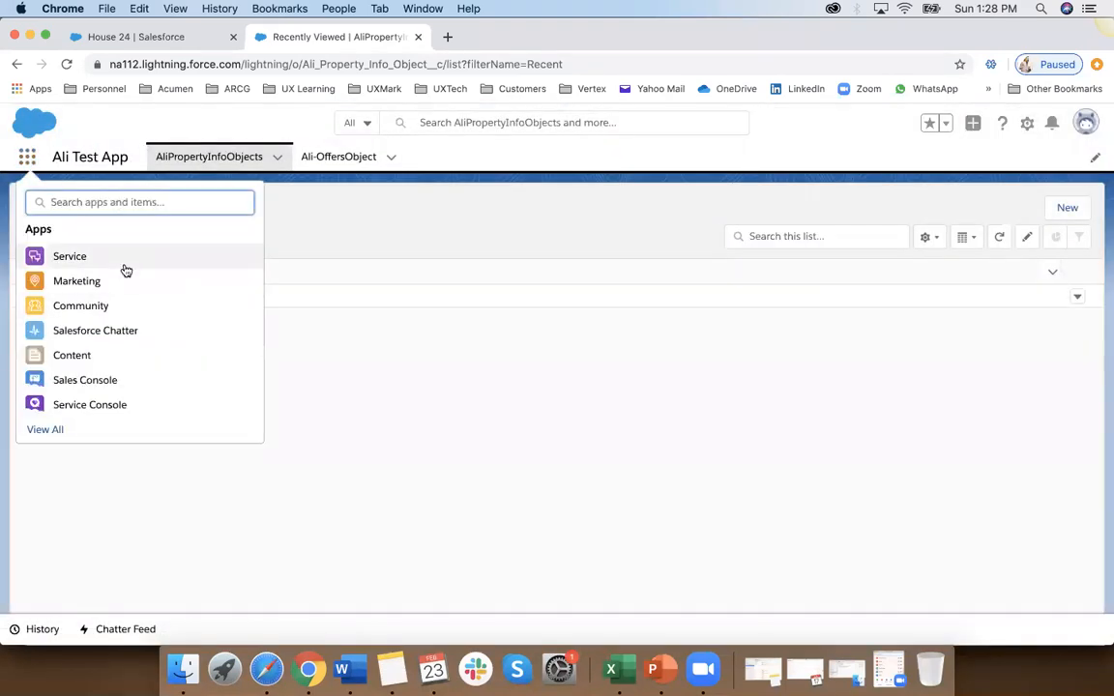
click(47, 430)
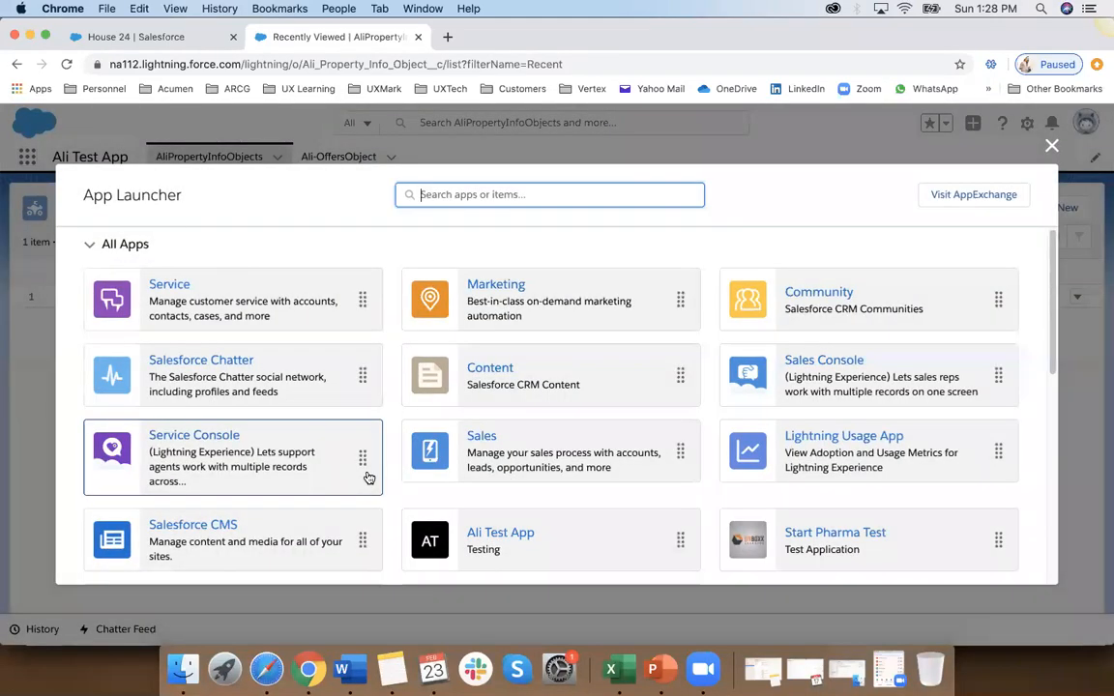
scroll(368, 478, down, 3)
scroll(369, 478, up, 3)
click(1052, 146)
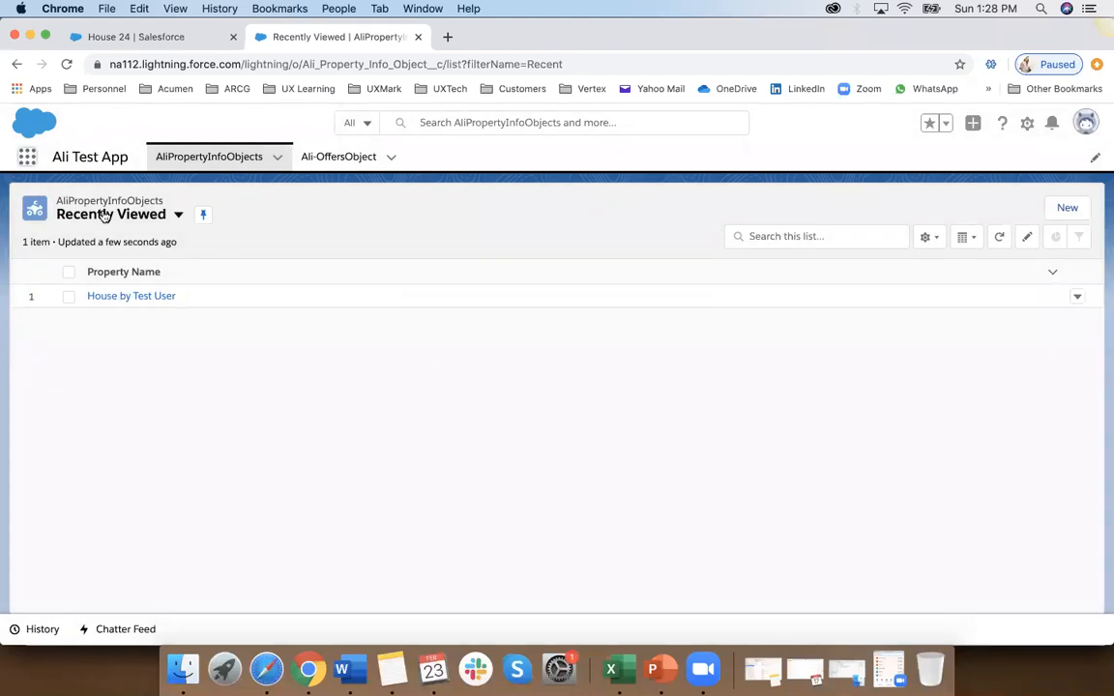
click(25, 159)
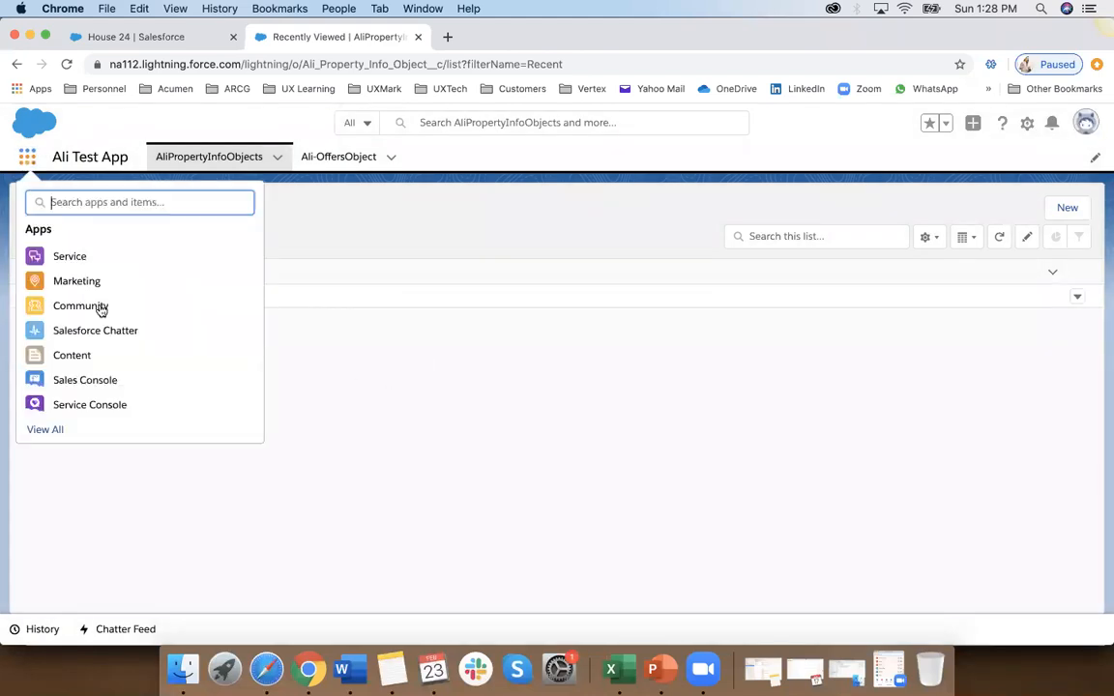
click(53, 429)
scroll(530, 495, down, 3)
scroll(532, 496, up, 3)
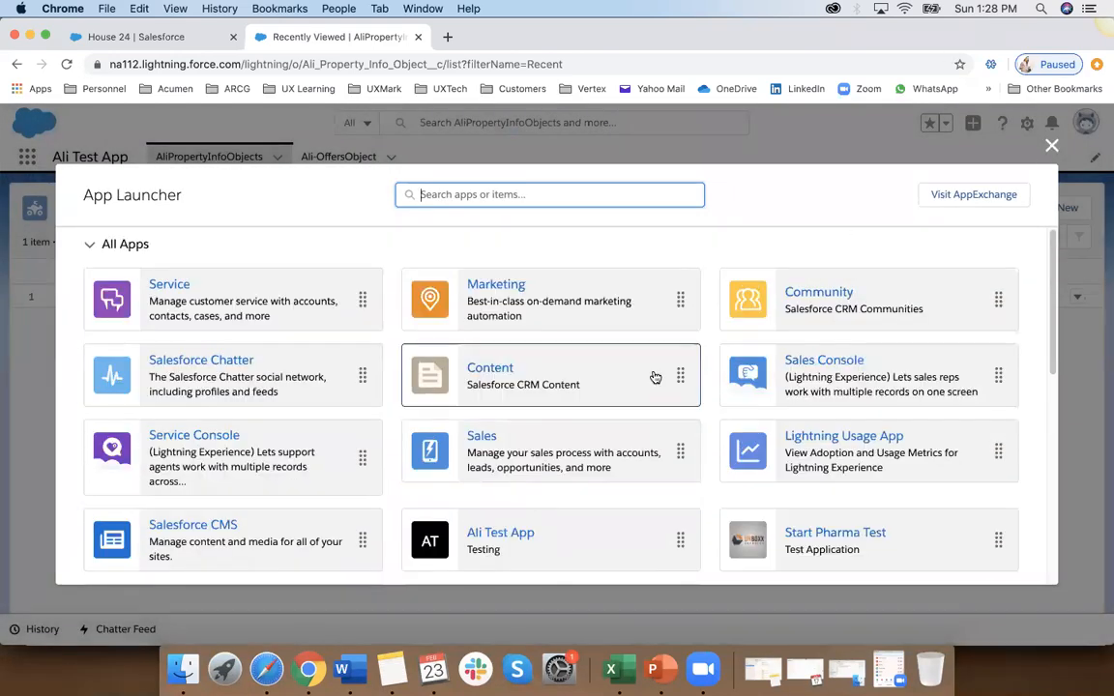
scroll(654, 378, down, 3)
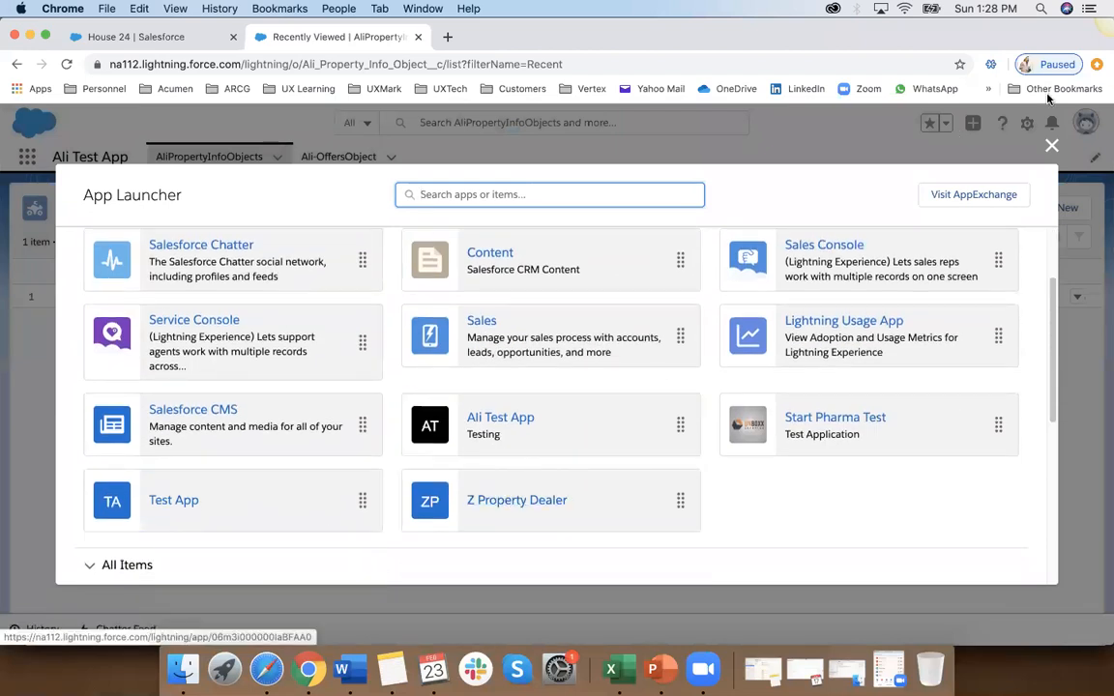
click(1052, 146)
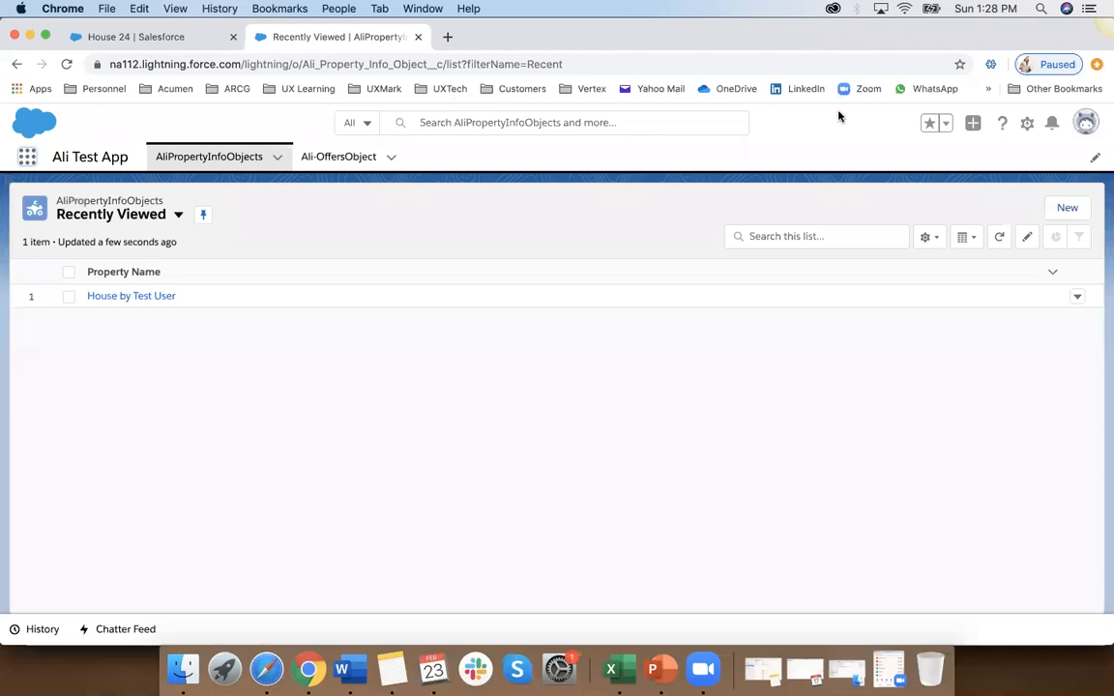
Step: Log out of the test user account and log back in as the administrator, renewing the ended session and checking the signed-in account
click(1086, 122)
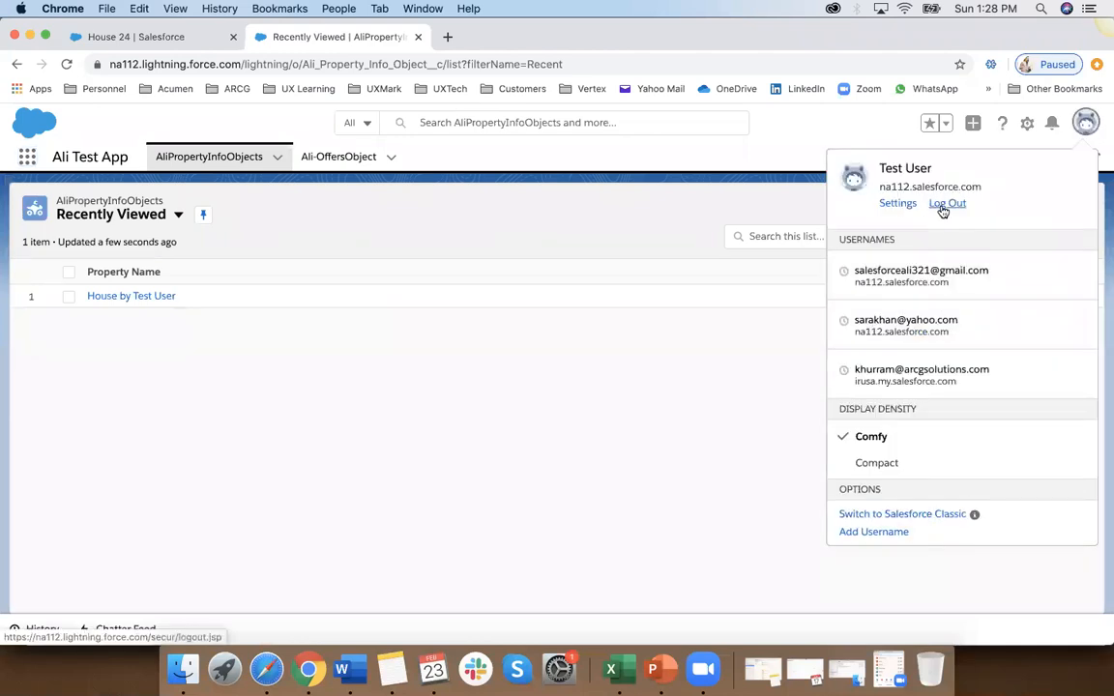
click(944, 205)
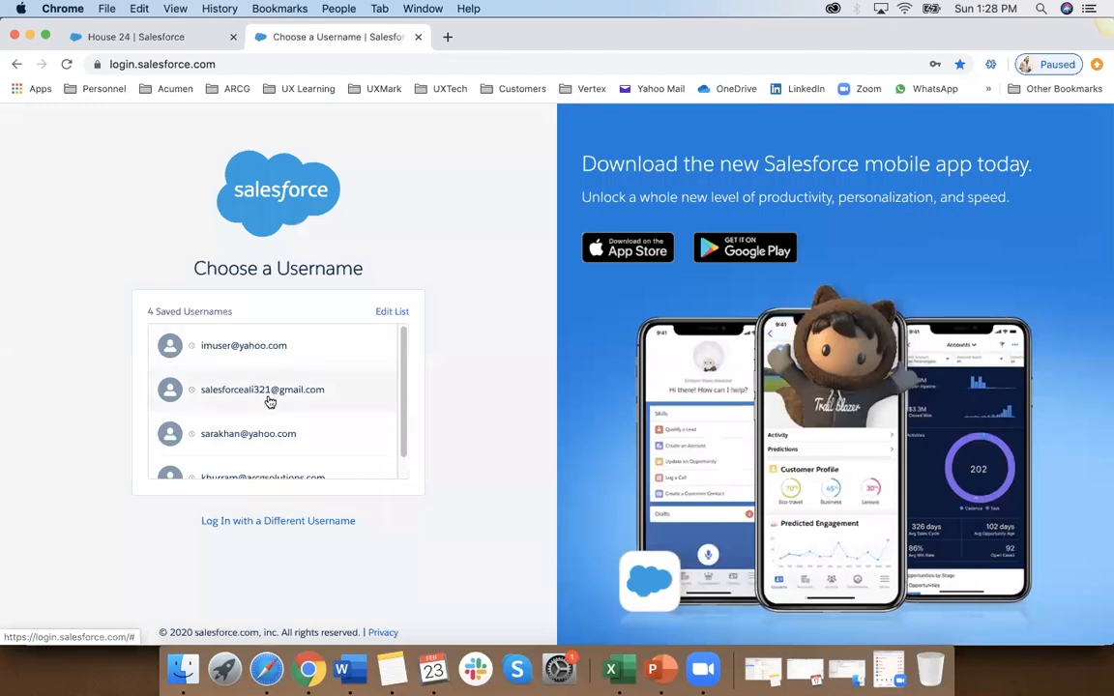
click(270, 400)
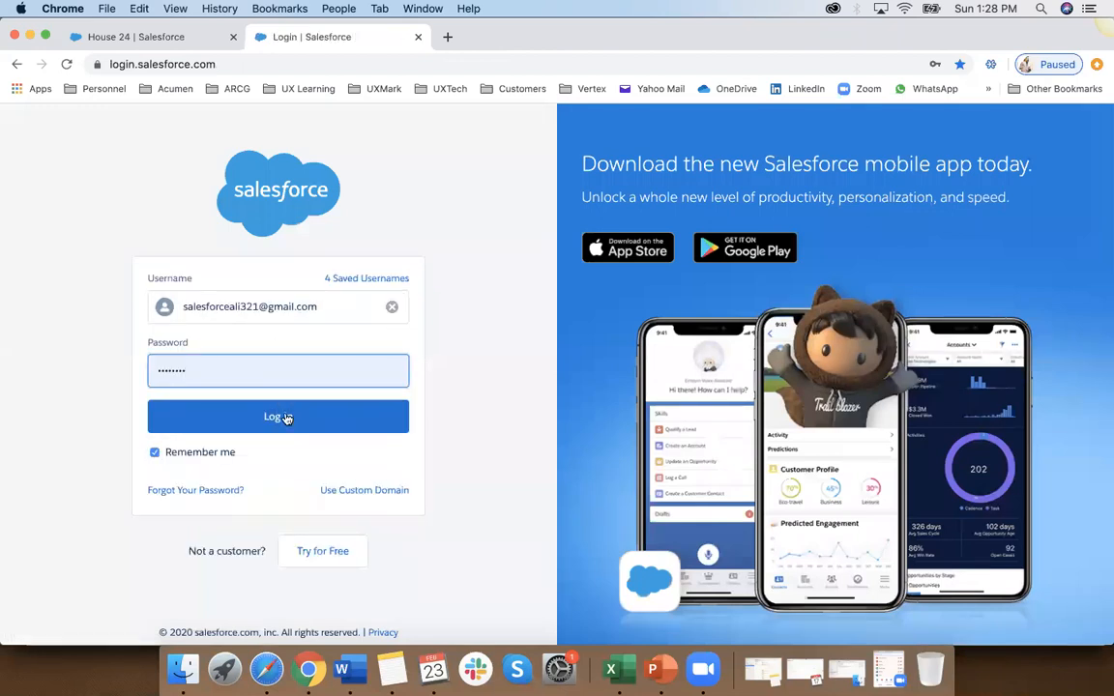
click(284, 418)
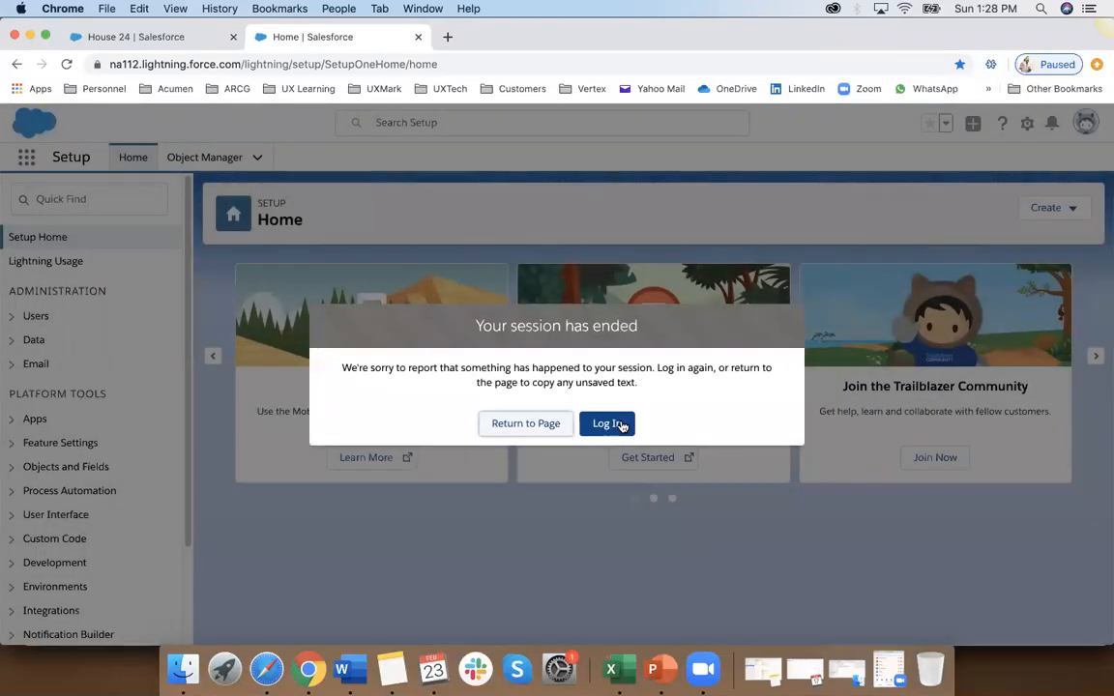
click(619, 424)
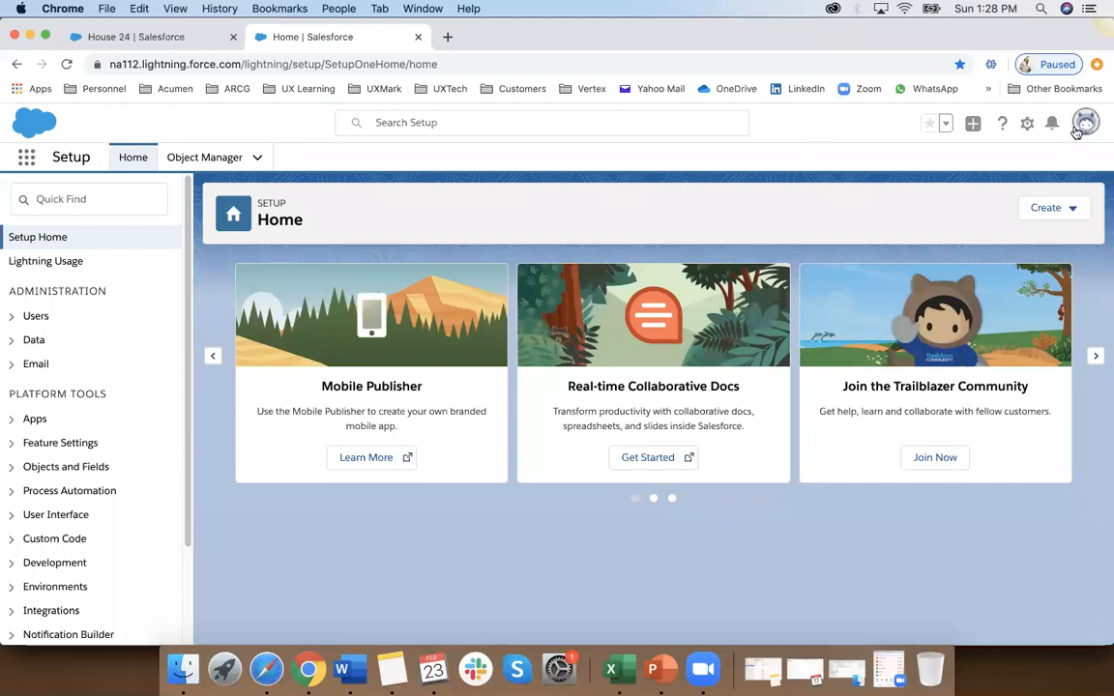
click(484, 65)
key(Return)
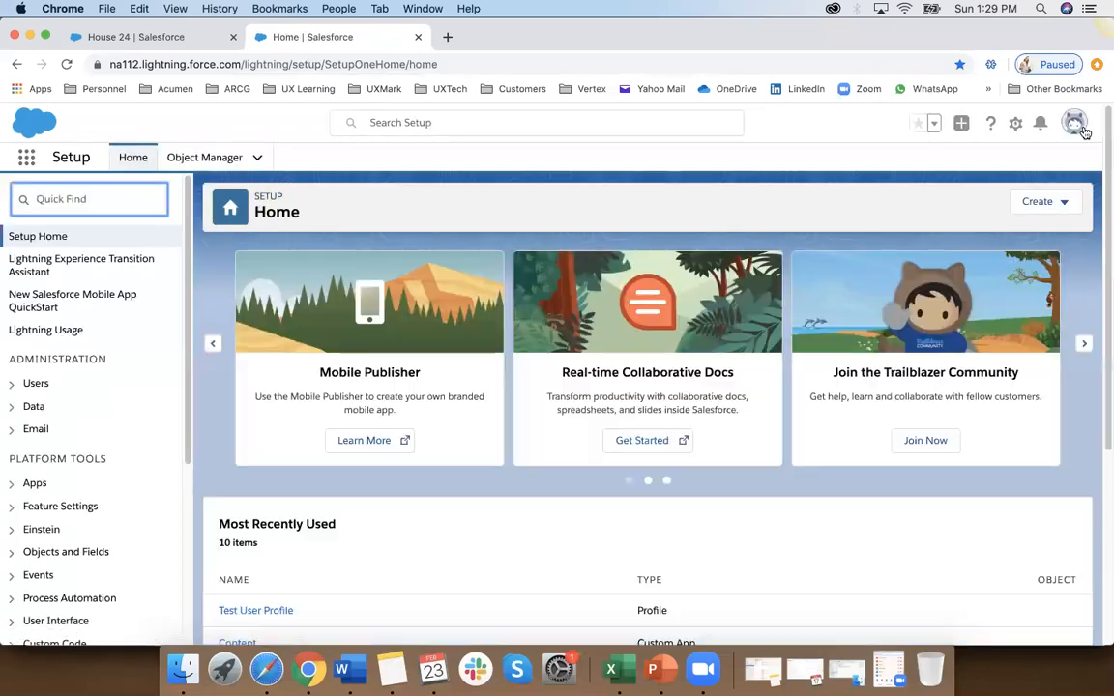
click(1075, 126)
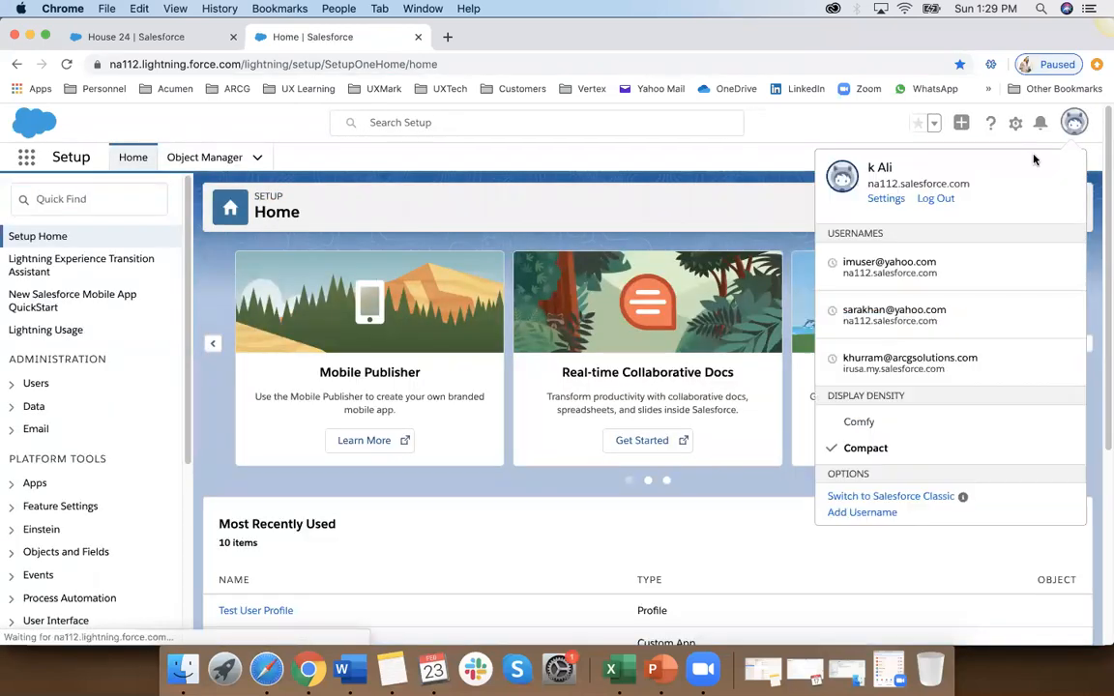
click(781, 160)
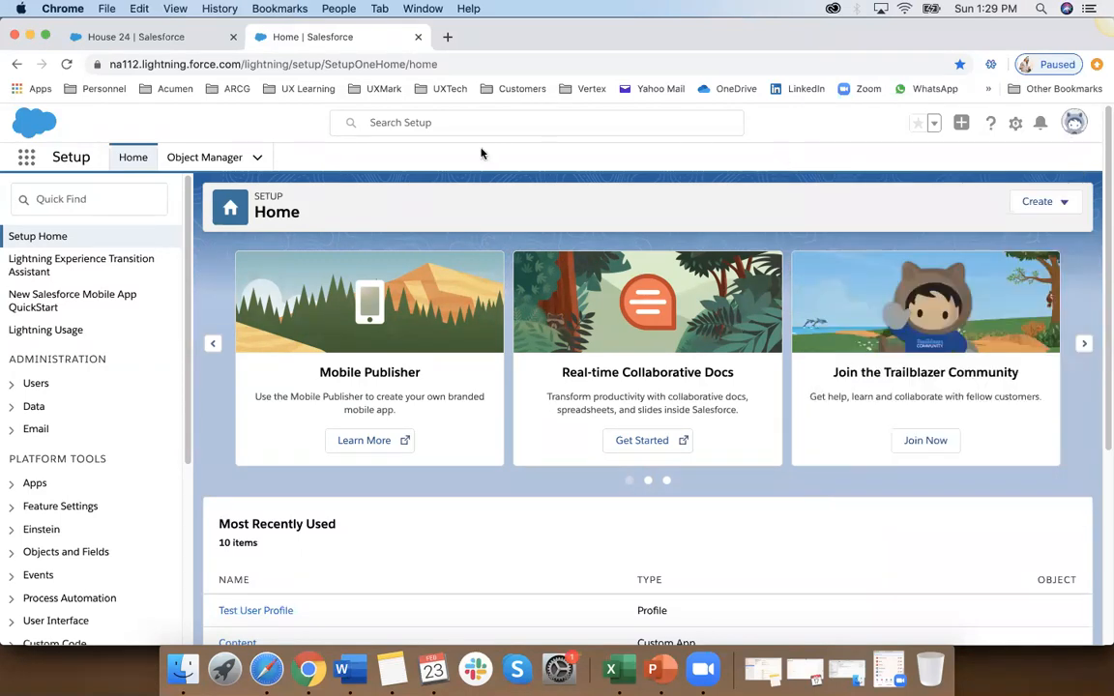
Step: Search Setup for "users", open the user list, and open the Test User Profile assigned to the test user
click(96, 204)
text(users)
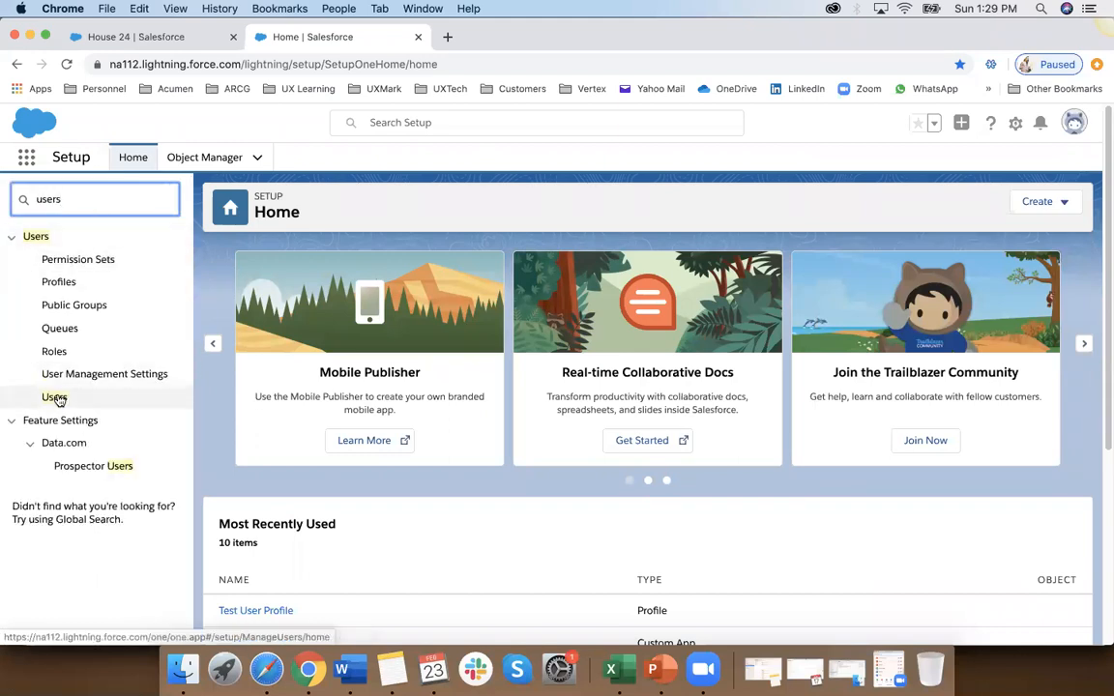
click(59, 397)
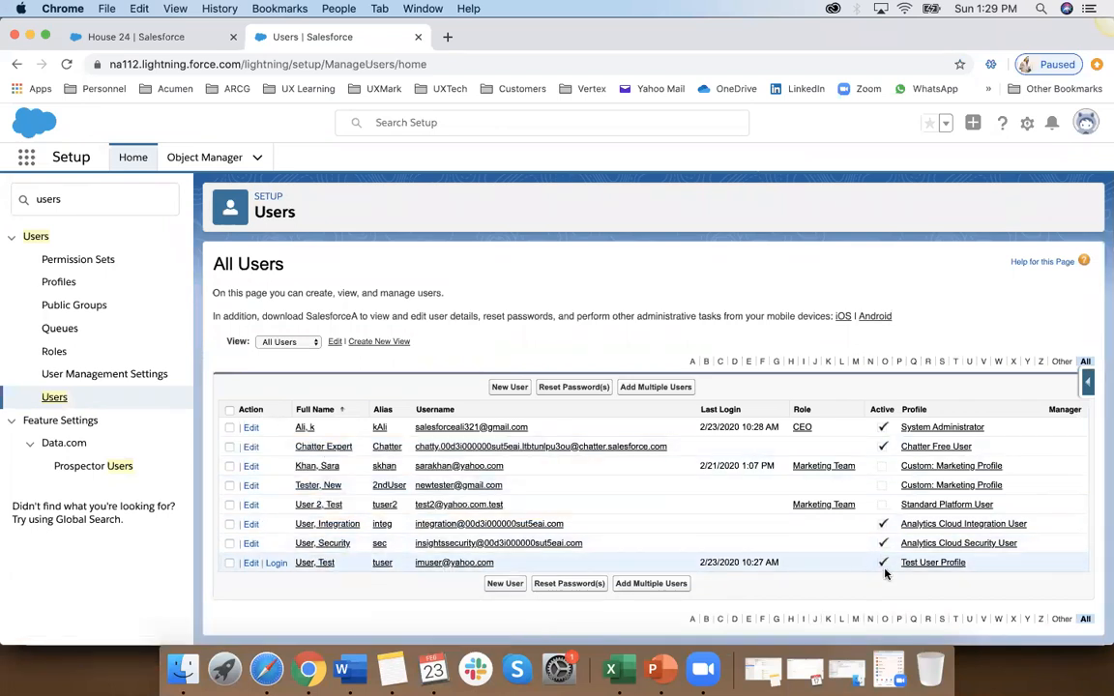
click(954, 563)
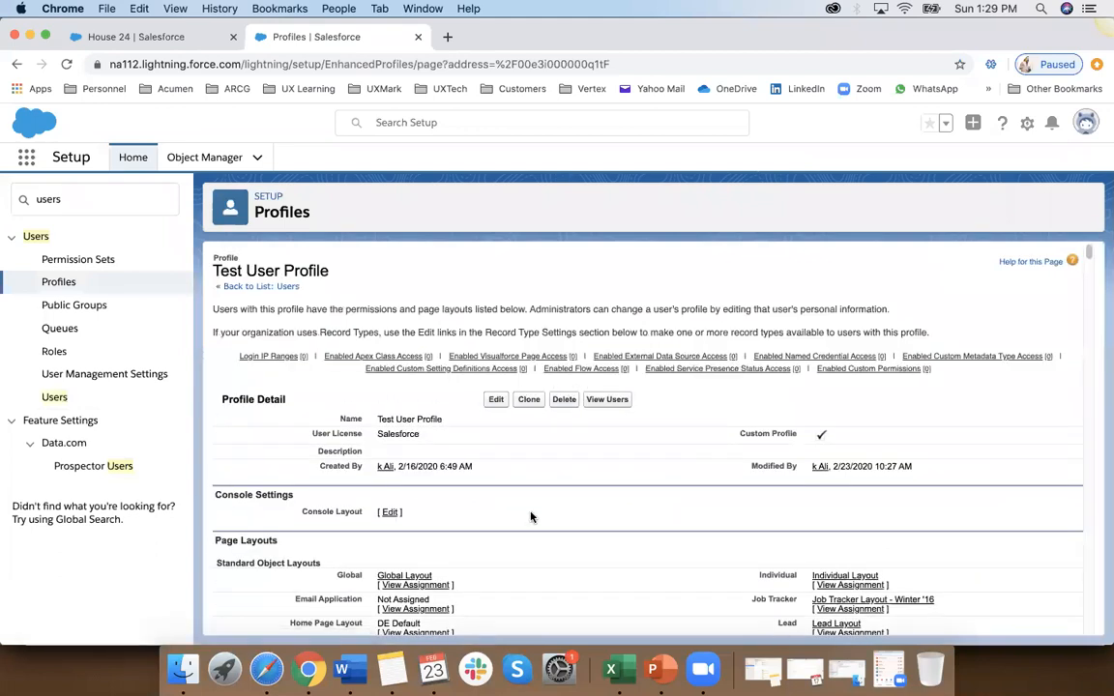
Step: Examine the Test User Profile's details, including its custom object permissions, session settings, password policies and custom tab settings
scroll(530, 517, down, 15)
scroll(530, 516, down, 20)
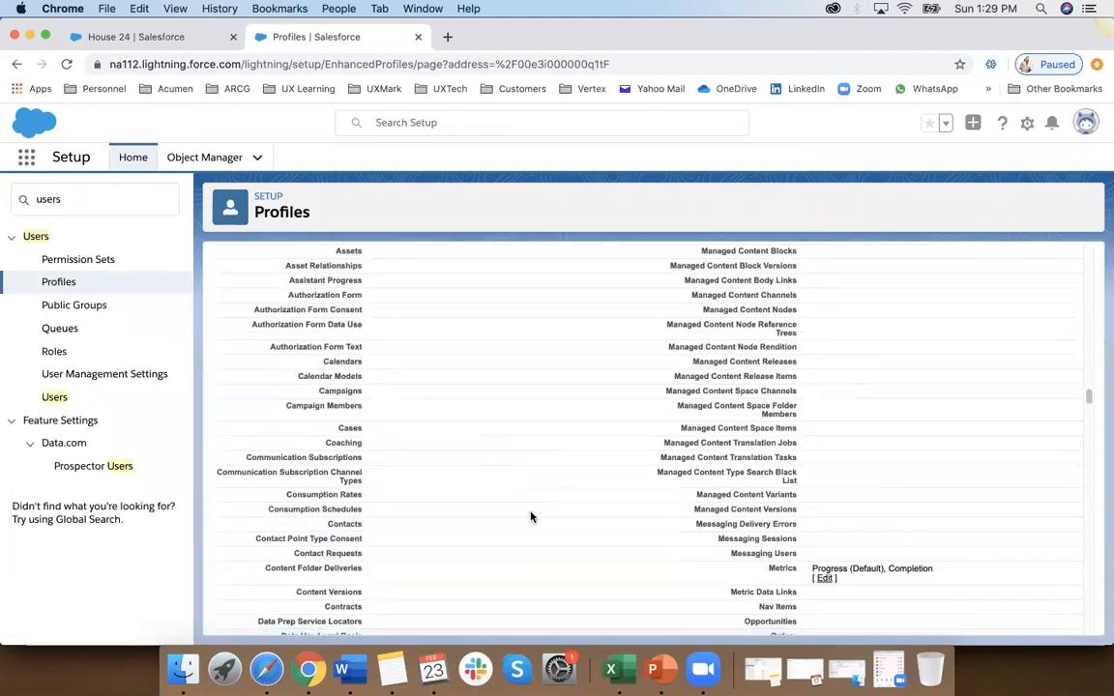
scroll(530, 517, down, 20)
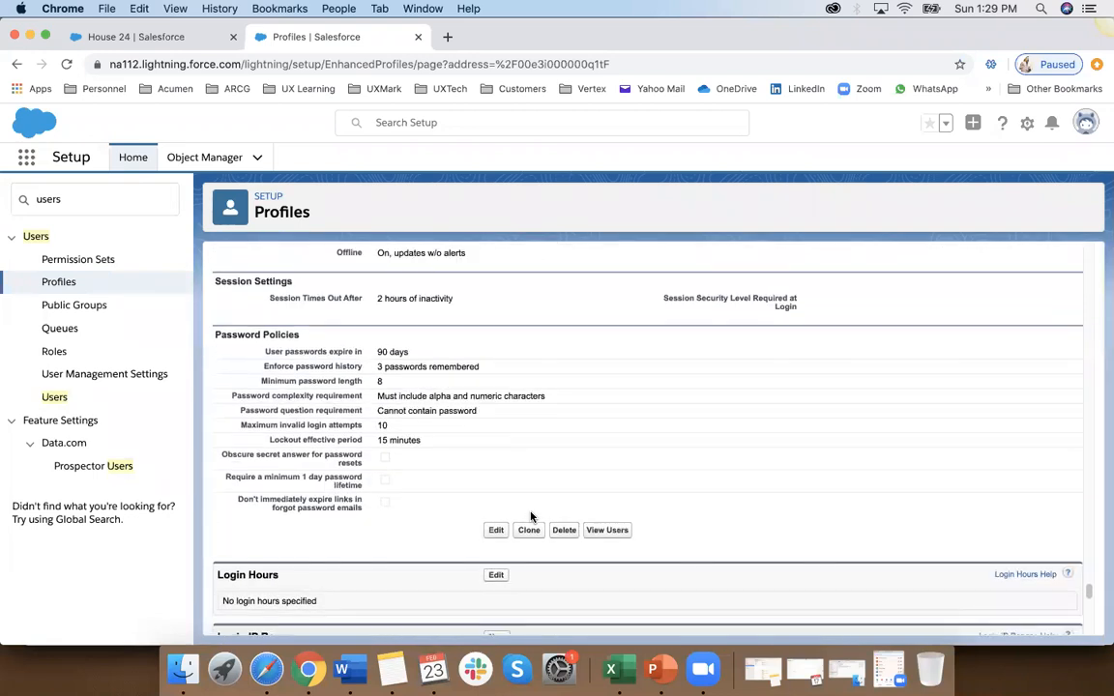
scroll(530, 517, up, 4)
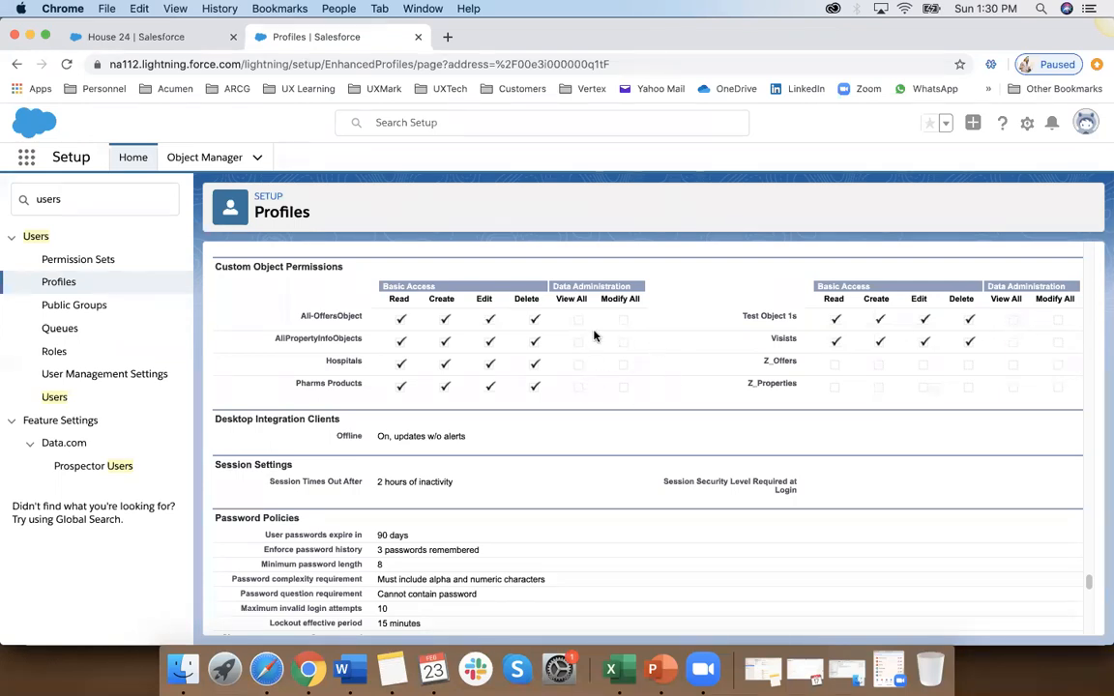
scroll(593, 336, up, 15)
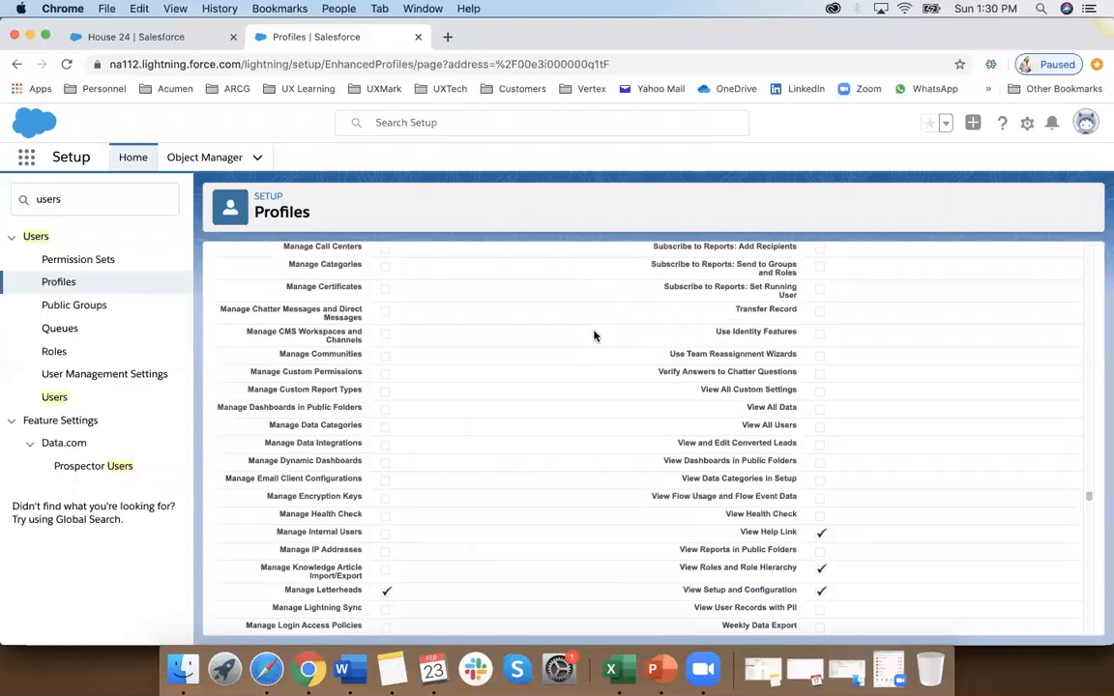
scroll(593, 336, up, 15)
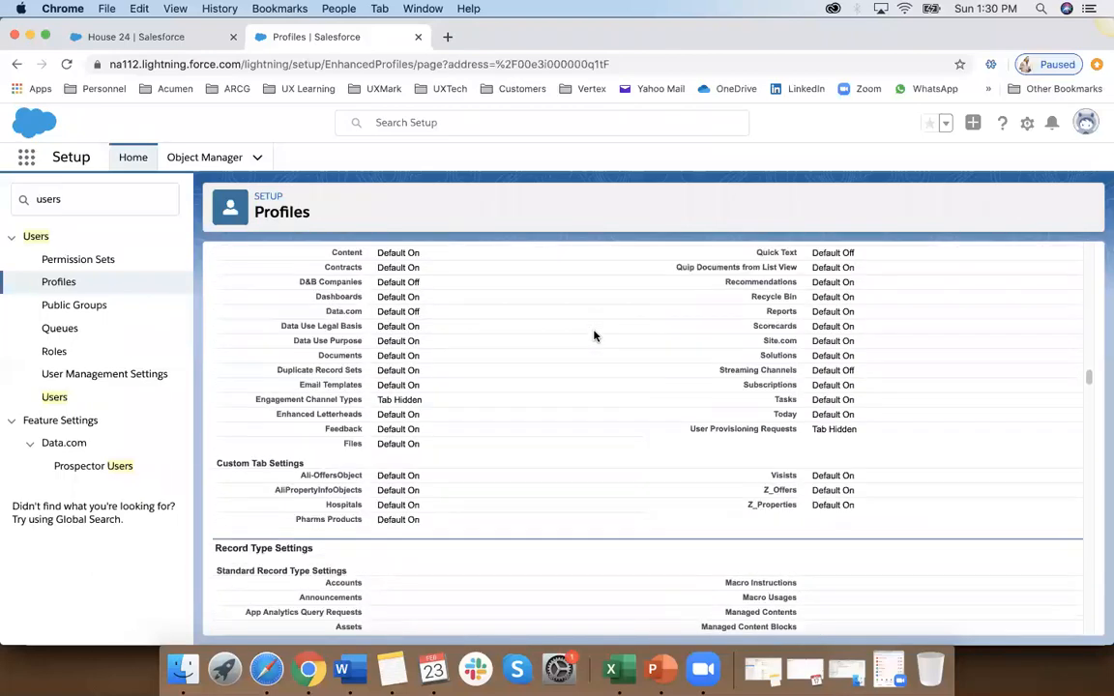
scroll(594, 335, up, 15)
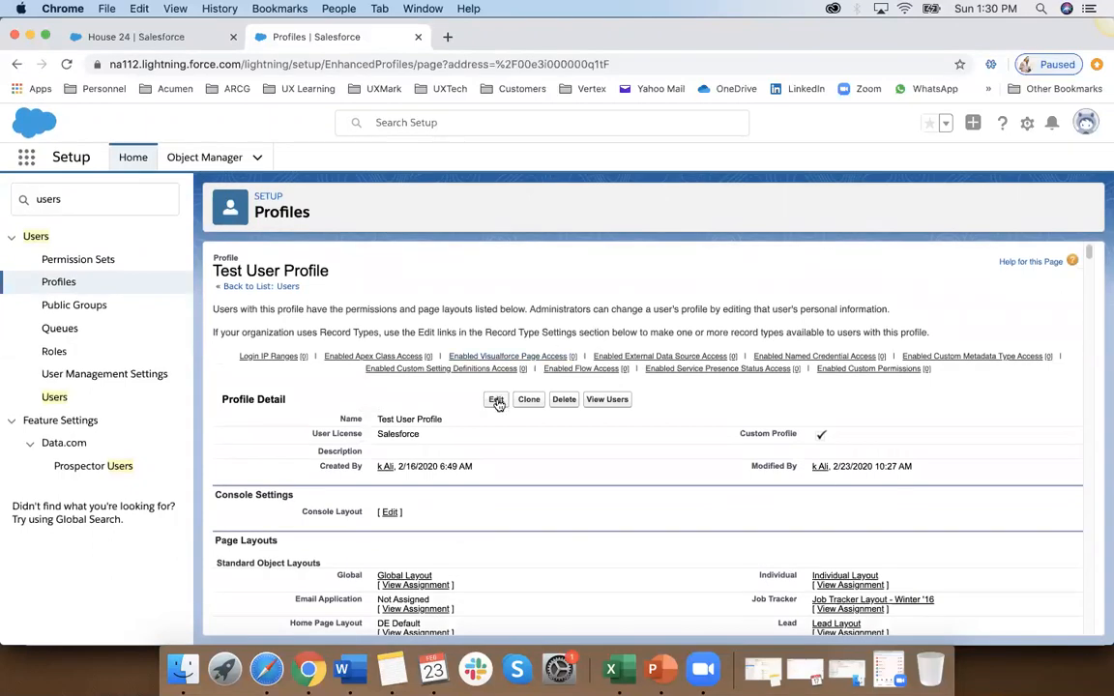
Step: Open the Test User Profile for editing, review the visible apps in its Custom App Settings, and cancel the edit
click(496, 401)
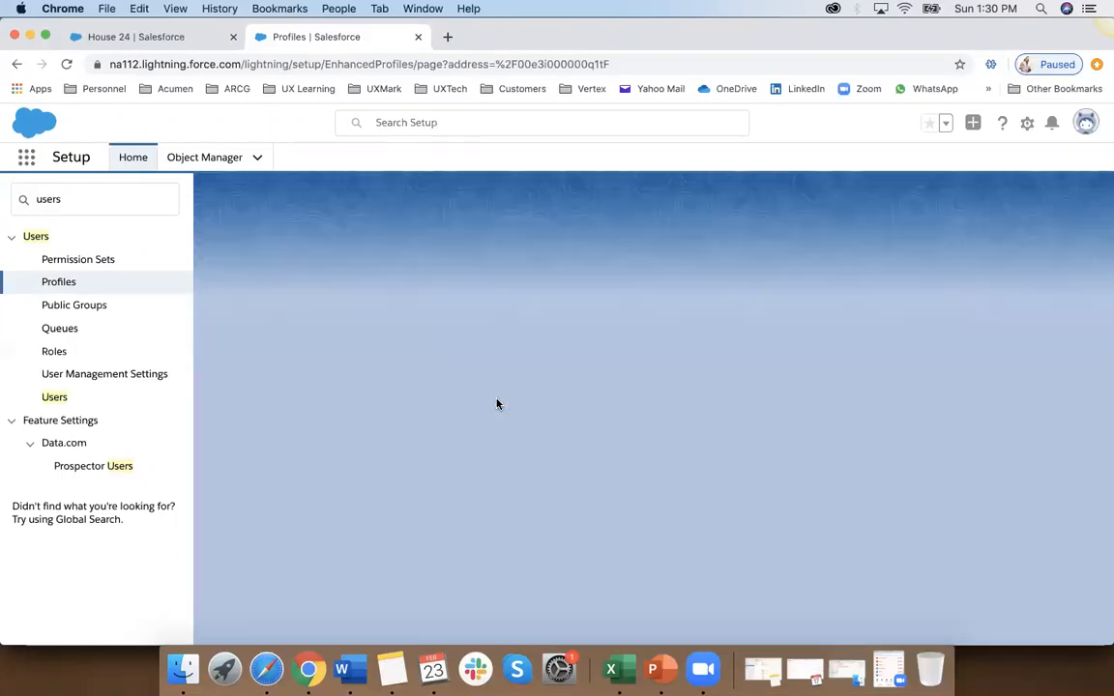
scroll(517, 434, down, 10)
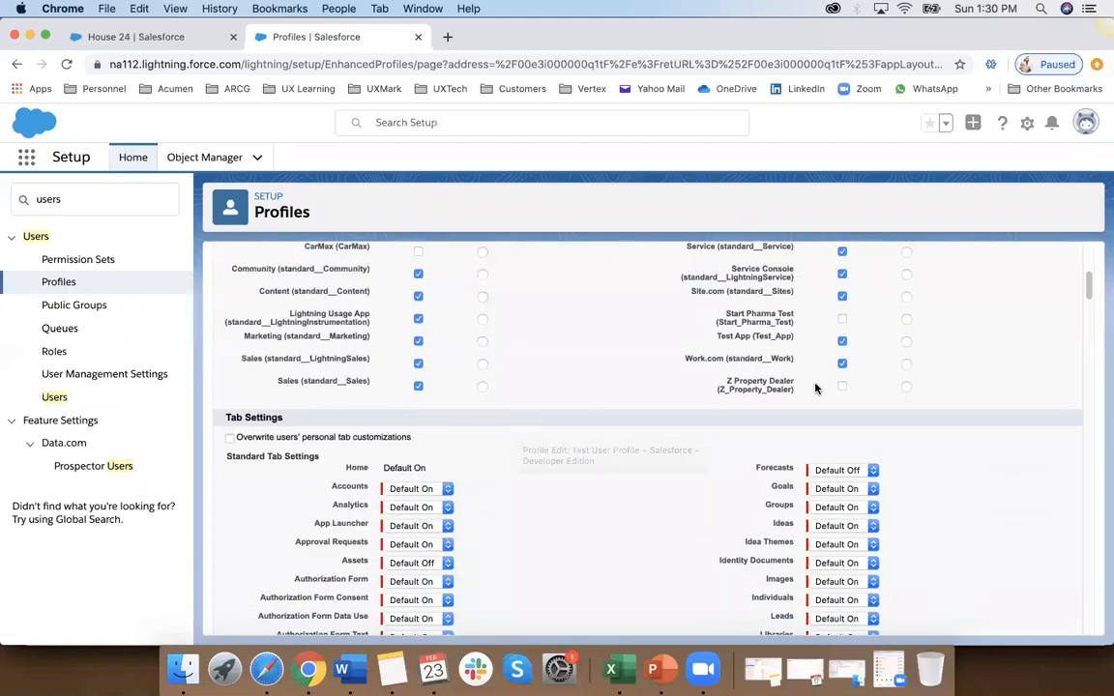
scroll(585, 392, up, 5)
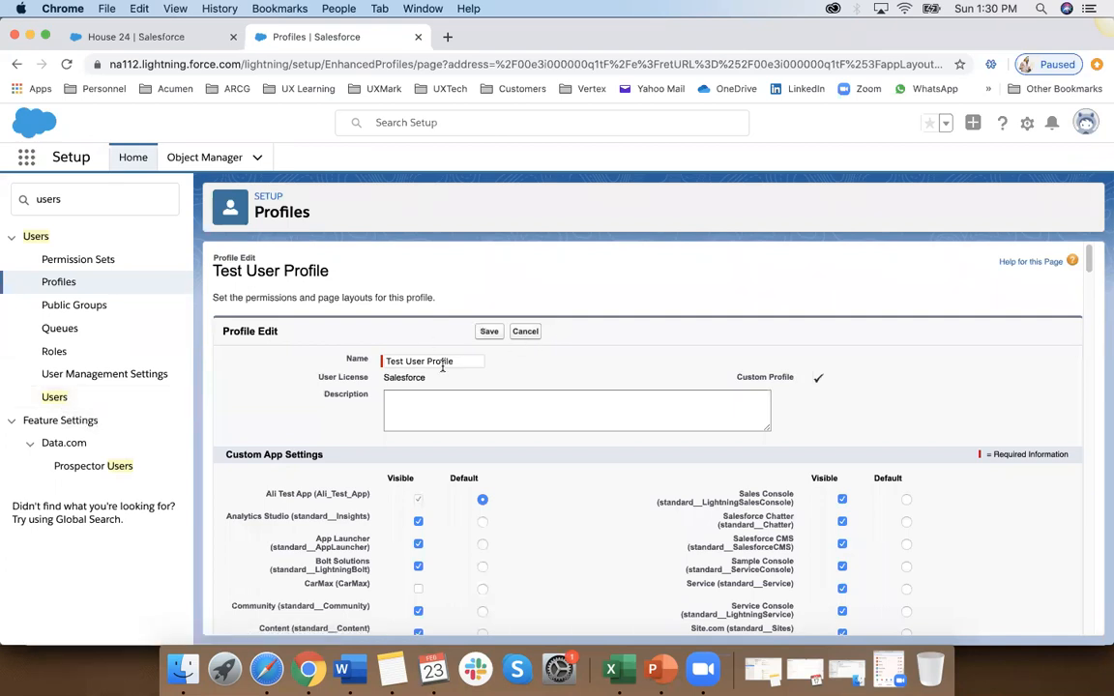
click(527, 333)
Step: Return to the user list and log in directly as the test user from the administrator account
click(54, 397)
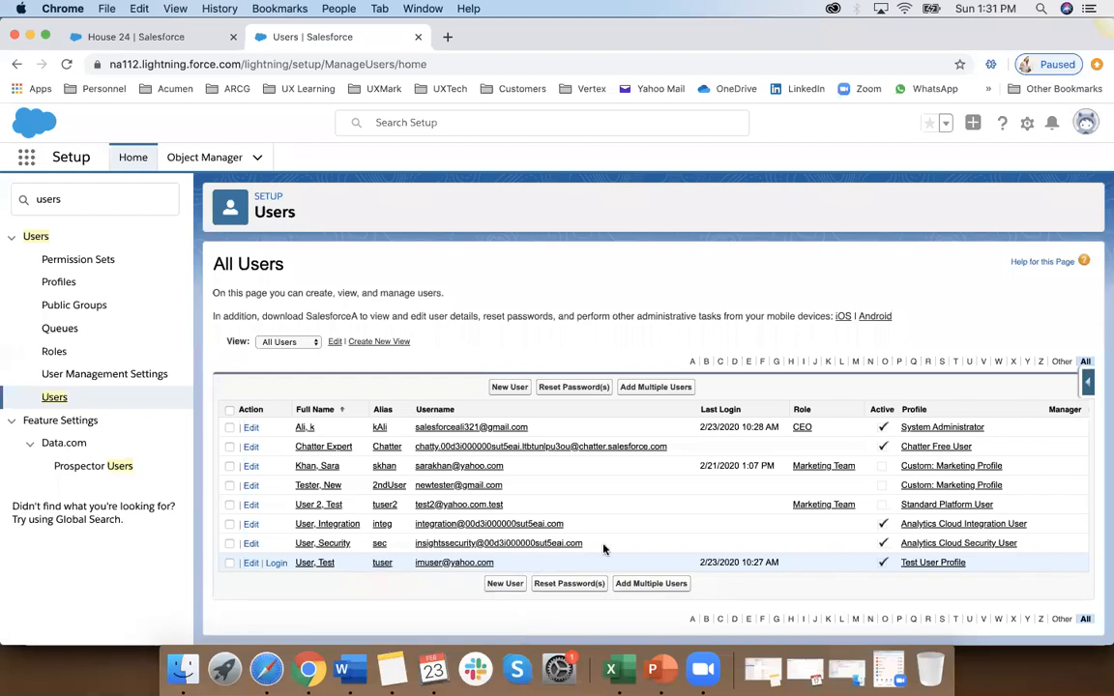
click(276, 564)
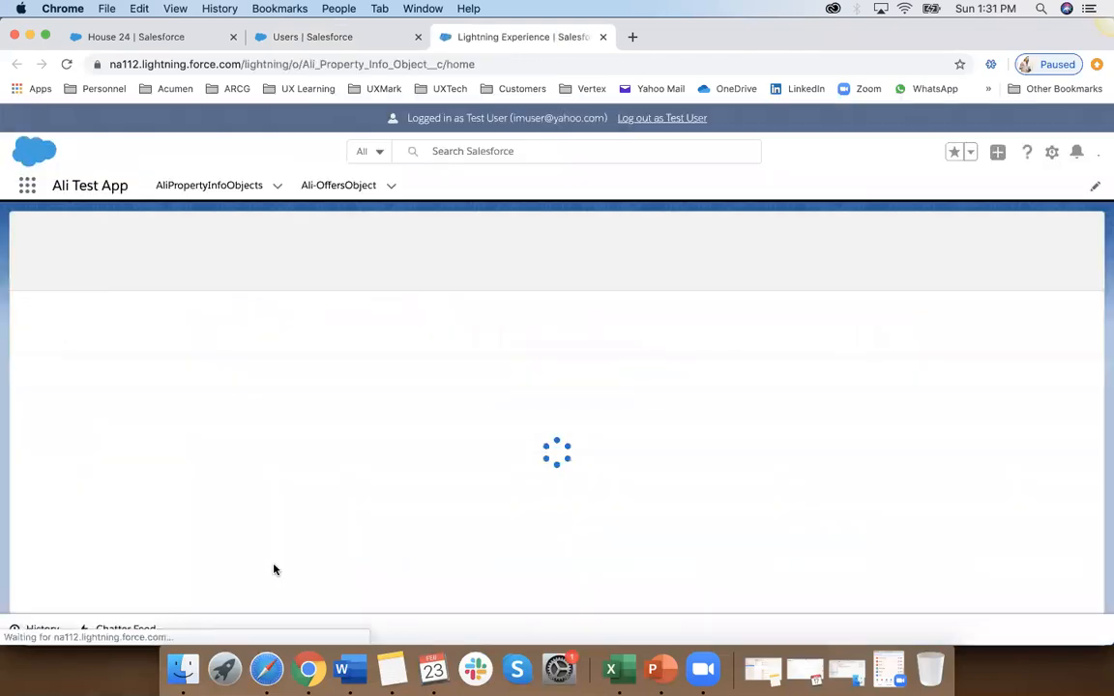
Step: Check the full App Launcher list for the apps offered to the test user and open Ali Test App
click(27, 191)
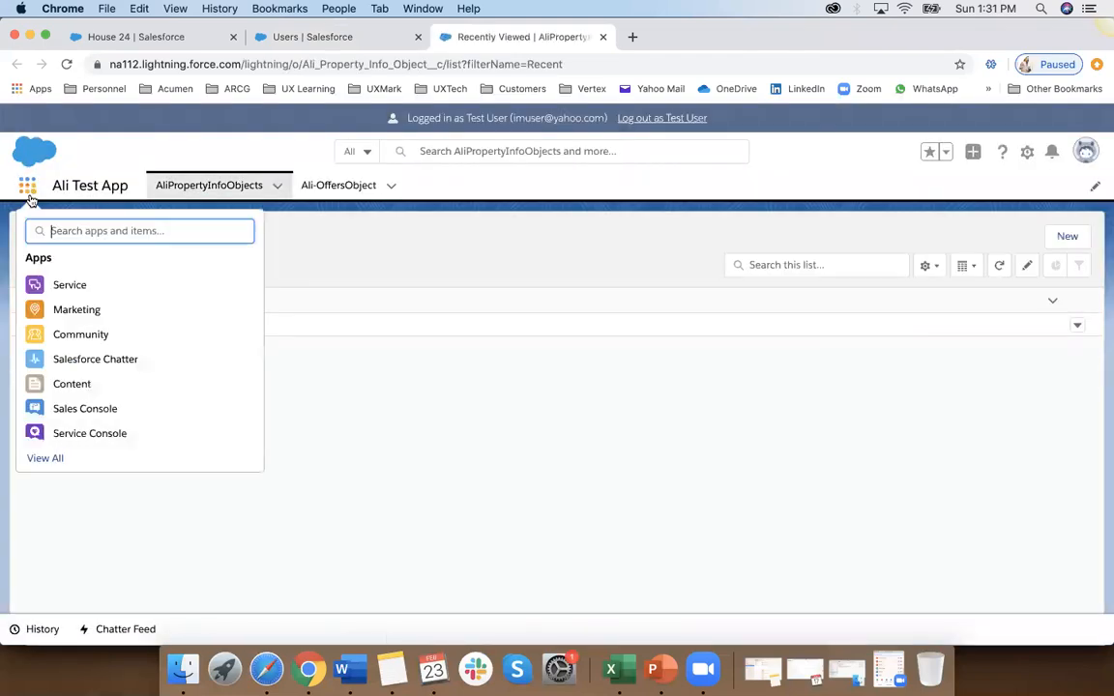
click(59, 458)
scroll(430, 433, down, 5)
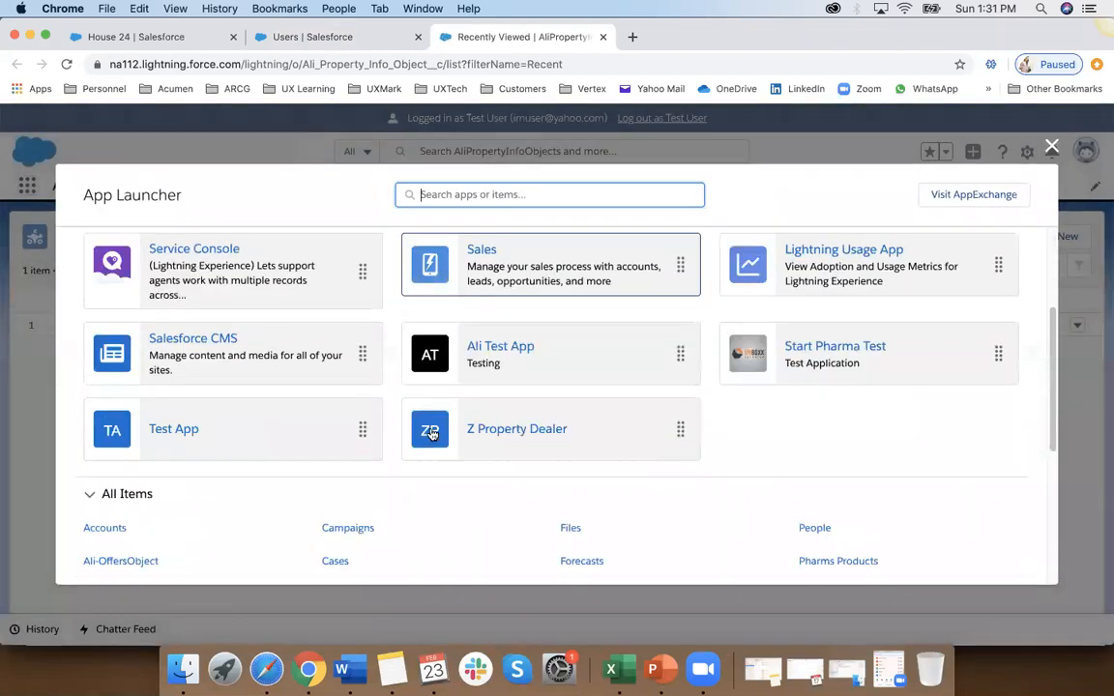
scroll(431, 434, up, 5)
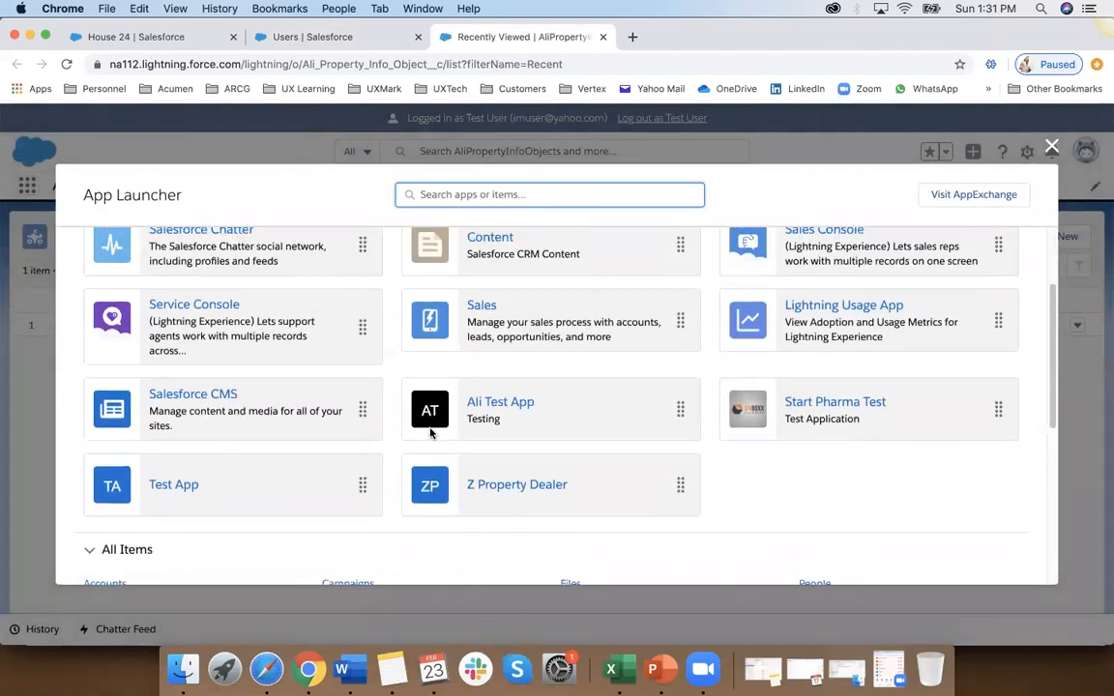
click(500, 411)
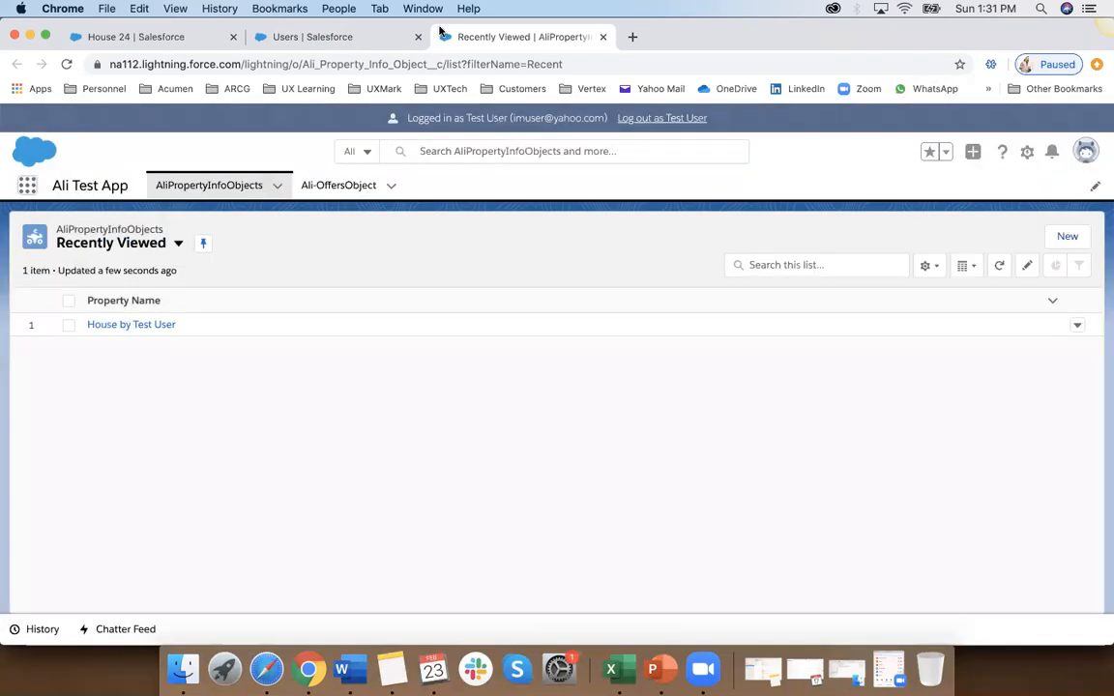
Step: Reload the test user's session and review the full App Launcher list of apps offered to that account
click(455, 64)
key(Return)
click(27, 185)
click(64, 457)
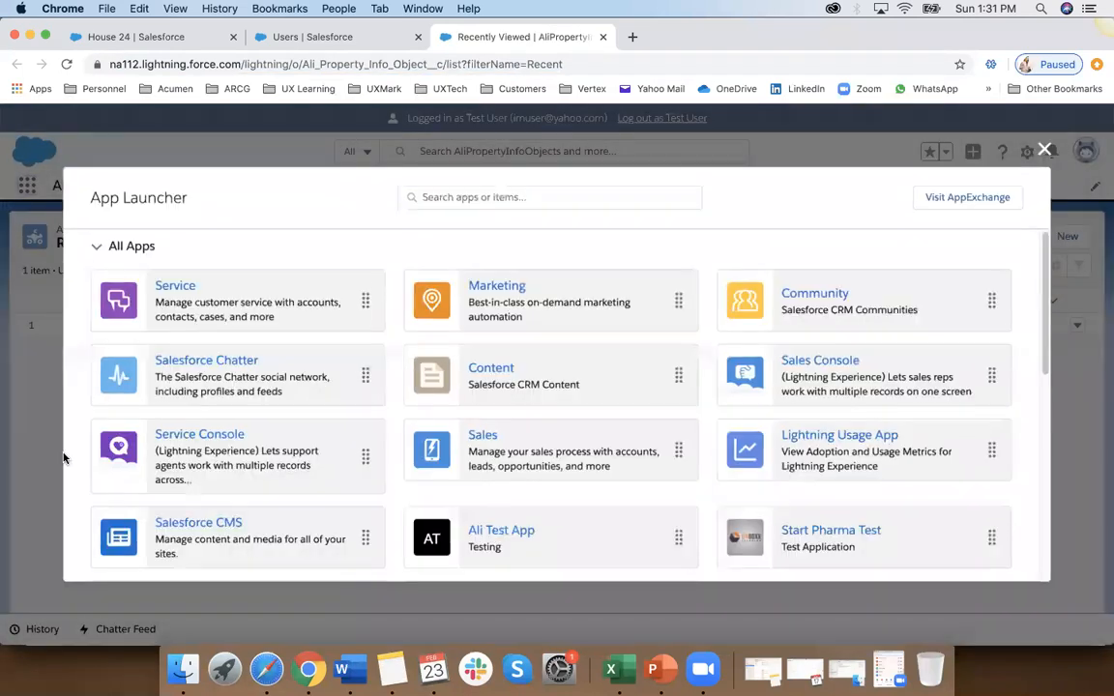
scroll(590, 394, down, 5)
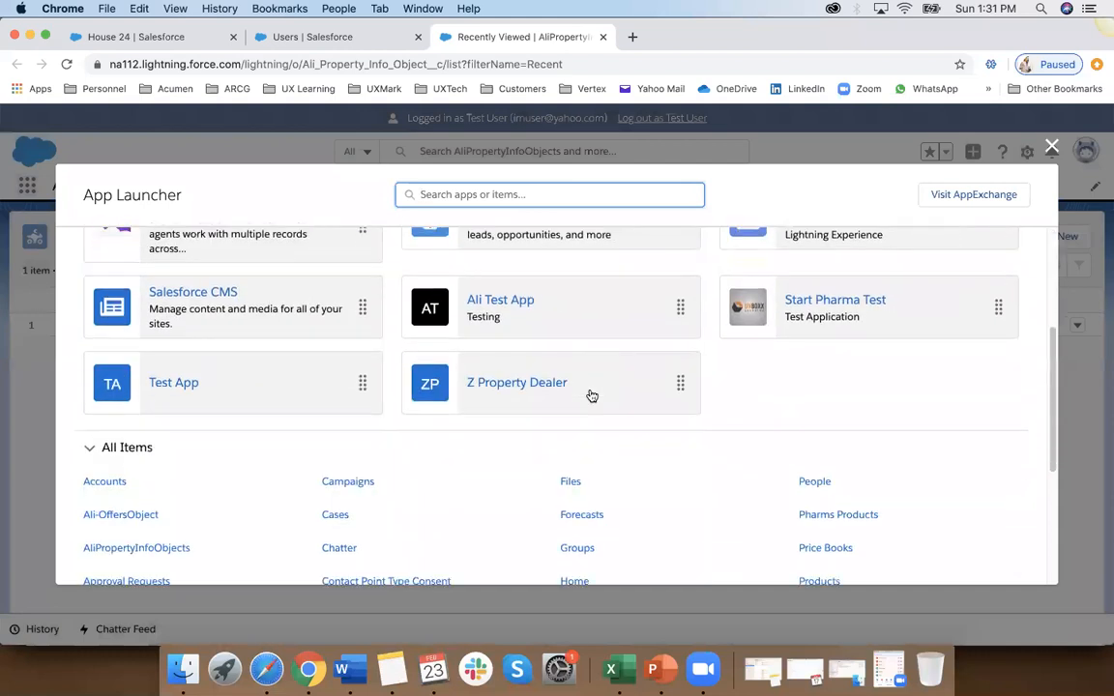
click(1053, 147)
Step: Log out of the test user's session and close all open Salesforce pages in the browser
click(1087, 153)
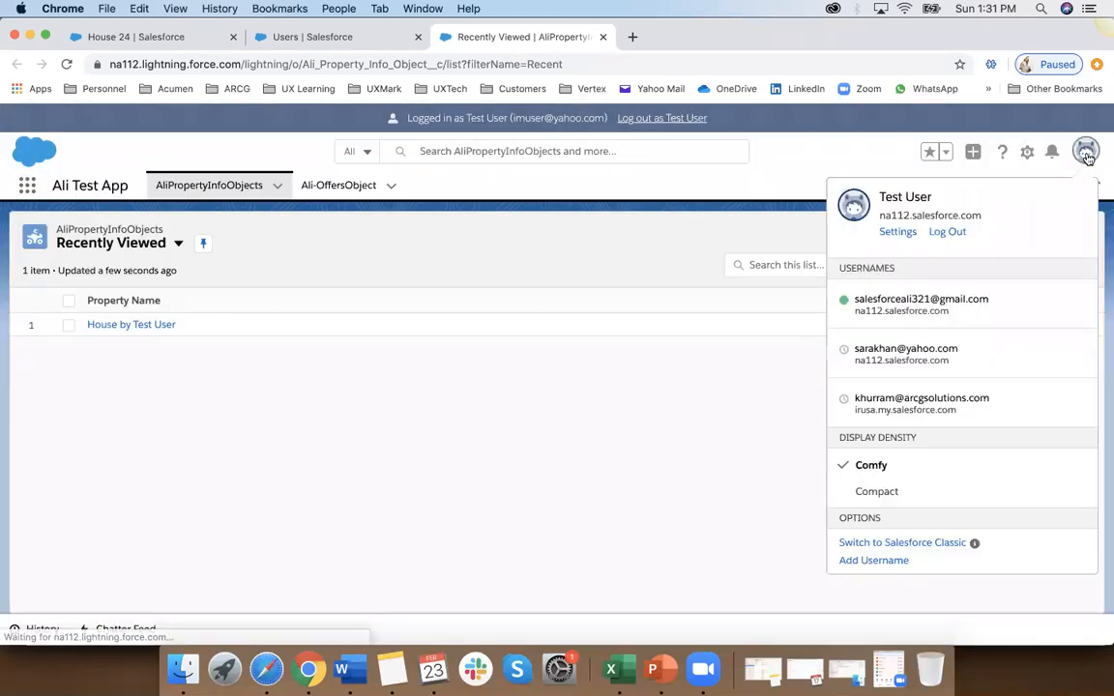
click(947, 233)
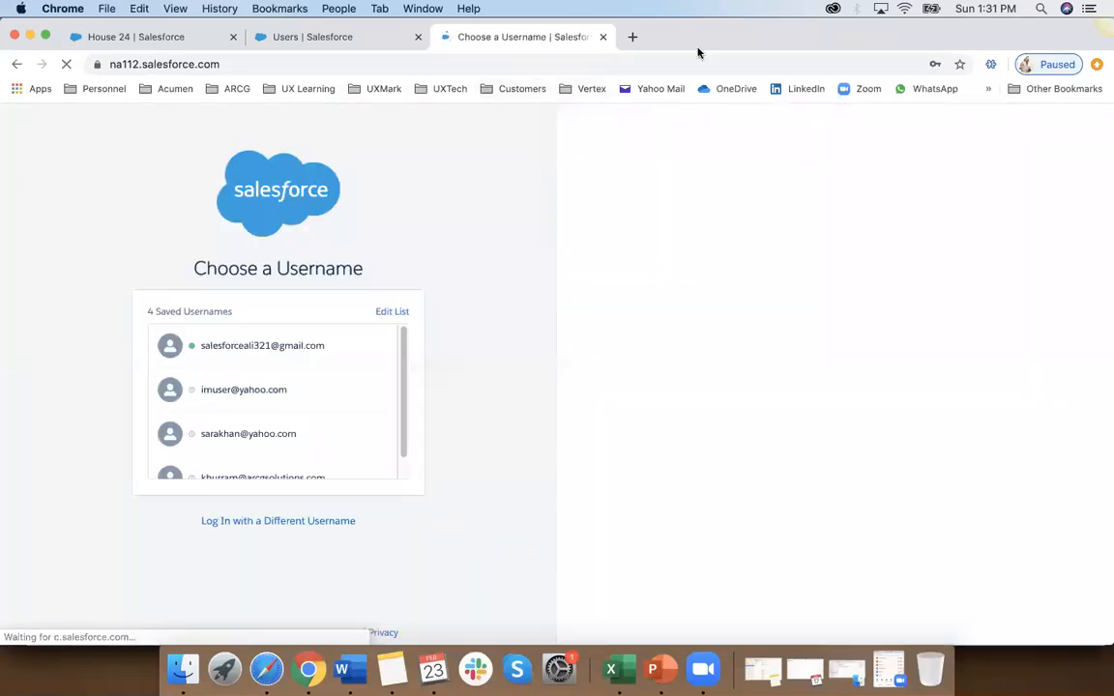
click(602, 37)
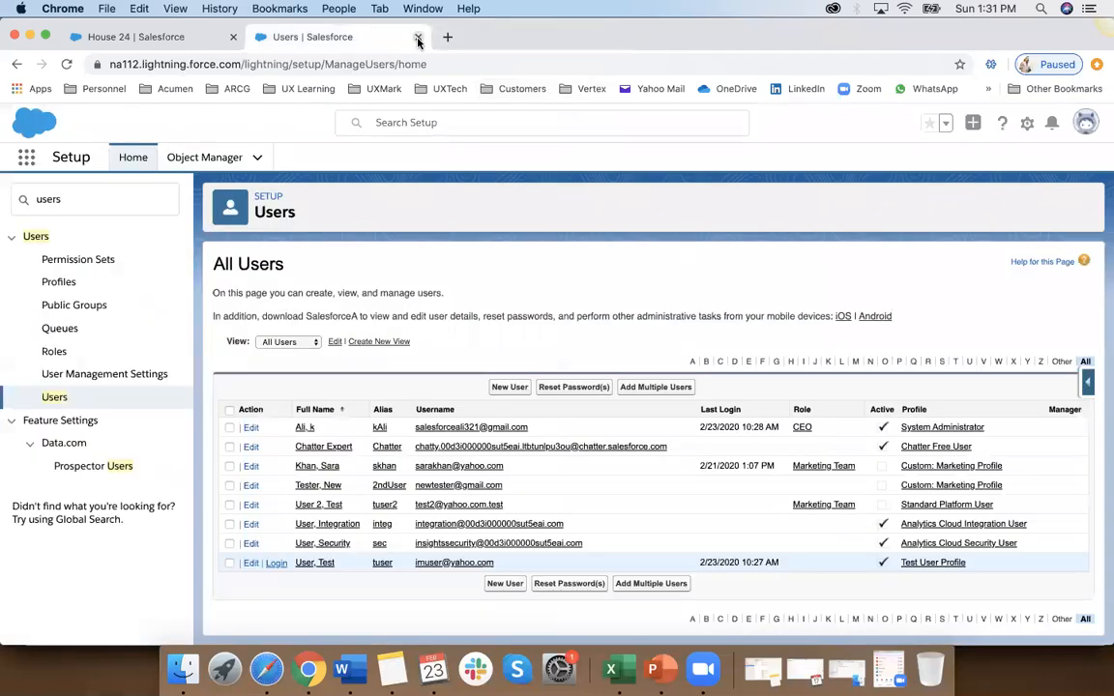
click(417, 39)
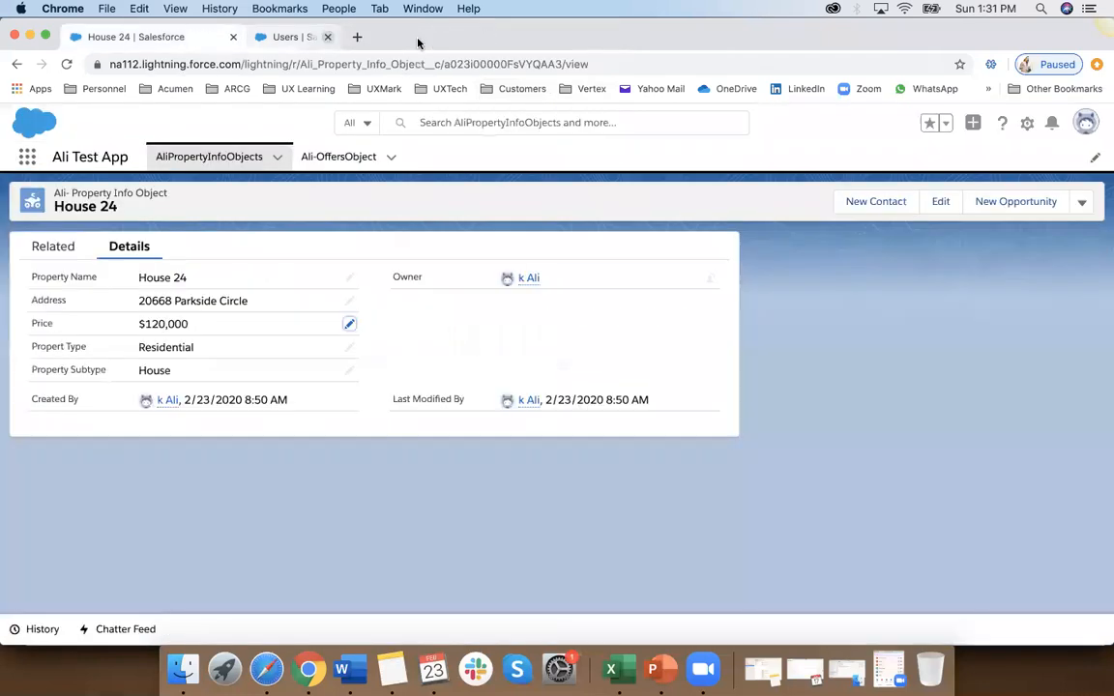
click(232, 37)
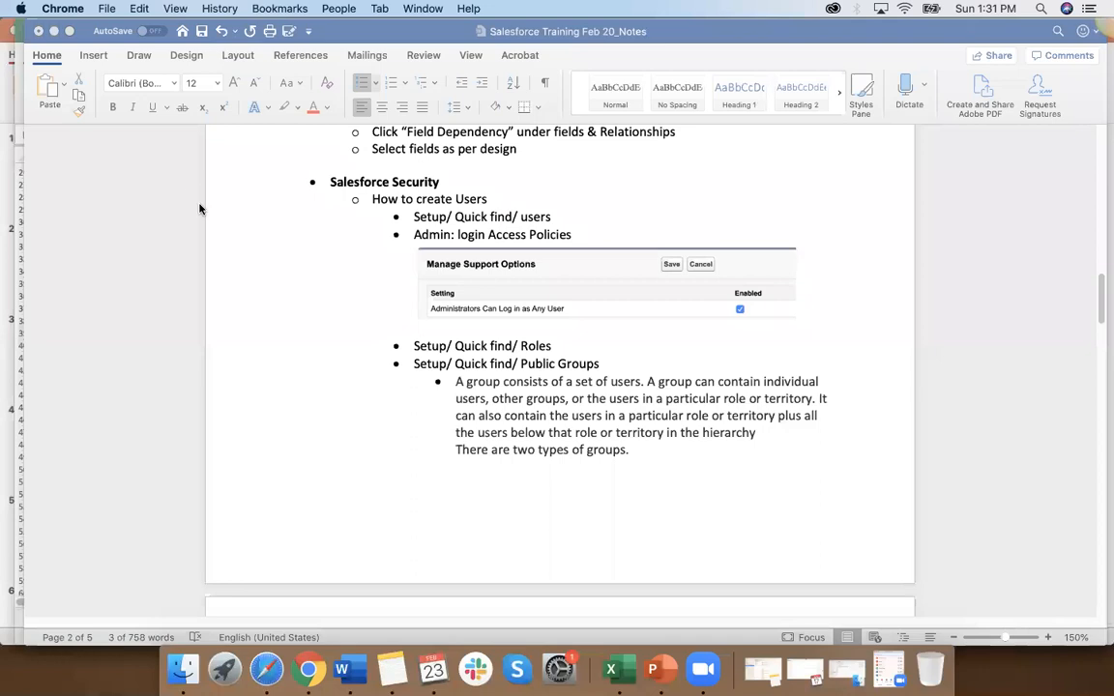
Step: Reopen the browser, load the Salesforce login page from the UX Learning bookmarks, and log in with the test user's saved username
click(308, 669)
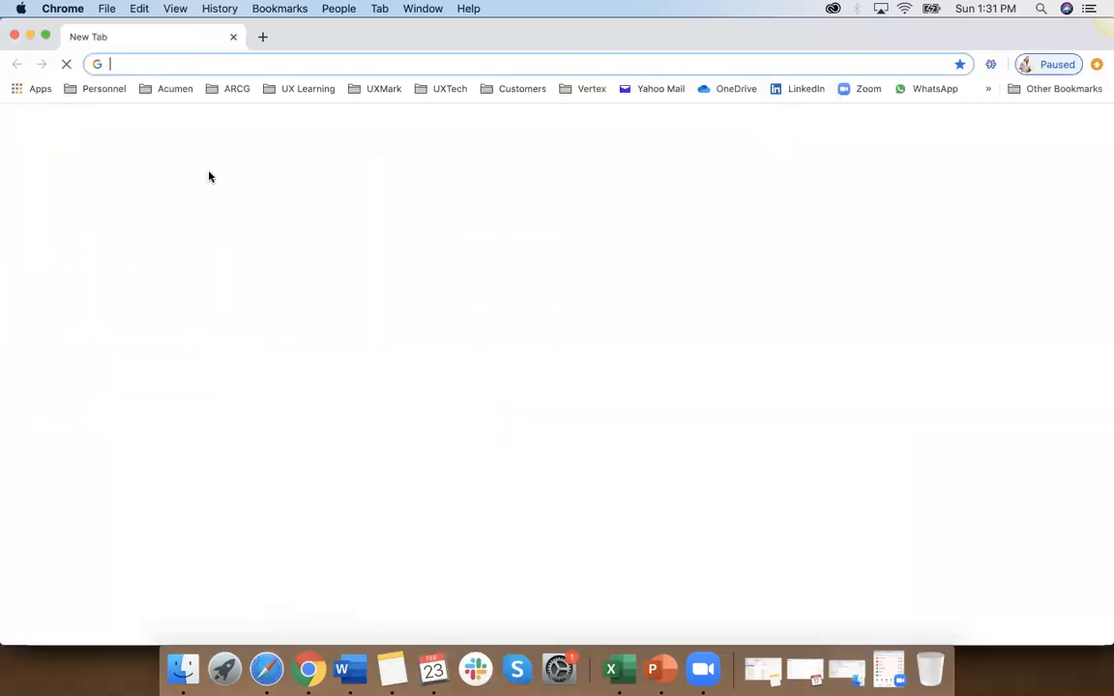
click(308, 89)
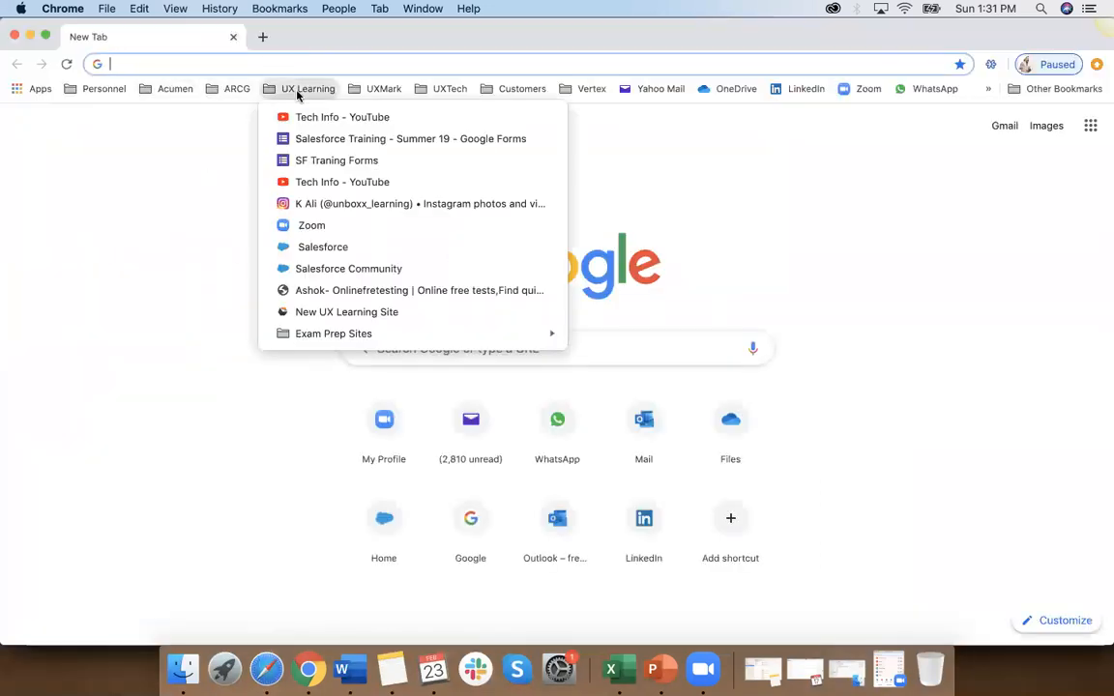
click(314, 249)
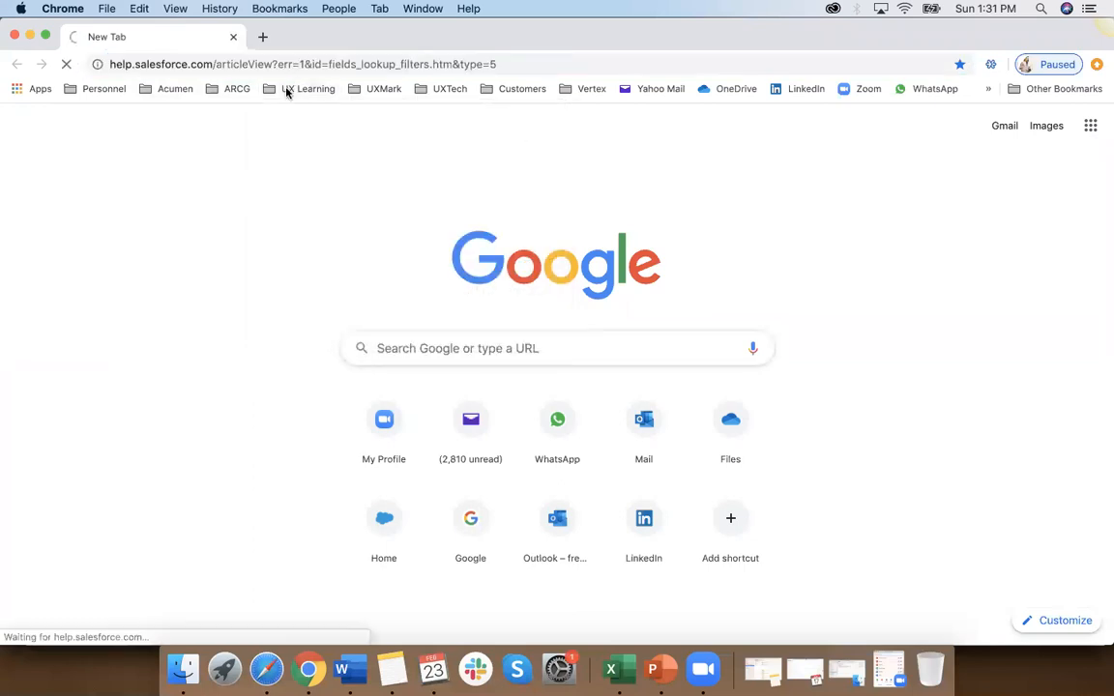
click(291, 89)
click(313, 246)
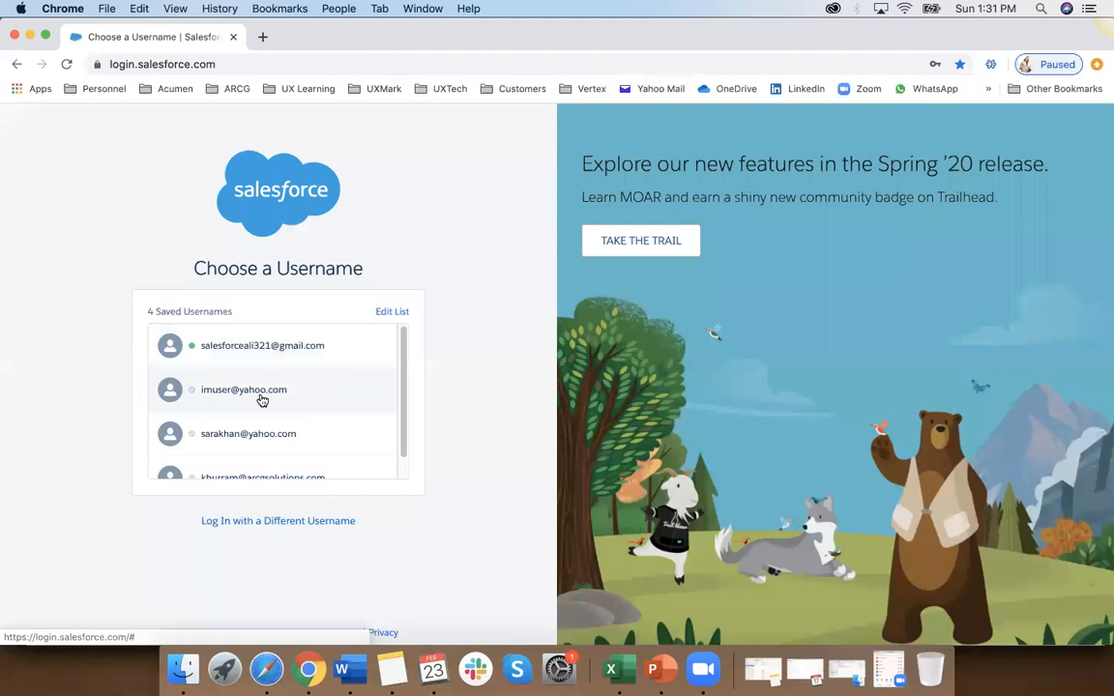
click(261, 399)
click(262, 418)
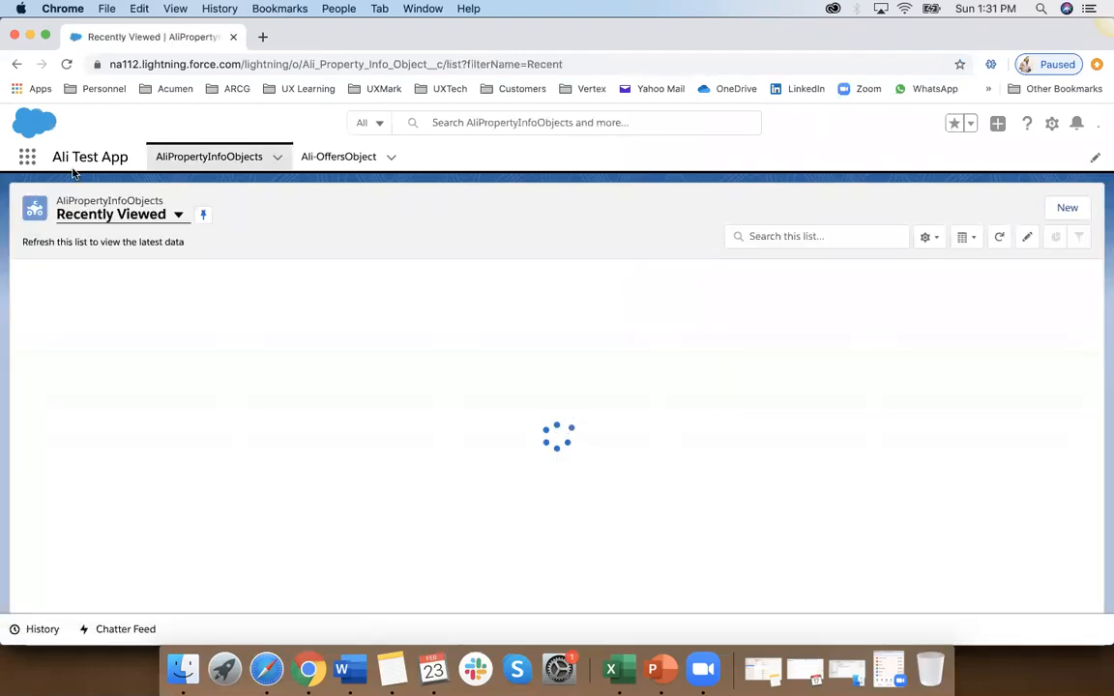
Step: Review the full list of apps available to the directly logged-in test user and check which account is signed in
click(28, 158)
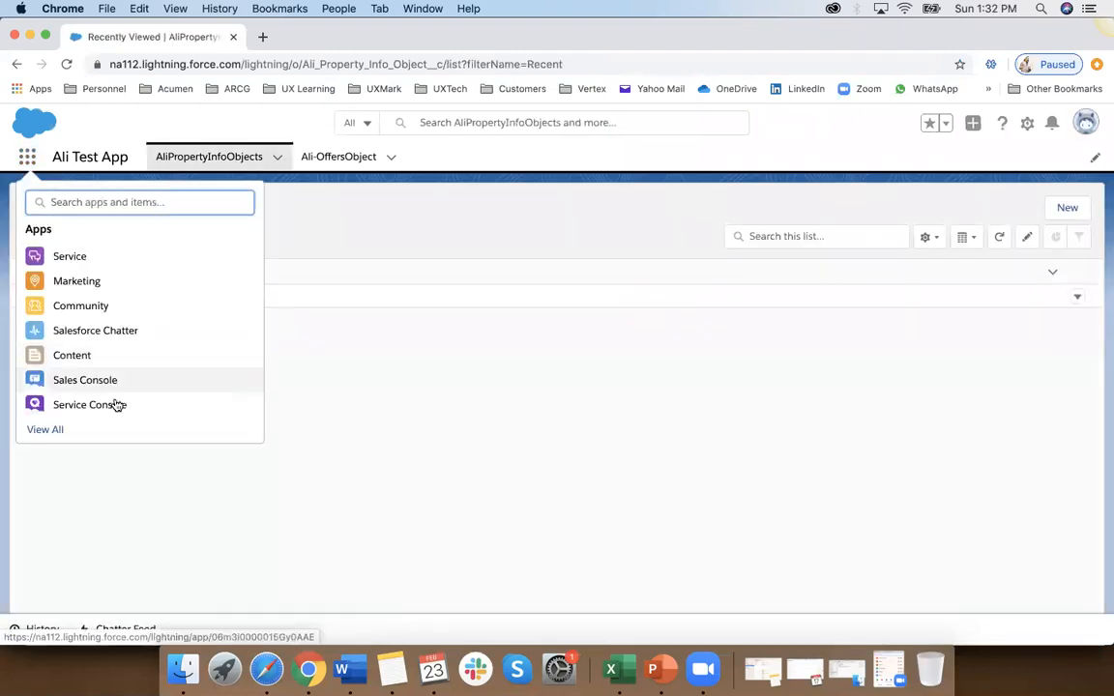
click(57, 432)
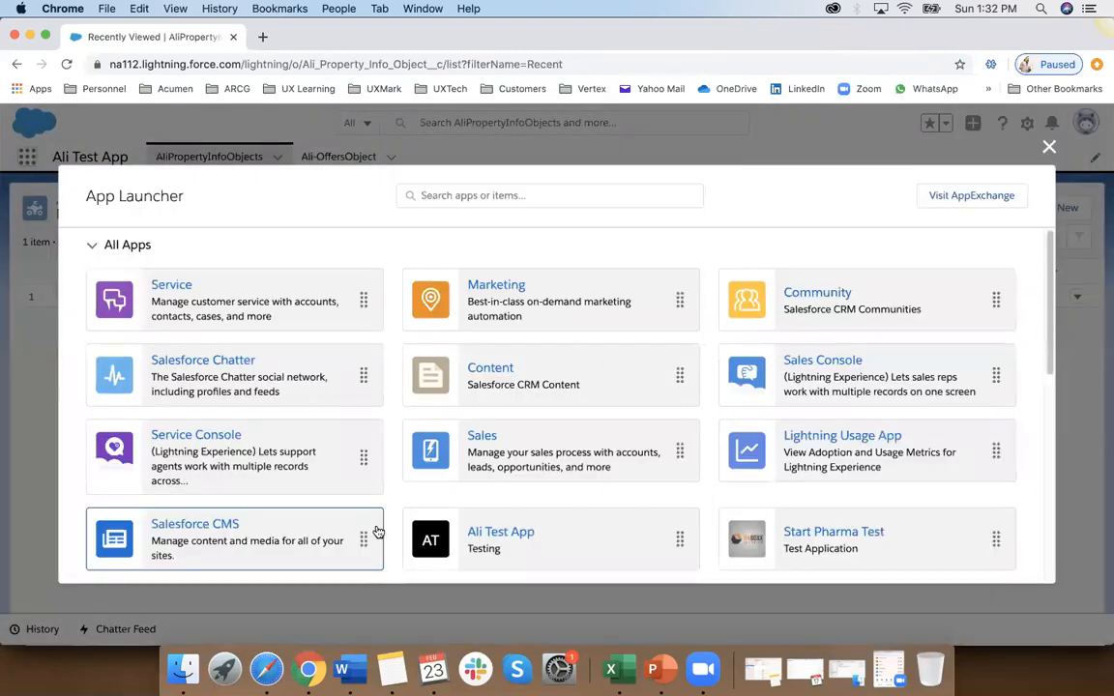
scroll(630, 497, down, 3)
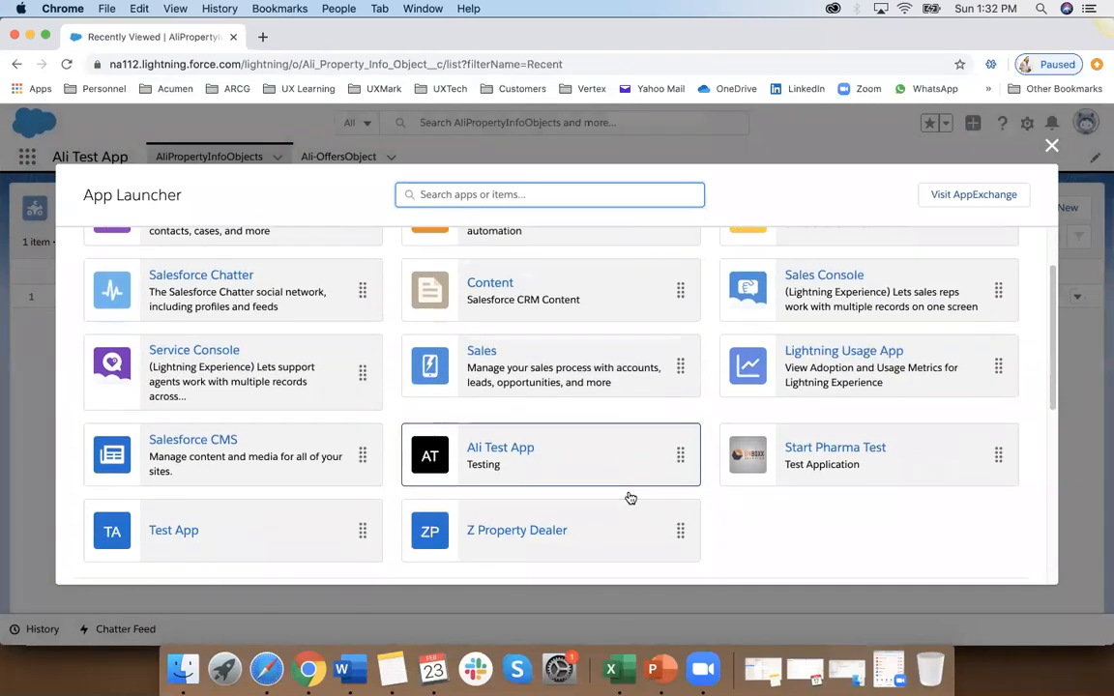
scroll(630, 497, down, 4)
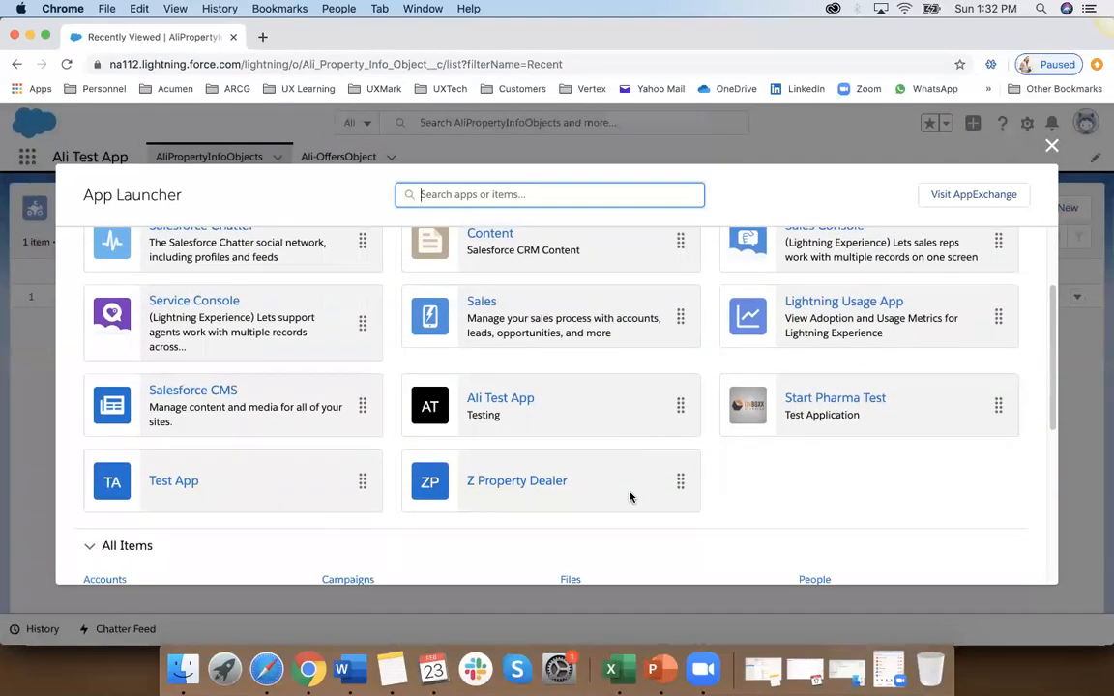
scroll(630, 497, up, 7)
click(1054, 143)
click(1087, 123)
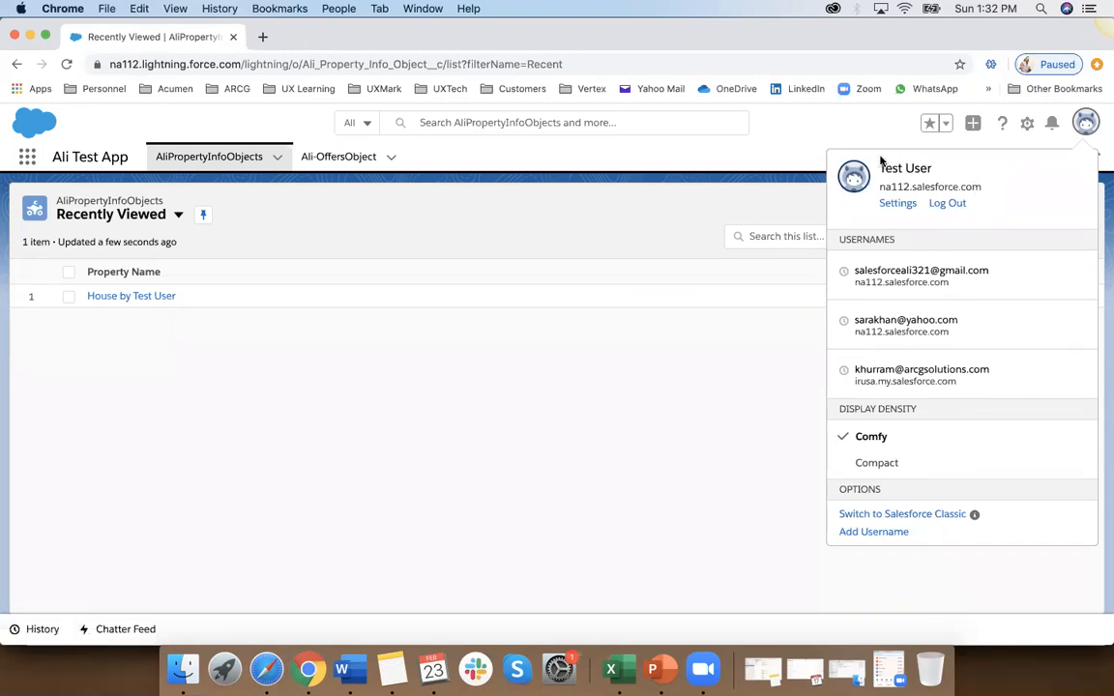
click(849, 142)
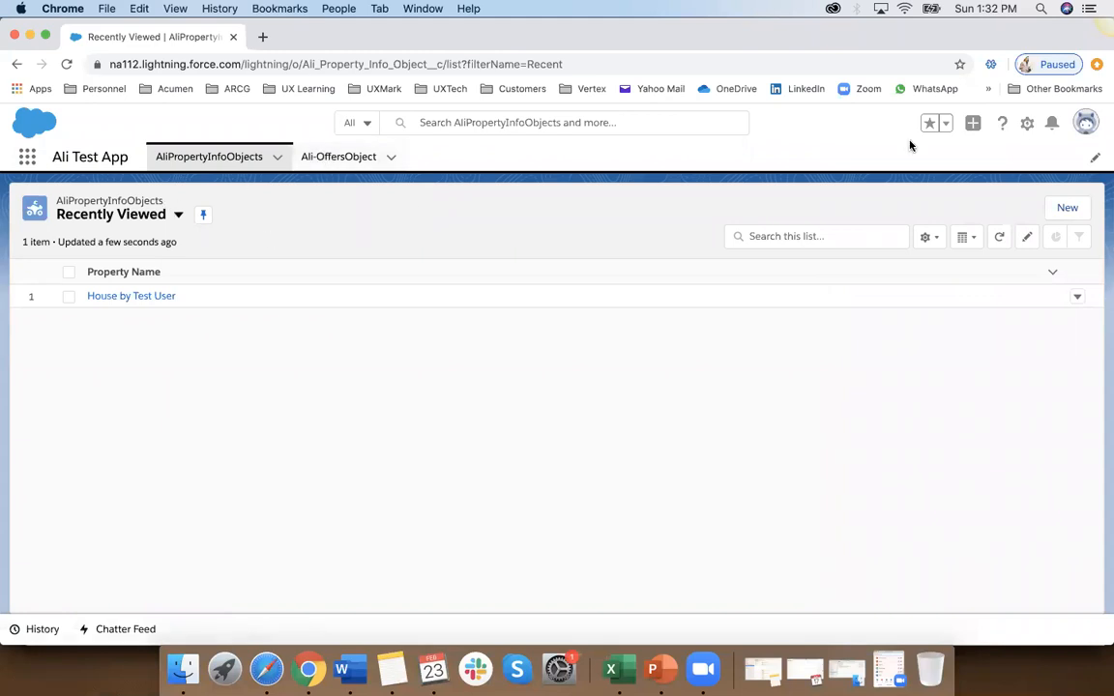
Step: Log out of the test user account and log in with the administrator's saved username
click(1086, 121)
click(947, 204)
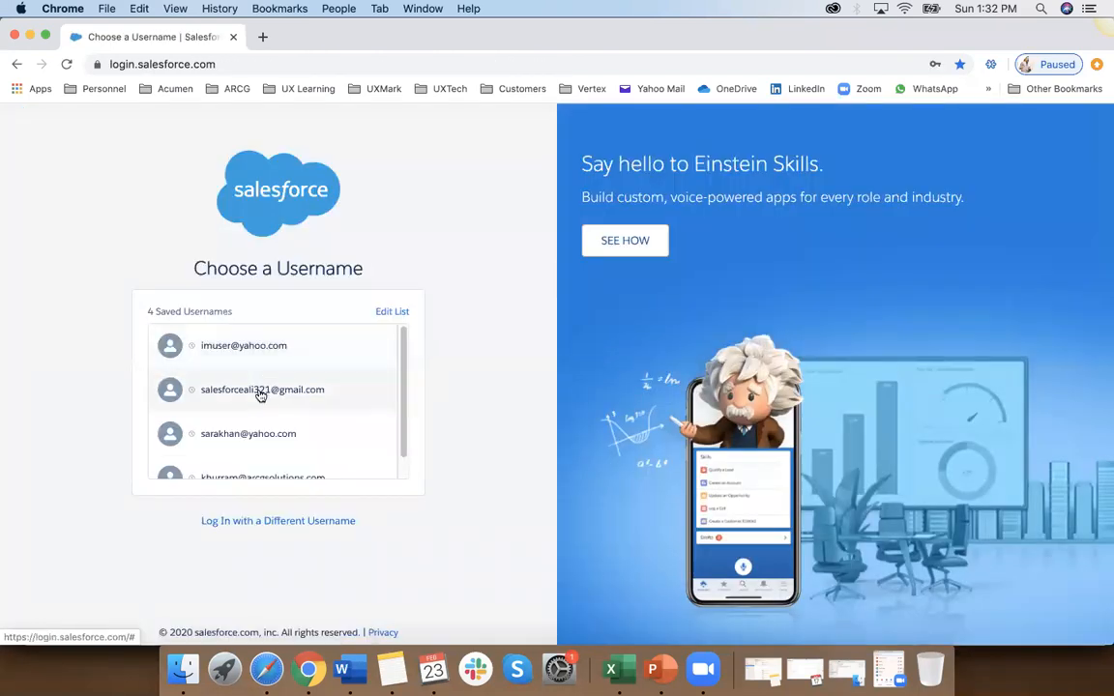
click(261, 391)
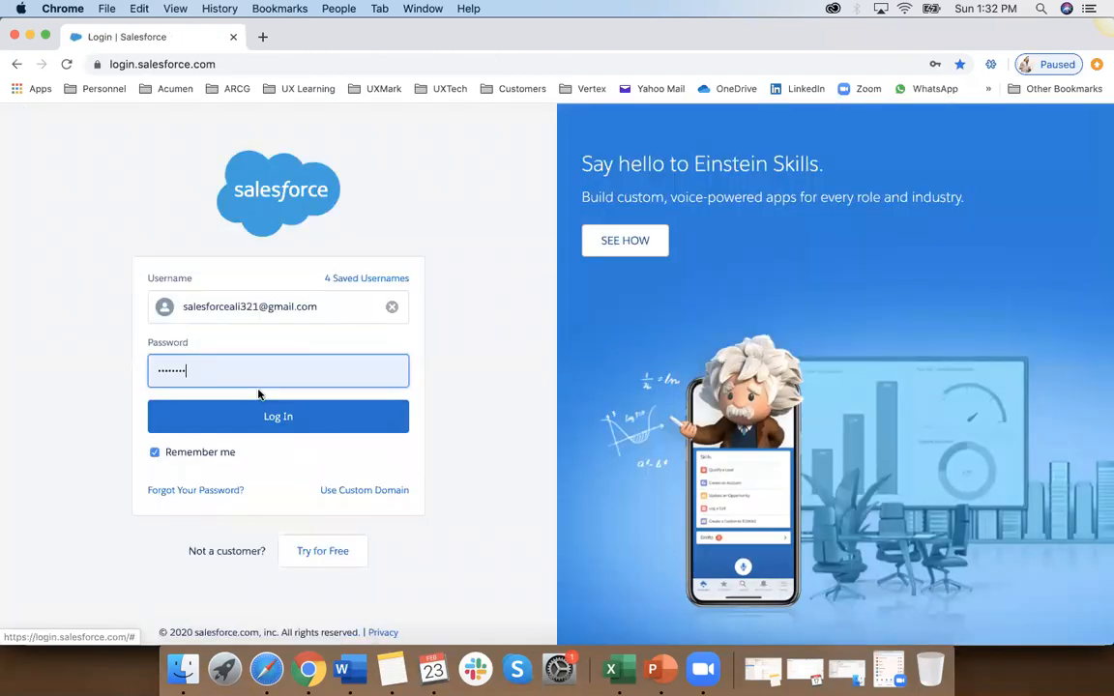
click(281, 426)
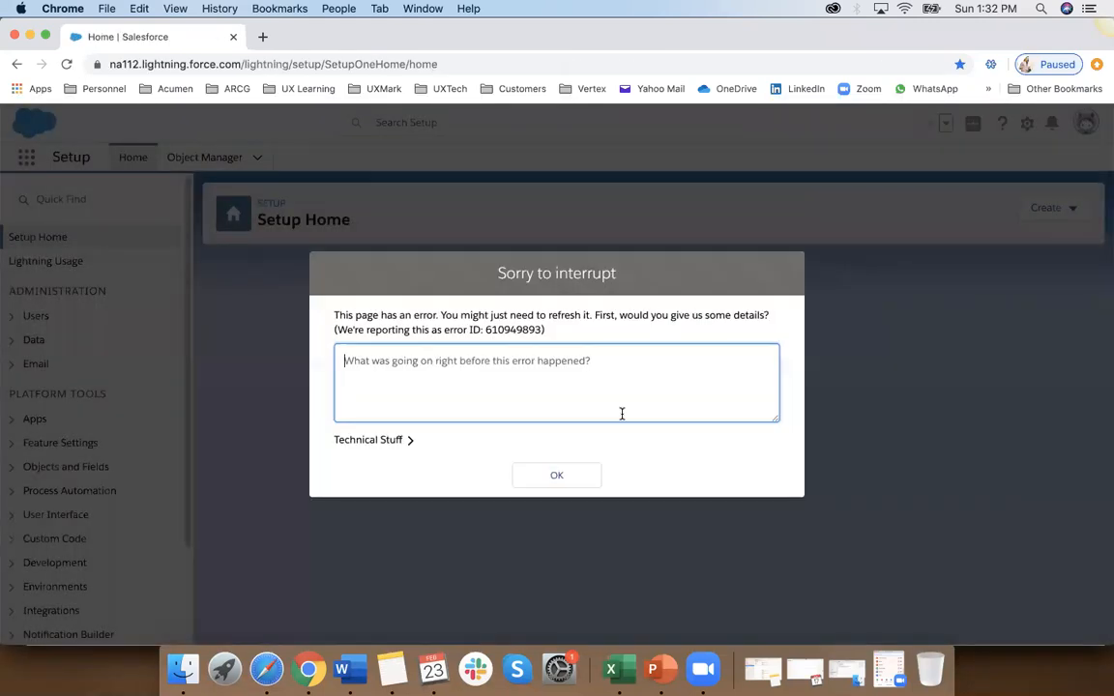
Step: Recover the interrupted administrator session by reloading Setup Home, and check which account is signed in
click(550, 487)
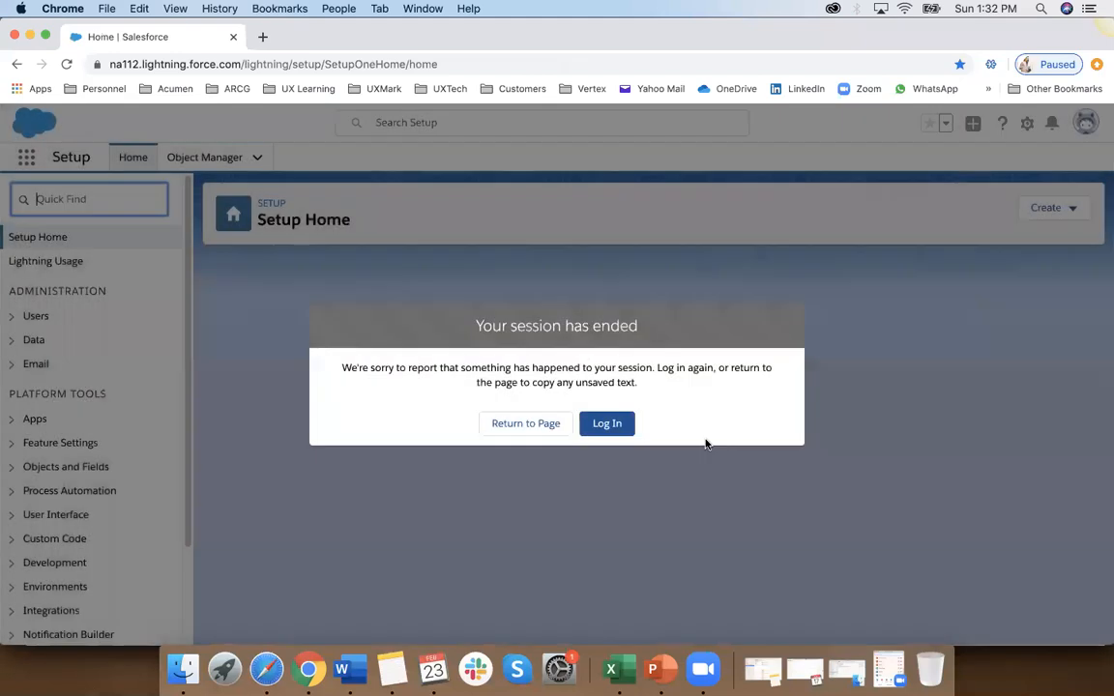
click(608, 424)
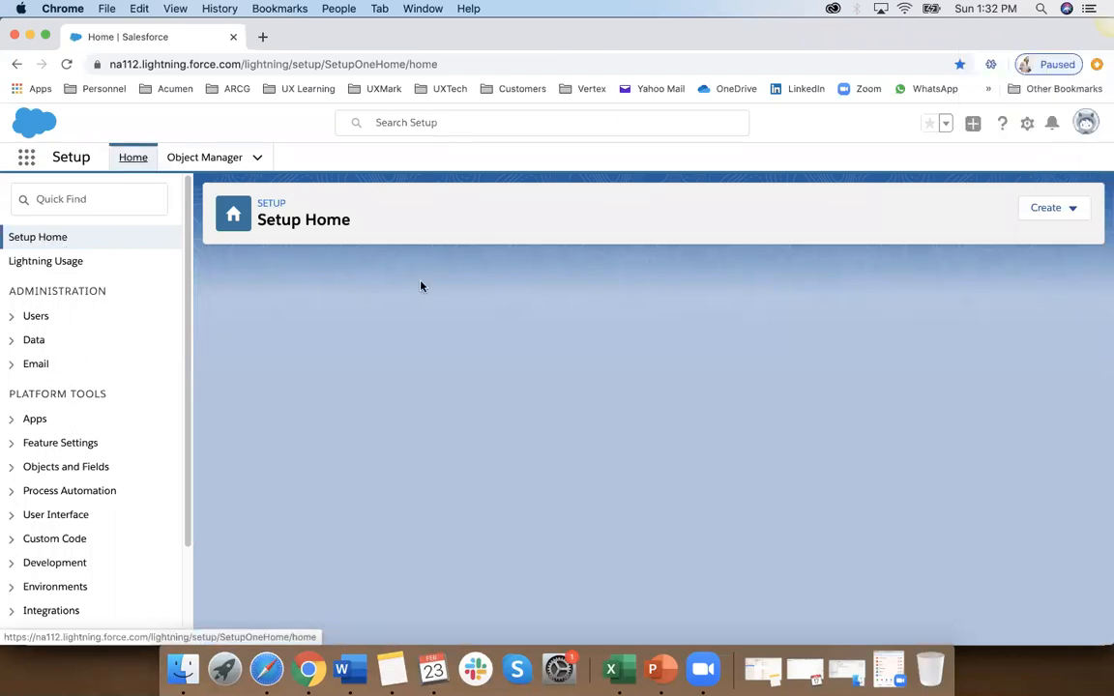
click(439, 64)
key(Return)
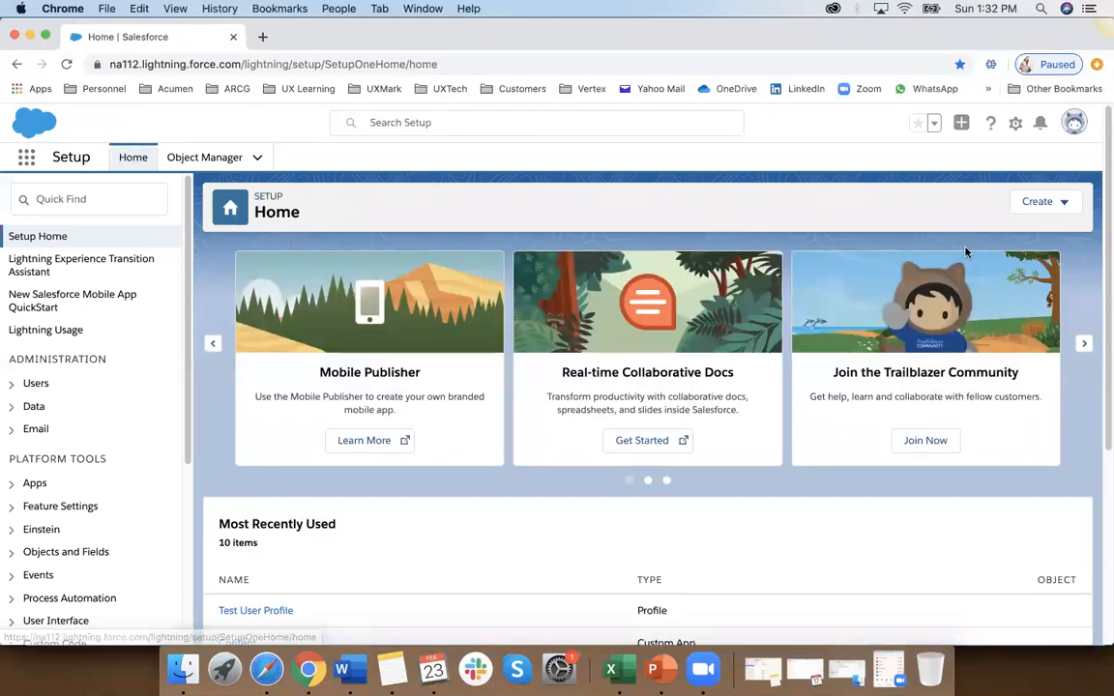
click(1075, 124)
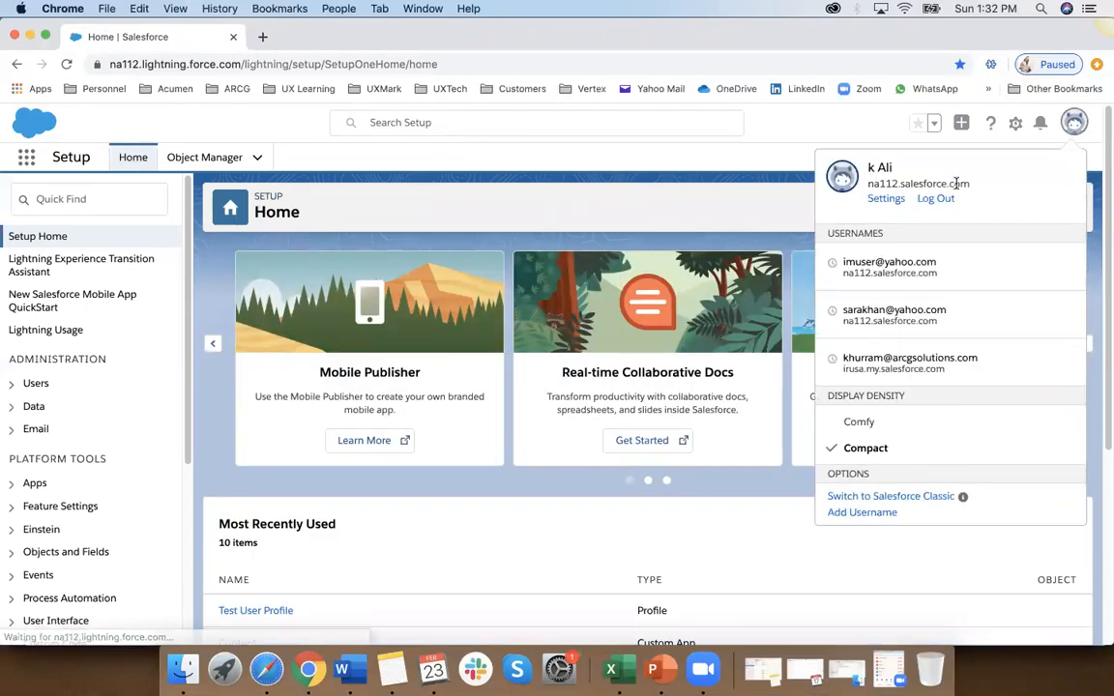
click(723, 193)
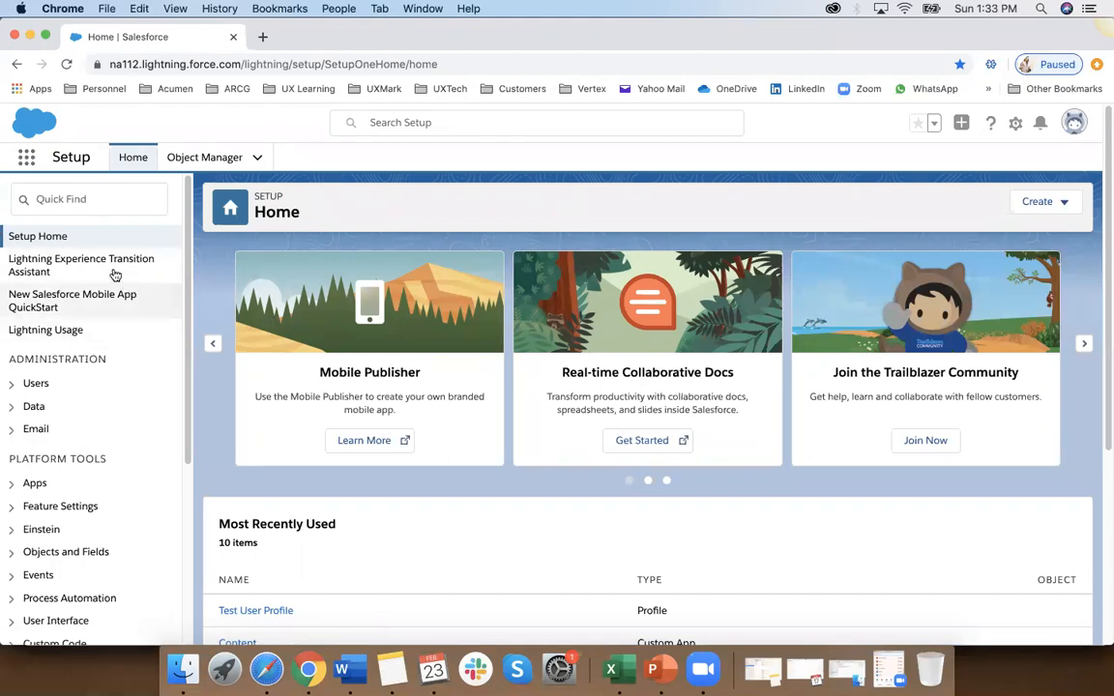
Step: Find the permission settings in Setup with the search term "permis" and open the Permission Sets list
click(102, 202)
text(per)
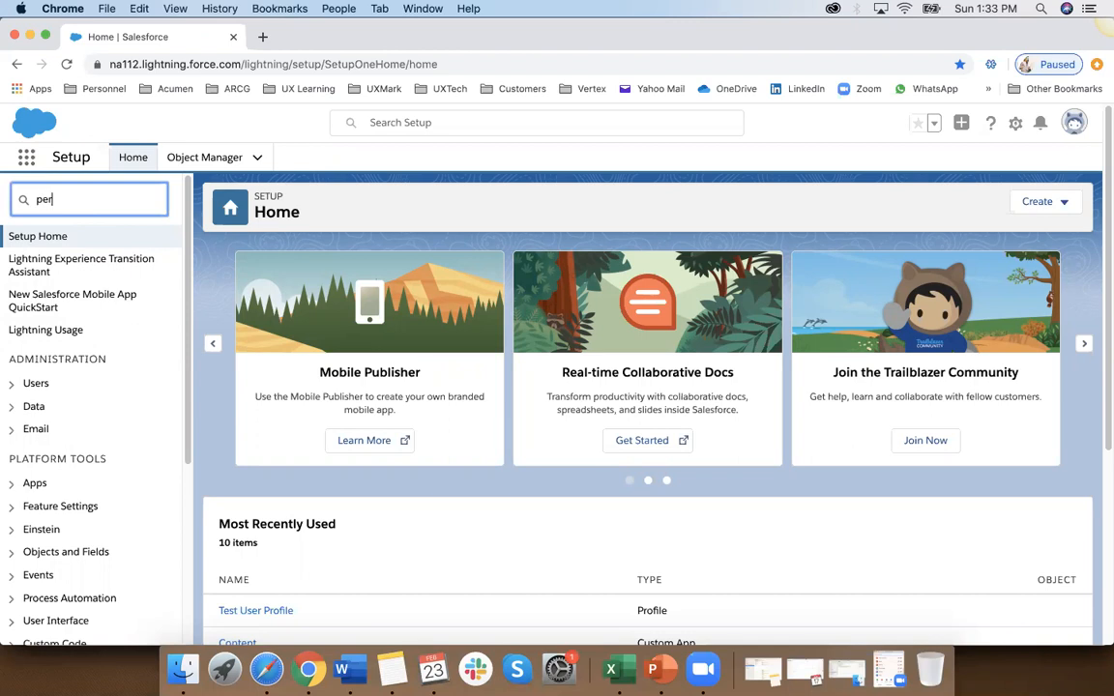
text(mis)
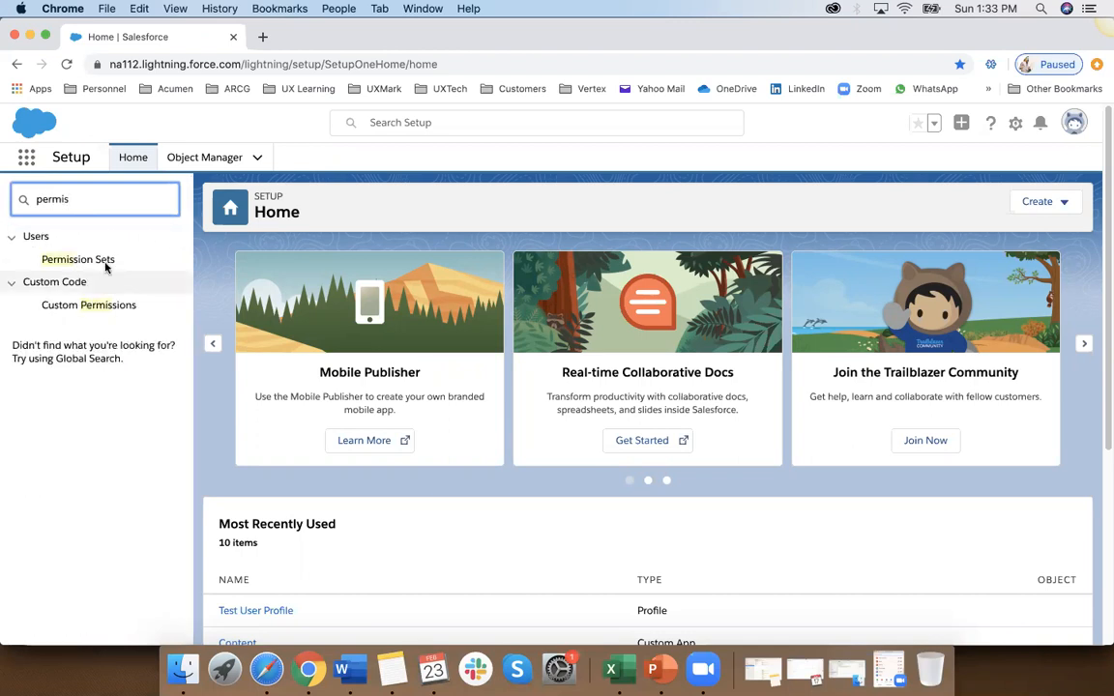
click(106, 261)
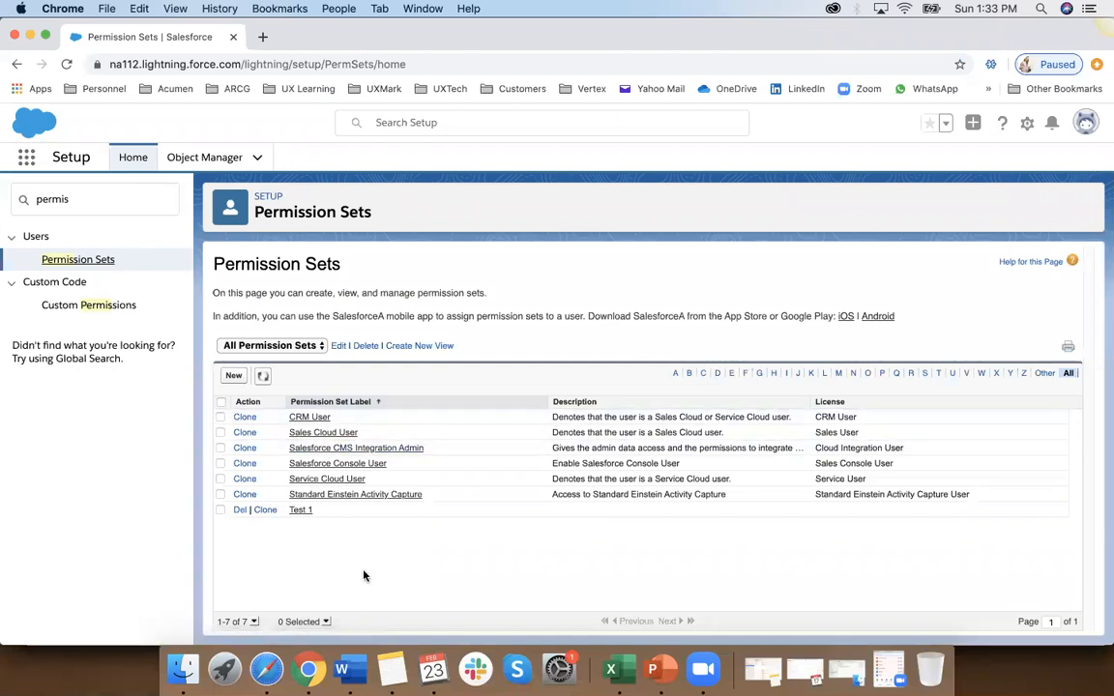
Step: Open the Test 1 permission set and view its Assigned Apps
click(296, 512)
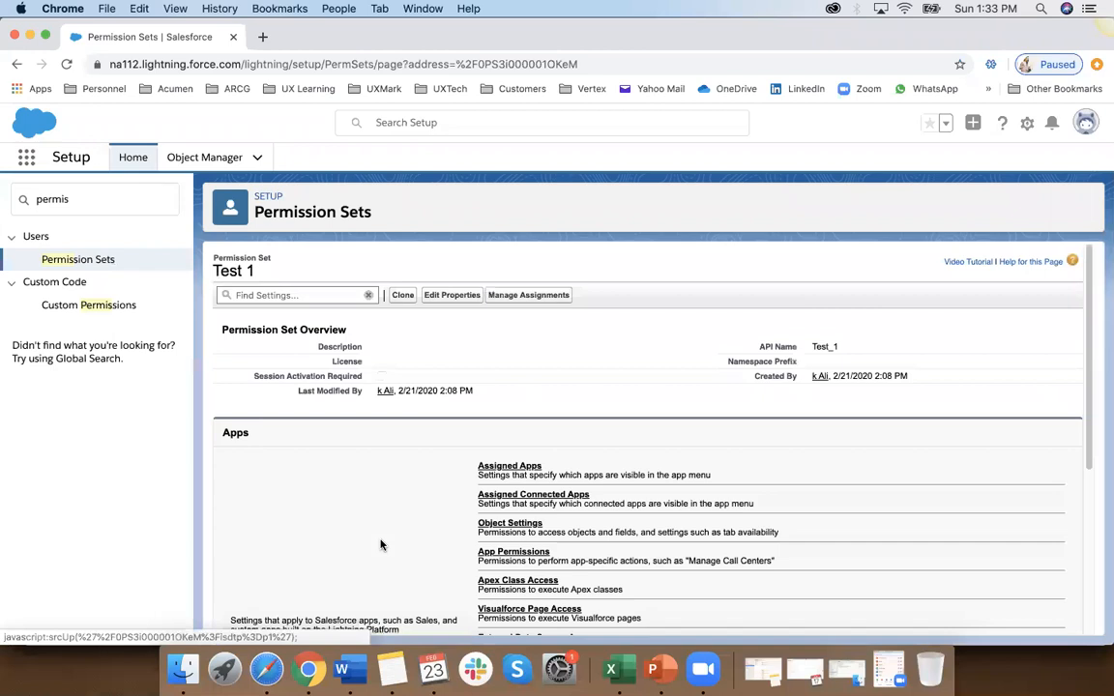
scroll(380, 546, down, 2)
click(501, 421)
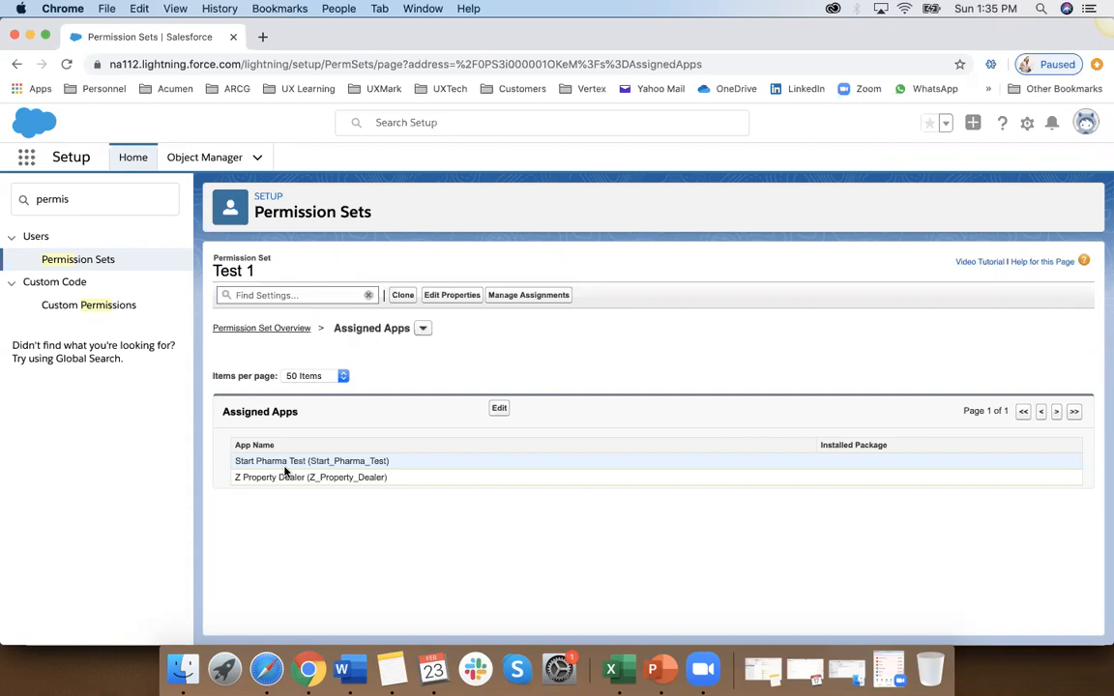
Step: Try to delete the Test 1 permission set from the Permission Sets list, then request the list again
click(101, 264)
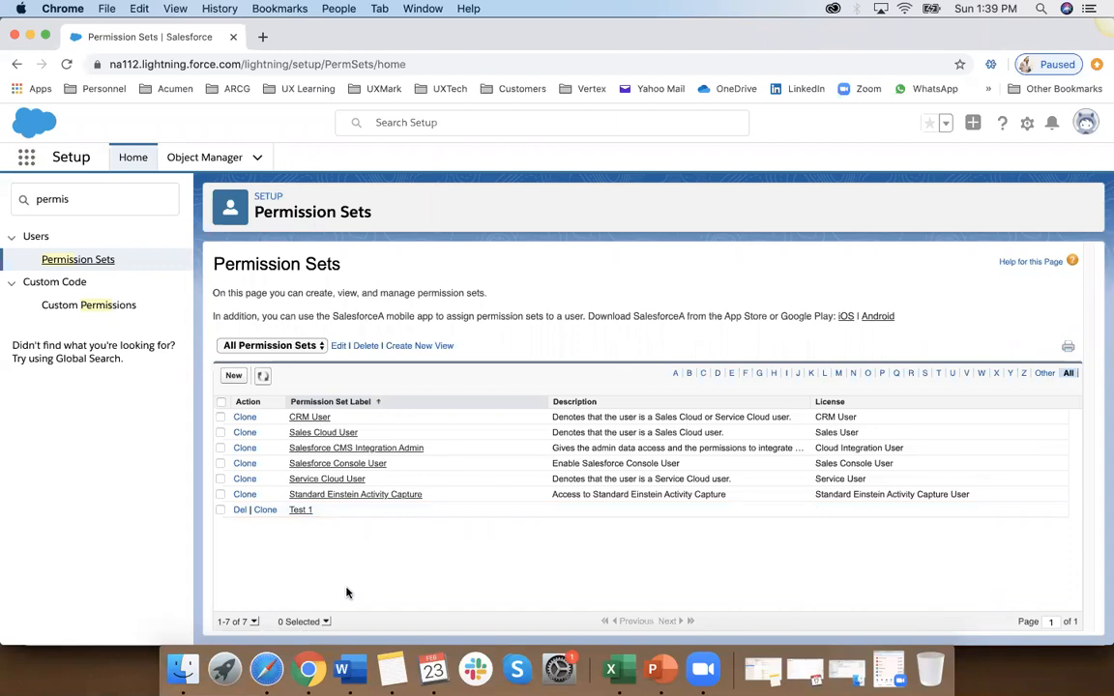
click(239, 511)
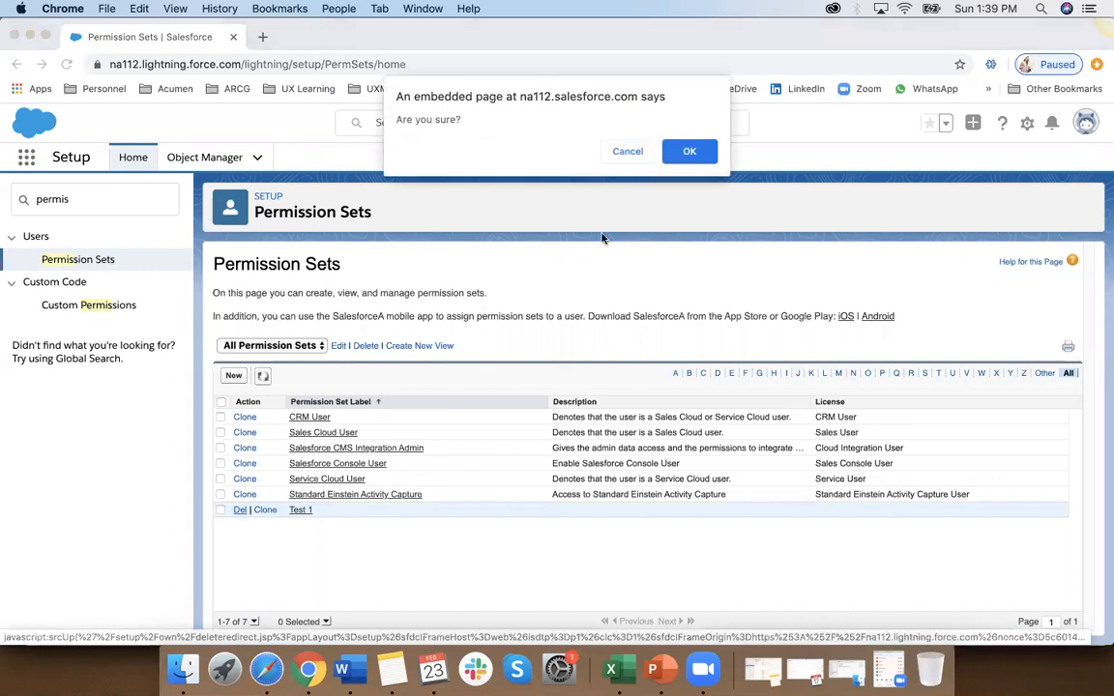
click(699, 150)
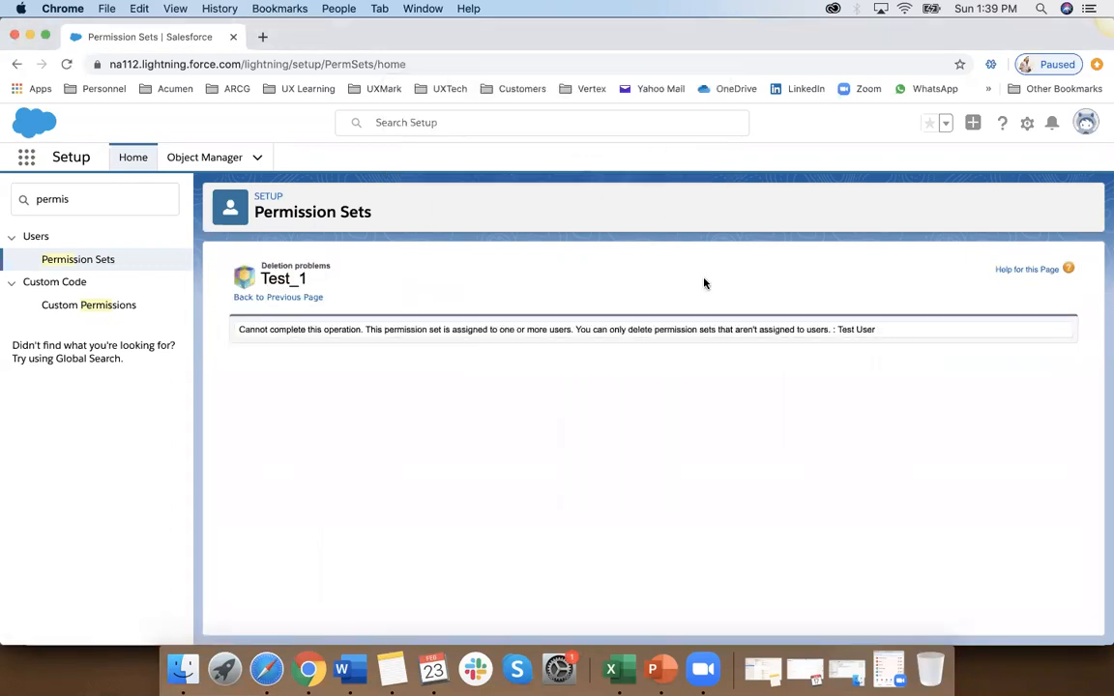
click(63, 262)
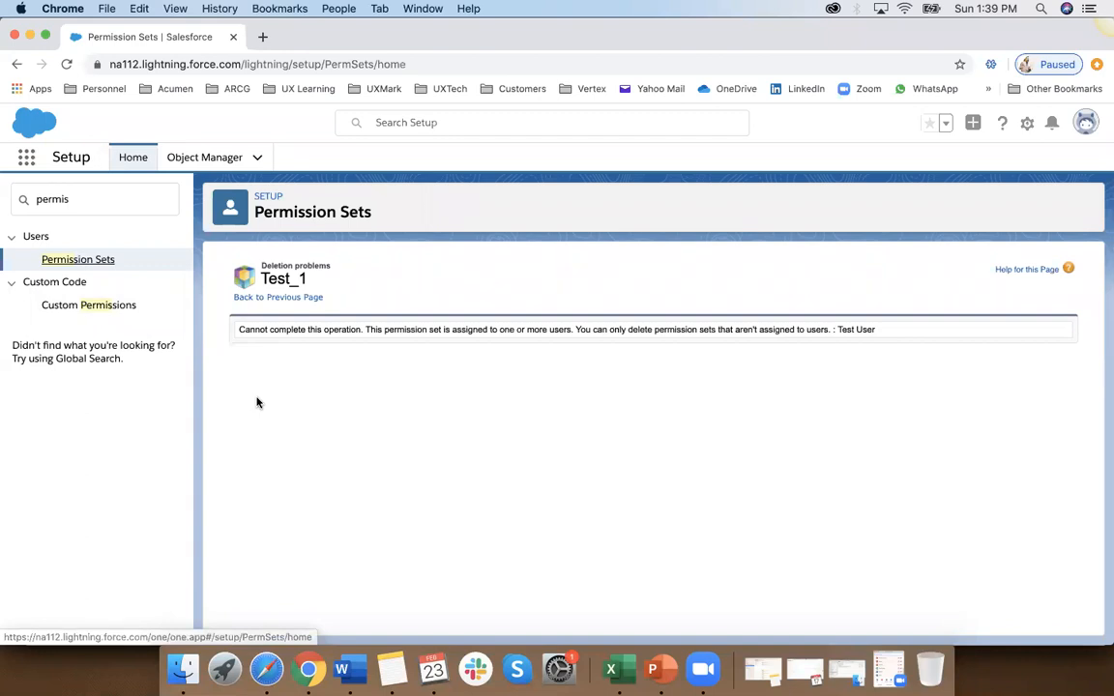
Step: Check Custom Permissions, return to the Permission Sets list, and view the users assigned to Test 1
click(120, 306)
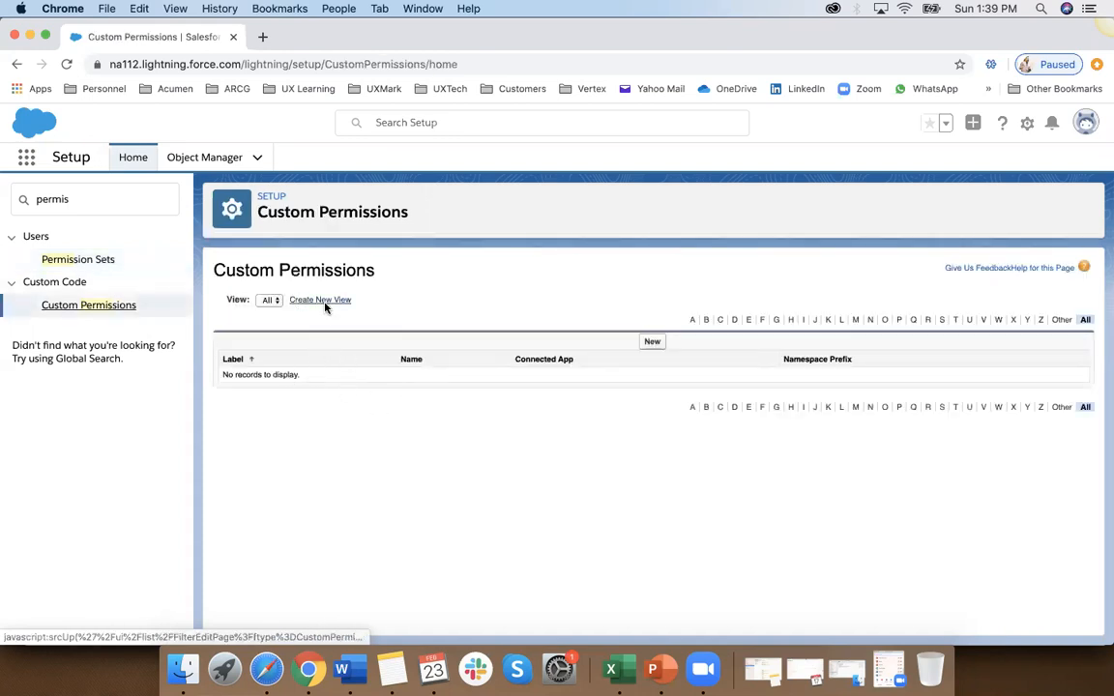
click(90, 268)
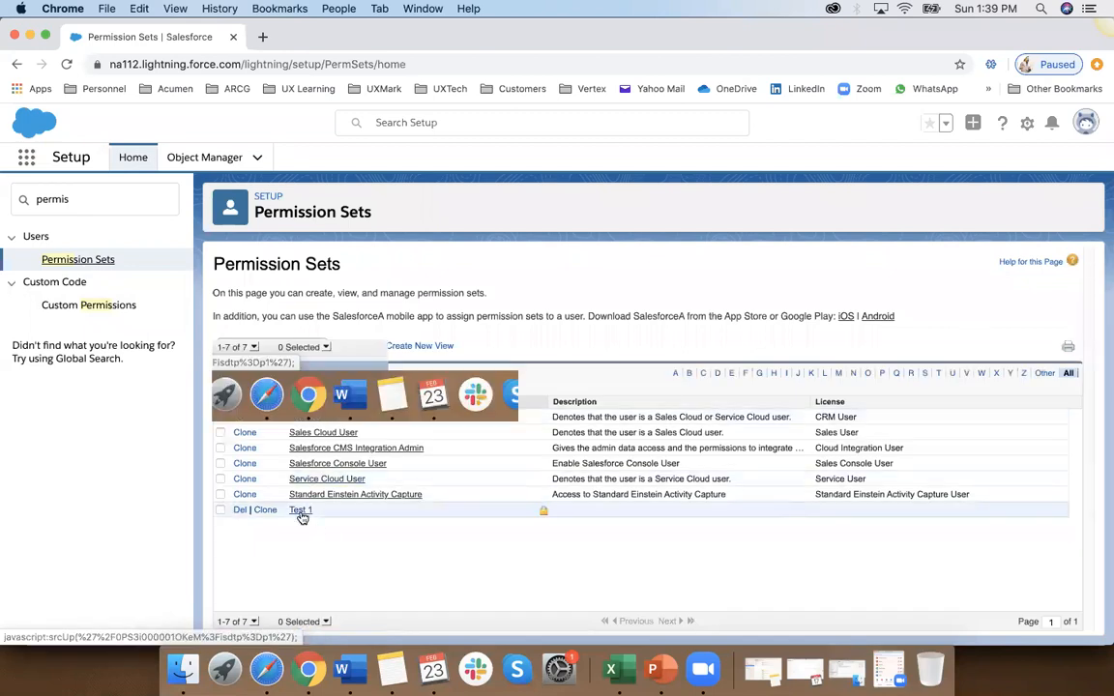
click(300, 511)
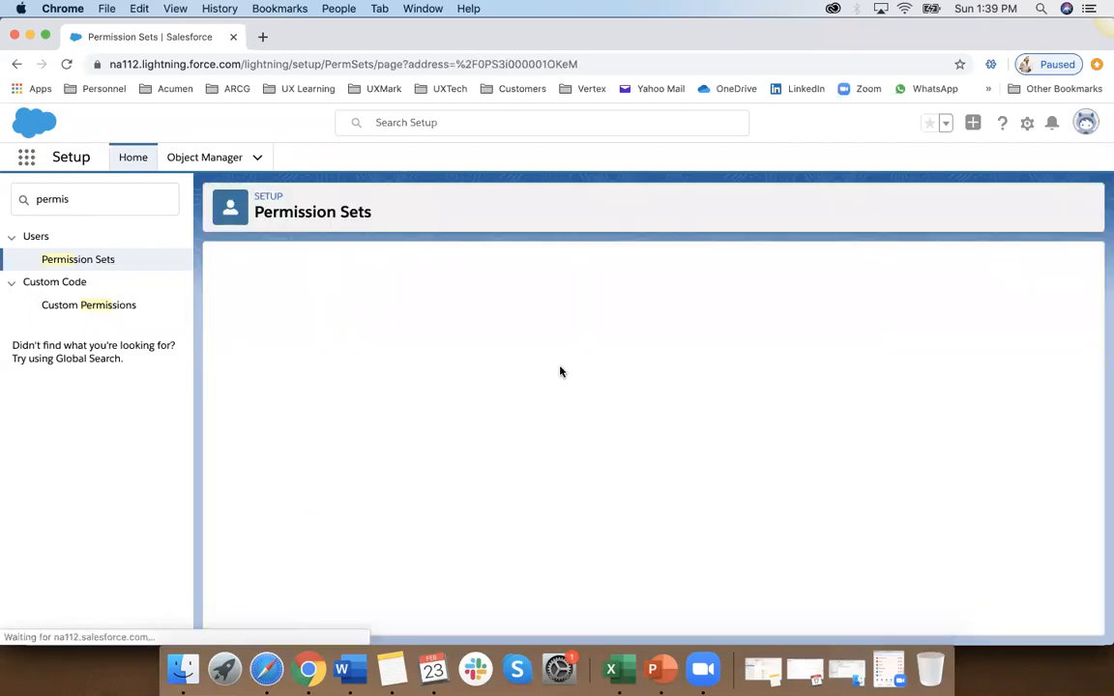
click(521, 301)
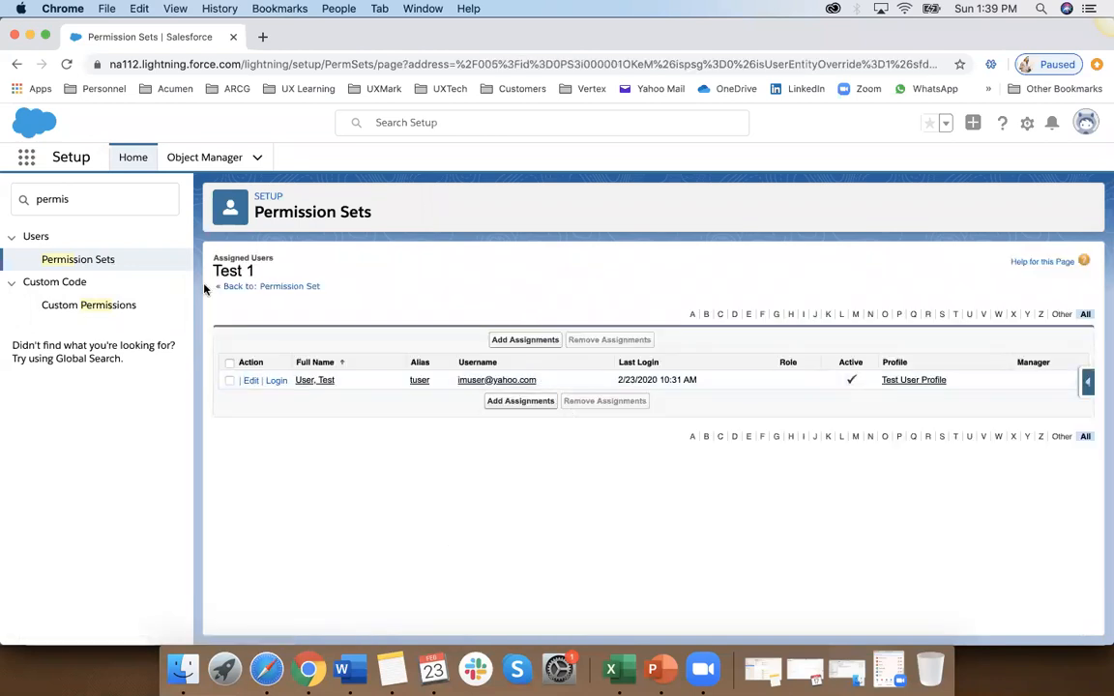
Step: Search Setup for "permission" and open the Permission Sets list
click(99, 189)
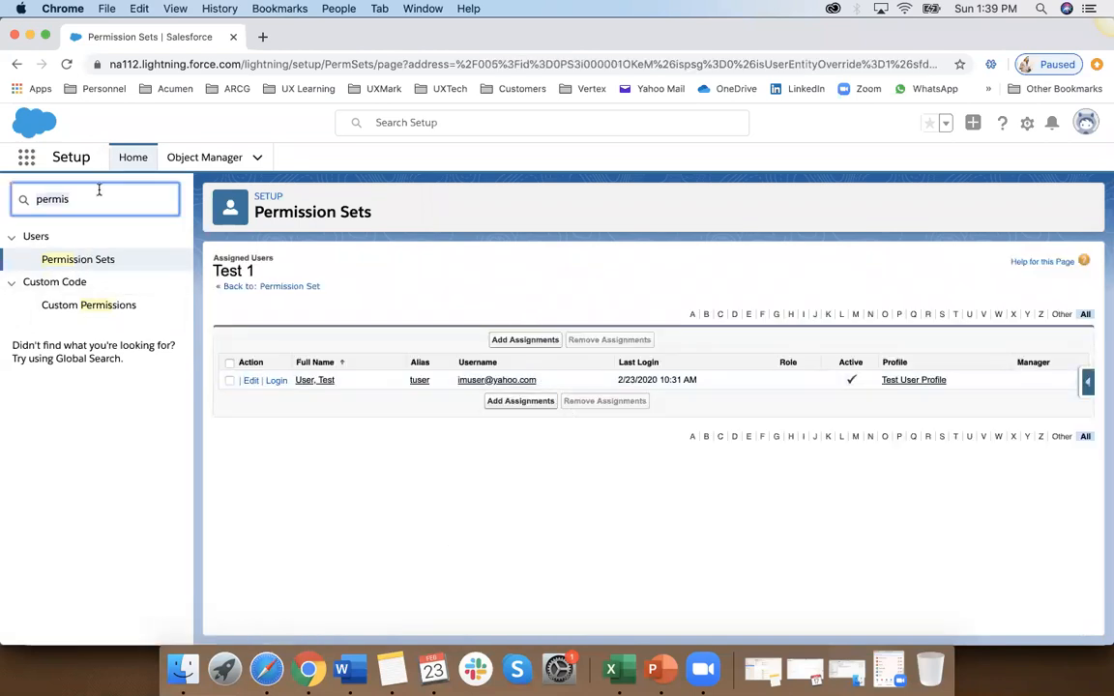
key(super+a)
text(permissi)
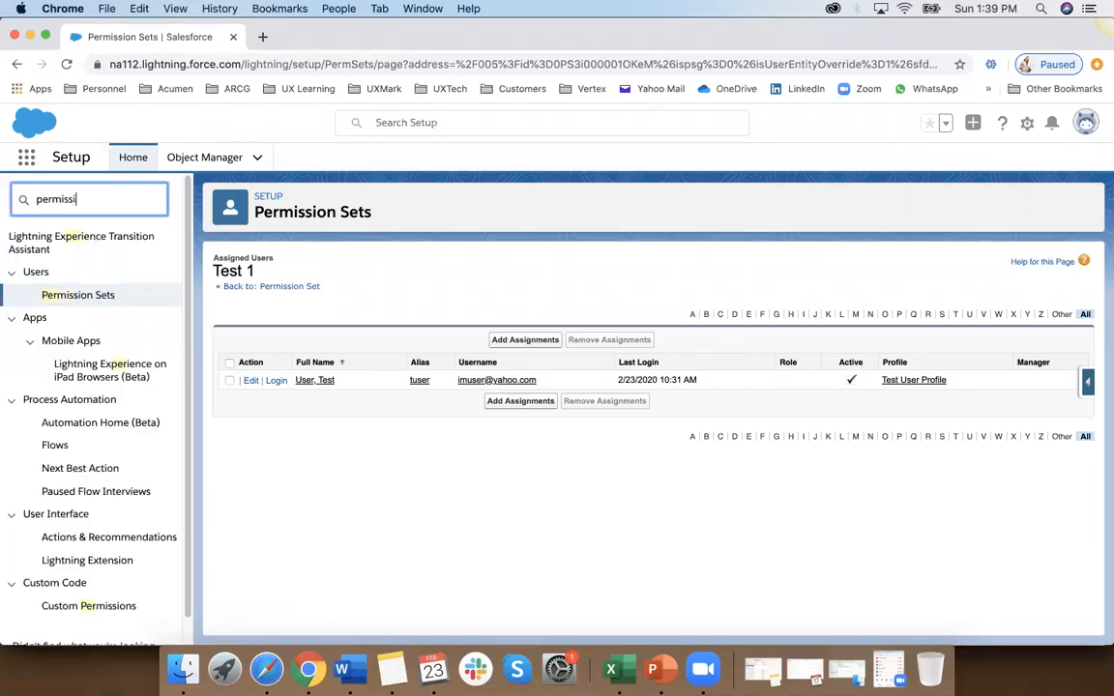
text(on)
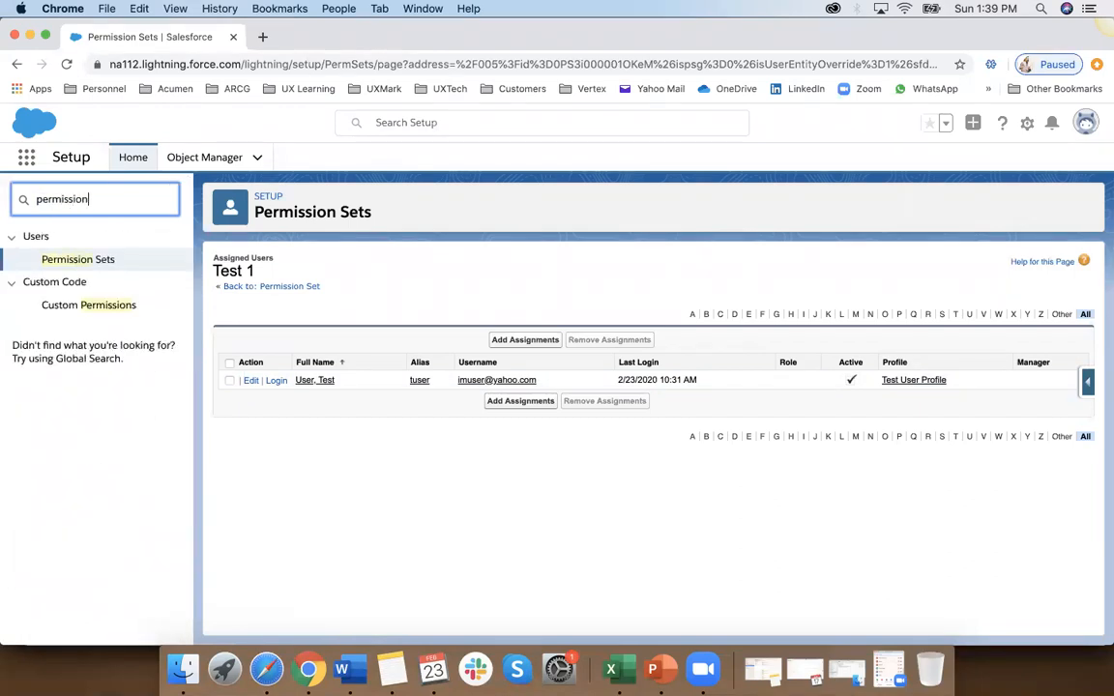
click(85, 259)
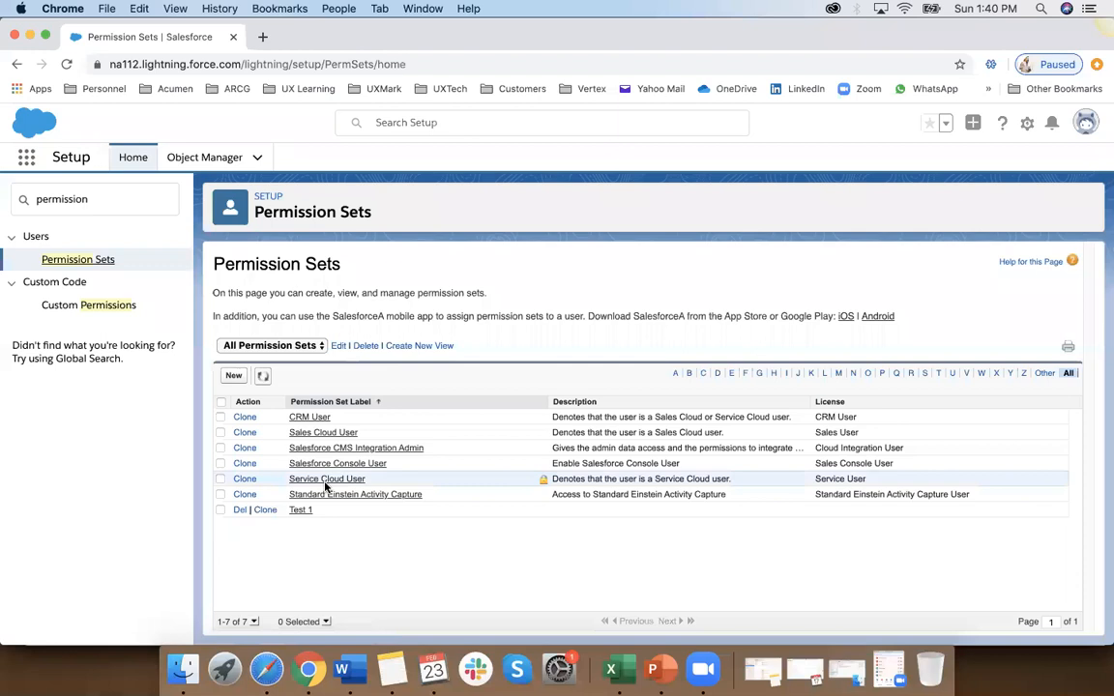
Step: Create and save a permission set labelled Test 432 with API name Test_432 and License set to --None--
click(237, 381)
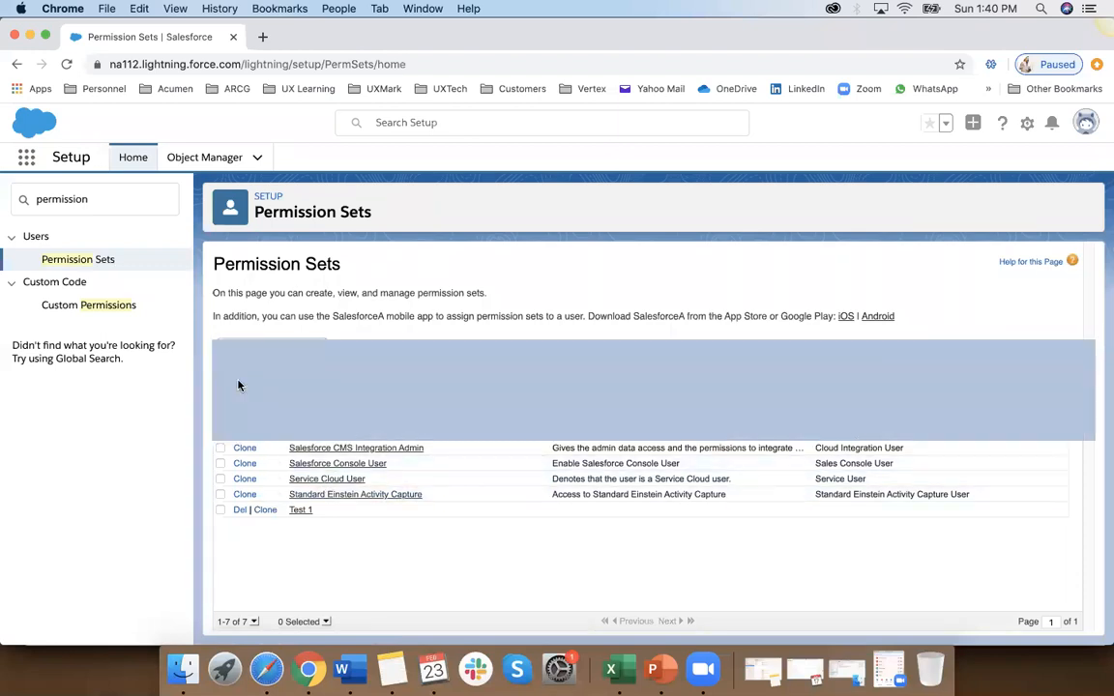
click(408, 379)
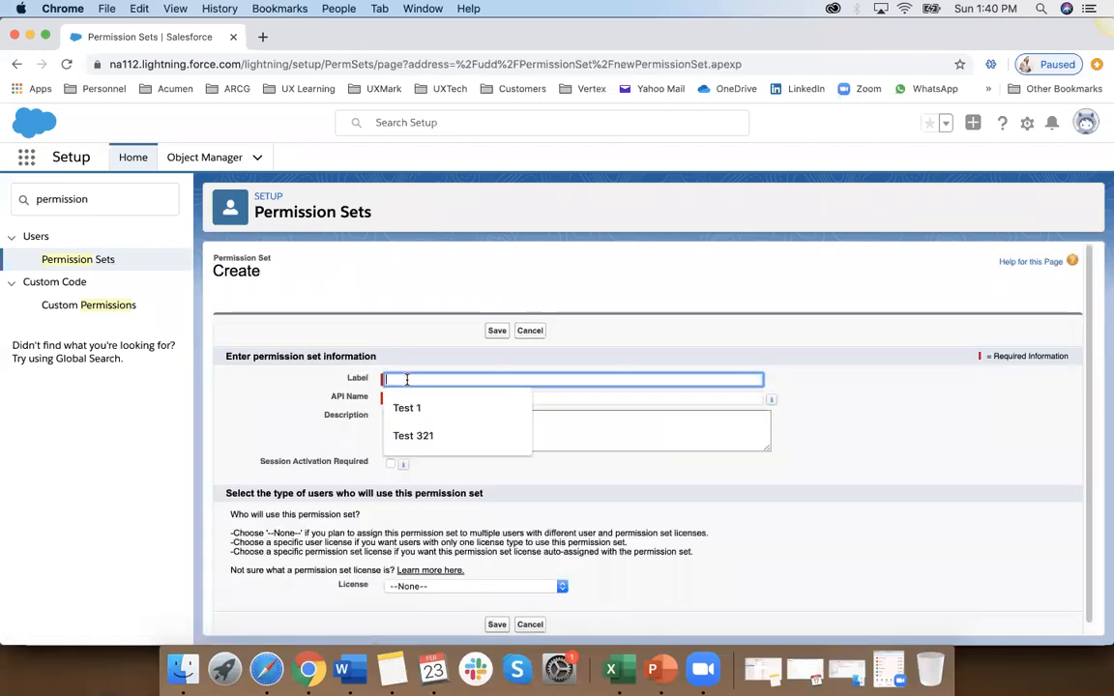
text(Test 432)
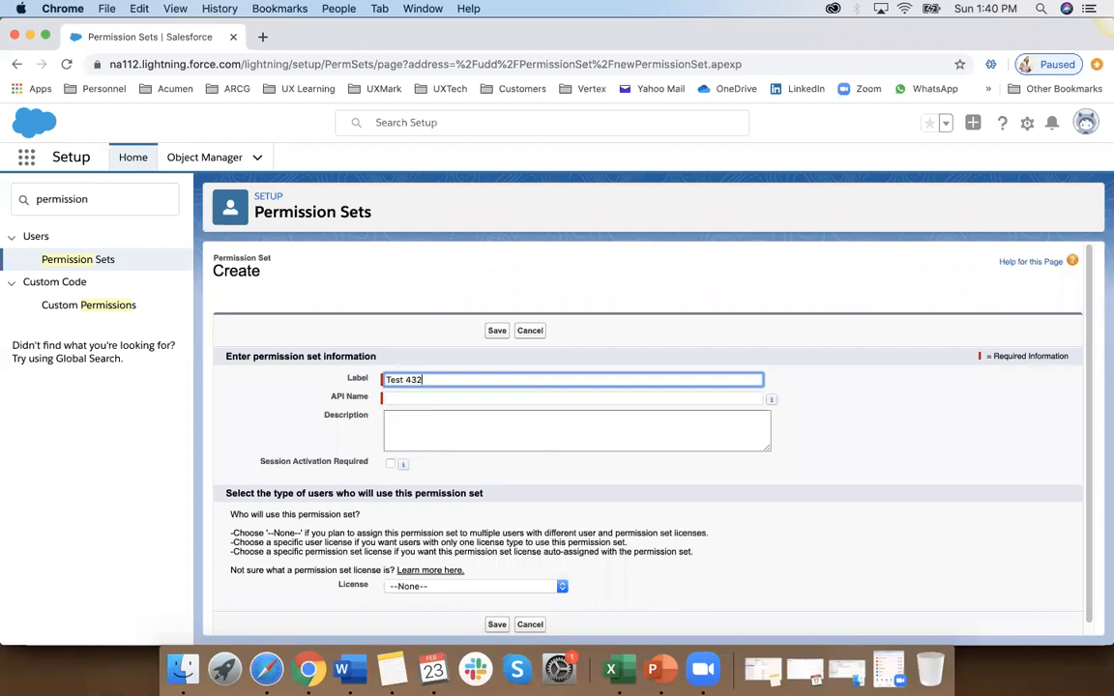
click(410, 400)
click(410, 427)
scroll(408, 530, down, 1)
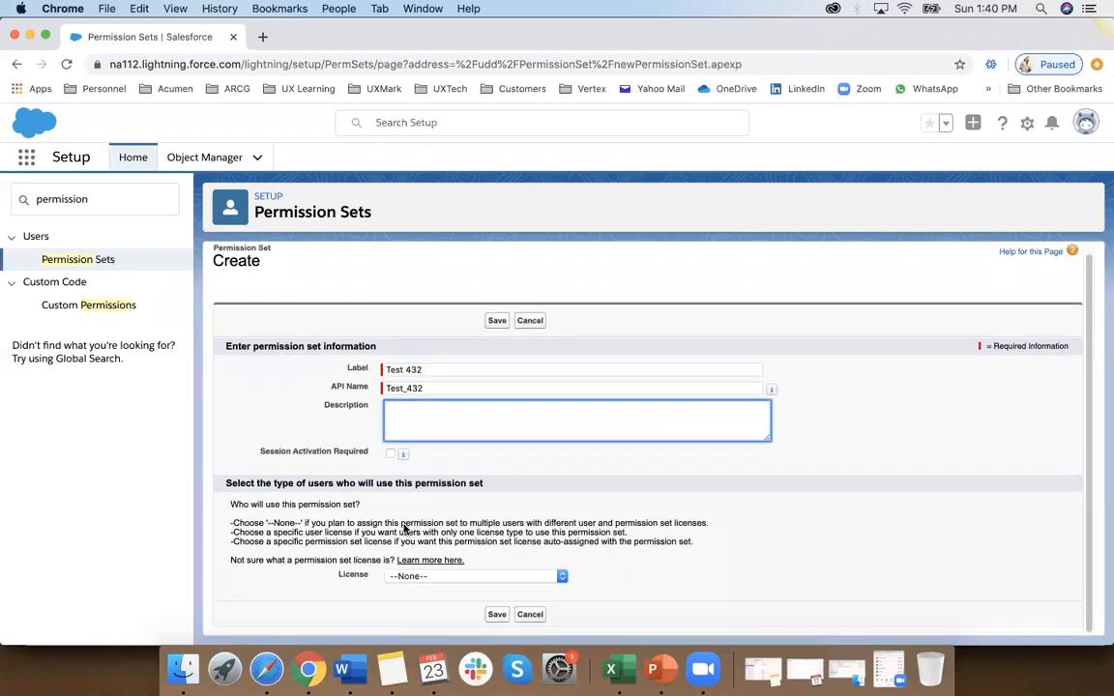
click(450, 576)
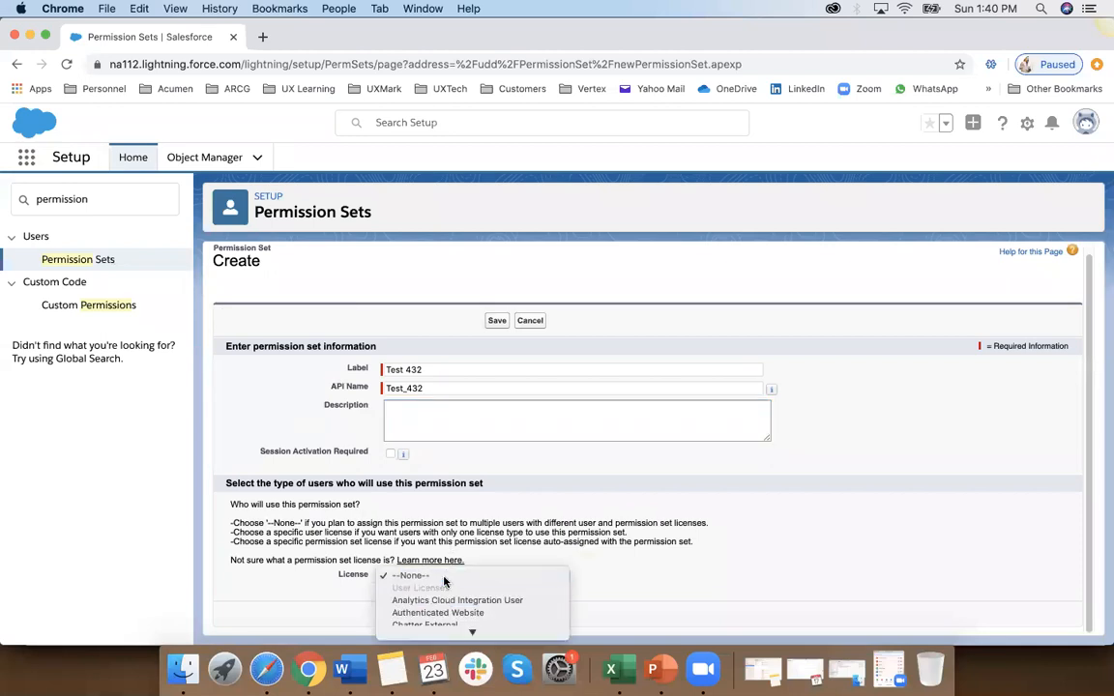
click(444, 577)
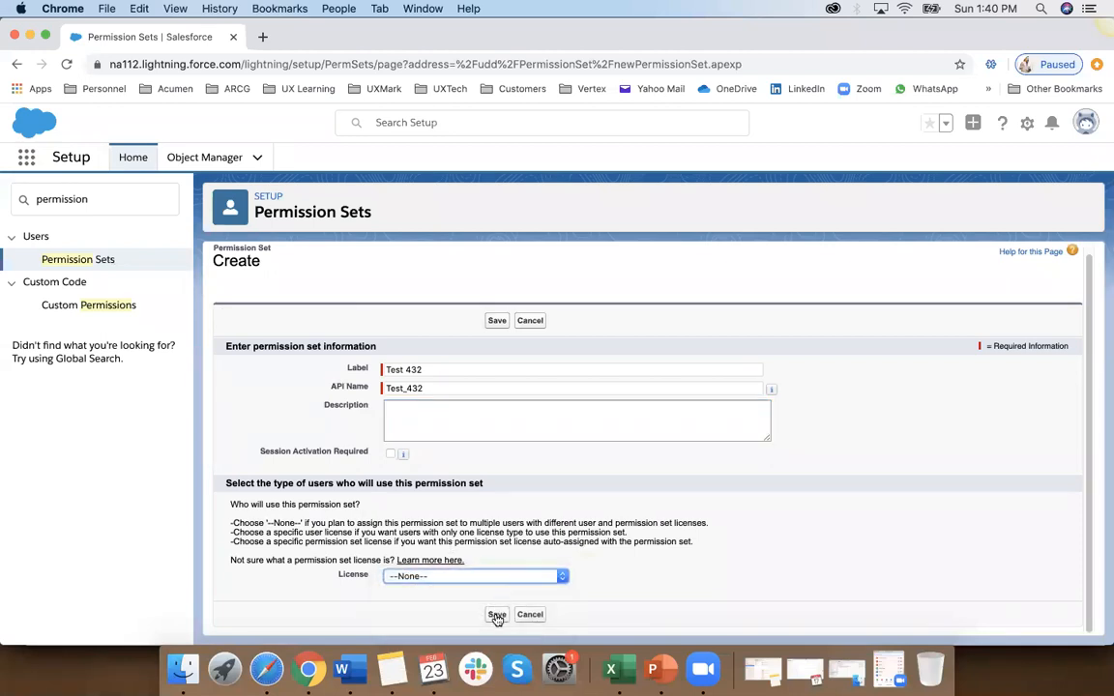
click(496, 615)
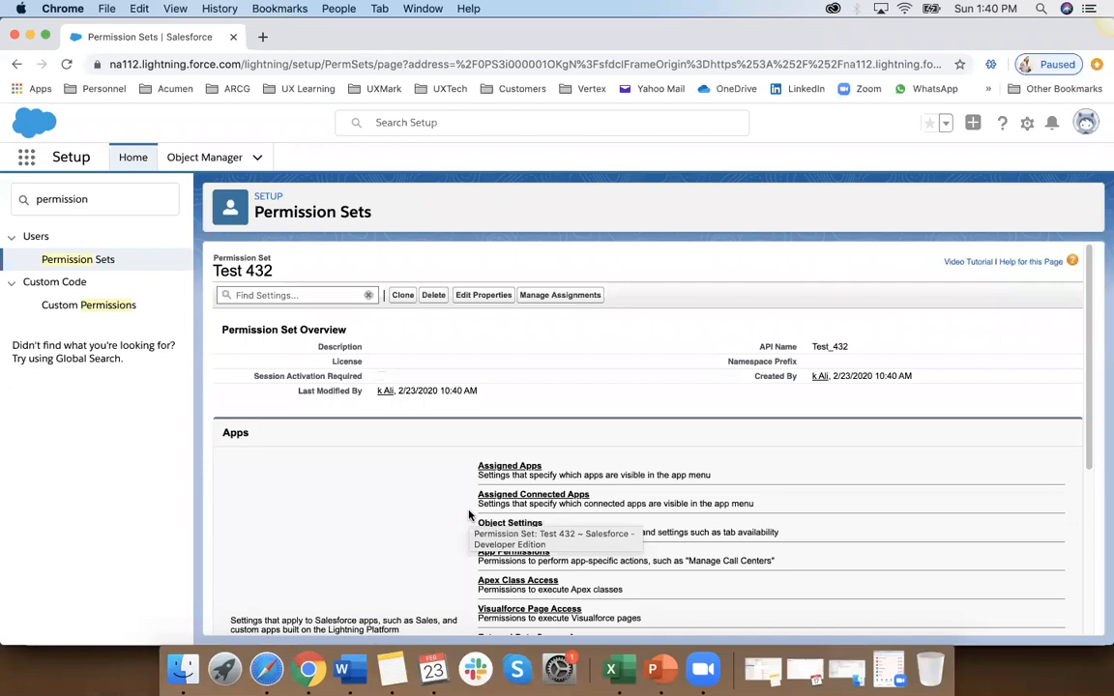
Step: Review the app and system setting categories of the Test 432 permission set and open its Assigned Apps
scroll(382, 502, down, 5)
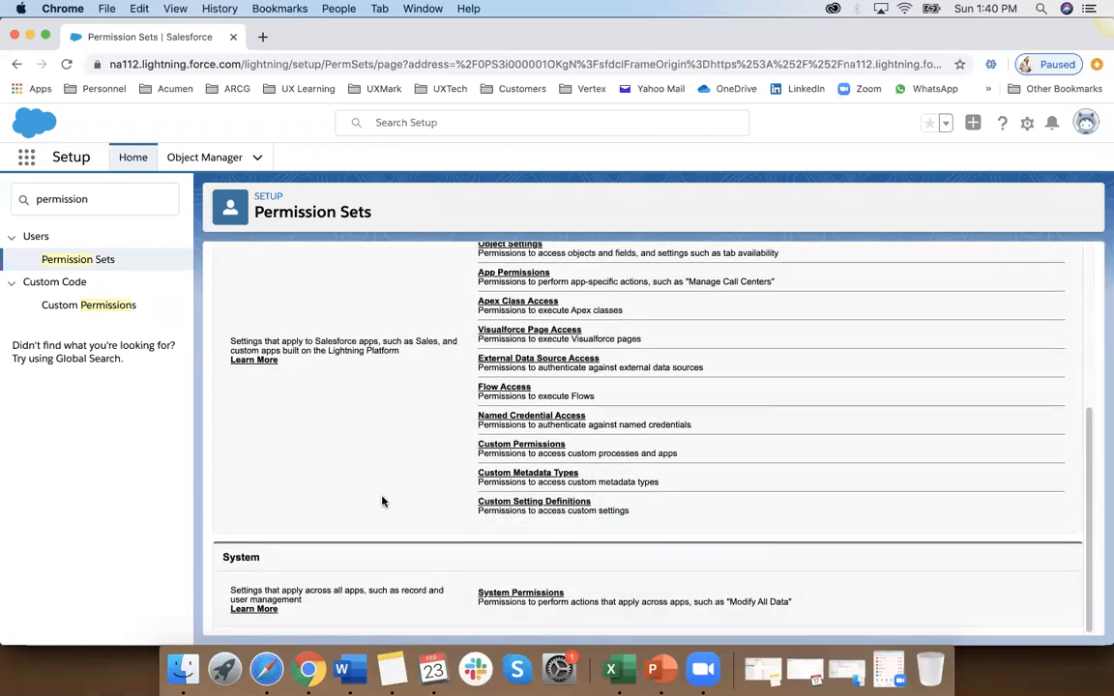
scroll(381, 502, up, 5)
scroll(381, 502, down, 2)
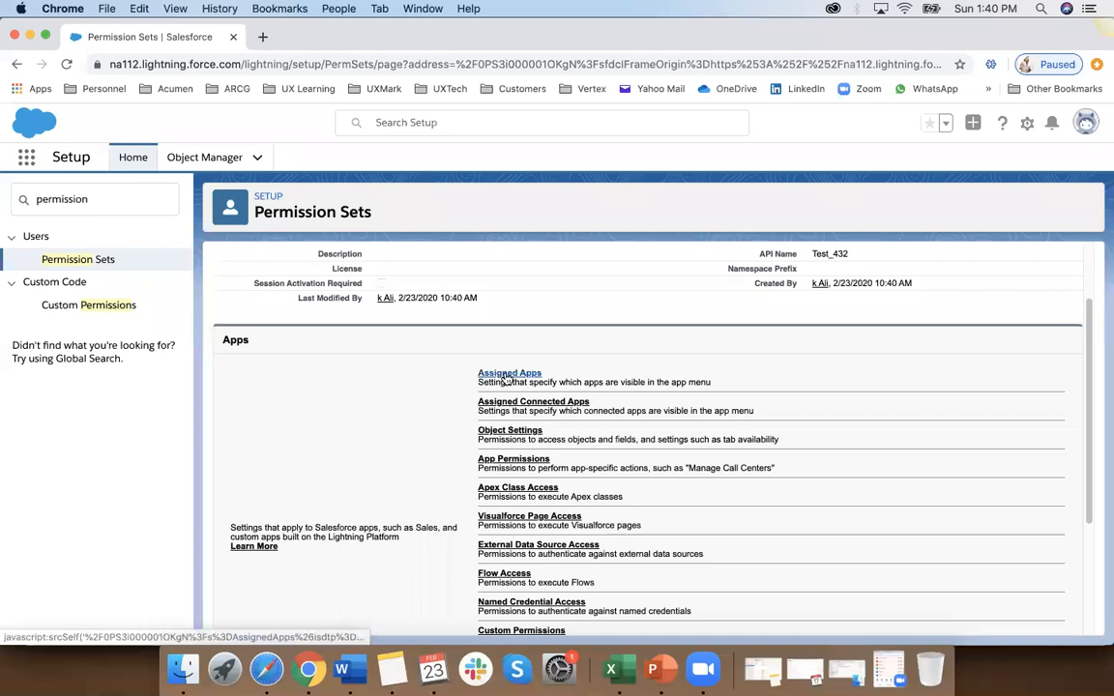
scroll(504, 498, down, 2)
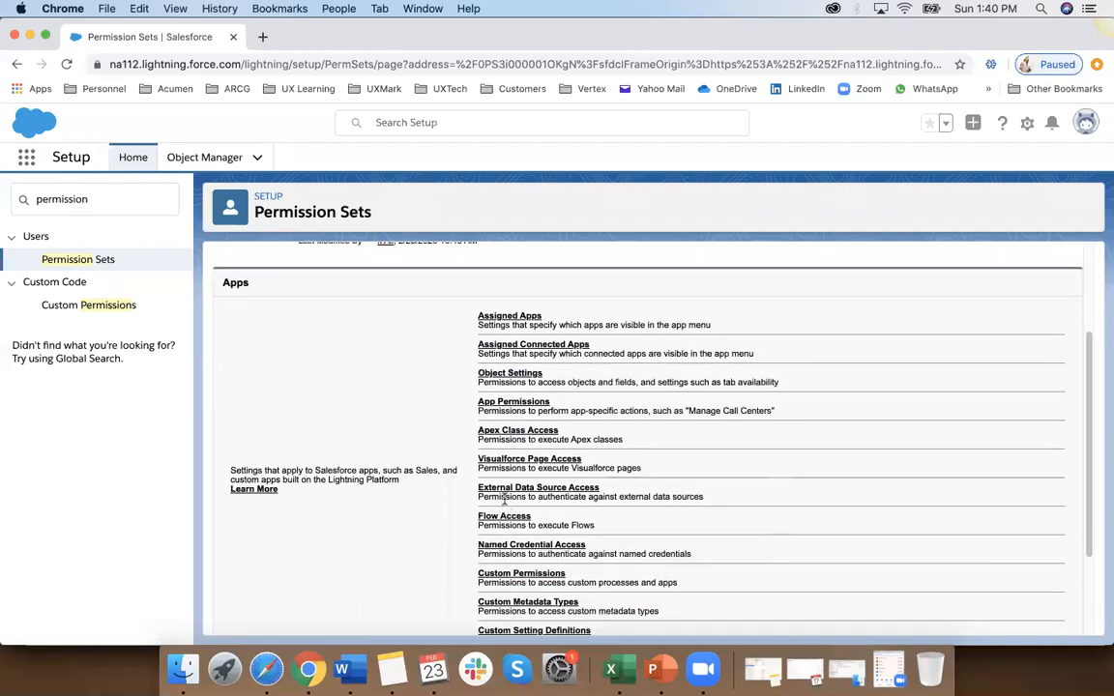
scroll(513, 458, down, 3)
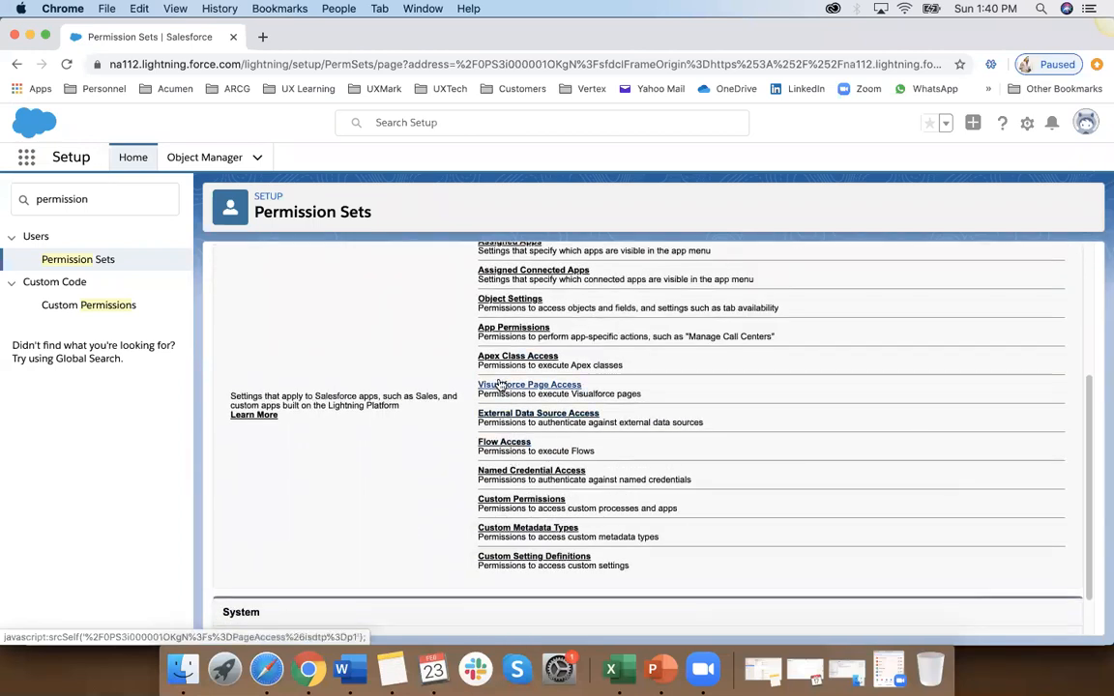
scroll(499, 387, up, 2)
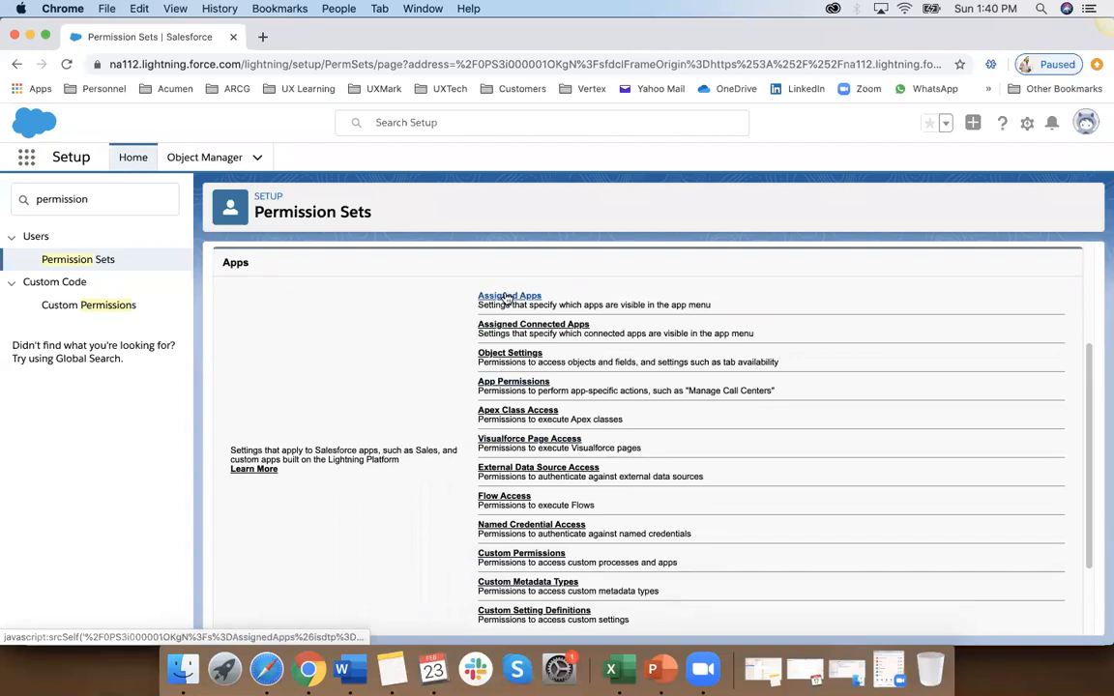
click(507, 297)
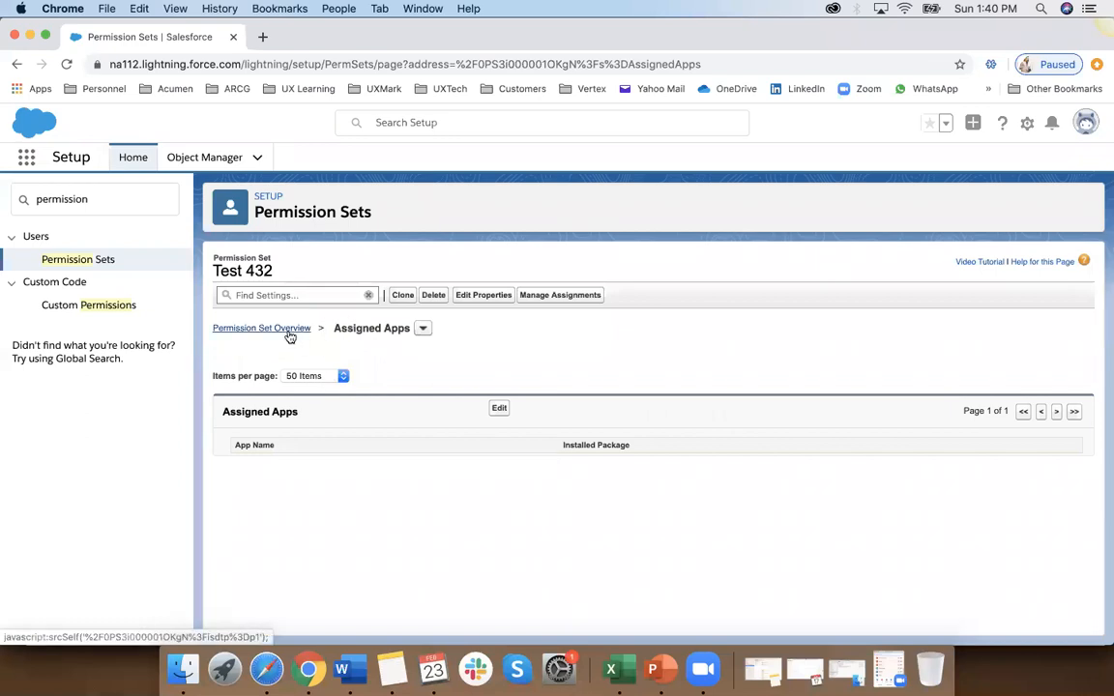
Step: Look over the list of settings pages and the editable properties of Test 432 without changing anything
click(424, 328)
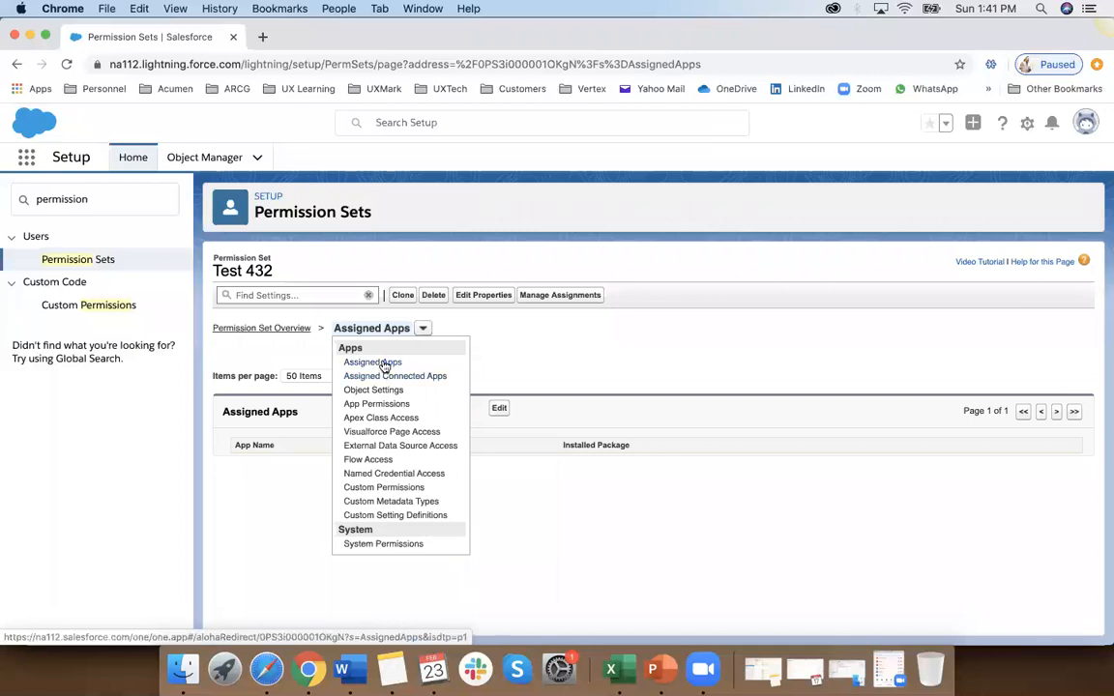
click(476, 299)
click(669, 497)
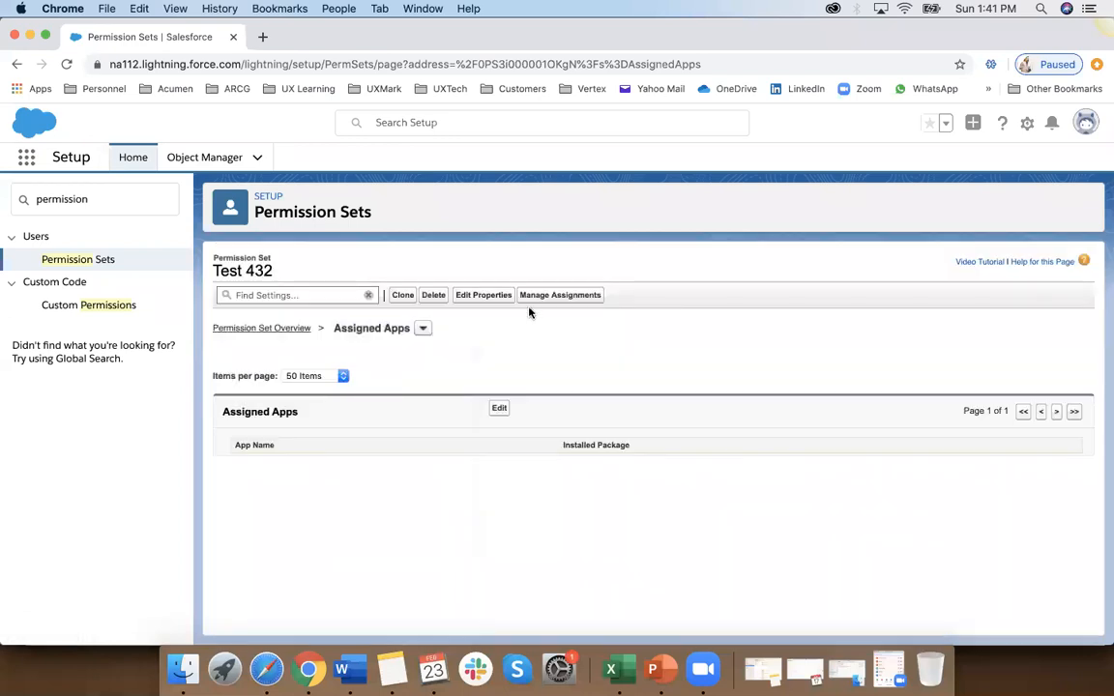
click(490, 304)
click(678, 503)
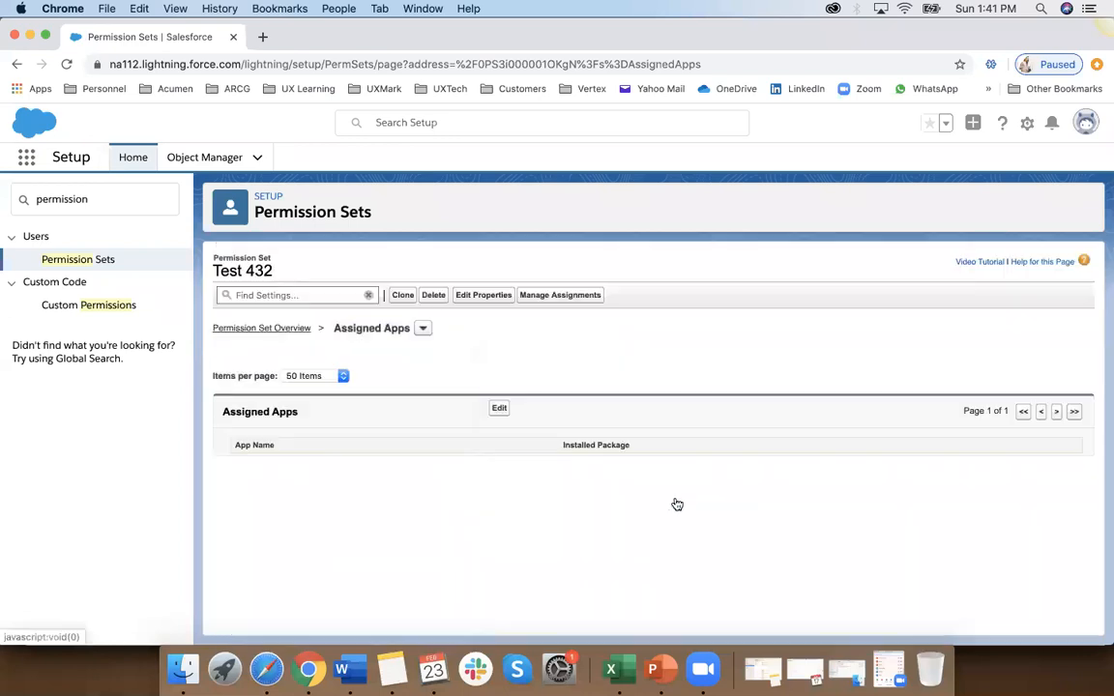
Step: Edit the Assigned Apps of Test 432, add Ali Test App to the enabled apps, and save
click(424, 328)
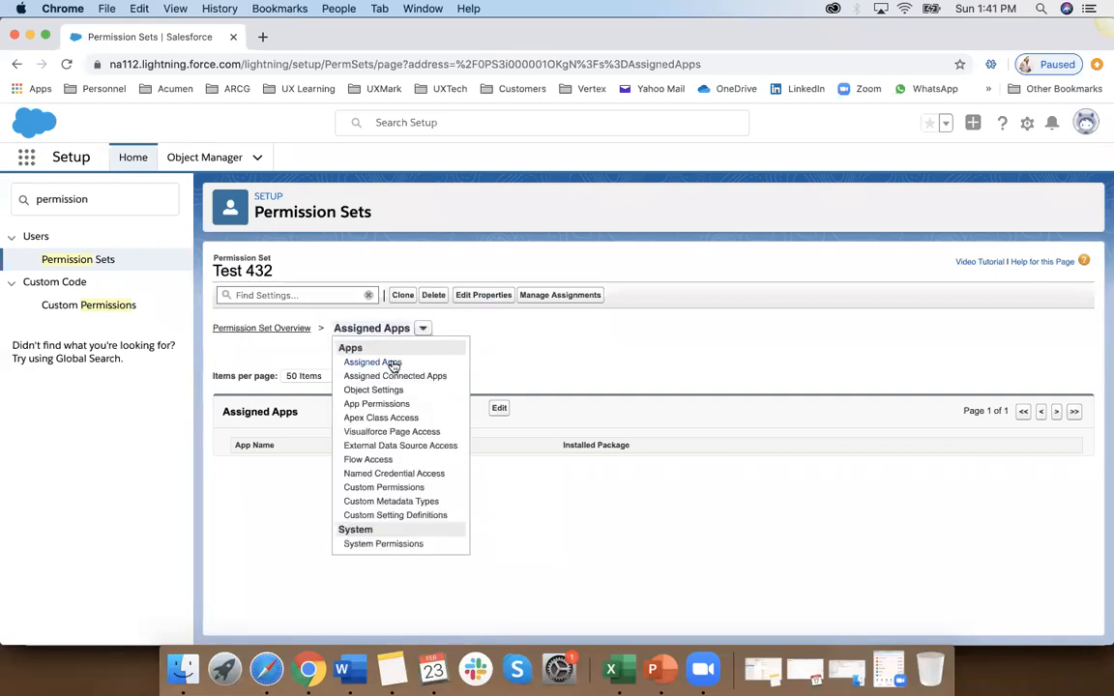
click(394, 365)
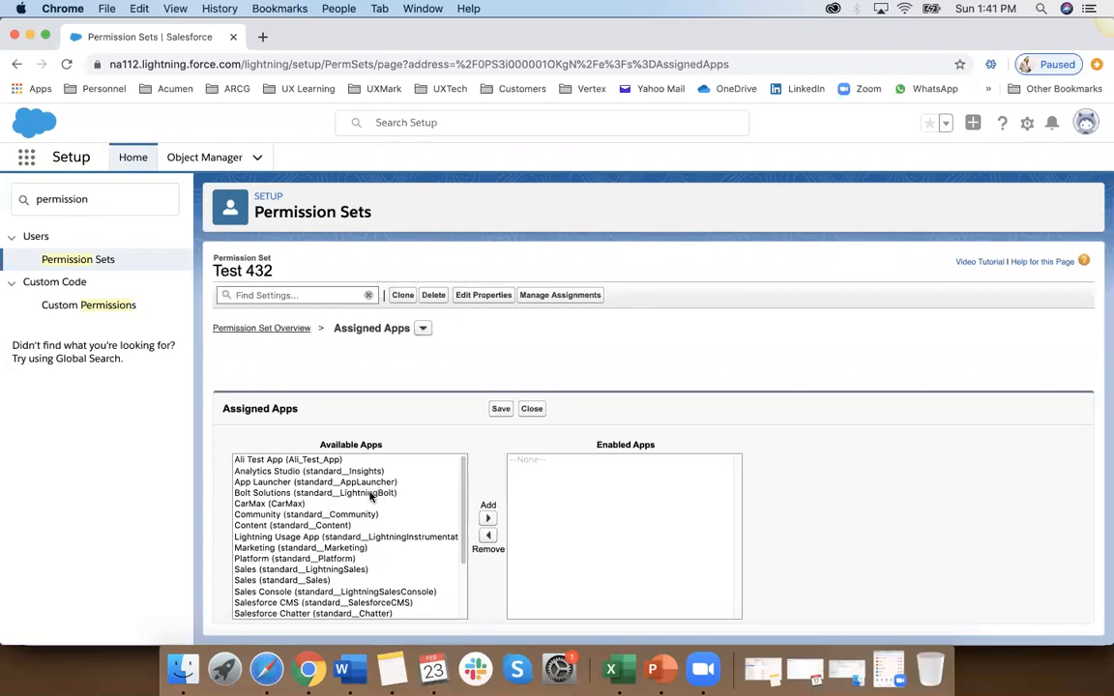
scroll(367, 497, down, 2)
scroll(367, 496, up, 2)
click(317, 460)
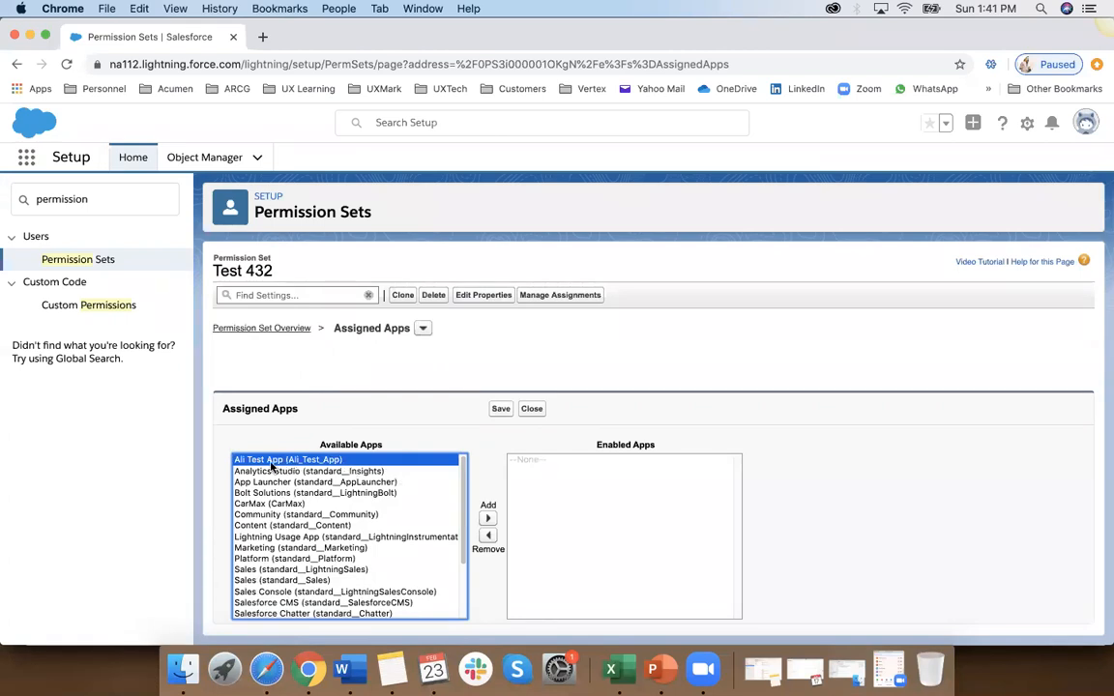
click(488, 518)
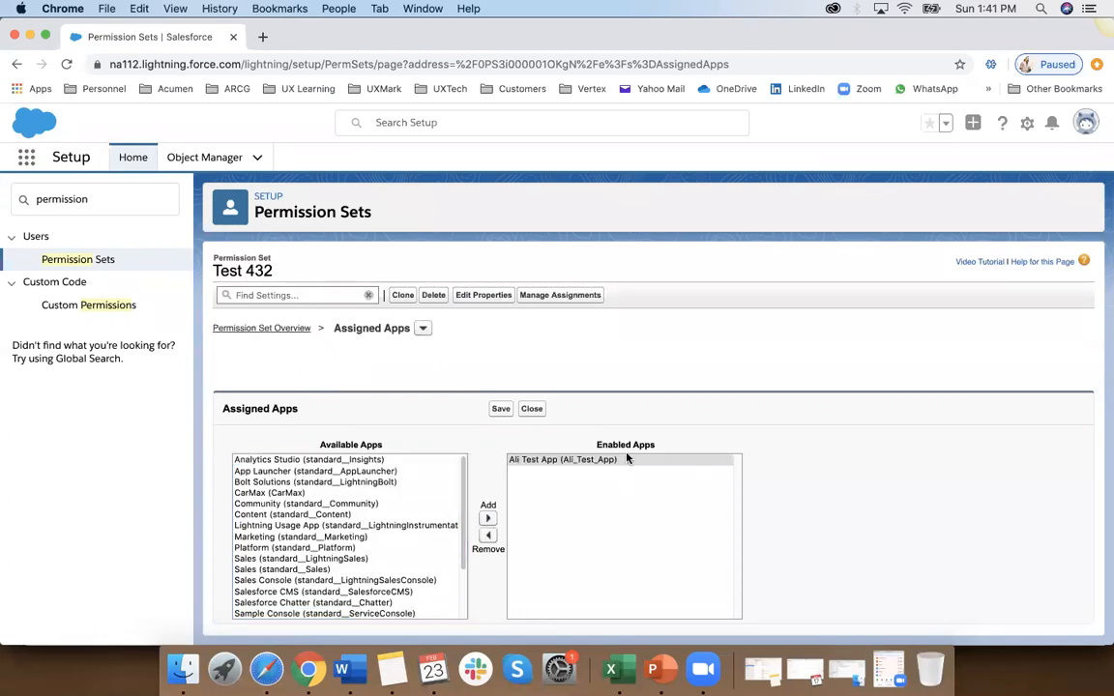
click(500, 411)
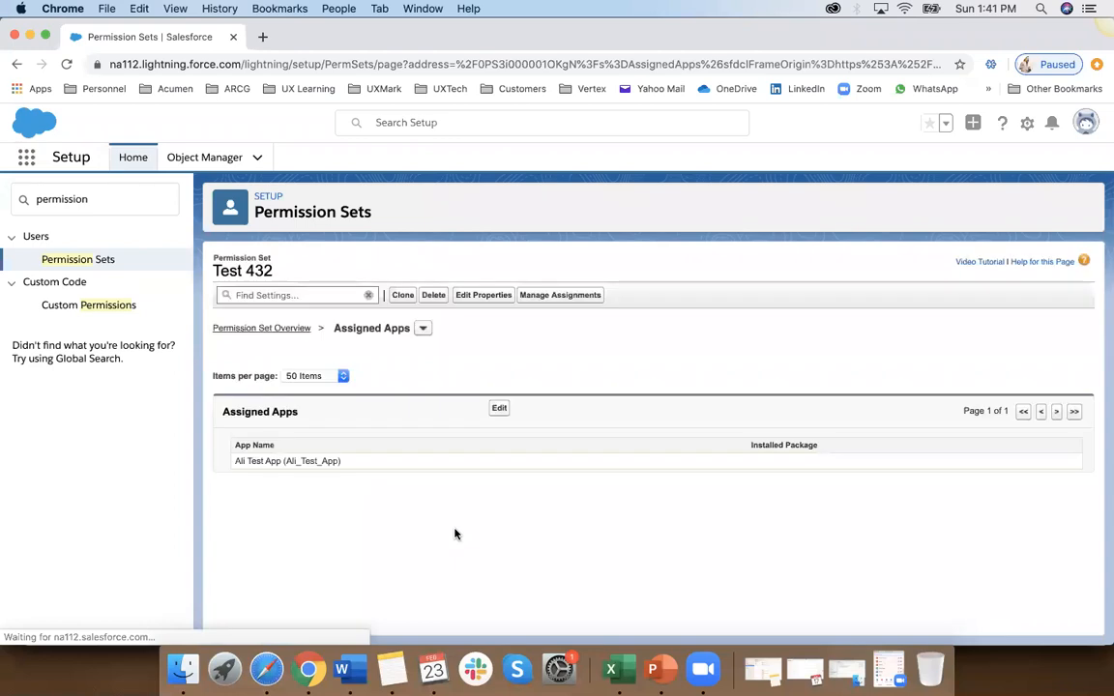
Step: Select the System Administrator account and the test user for assignment to Test 432, then cancel the assignment
click(533, 303)
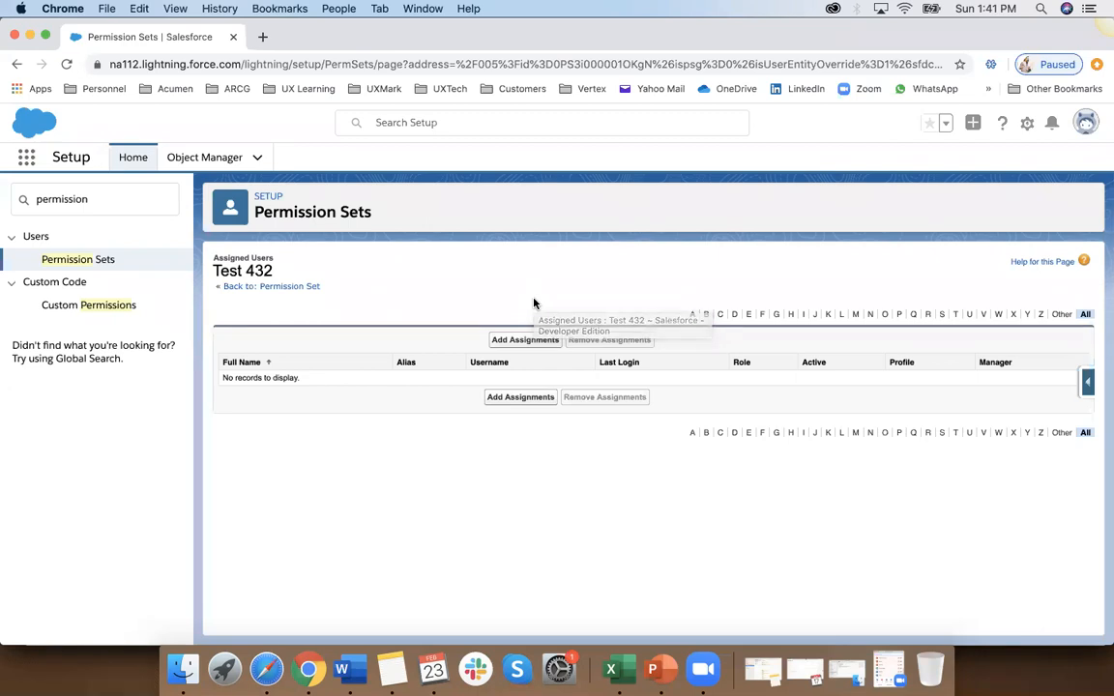
click(525, 341)
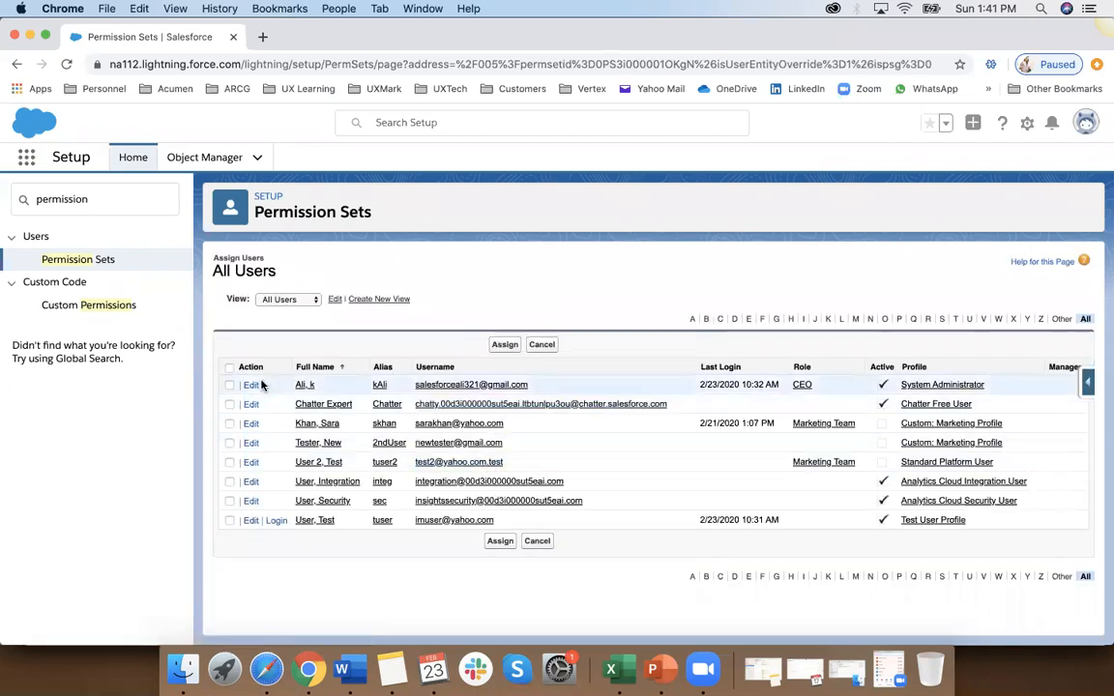
click(229, 385)
click(229, 521)
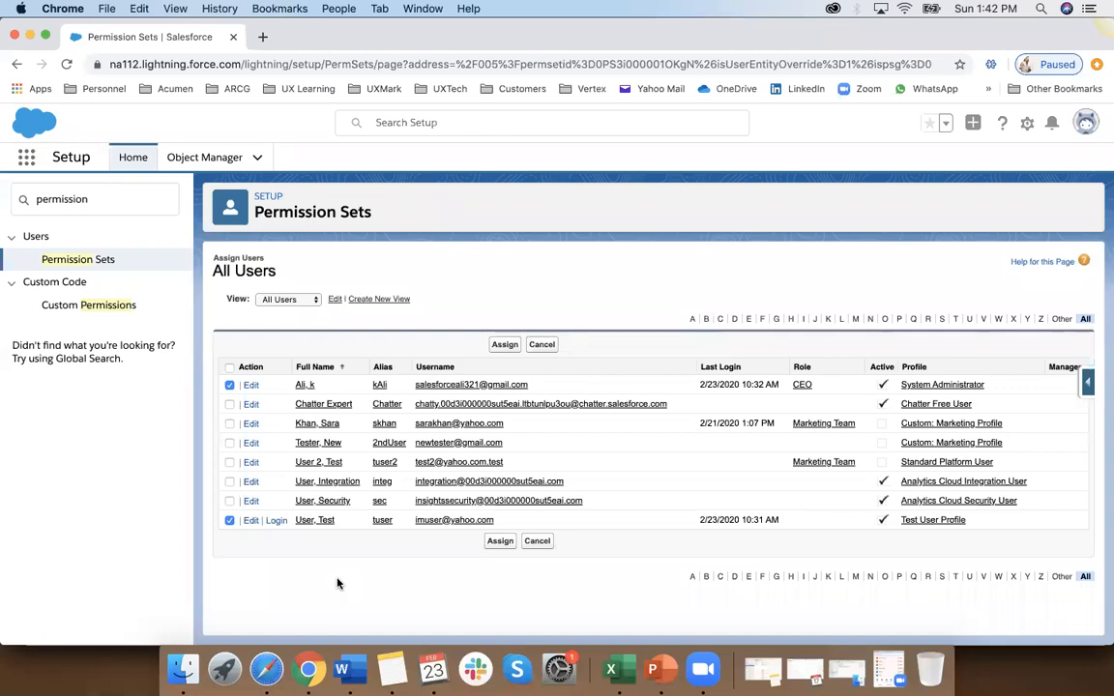
click(537, 540)
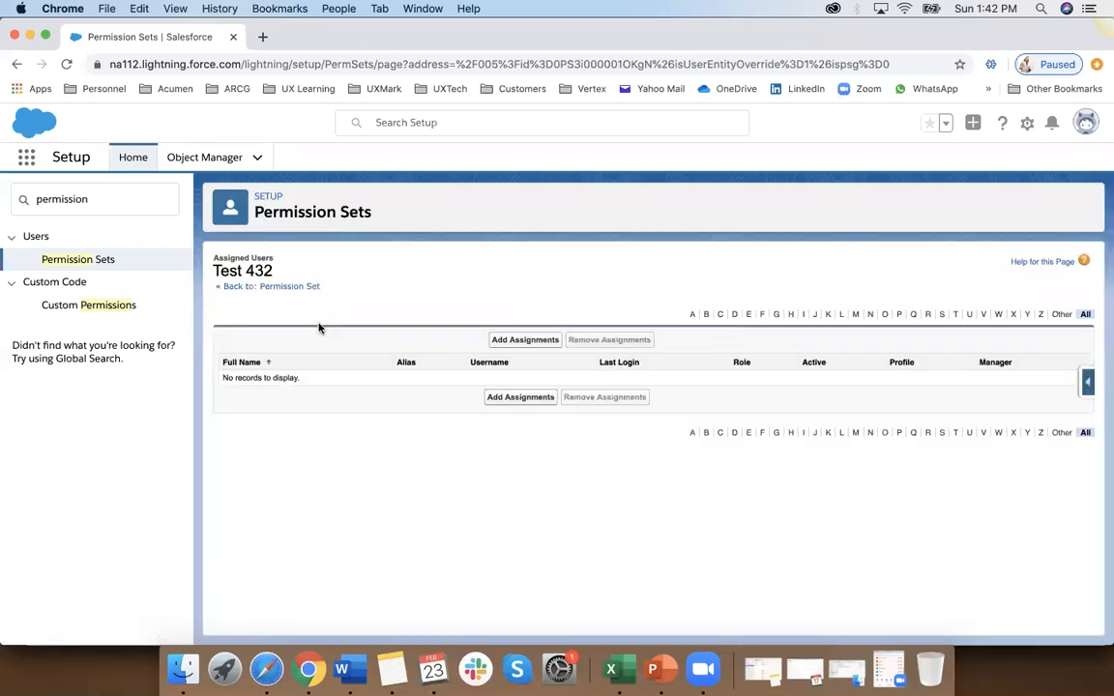
Step: Return to the Permission Sets list and open the assignment management page of the Test 1 permission set
click(78, 261)
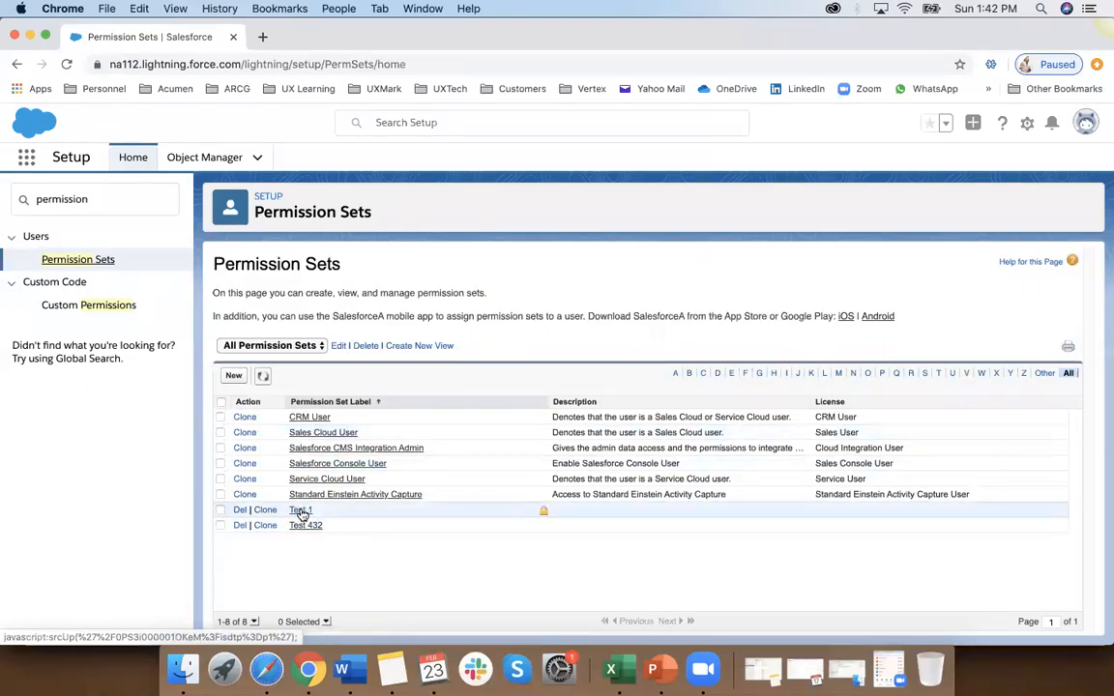
click(300, 512)
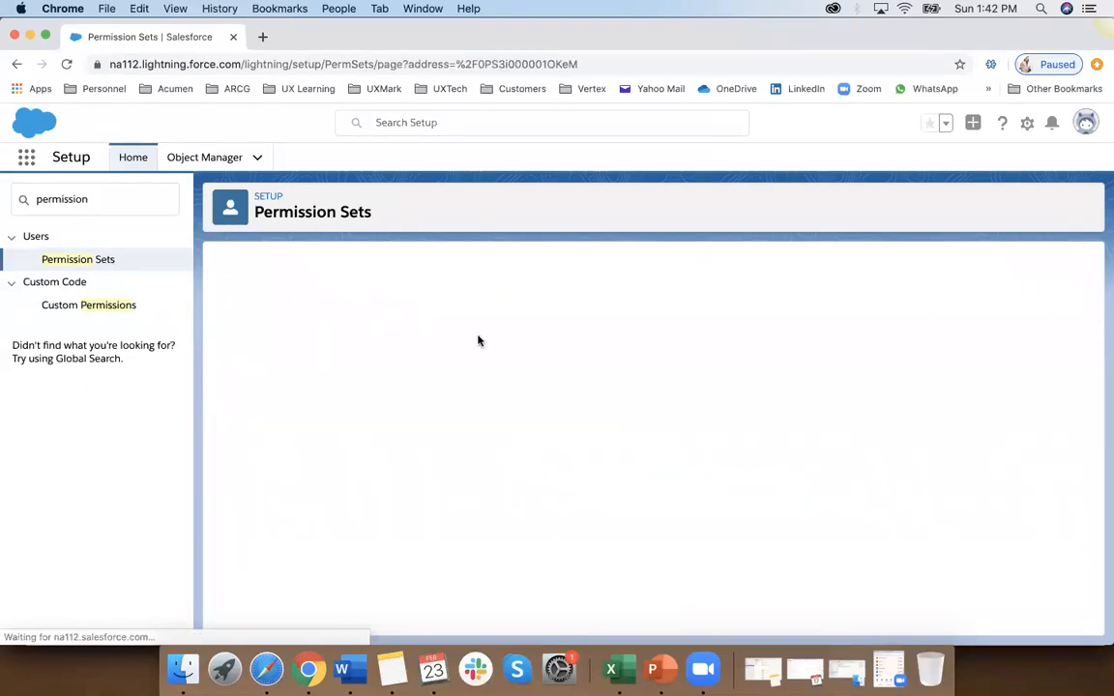
click(554, 296)
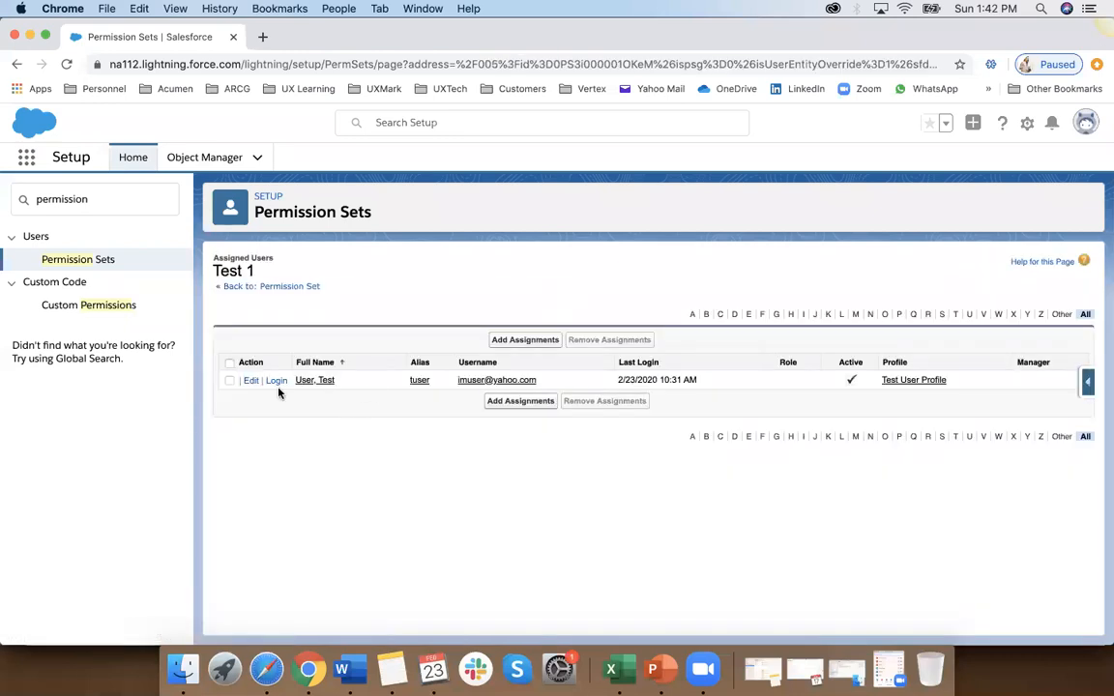
Step: Remove the test user's assignment from the Test 1 permission set and return to its list of assigned users
click(229, 380)
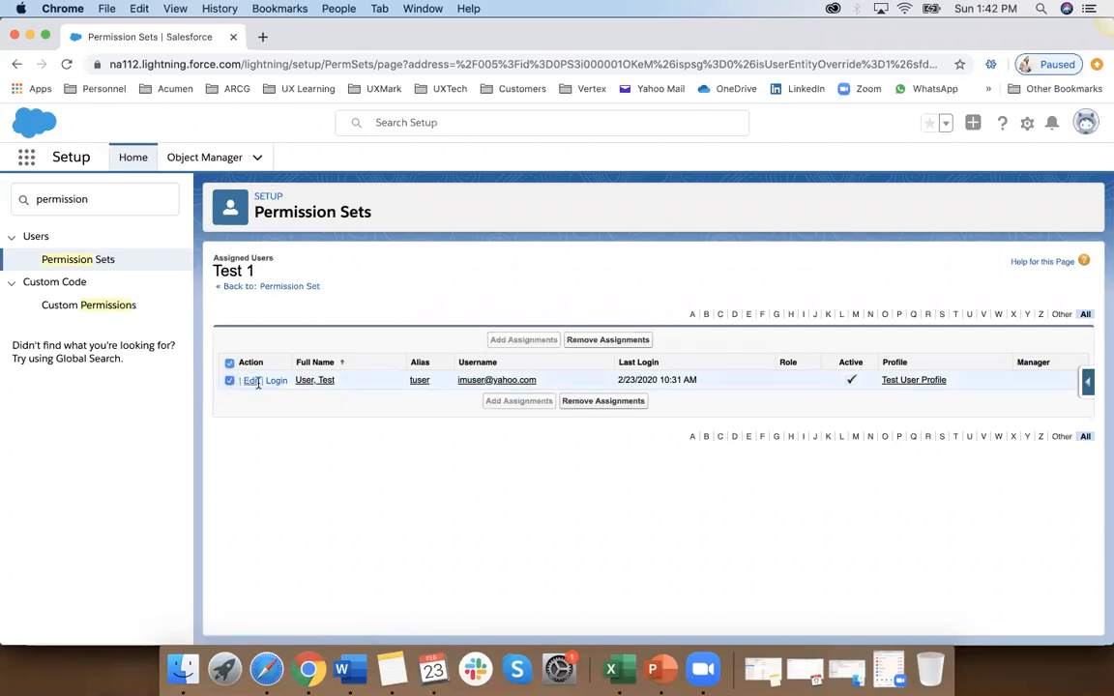
click(613, 407)
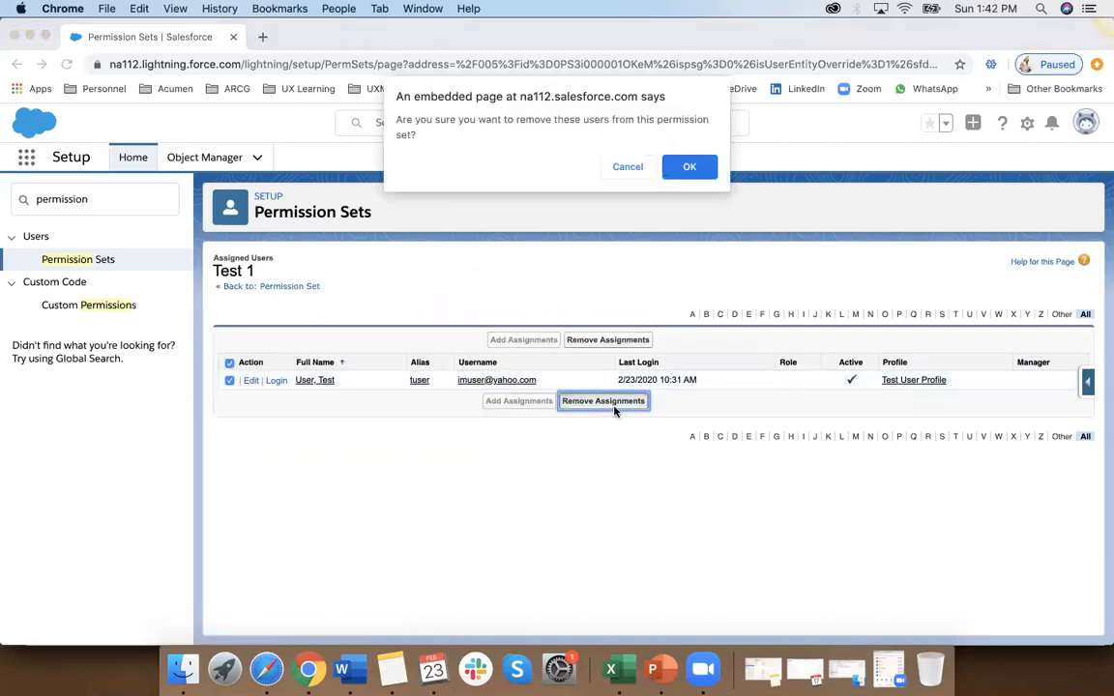
click(690, 167)
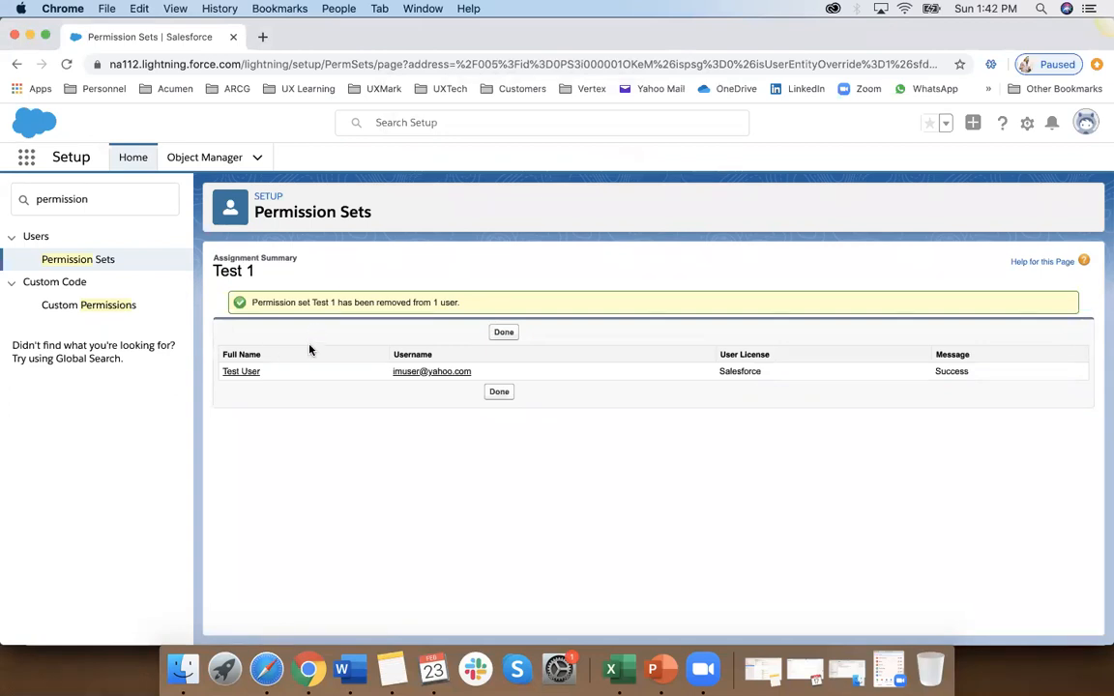
click(504, 333)
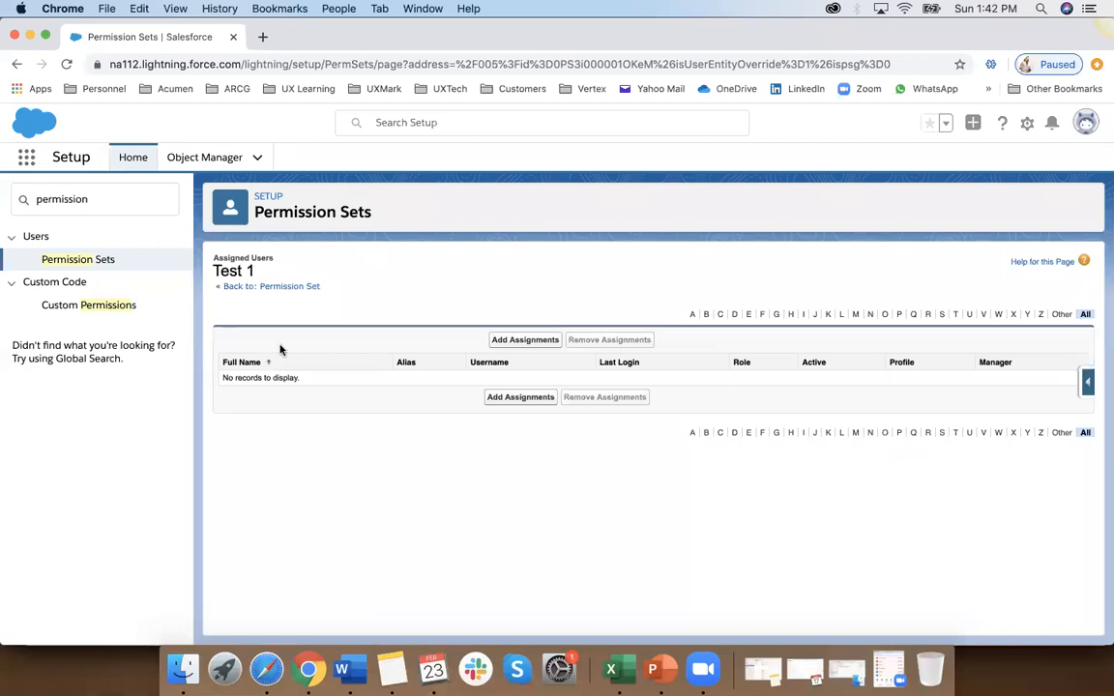
Step: Delete the custom permission sets Test 1 and Test 432 from the Permission Sets list
click(68, 258)
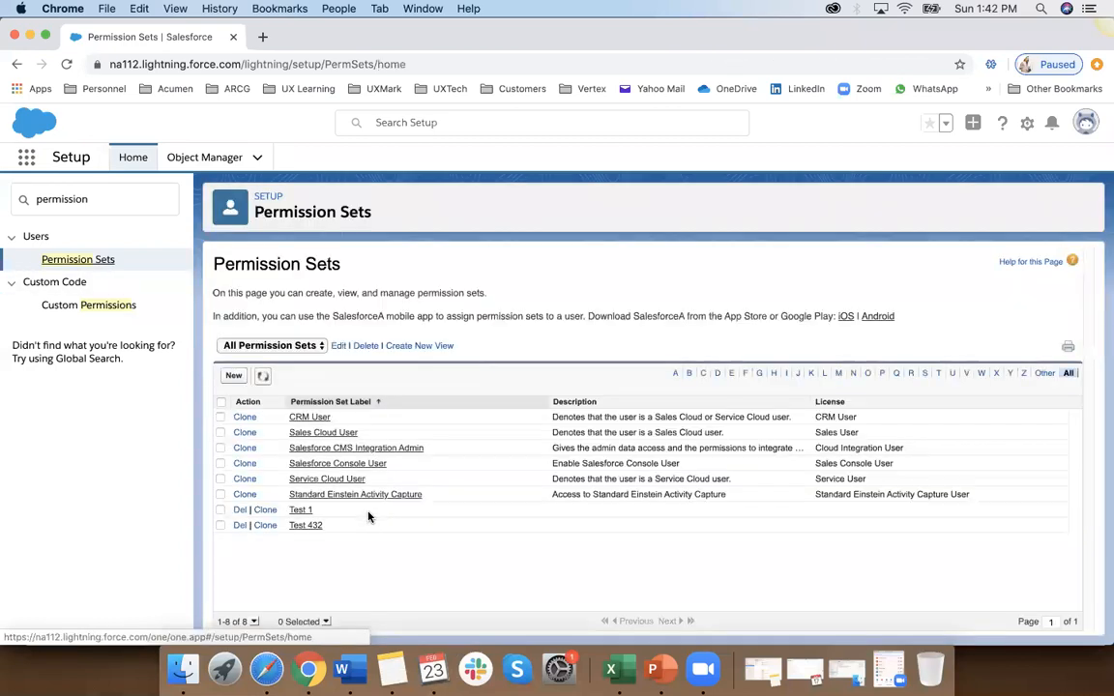
click(239, 511)
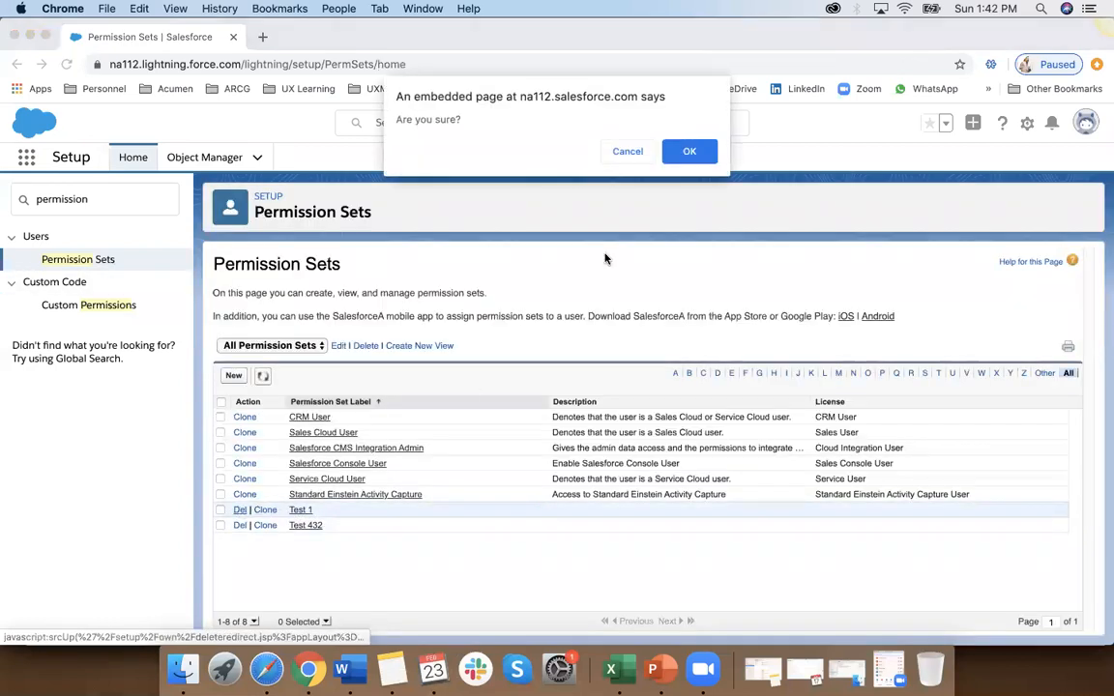
click(689, 153)
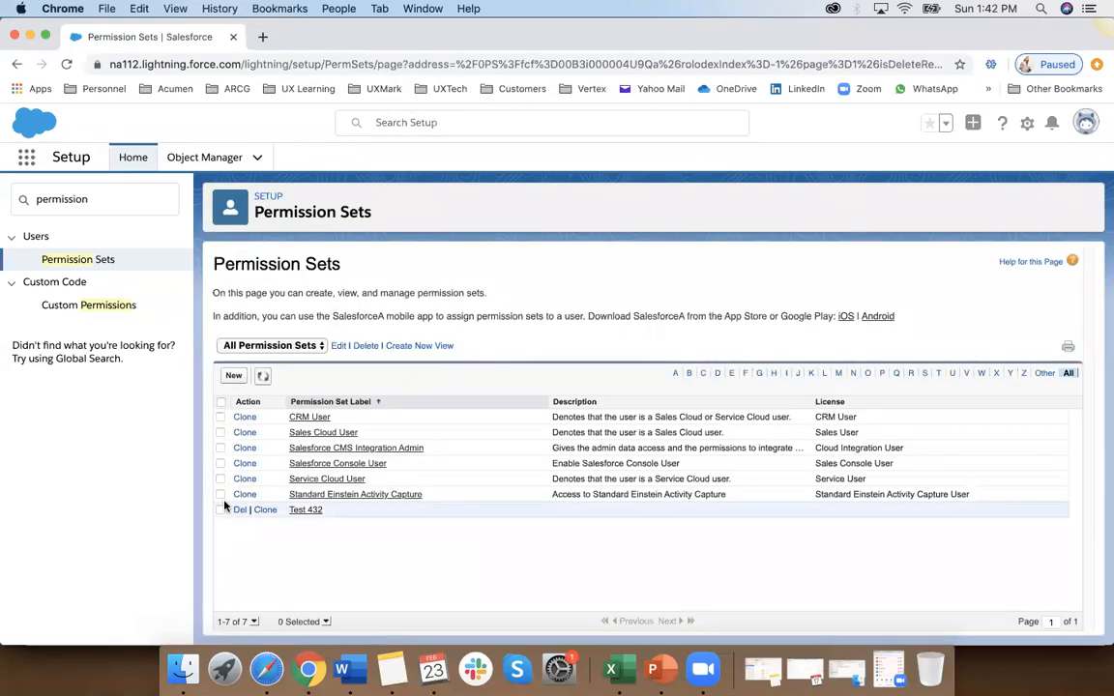
click(239, 513)
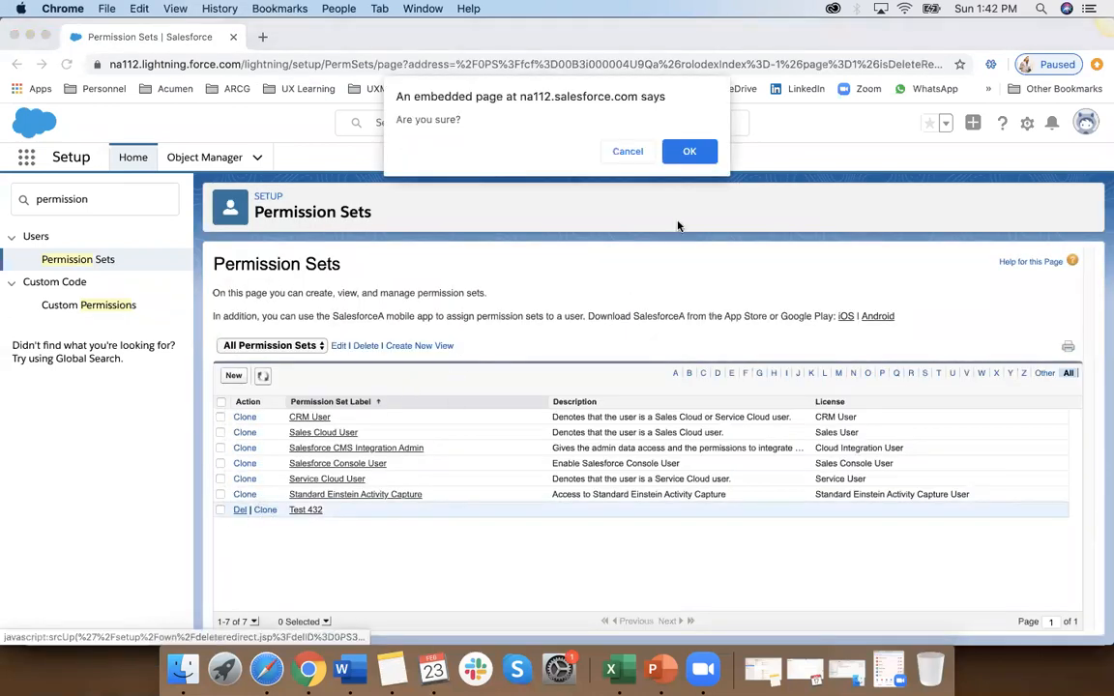
click(702, 150)
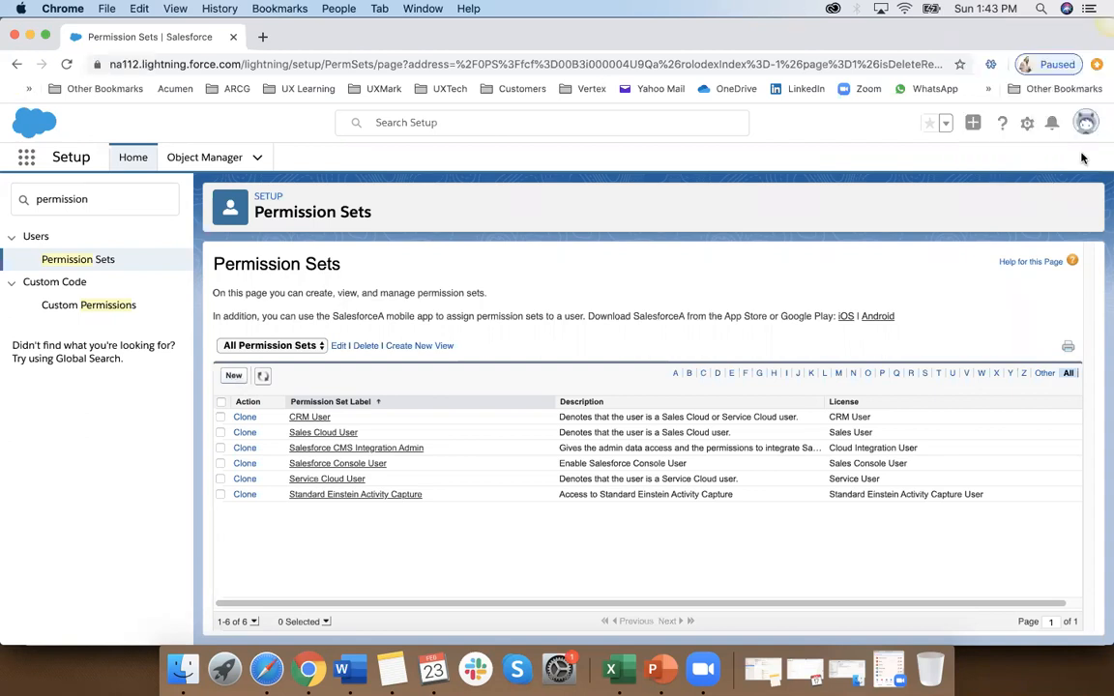
Step: Log out of the current Salesforce account and log in again from the login page
click(1086, 122)
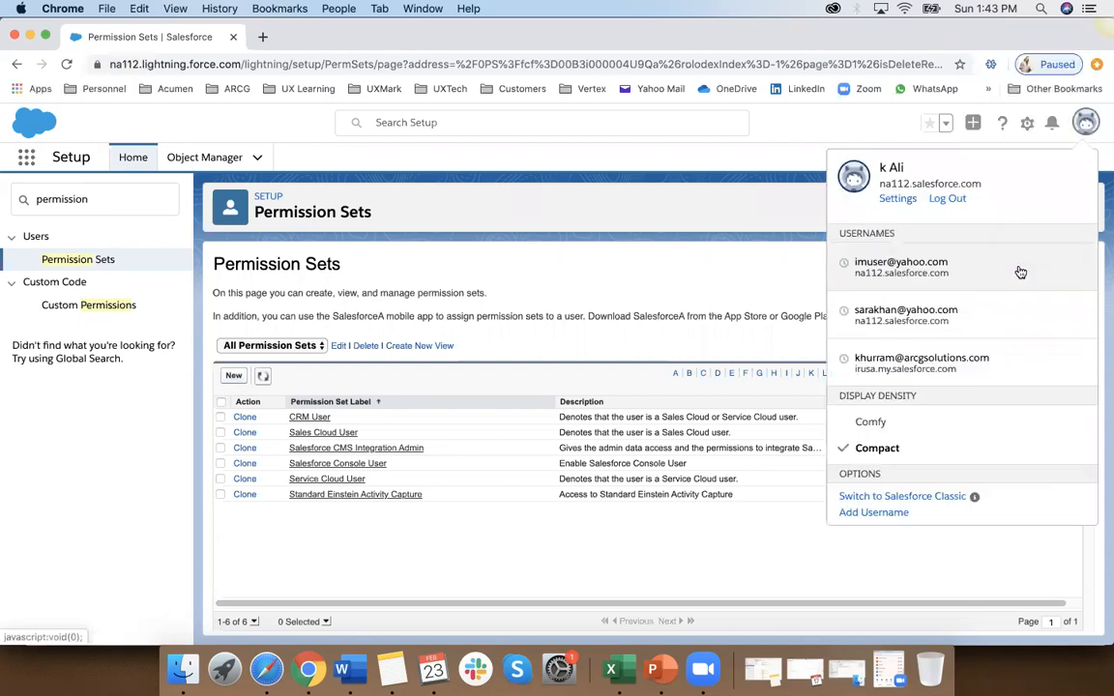
click(948, 203)
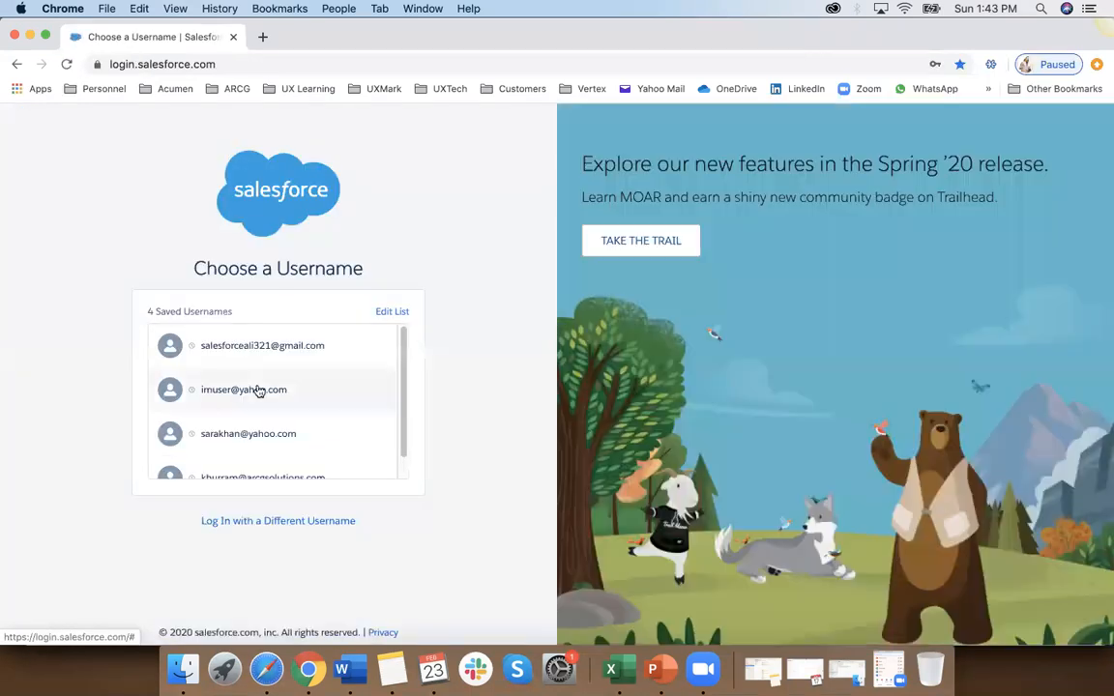
click(258, 391)
click(316, 423)
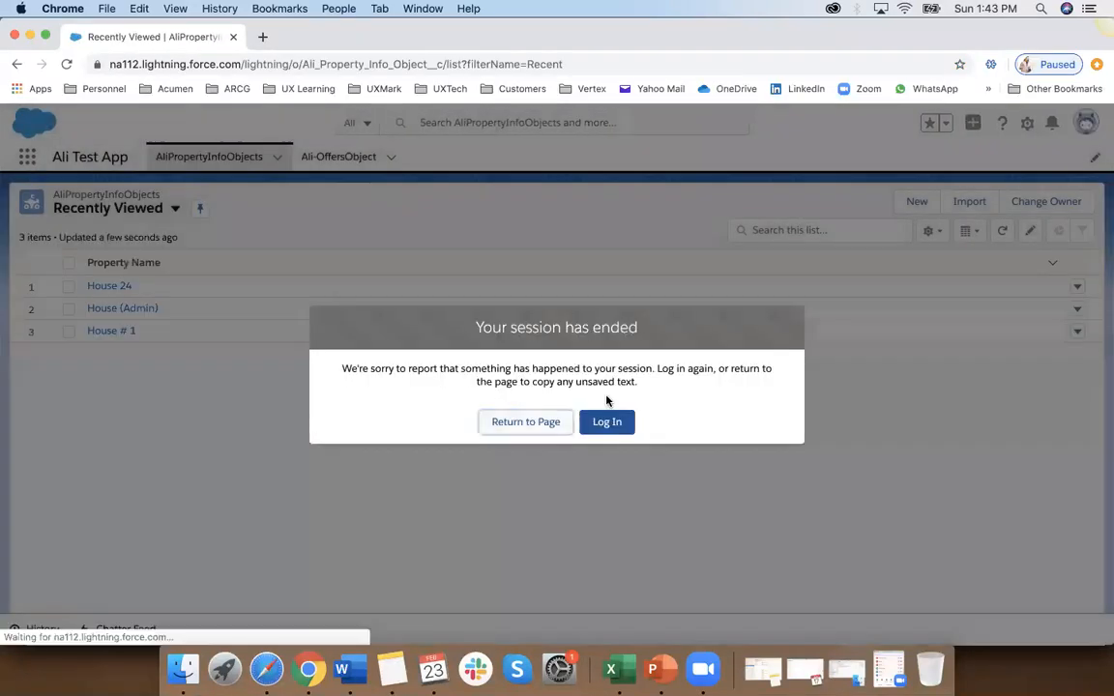
Step: Open the full App Launcher and look over all the apps available to the logged-in account
click(607, 421)
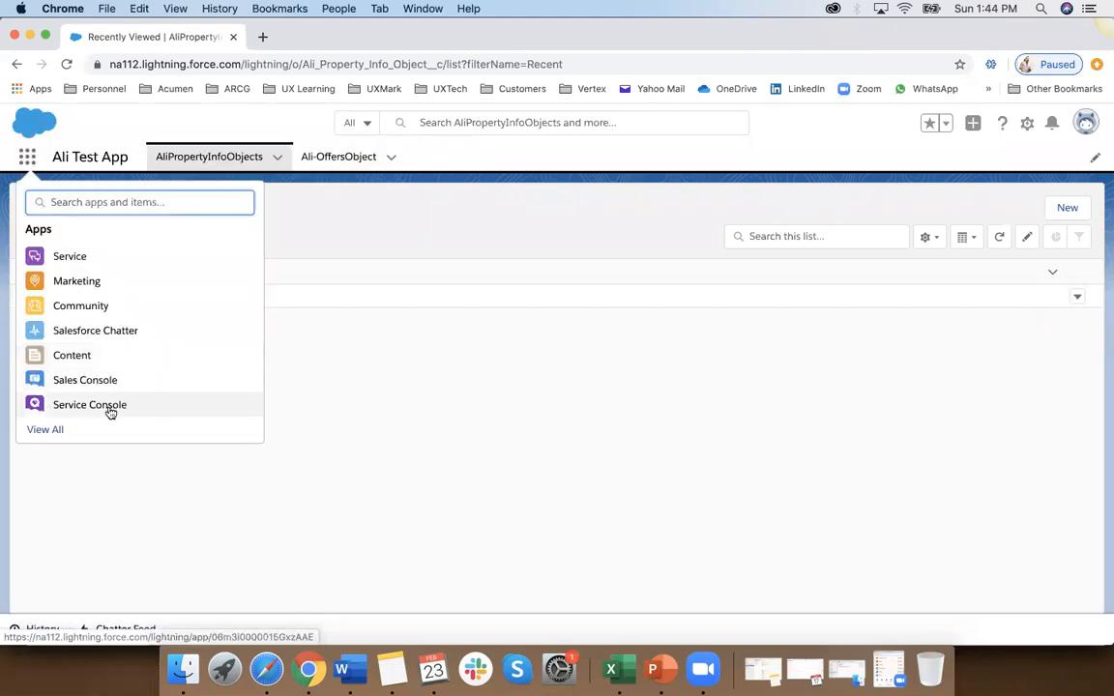
click(46, 428)
scroll(262, 535, down, 5)
scroll(264, 534, up, 5)
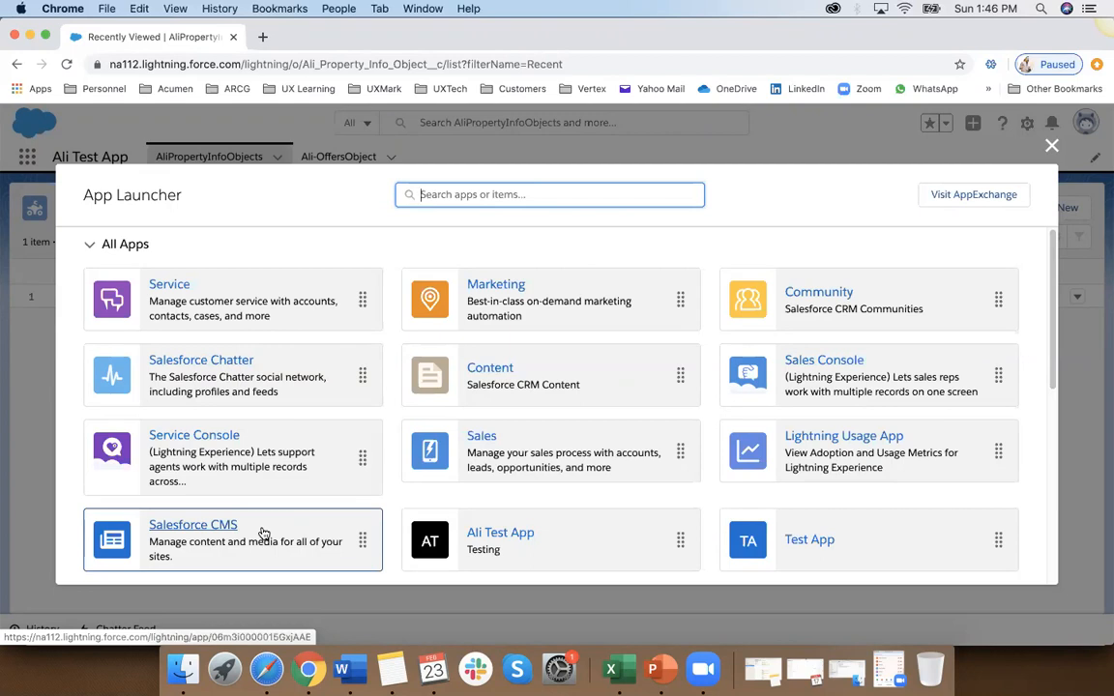
Step: Look through all the apps and items offered in the full App Launcher, reopening it once, and close it
scroll(263, 533, down, 4)
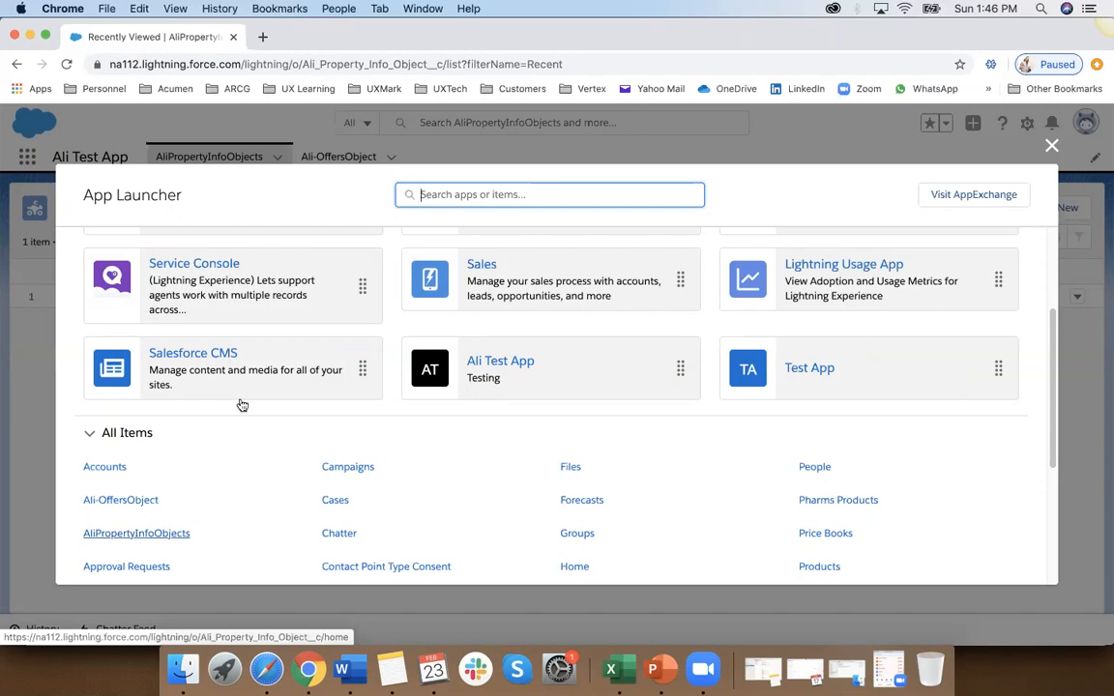
click(1054, 146)
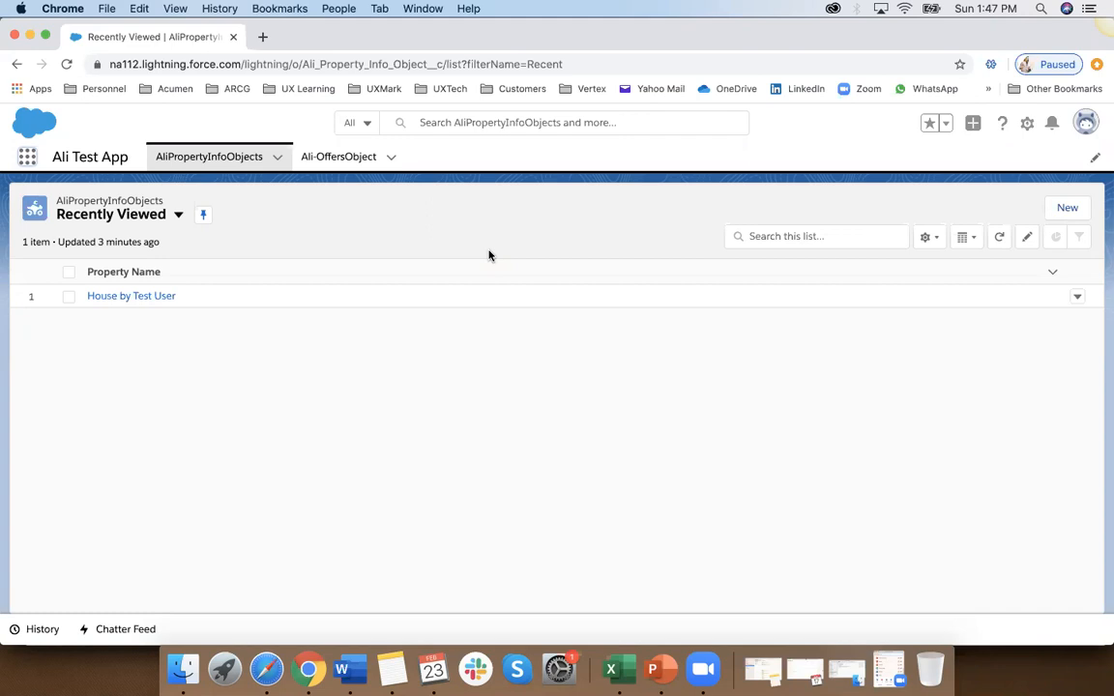
click(27, 155)
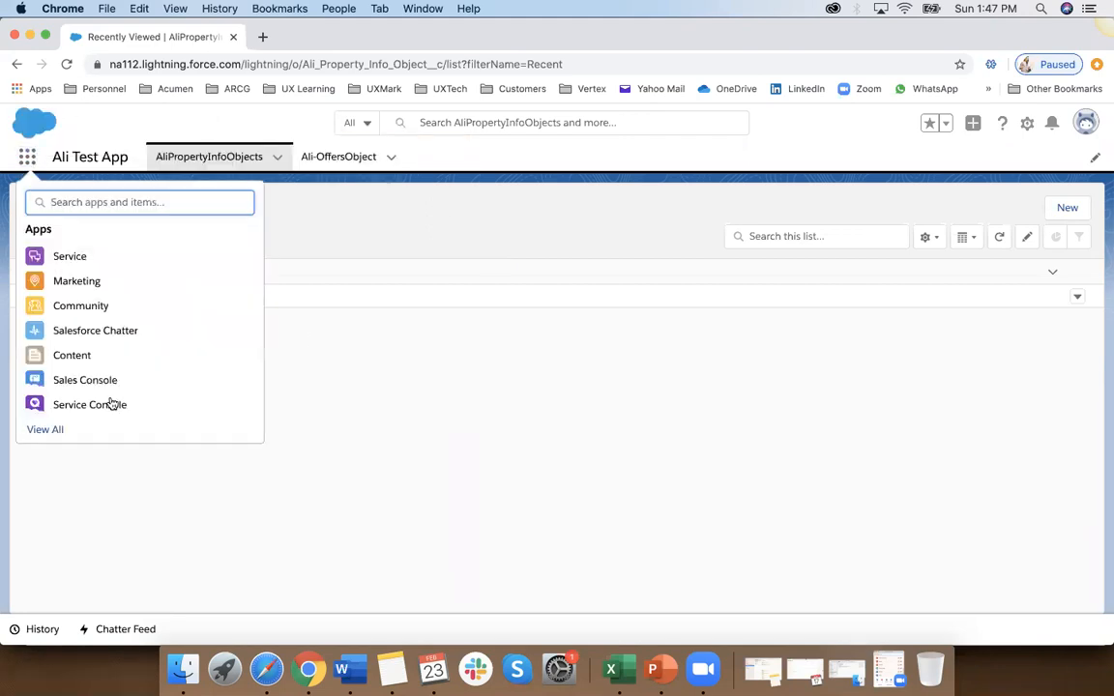
click(50, 429)
scroll(590, 415, down, 3)
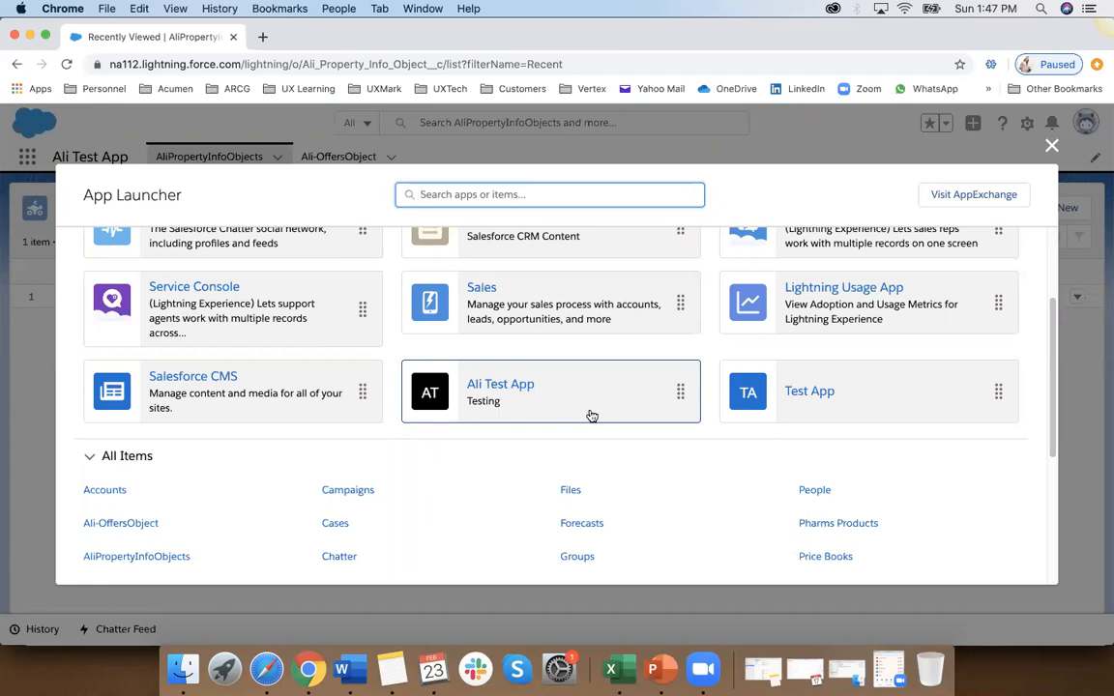
click(1052, 146)
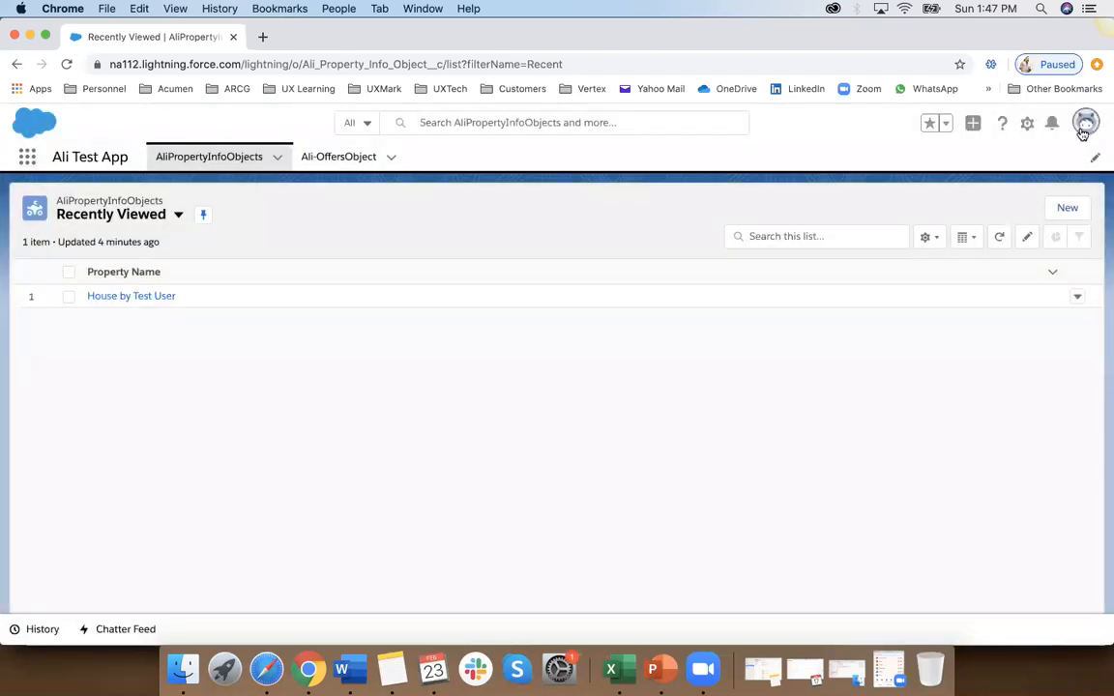
Step: Log out of the test user's account, log back in with the System Administrator account, and check the signed-in account's details
click(1082, 131)
click(953, 208)
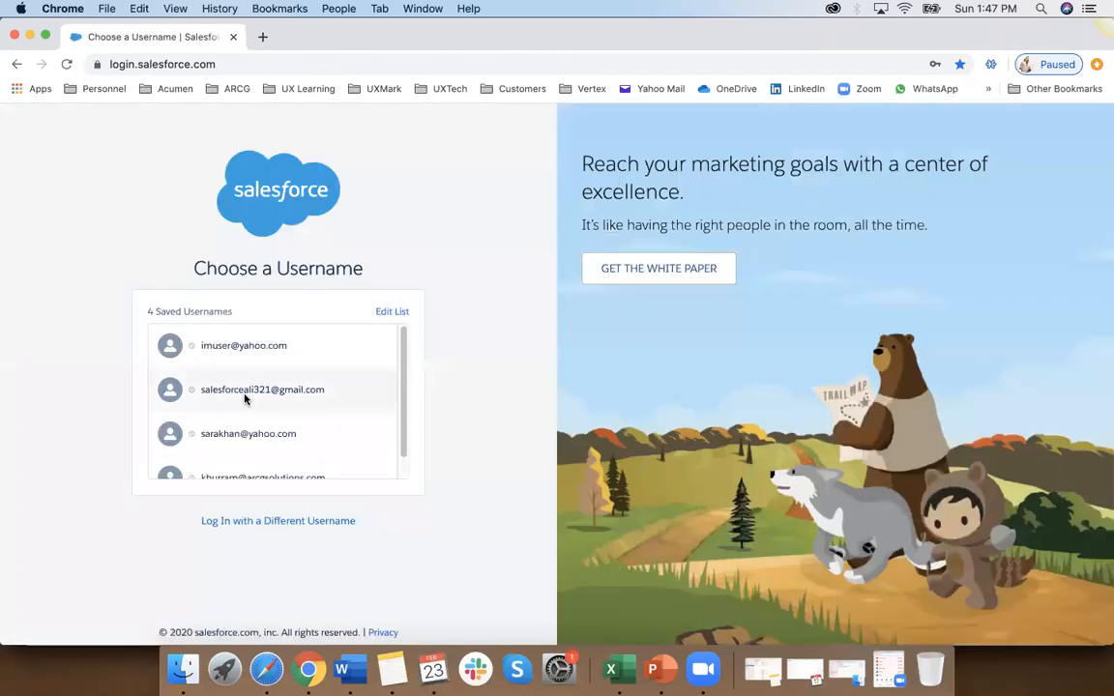
click(244, 399)
click(269, 415)
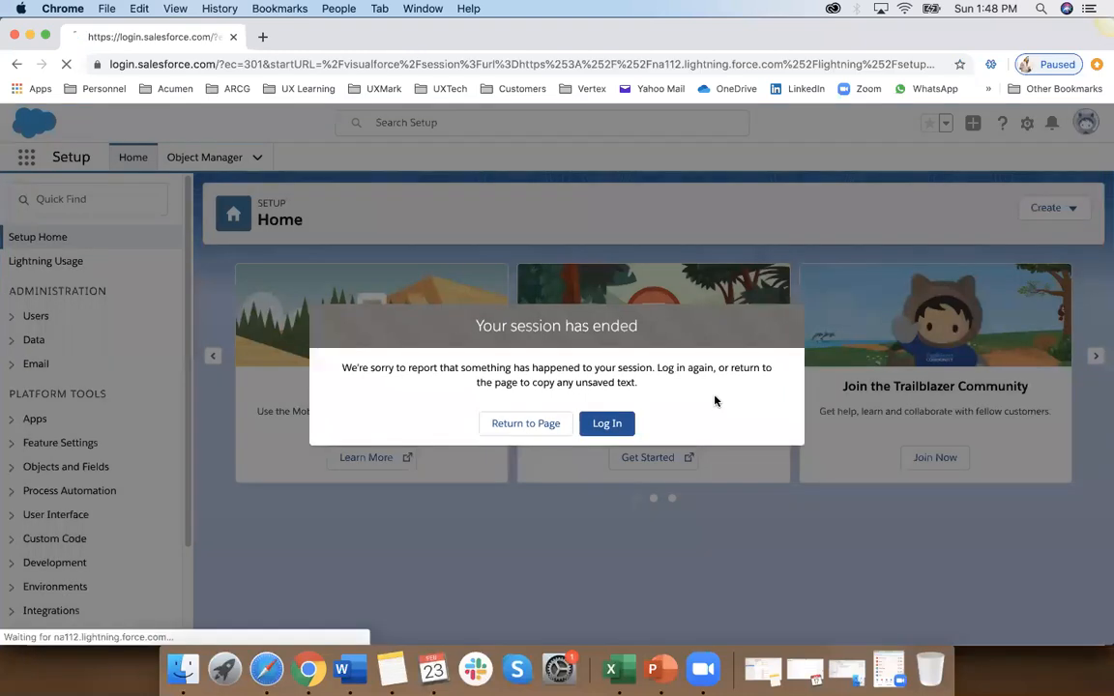
click(606, 422)
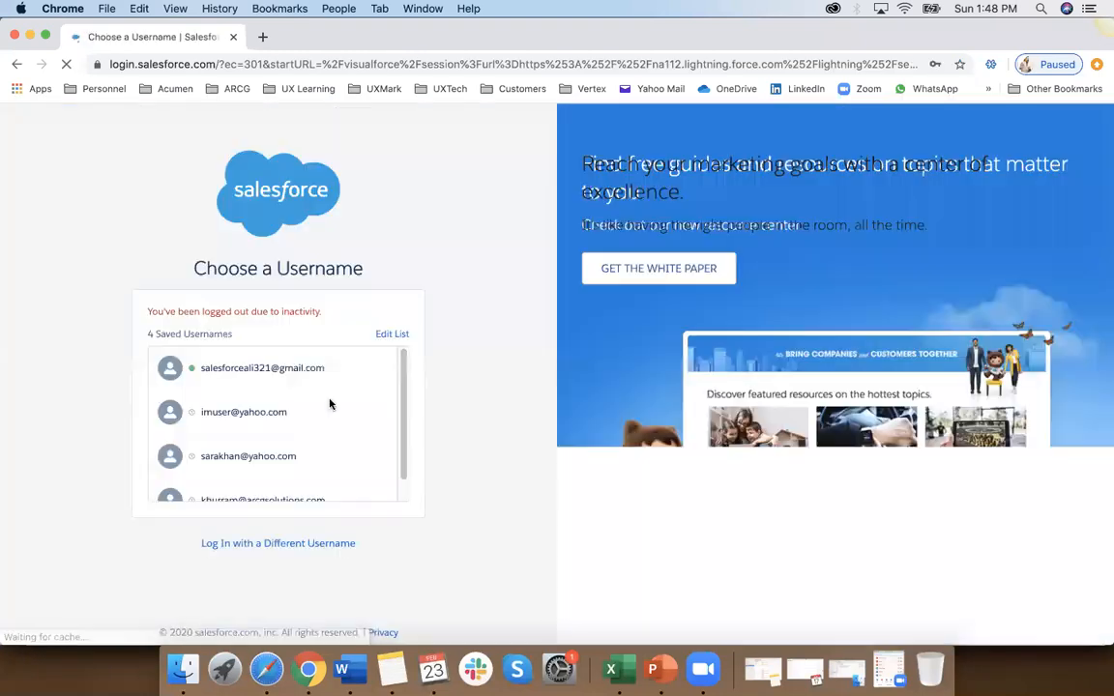
click(288, 368)
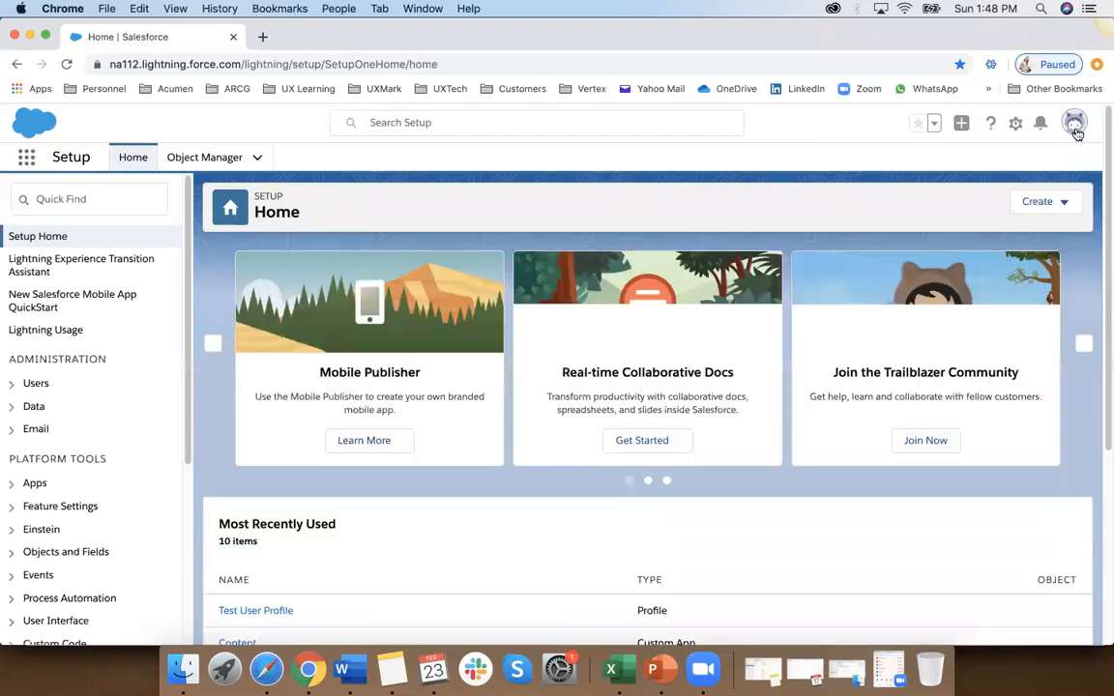
click(1075, 123)
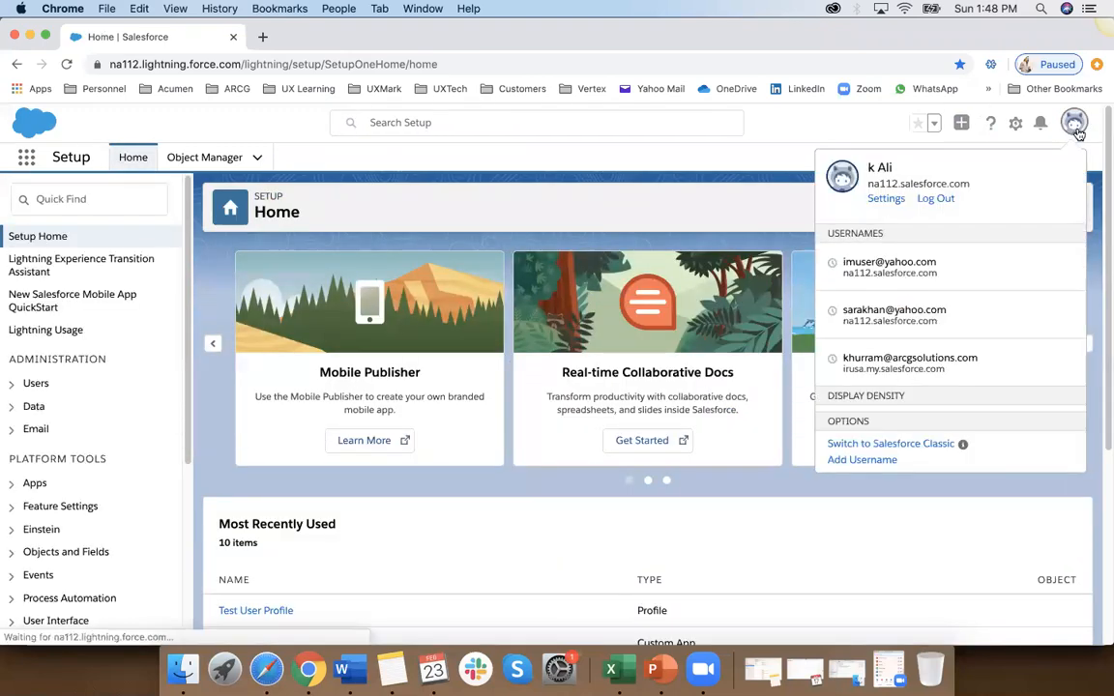
click(744, 213)
Step: Search Setup for "permis" and open the Permission Sets page
click(90, 199)
text(users)
key(BackSpace)
key(BackSpace)
key(BackSpace)
key(BackSpace)
key(BackSpace)
text(per)
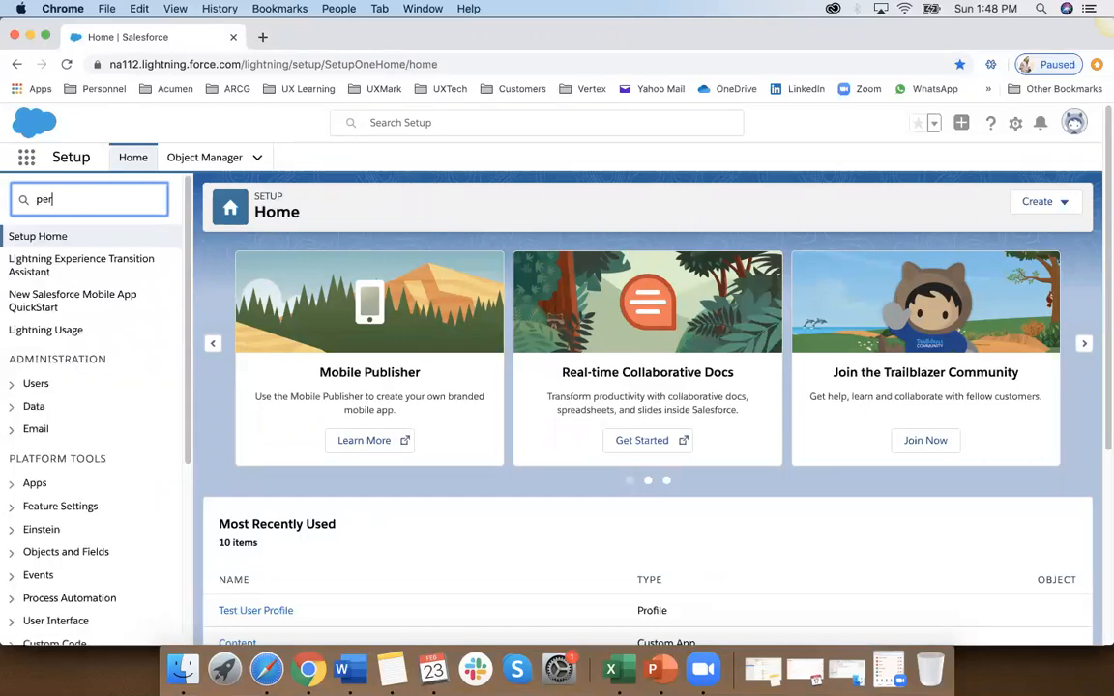
text(mis)
click(86, 261)
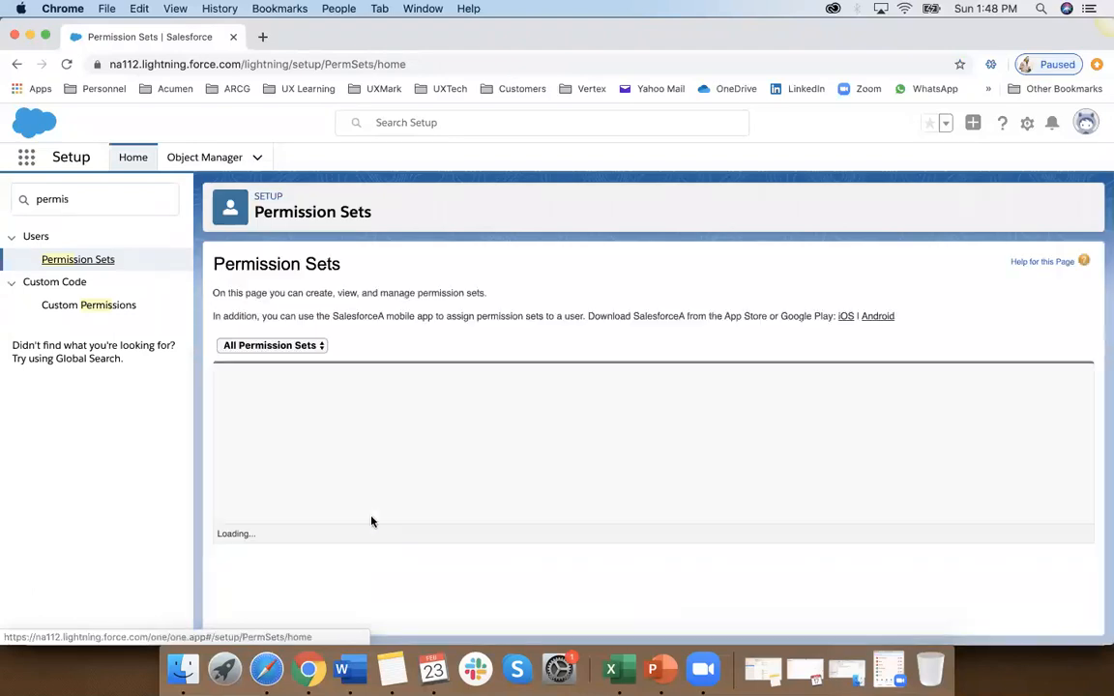
Step: Create and save a new permission set with label and API name Test, leaving the license at --None--
click(233, 377)
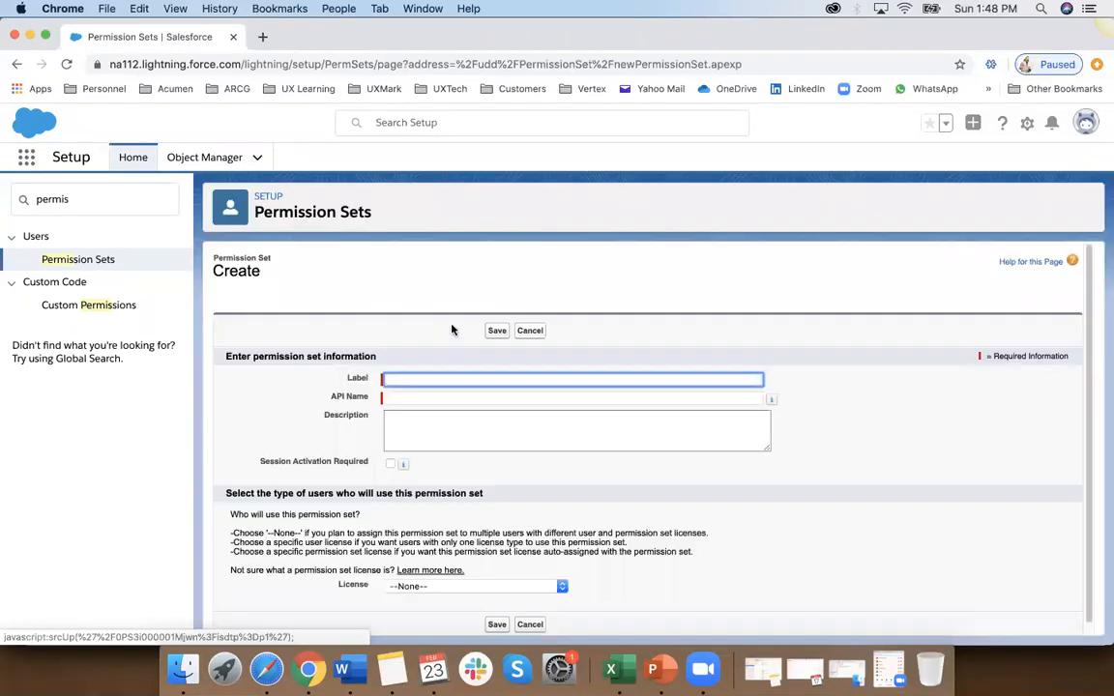
text(Test)
click(581, 343)
scroll(506, 414, down, 1)
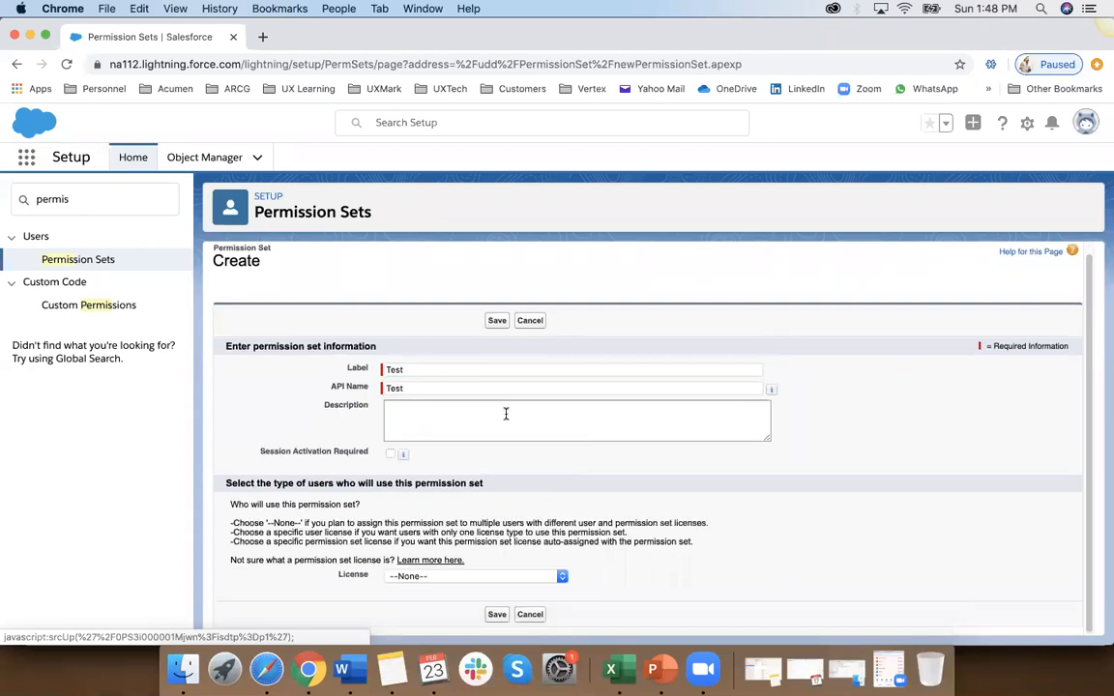
click(489, 577)
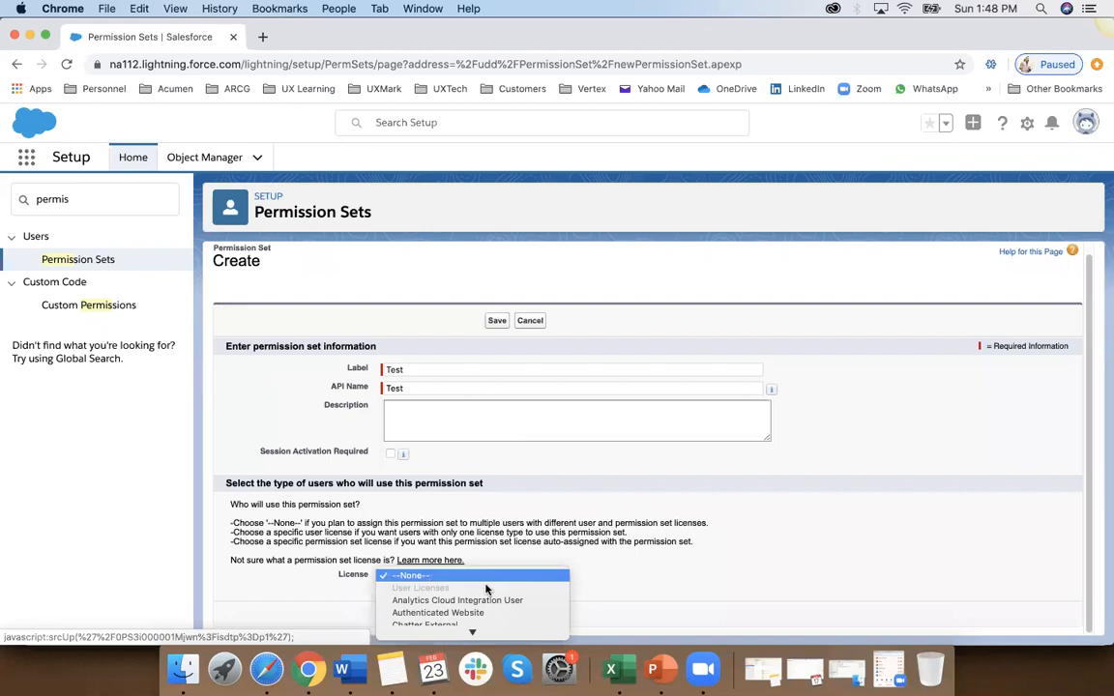
scroll(482, 605, down, 5)
scroll(475, 609, down, 4)
scroll(475, 610, down, 5)
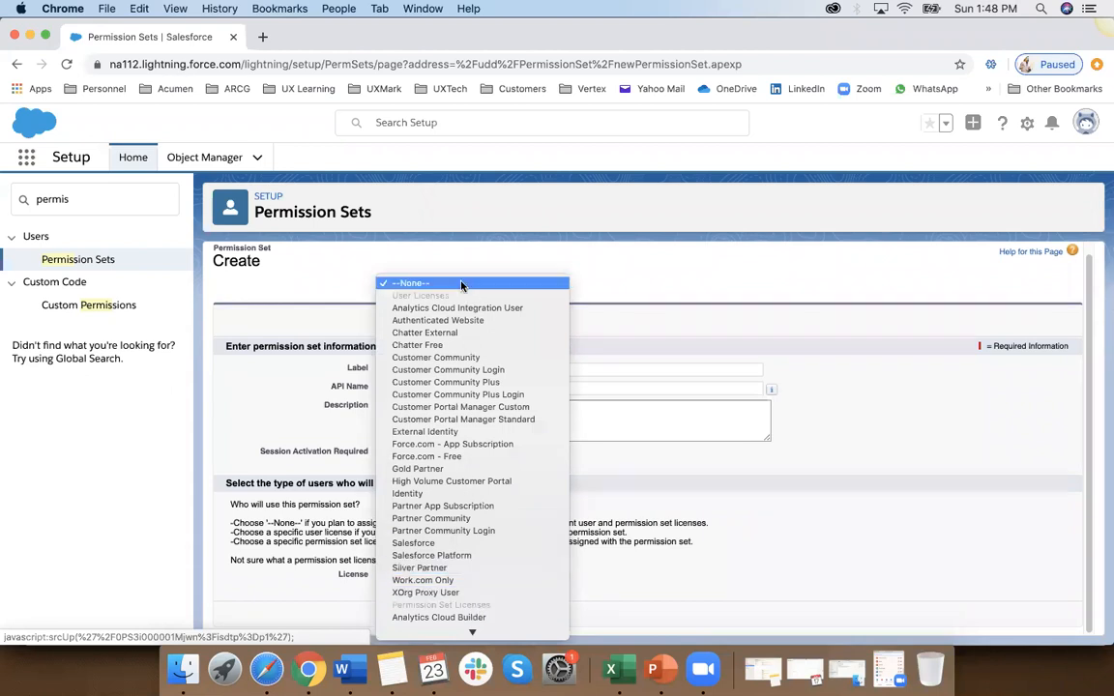
click(461, 285)
click(500, 615)
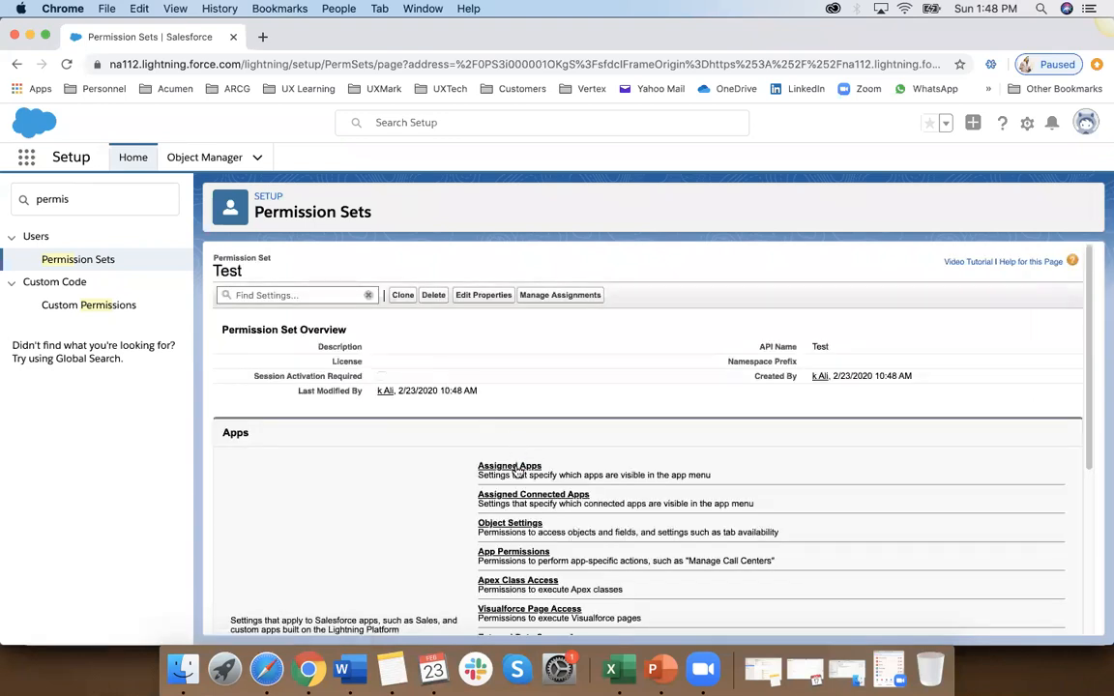
Step: Edit the Assigned Apps of the Test permission set and add CarMax to the enabled apps
click(512, 467)
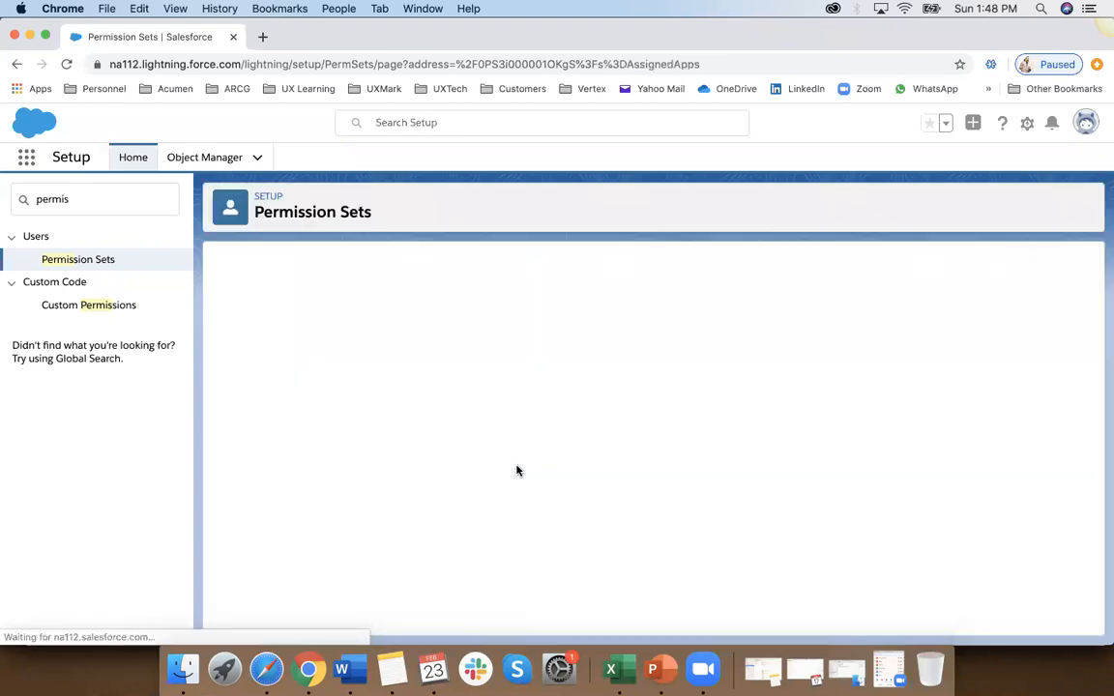
click(497, 409)
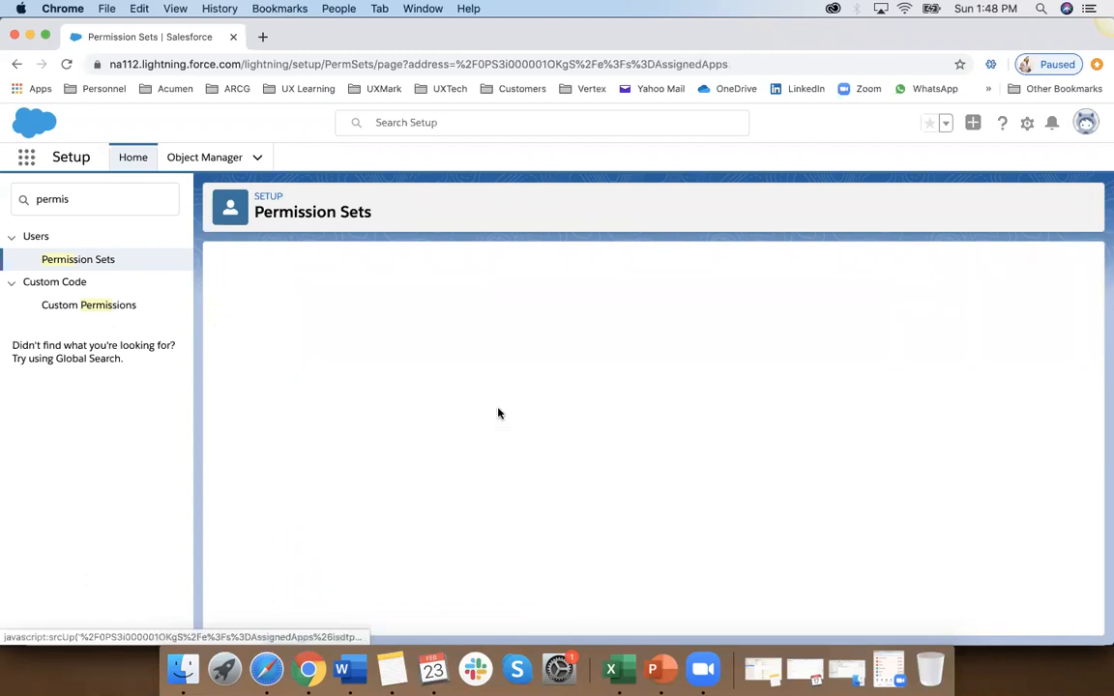
scroll(387, 525, down, 2)
scroll(387, 525, up, 2)
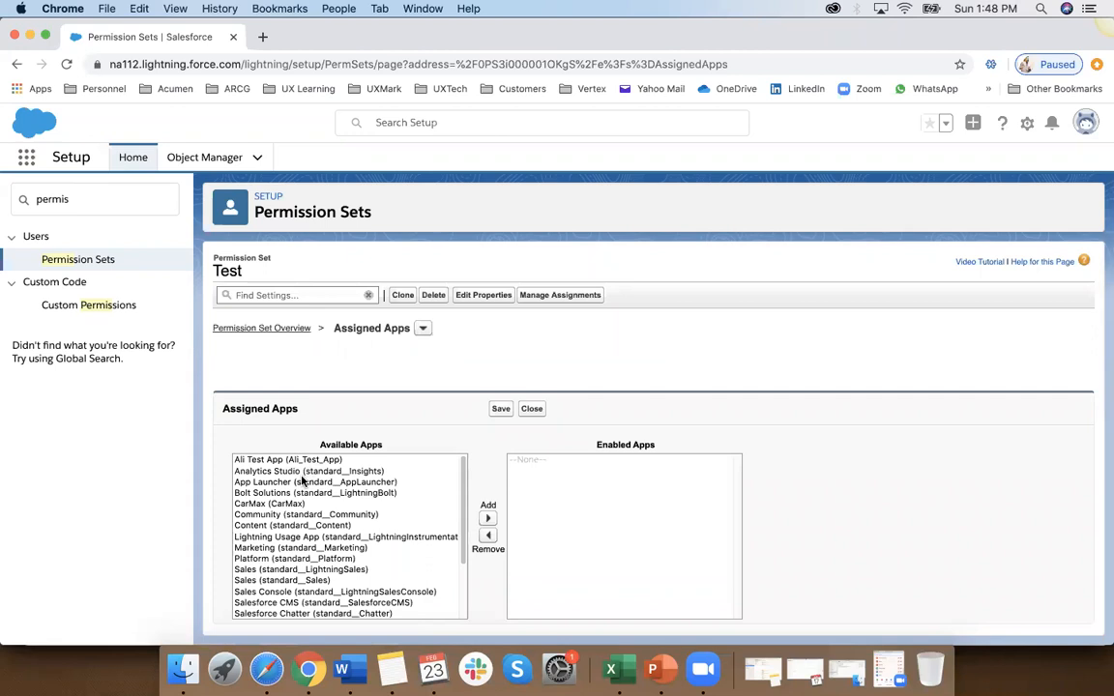
click(276, 504)
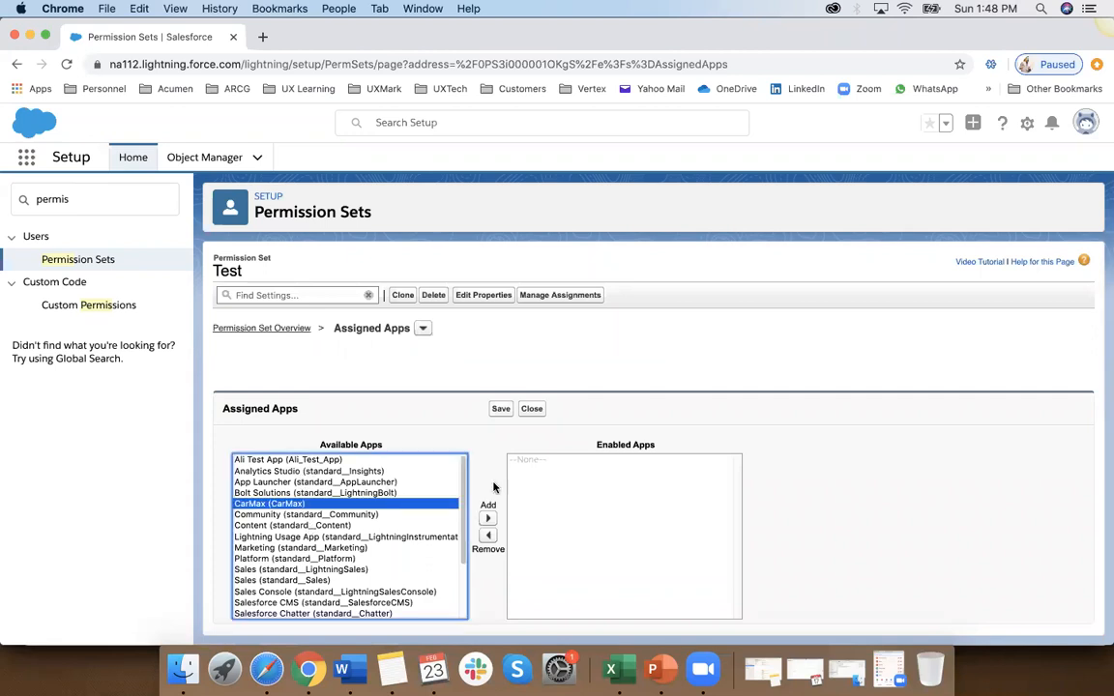
click(488, 519)
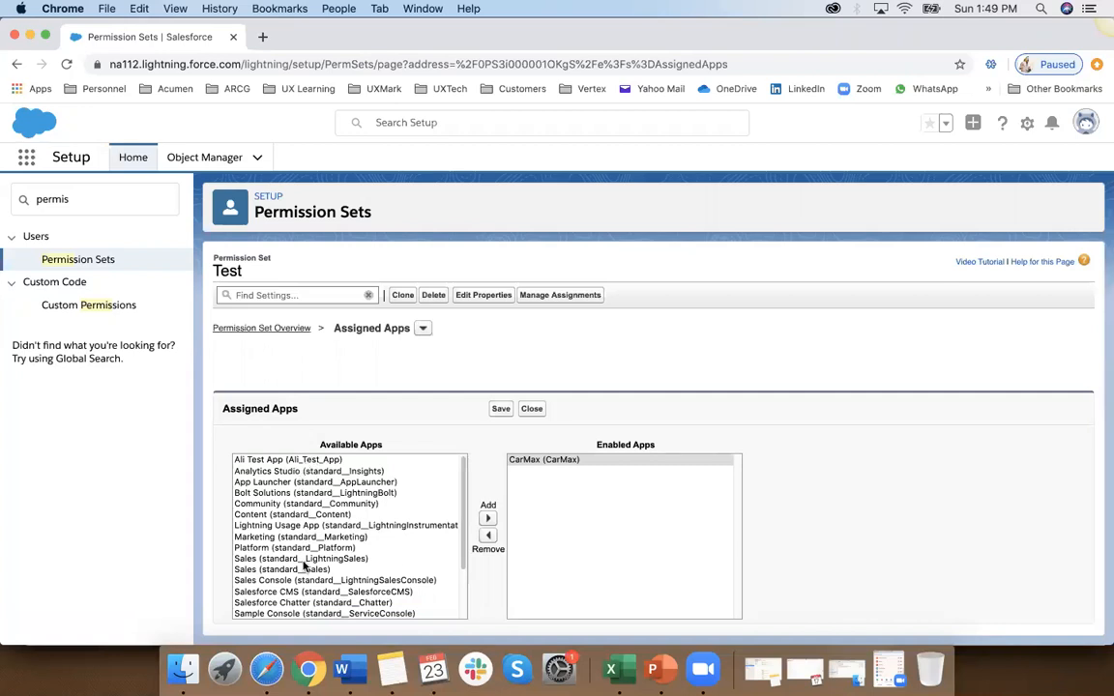
Step: Add Start Pharma Test, Z Property Dealer and Test App to the enabled apps
scroll(303, 566, down, 3)
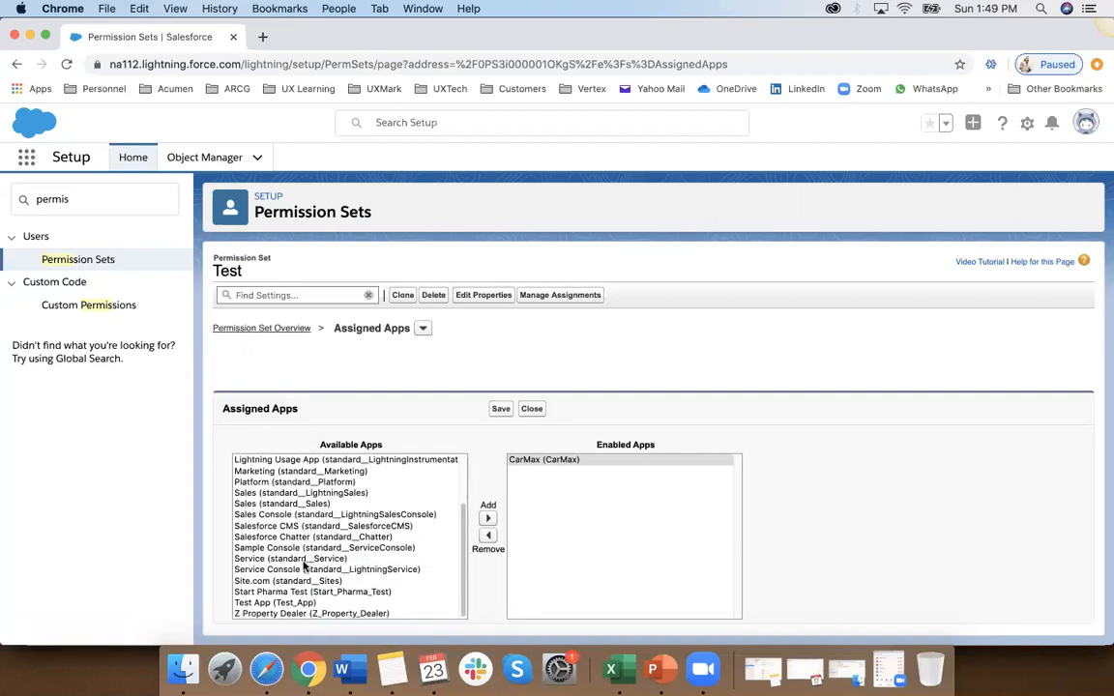
click(268, 601)
click(271, 592)
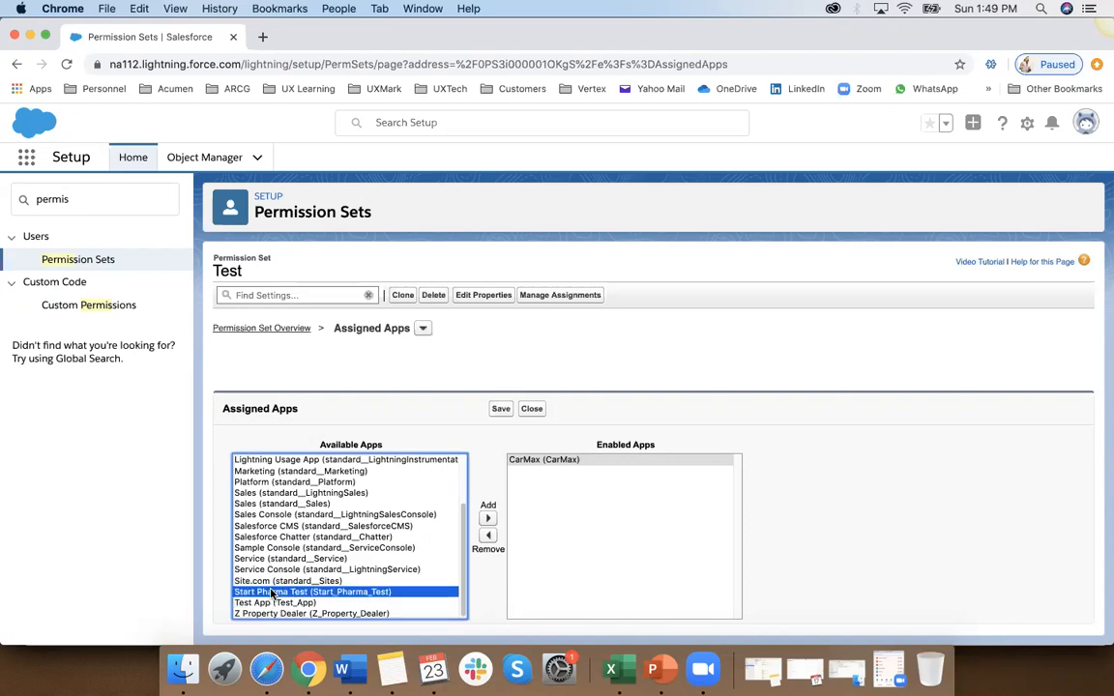
click(488, 519)
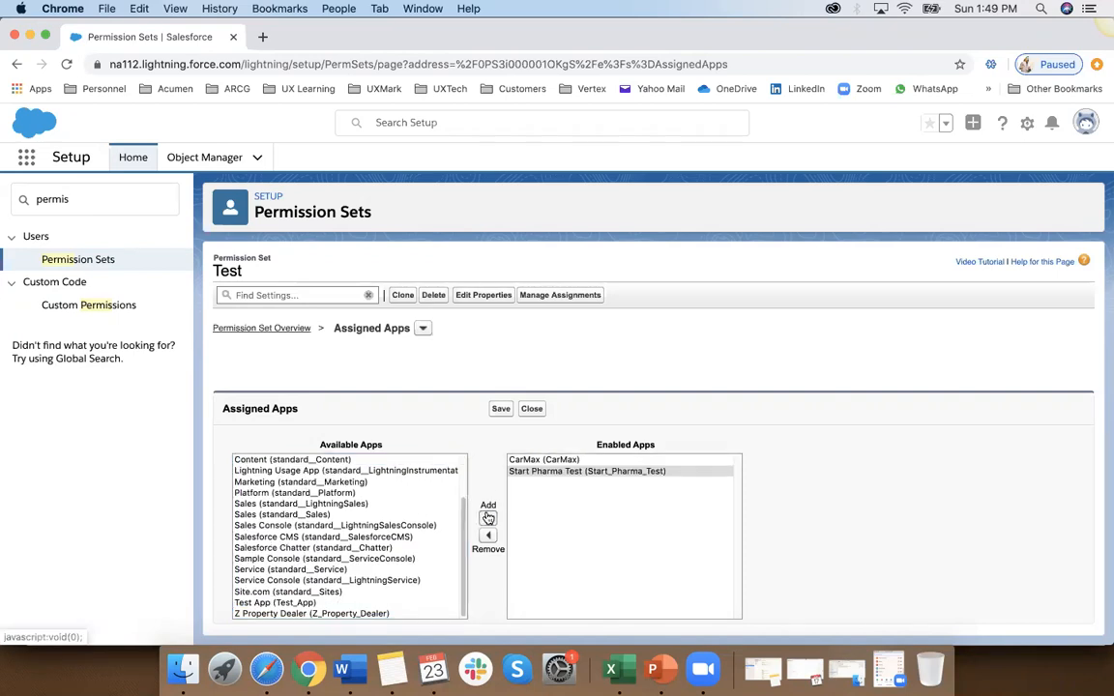
click(296, 614)
click(487, 519)
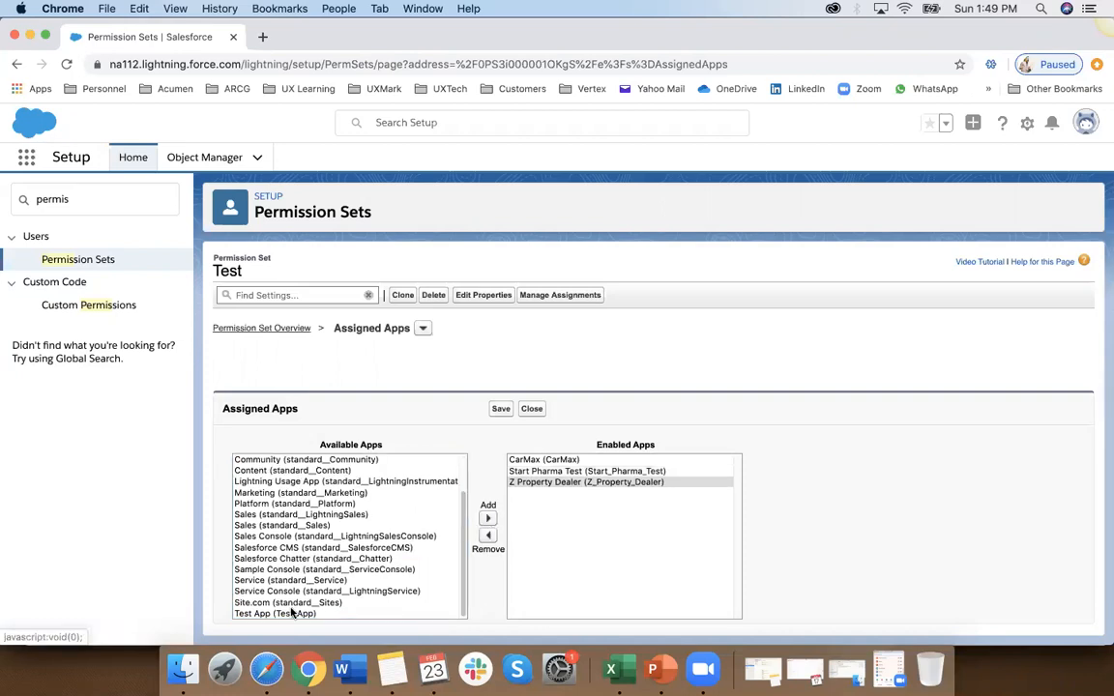
click(290, 612)
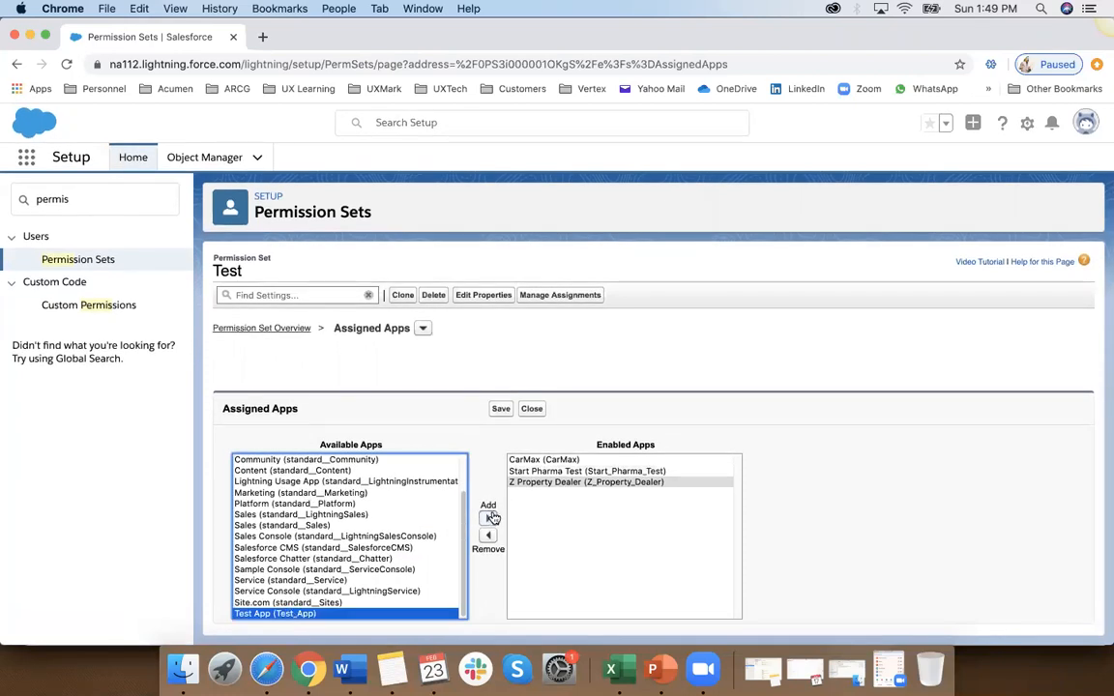
click(489, 518)
Step: Add Ali Test App to the enabled apps and save the permission set's assigned apps
scroll(306, 504, up, 2)
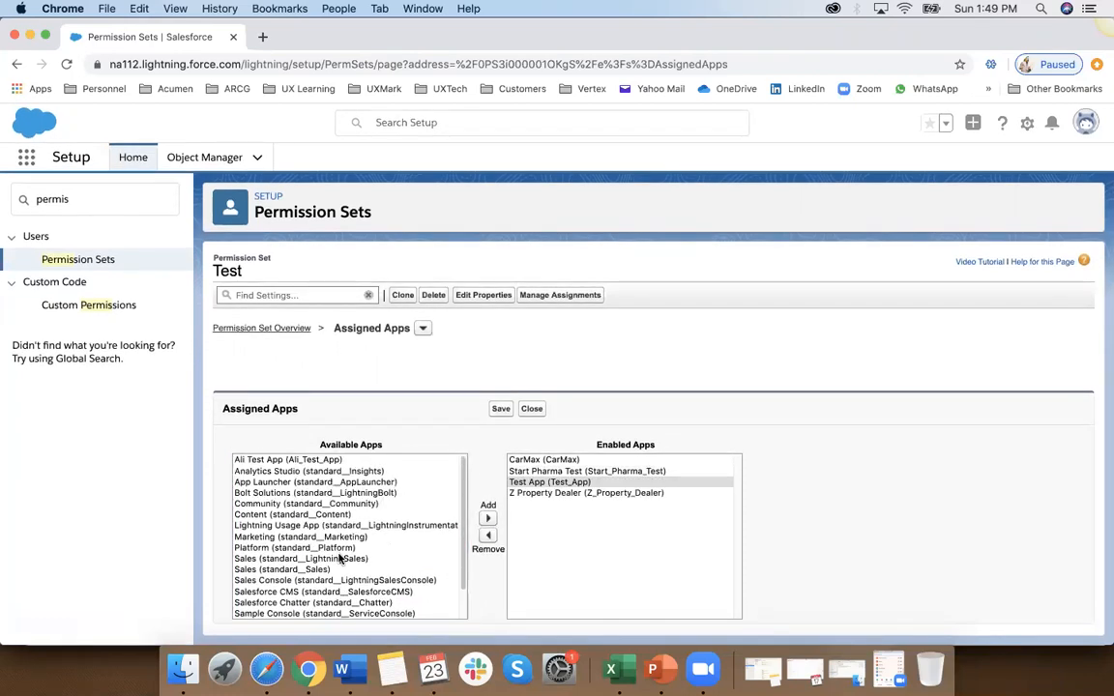
click(290, 460)
click(487, 518)
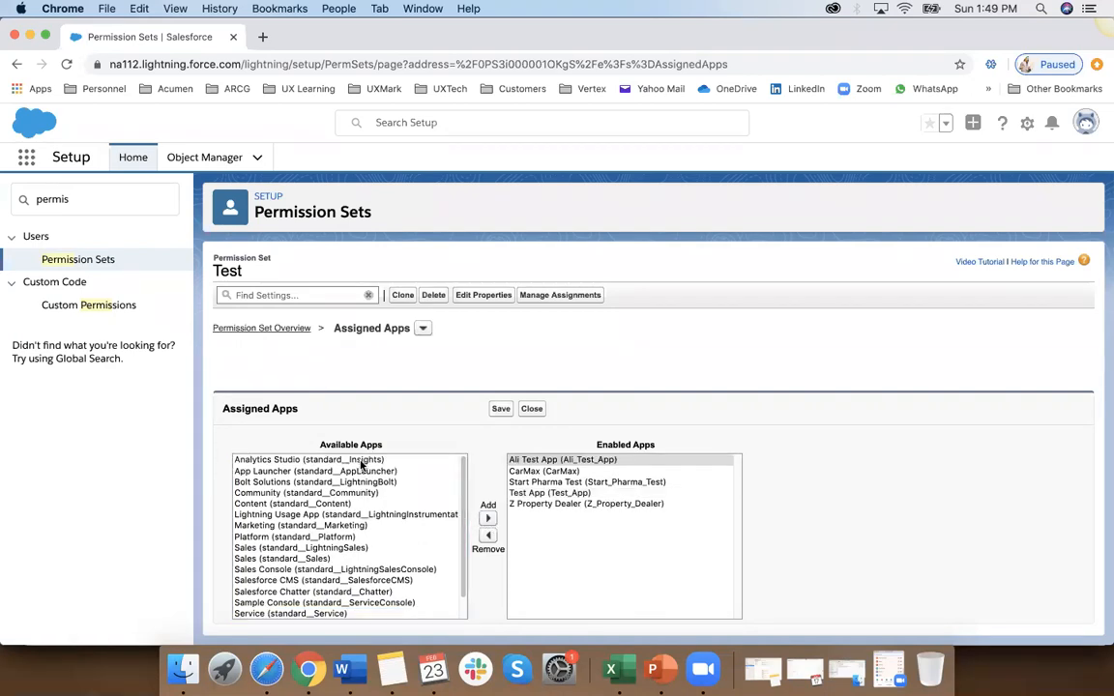
scroll(404, 561, down, 2)
scroll(404, 561, up, 2)
click(502, 408)
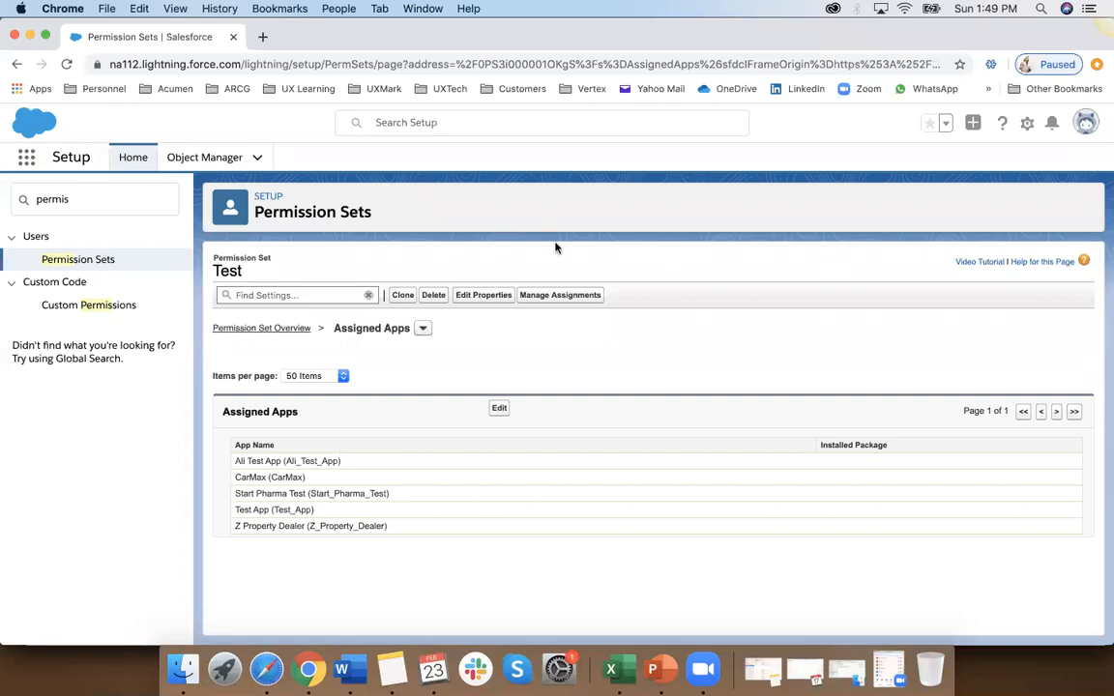
Step: Assign the Test permission set to the active user with the Test User Profile and return to the permission set overview
click(560, 300)
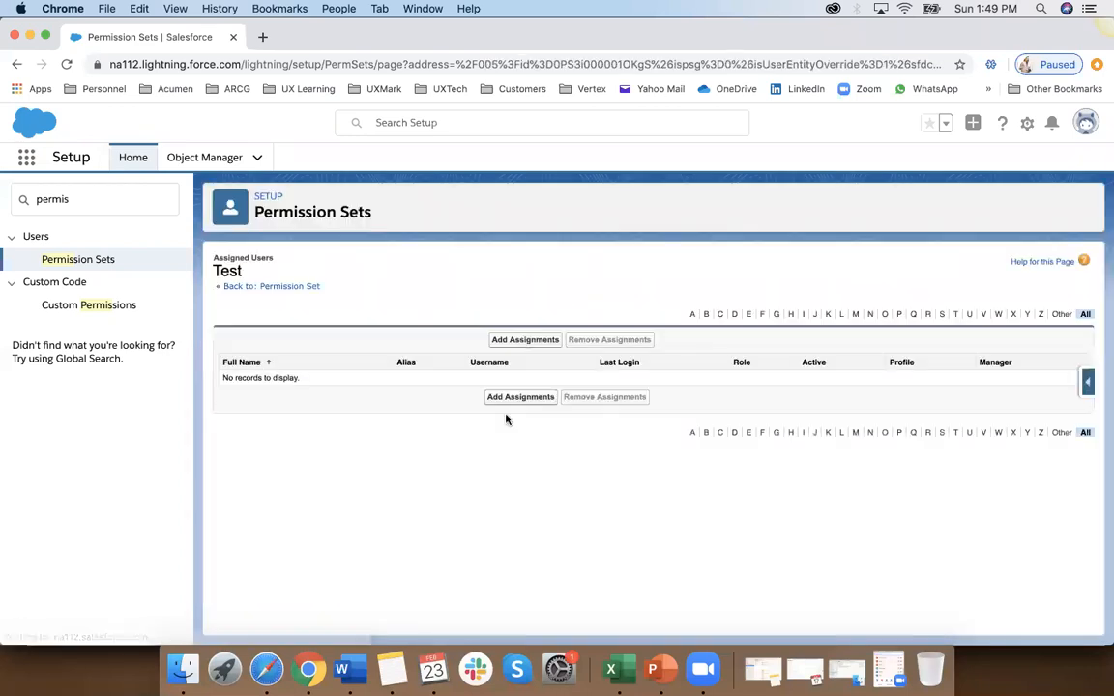
click(526, 342)
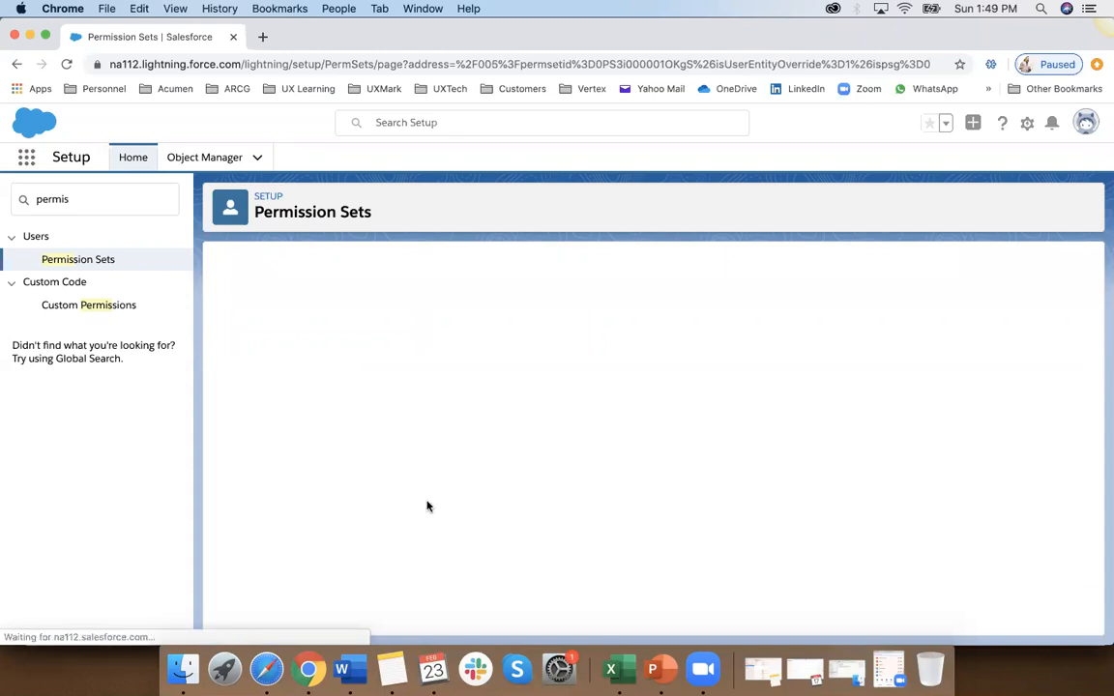
click(230, 523)
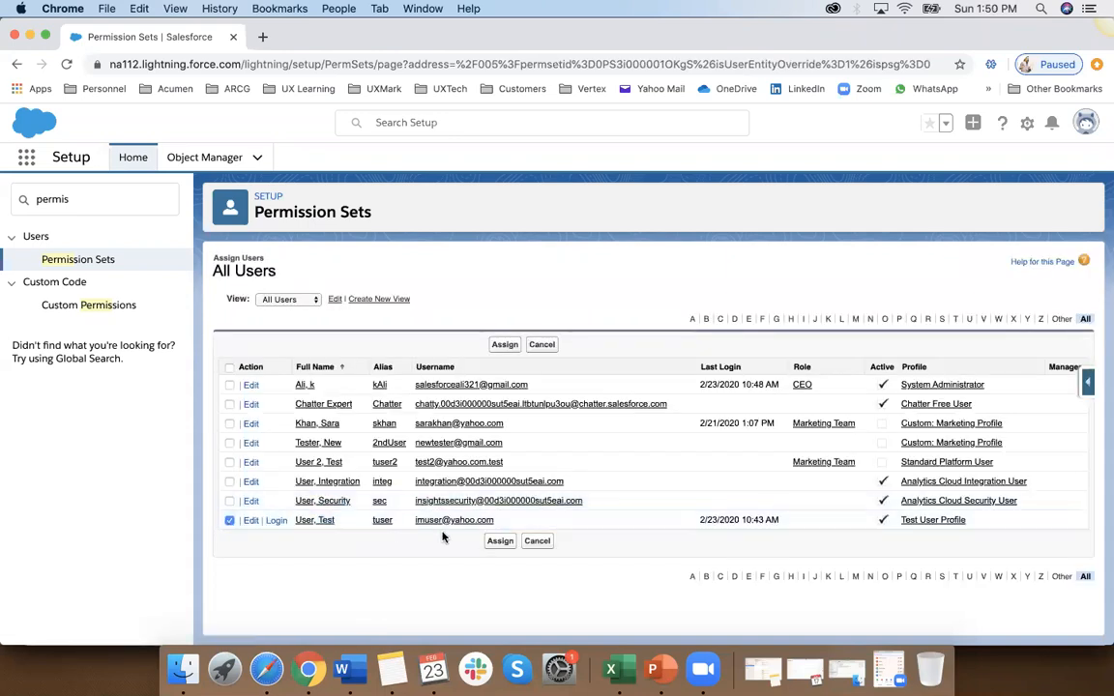
click(499, 541)
click(499, 391)
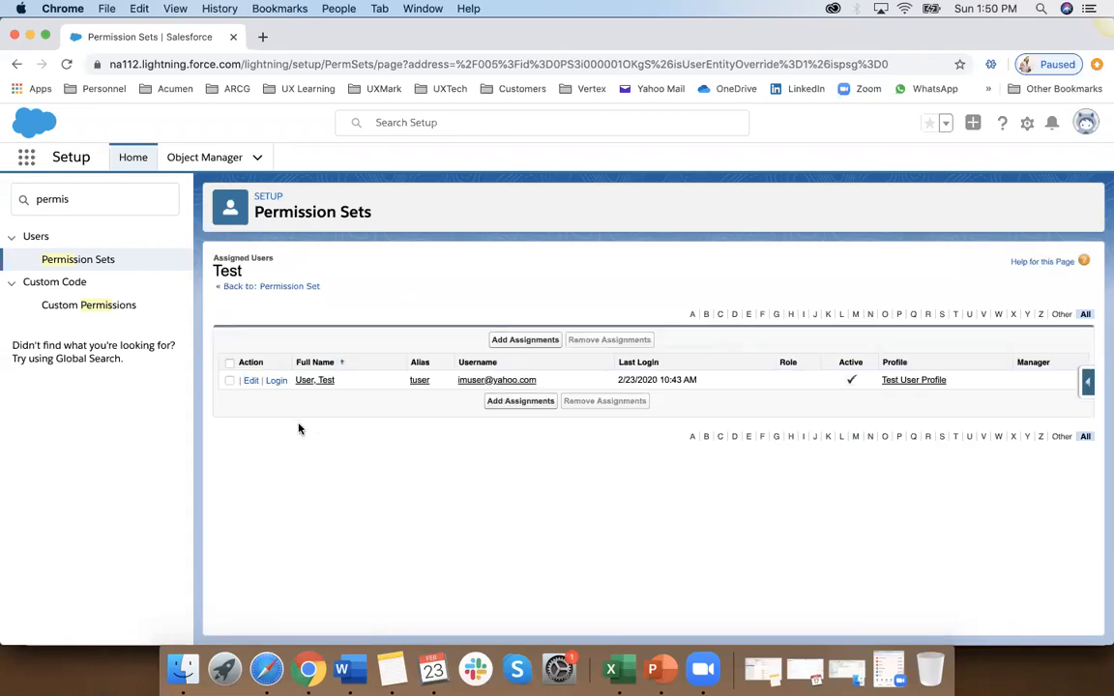
click(278, 287)
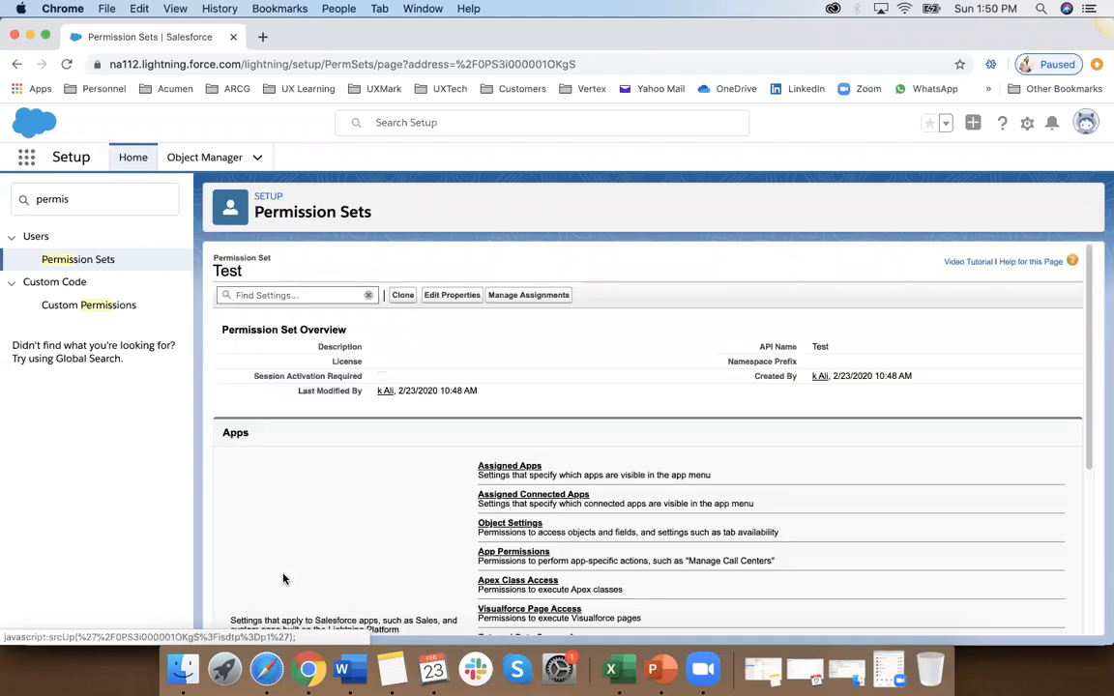
Step: Reopen the Test permission set from the permission sets list and review its Assigned Apps
click(77, 260)
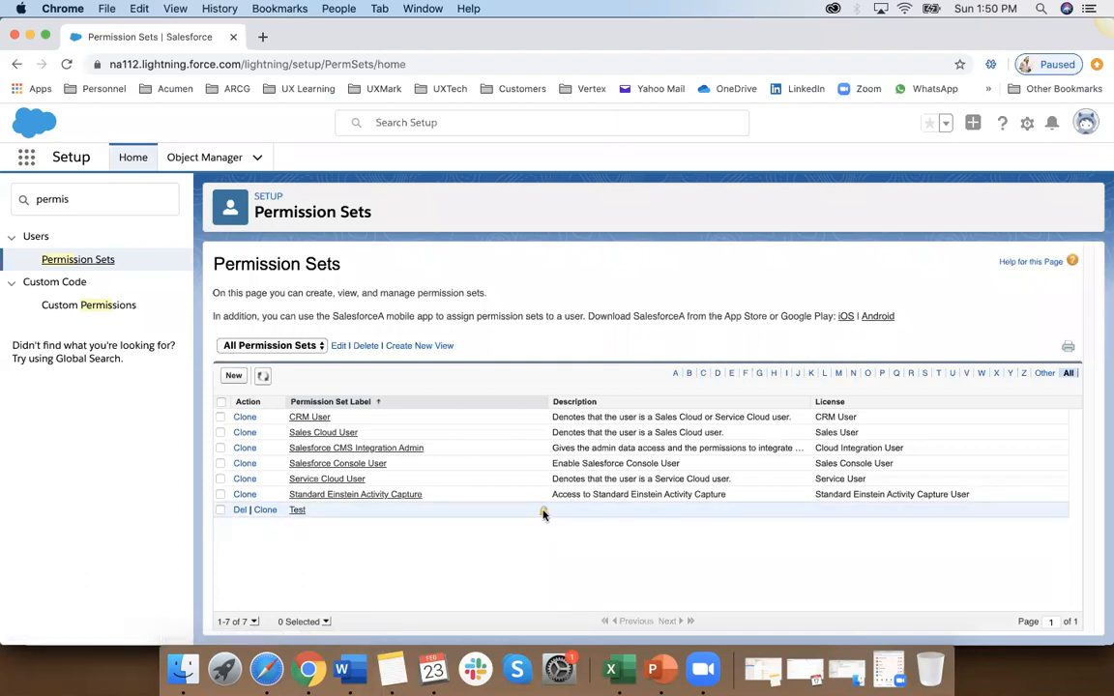
click(297, 511)
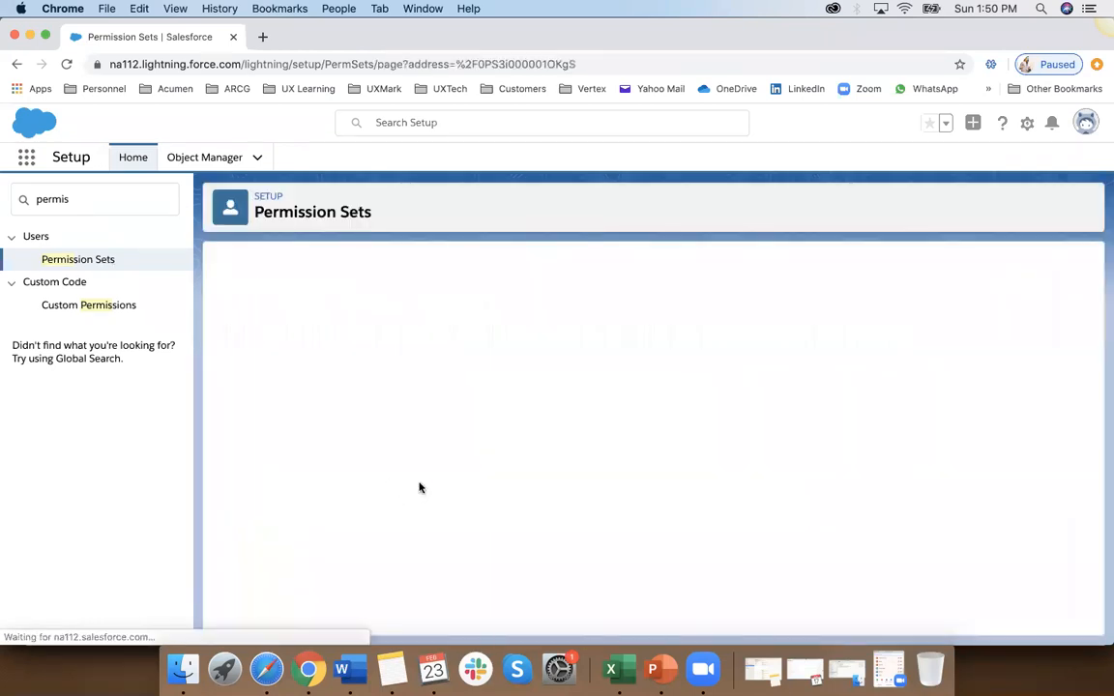
scroll(403, 473, down, 2)
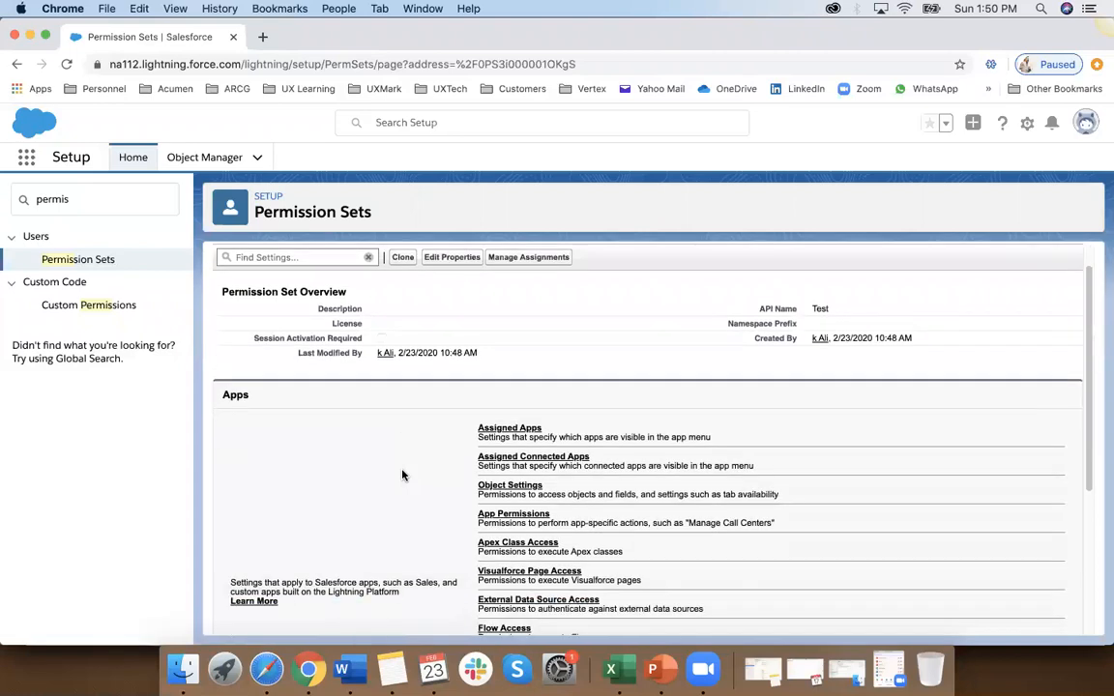
click(520, 412)
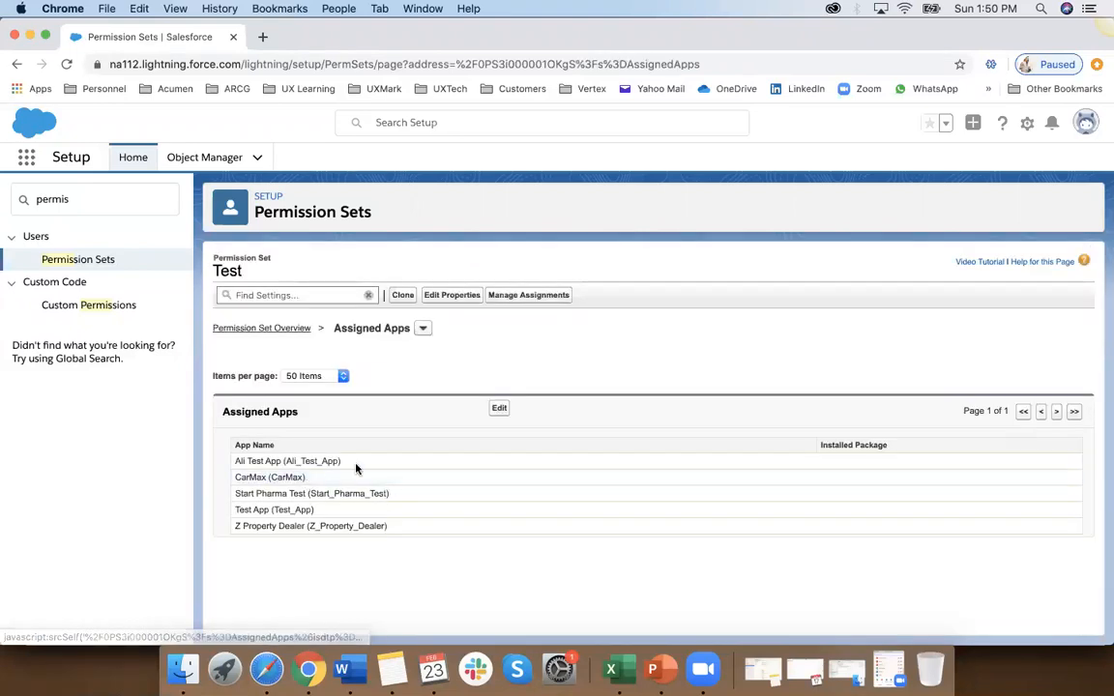
Step: Log out of the administrator account and log in as the test user with the saved username and password
click(1086, 123)
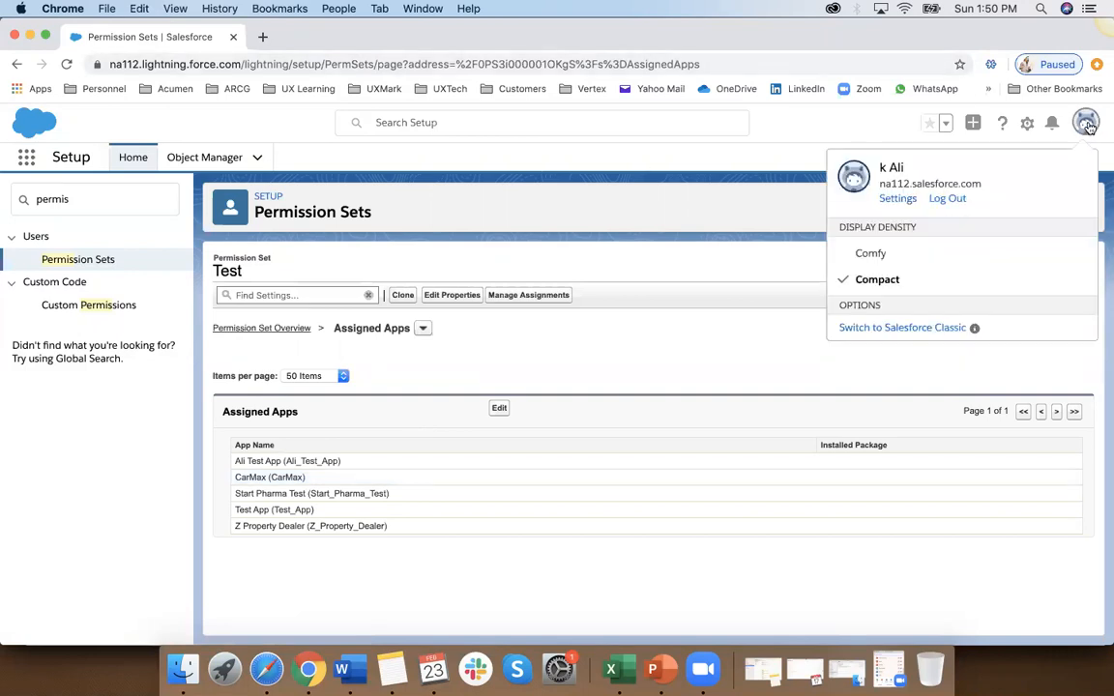
click(938, 200)
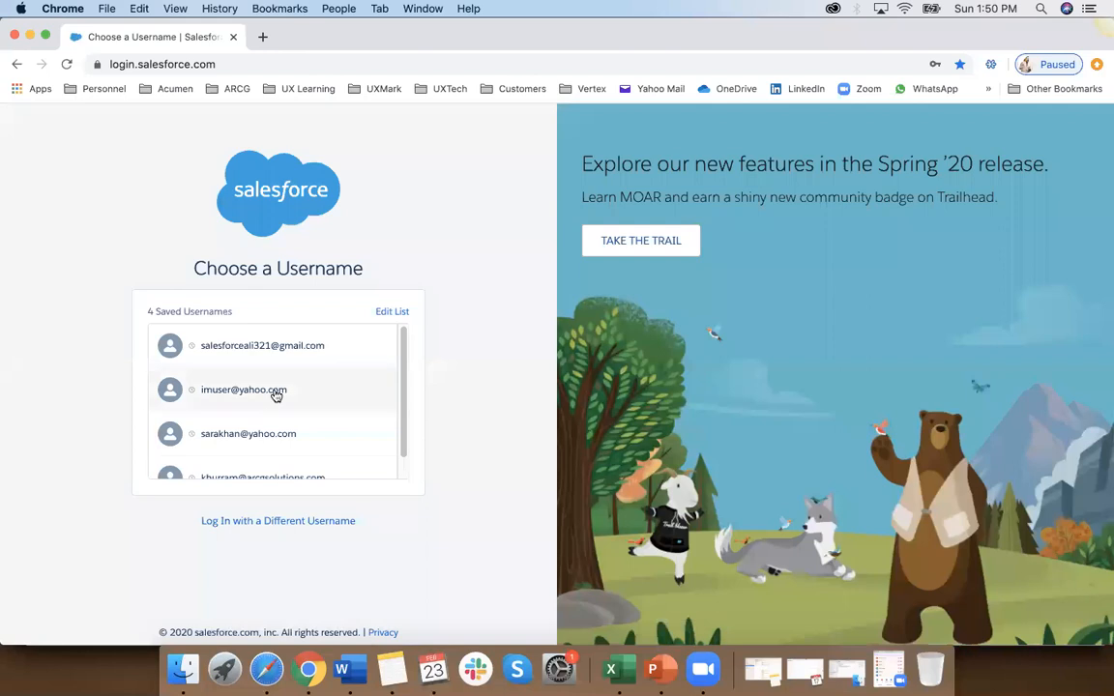
click(275, 392)
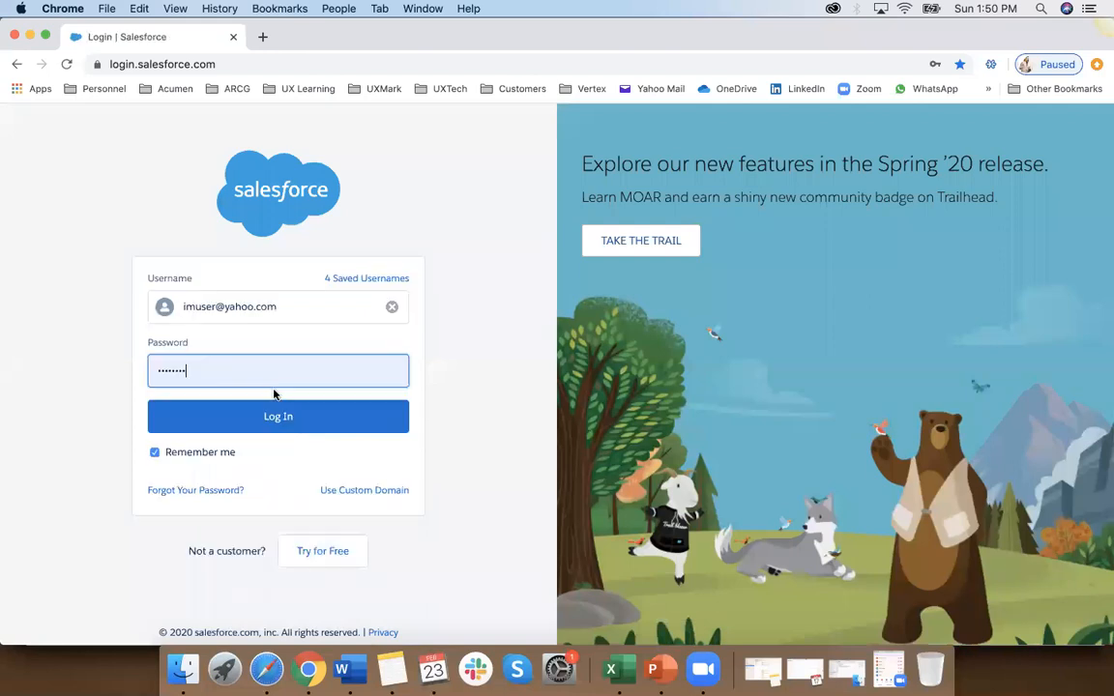
click(308, 423)
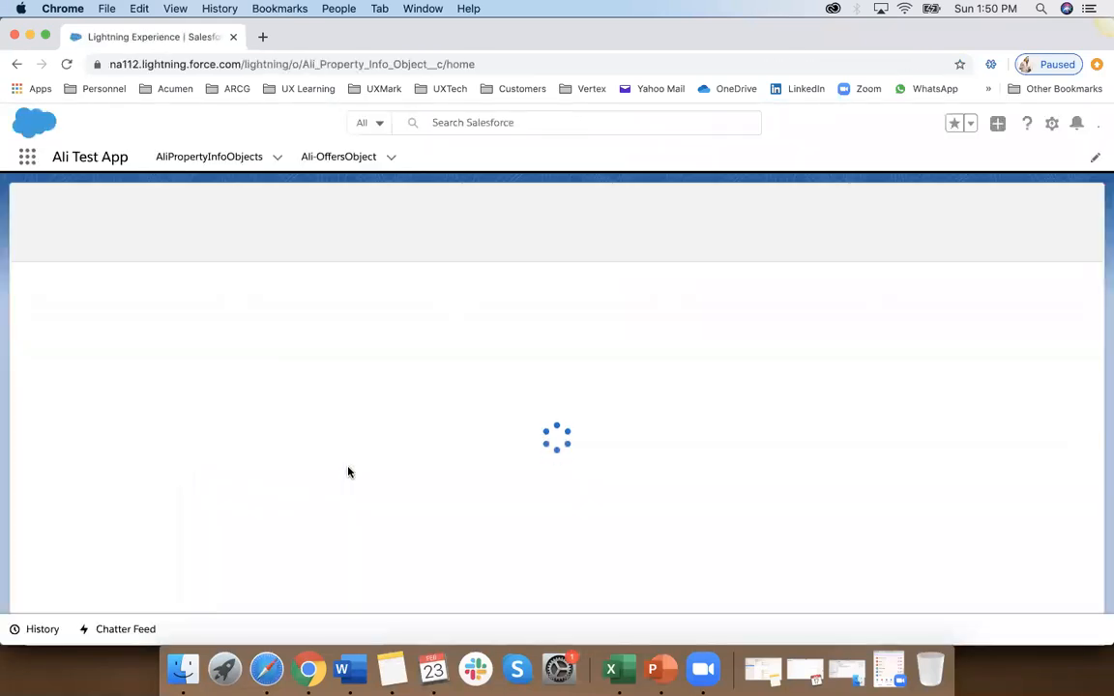
Step: View all apps available to the test user in the App Launcher and close it
click(28, 158)
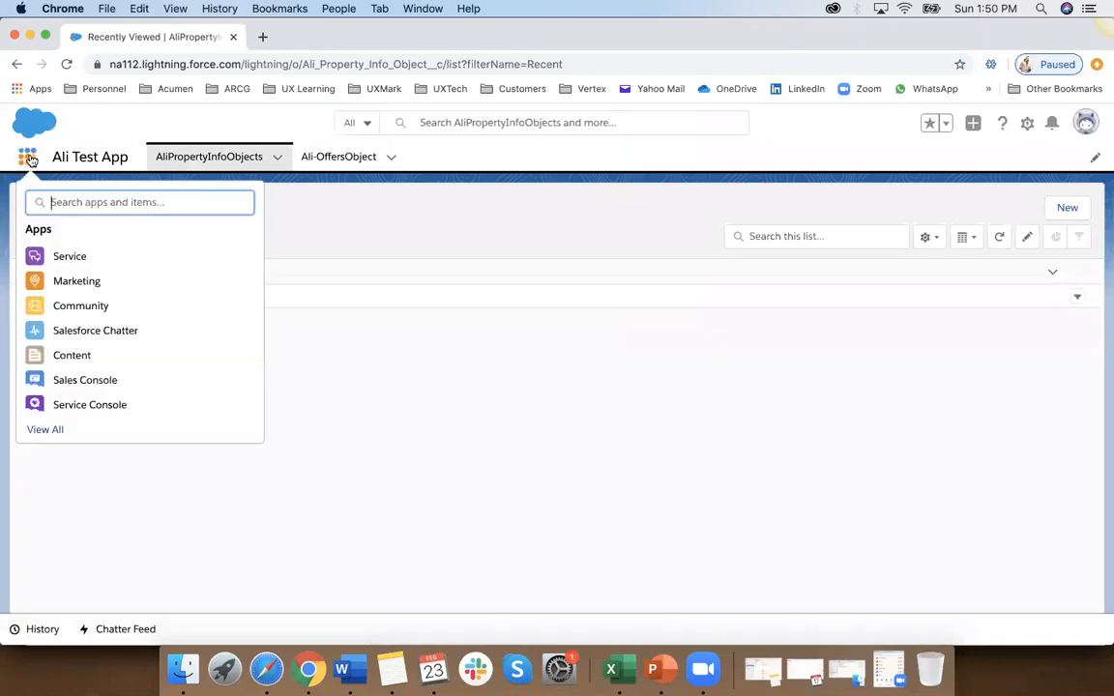
click(53, 387)
scroll(294, 526, down, 5)
scroll(294, 526, up, 3)
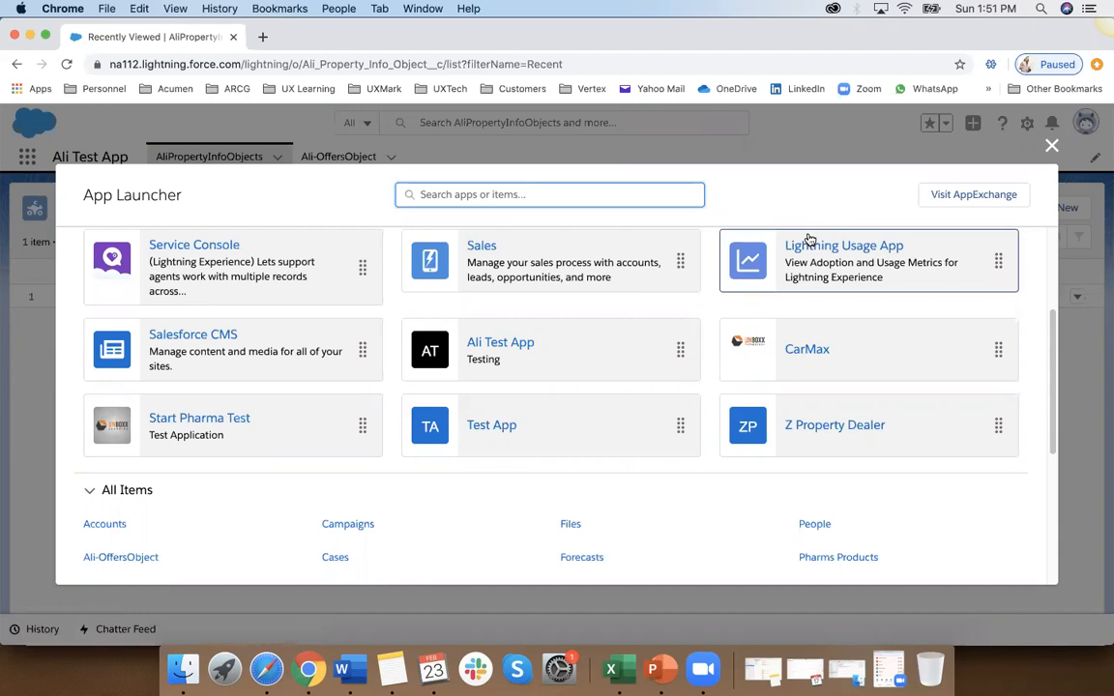
click(1050, 147)
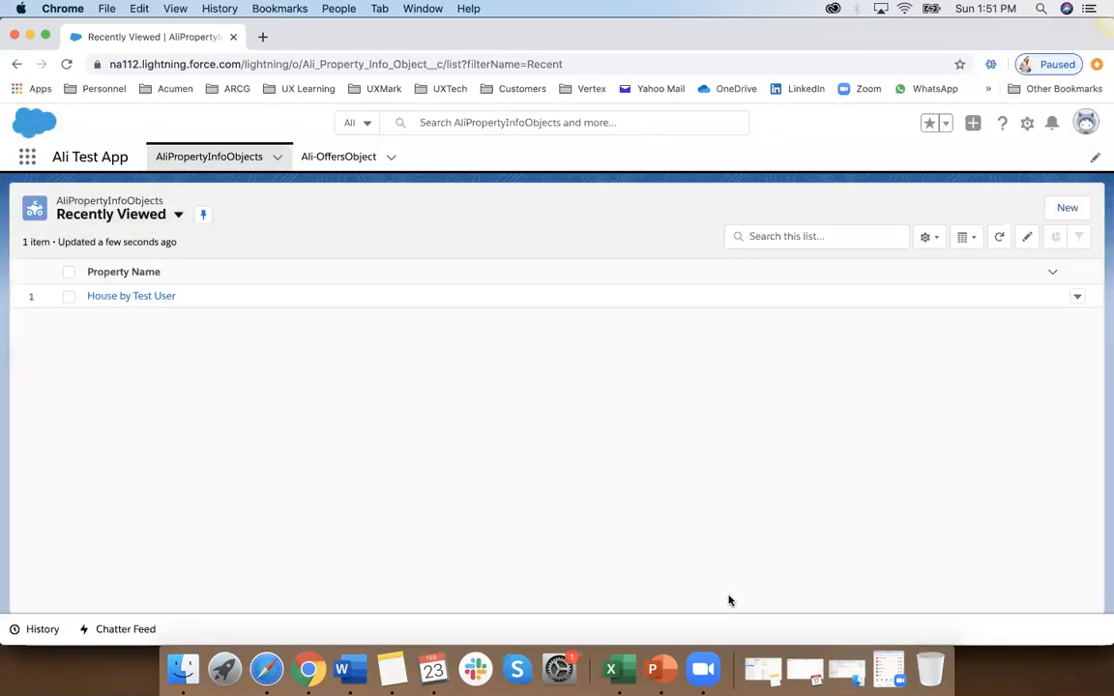
click(501, 200)
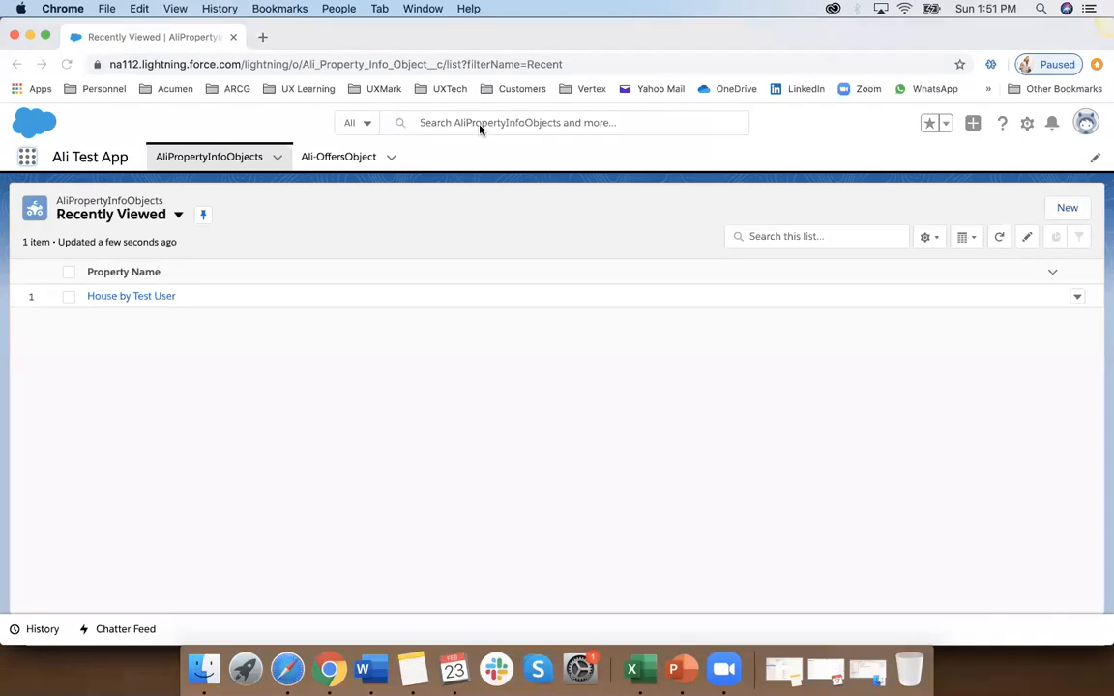
Step: Switch to the Word training notes and highlight Profiles and Permission Sets under the Session 3 Salesforce Security topics
click(364, 669)
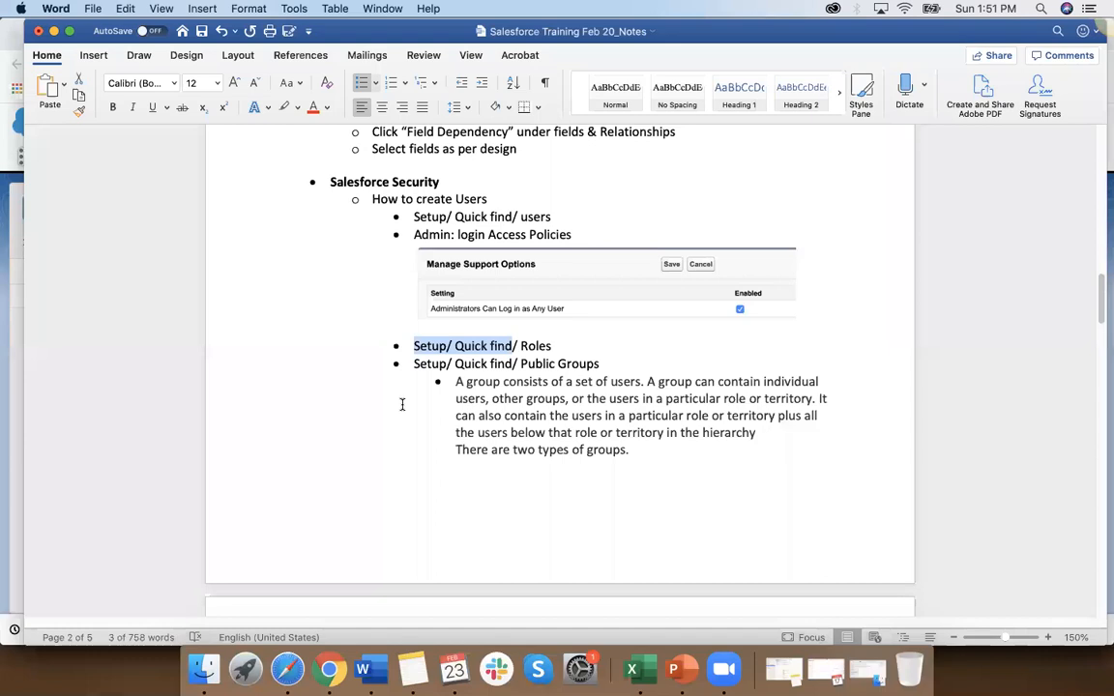
scroll(402, 404, up, 10)
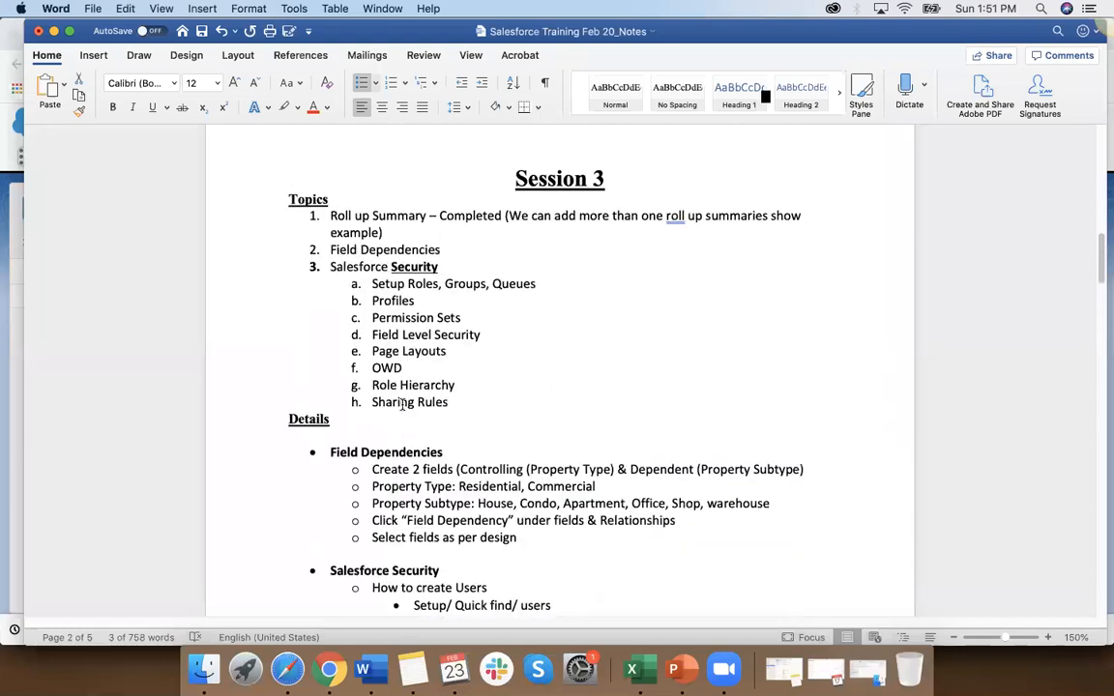
scroll(403, 404, down, 4)
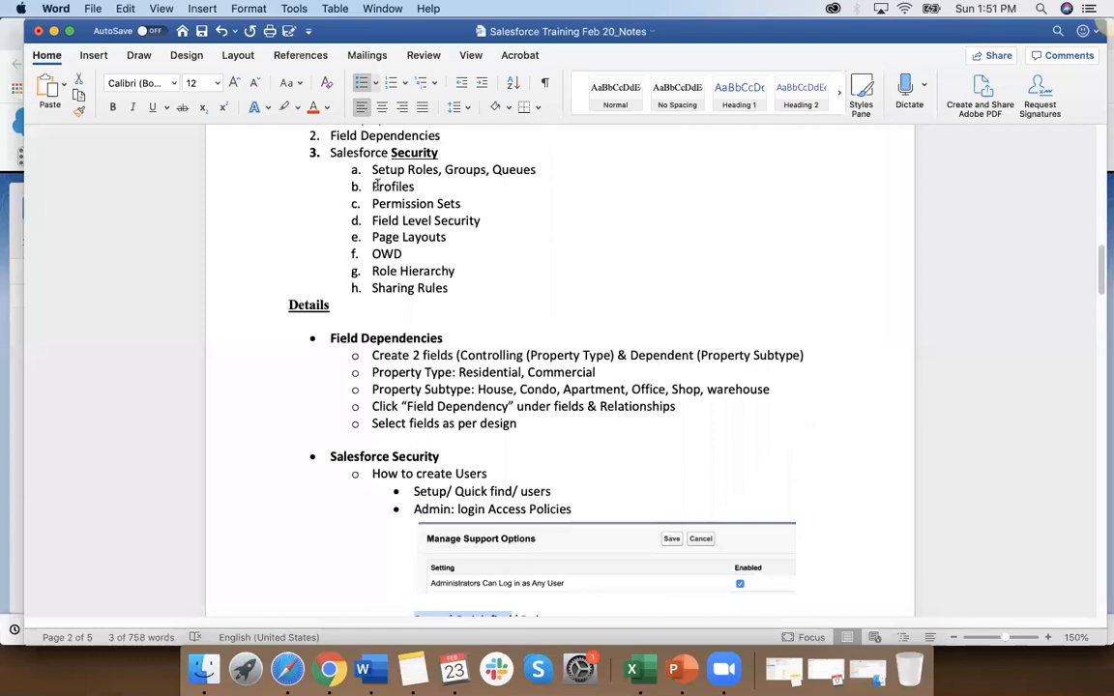
drag(371, 187, 462, 204)
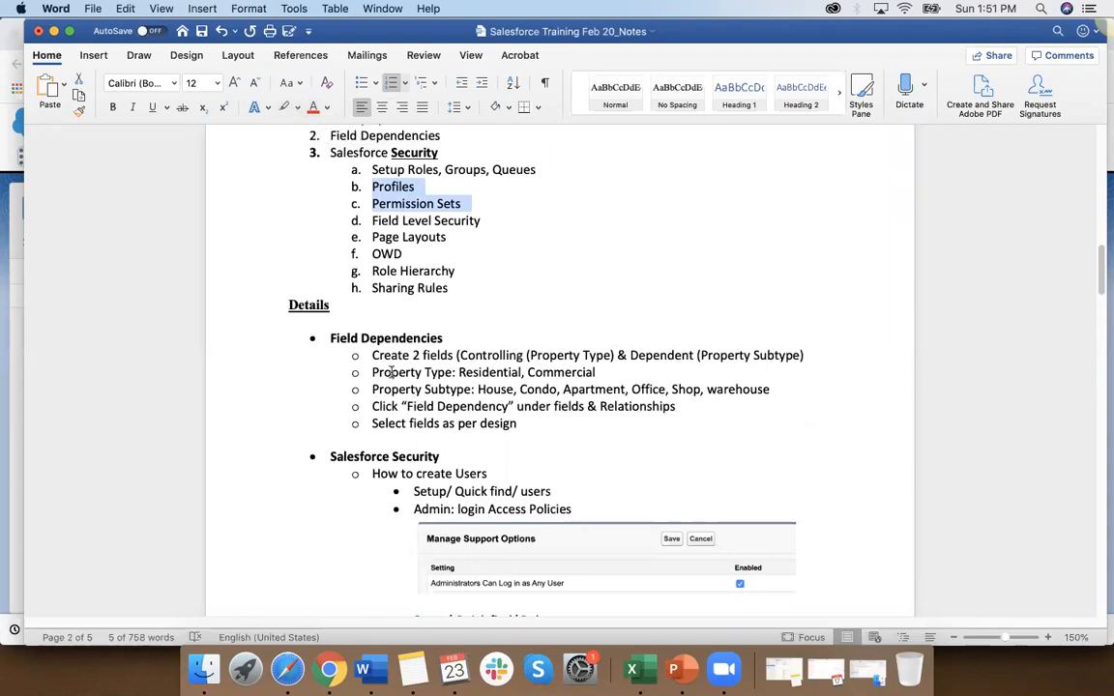
Step: Switch to the Excel workbook and enter Groups in cell H50 below the Access block
click(641, 680)
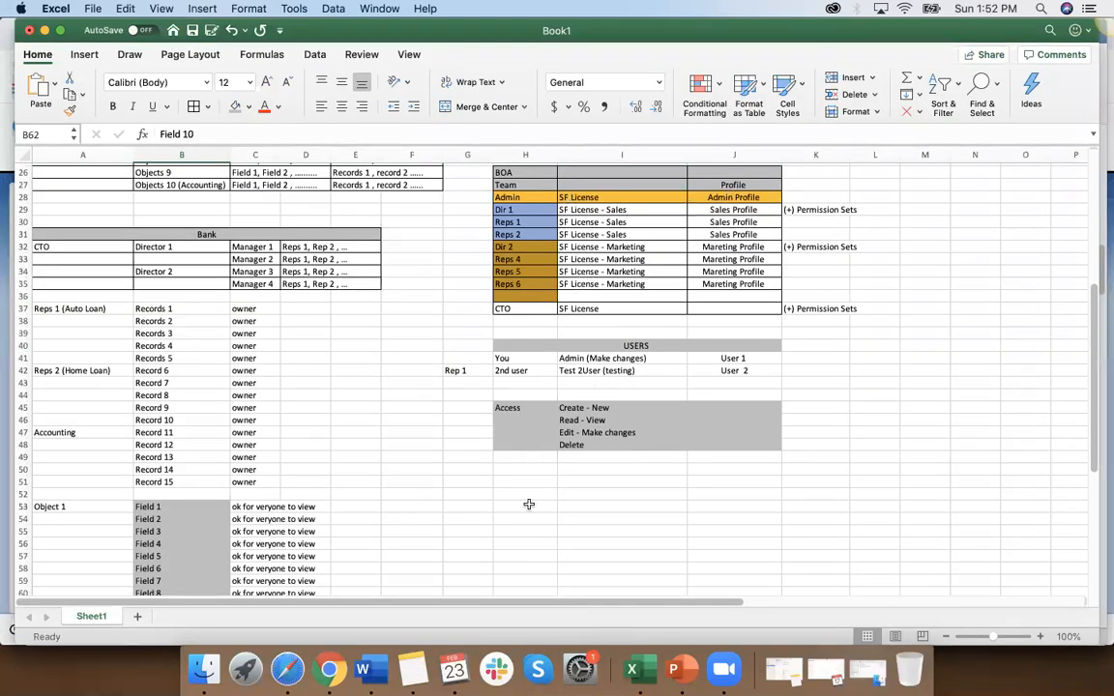
scroll(530, 503, down, 1)
scroll(529, 503, down, 3)
click(521, 401)
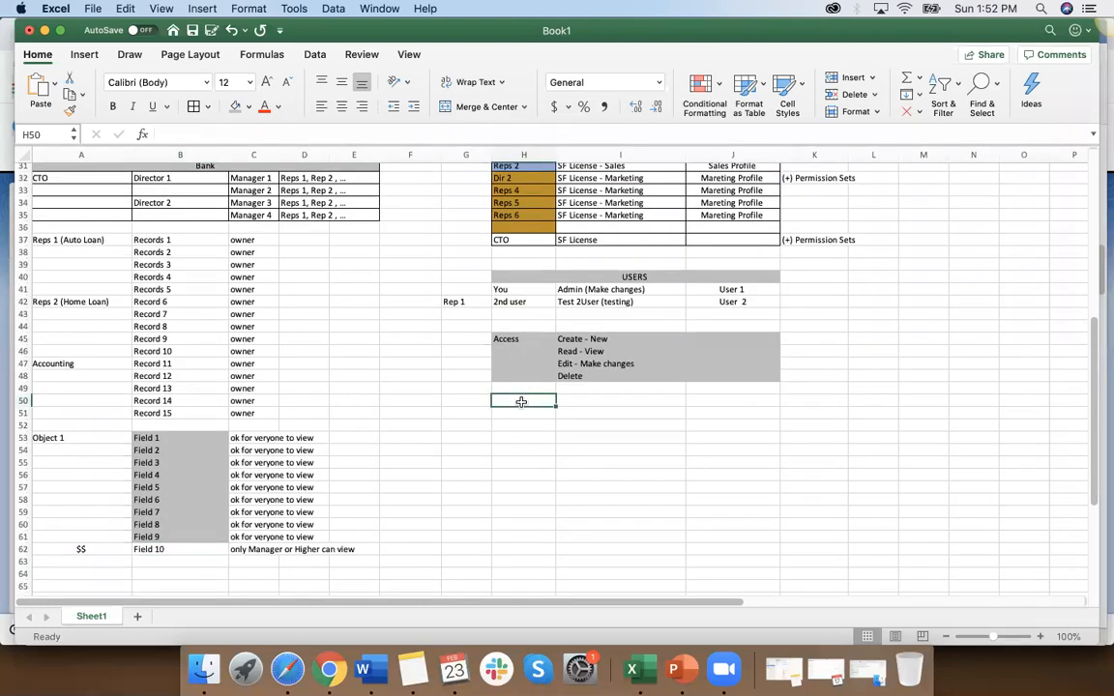
text(Gro)
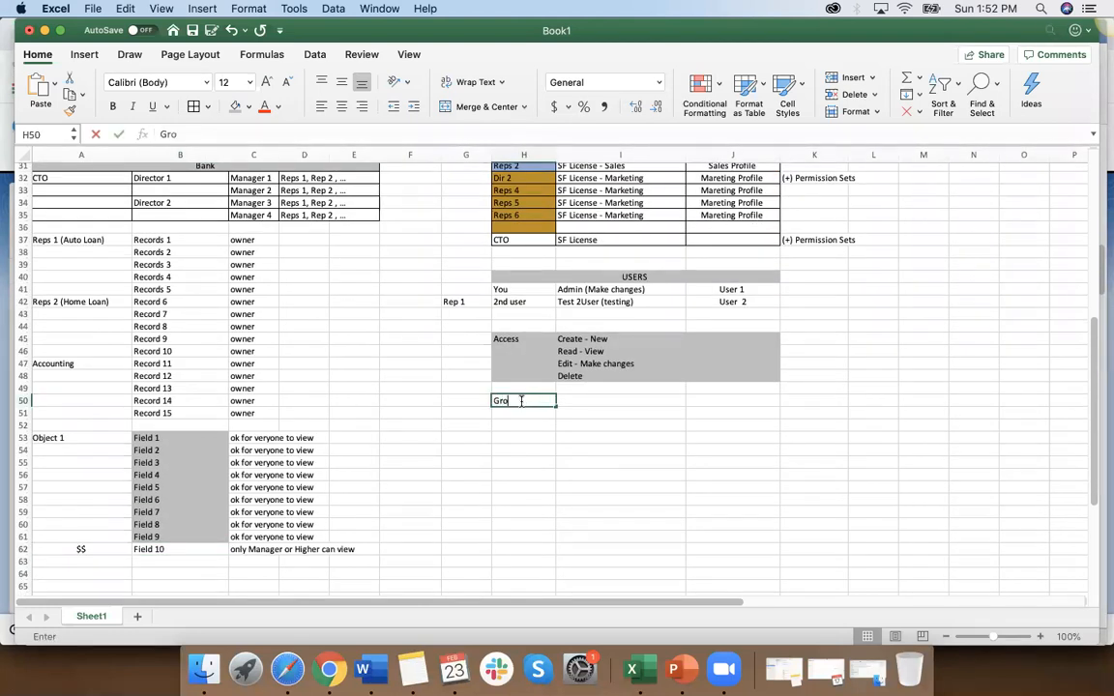
text(ups)
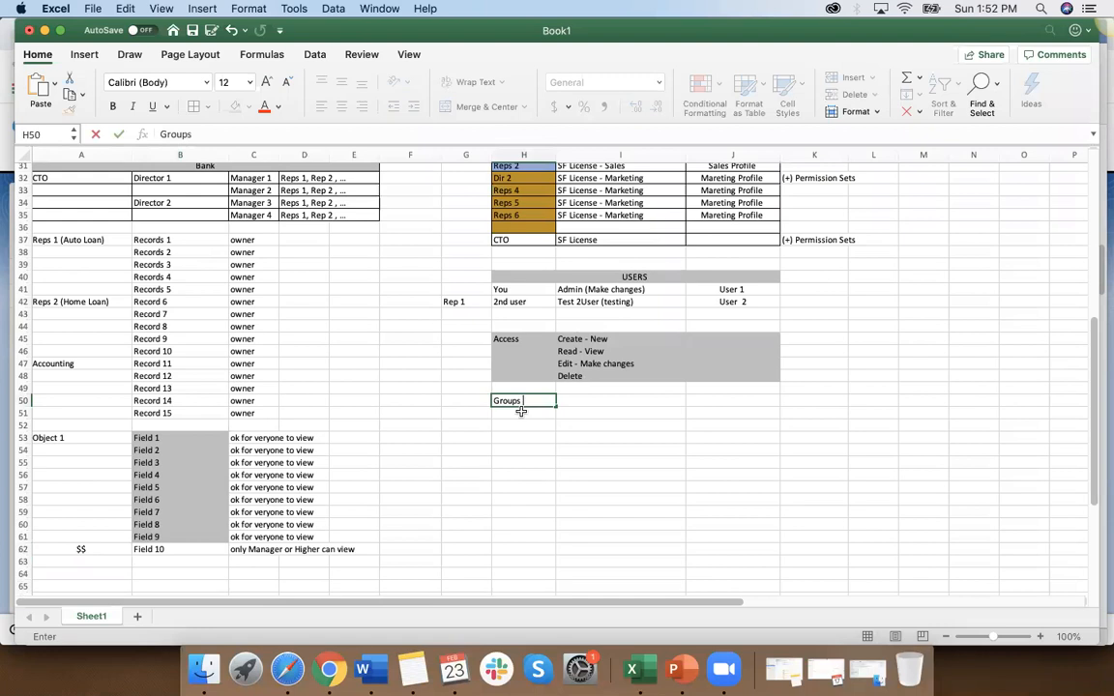
key(Return)
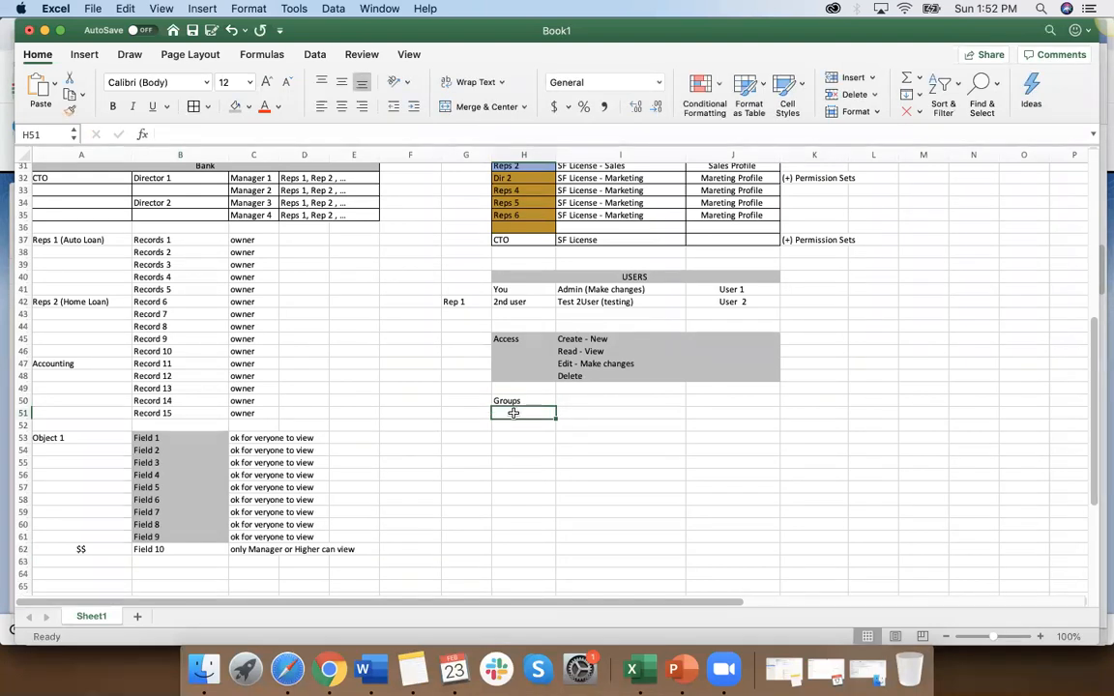
Step: Enter Queues in cell H51 and Roles in cell H52
text(Queues)
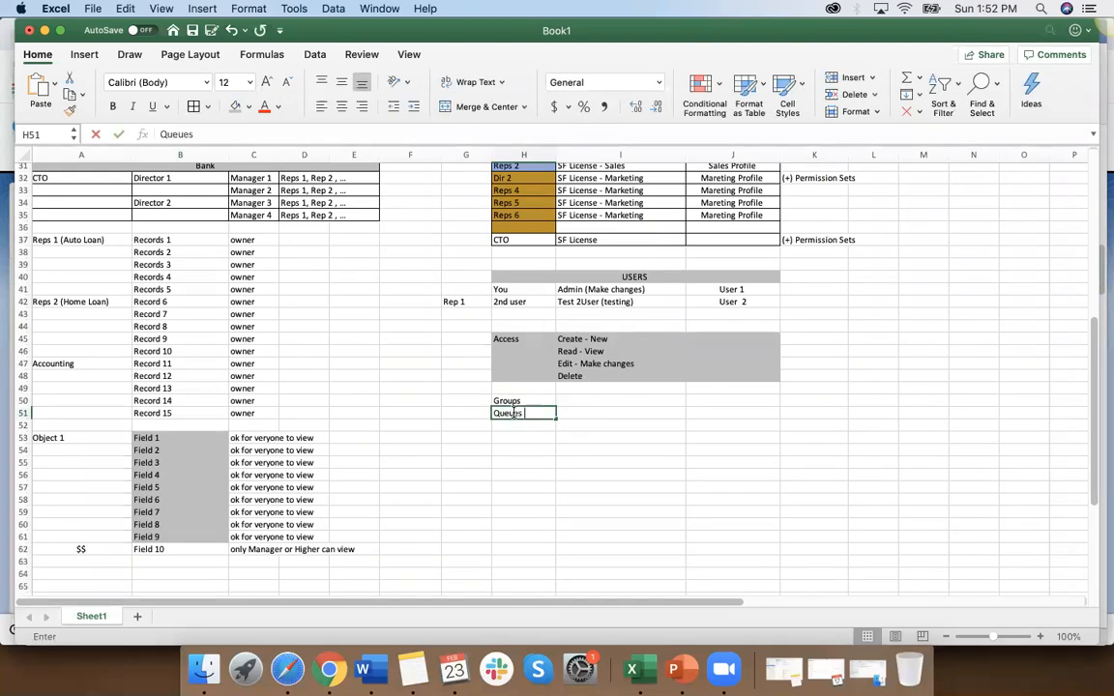
key(Return)
text(Roles)
key(Return)
click(499, 429)
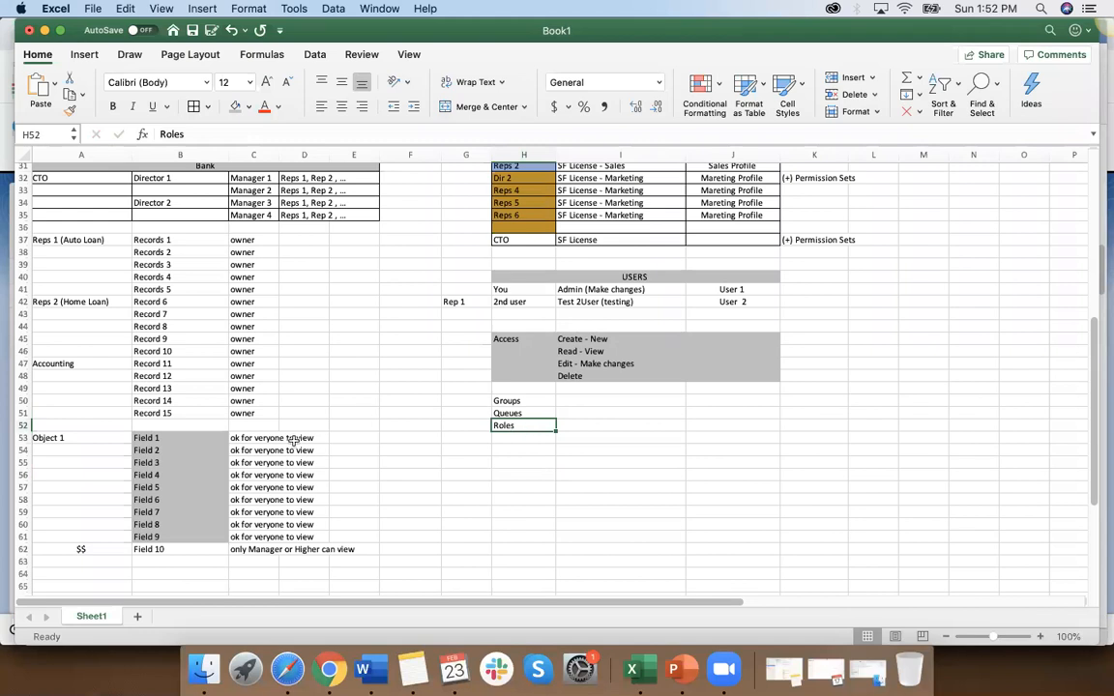
scroll(191, 456, up, 3)
scroll(192, 456, up, 5)
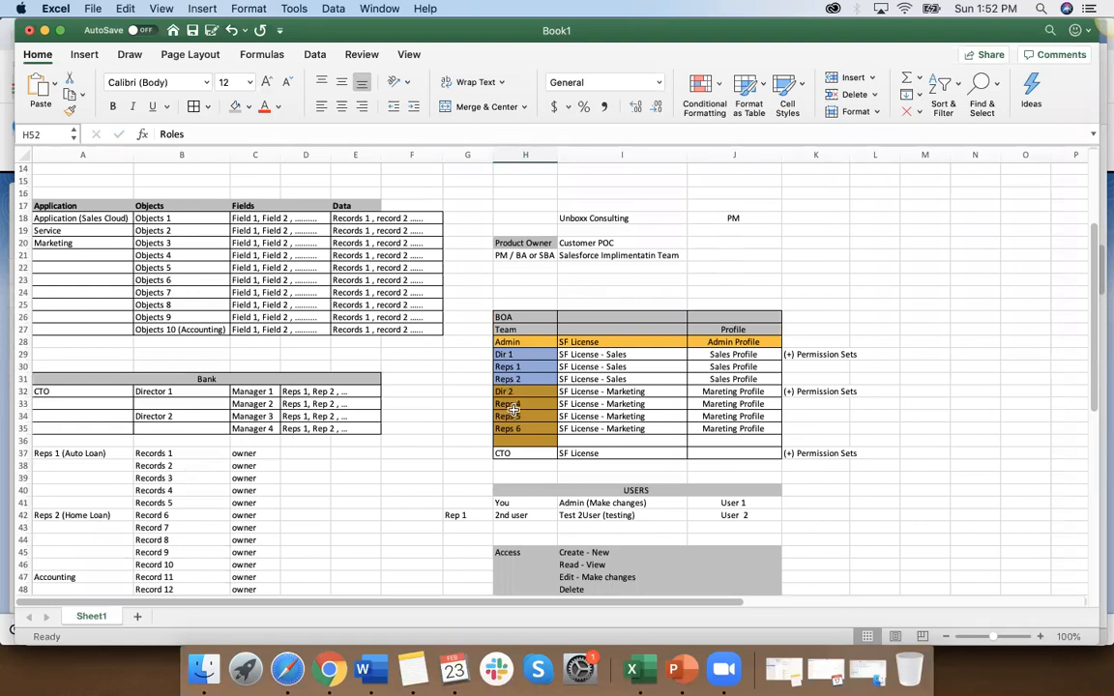
scroll(459, 435, down, 6)
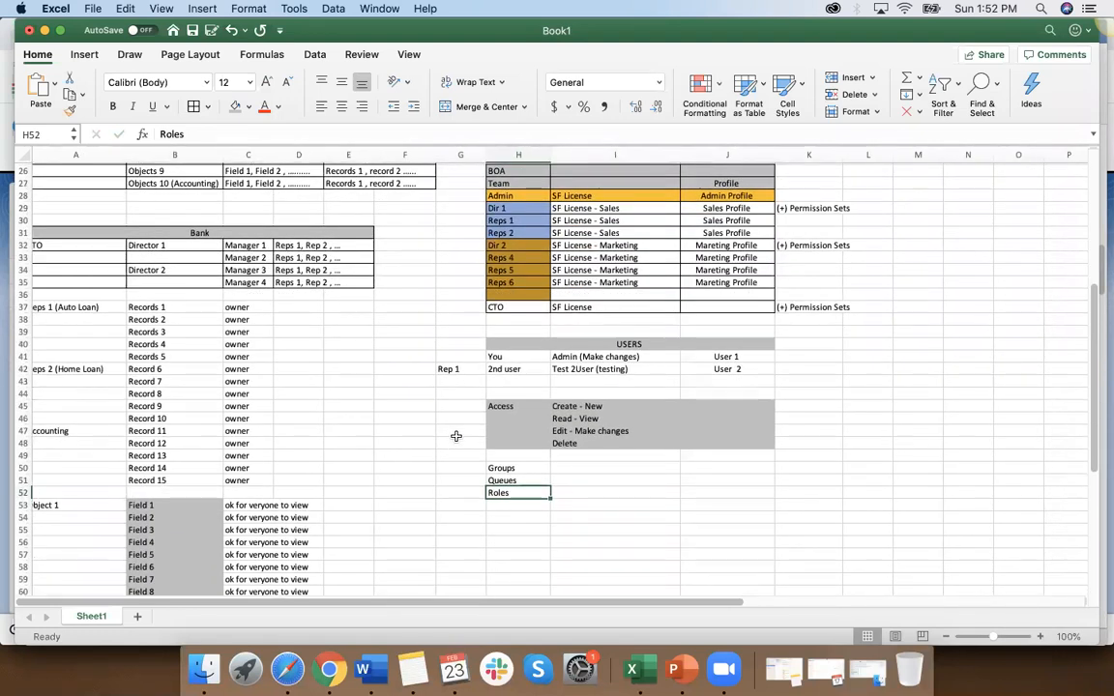
scroll(455, 436, down, 1)
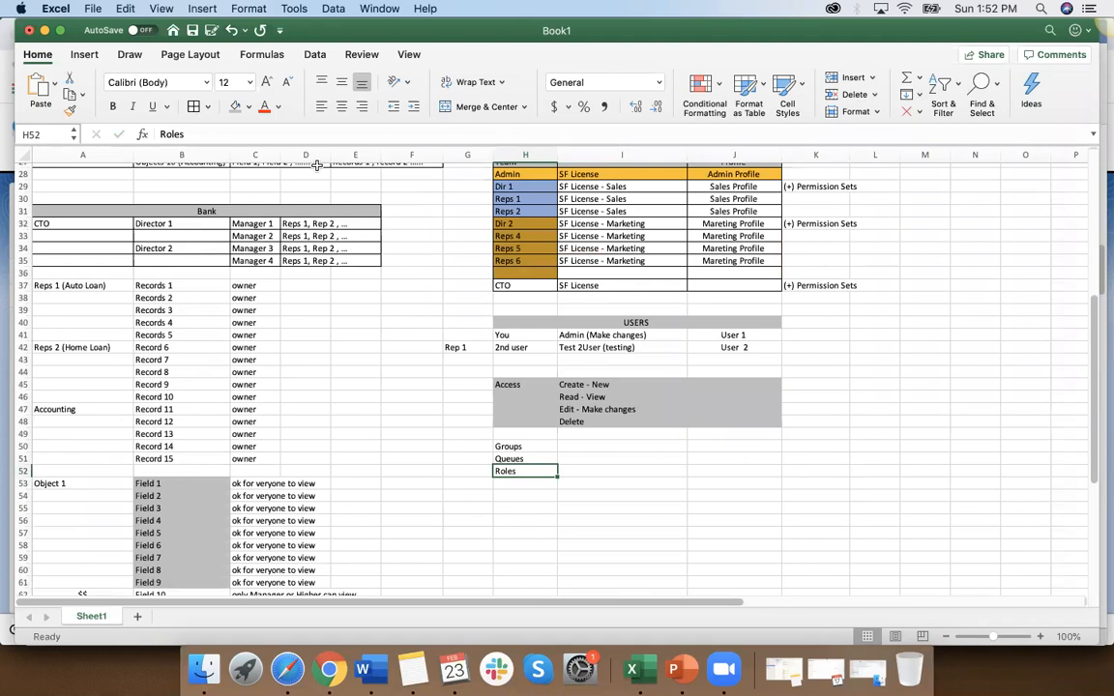
Step: Switch back to Chrome, log out of the test user and log in to the administrator account with its saved credentials
click(327, 673)
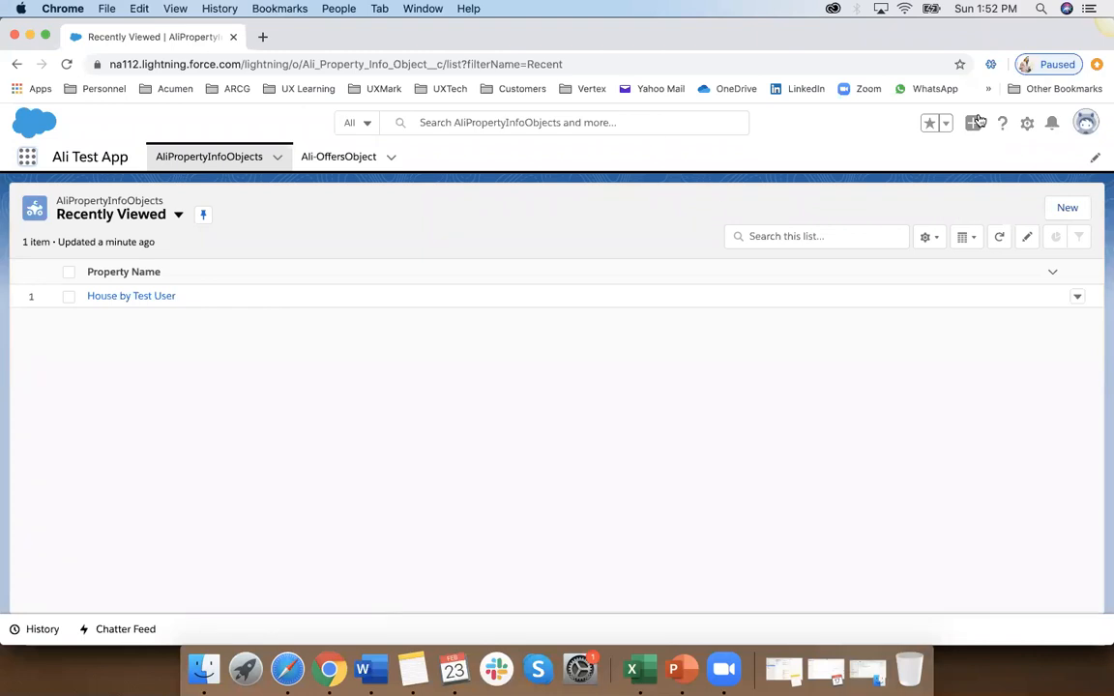
click(1089, 134)
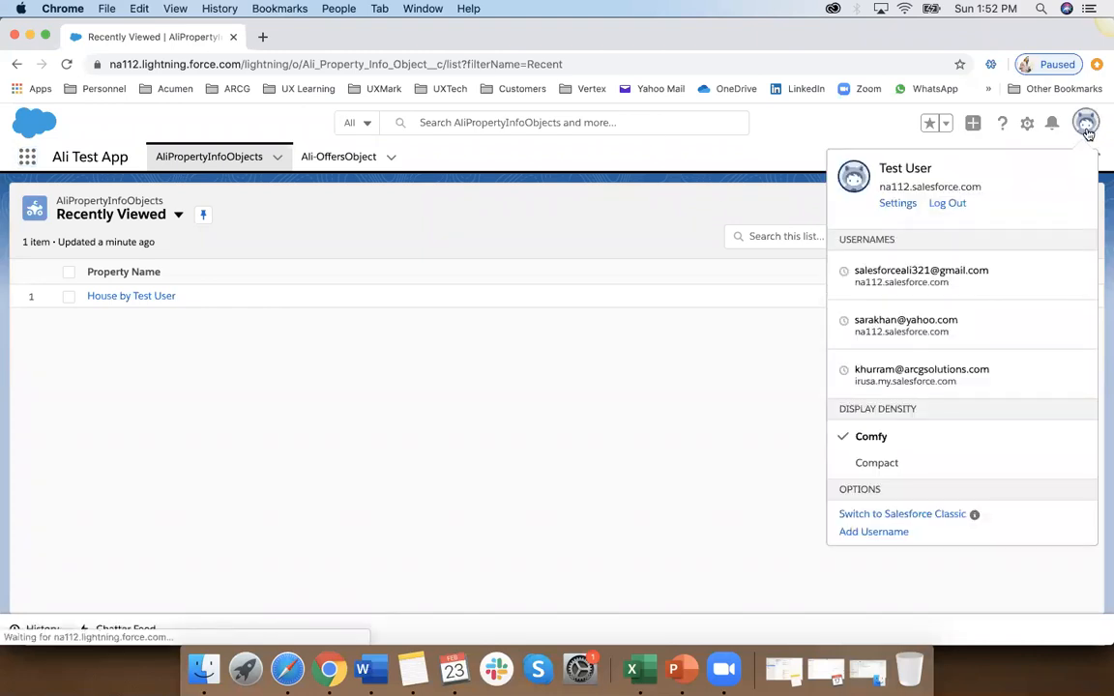
click(950, 201)
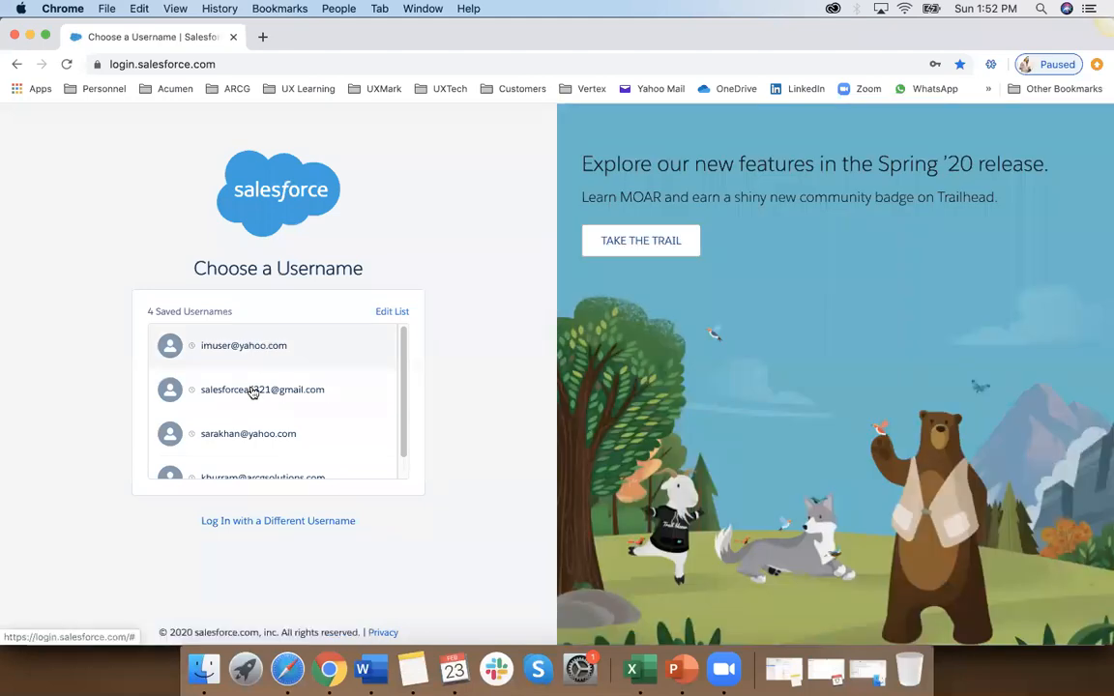
click(251, 390)
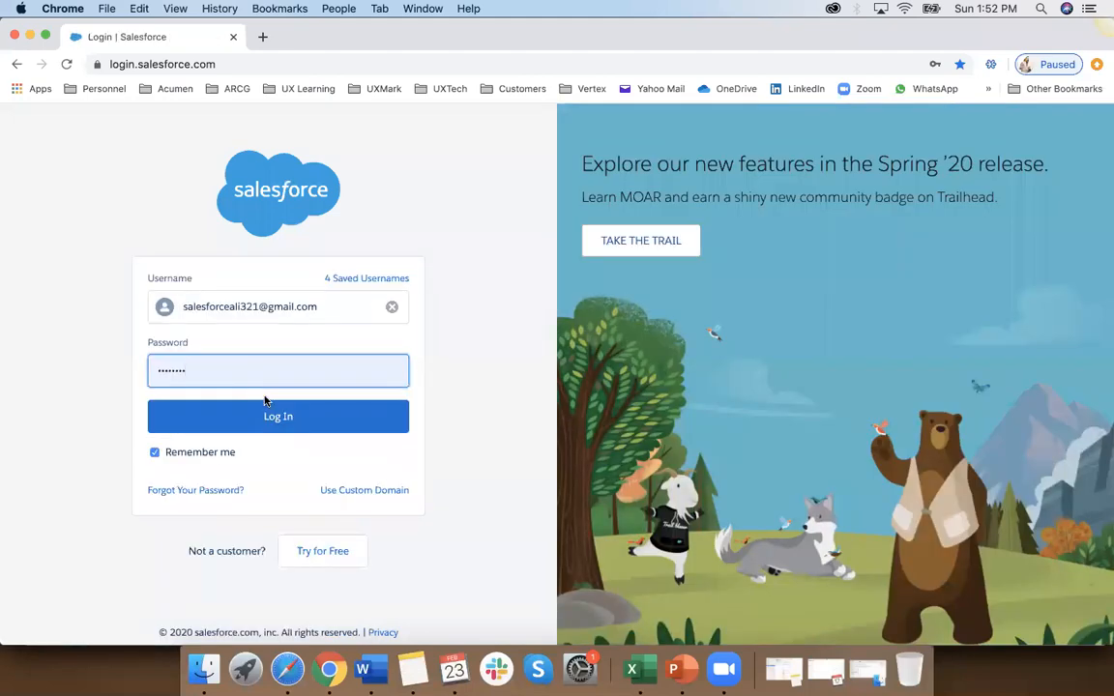
click(276, 415)
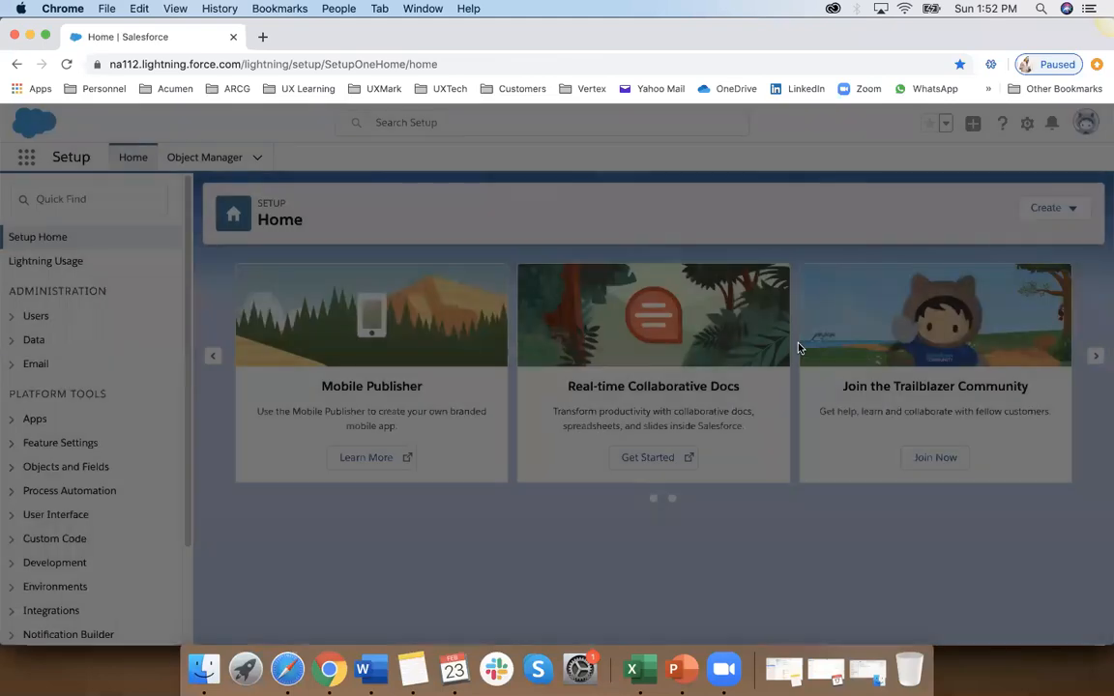
click(631, 422)
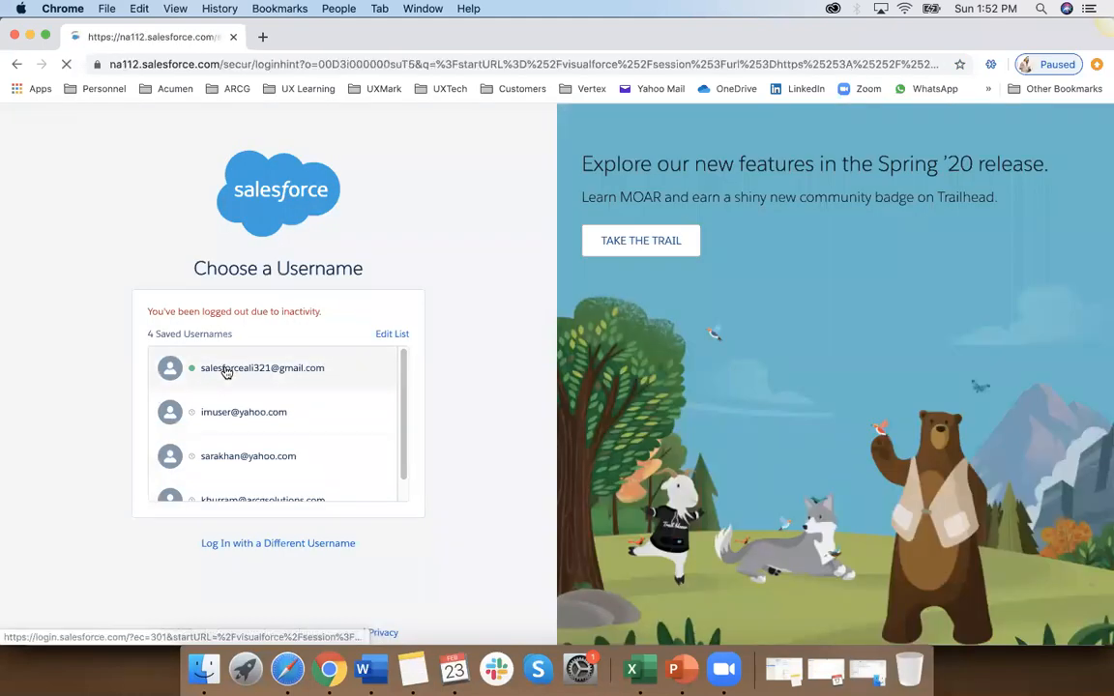
click(225, 373)
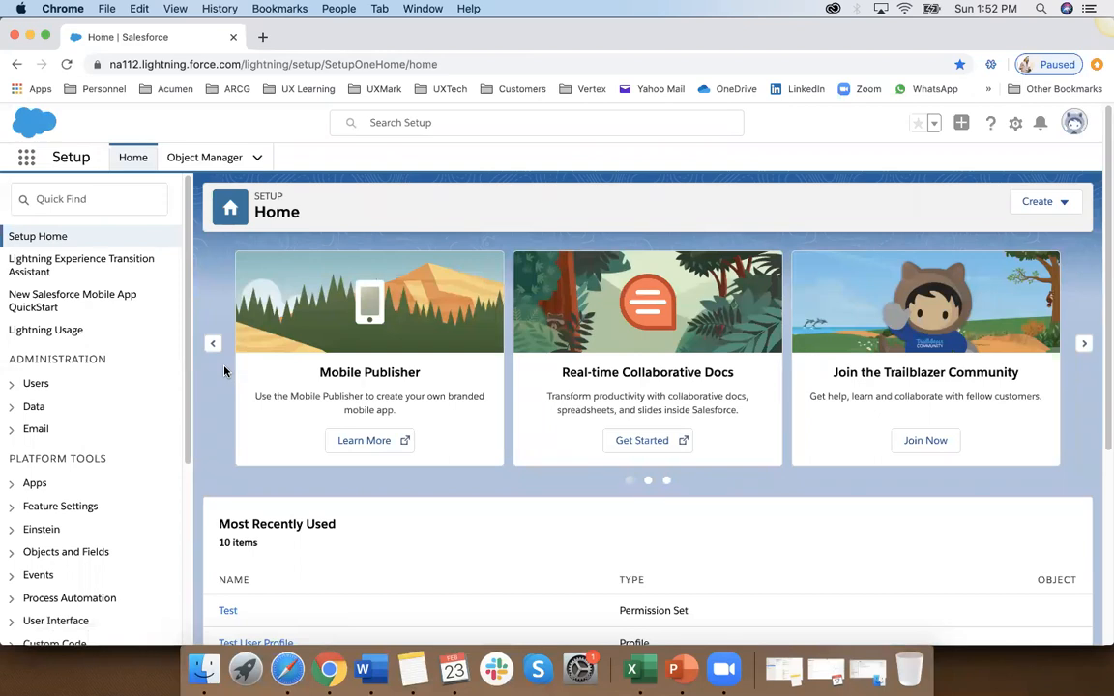
Step: Find Roles in Setup and open the organization's role hierarchy for setup
click(1076, 124)
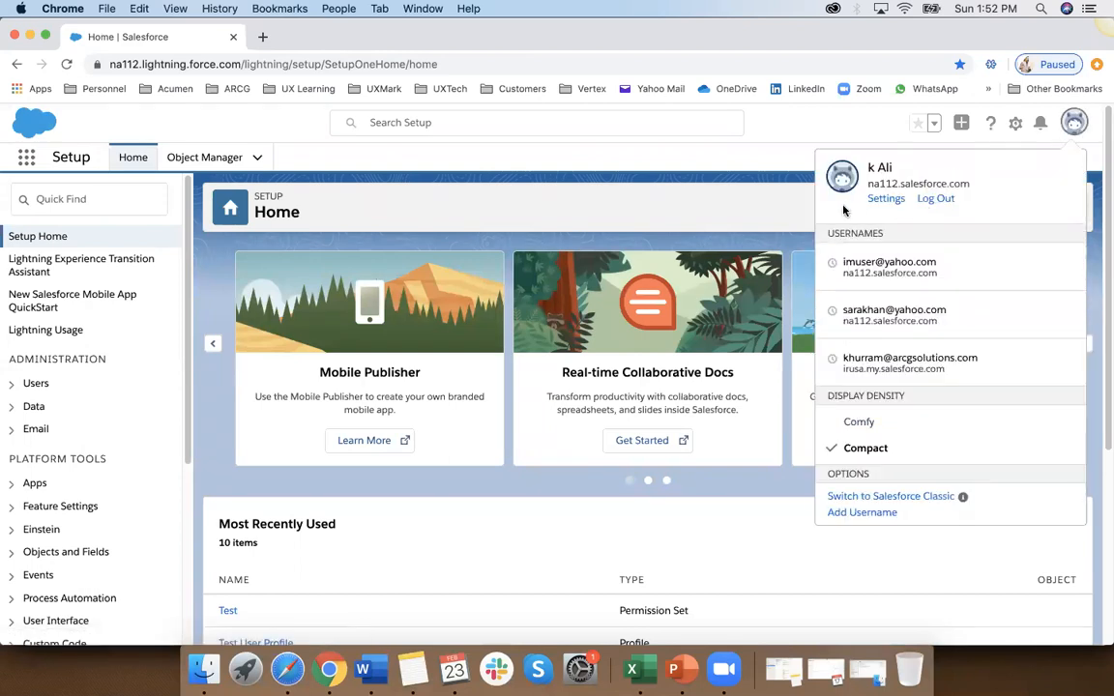
click(449, 163)
click(130, 194)
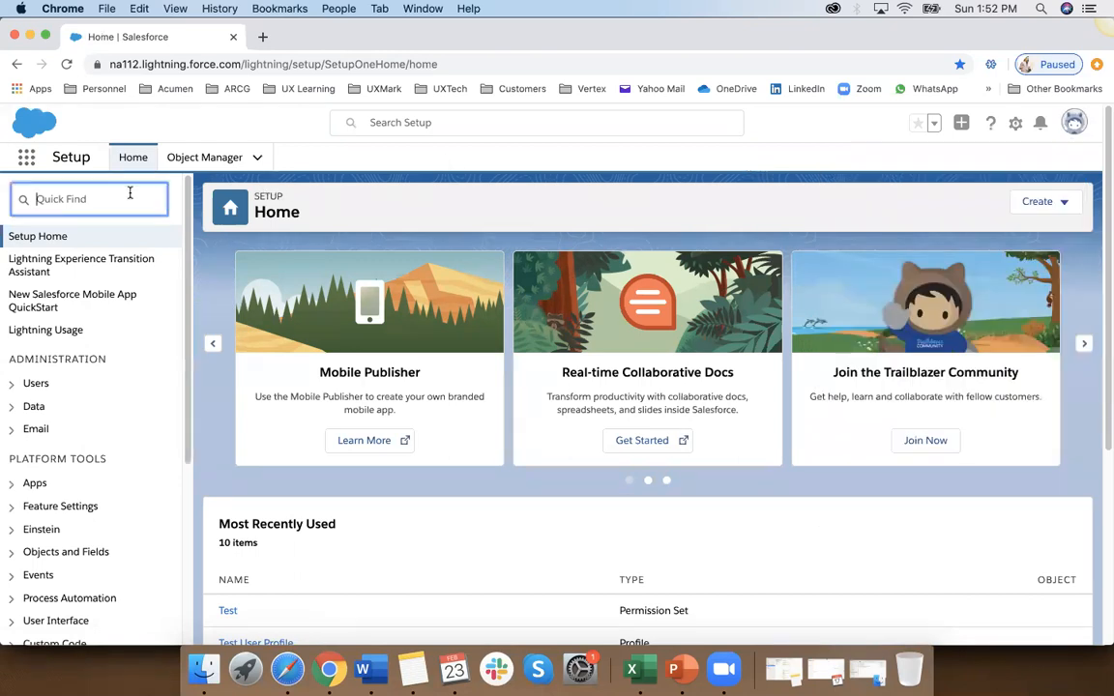
text(roles)
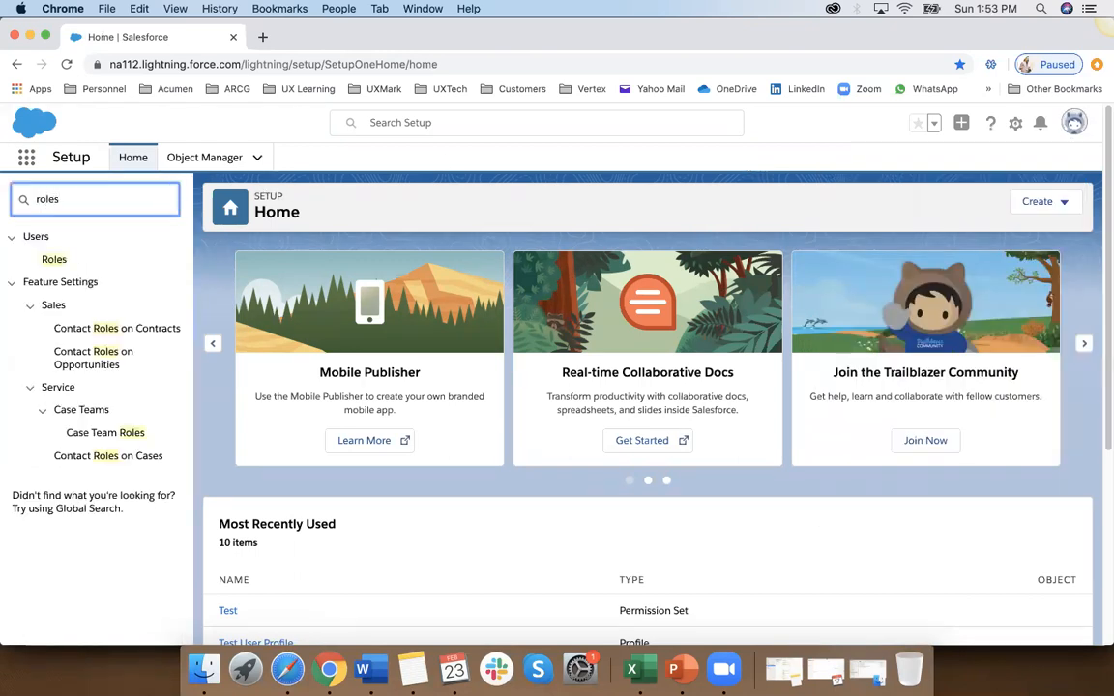
click(55, 260)
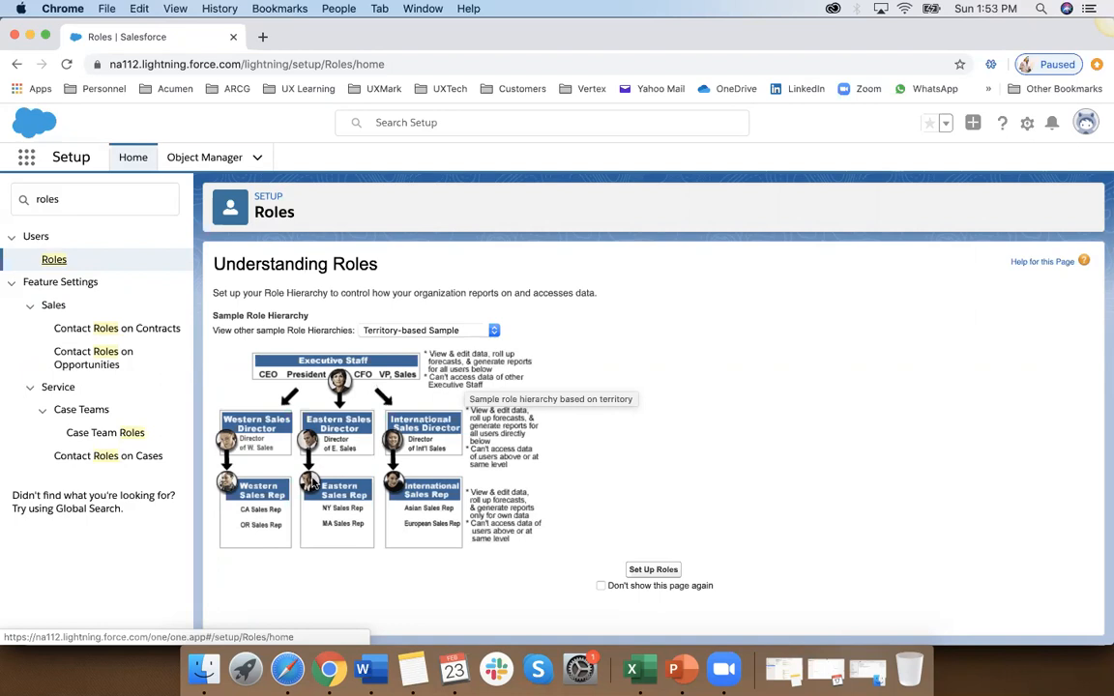
click(654, 571)
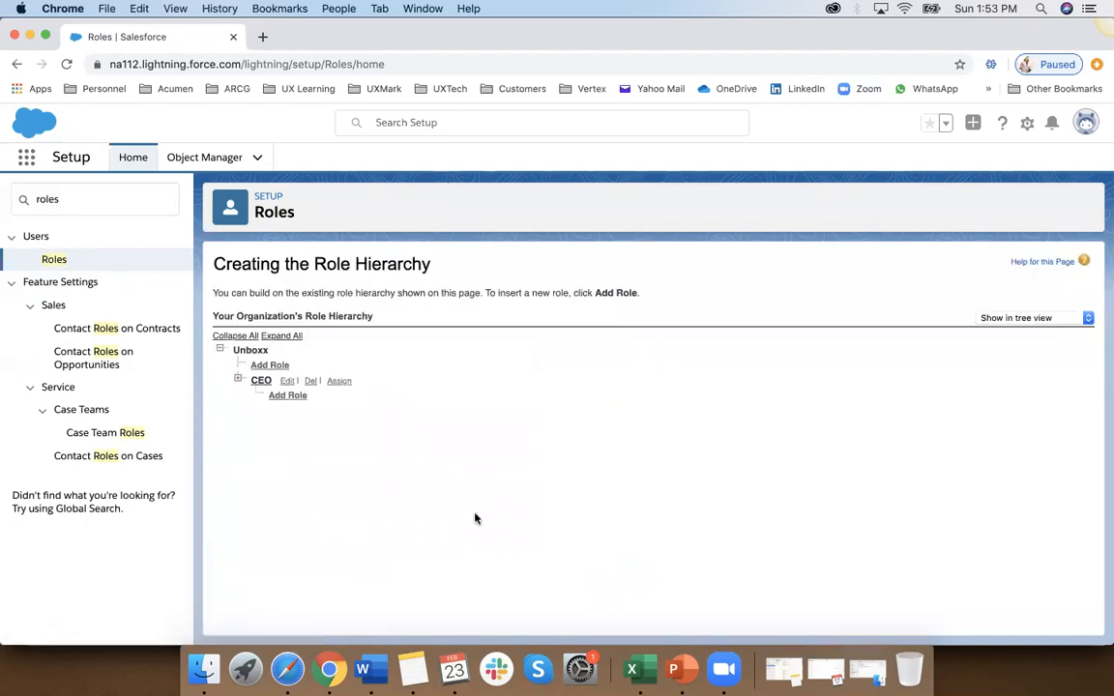
Step: Expand the CEO and CFO branches of the role hierarchy and change the CEO role's label to CMO
click(237, 380)
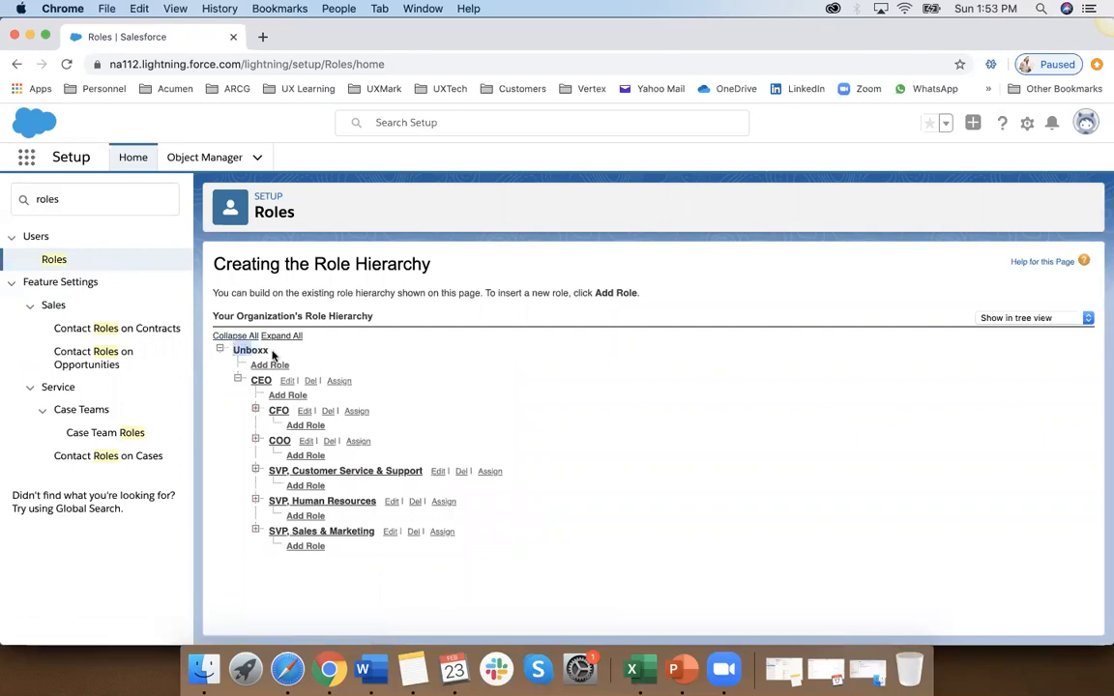
click(257, 410)
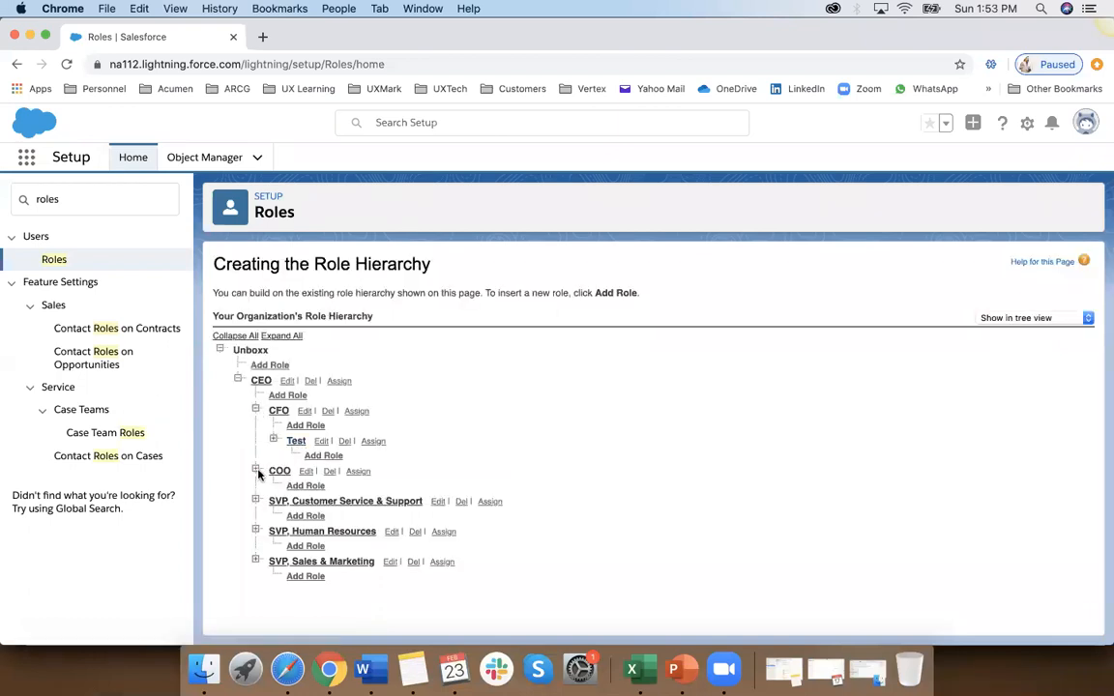
click(287, 382)
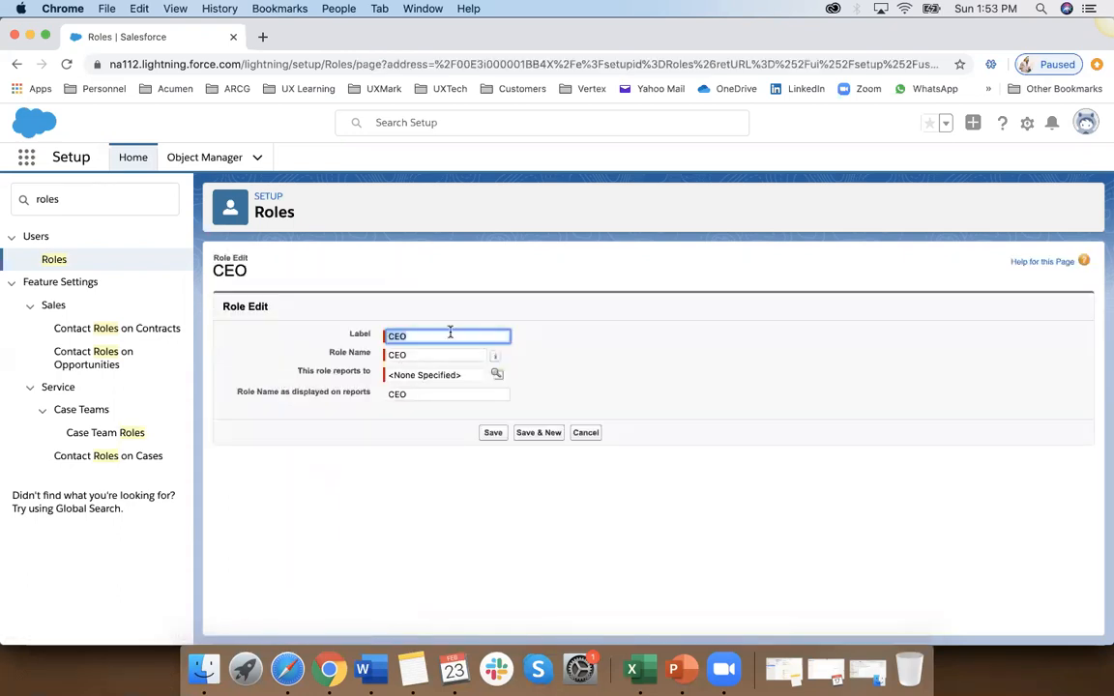
click(494, 432)
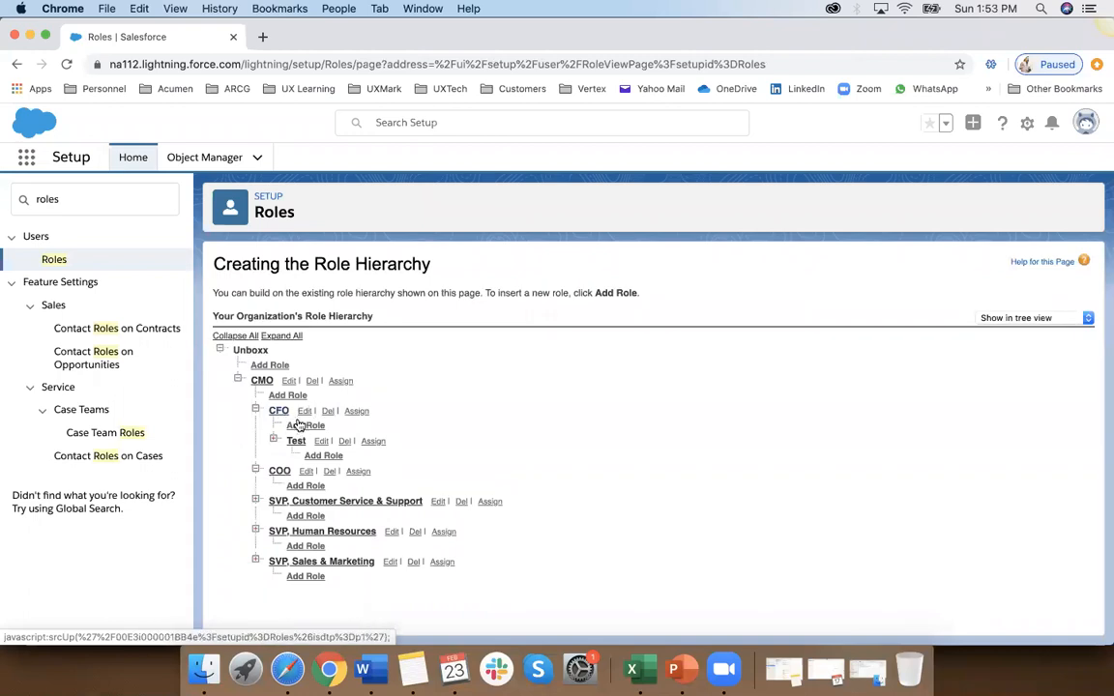
Step: Add a role labelled Director Finance reporting to CFO, and return to the role hierarchy to view it
click(301, 426)
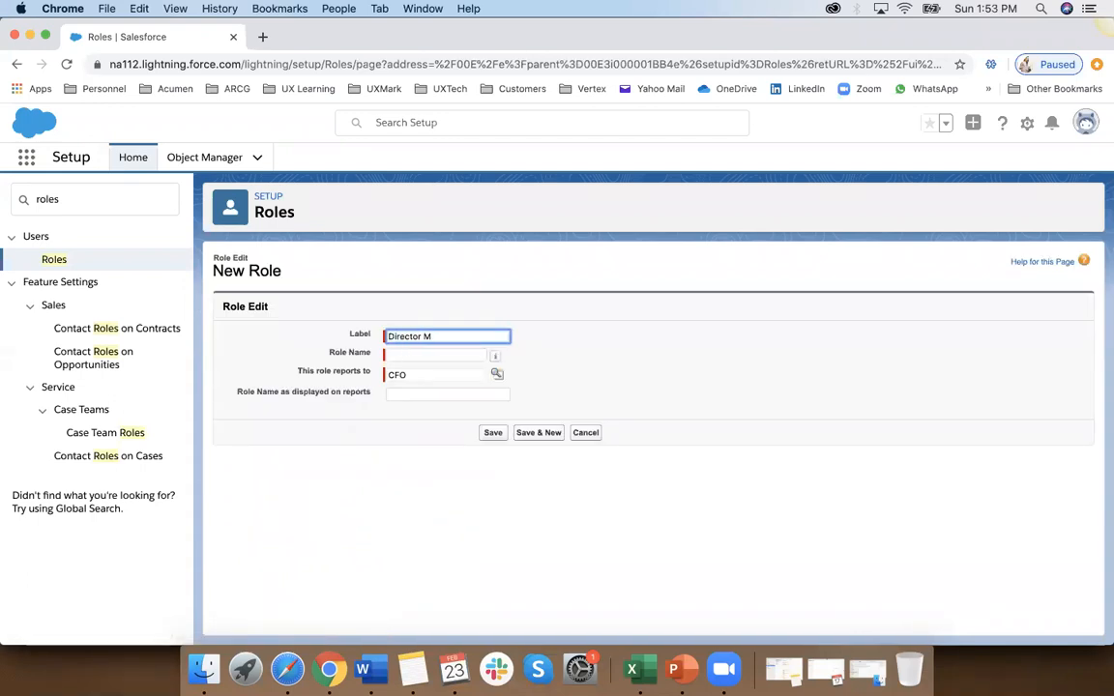
text(Director Finance)
click(493, 435)
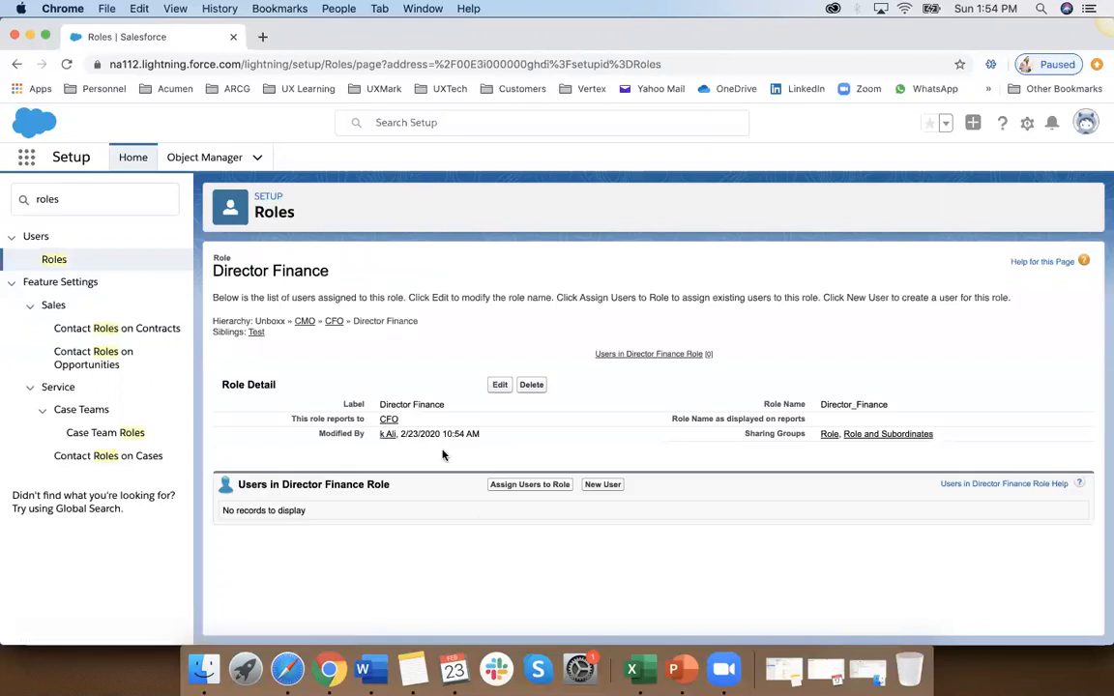
click(58, 260)
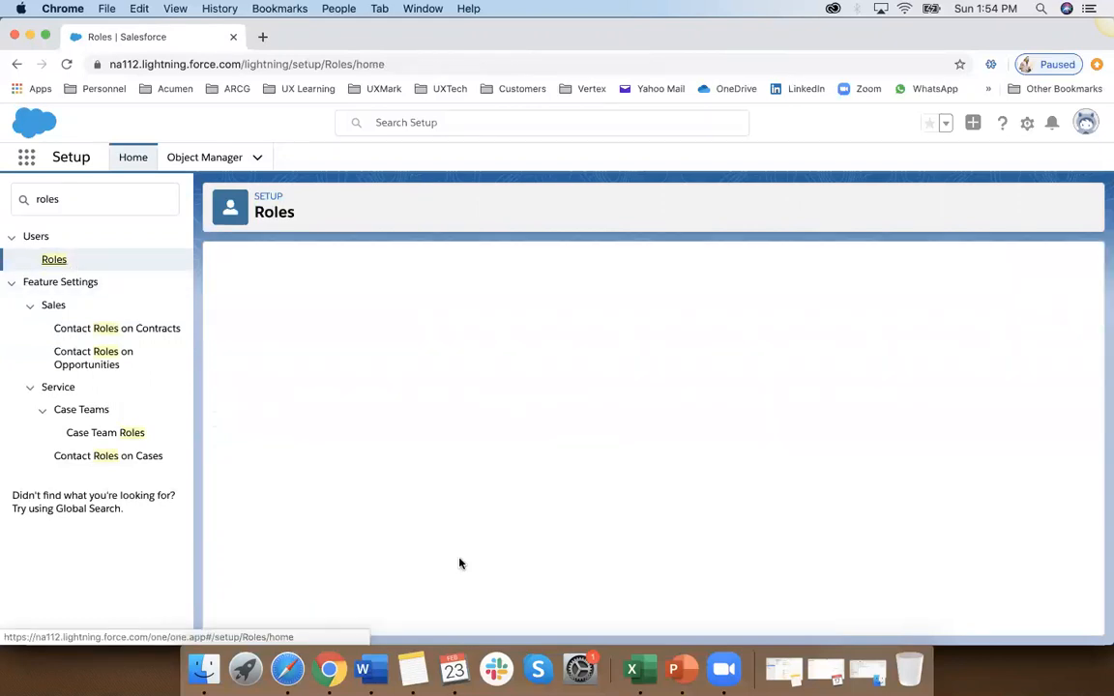
click(654, 571)
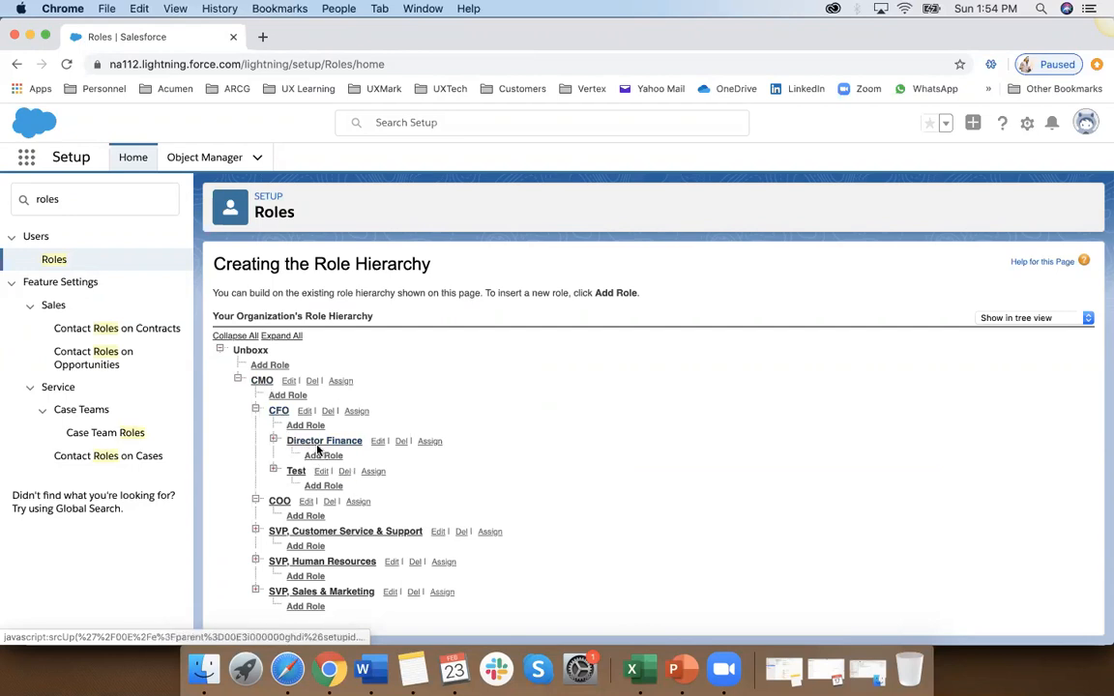
click(275, 470)
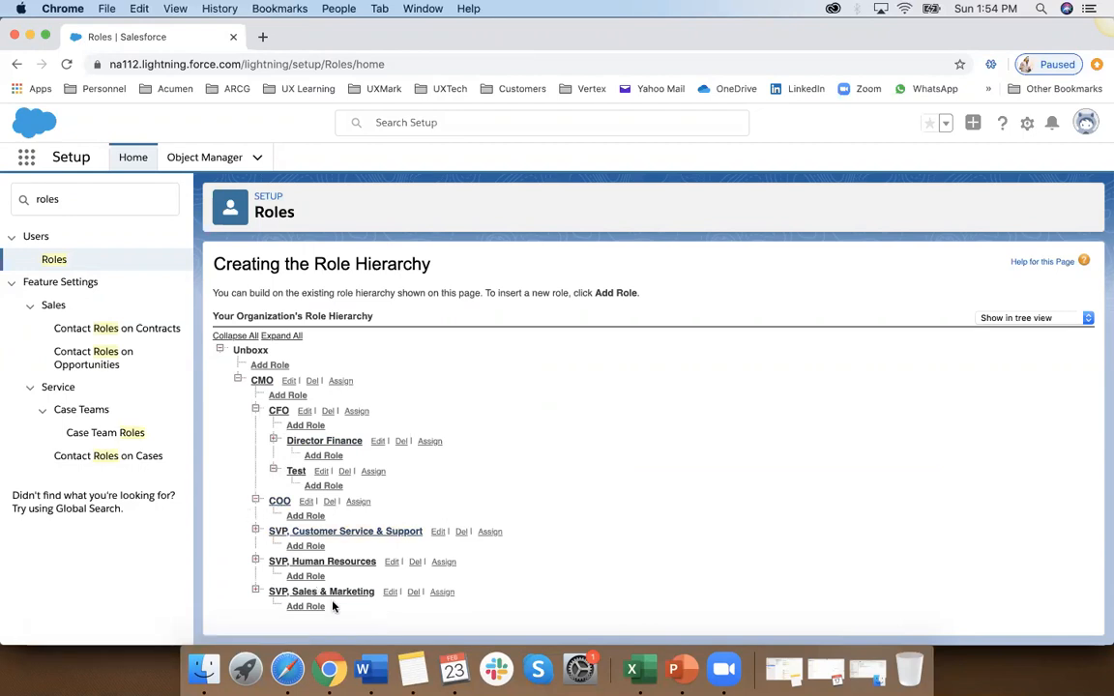
Step: Open user assignment for the Director Finance role, list all users, select Test User and cancel without assigning
click(429, 441)
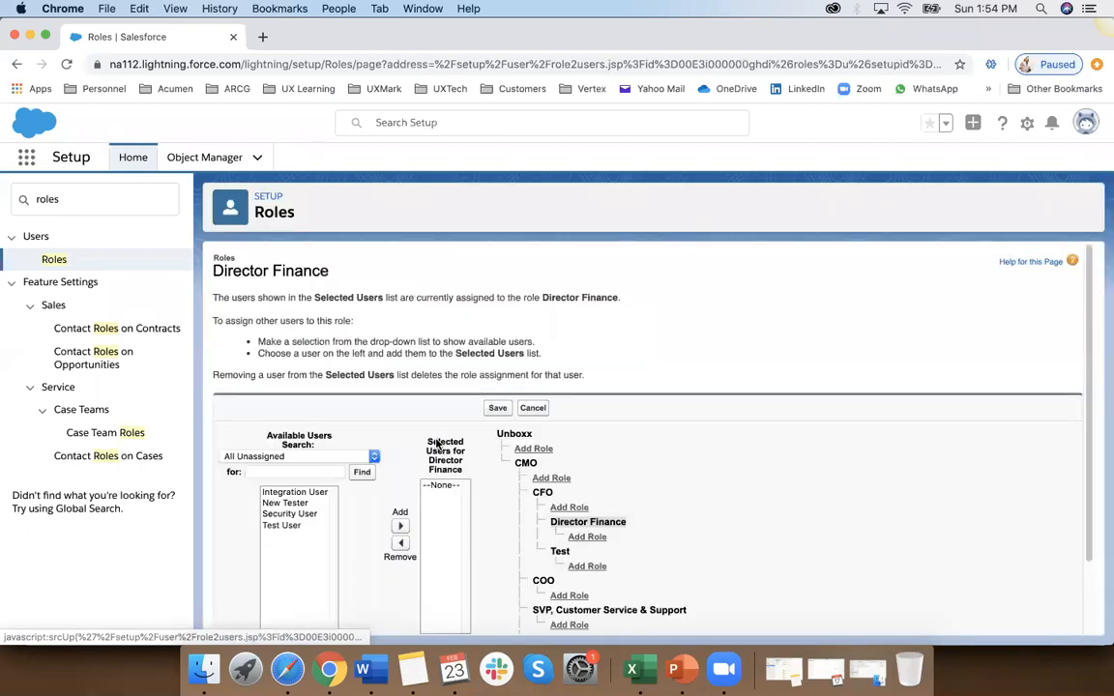
scroll(322, 480, down, 2)
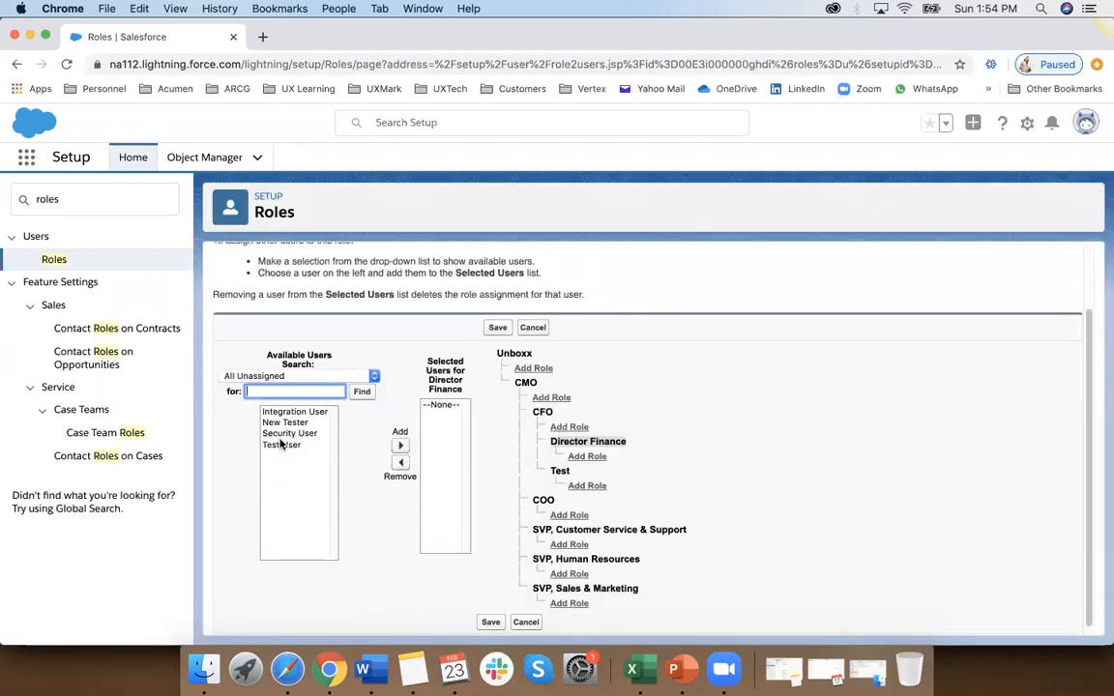
click(296, 376)
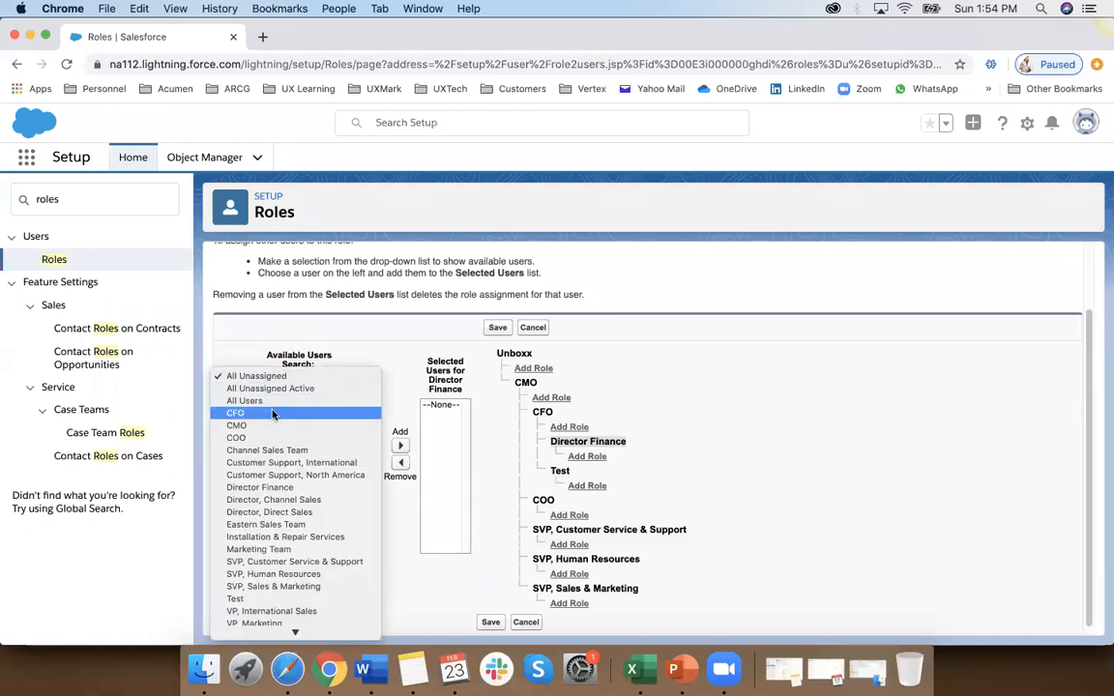
key(Escape)
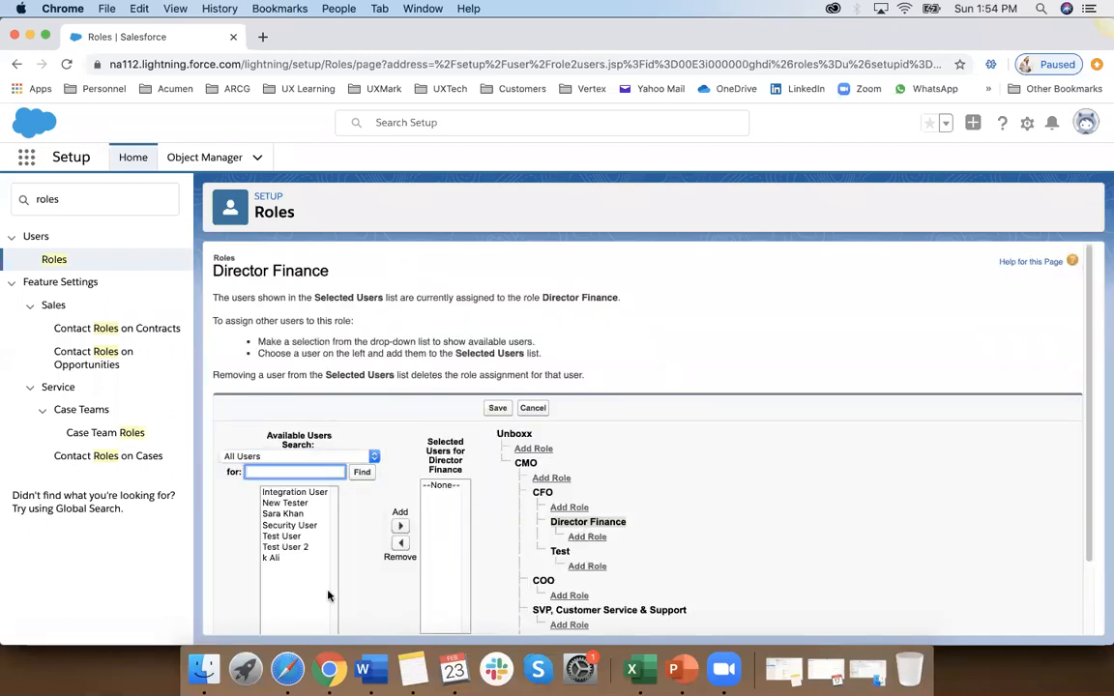
scroll(215, 581, down, 3)
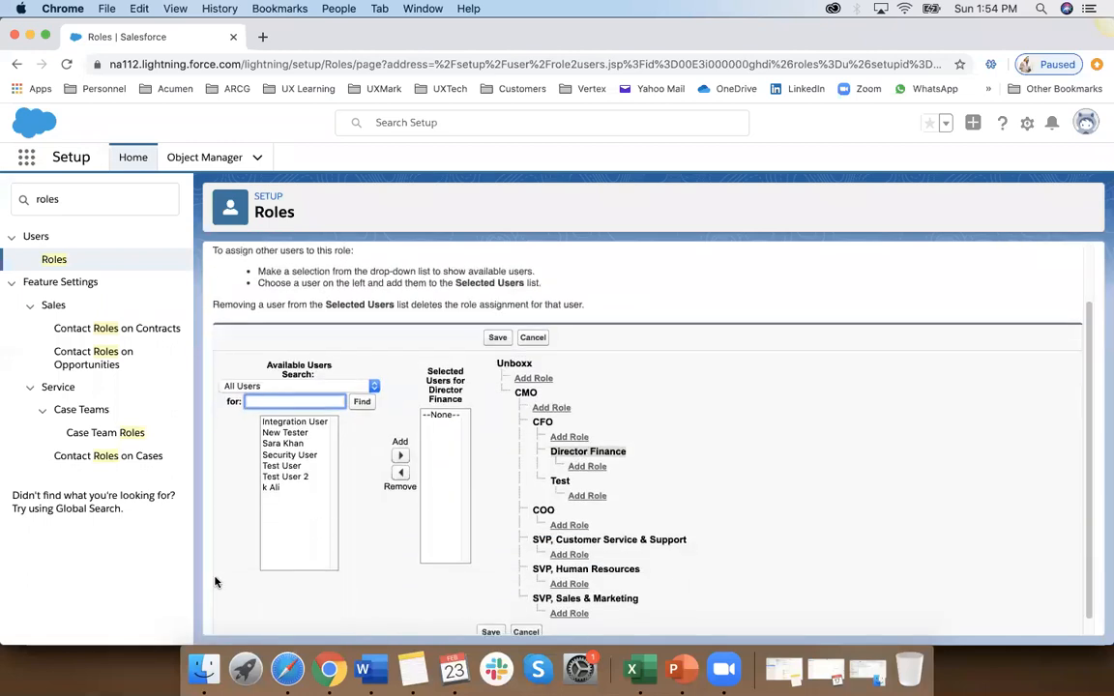
click(273, 489)
click(286, 467)
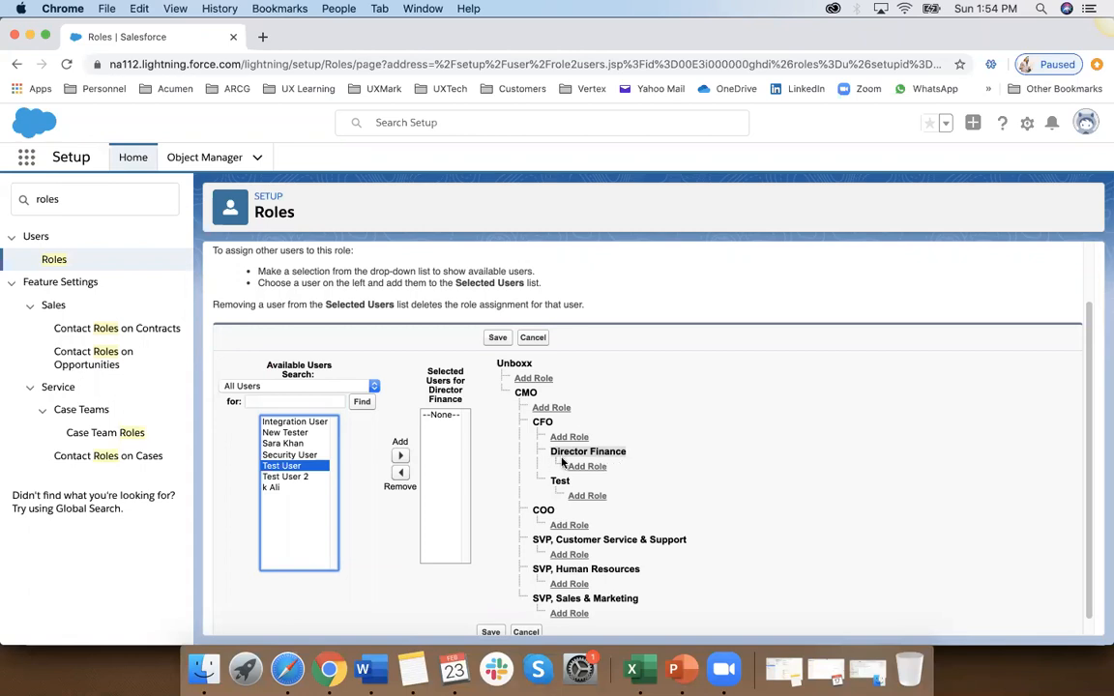
scroll(495, 525, down, 1)
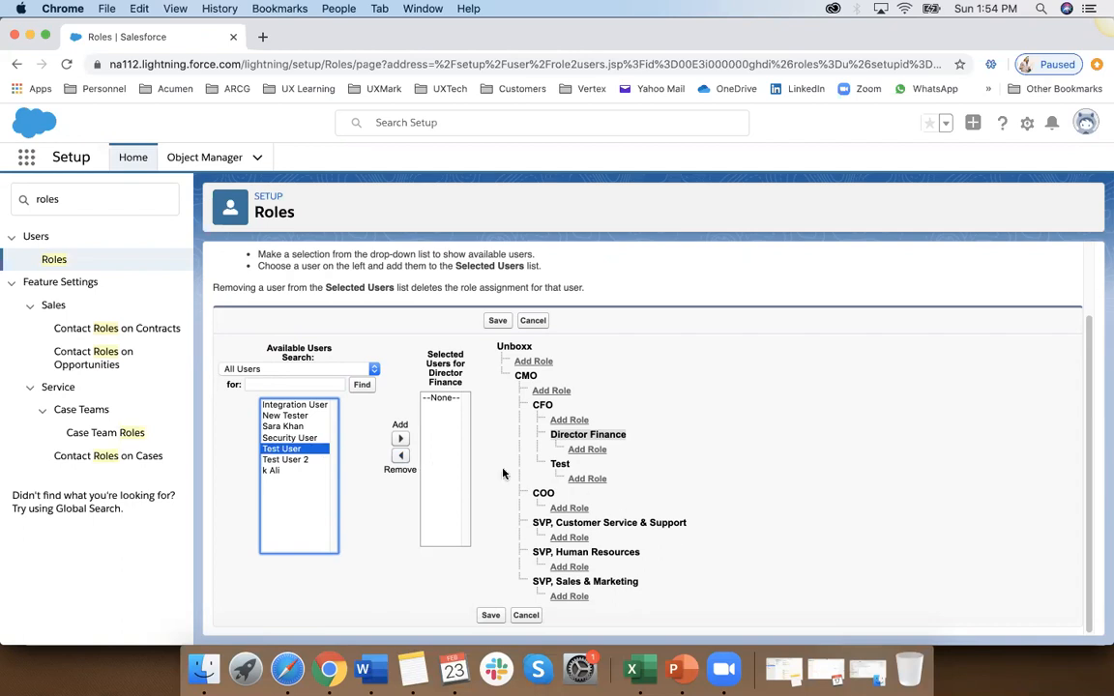
click(527, 616)
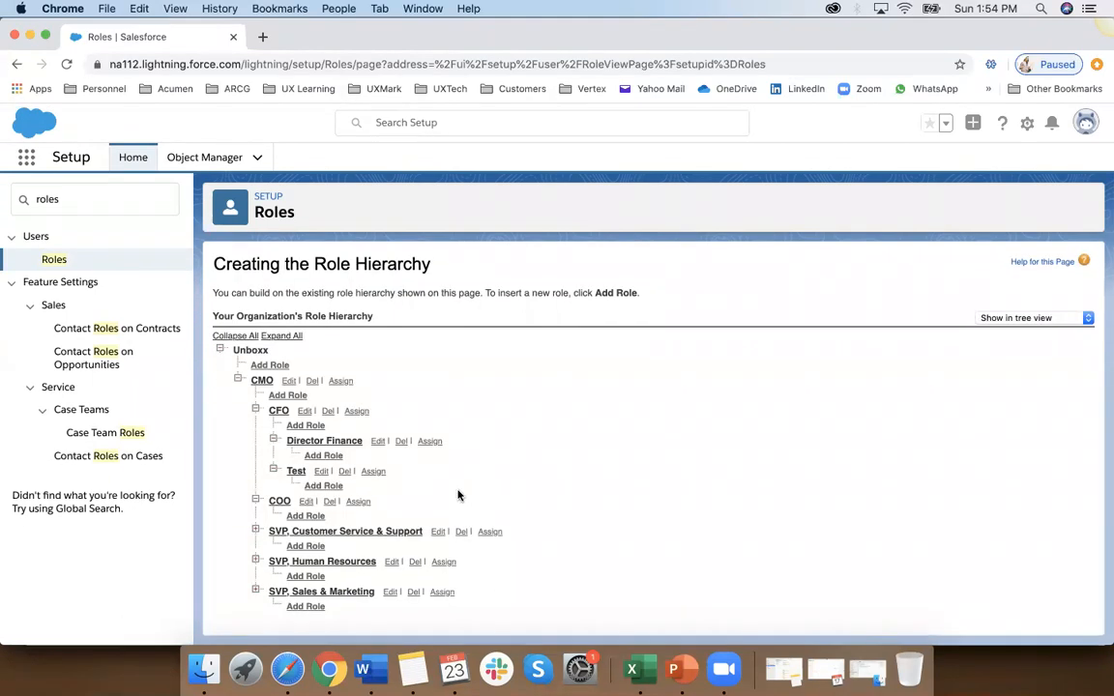
Step: Look at the user assignment page of the Test role under CFO, and return to the hierarchy
click(97, 201)
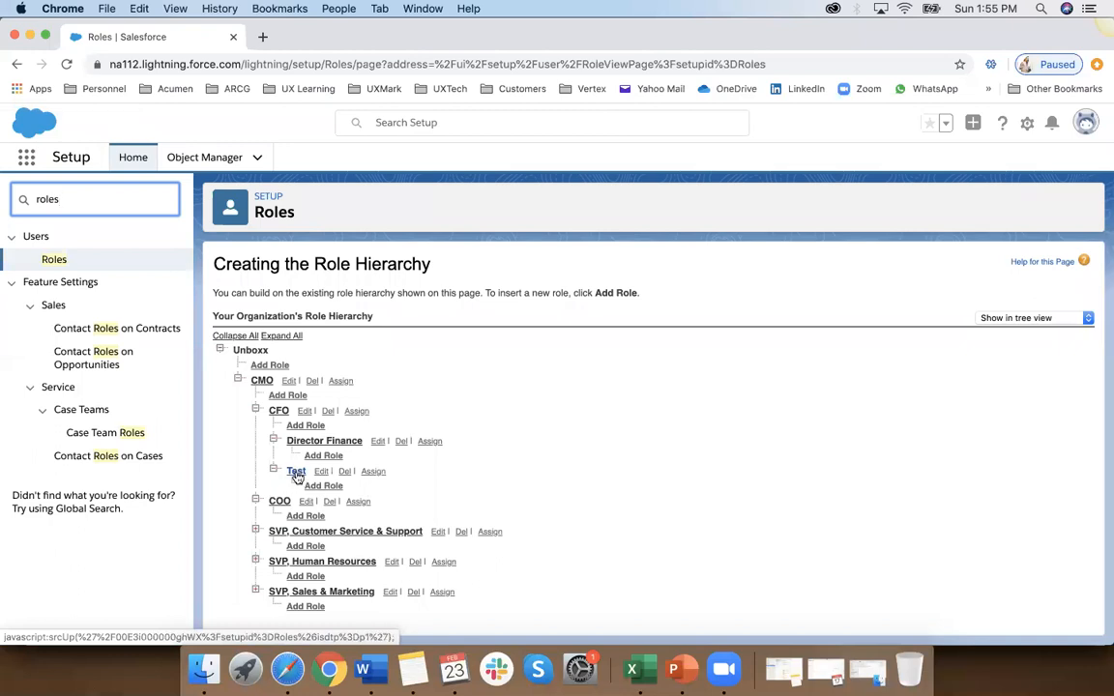
click(374, 471)
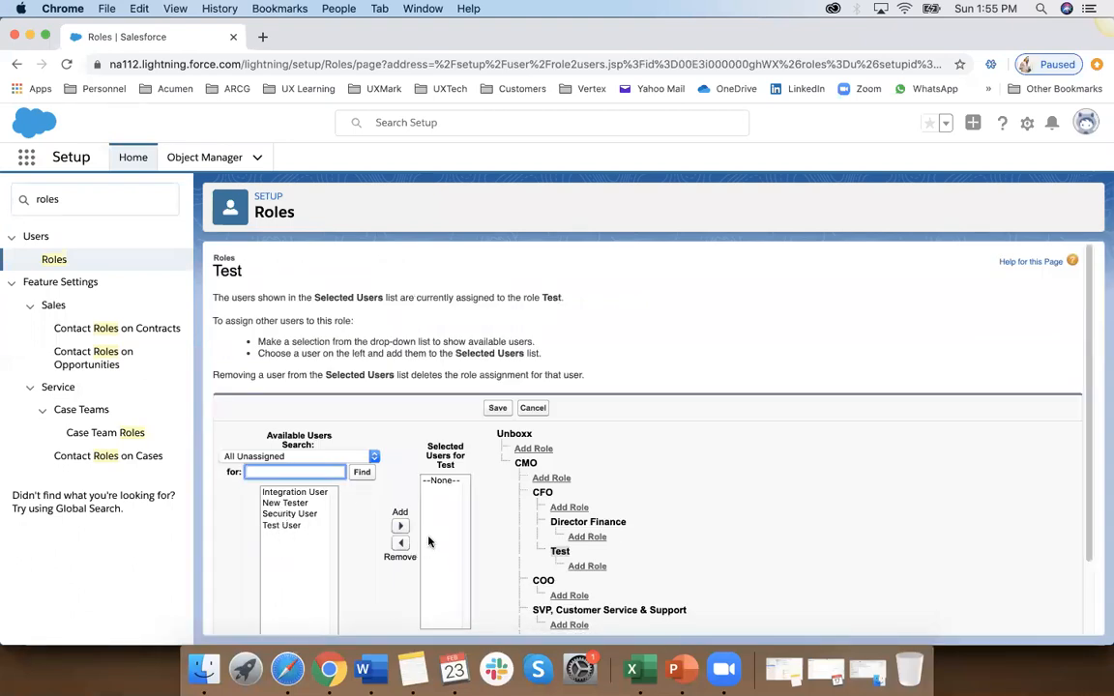
click(537, 410)
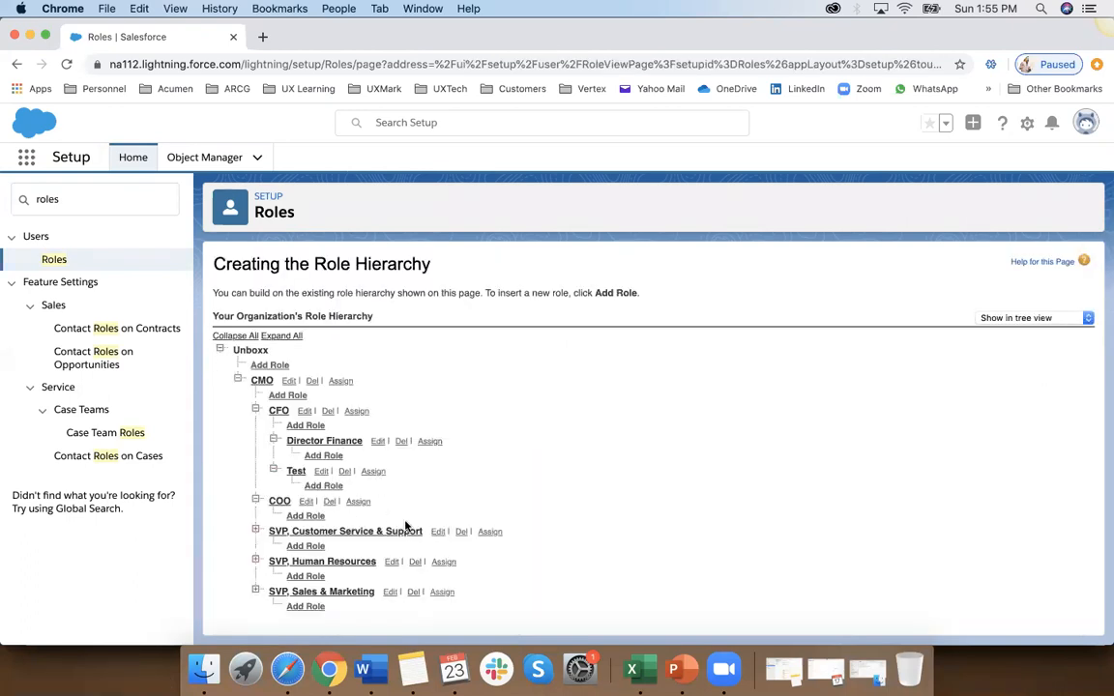
Step: Return to Setup Home, search Setup for queues and open the Queues page
click(55, 261)
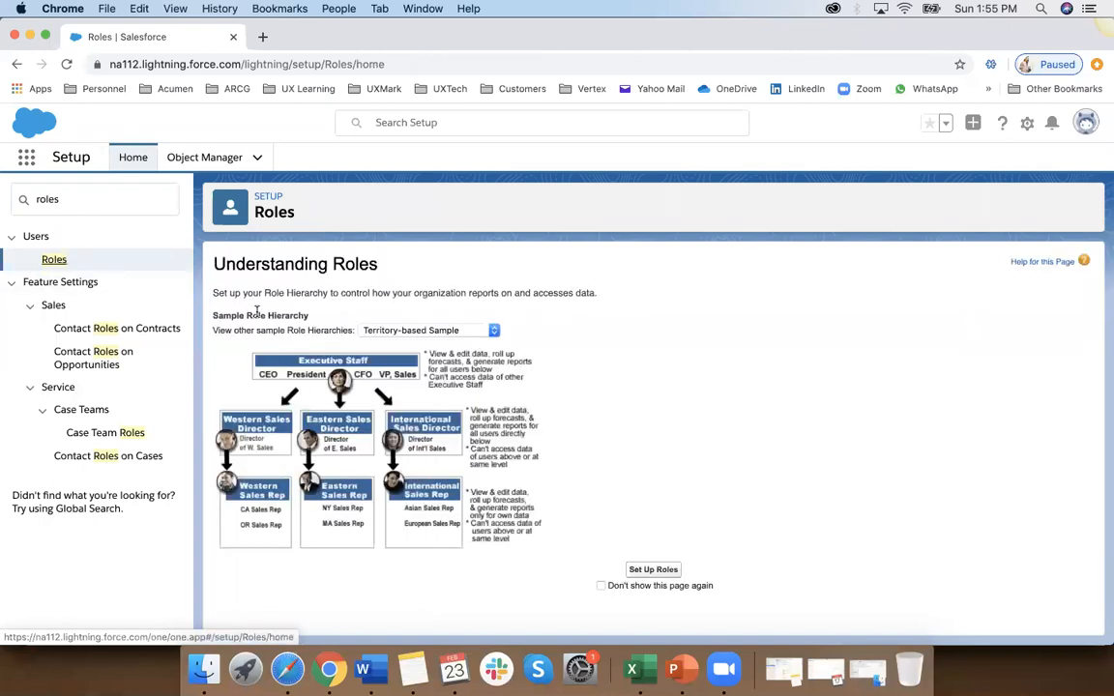
click(133, 156)
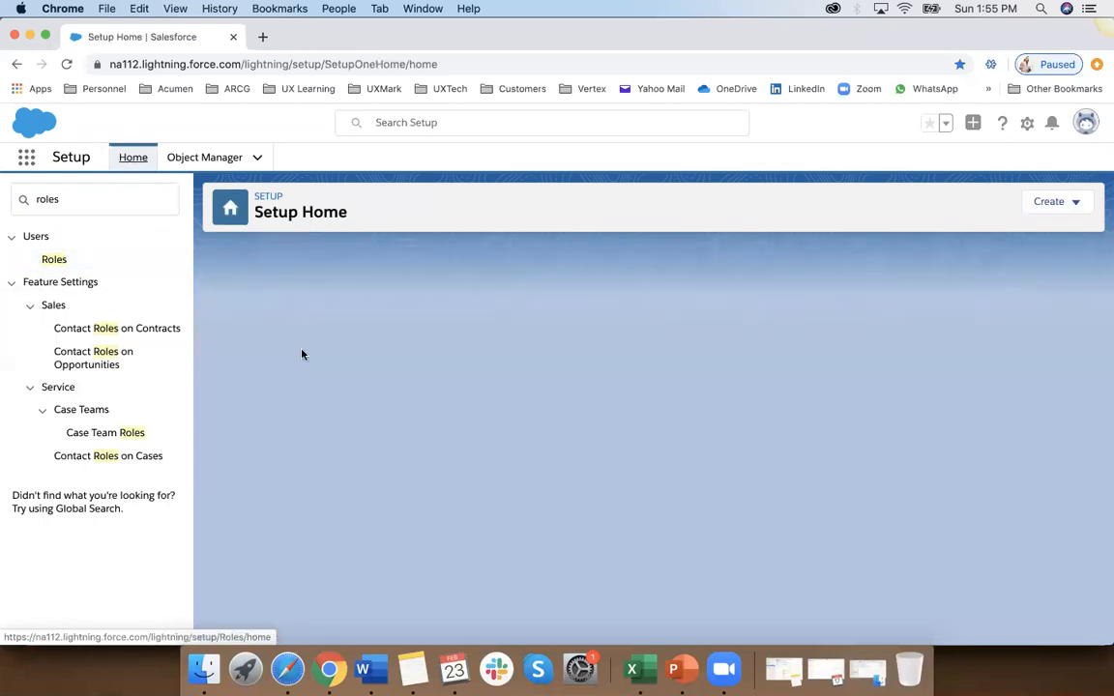
click(119, 195)
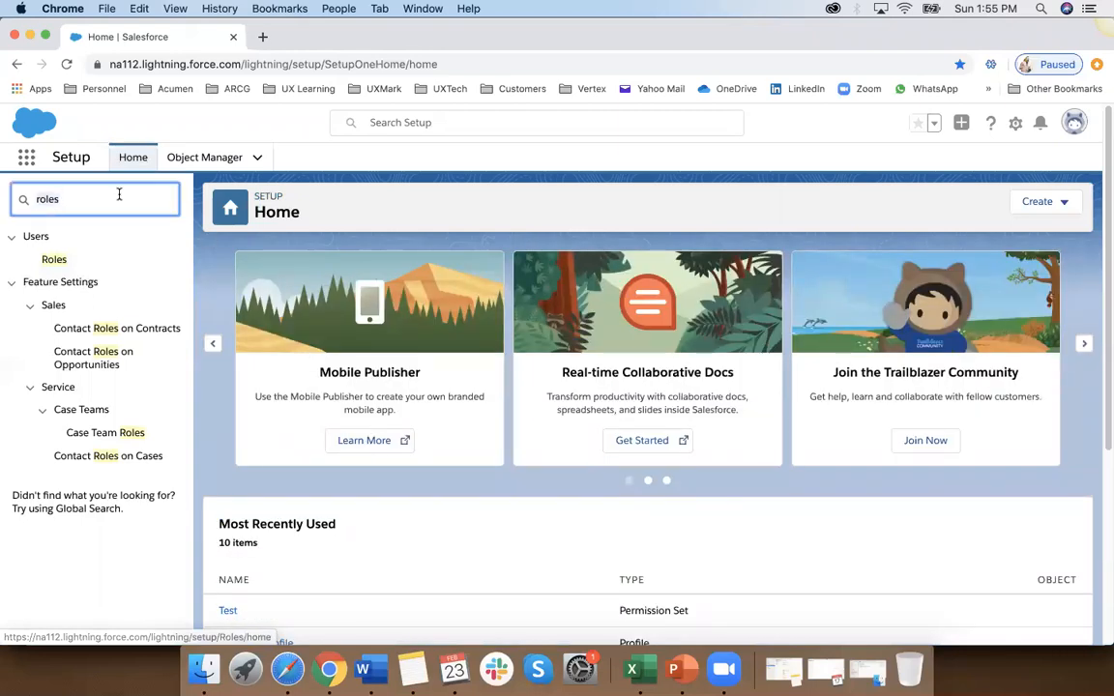
double_click(119, 195)
text(queues)
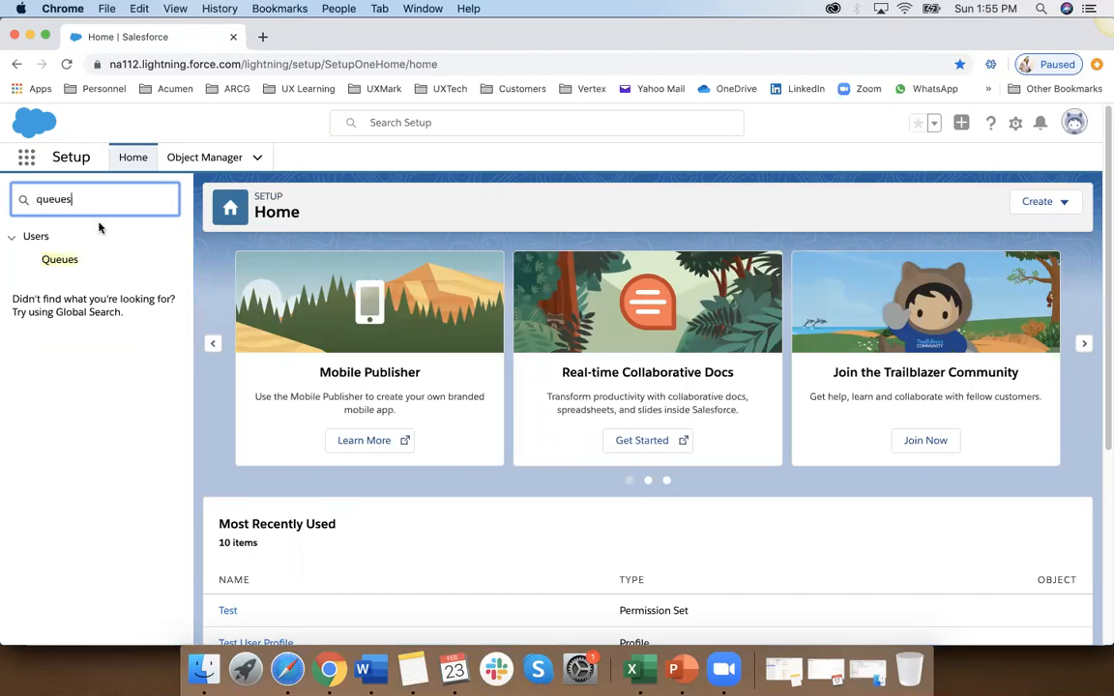
click(62, 260)
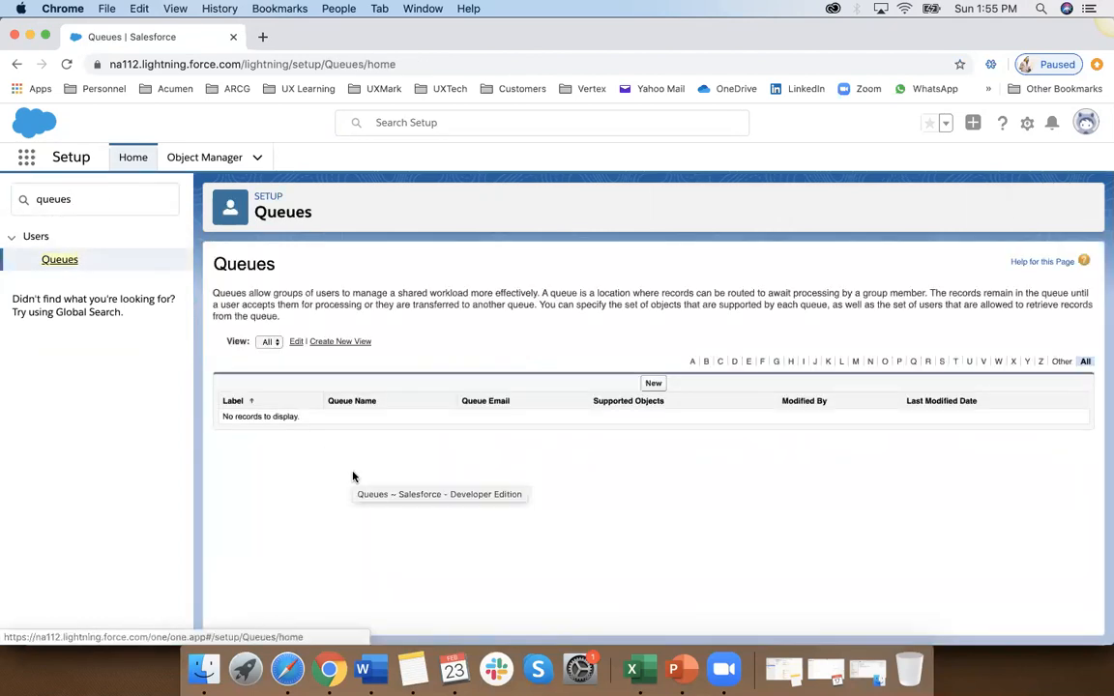
Step: Review the Groups, Queues and Roles entries in the Excel workbook, and open the Organization Wide Defaults (OWD) slide in PowerPoint
key(super+Tab)
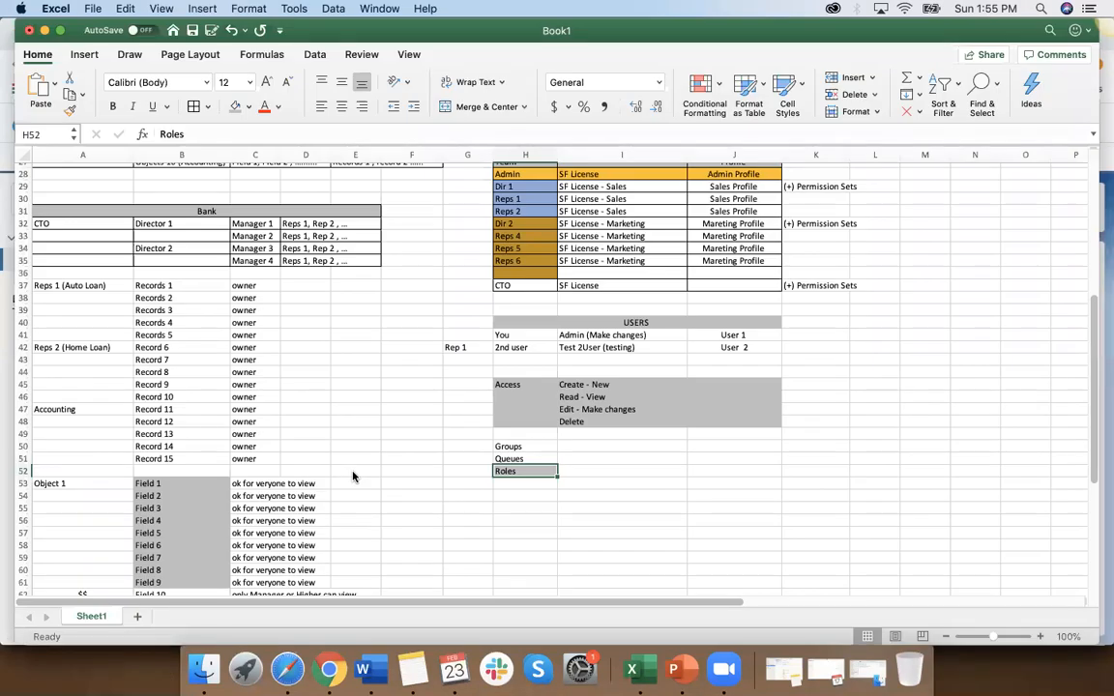
key(super+Tab)
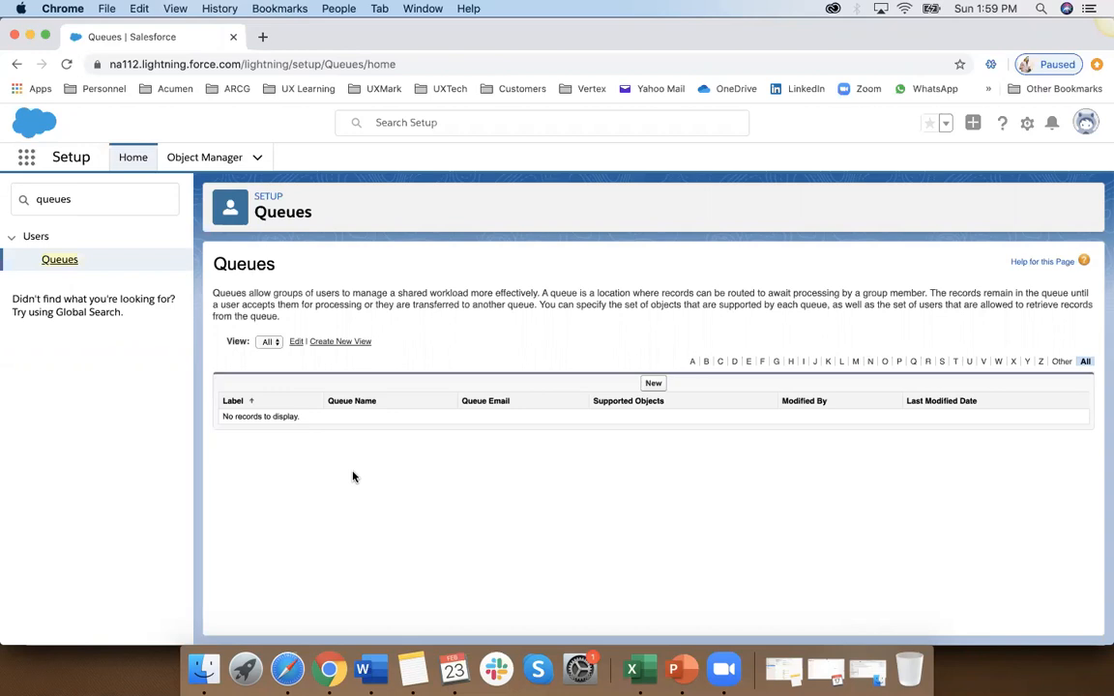
click(680, 666)
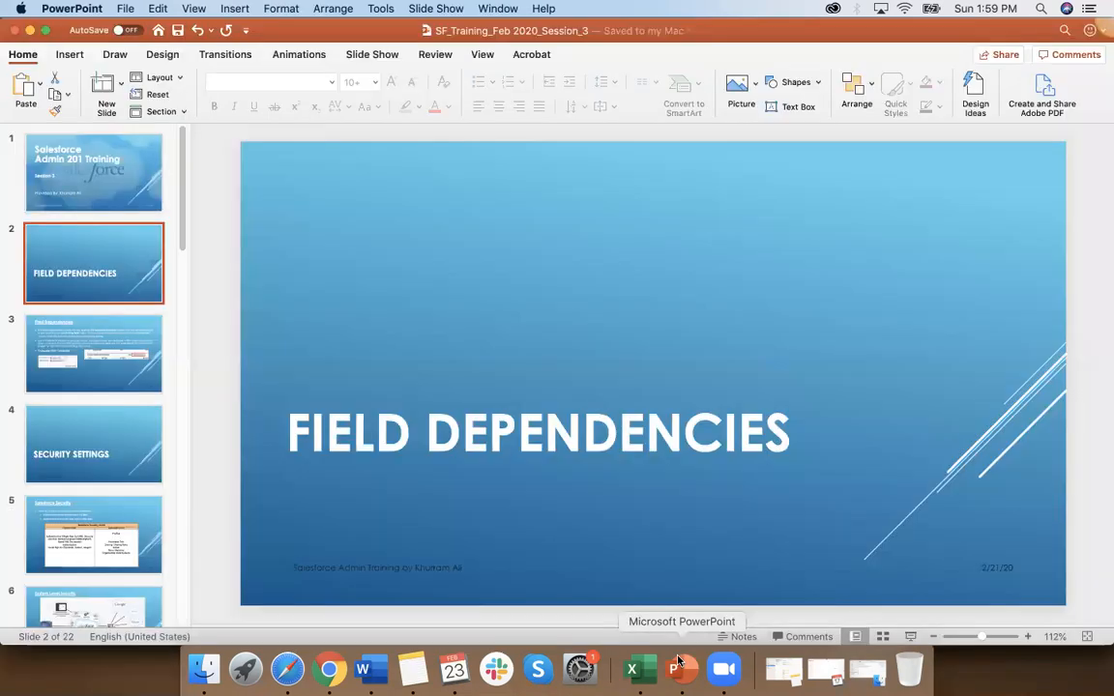
scroll(75, 448, down, 5)
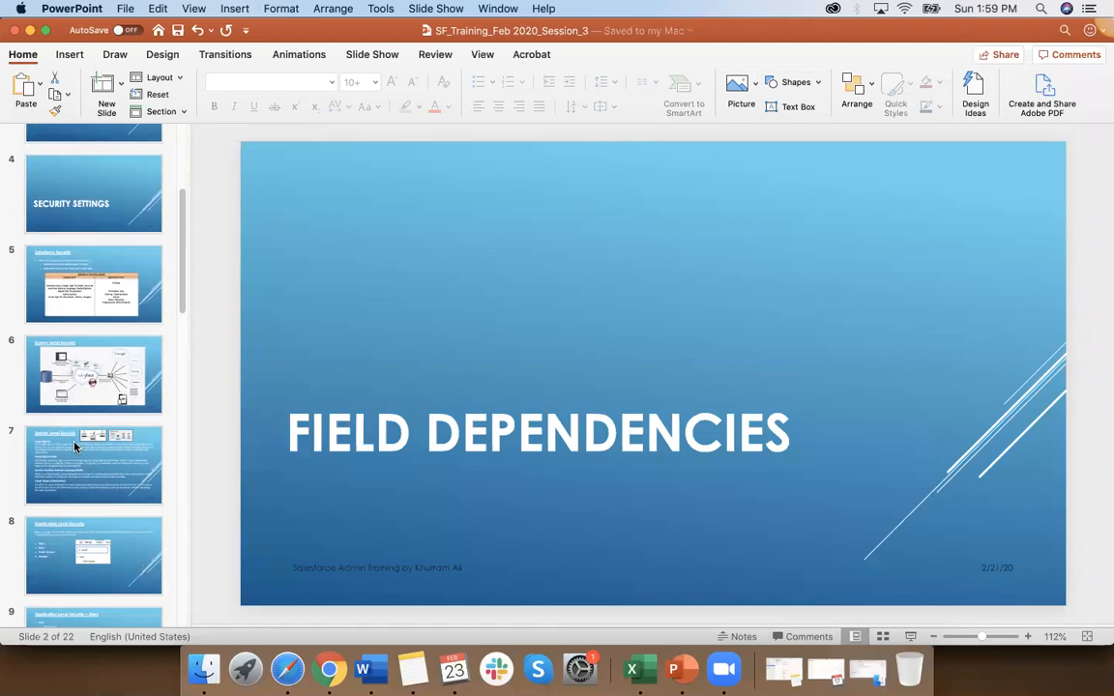
scroll(75, 447, down, 12)
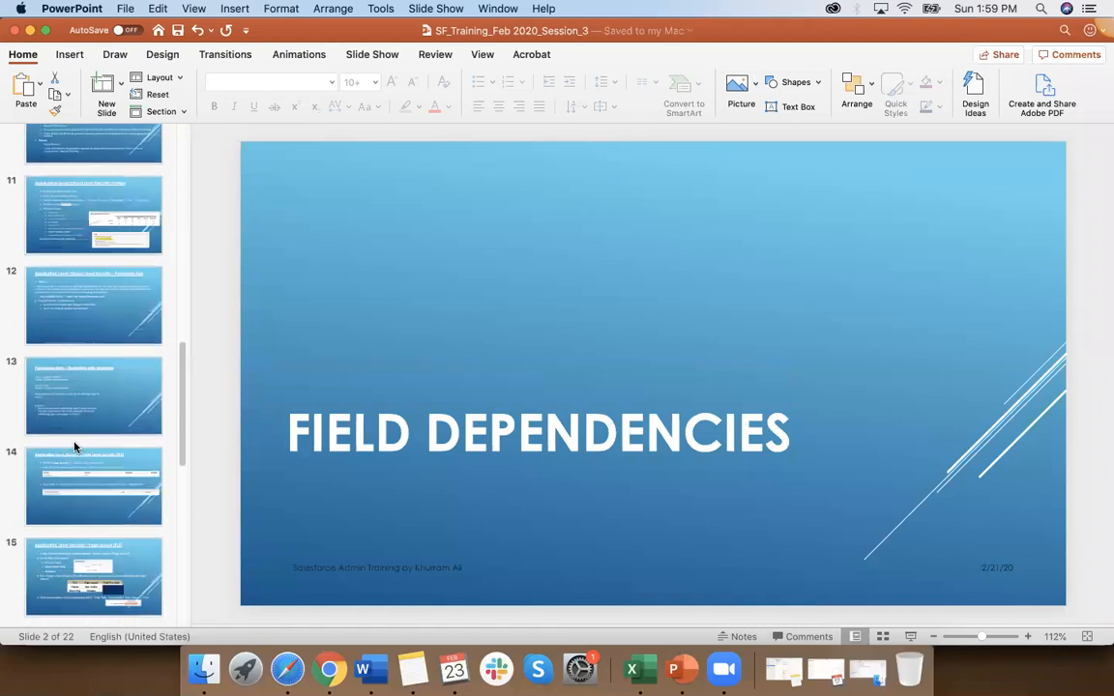
scroll(75, 447, down, 3)
click(75, 436)
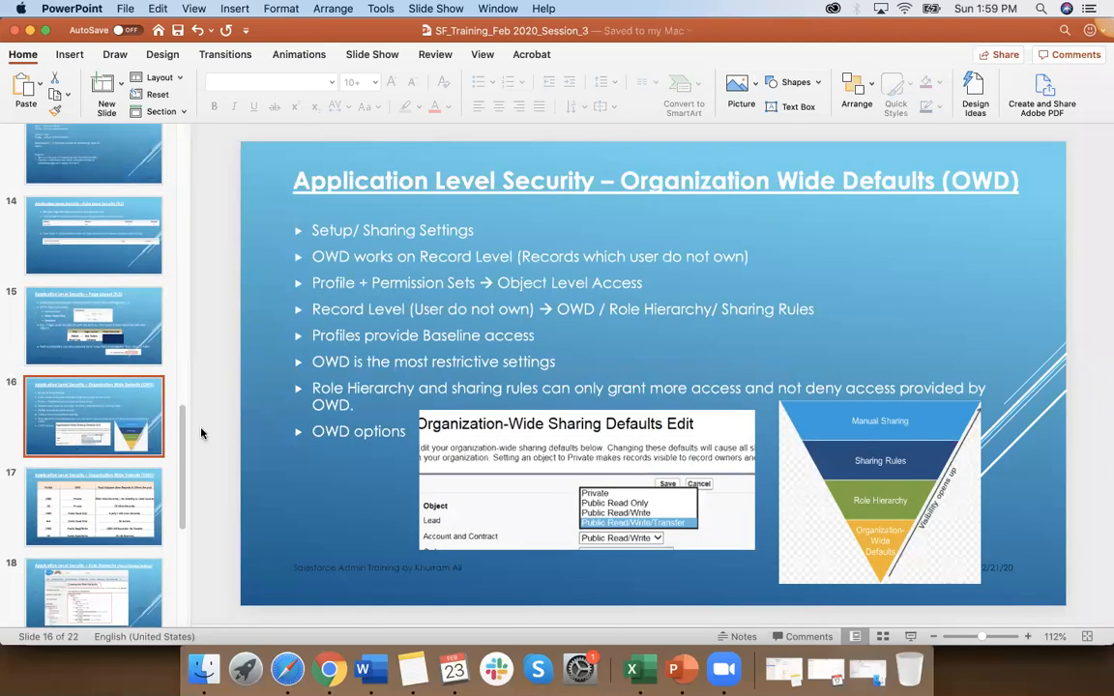
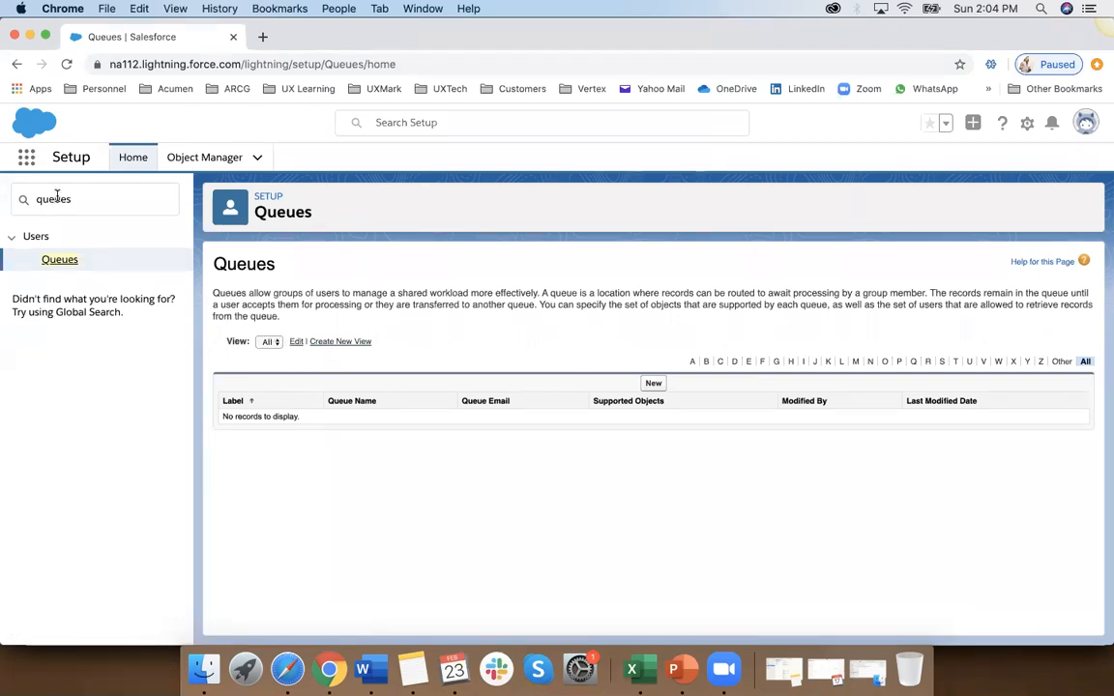
click(346, 344)
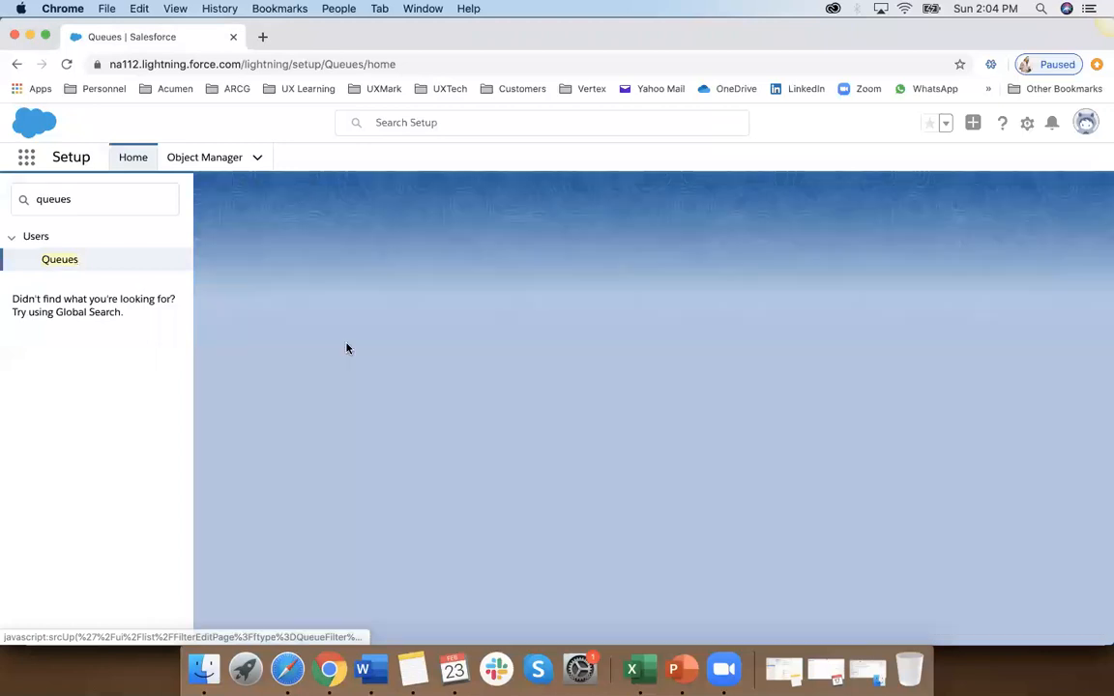
click(516, 311)
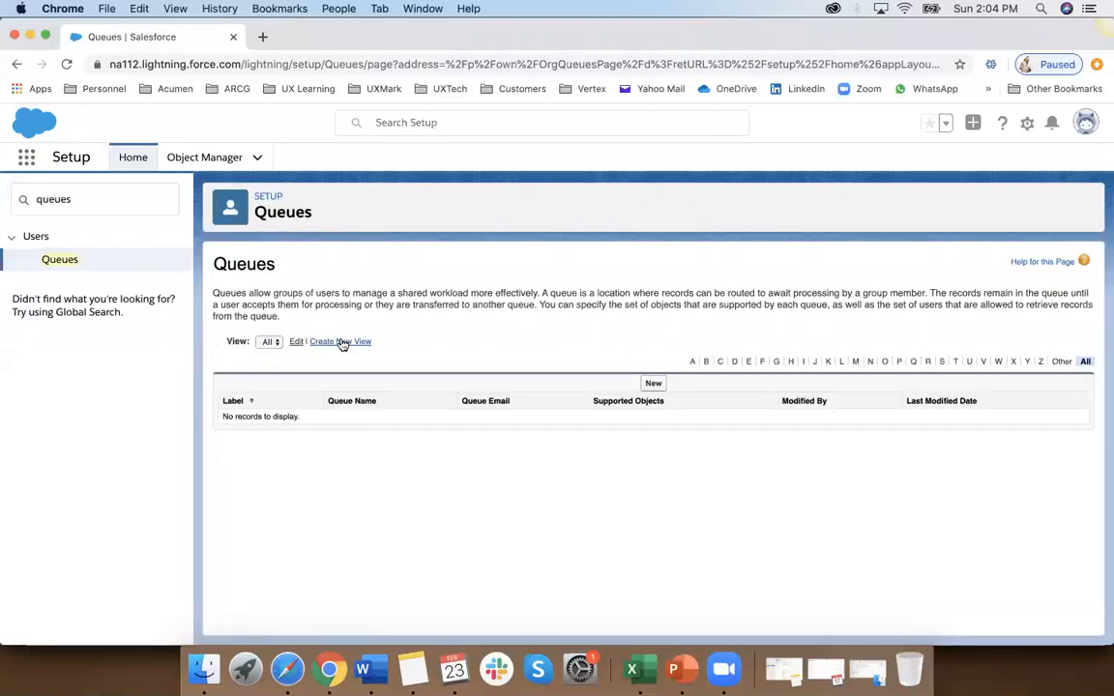
click(269, 342)
click(269, 354)
click(1086, 123)
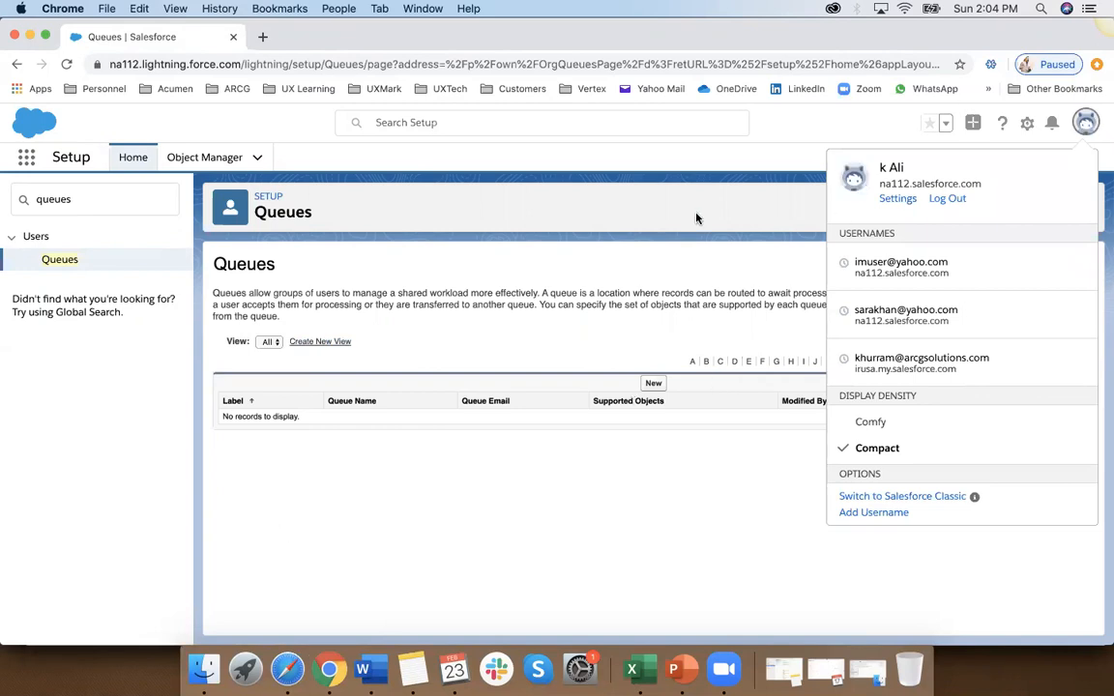
click(627, 198)
Step: Start a new queue labelled Support Team, with Support_Team as its queue name
click(654, 383)
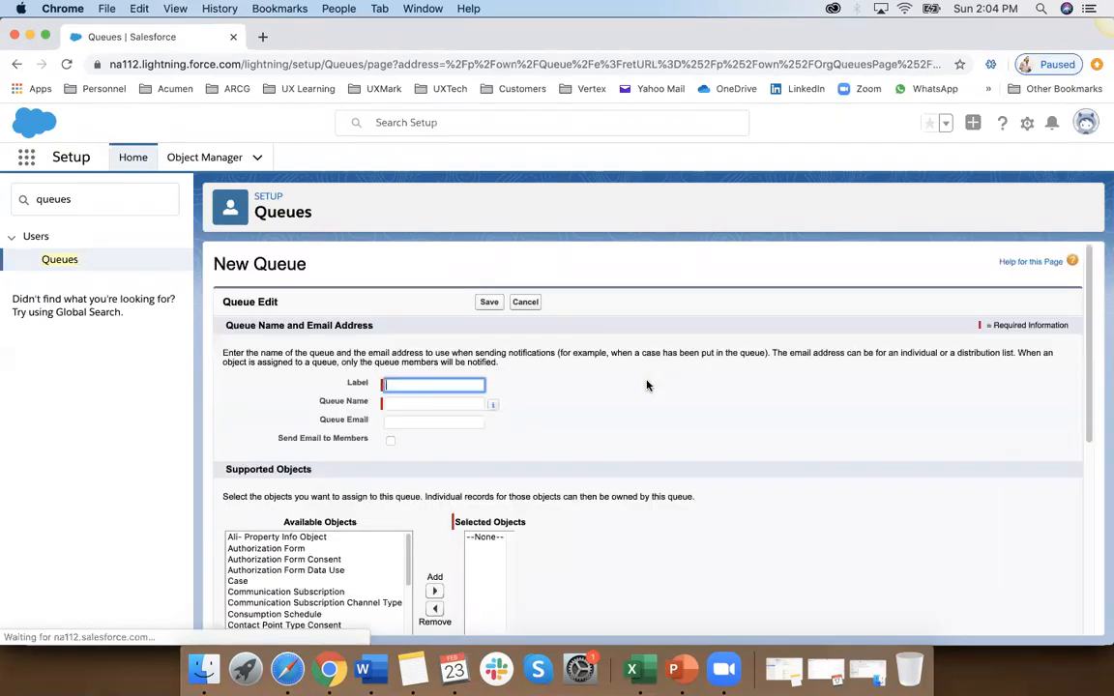
click(406, 384)
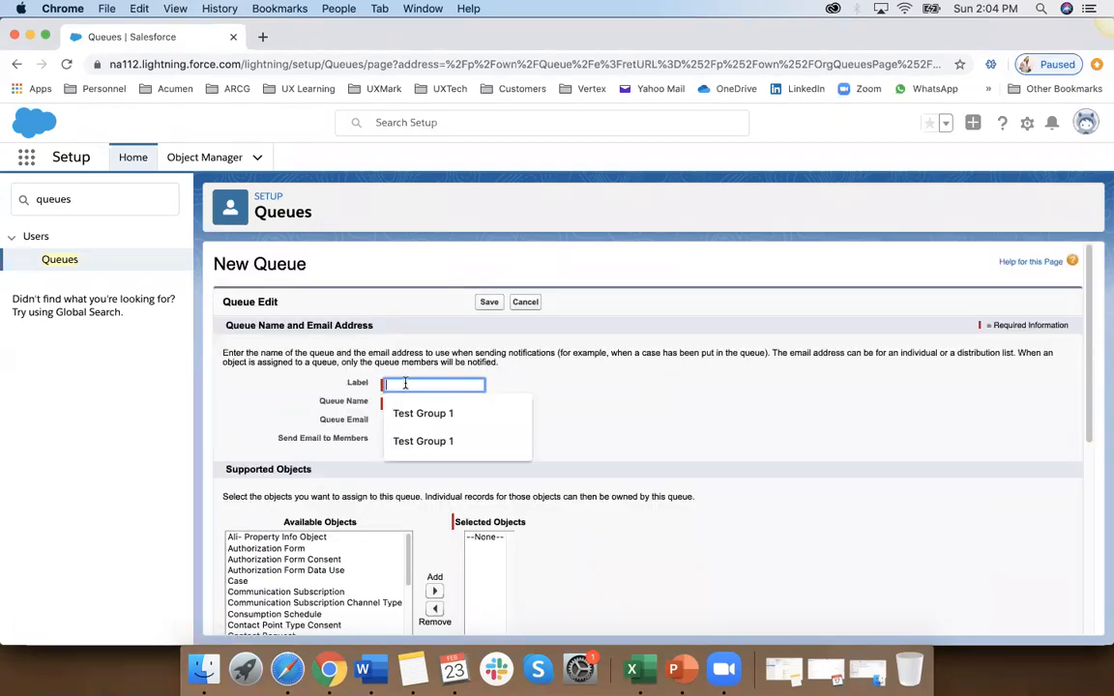
text(Sa)
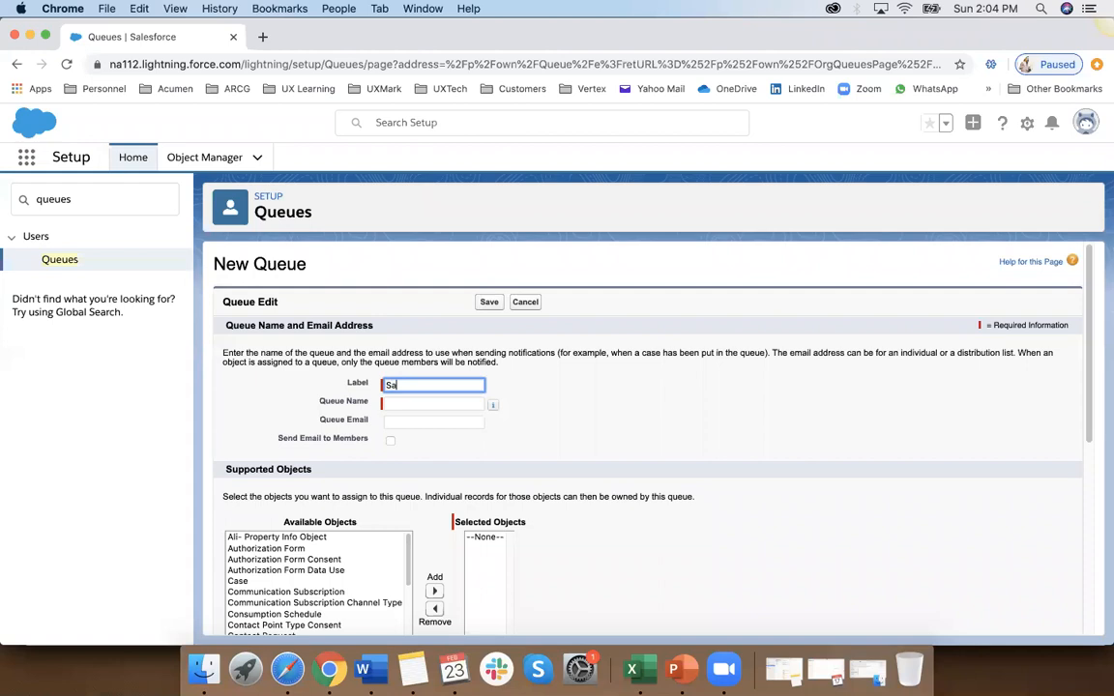
key(BackSpace)
key(BackSpace)
text(Support Team)
click(430, 404)
Step: Add Case to the queue's selected supported objects
scroll(280, 482, down, 2)
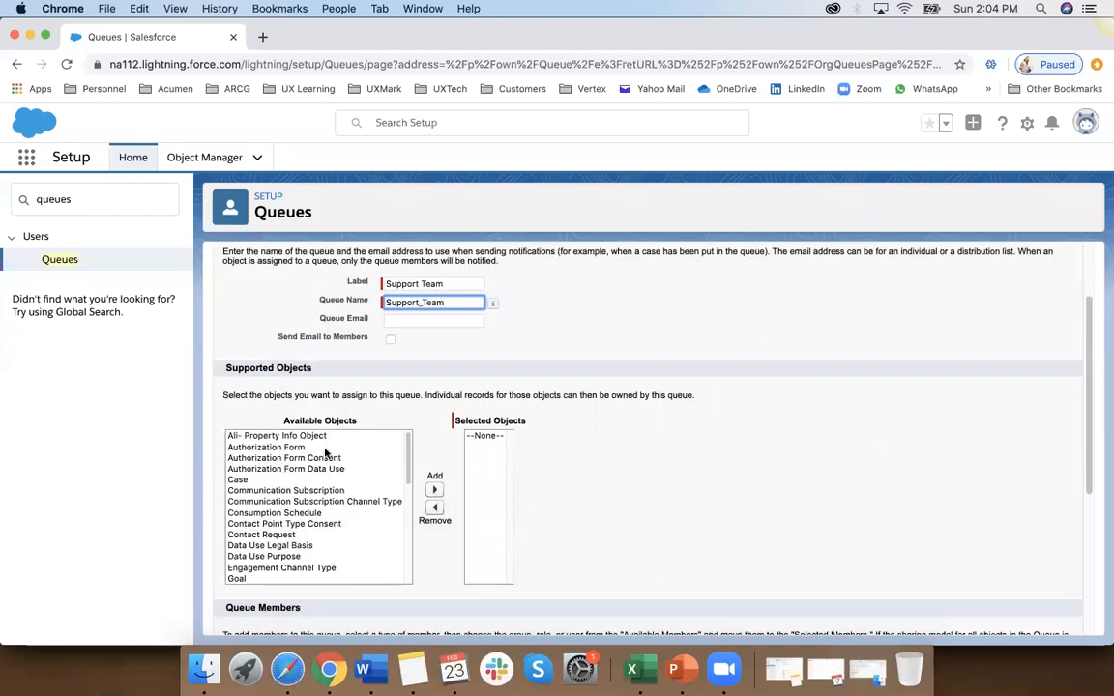
scroll(339, 471, down, 3)
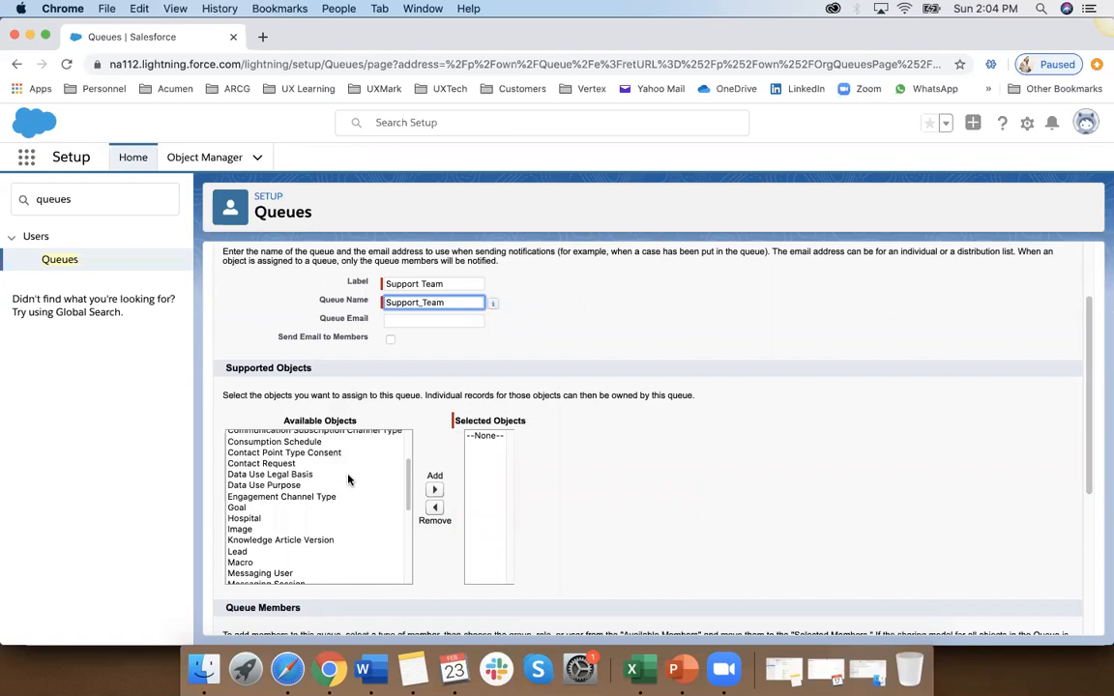
scroll(350, 480, up, 3)
click(259, 480)
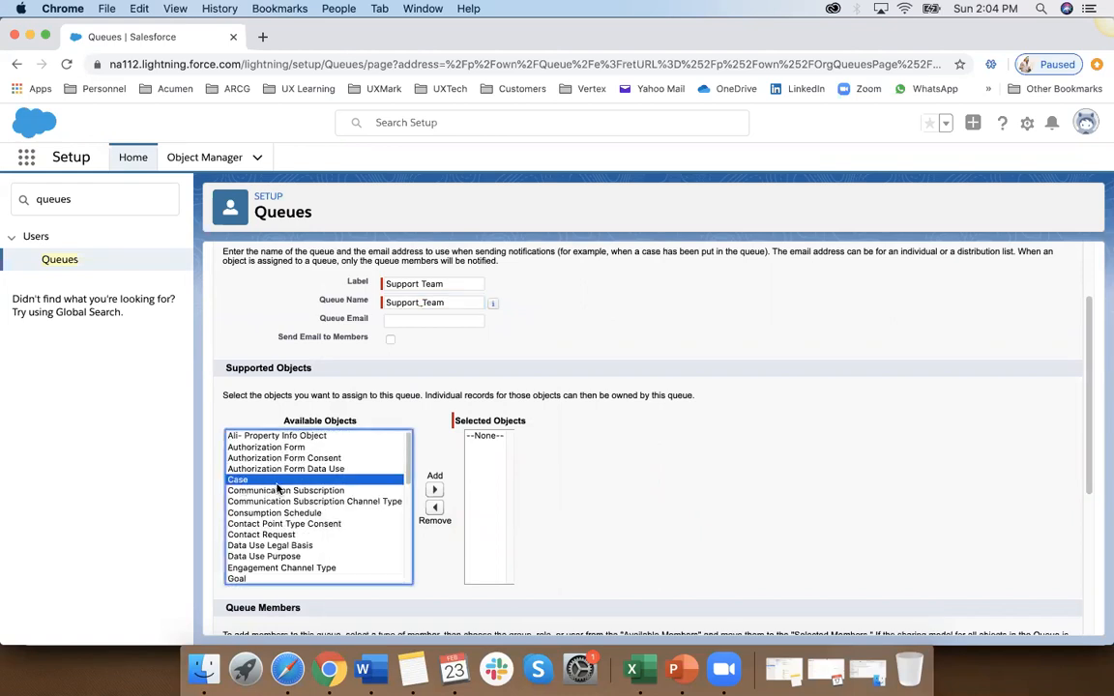
click(435, 489)
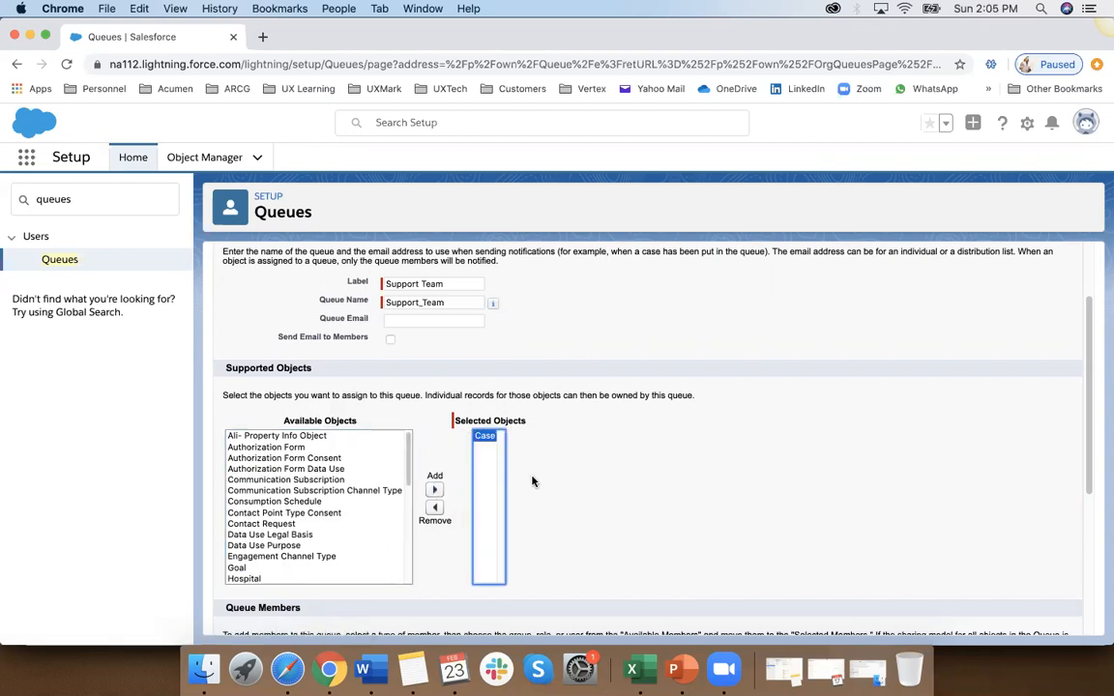
Step: Add the administrator's own user and Test User as queue members, and save the queue
scroll(532, 481, down, 5)
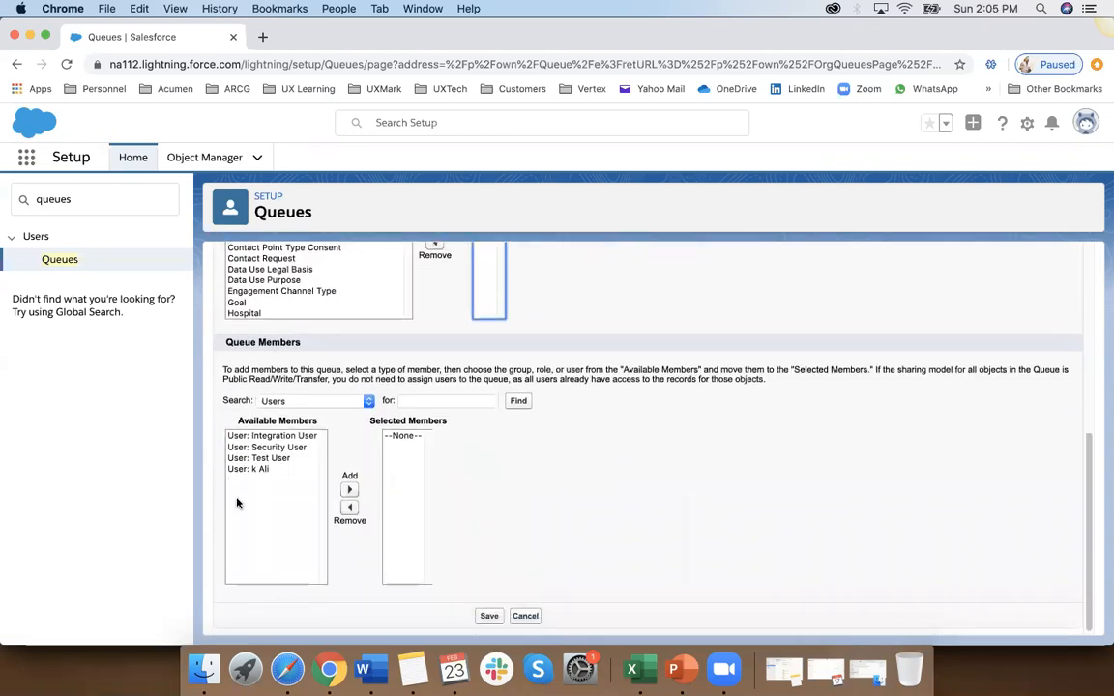
click(244, 470)
click(350, 490)
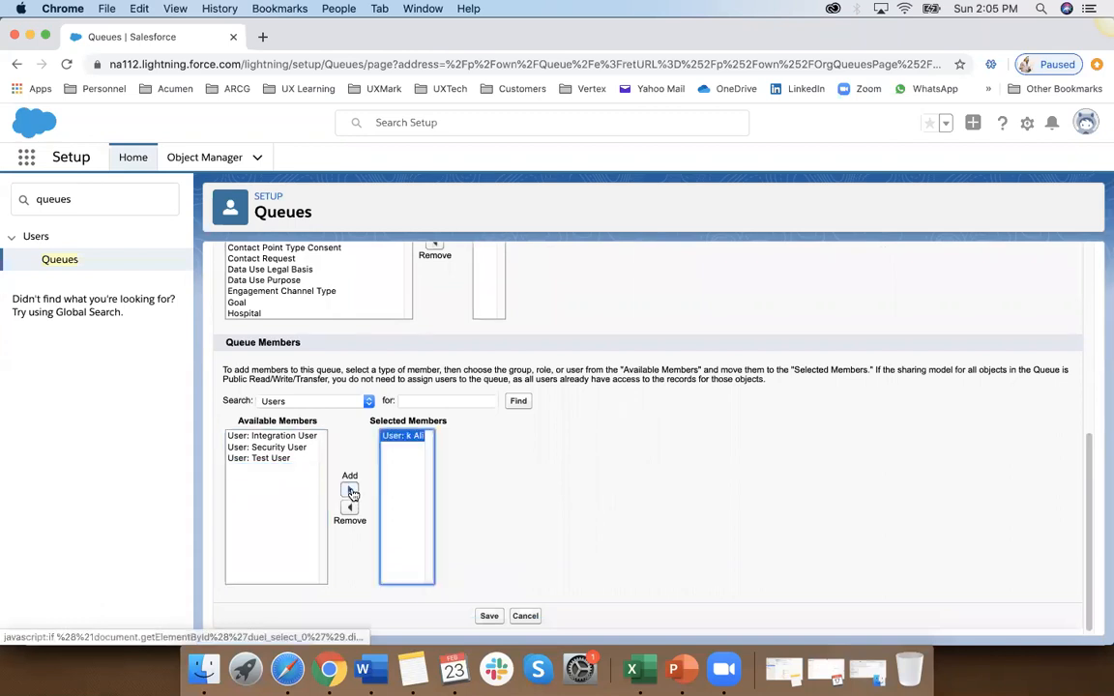
click(263, 458)
click(350, 491)
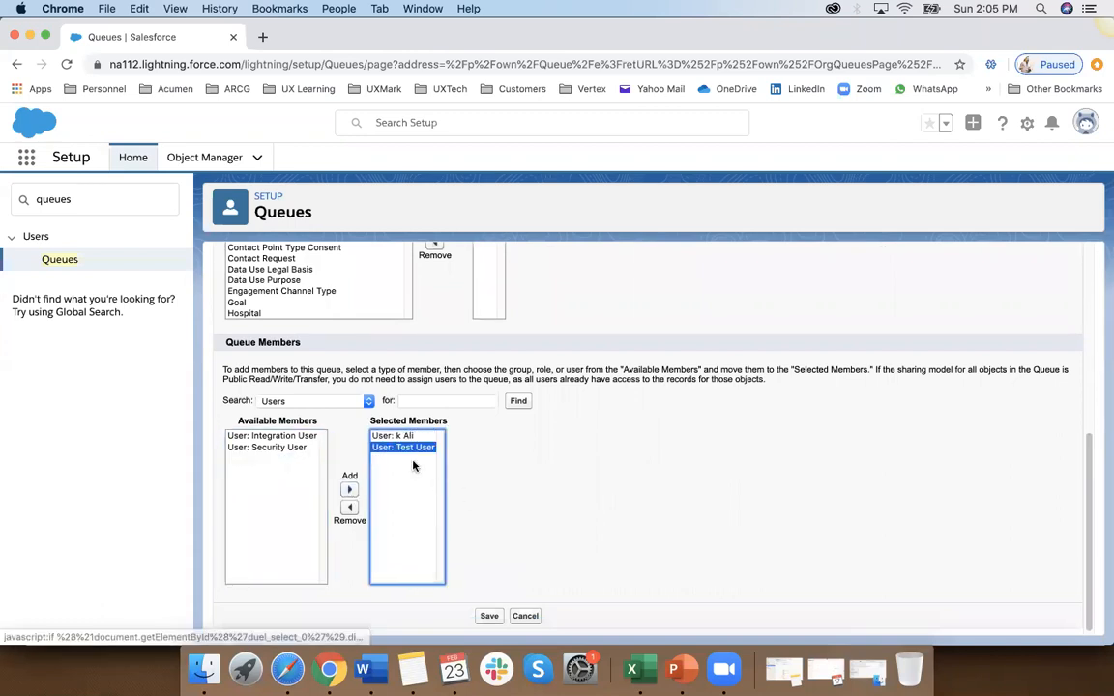
scroll(522, 532, up, 5)
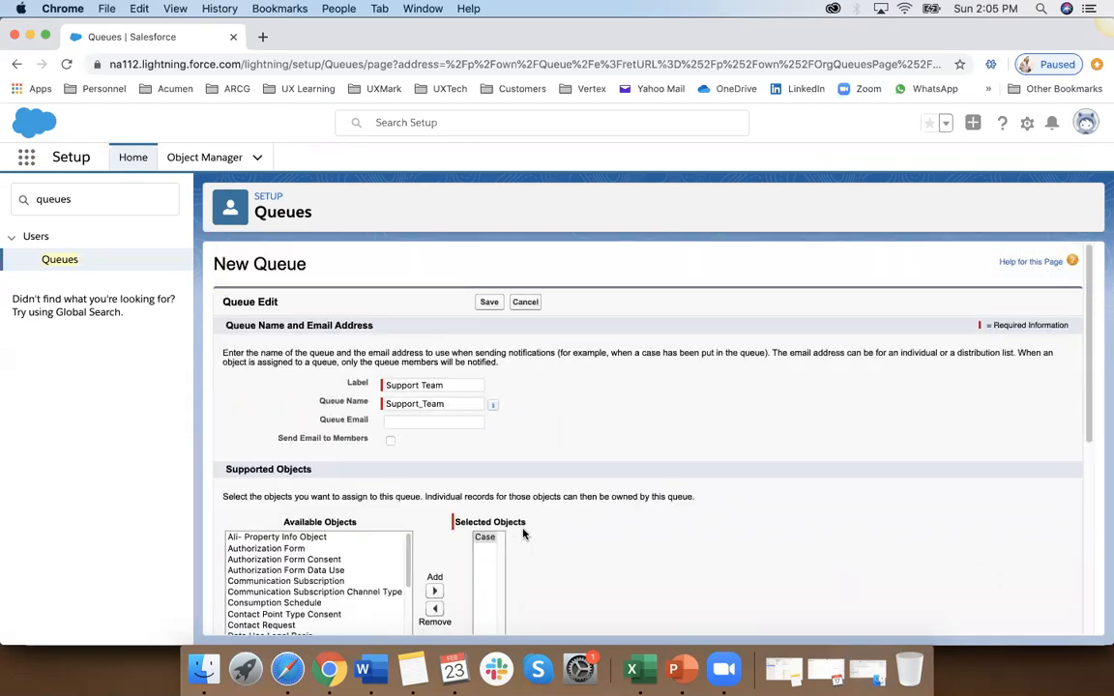
scroll(522, 533, down, 5)
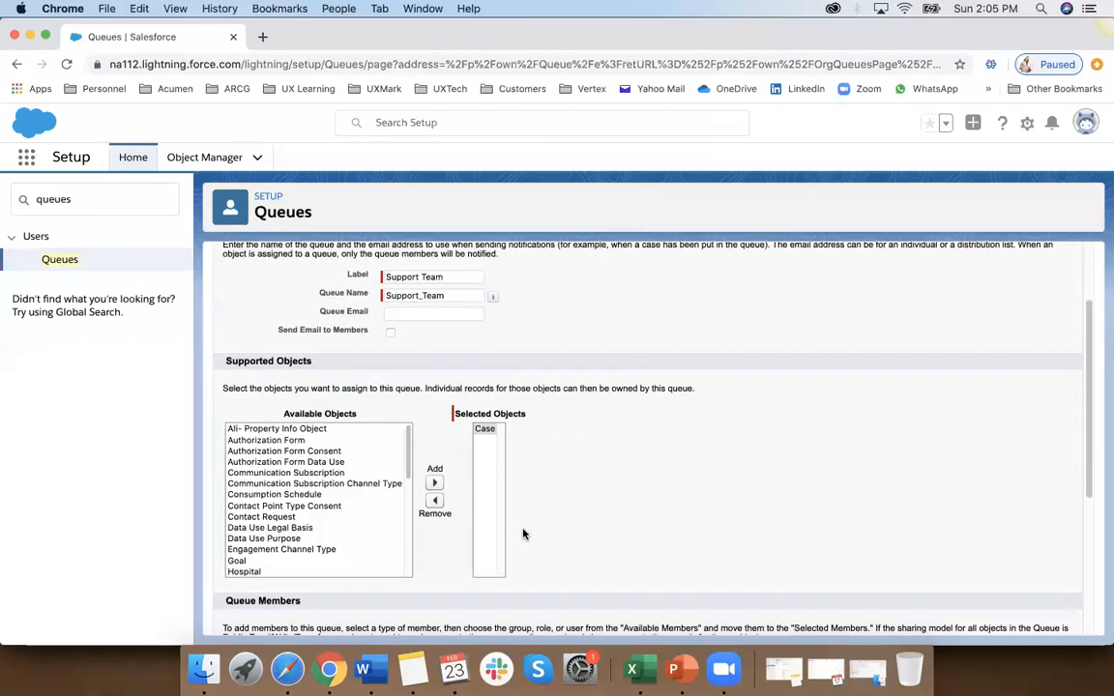
click(490, 616)
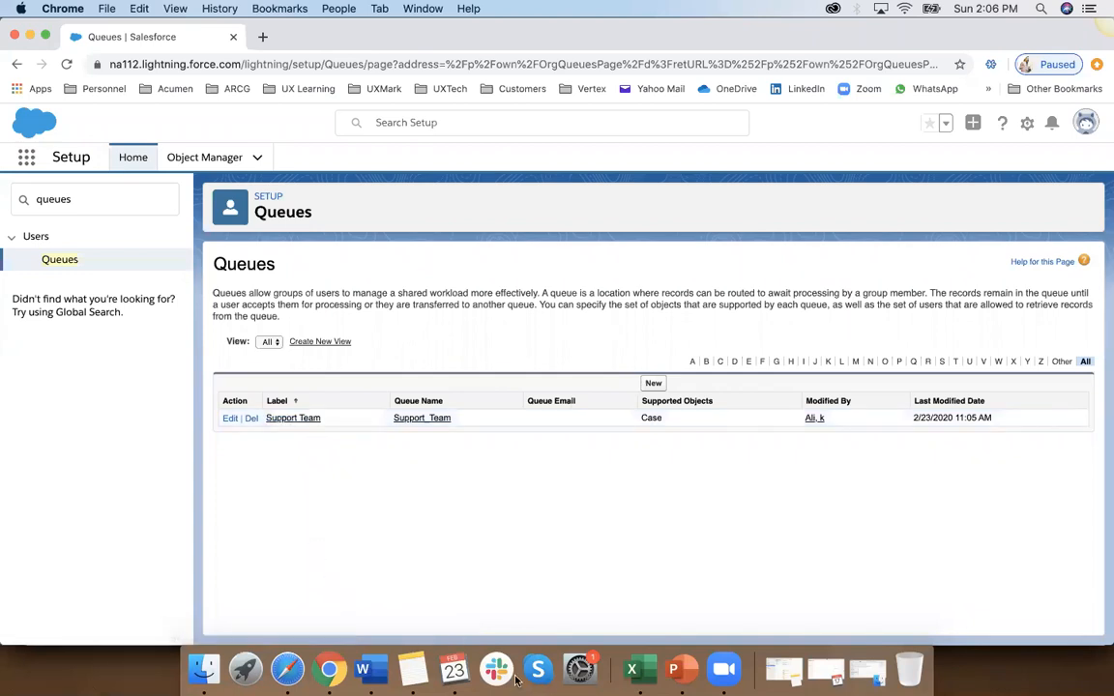
Step: Check the Groups entry in the Excel workbook, return to Salesforce in Chrome, search Setup for groups and open Public Groups
click(634, 670)
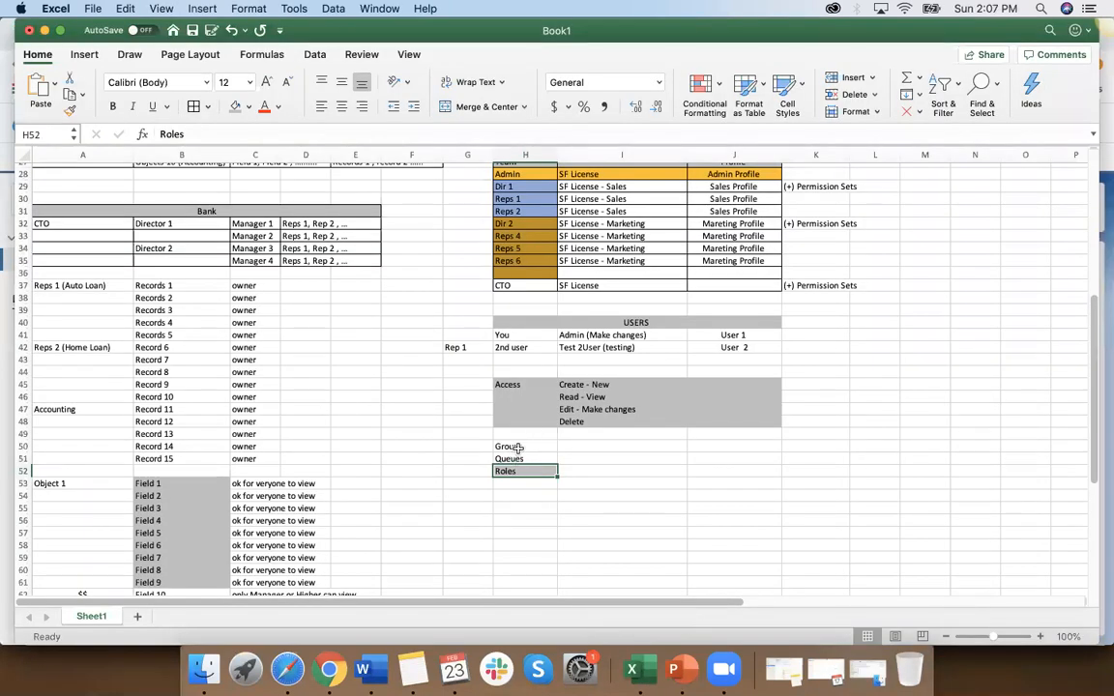
click(519, 448)
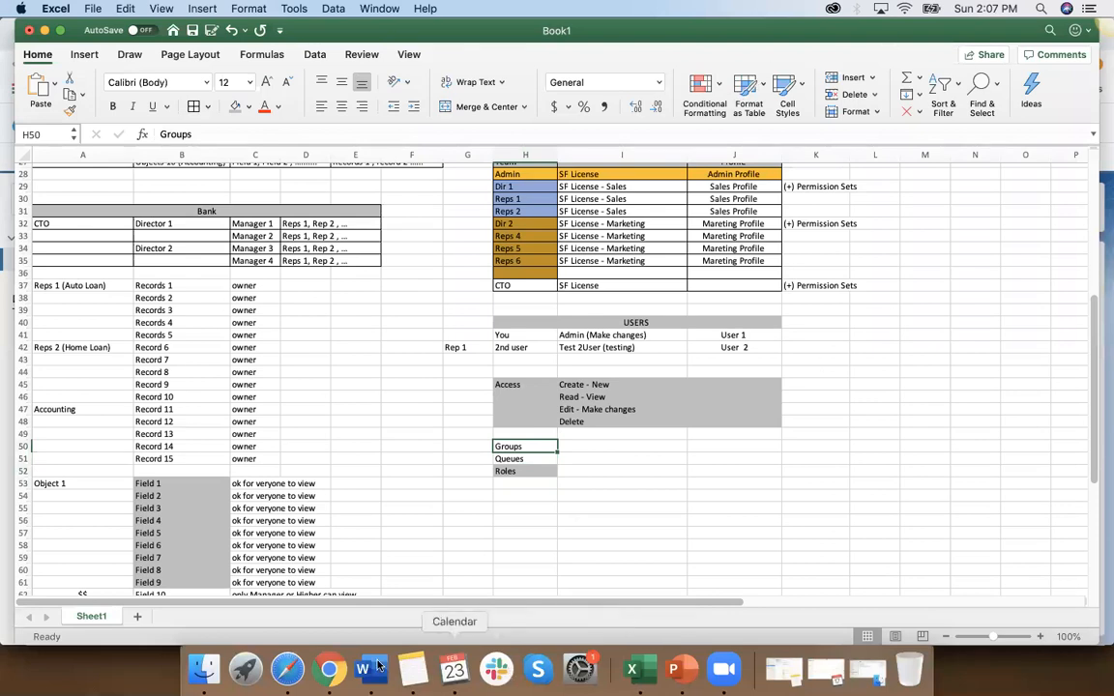
click(326, 670)
click(94, 204)
key(super+a)
text(gr)
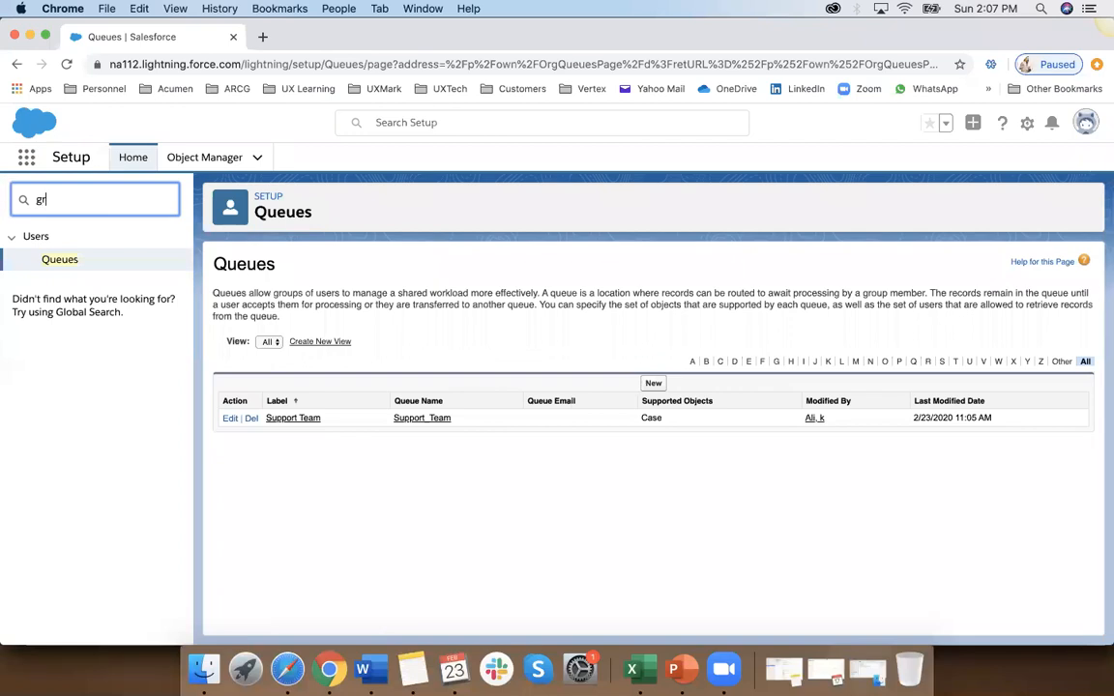
text(oups)
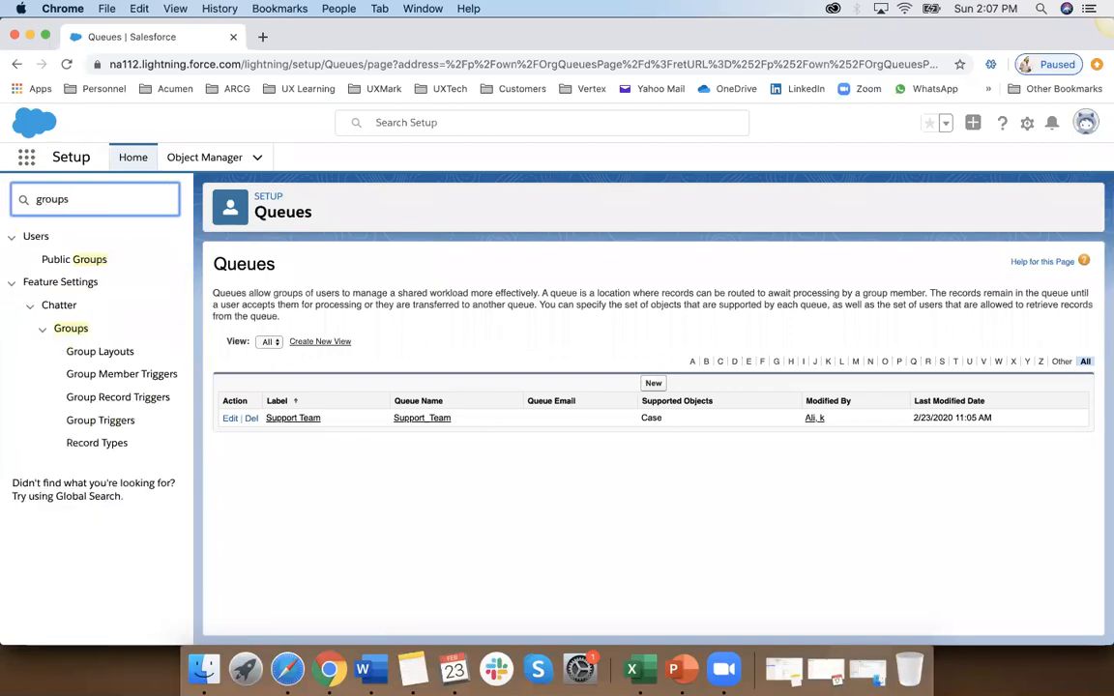
click(90, 261)
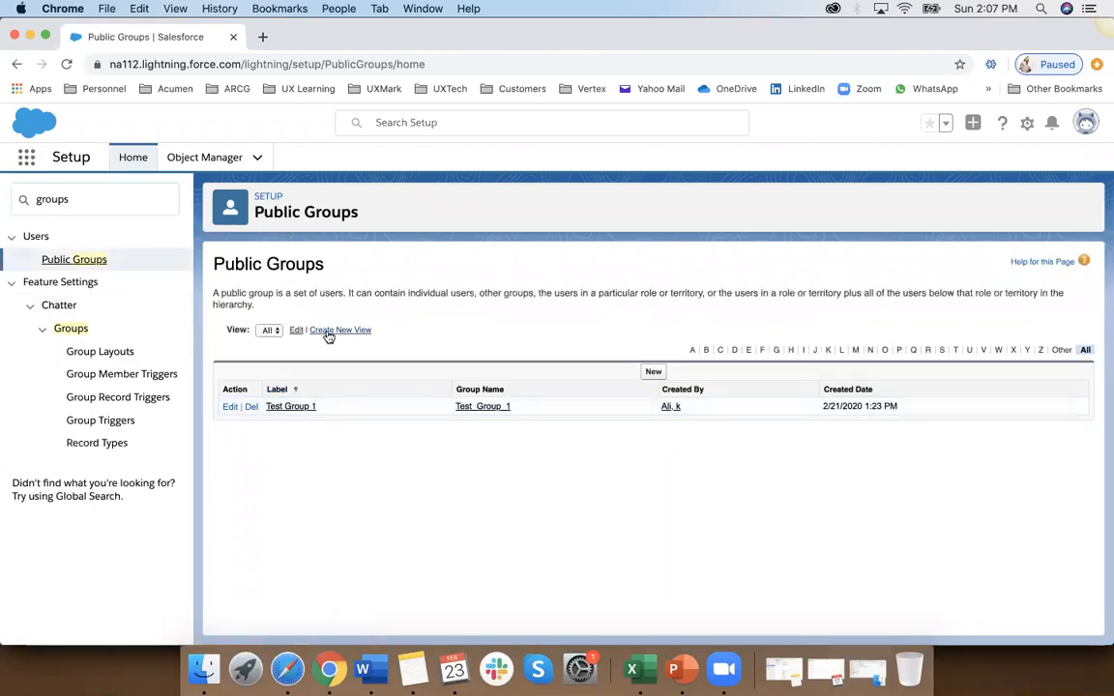
Step: Start a public group labelled Sales Managers Group, list users as available members, and cancel without saving
click(654, 373)
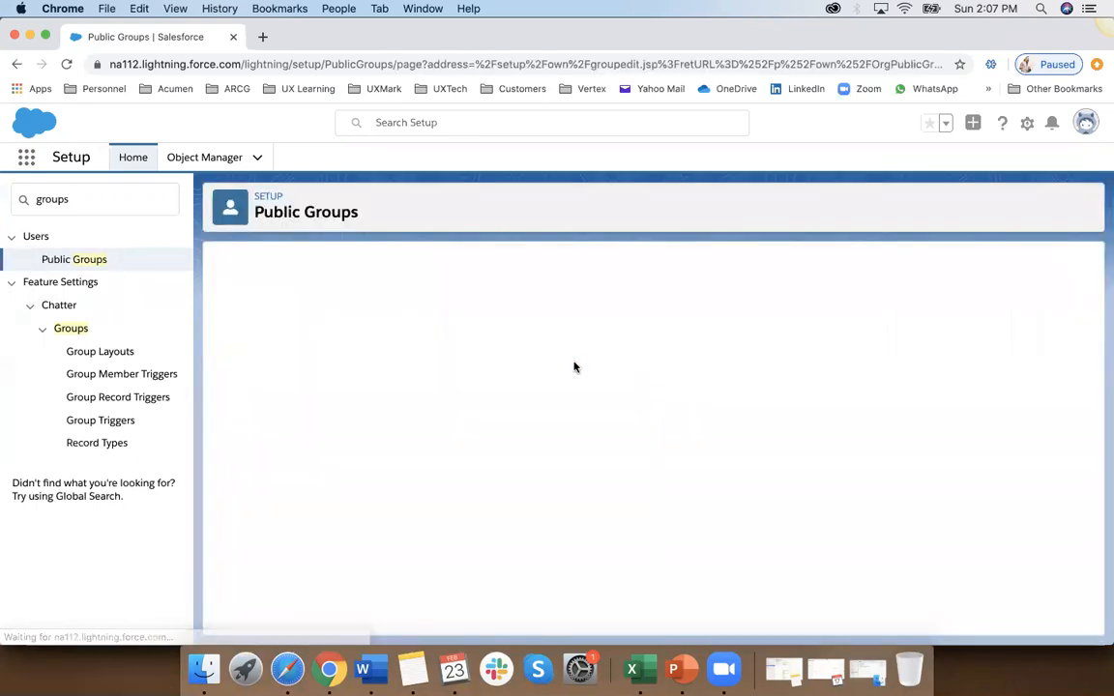
click(402, 351)
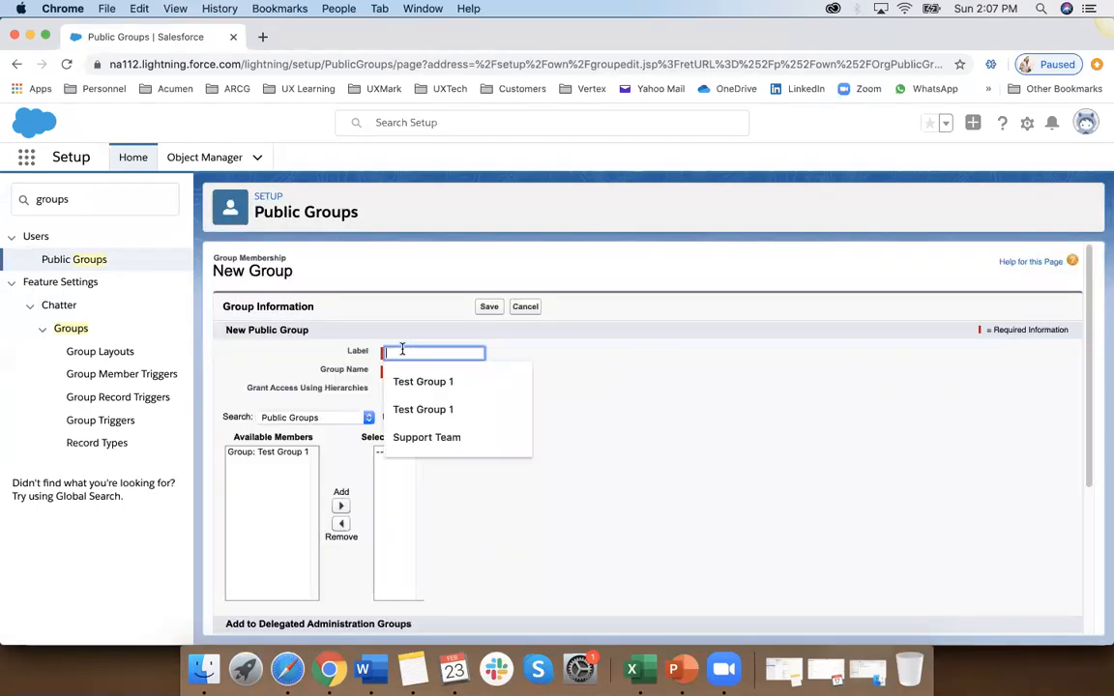
text(Sales )
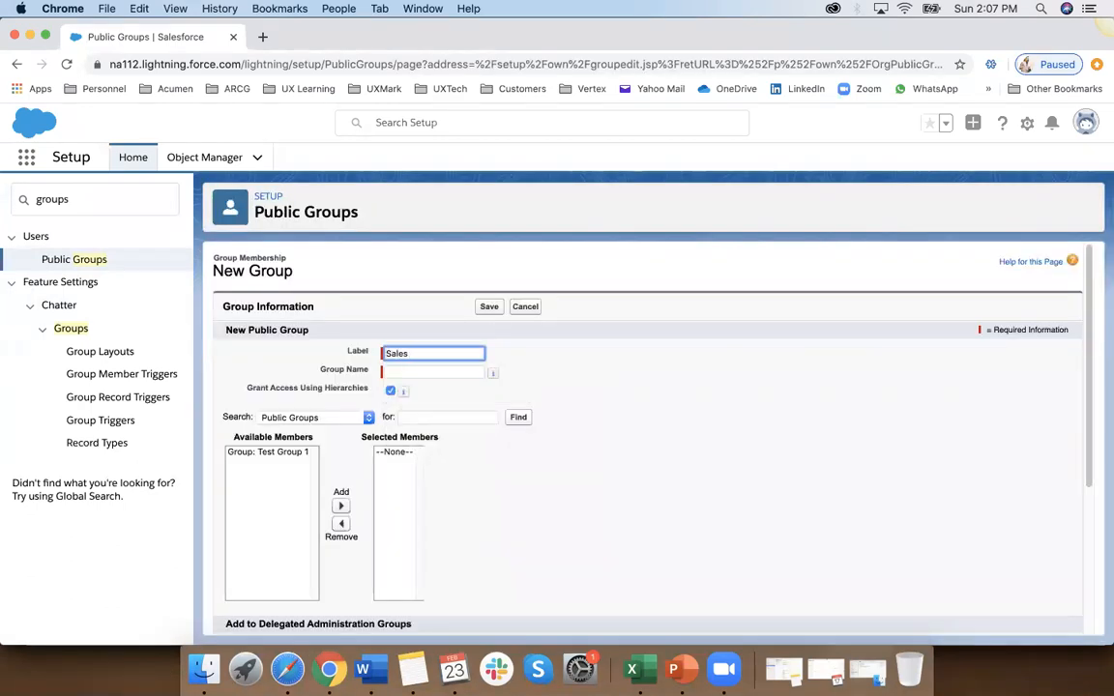
text(Managers Group)
click(269, 453)
click(281, 416)
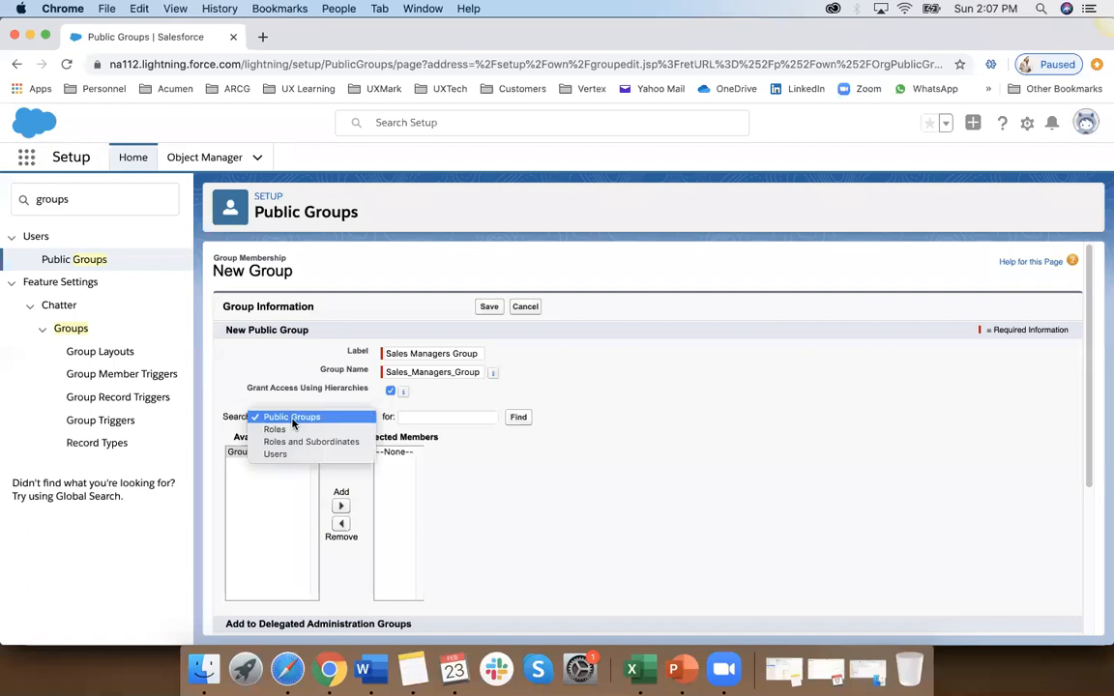
click(278, 454)
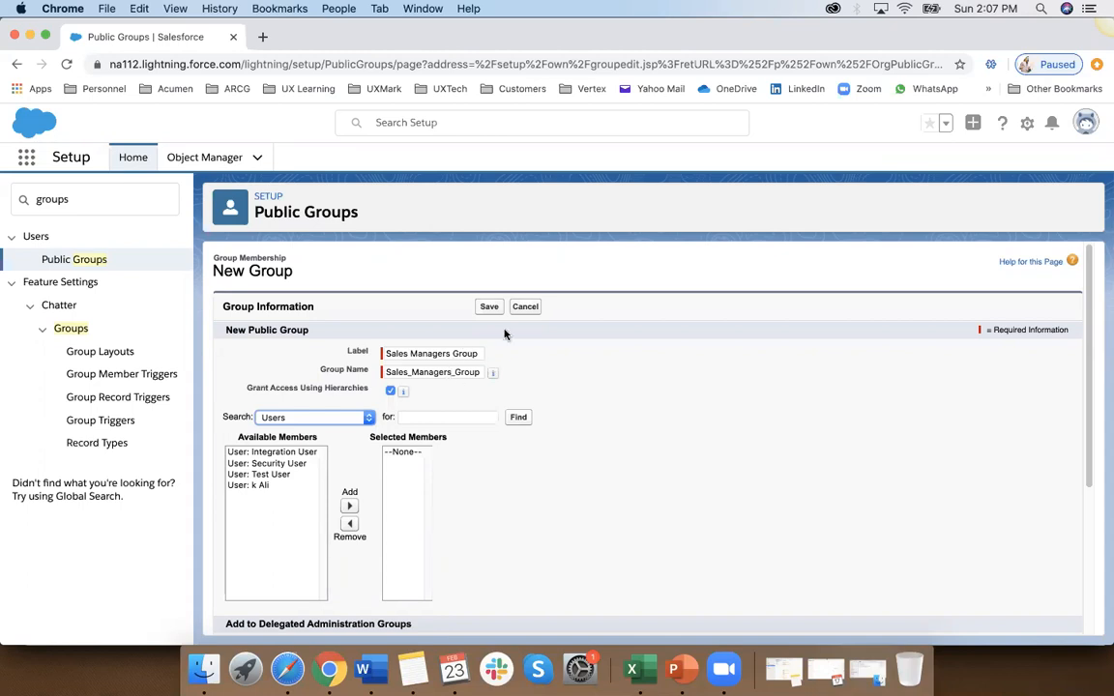
click(525, 308)
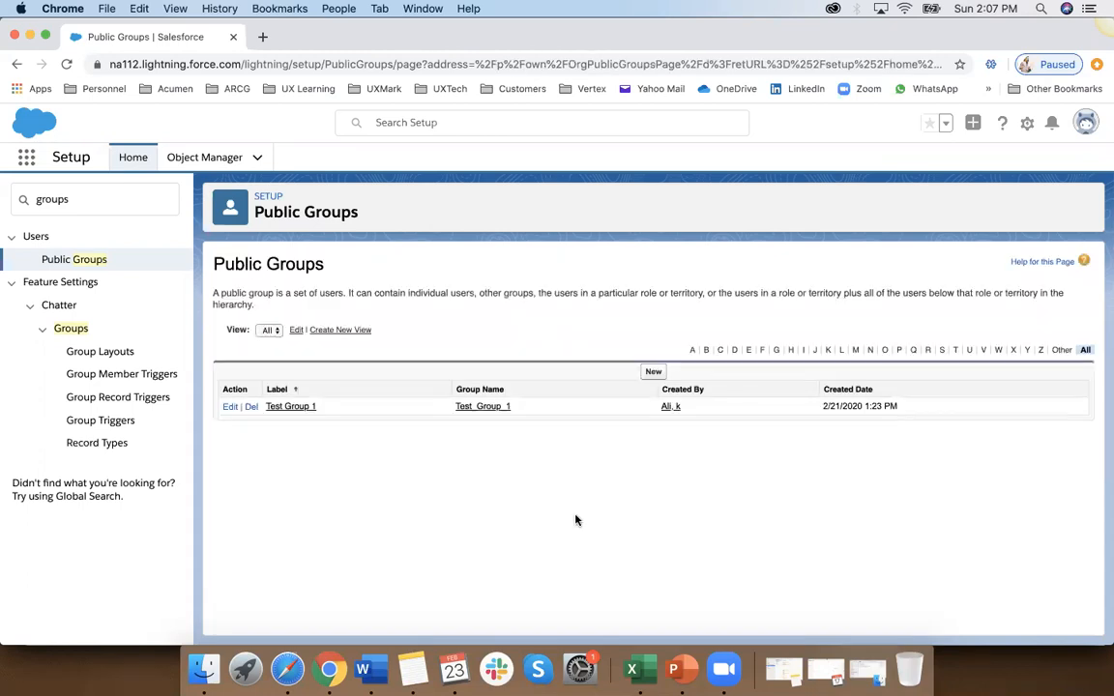
Step: Delete the existing public group Test Group 1, and start a new public group labelled Test Group 1
click(251, 407)
click(688, 150)
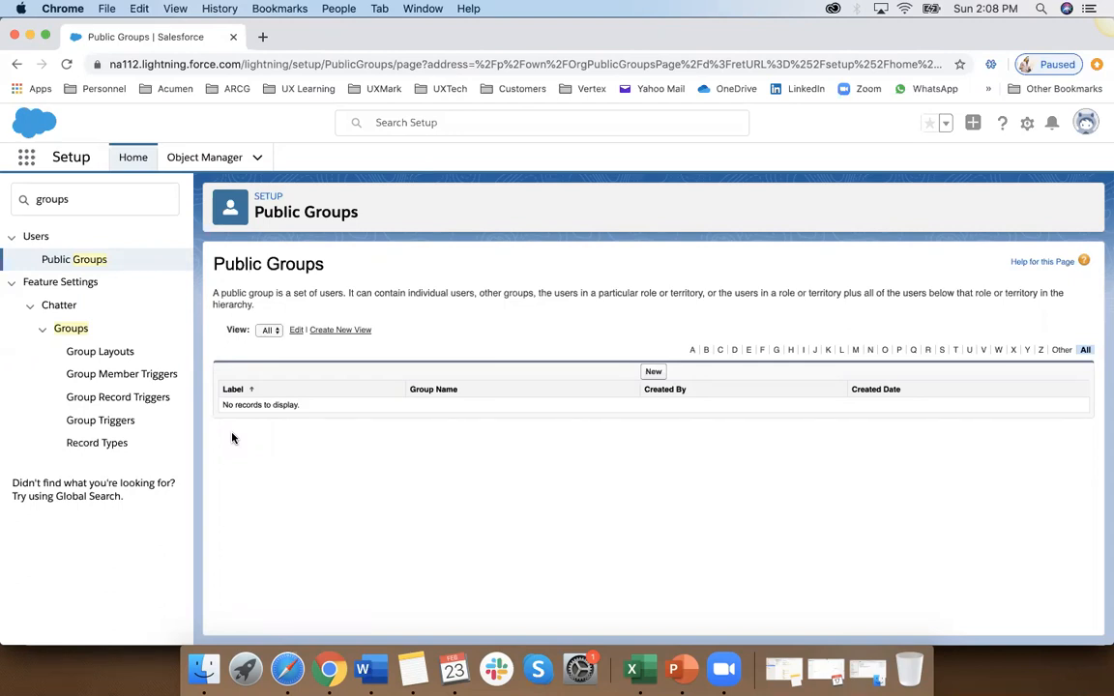
click(653, 372)
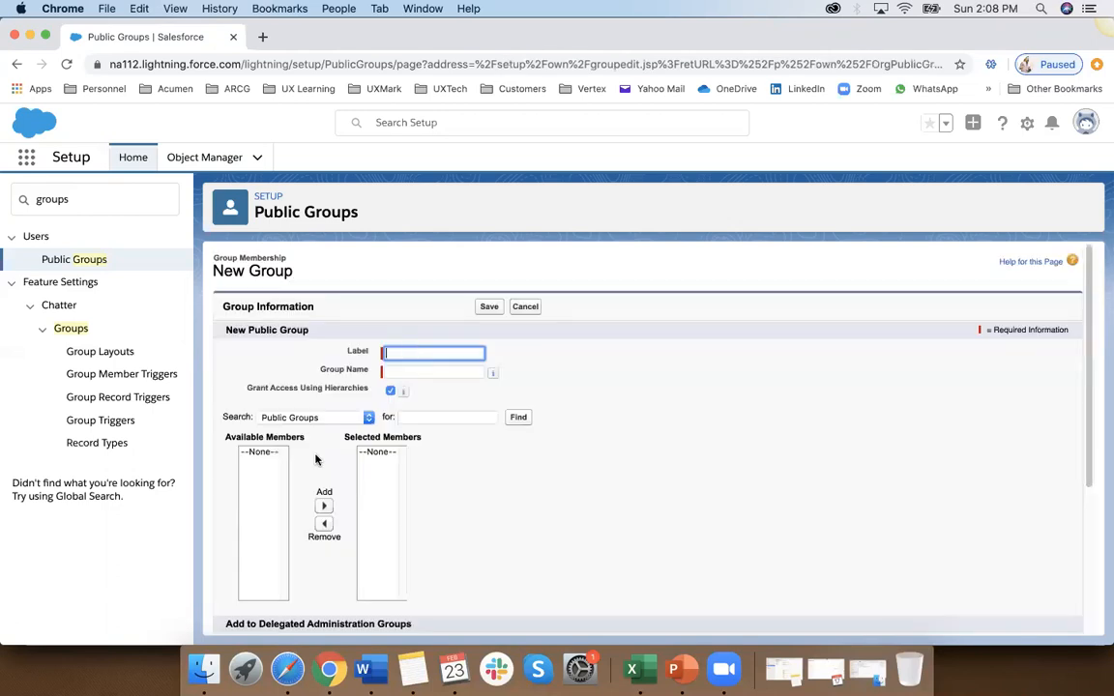
click(402, 352)
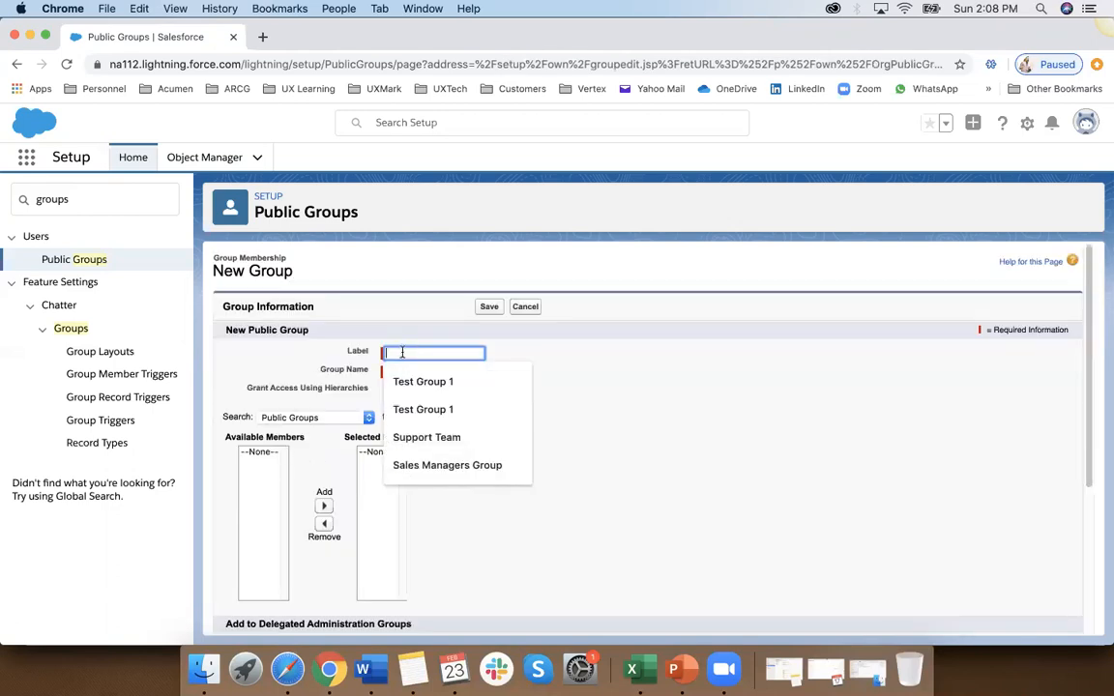
click(423, 381)
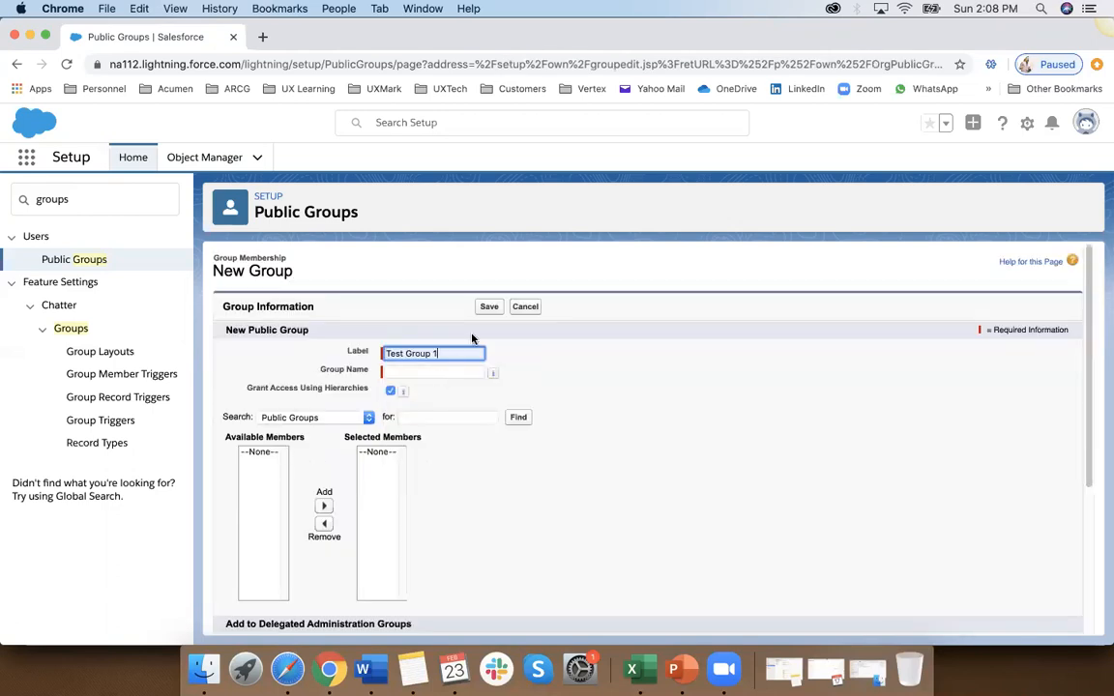
Step: Add the administrator's own user and Test User as members of Test Group 1, and save the public group
click(300, 418)
click(287, 431)
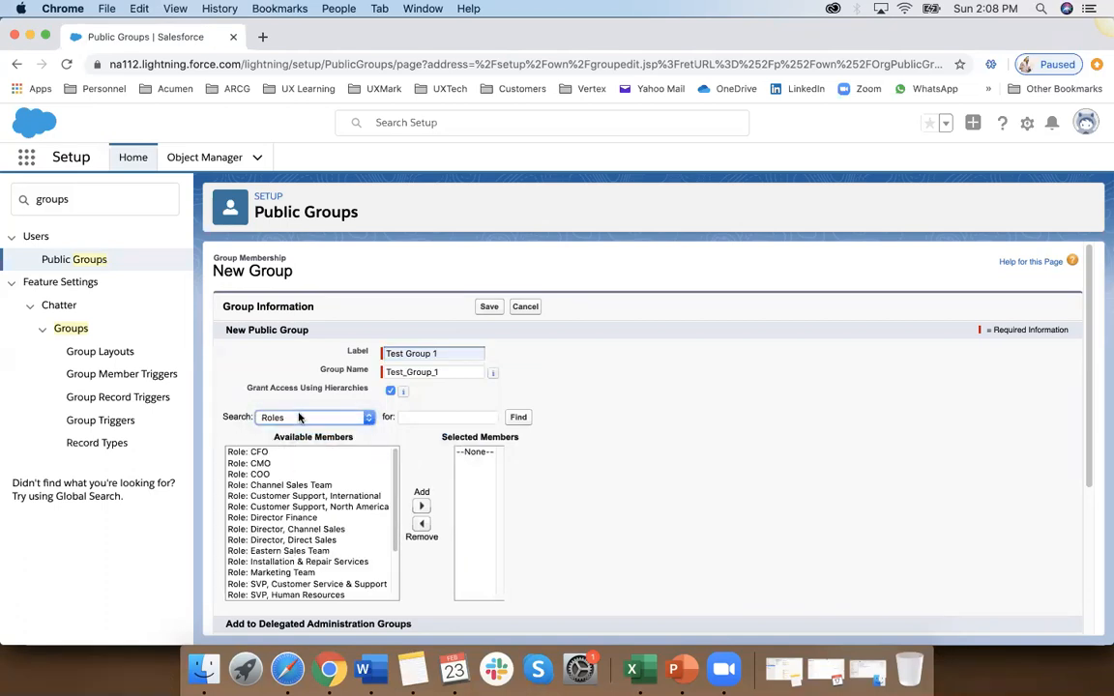
click(301, 418)
click(285, 443)
click(269, 486)
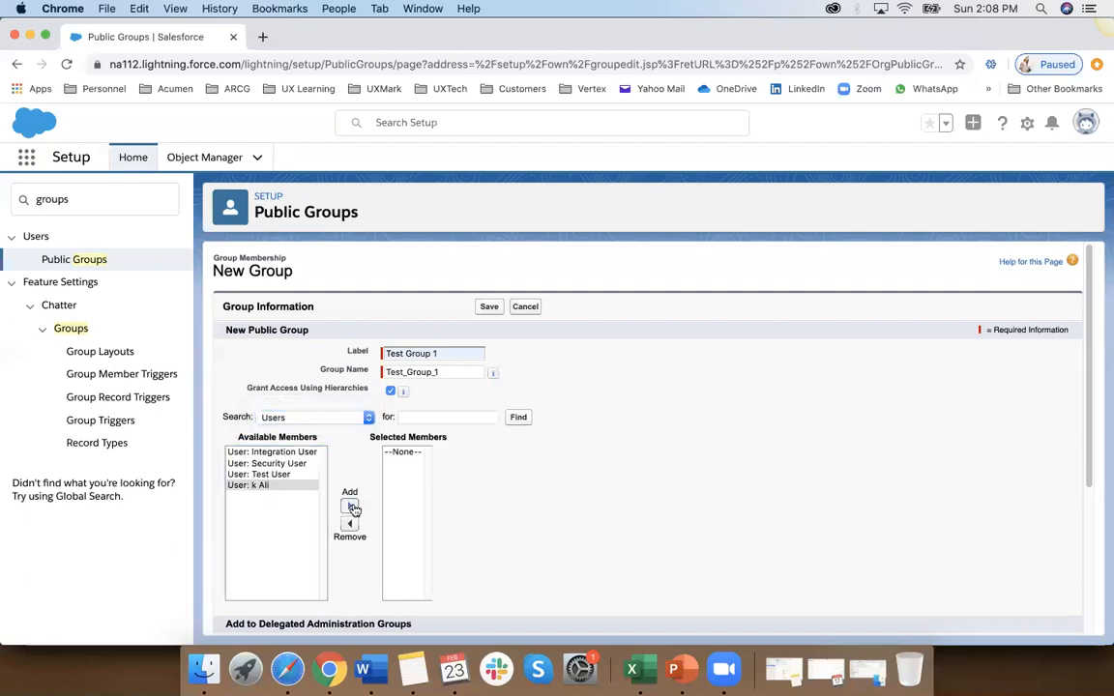
click(351, 506)
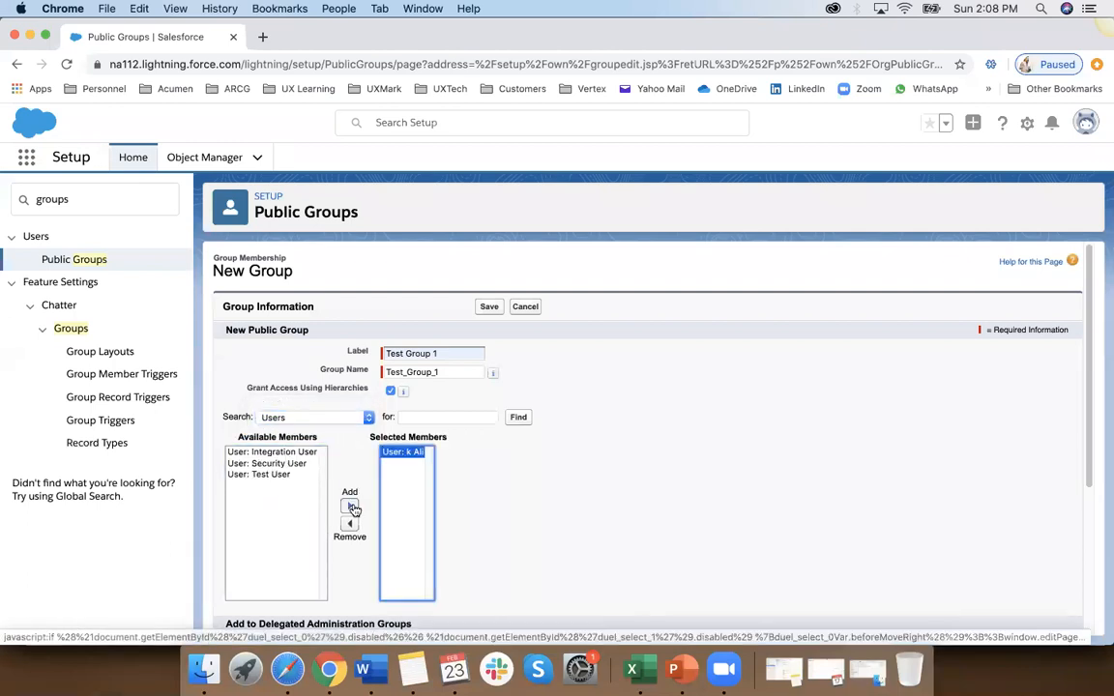
click(265, 474)
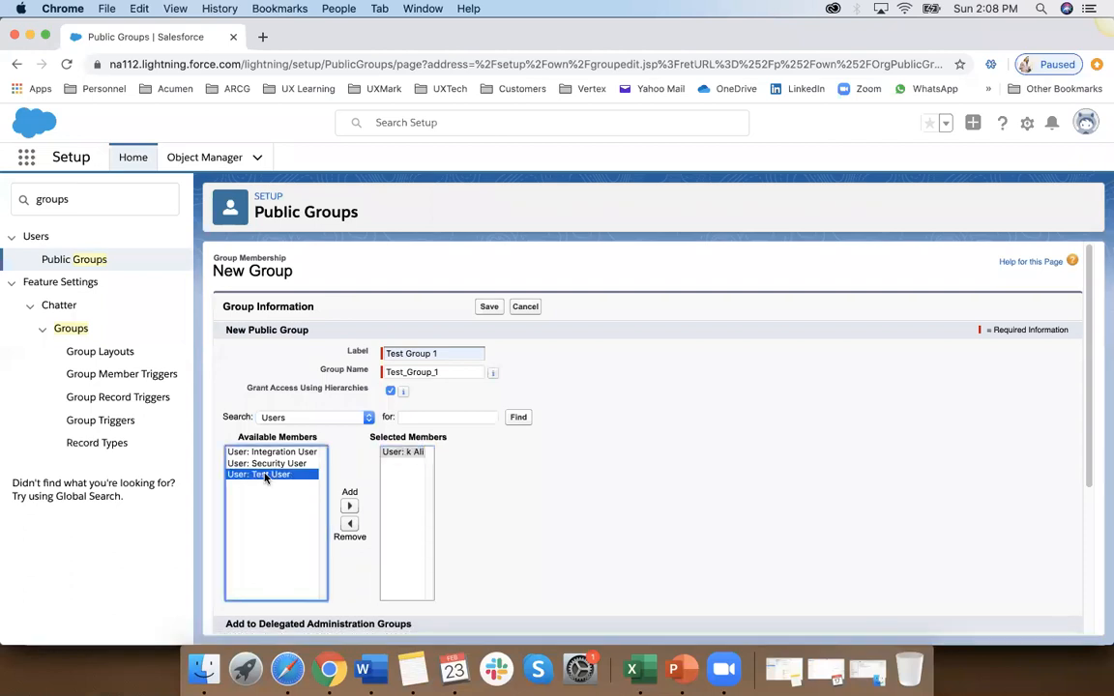
click(350, 506)
click(490, 306)
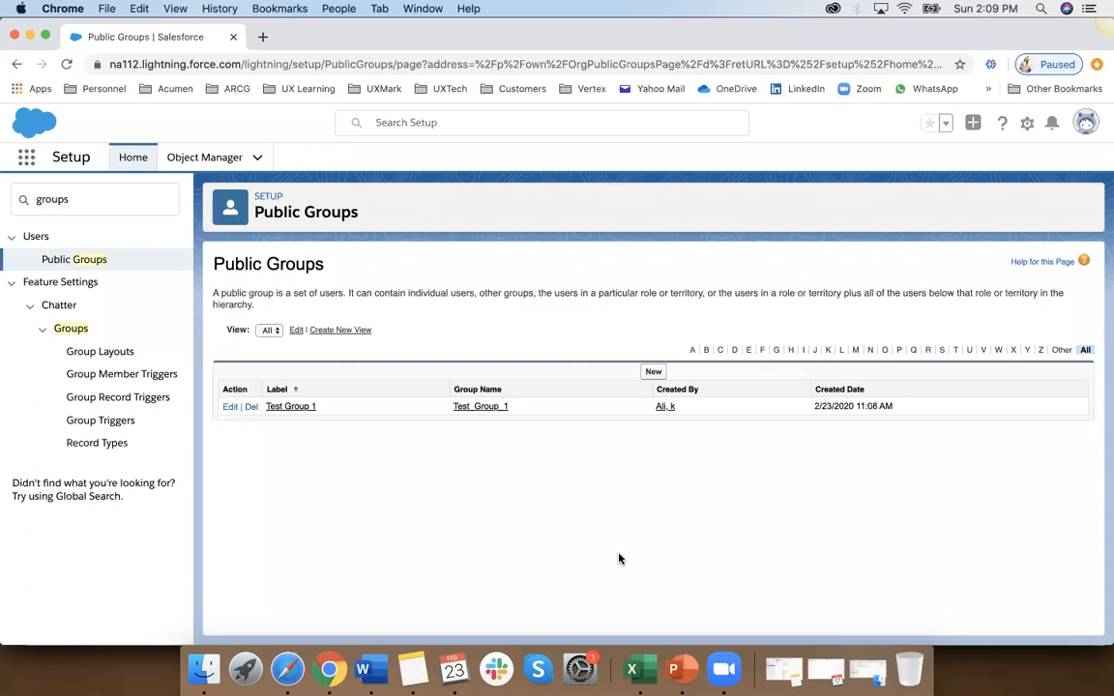
Step: Search Setup for users, open the Users list and view the detail page of Test User
click(88, 198)
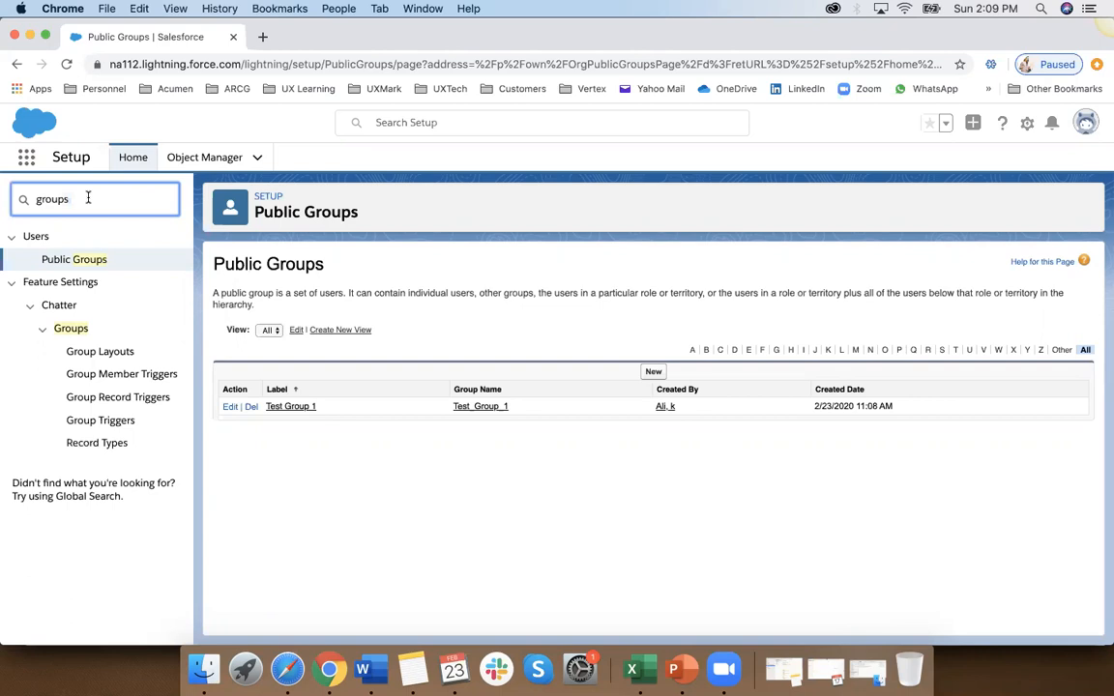
key(super+a)
text(users)
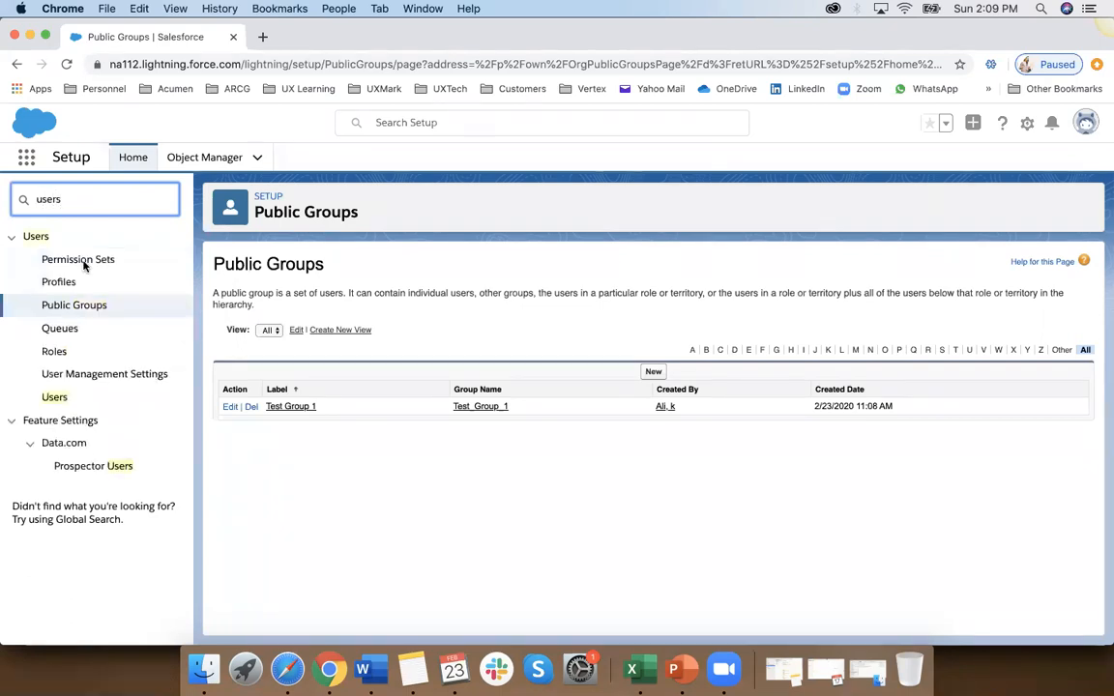
click(56, 398)
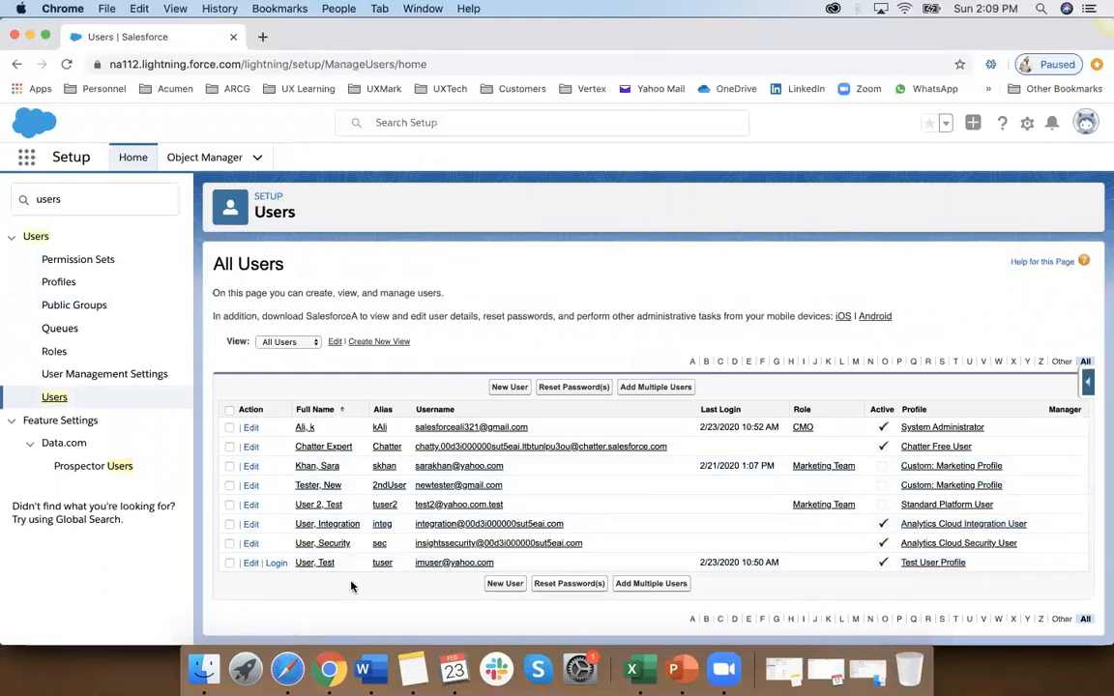
click(315, 563)
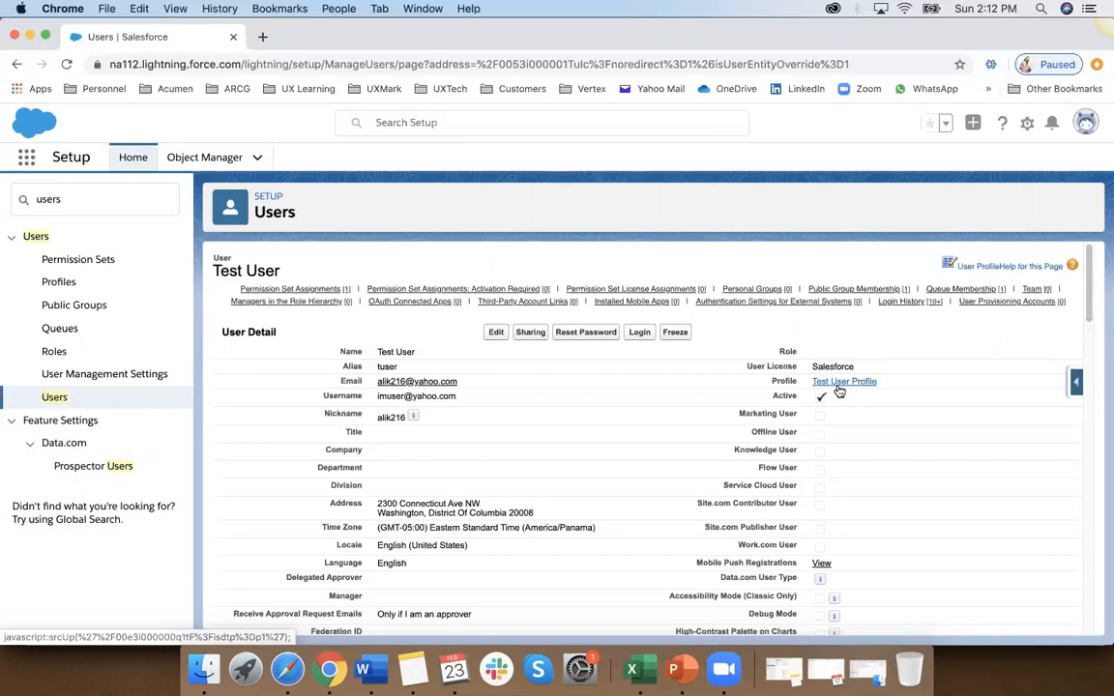
Step: Open the custom test app from the full list of apps, and switch from it to the Service Console app
click(221, 161)
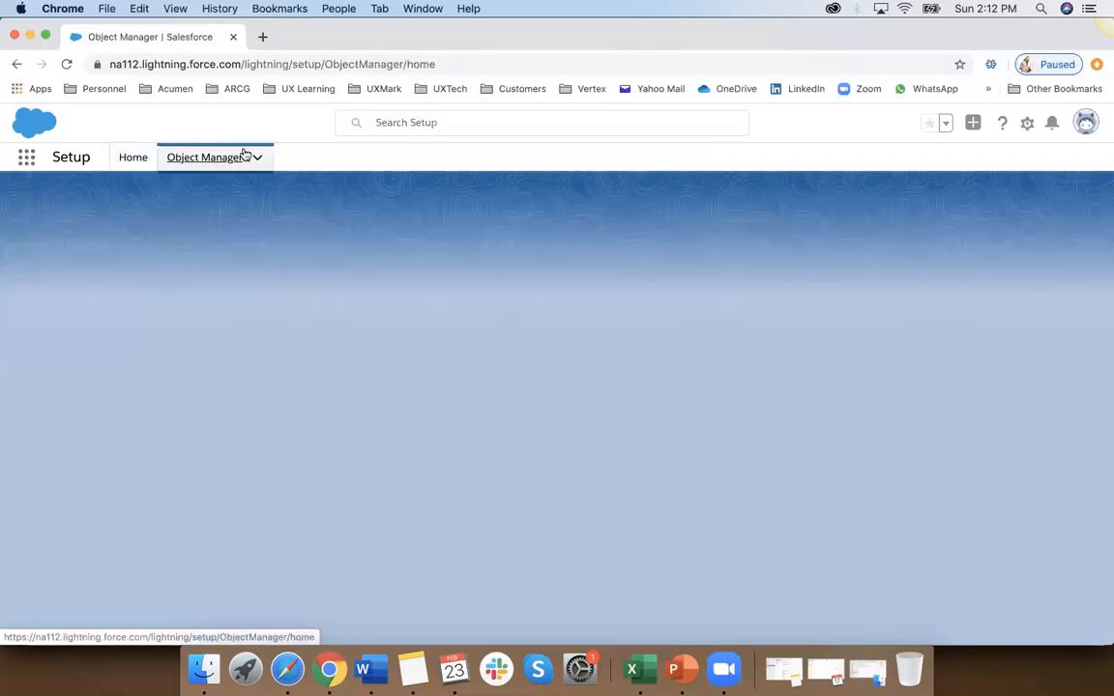
click(26, 156)
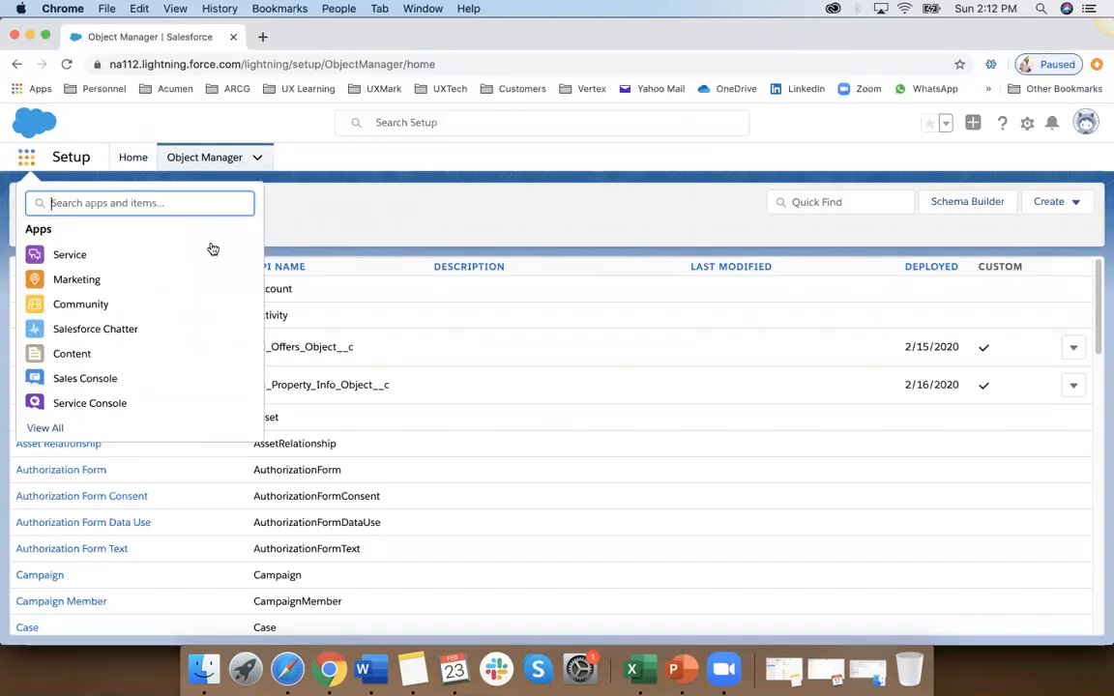
click(57, 432)
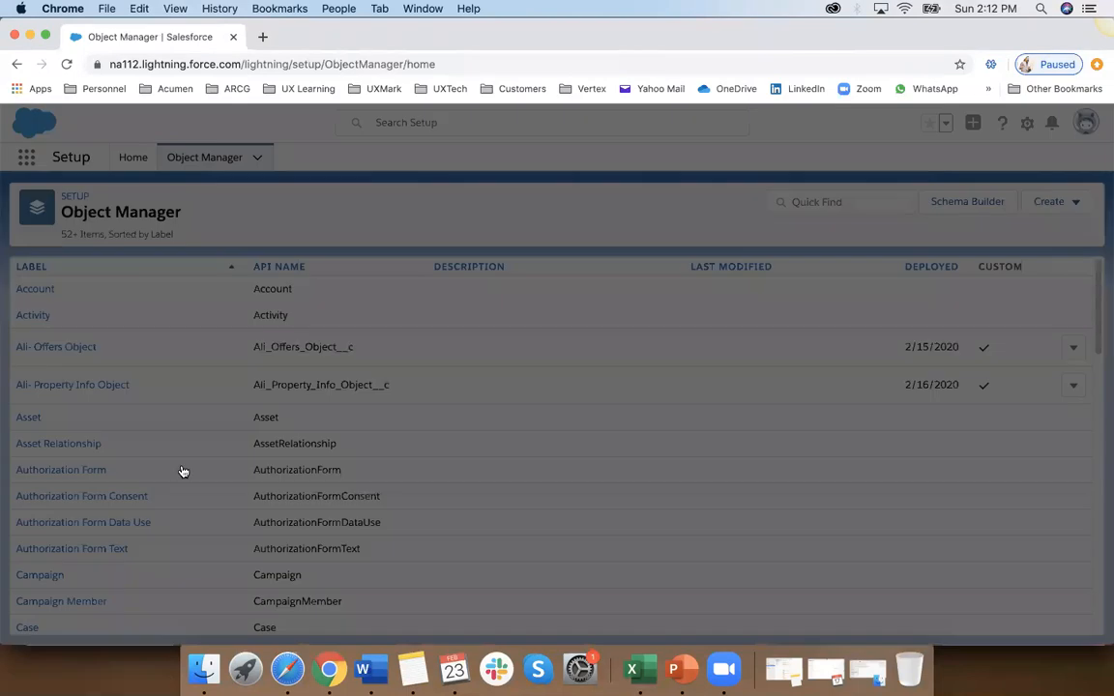
click(500, 528)
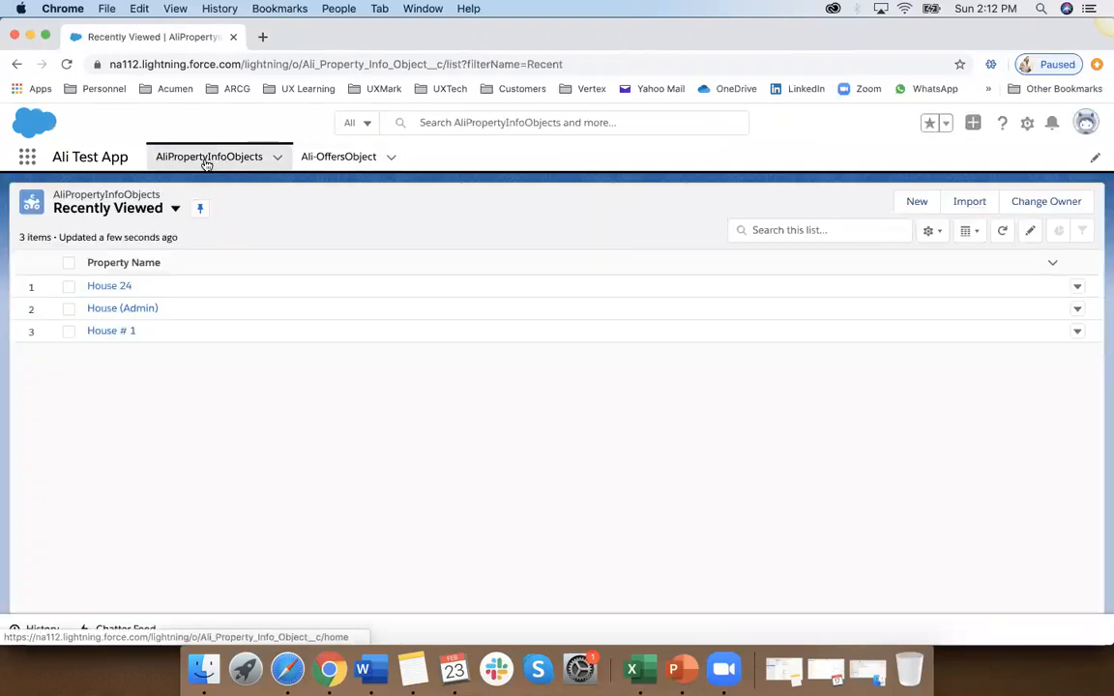
click(27, 155)
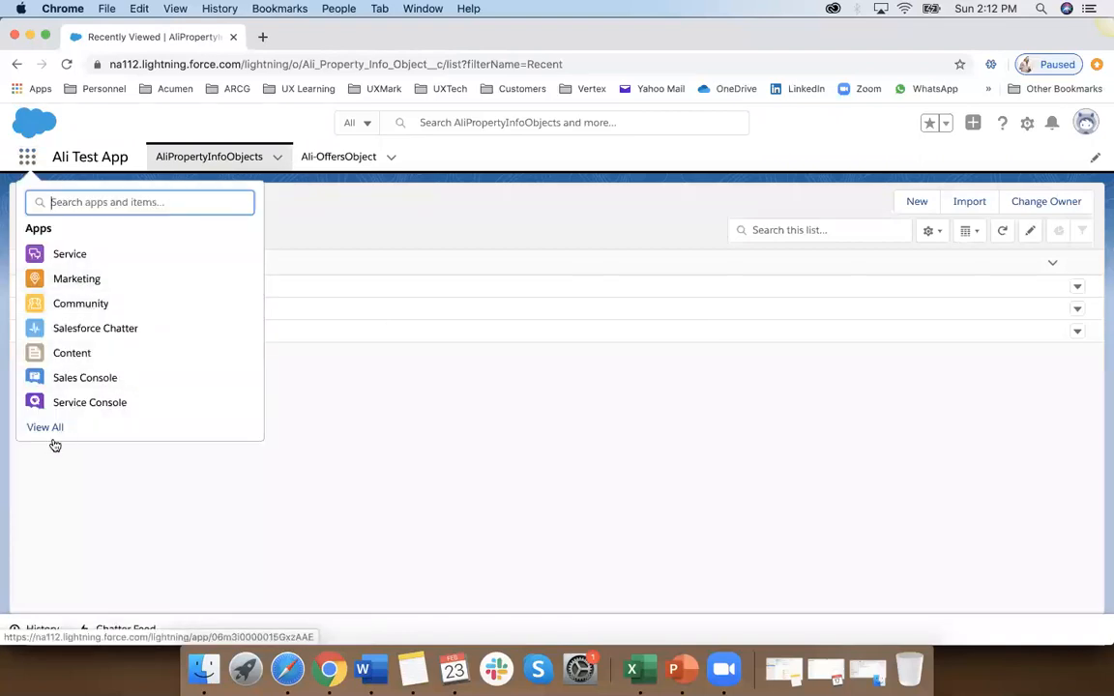
click(77, 408)
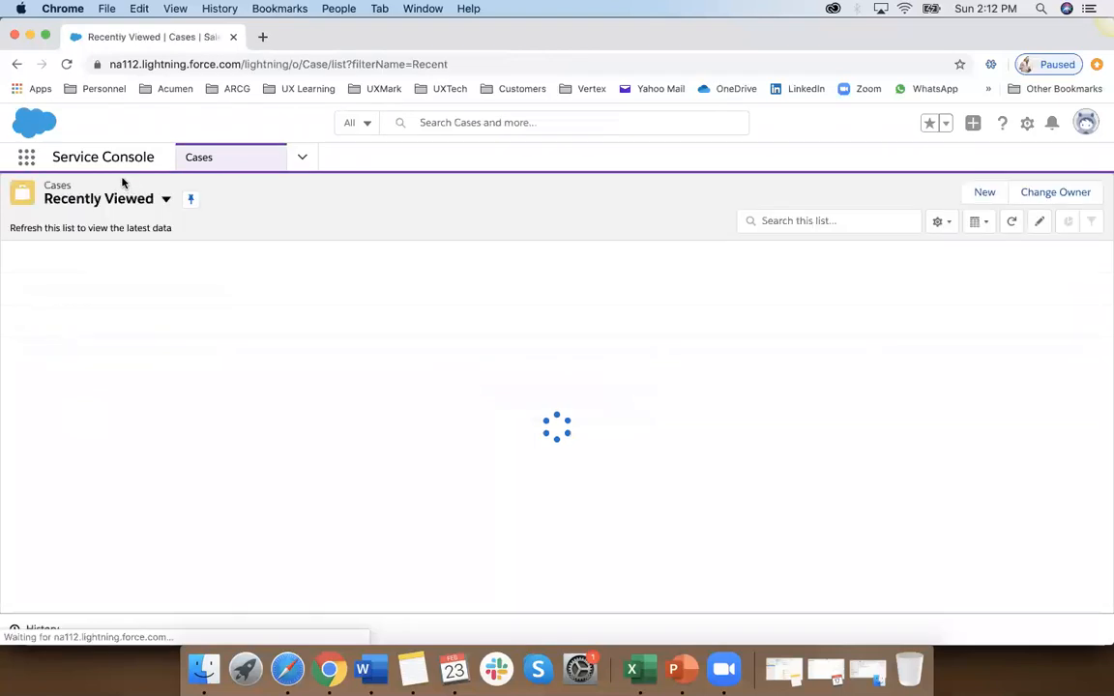
Step: Open the Service app and show its cases in the All Open Cases list view
click(26, 156)
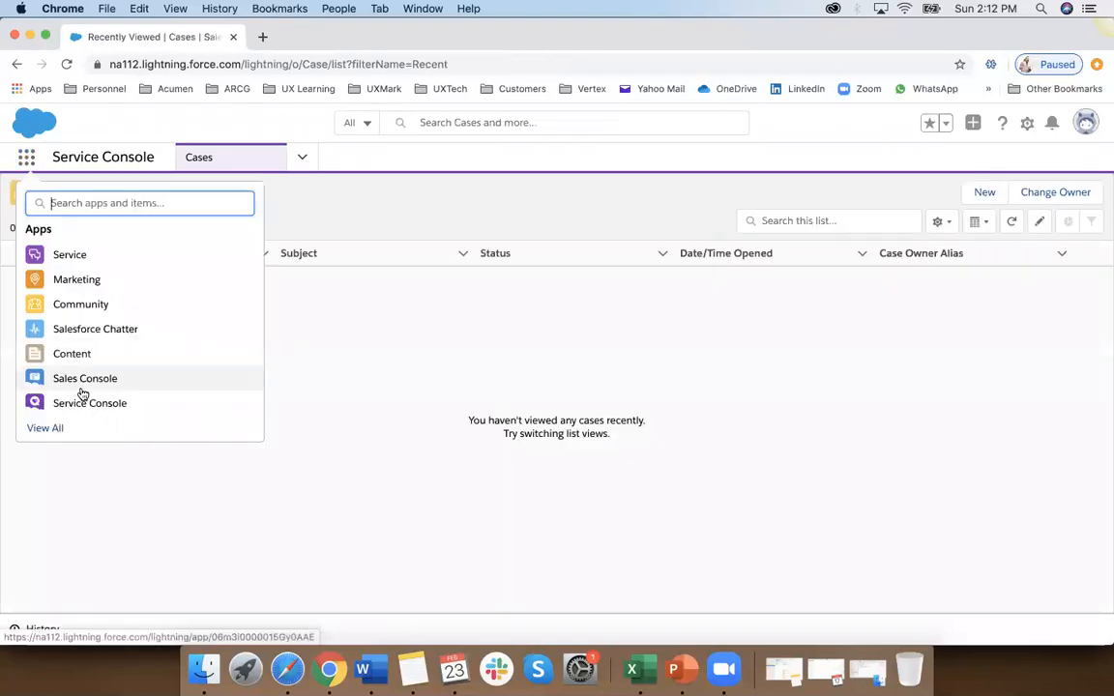
click(50, 426)
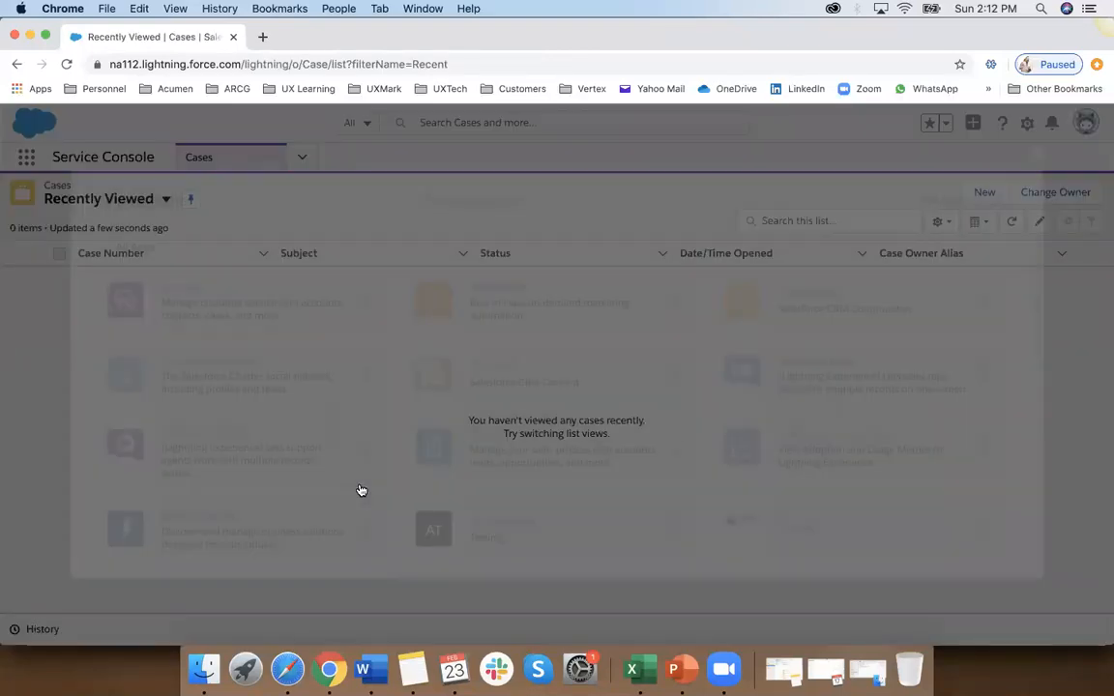
click(278, 312)
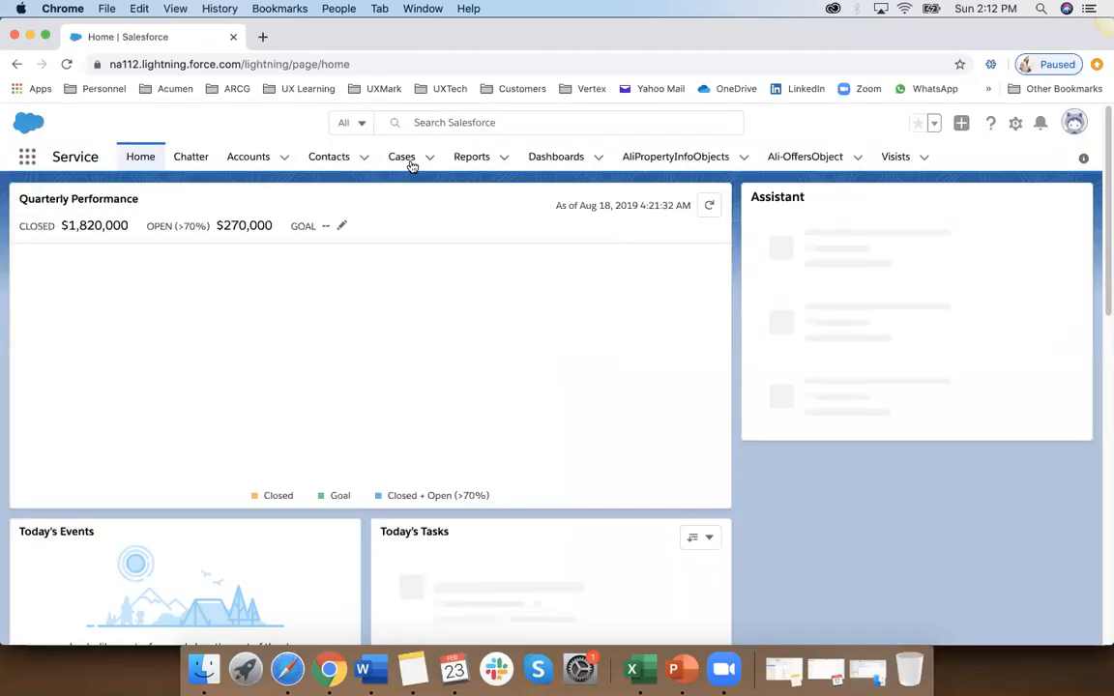
click(411, 162)
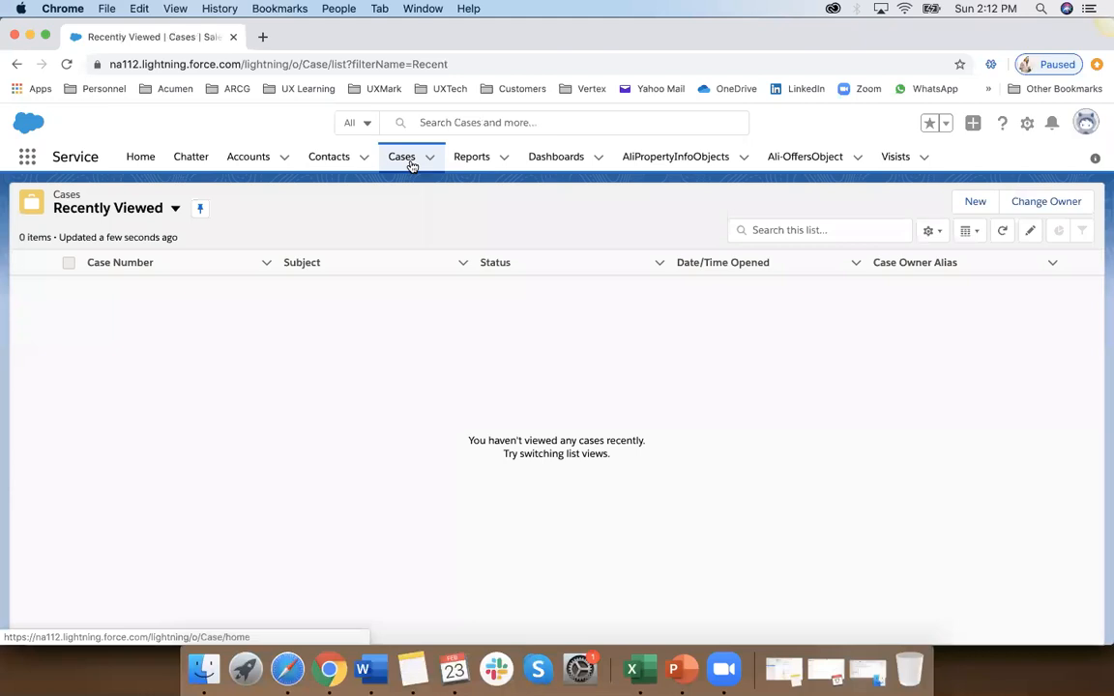
click(175, 208)
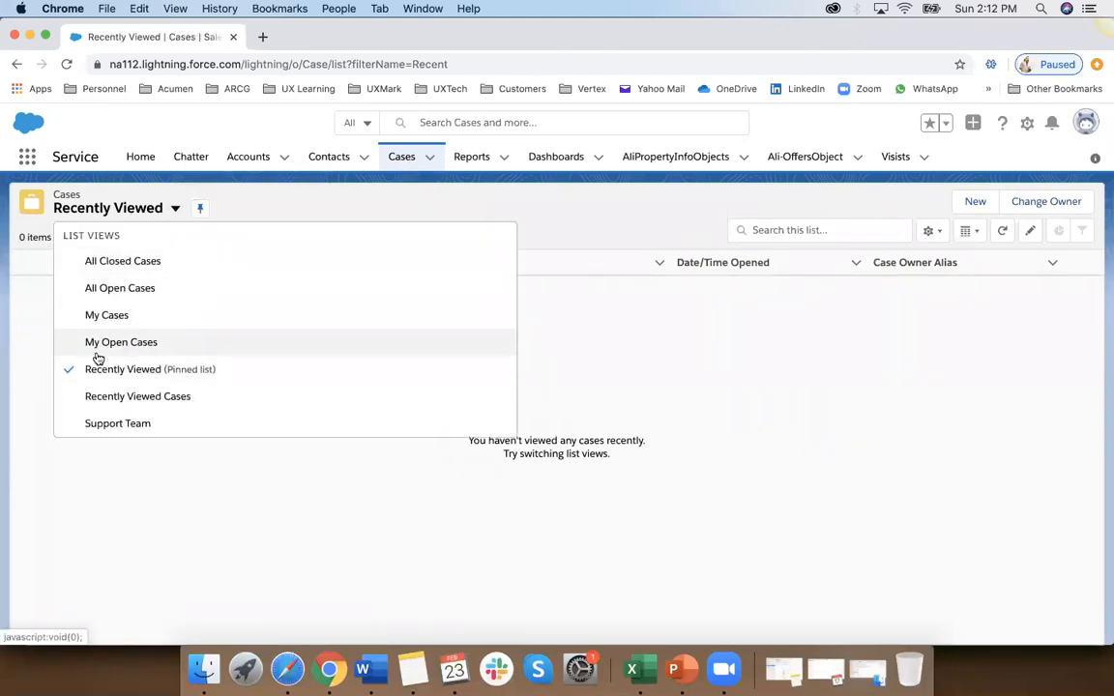
click(120, 288)
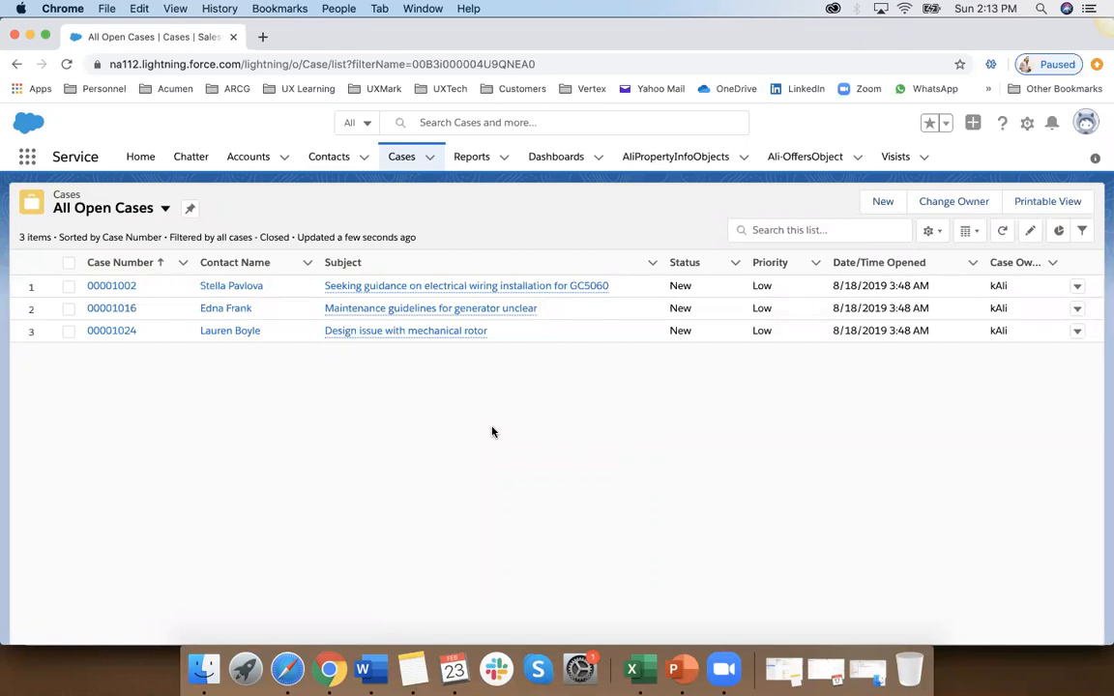
Step: Examine the available case list views, including Support Team, and the list's display options without changing either
click(163, 208)
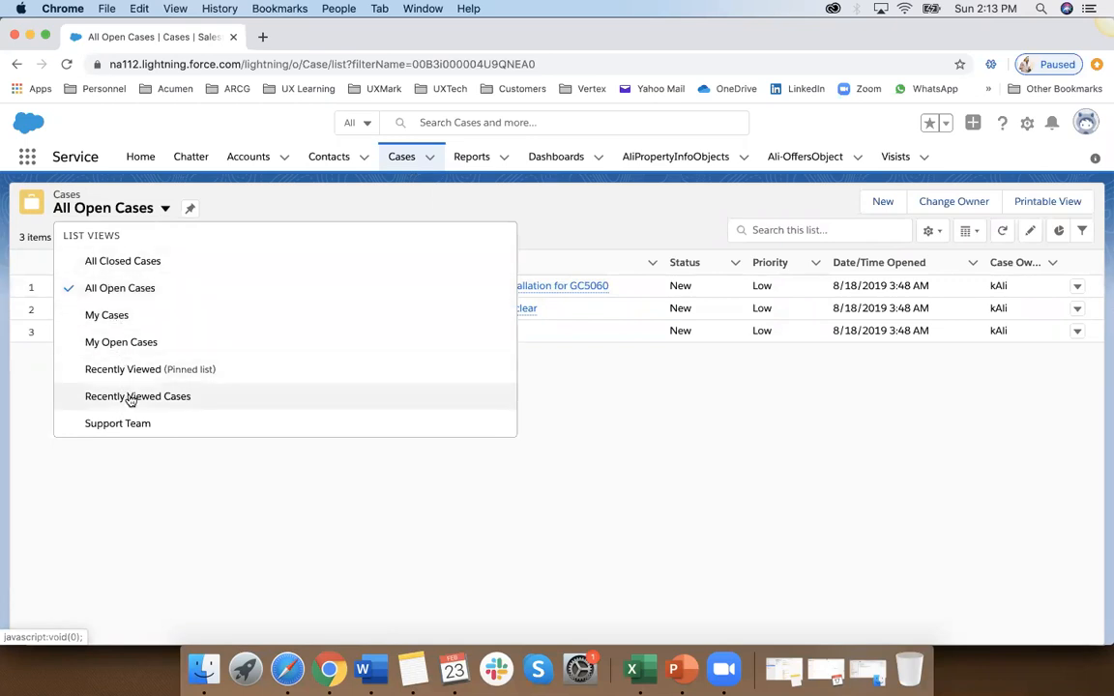
click(201, 524)
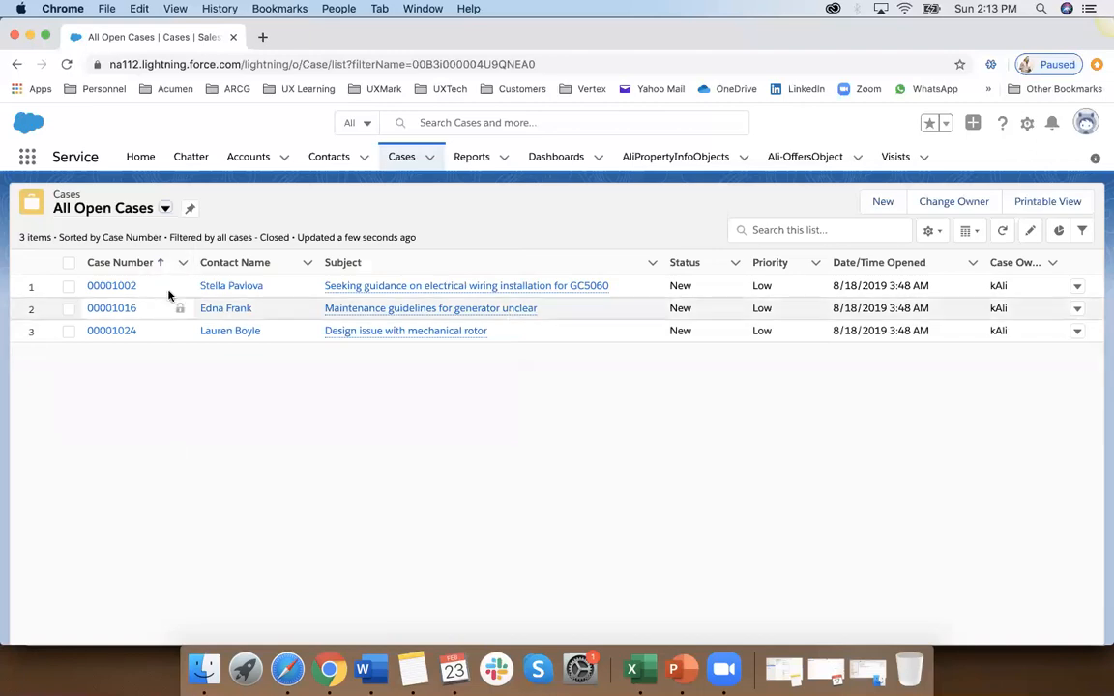
click(165, 209)
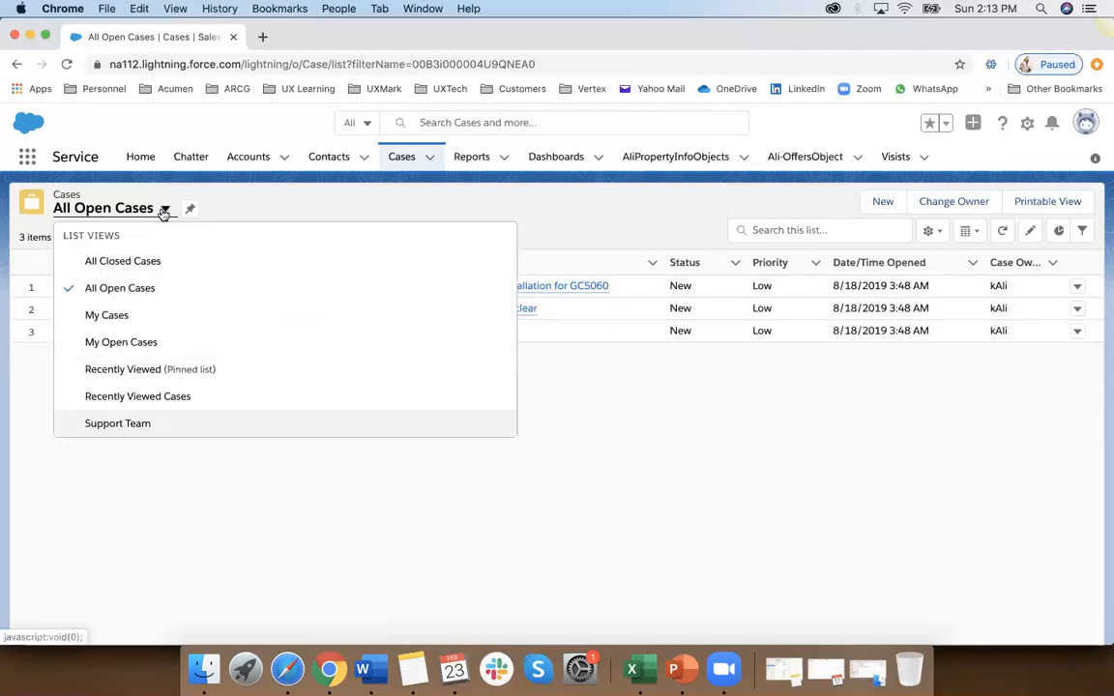
click(44, 431)
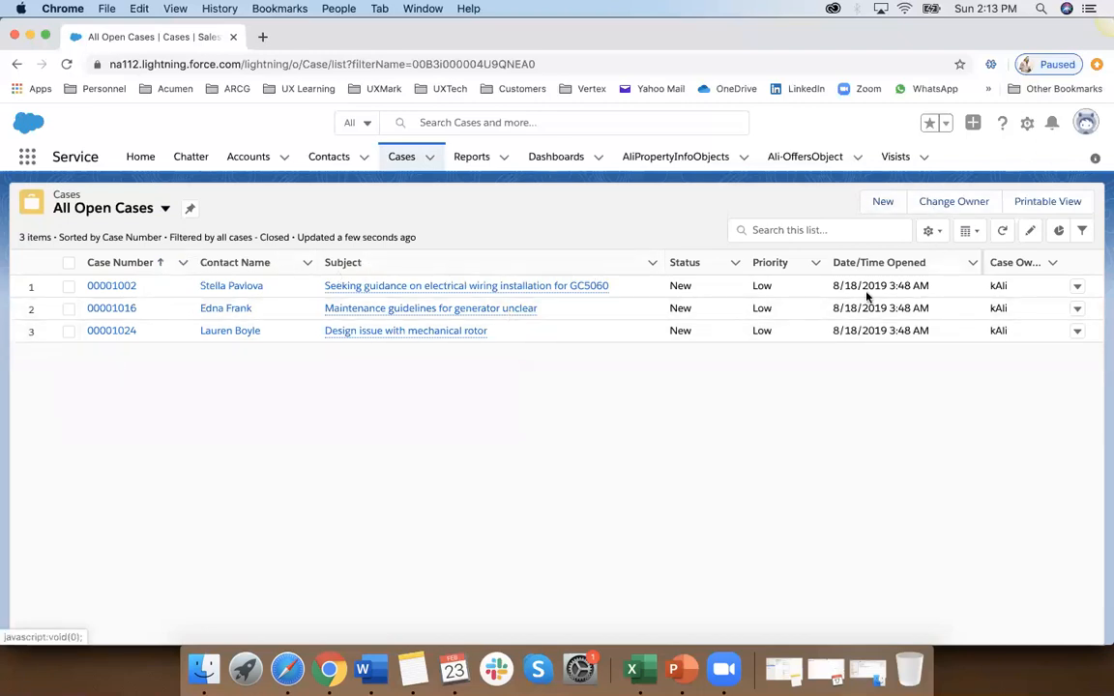
click(972, 233)
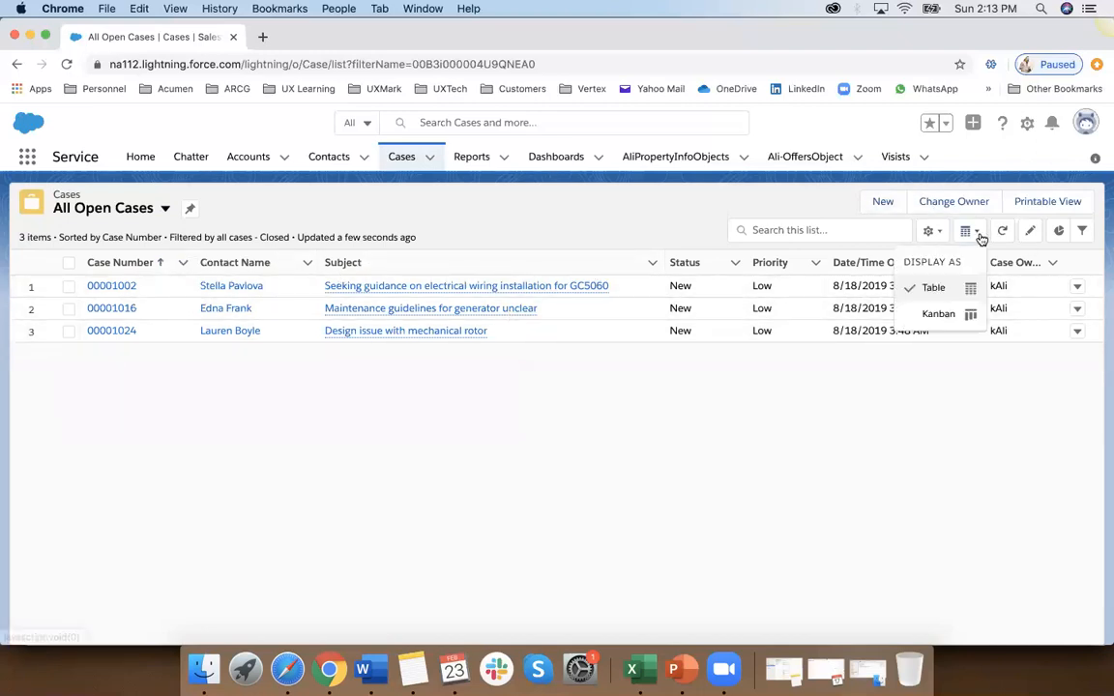
click(755, 475)
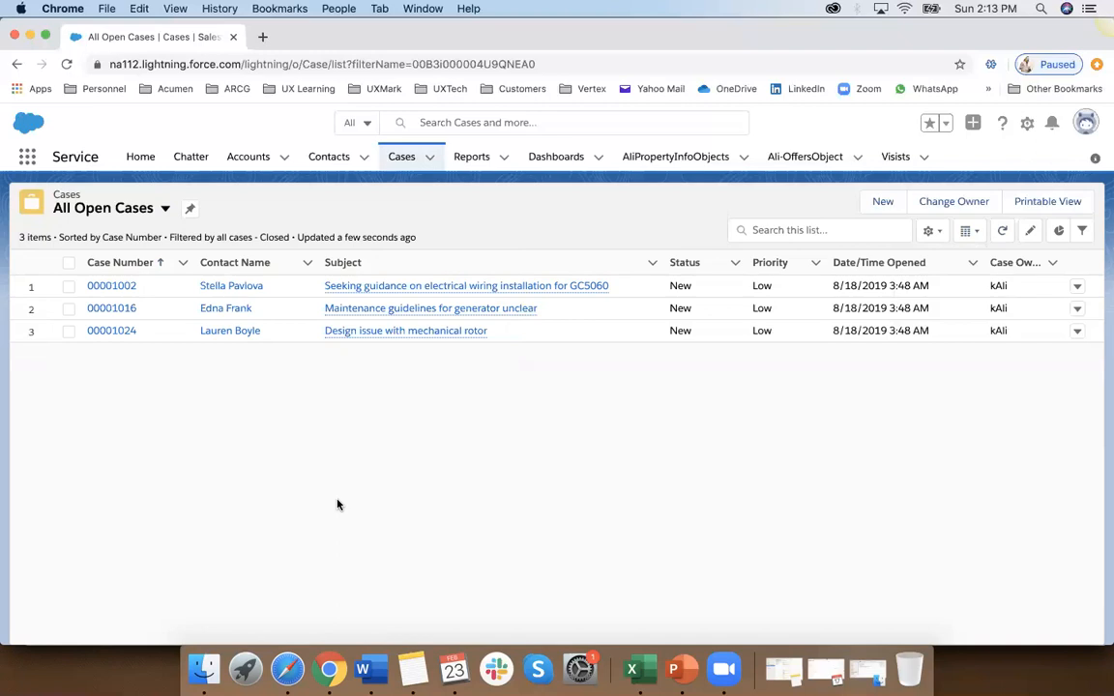
Step: Review the Field Level Security section and its From Profiles option in the Word training notes, and return to Salesforce in Chrome
click(363, 669)
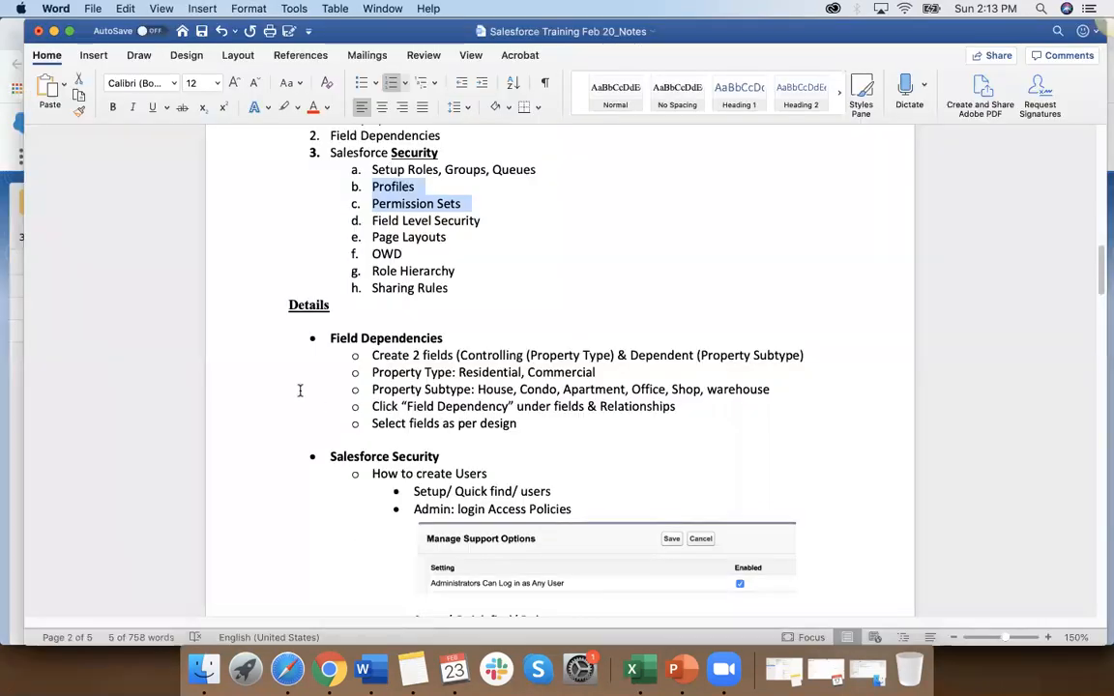
scroll(300, 391, down, 10)
scroll(300, 391, down, 10)
scroll(300, 391, down, 10)
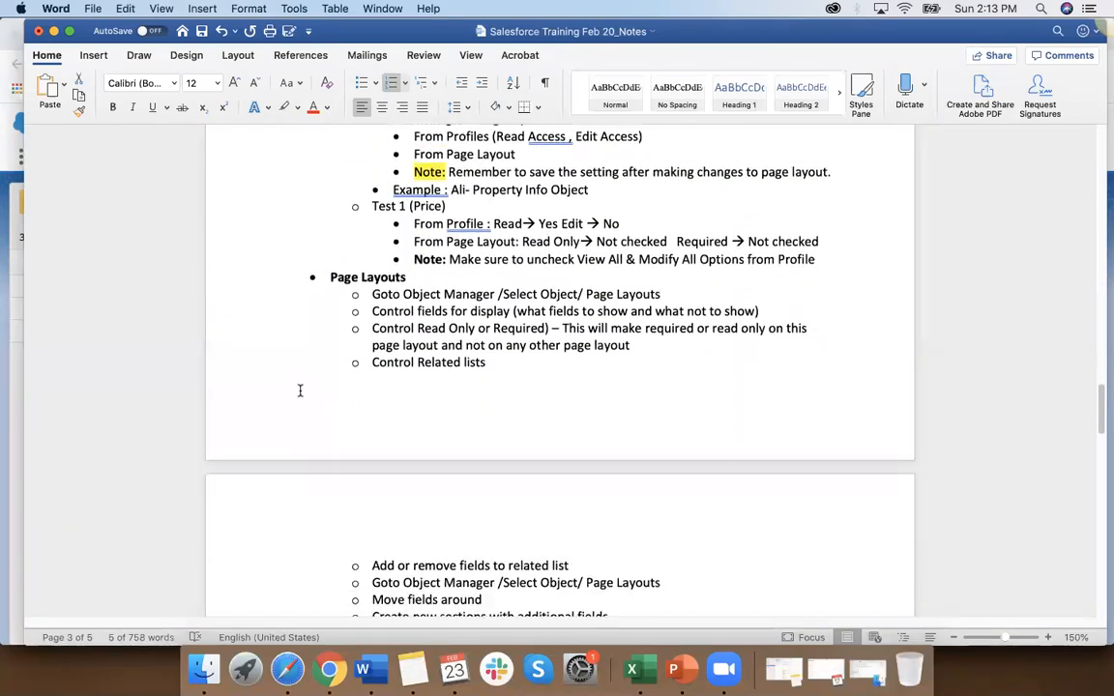
scroll(300, 391, up, 3)
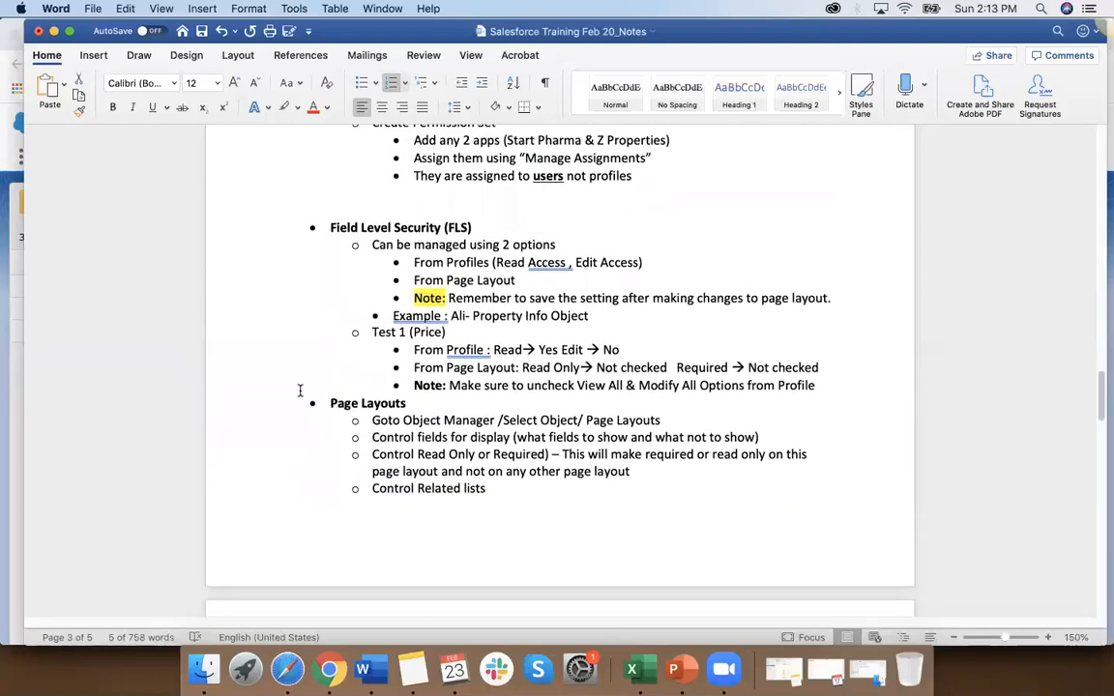
scroll(299, 391, up, 5)
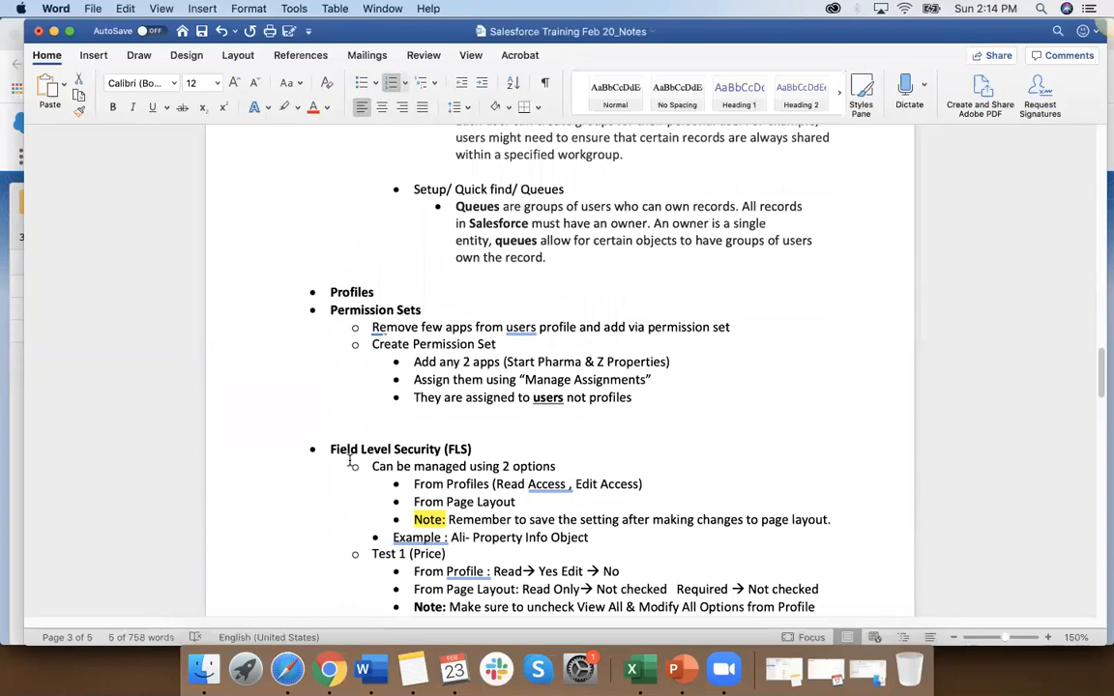
scroll(337, 366, down, 2)
drag(335, 365, 456, 372)
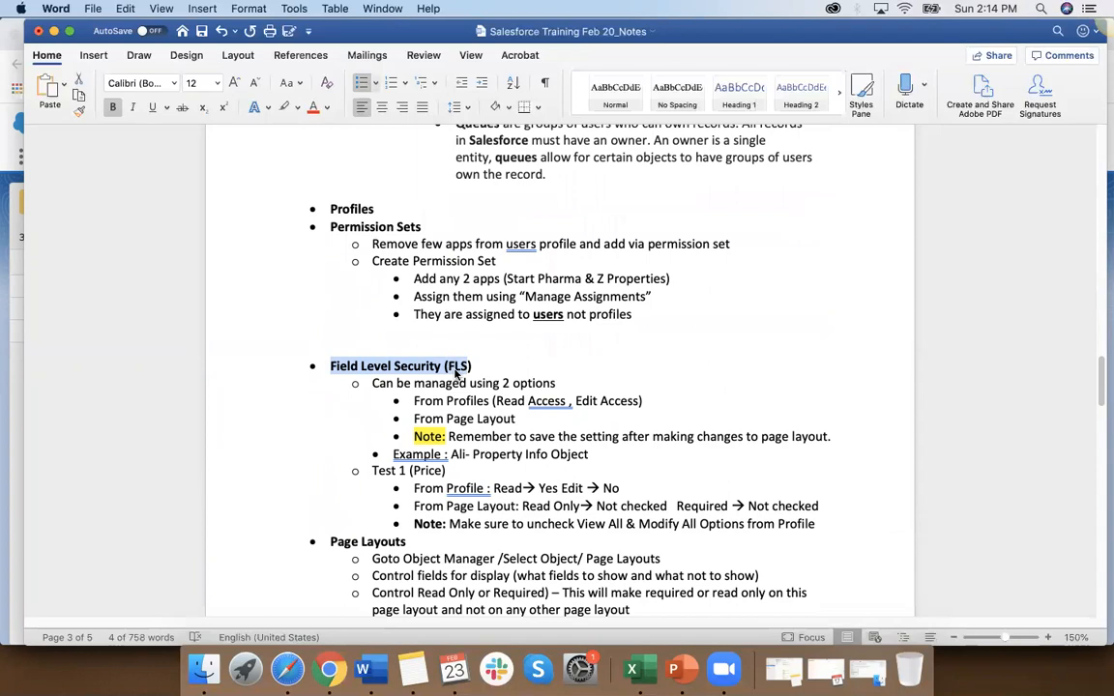
scroll(459, 374, down, 3)
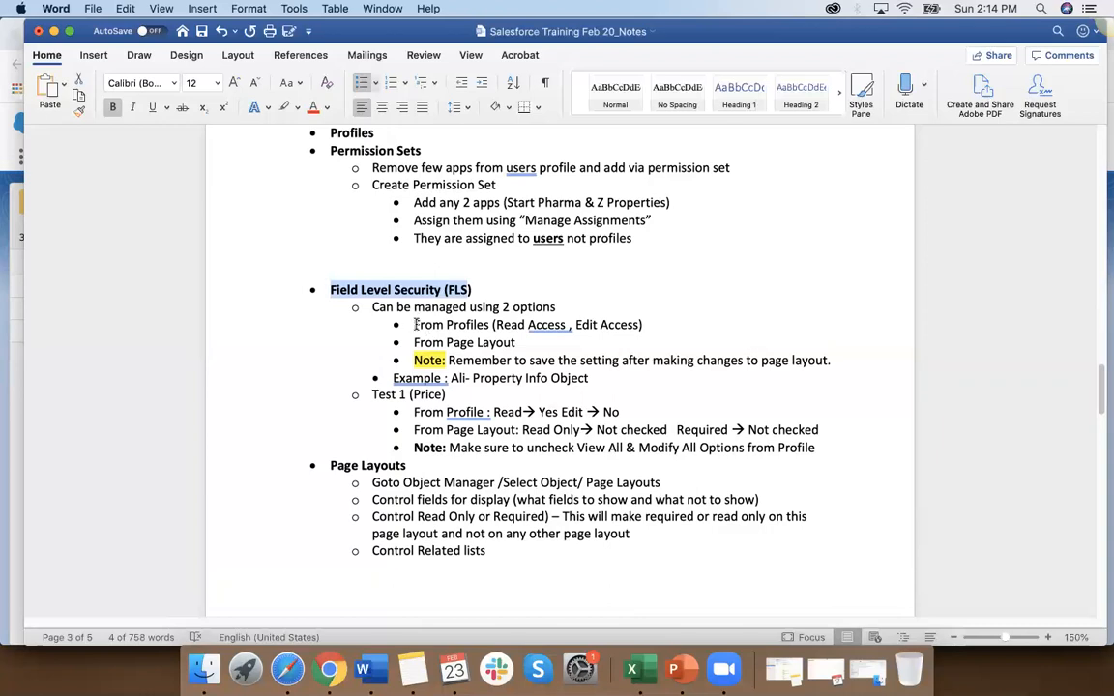
drag(415, 324, 475, 320)
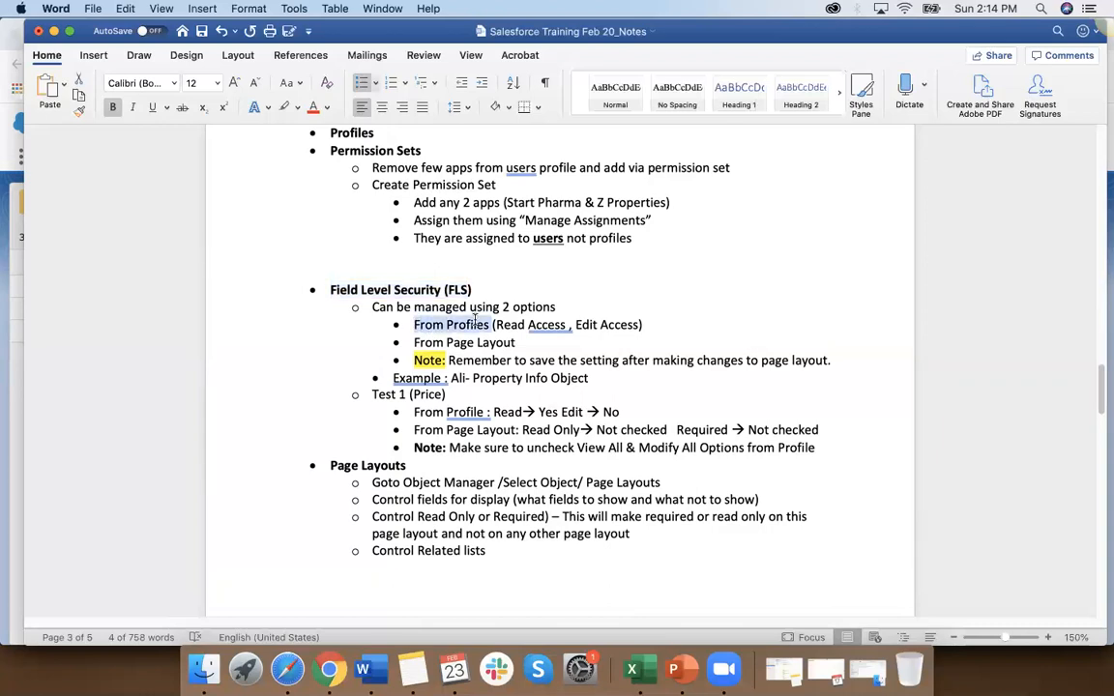
key(super+Tab)
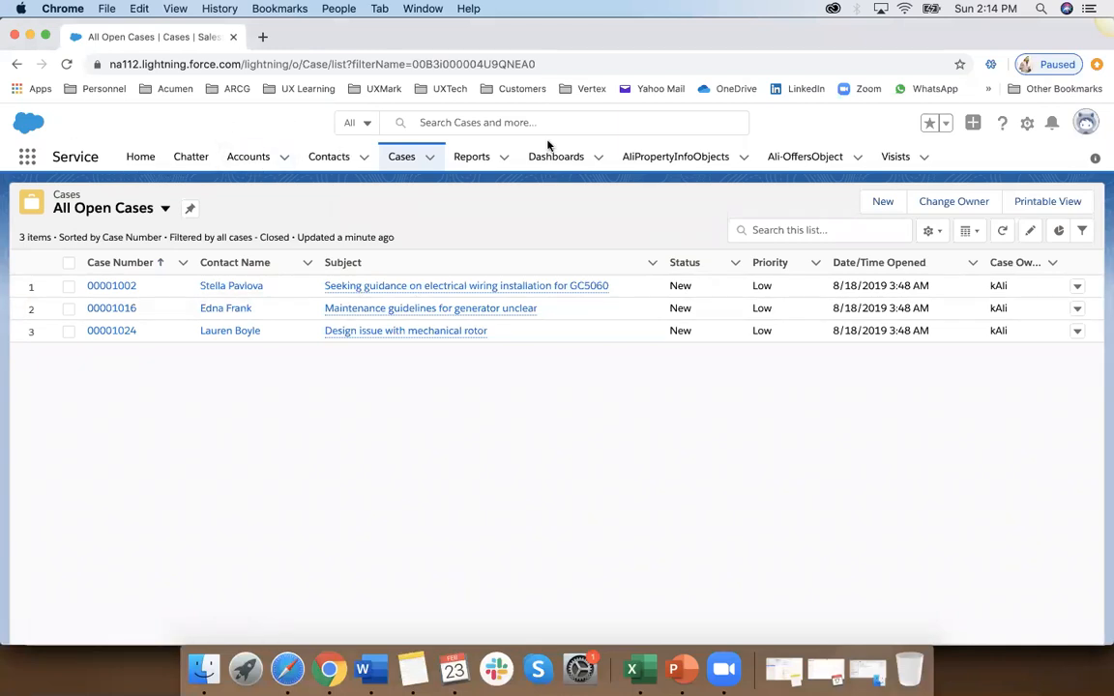
Step: Open Salesforce Setup, search it for "prof", and open the Profiles page
click(1026, 122)
click(948, 176)
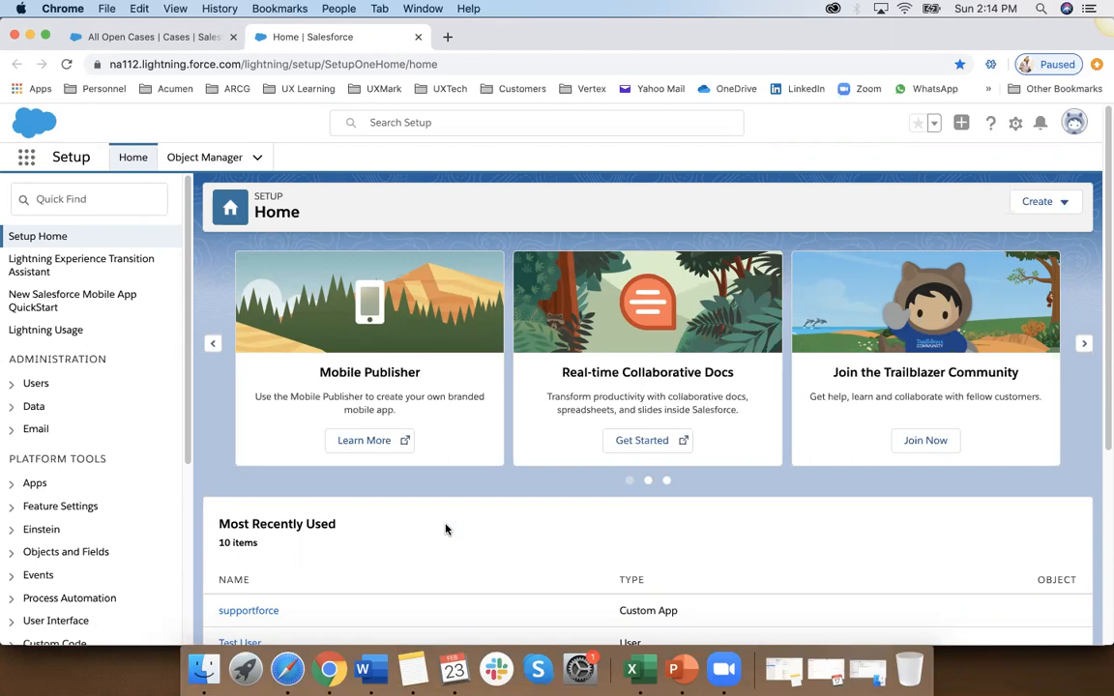
click(122, 199)
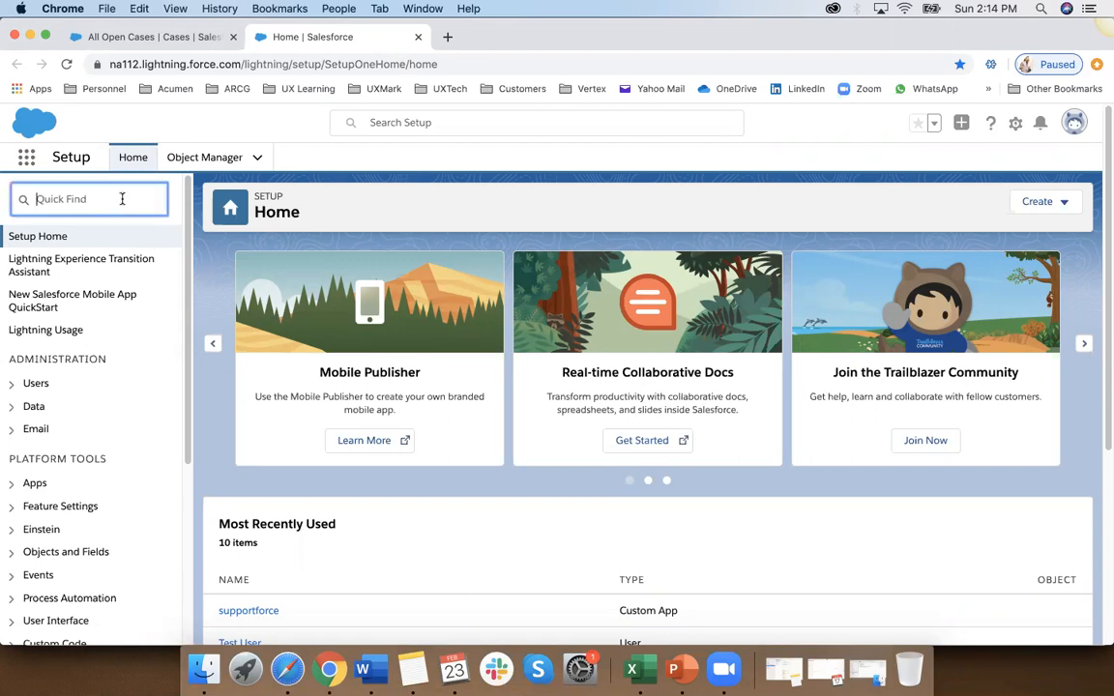
text(prof)
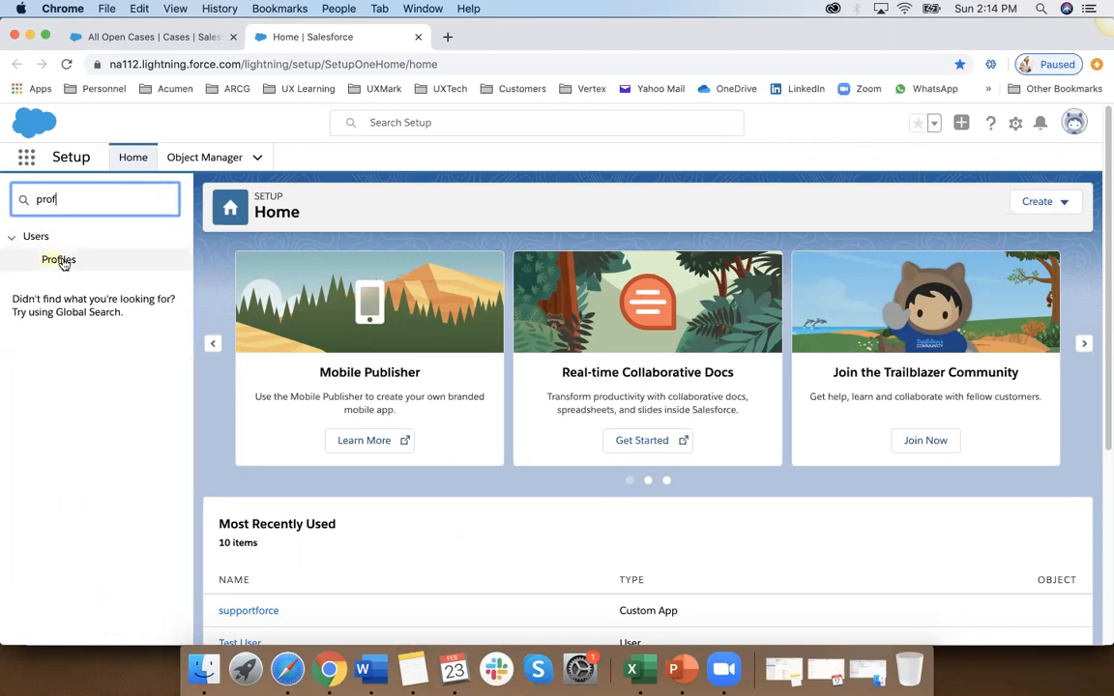
click(60, 260)
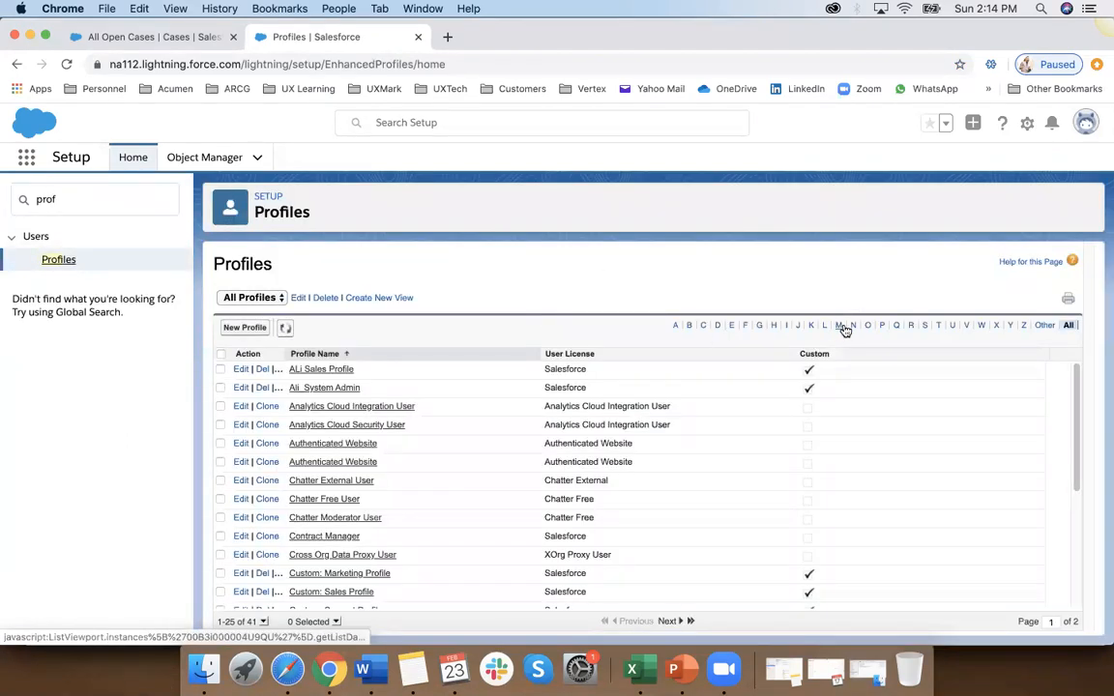
Step: Filter the profiles by the letter T, open Test User Profile and locate its Field-Level Security section
click(939, 326)
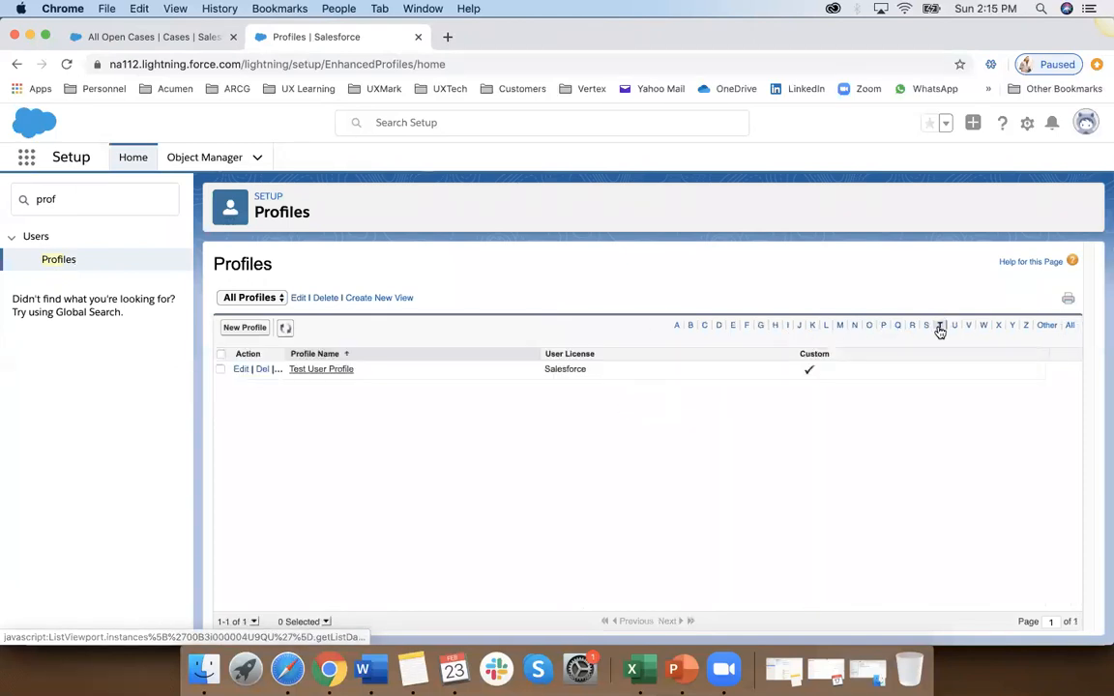
click(337, 370)
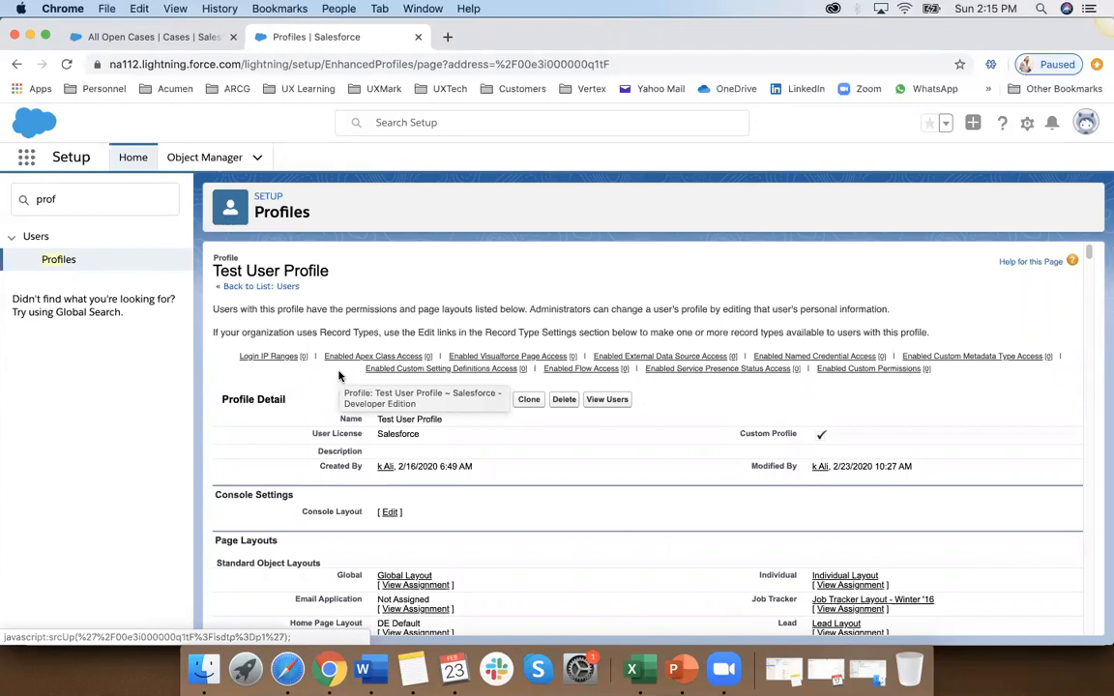
scroll(259, 435, down, 3)
scroll(259, 435, down, 2)
scroll(259, 435, up, 2)
scroll(259, 435, down, 2)
scroll(260, 435, down, 12)
scroll(259, 435, down, 4)
drag(213, 326, 315, 324)
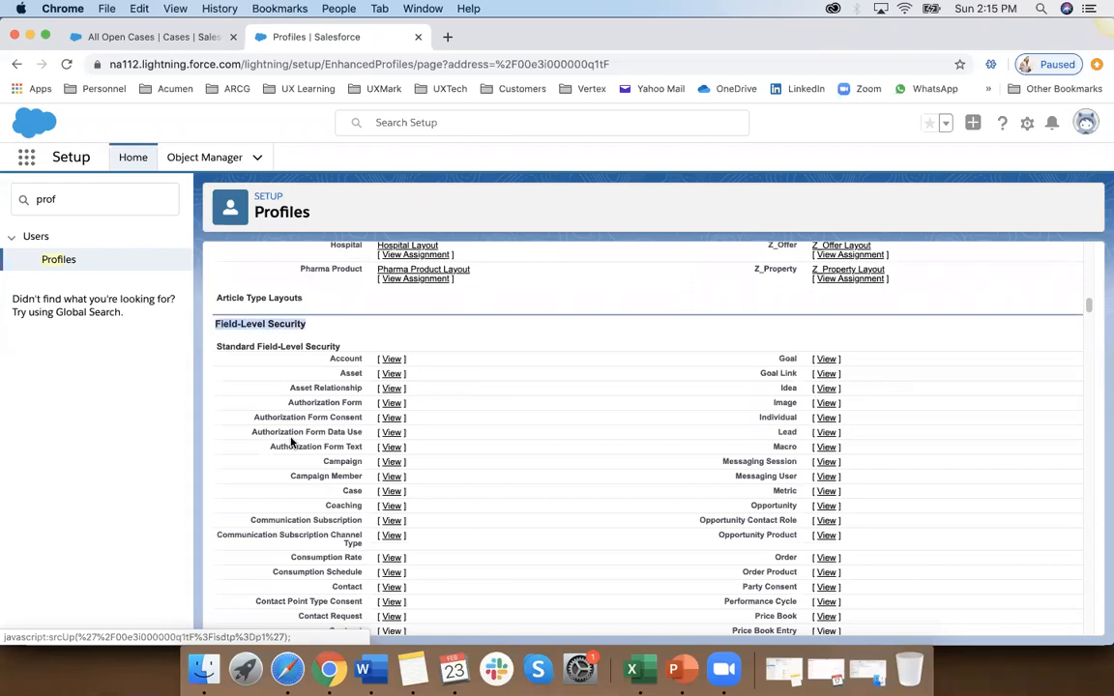
Step: View the custom Property Info object's field-level security for Test User Profile and examine the read and edit access of its fields
scroll(291, 442, down, 9)
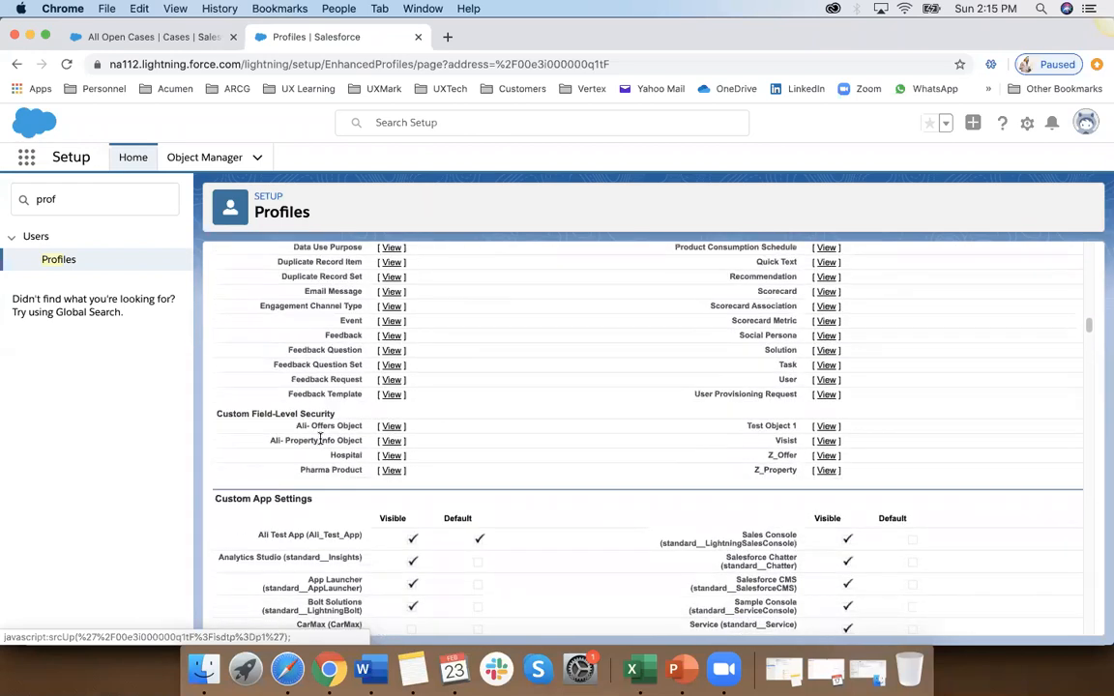
drag(268, 441, 360, 440)
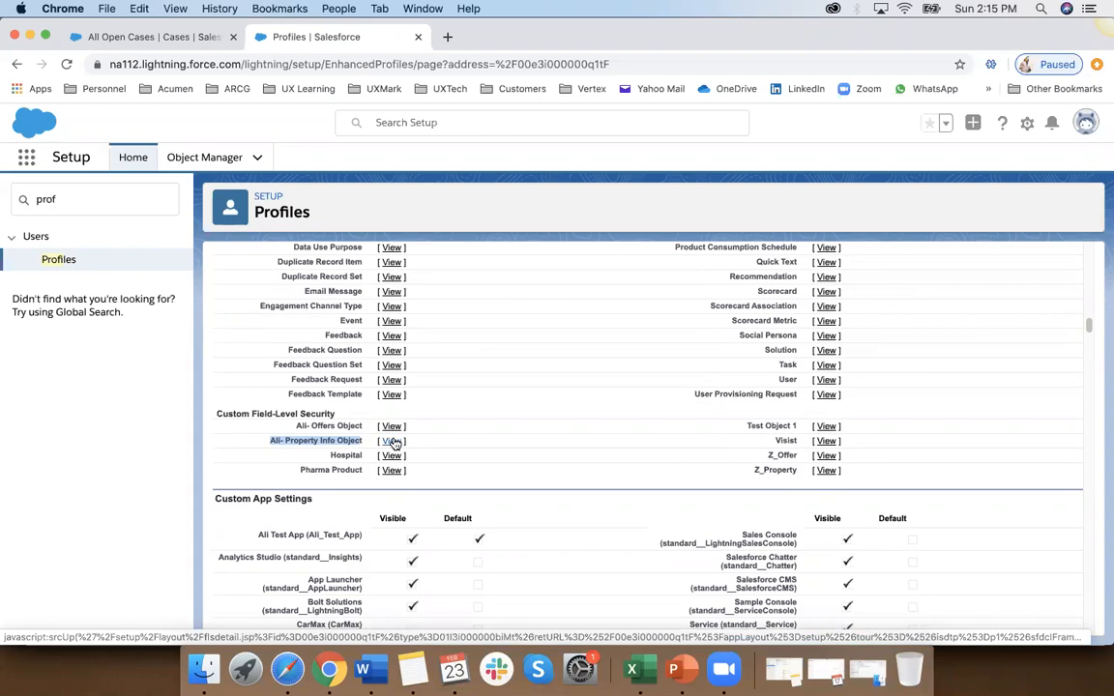
click(391, 441)
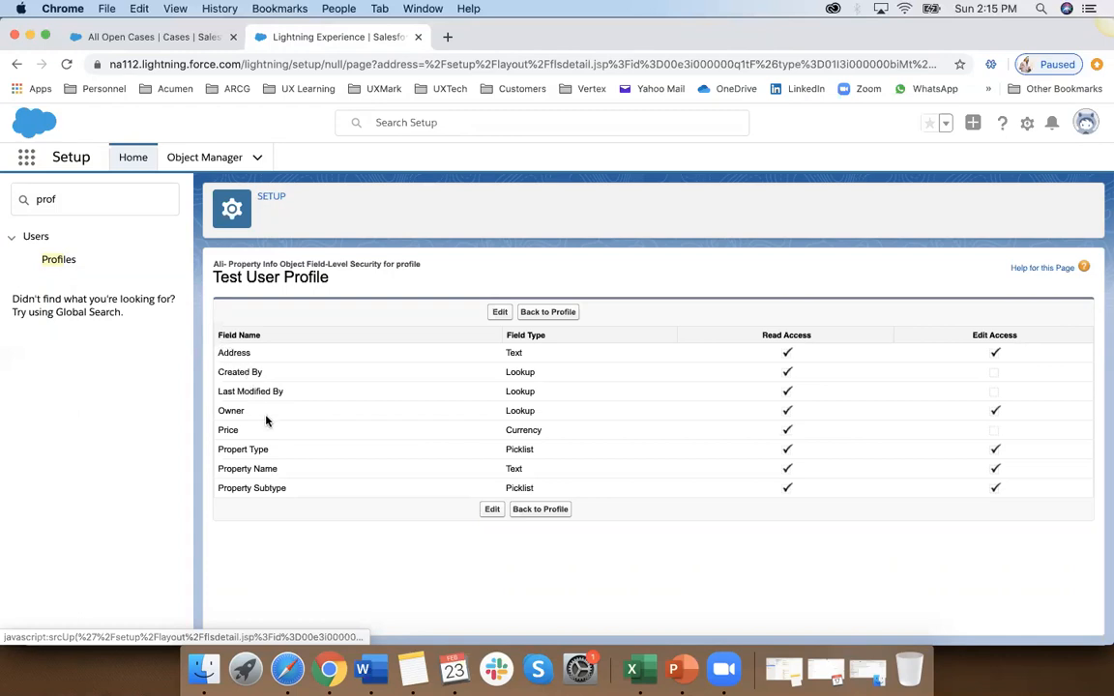
drag(288, 489, 188, 378)
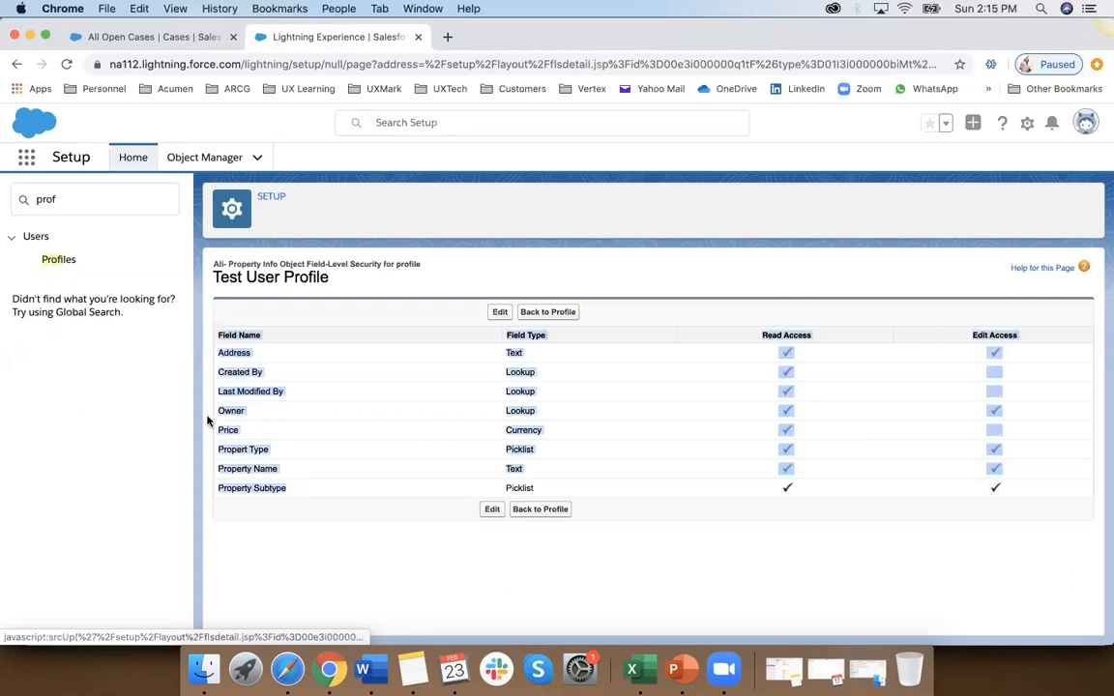
click(232, 470)
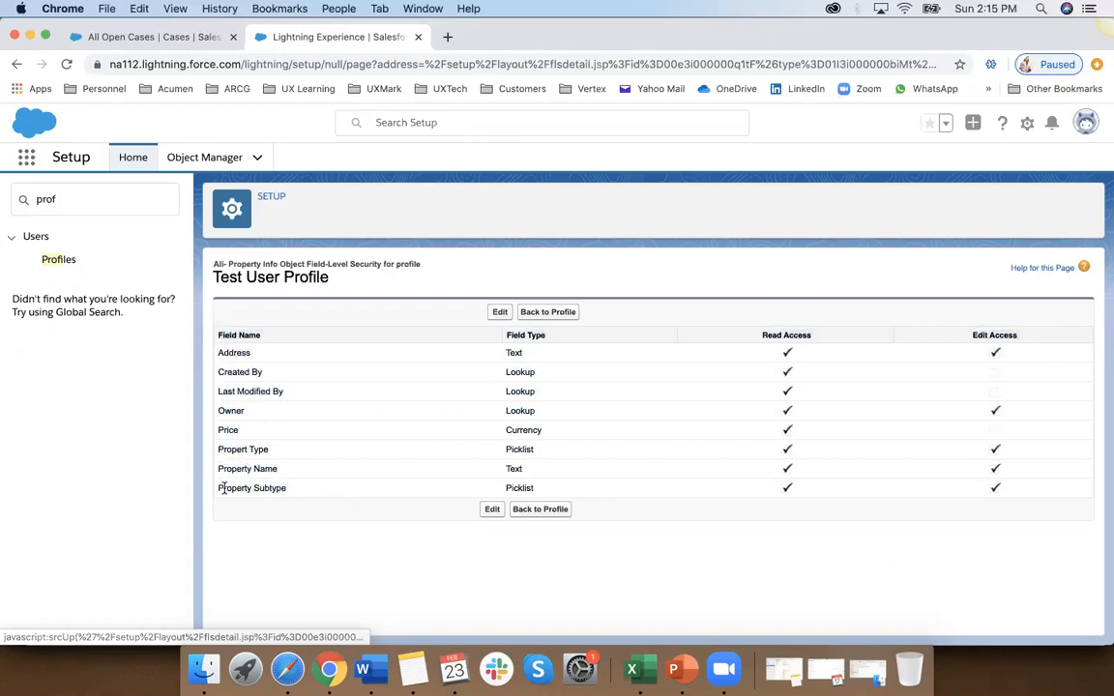
mouse_move(273, 452)
mouse_down()
mouse_move(281, 458)
mouse_move(226, 442)
mouse_move(268, 448)
mouse_up()
click(229, 445)
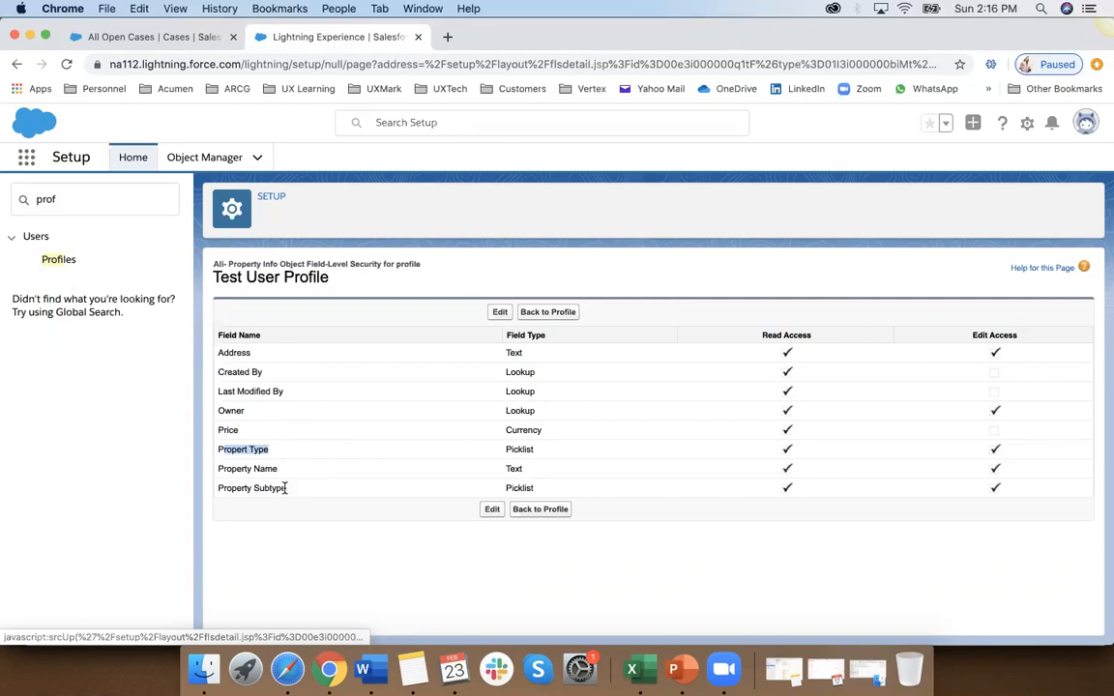
Step: Return to Test User Profile, find Custom Field-Level Security, and reopen the Property Info object's field access list
click(537, 313)
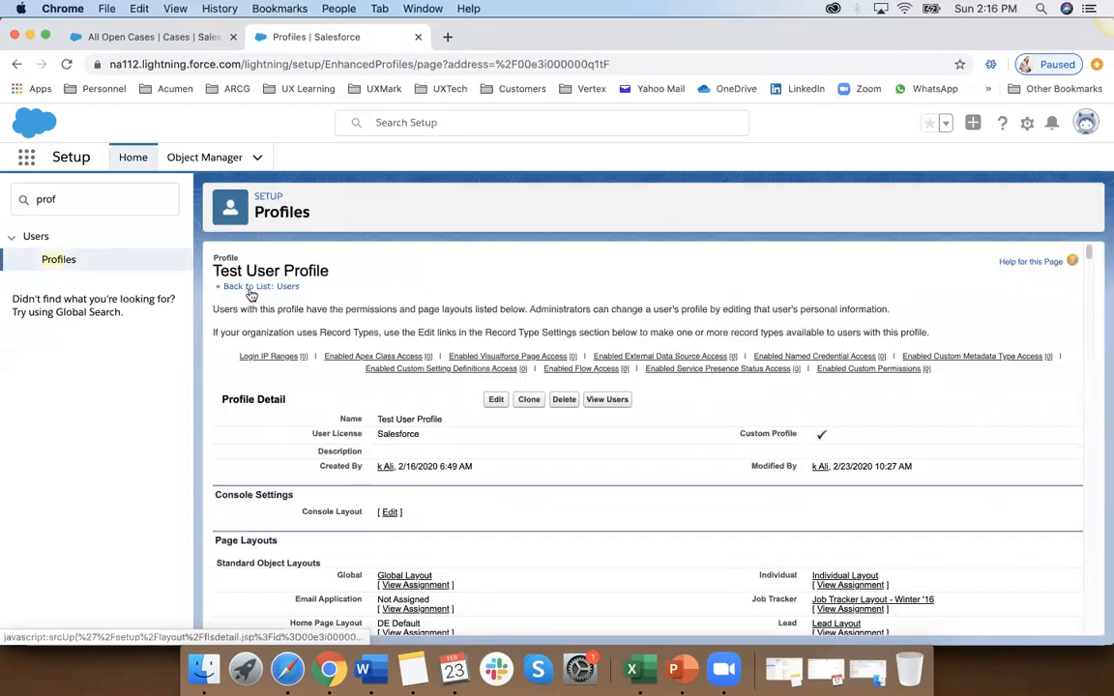
scroll(319, 530, down, 20)
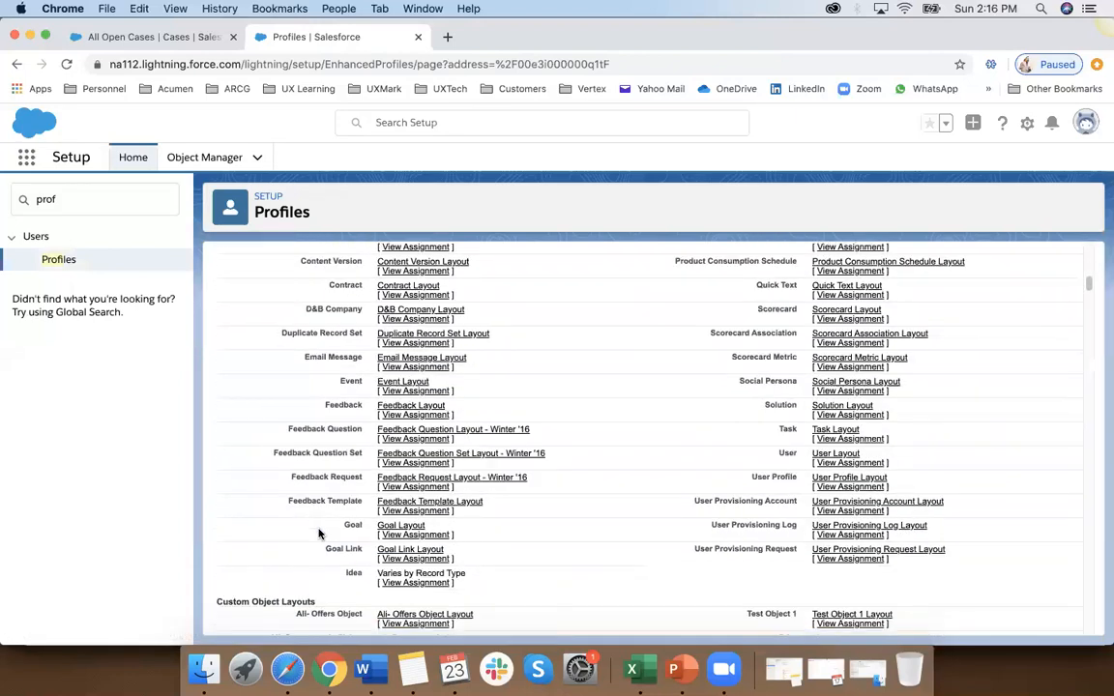
scroll(319, 533, down, 5)
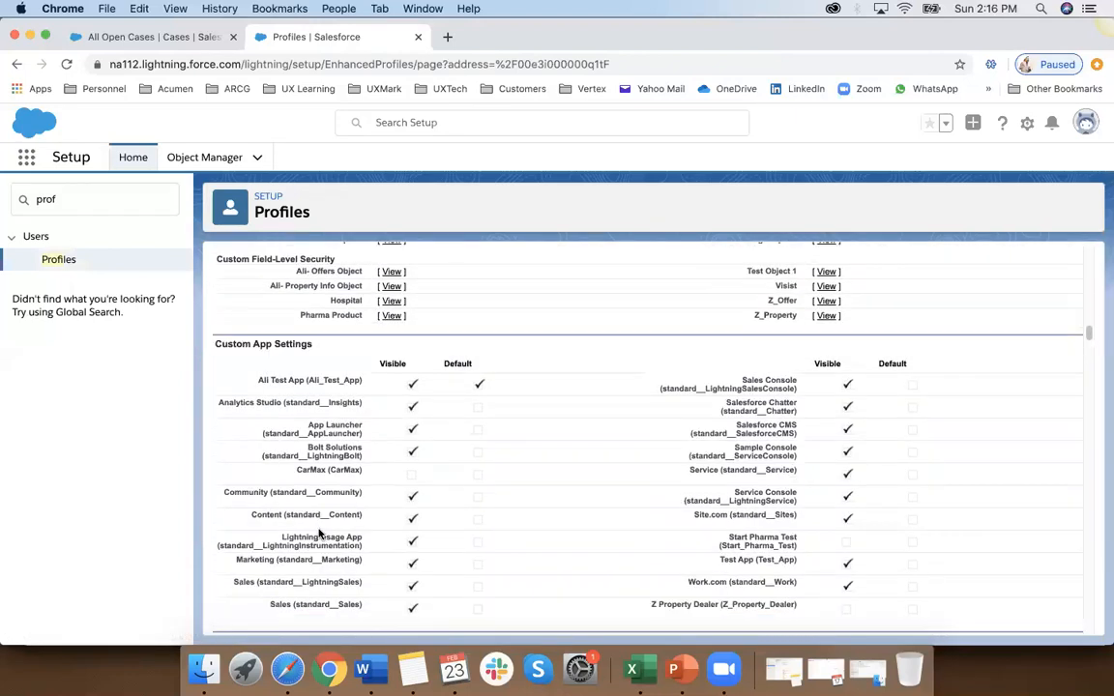
scroll(319, 533, up, 2)
scroll(319, 533, up, 12)
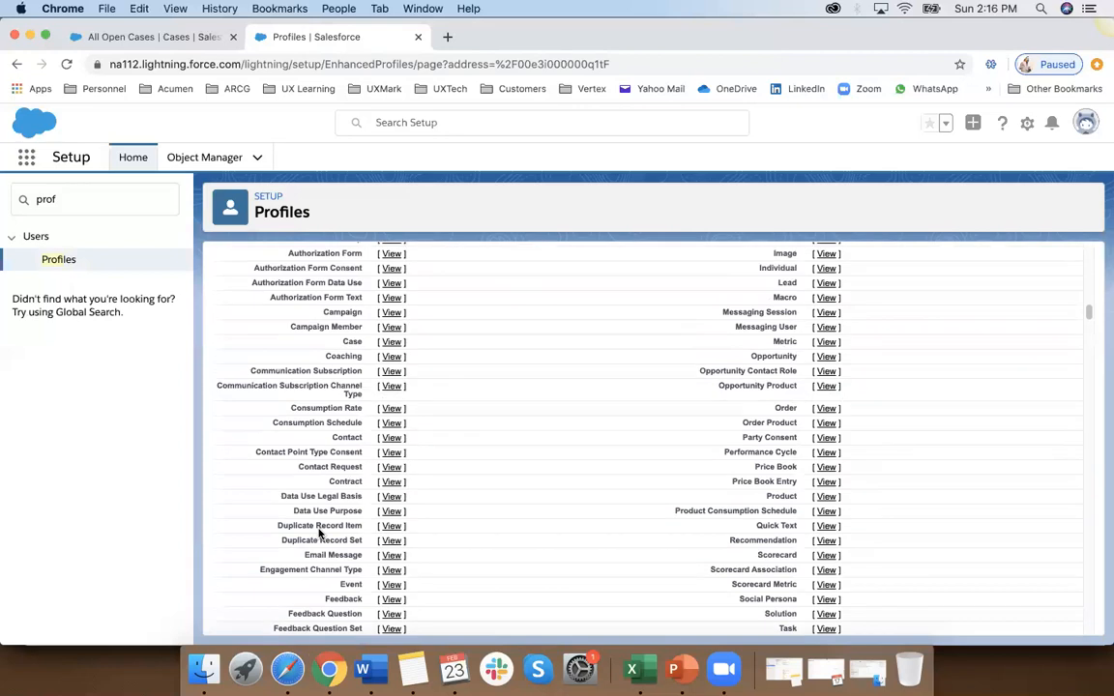
scroll(319, 533, down, 10)
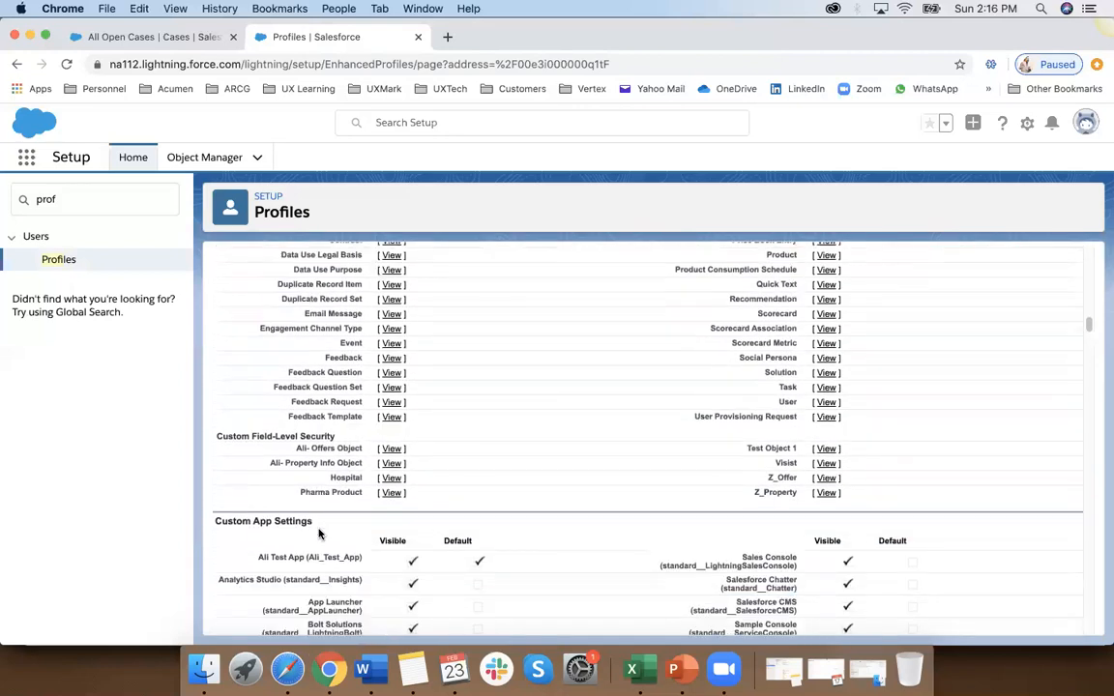
click(386, 467)
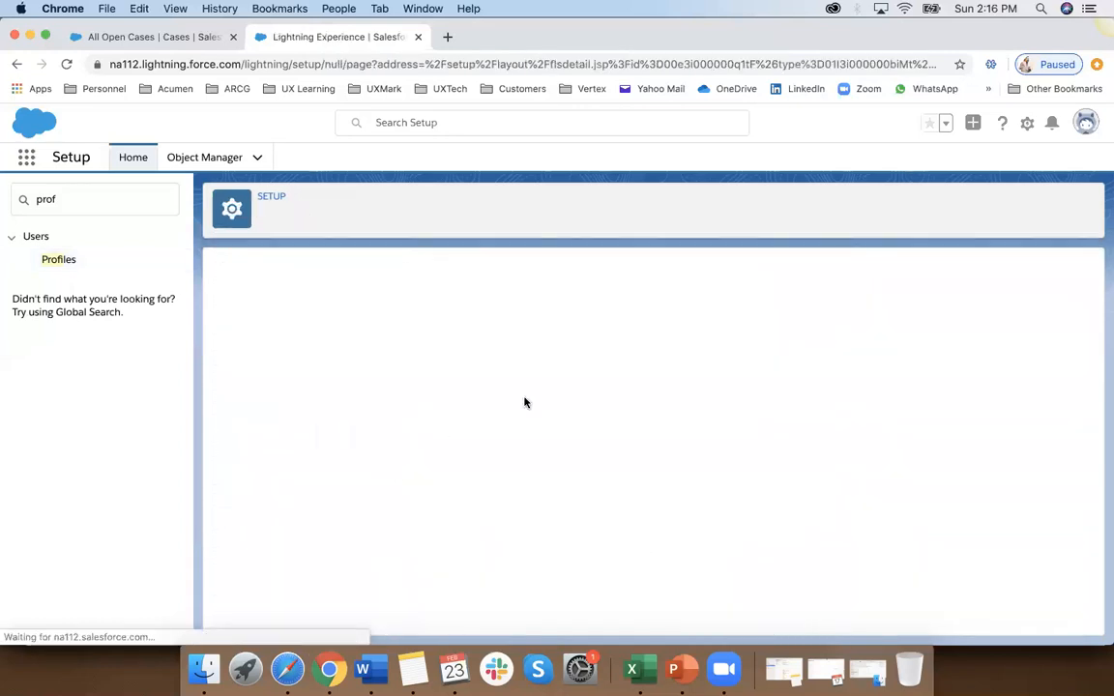
Step: Remove Edit Access from the Propert Type and Property Subtype fields for Test User Profile, and save the field-level security
click(499, 312)
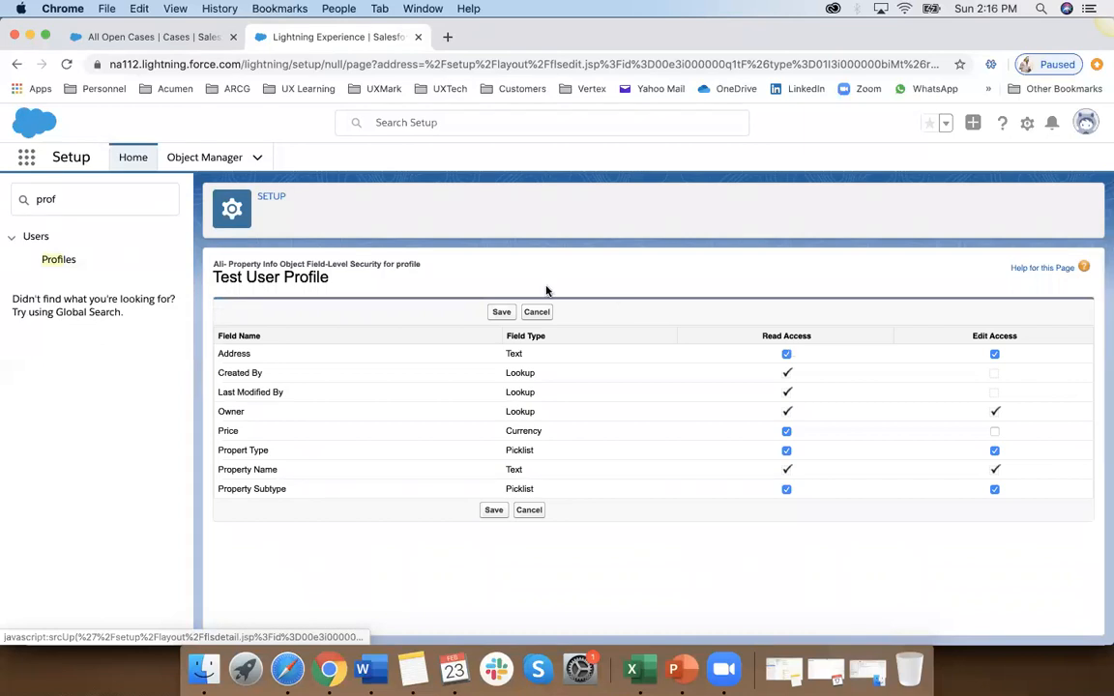
drag(308, 261, 422, 261)
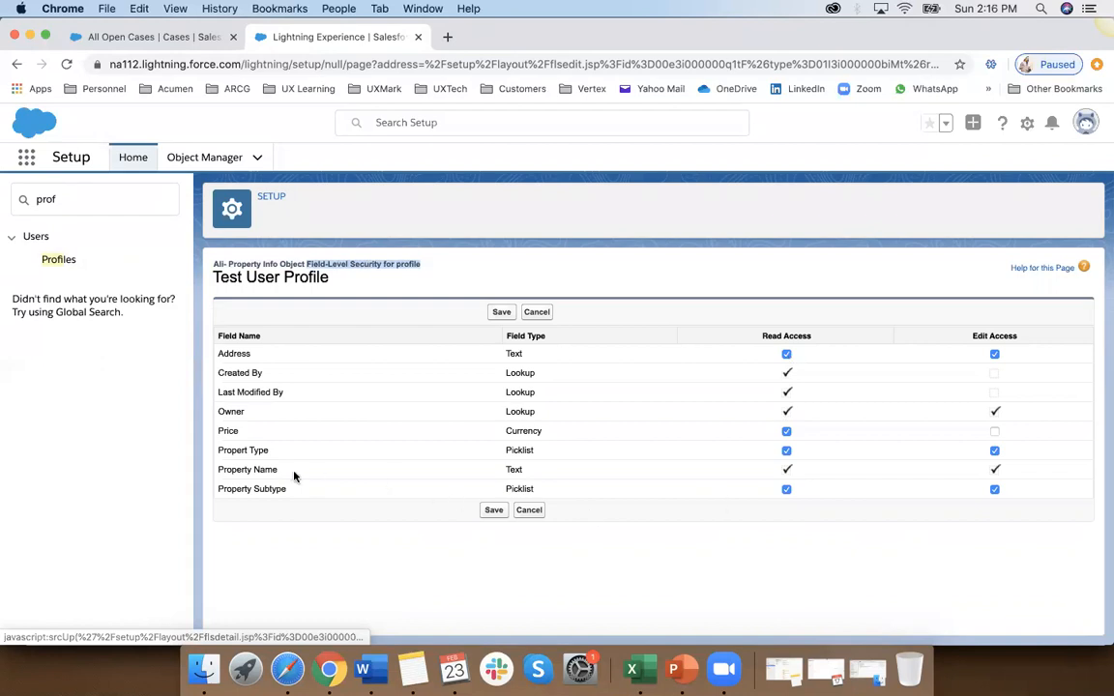
double_click(258, 450)
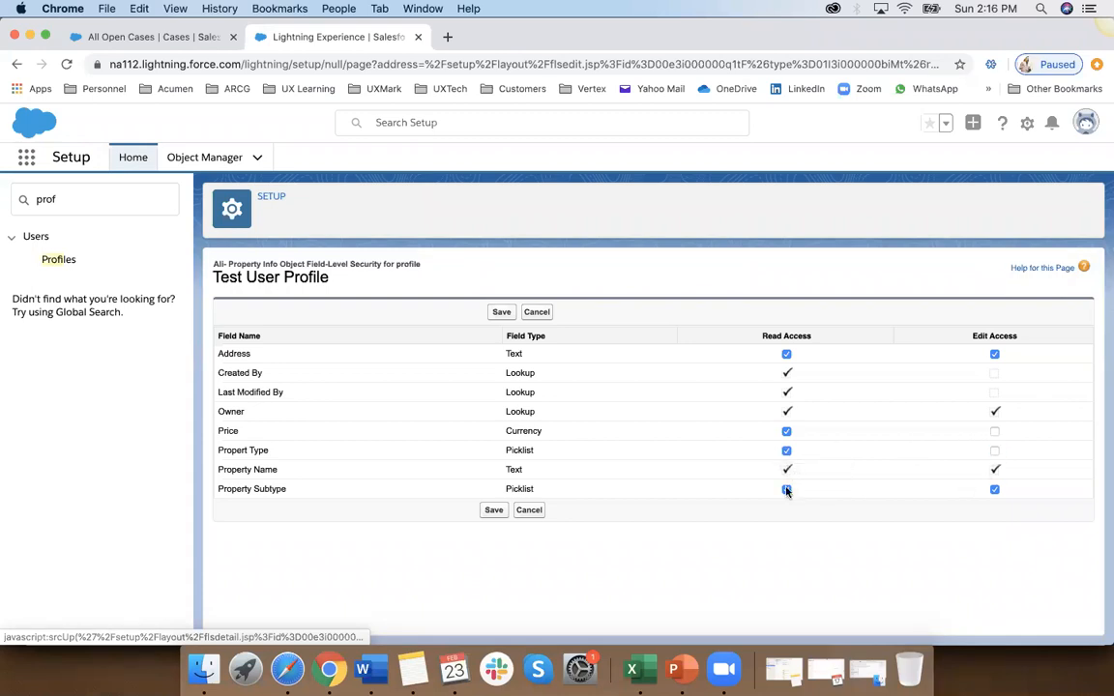
click(994, 490)
click(498, 312)
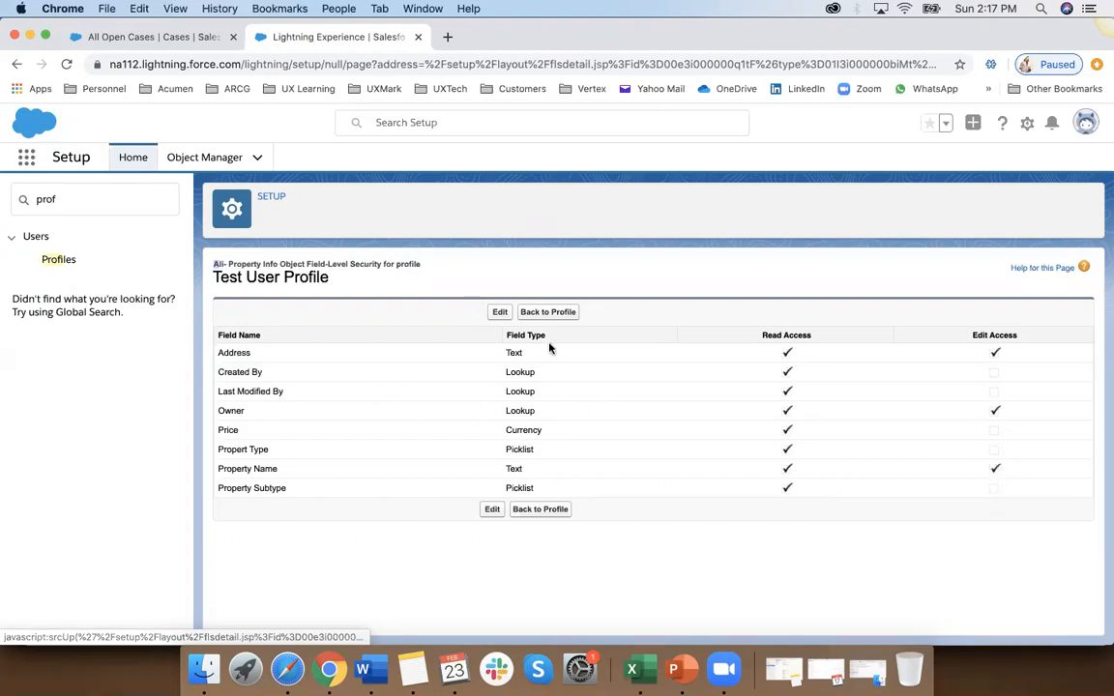
Step: Log out of the administrator account and log in as the test user with the saved username
click(1086, 127)
click(953, 203)
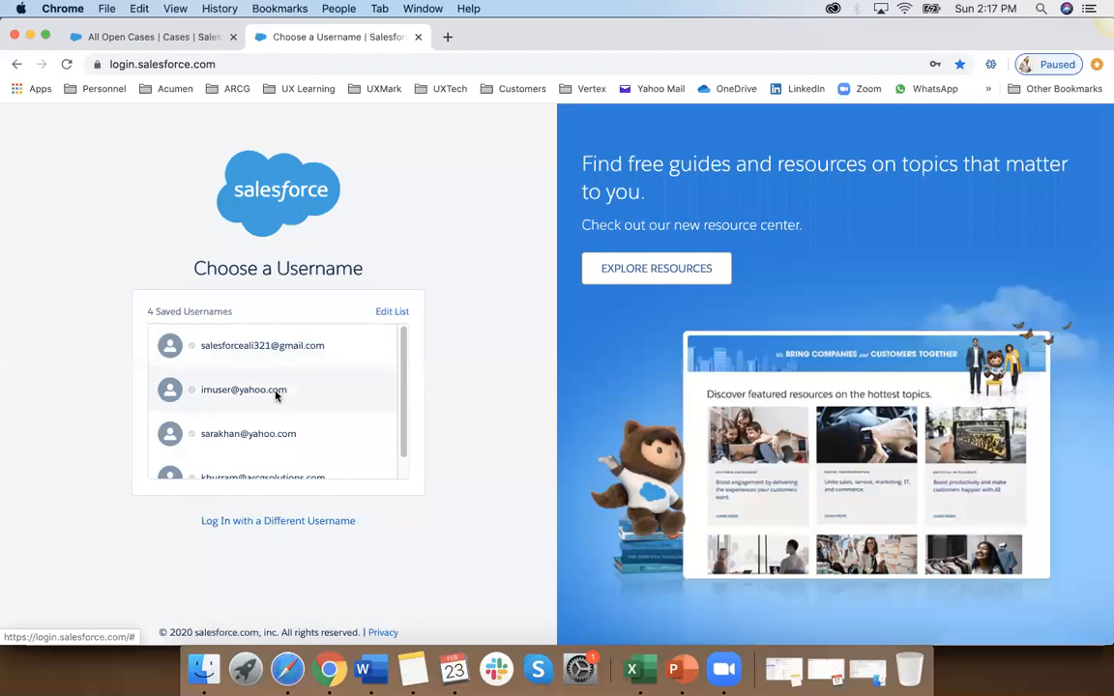
click(275, 392)
click(288, 426)
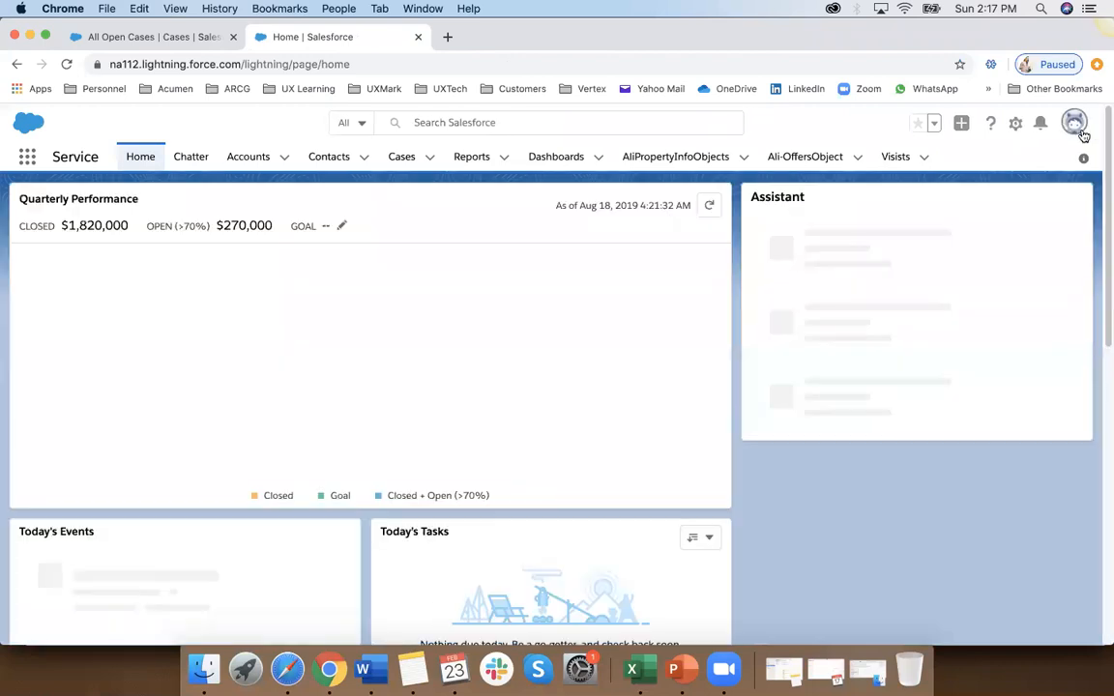
click(1080, 129)
click(1055, 161)
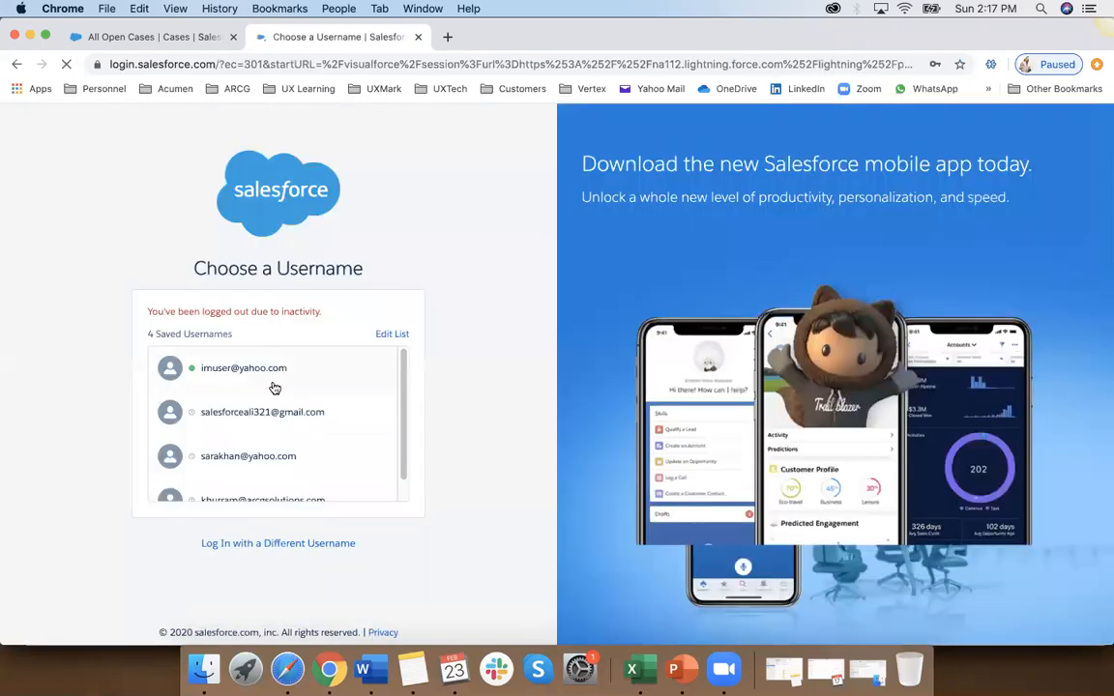
click(274, 383)
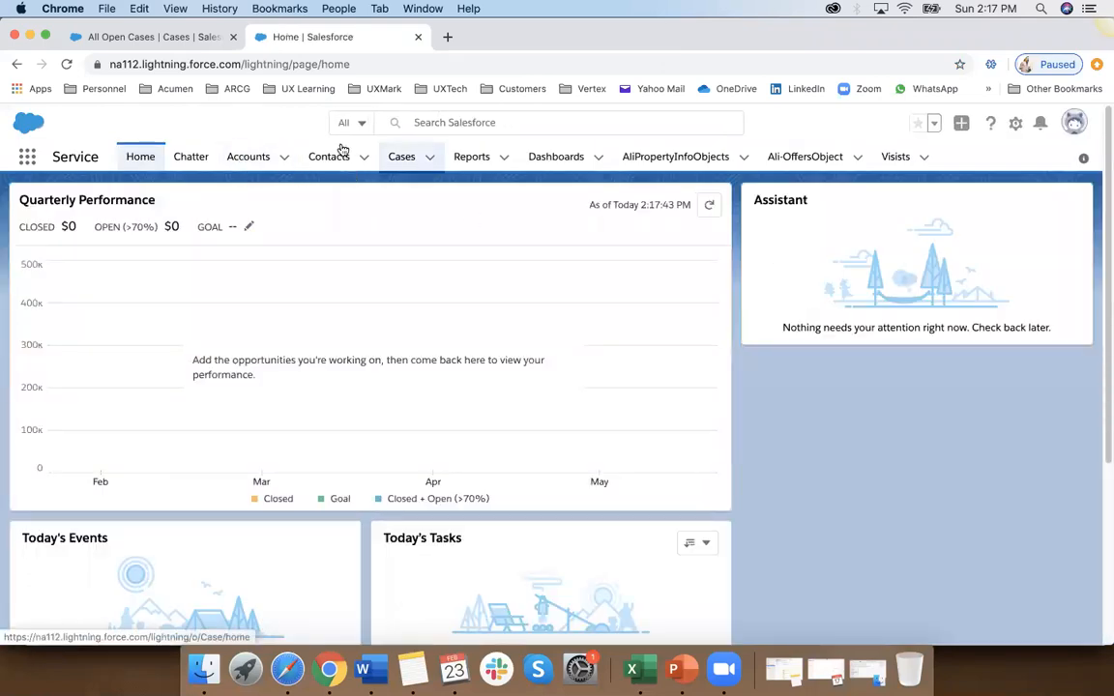
Step: Open the custom test app from the full list of apps as the test user
click(25, 155)
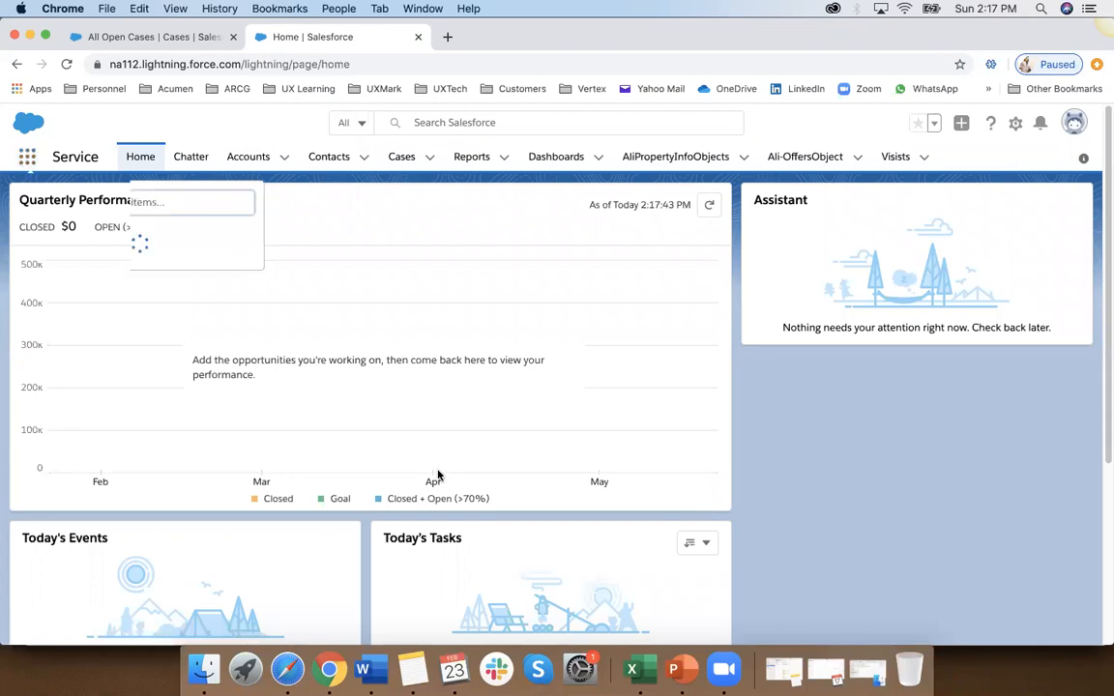
click(70, 426)
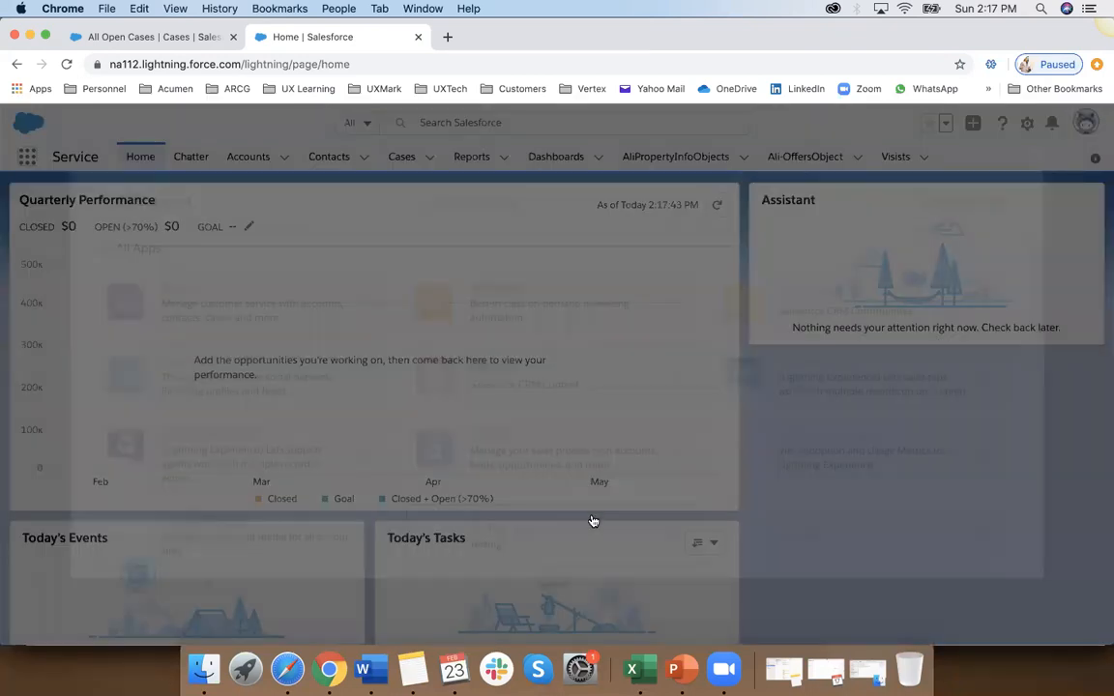
click(553, 536)
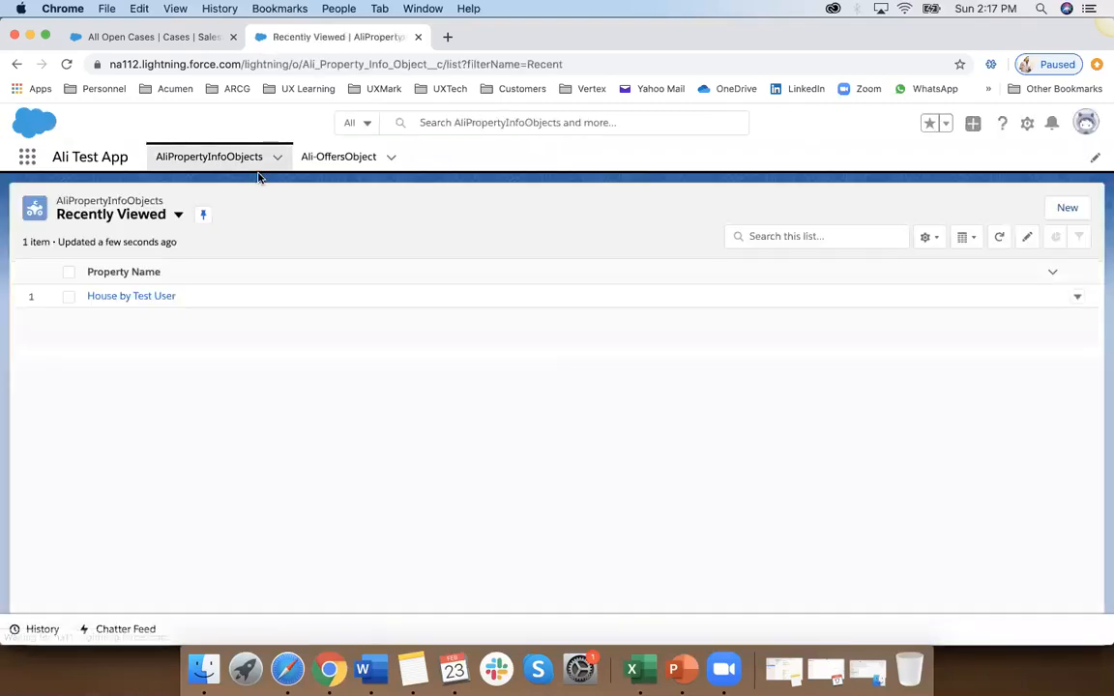
Step: Open the House by Test User property record, check which fields allow inline editing, and cancel the edit
click(139, 298)
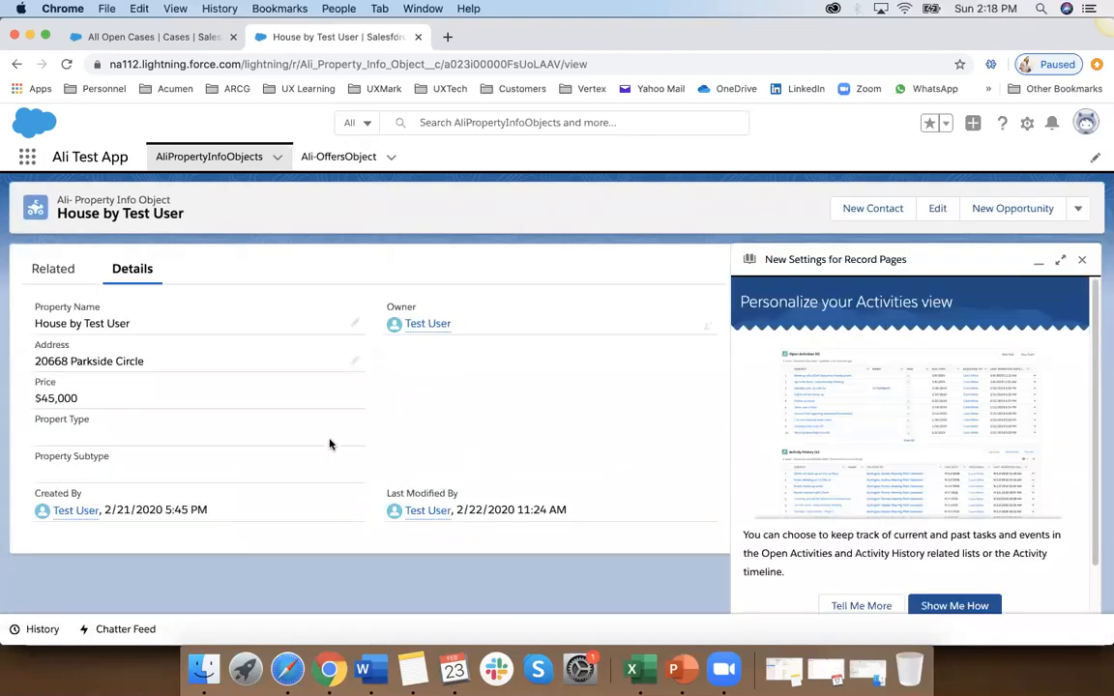
click(1082, 259)
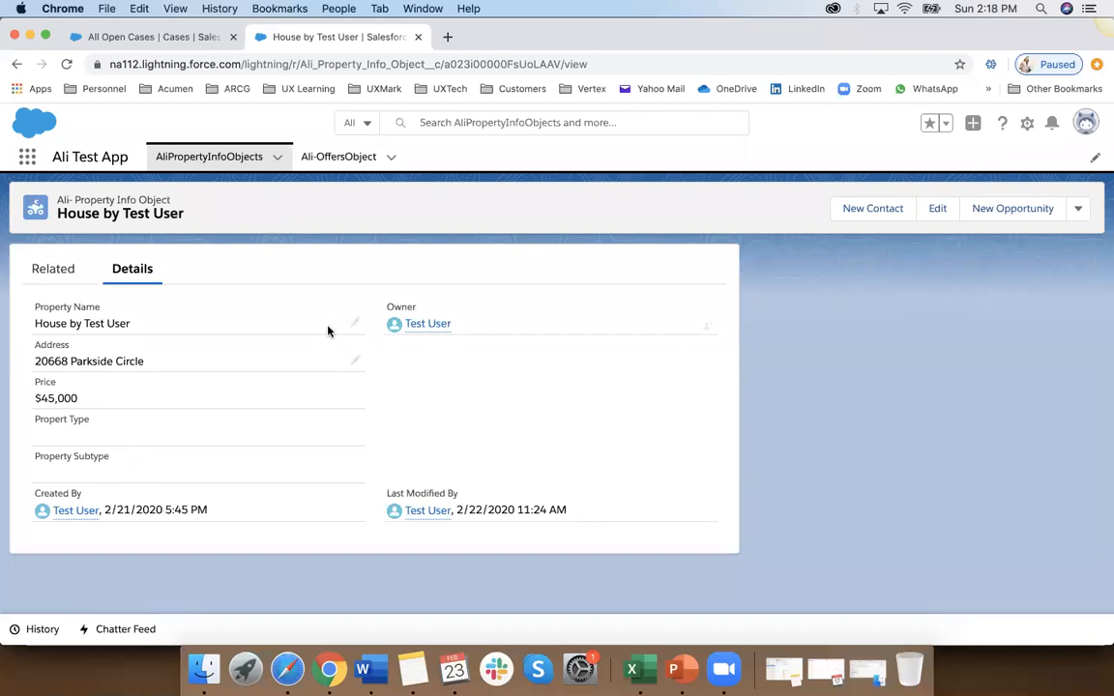
click(355, 323)
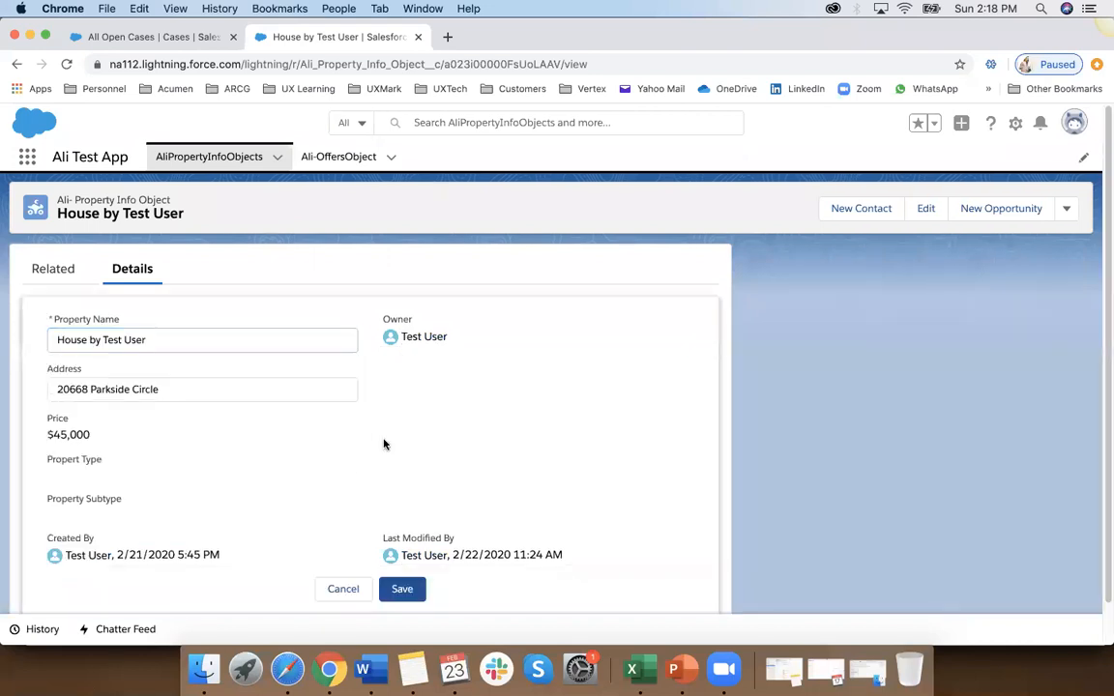
click(343, 585)
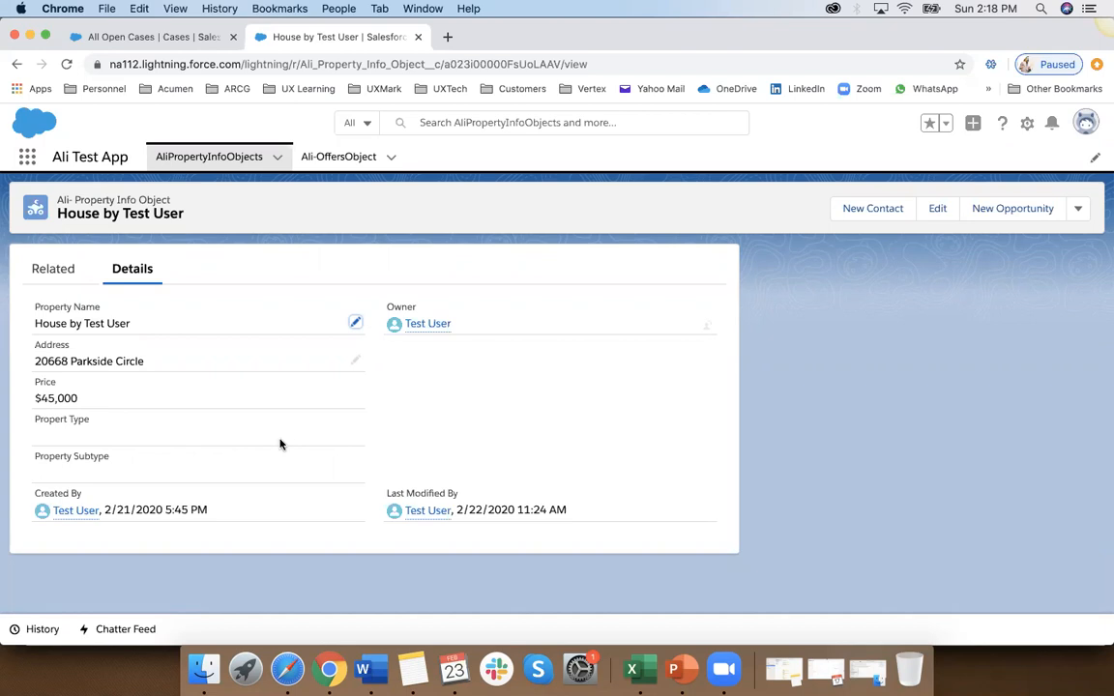
Step: Log out of the test user account and log back in as the administrator with the saved username
click(1085, 122)
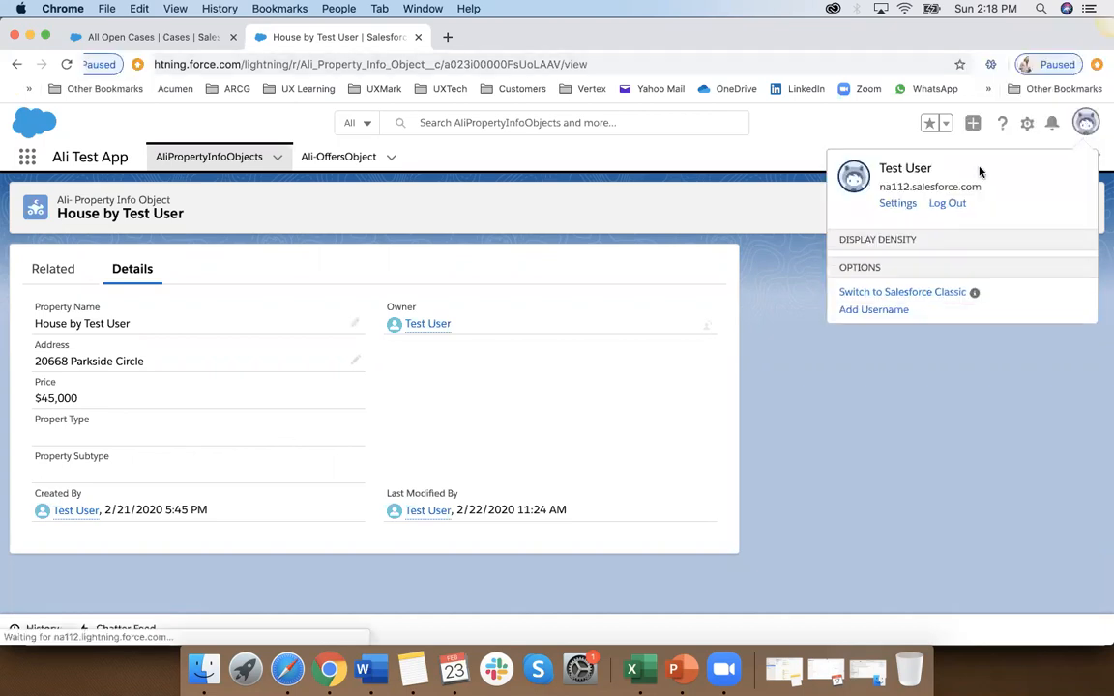
click(947, 203)
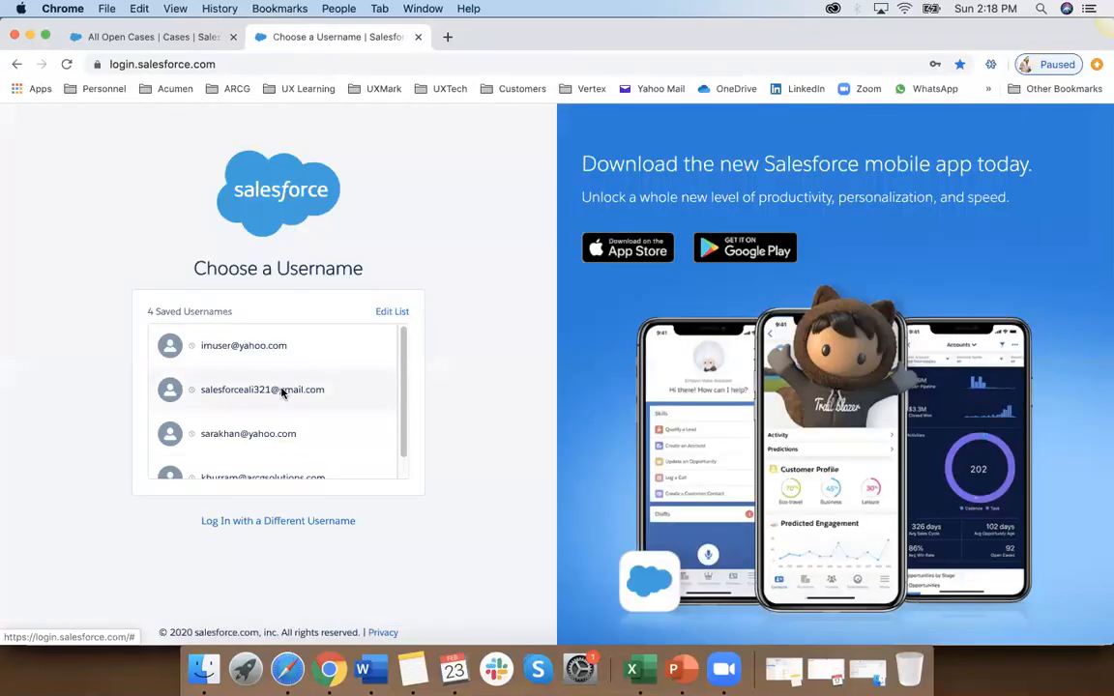
click(282, 392)
click(288, 425)
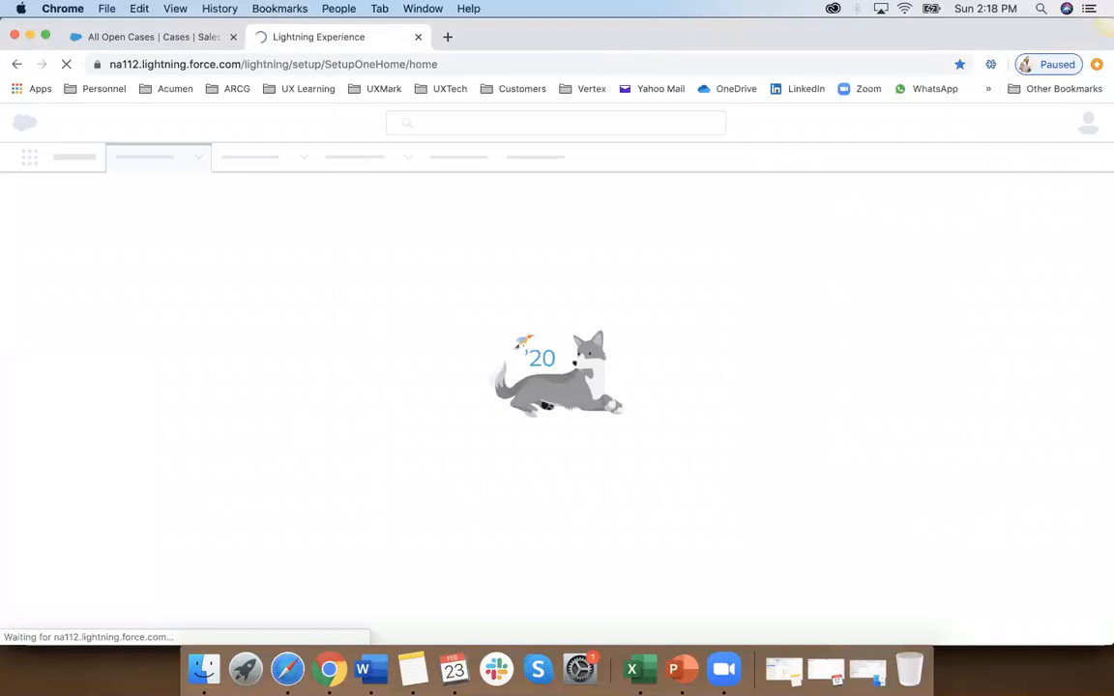
Step: Switch to the Word training notes and review the page layout line under Test 1 (Price) in Field Level Security
click(362, 669)
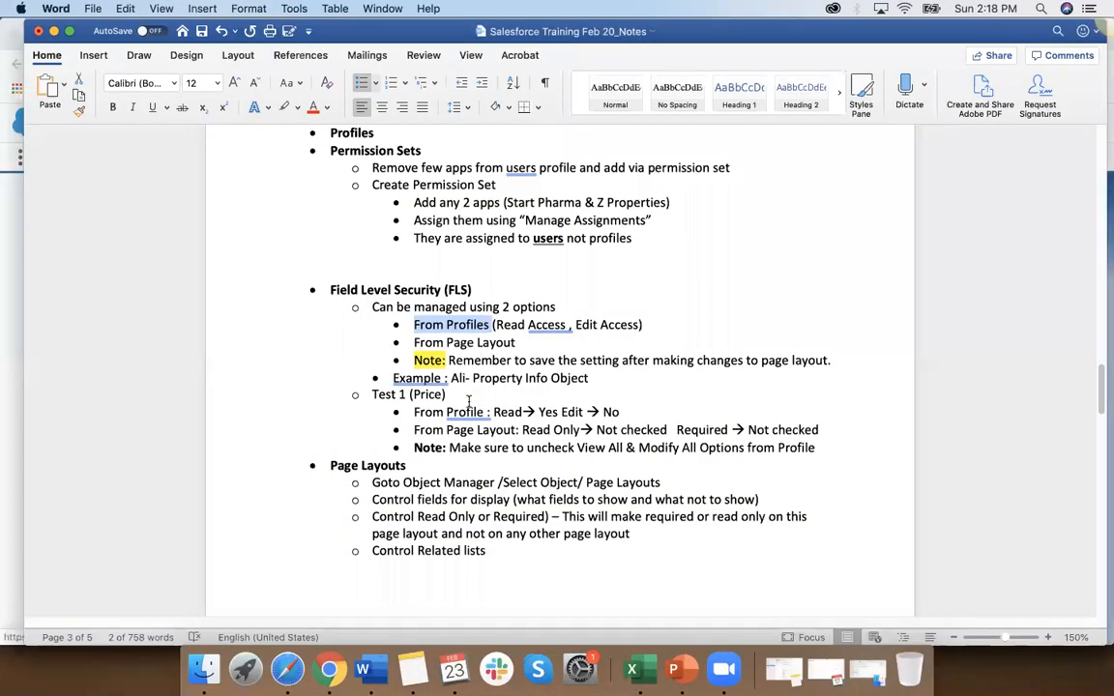
scroll(470, 399, down, 2)
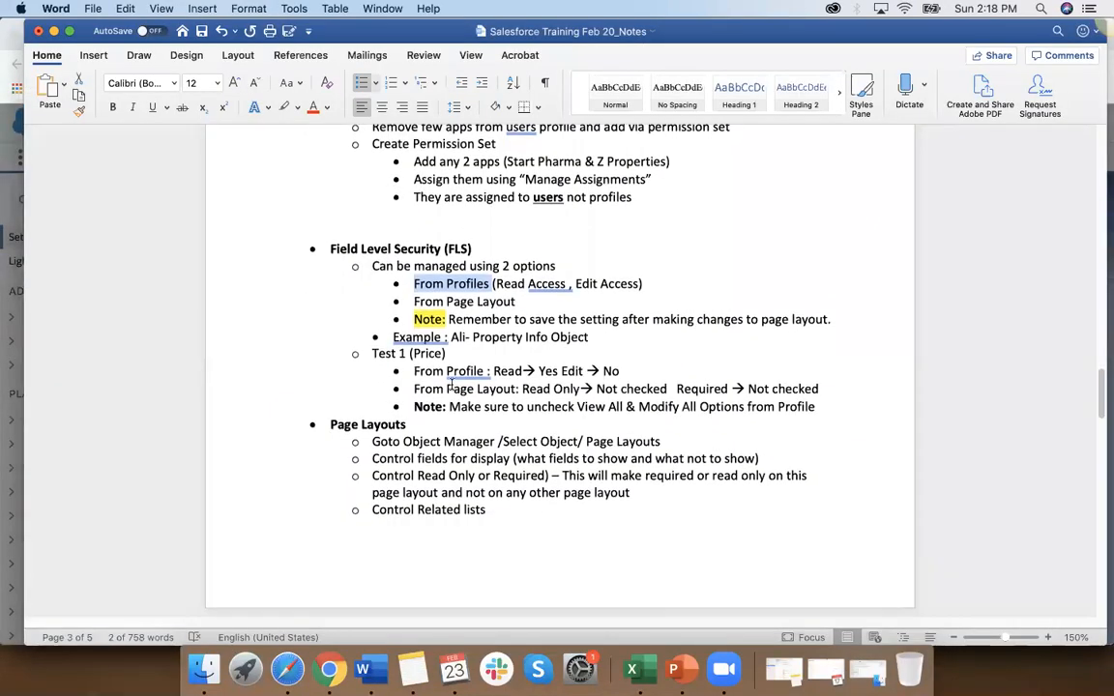
drag(447, 389, 550, 389)
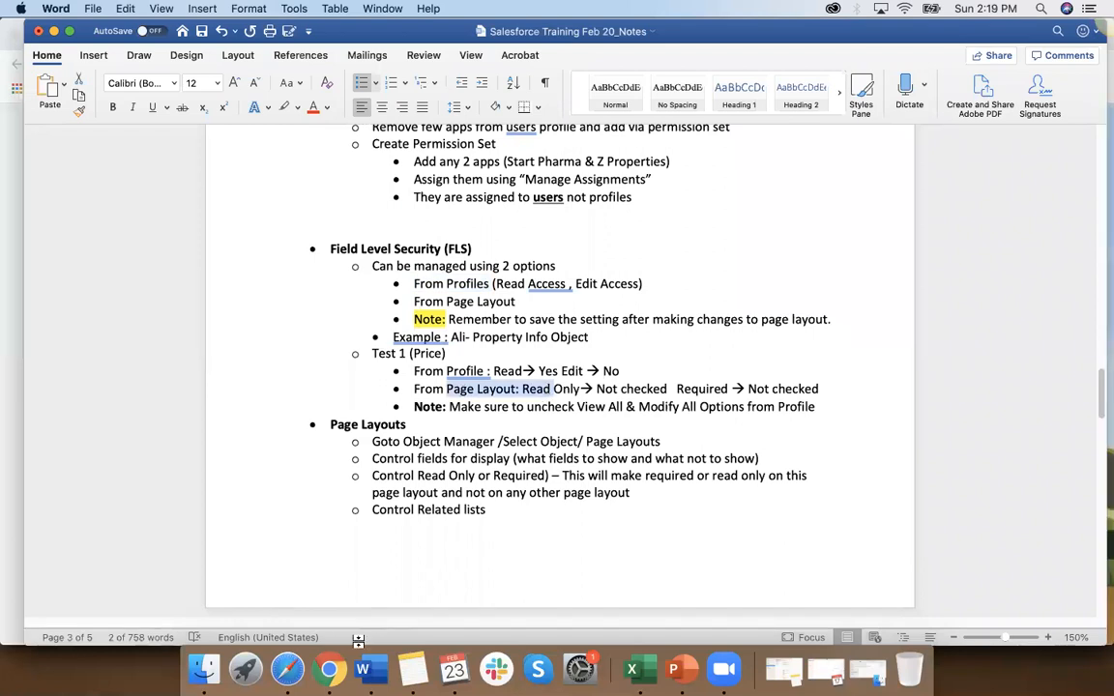
Step: Return to Salesforce Setup in Chrome and open the custom Property Info Object's page layout from the Object Manager
click(328, 669)
click(256, 378)
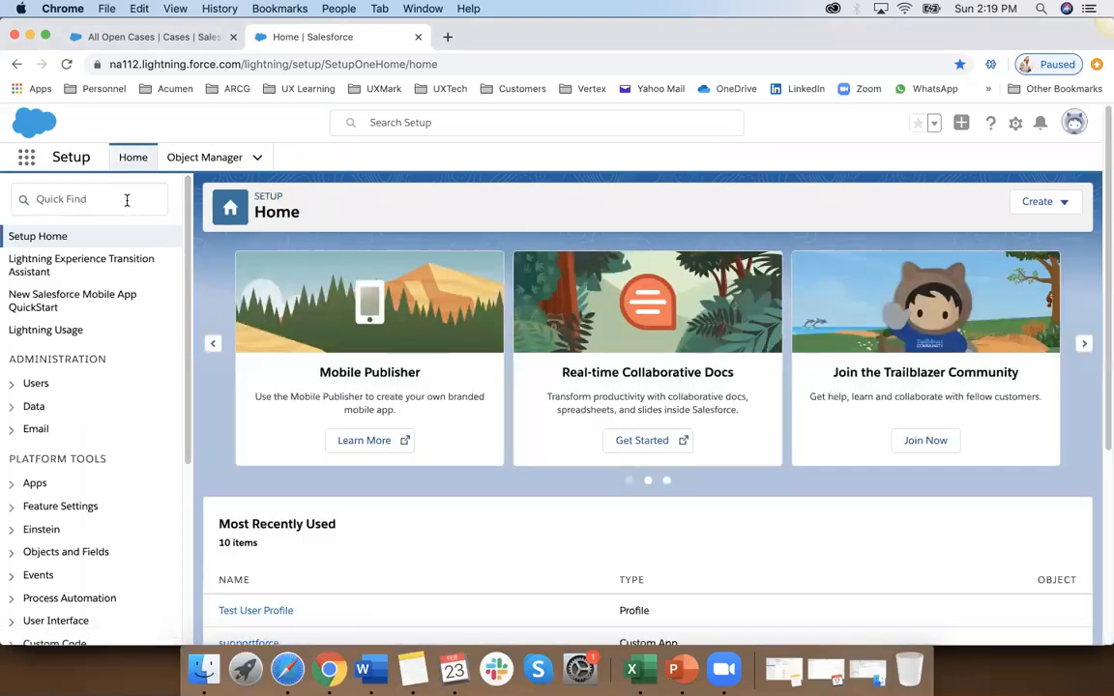
click(127, 200)
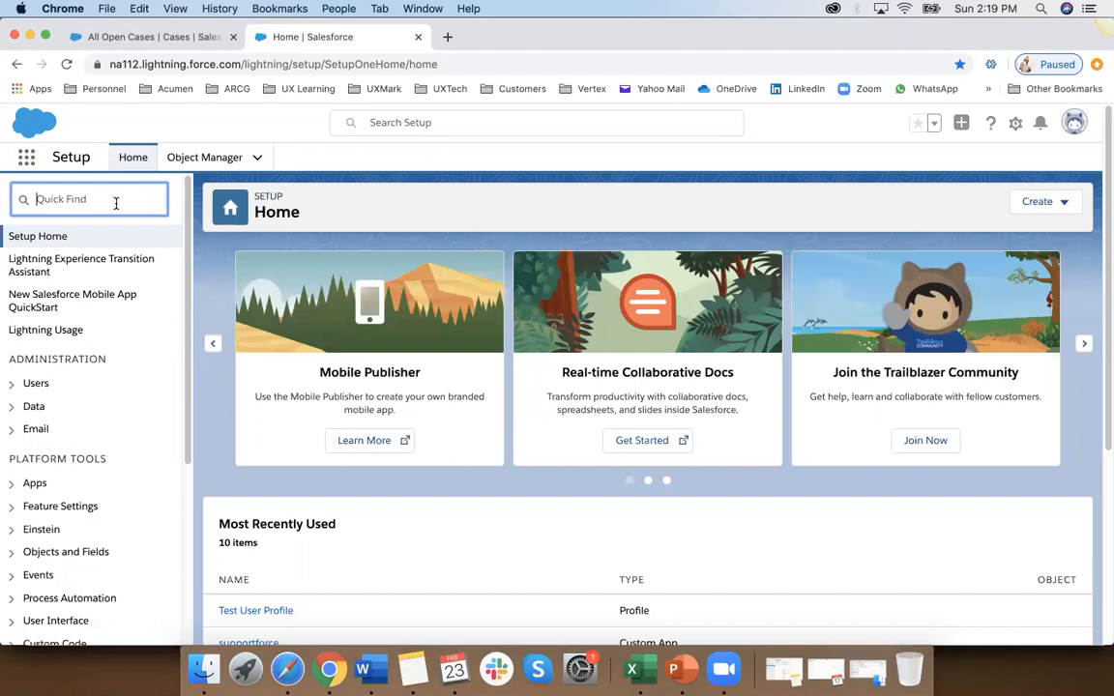
click(208, 158)
click(810, 203)
text(ali)
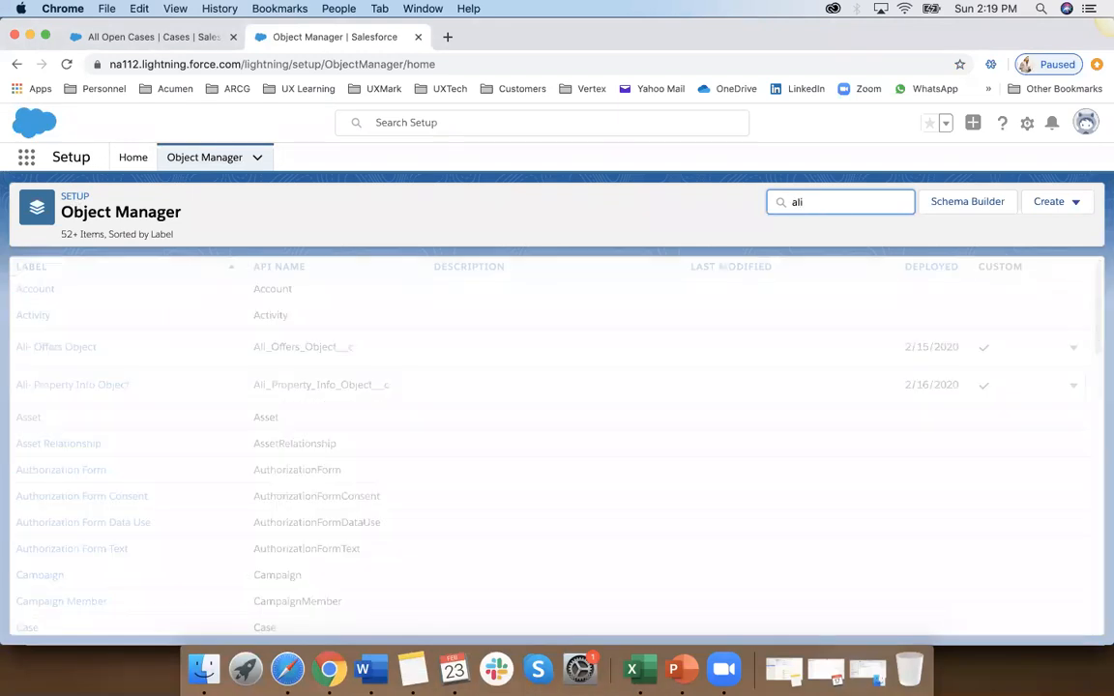
click(106, 332)
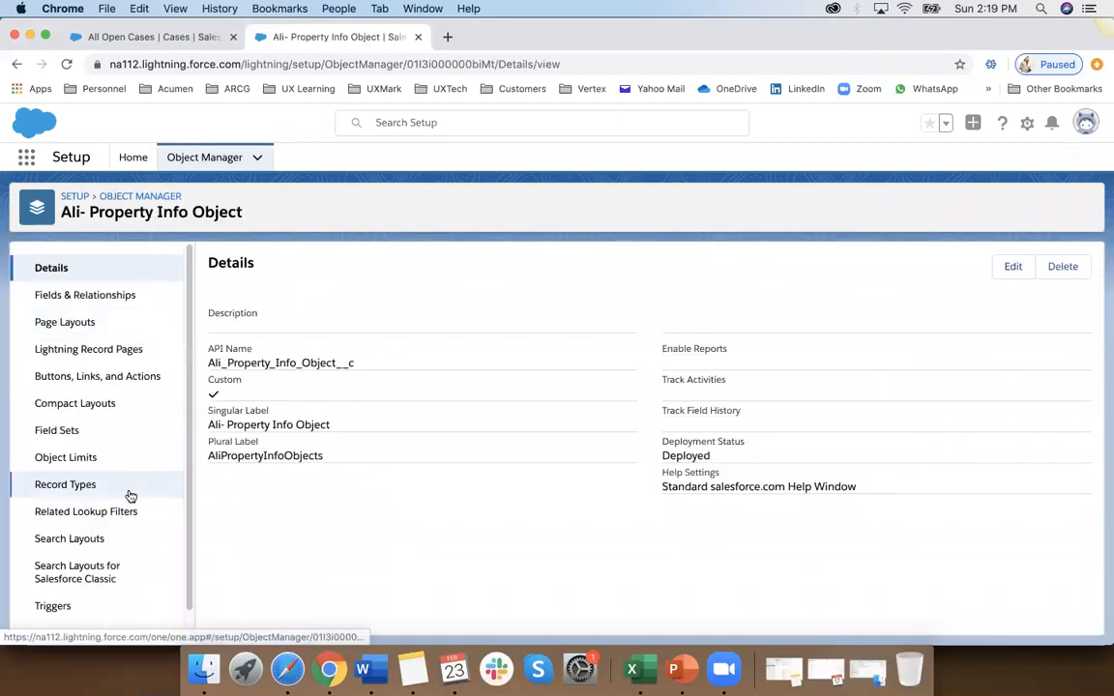
click(74, 327)
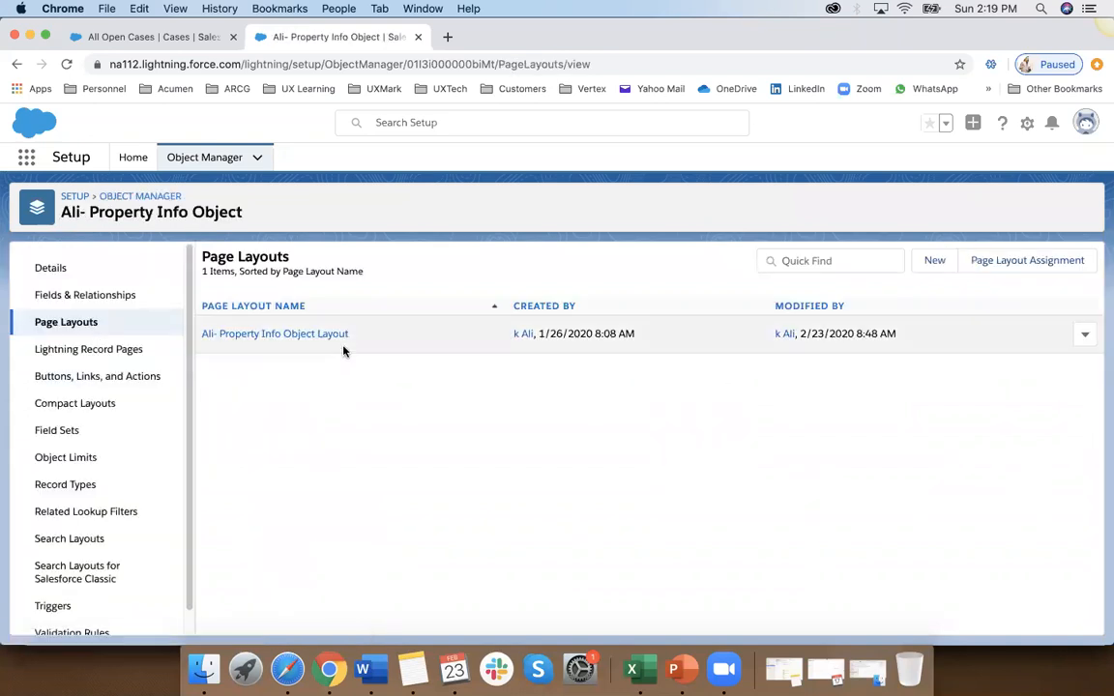
click(326, 341)
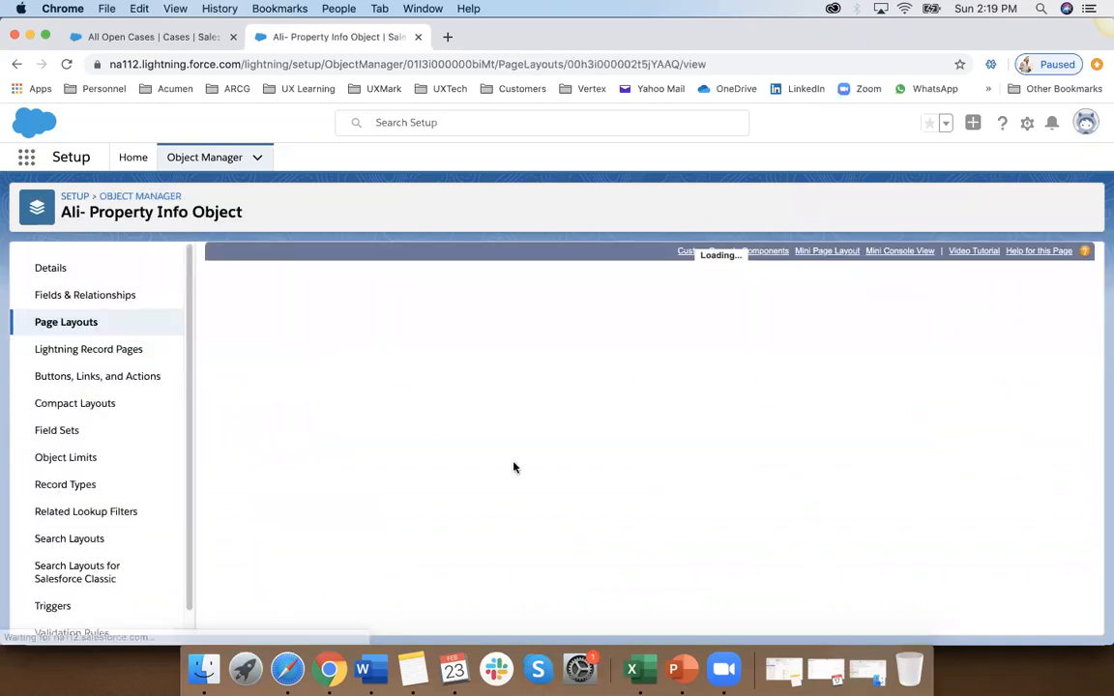
Step: Open the Propert Type field's properties in the layout, turn Read-Only on and off, and select Required
scroll(374, 461, down, 10)
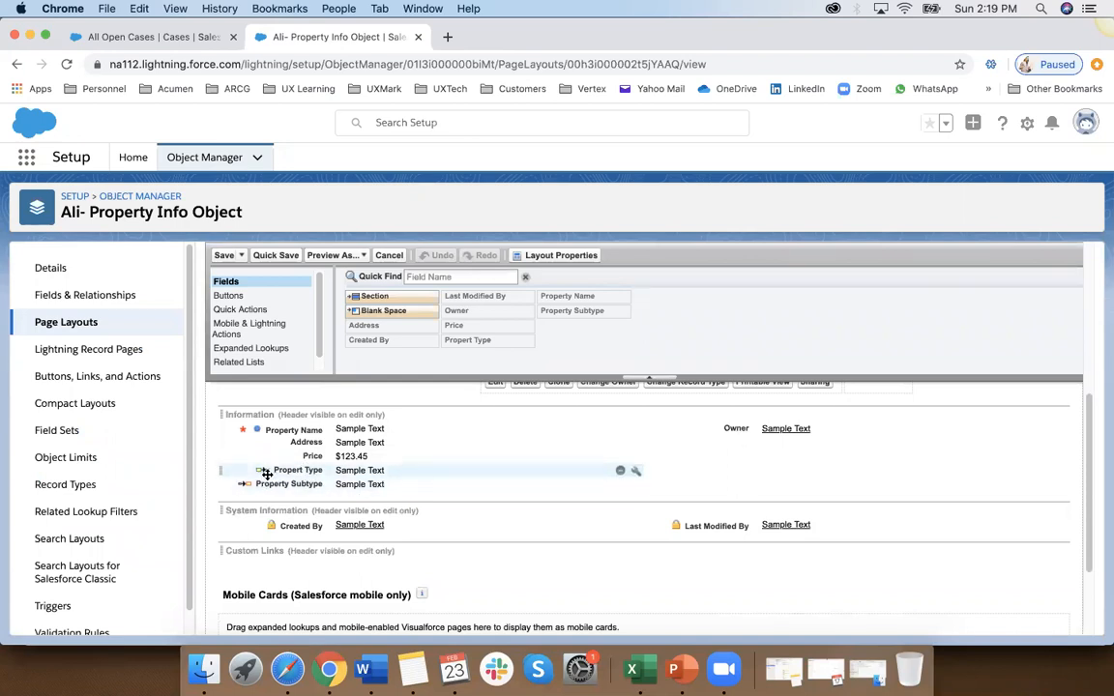
mouse_move(259, 470)
click(636, 473)
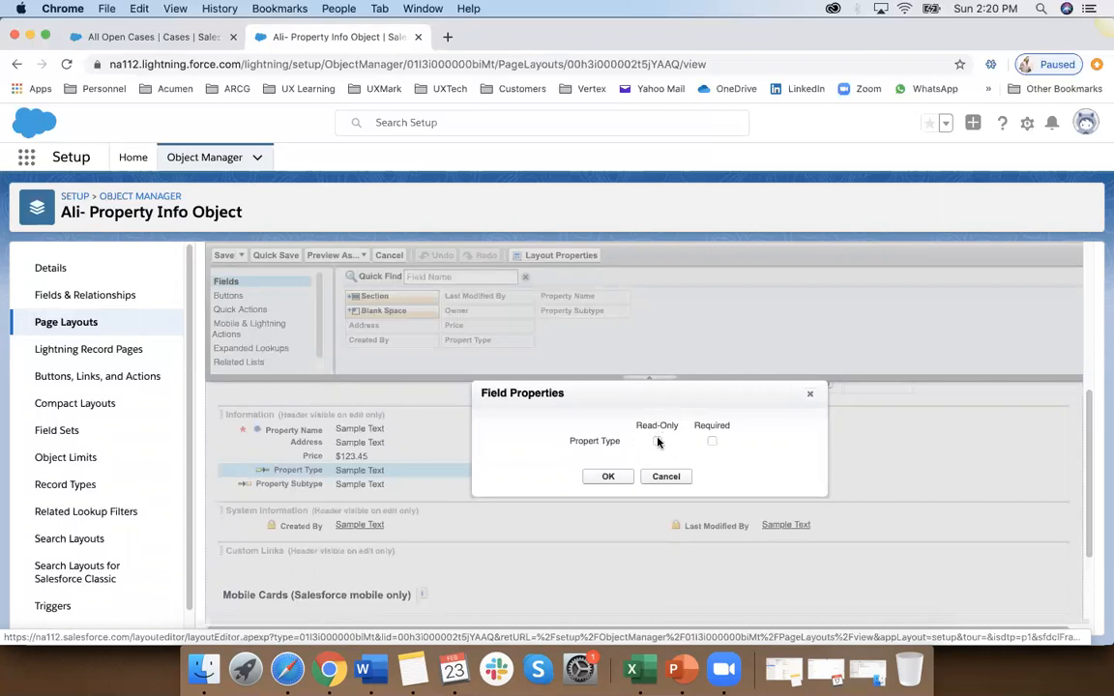
click(658, 442)
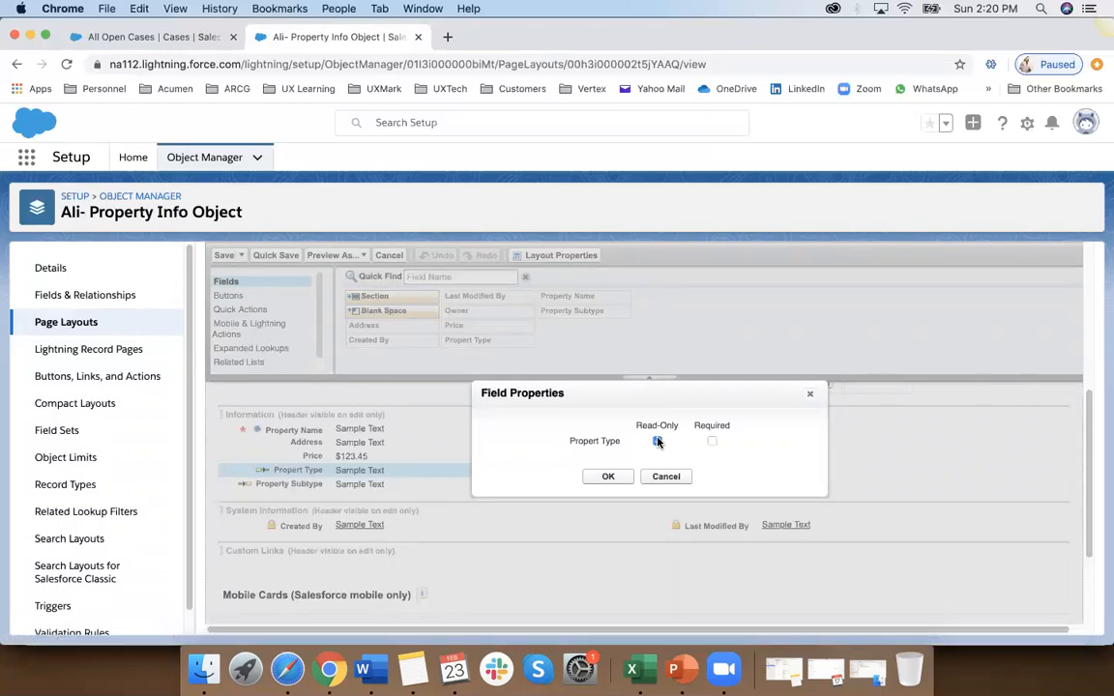
click(657, 442)
click(713, 442)
Step: Switch to the PowerPoint training deck, open the Sharing Rules slide, and look back through the earlier application level security slides
click(682, 667)
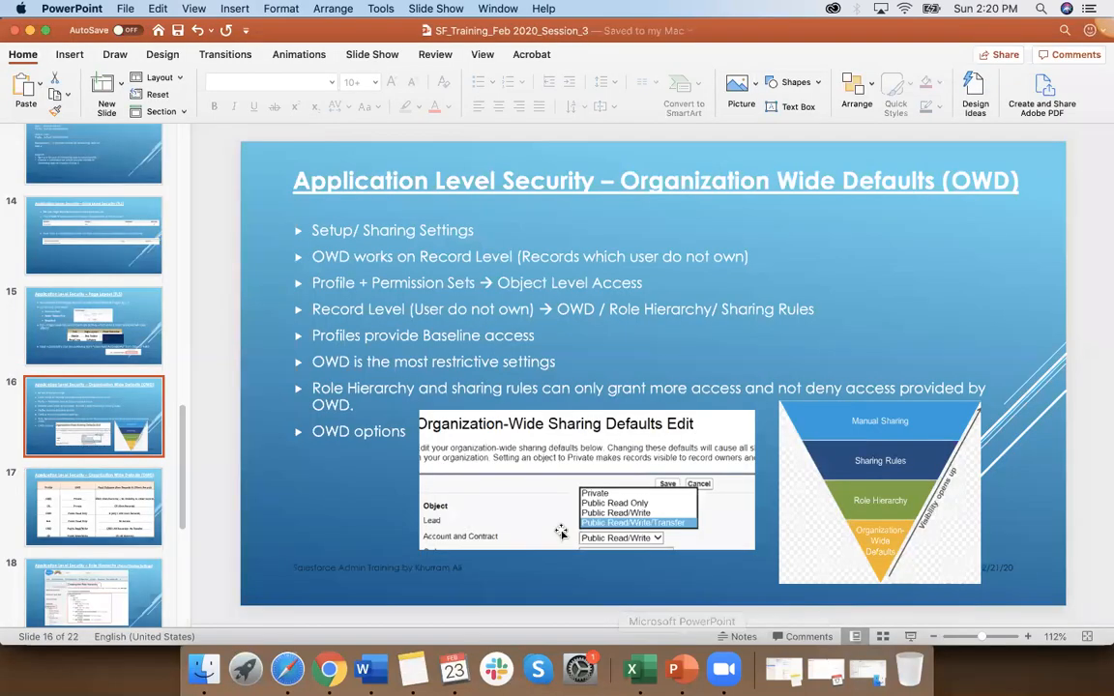
scroll(94, 513, down, 5)
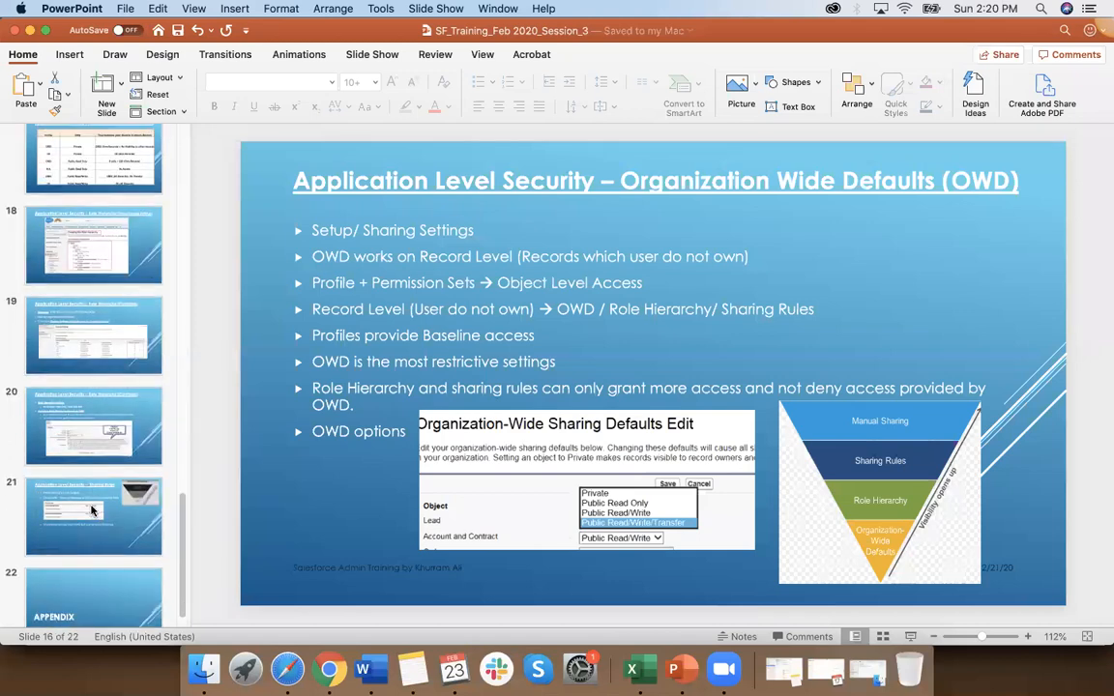
click(95, 519)
scroll(82, 455, up, 3)
scroll(92, 511, up, 2)
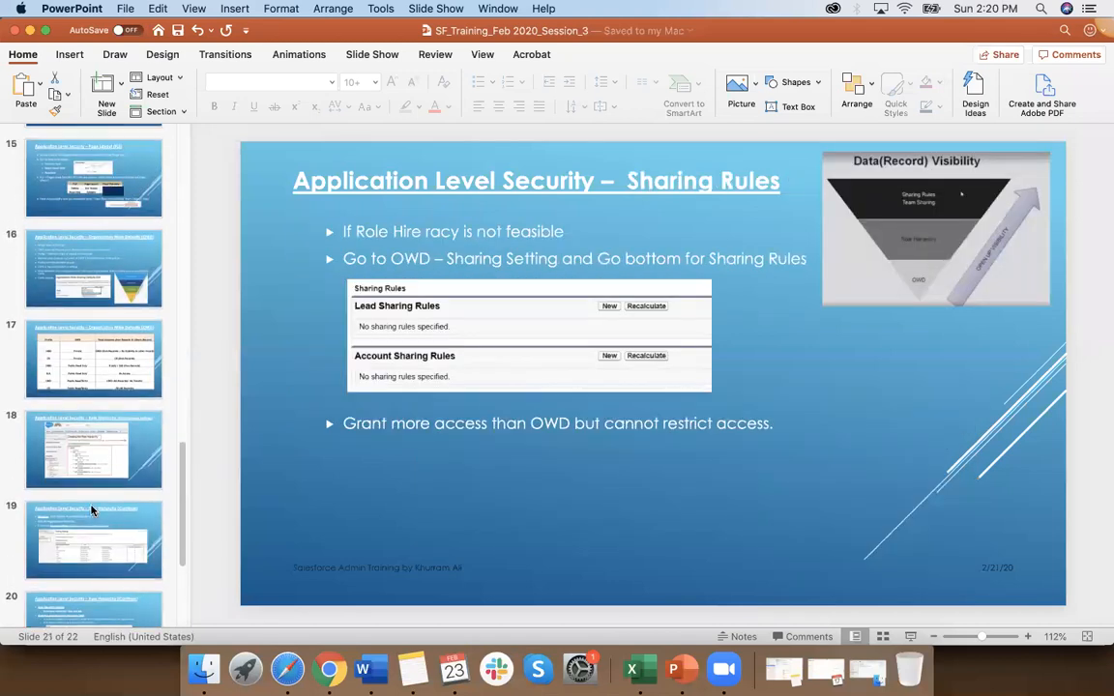
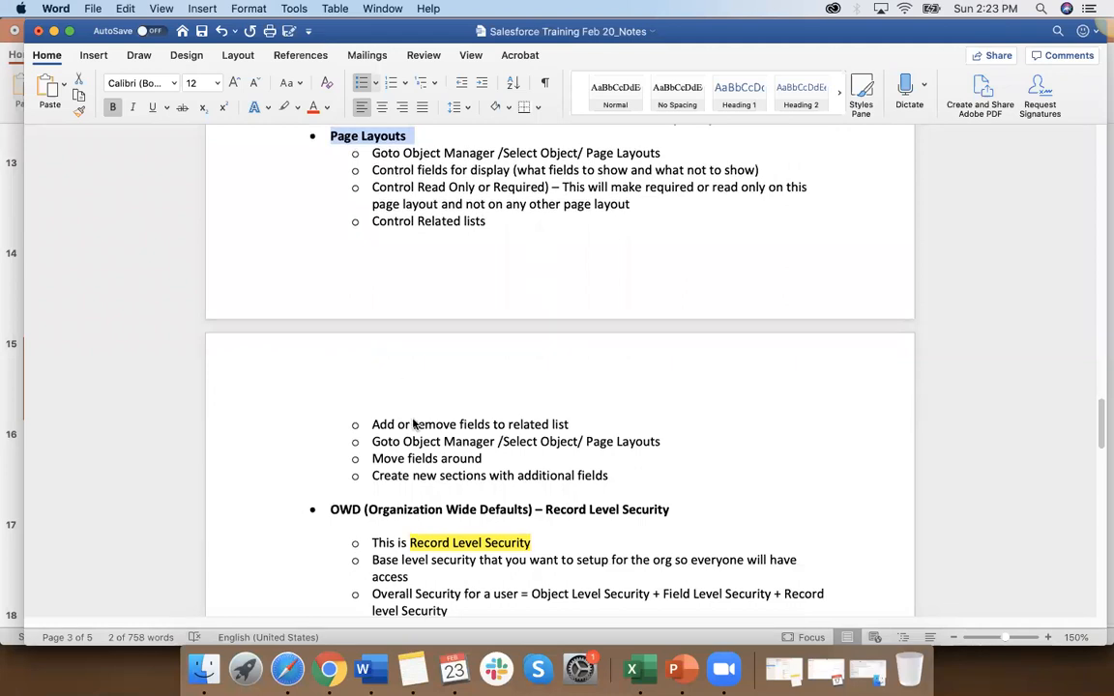
Step: Switch to the Book1 workbook in Excel and review the Sales Profile cells in the BOA team table
key(super+Tab)
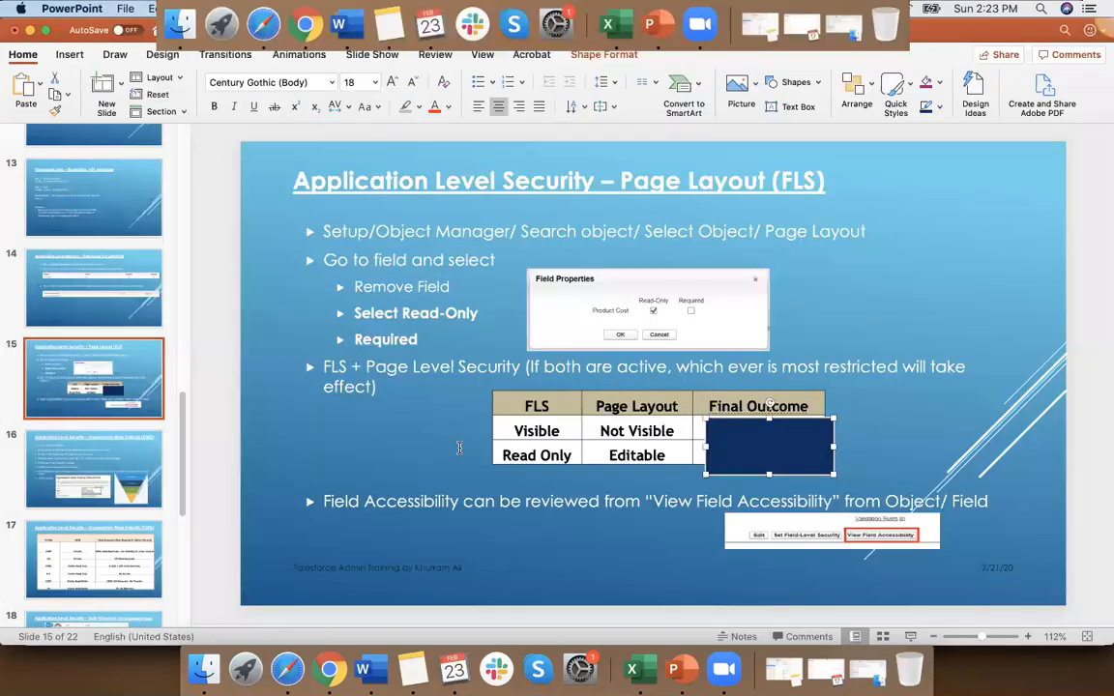
click(334, 677)
click(672, 480)
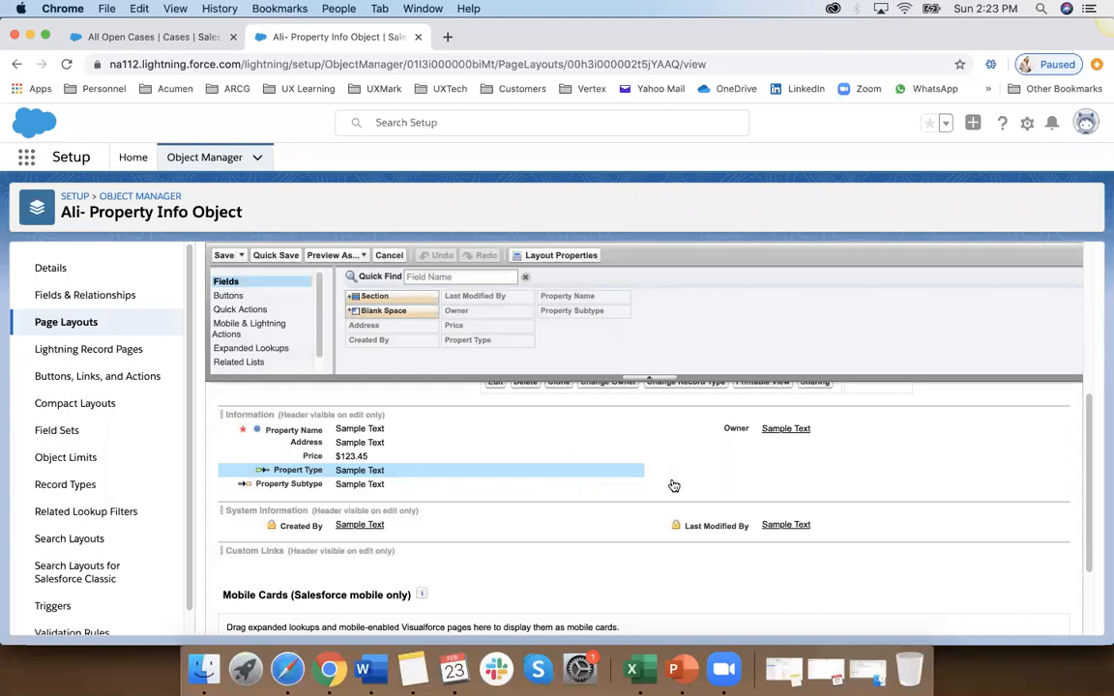
click(632, 670)
scroll(674, 462, up, 4)
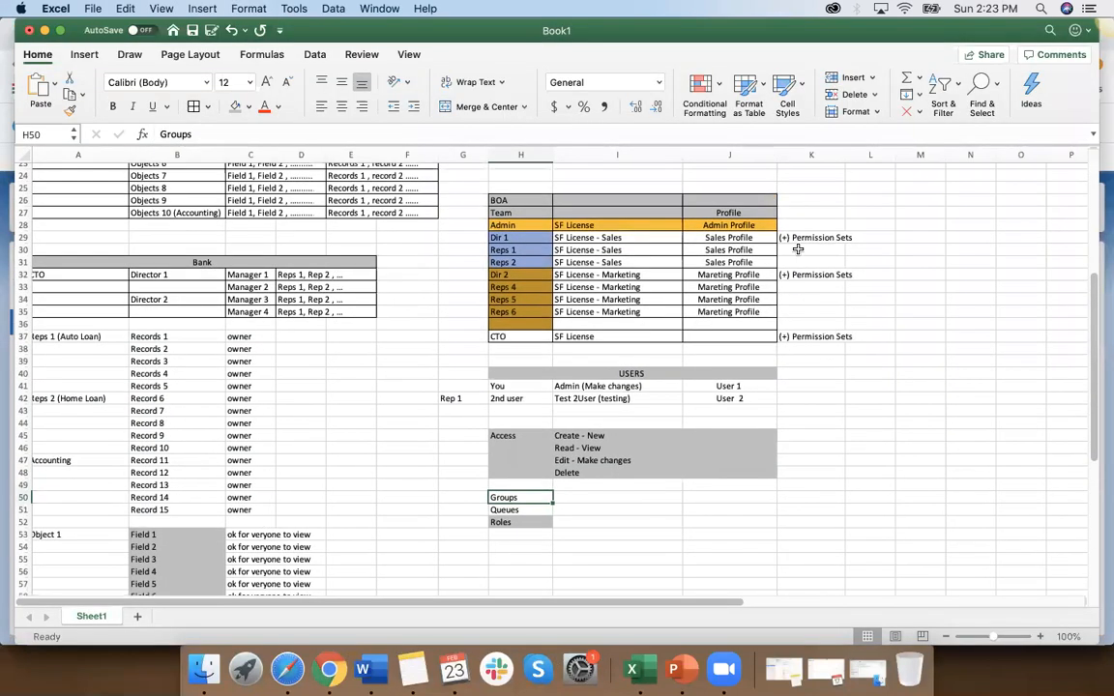
drag(729, 237, 729, 250)
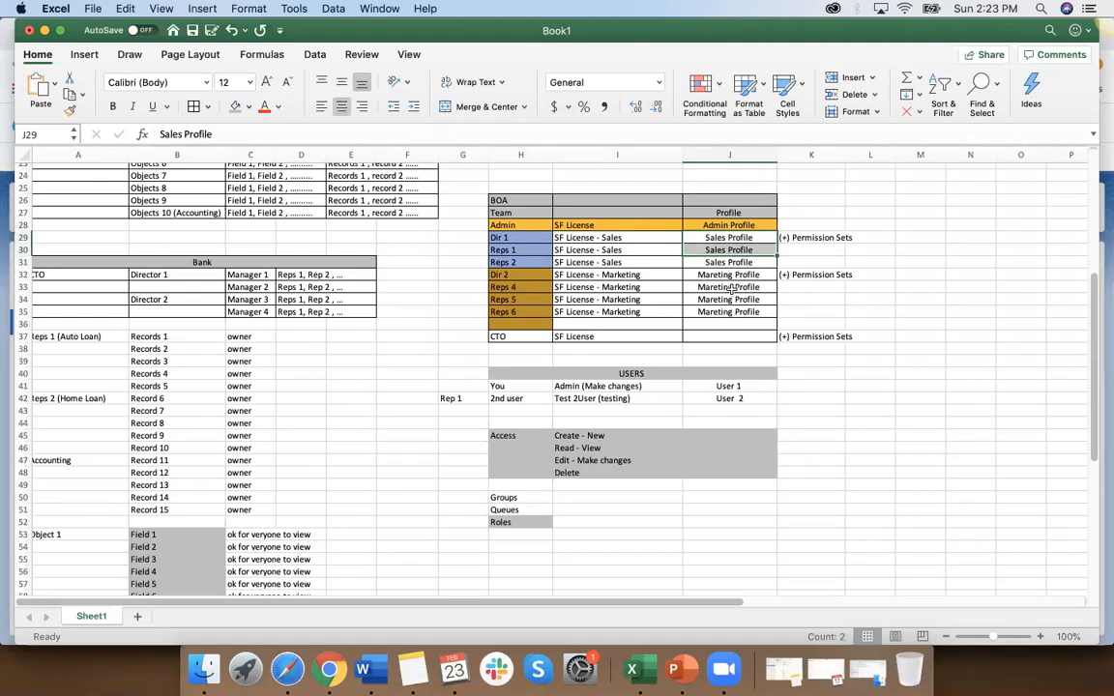
click(751, 236)
Step: Enter "Sales Page layout" in L29 of the Dir 1 row and widen columns K and L to fit their text
click(870, 237)
text(Pa)
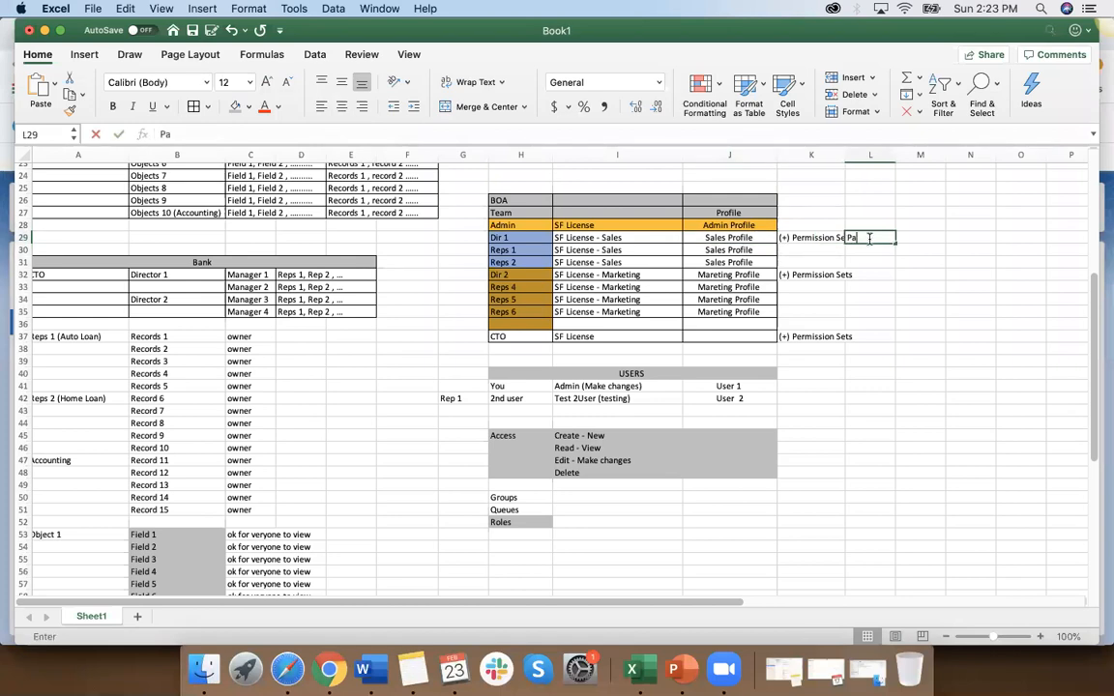
text(ge lay)
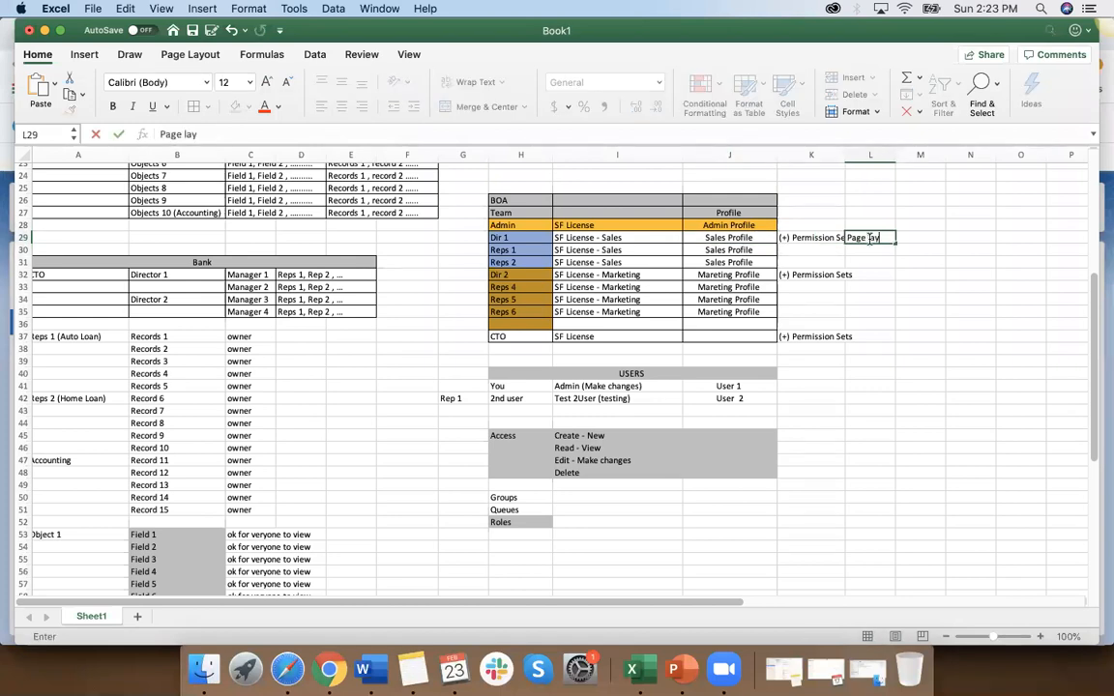
text(out - Sales)
click(848, 237)
text(Sales)
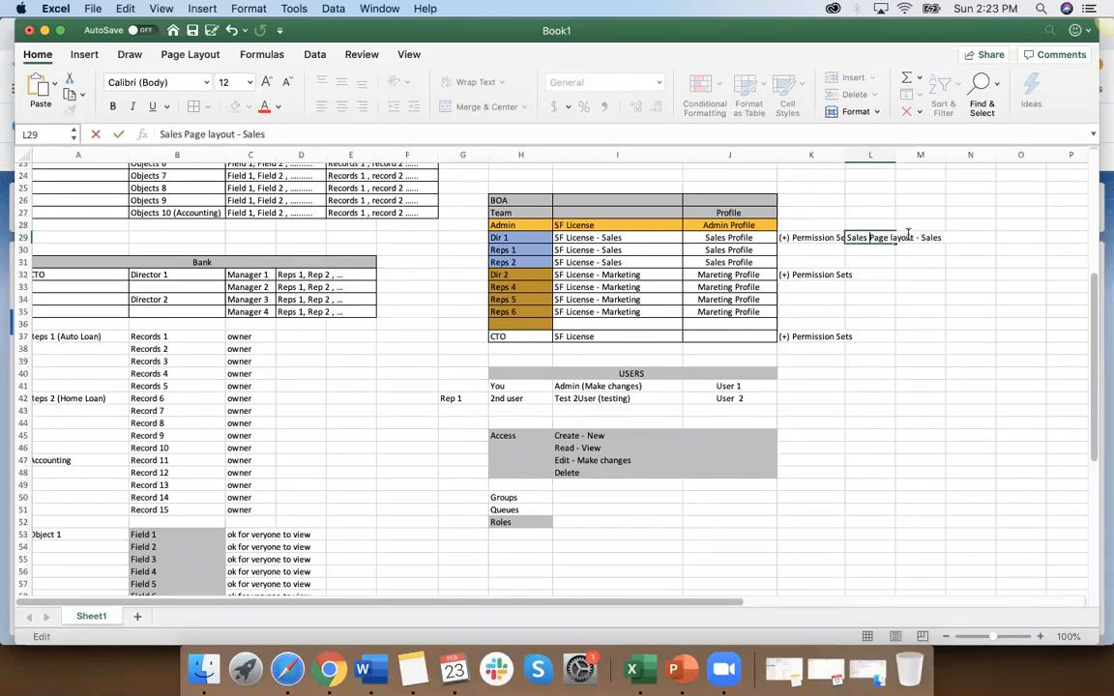
drag(916, 237, 945, 237)
key(BackSpace)
click(911, 299)
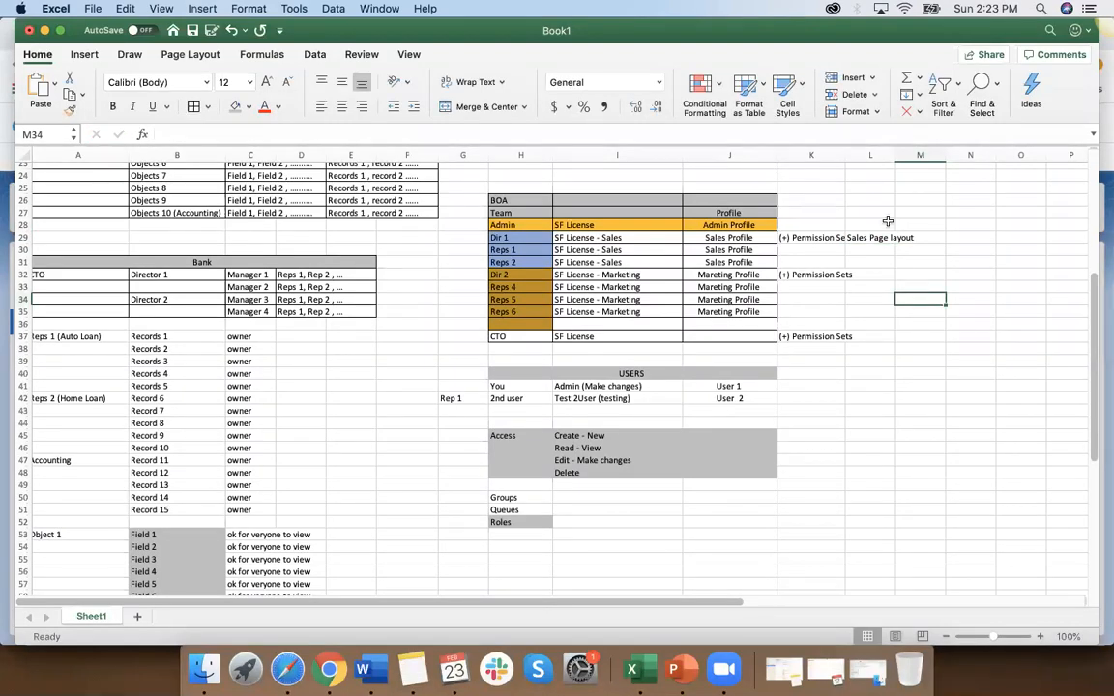
drag(889, 155, 919, 155)
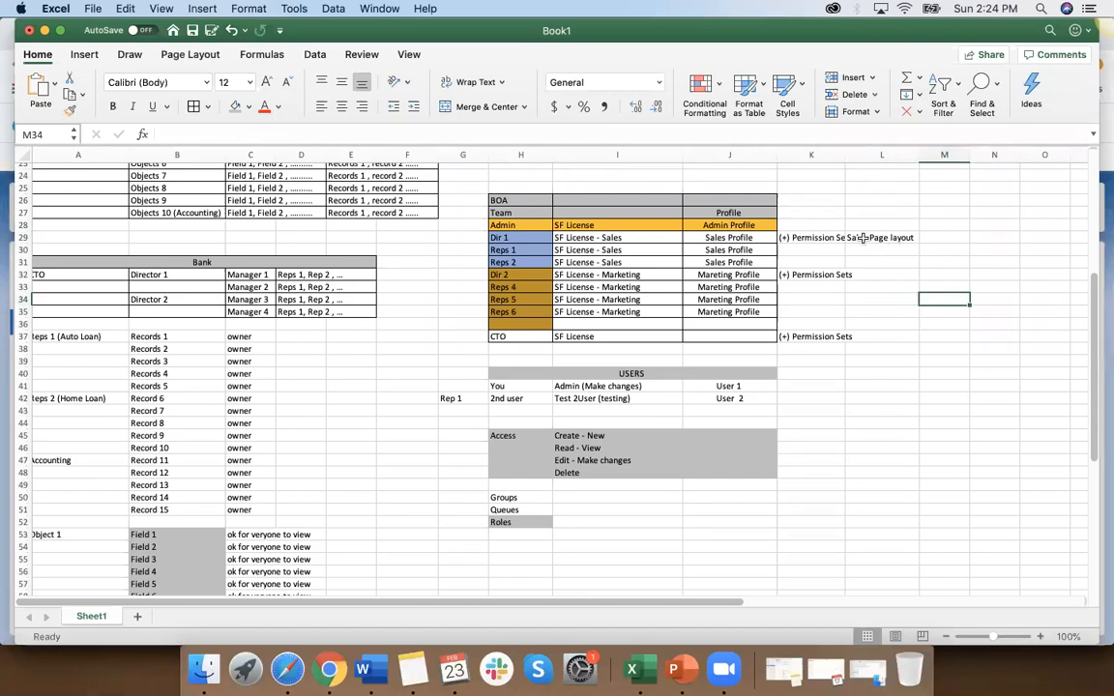
drag(844, 155, 858, 155)
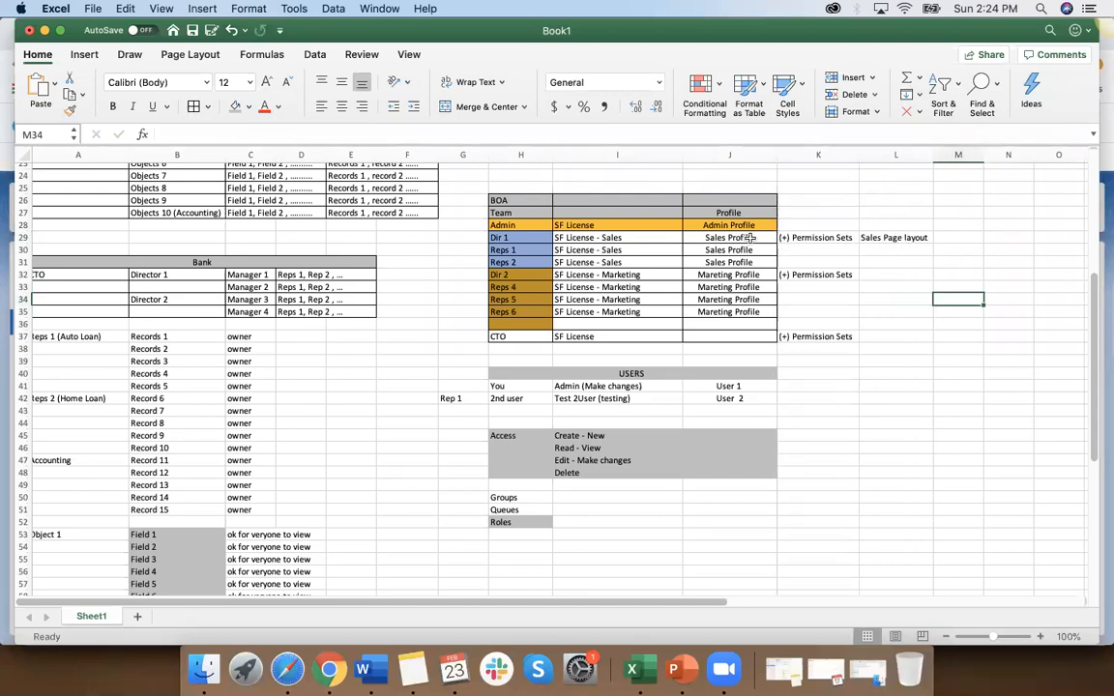
Step: Compare the Sales and Mareting Profile cells and enter "Marketing Page layput" in L32 of the Dir 2 row
click(740, 239)
drag(749, 254, 750, 251)
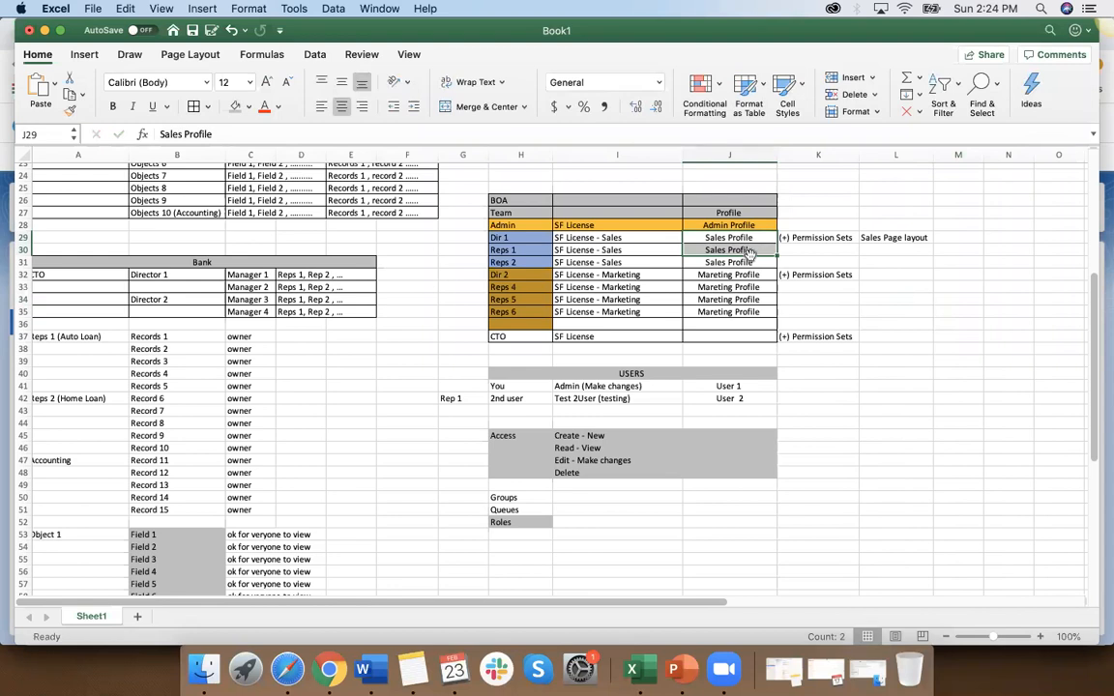
click(745, 276)
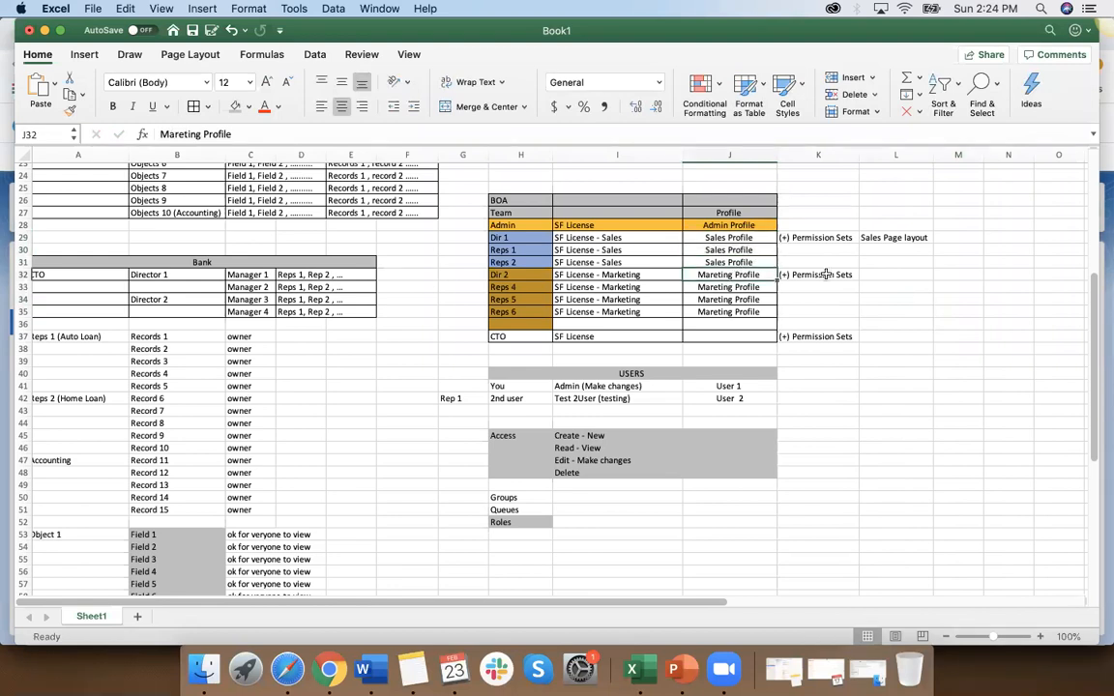
click(879, 275)
text(Marketing Page layput)
click(905, 339)
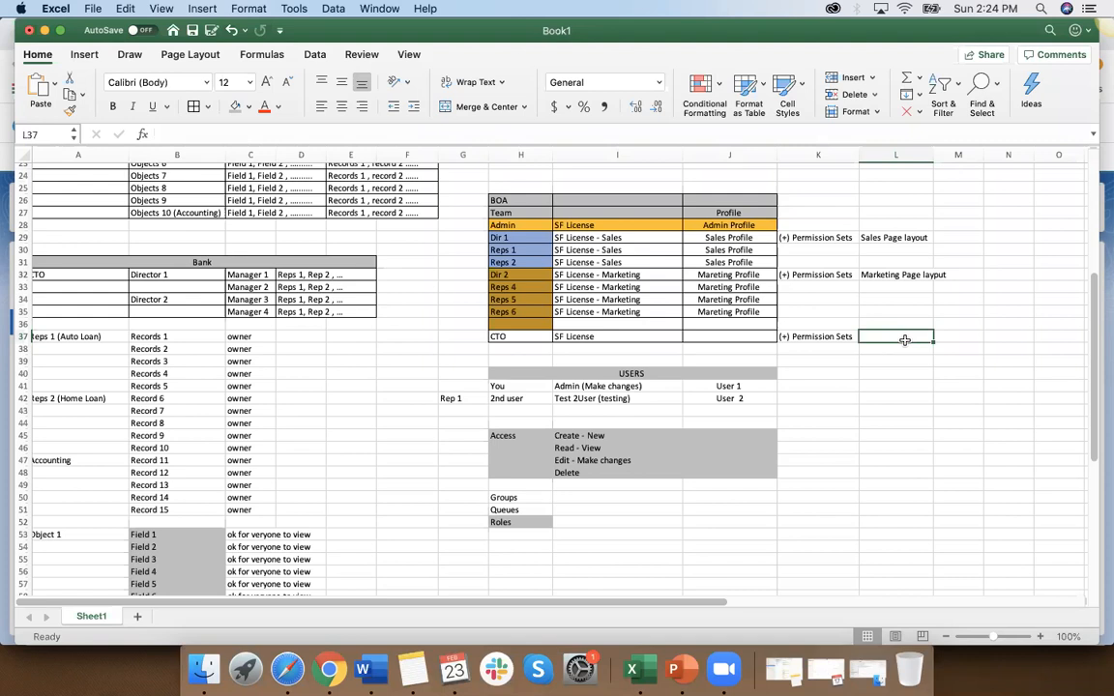
Step: Return to Salesforce Setup in Chrome and open the Property Info Object's list of page layouts
click(751, 239)
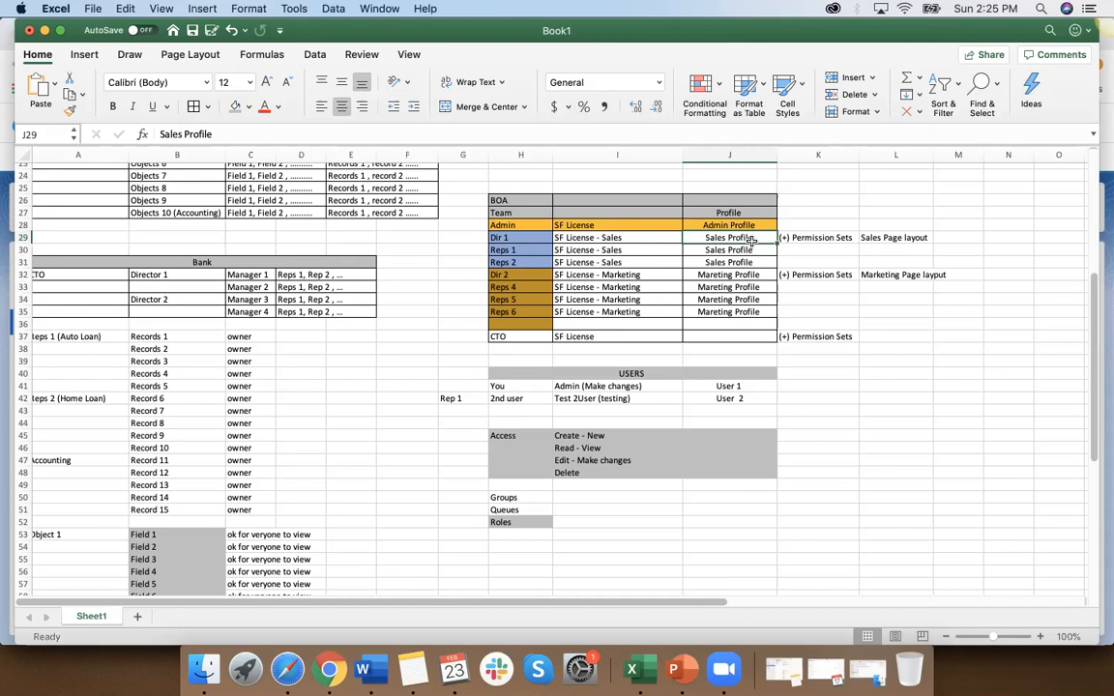
click(753, 276)
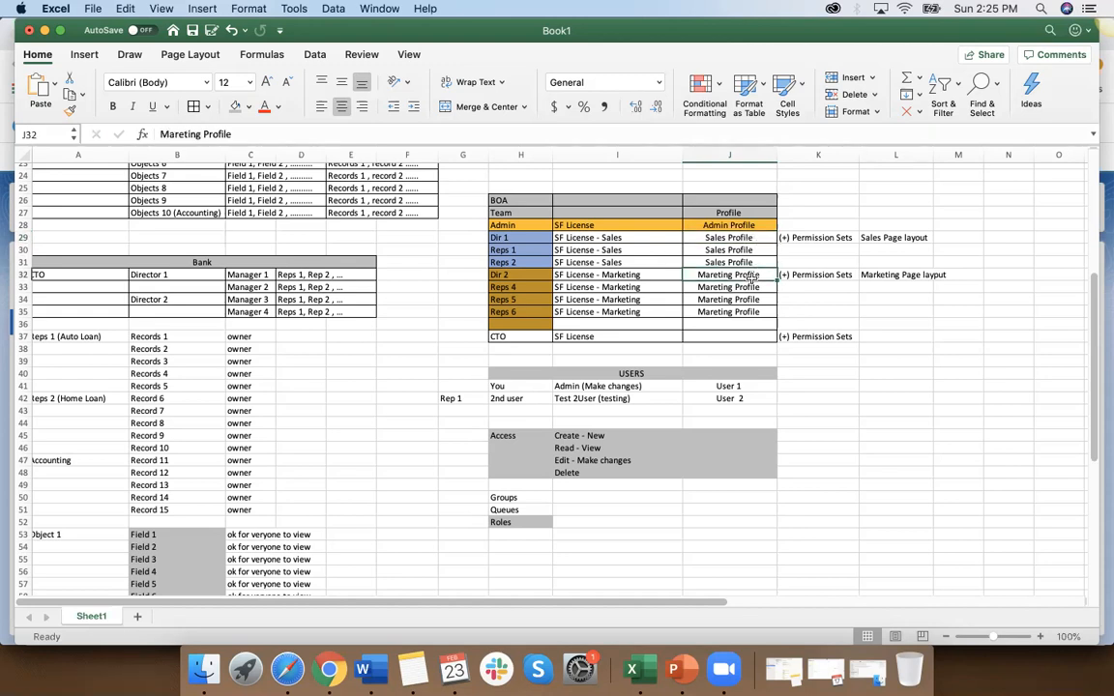
click(329, 670)
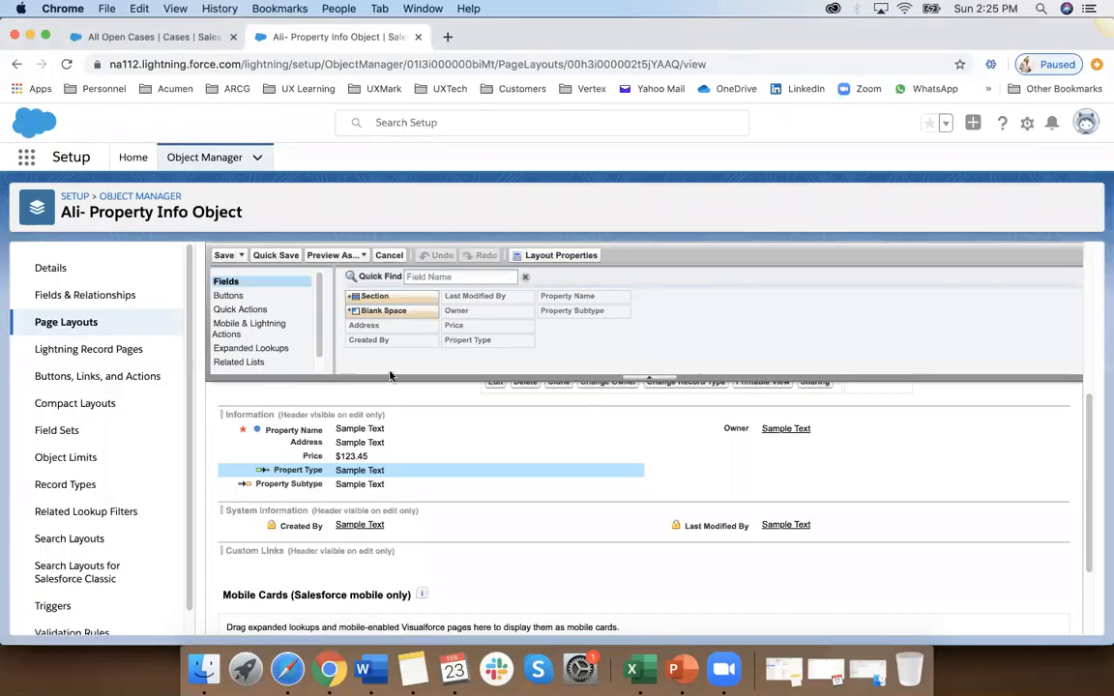
click(67, 327)
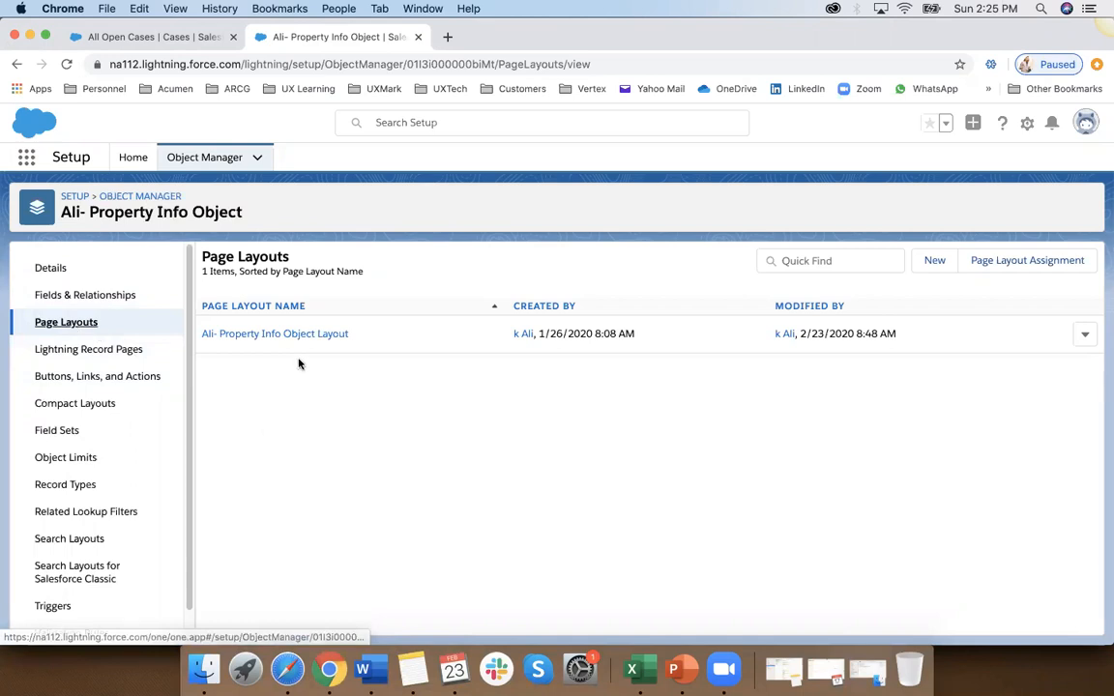
Step: Create a page layout named "Test New Page Layout" by cloning the existing Property Info Object layout
click(935, 263)
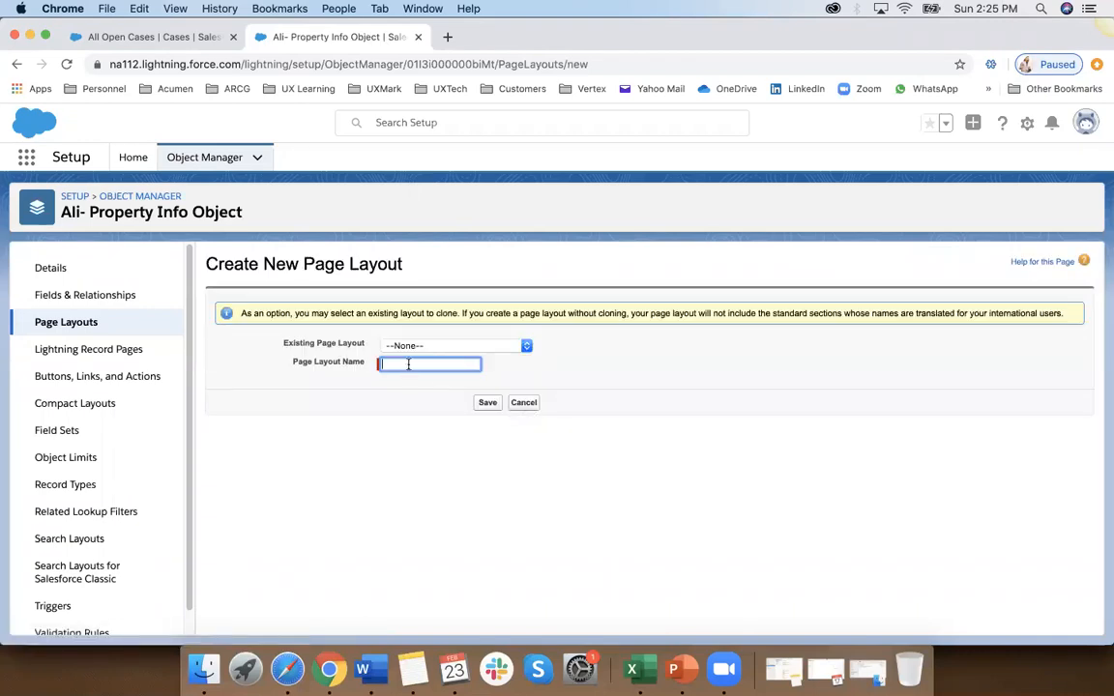
click(418, 348)
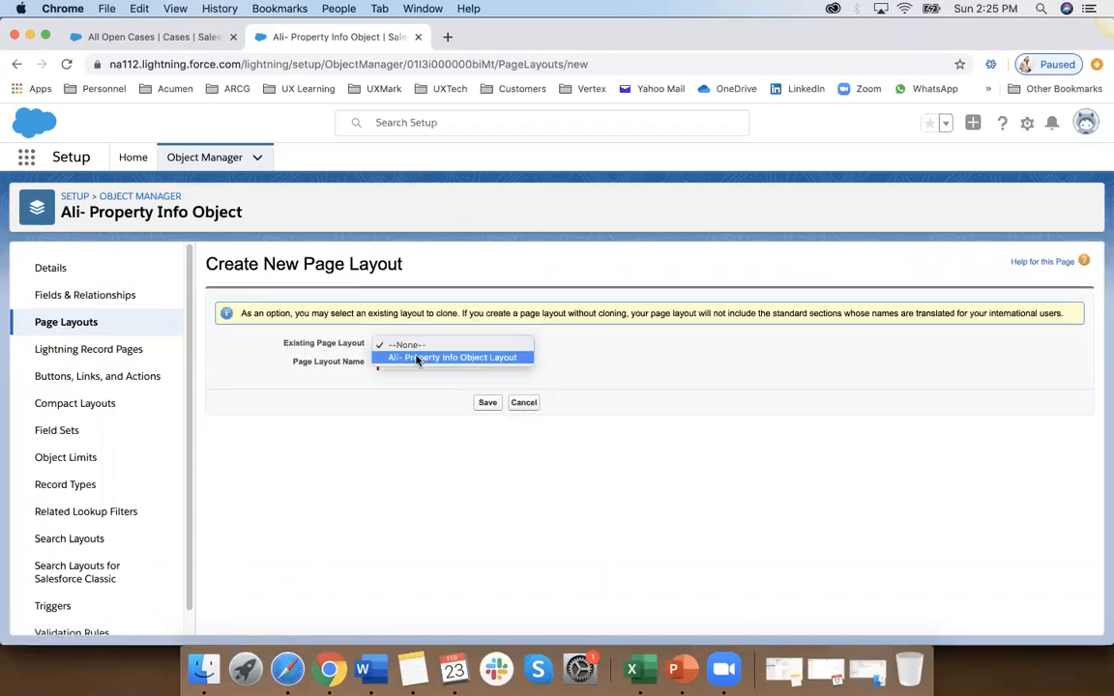
click(416, 358)
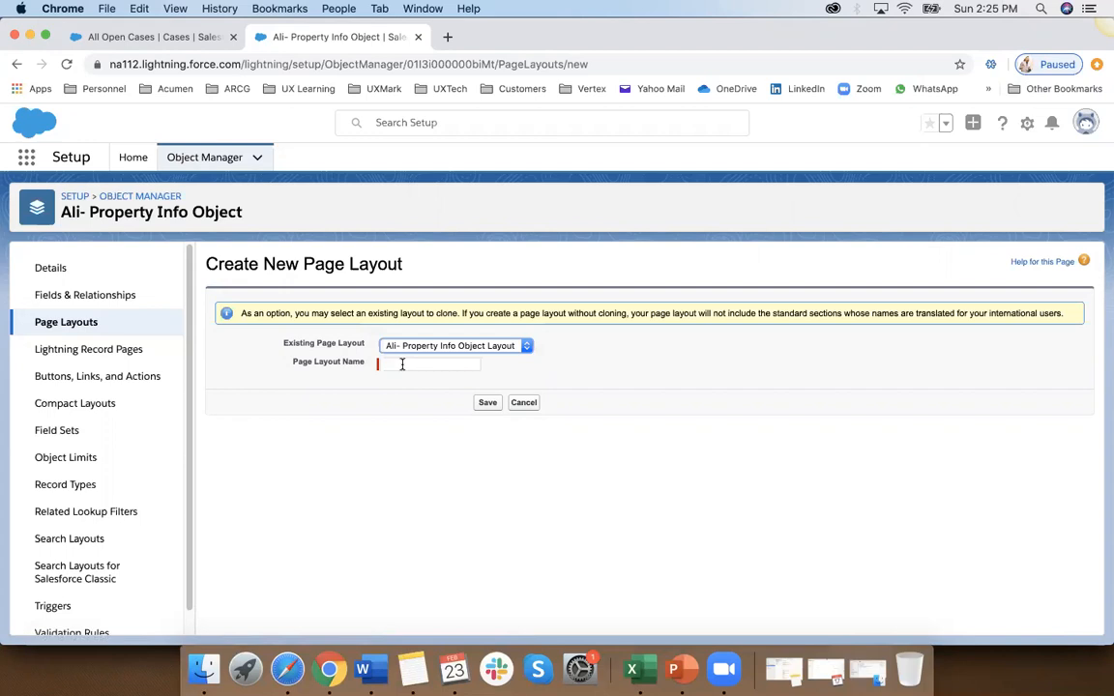
click(402, 365)
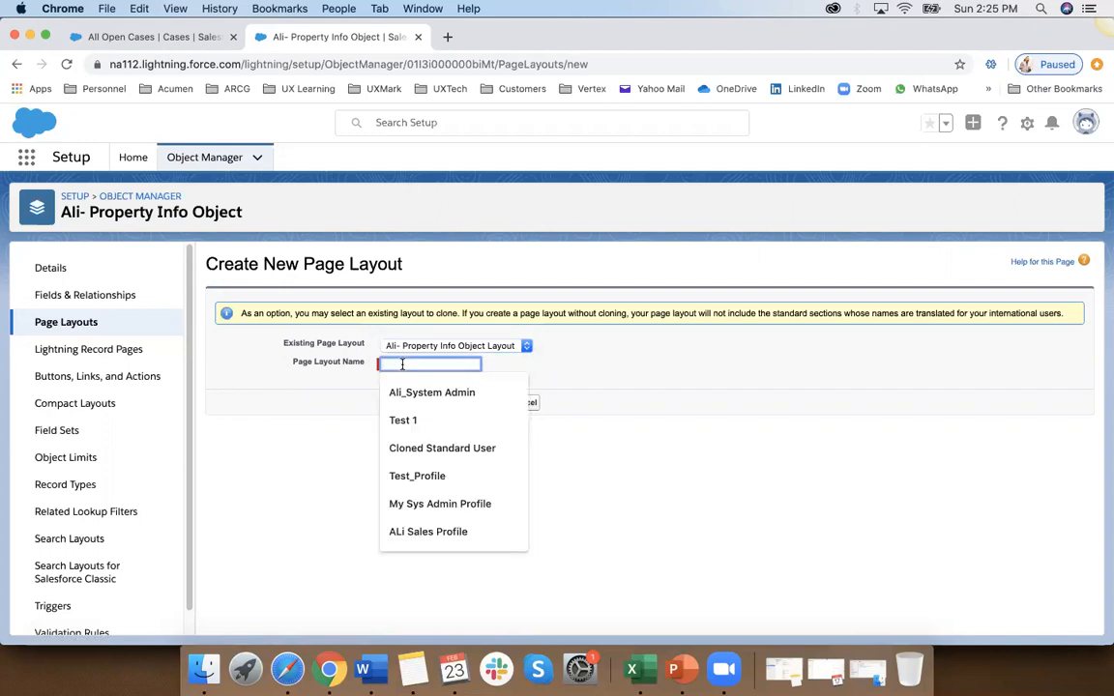
text(Test New Page Layout)
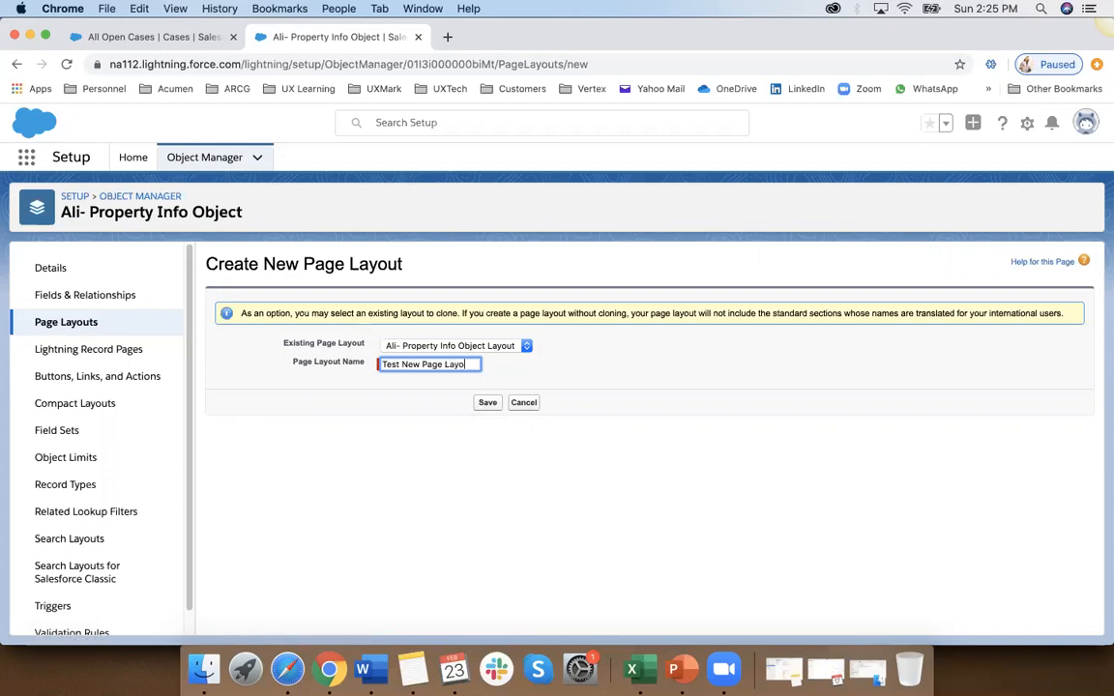
click(487, 402)
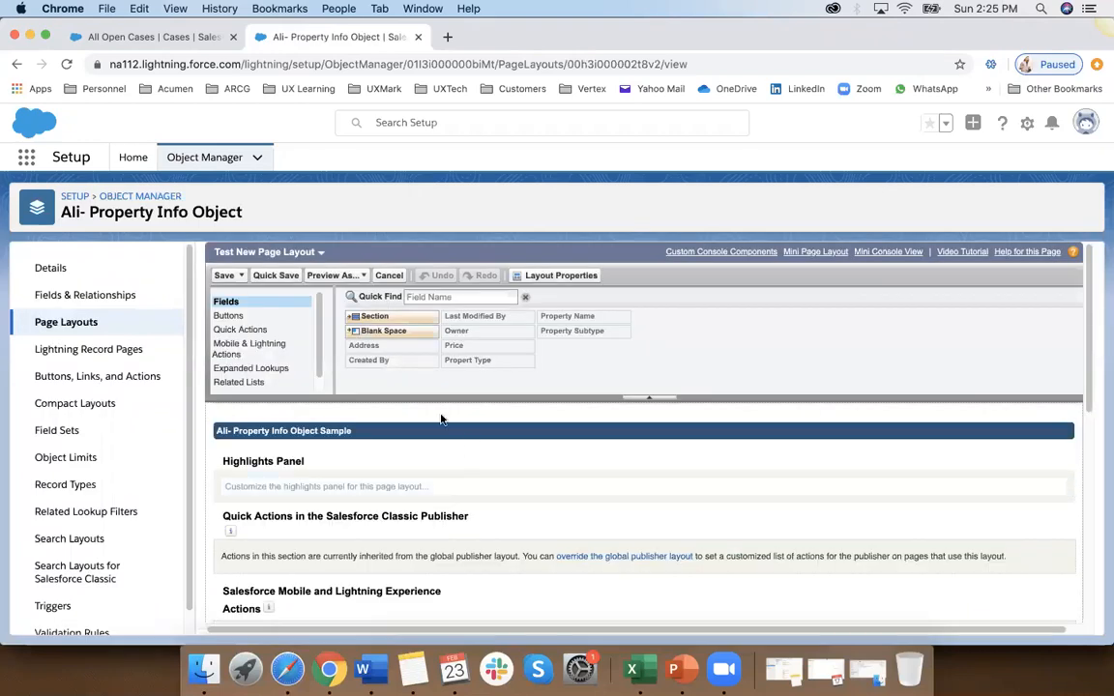
Step: Remove Propert Type and Property Subtype from the Information section and place Price below Owner in the second column
scroll(364, 462, down, 10)
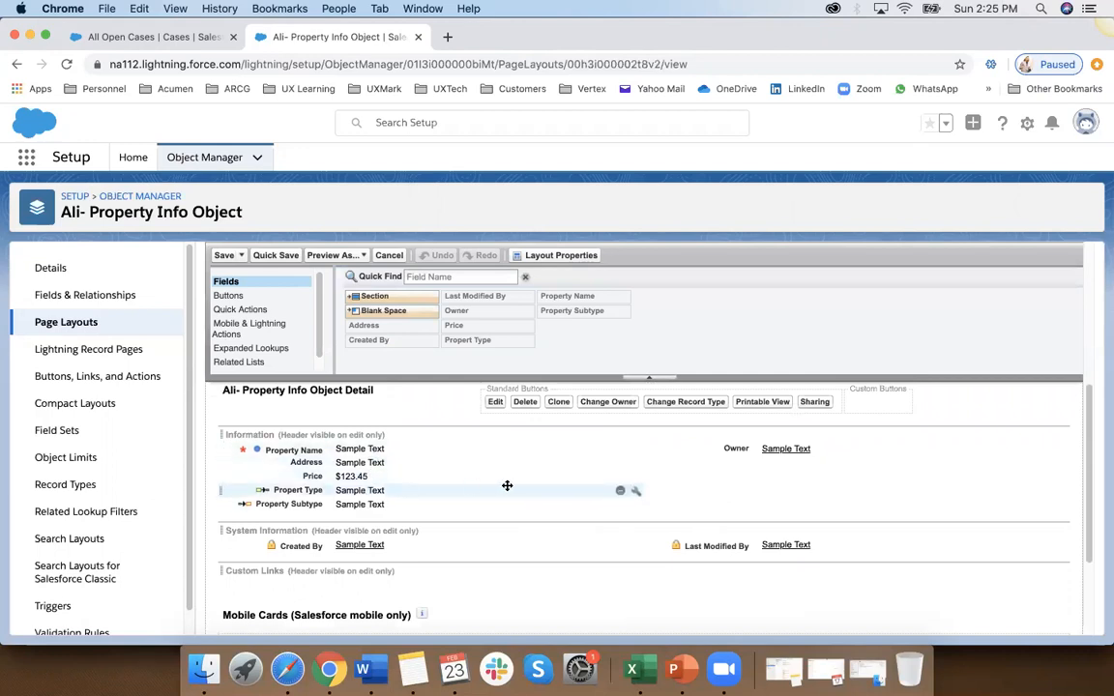
click(620, 491)
click(620, 490)
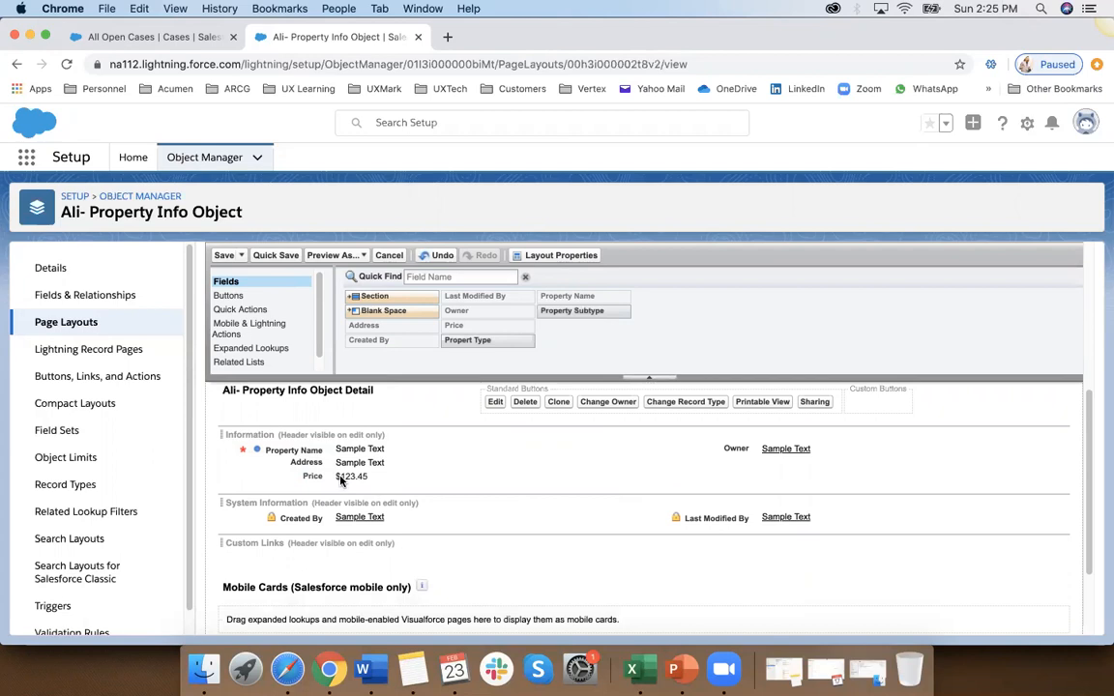
drag(314, 476, 728, 462)
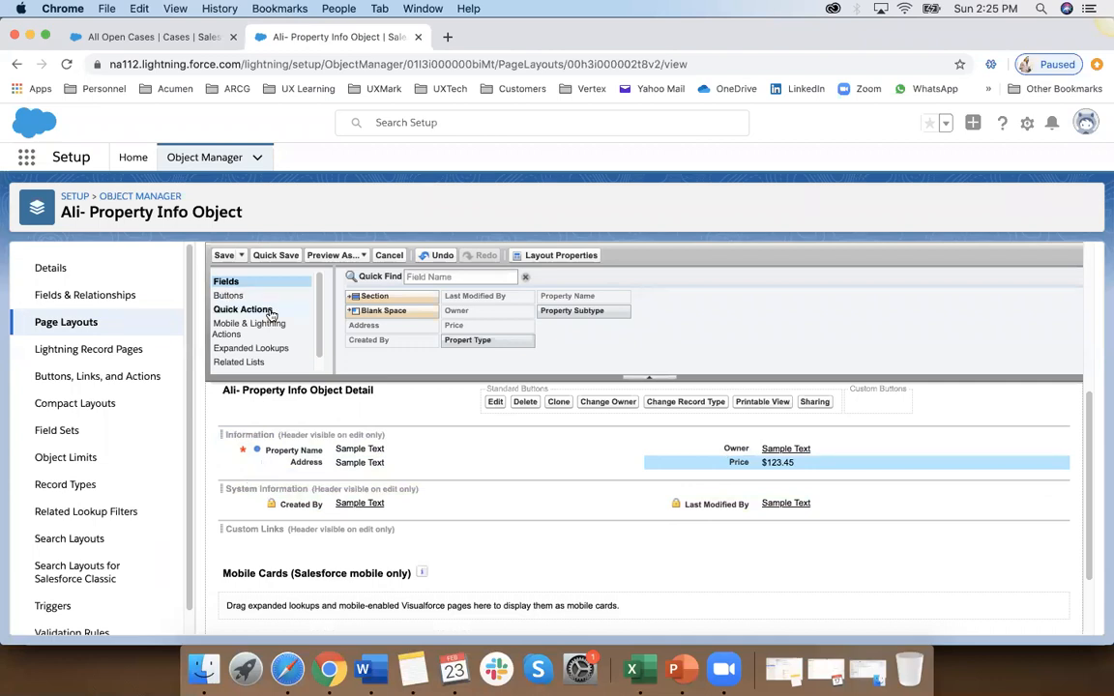
Step: Add the Propert Type and Property Subtype fields back to the Information section below Address
scroll(418, 561, up, 10)
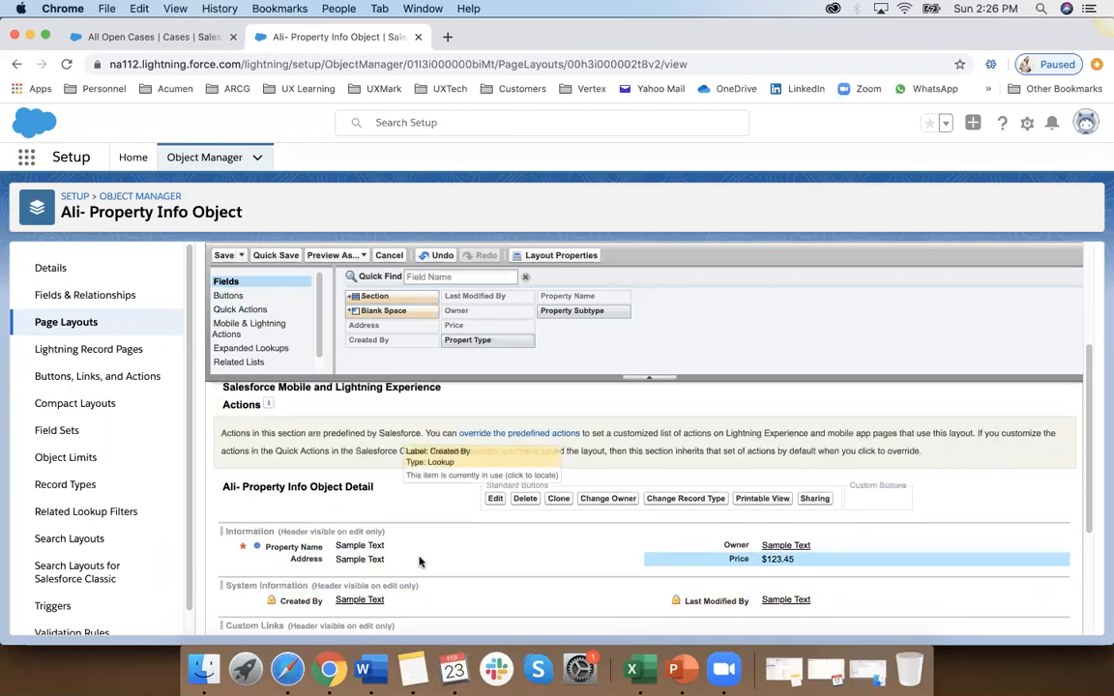
scroll(418, 559, down, 10)
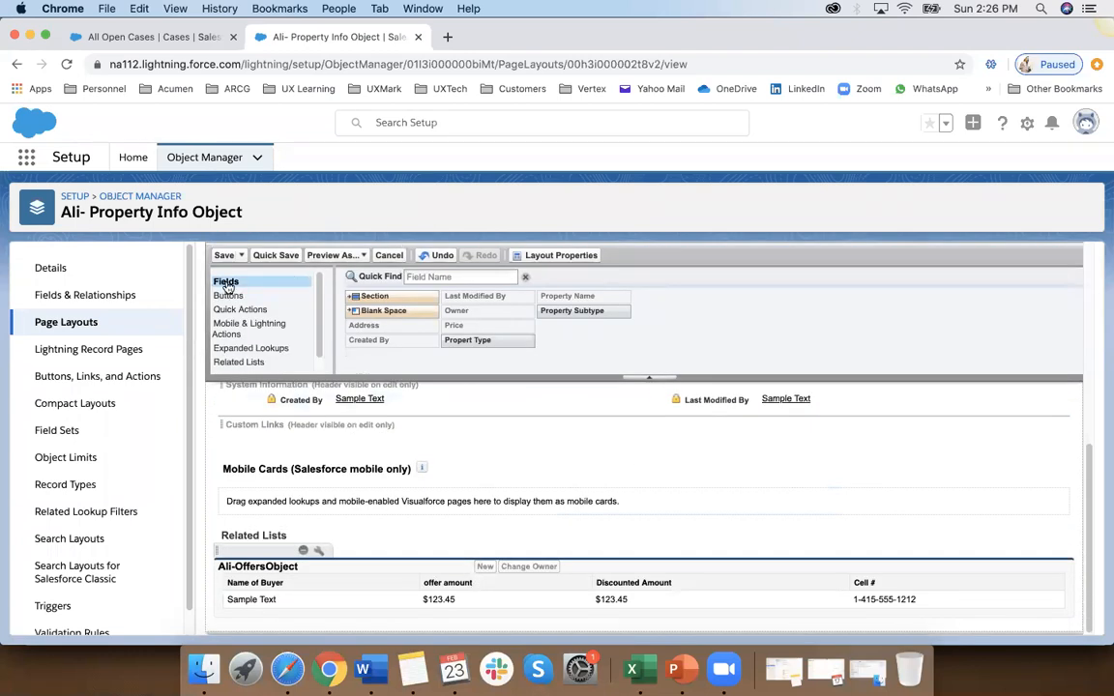
scroll(454, 338, up, 5)
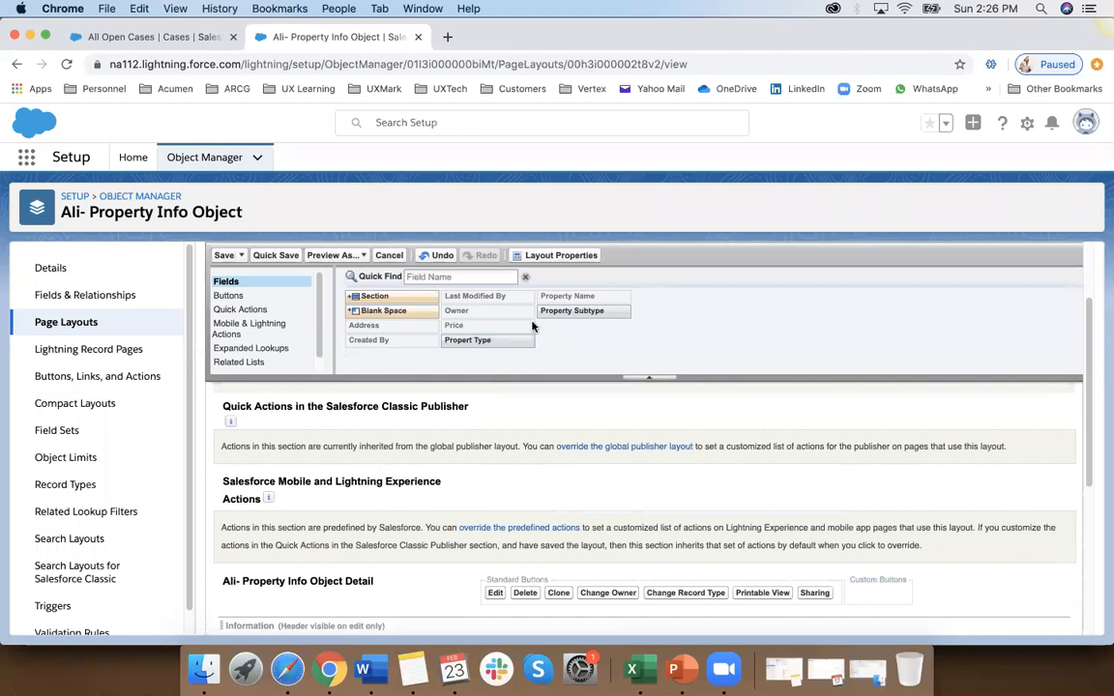
click(449, 328)
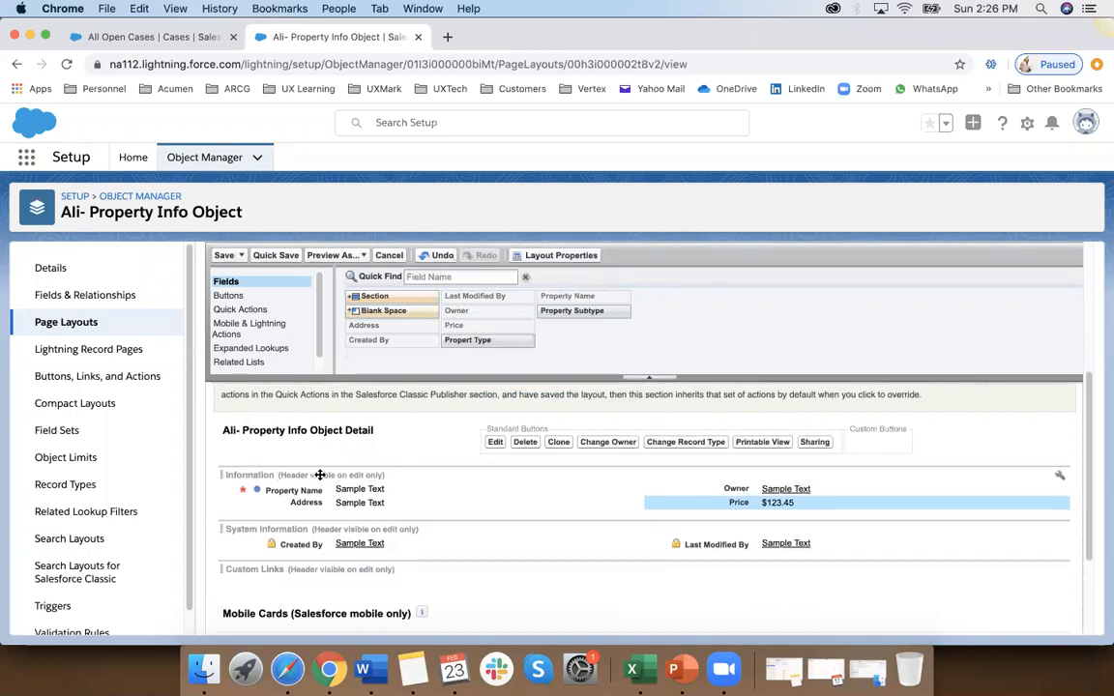
drag(360, 504, 320, 515)
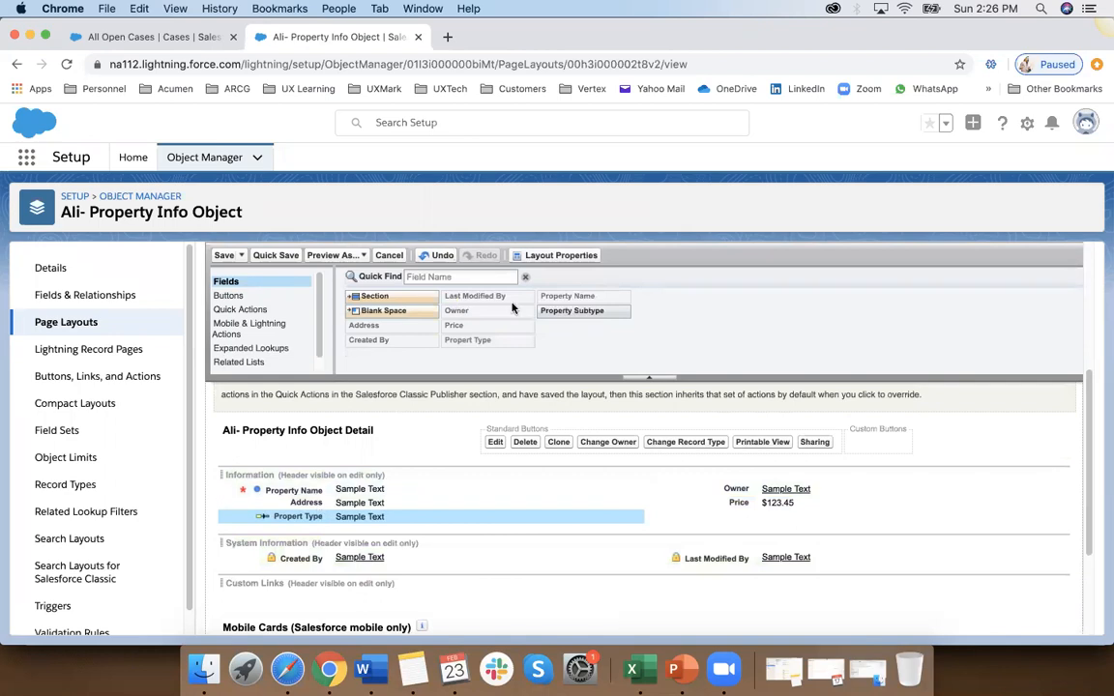
drag(571, 311, 303, 523)
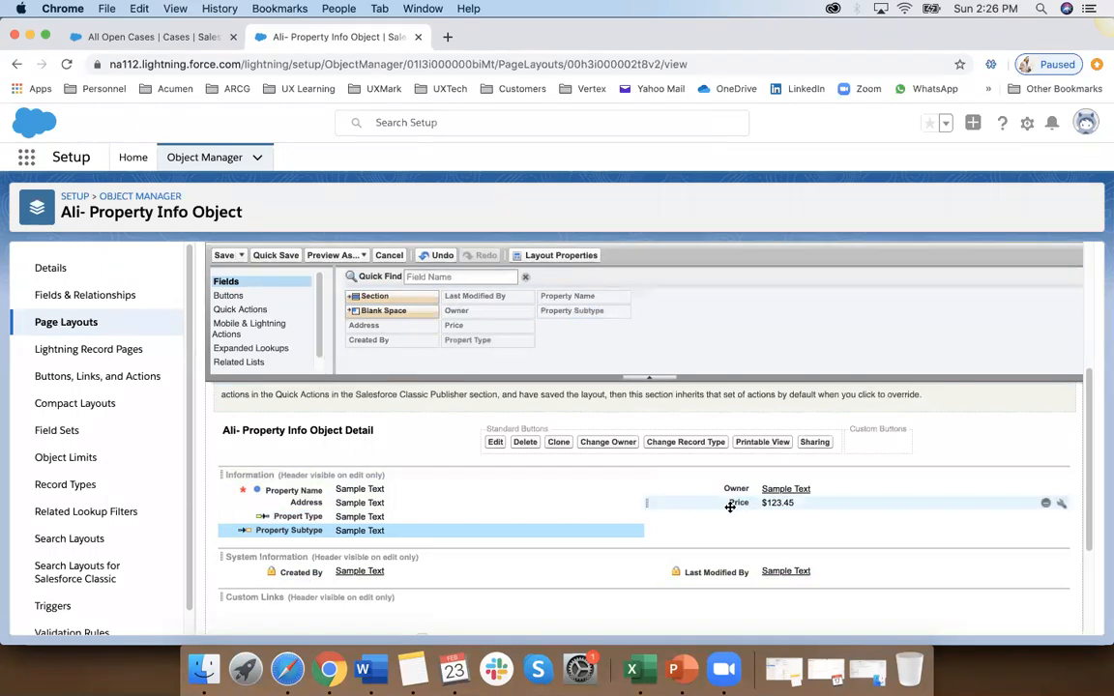
Step: Move Price and Owner into the first column of the Information section, beneath Property Subtype
scroll(708, 503, down, 3)
drag(735, 427, 257, 473)
drag(732, 414, 282, 478)
Step: Add the Submit for Approval button to the layout's standard buttons after Sharing
scroll(331, 538, down, 1)
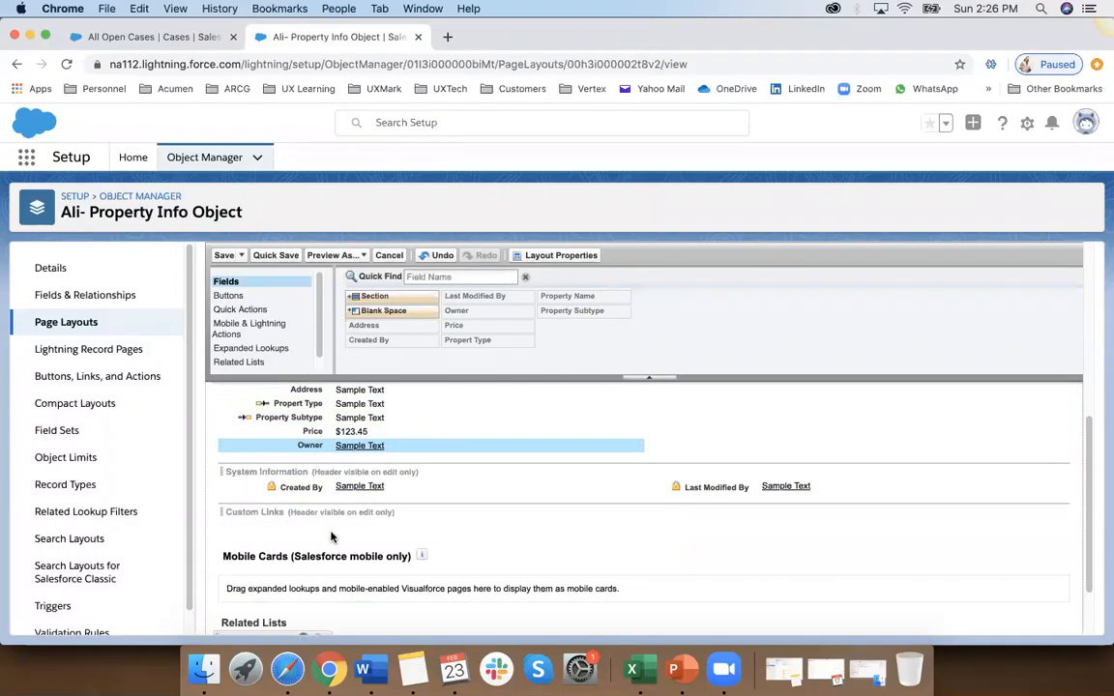
click(229, 295)
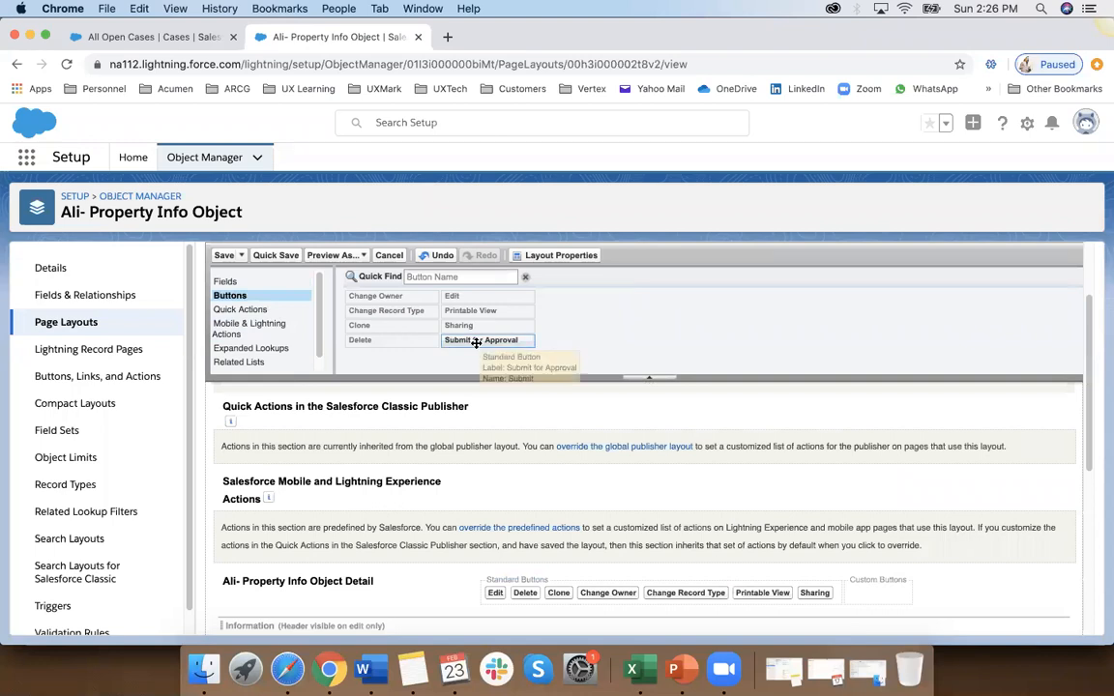
drag(476, 342, 856, 587)
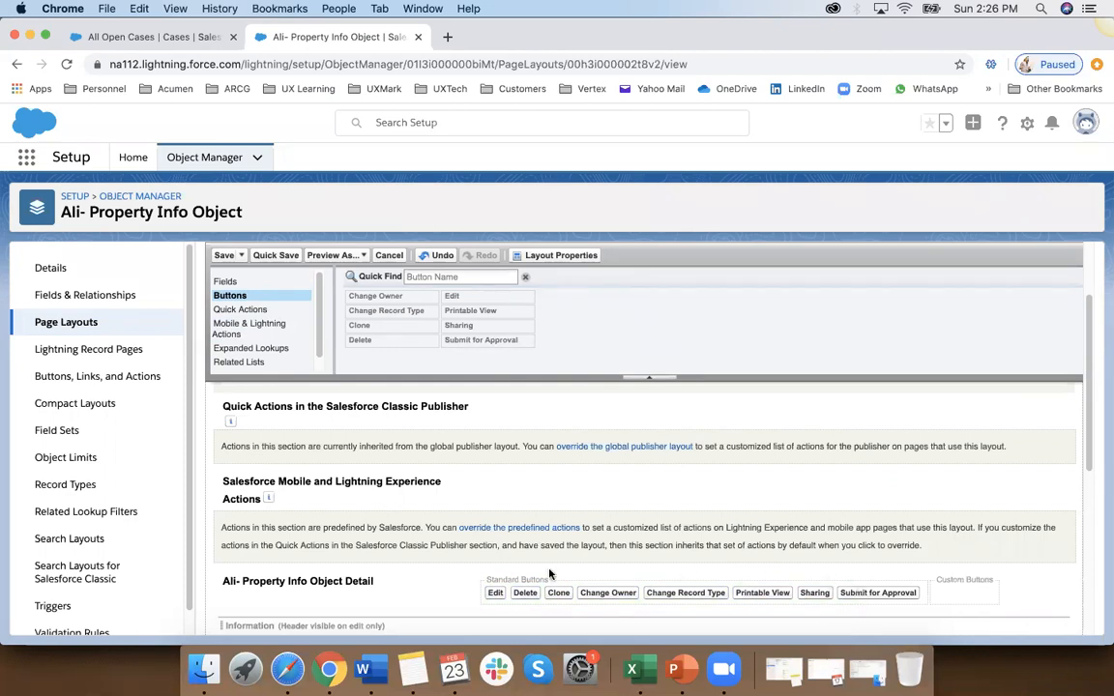
click(253, 310)
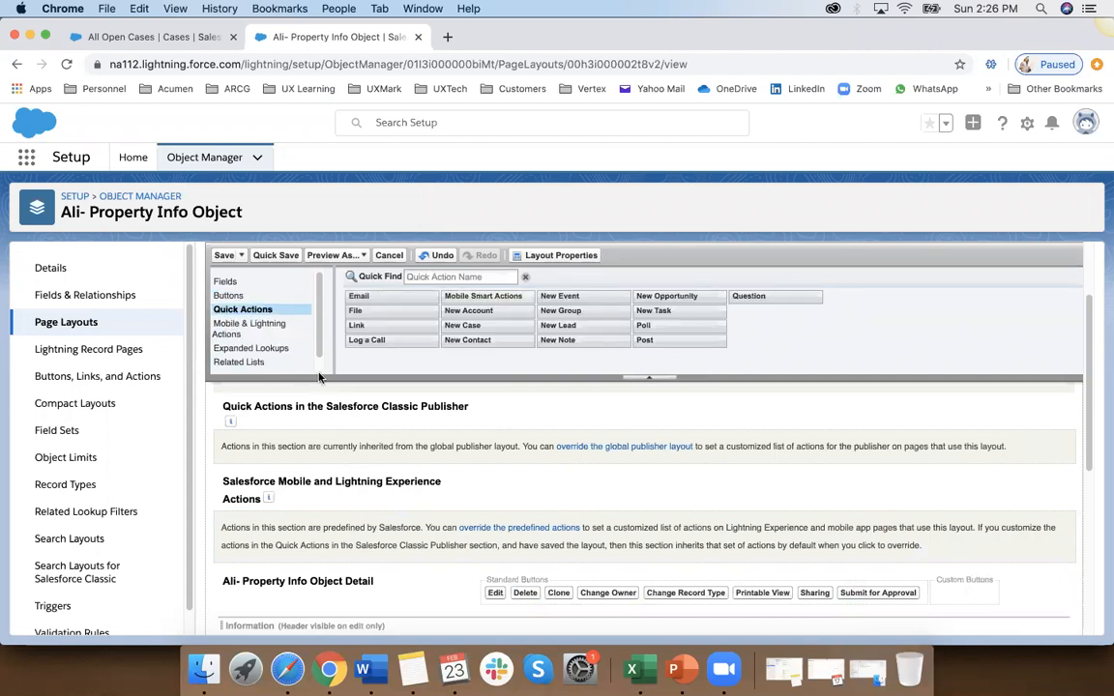
click(228, 295)
click(226, 281)
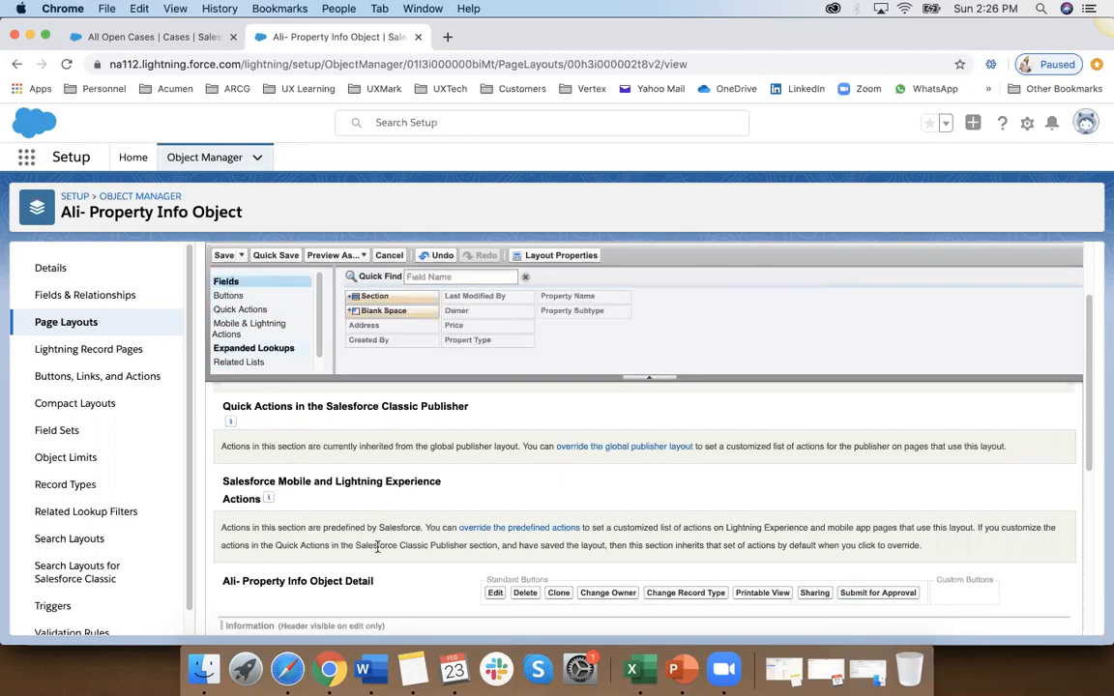
Step: Show the Custom Links section header on the detail page and delete the System Information section from the layout
scroll(398, 608, down, 10)
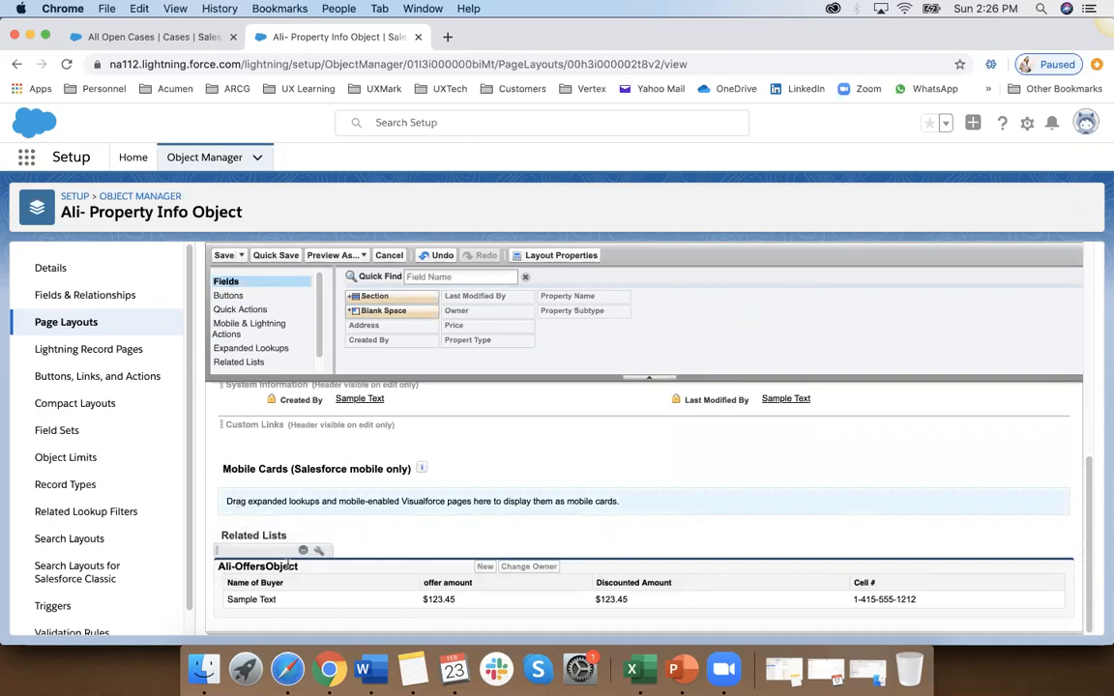
scroll(280, 561, up, 2)
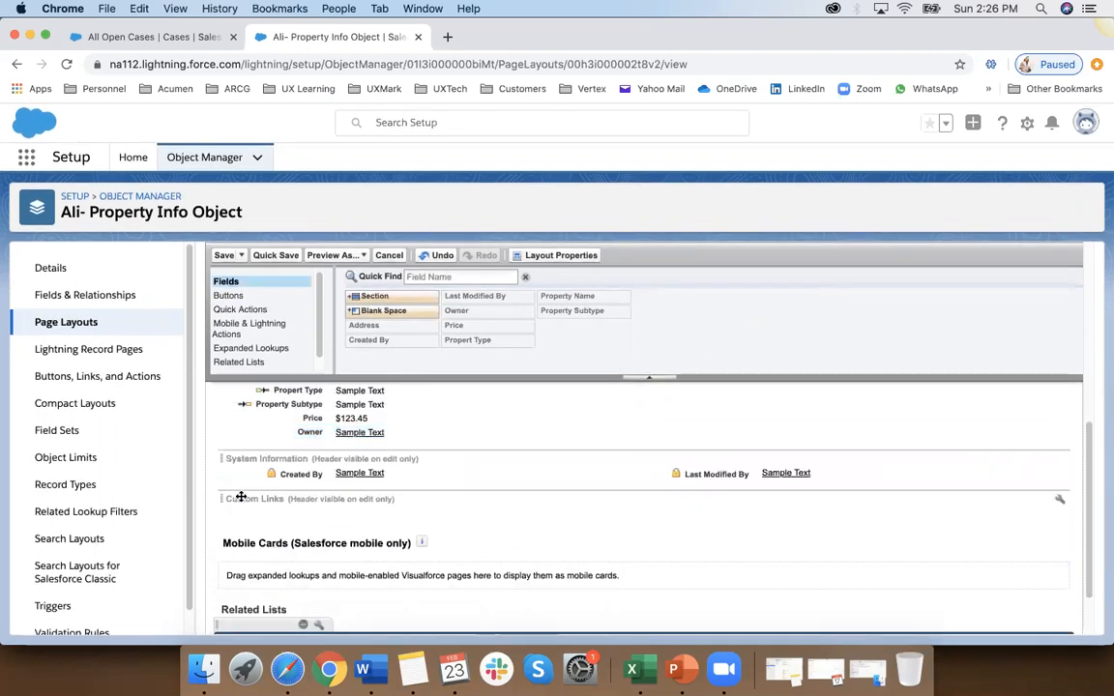
click(1061, 498)
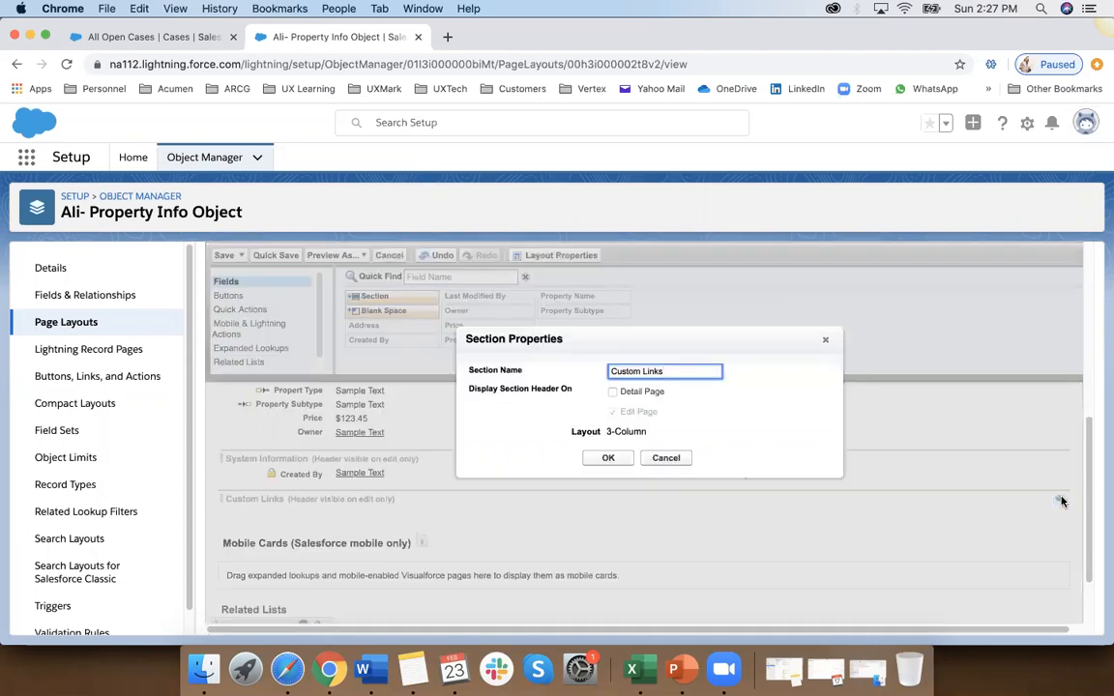
click(613, 392)
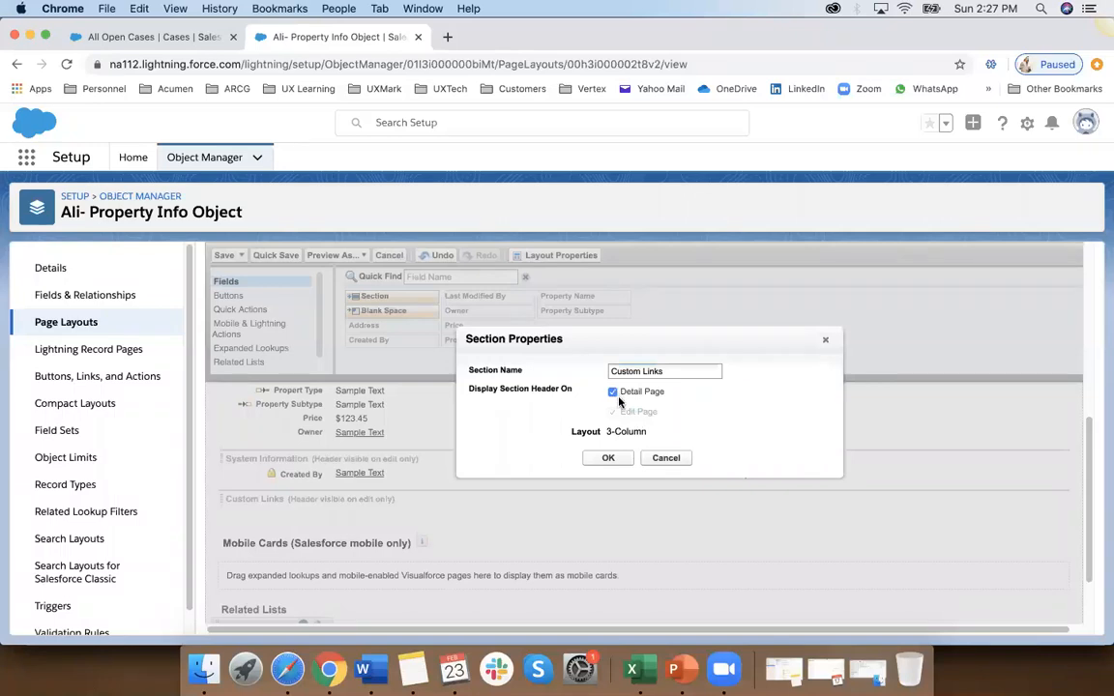
click(607, 458)
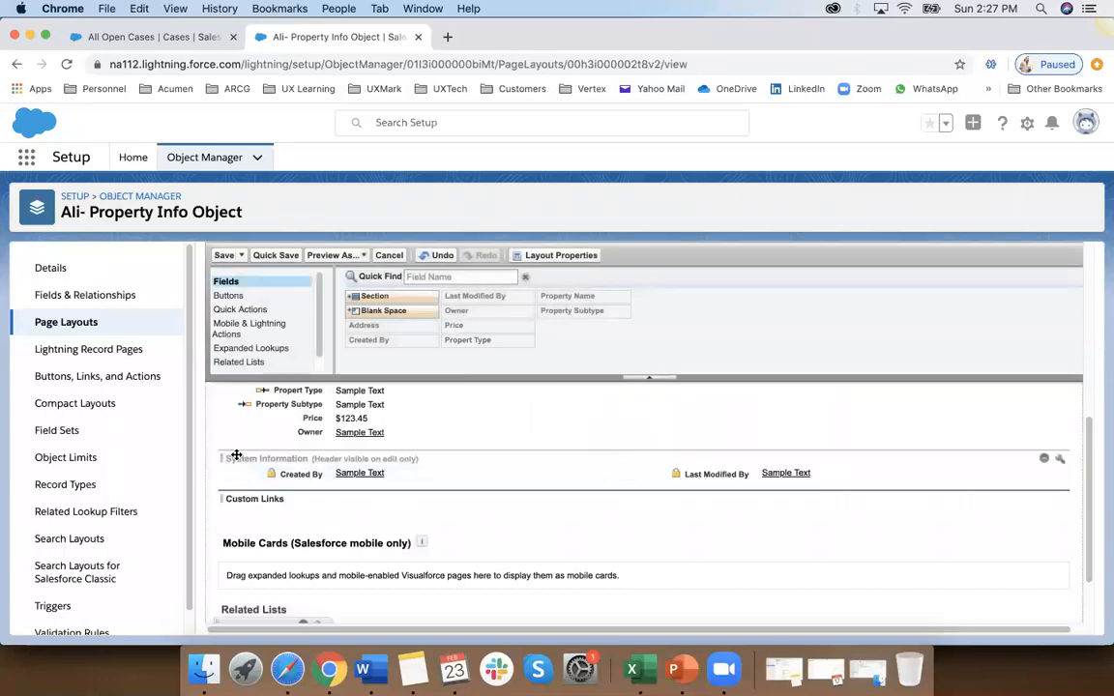
drag(237, 454, 355, 347)
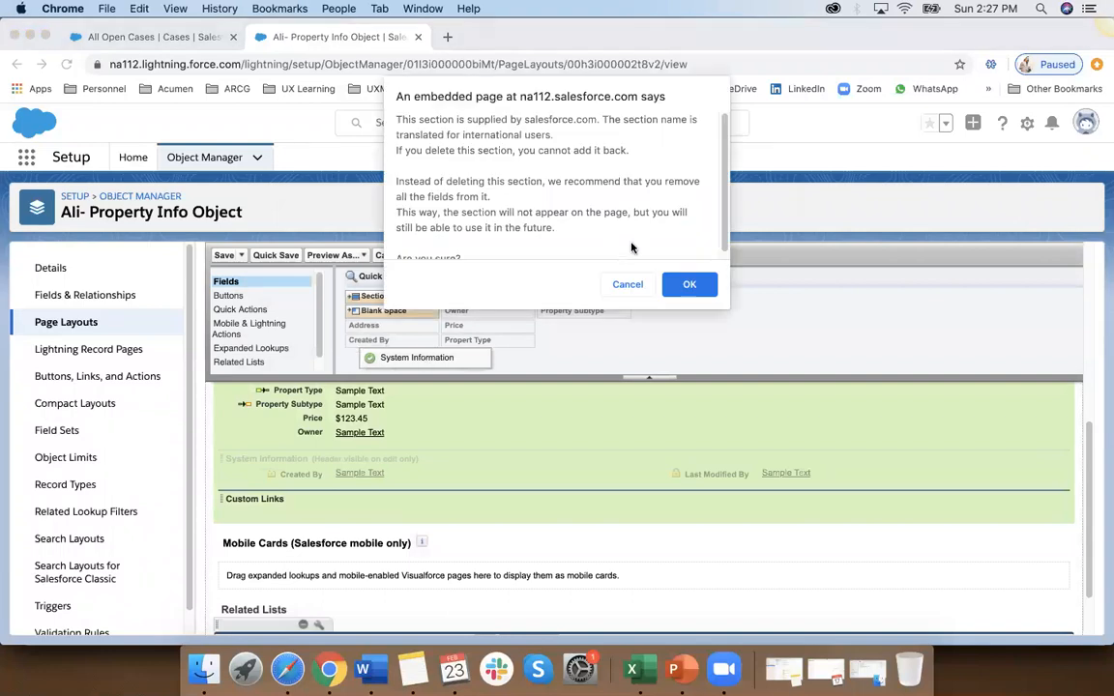
click(693, 285)
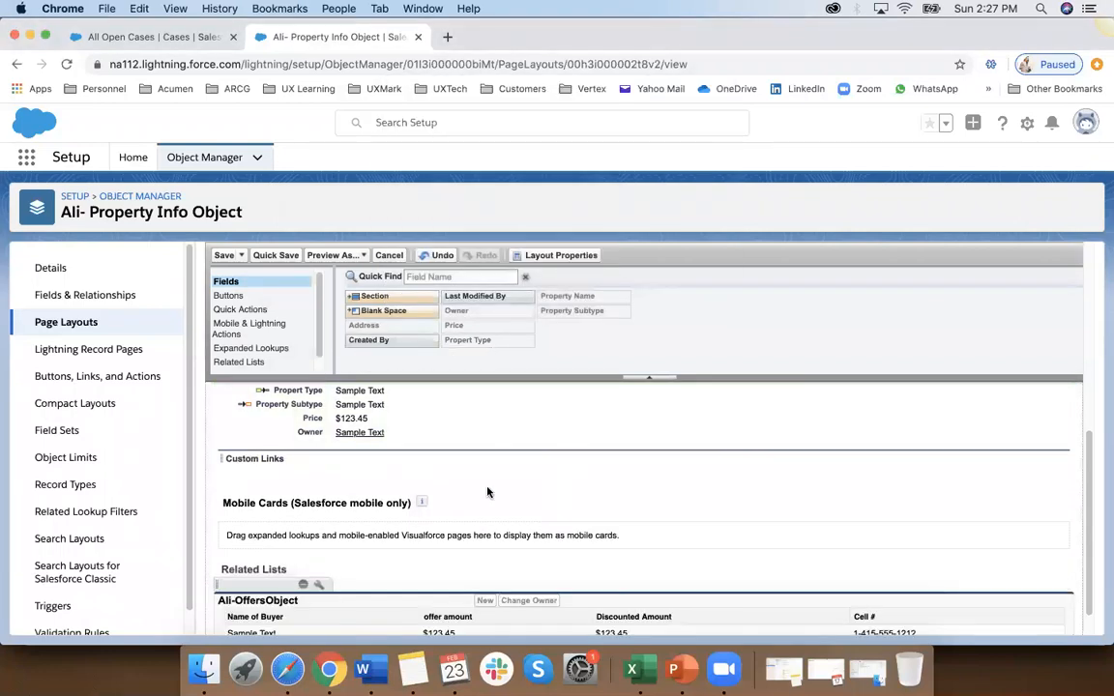
Step: Examine the edited layout from the Highlights Panel to the Related Lists, and the expanded lookups available for it
scroll(488, 492, up, 10)
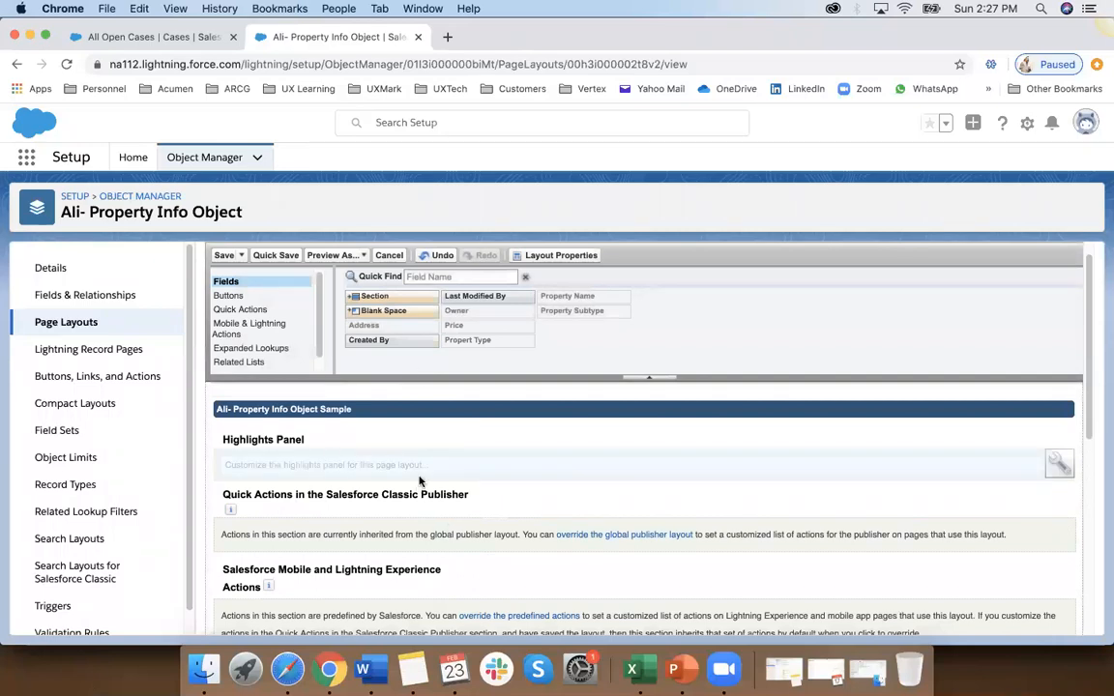
scroll(419, 480, down, 10)
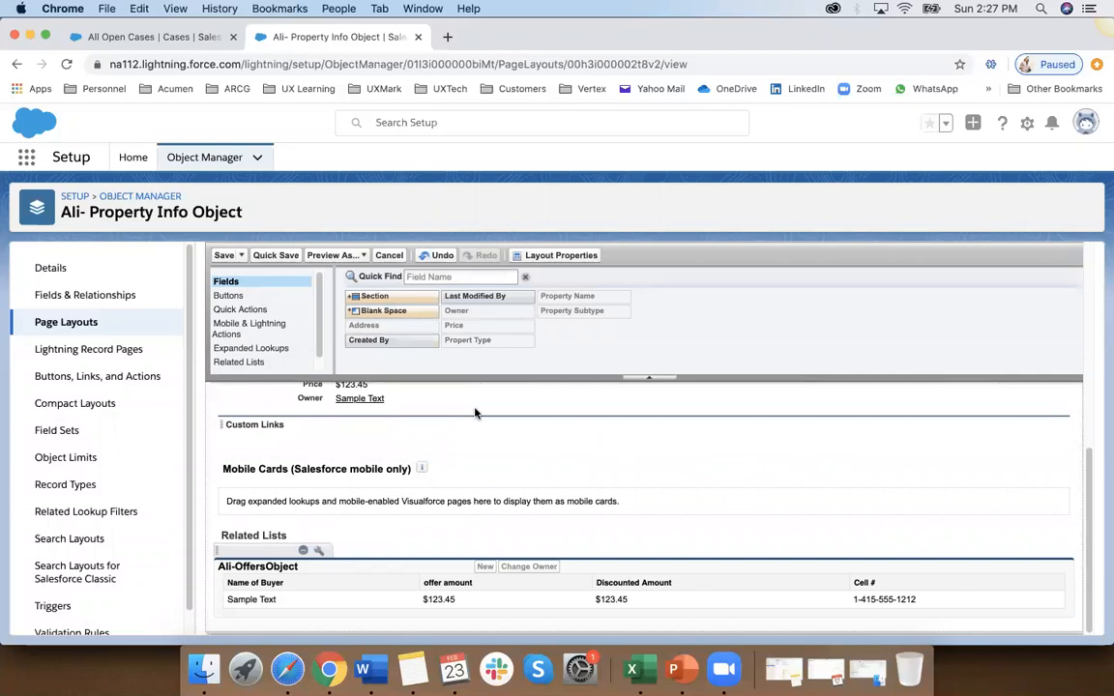
scroll(475, 413, up, 10)
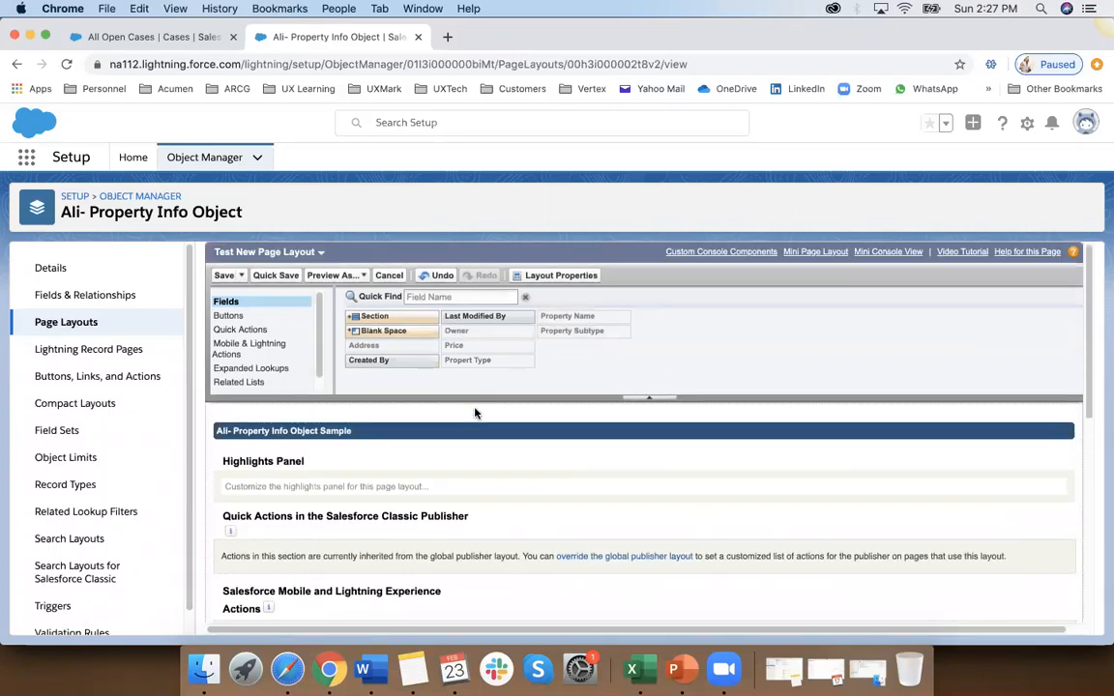
scroll(475, 413, down, 4)
scroll(475, 414, down, 3)
scroll(445, 576, down, 1)
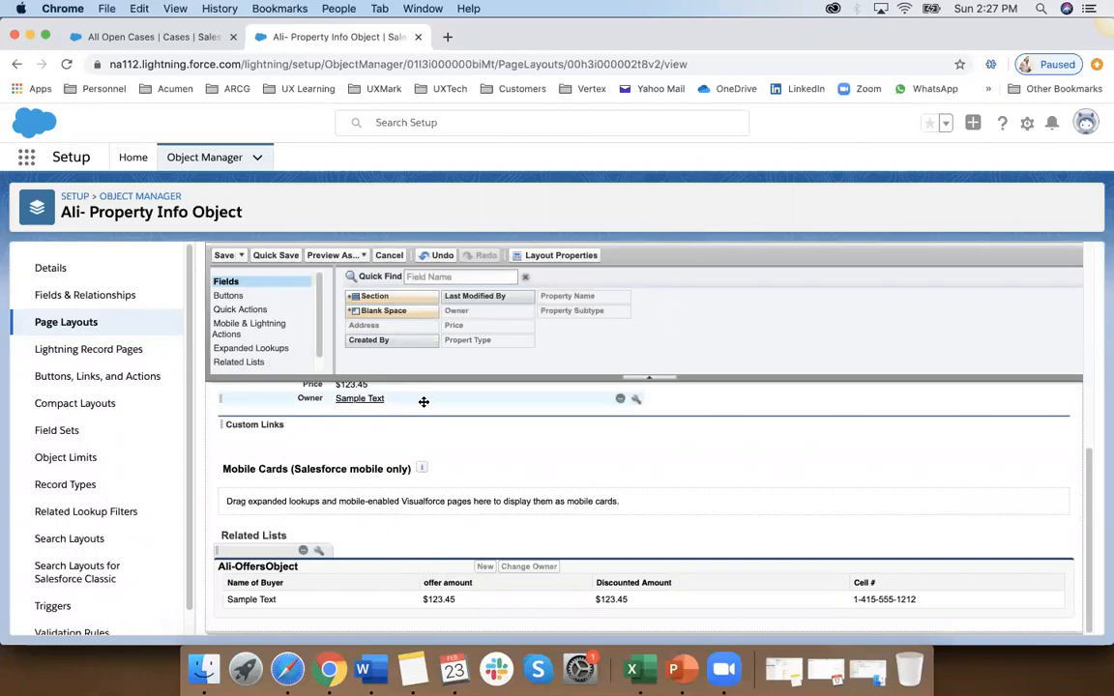
click(232, 347)
scroll(398, 587, up, 5)
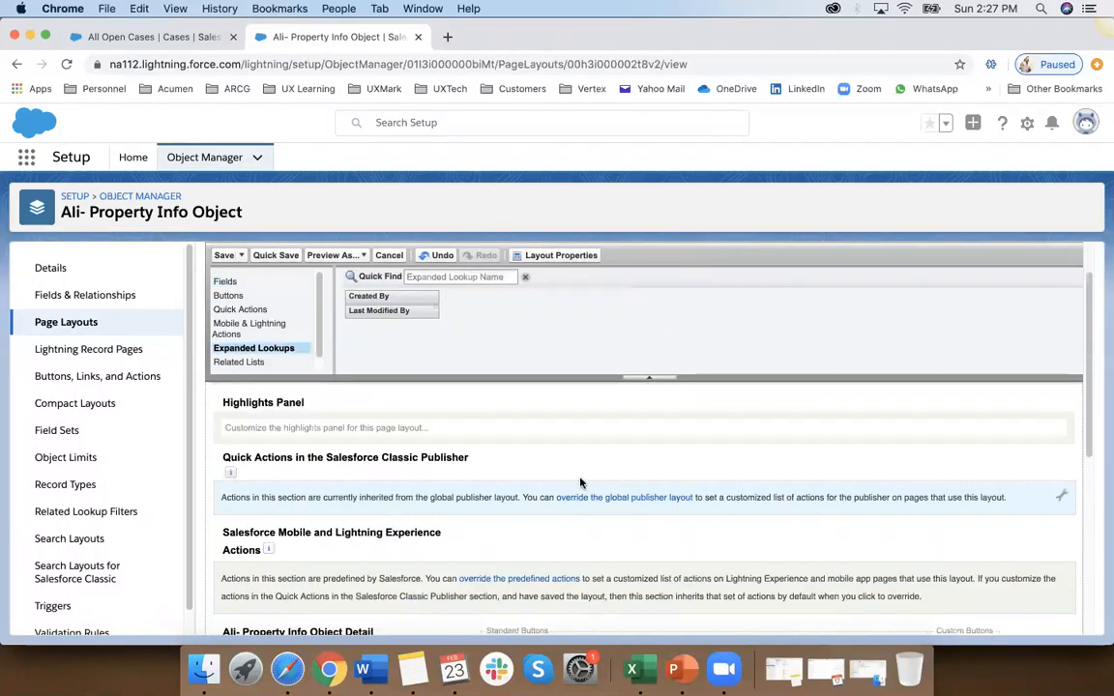
Step: Inspect the read-only and required properties of the Property Name field and leave the layout editor without saving
scroll(473, 520, down, 8)
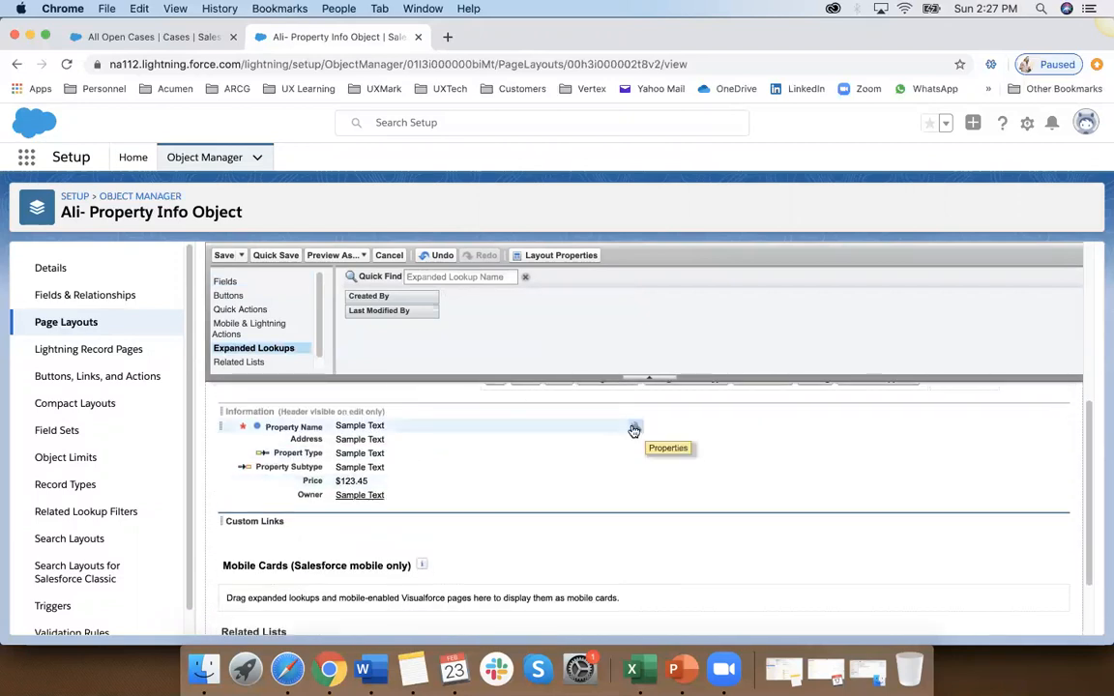
click(636, 427)
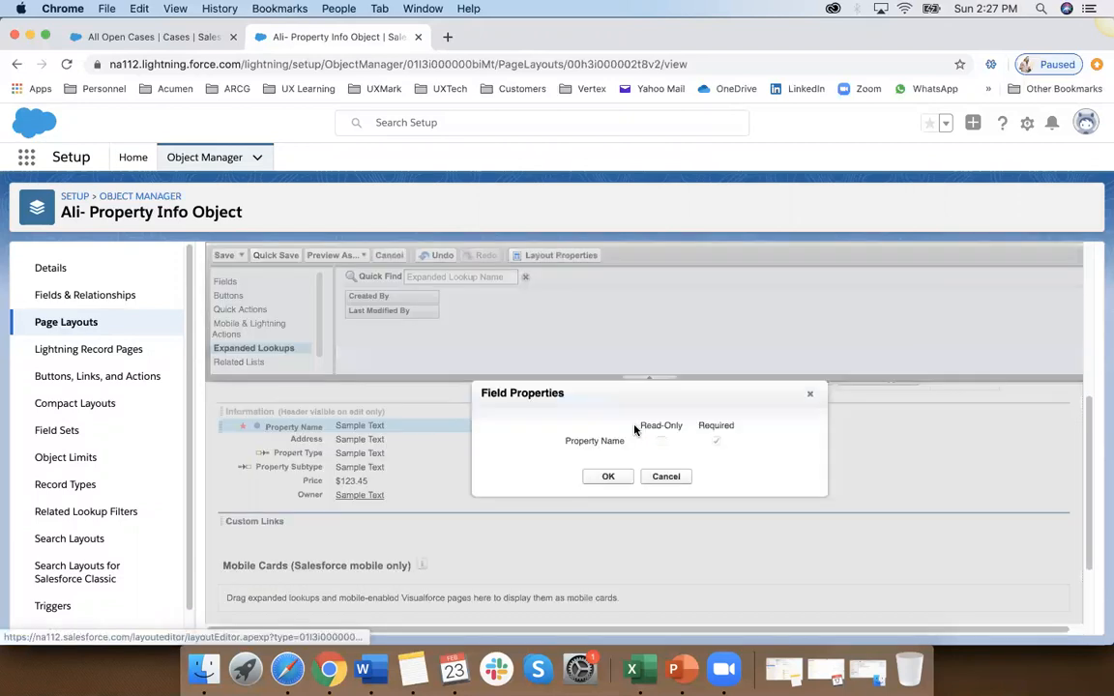
click(653, 478)
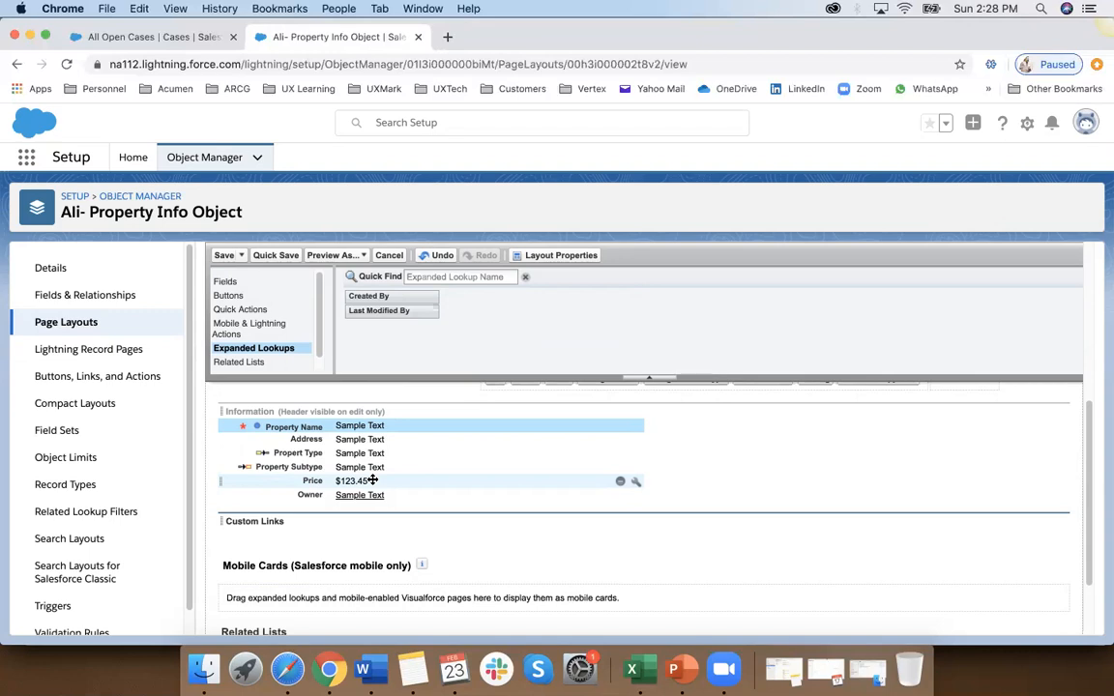
scroll(373, 481, down, 2)
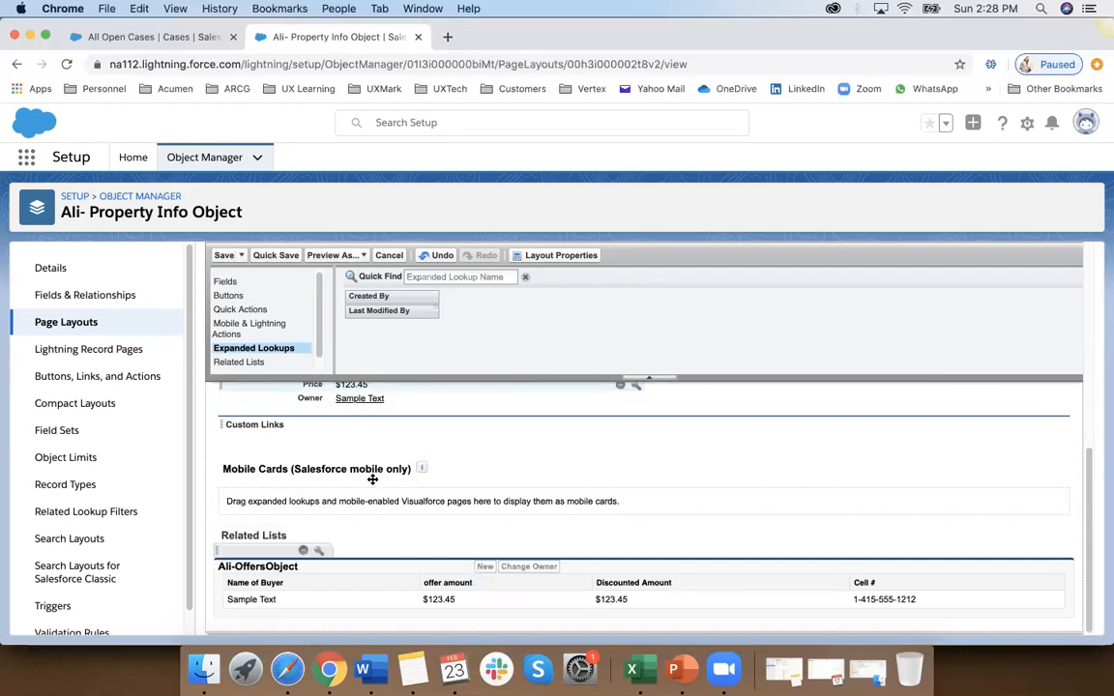
click(390, 255)
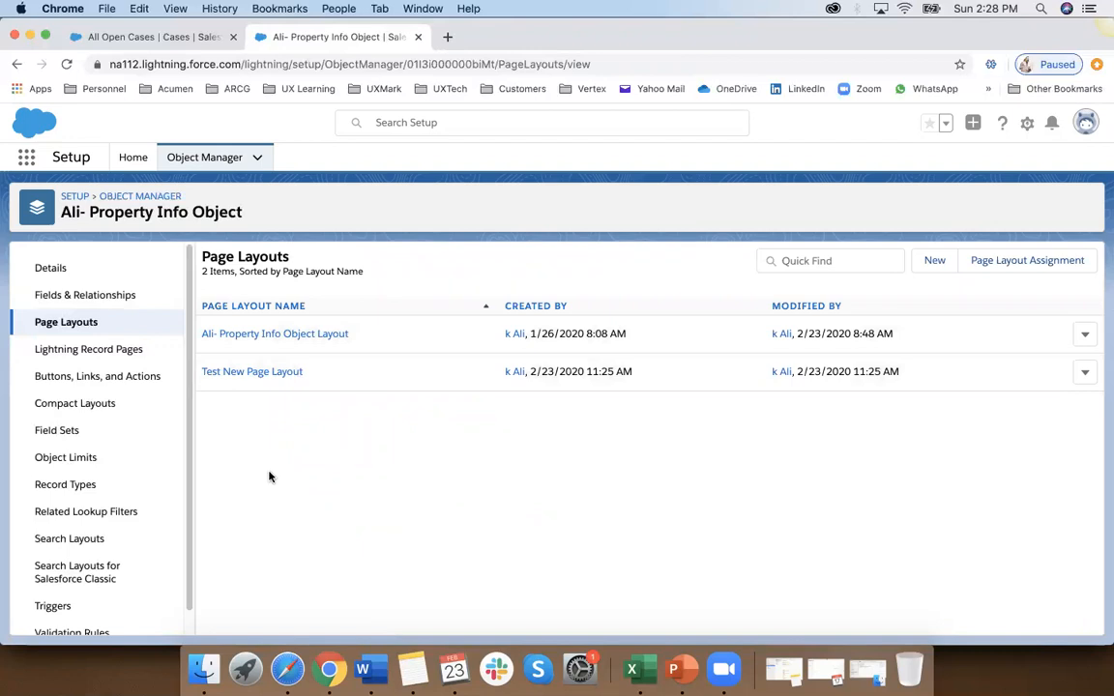
Step: Look at the editable definition of the object's Address field and leave it without making changes
click(59, 304)
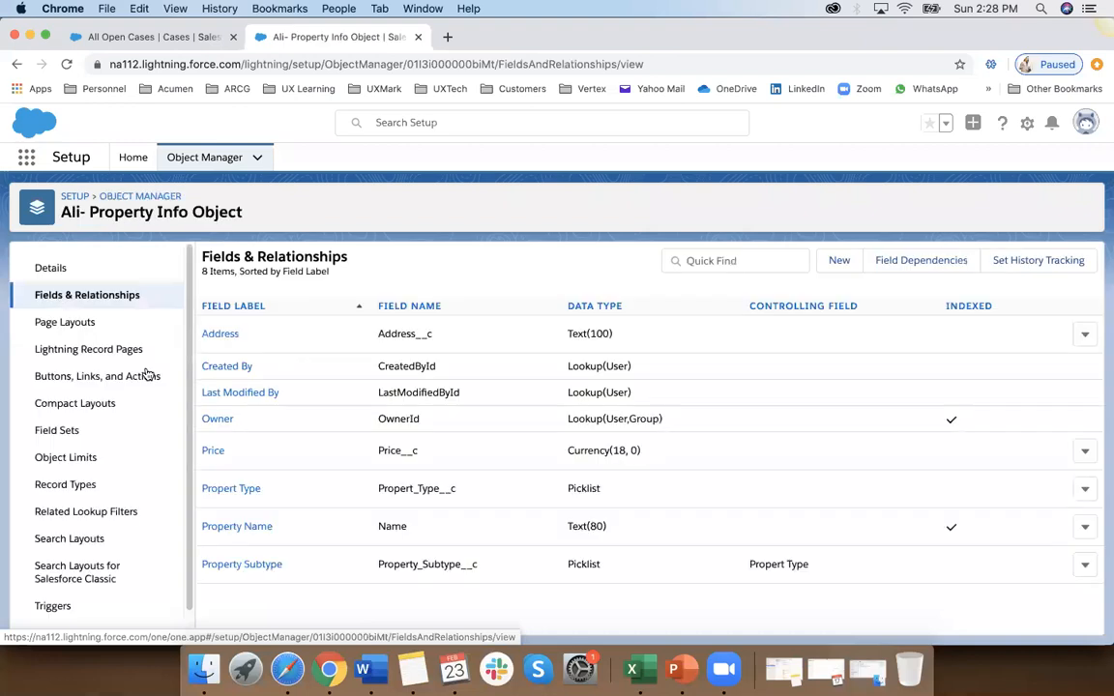
click(235, 340)
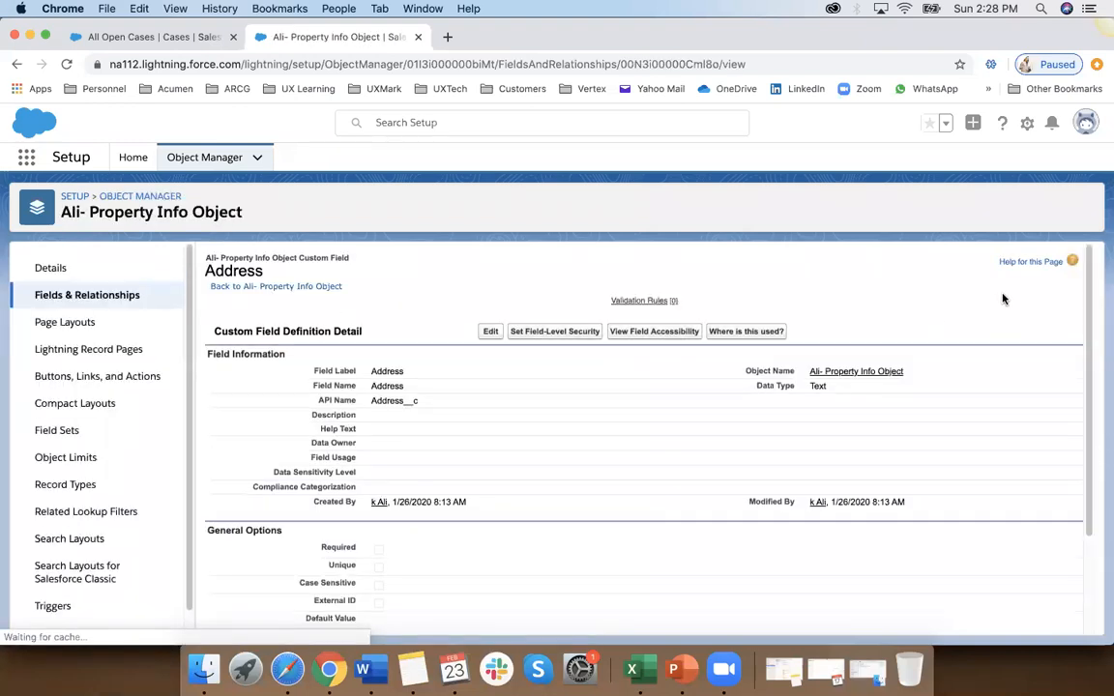
click(491, 331)
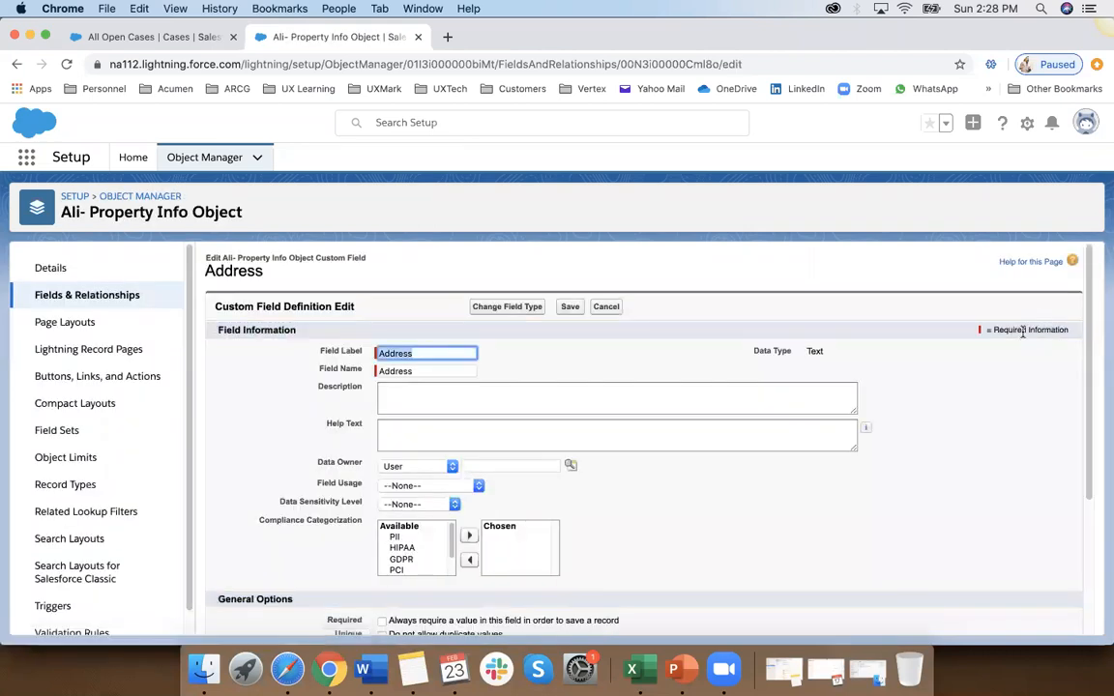
click(607, 306)
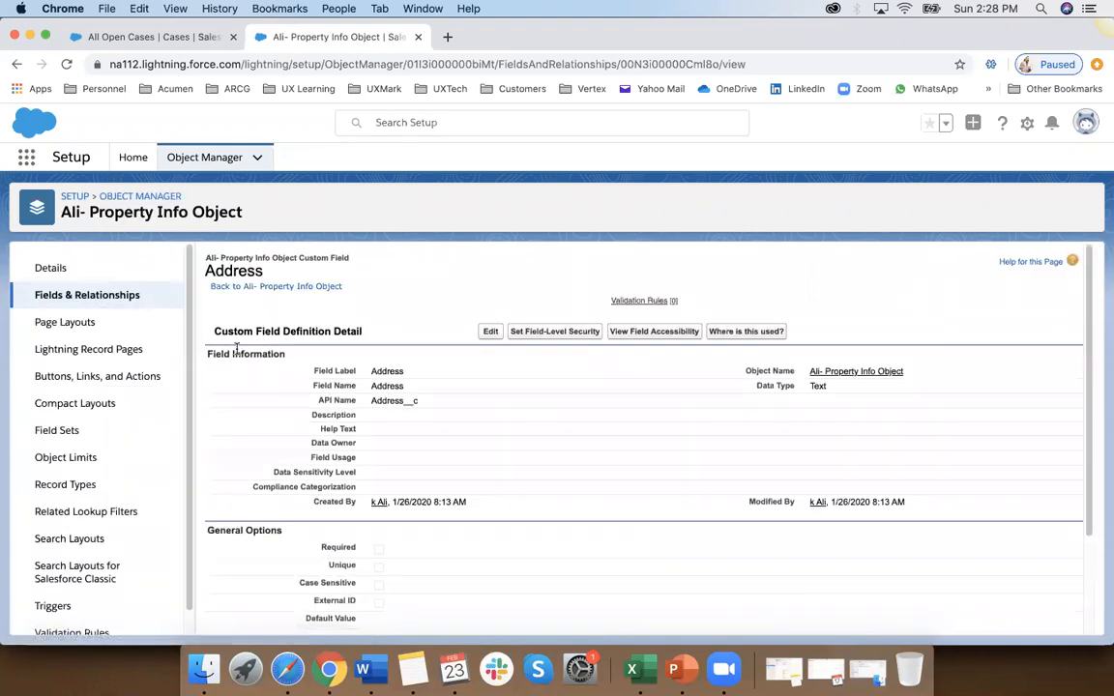
Step: Start a new Auto Number custom field on the object with the label and field name frfr
click(121, 306)
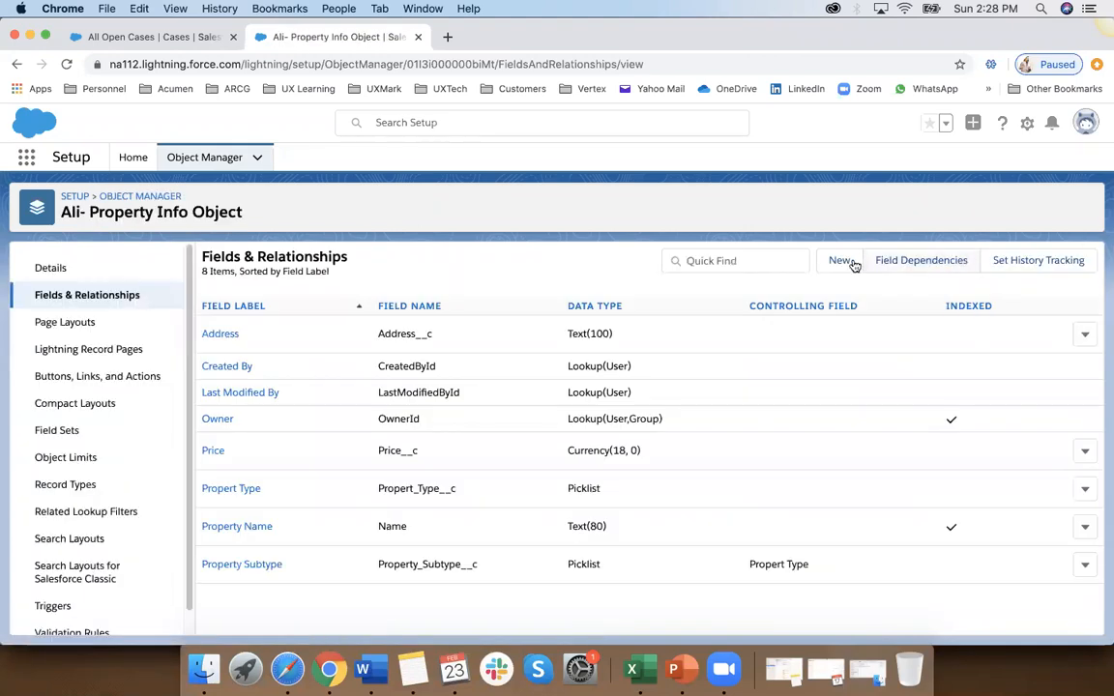
click(843, 261)
click(260, 468)
click(1027, 341)
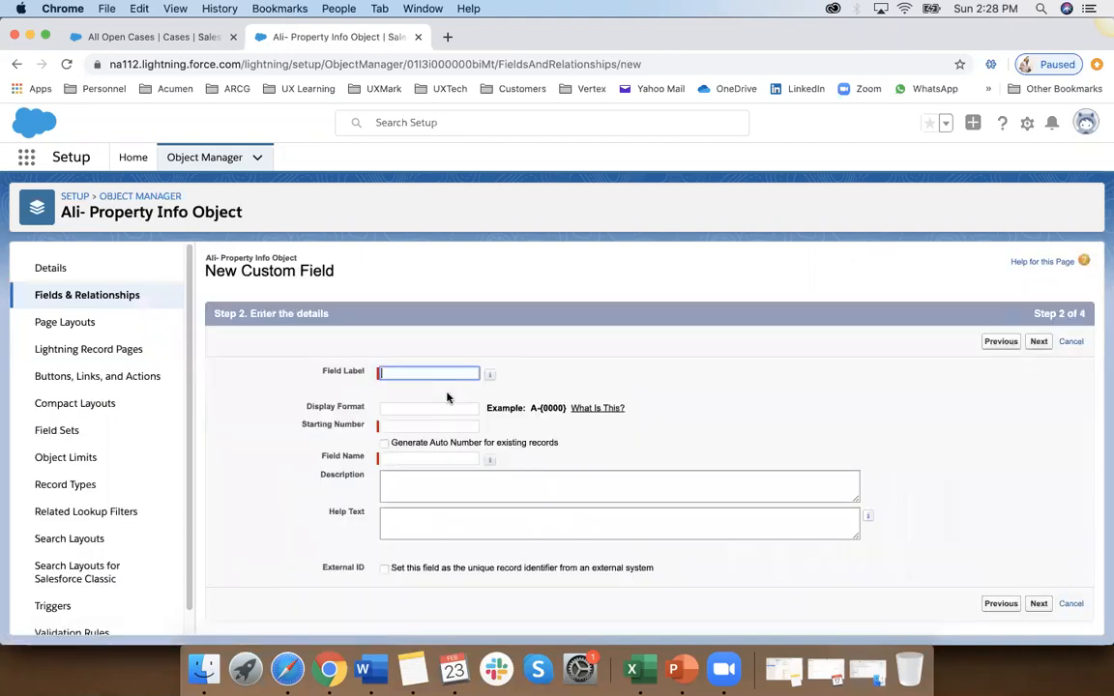
text(frfr)
click(1041, 341)
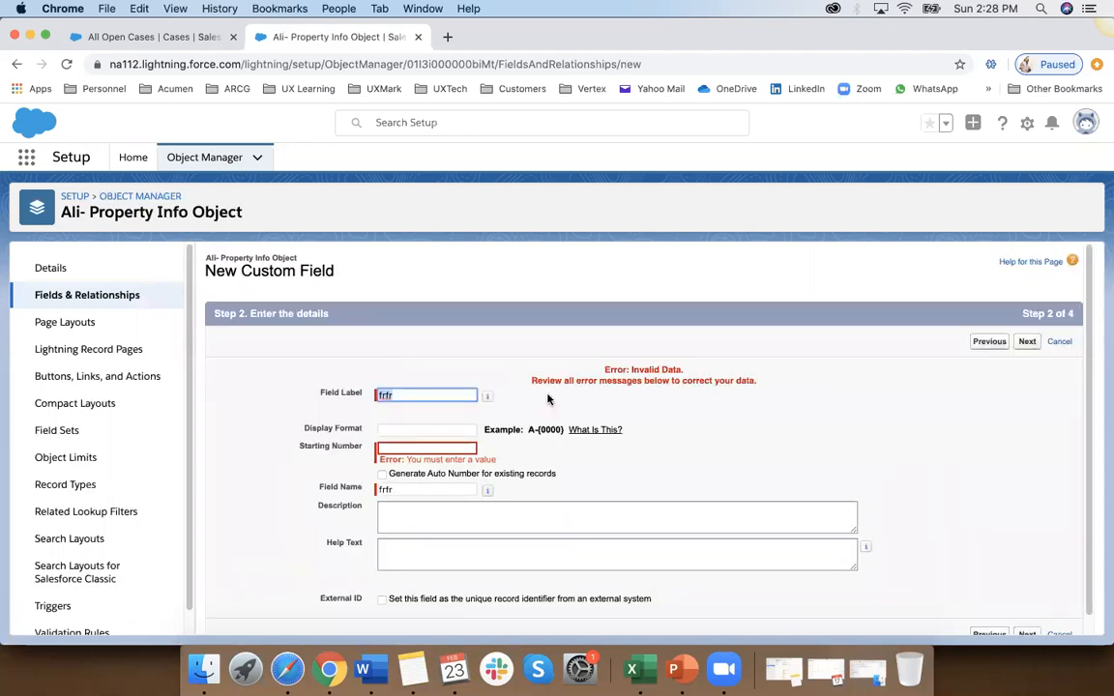
Step: Change the new field's label to frfrdfd, set its starting number to 1 and proceed to field-level security
click(455, 395)
text(dfd)
click(434, 445)
click(415, 475)
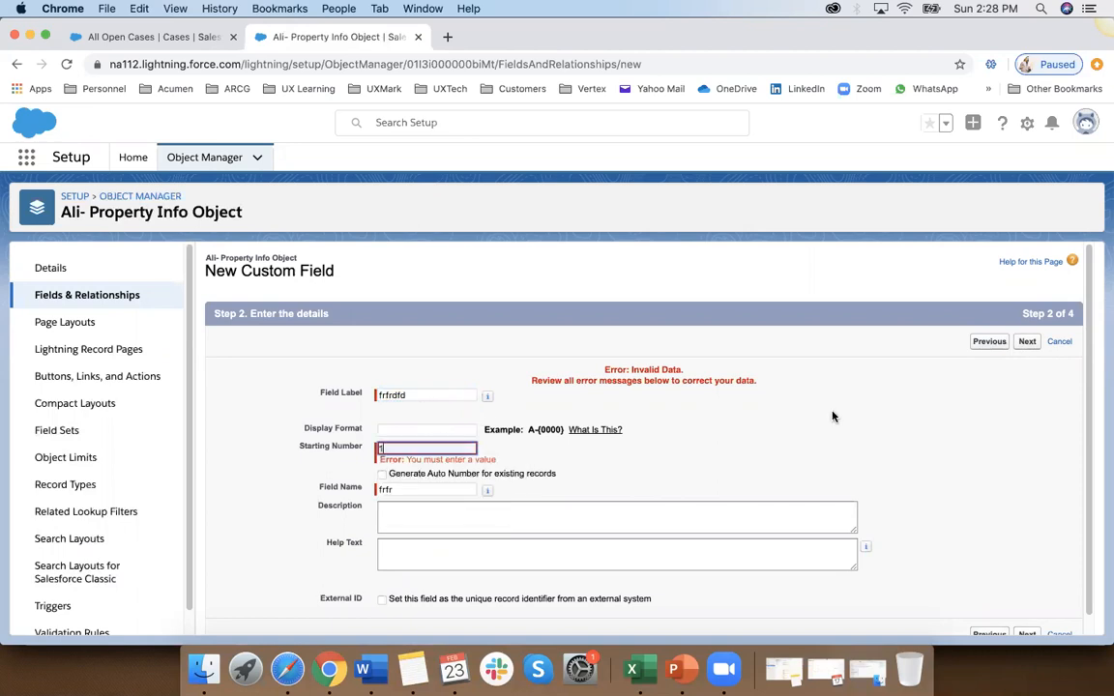
click(1028, 343)
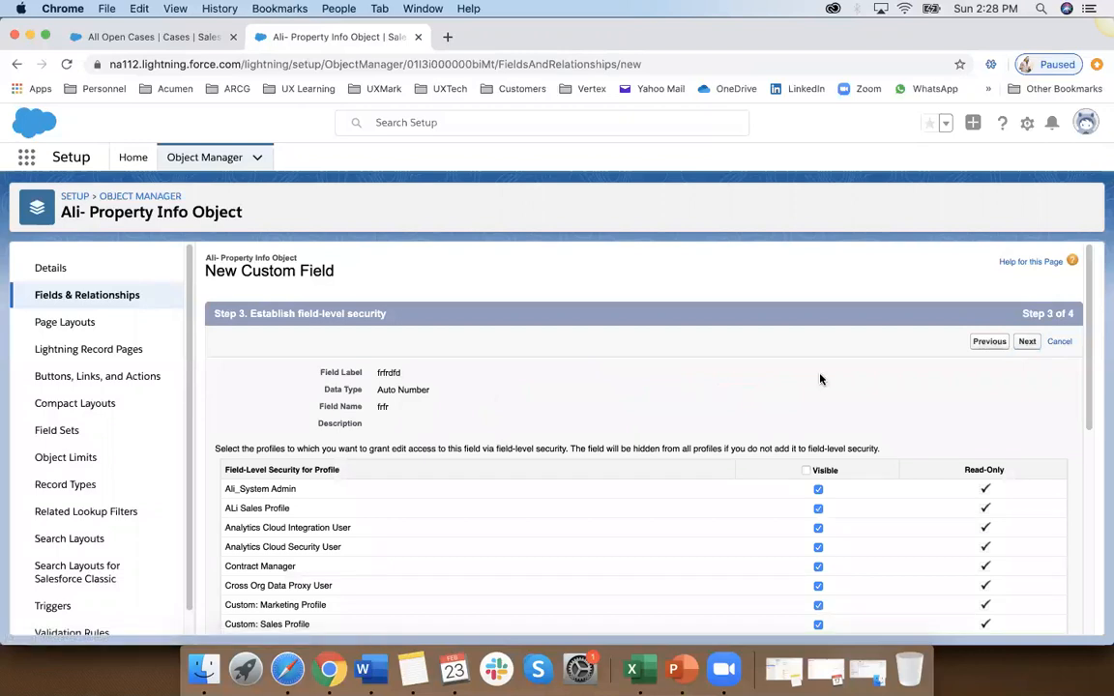
Step: Review the visibility and read-only settings of every profile in the new field's field-level security
scroll(491, 431, down, 1)
scroll(491, 430, up, 1)
drag(334, 272, 287, 302)
drag(390, 314, 300, 313)
scroll(459, 374, down, 2)
scroll(460, 375, down, 6)
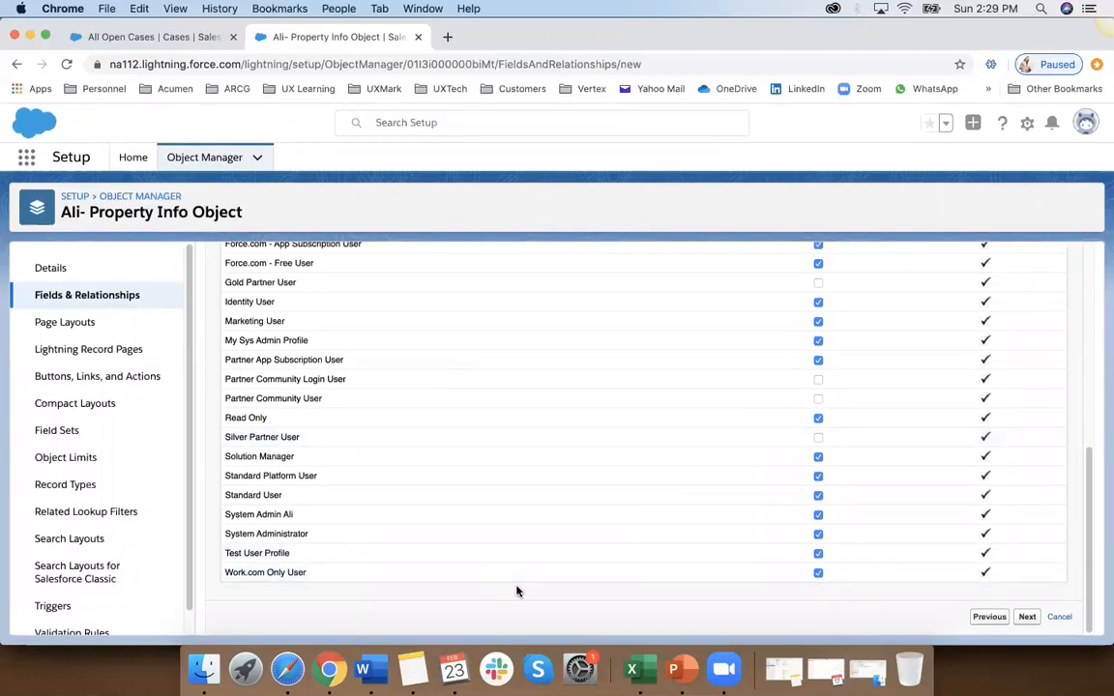
scroll(822, 567, up, 8)
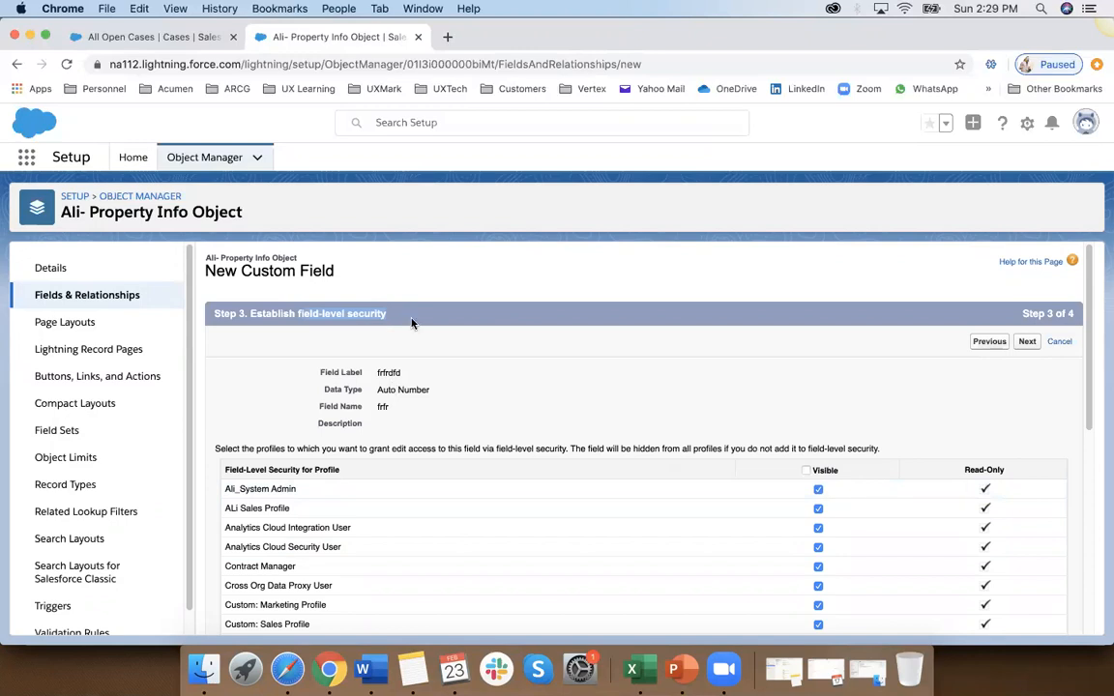
Step: Check which page layouts the new field is added to, and go back to review its details and field-level security
click(1027, 342)
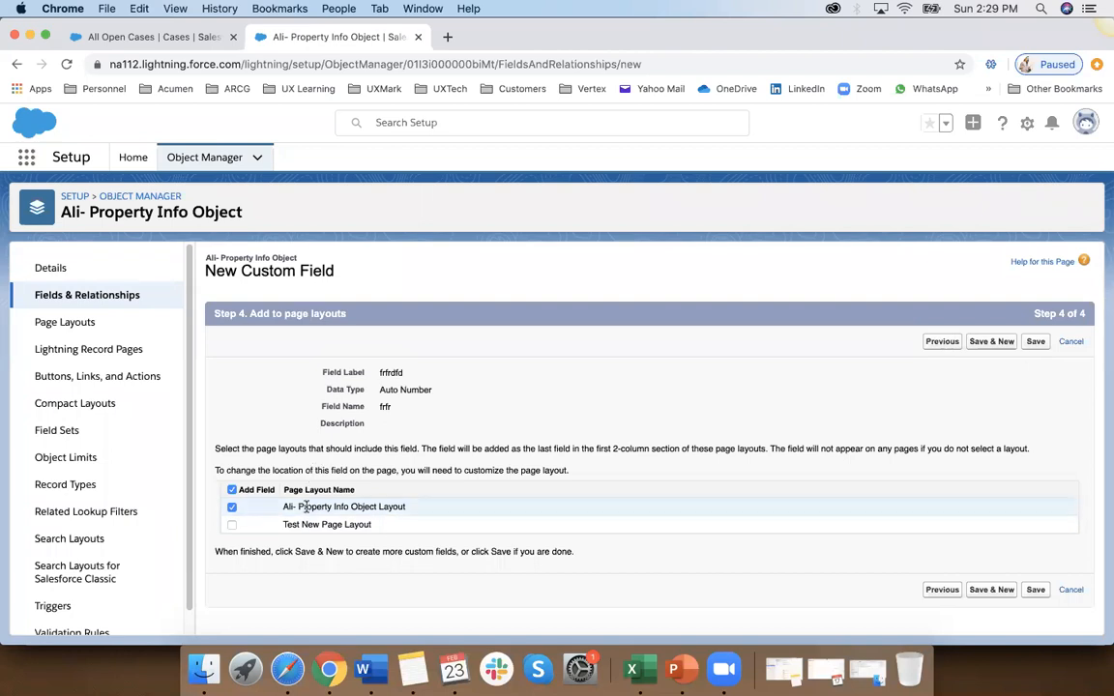
click(942, 341)
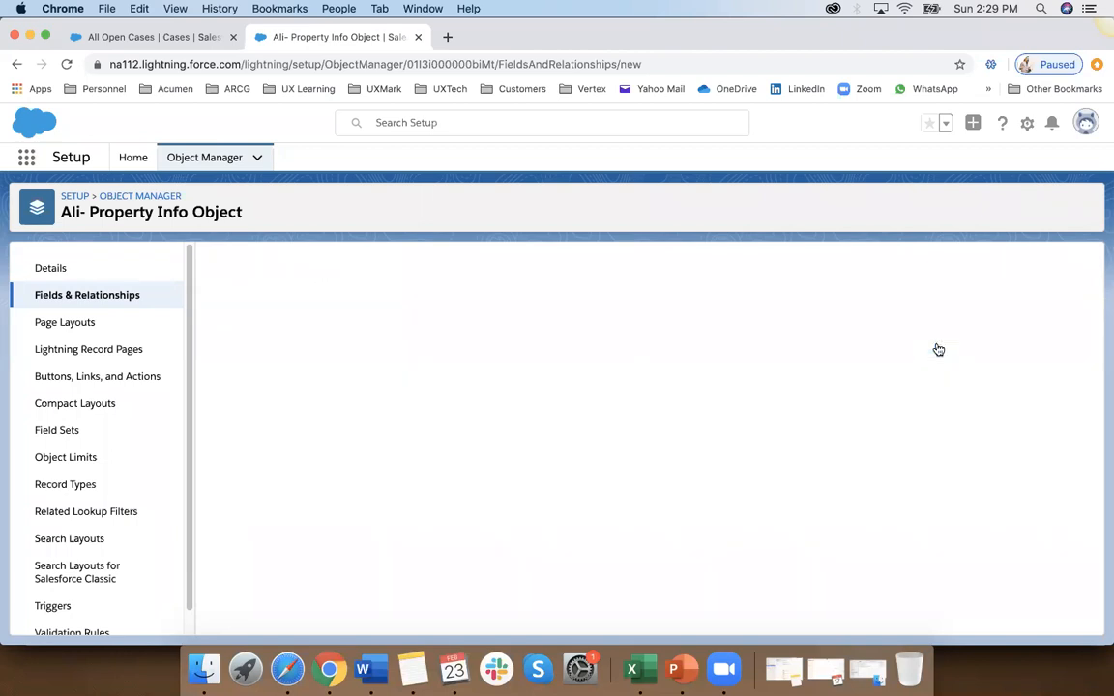
click(990, 341)
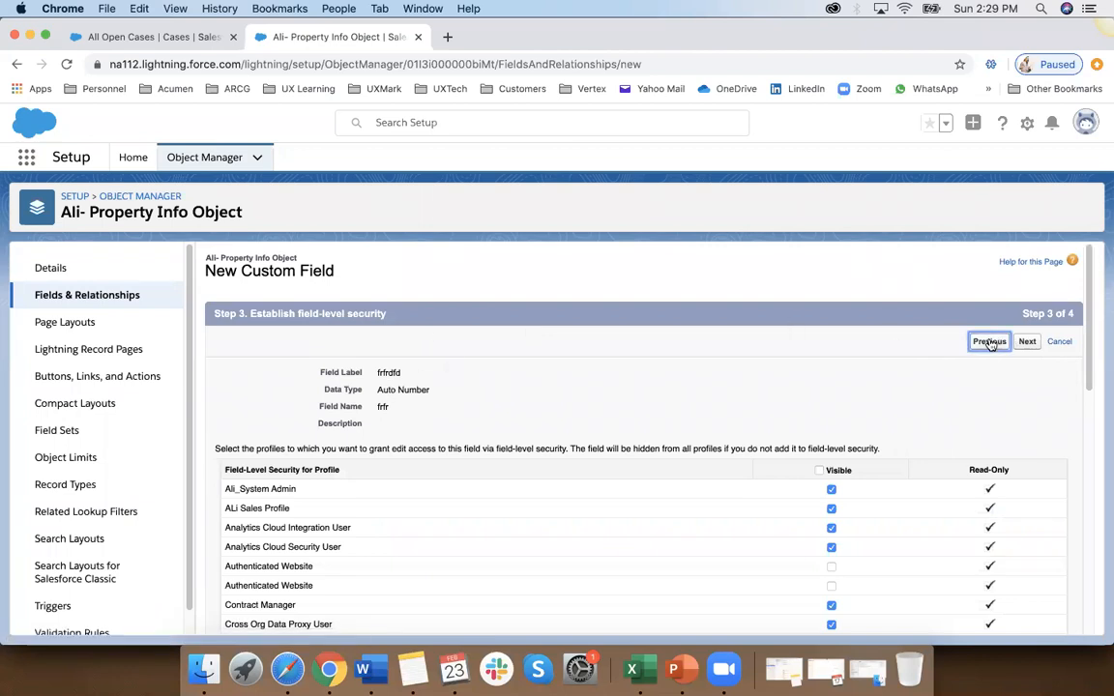
click(1039, 341)
scroll(560, 559, down, 4)
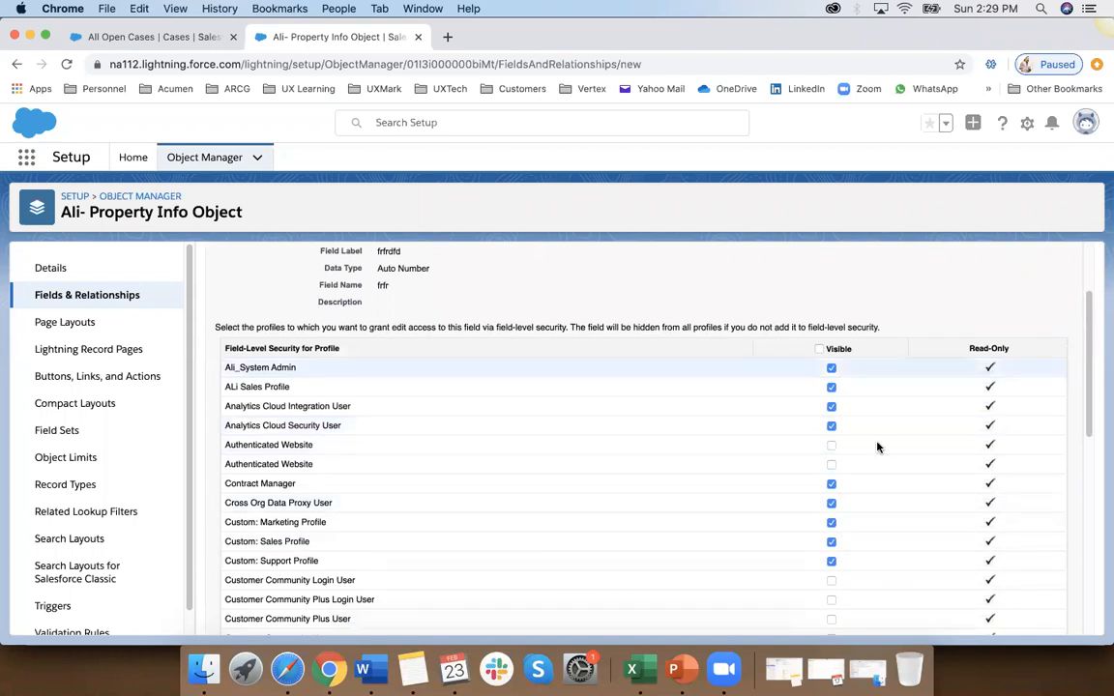
scroll(692, 346, up, 3)
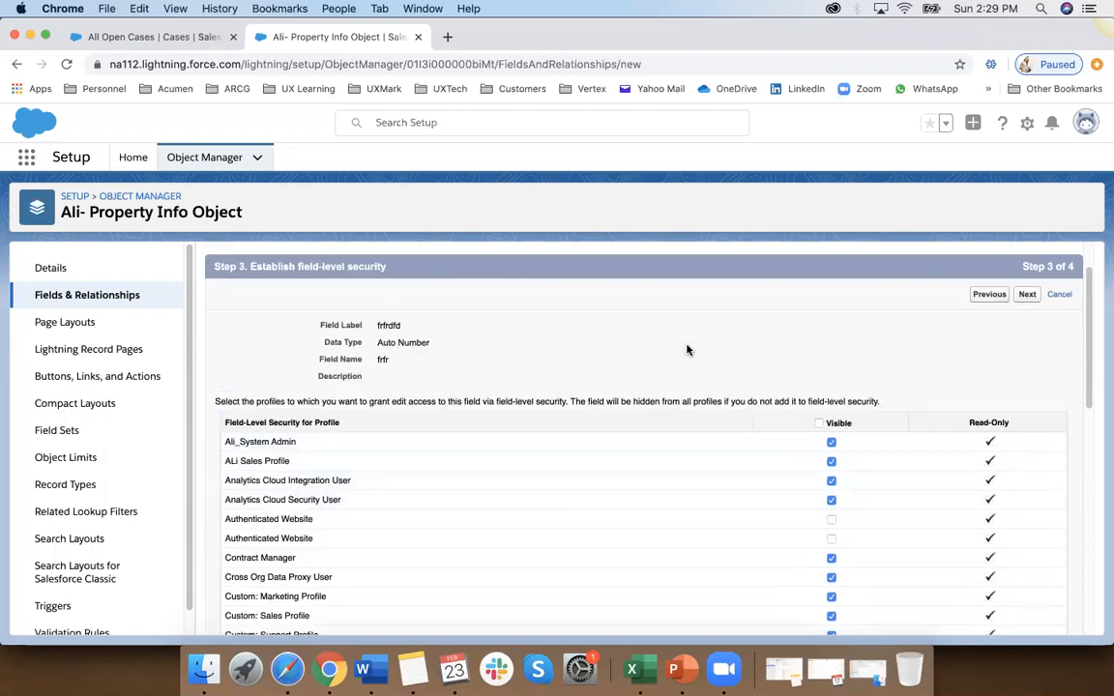
Step: Proceed to the new field's page layout assignment and add the field to Test New Page Layout as well
click(1030, 306)
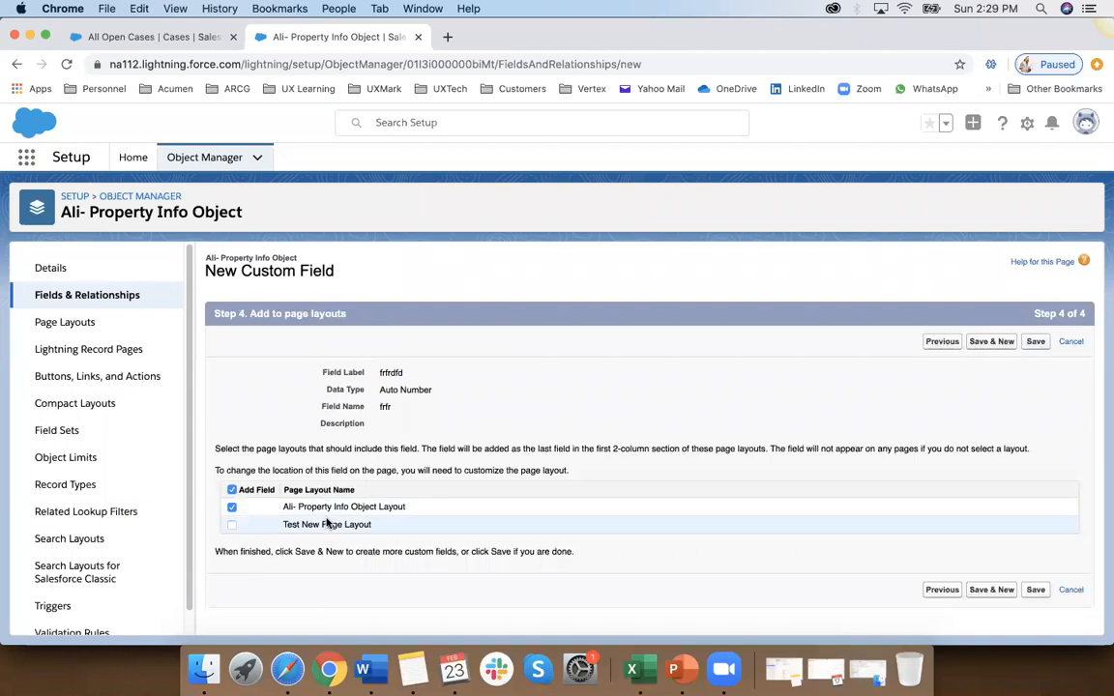
click(231, 525)
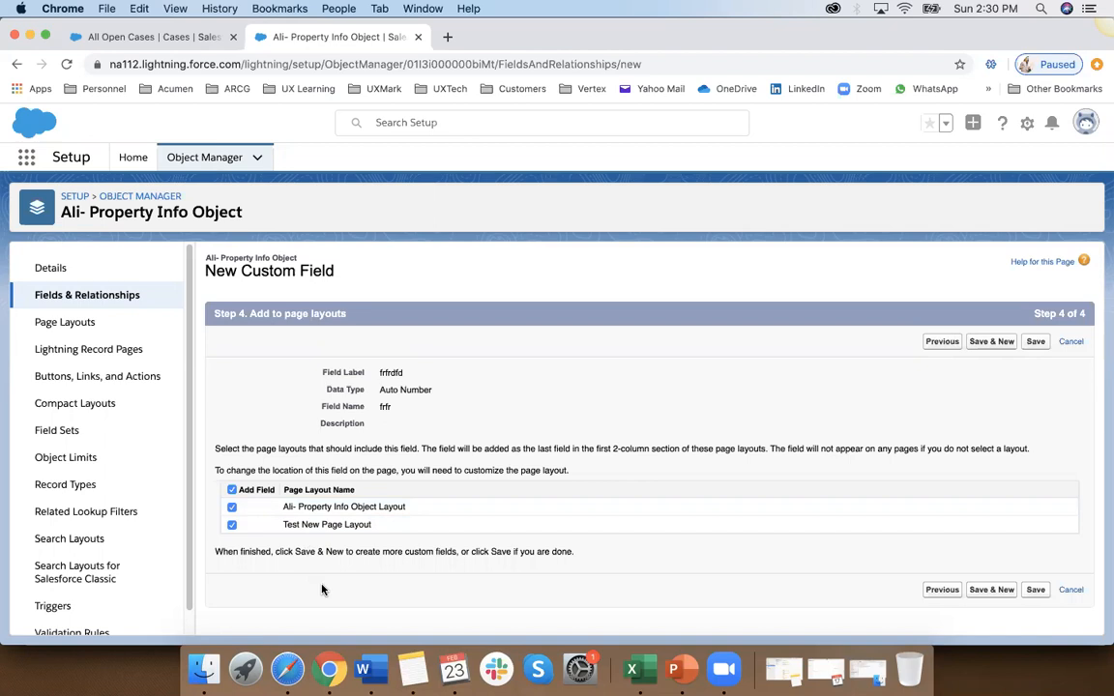
Step: Switch to the Word training notes and save them, with a brief check of the Page Layout (FLS) slide in PowerPoint
click(362, 669)
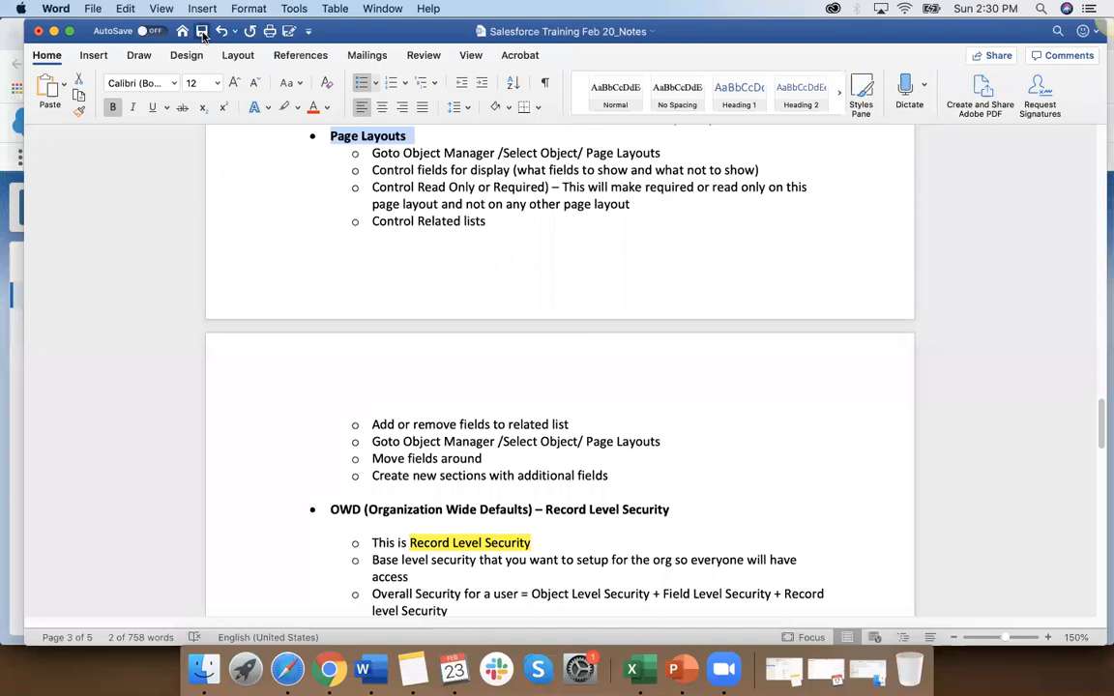
click(682, 669)
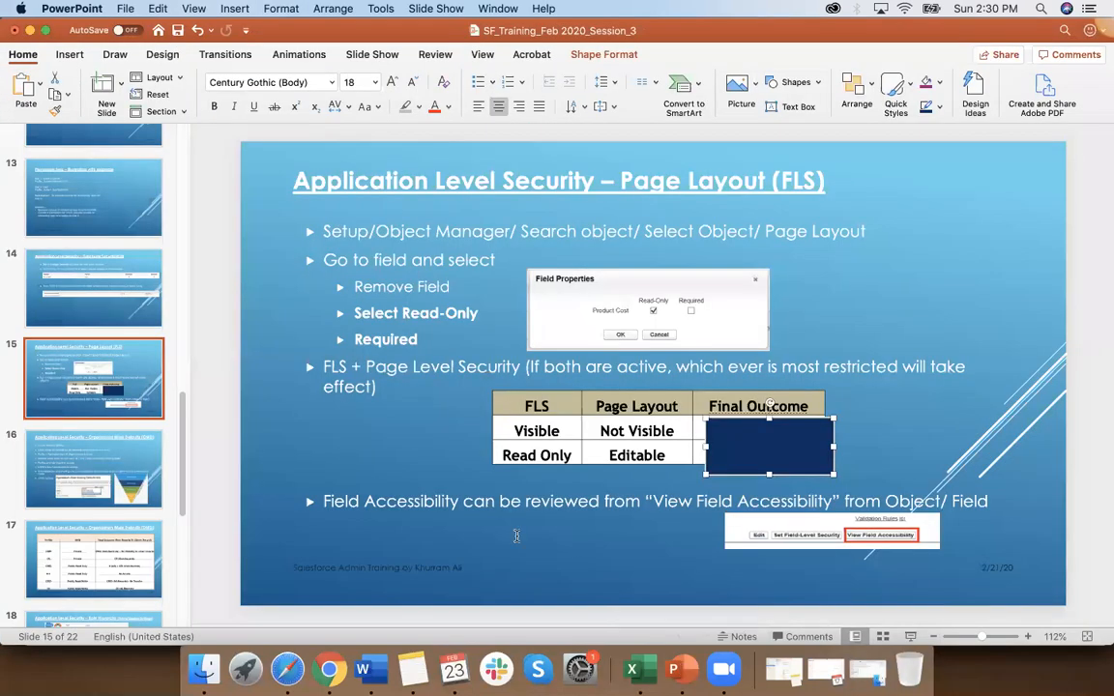
click(362, 670)
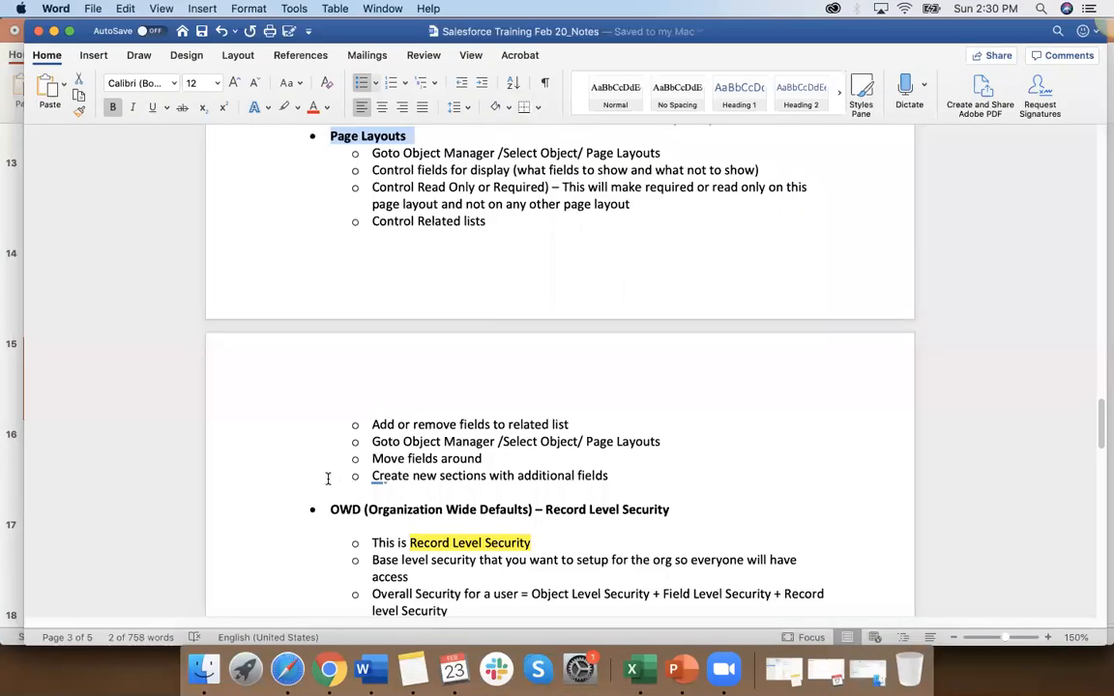
Step: Review the notes on Field Level Security, Page Layouts and OWD (Organization Wide Defaults) record-level security
scroll(328, 478, down, 3)
scroll(326, 478, up, 6)
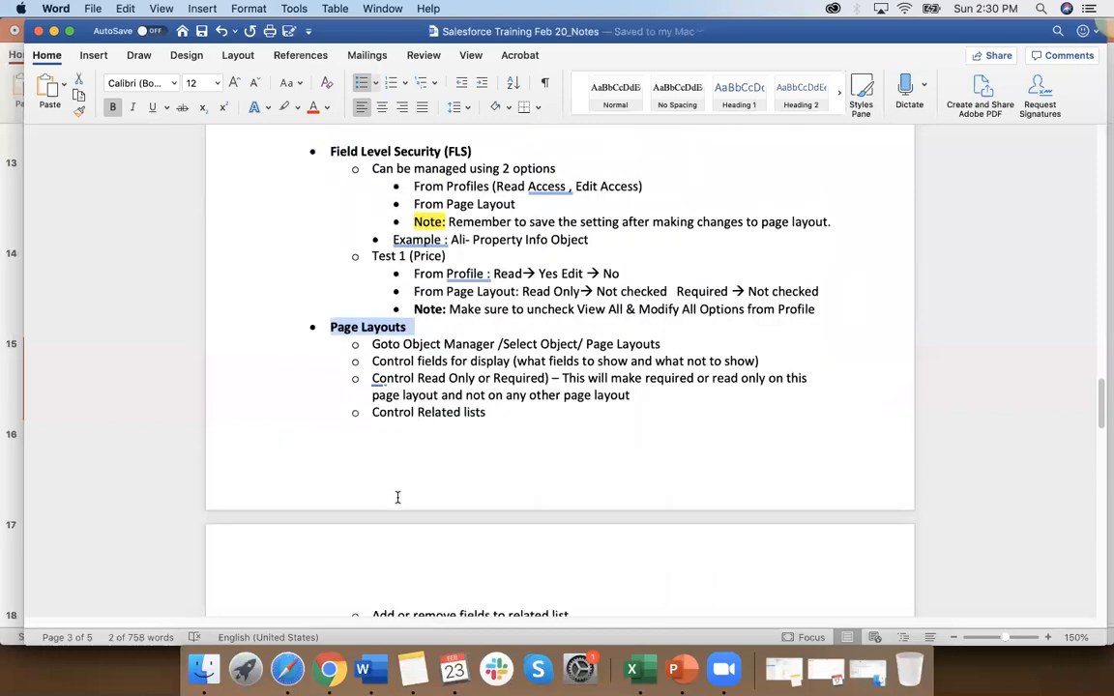
scroll(397, 497, down, 2)
scroll(397, 497, down, 8)
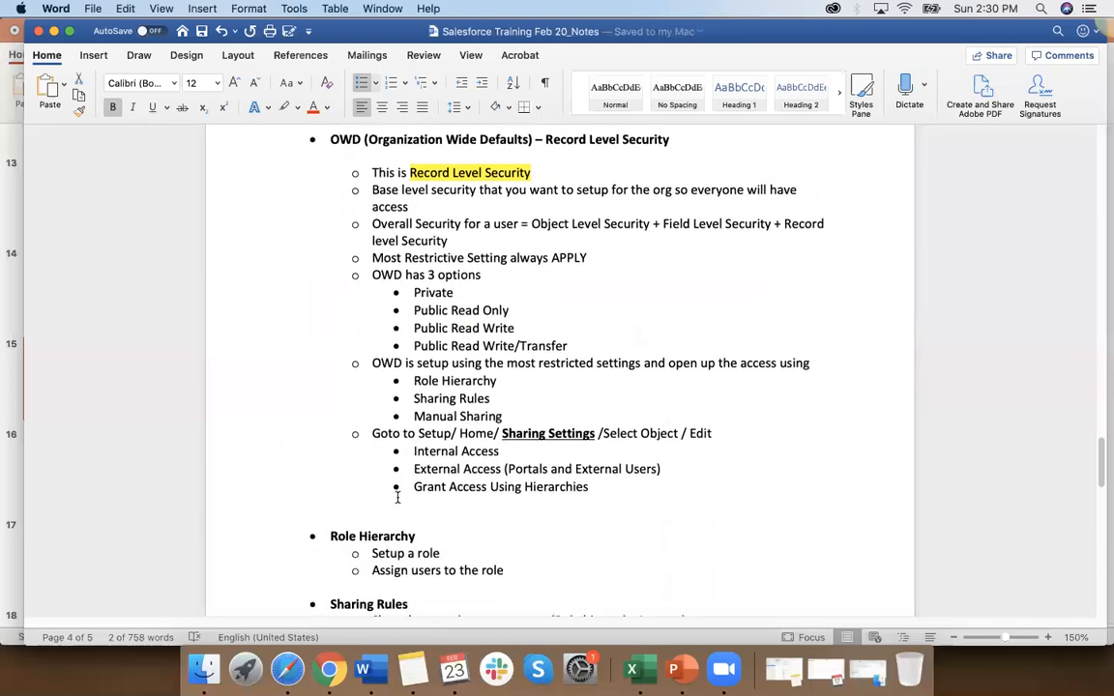
scroll(397, 498, down, 3)
scroll(398, 497, up, 2)
scroll(397, 497, up, 4)
scroll(398, 498, down, 2)
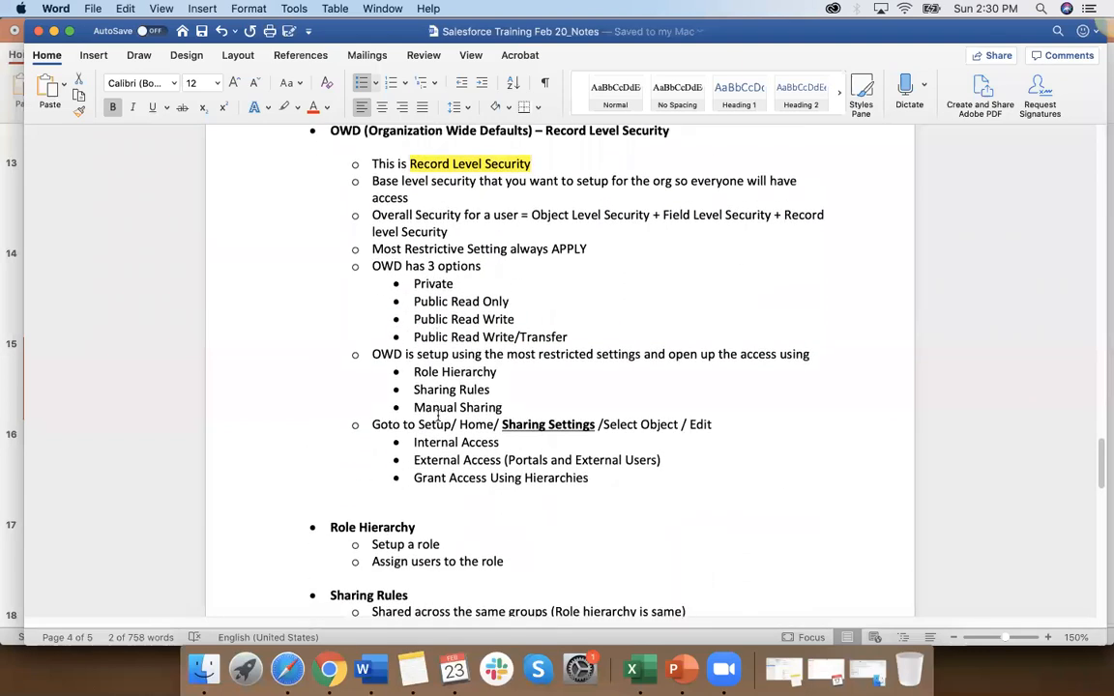
Step: Highlight the Role Hierarchy heading in the notes and review it with the OWD, Sharing Rules and Manual Sharing sections
scroll(438, 415, down, 2)
triple_click(390, 437)
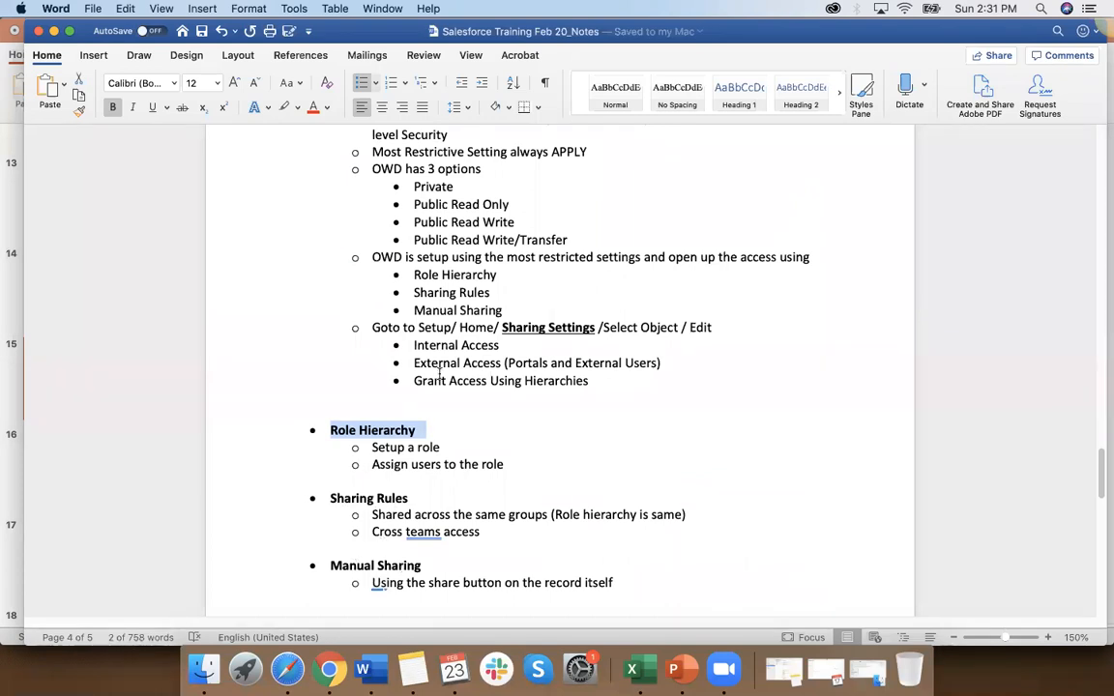
scroll(426, 320, up, 3)
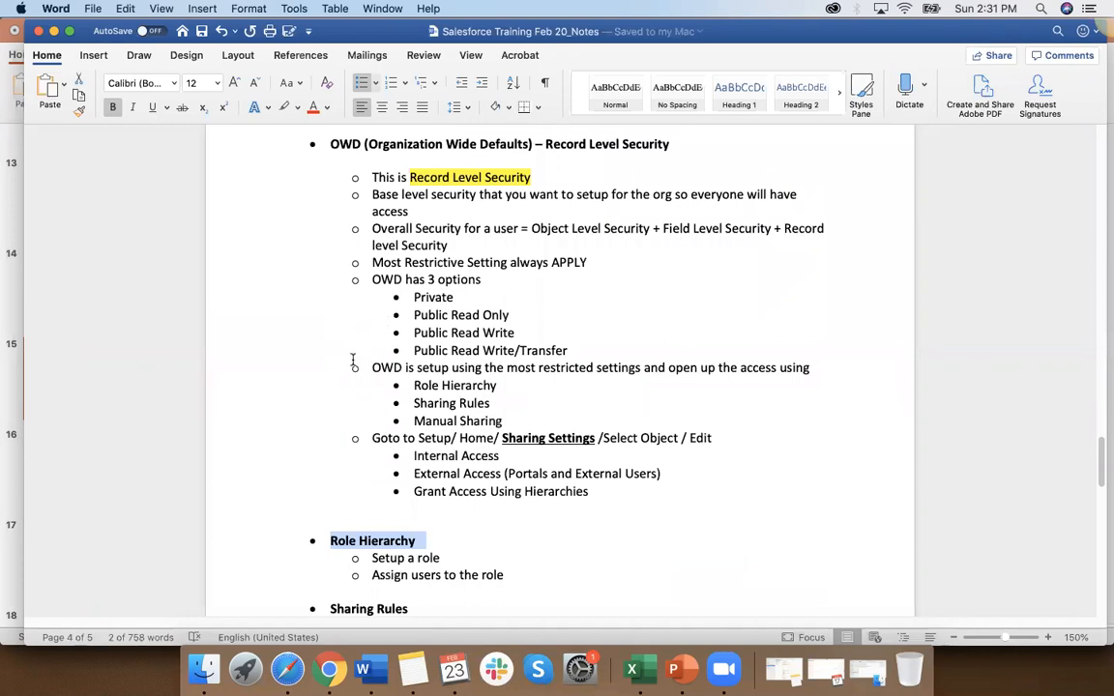
scroll(279, 414, down, 3)
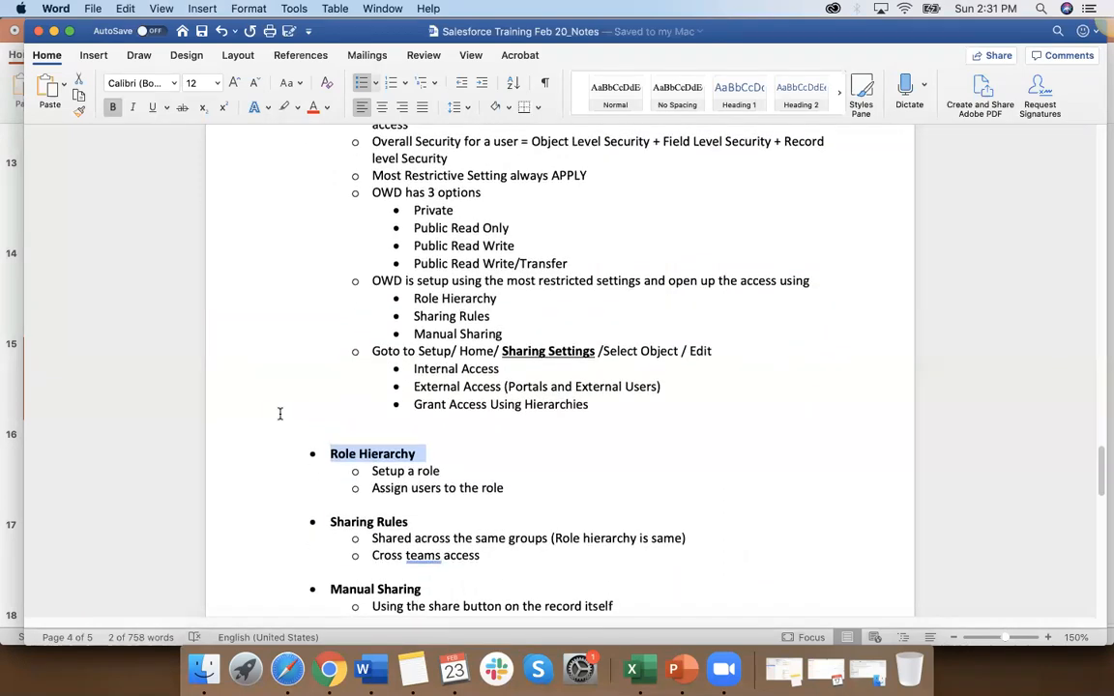
scroll(279, 414, down, 3)
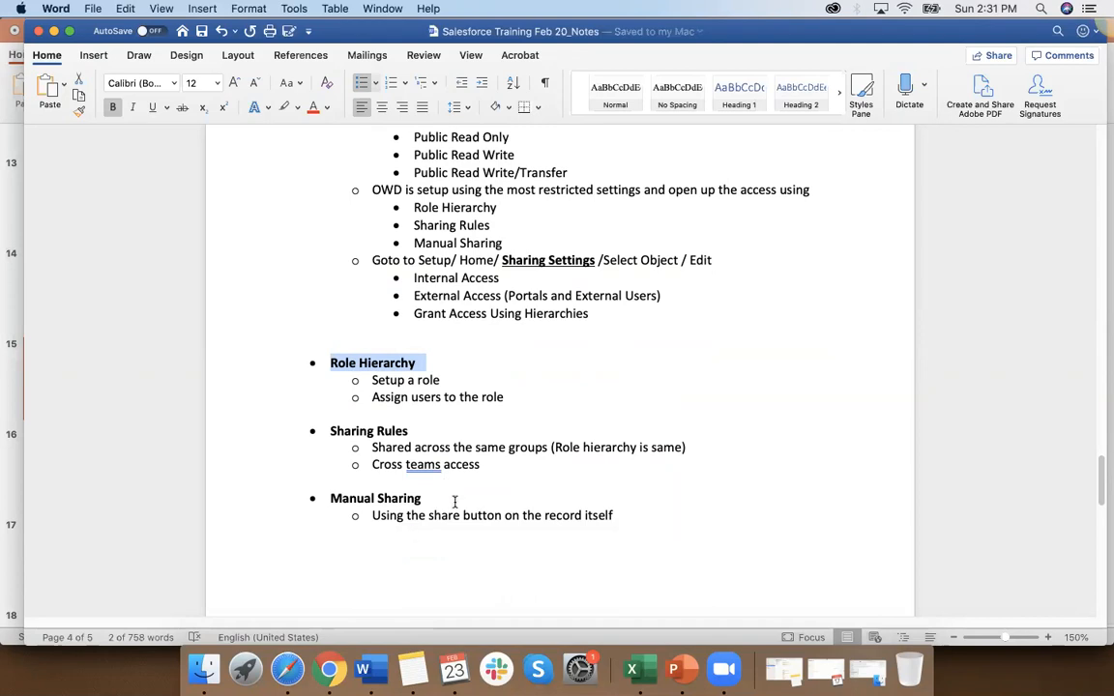
scroll(445, 531, down, 1)
scroll(445, 532, down, 5)
scroll(445, 532, up, 10)
scroll(445, 532, down, 10)
scroll(445, 532, down, 5)
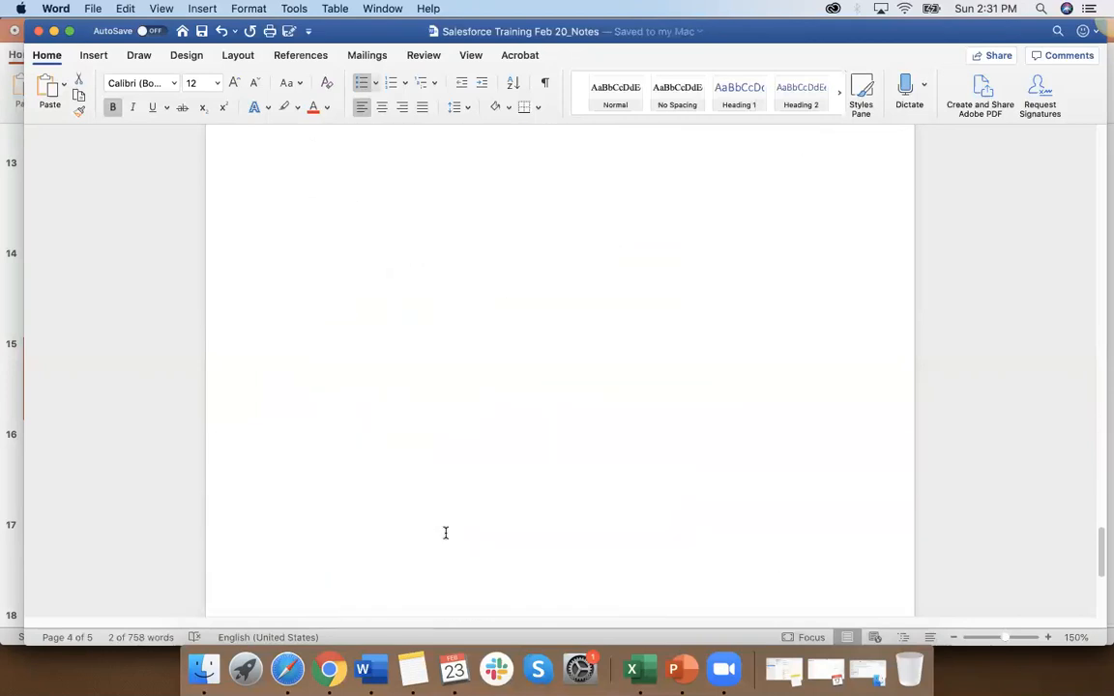
scroll(445, 532, up, 12)
scroll(445, 532, up, 9)
scroll(445, 533, down, 4)
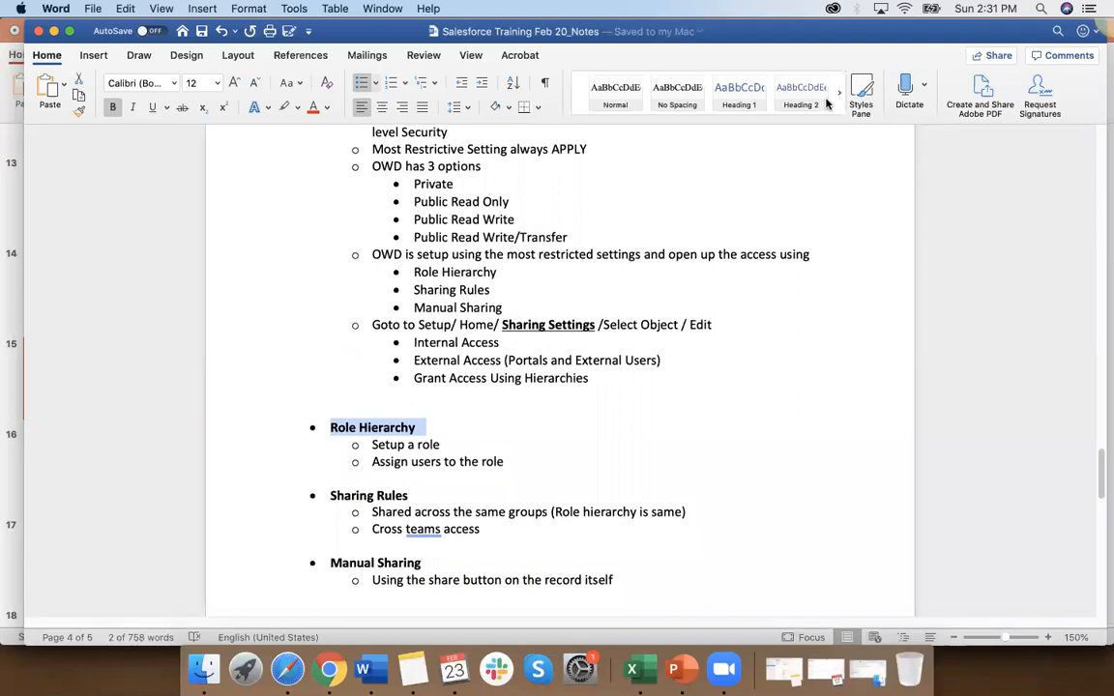